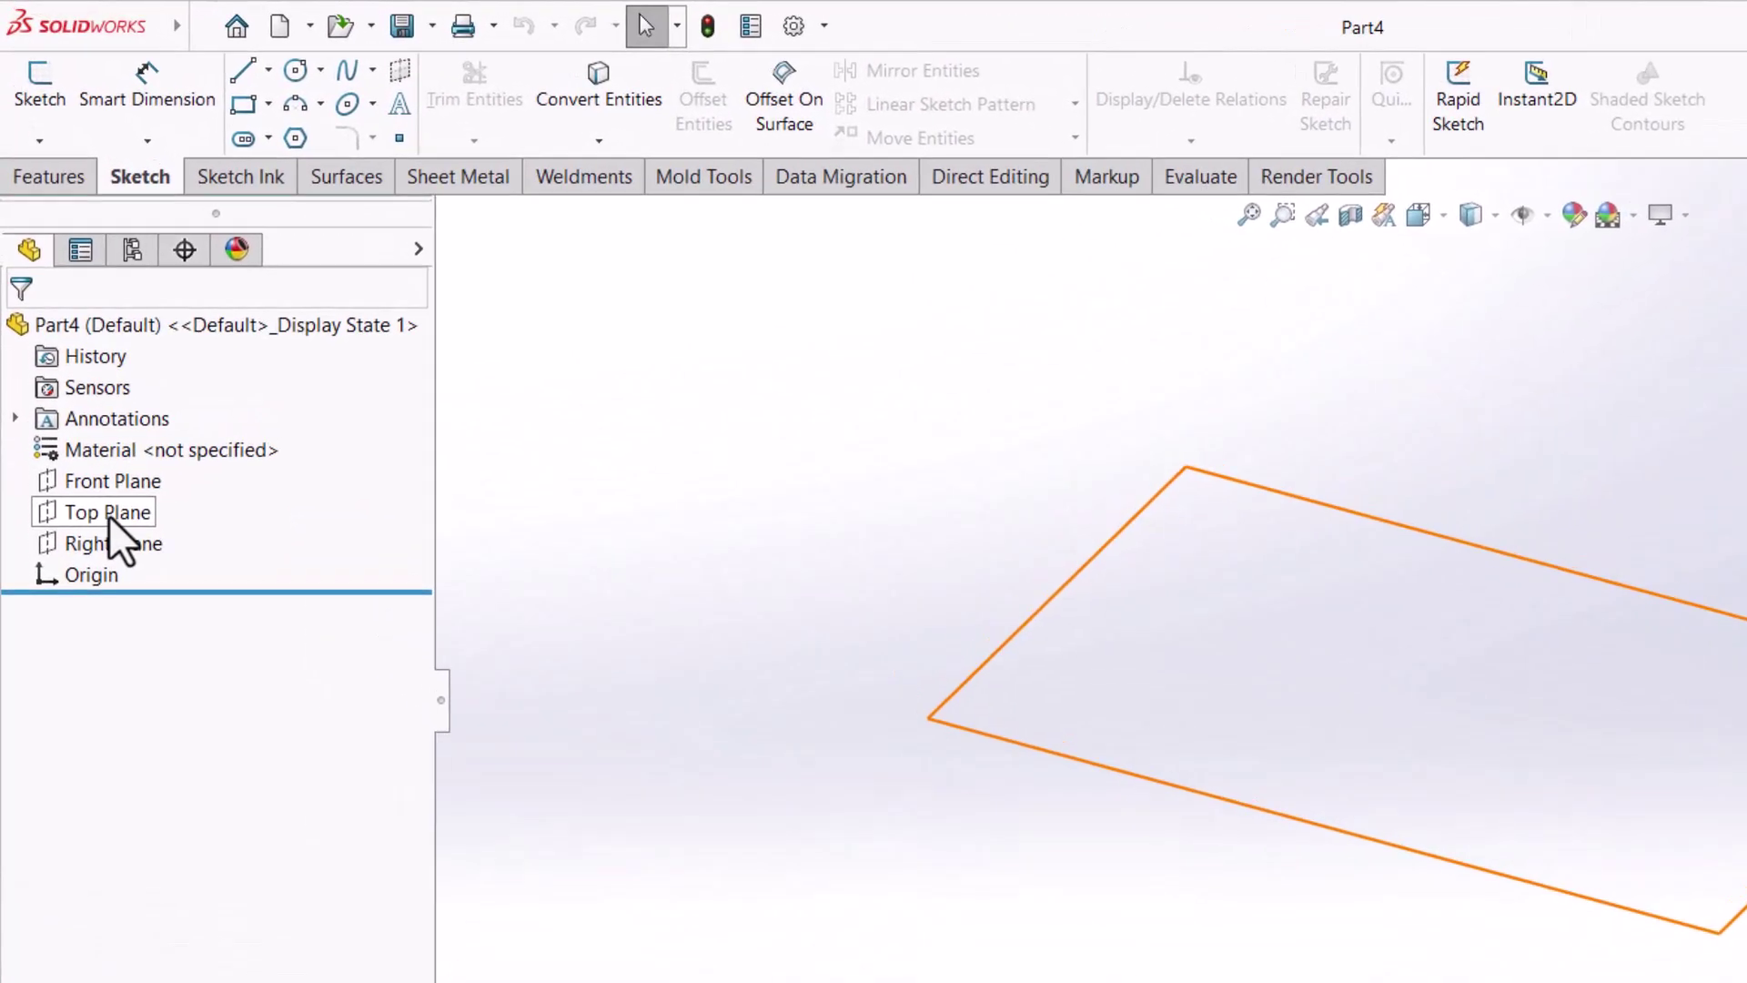
Sketch a centerpoint straight slot on the Top Plane, centred on the origin, about 163 mm between arc centres and 92 mm wide.
left_click(76, 358)
left_click(124, 479)
left_click(777, 624)
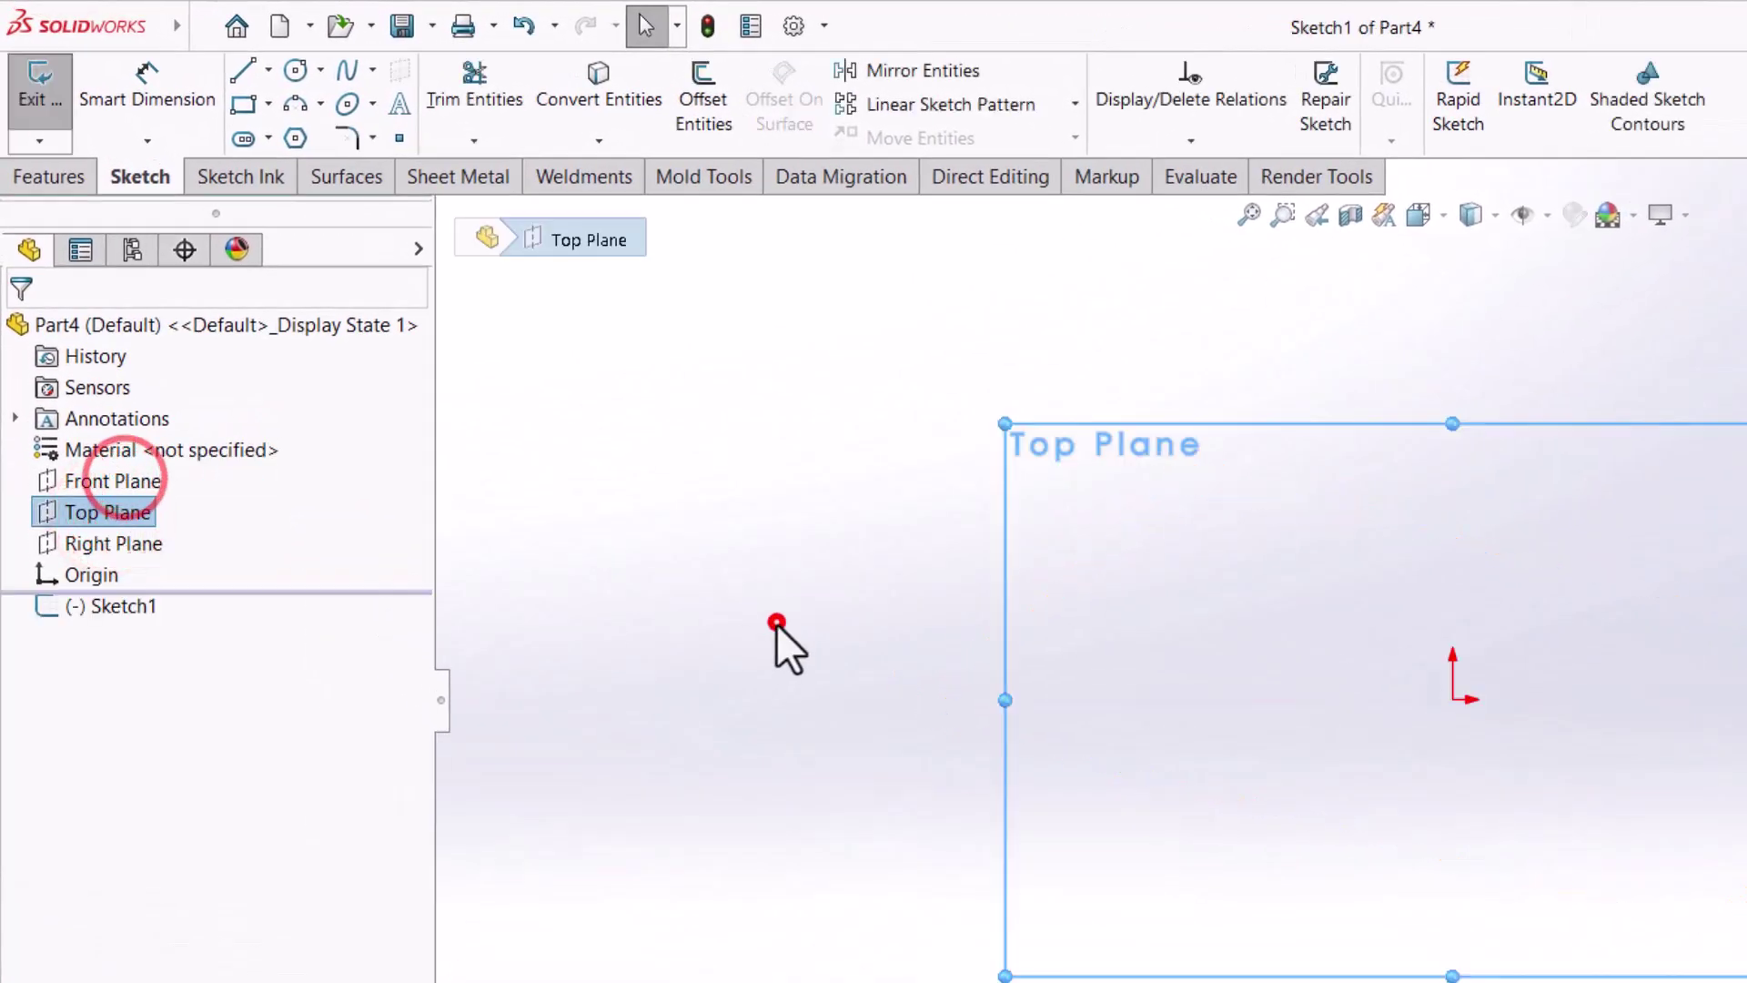
left_click(243, 138)
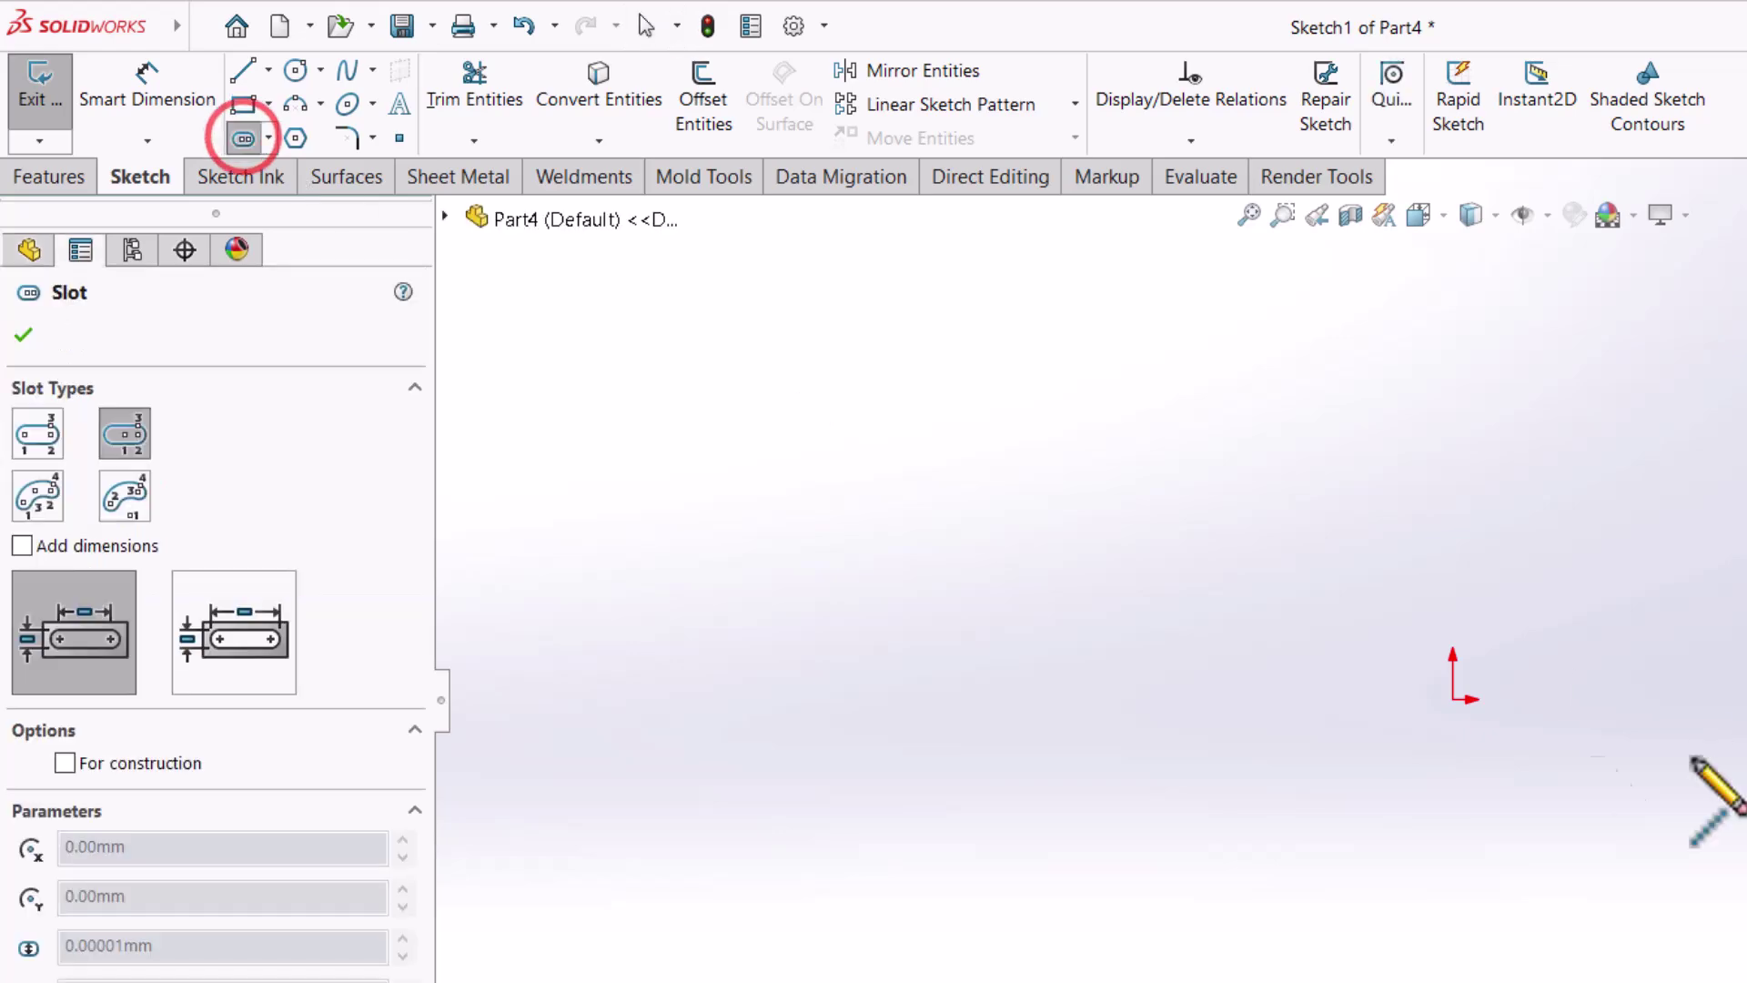
left_click(1454, 700)
left_click(1303, 489)
left_click(1319, 539)
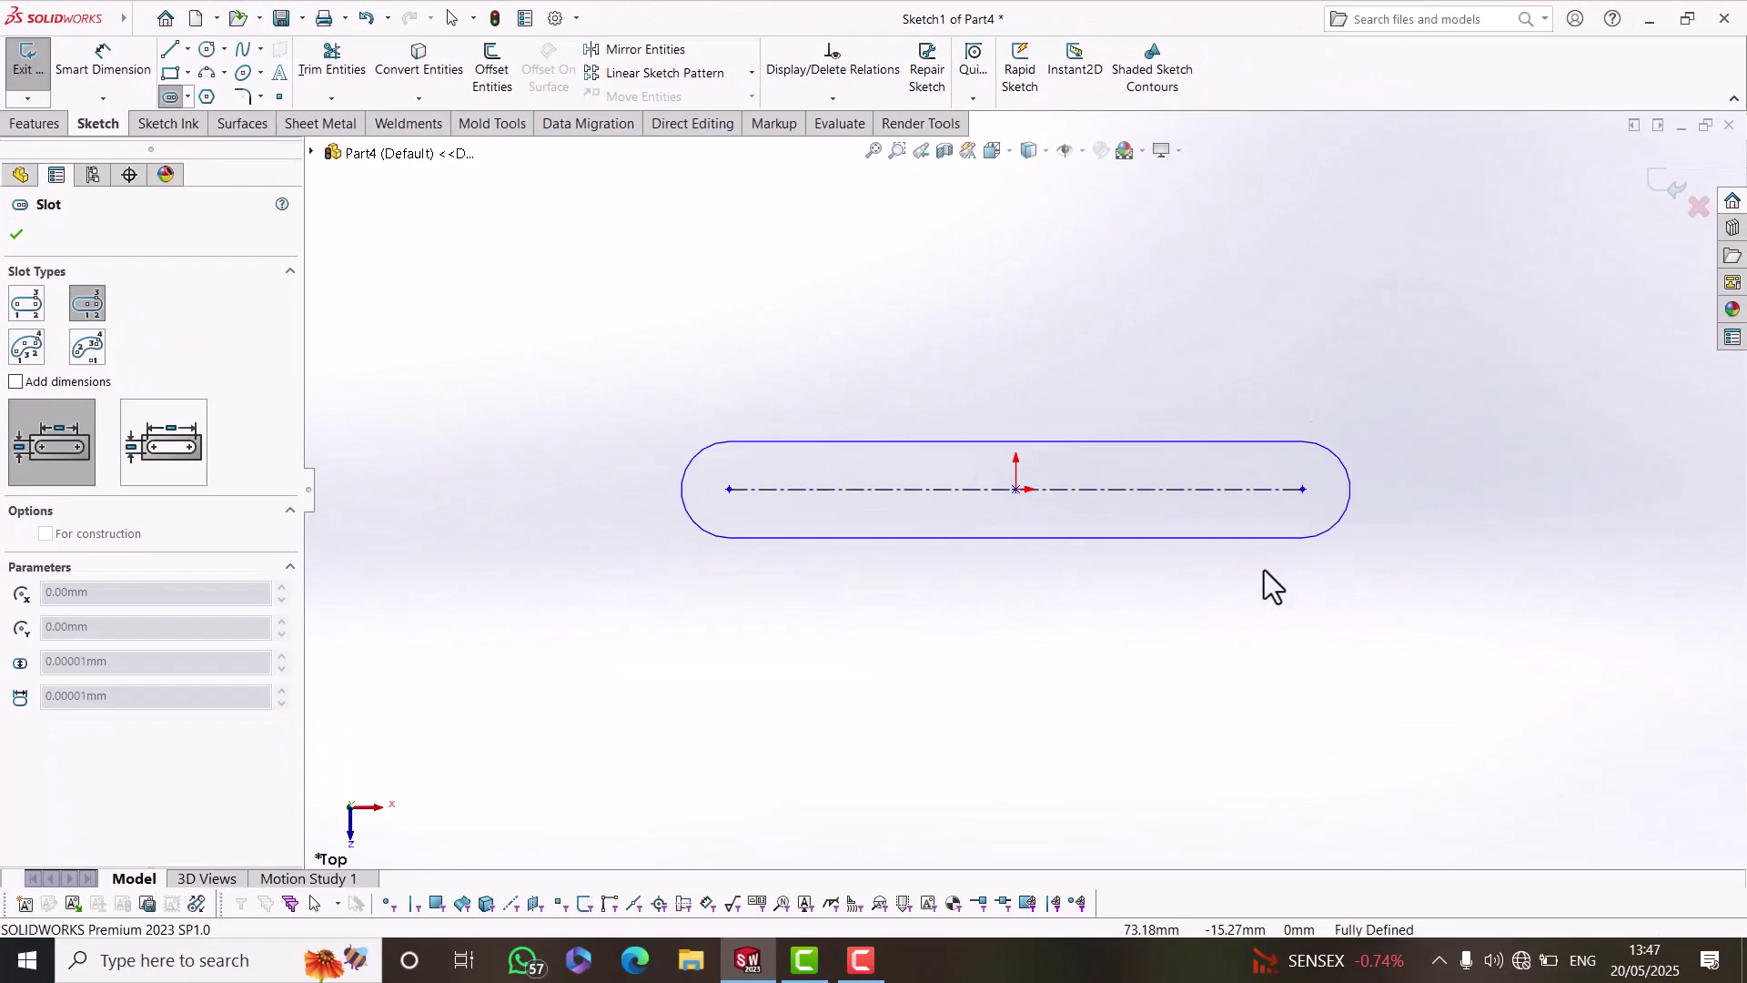
left_click(1249, 648)
right_click(1138, 560)
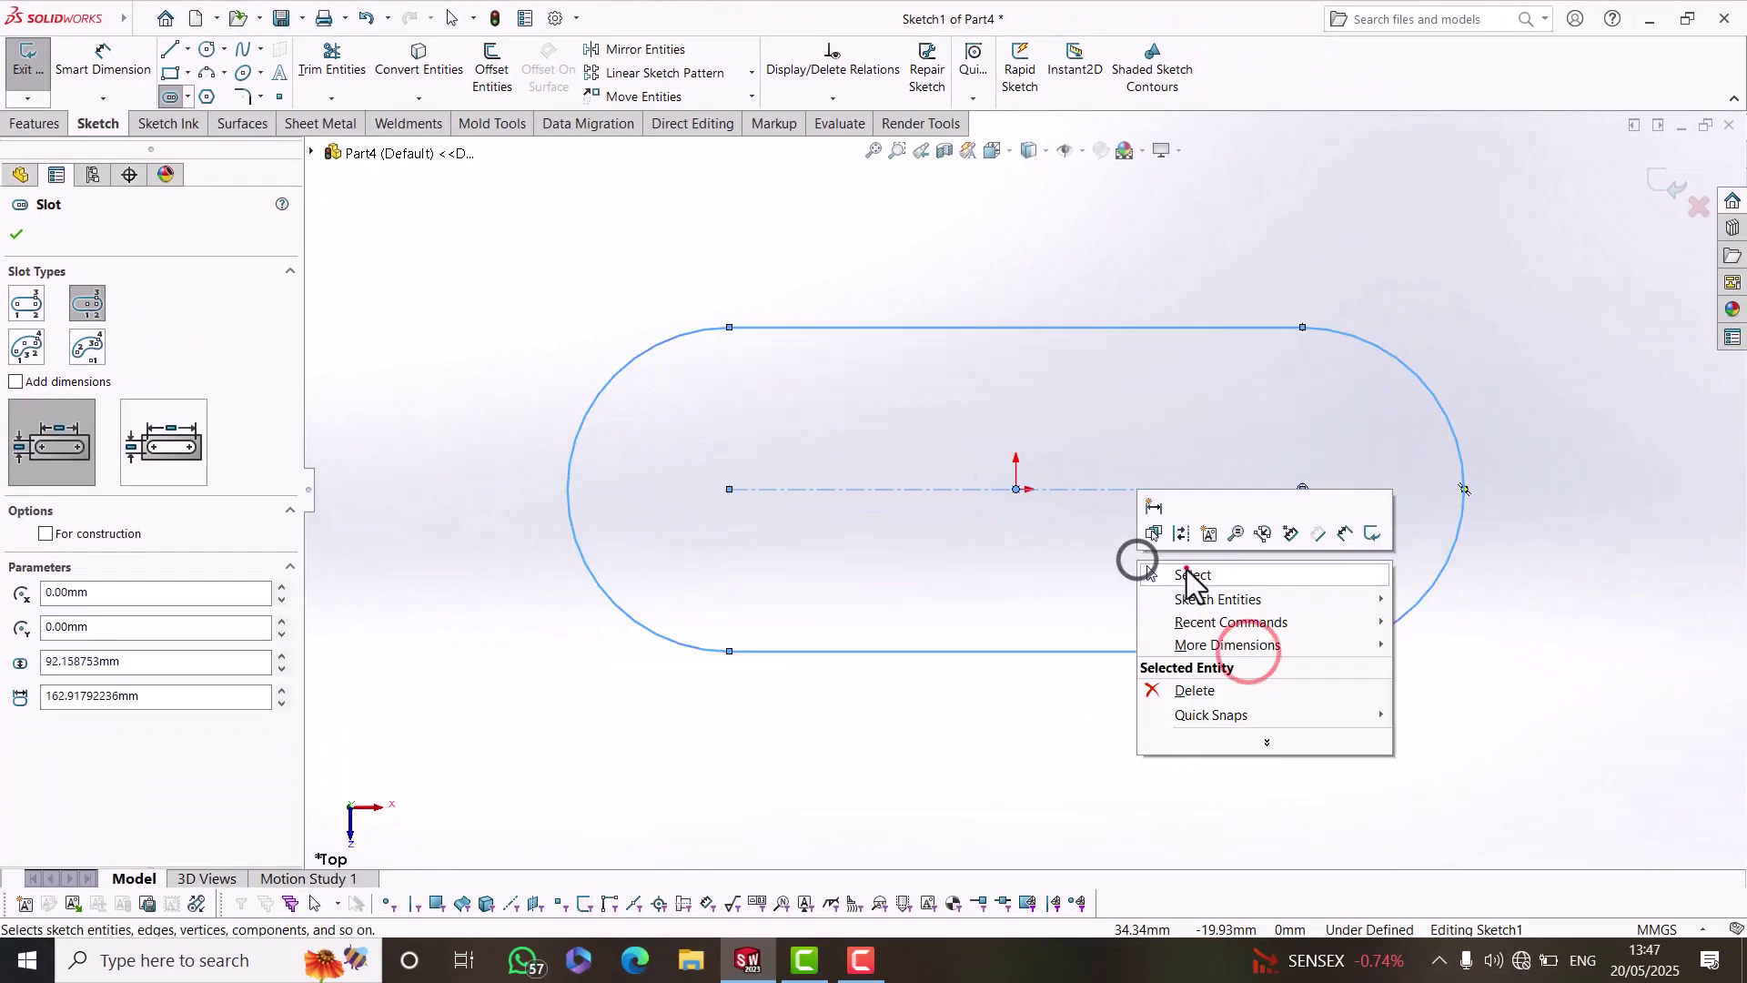
left_click(1185, 570)
Dimension the slot's centreline and set the distance between its arc centres to 150 mm.
key("f")
right_click_drag(1033, 706, 1046, 637)
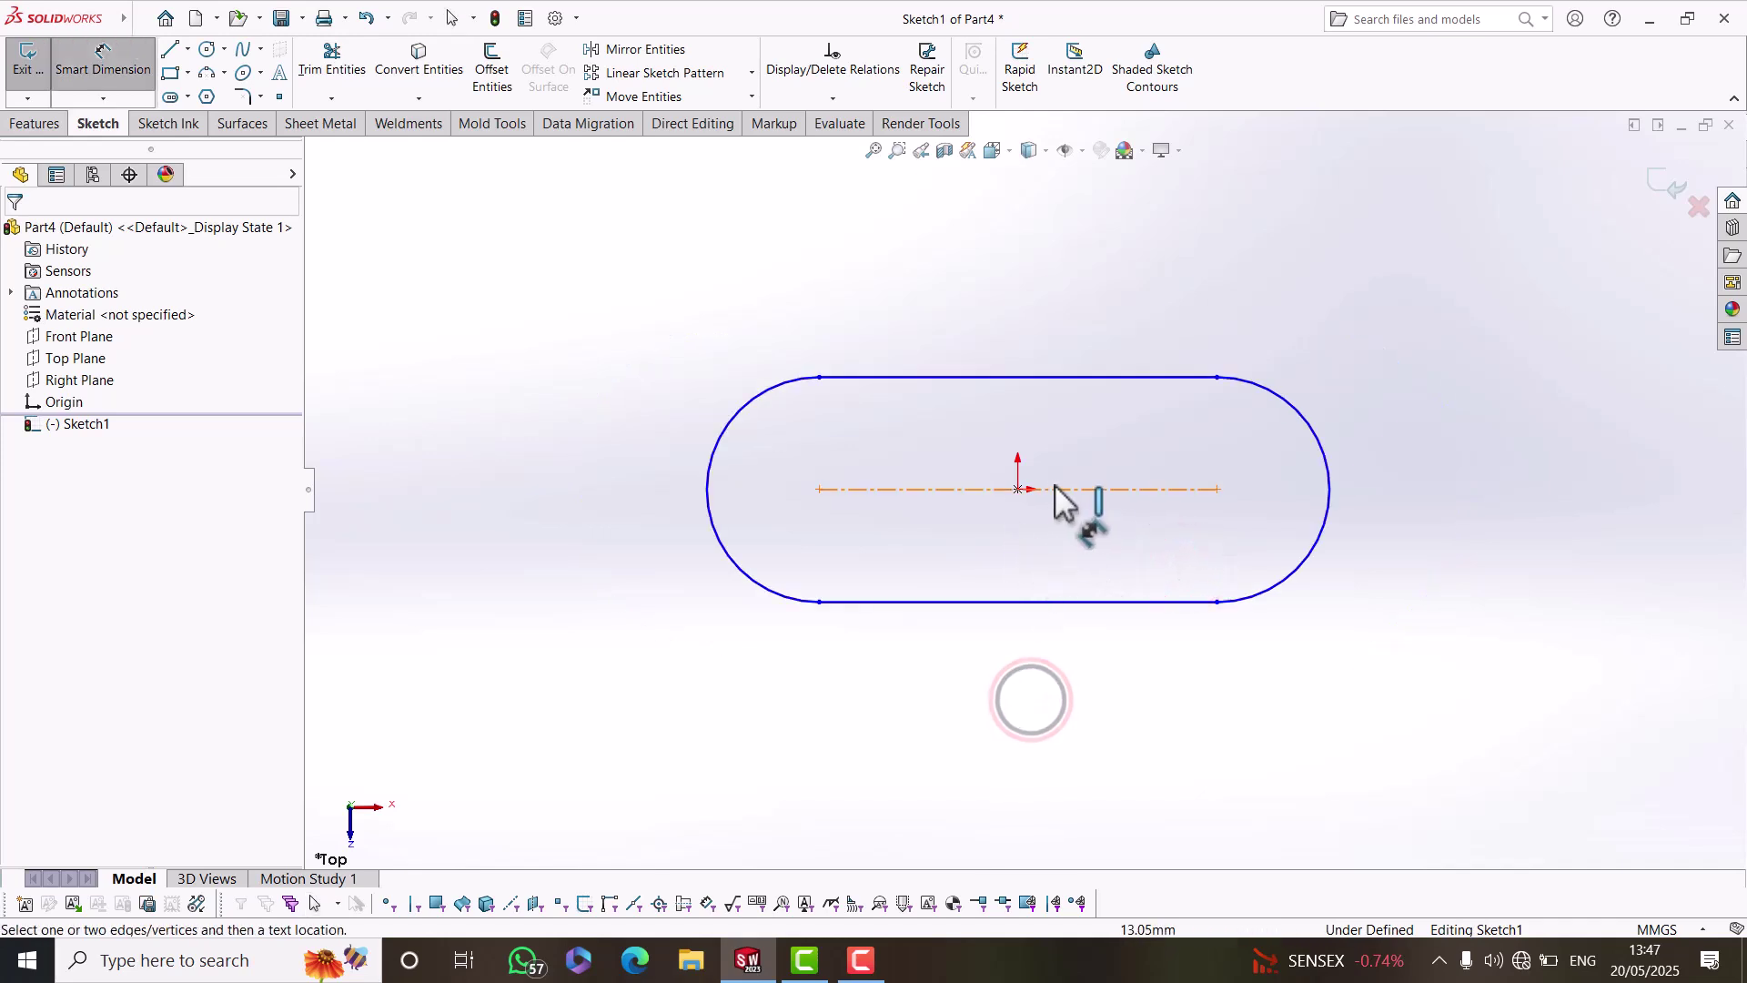
left_click(1067, 490)
left_click(1067, 657)
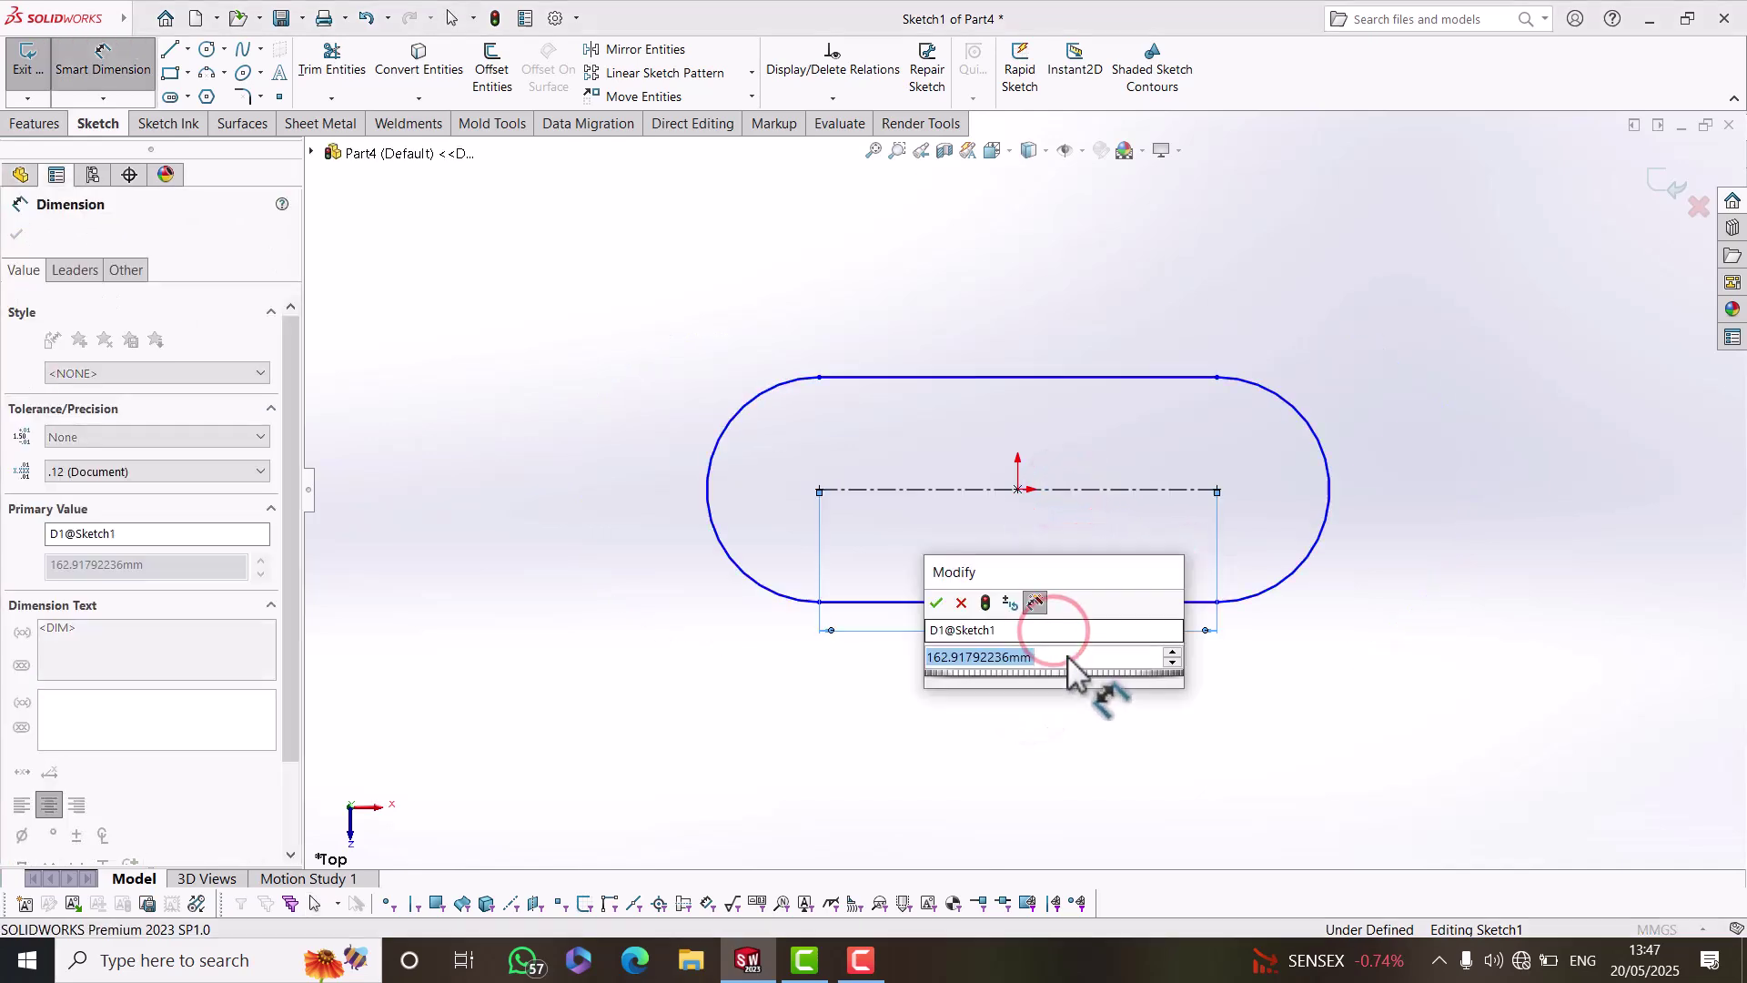
type("150")
key("Return")
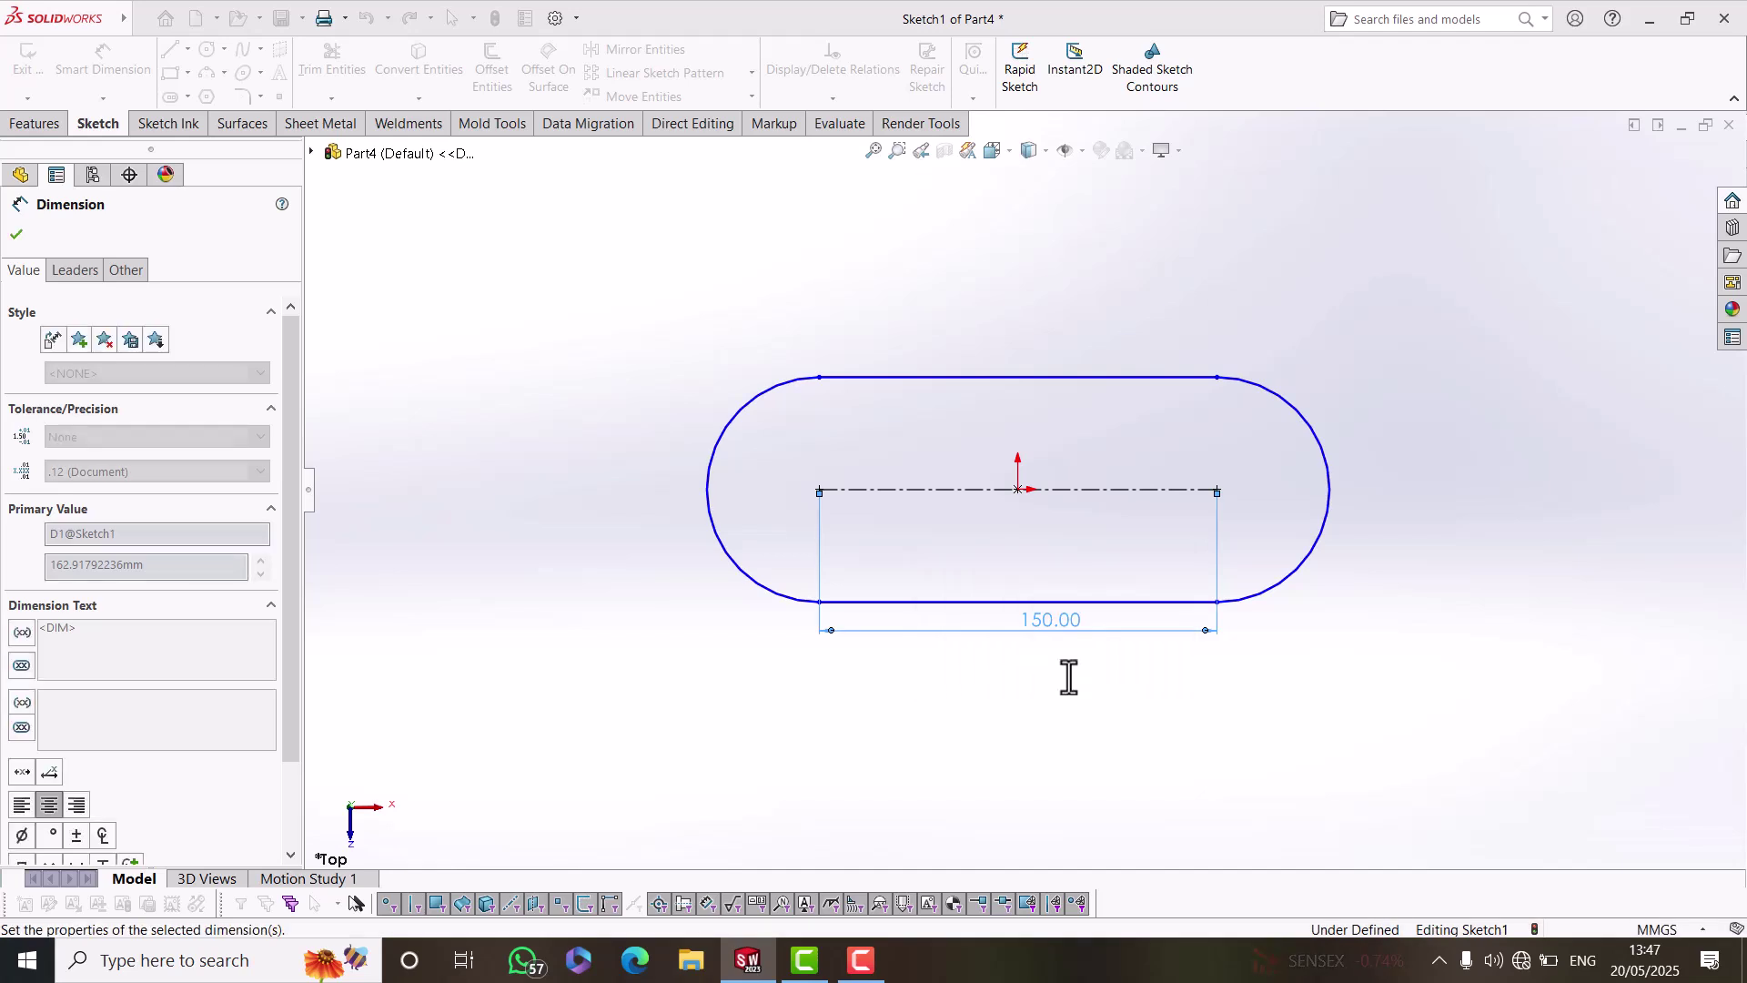
Dimension one end arc of the slot and set its radius to 30 mm.
left_click(1319, 444)
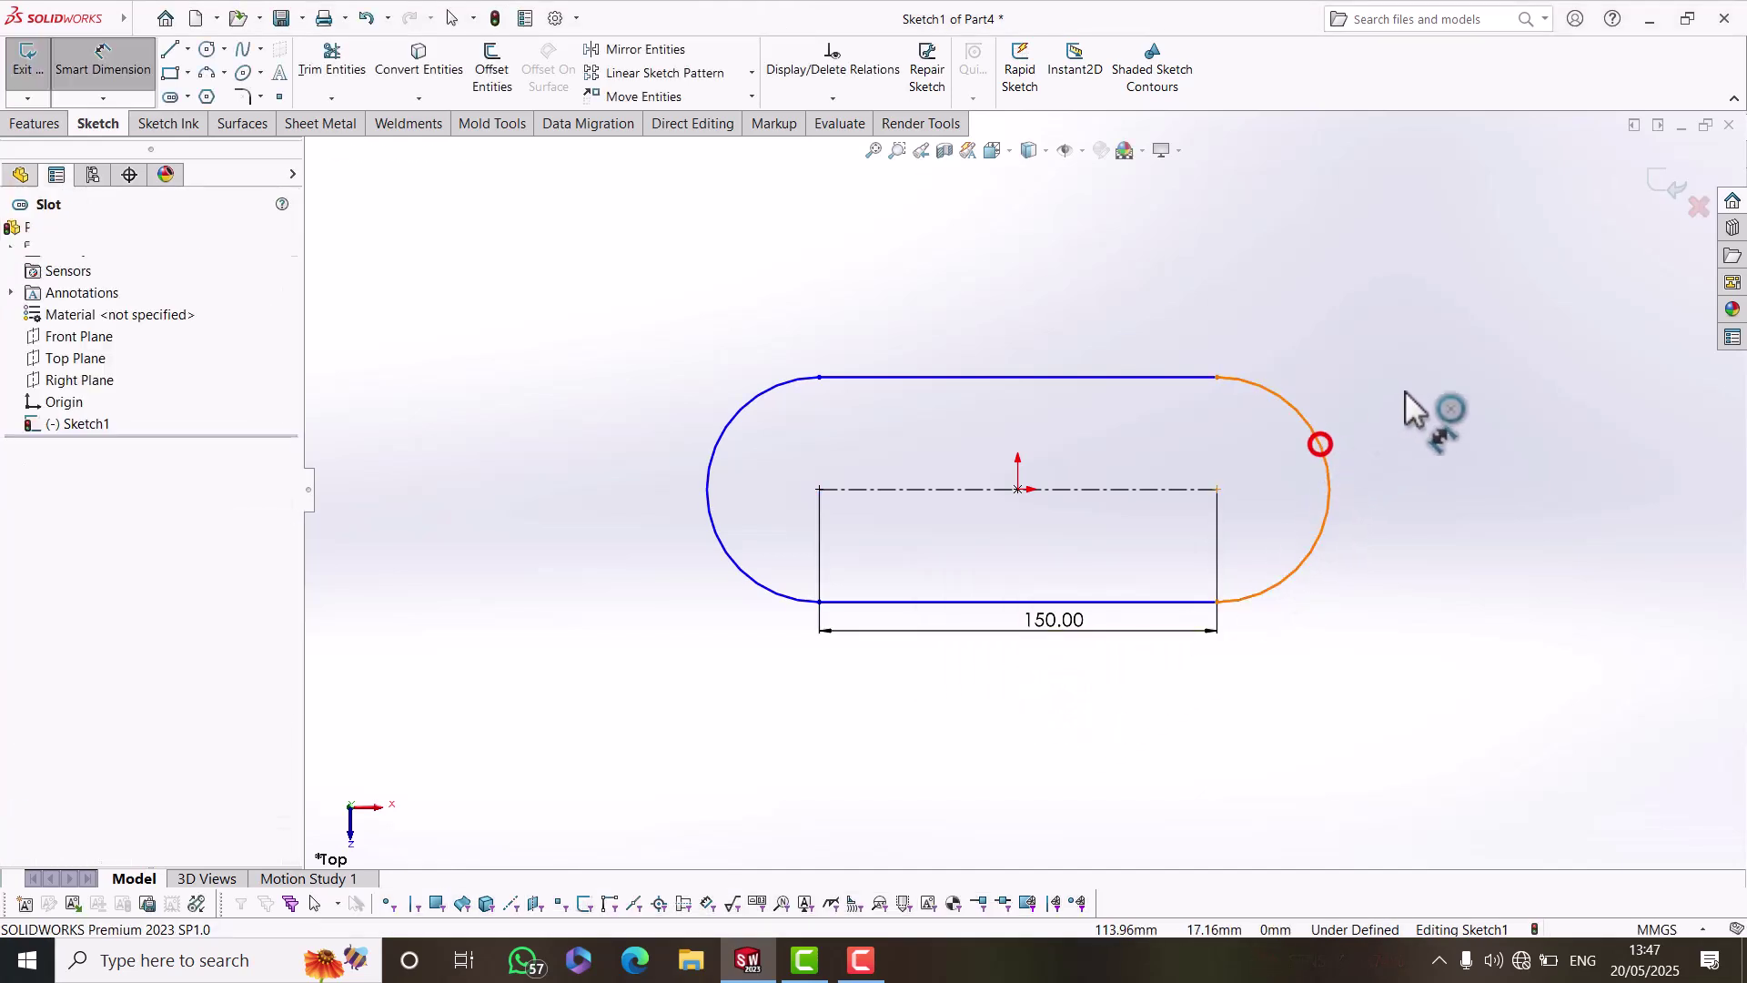
left_click(1419, 378)
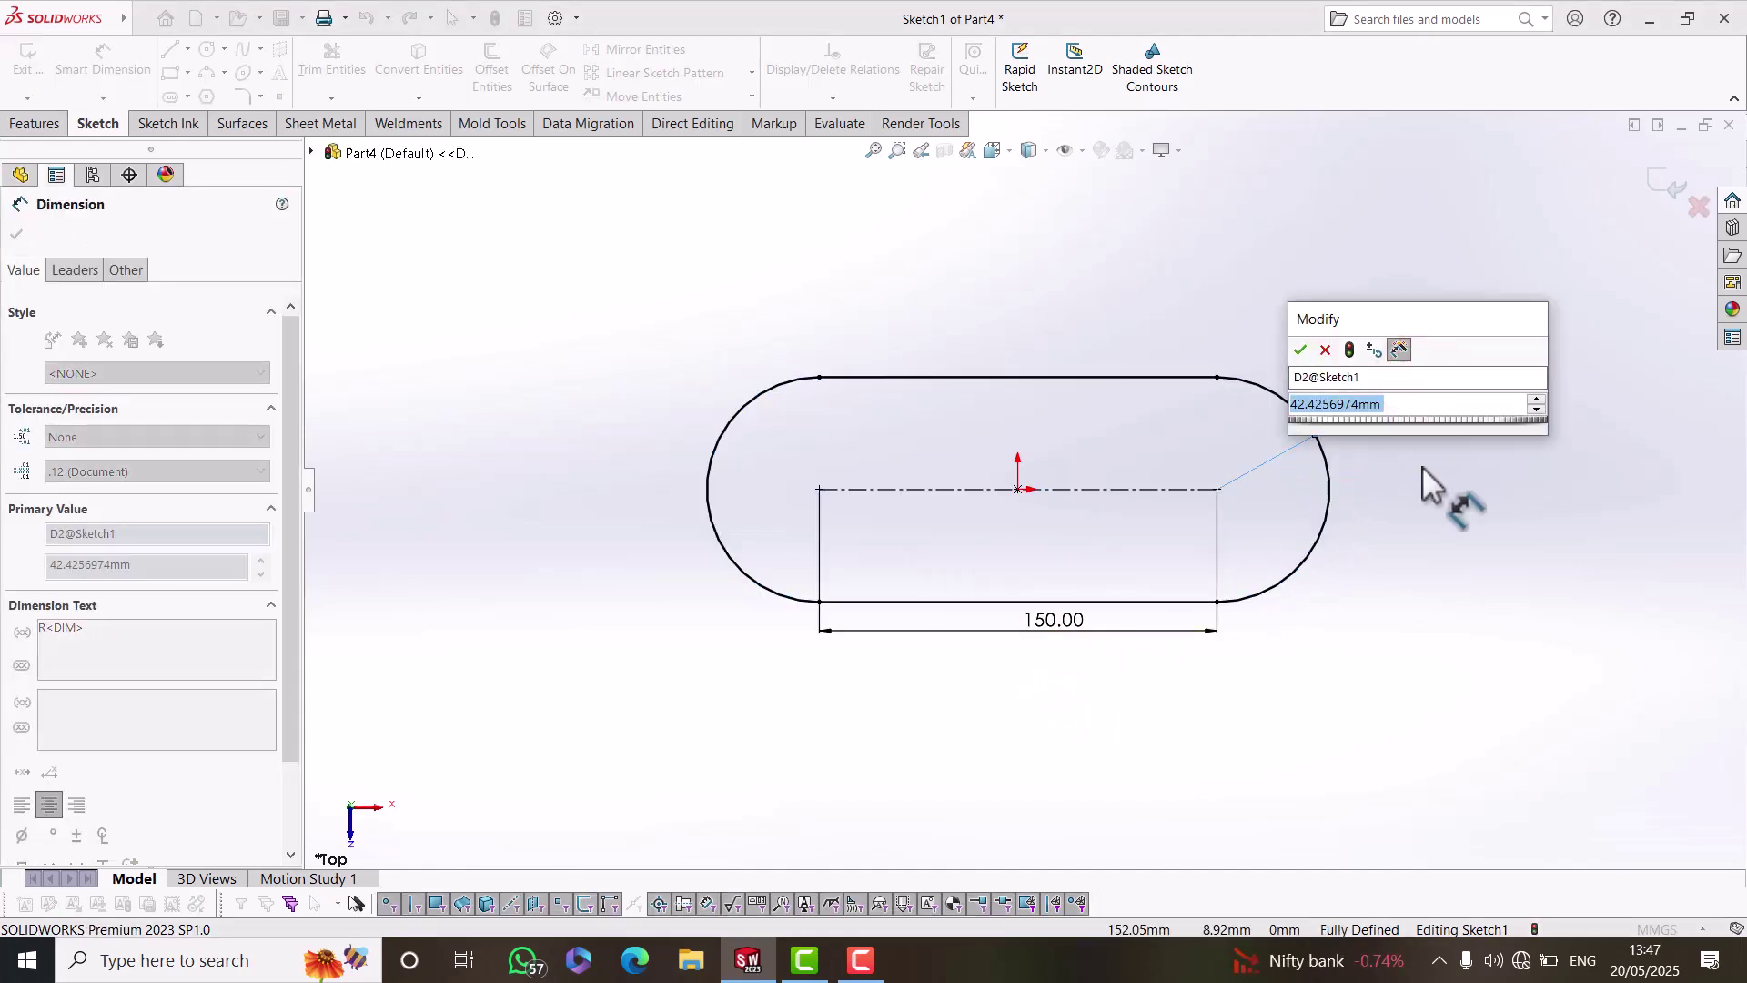
type("30")
key("Return")
left_click(1354, 587)
right_click(1137, 282)
left_click(1185, 346)
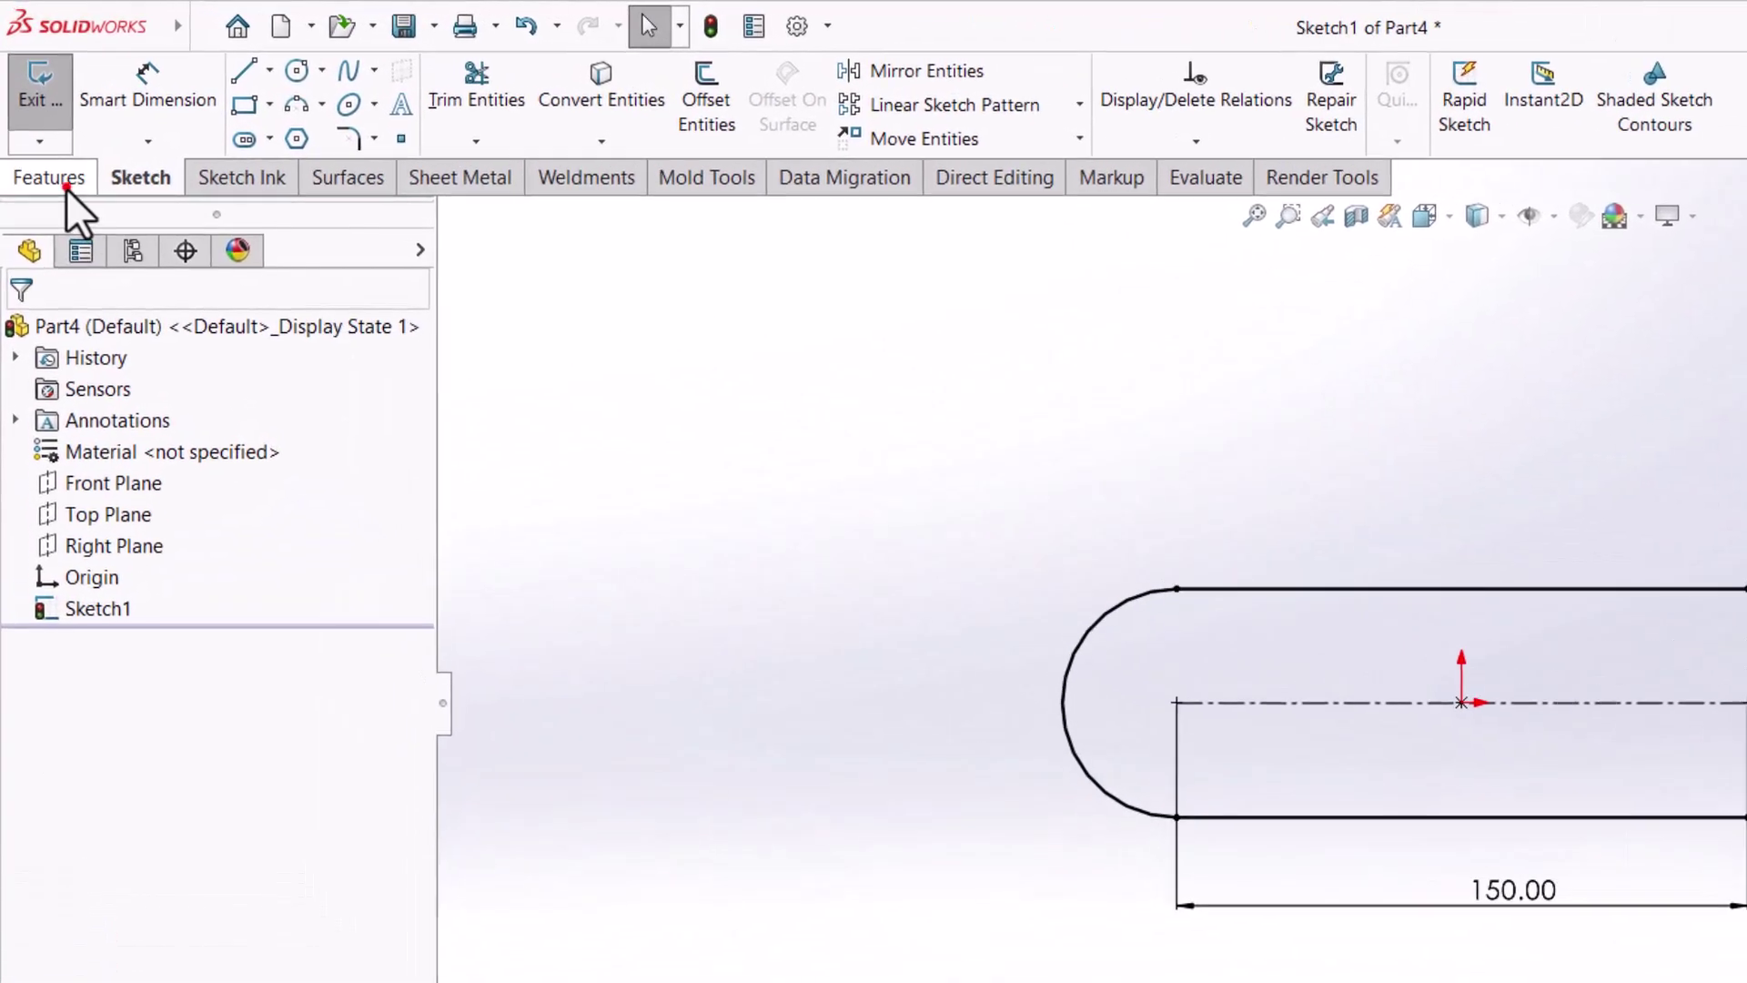
Start a blind boss extrusion of the slot sketch and set its depth to 60 mm.
left_click(53, 148)
left_click(36, 96)
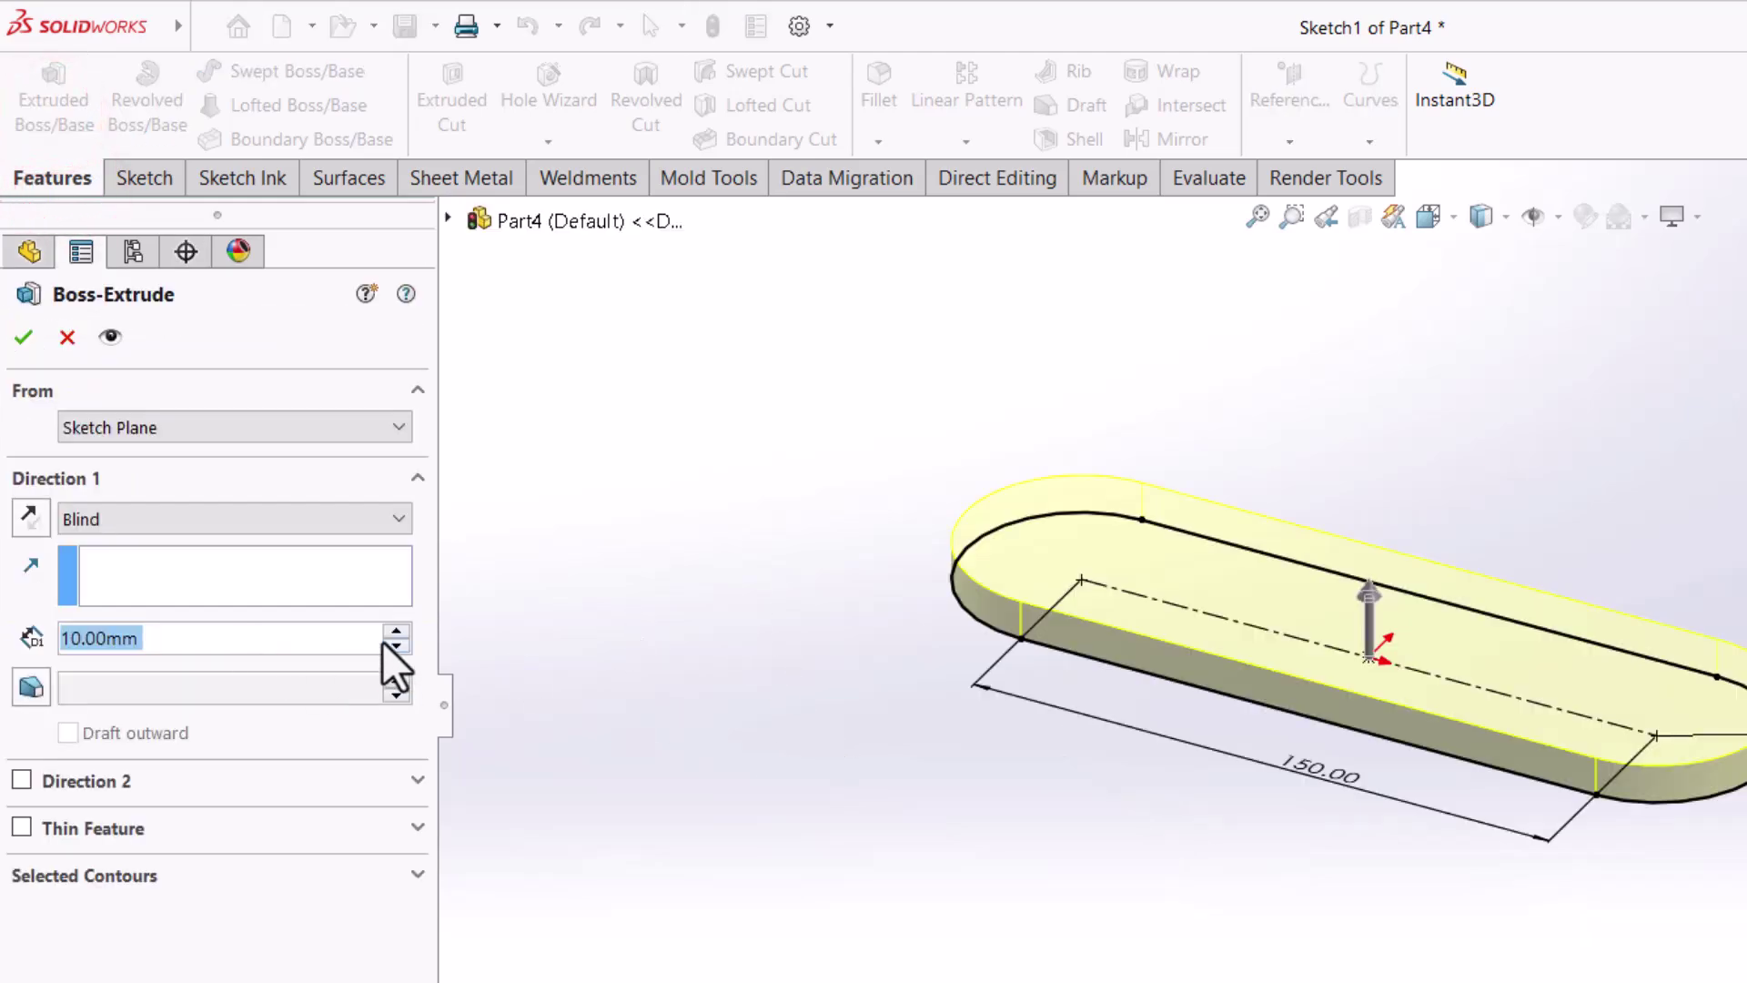
left_click(229, 516)
left_click(540, 637)
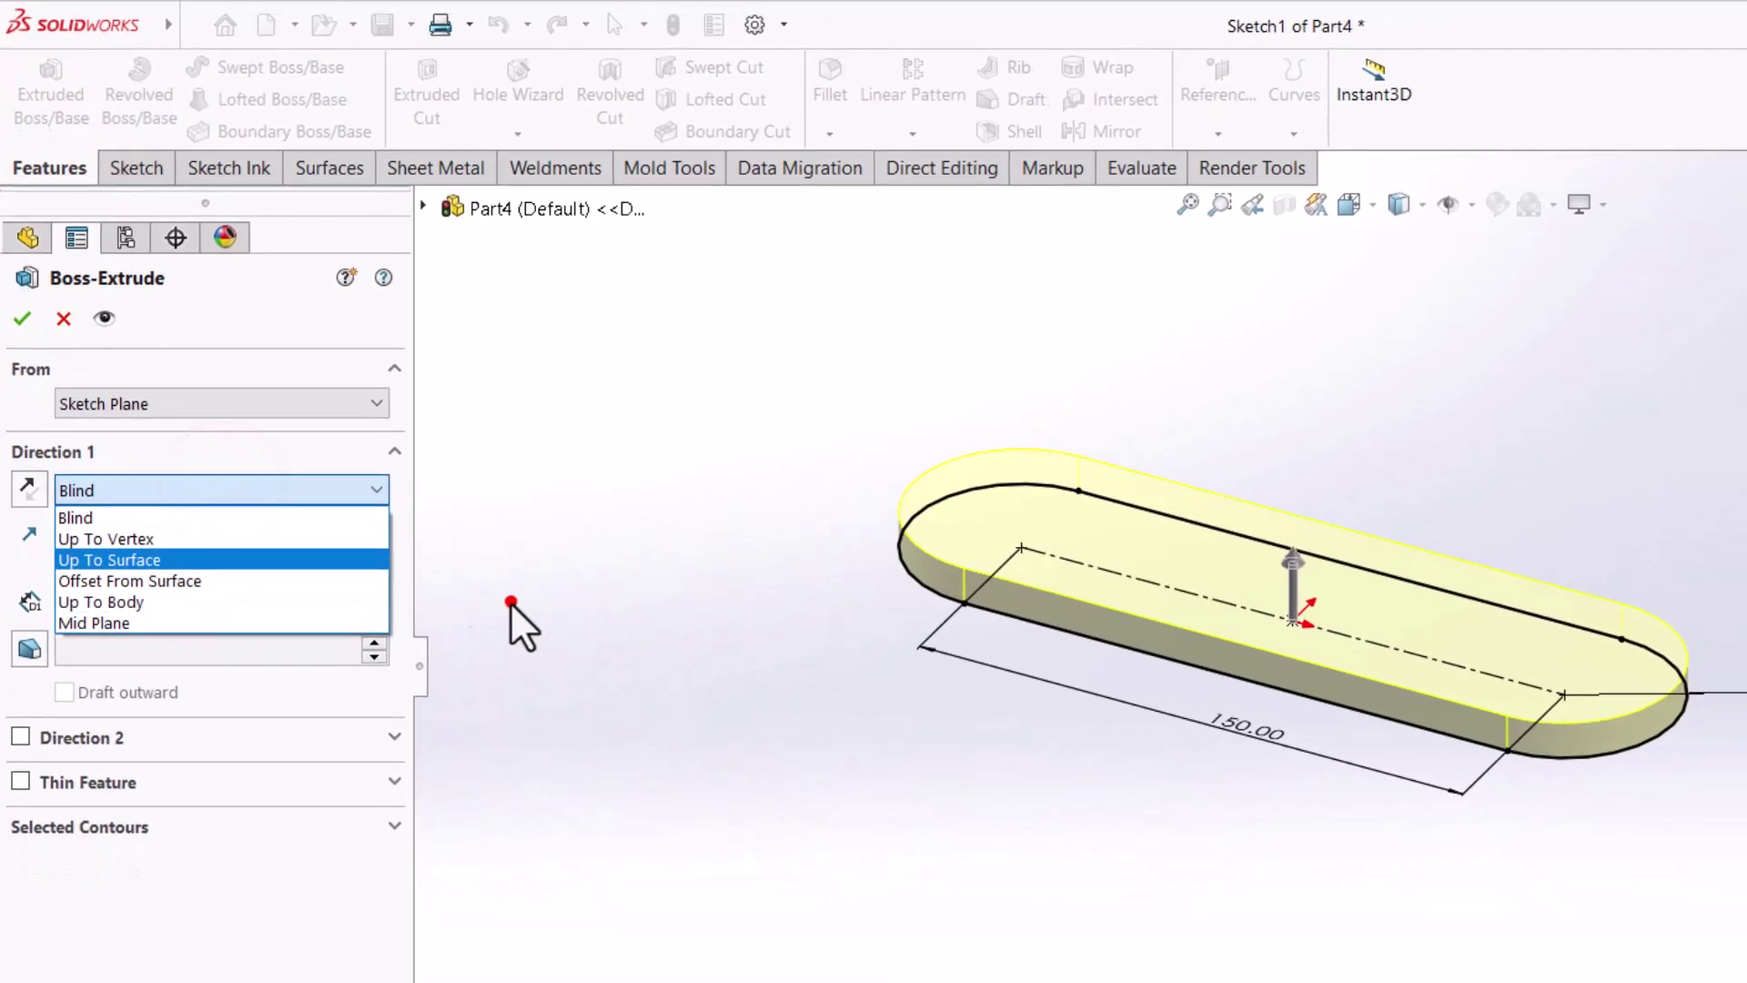
left_click(373, 596)
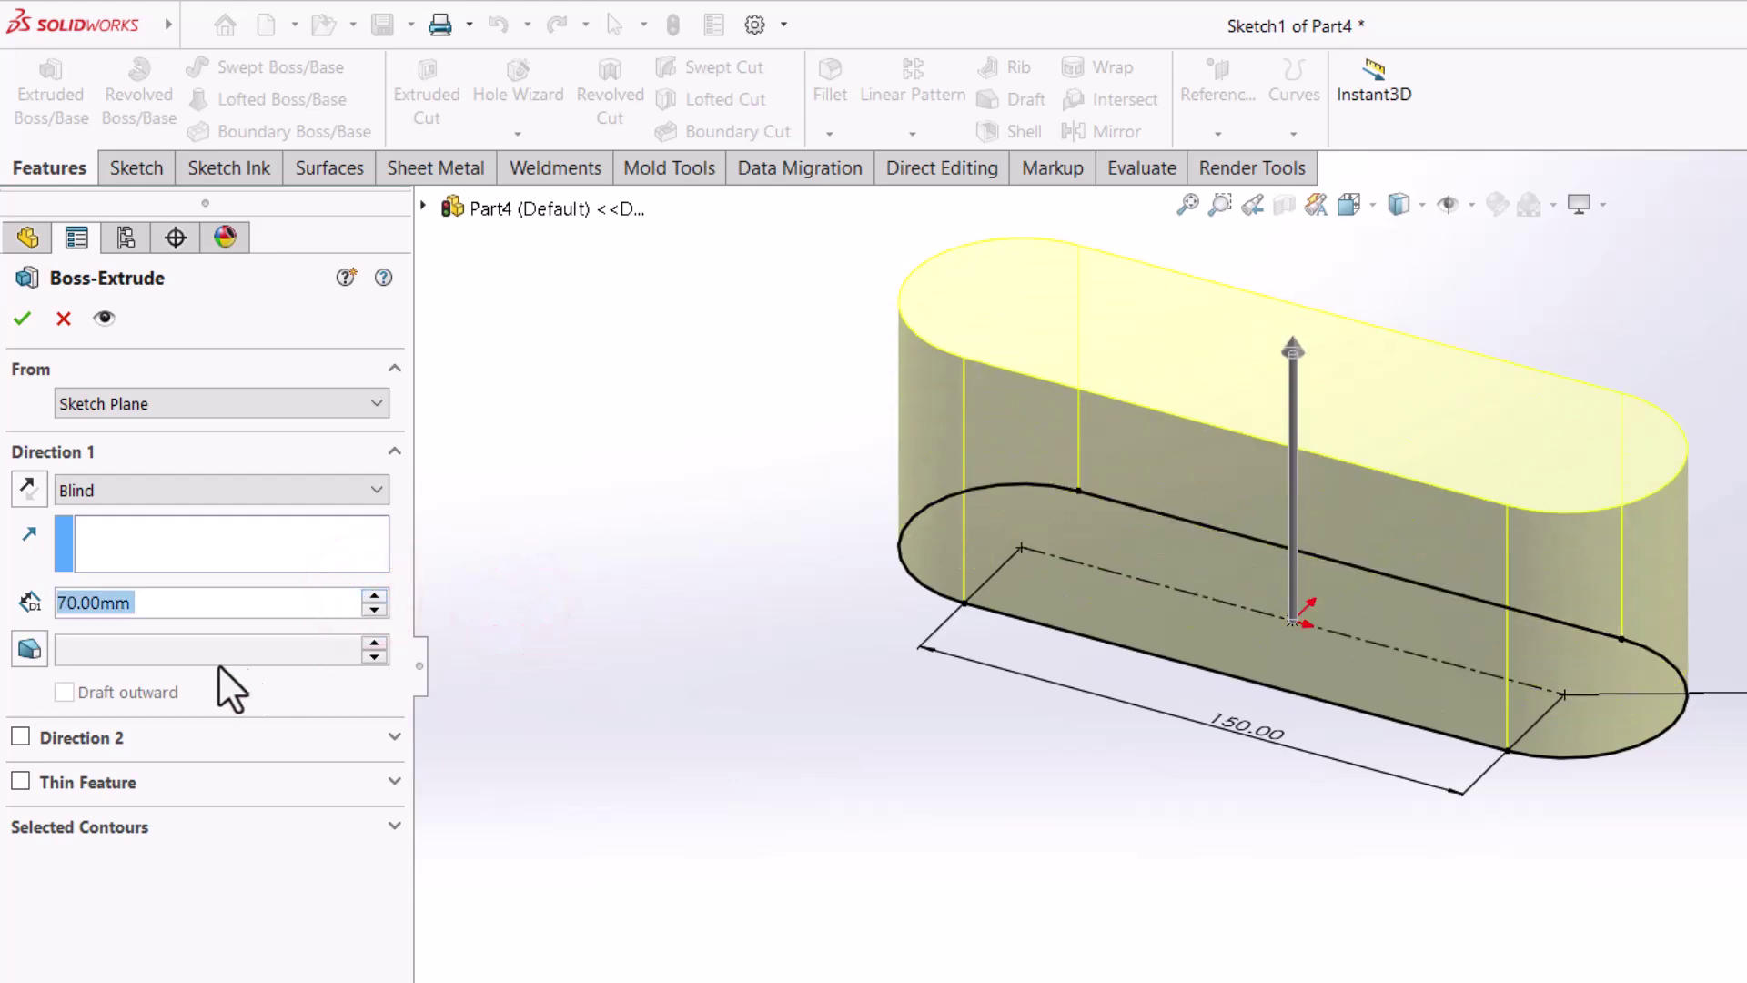
left_click(374, 609)
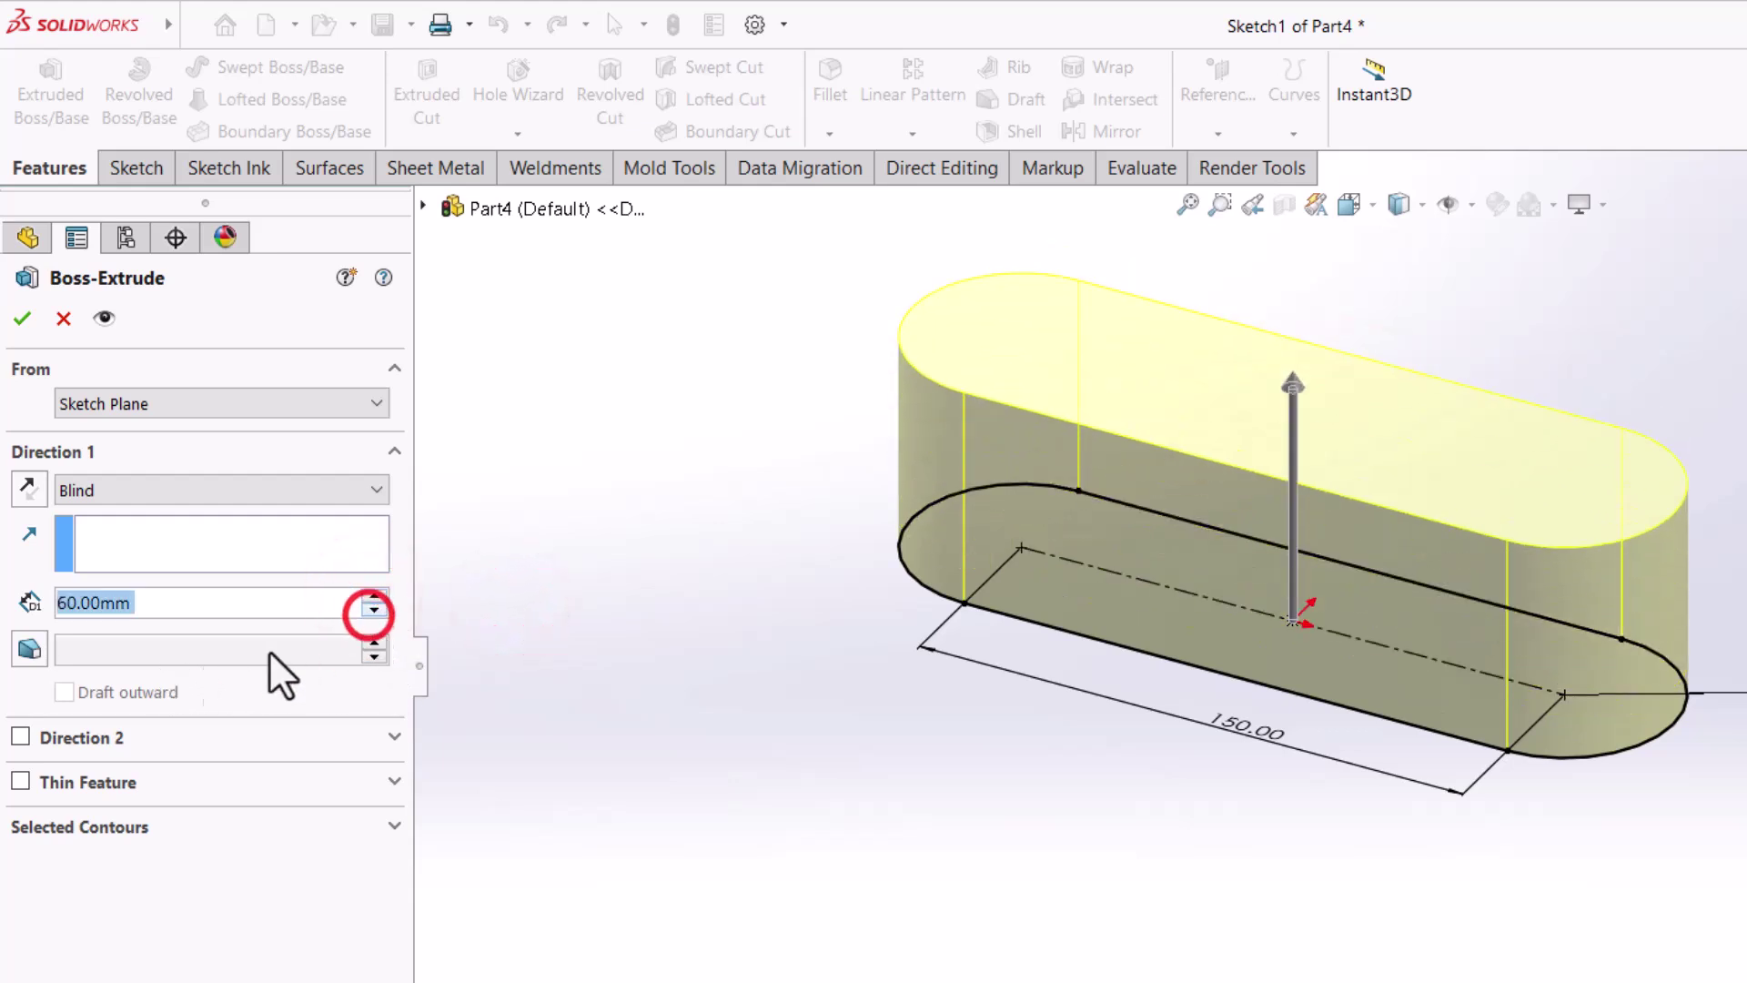
Add a 5-degree outward draft to the slot extrusion and accept the feature.
left_click(29, 648)
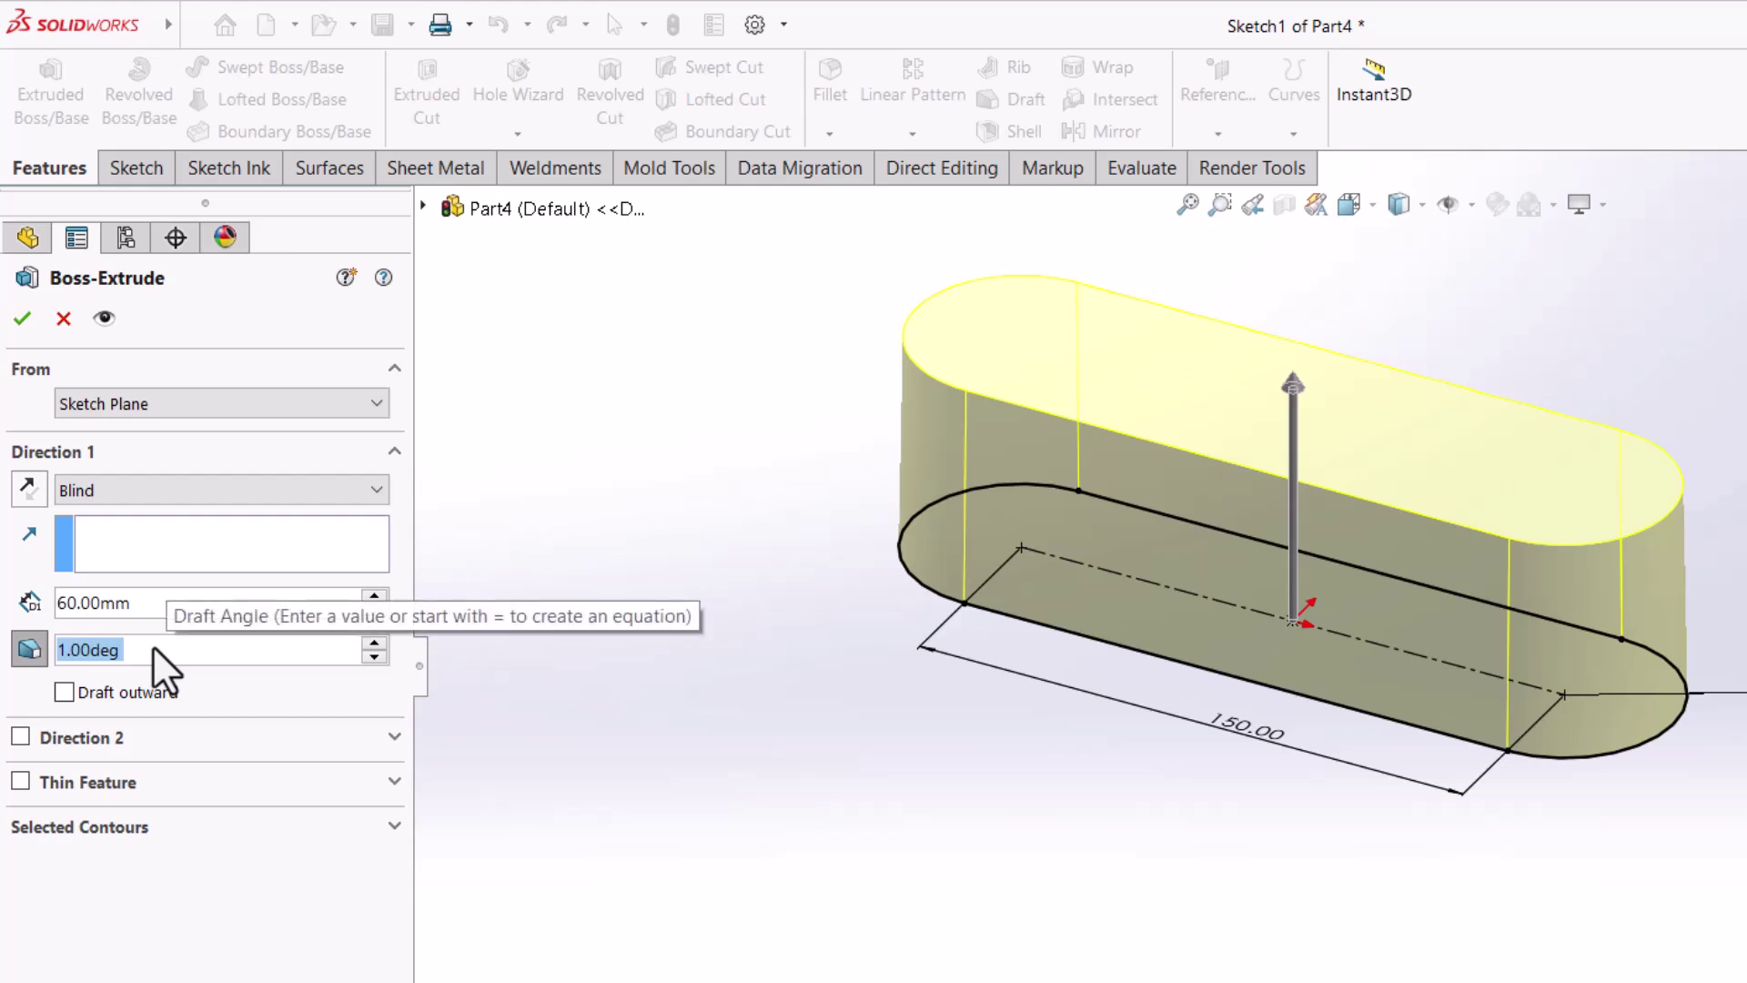
type("5")
key("Return")
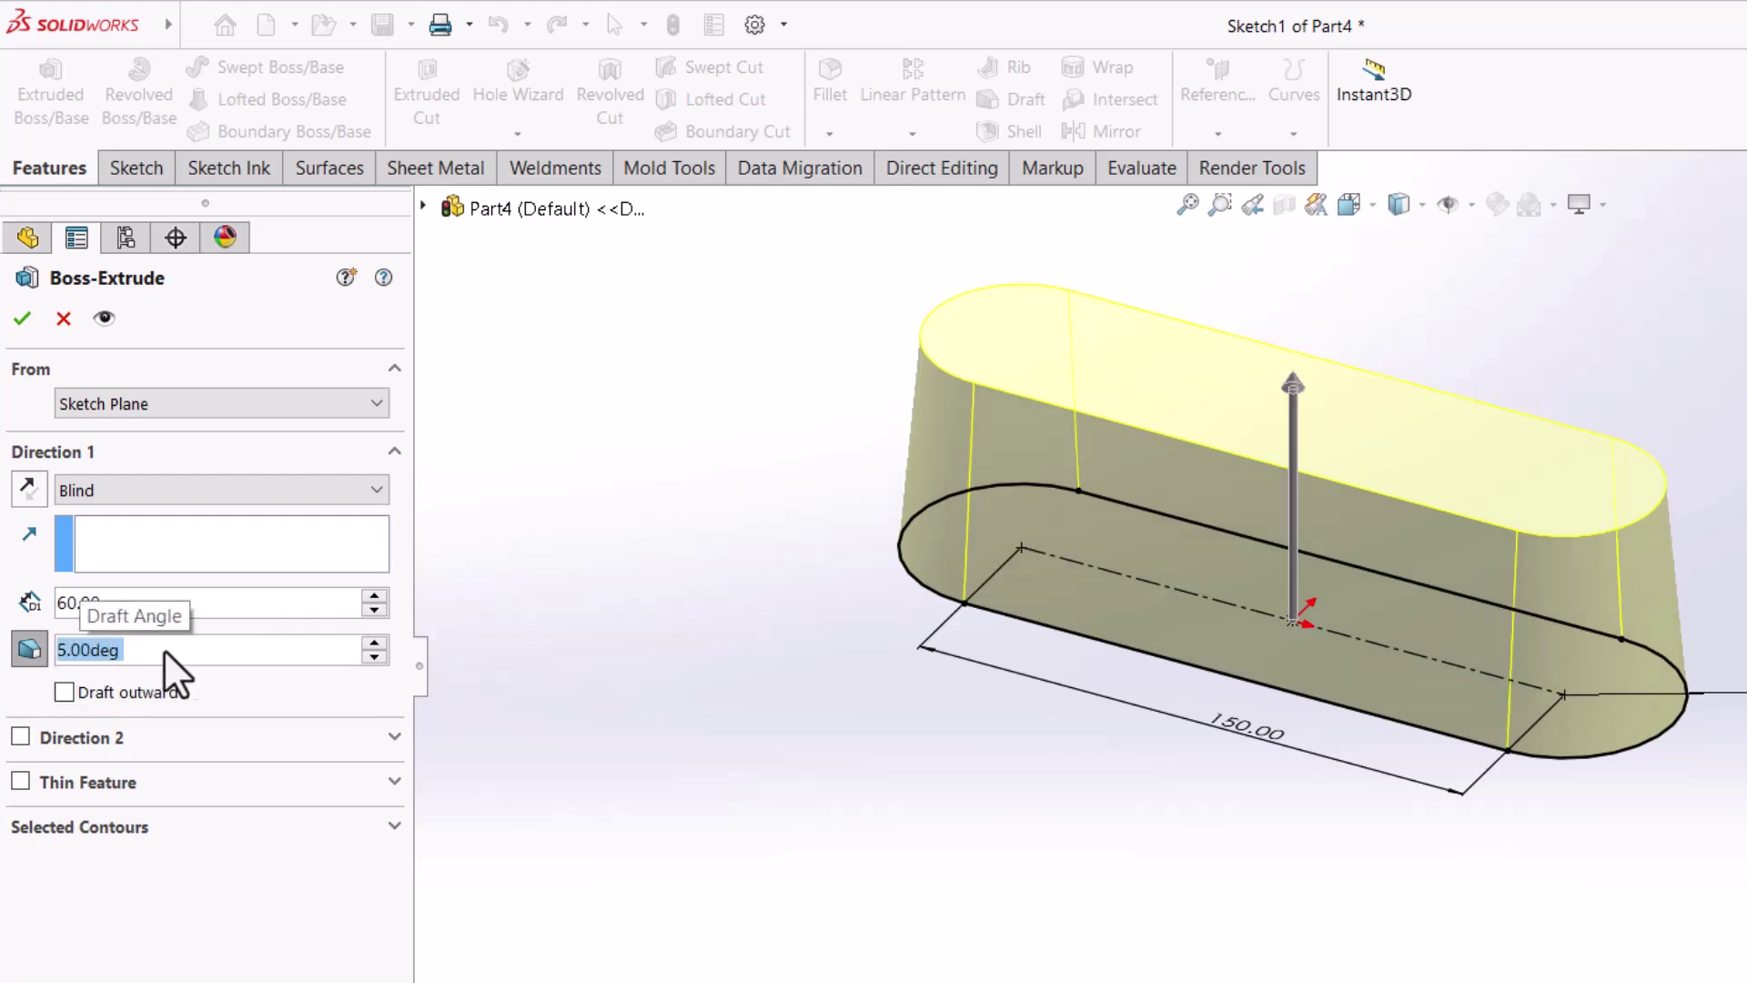
left_click(69, 686)
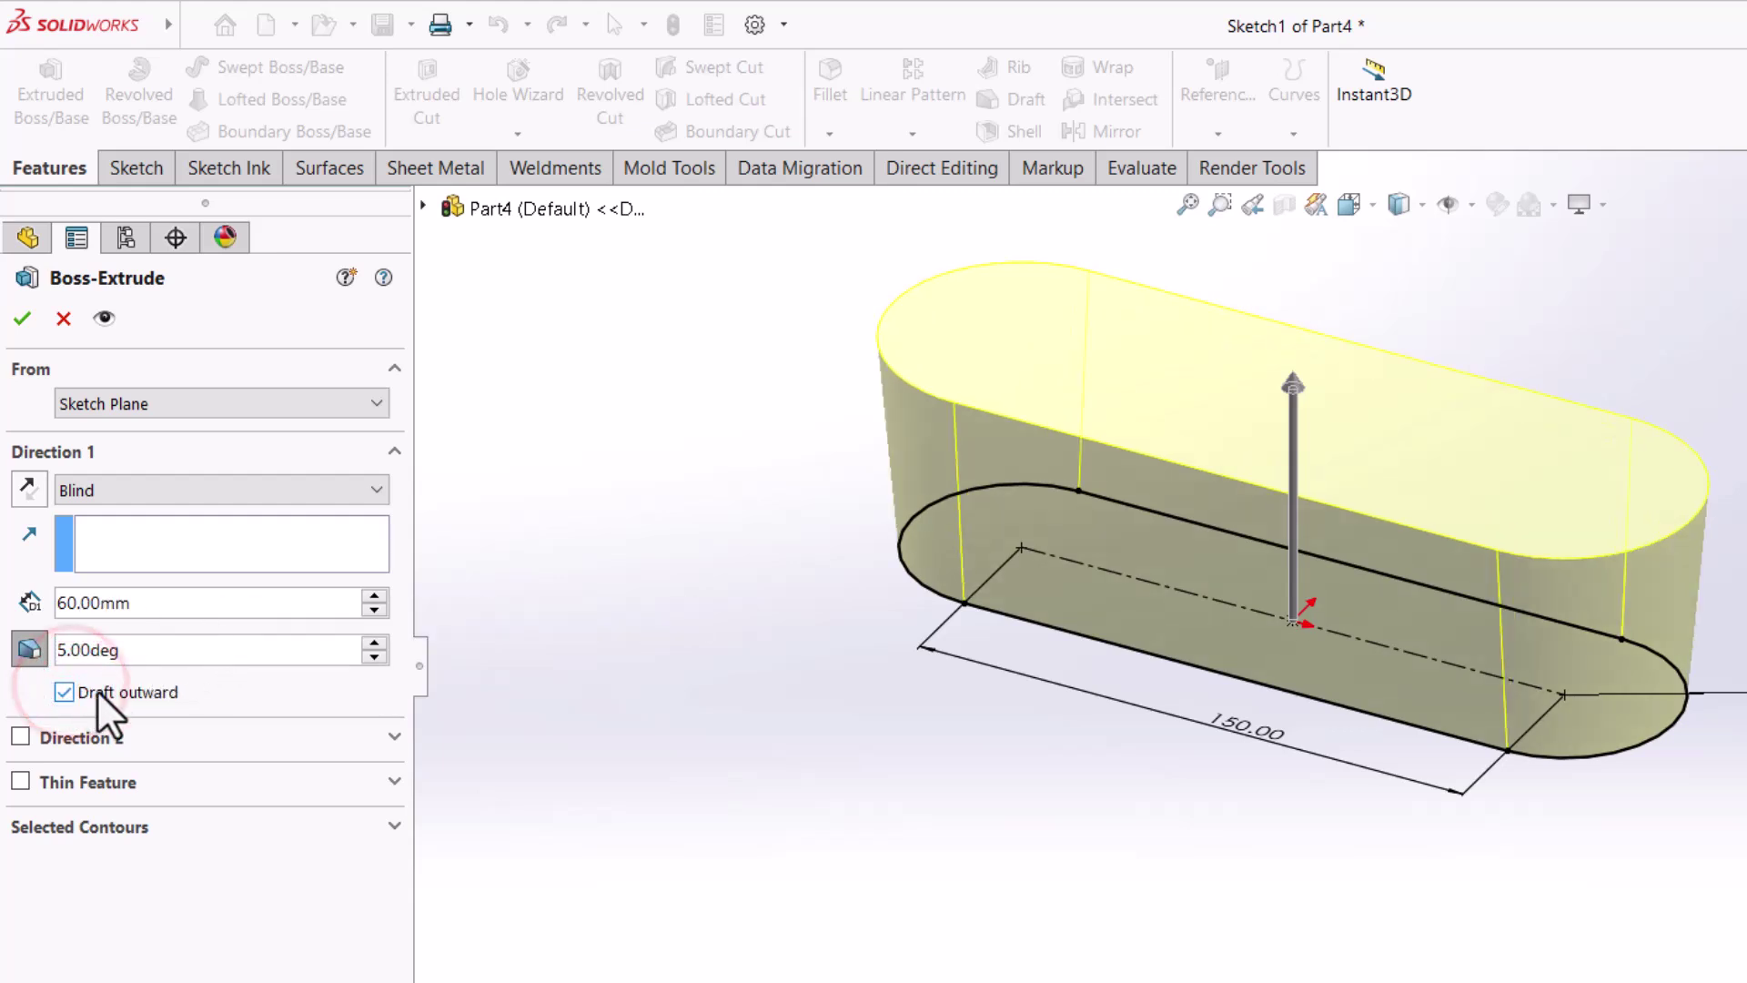
left_click(23, 317)
Open a sketch on the bottom face of the tapered slot body and choose the Center Rectangle tool.
mouse_move(799, 602)
middle_mouse_down()
mouse_move(891, 502)
mouse_move(979, 457)
mouse_move(931, 568)
middle_mouse_up()
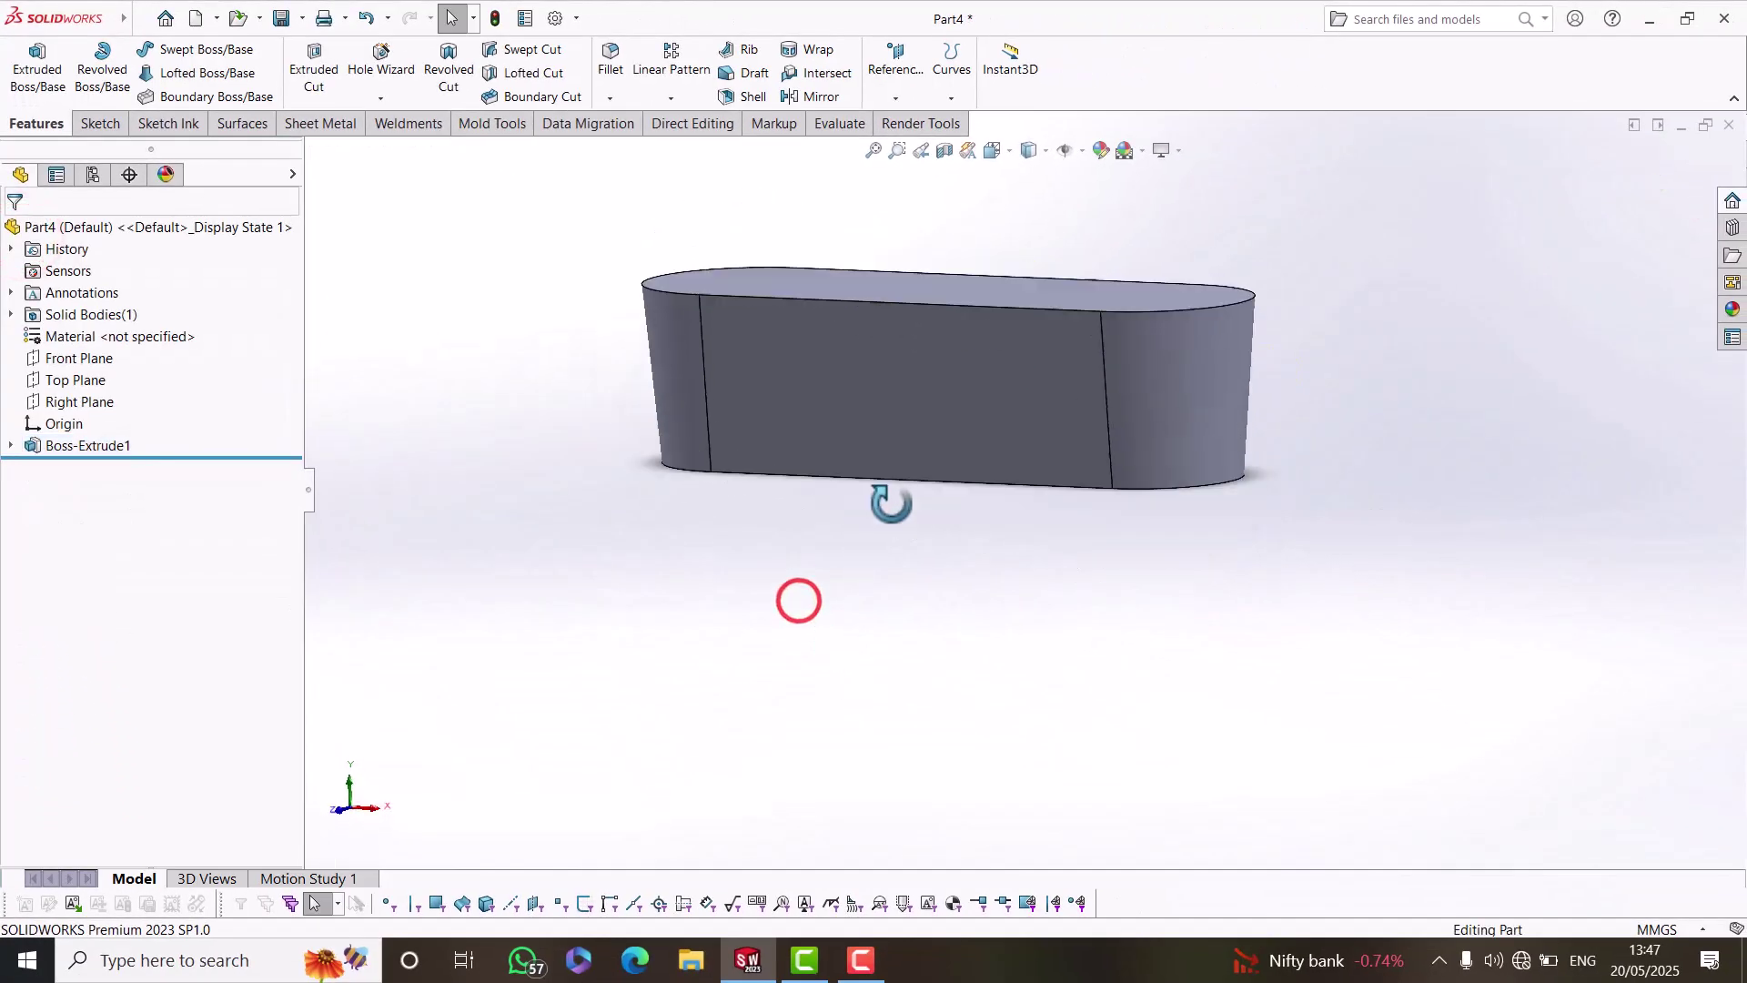
scroll(932, 566, "up", 1)
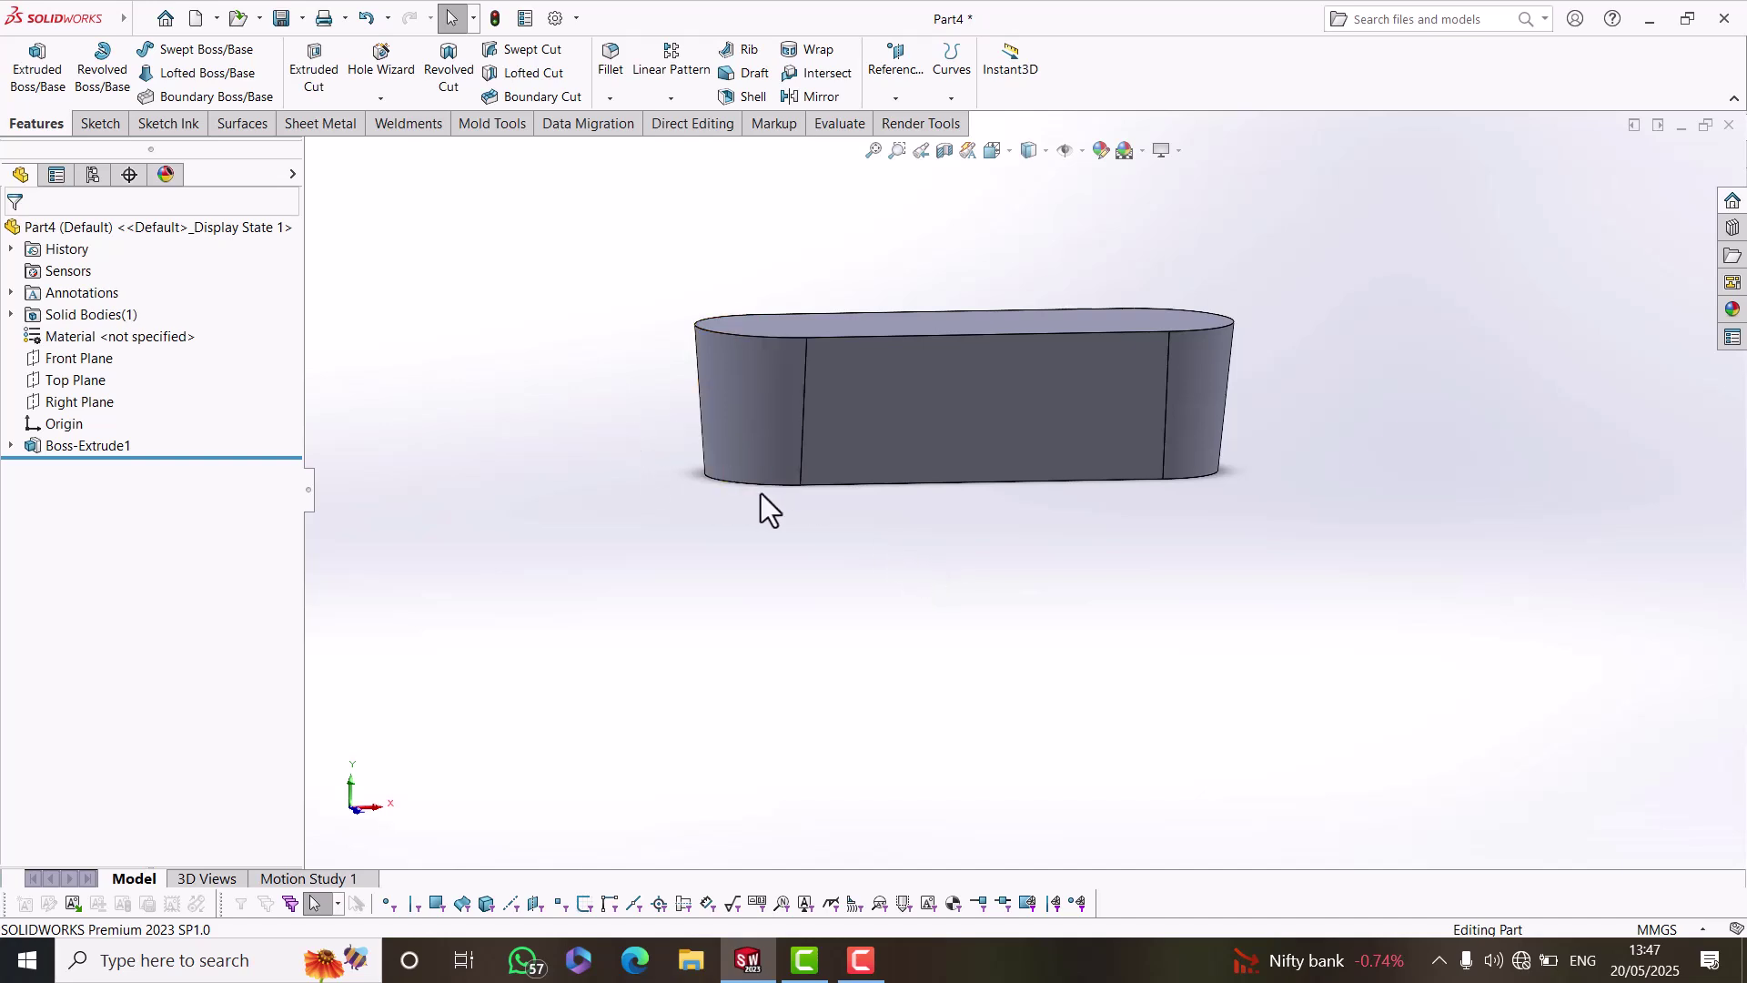
middle_click_drag(832, 539, 845, 505)
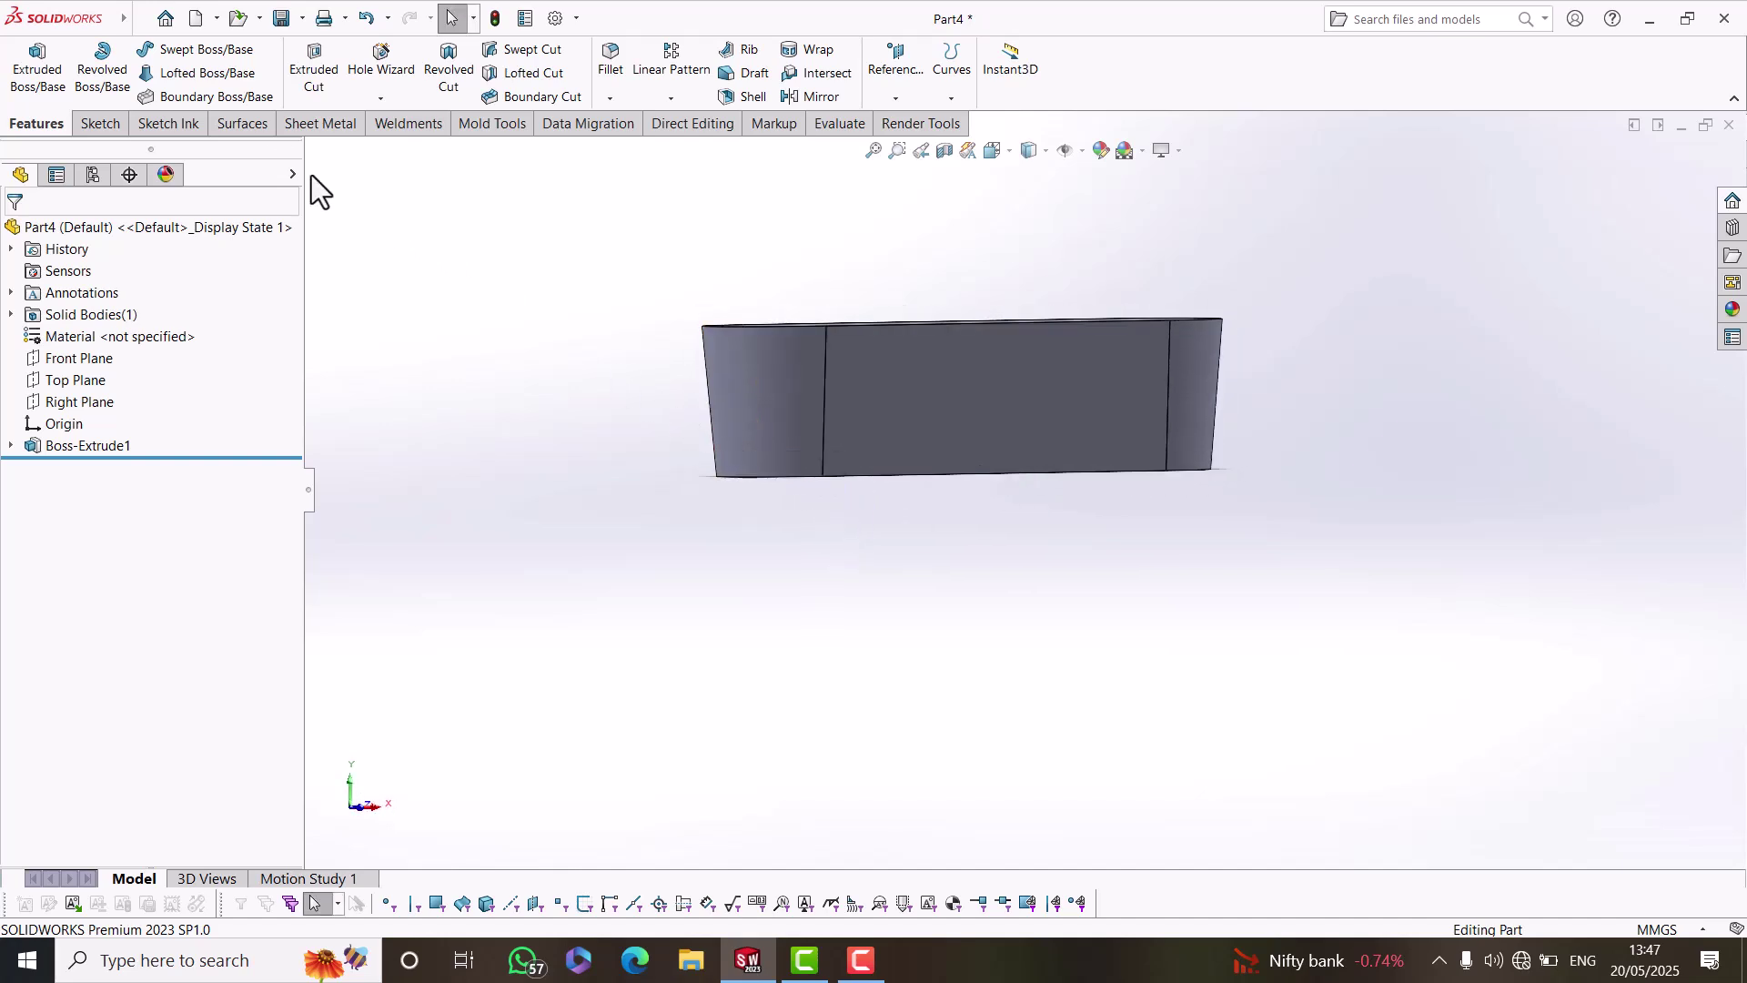
middle_click_drag(1076, 429, 941, 442)
left_click(941, 443)
left_click(1003, 397)
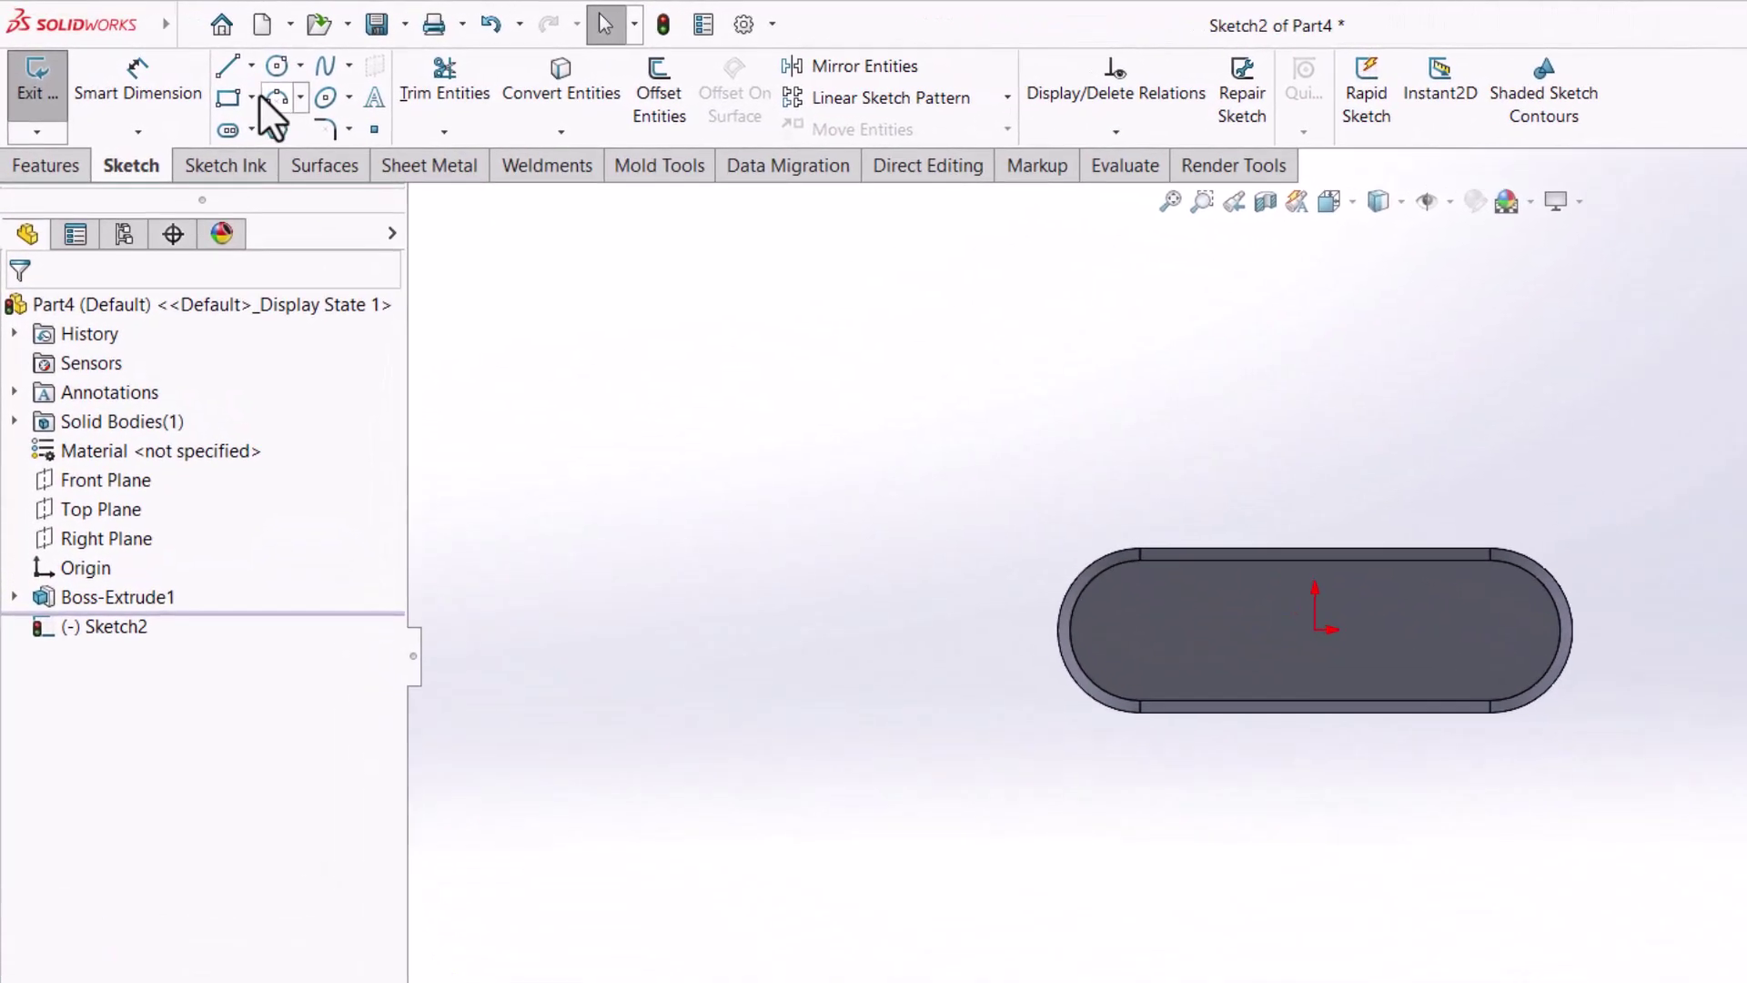
left_click(188, 73)
left_click(273, 161)
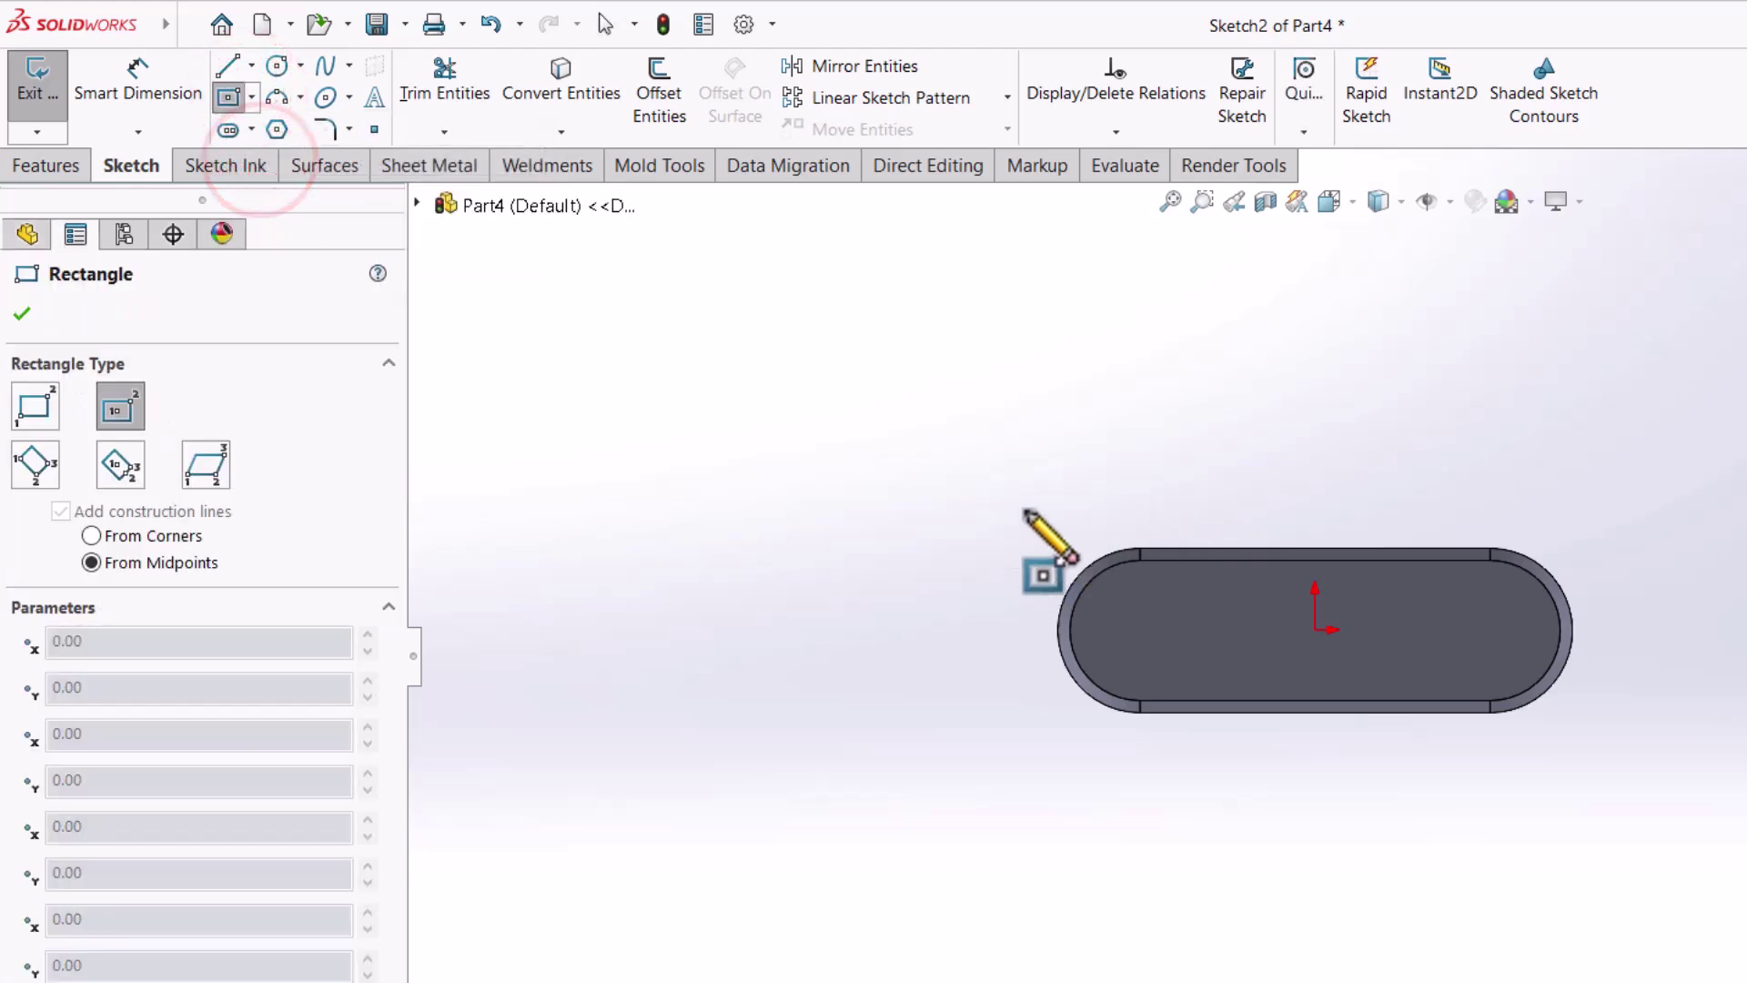
left_click(1007, 469)
right_click(1196, 570)
left_click(1228, 589)
Draw a center rectangle from the origin, large enough to enclose the whole slot body outline.
left_click(228, 96)
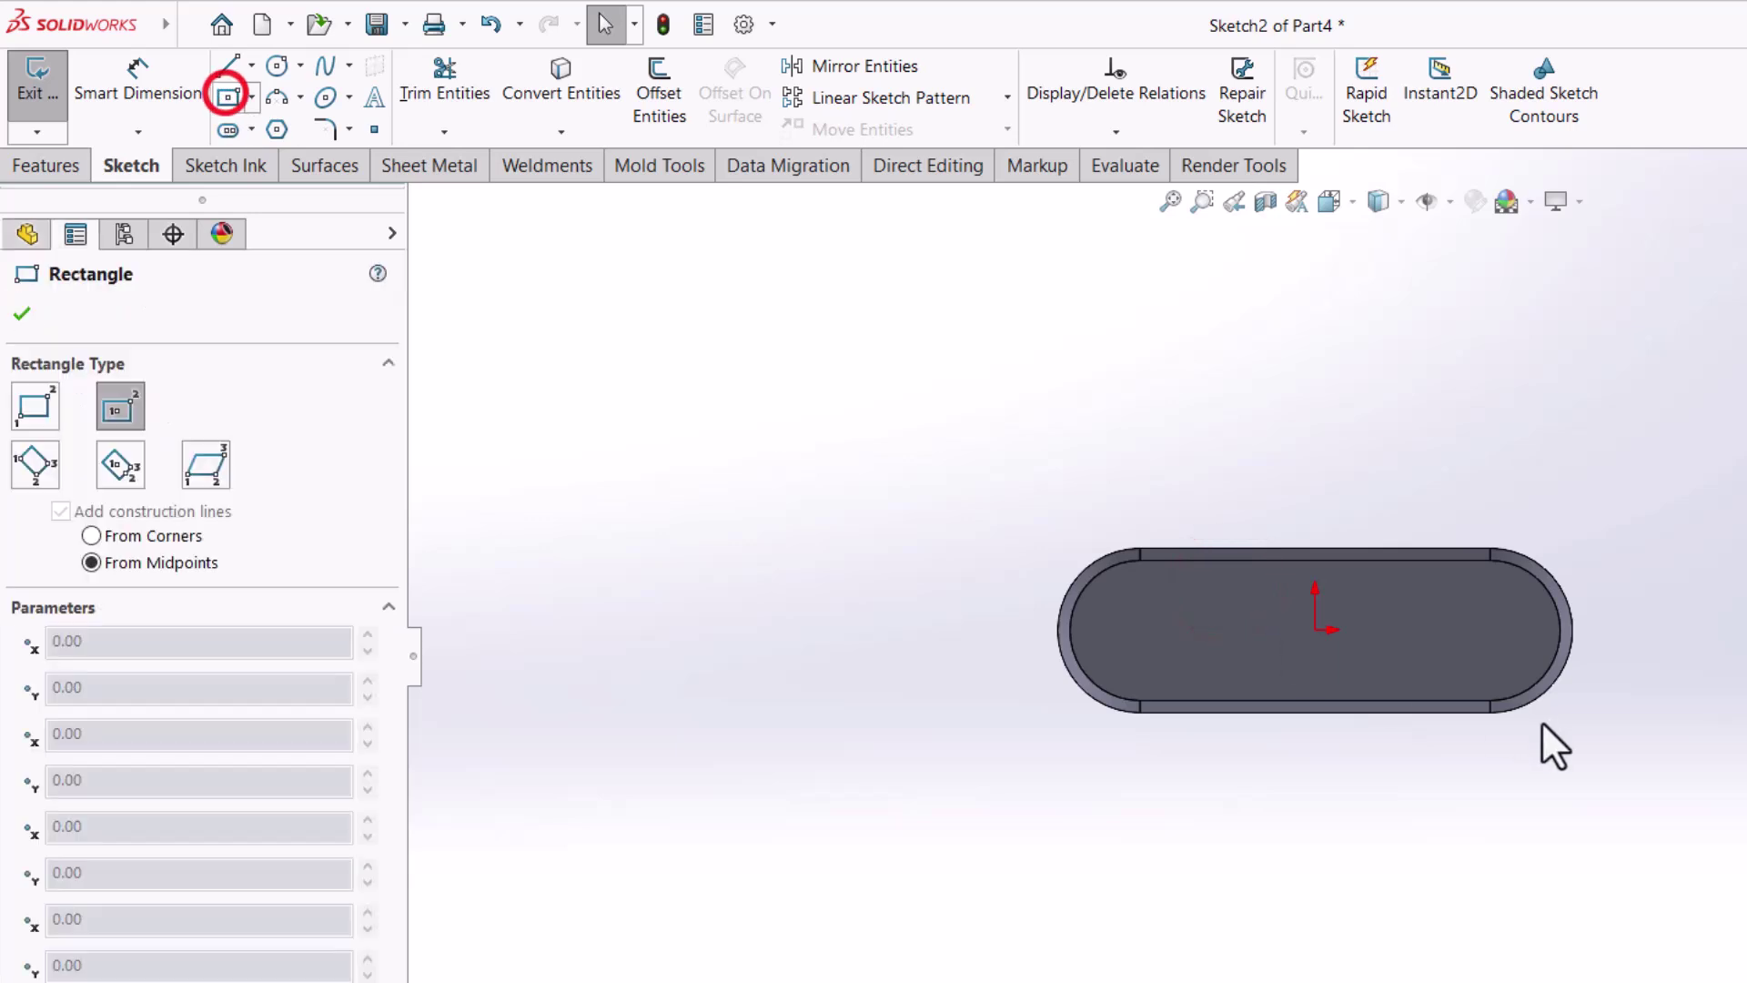
left_click(1316, 629)
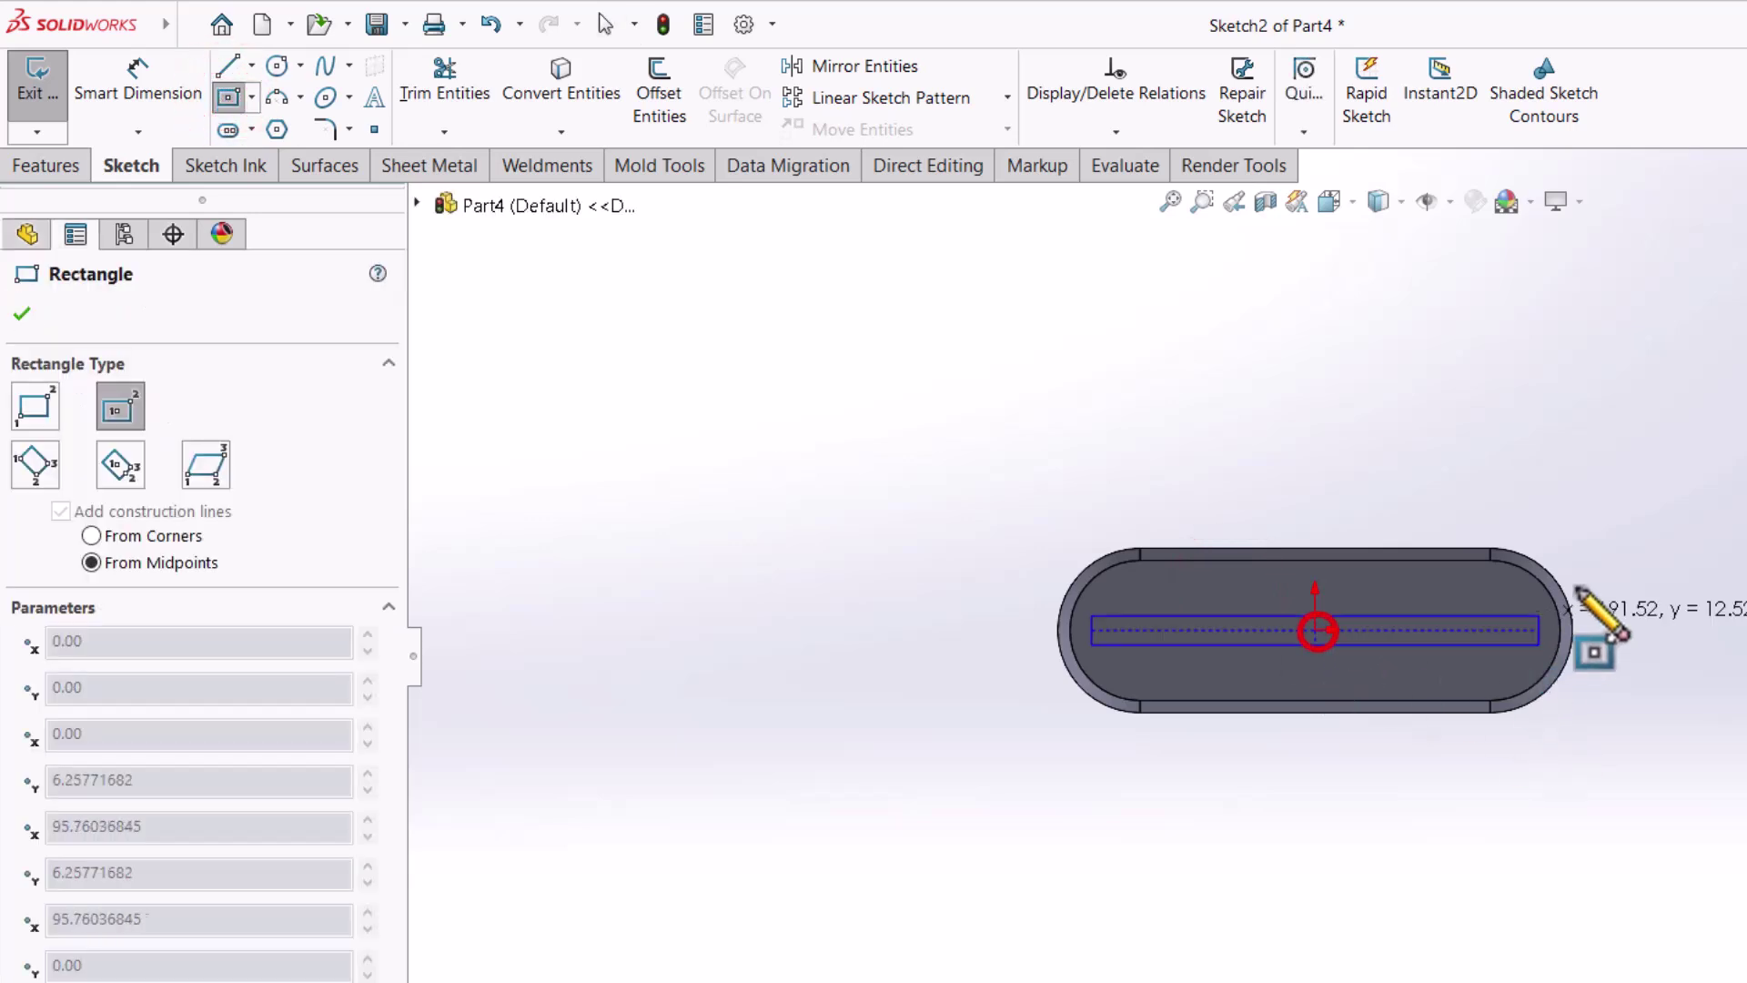
left_click(1617, 475)
right_click(1499, 430)
left_click(1556, 464)
middle_click_drag(1547, 460, 1547, 456)
middle_click_drag(1588, 953, 1584, 879)
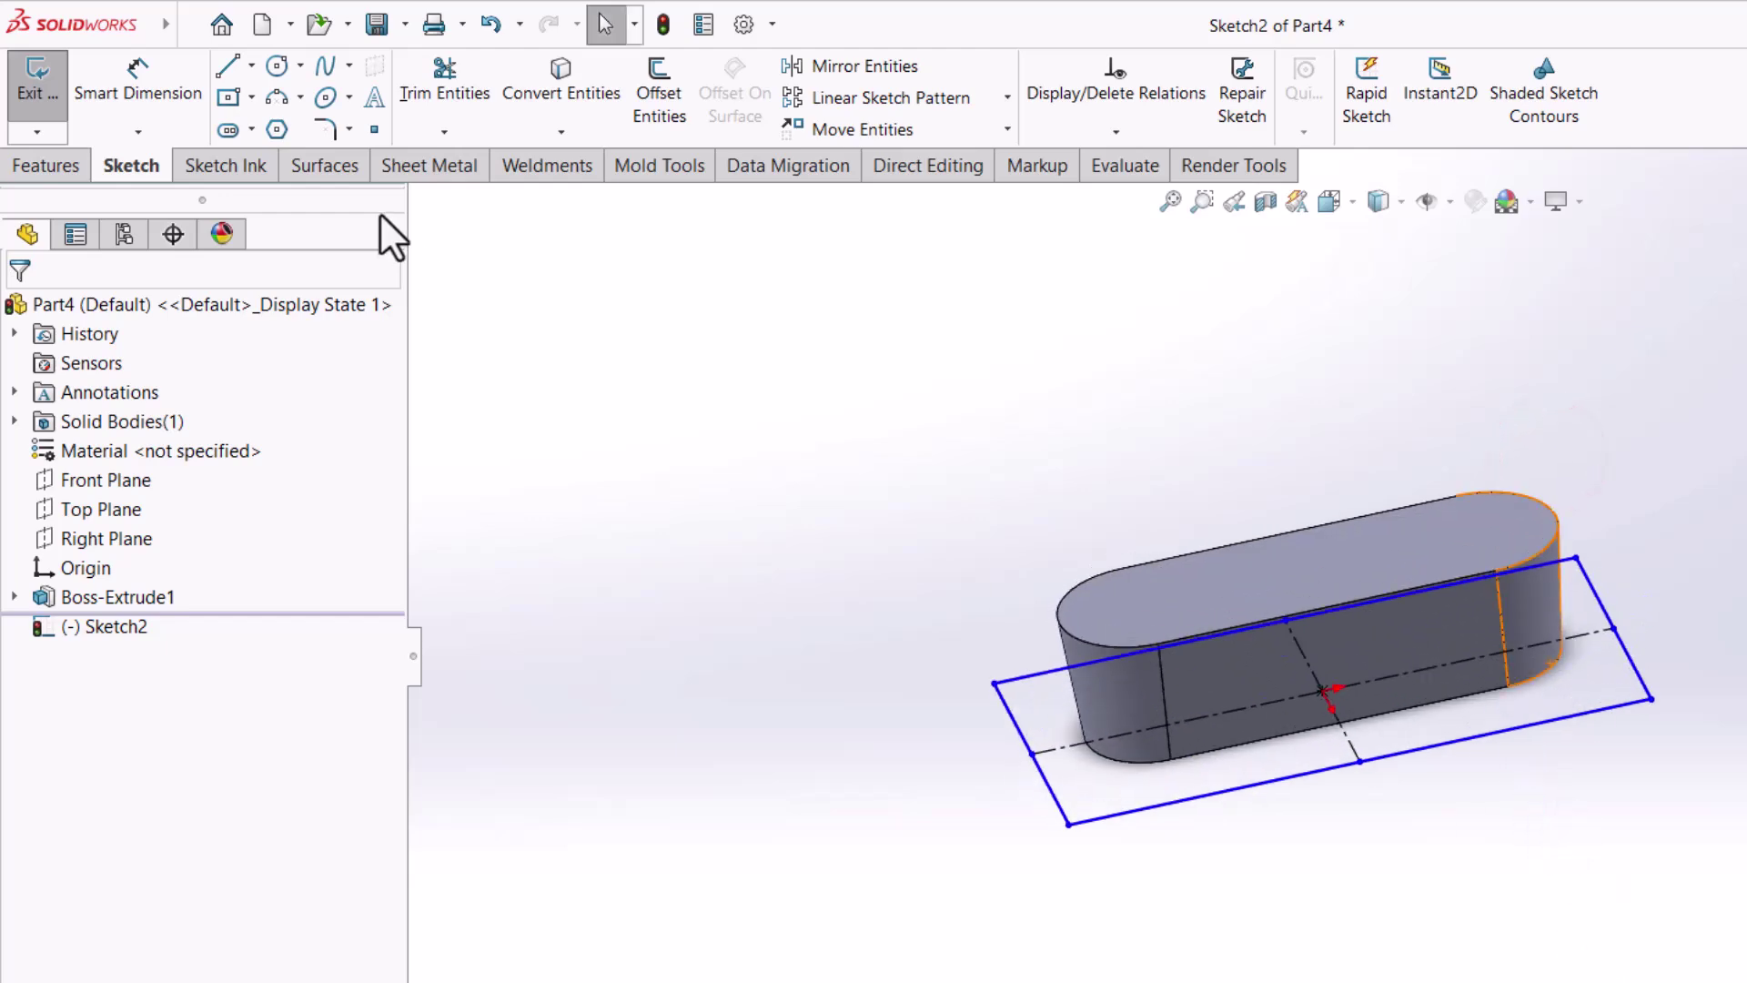
Extrude the rectangle 60 mm in the reversed direction, around the slot body, without merging the result.
left_click(27, 166)
left_click(27, 101)
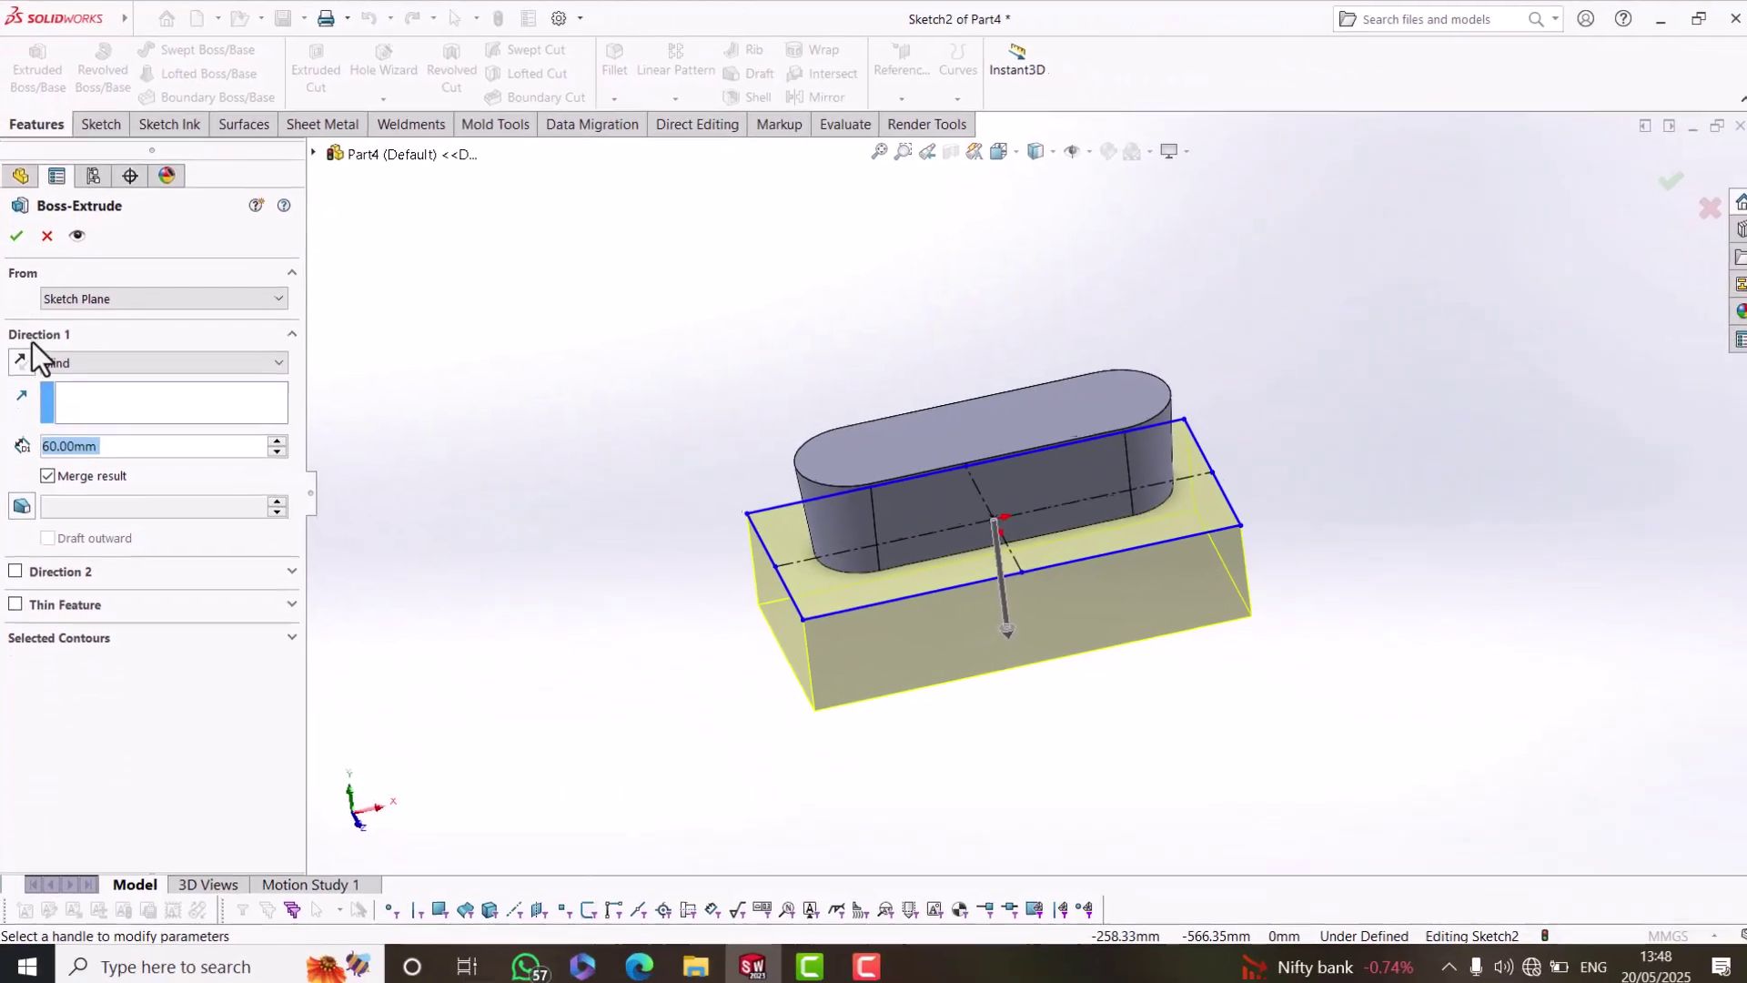
left_click(25, 441)
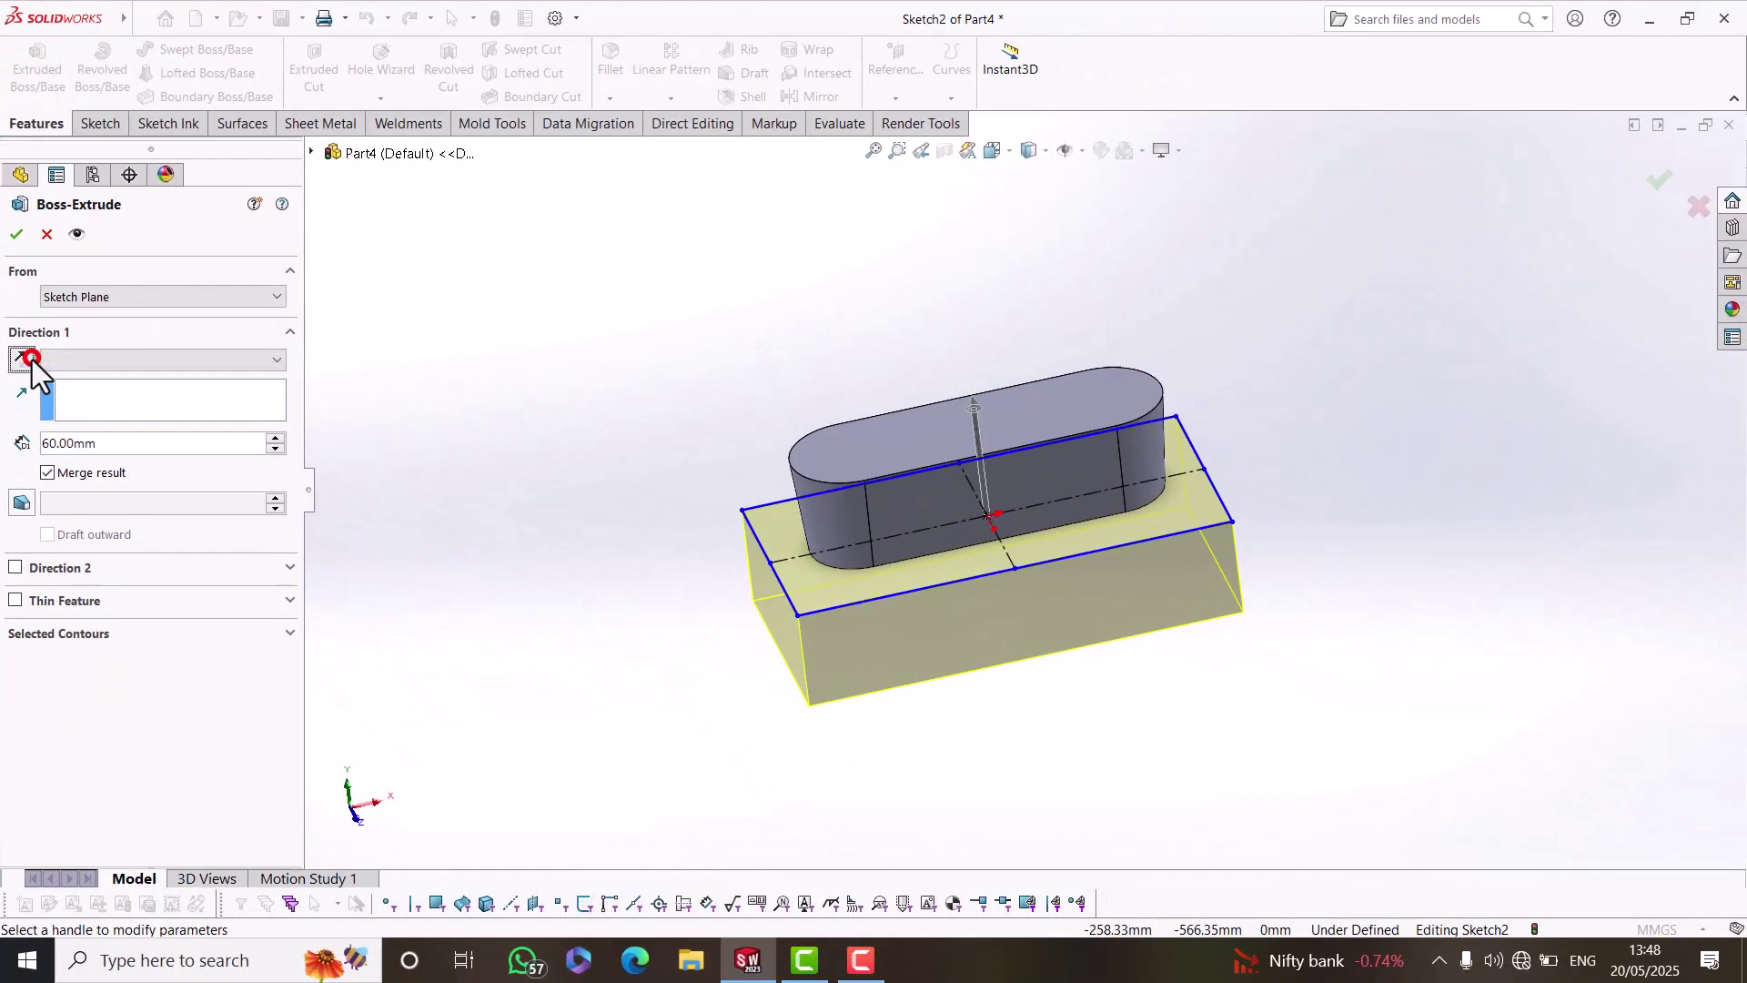
left_click(63, 472)
left_click(16, 234)
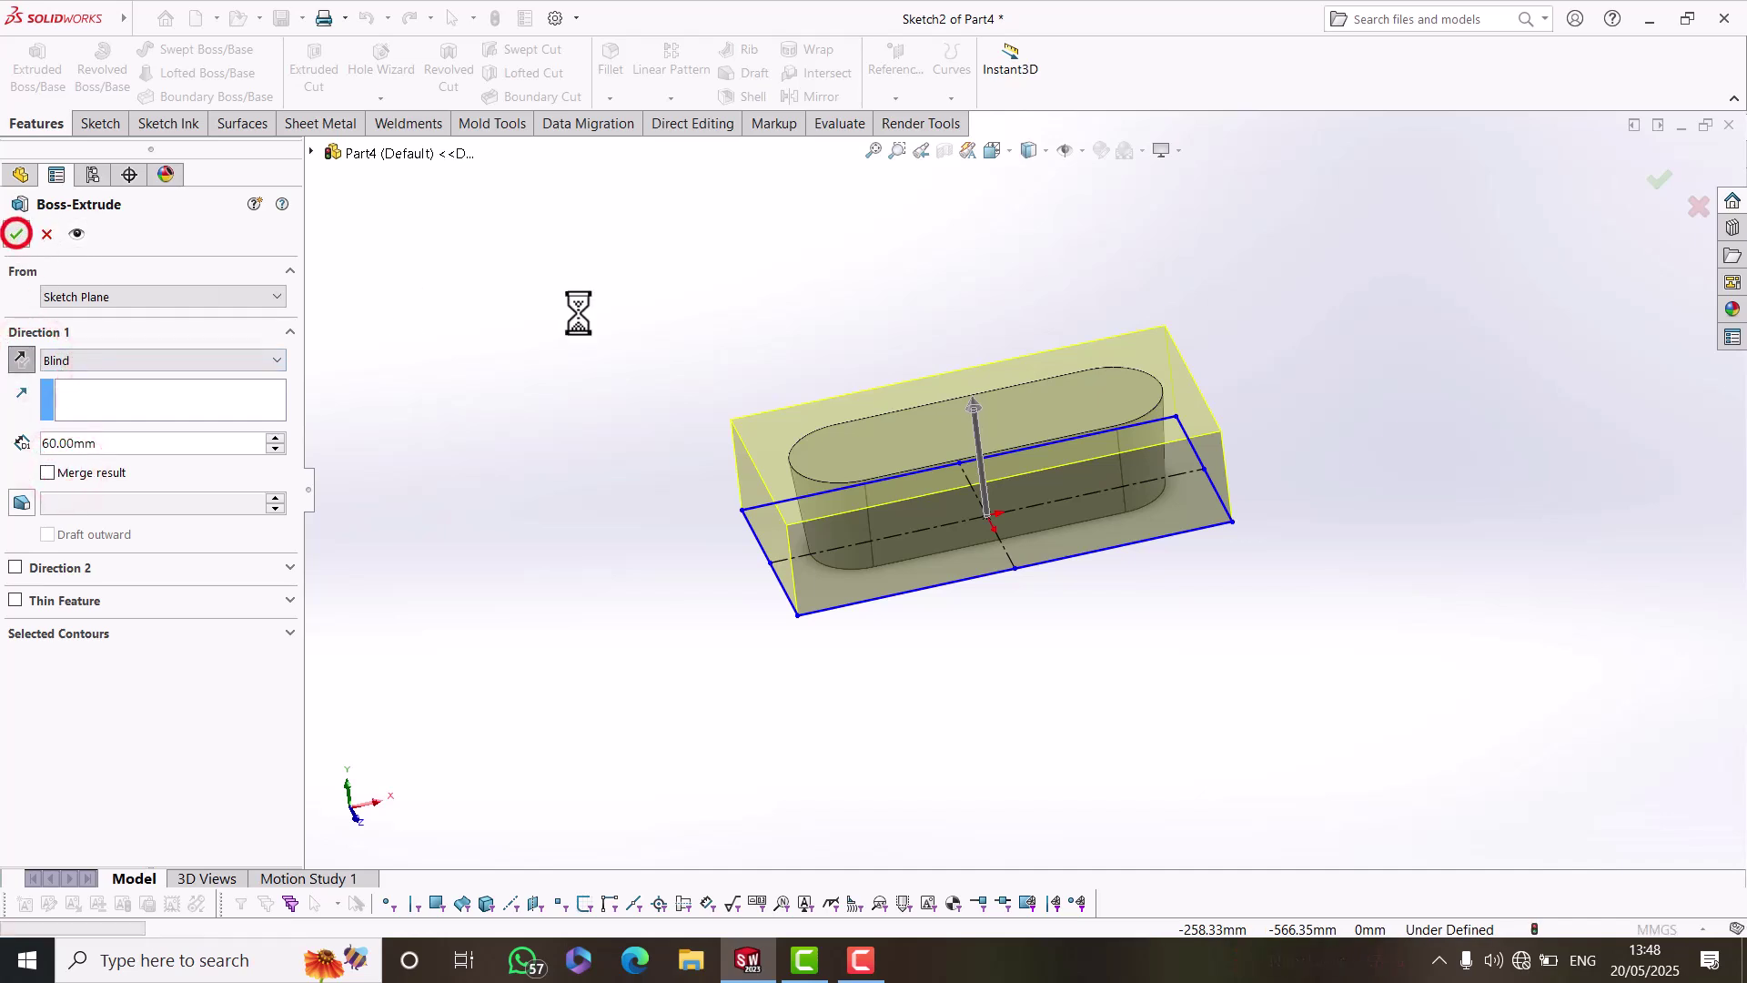
left_click(480, 298)
Apply Intersect to the block and slot bodies with the Create both option, excluding no regions.
left_click(810, 73)
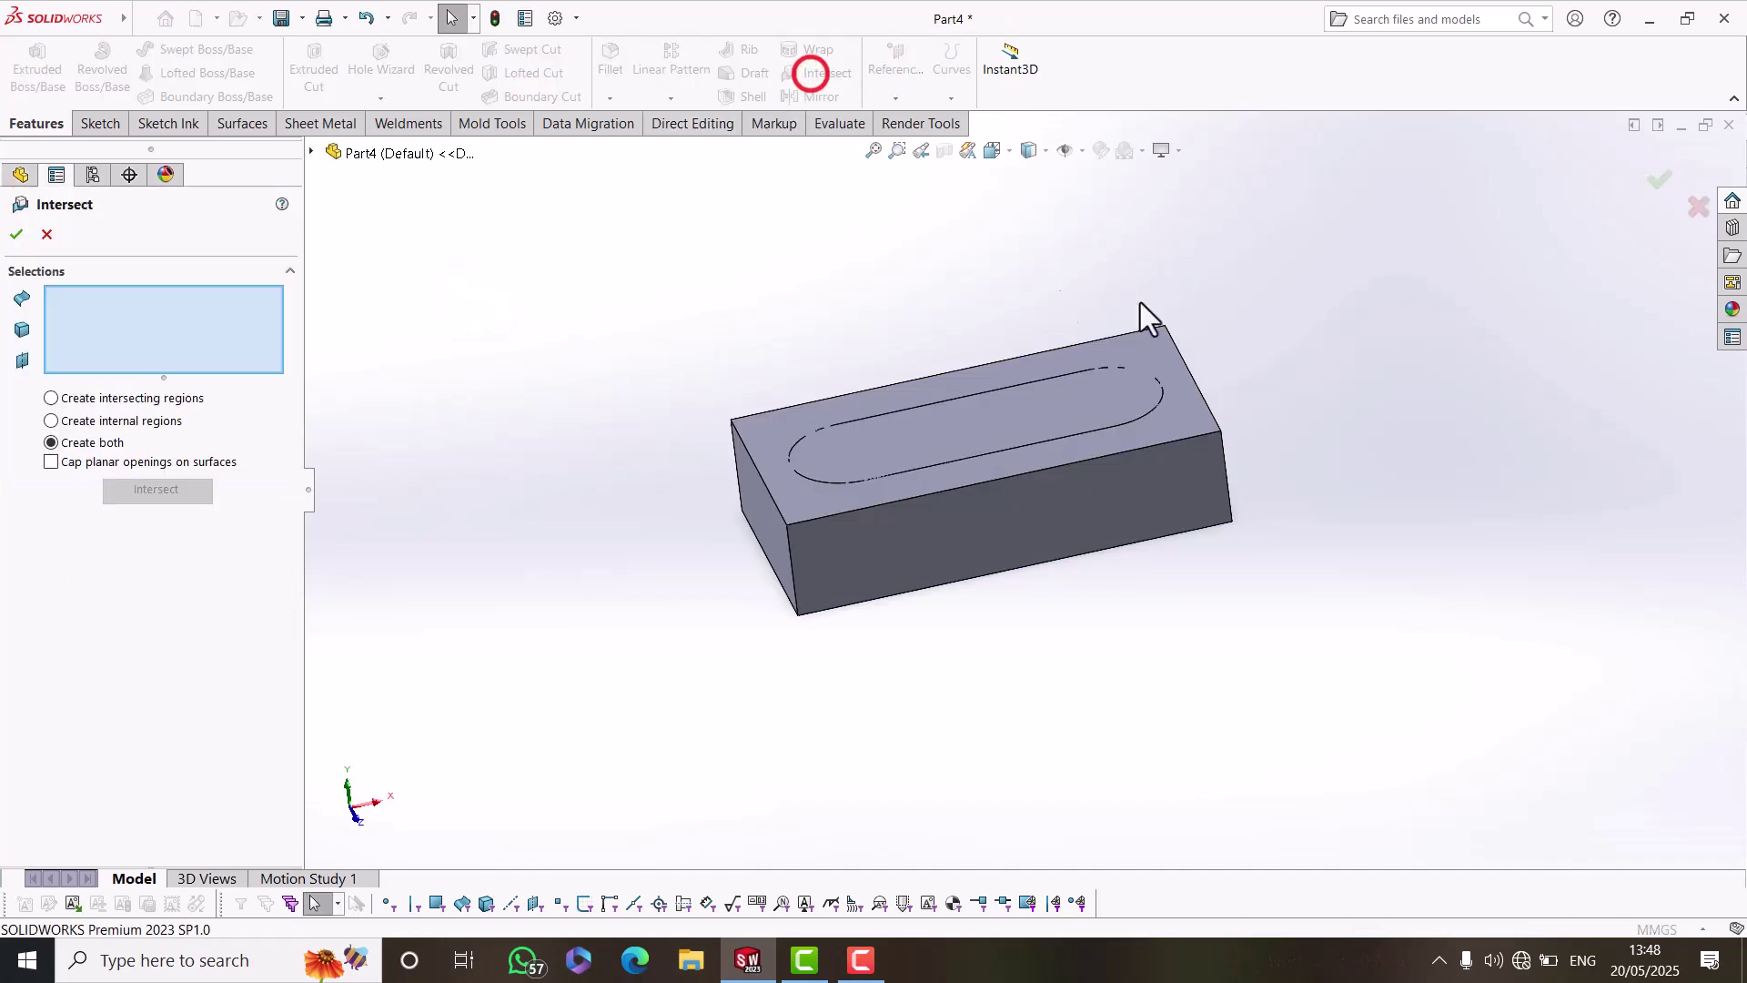
left_click_drag(1310, 250, 596, 768)
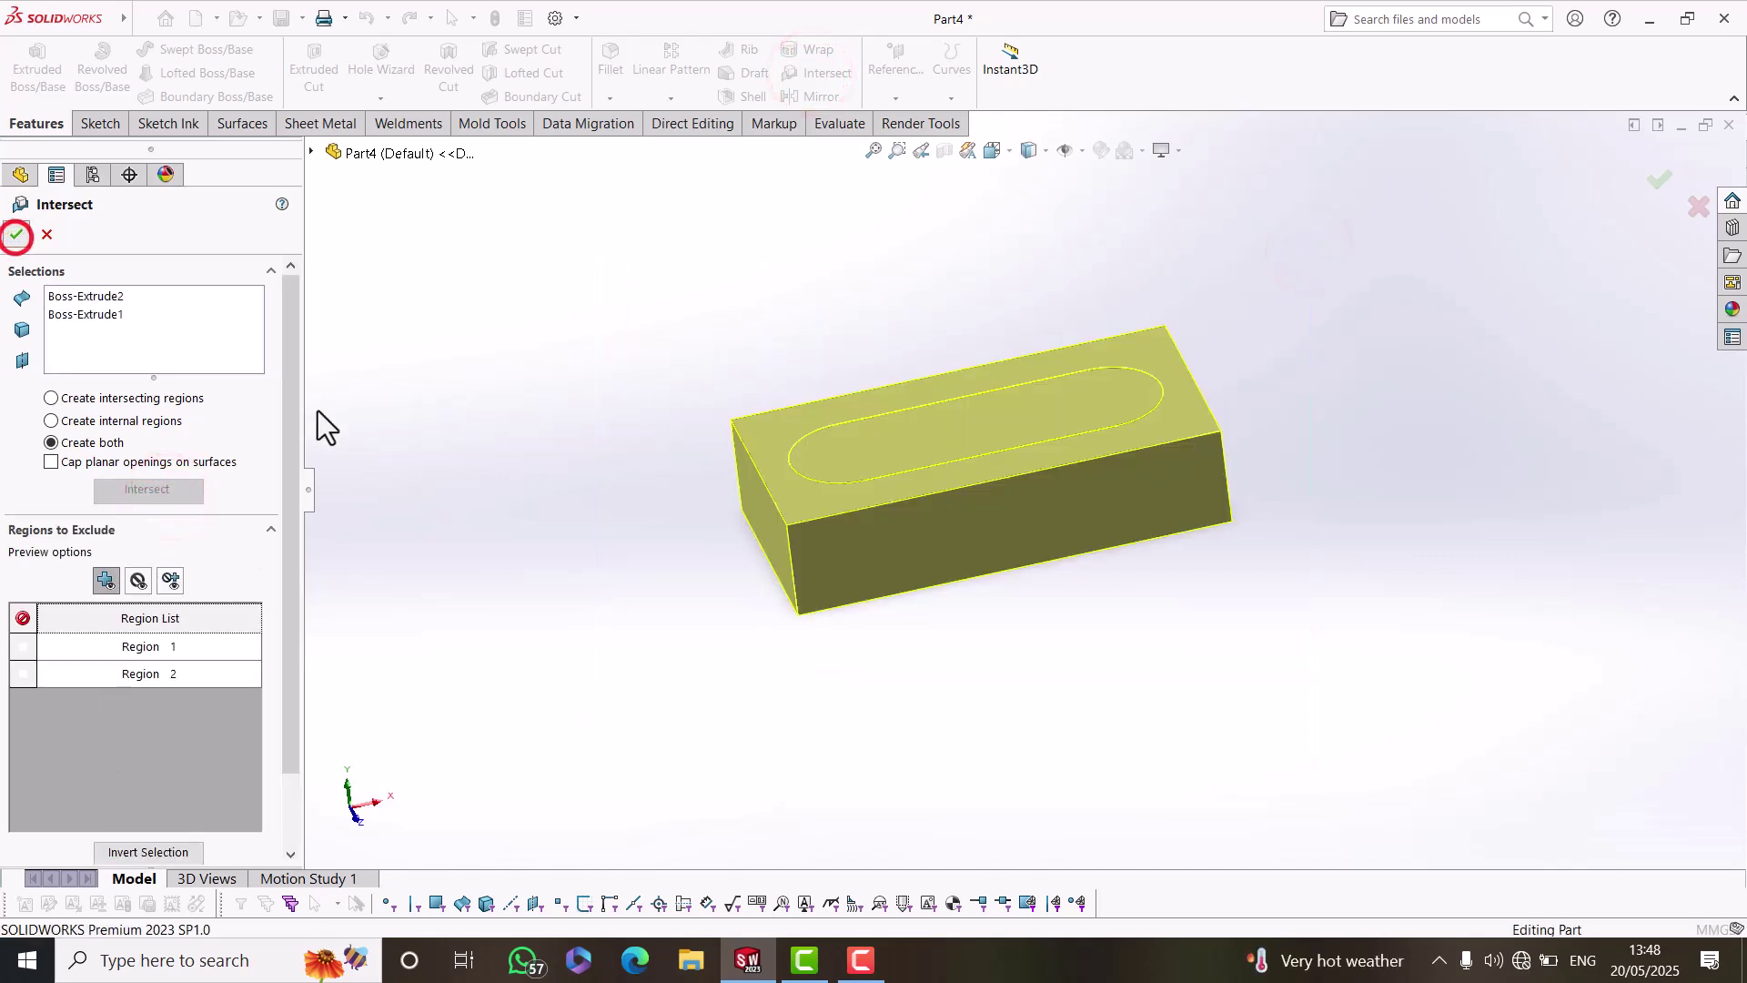
left_click(361, 434)
Edit the Intersect feature to turn off Merge result, keeping the block and slot as separate bodies.
left_click(87, 491)
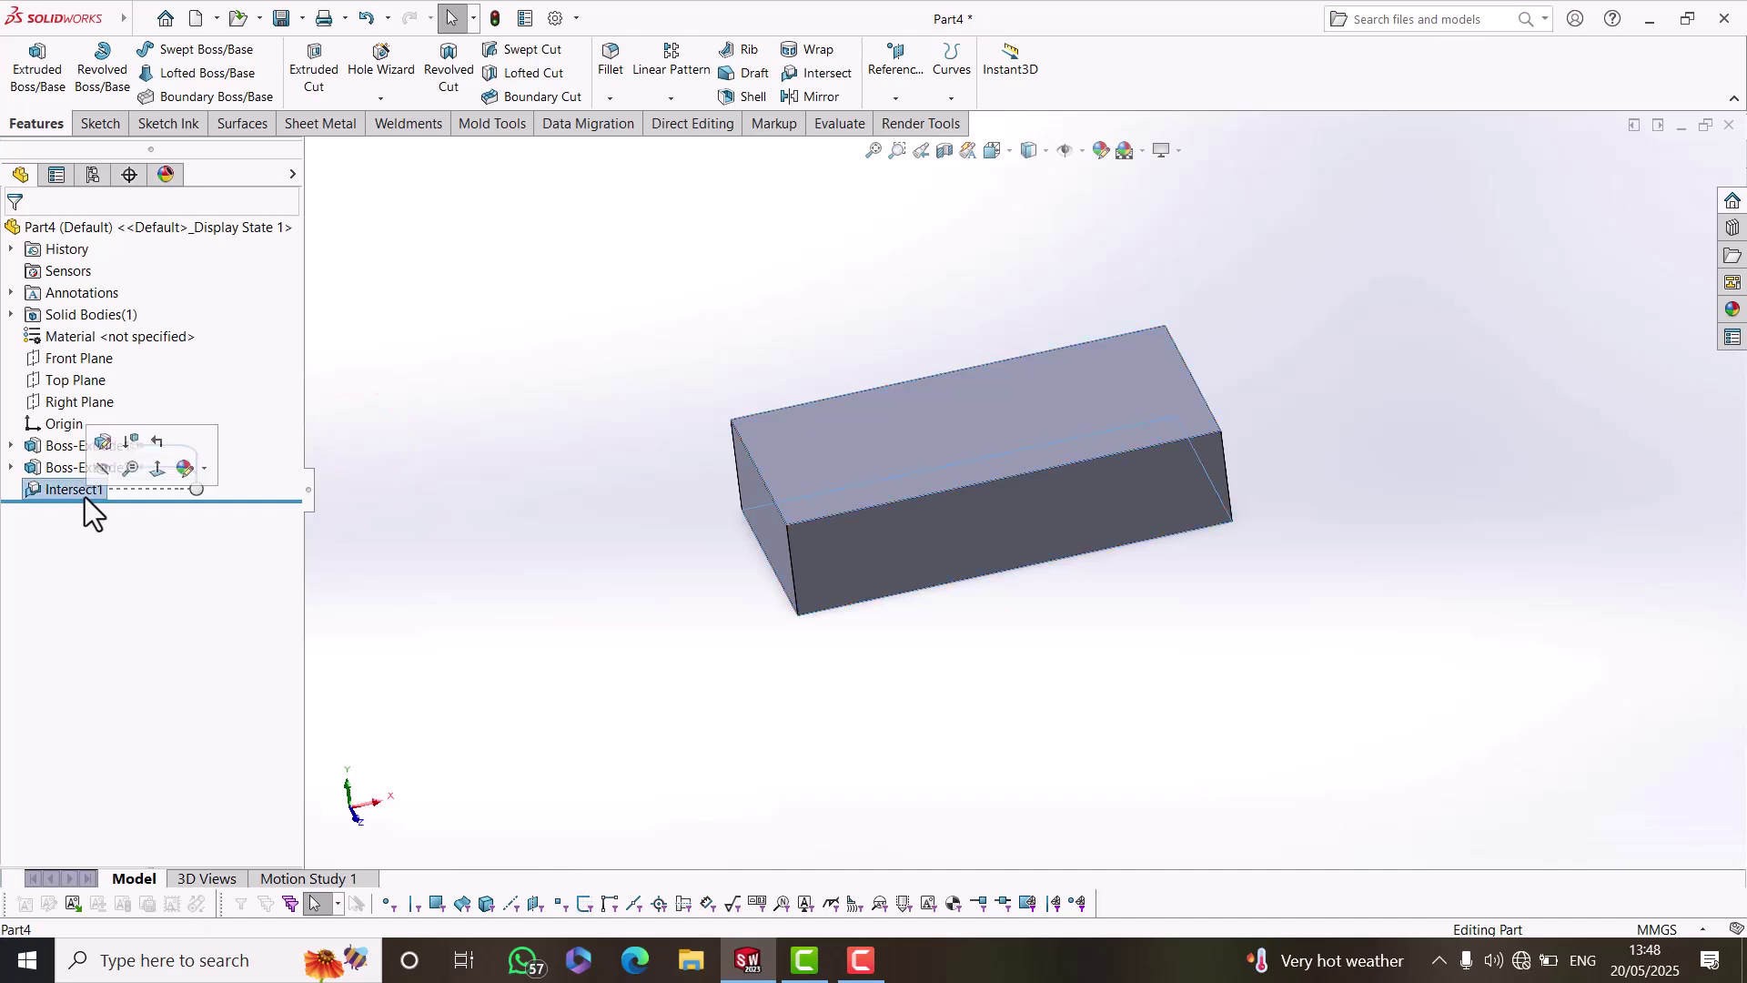
left_click(98, 442)
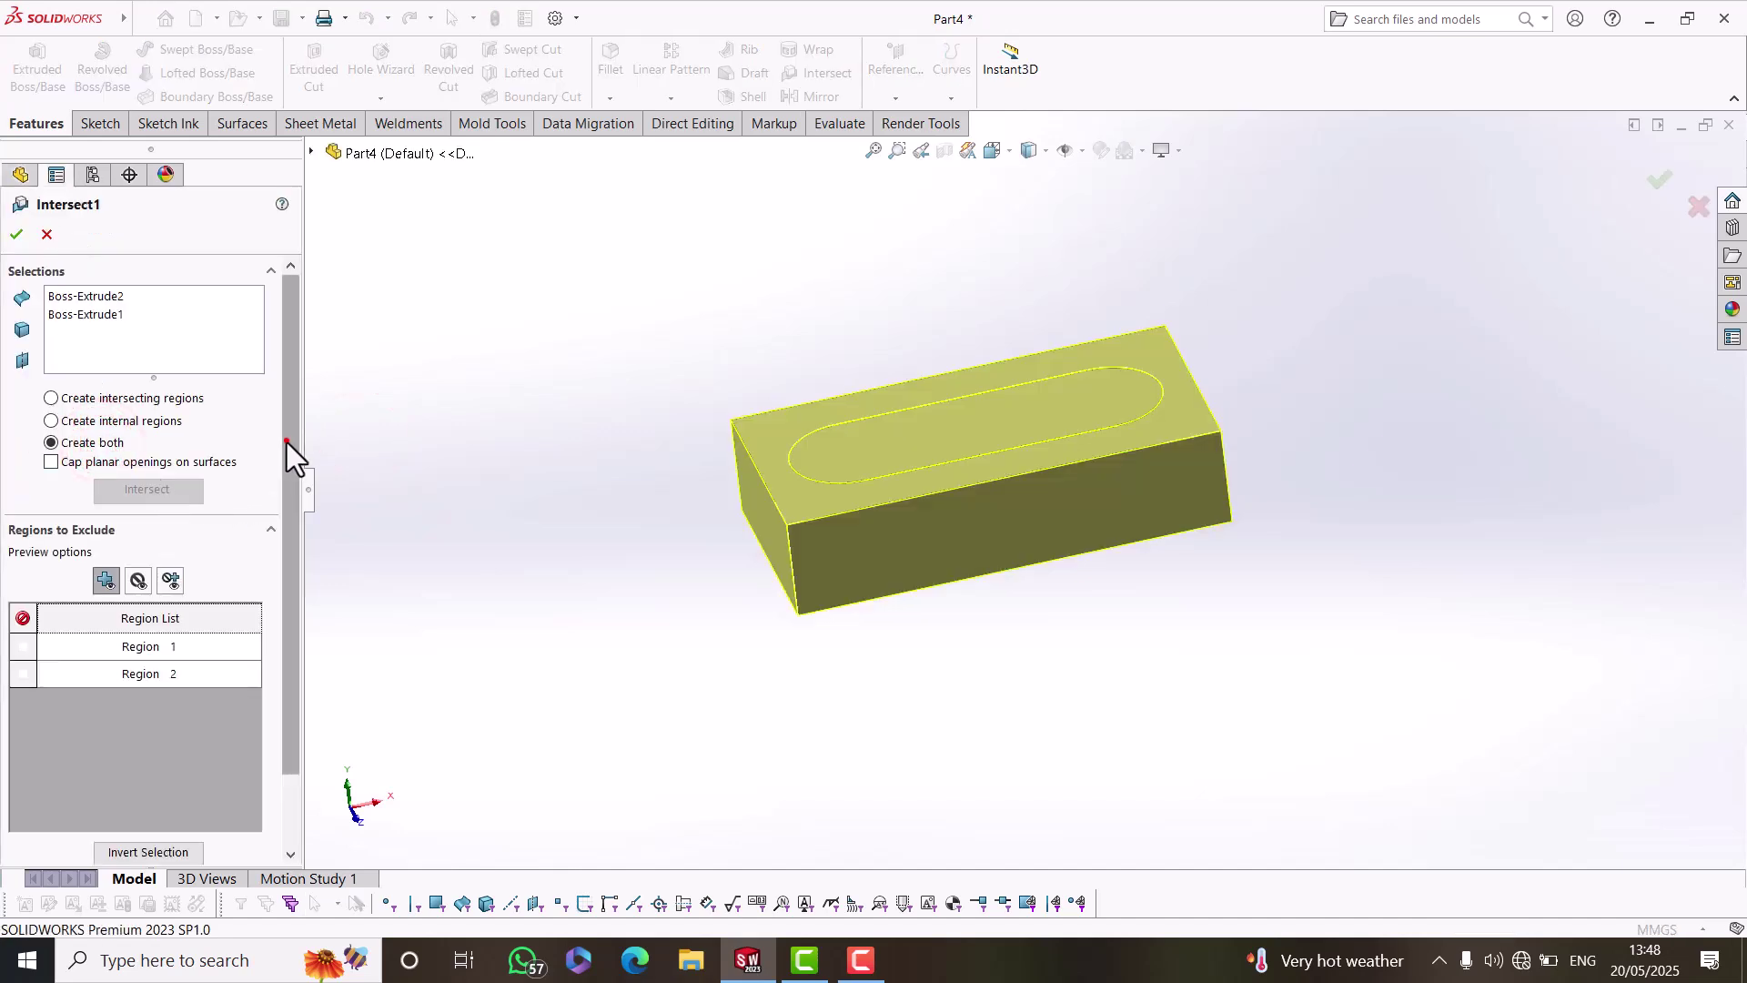
left_click_drag(287, 442, 287, 515)
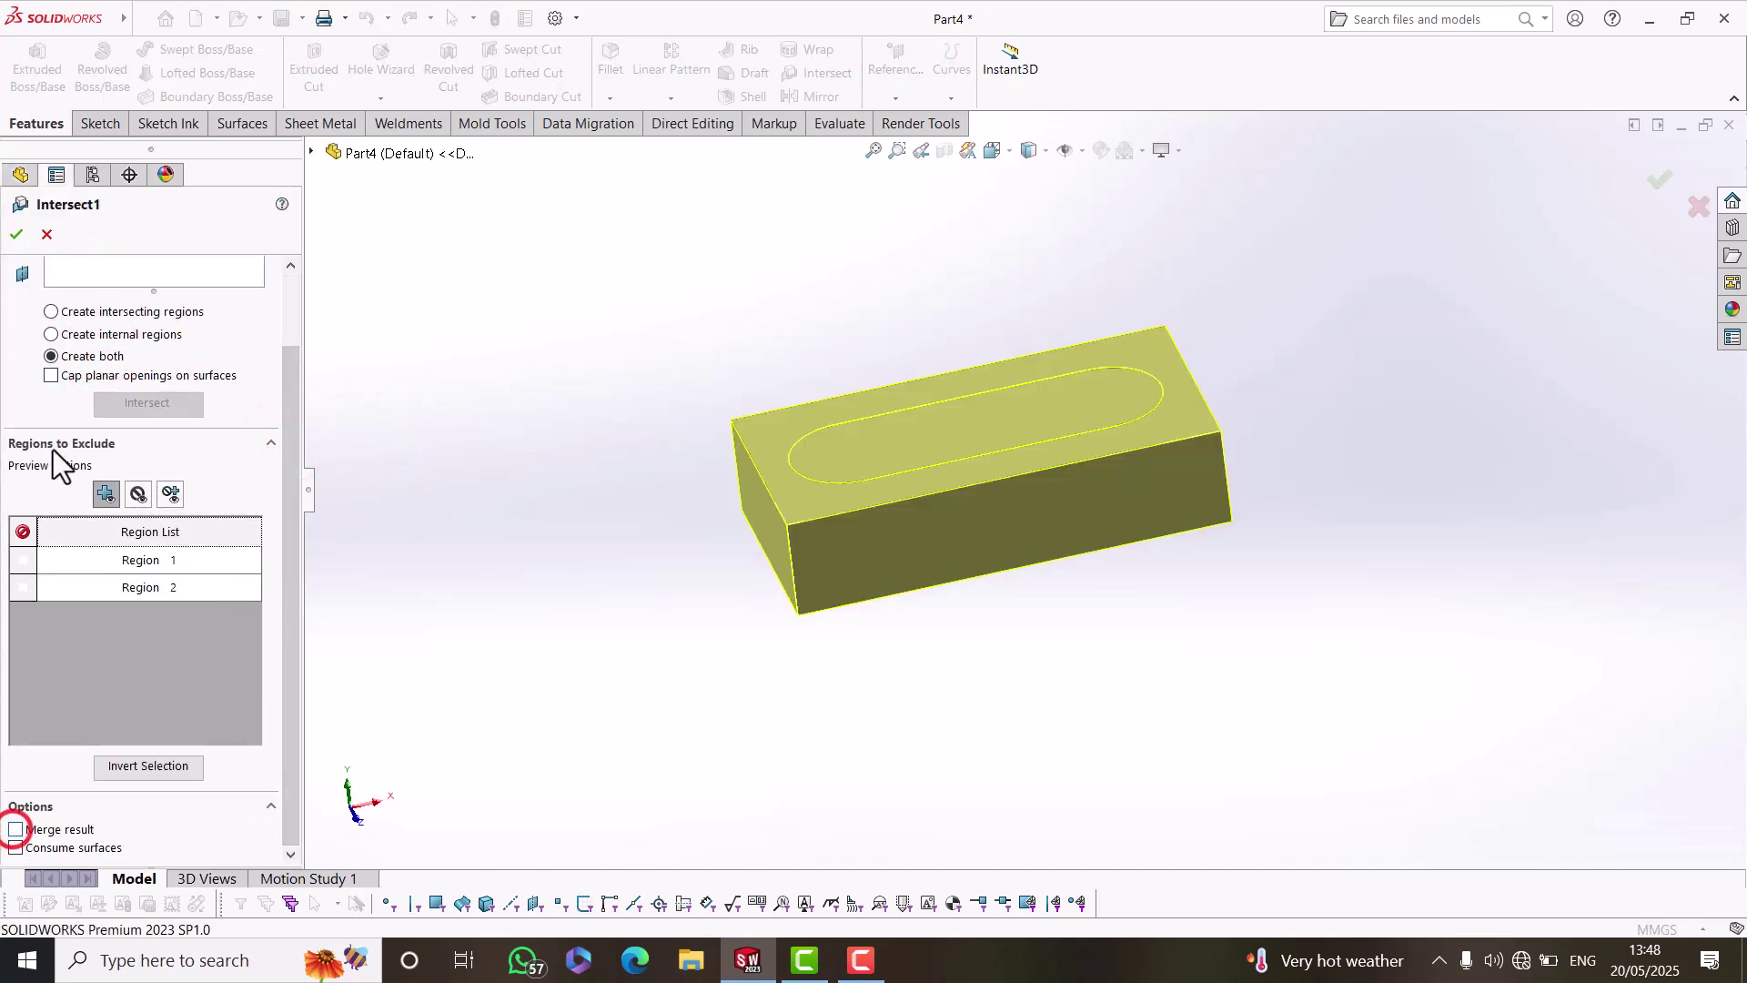
left_click(16, 235)
left_click(618, 346)
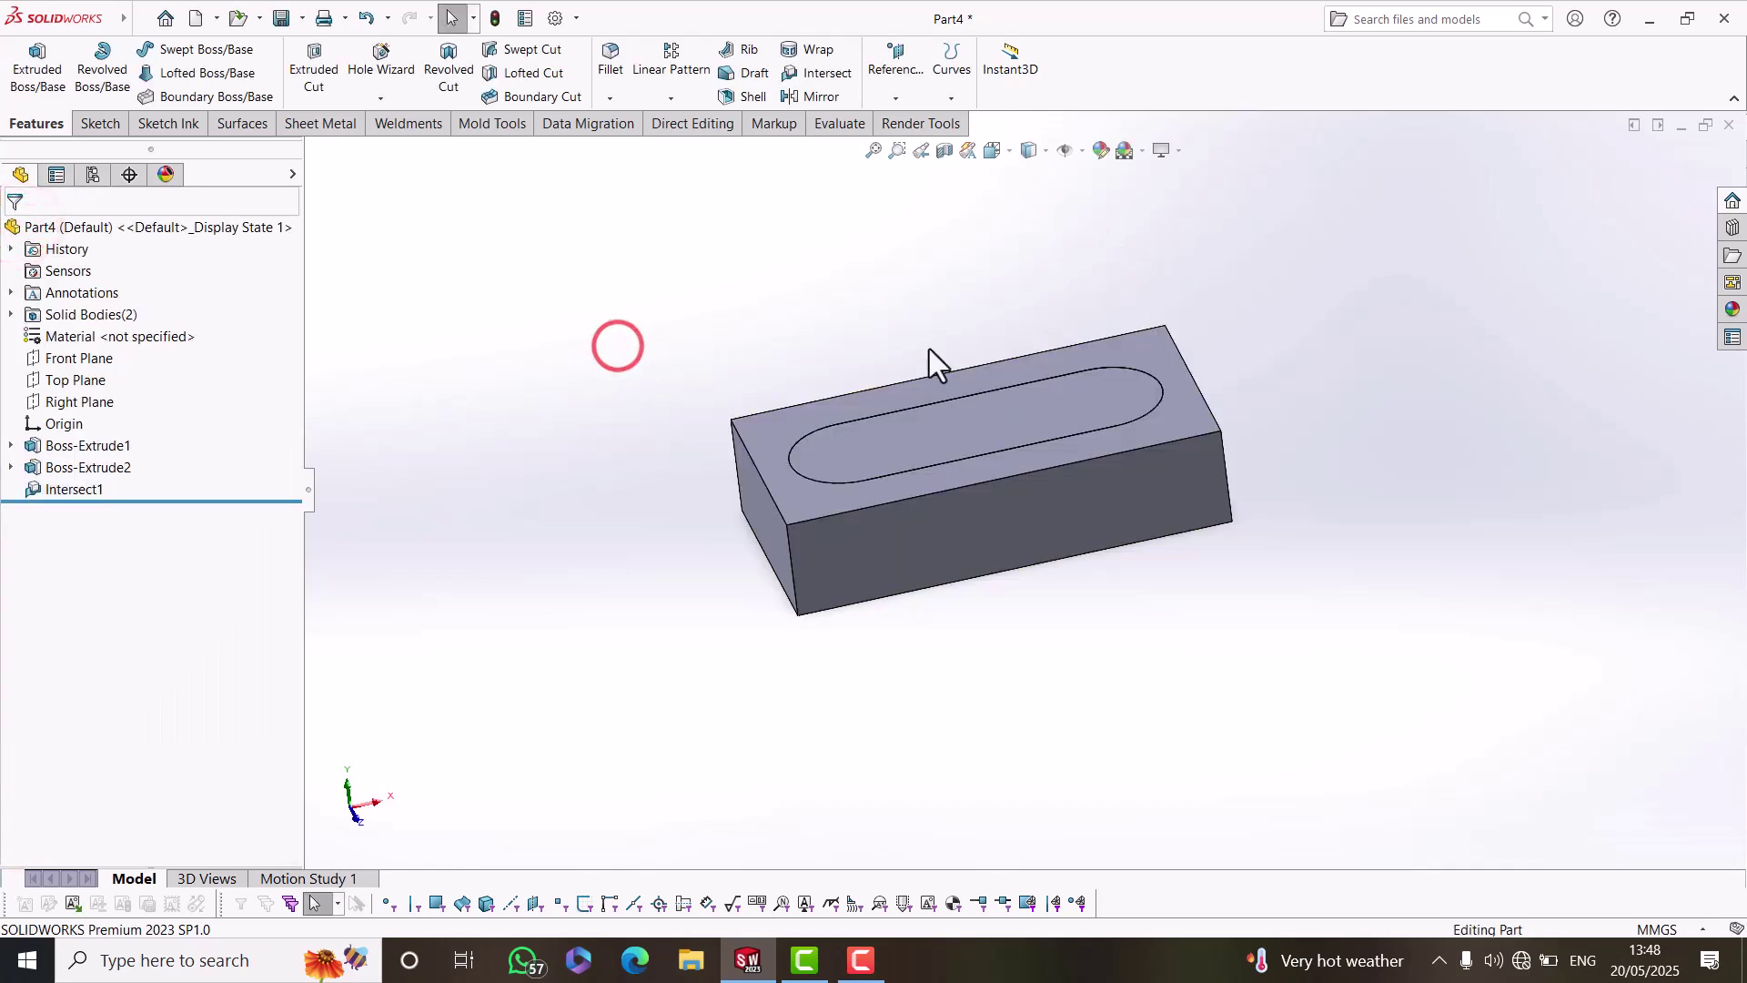
middle_click_drag(837, 320, 957, 214)
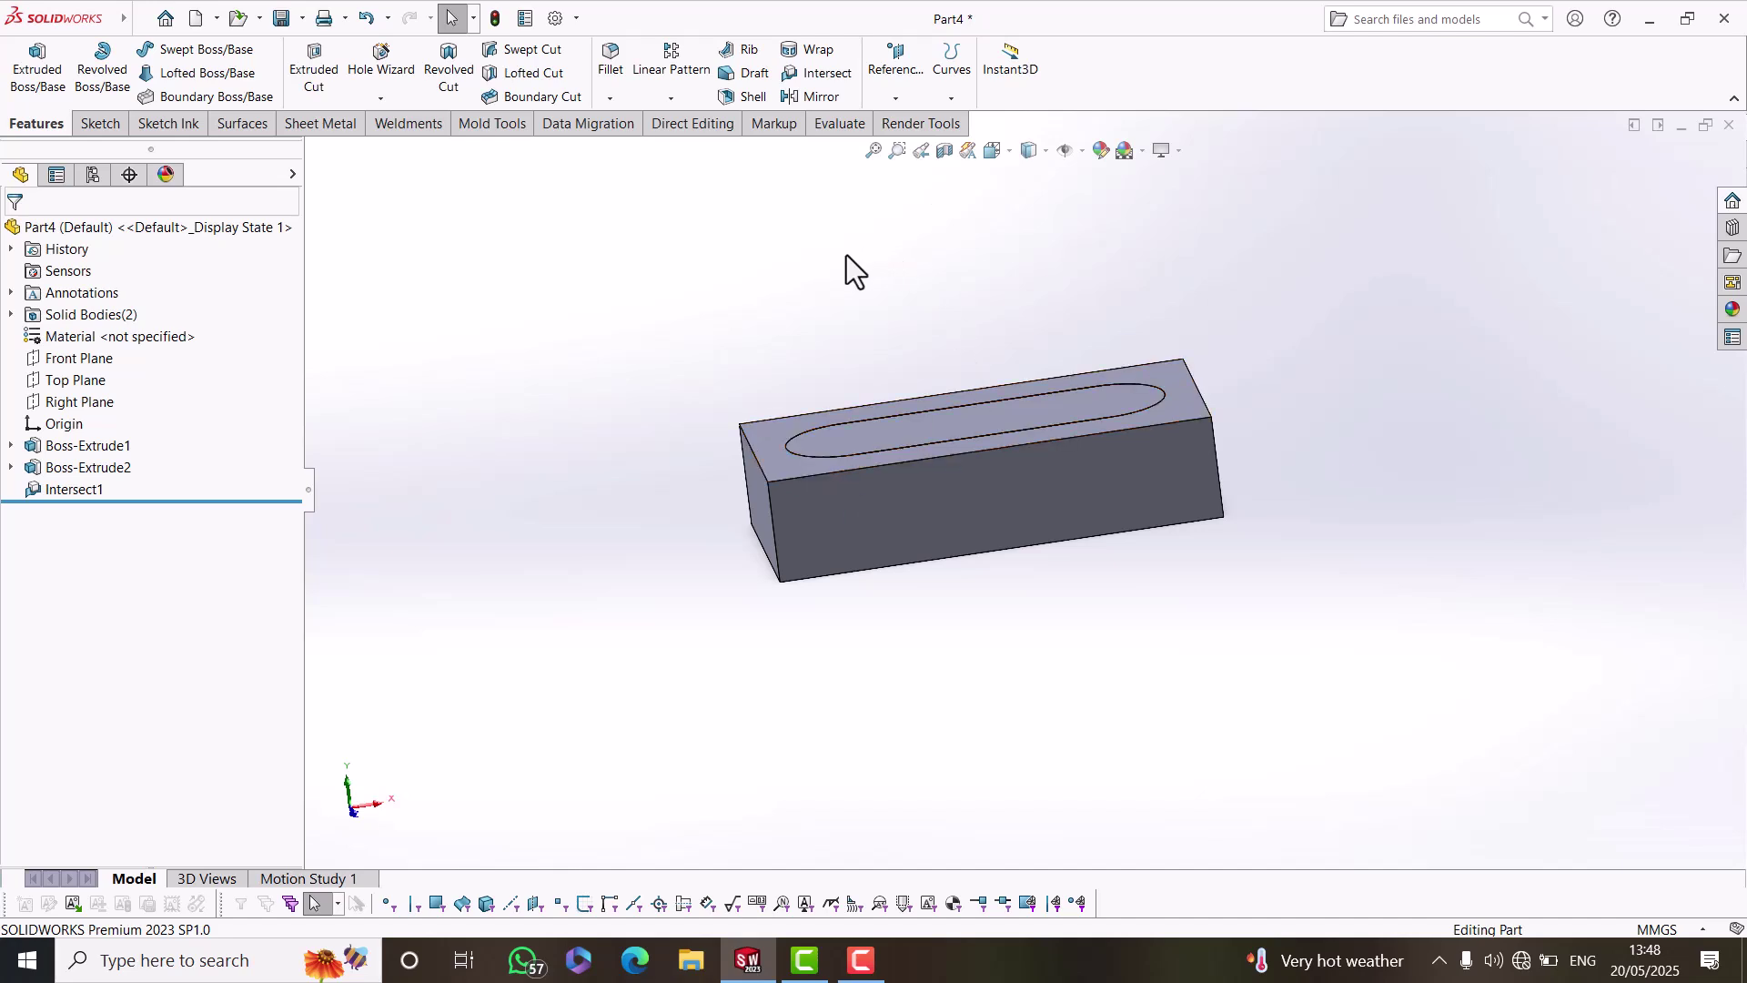
Section the model along the Front Plane, examine the boundary between the block and slot bodies, and turn the section view off.
left_click(942, 151)
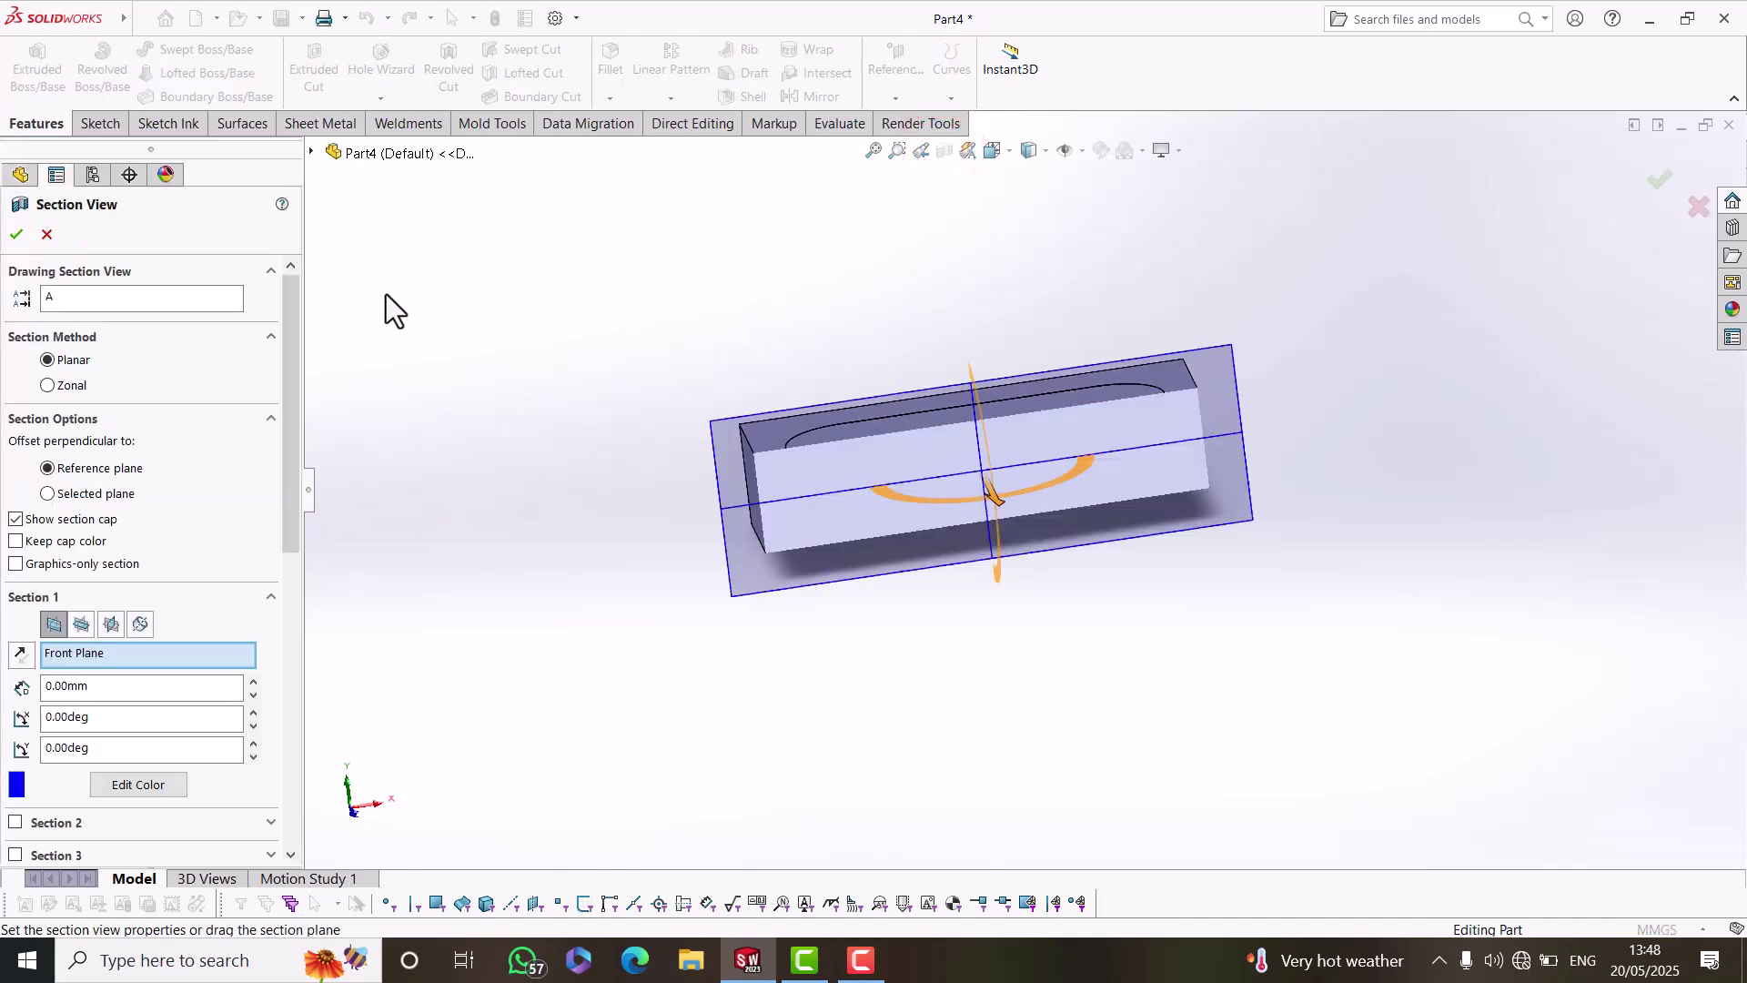
left_click(46, 234)
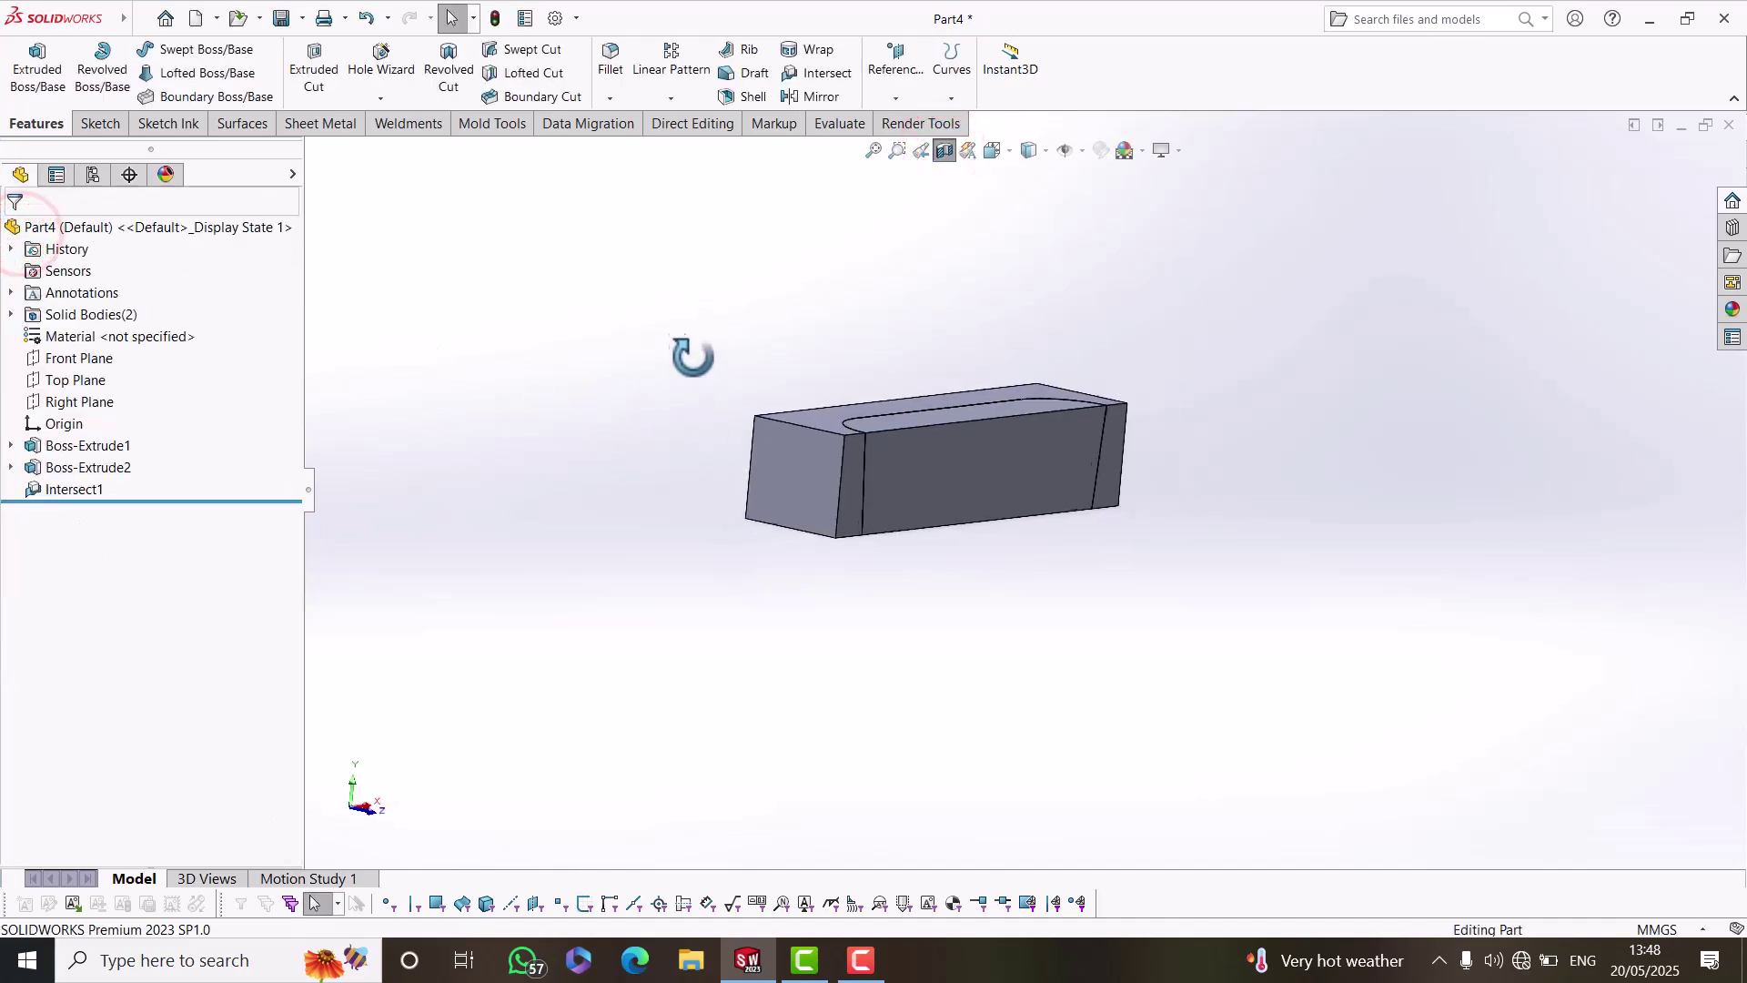
middle_click_drag(607, 322, 613, 366)
scroll(1010, 462, "down", 3)
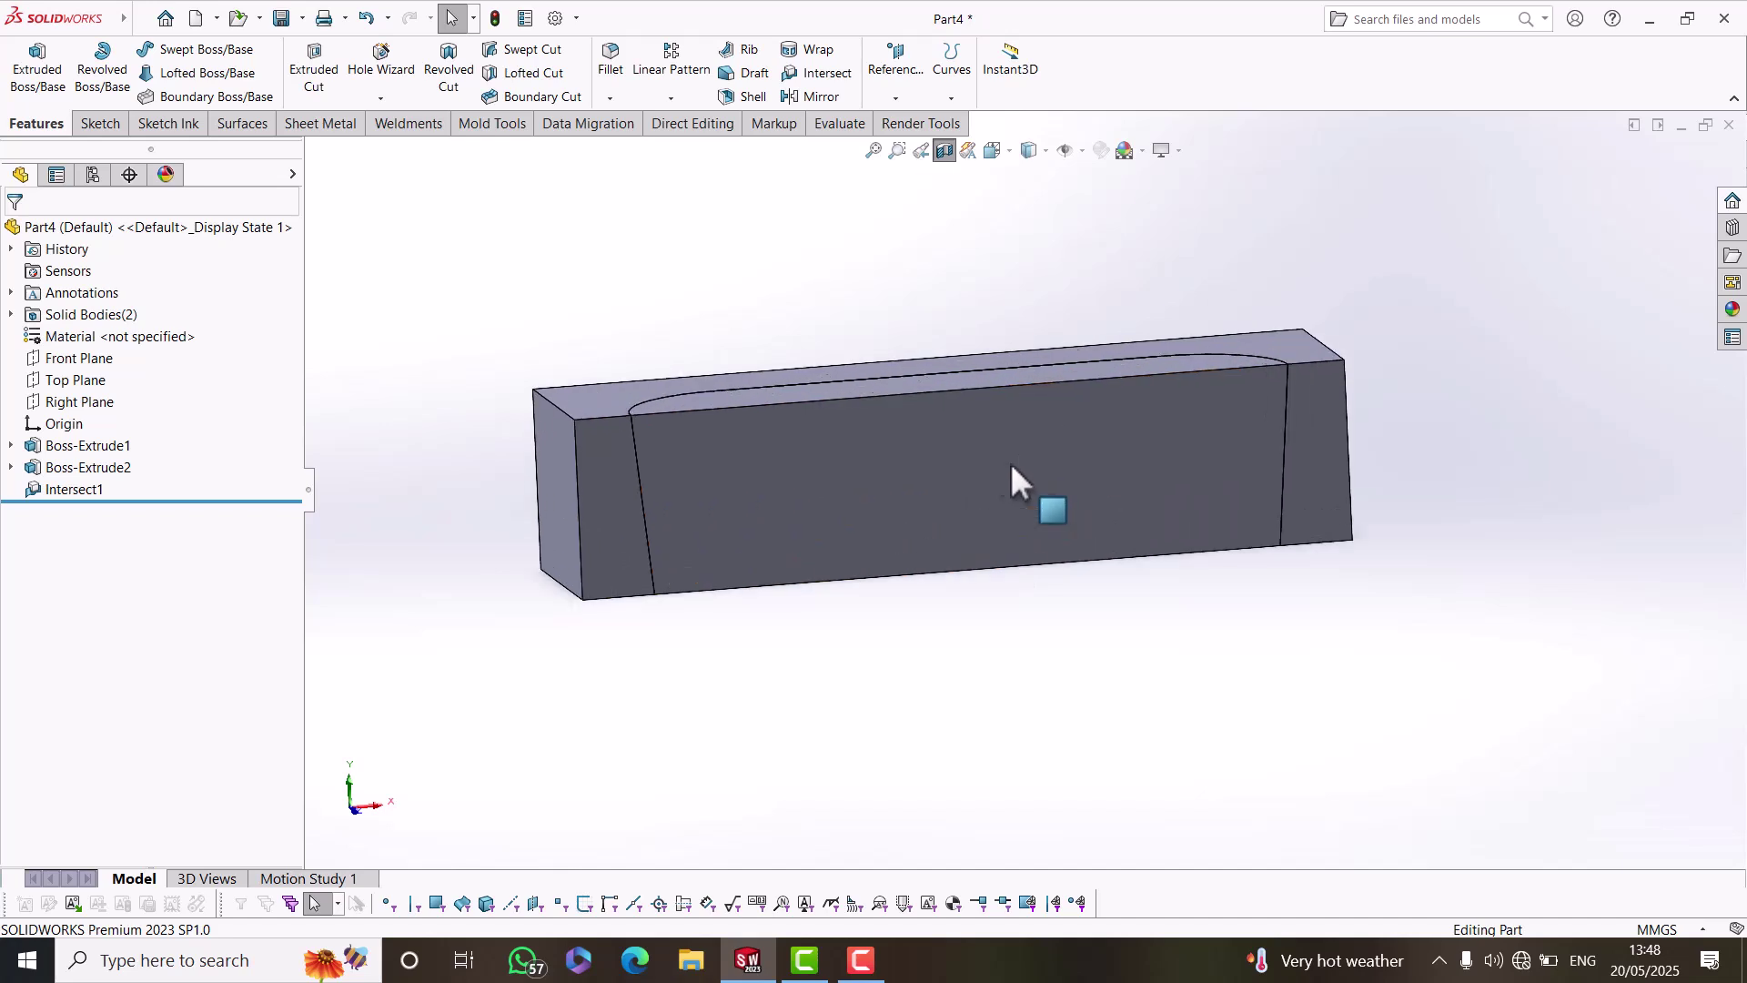
mouse_move(943, 494)
middle_mouse_down()
mouse_move(947, 343)
mouse_move(941, 466)
middle_mouse_up()
scroll(942, 380, "up", 3)
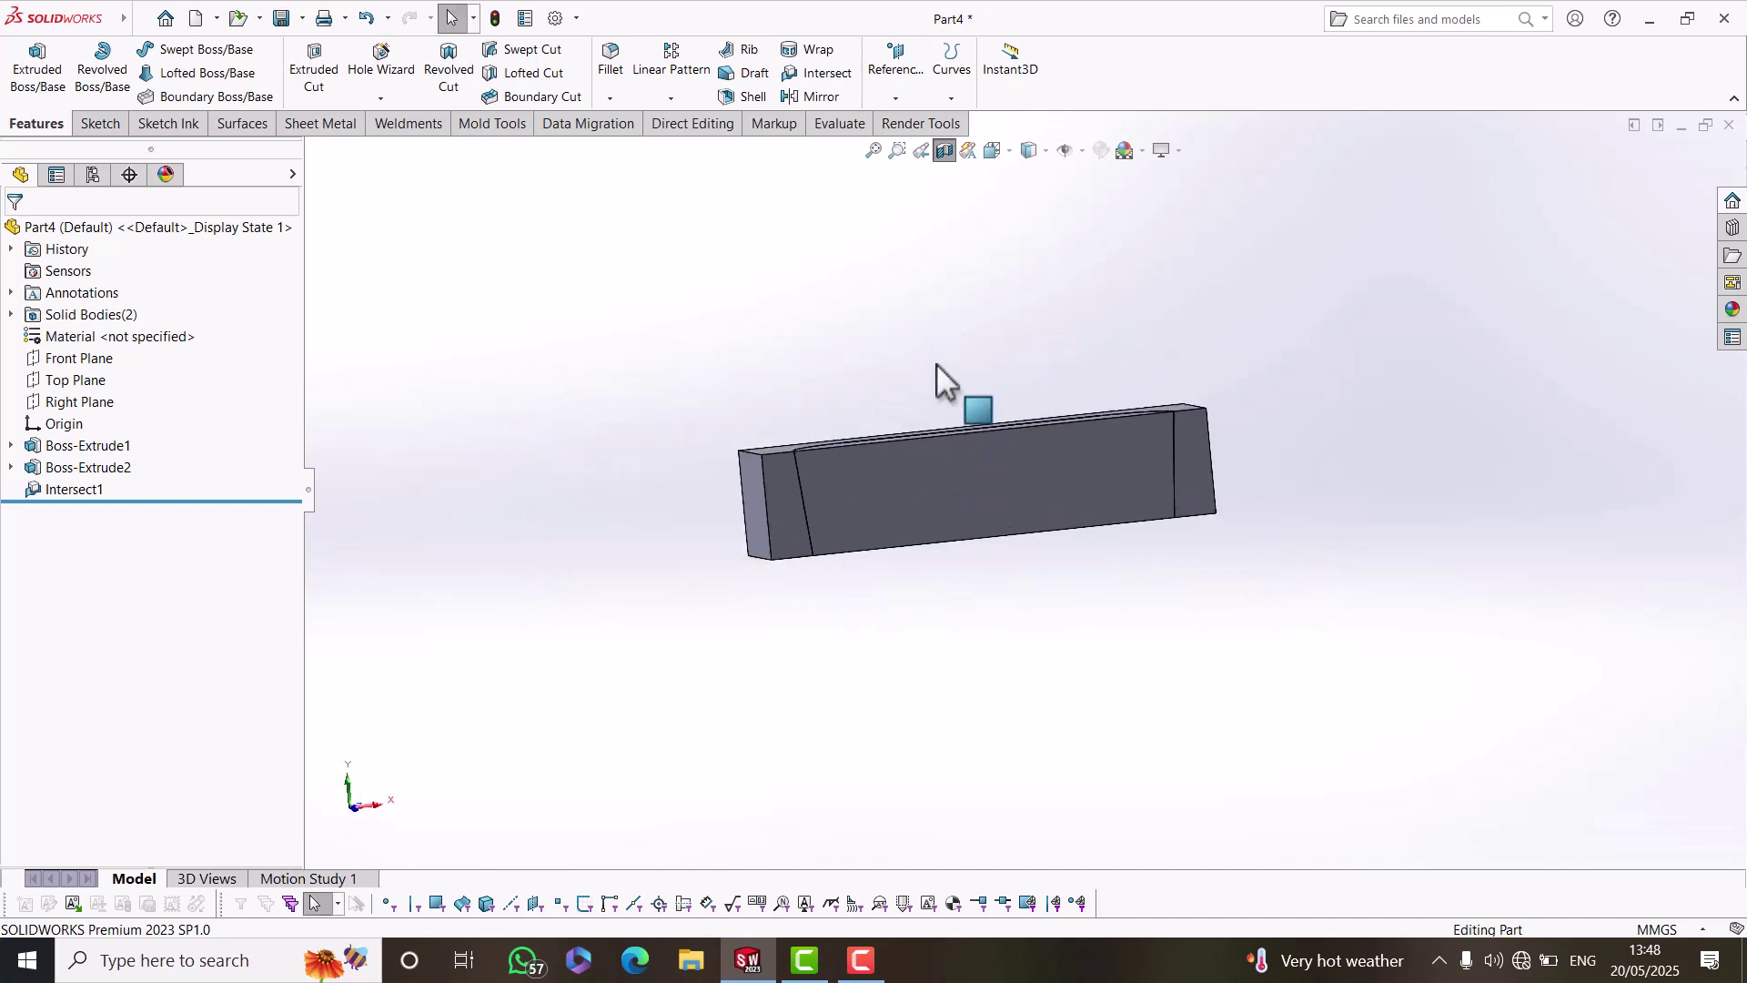
left_click(940, 151)
left_click(780, 277)
Edit the block's extrusion to add a second blind direction of 60 mm, extending it below the slot body.
left_click(82, 466)
left_click(109, 406)
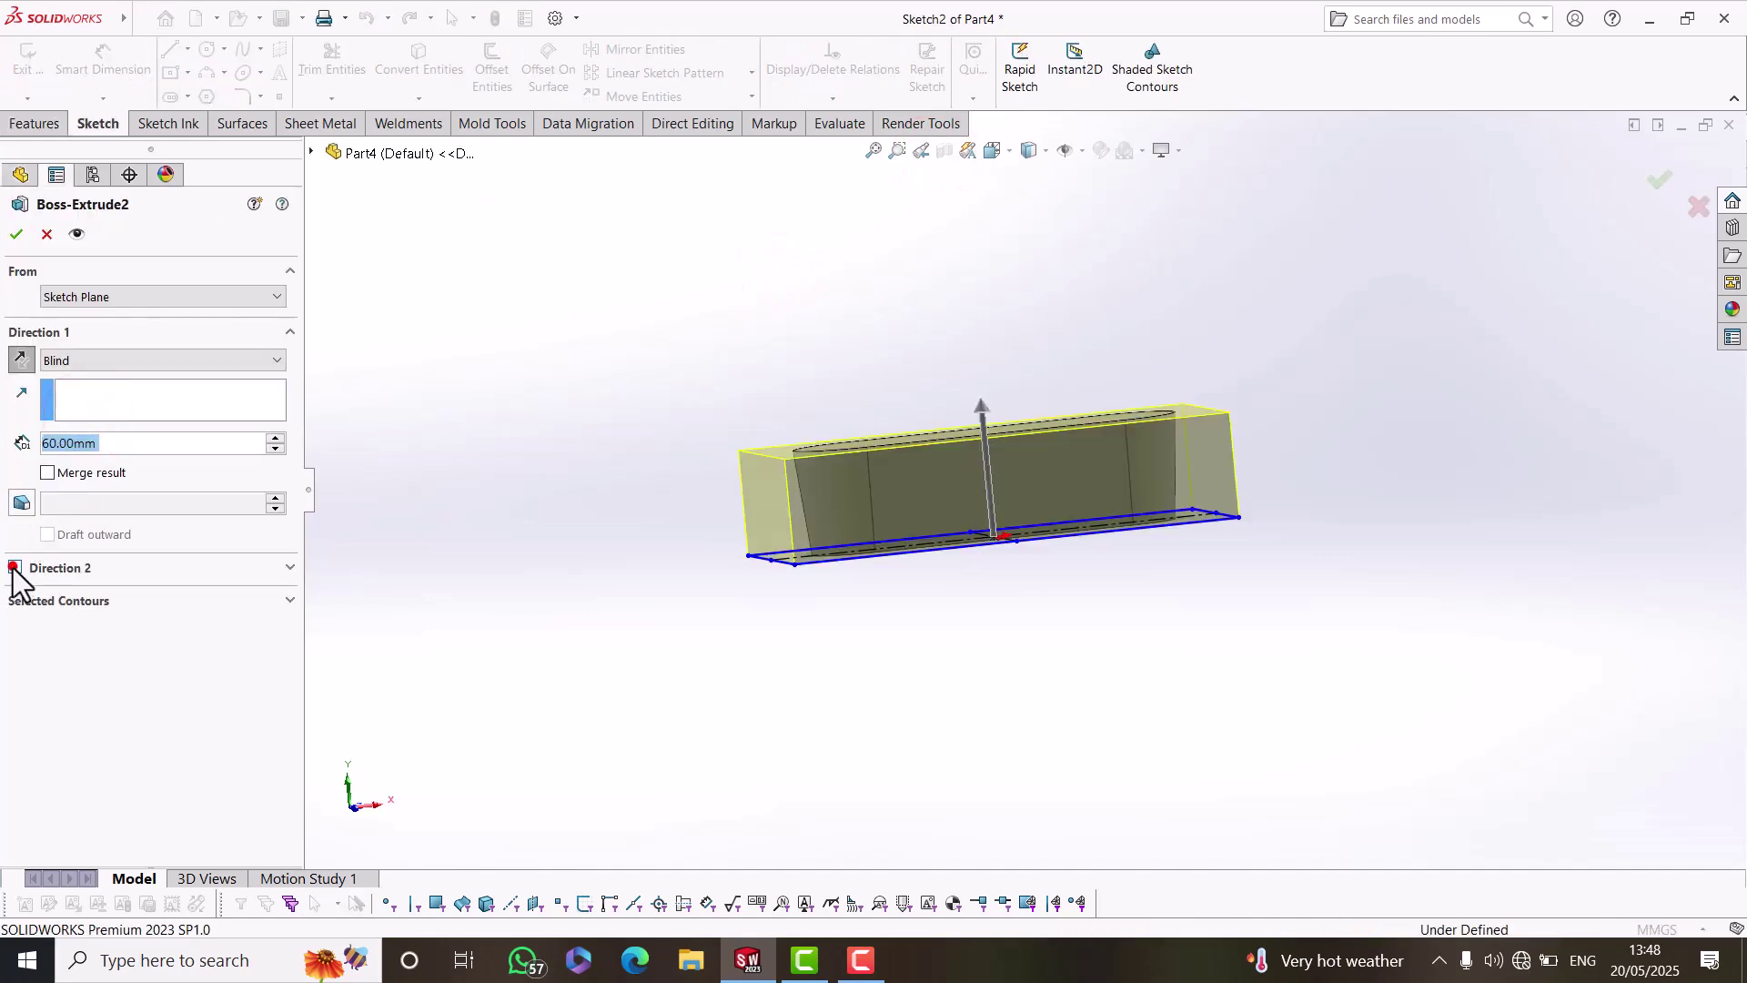
left_click(14, 567)
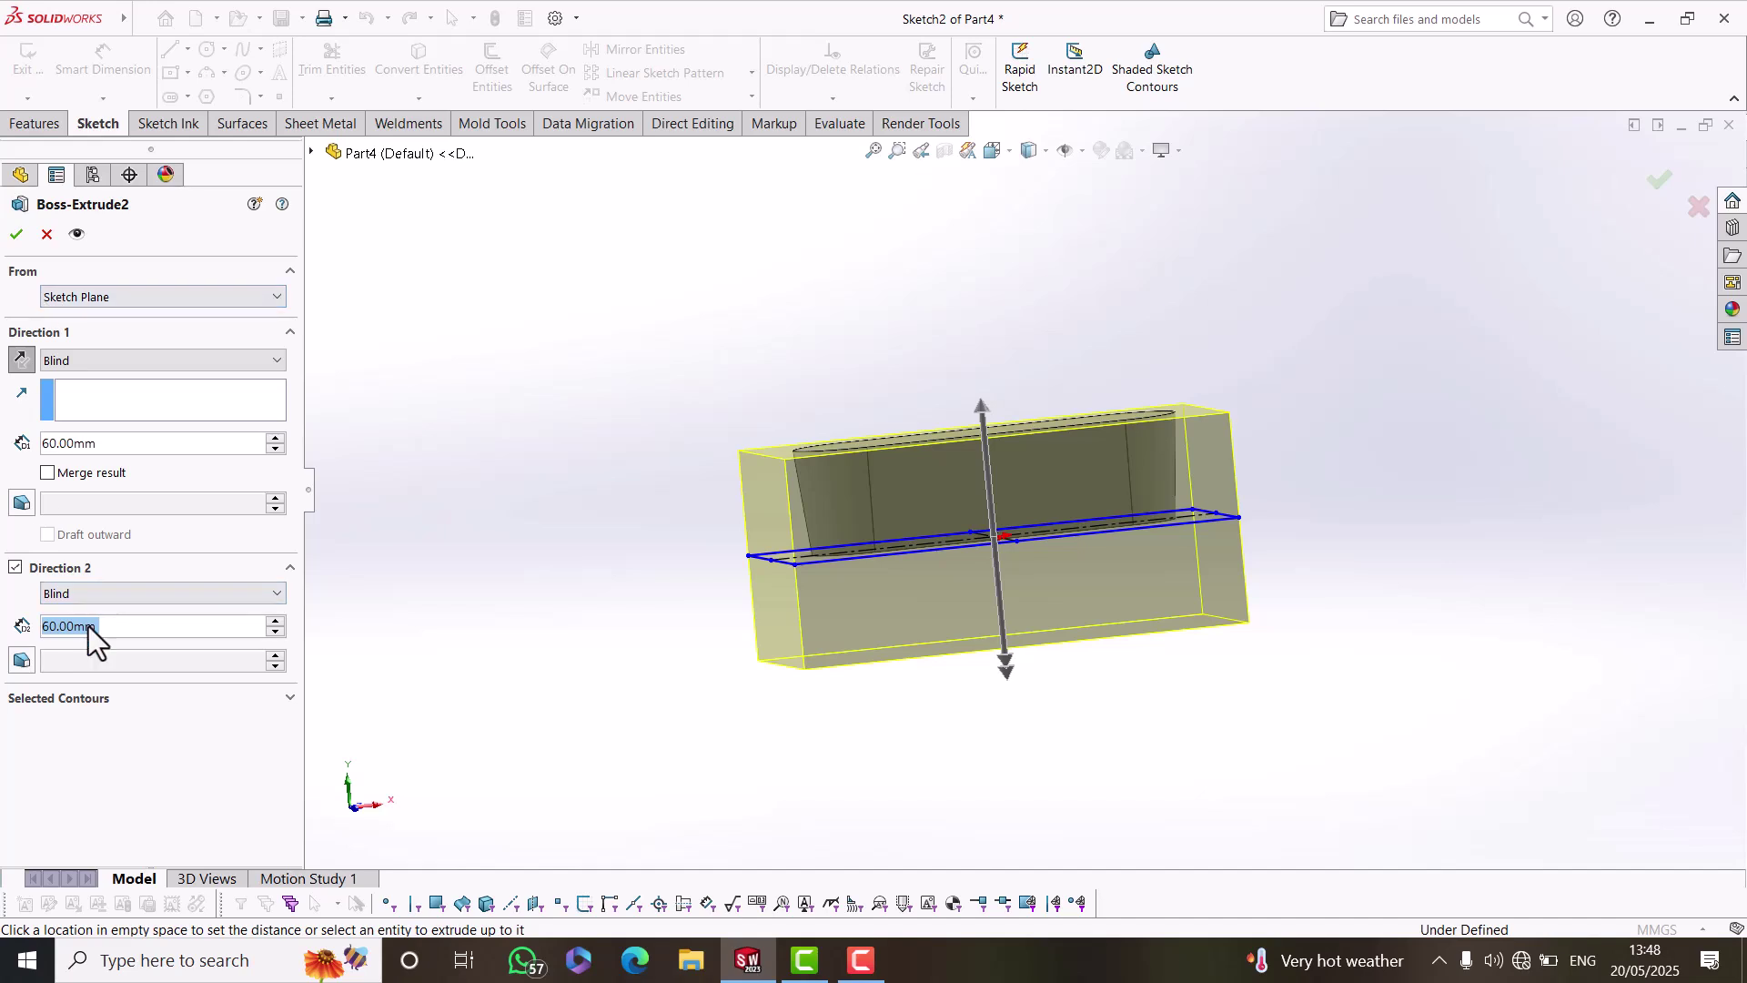
left_click(16, 234)
left_click(470, 442)
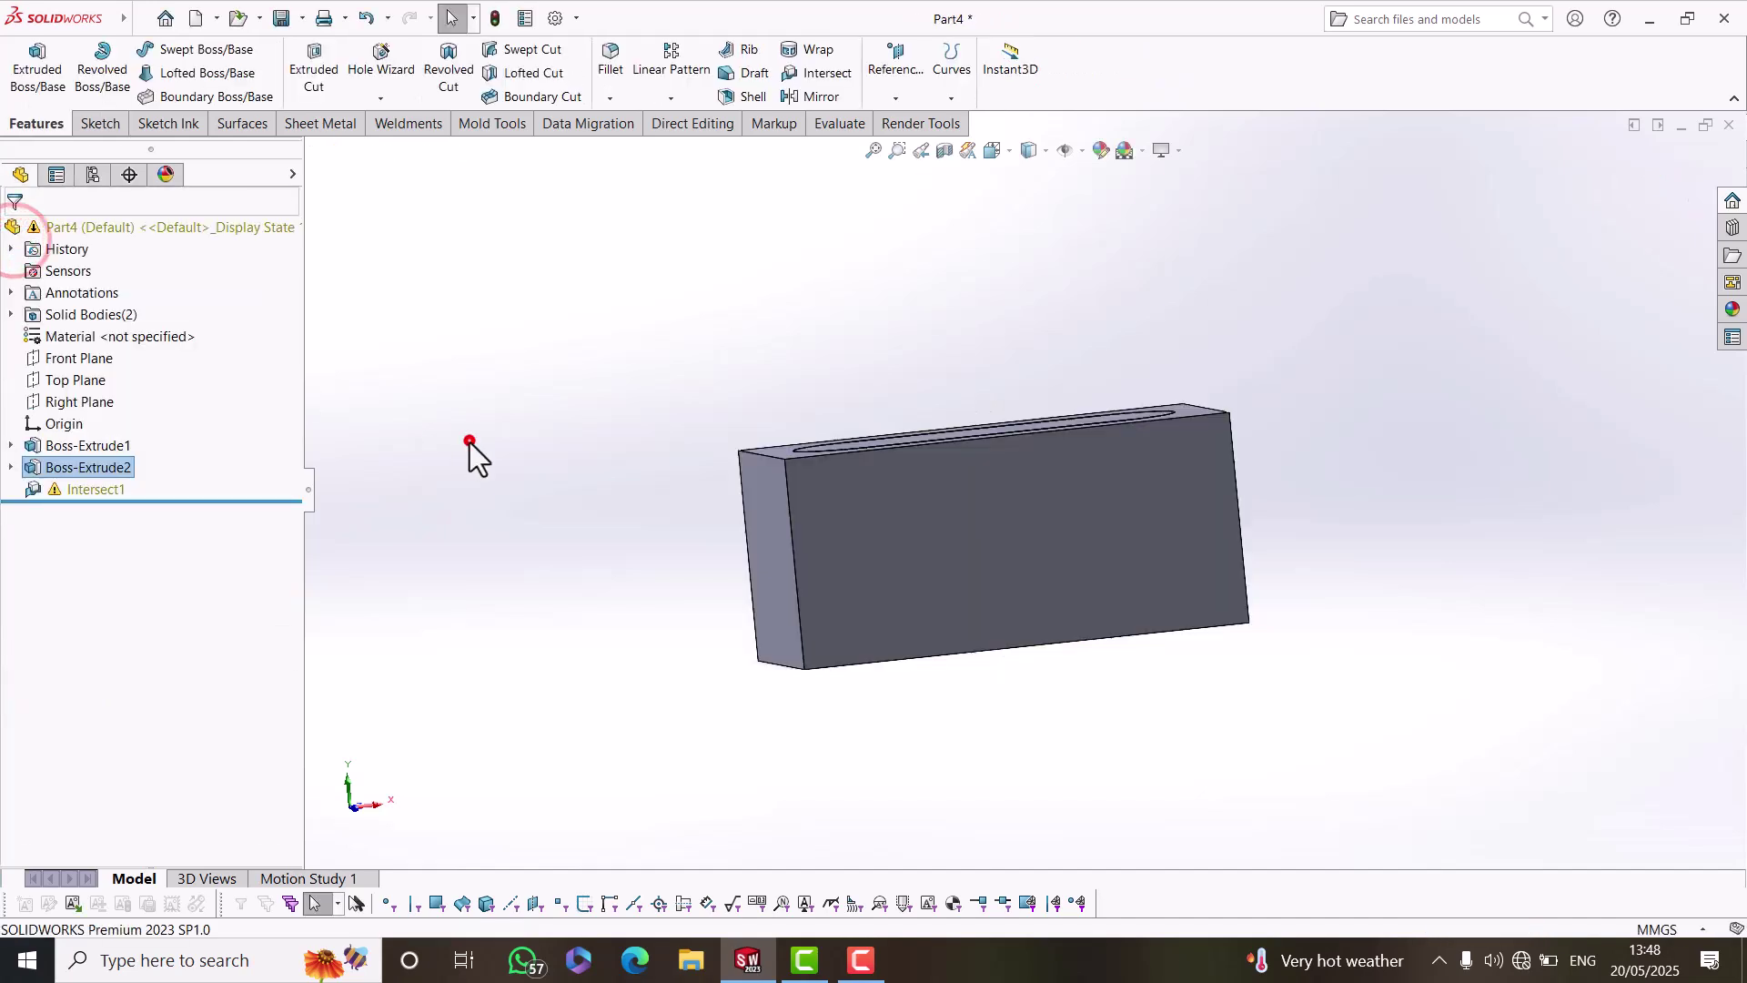
Edit the Intersect feature to recompute its regions for the extended block with Create both, excluding no regions.
left_click(98, 491)
left_click(113, 440)
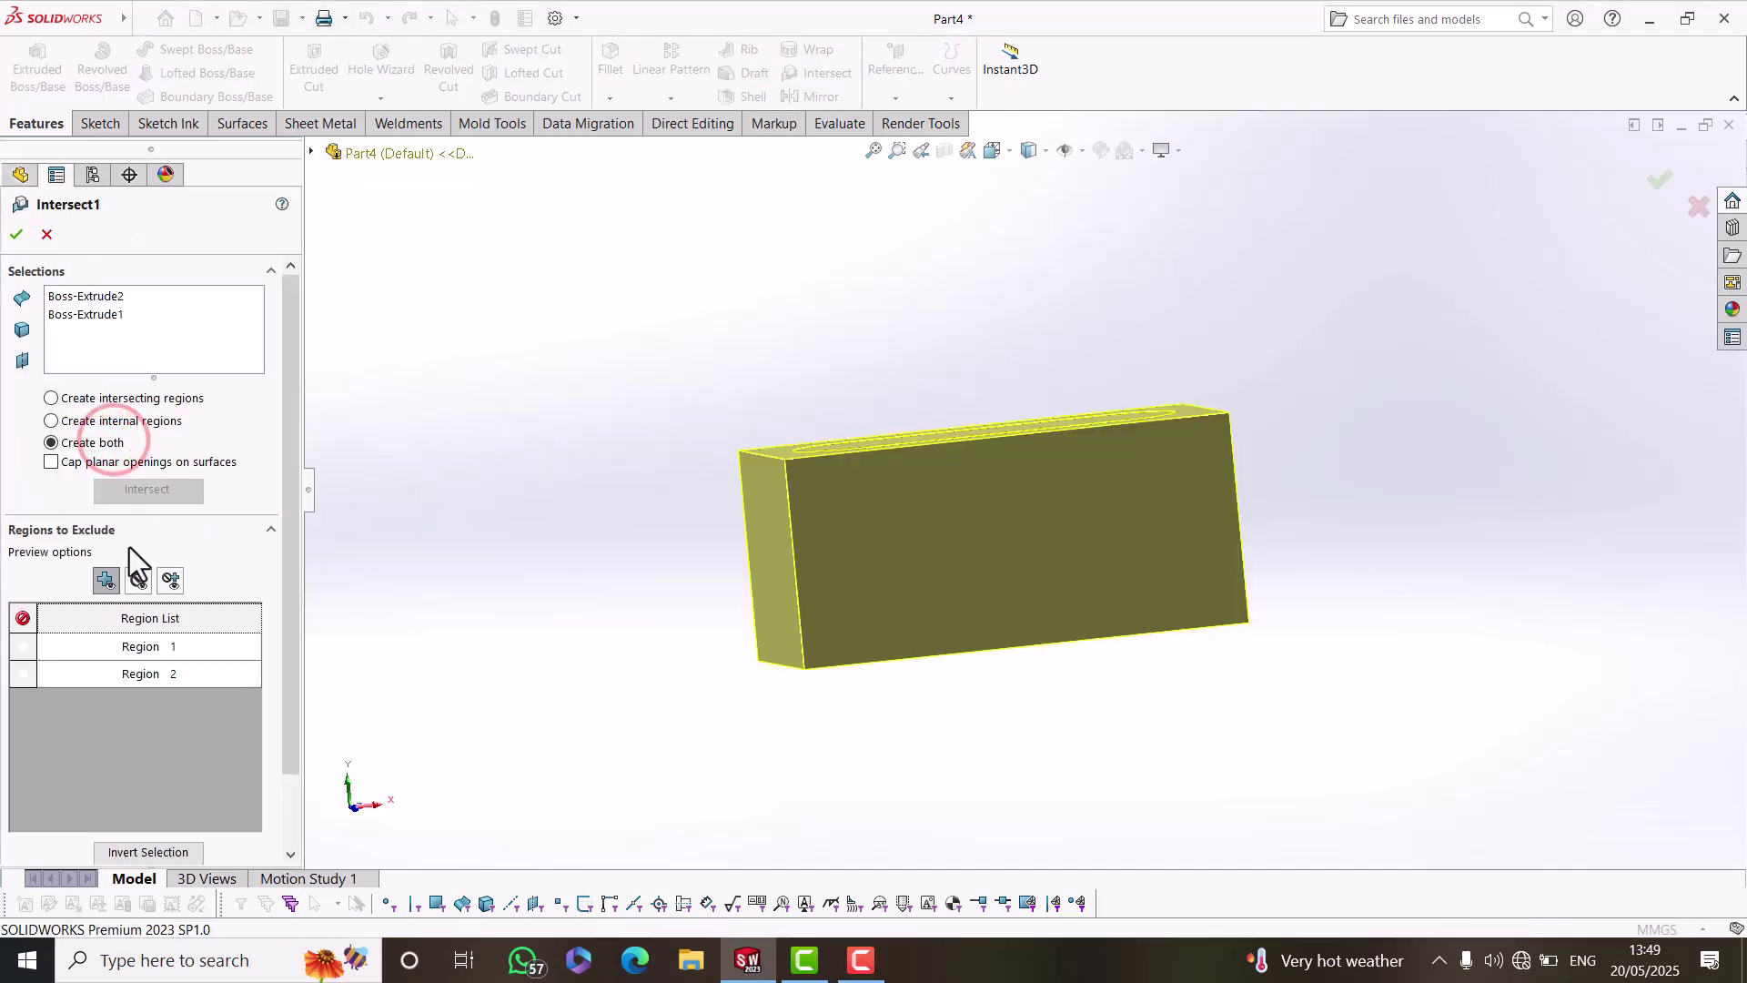
left_click(16, 234)
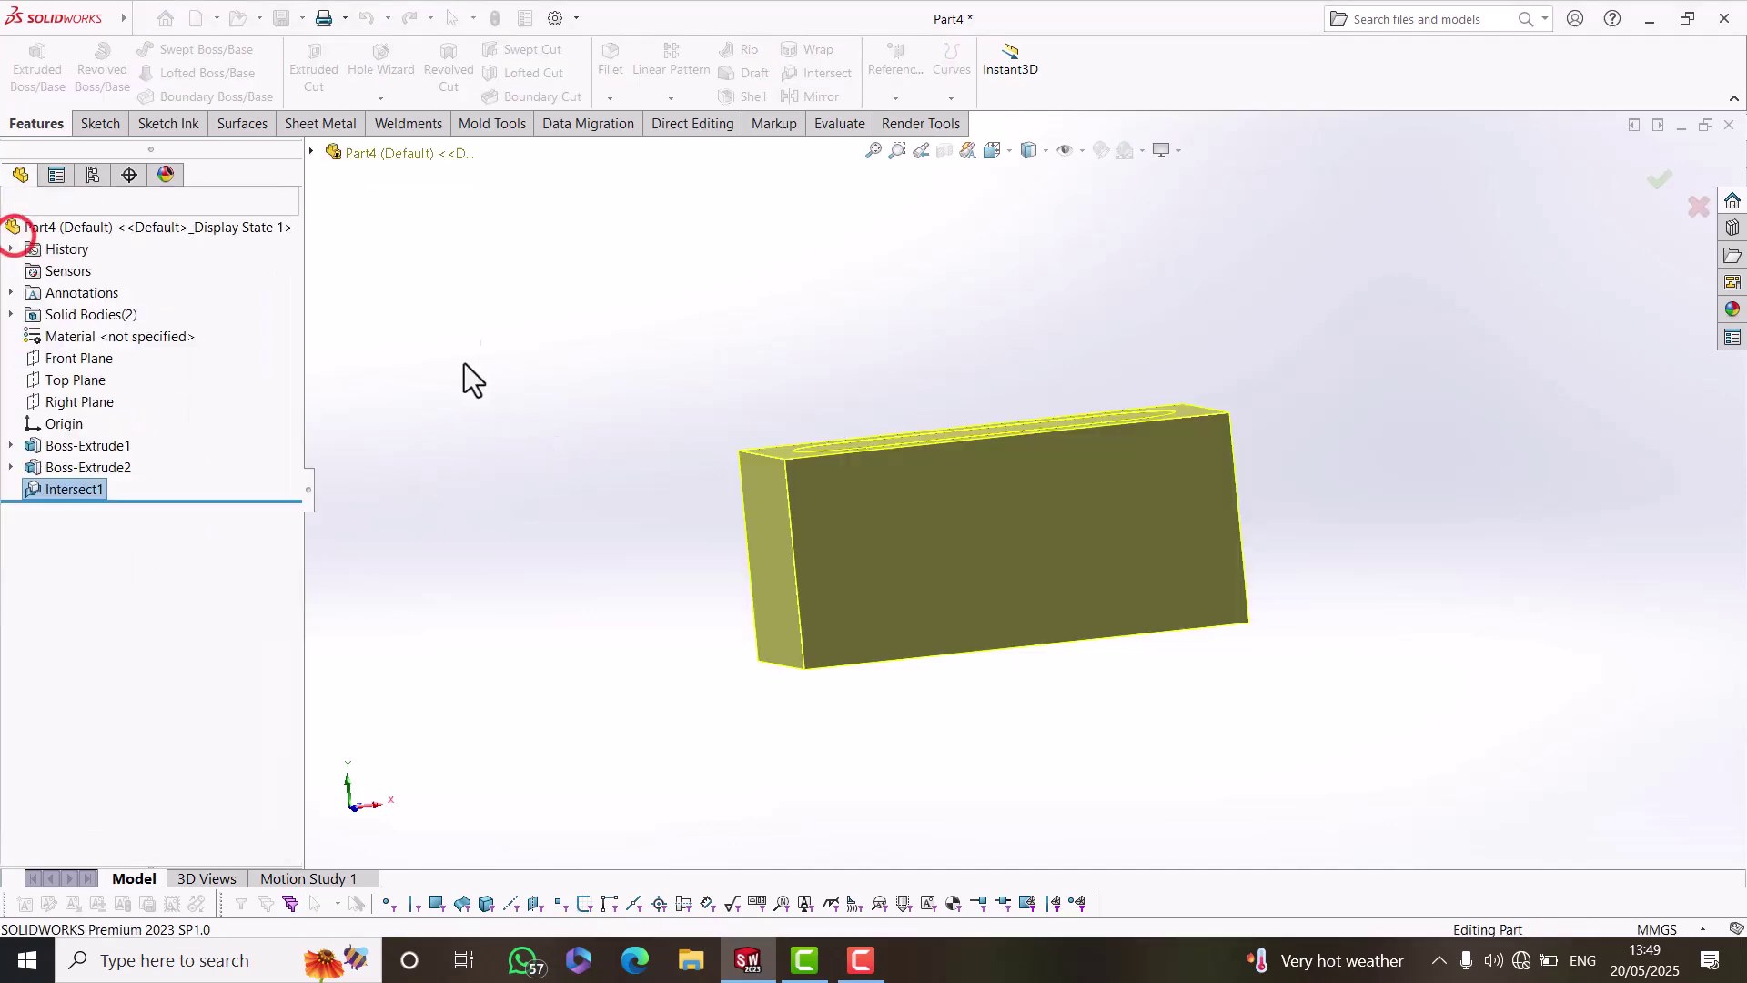
left_click(511, 365)
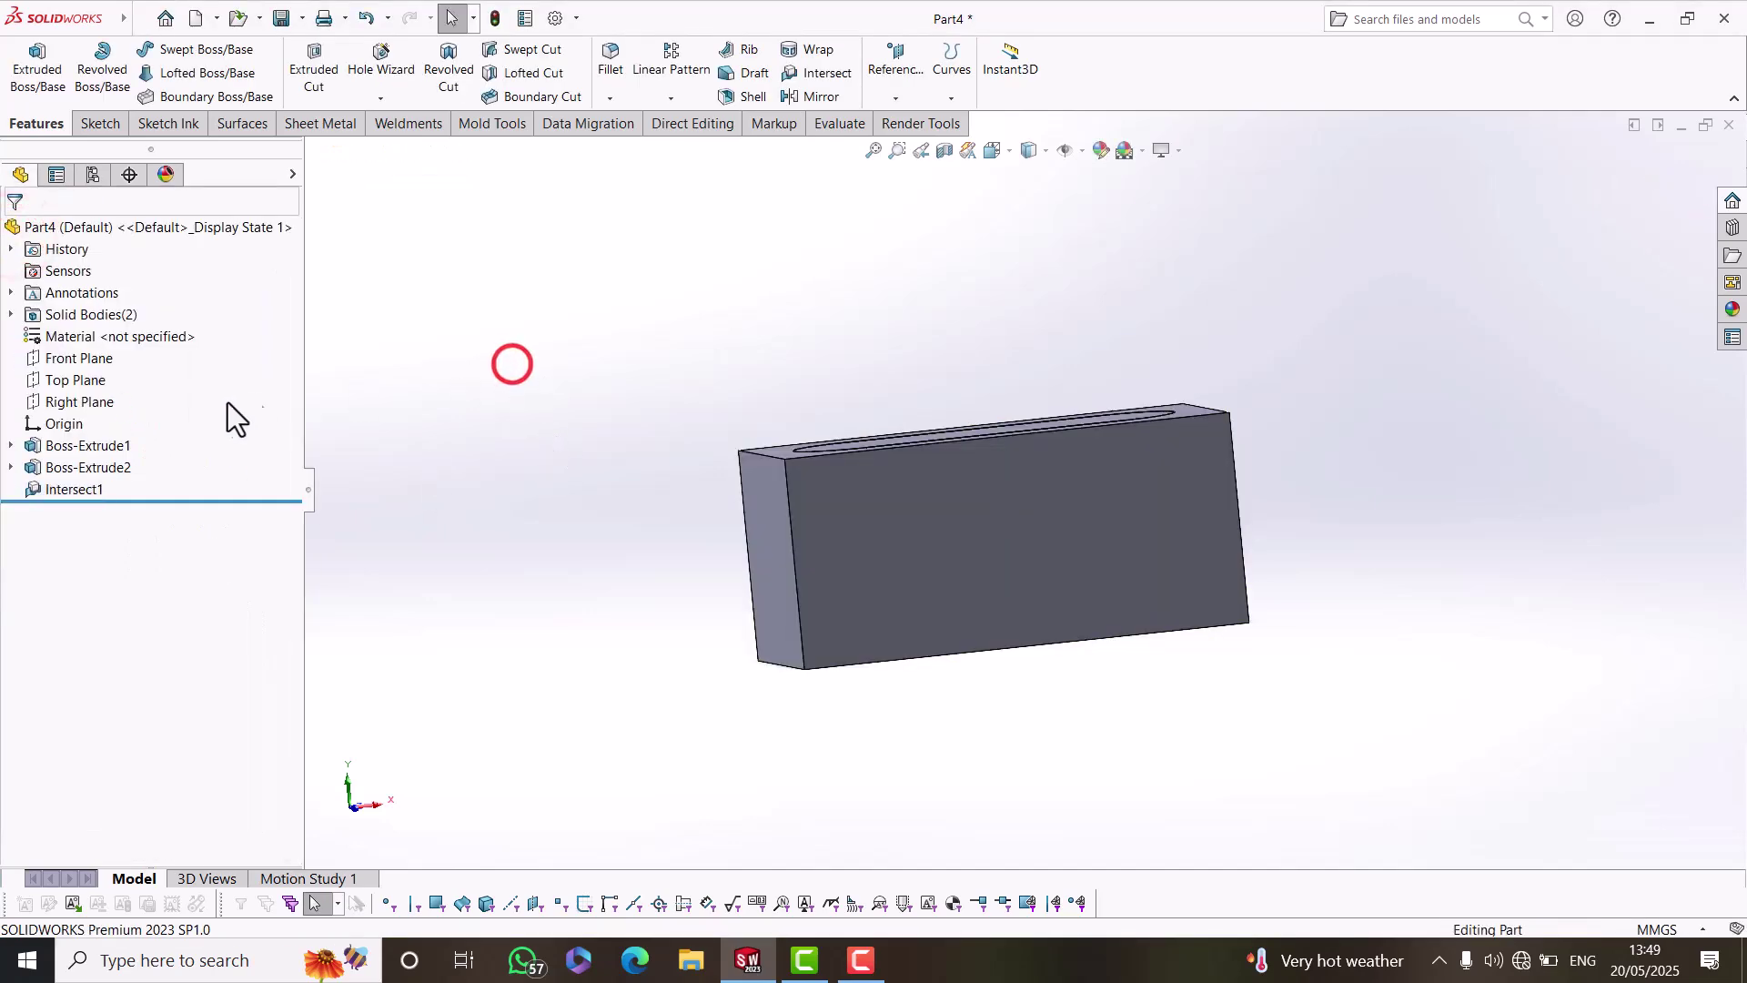
Section the model along the Front Plane and examine the tapered slot profile inside the block from the front view.
left_click(944, 151)
left_click(18, 235)
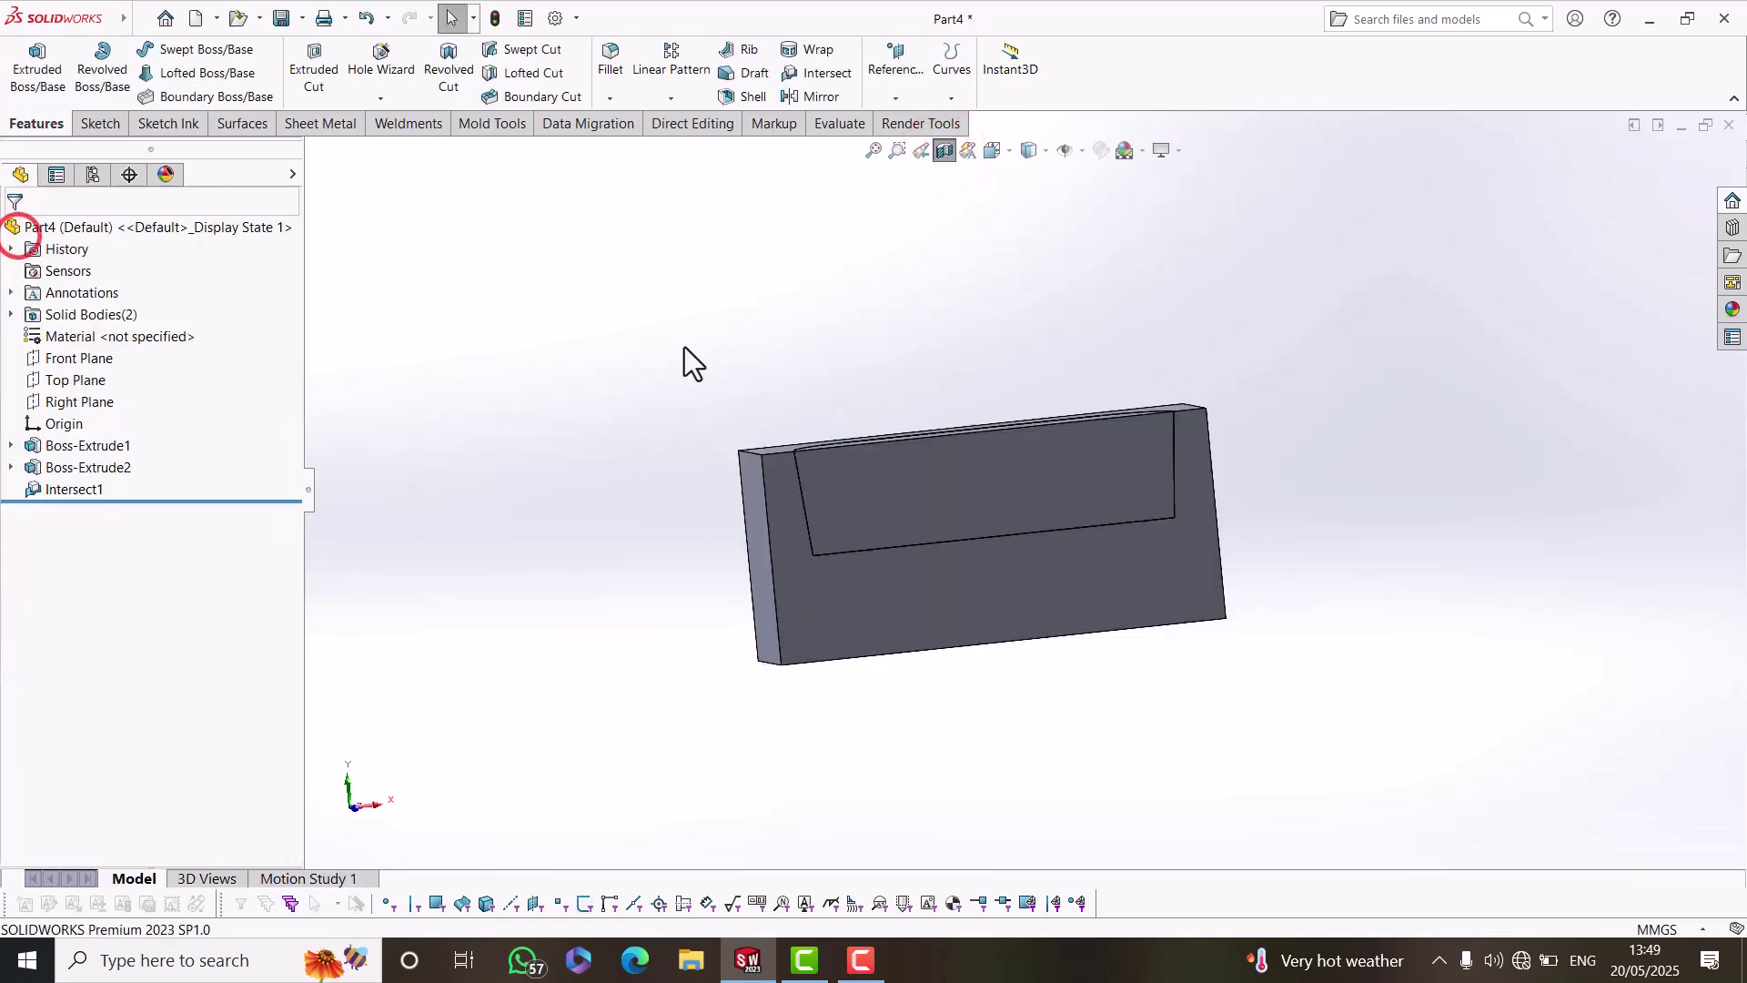
left_click(992, 149)
left_click(846, 593)
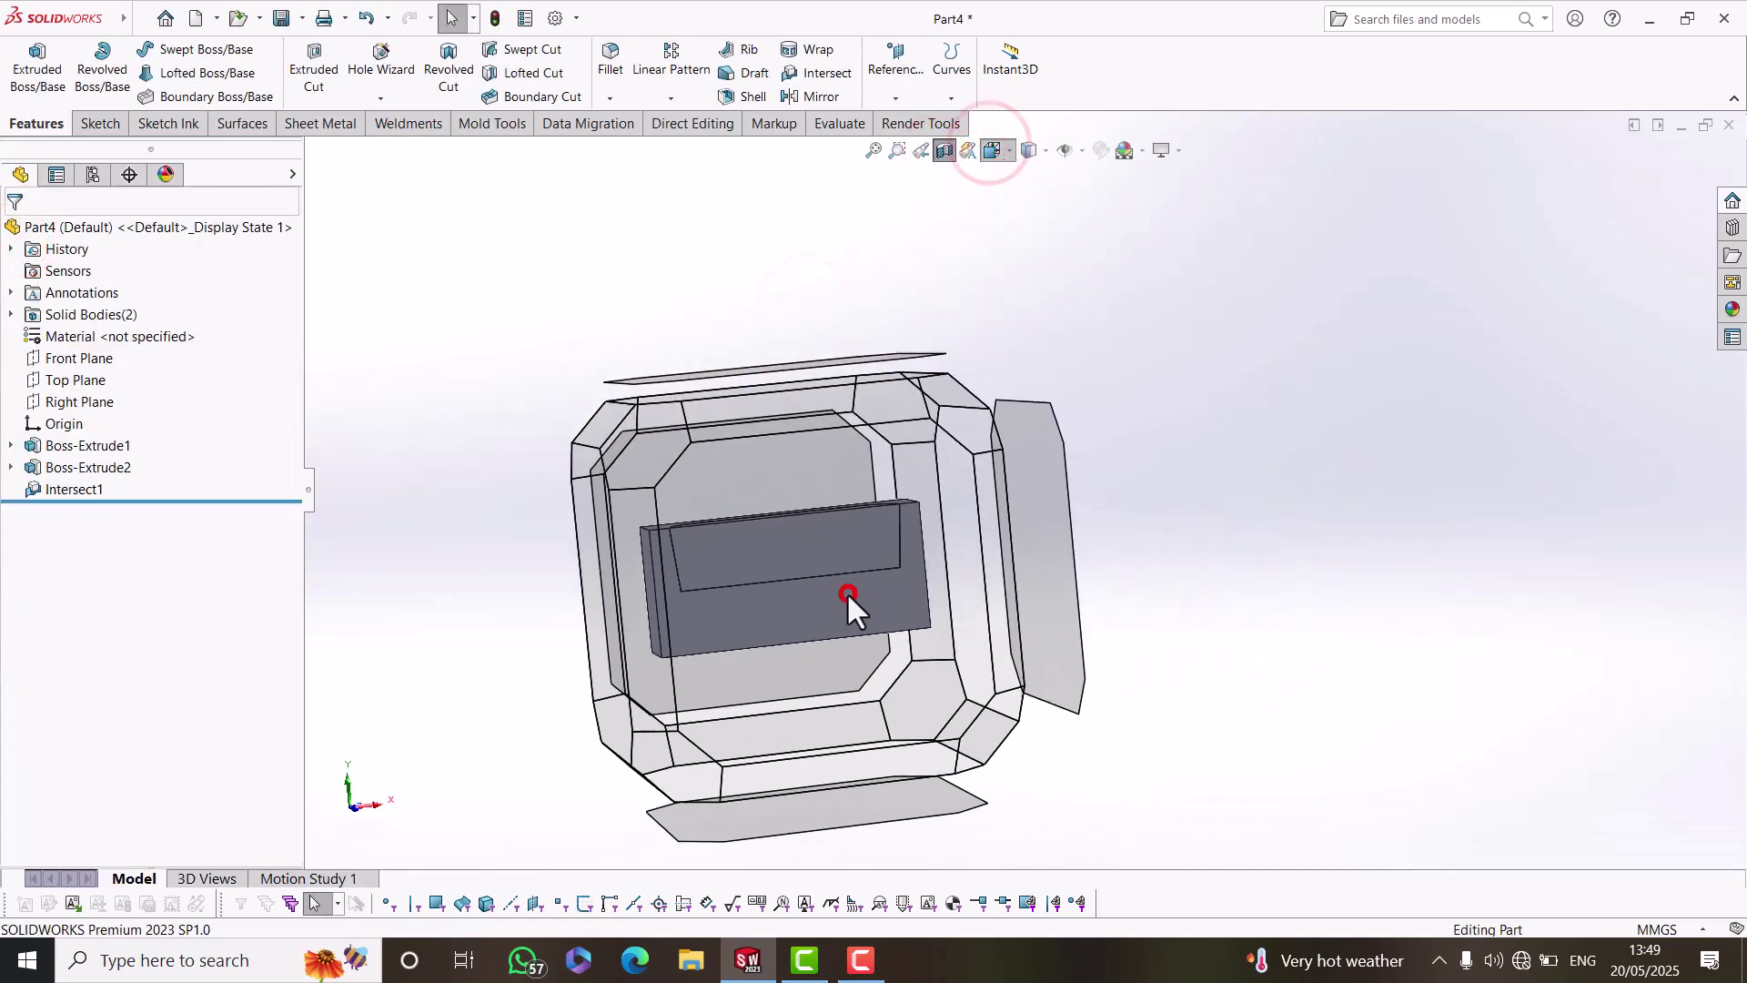
scroll(797, 391, "down", 3)
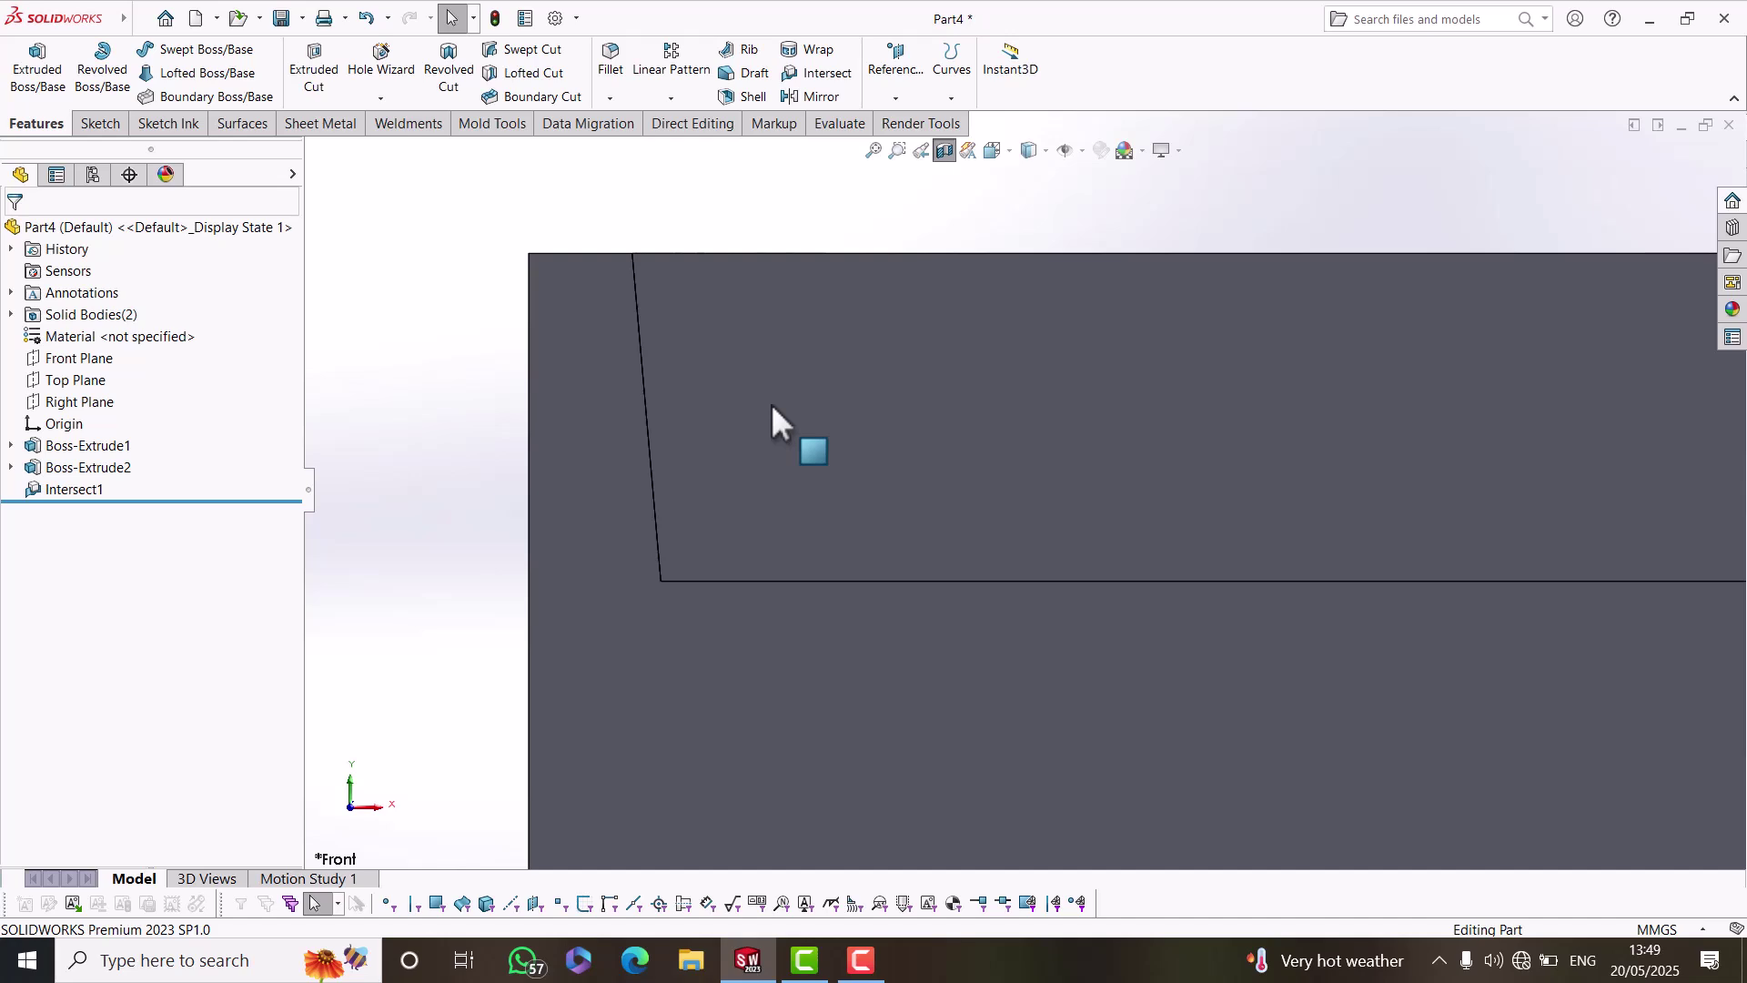
scroll(910, 473, "up", 3)
scroll(1007, 400, "down", 3)
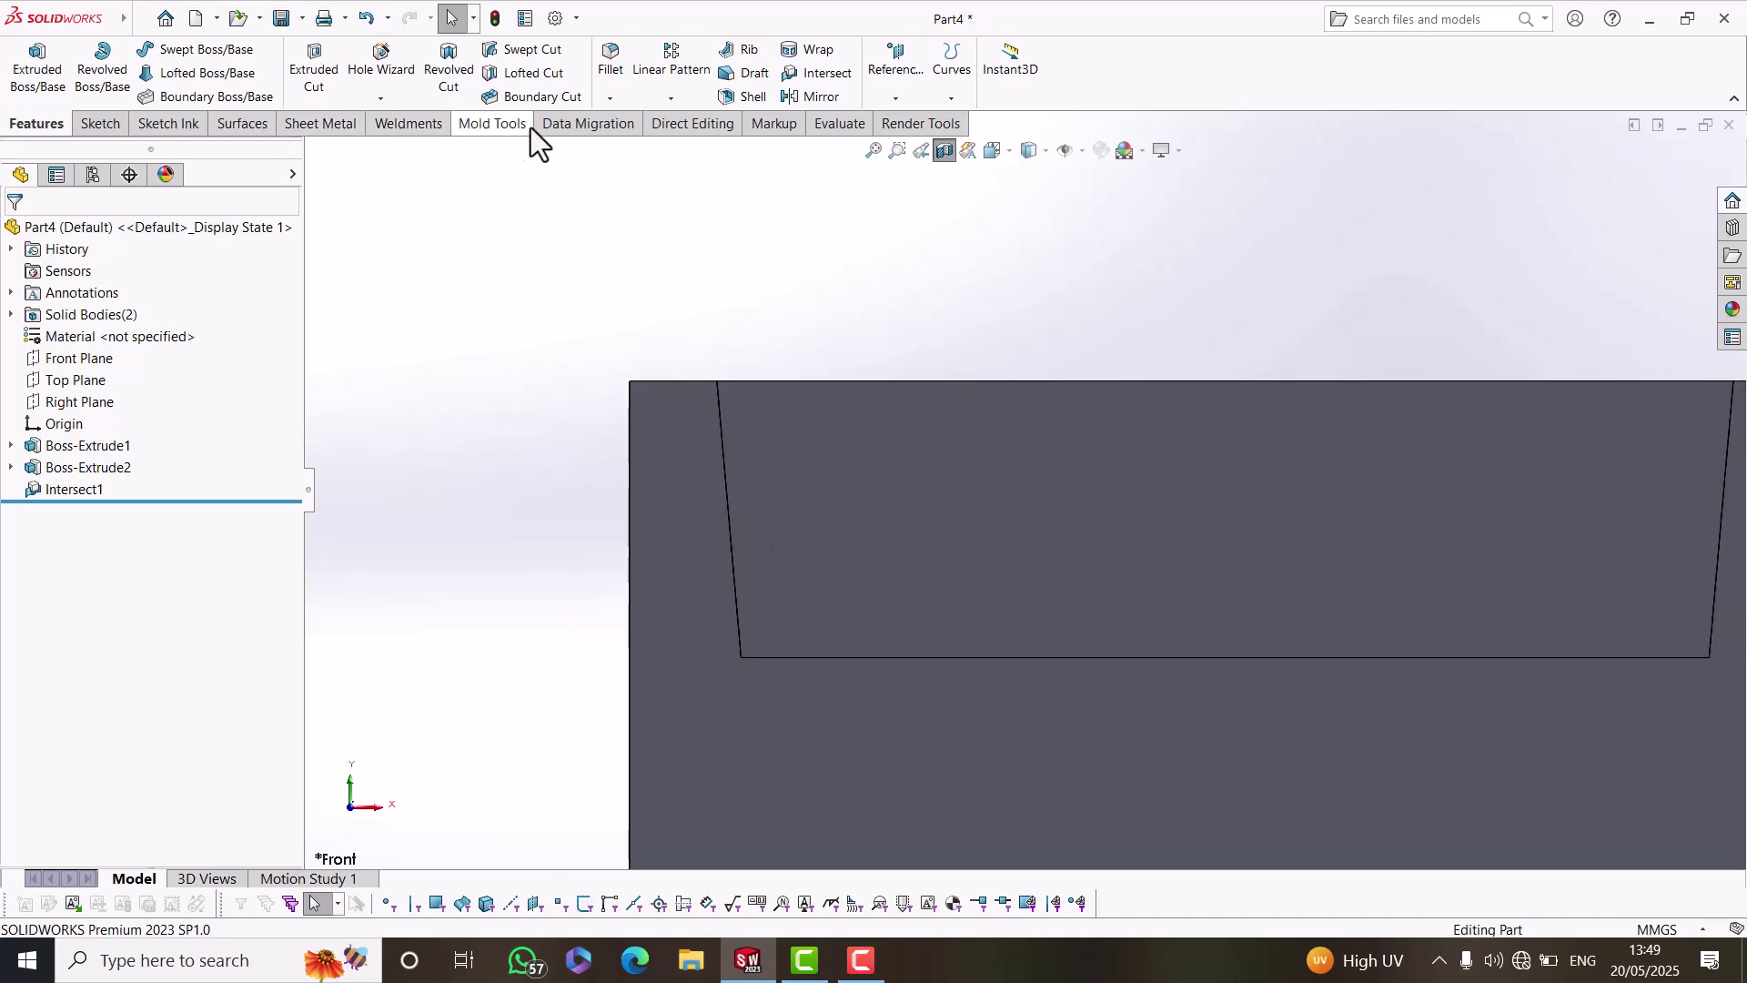
left_click(664, 123)
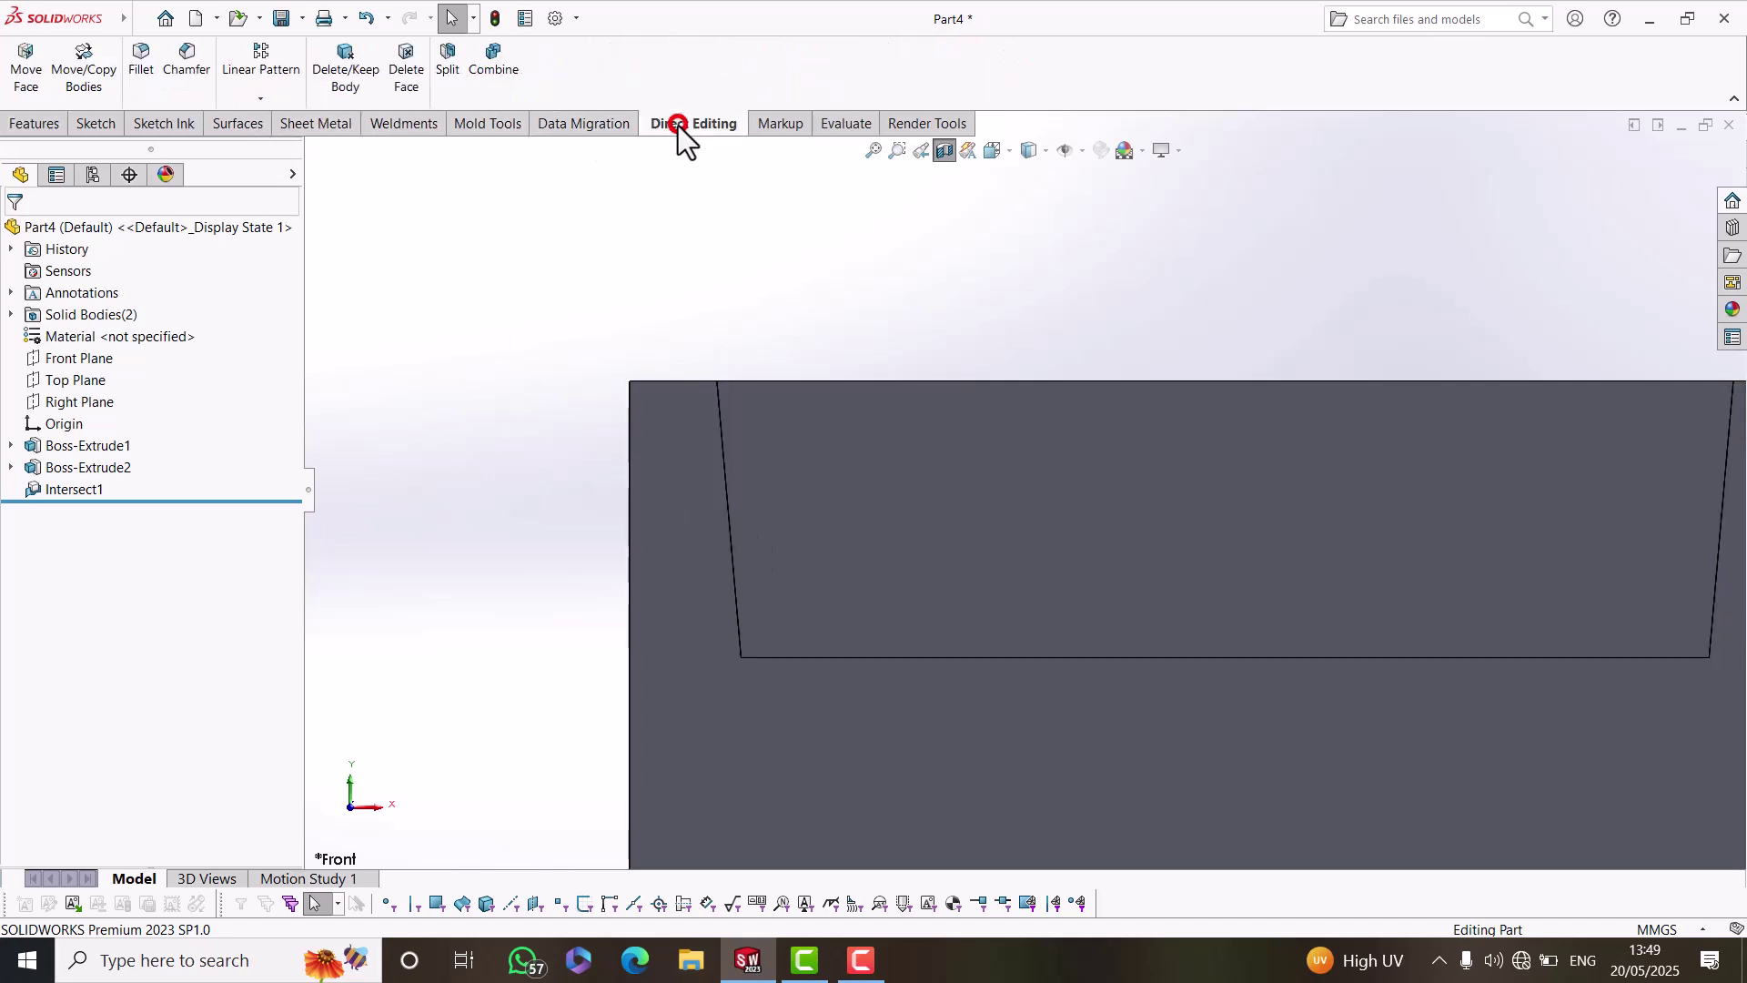
left_click(88, 64)
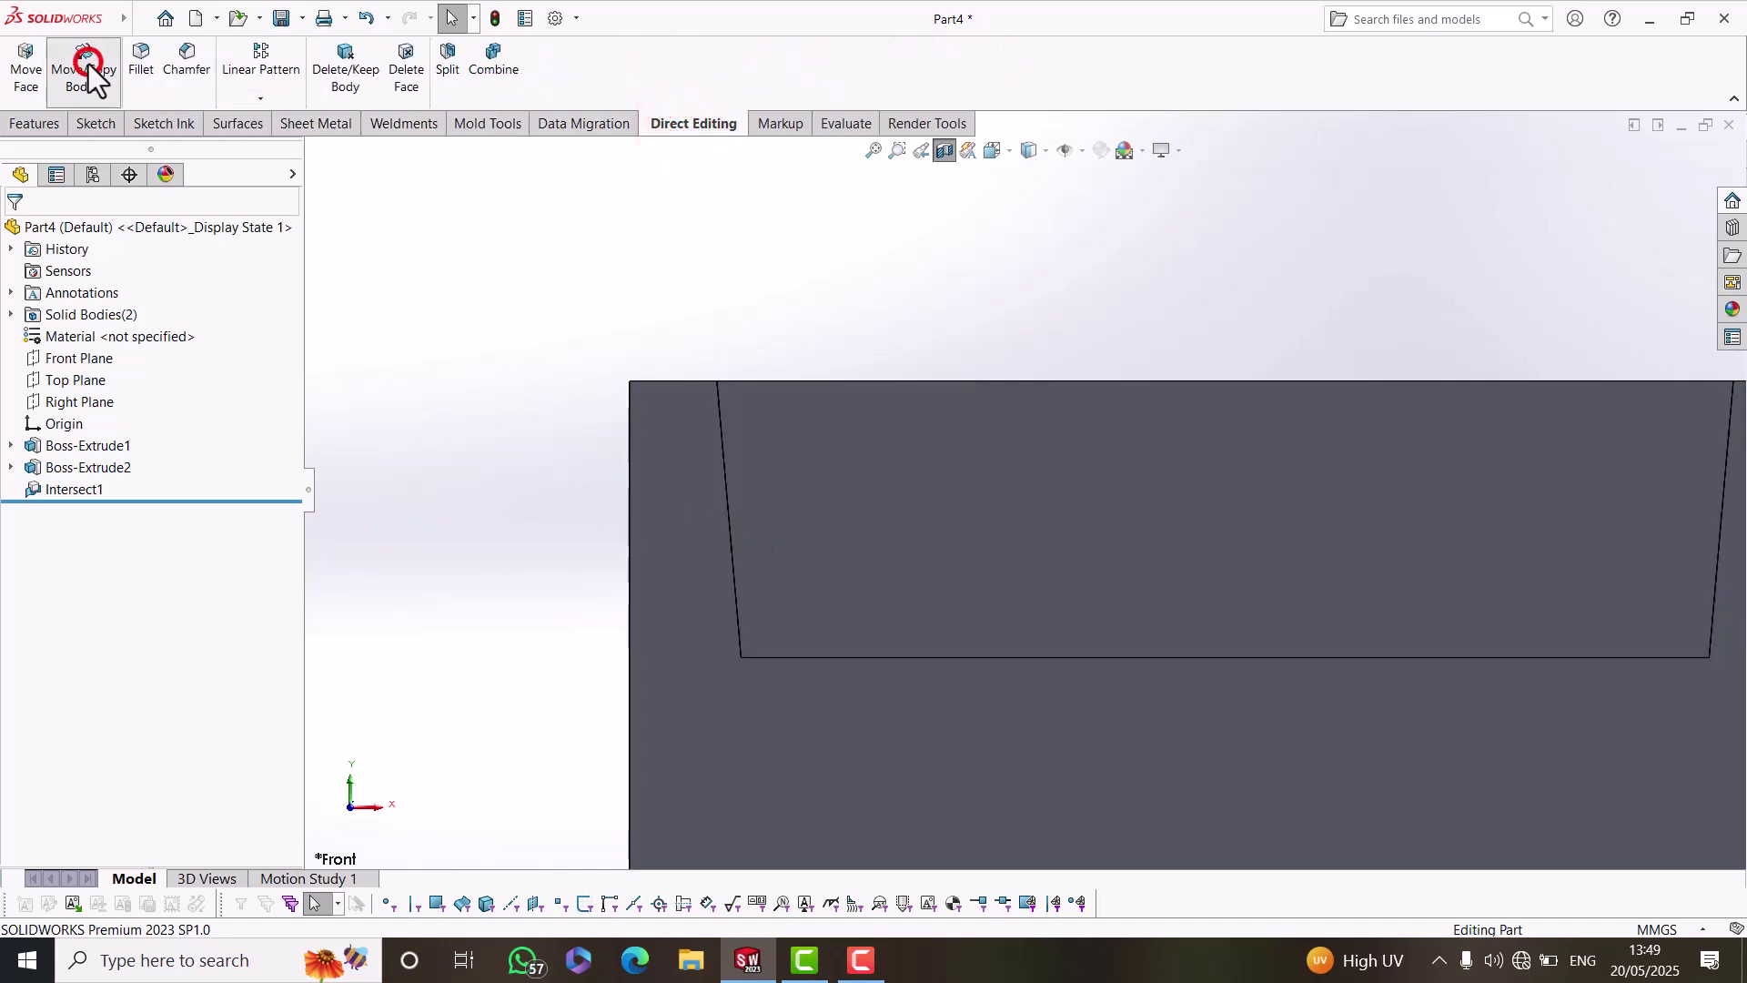
left_click(1028, 459)
scroll(1001, 491, "up", 2)
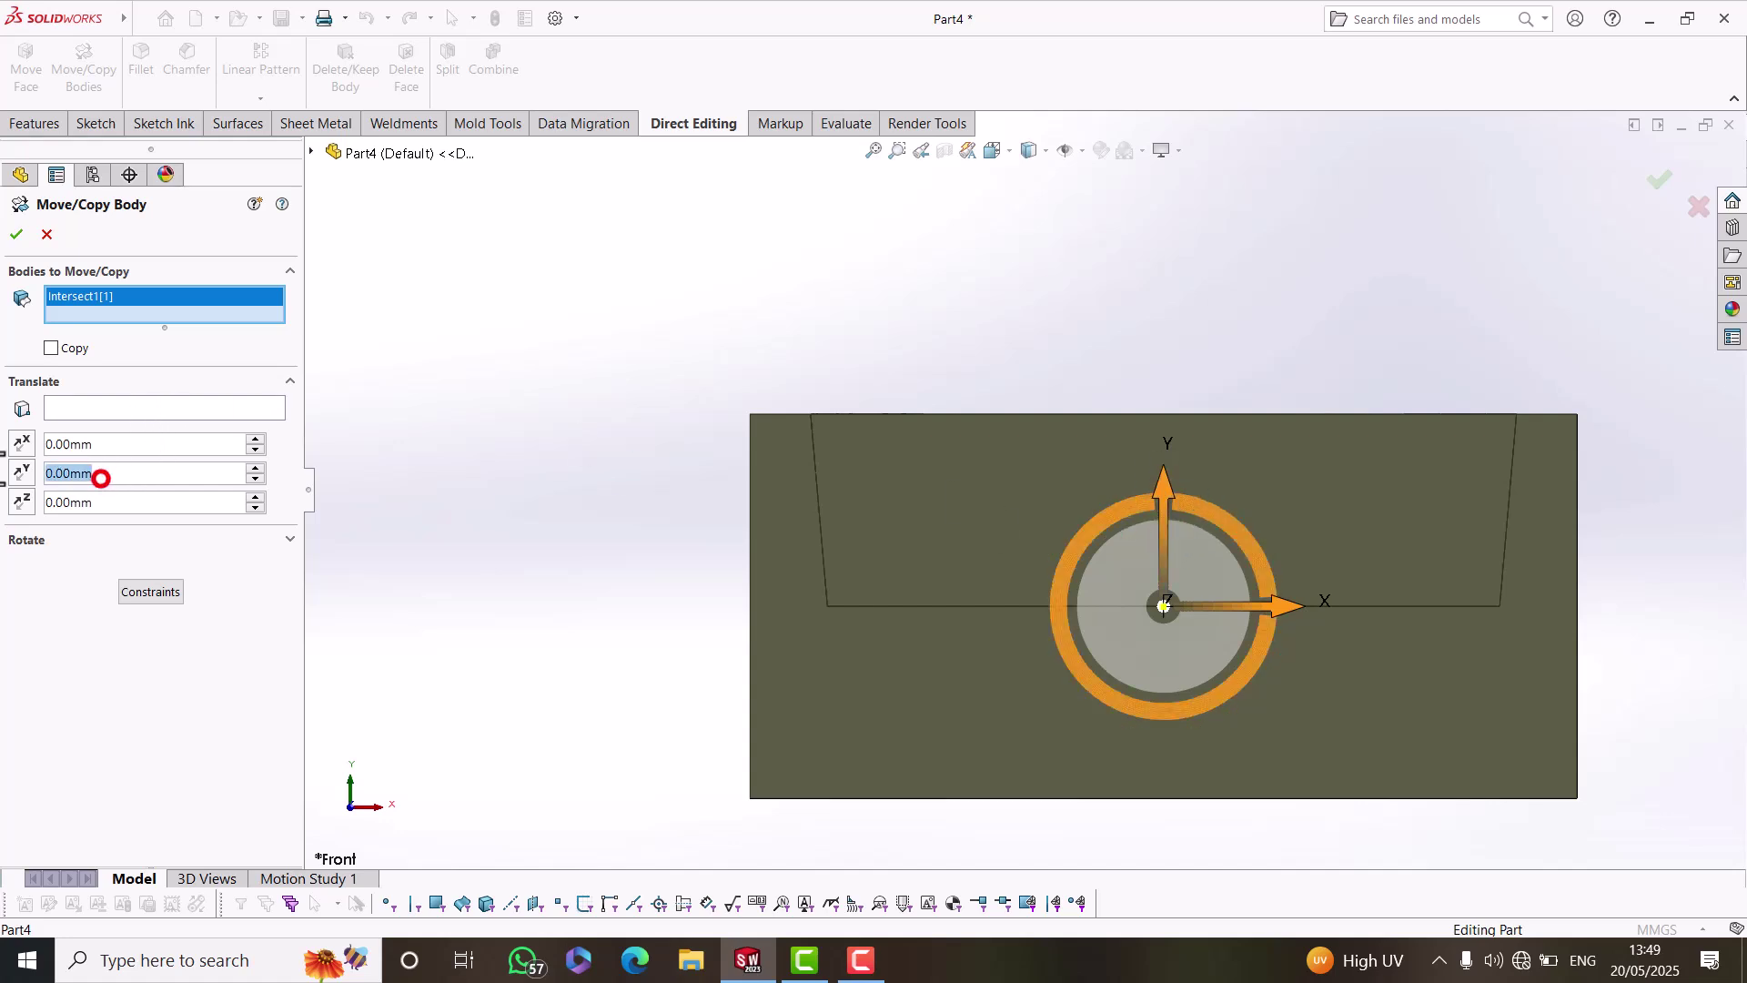
type("2")
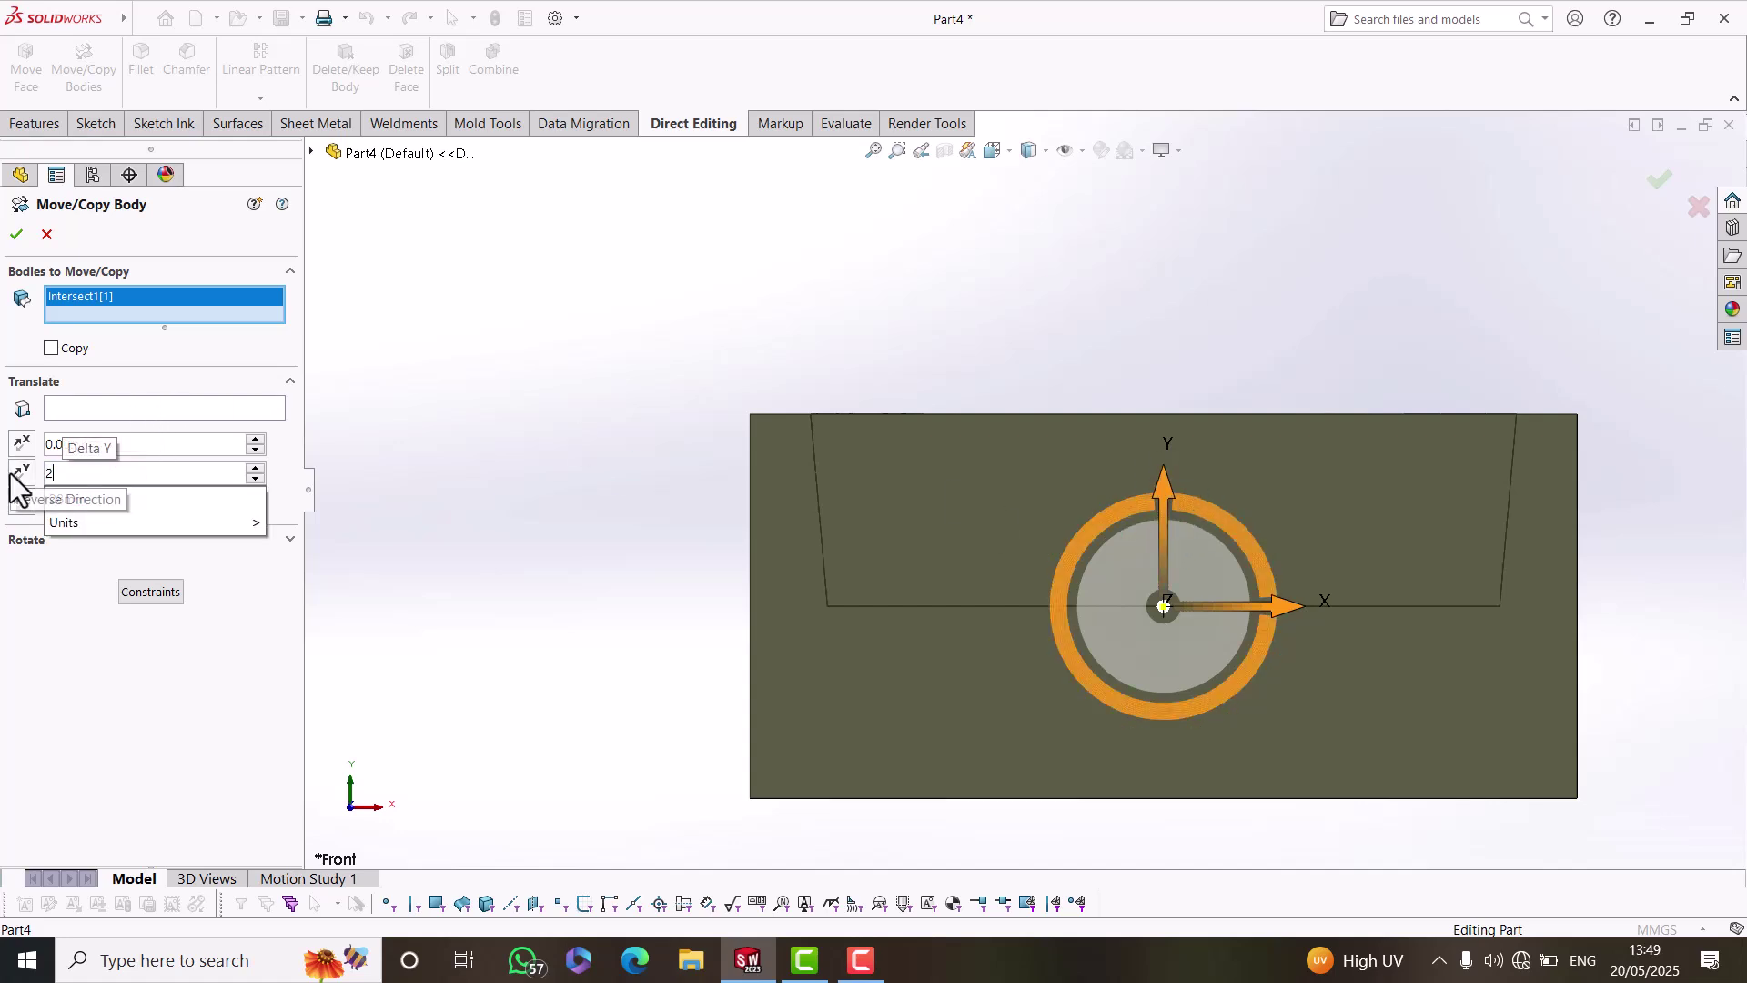
key("Return")
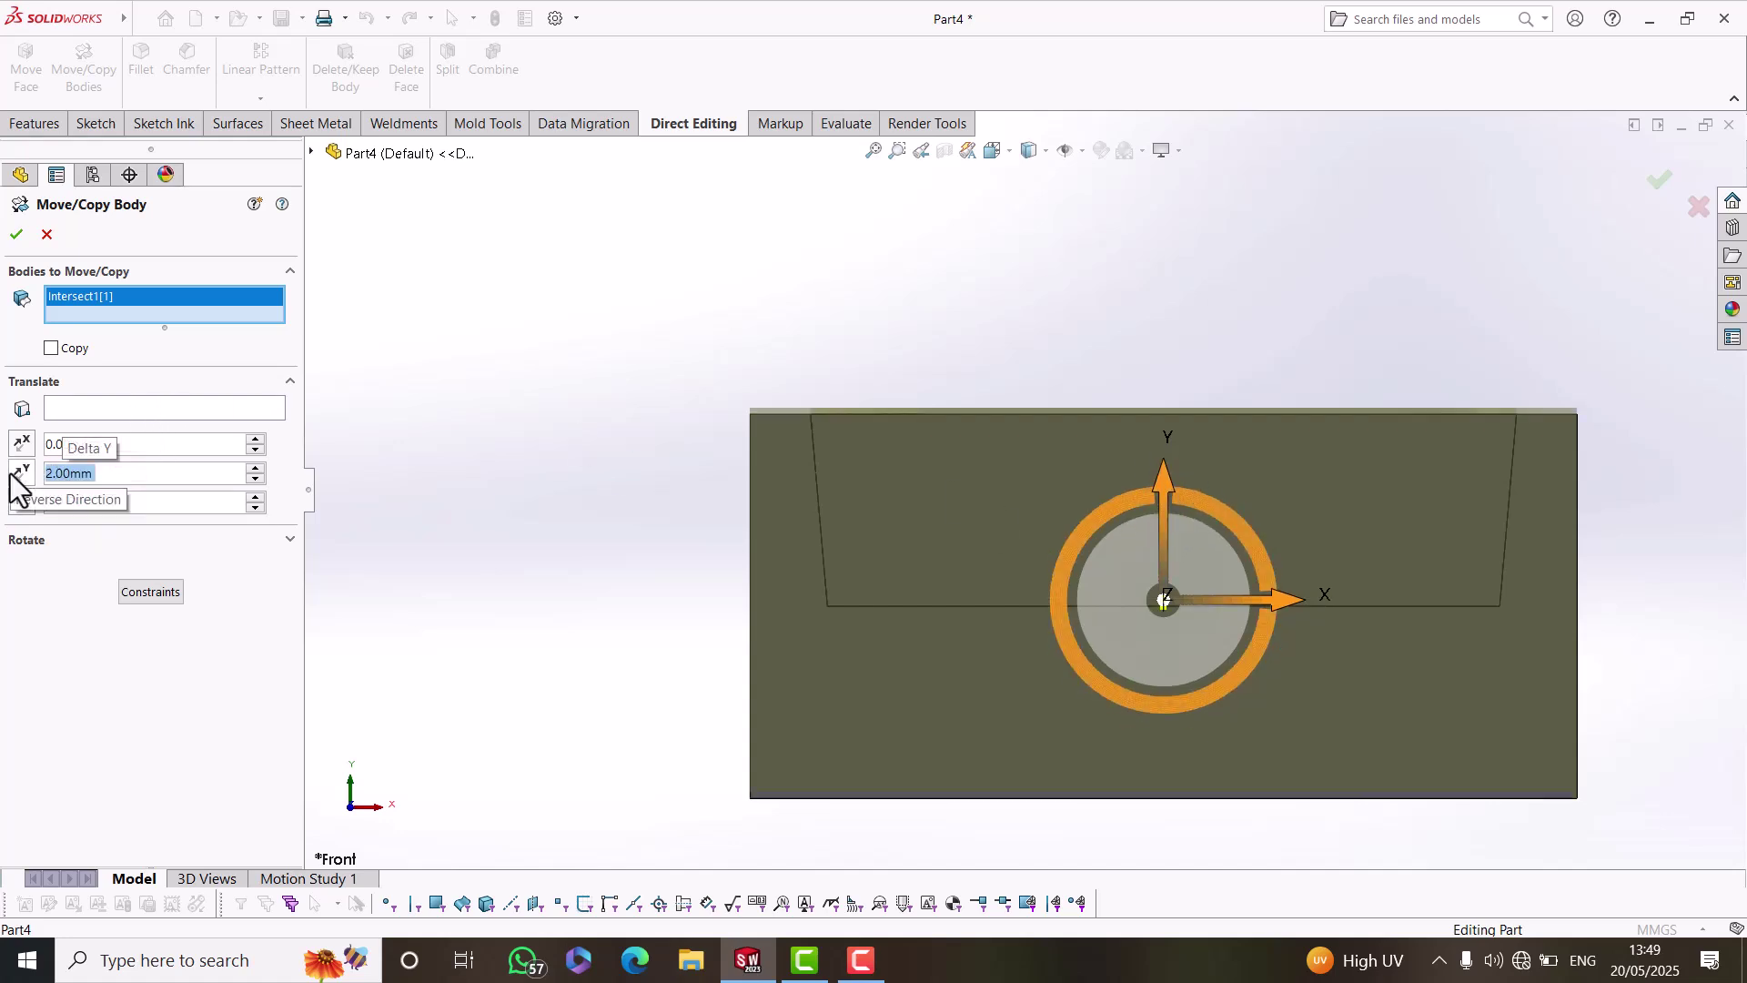
left_click(47, 235)
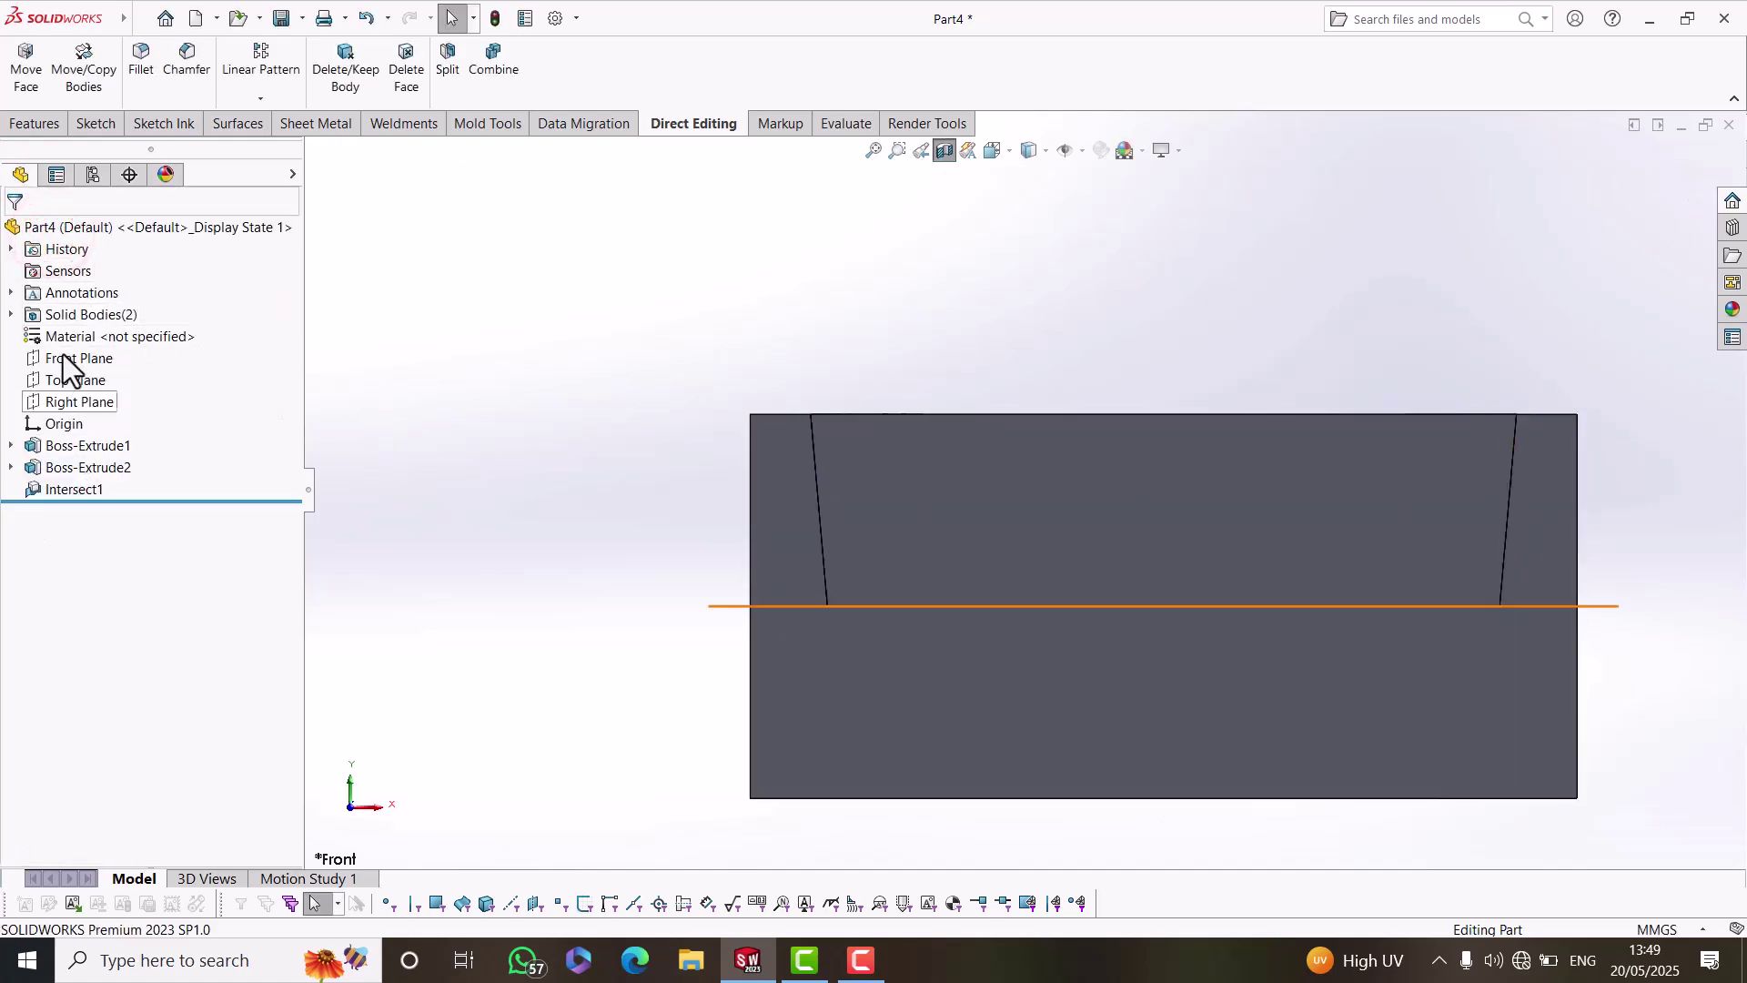
Move the outer block body, Intersect1[1], by 2 mm in Y without copying it.
left_click(11, 315)
left_click(109, 342)
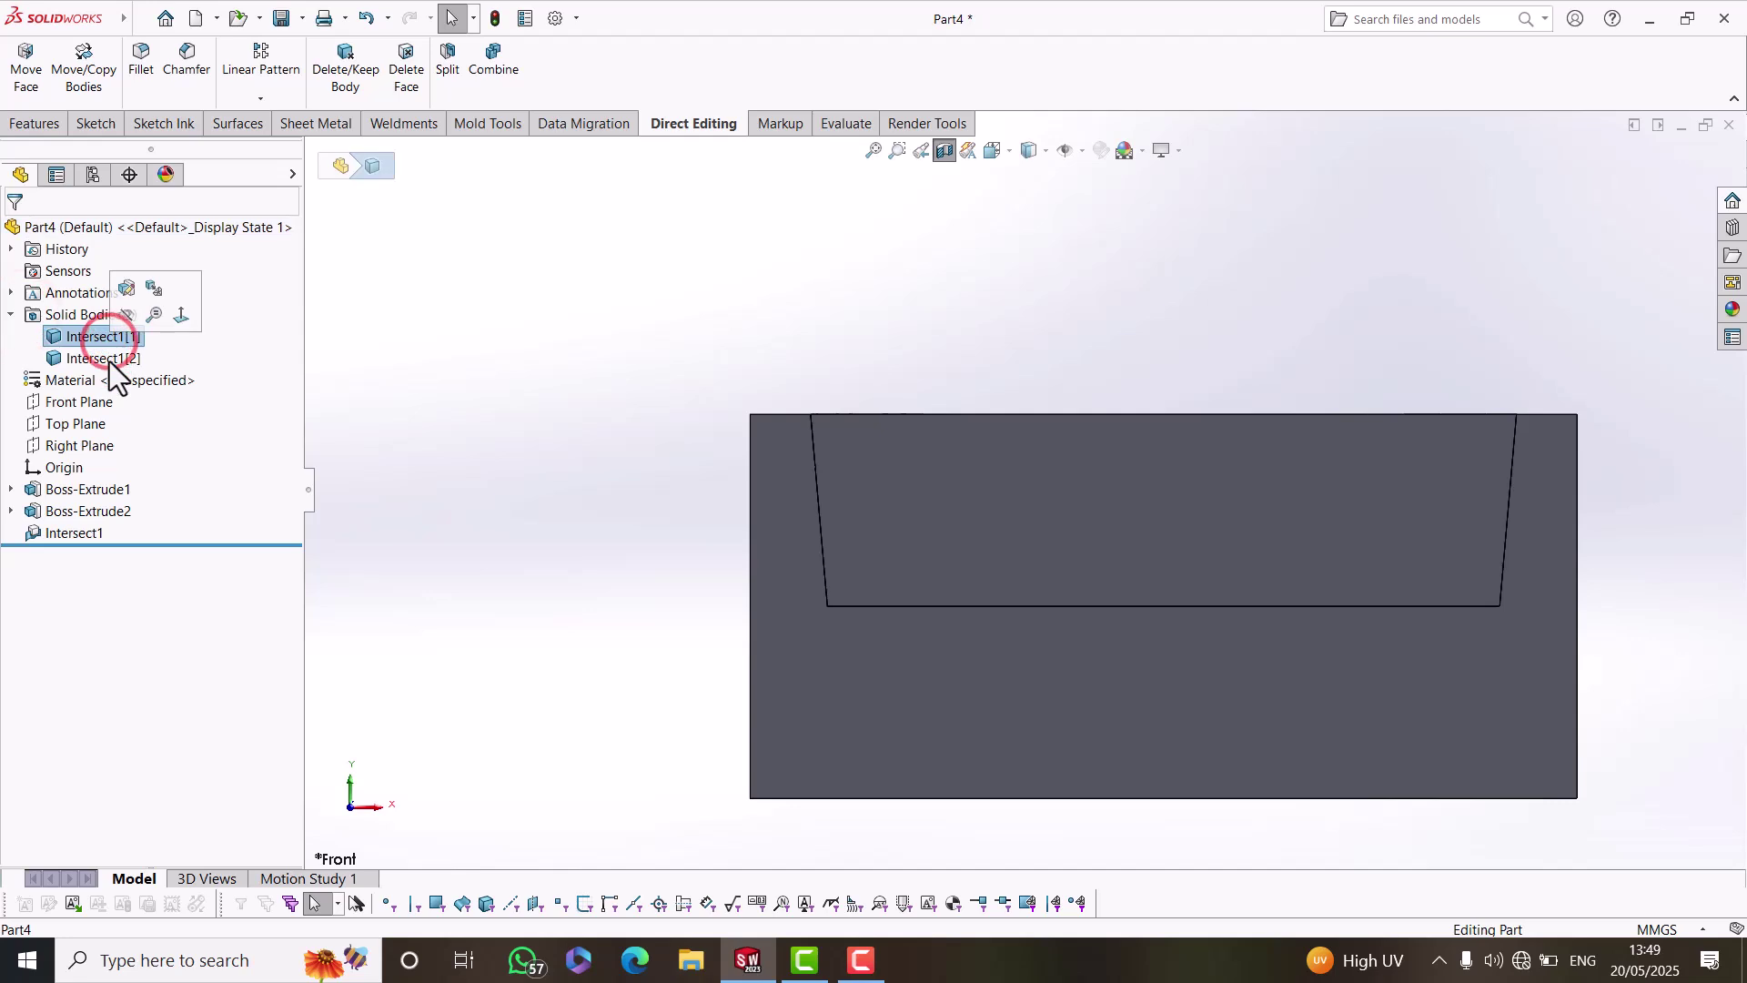
left_click(102, 67)
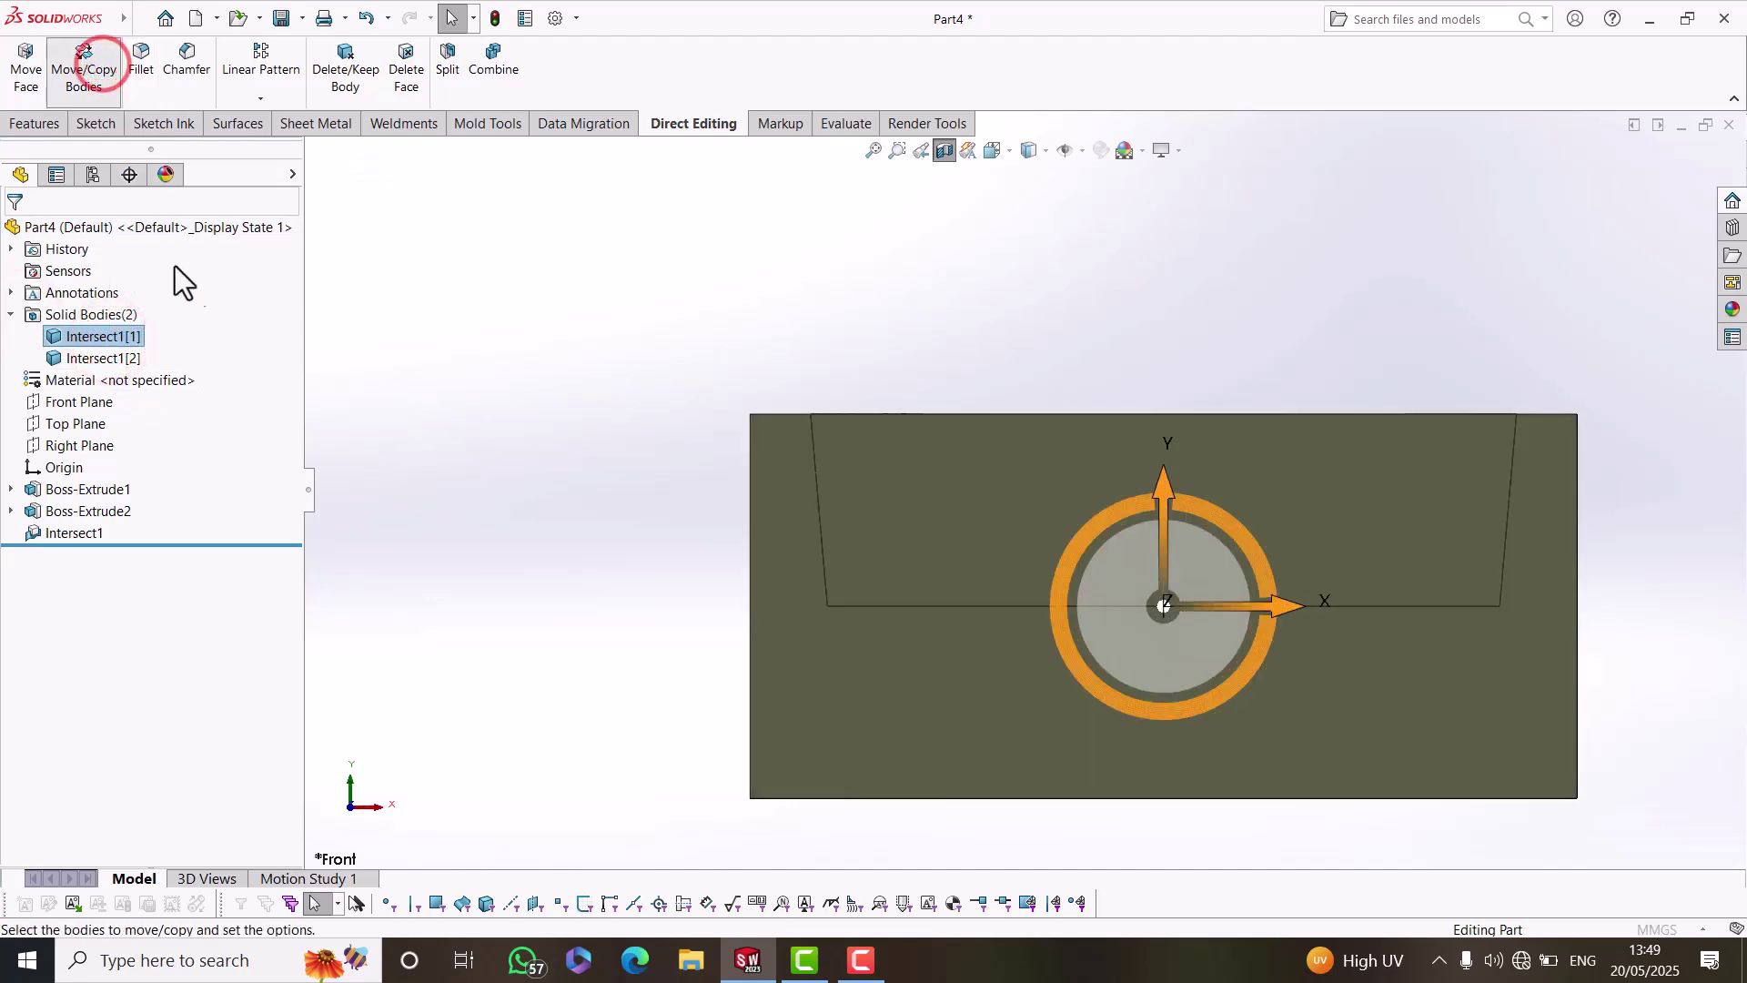
left_click(119, 475)
type("2")
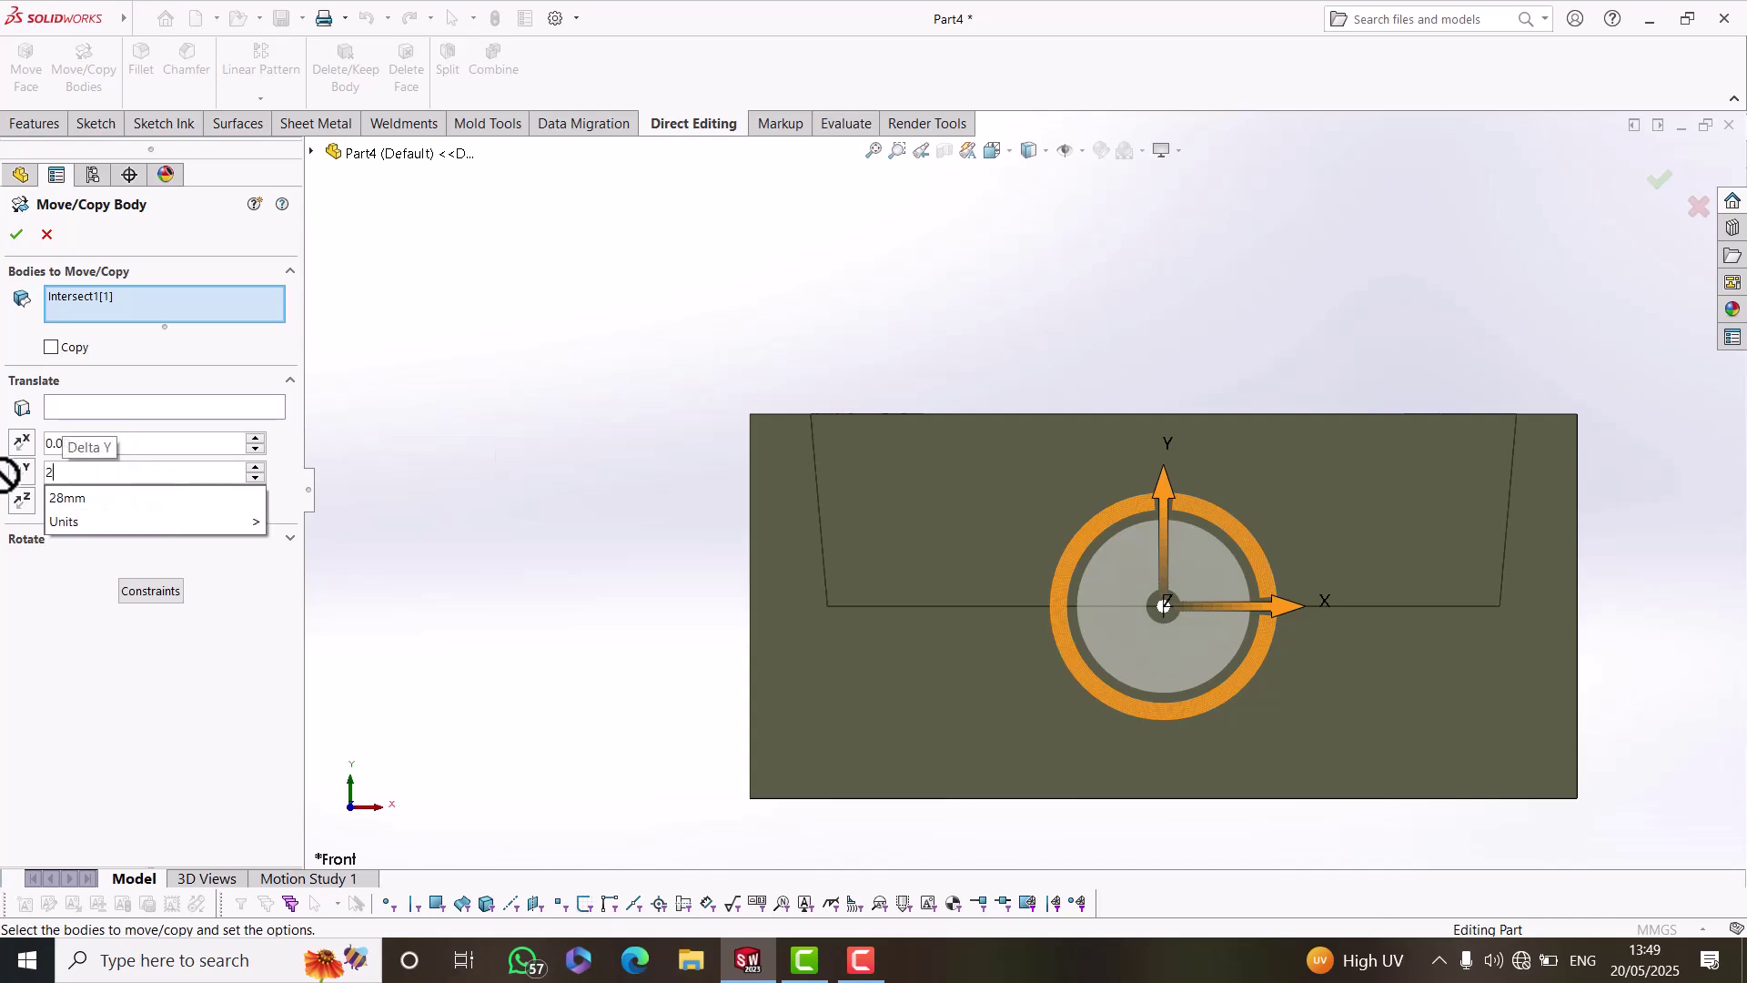
key("Return")
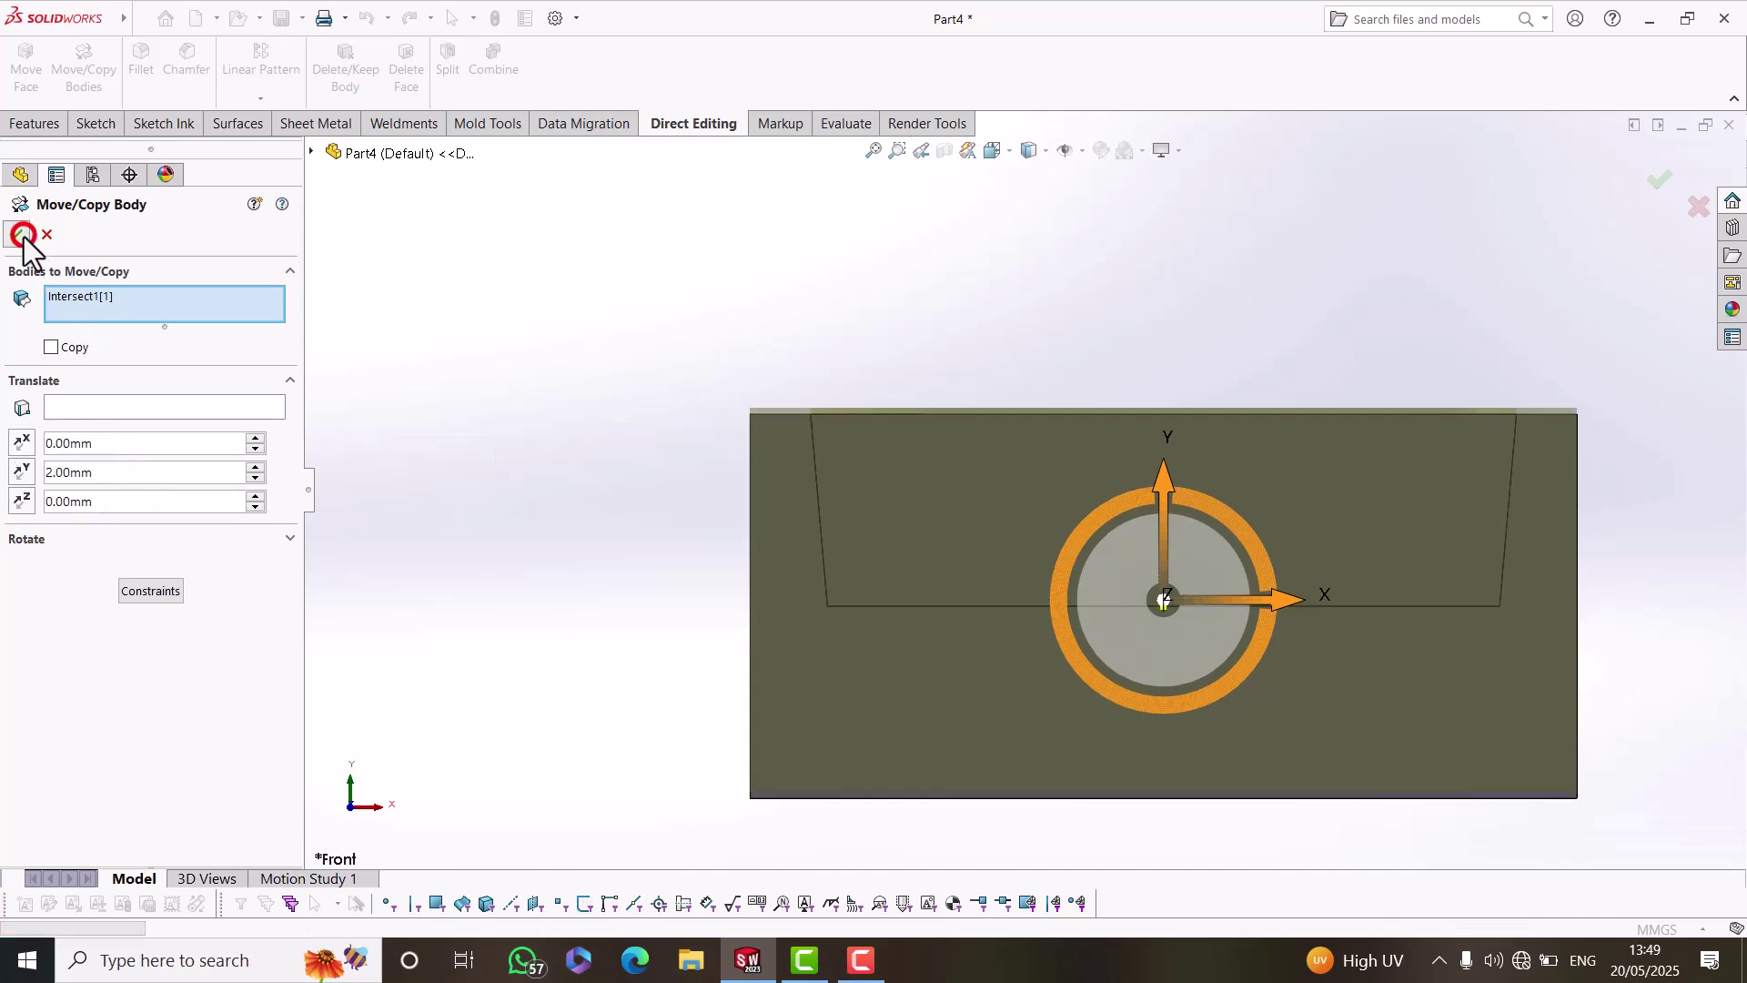
left_click(17, 234)
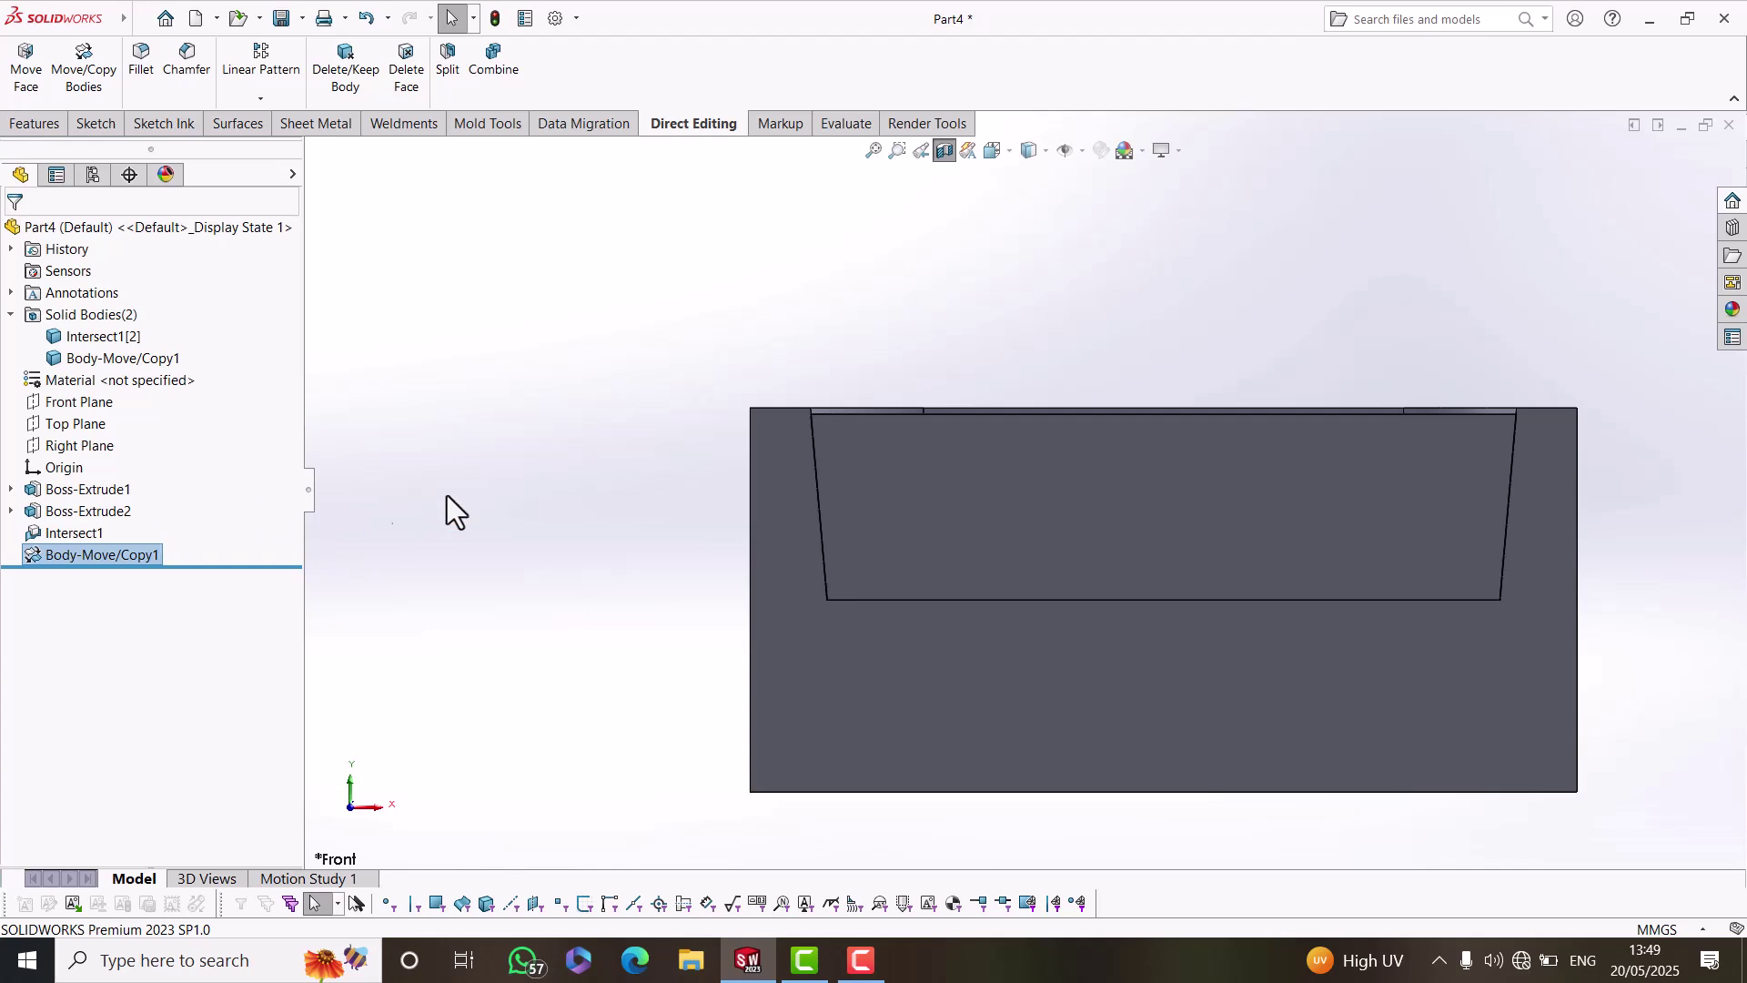
Edit the body move to reverse its Y direction, shifting the block downward instead.
right_click(109, 549)
left_click(129, 500)
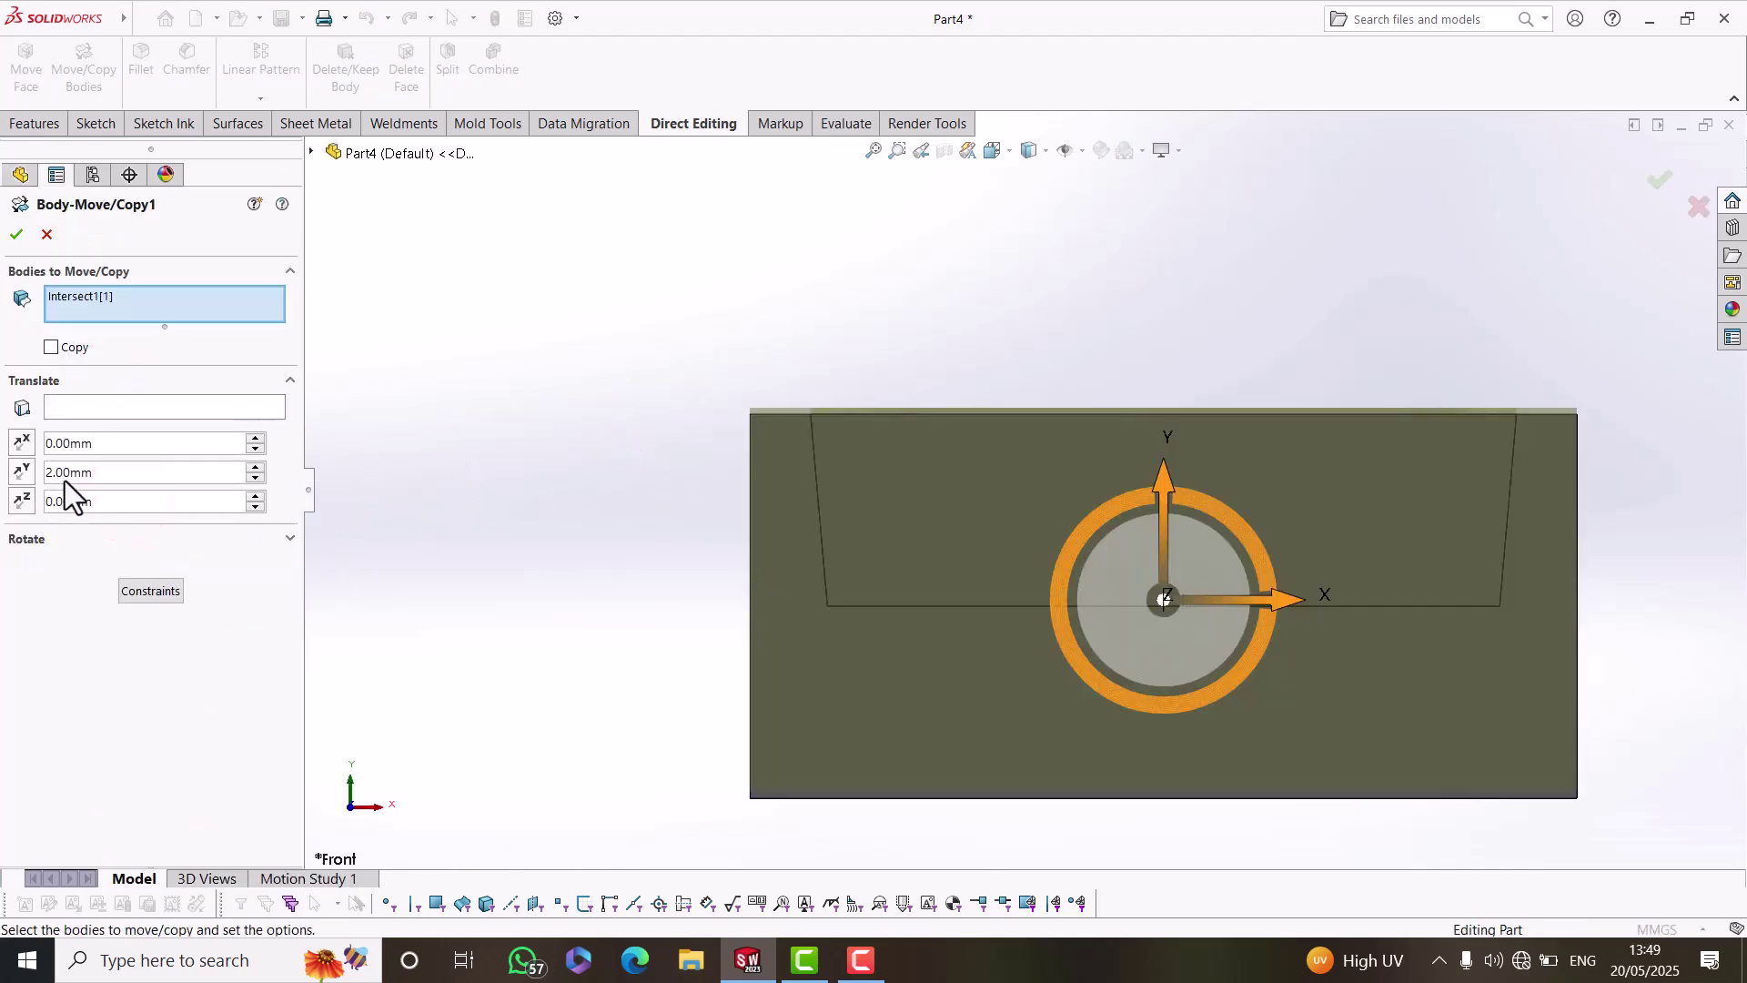
left_click(25, 472)
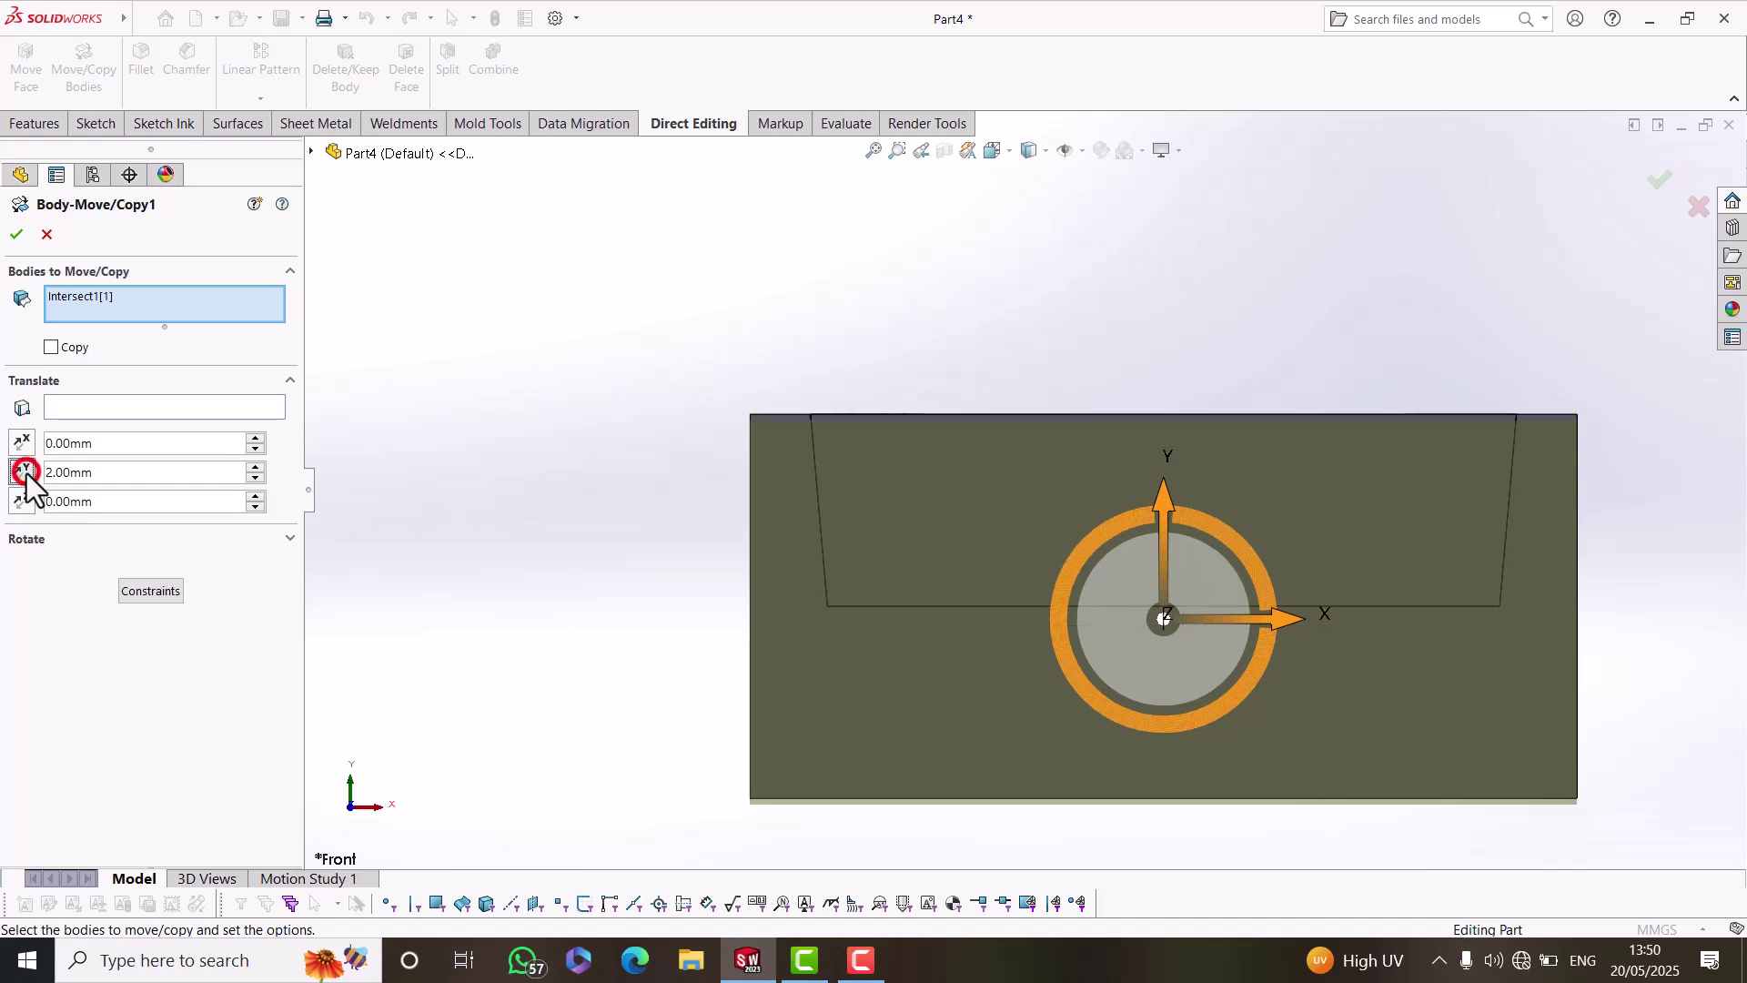
left_click(15, 235)
Examine the gaps between the slot body and the cavity's floor and tapered walls, ending in the front view.
scroll(874, 601, "down", 5)
scroll(850, 588, "down", 1)
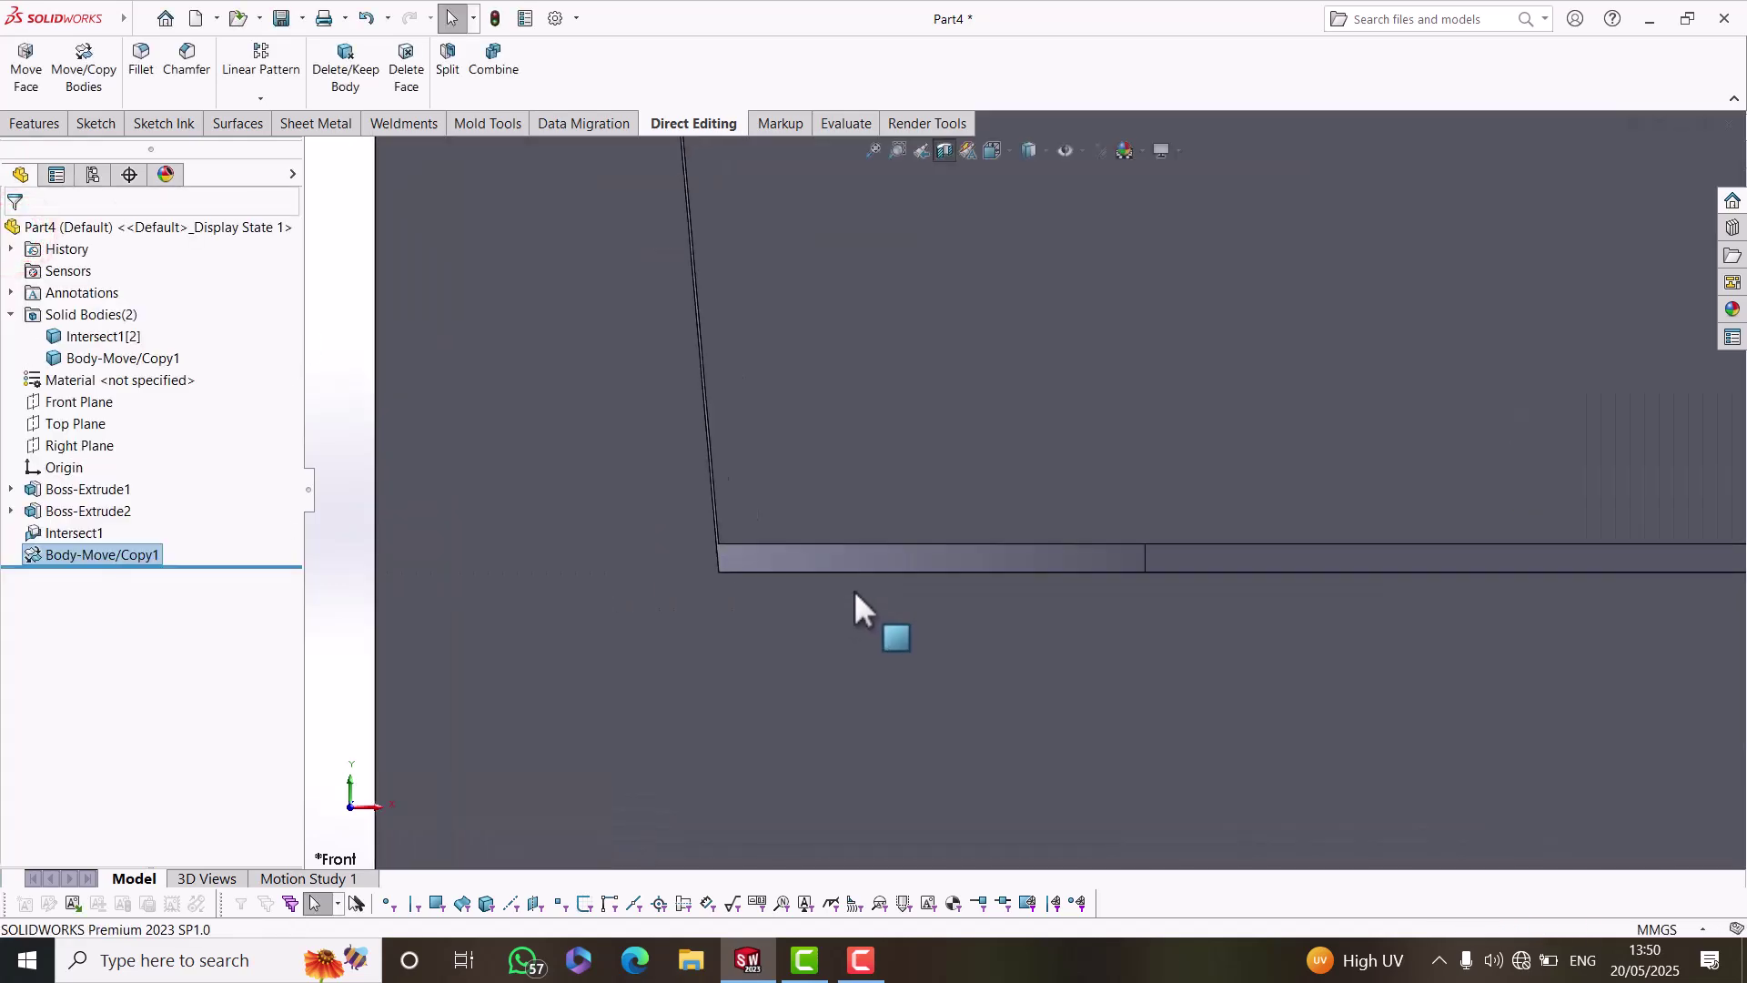
scroll(835, 553, "down", 7)
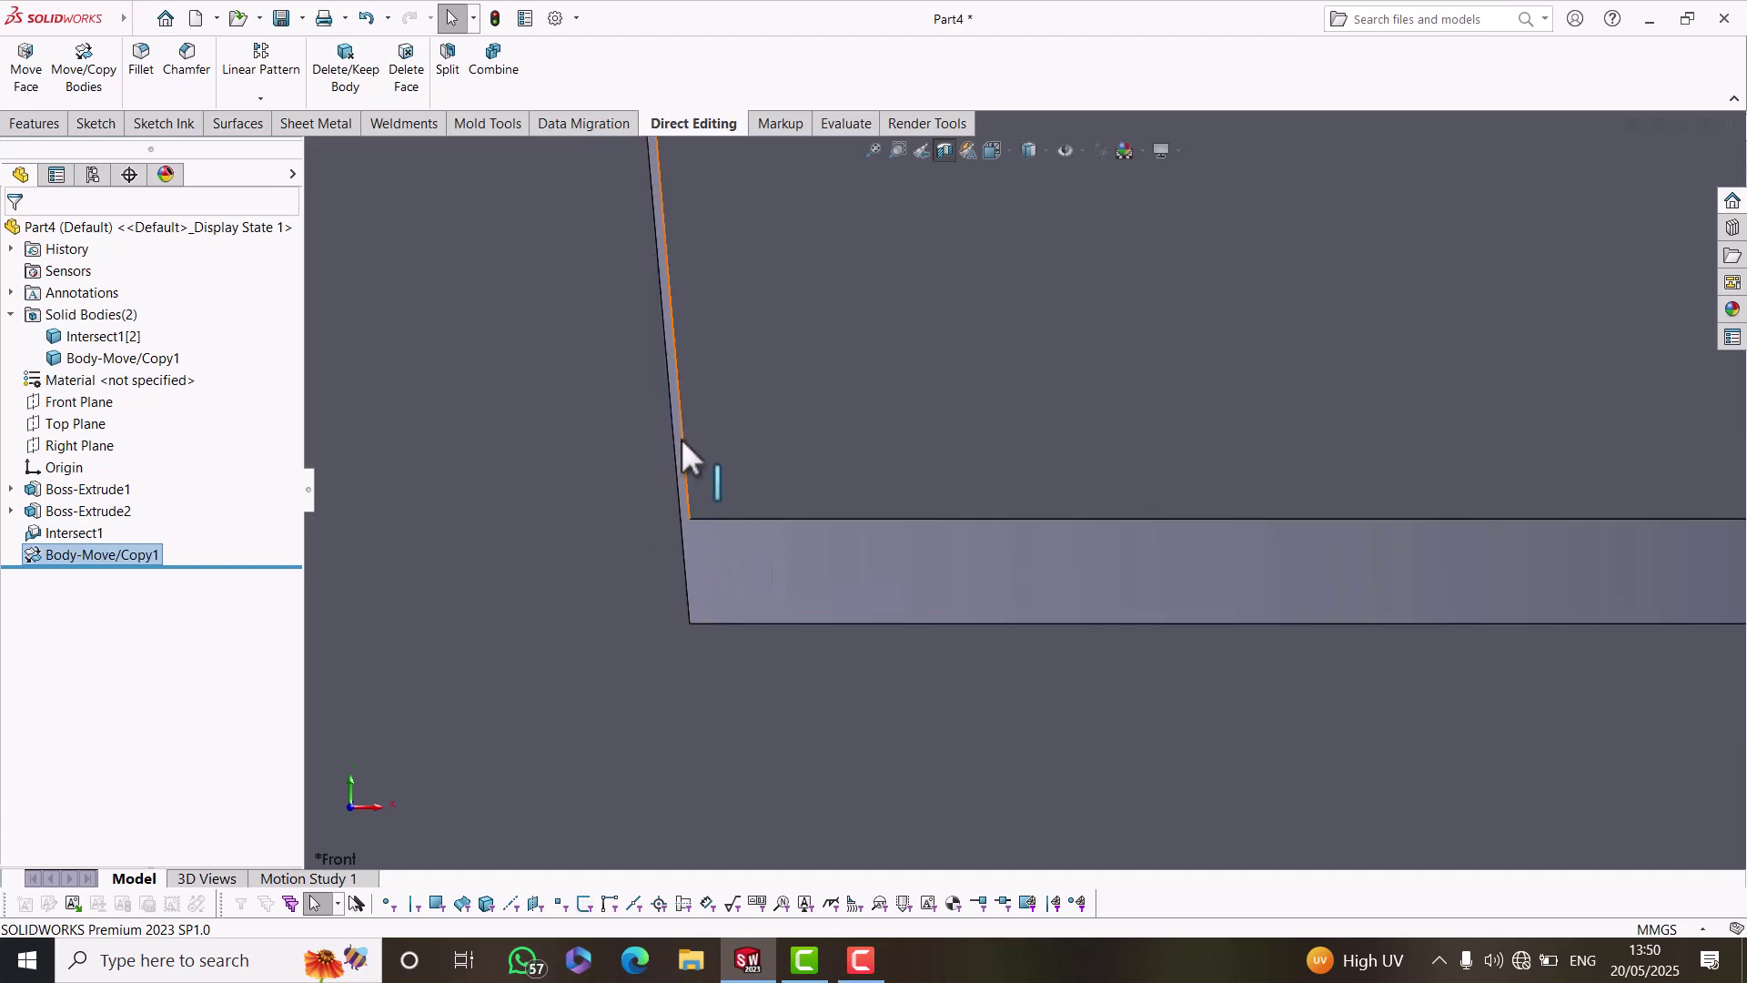
scroll(681, 440, "up", 8)
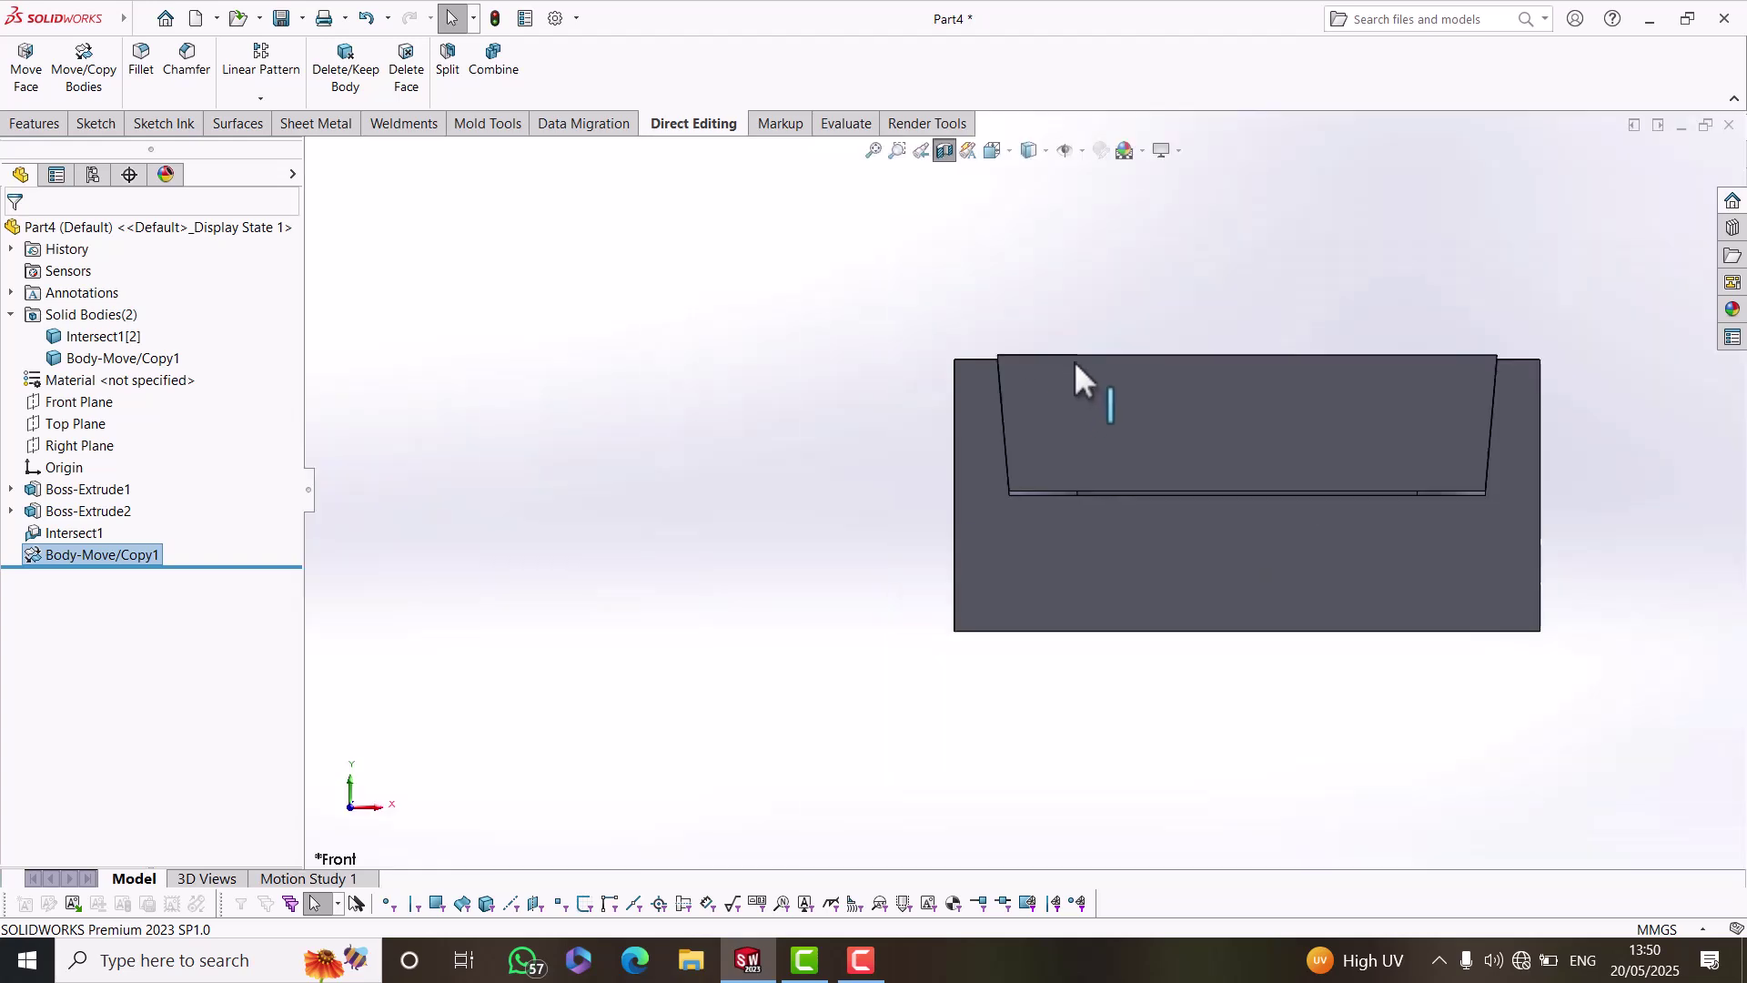
scroll(1072, 363, "down", 4)
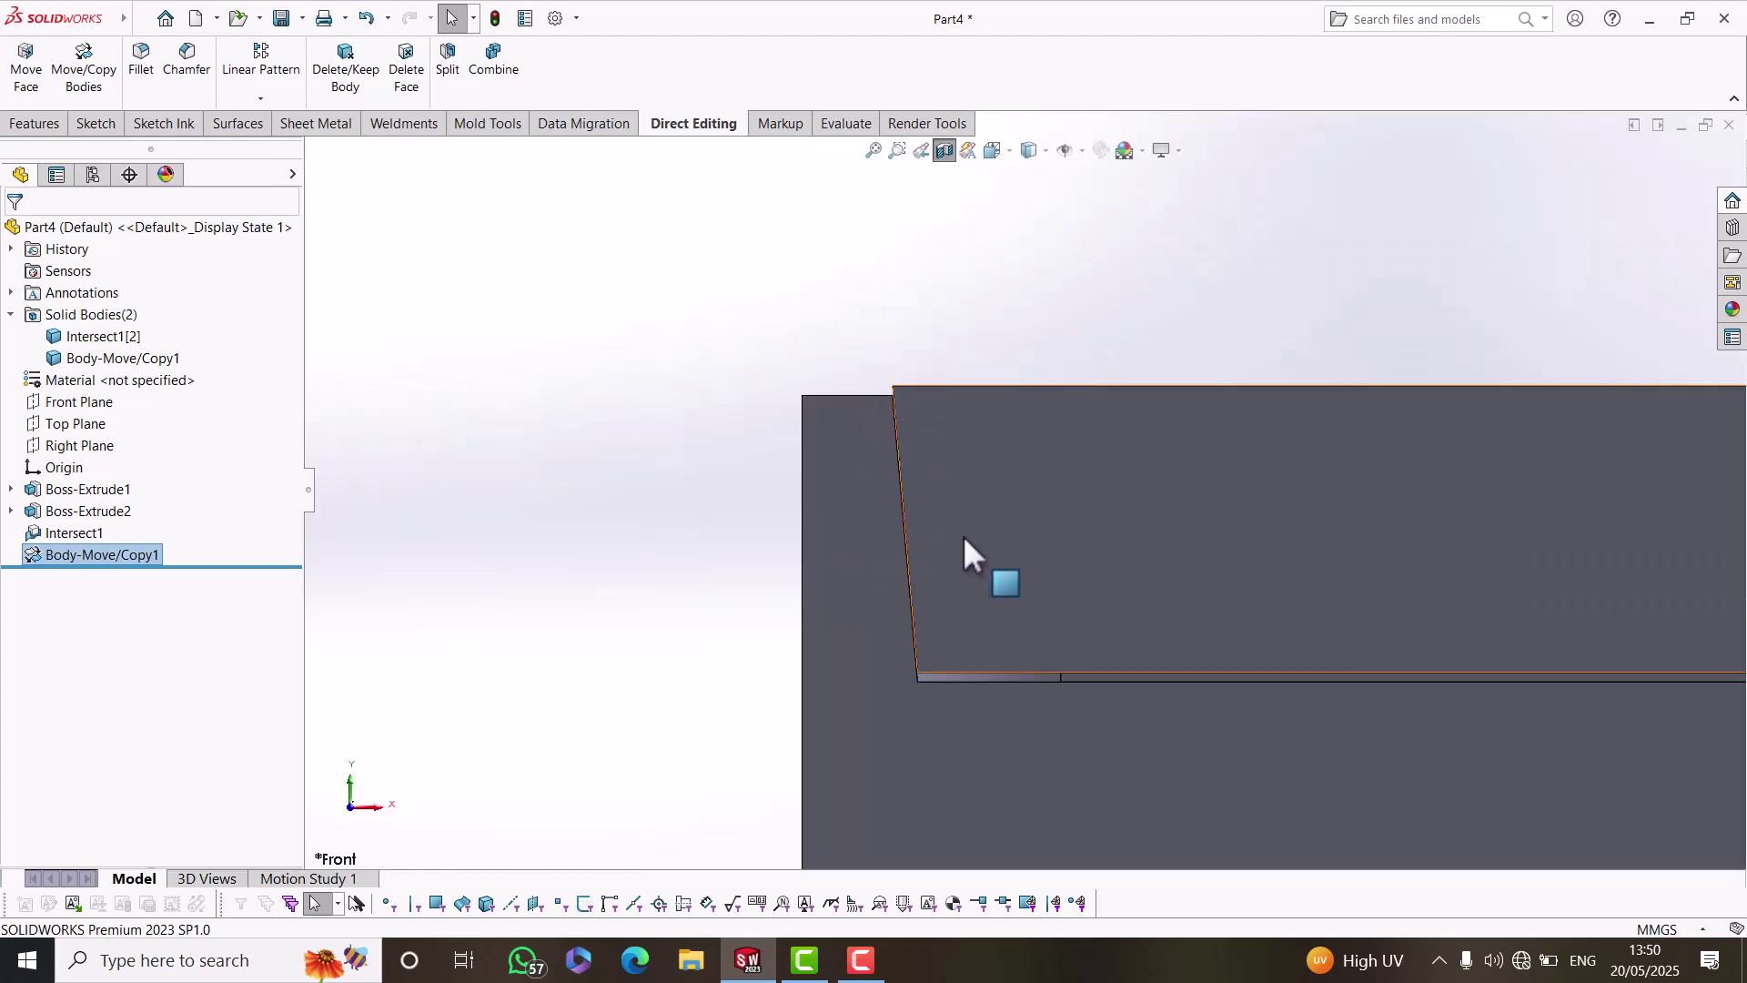
middle_click_drag(1000, 412, 1108, 521)
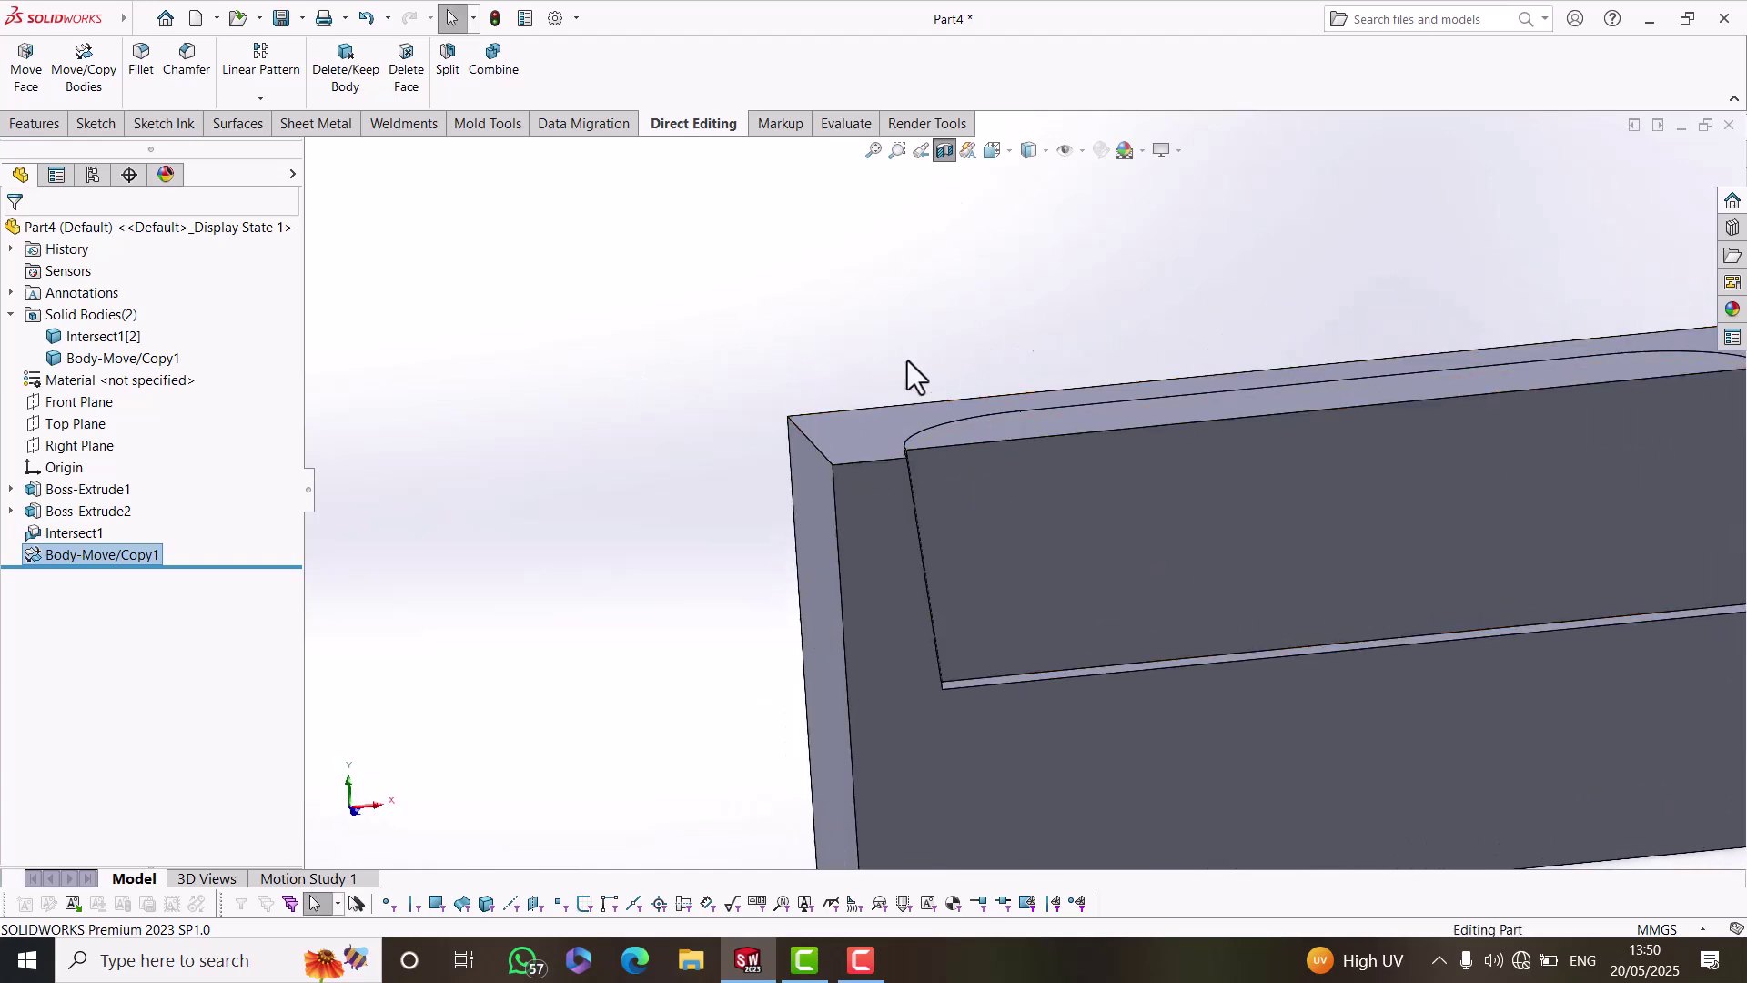
key("ctrl+8")
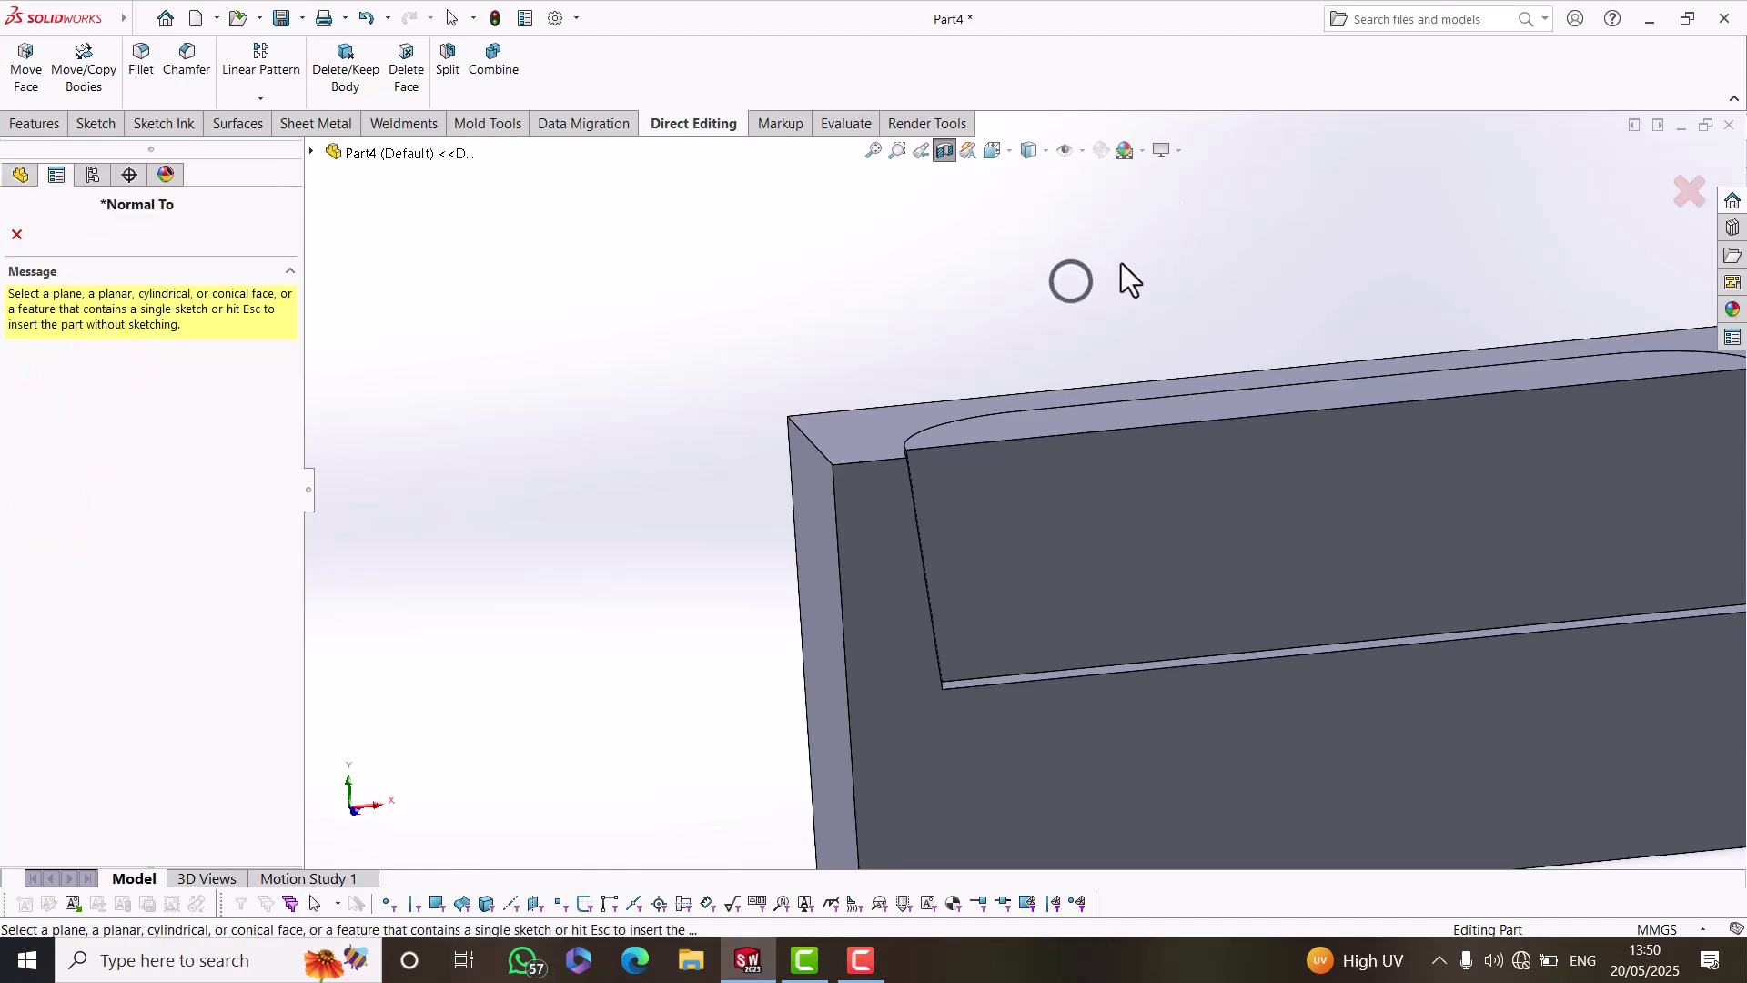
left_click(16, 229)
left_click(947, 262)
left_click(1002, 150)
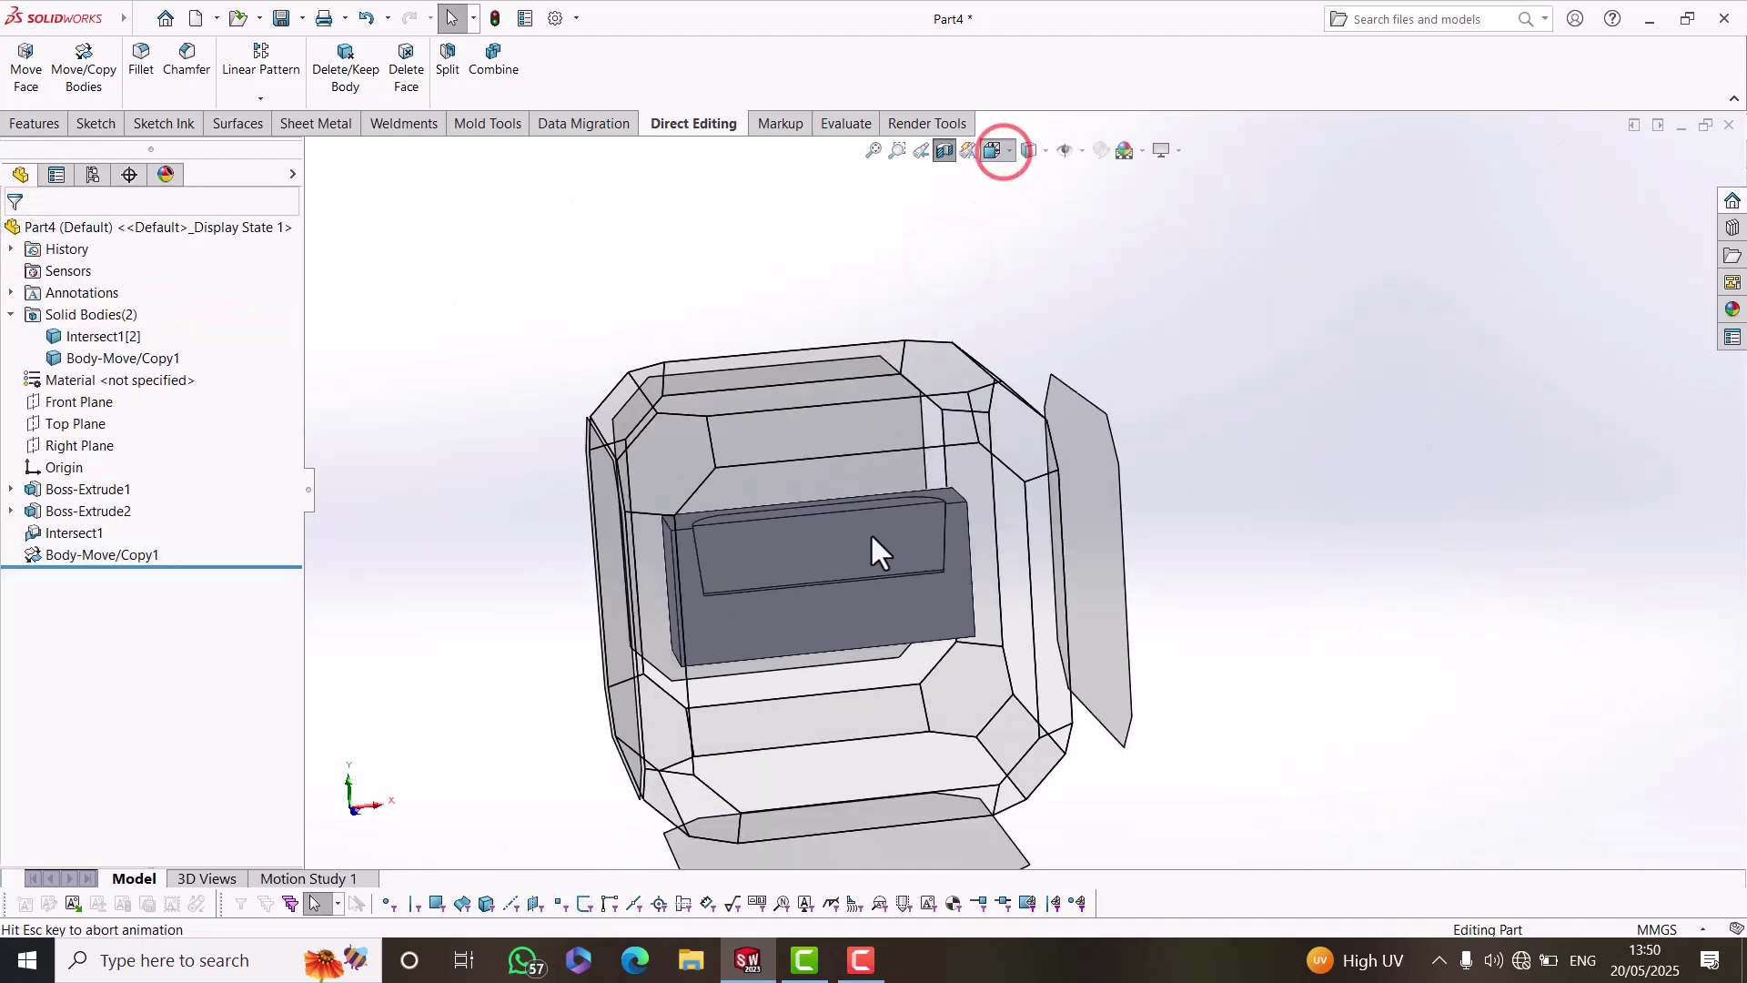
left_click(848, 562)
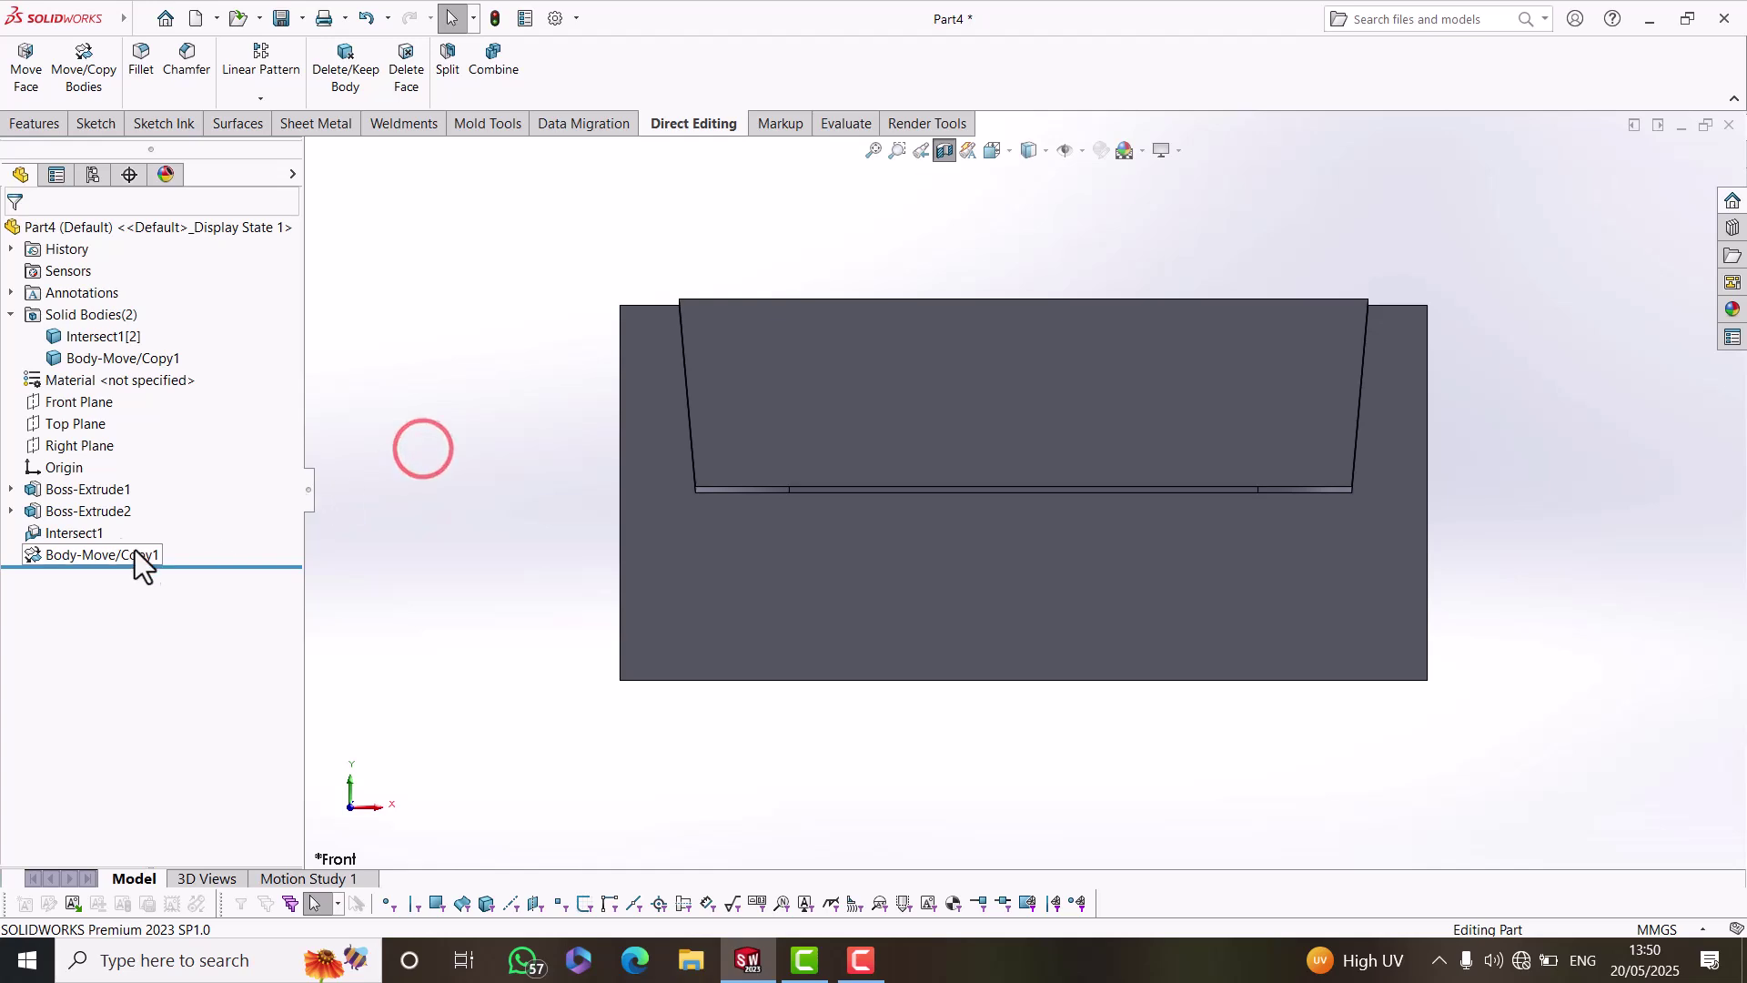
Remove the draft from the slot extrusion, Boss-Extrude1, and check the sectioned side walls and floor for clearance.
left_click(42, 490)
left_click(61, 437)
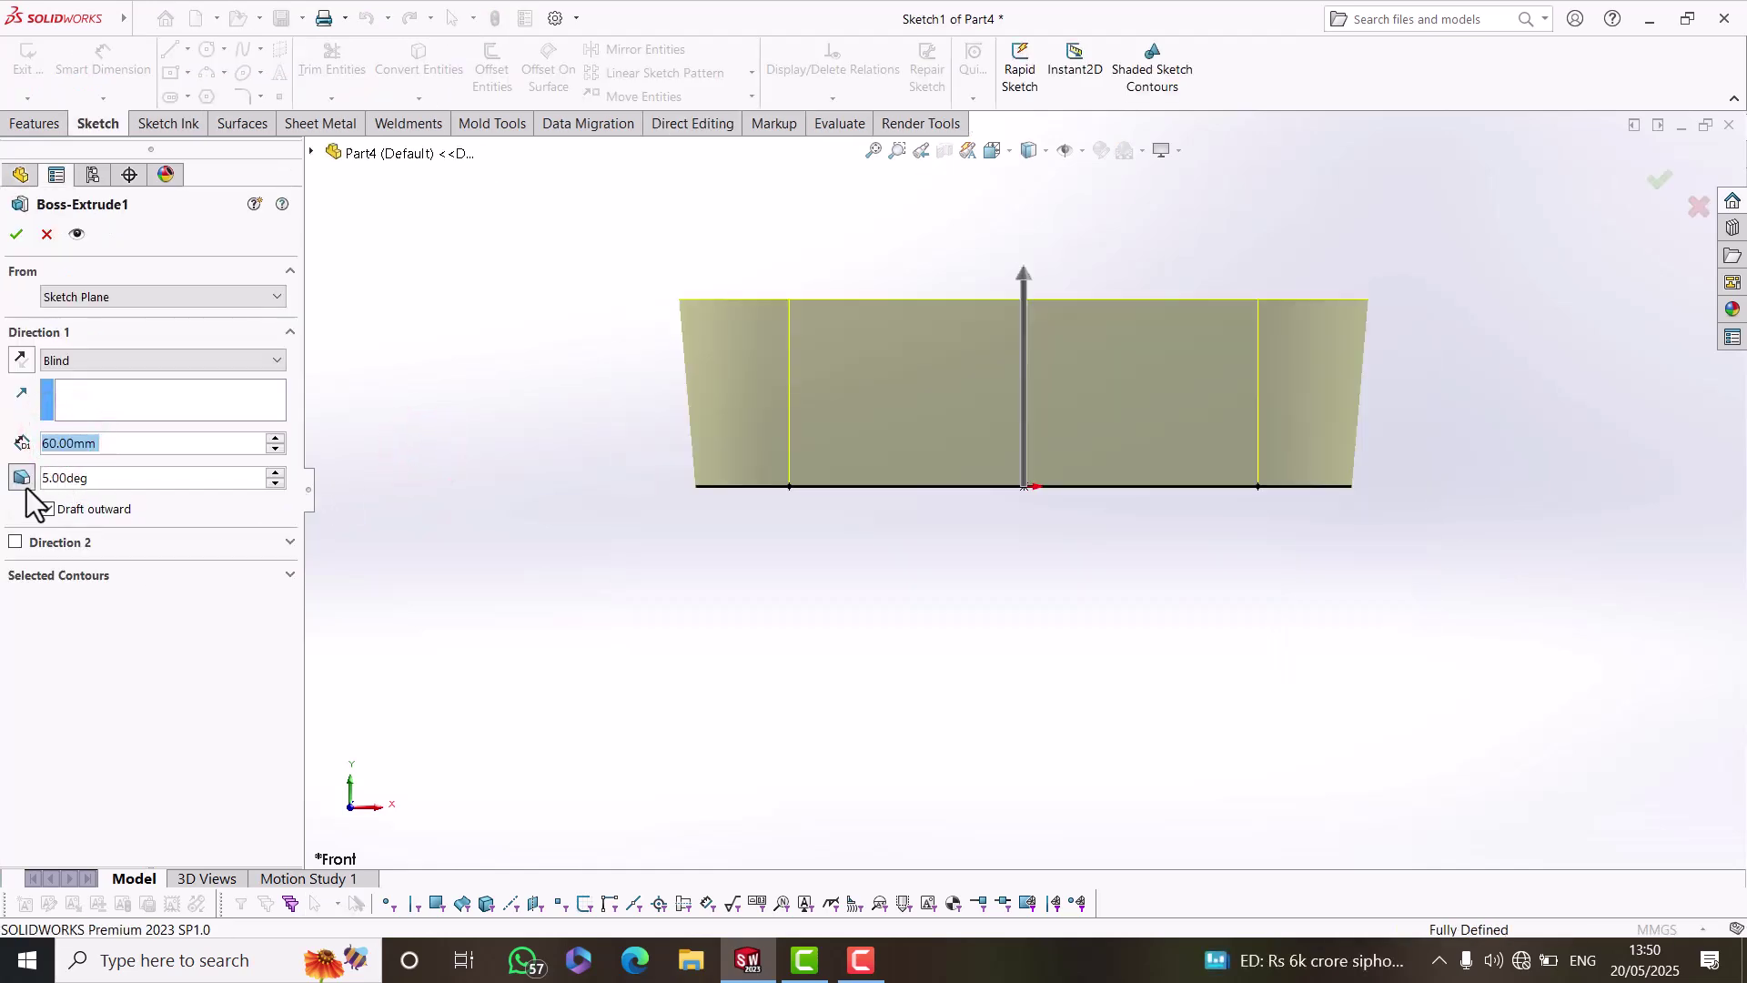
left_click(21, 476)
left_click(16, 234)
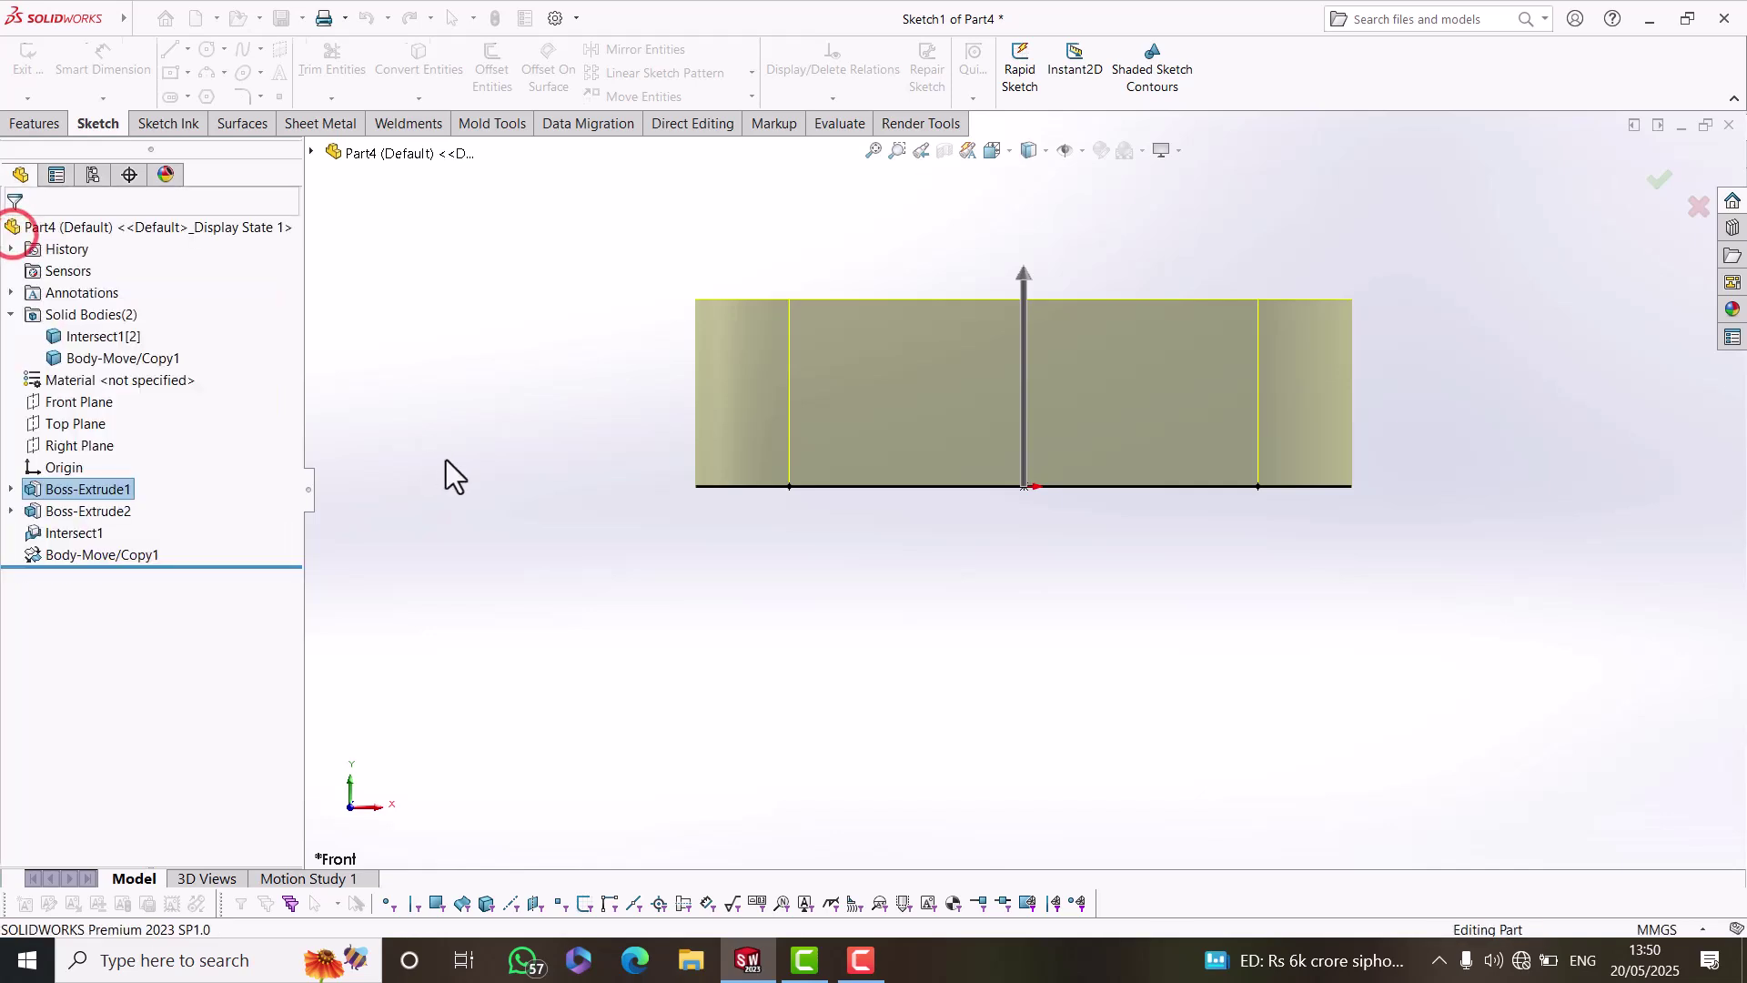
scroll(624, 475, "down", 5)
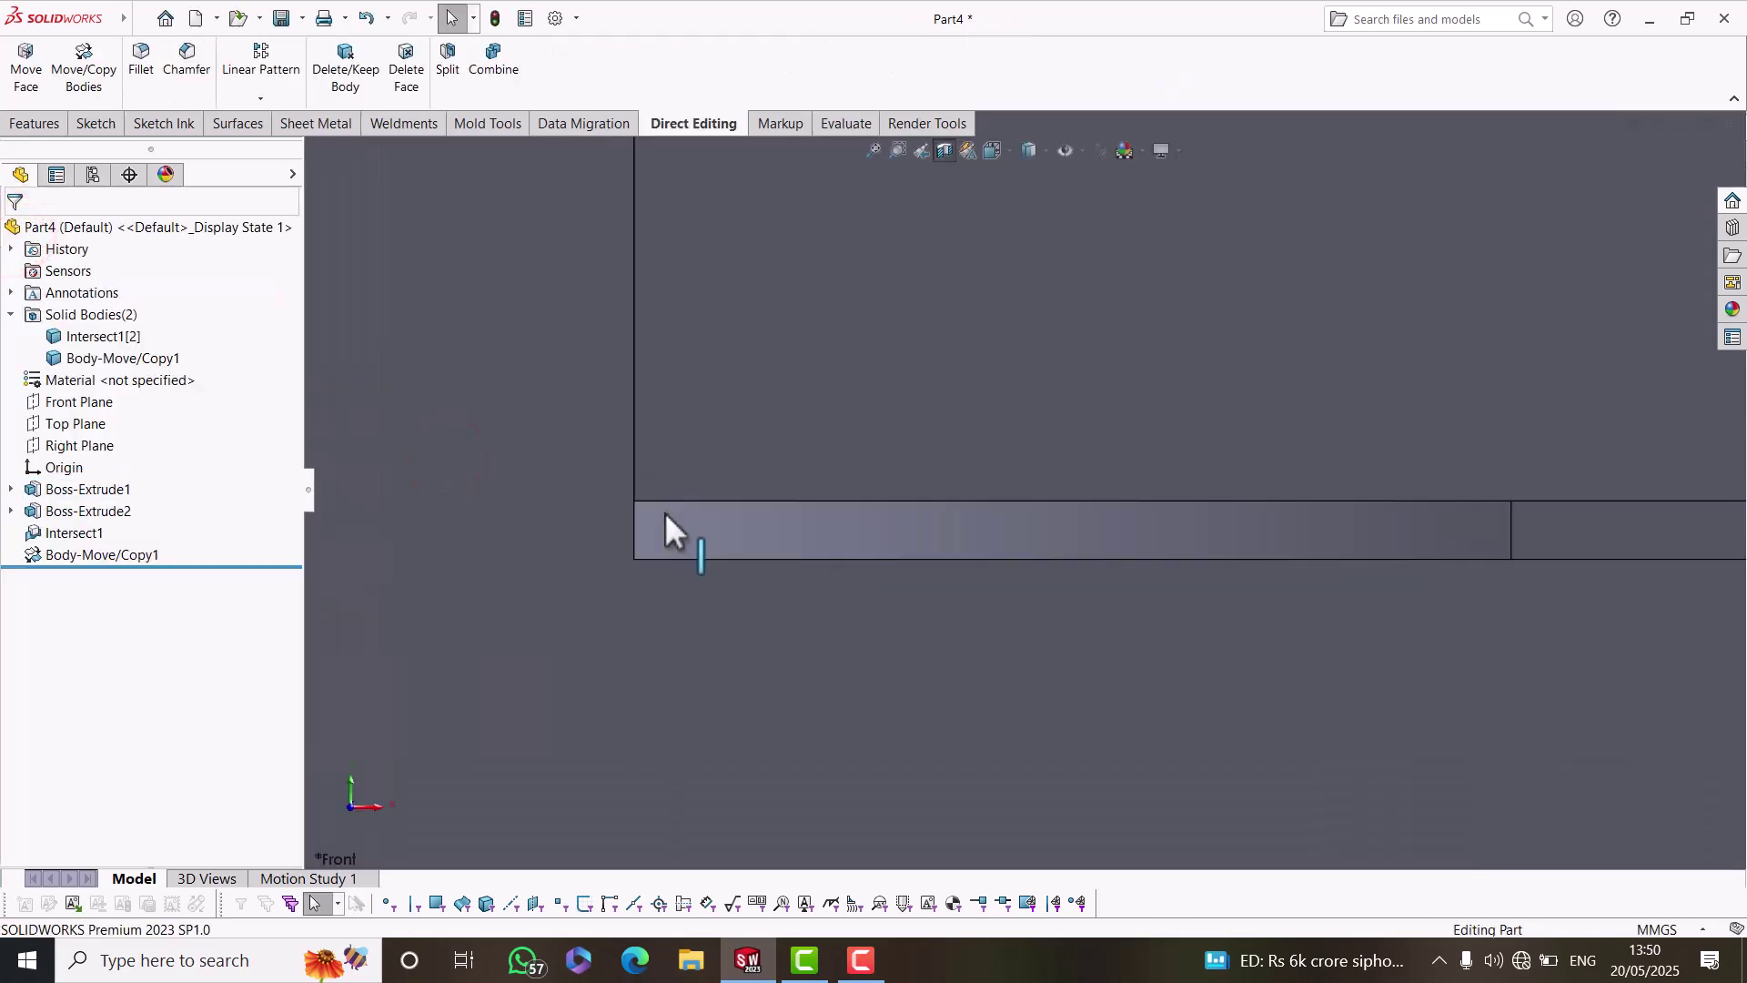
scroll(686, 540, "up", 4)
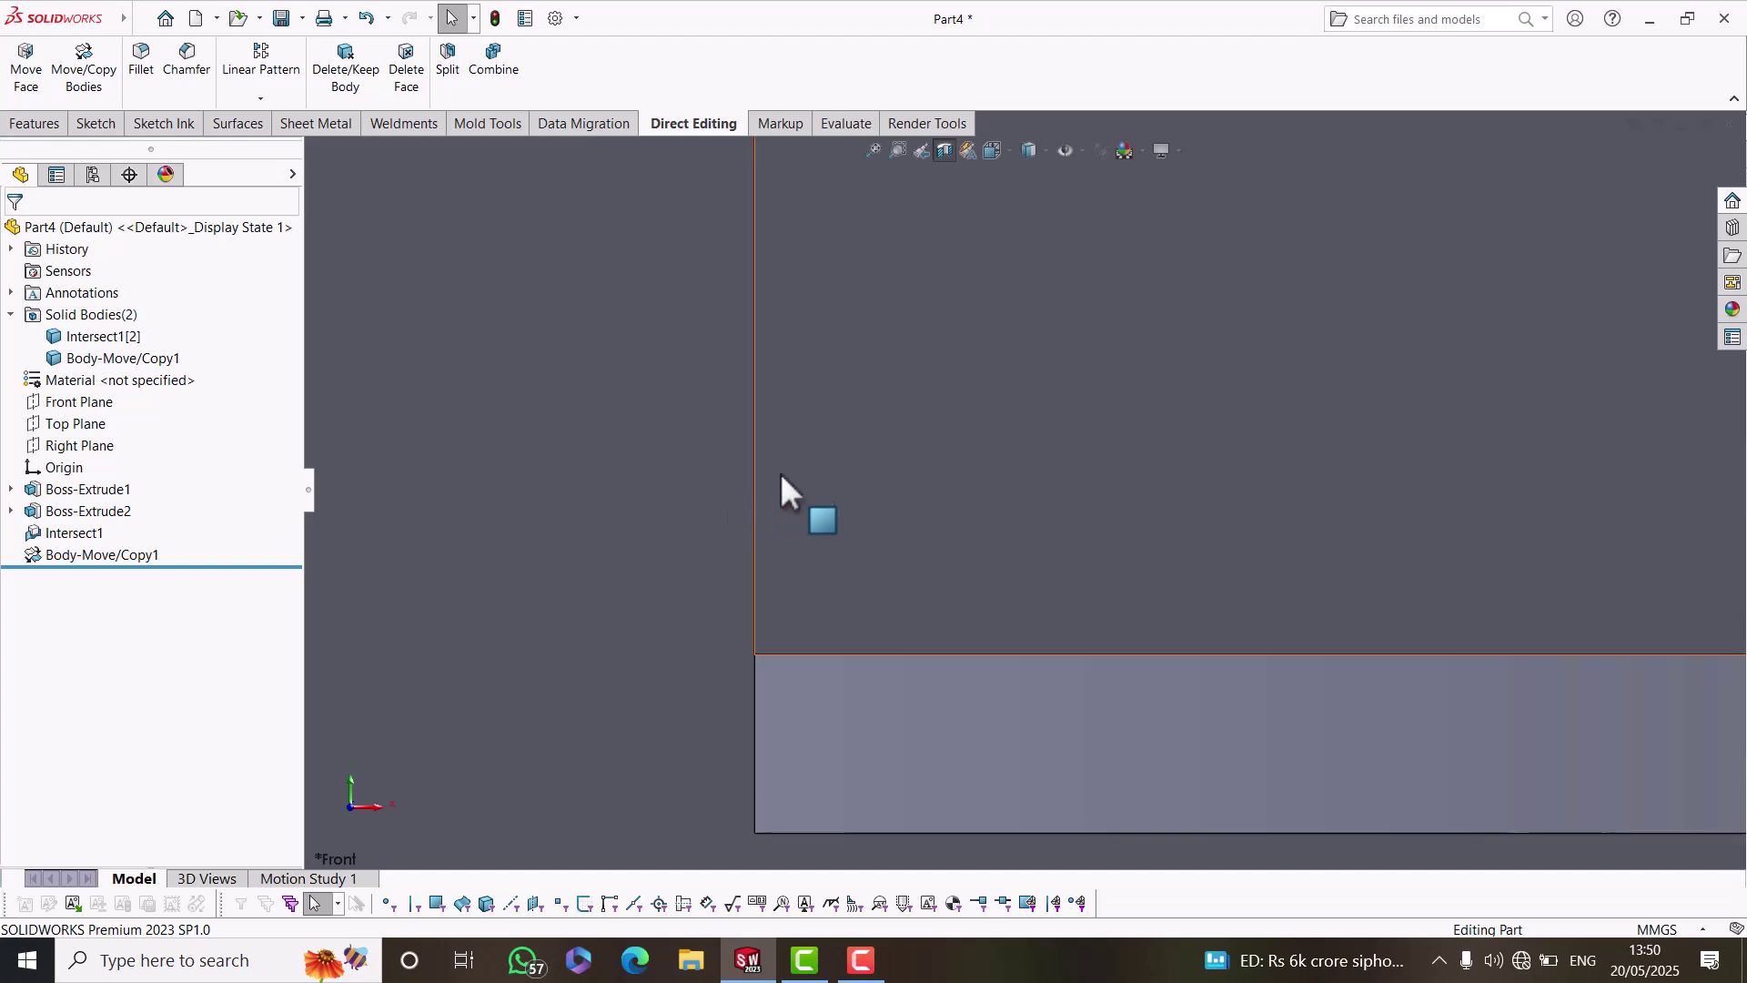
scroll(1046, 382, "up", 9)
scroll(1066, 357, "down", 7)
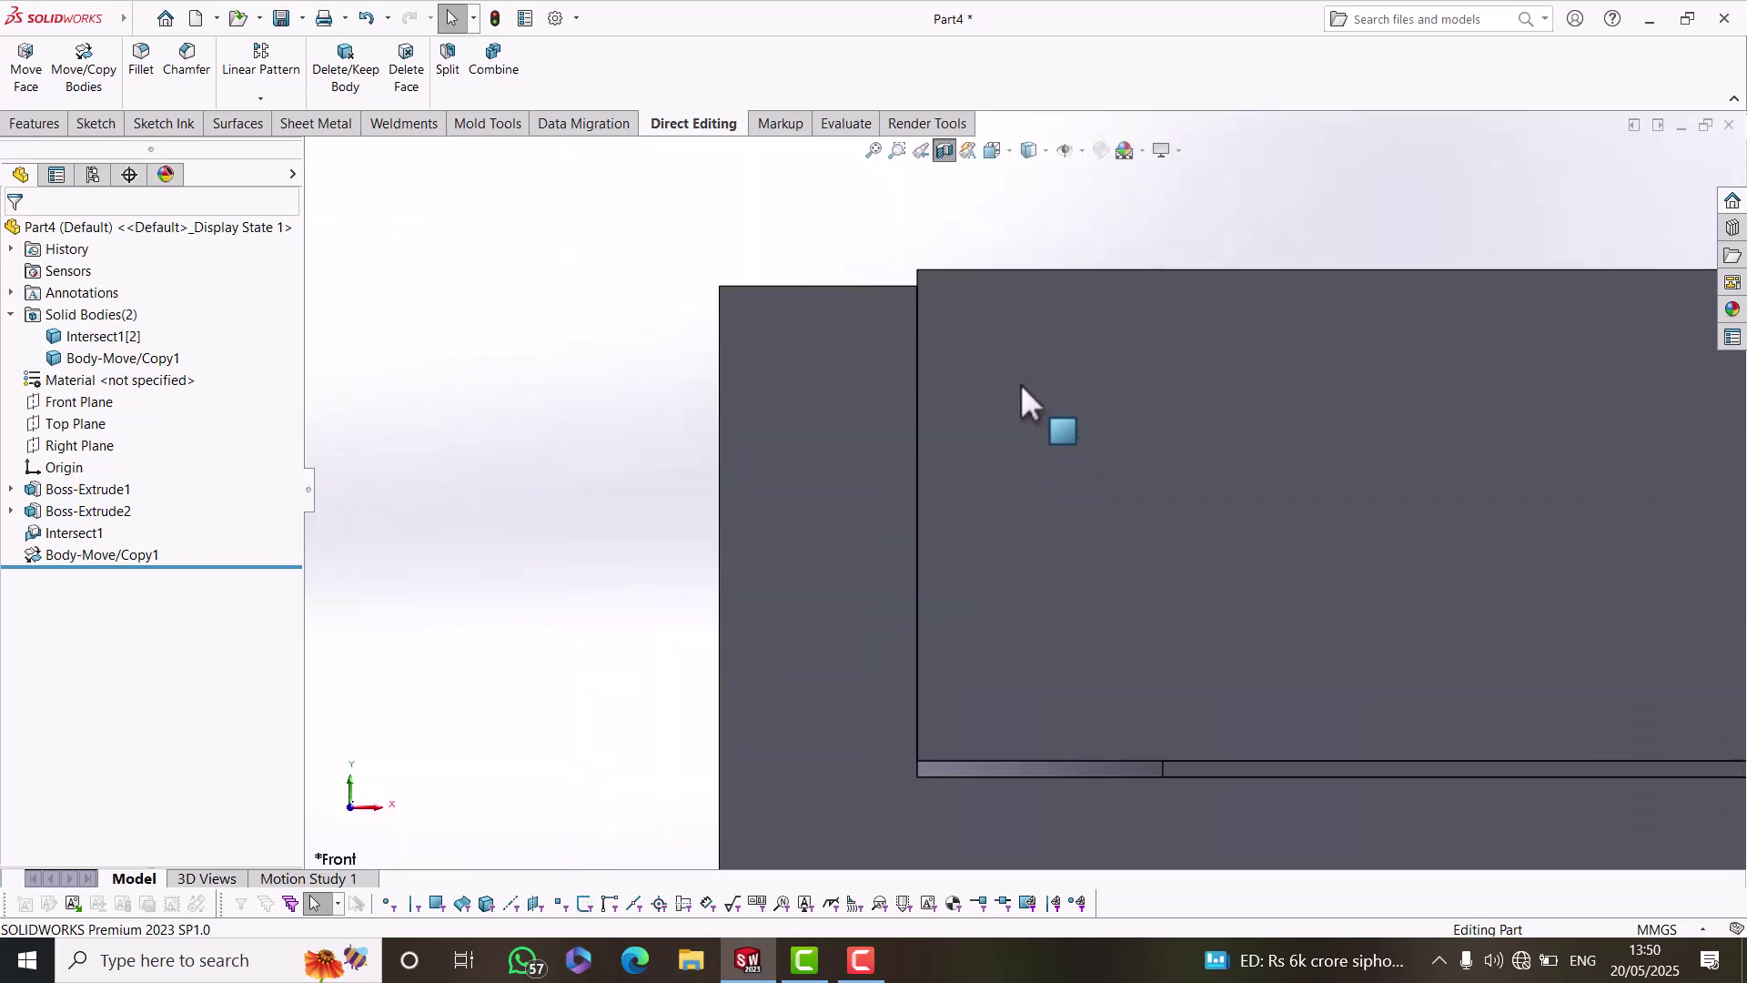
scroll(1001, 507, "up", 3)
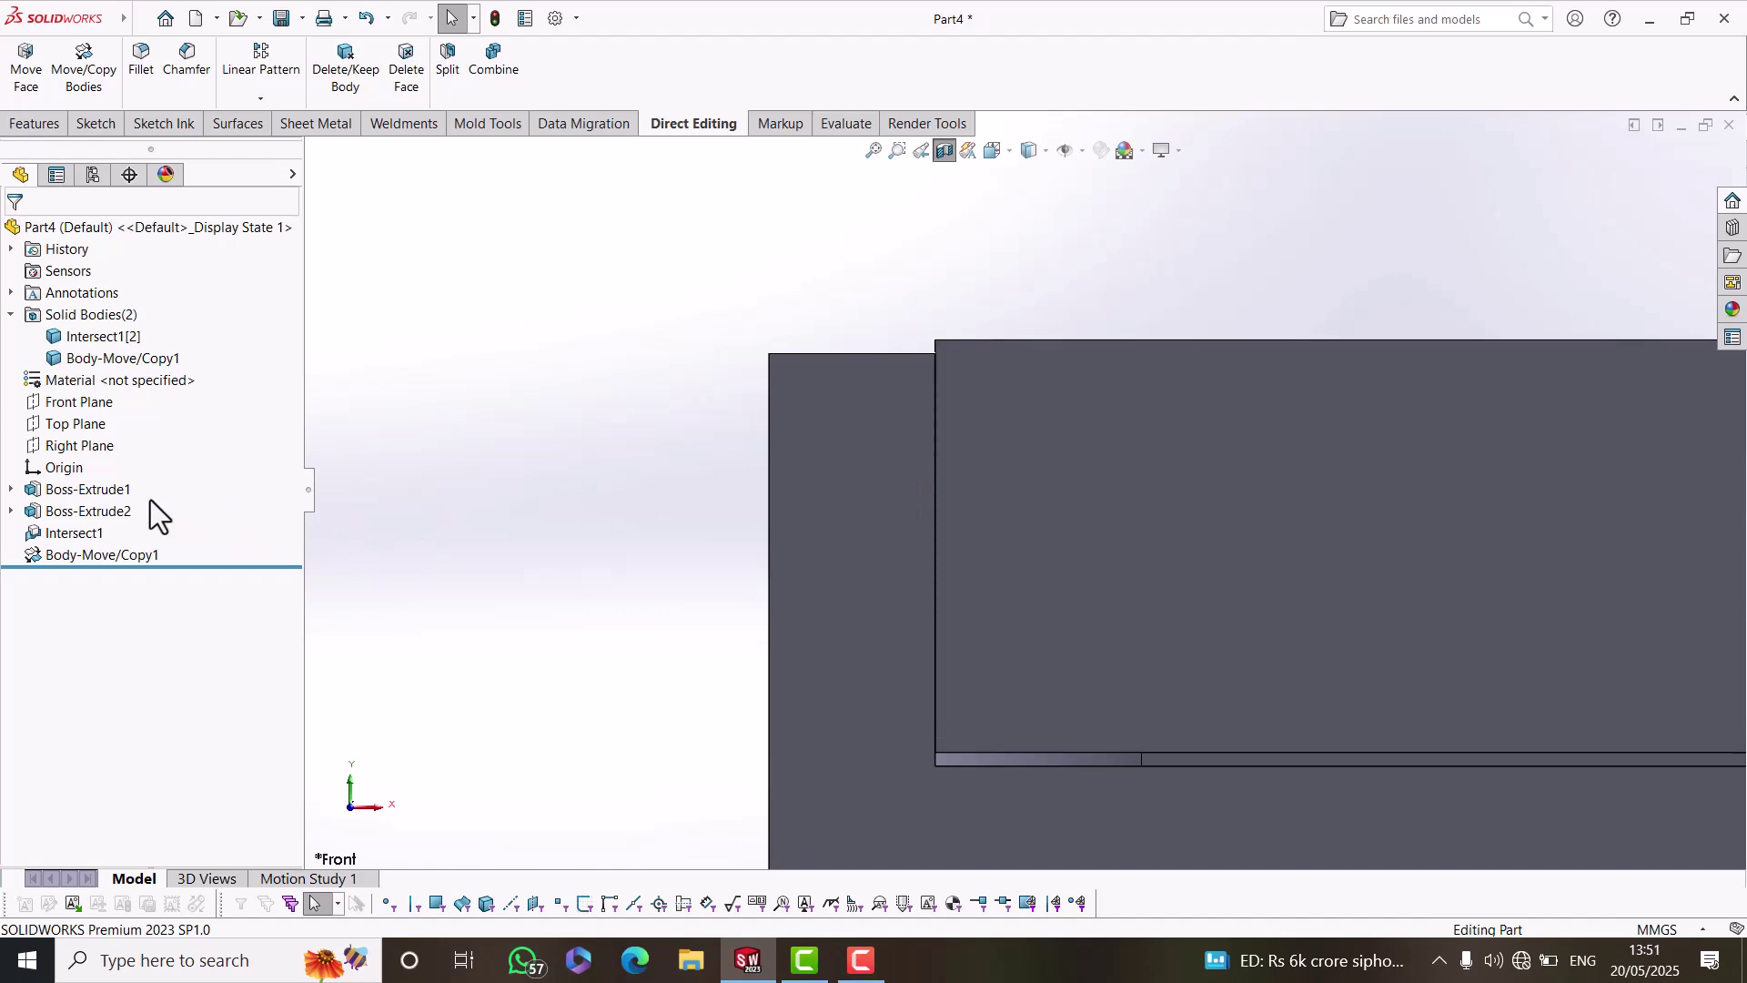
Edit the slot extrusion, Boss-Extrude1, to turn on outward draft with an angle of 0.25 degrees.
left_click(566, 487)
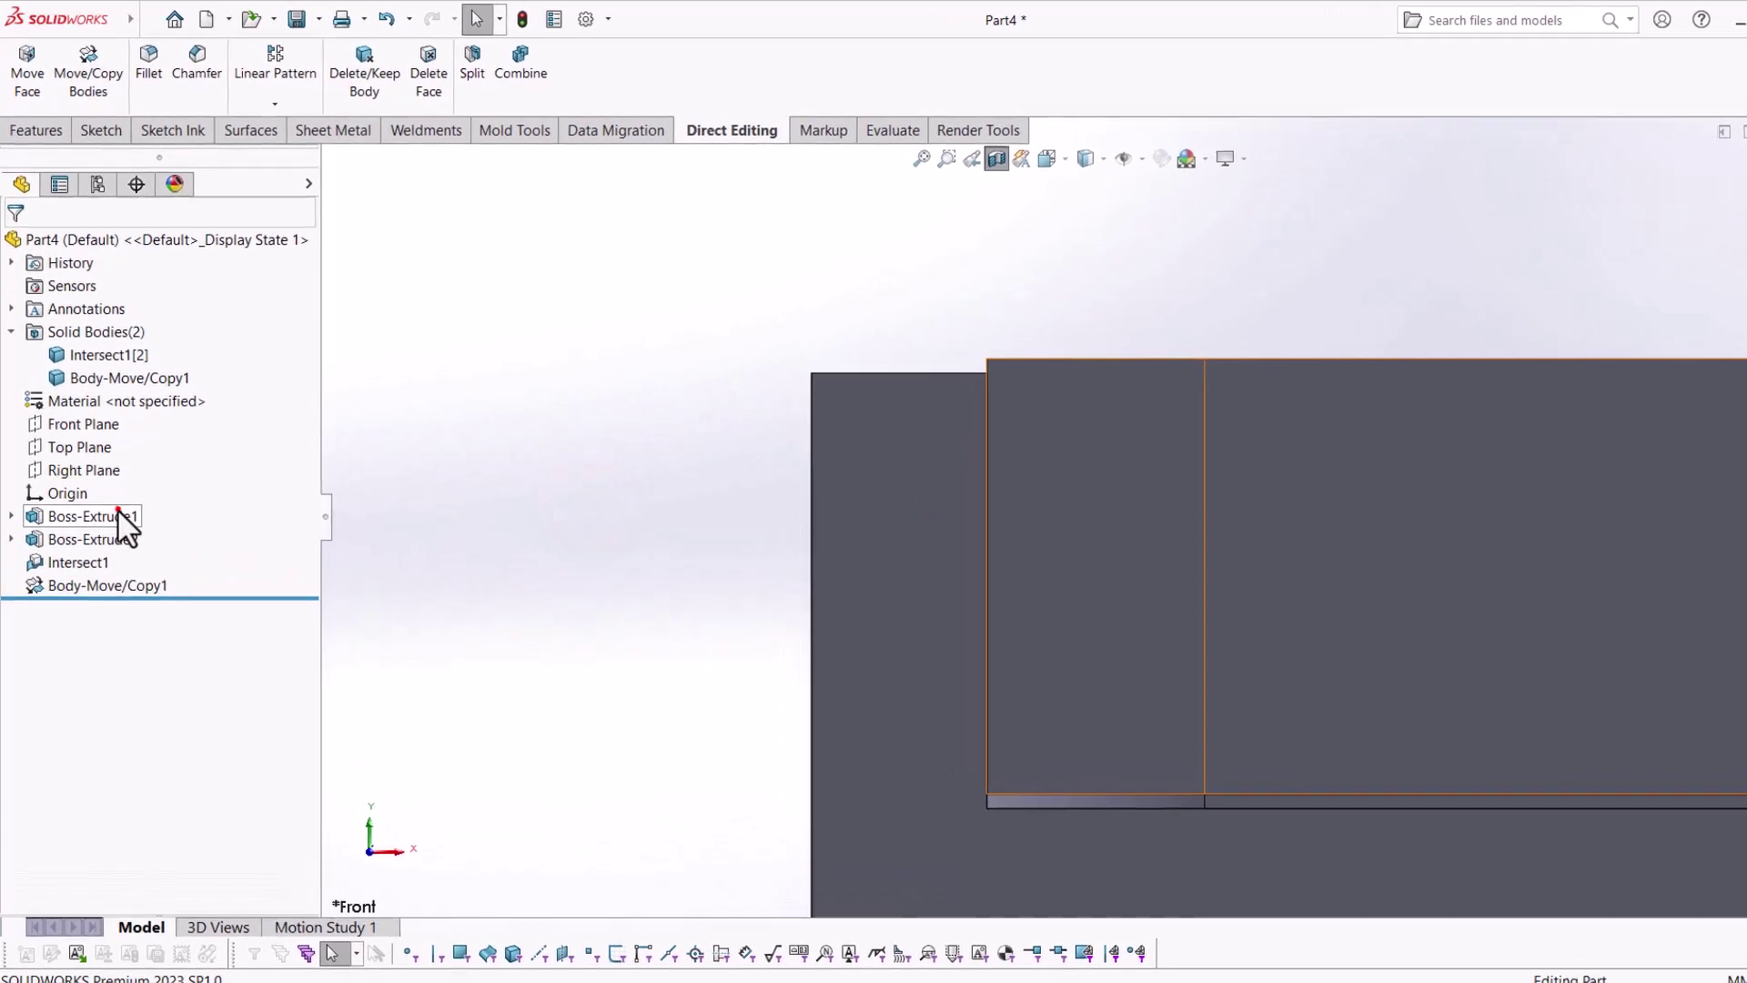
left_click(118, 512)
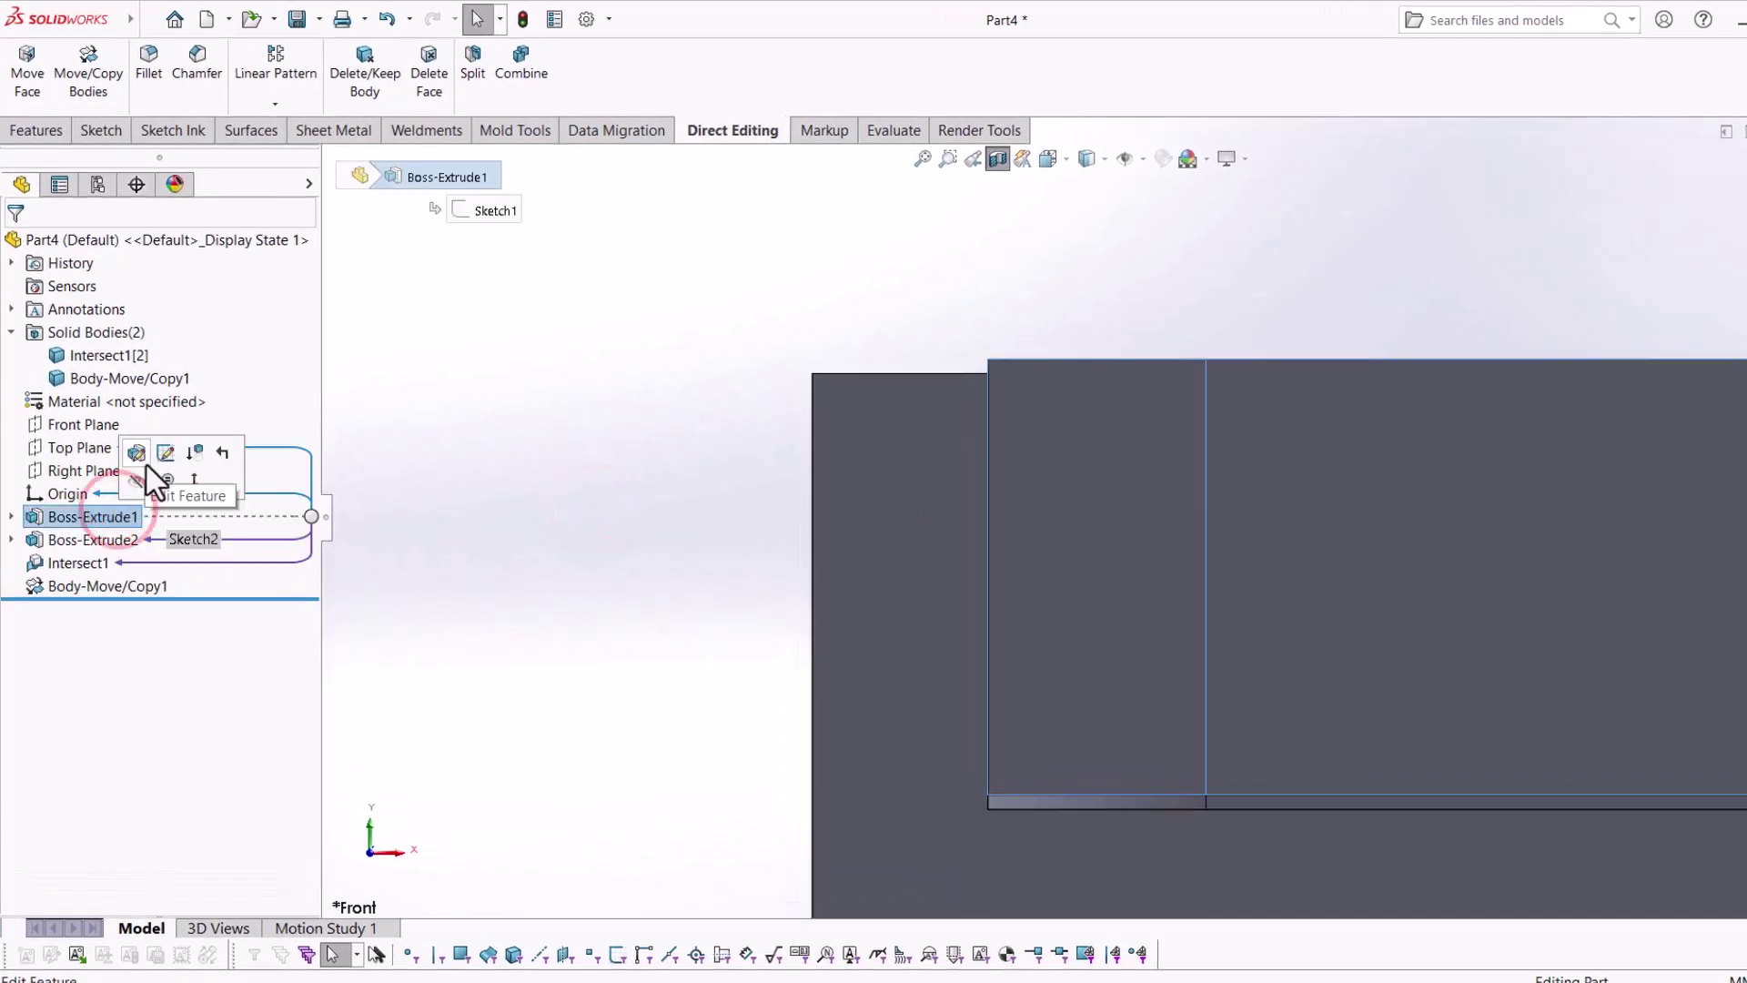
left_click(138, 453)
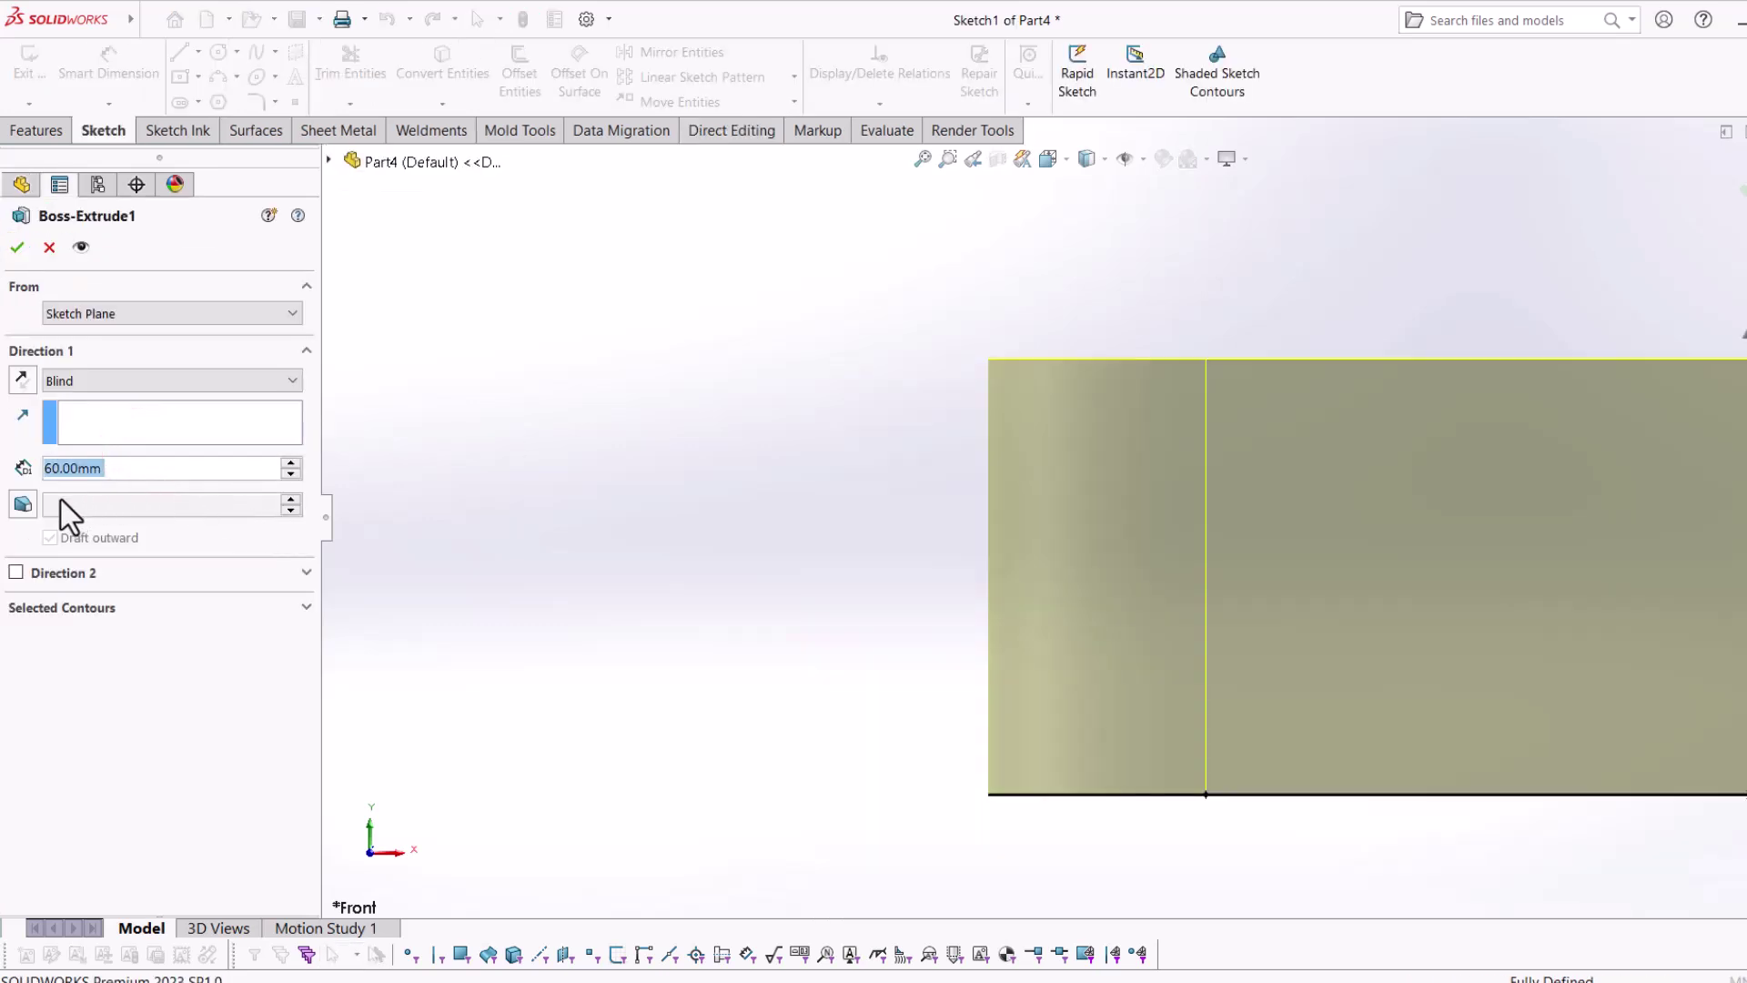
left_click(23, 503)
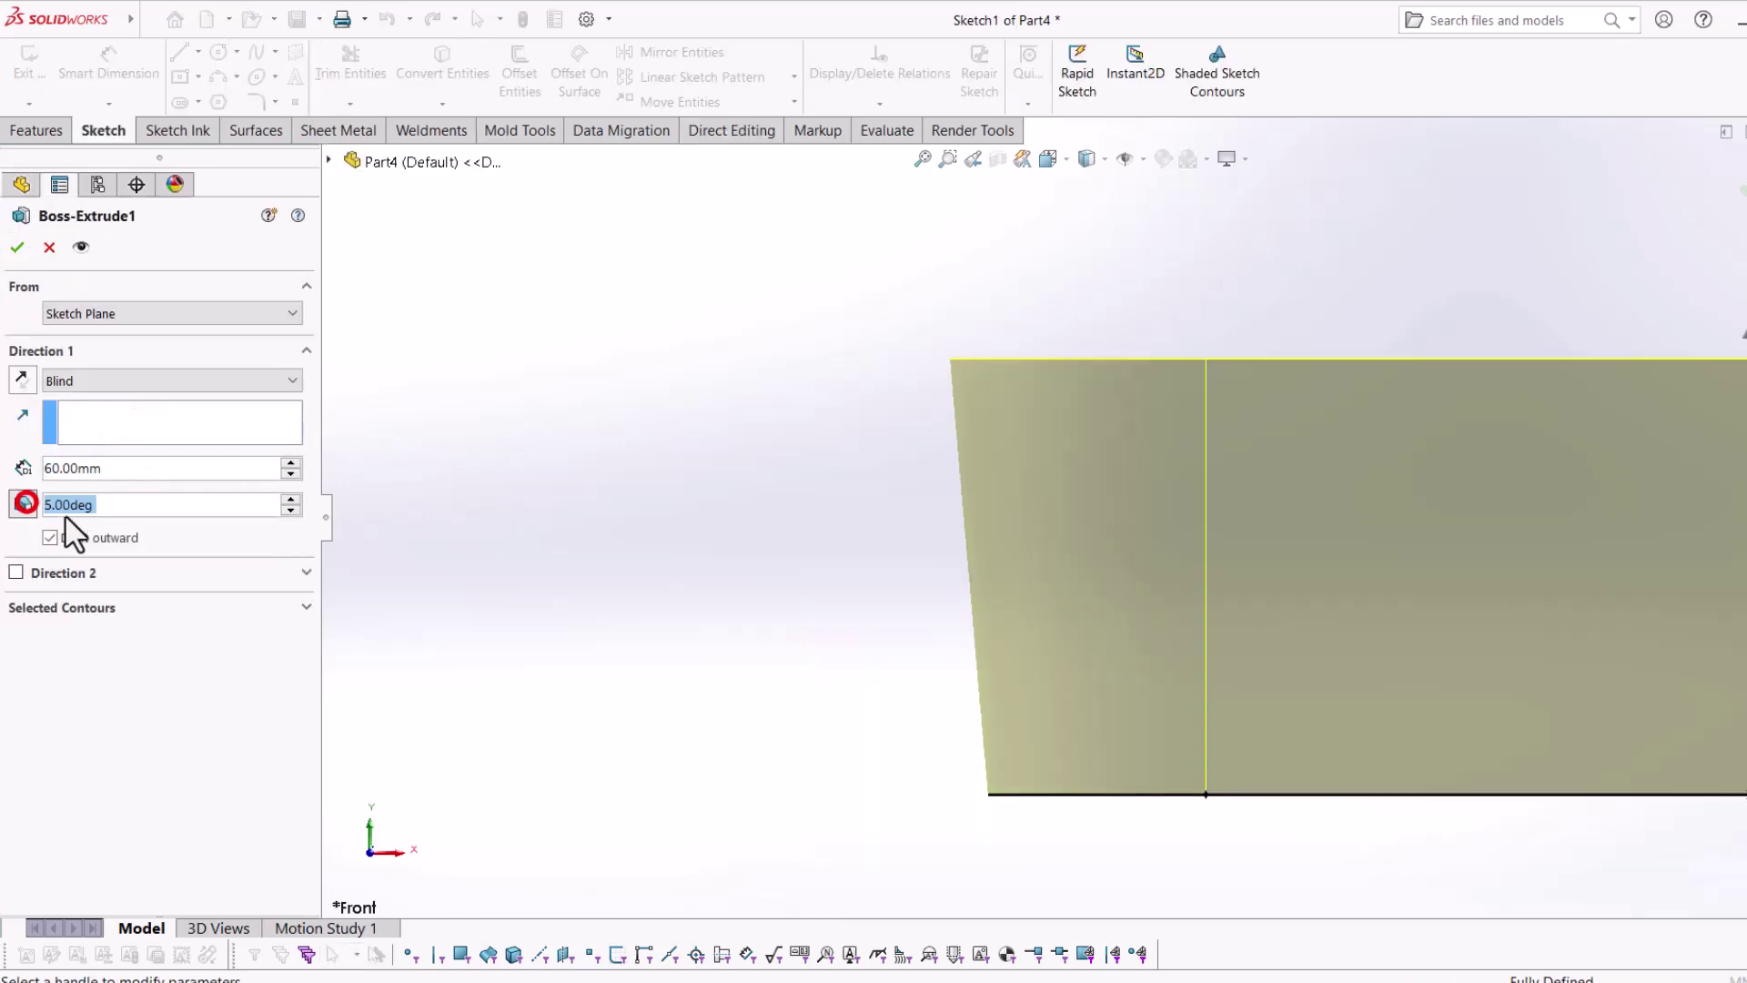
type(".25")
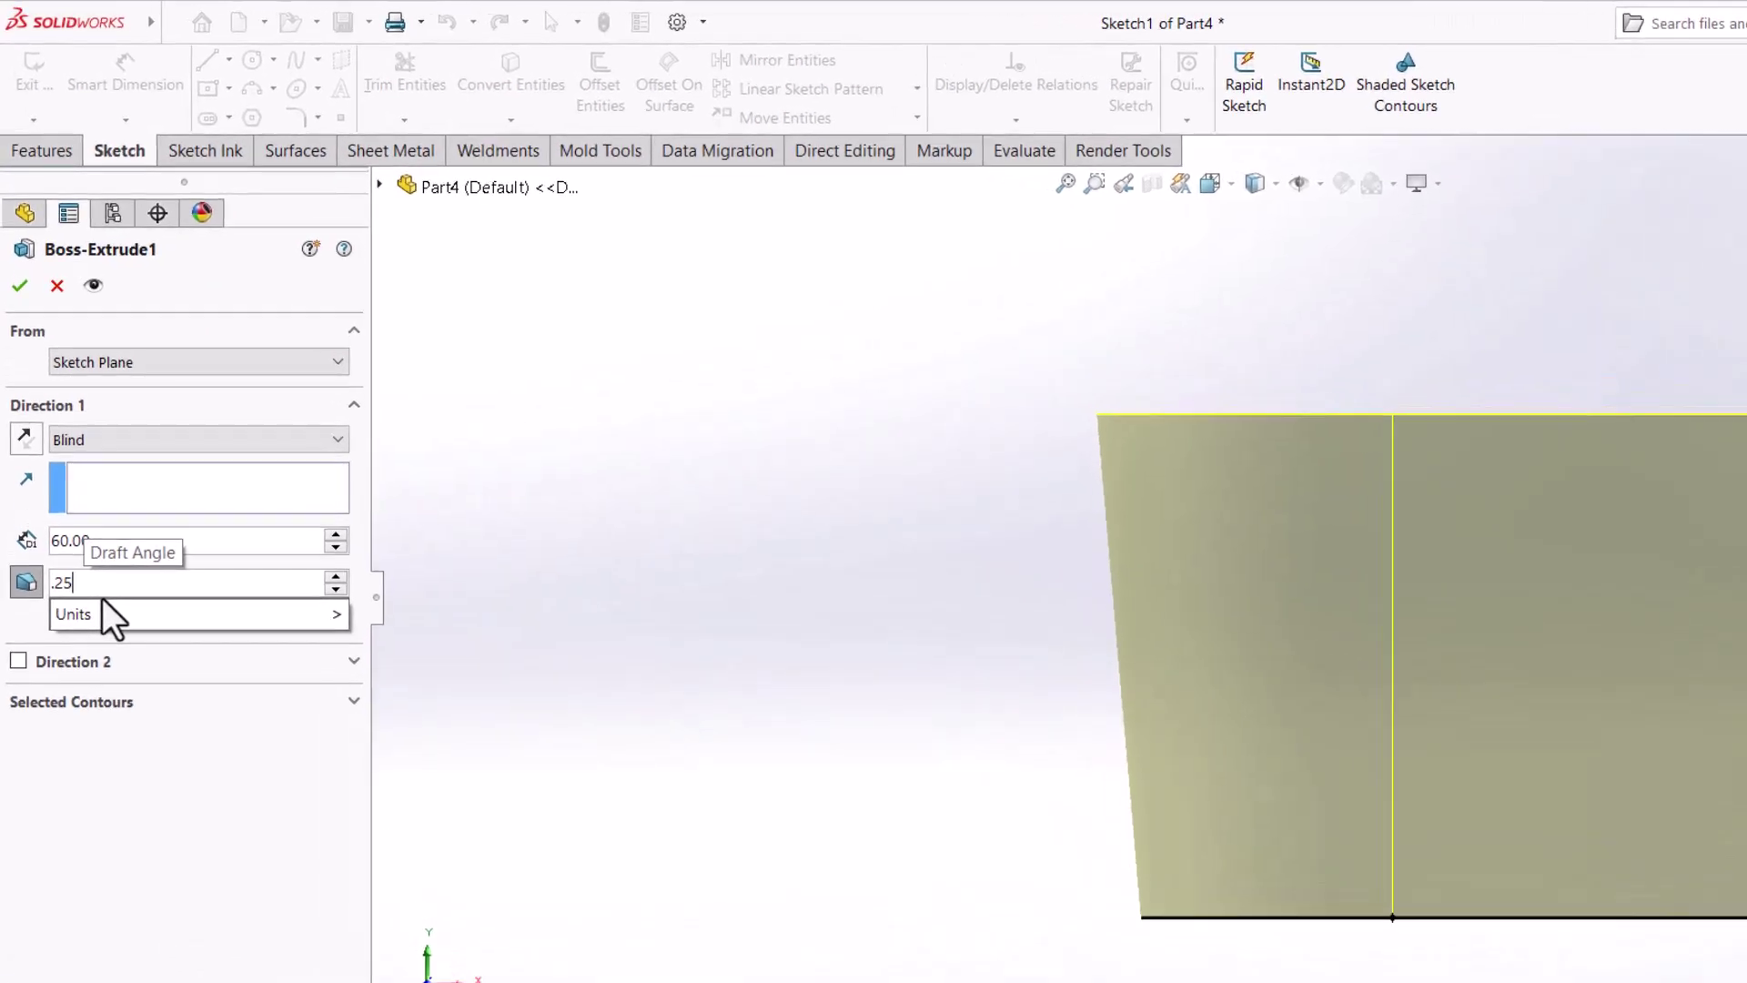
key("Return")
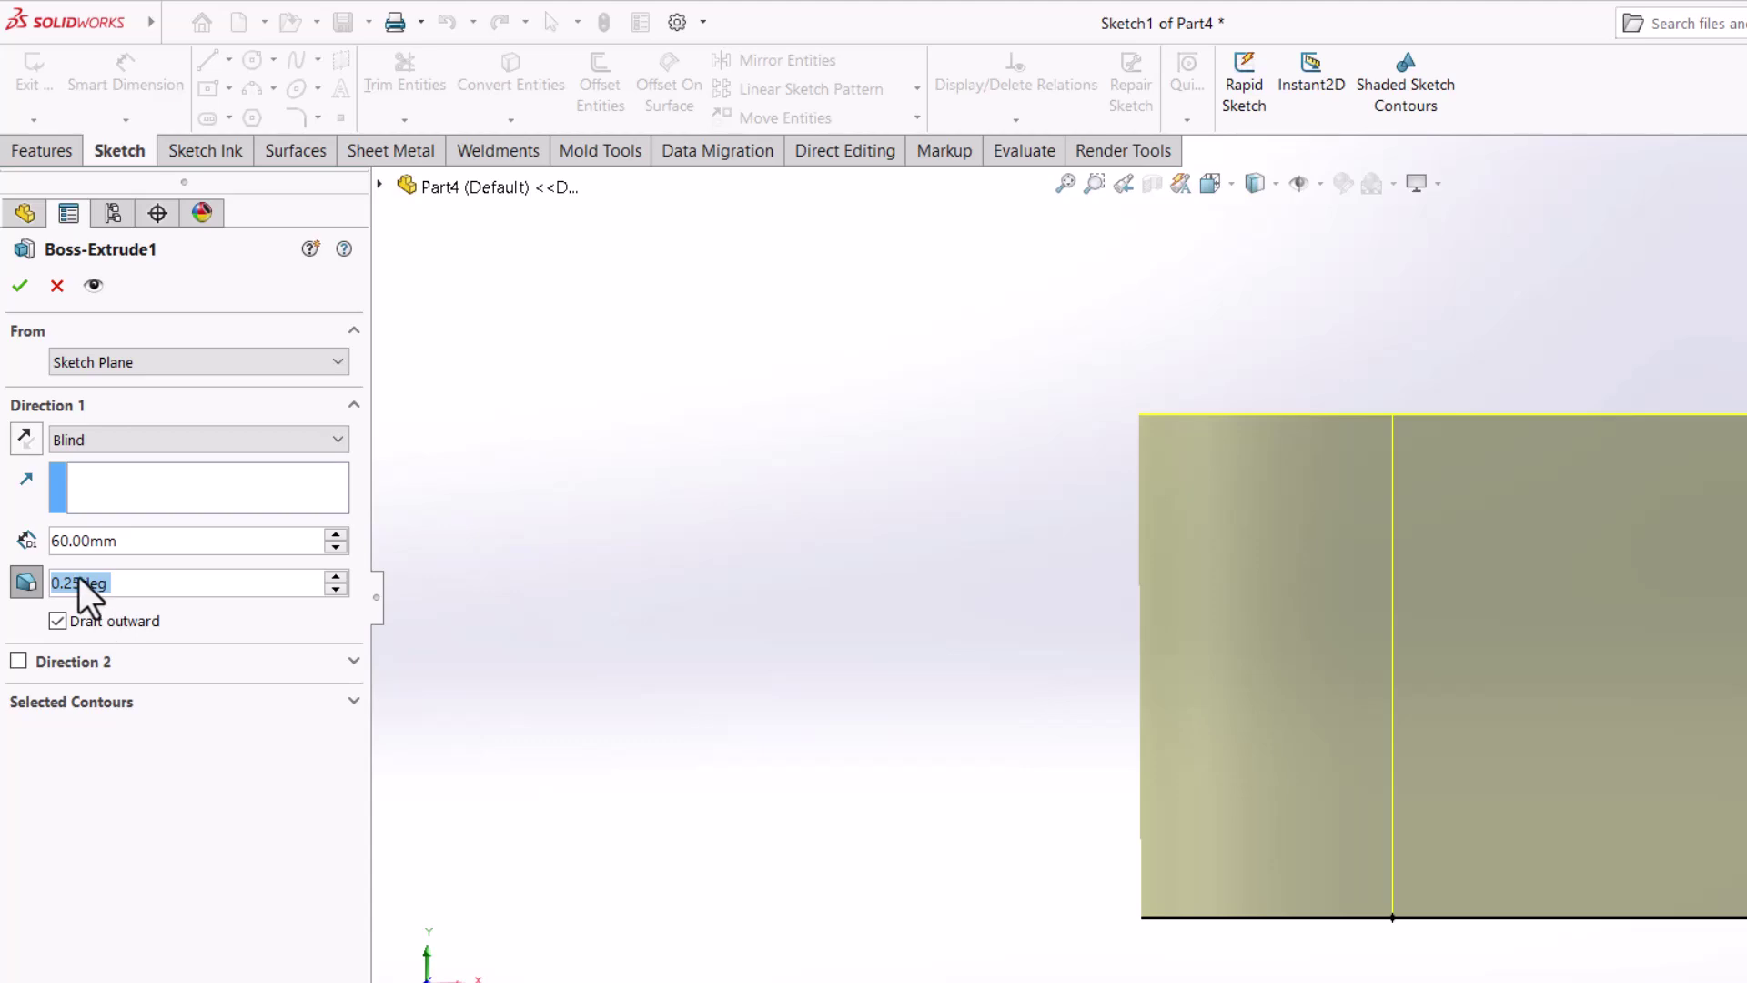
Set the slot extrusion's draft angle to 0.5 degrees and check the sectioned fit between the slot body and the block.
left_click(78, 578)
left_click_drag(62, 584, 170, 583)
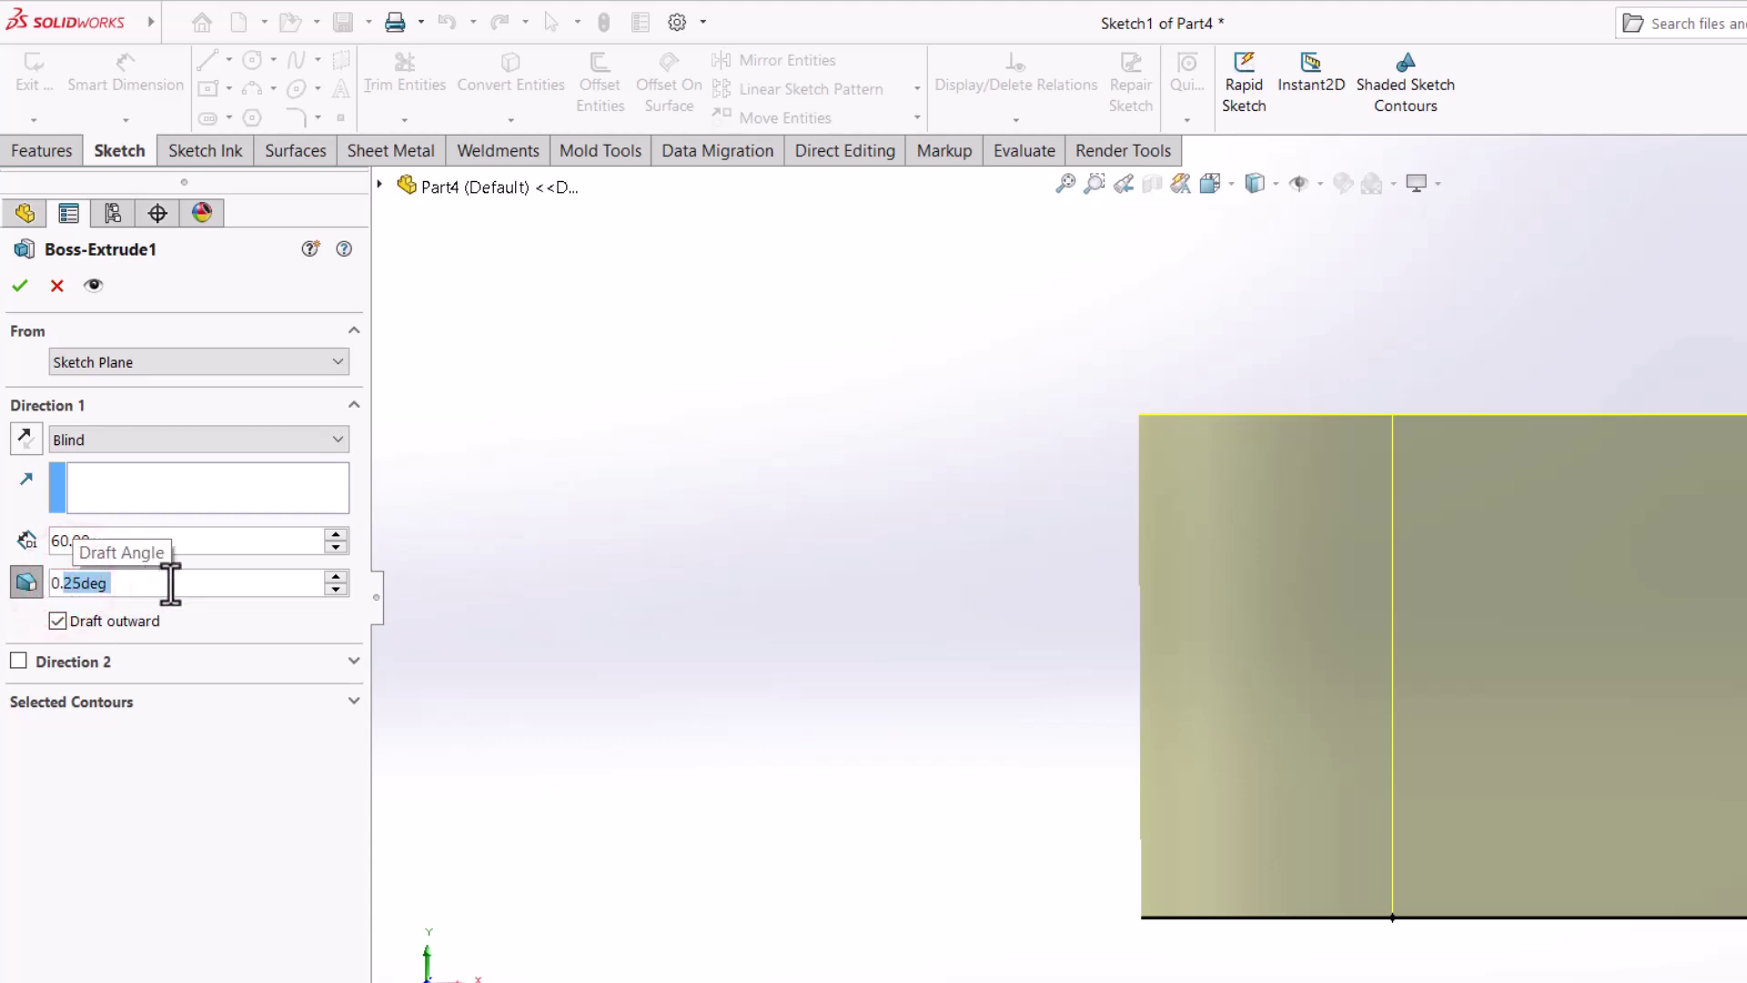
type(".5")
key("Return")
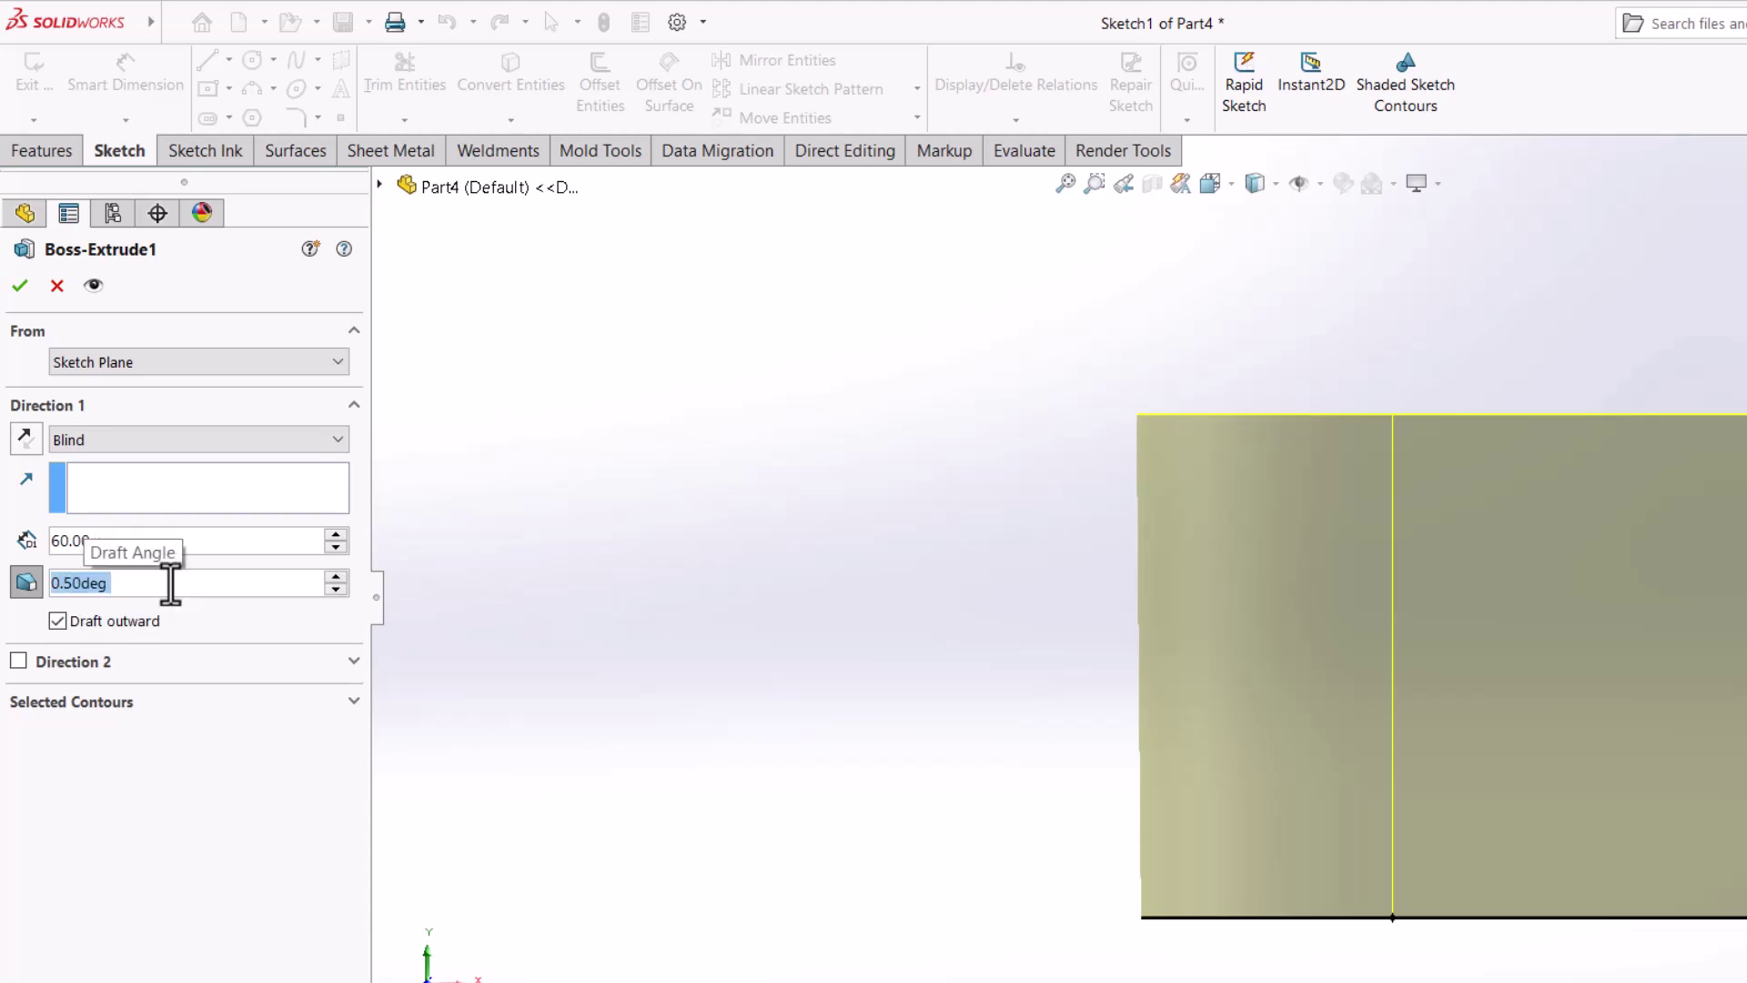
double_click(148, 582)
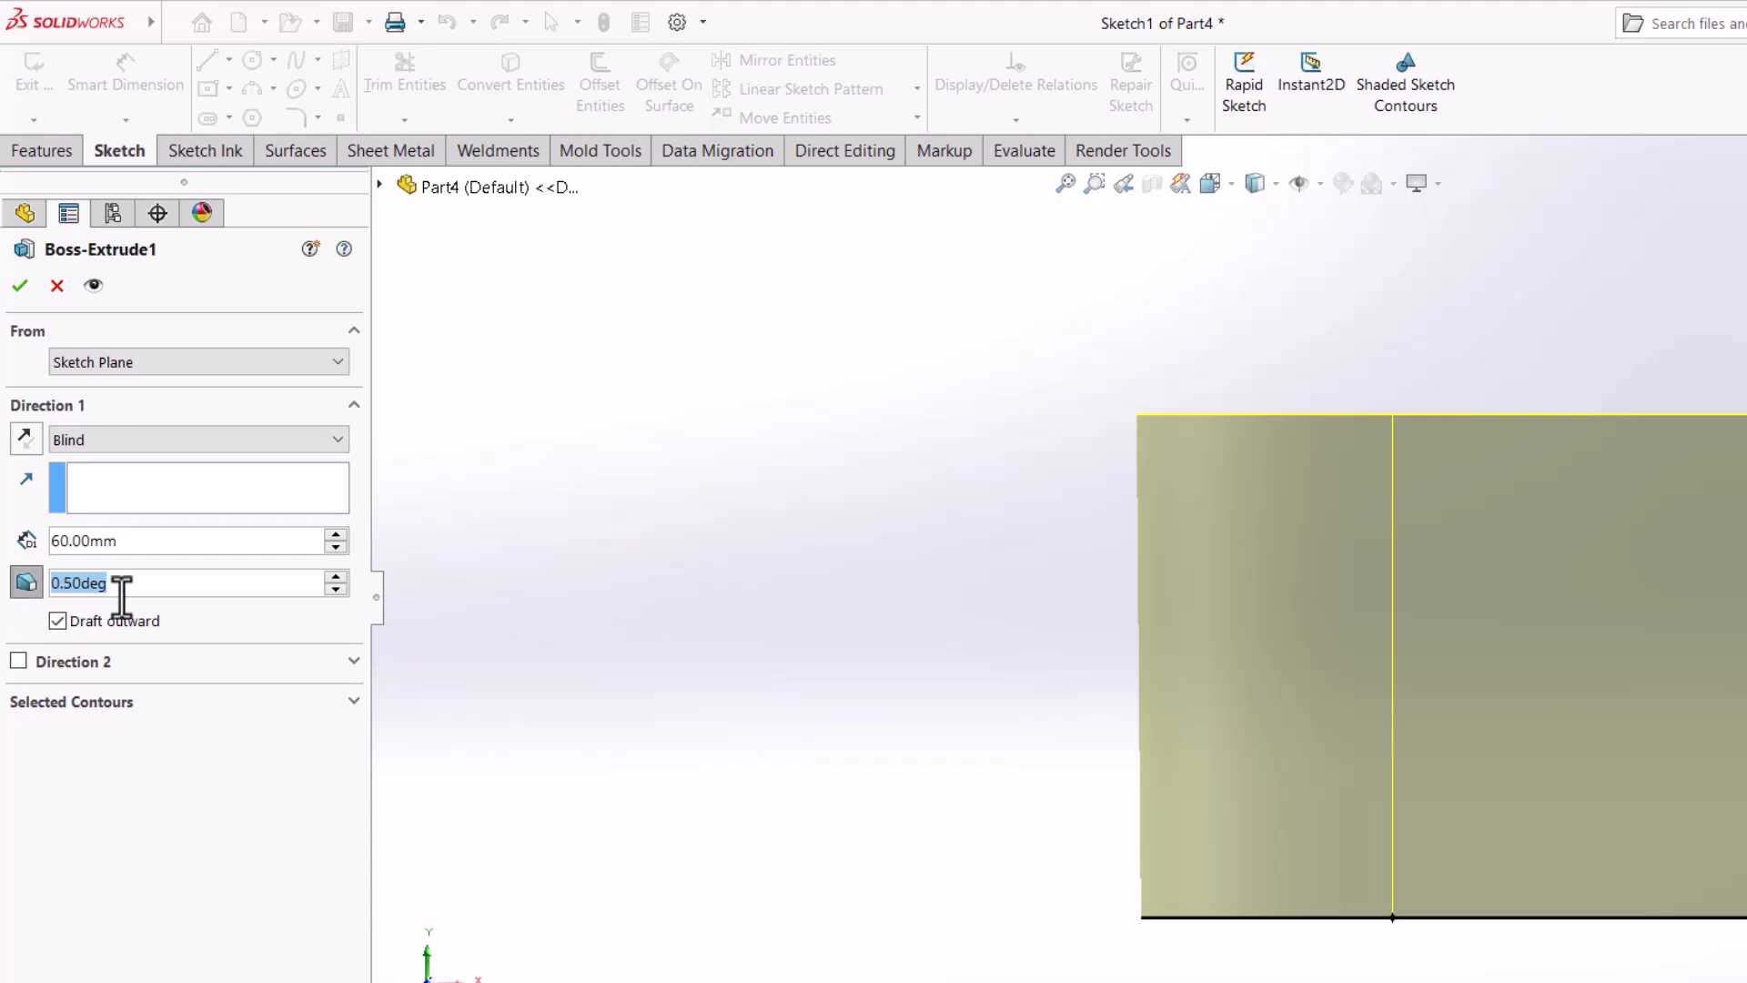
left_click_drag(144, 585, 8, 576)
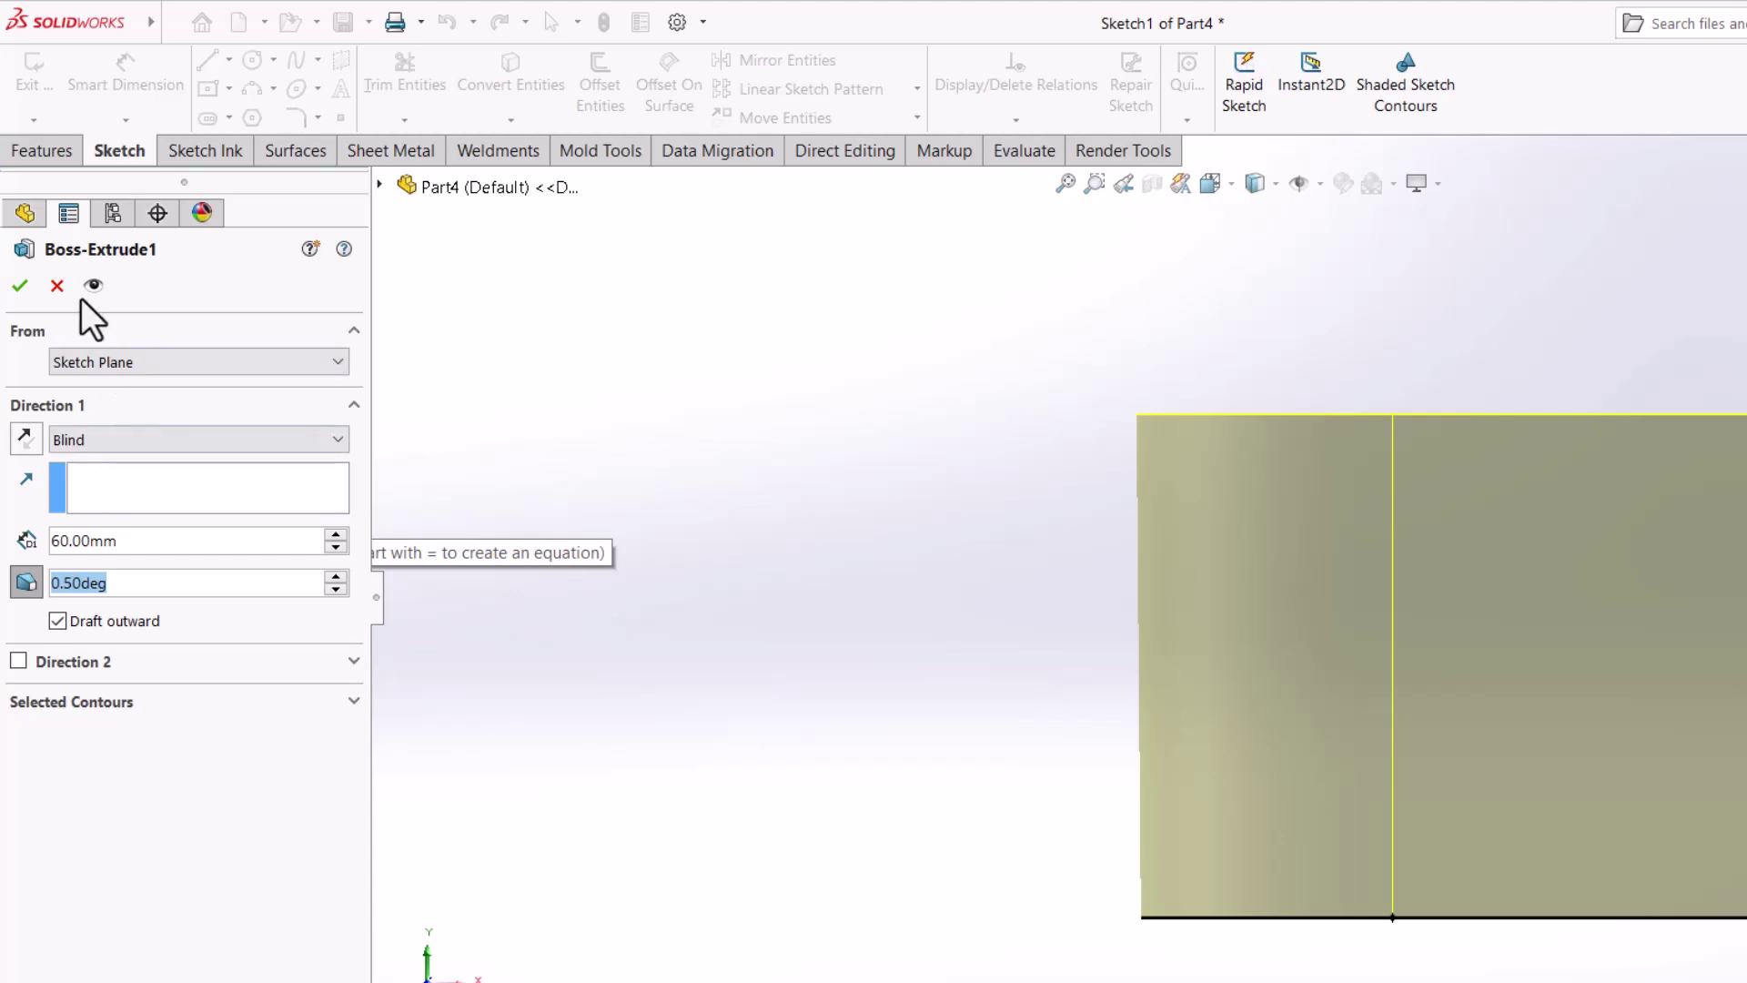
left_click(20, 286)
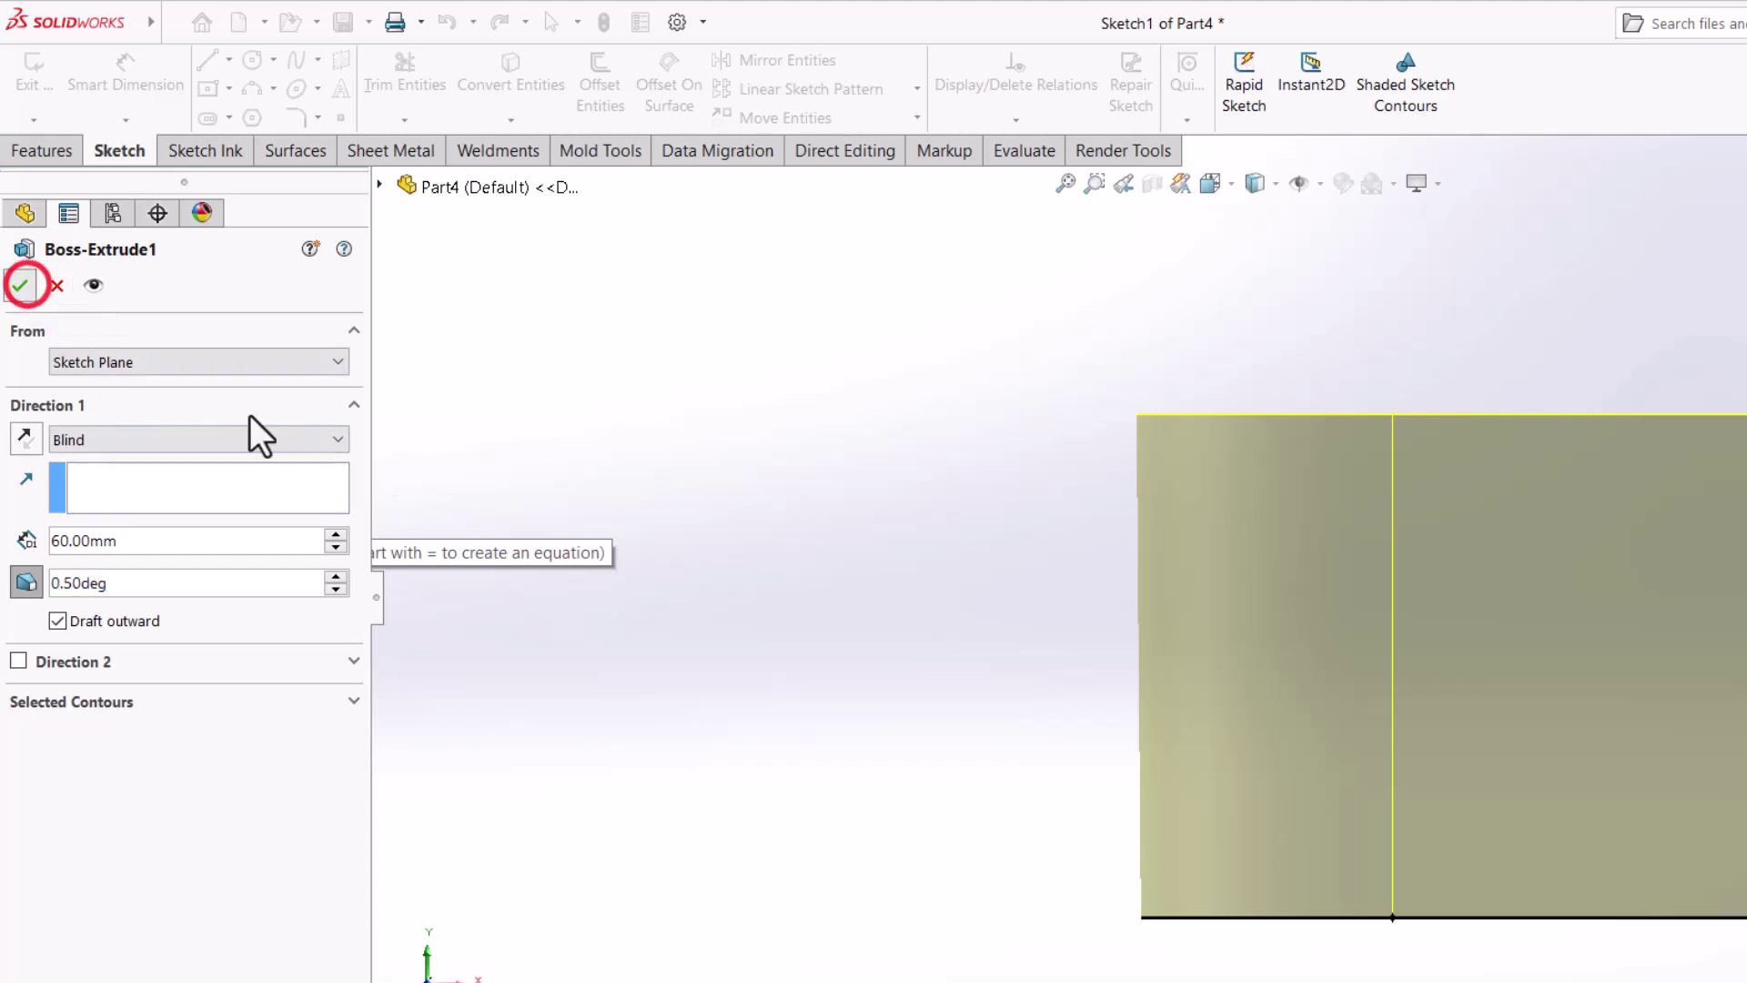
left_click(799, 633)
scroll(798, 633, "up", 3)
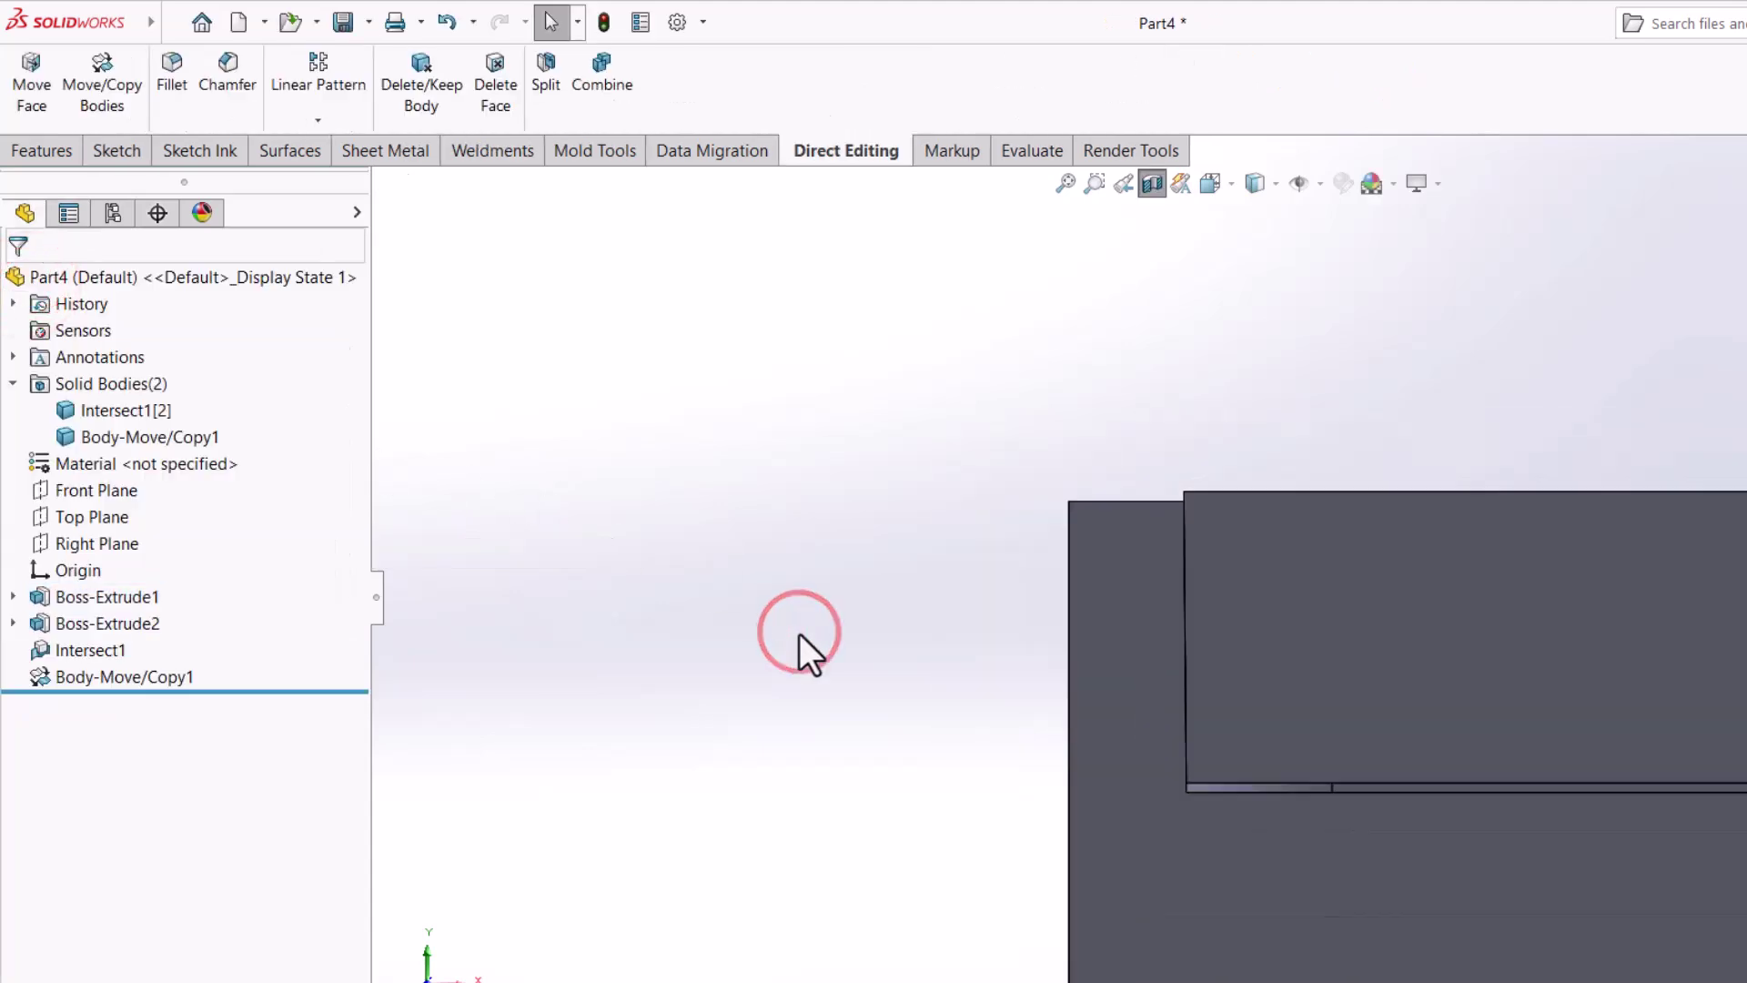
scroll(799, 633, "up", 2)
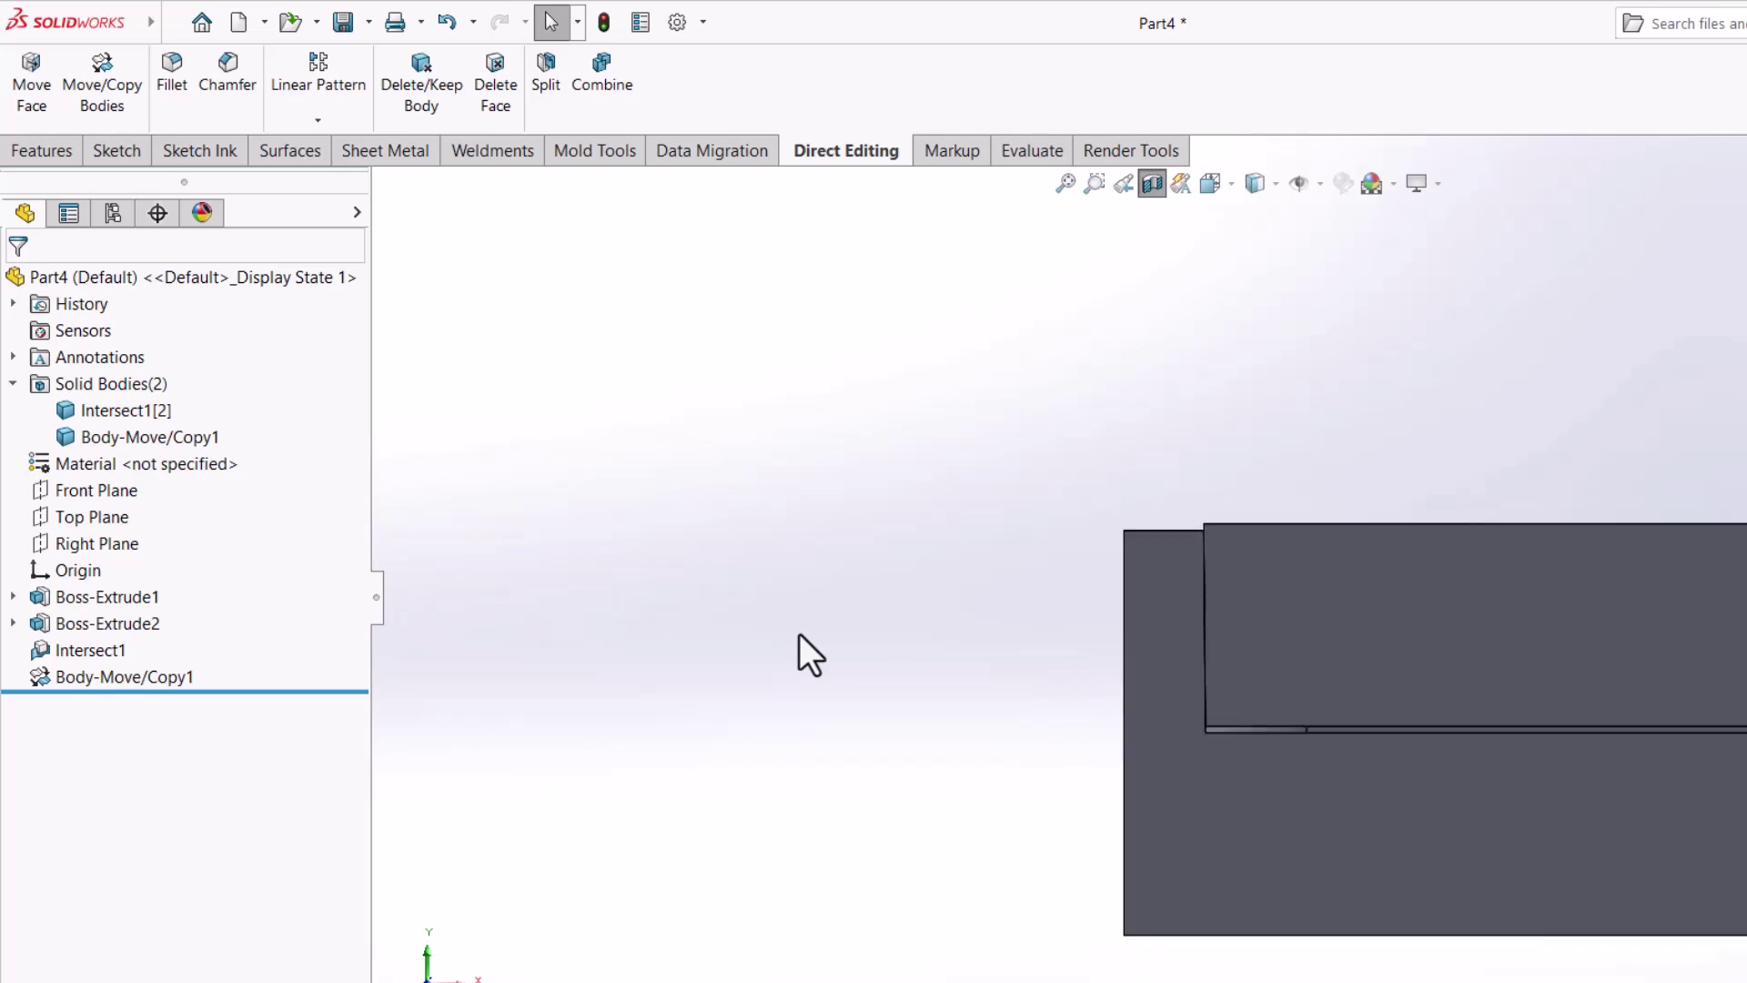
scroll(1511, 668, "down", 3)
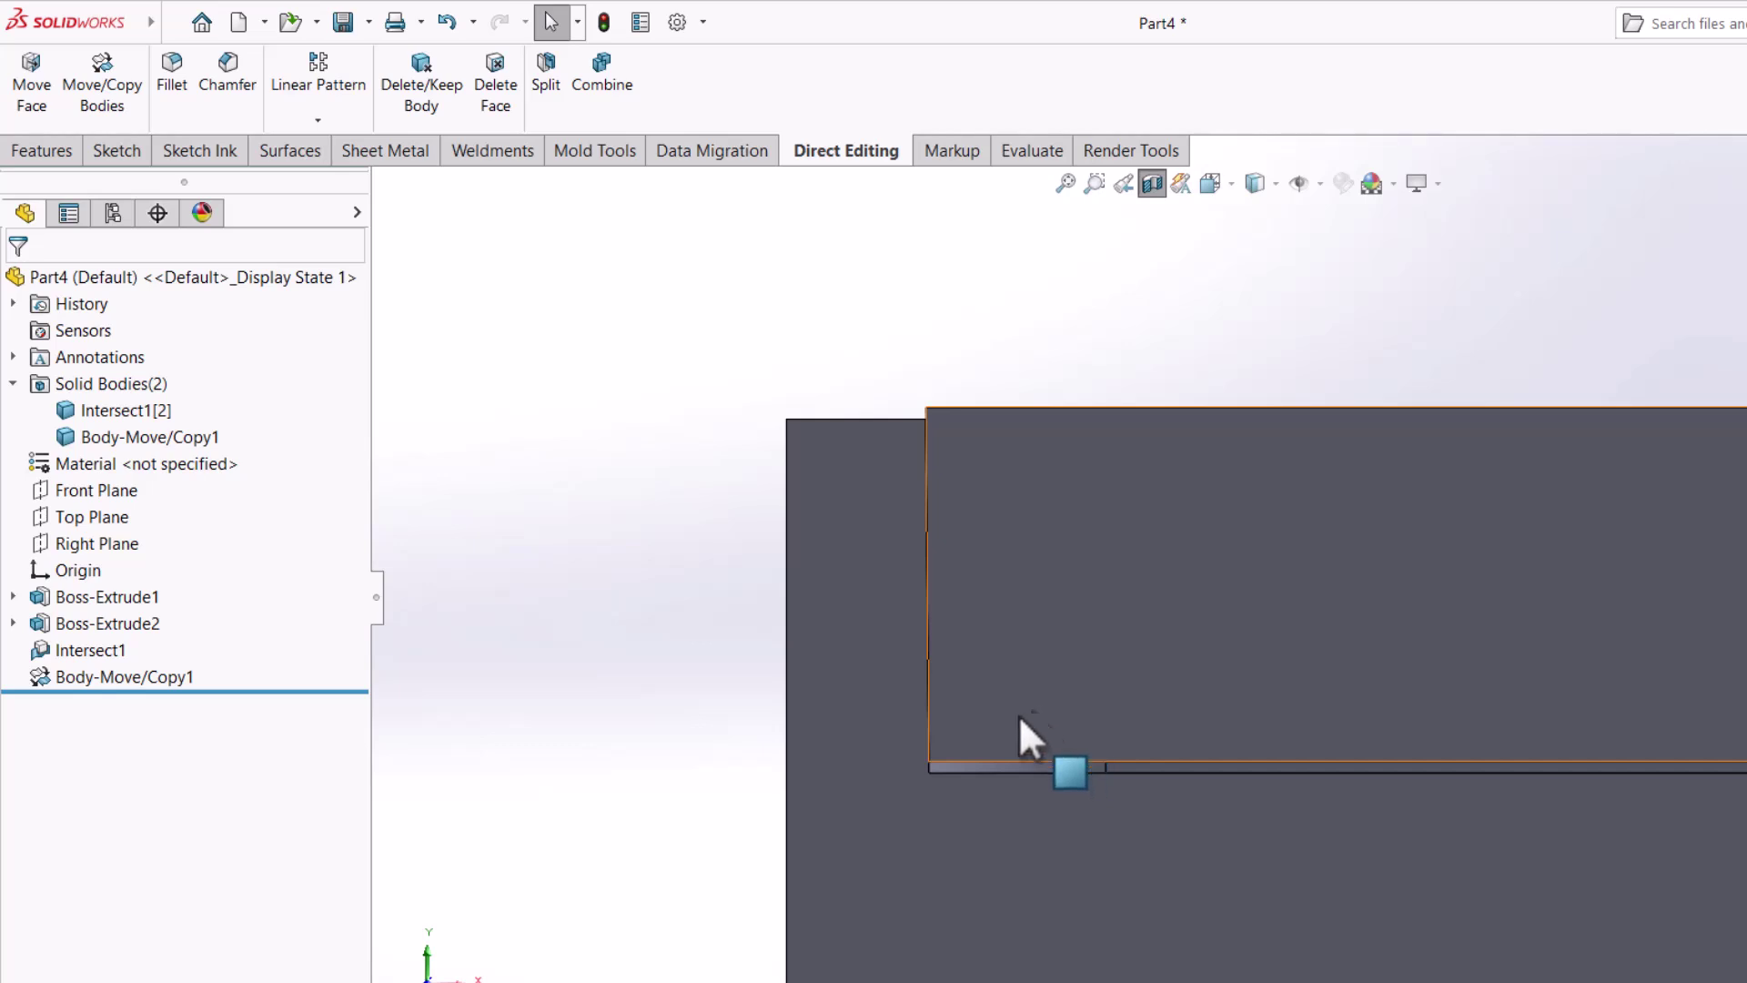
scroll(867, 608, "up", 3)
Delete the block extrusion, Boss-Extrude2, together with the Intersect1 feature.
middle_click_drag(865, 524, 937, 627)
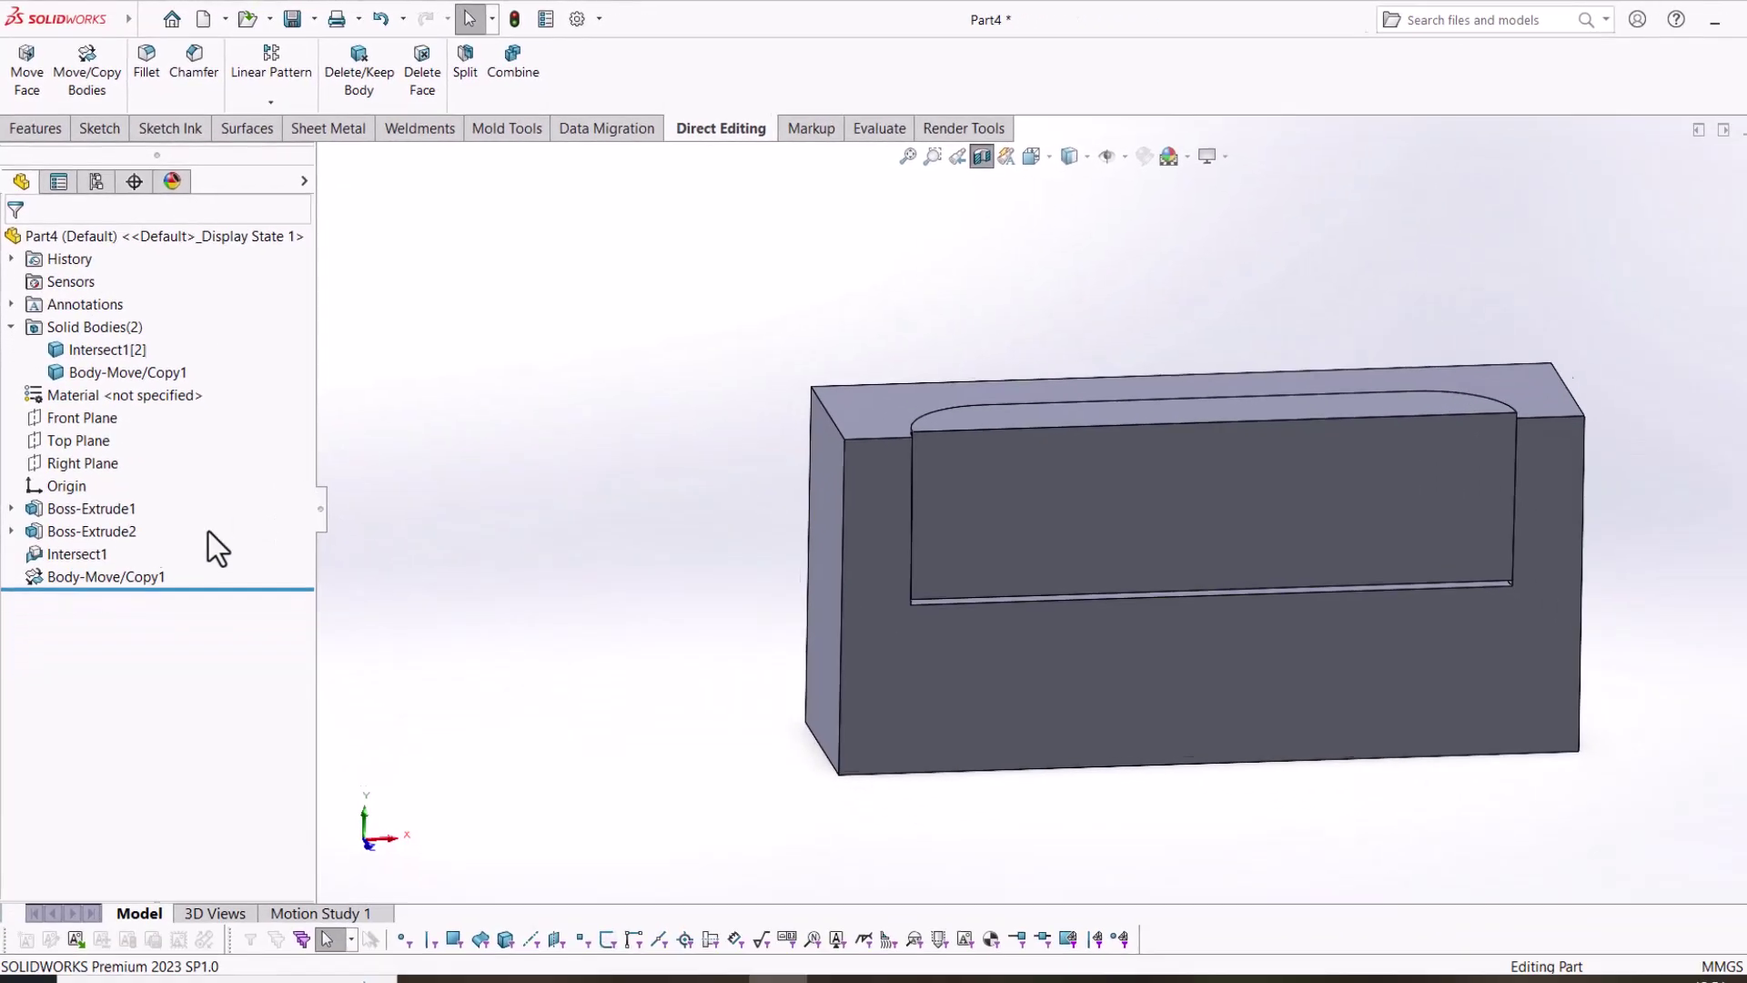
left_click_drag(176, 531, 60, 585)
right_click(65, 565)
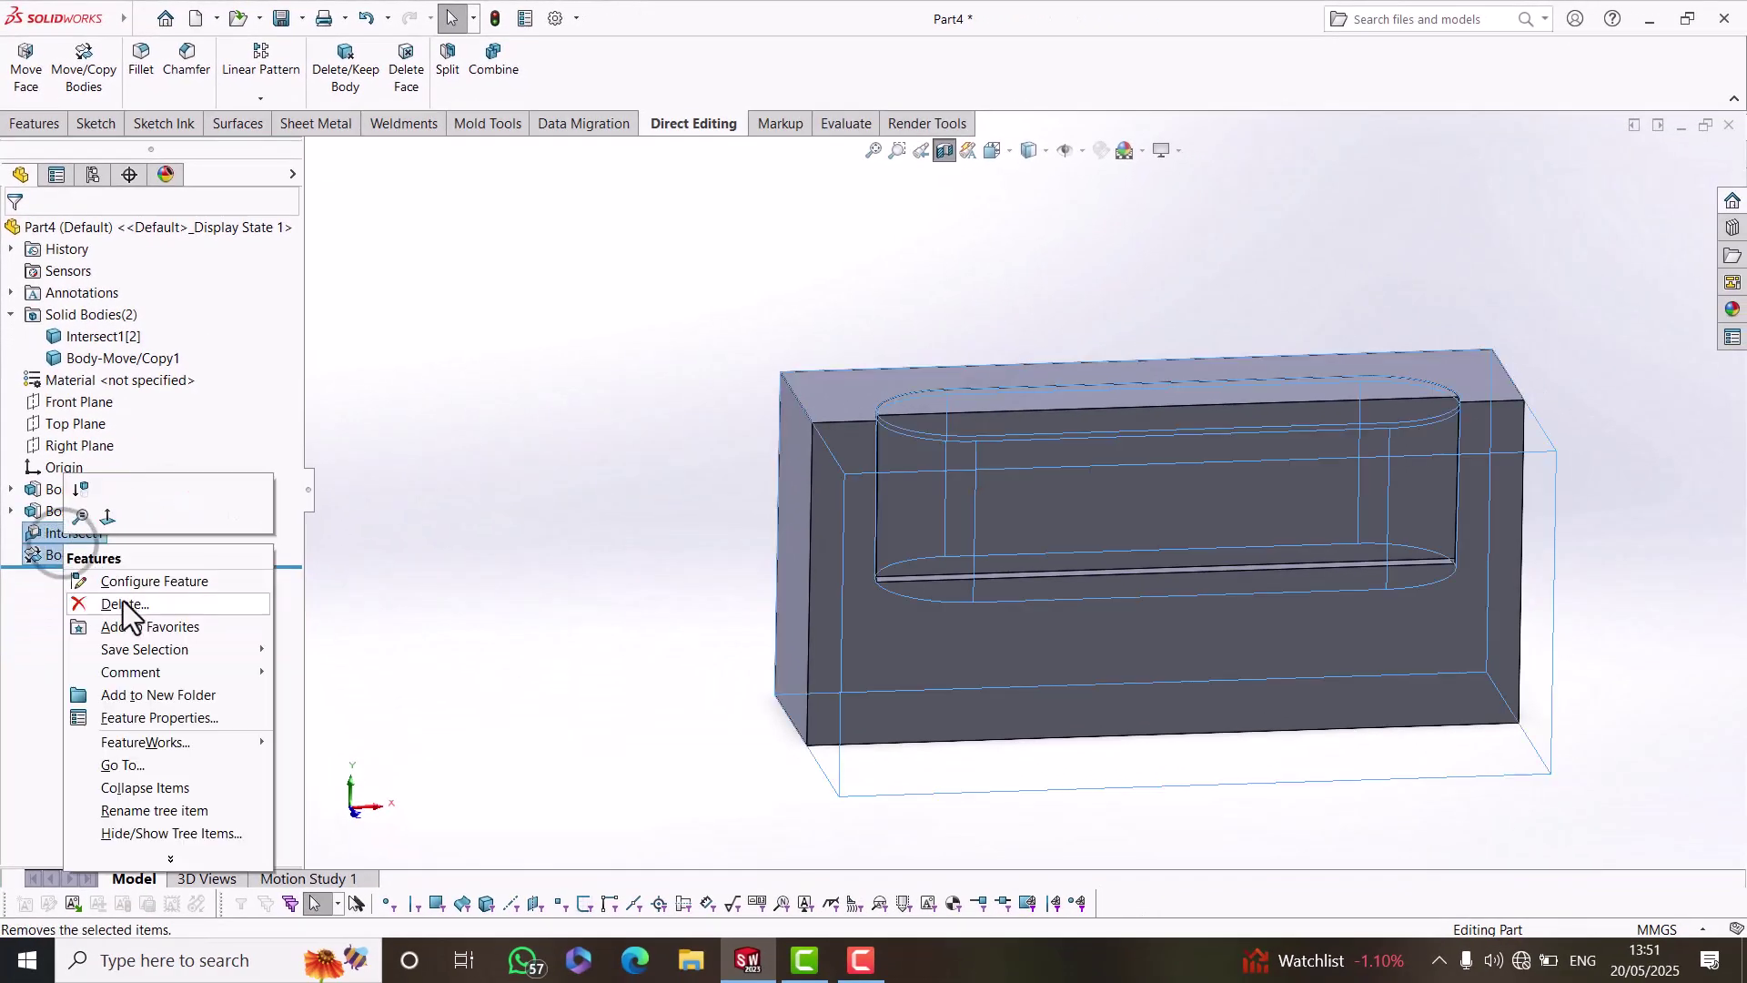
left_click(124, 603)
left_click(1143, 242)
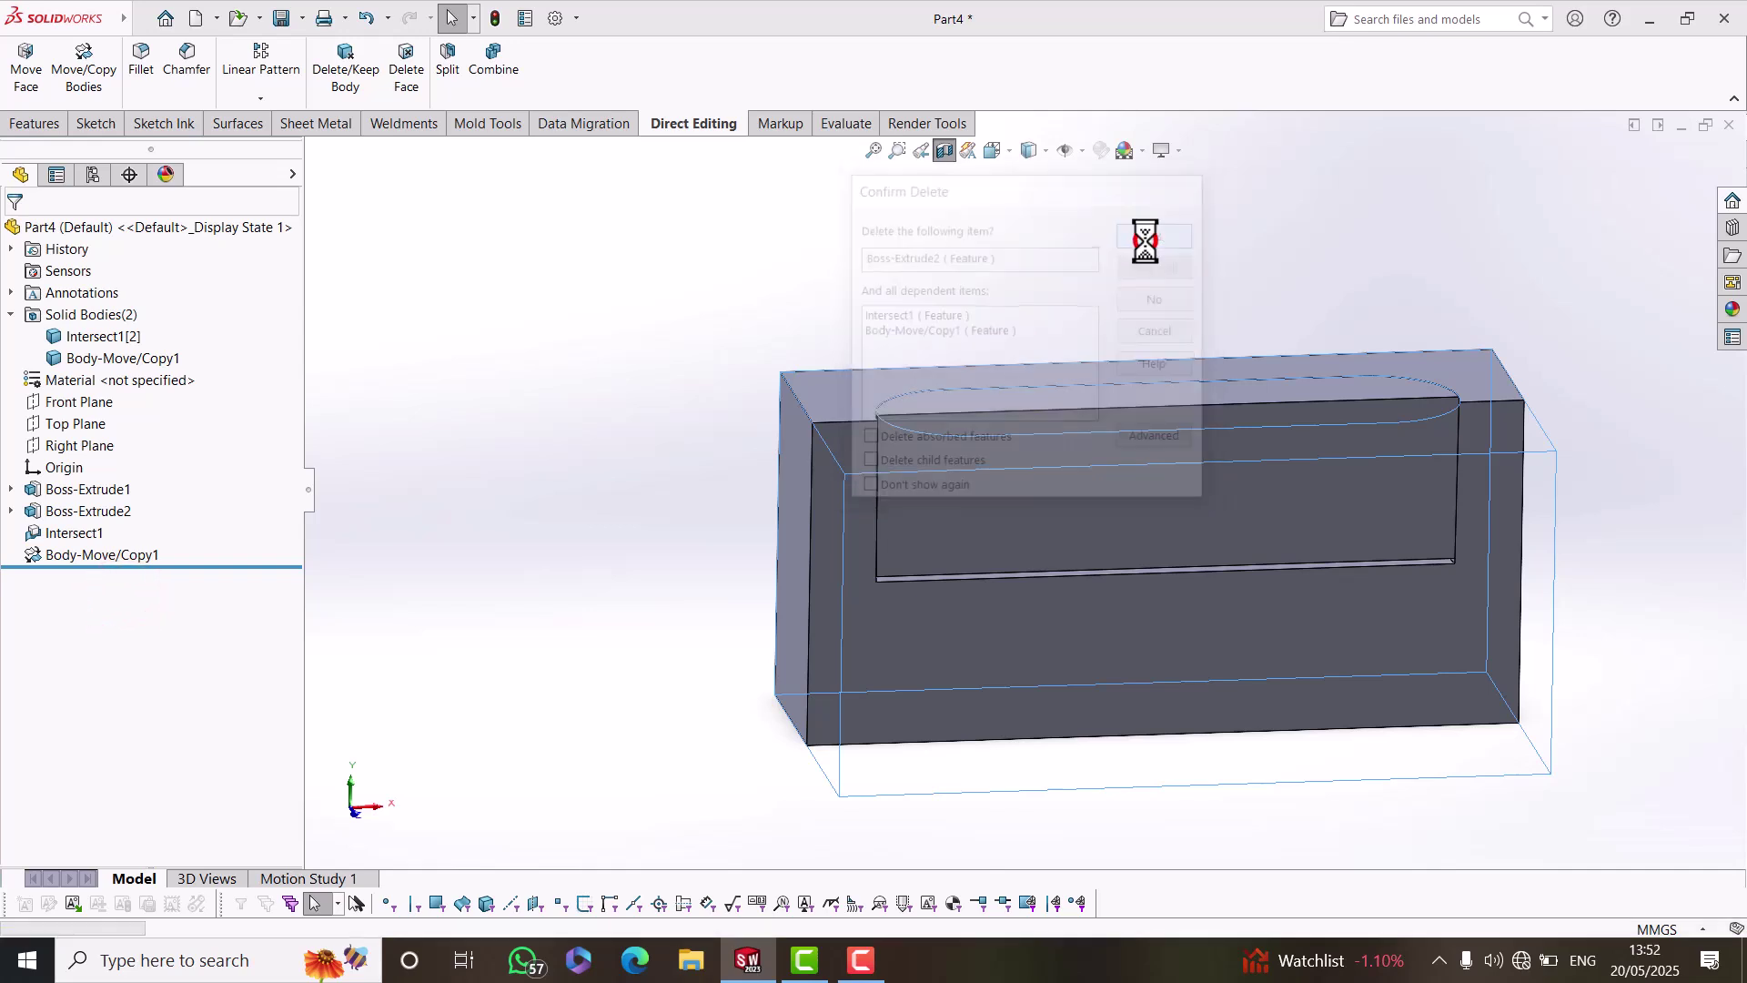
left_click(564, 351)
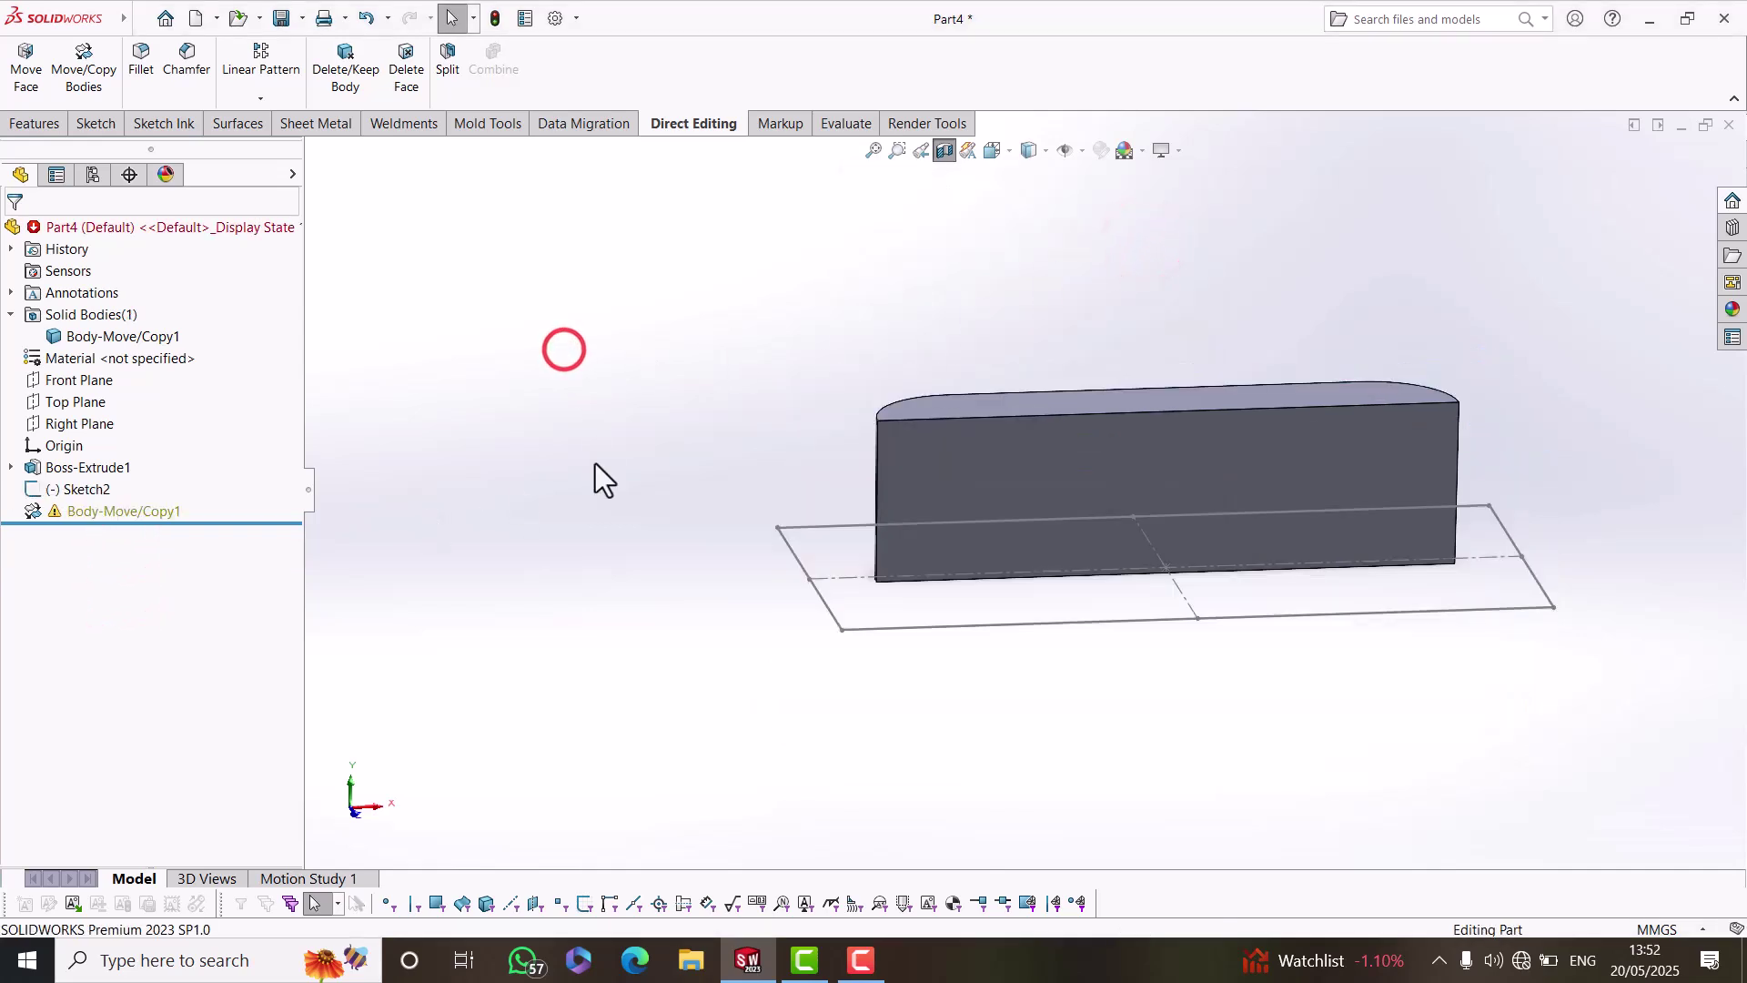
Turn off the section view and delete the leftover Sketch2 and Body-Move/Copy1 feature.
left_click(944, 150)
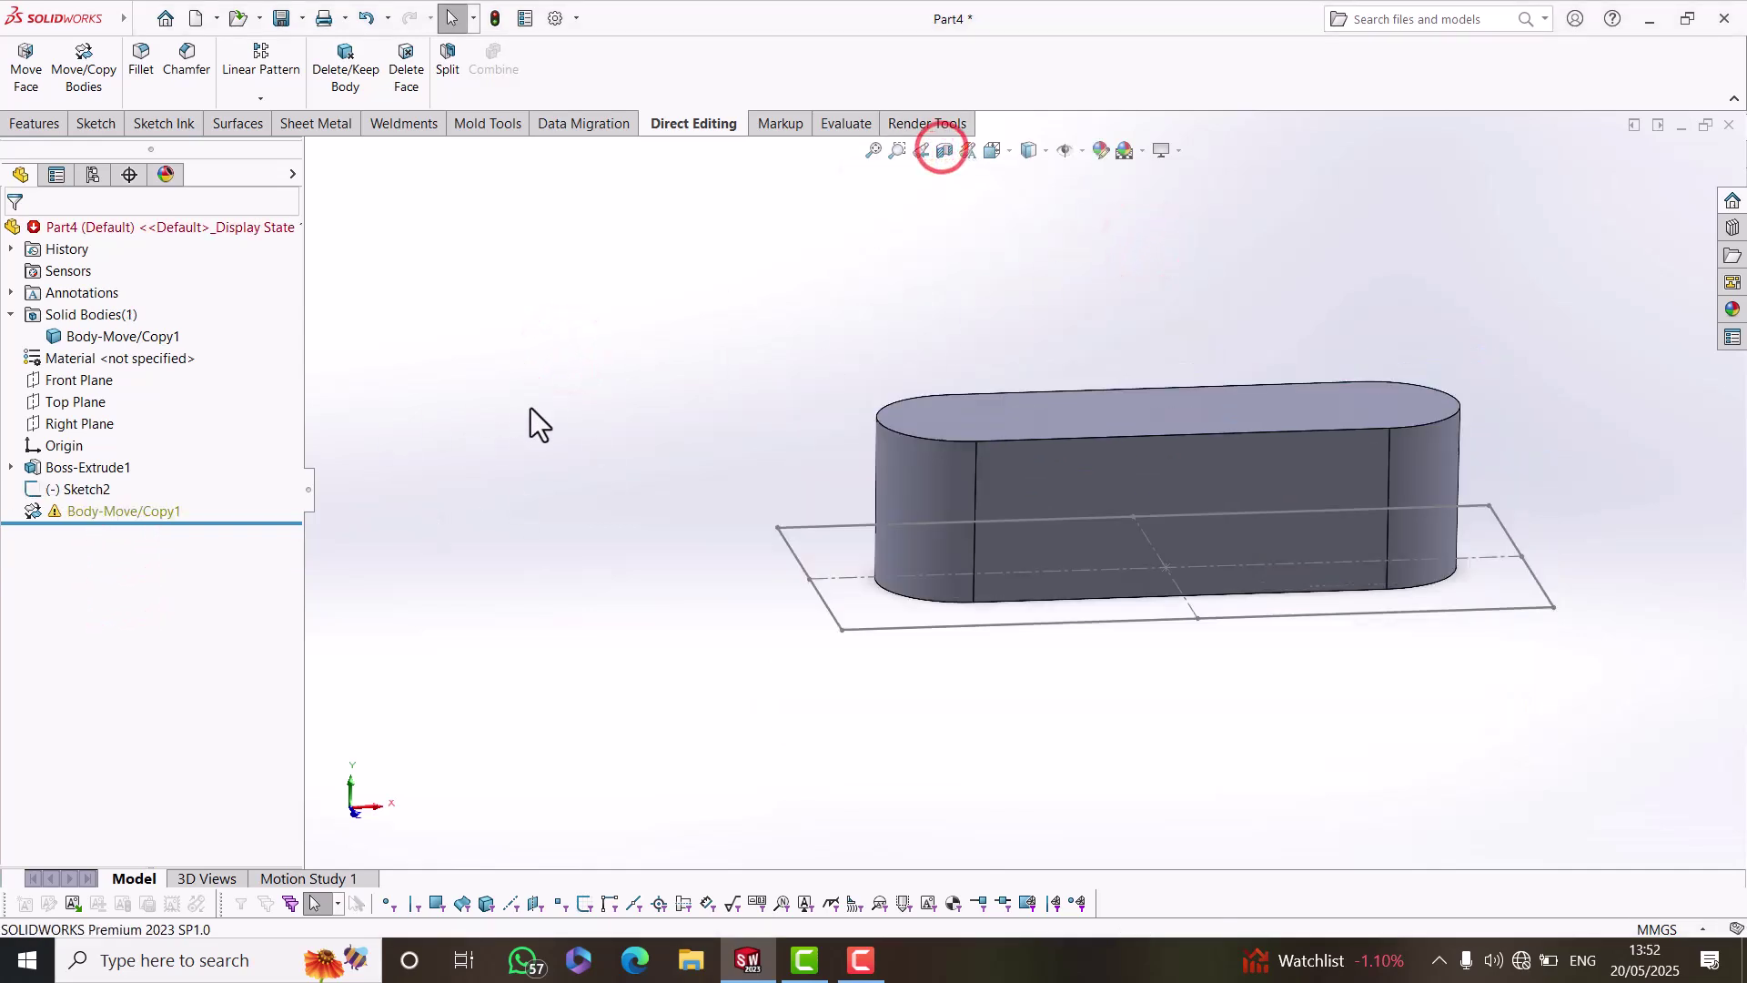
right_click(66, 521)
left_click(111, 608)
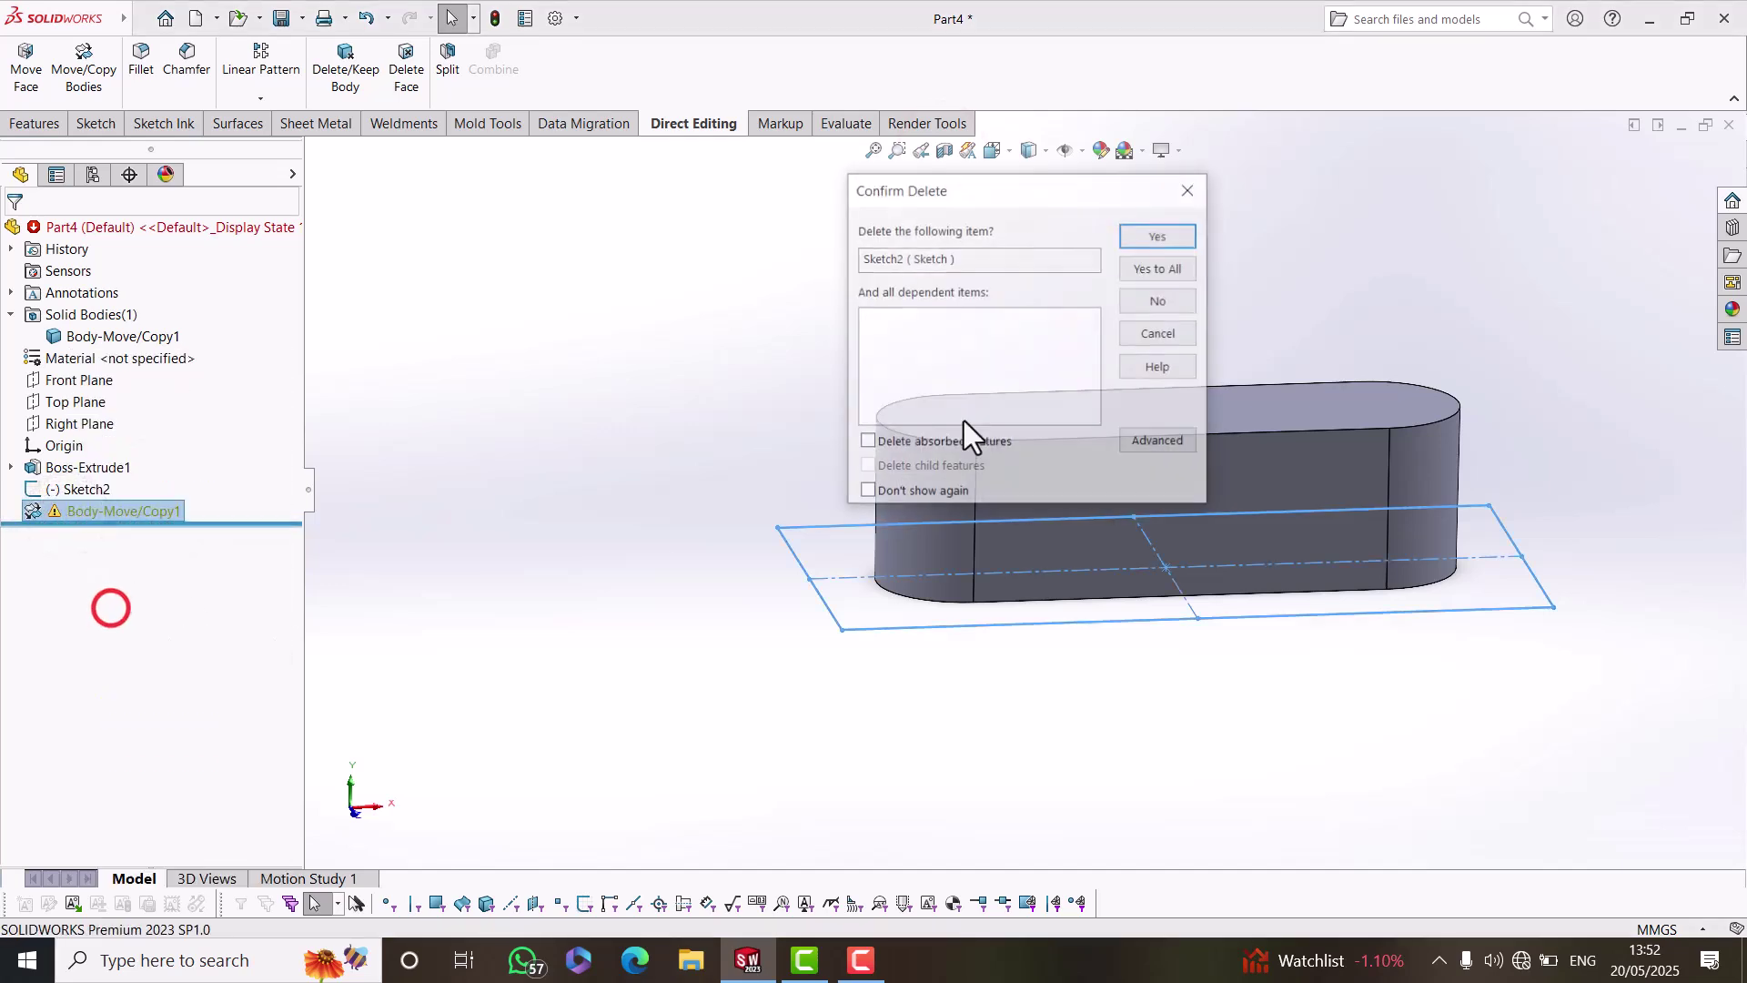
left_click(1146, 268)
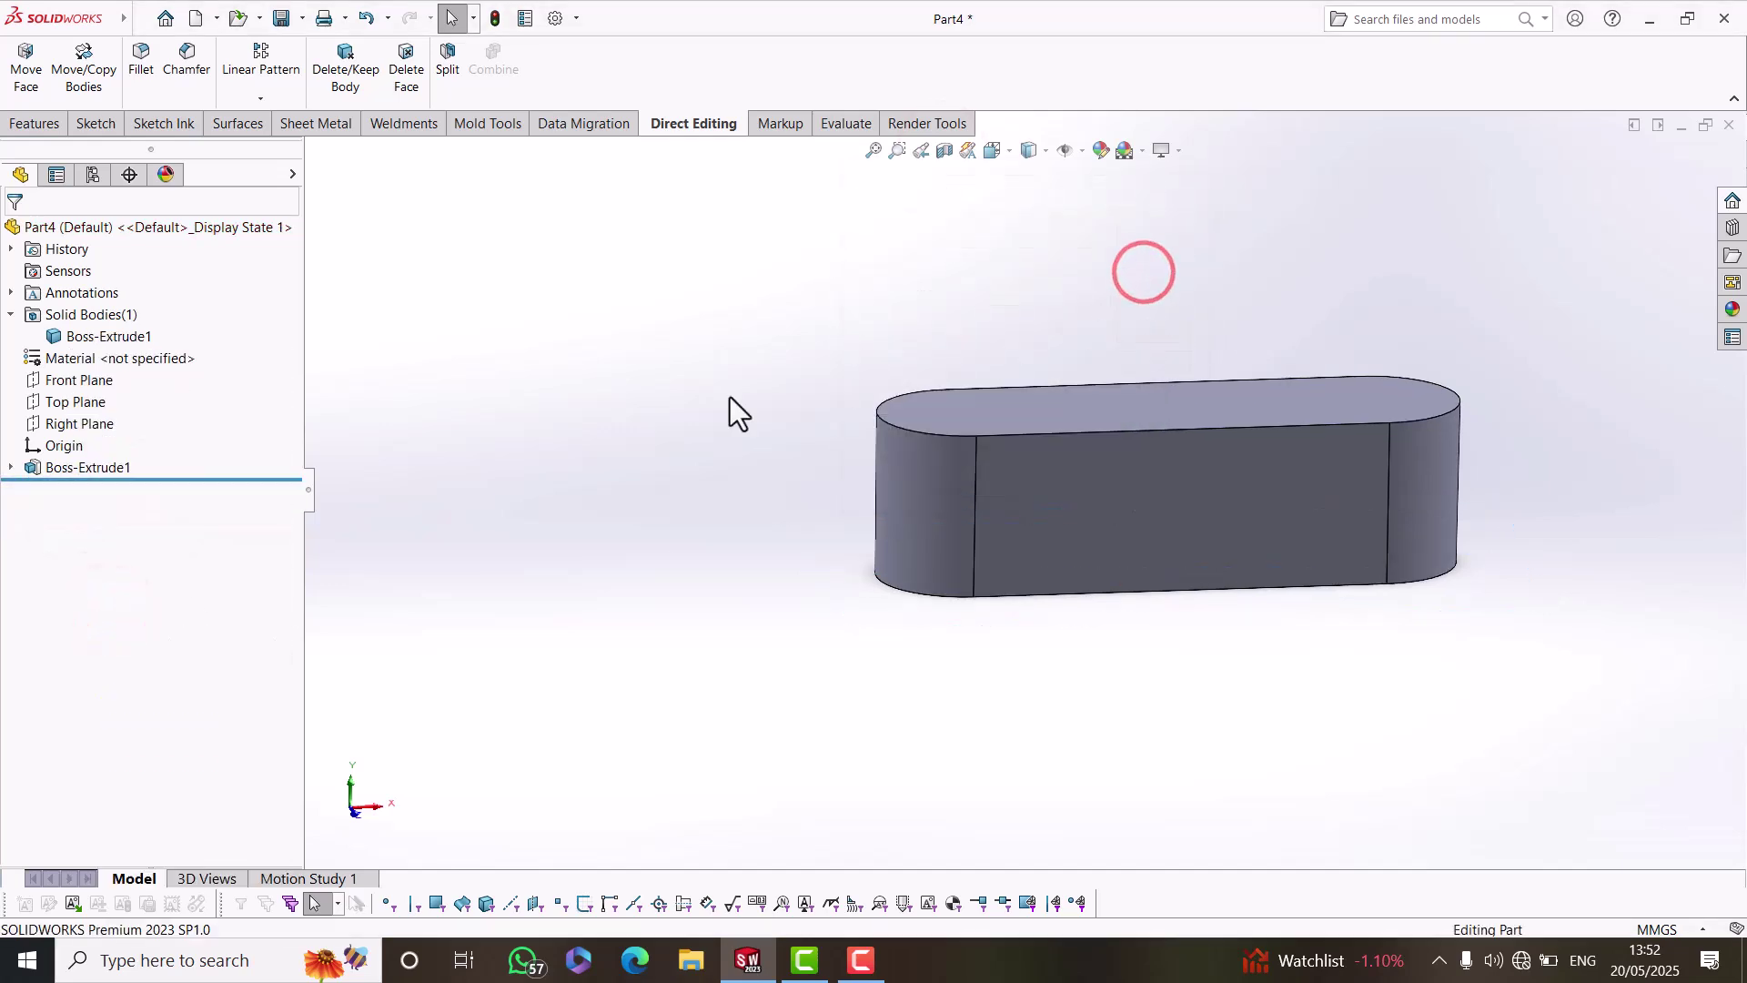
Open a new sketch on the Front Plane and orient the view normal to it.
left_click(71, 377)
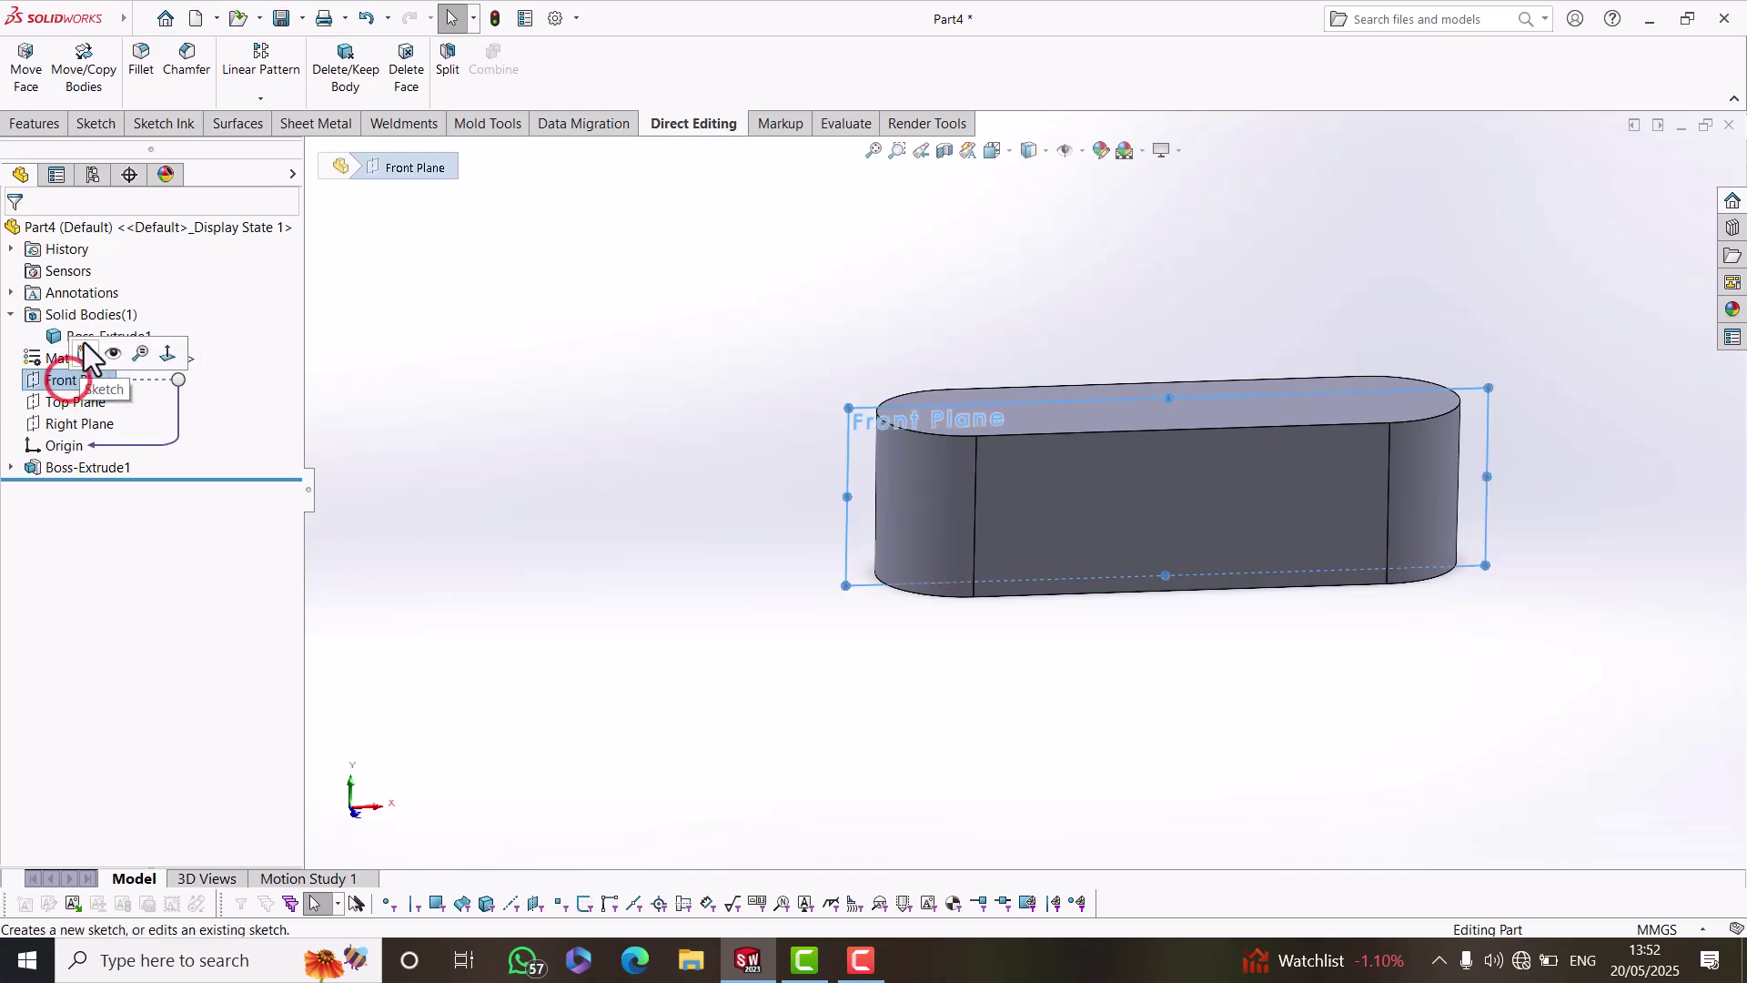
left_click(80, 345)
scroll(1024, 478, "up", 3)
left_click(1079, 356)
right_click_drag(1087, 347, 1183, 269)
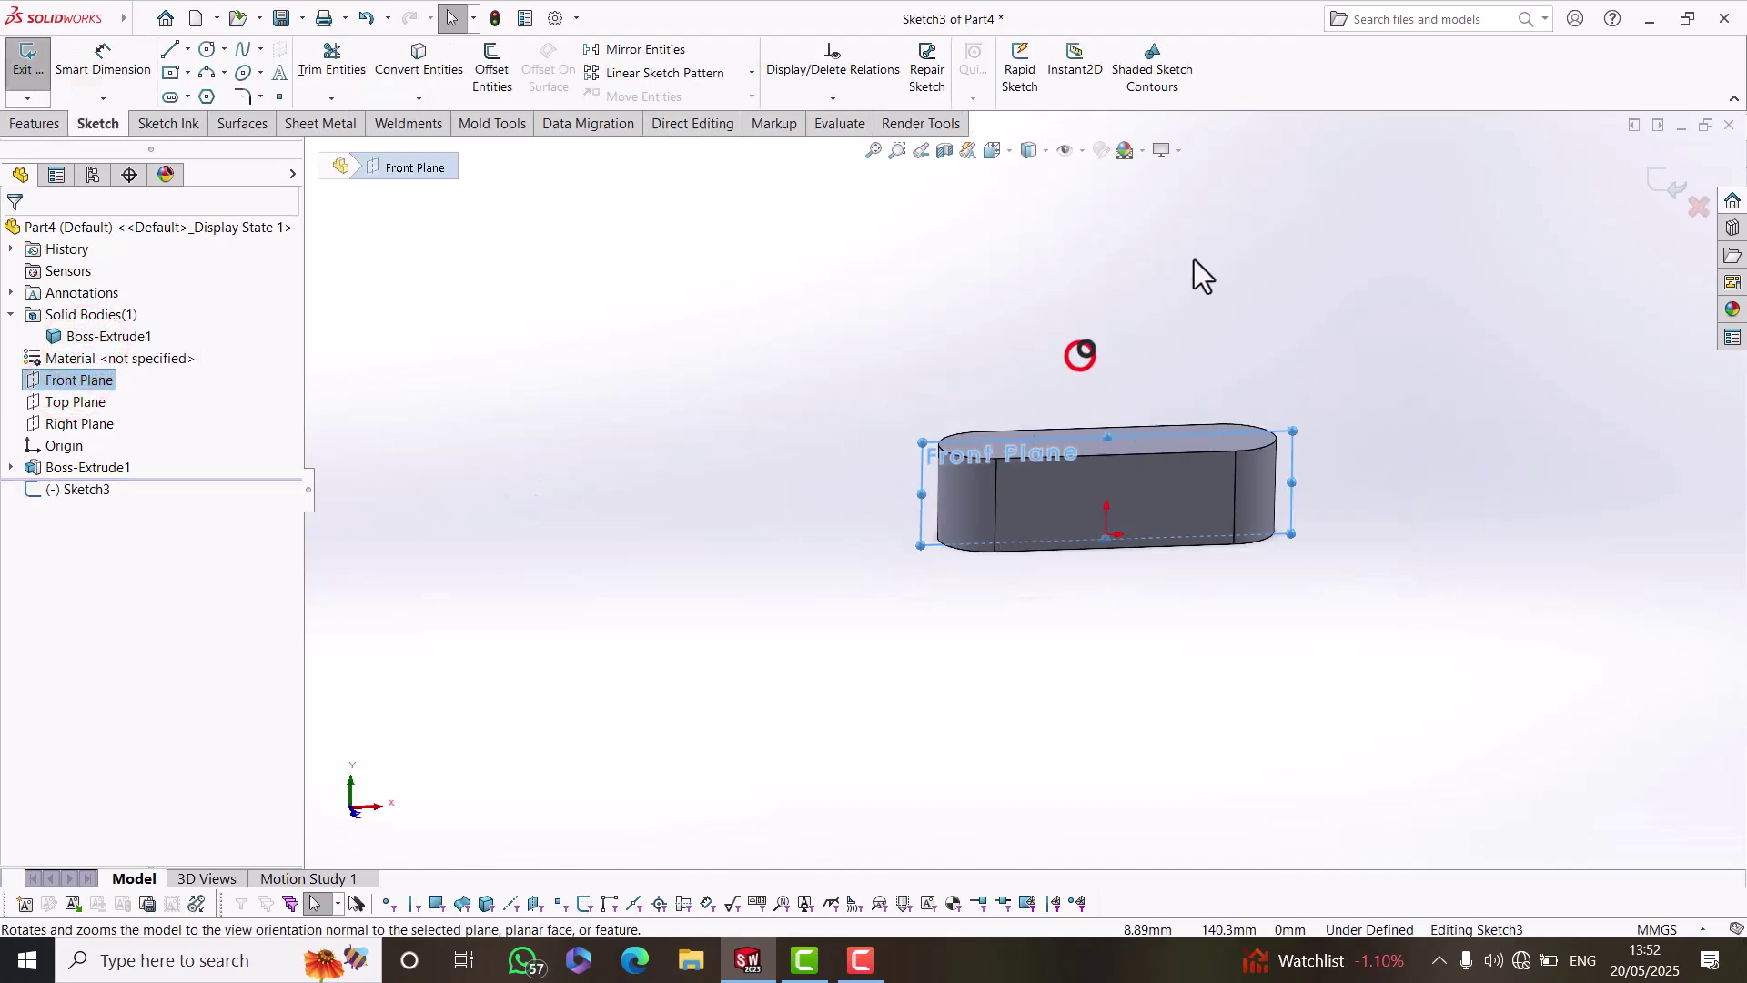
scroll(1292, 528, "down", 3)
scroll(1107, 416, "down", 2)
left_click(473, 411)
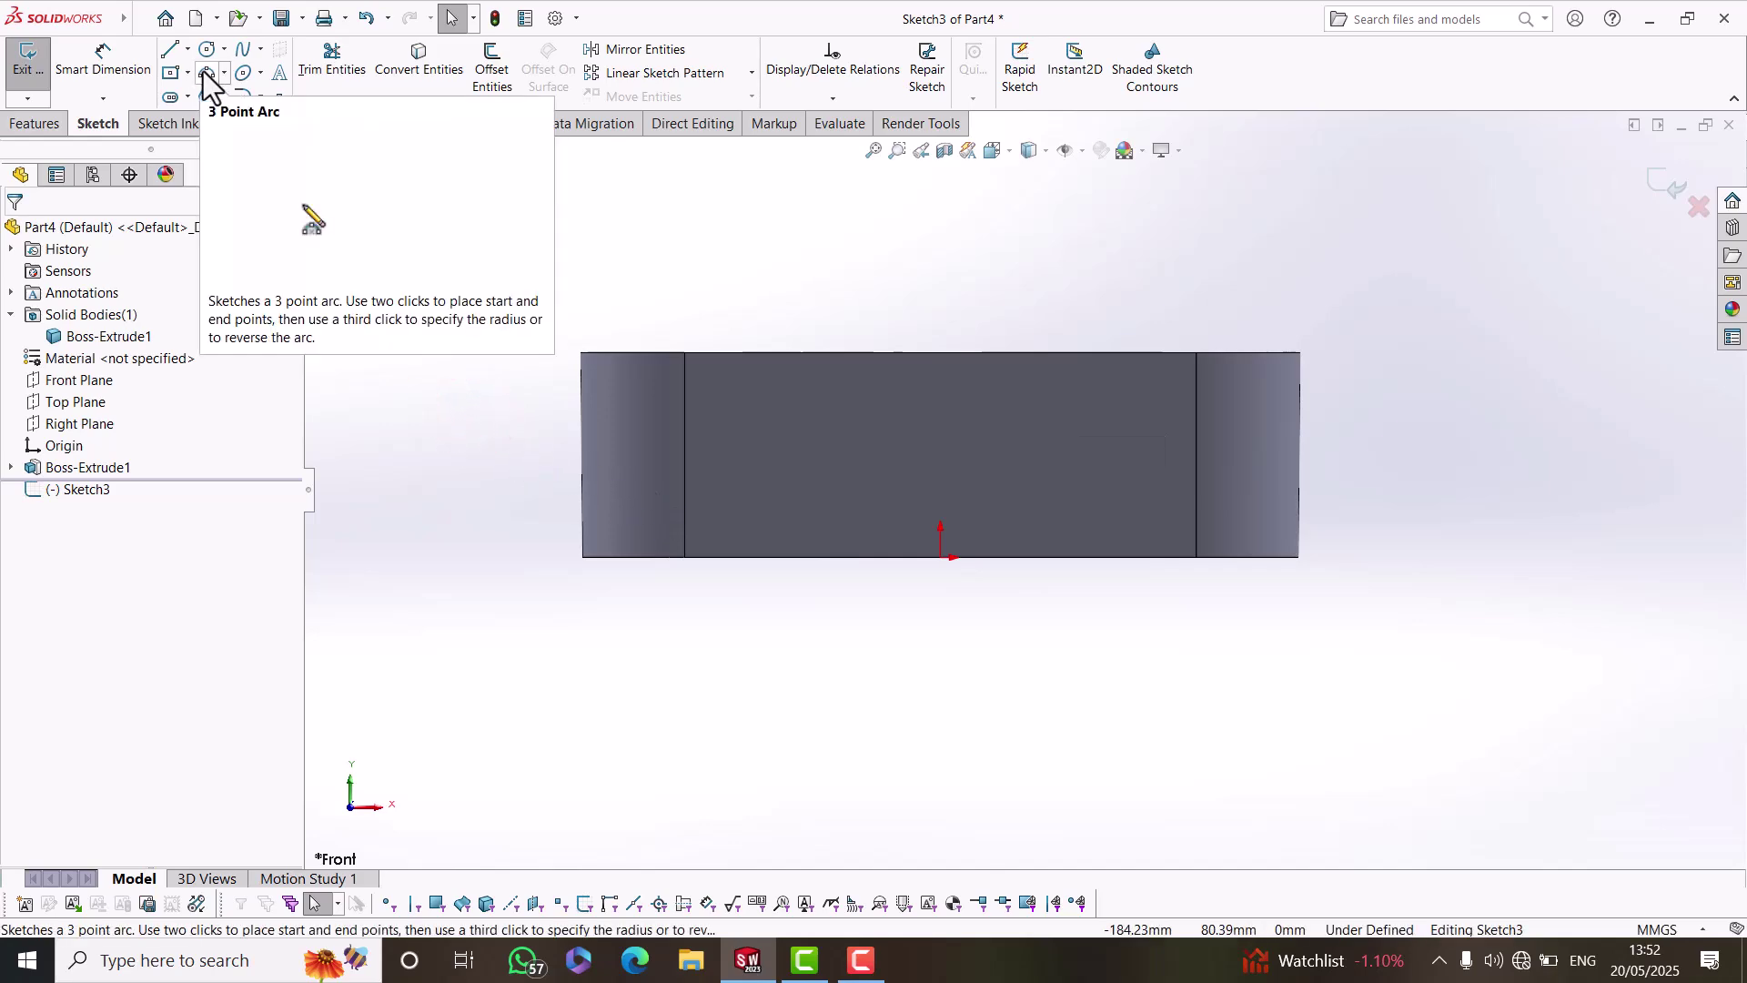
Sketch a vertical centerline about 163 mm long through the origin, extending above and below the slot body.
left_click(188, 48)
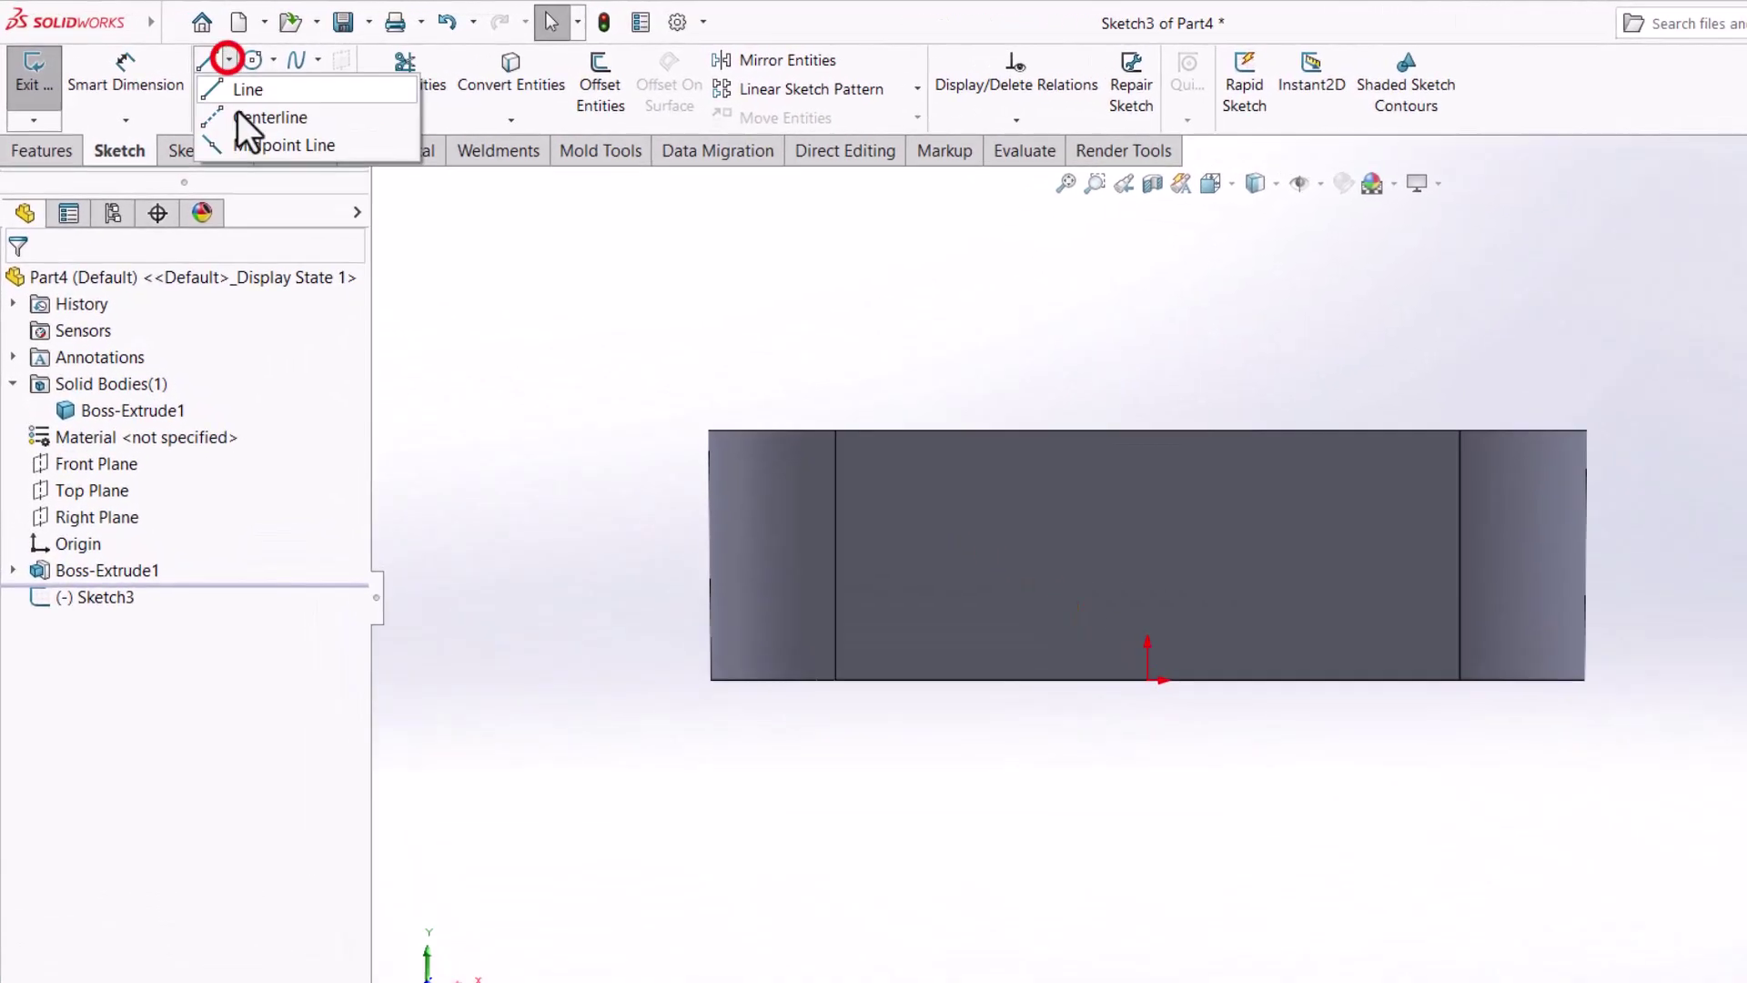
left_click(237, 117)
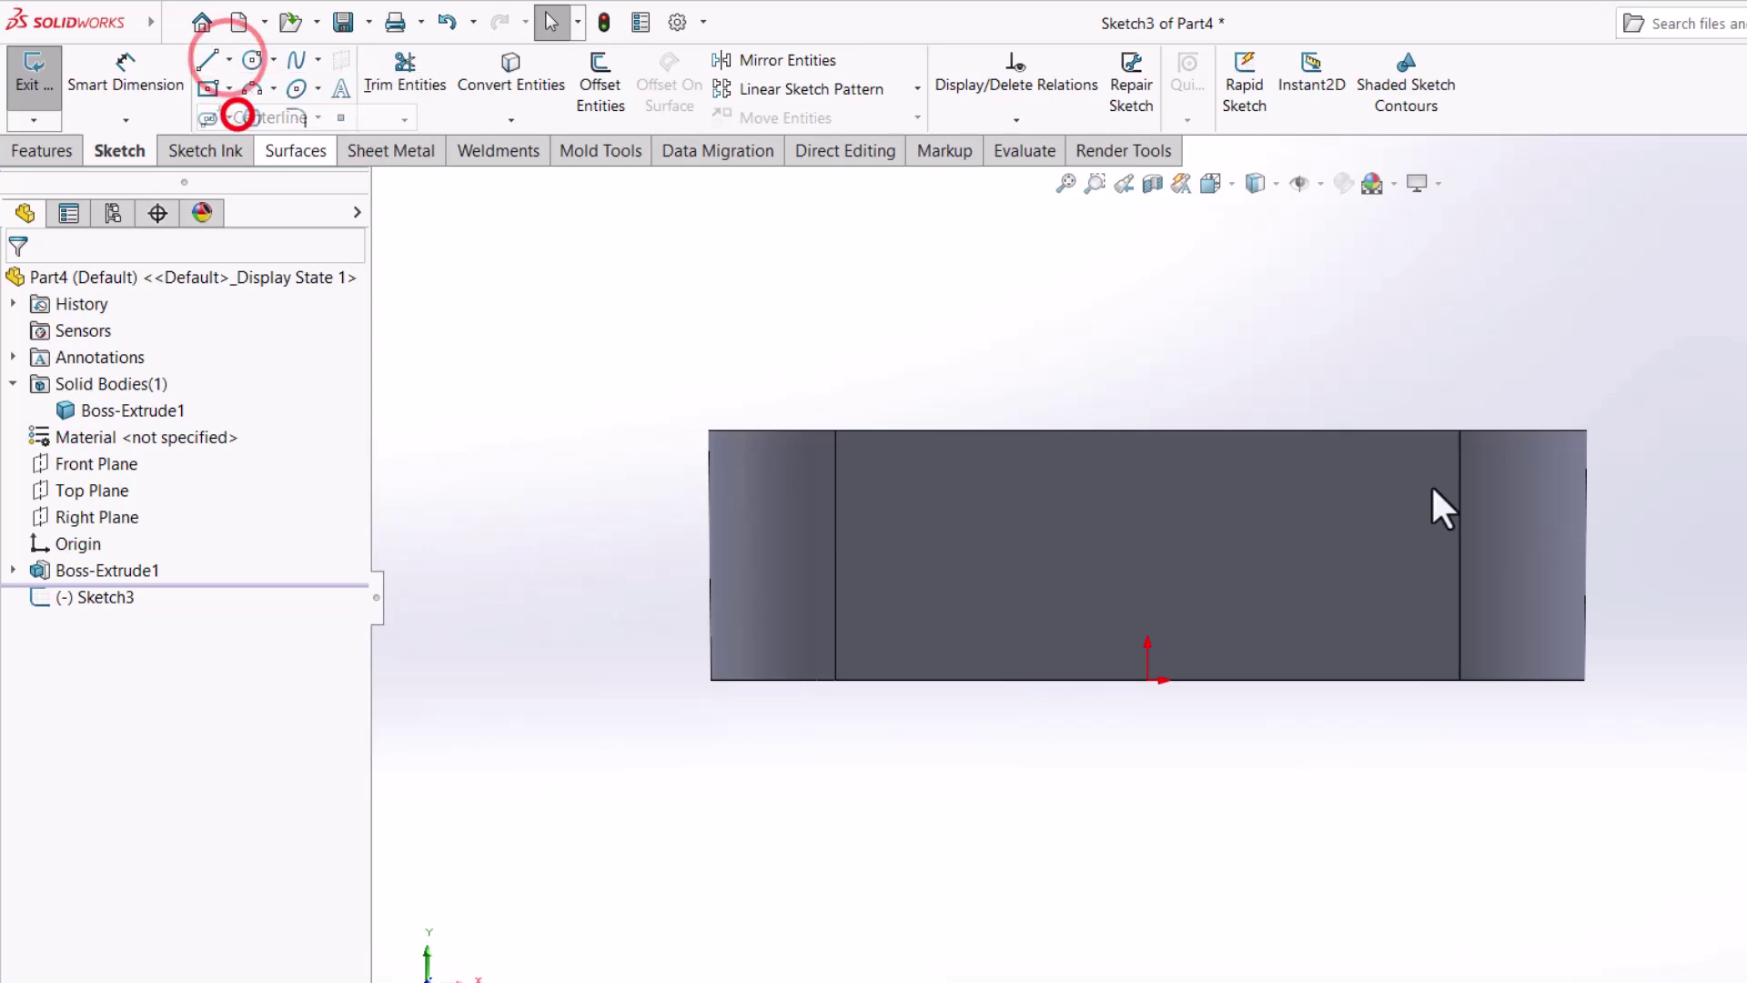
left_click(1146, 273)
left_click(1148, 948)
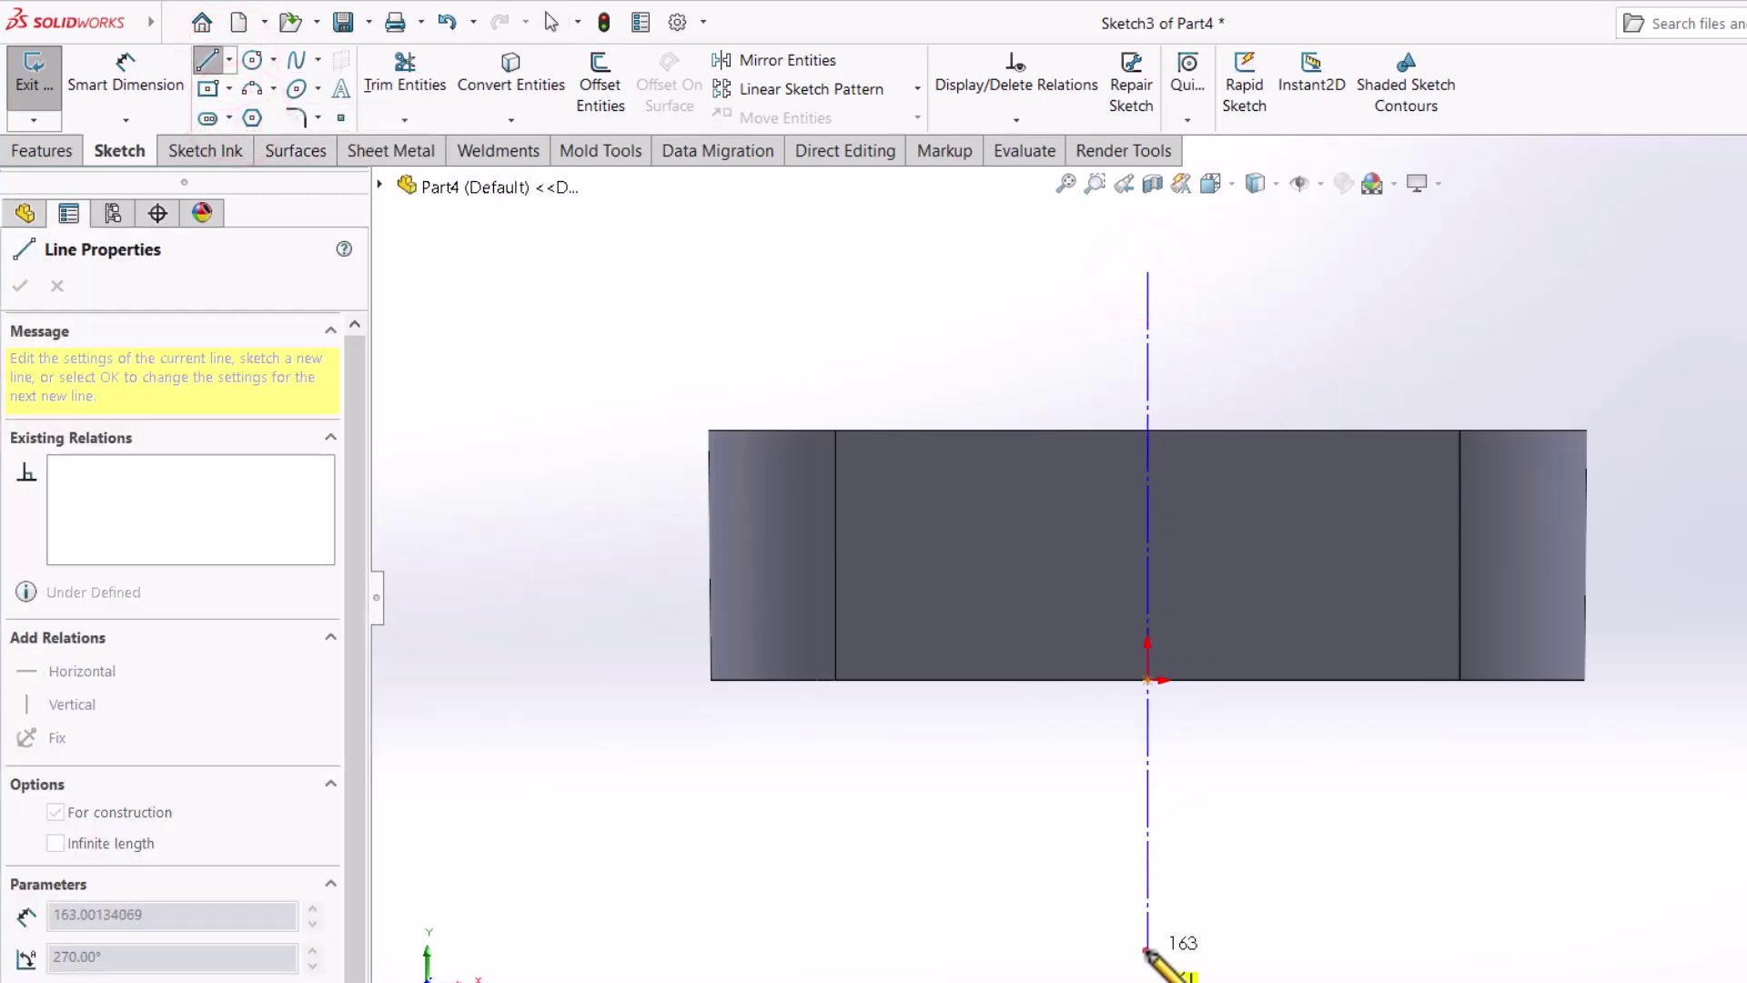
right_click(1244, 755)
left_click(1295, 778)
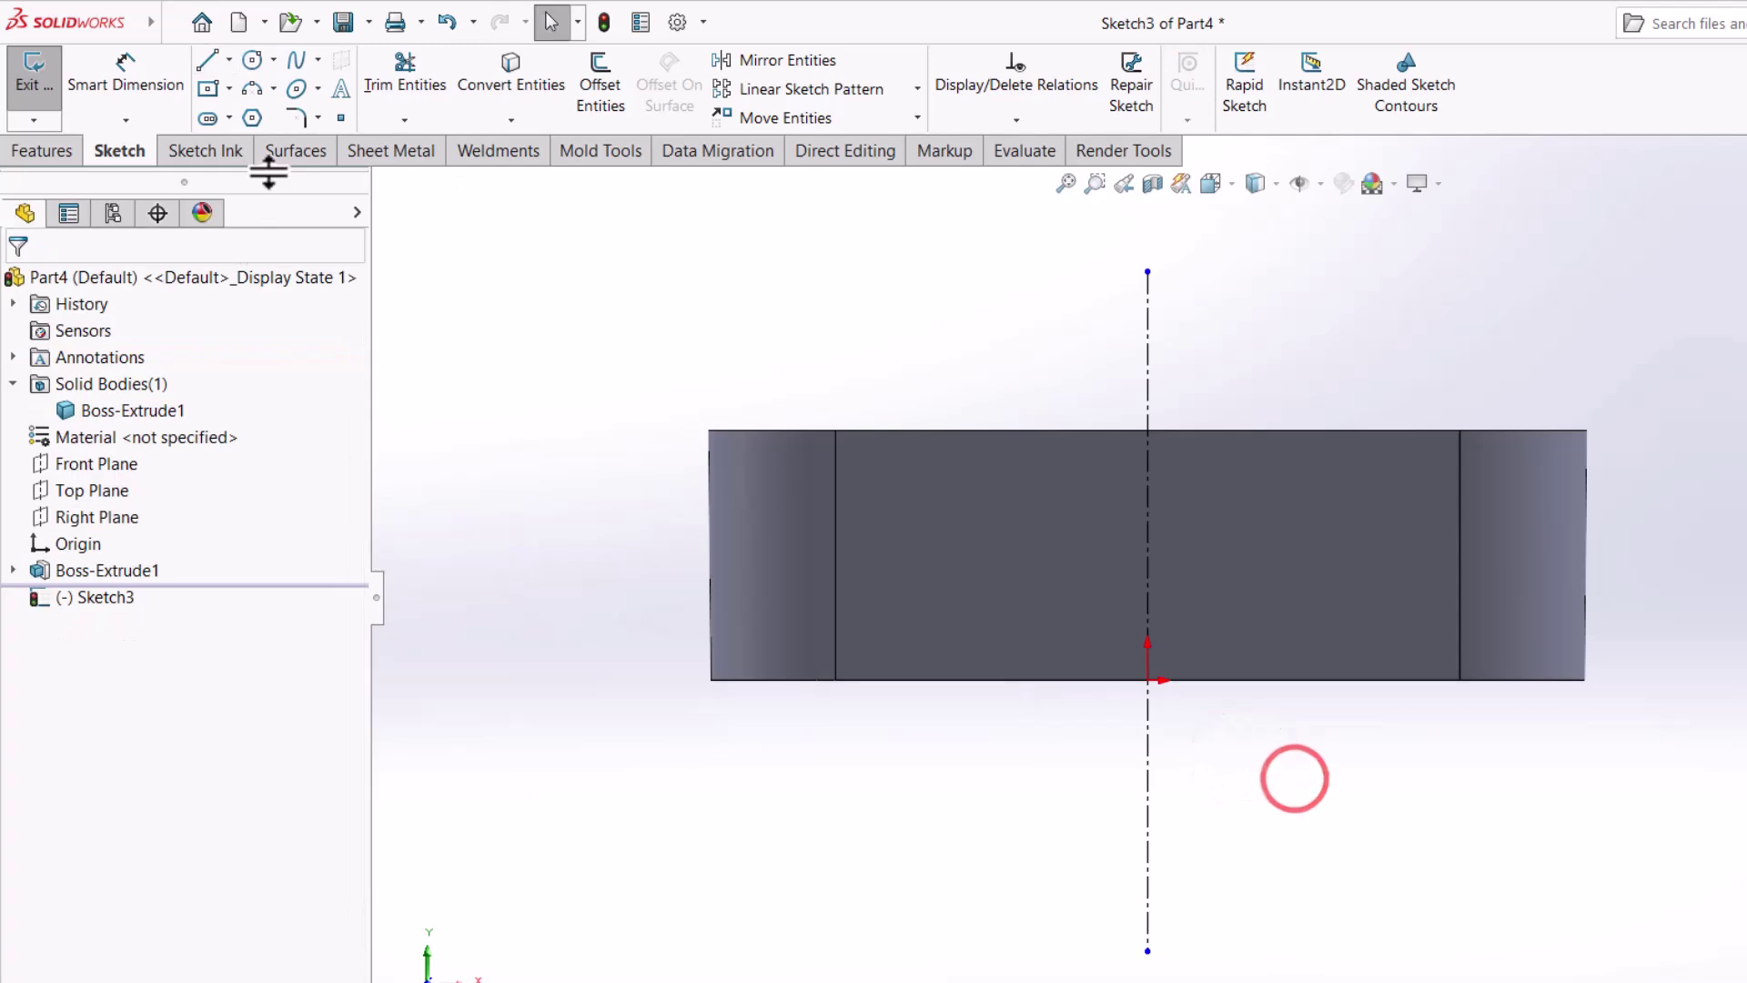
Sketch a three-point arc about 132 mm wide across the centerline, bulging upward over the lower part of the body.
left_click(250, 89)
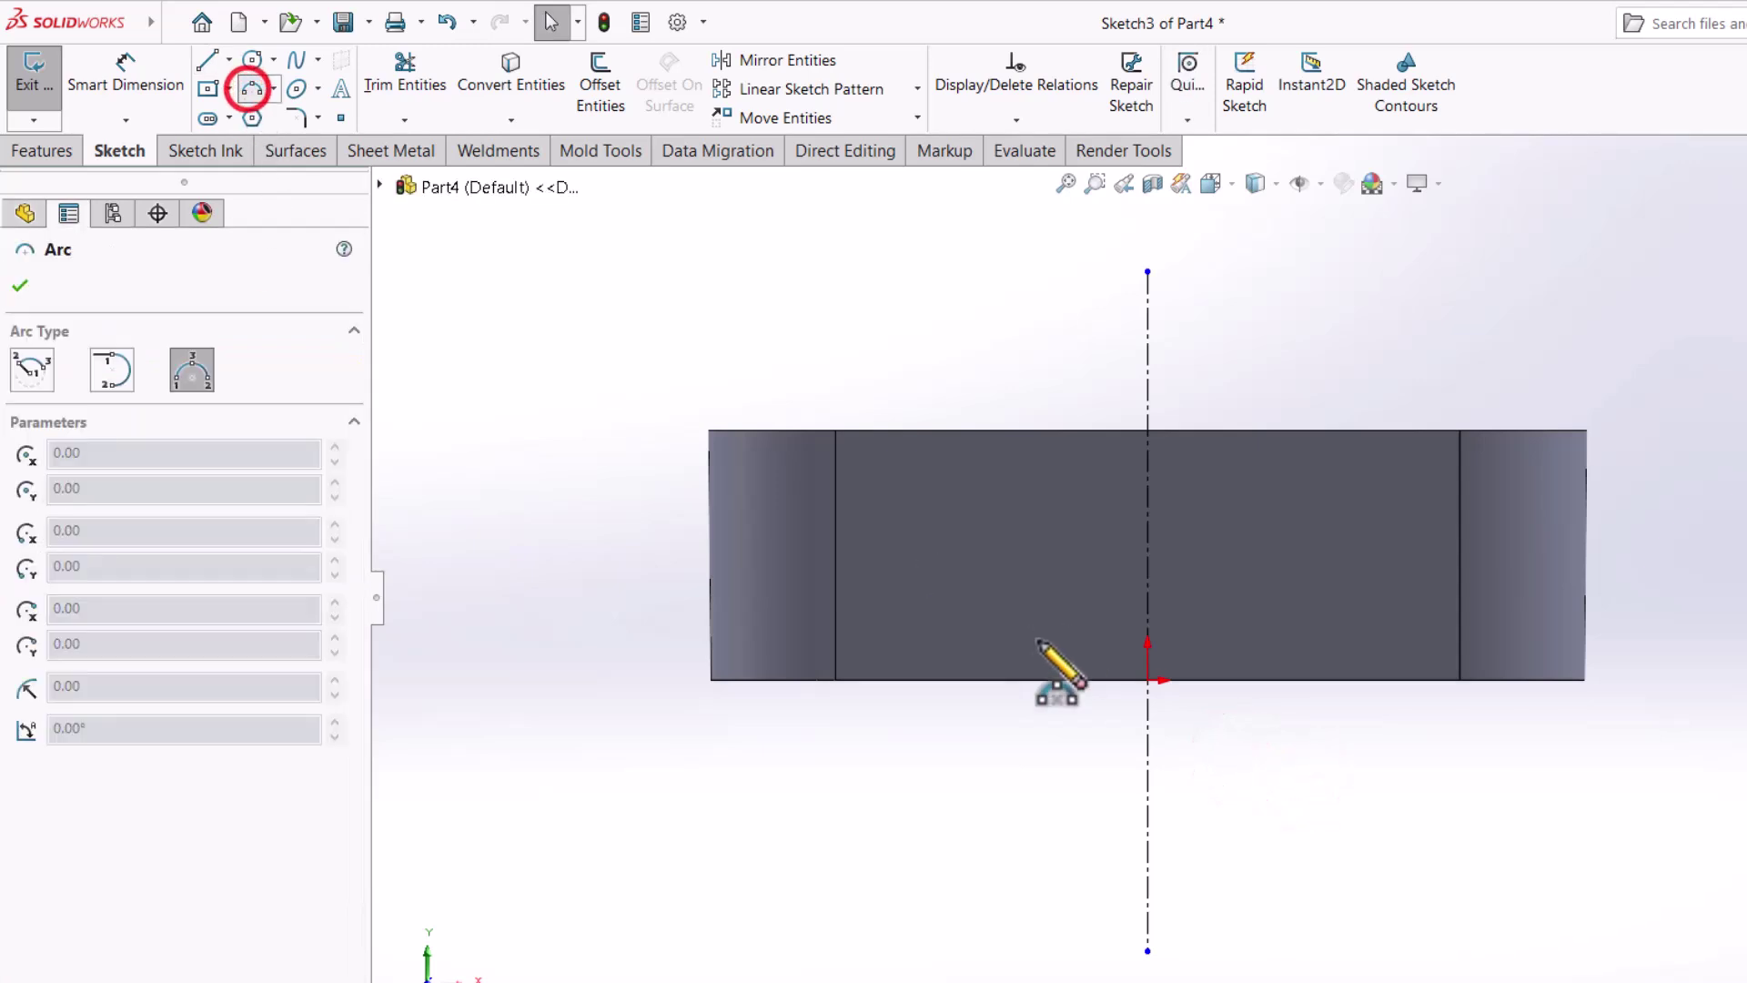
left_click(879, 657)
left_click(1428, 657)
left_click(1285, 615)
right_click(1225, 586)
left_click(1226, 587)
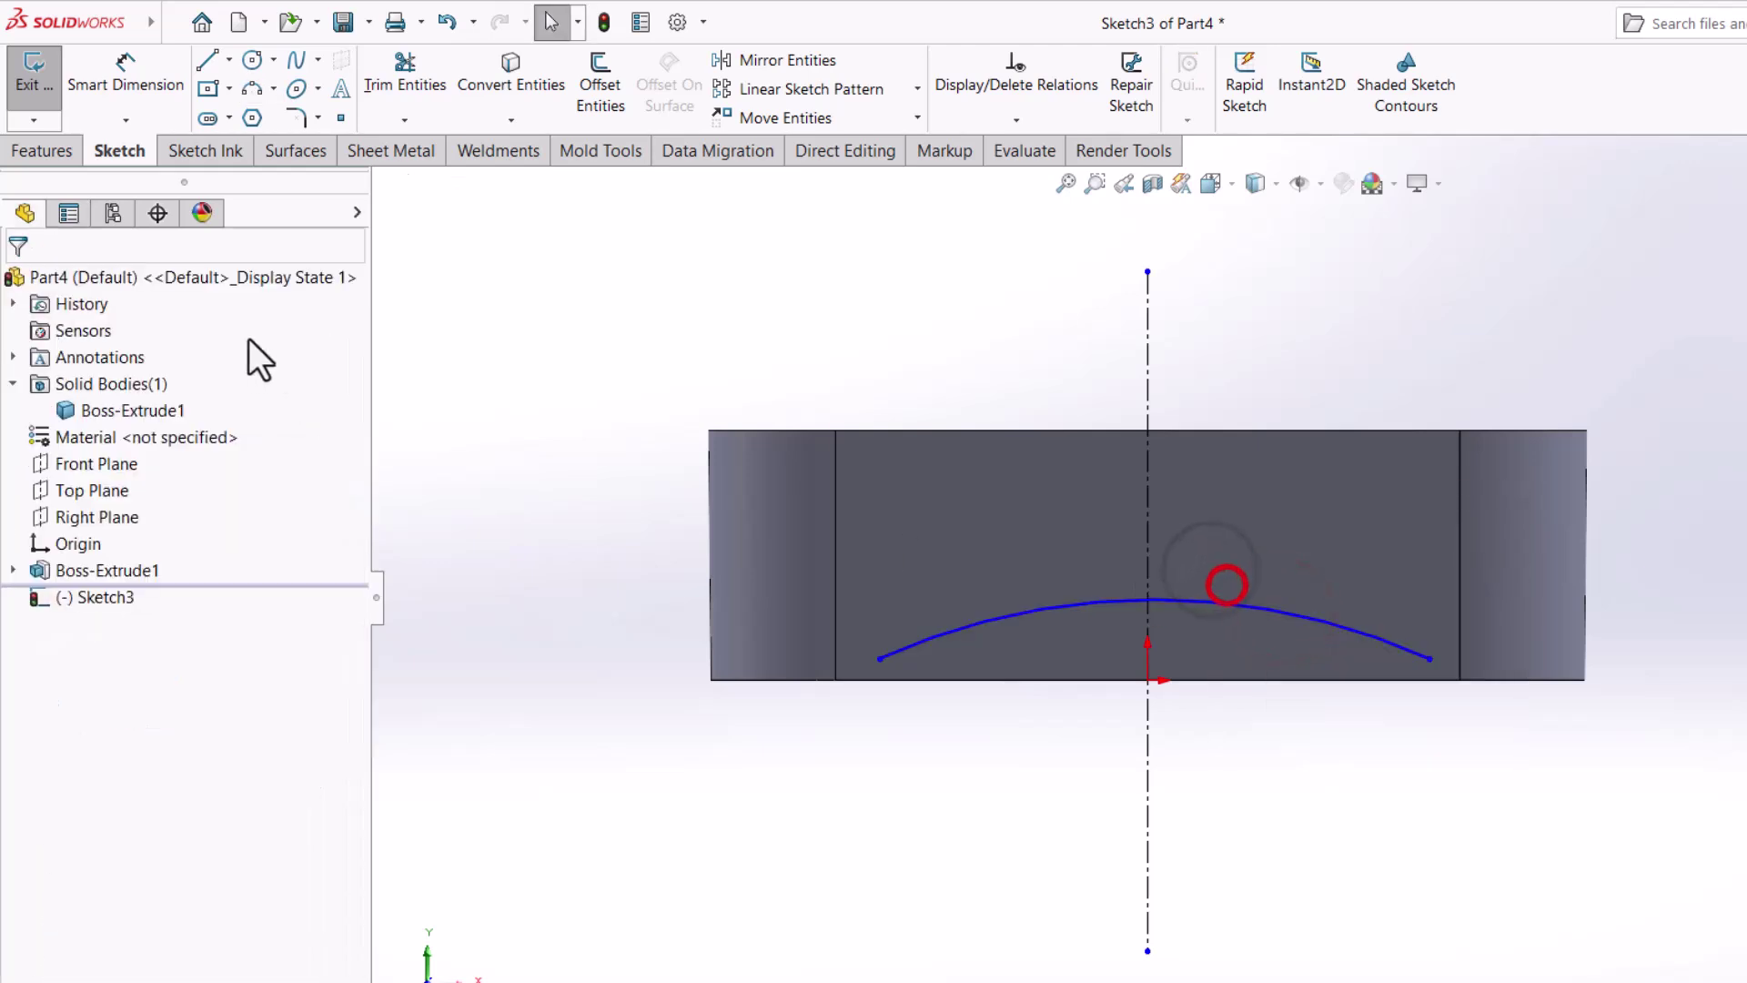
Add a tangent arc of about 44 mm radius from the middle arc's left end, curving up beyond the body's left side.
left_click(274, 85)
left_click(300, 146)
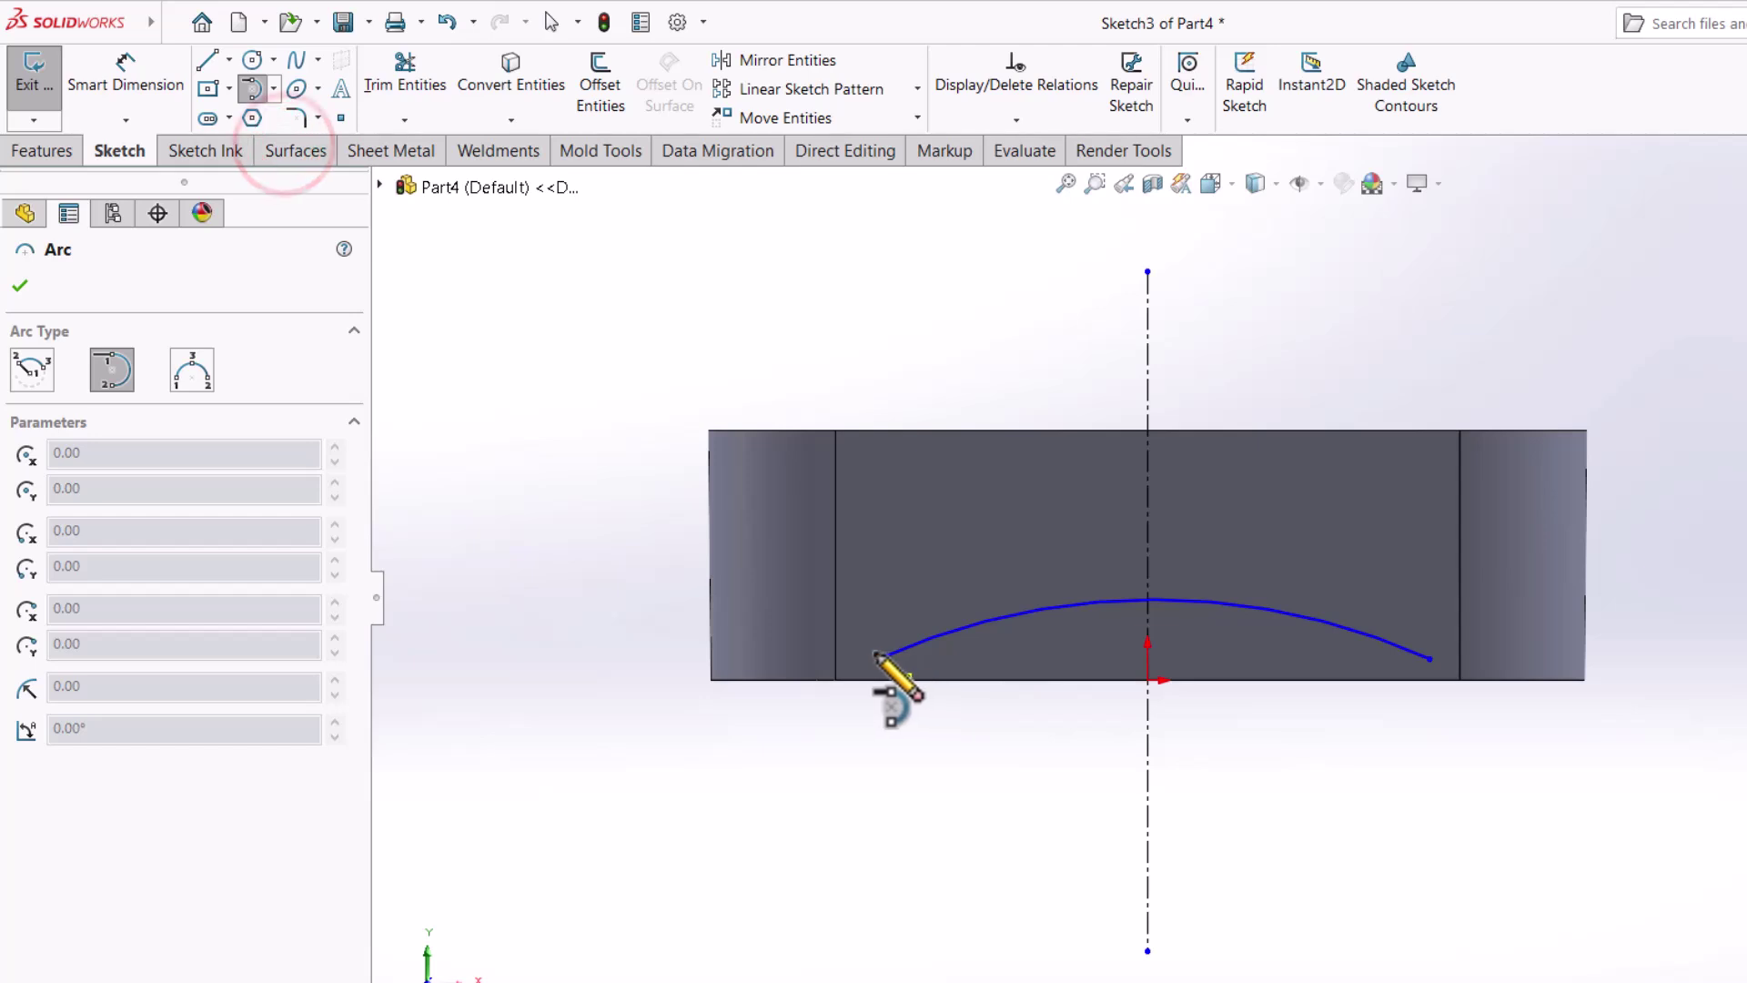
left_click(879, 655)
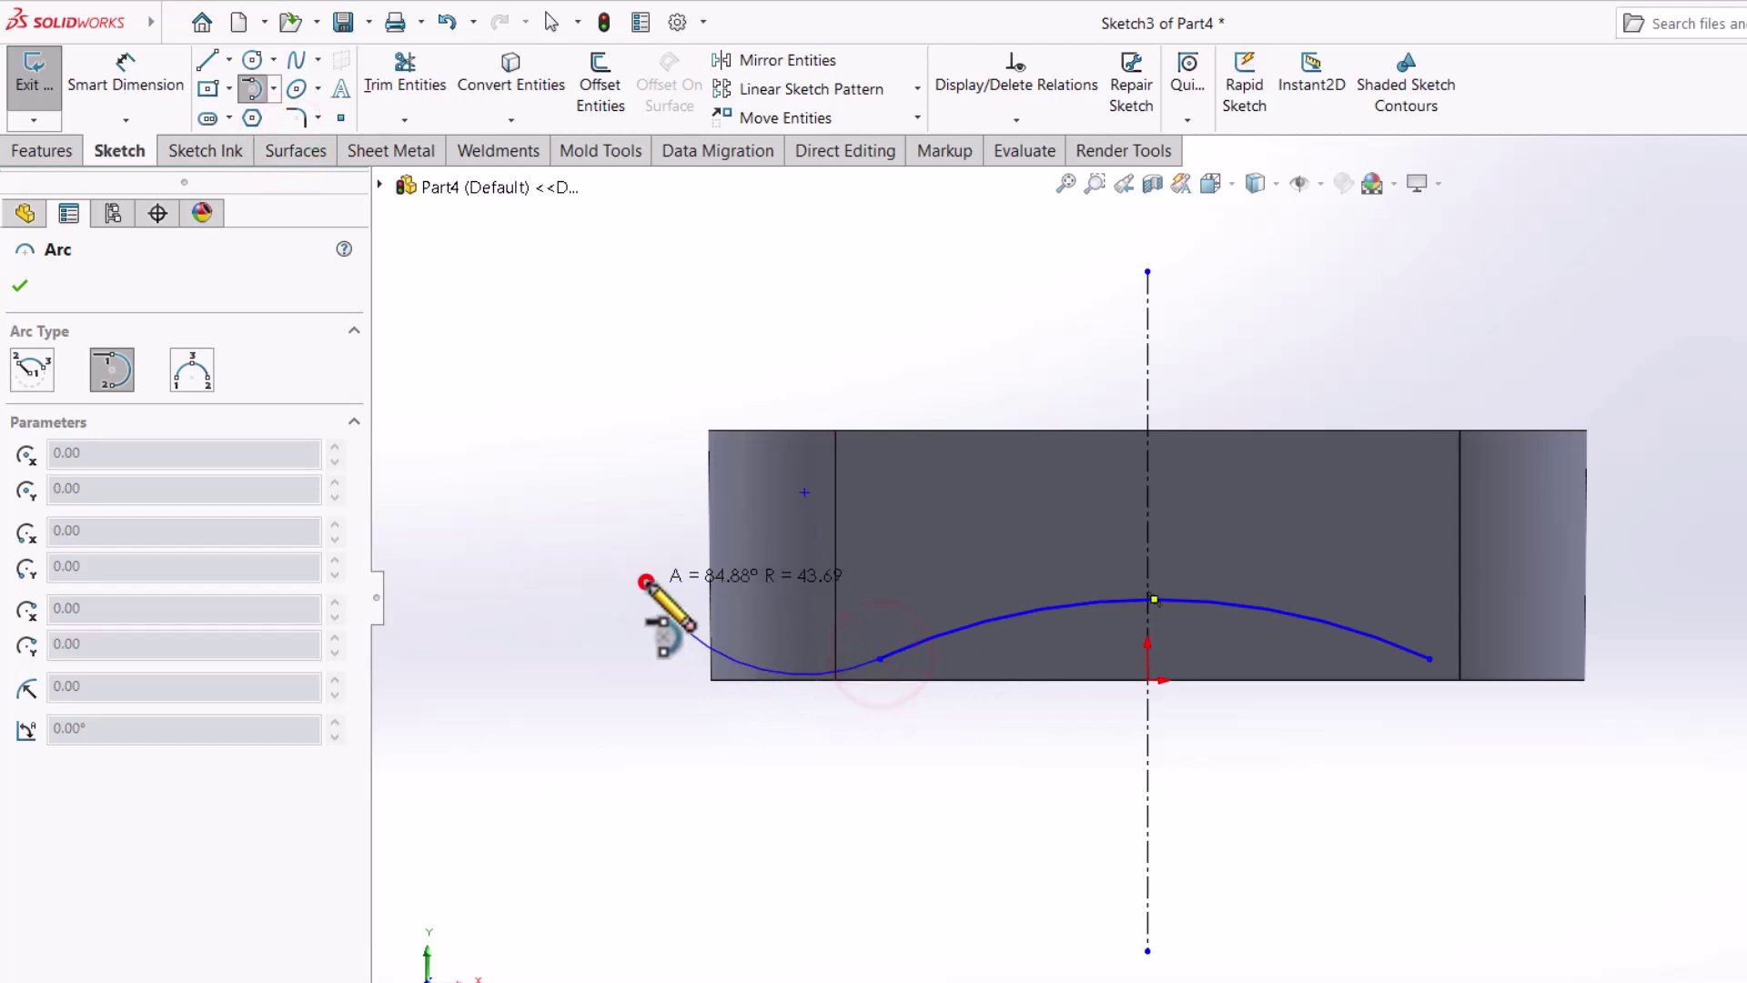
right_click(673, 524)
left_click(702, 538)
Mirror the outer tangent arc about the vertical centerline.
left_click(693, 637)
left_click(1145, 519, "ctrl")
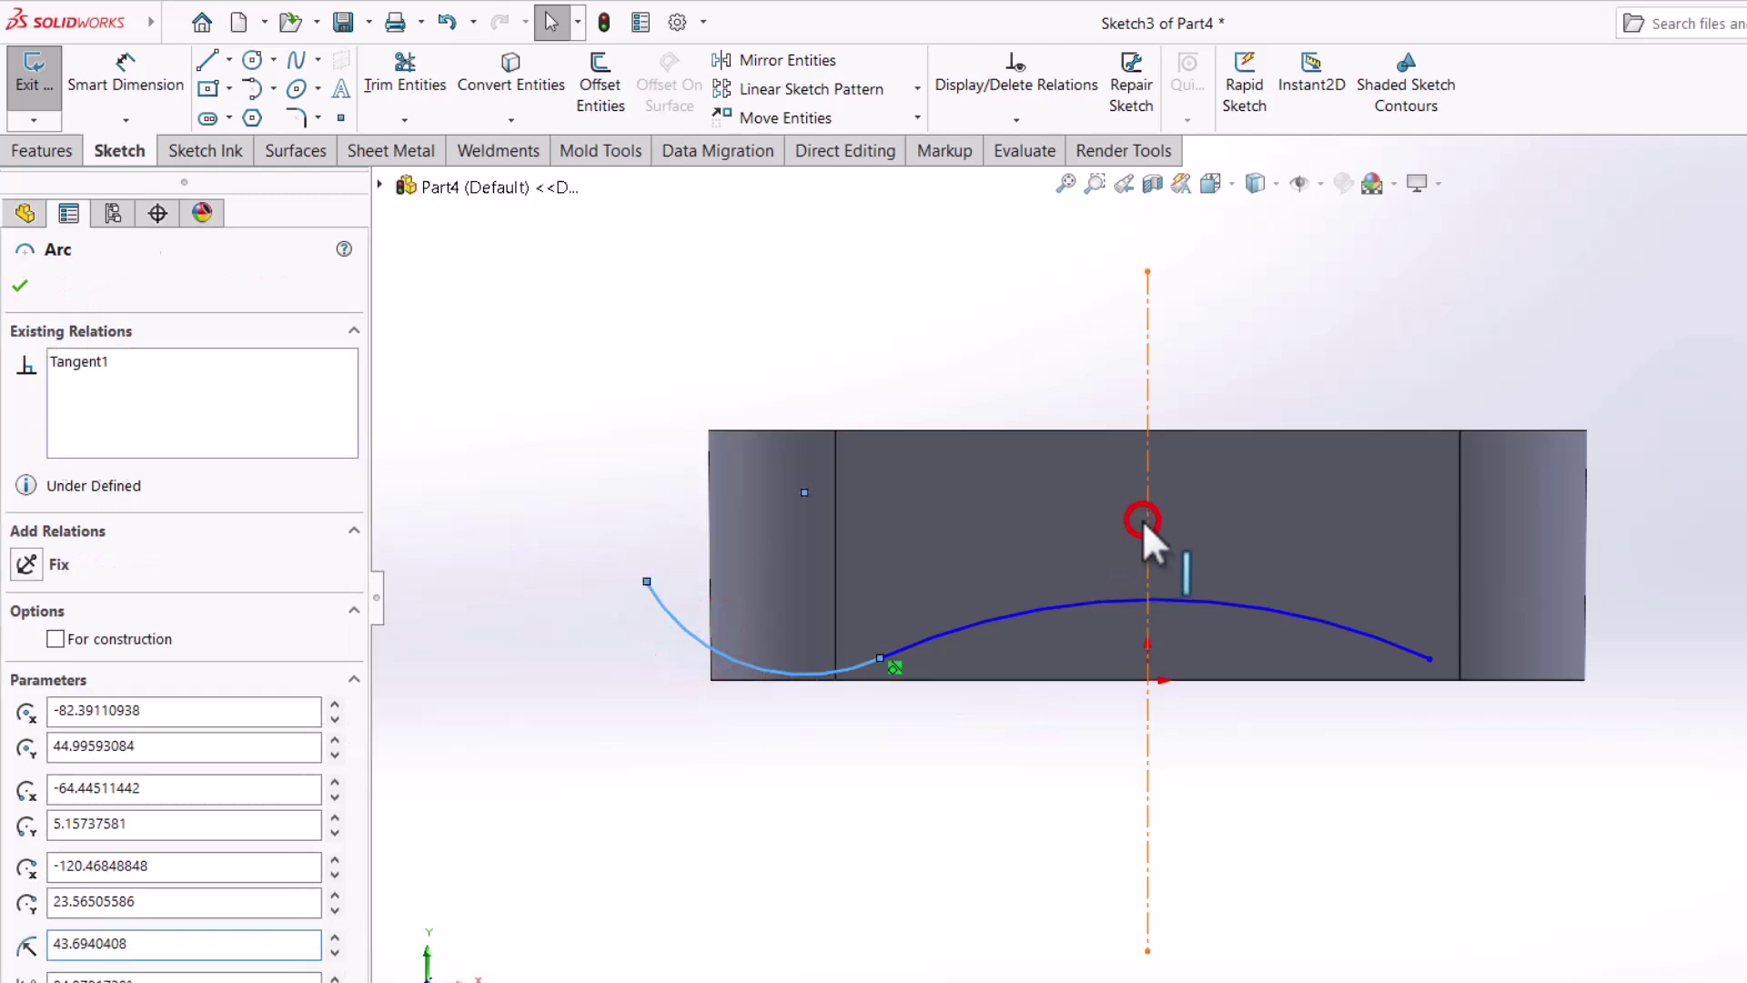
left_click(768, 61)
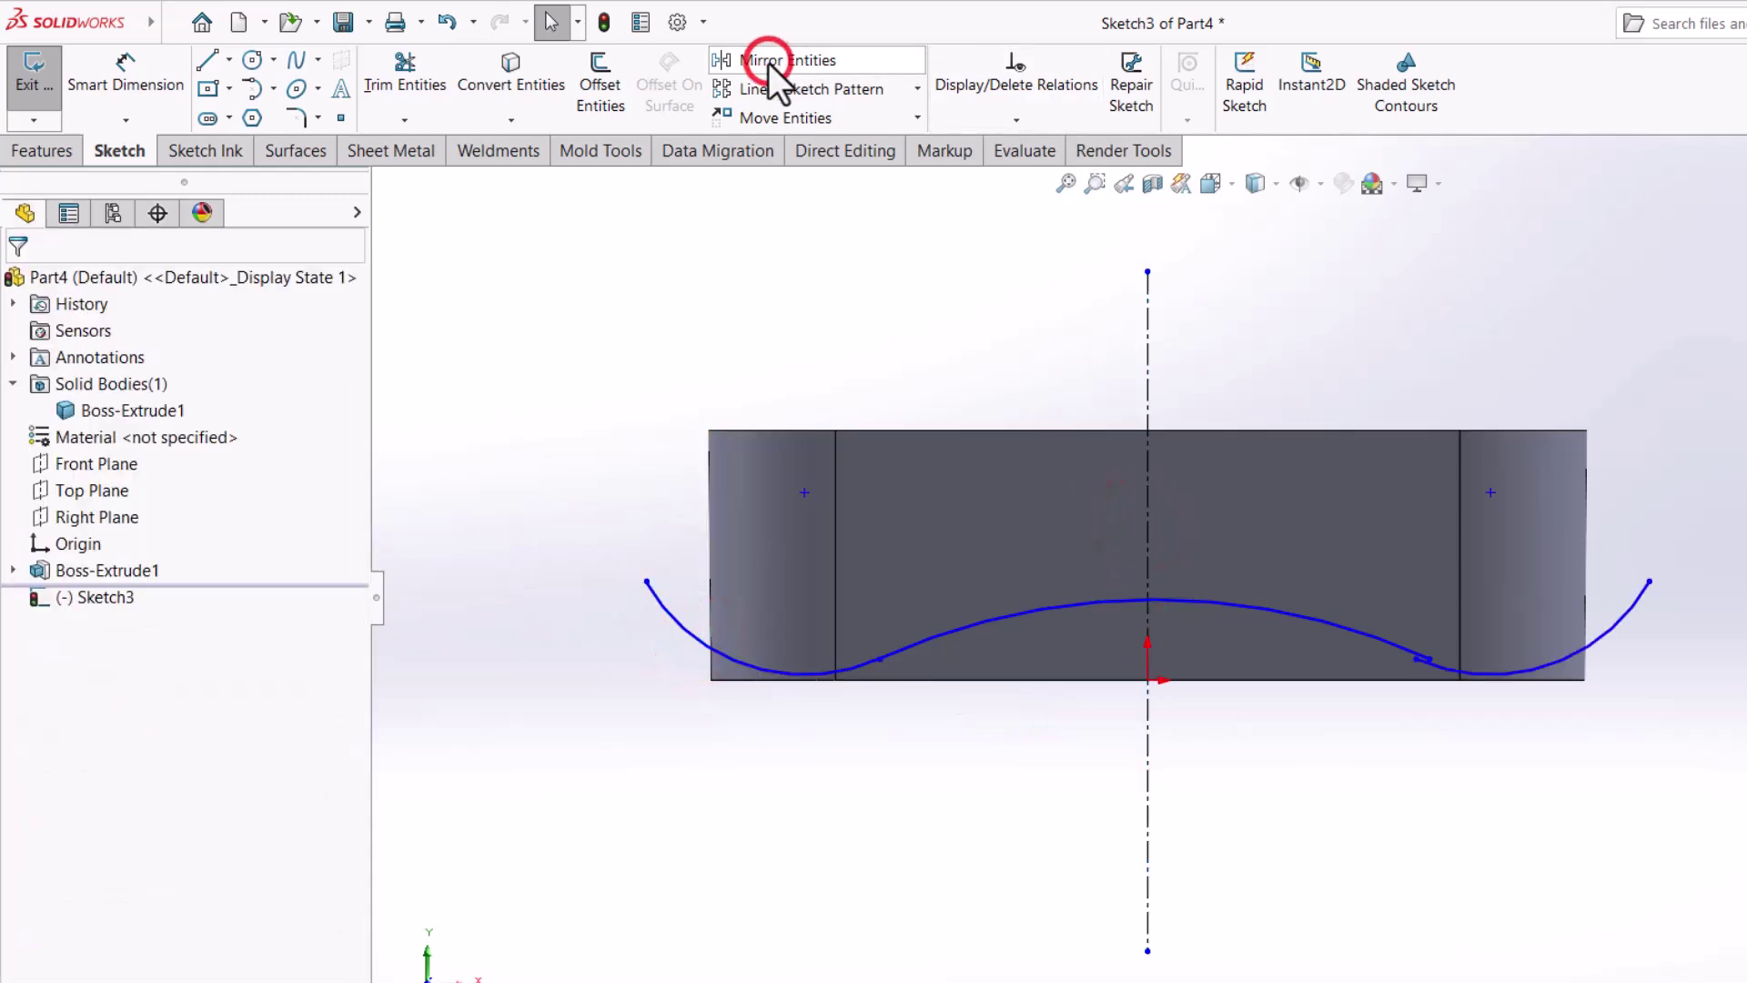
left_click(1334, 805)
Merge the right endpoint of the middle arc with the inner endpoint of the mirrored arc.
scroll(1372, 710, "down", 3)
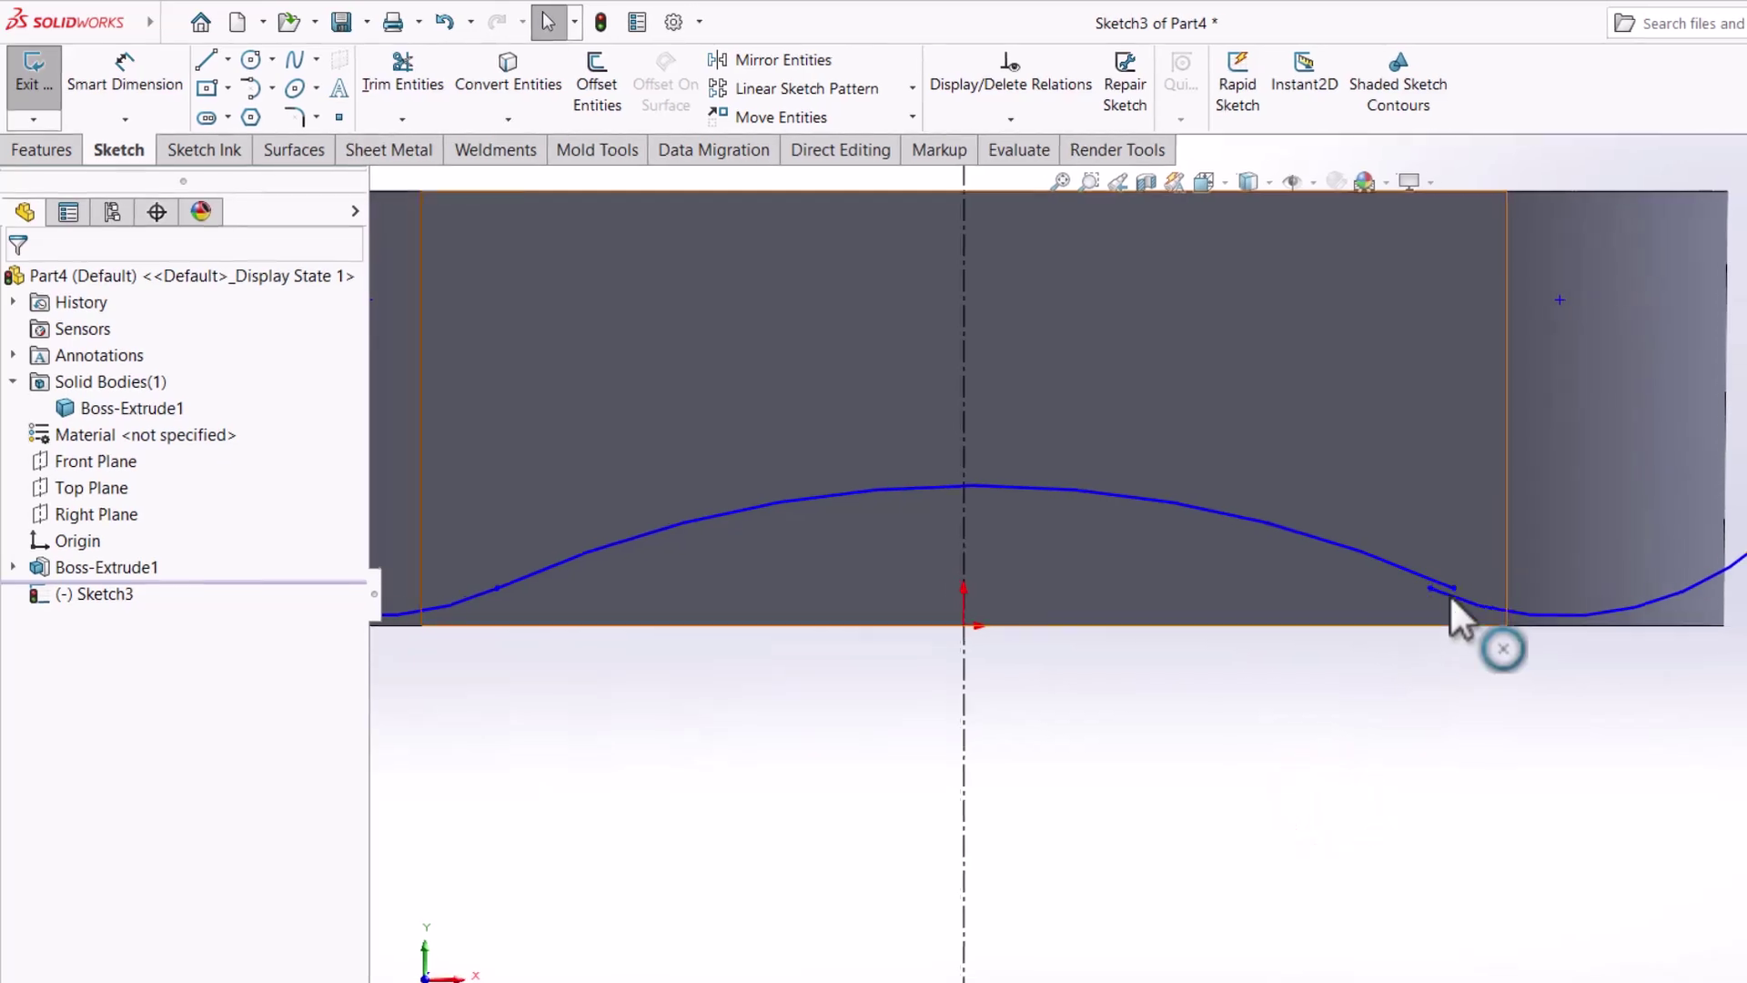
left_click(1460, 591)
scroll(1406, 600, "down", 1)
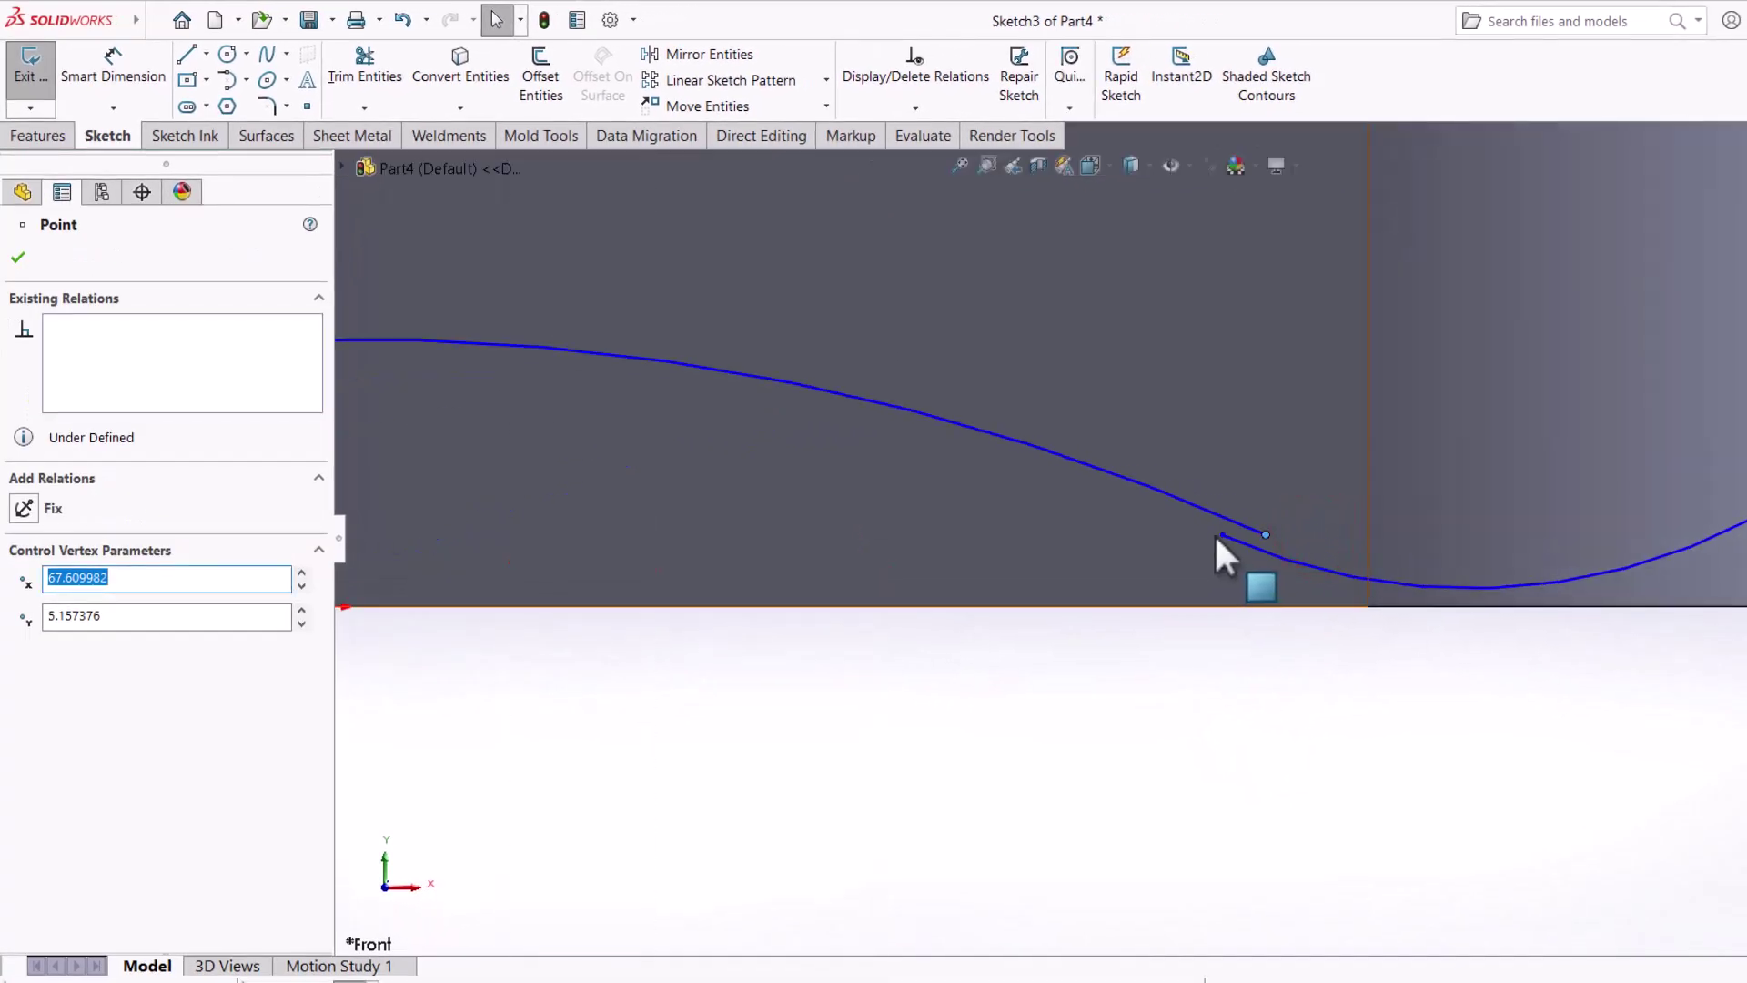
left_click(1222, 535, "ctrl")
left_click(1343, 445)
left_click(1133, 823)
Make the middle arc and the mirrored right arc tangent where they meet.
left_click_drag(1248, 735, 1217, 482)
left_click(1301, 397)
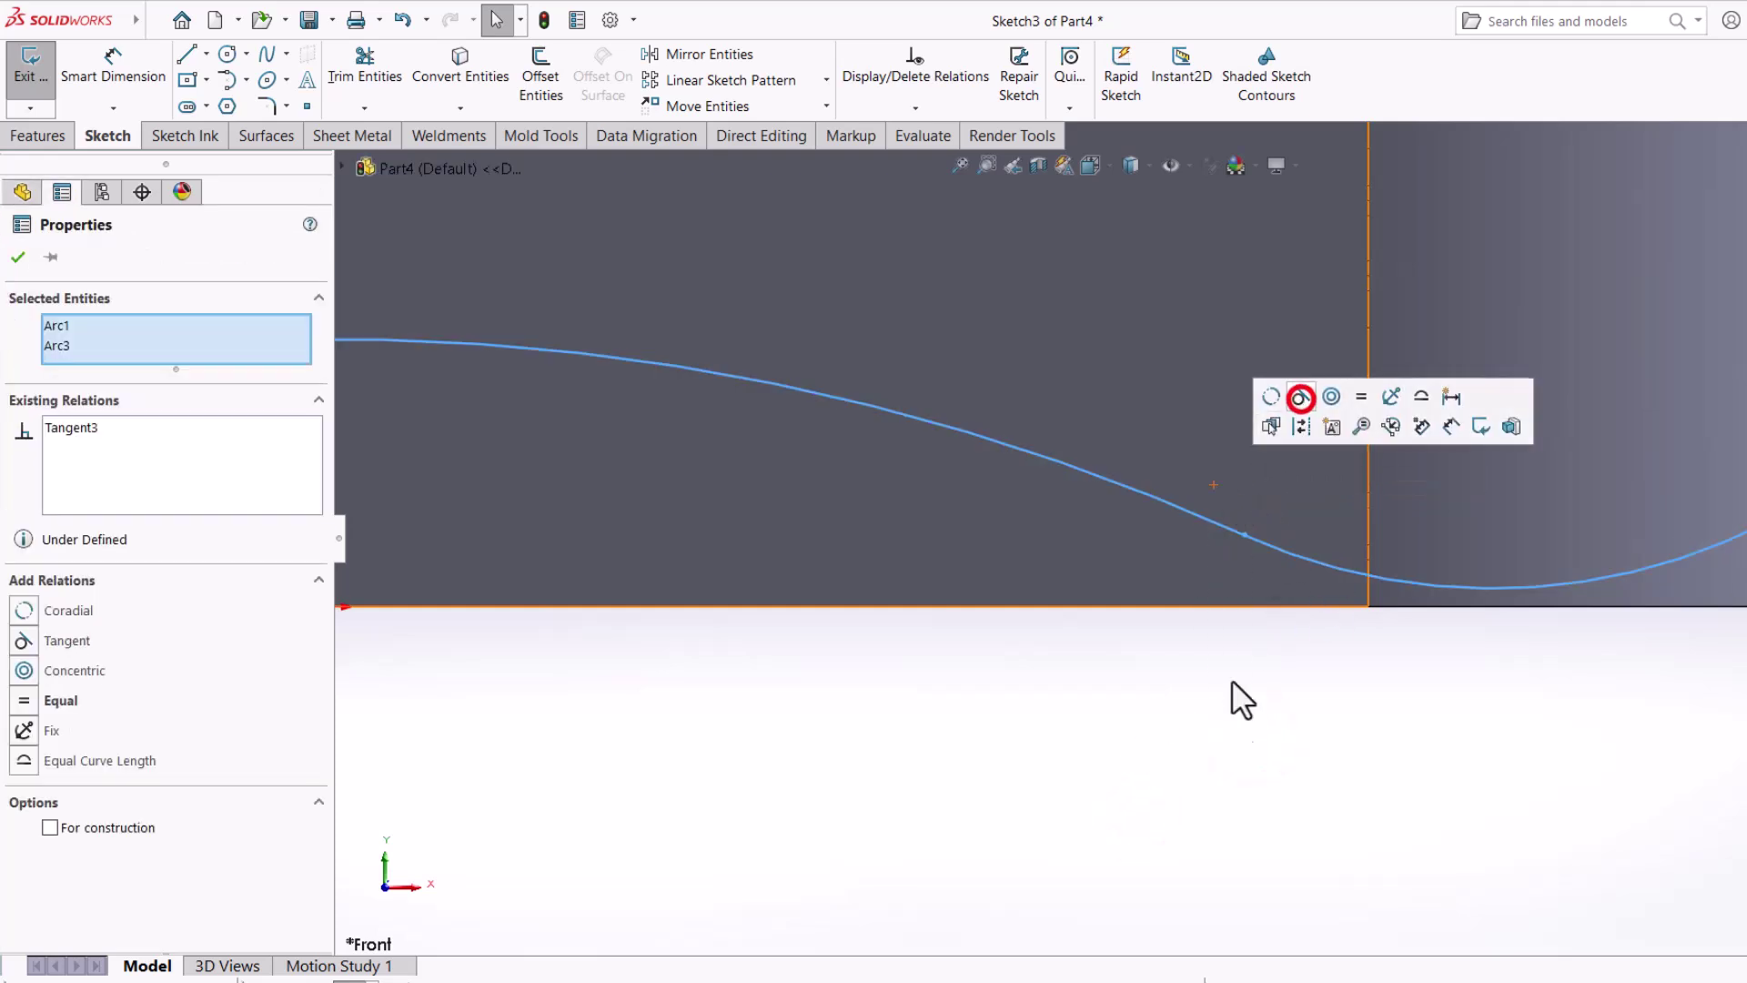
left_click(1217, 789)
key("f")
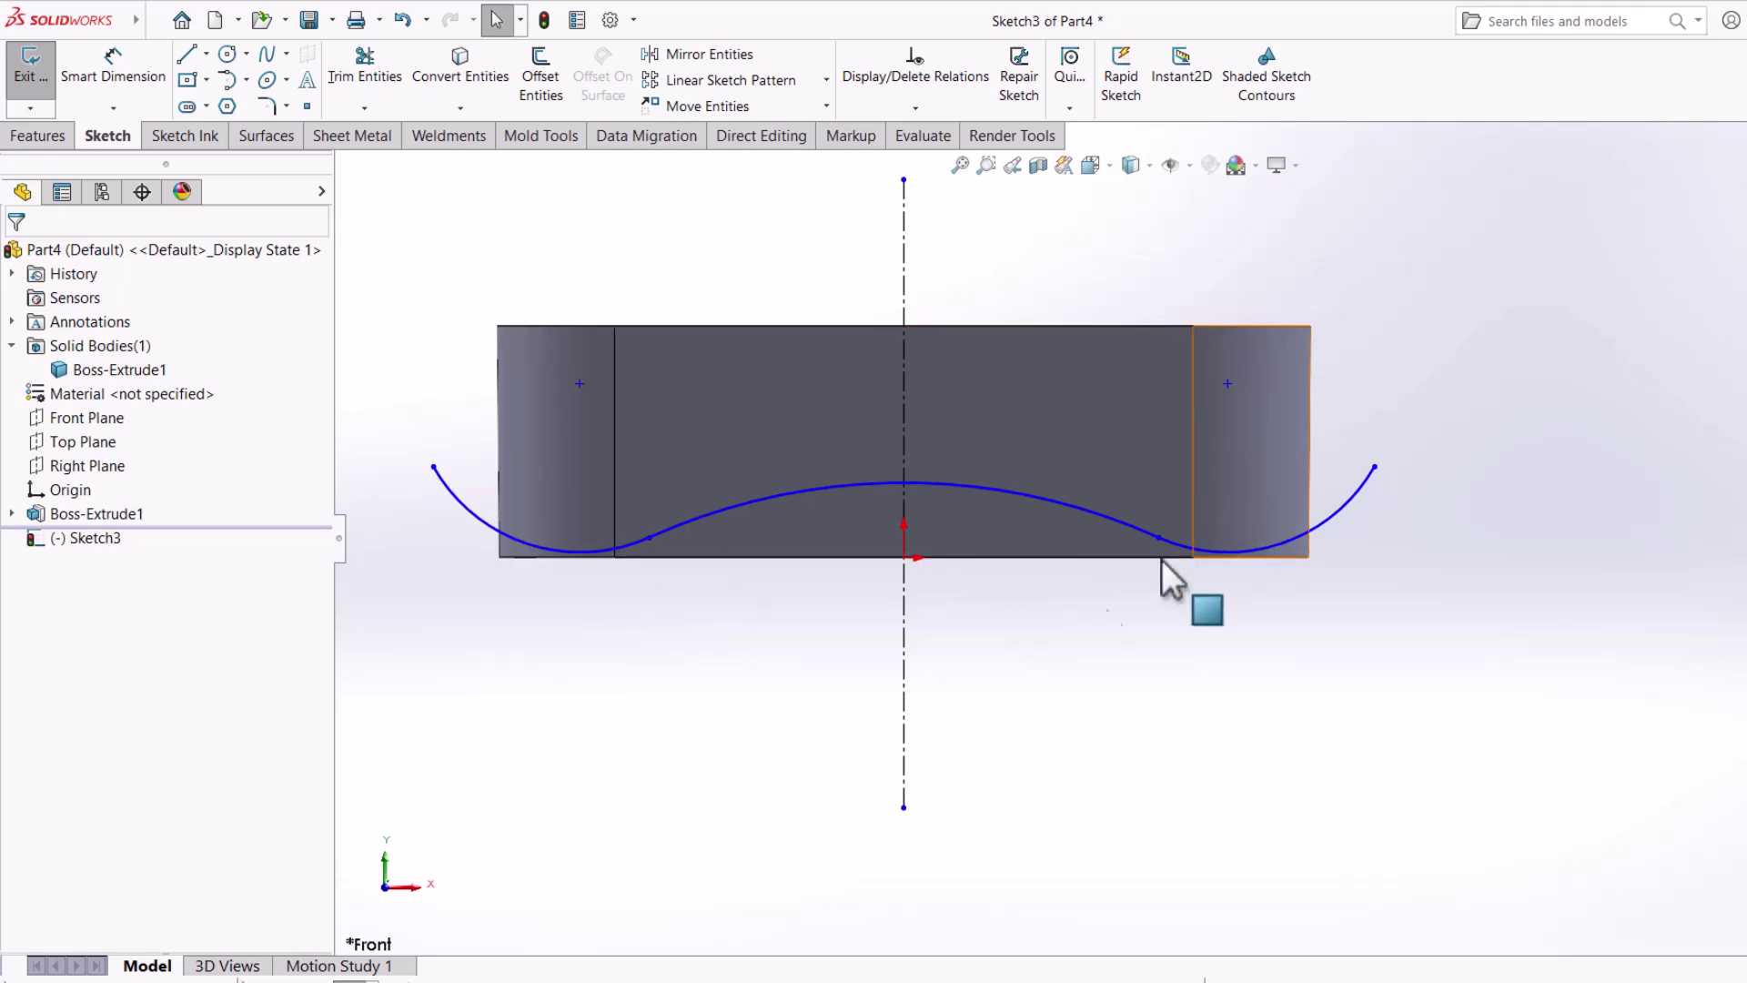
Dimension the middle arc's radius and set it to 150 mm.
left_click(121, 65)
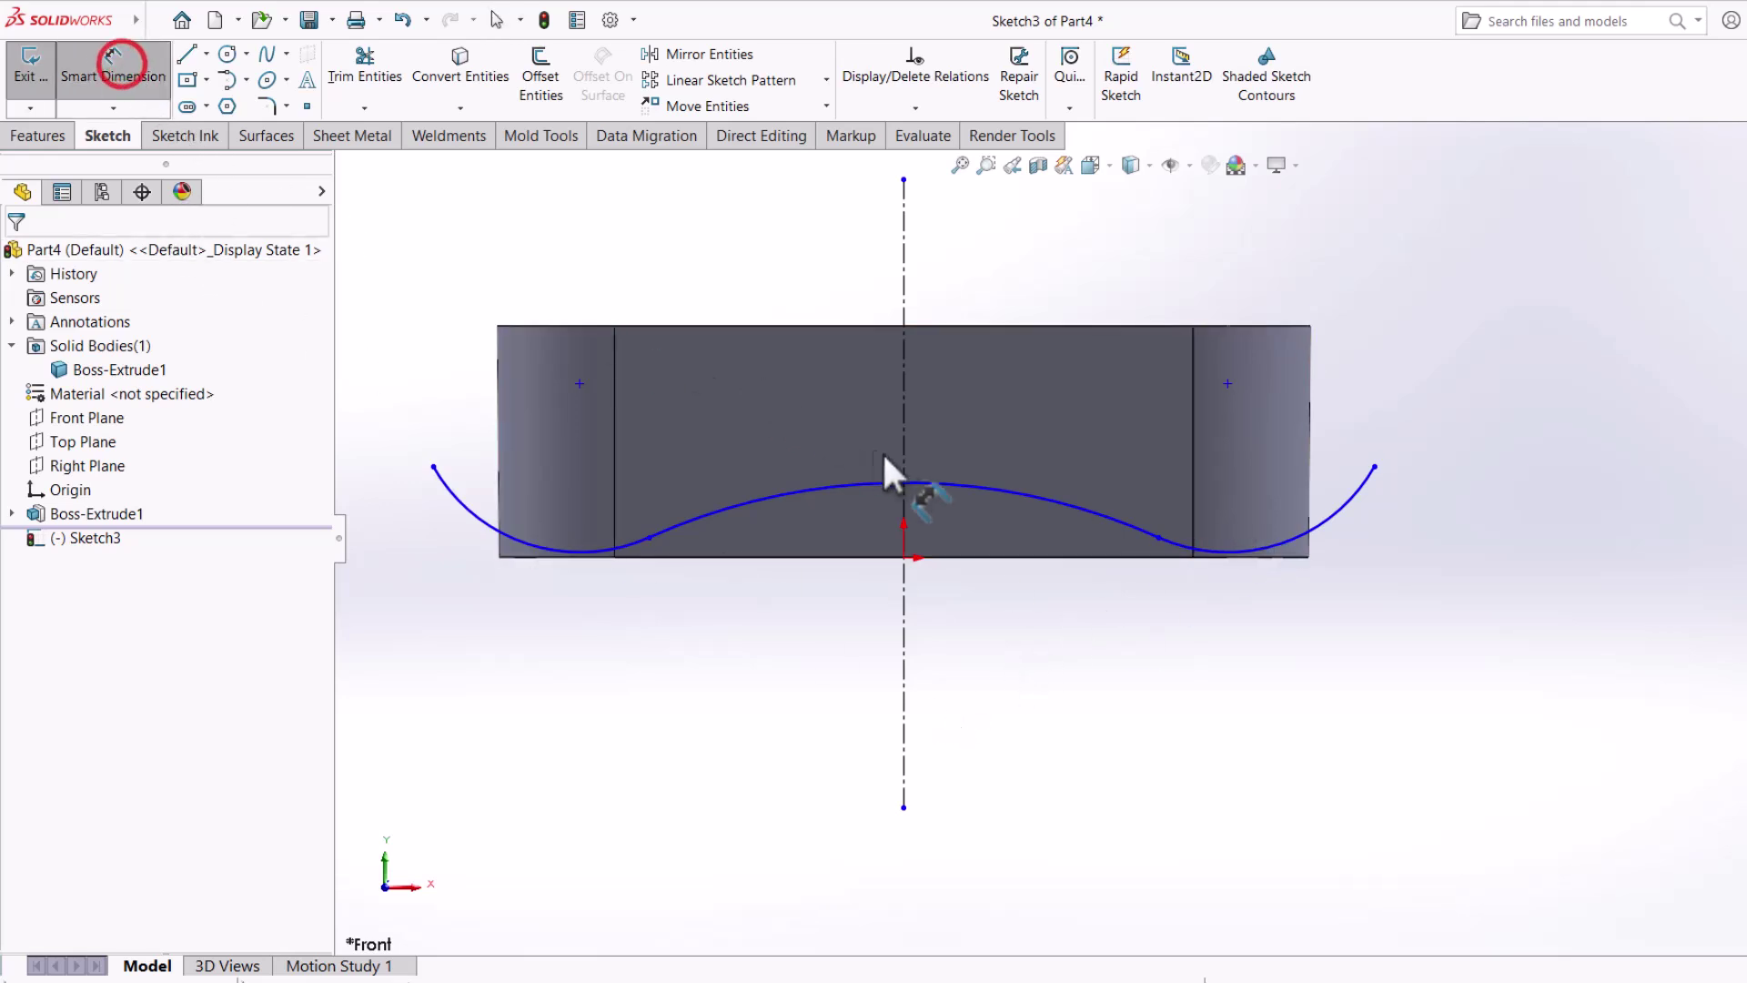
left_click(961, 480)
left_click(996, 401)
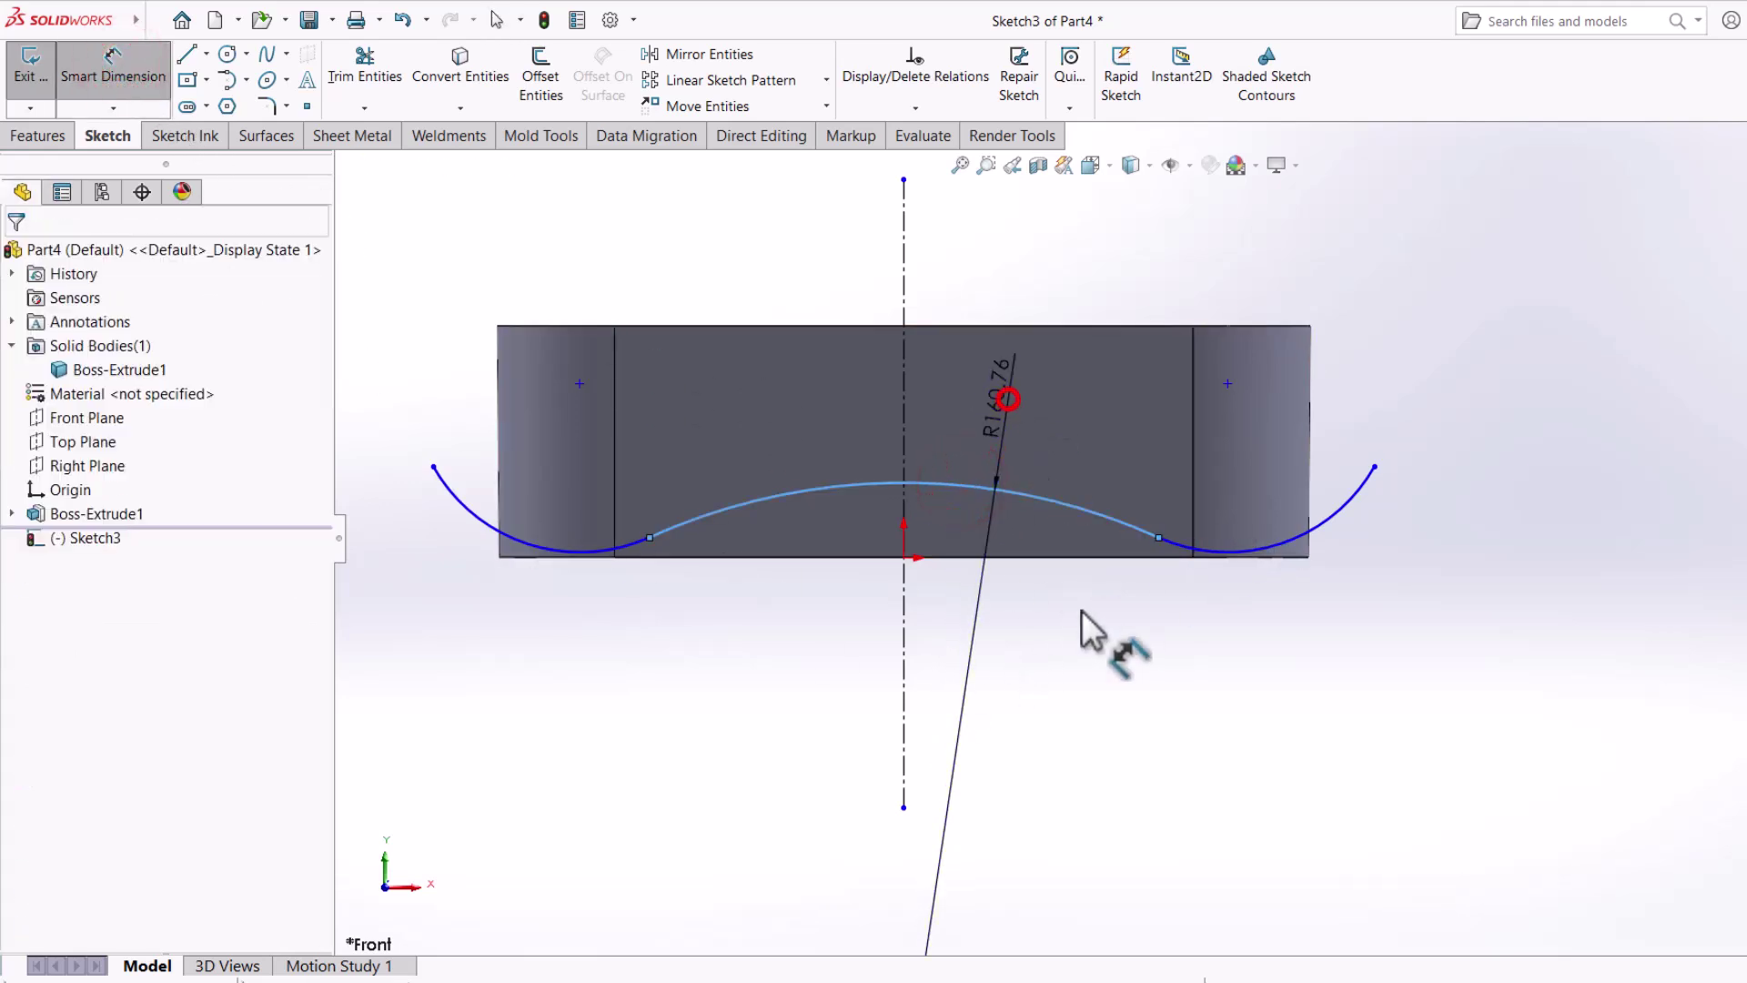
type("150")
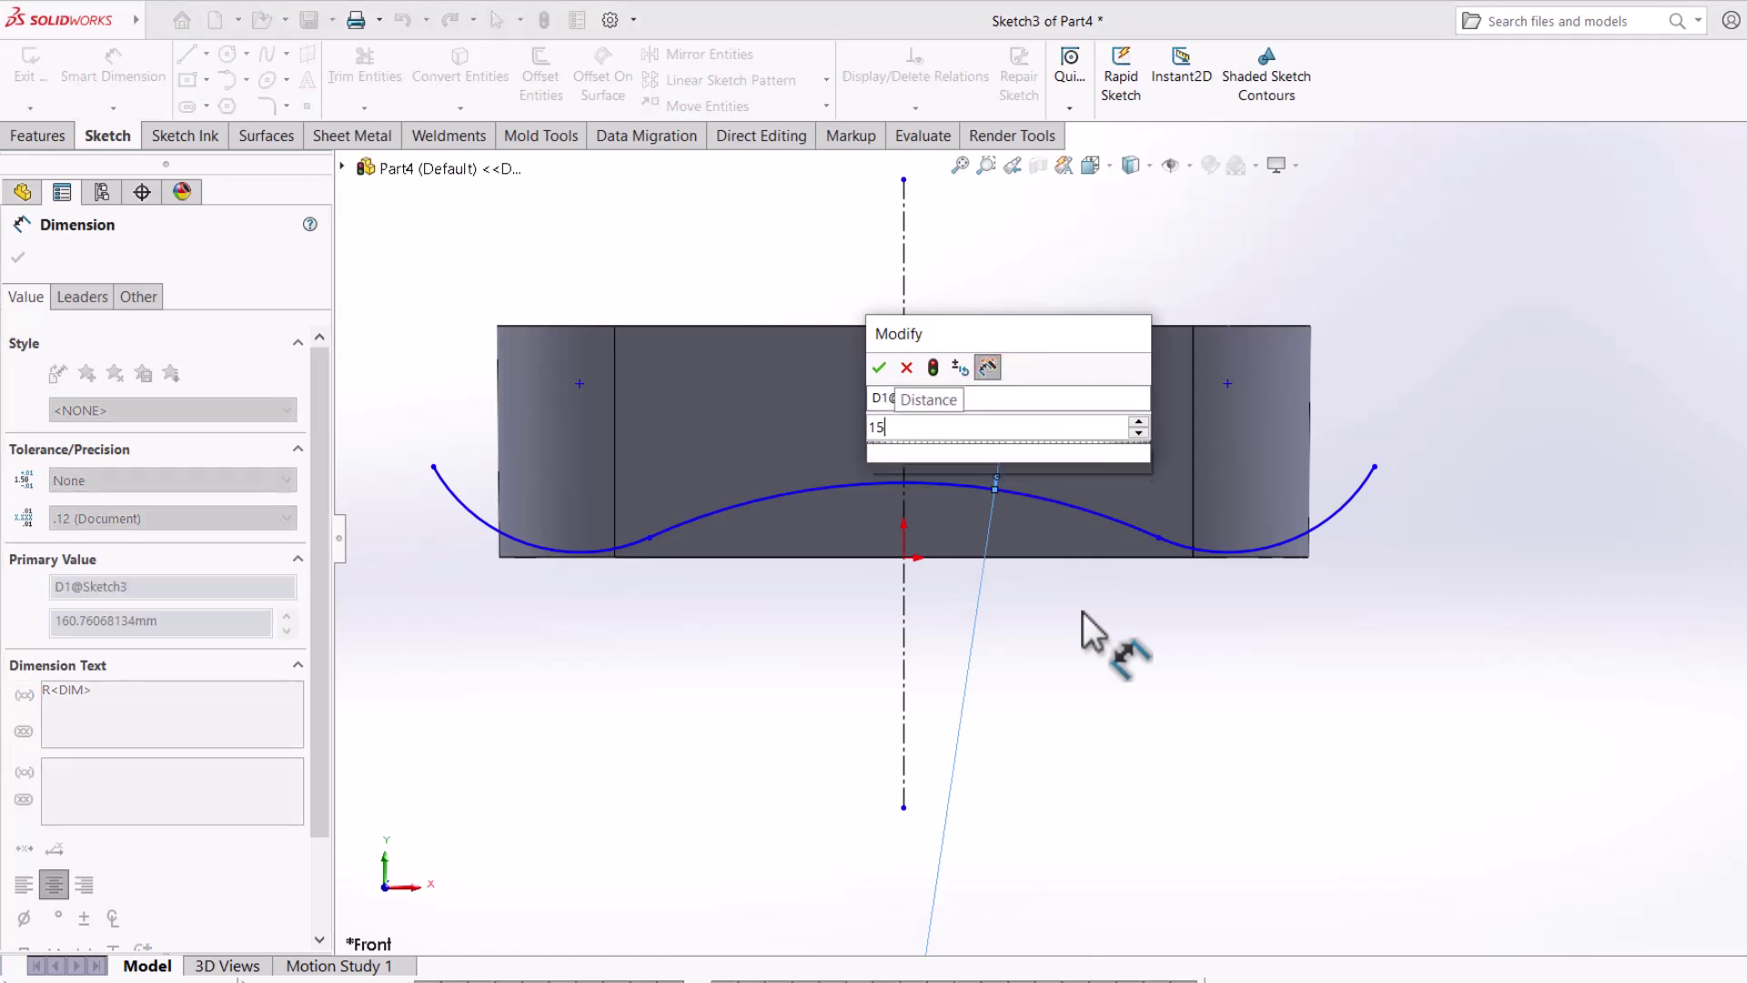
key("Return")
left_click(1225, 701)
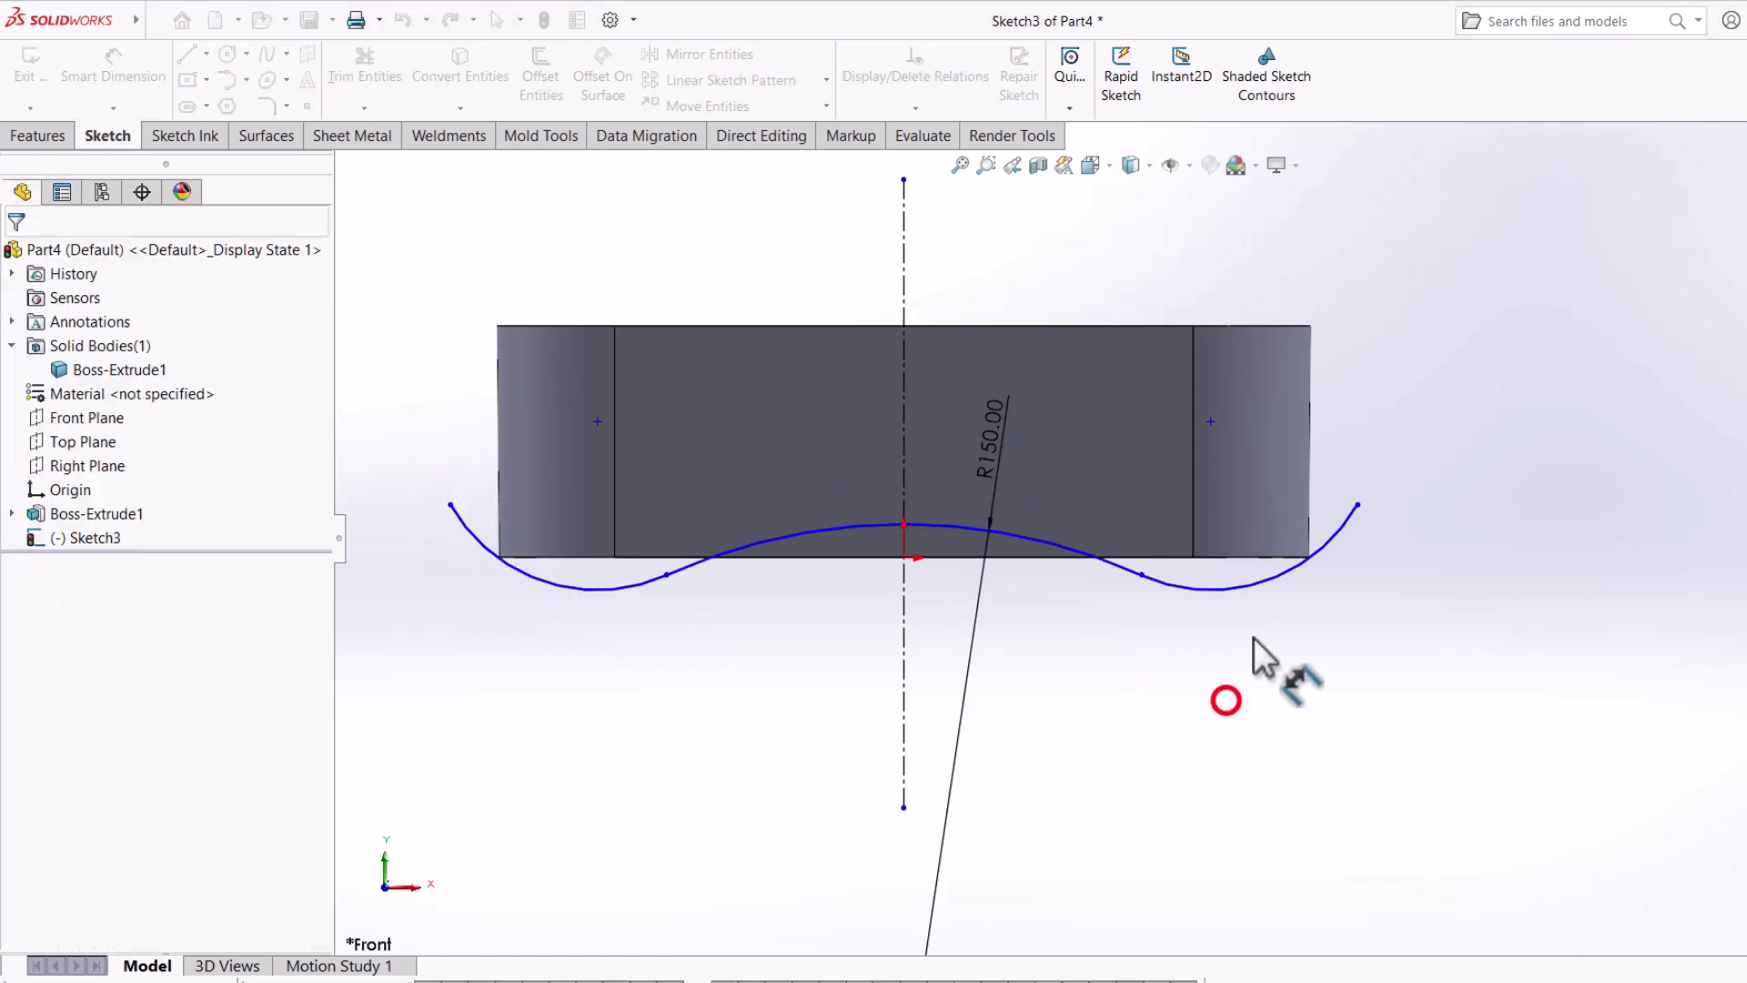
Dimension the right outer arc's radius and set it to 50 mm.
left_click(1231, 589)
left_click(1350, 751)
type("50")
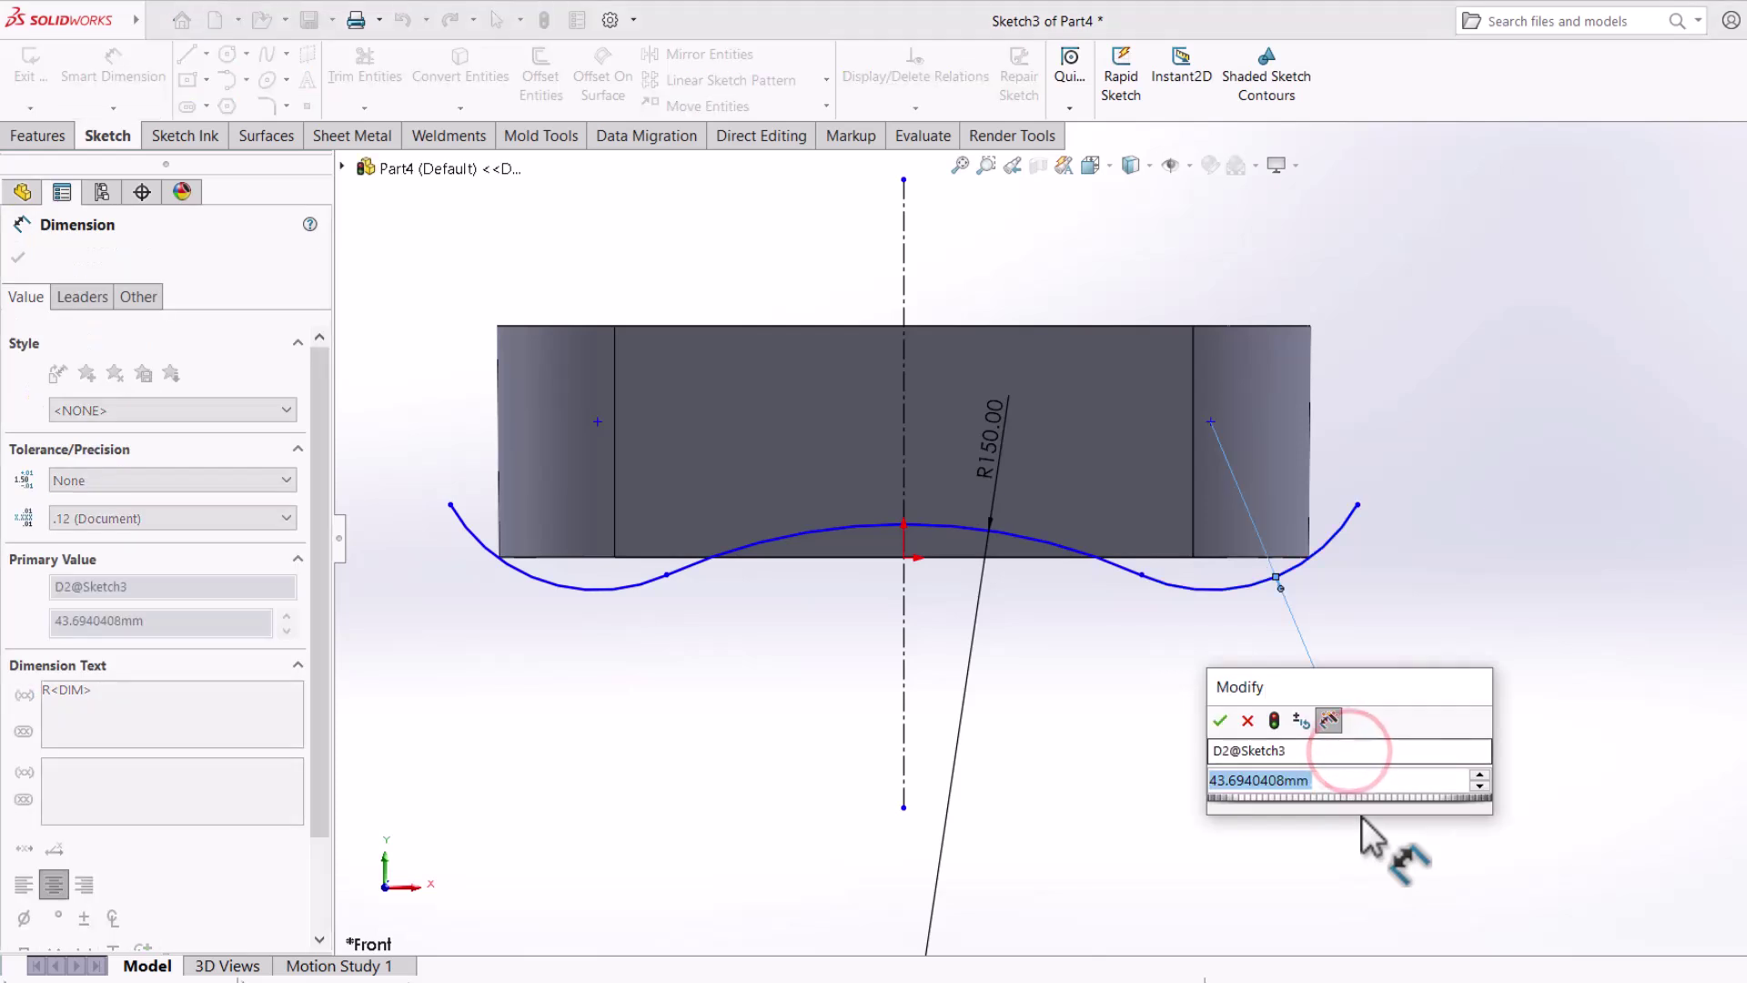
key("Return")
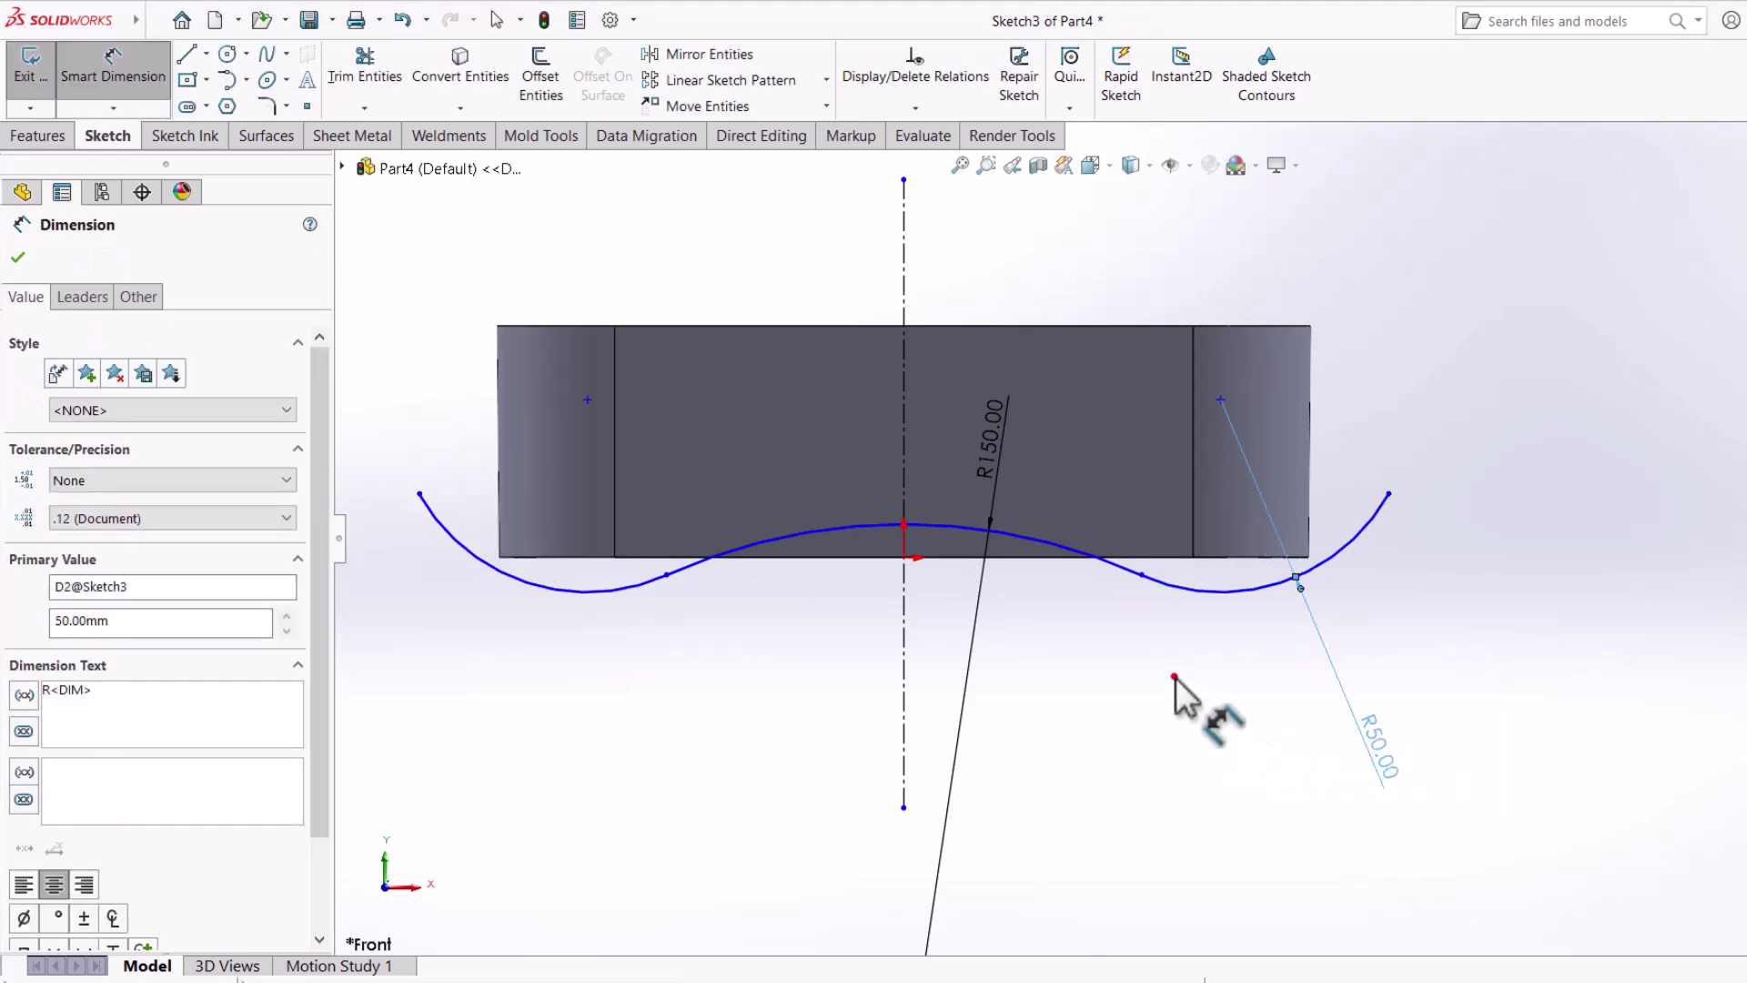
right_click(1133, 653)
left_click(1190, 723)
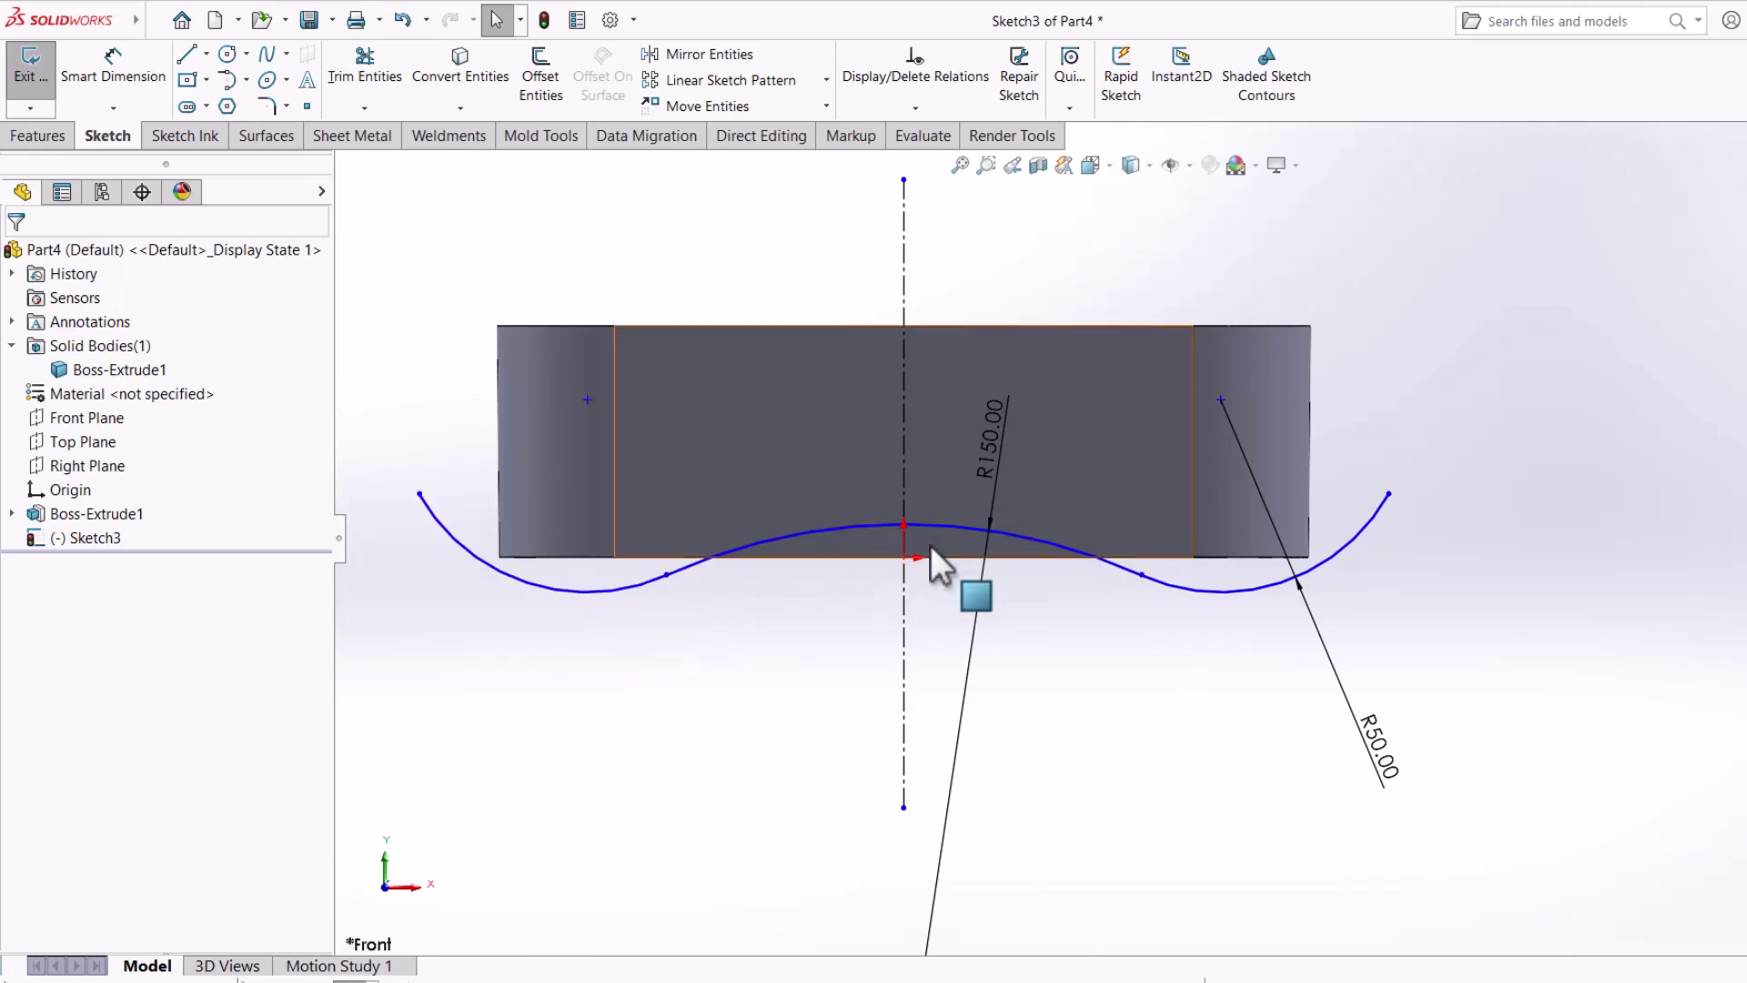
scroll(910, 566, "up", 1)
left_click_drag(883, 528, 886, 500)
key("ctrl+z")
scroll(728, 628, "down", 2)
scroll(737, 552, "up", 2)
scroll(974, 556, "down", 2)
scroll(1241, 620, "up", 3)
Select the whole sketch and move it up until the outer arcs' lowest points lie about 7 mm above the body's bottom edge.
left_click_drag(1540, 433, 673, 657)
left_click_drag(1236, 531, 1236, 483)
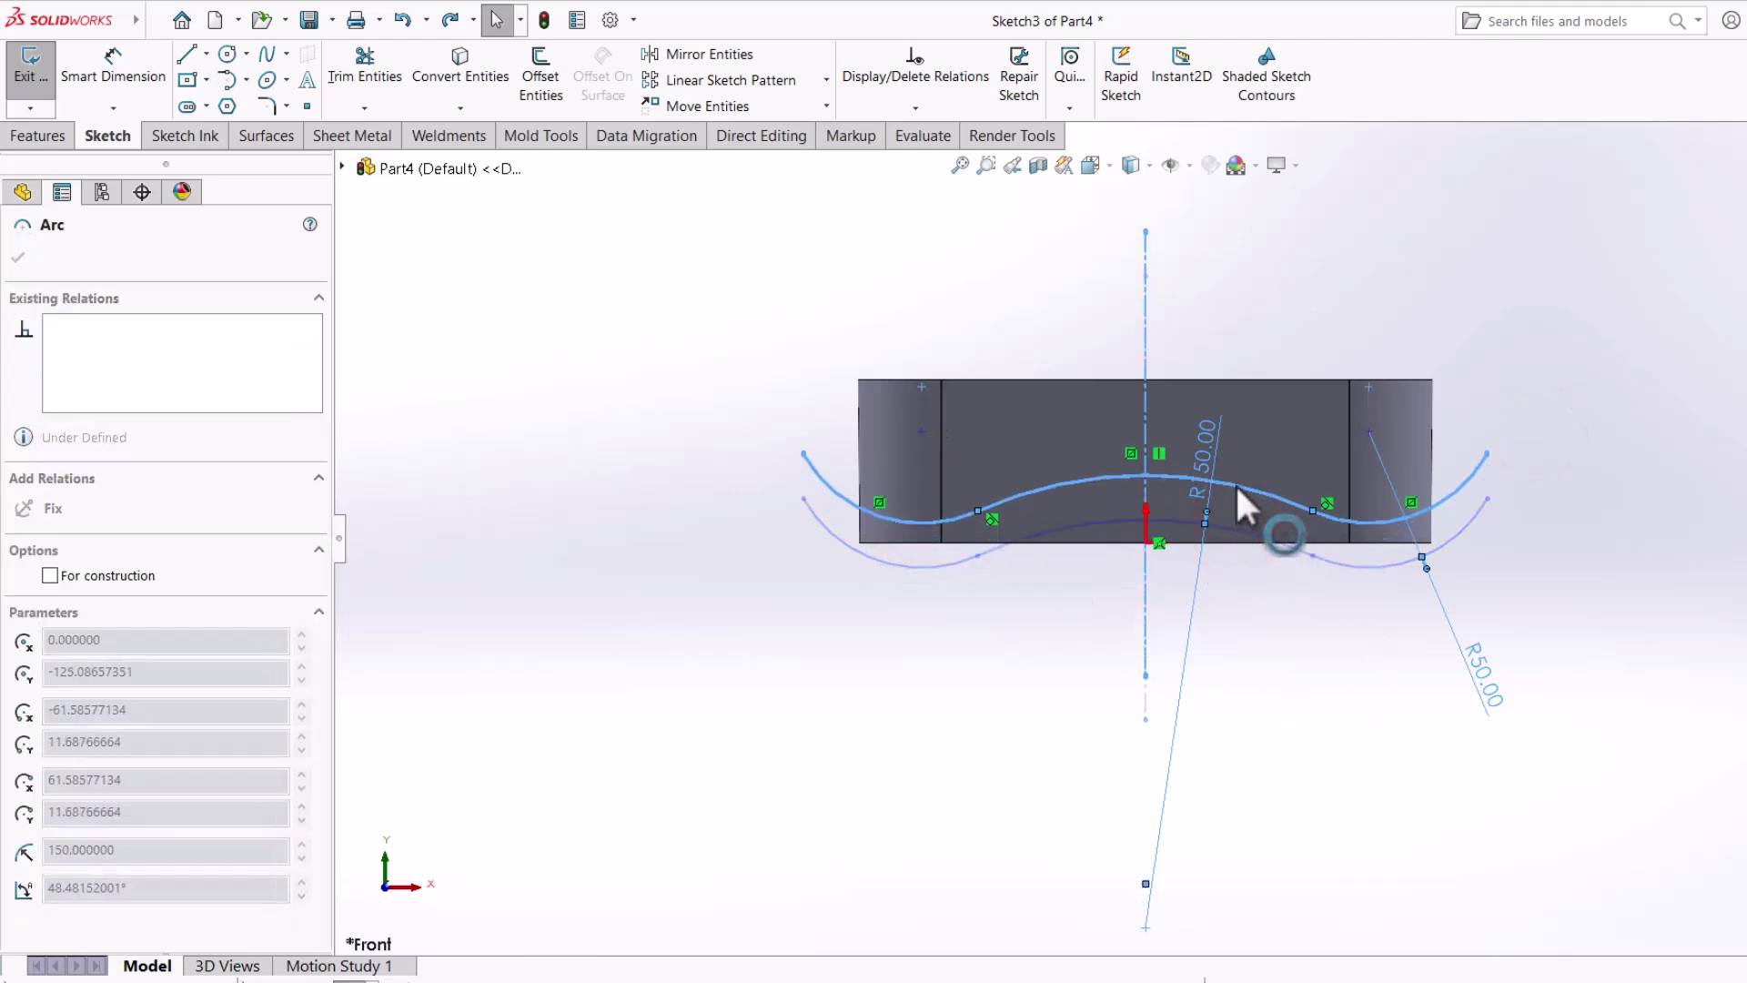
left_click(1253, 615)
Dimension the distance from the left outer arc's lowest point to the body's bottom edge and set it to 5 mm.
scroll(958, 538, "down", 3)
left_click(113, 69)
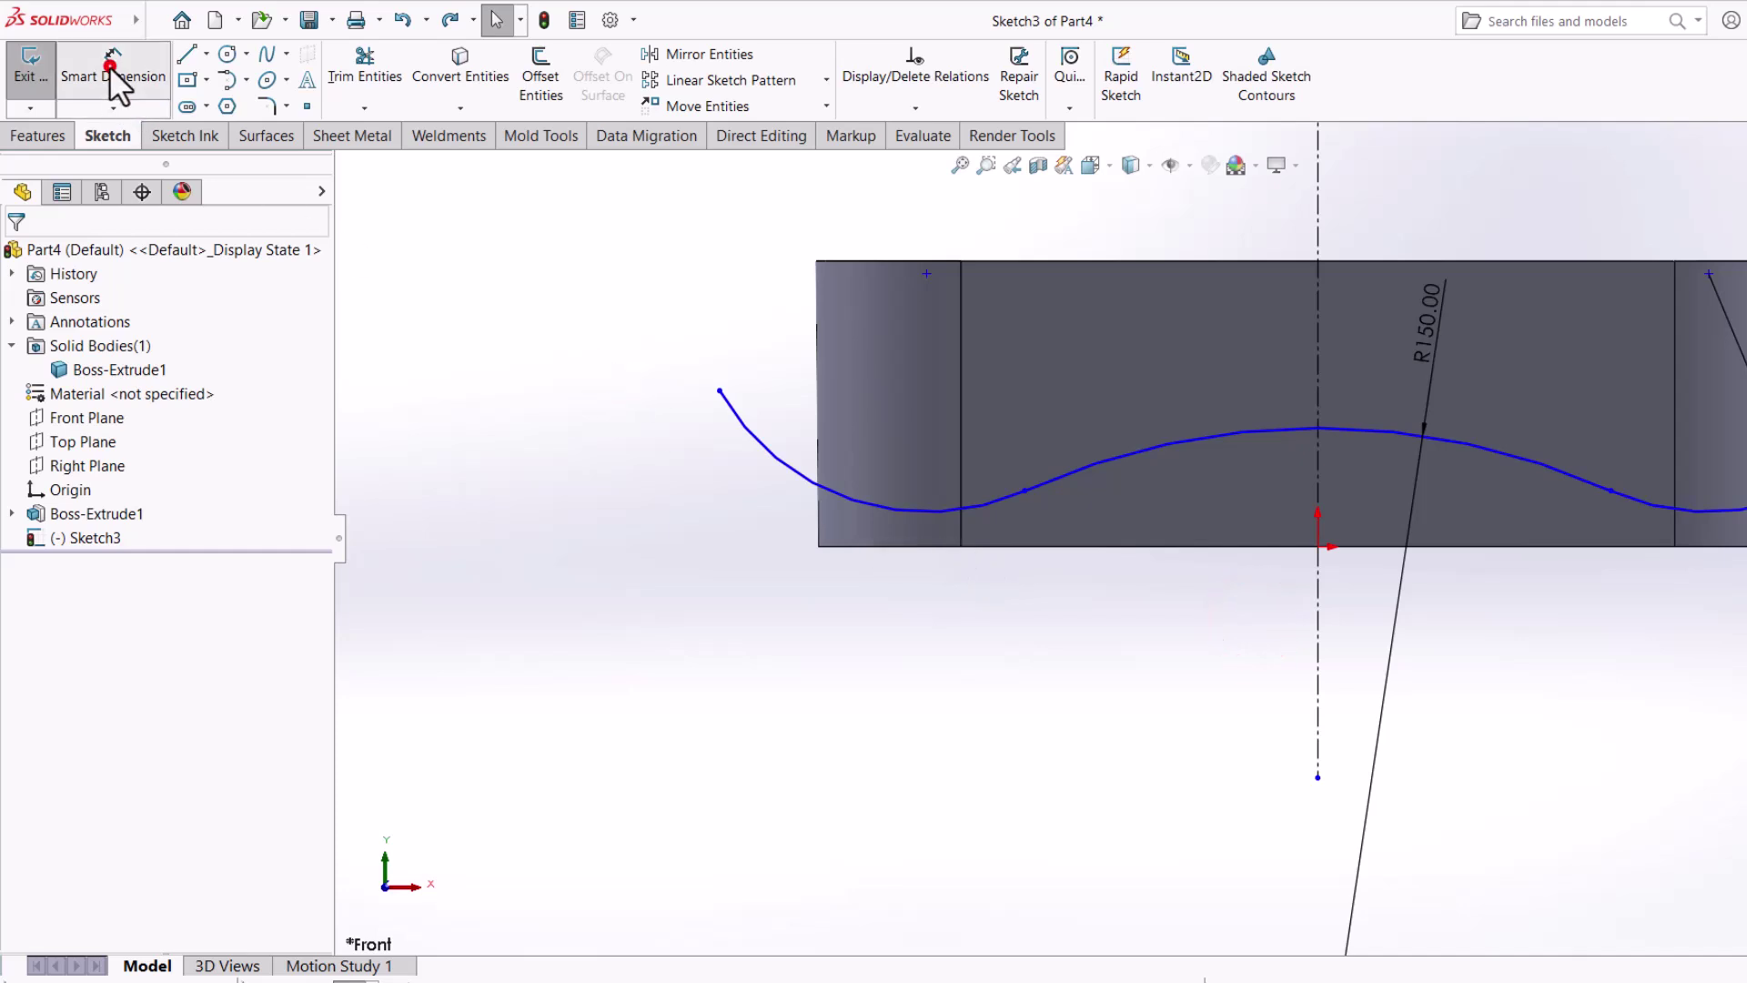
left_click(912, 511)
left_click(901, 546)
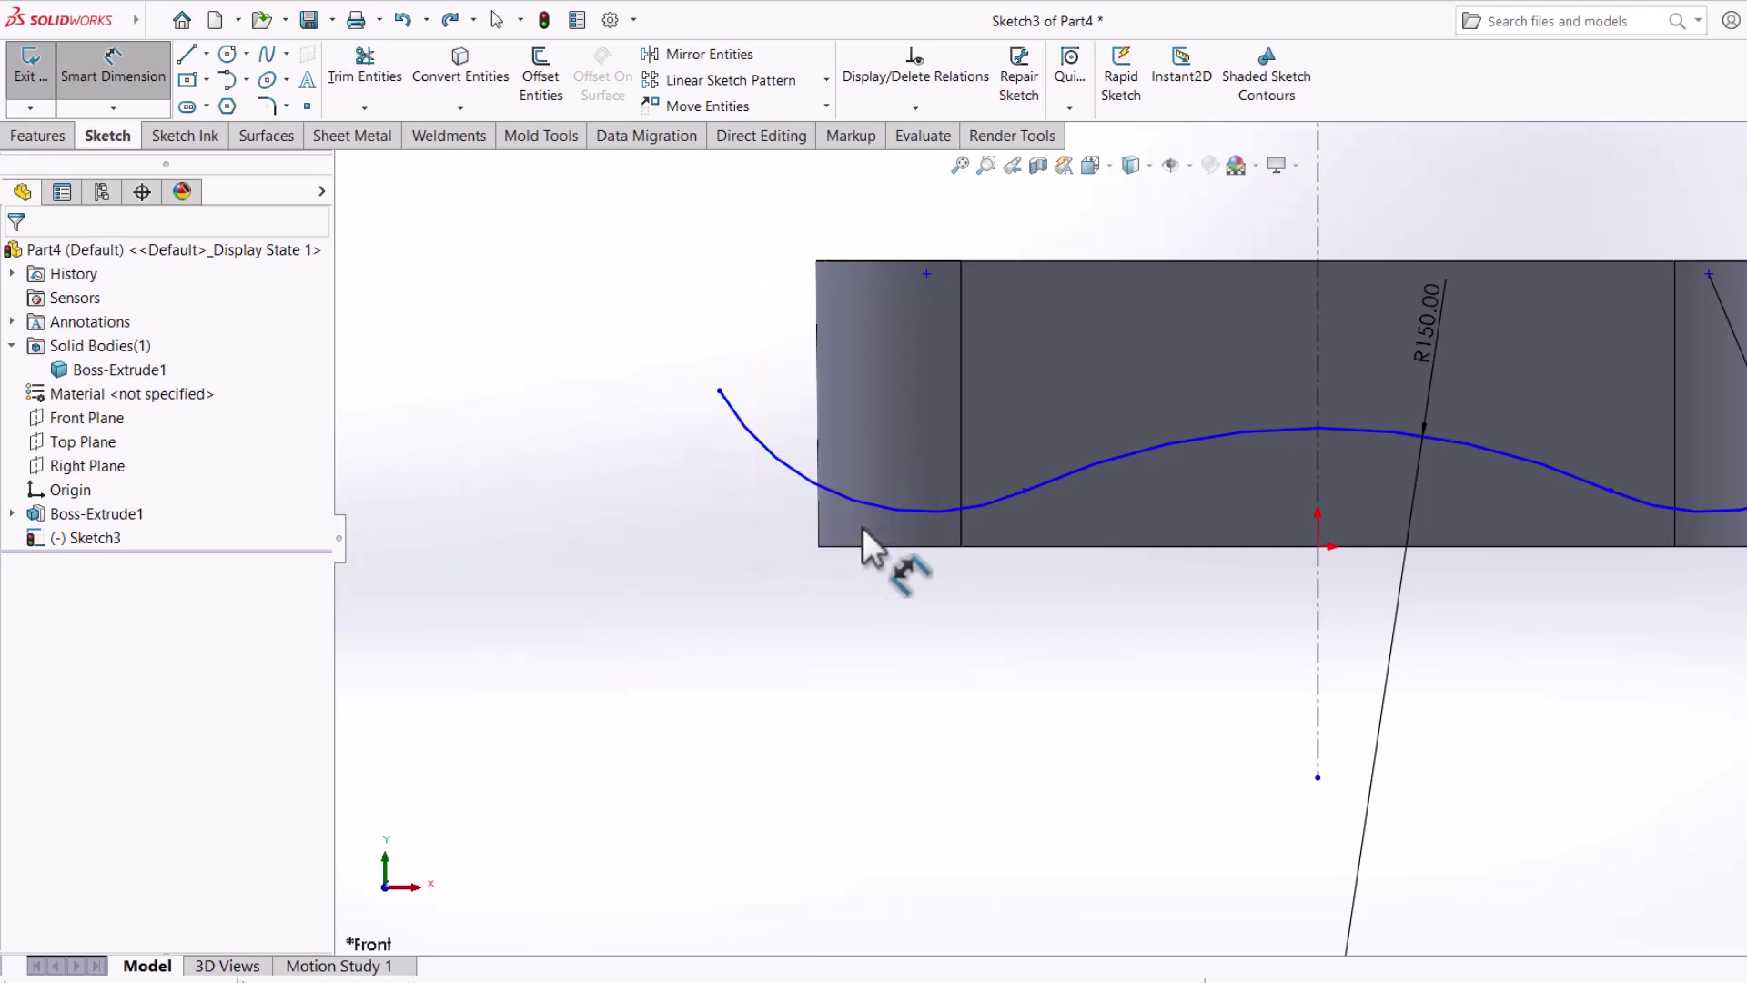
left_click(935, 514)
left_click(924, 546)
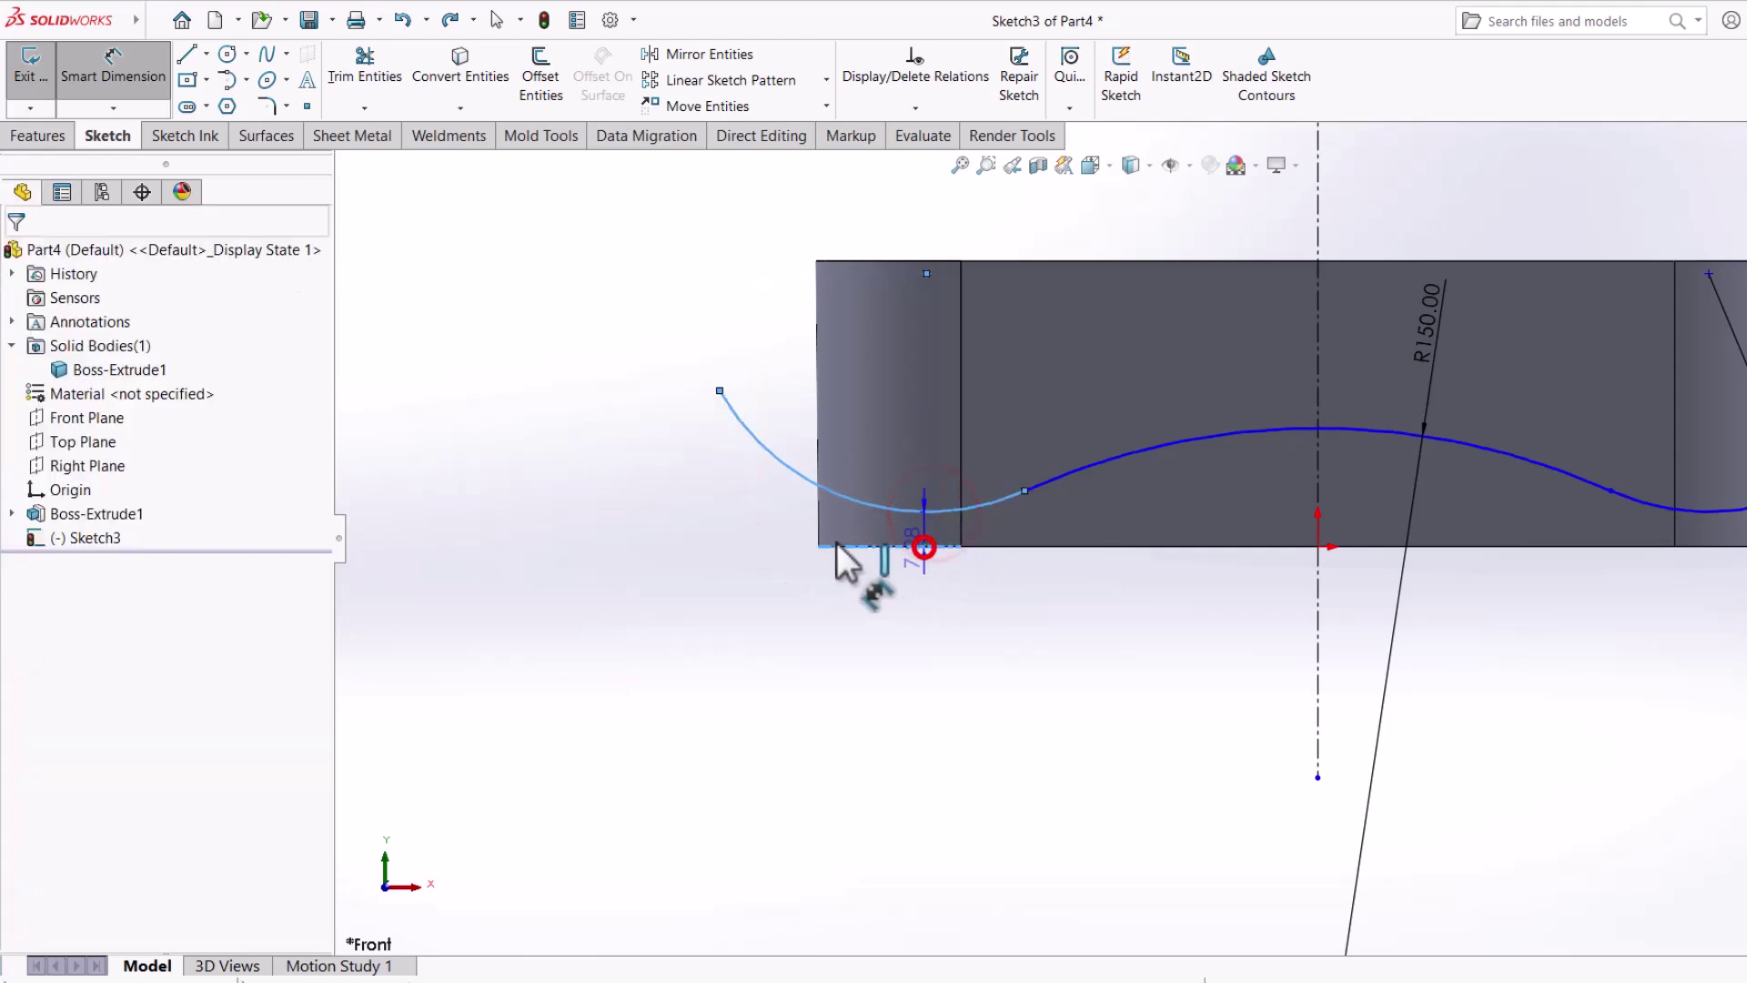
left_click(771, 539)
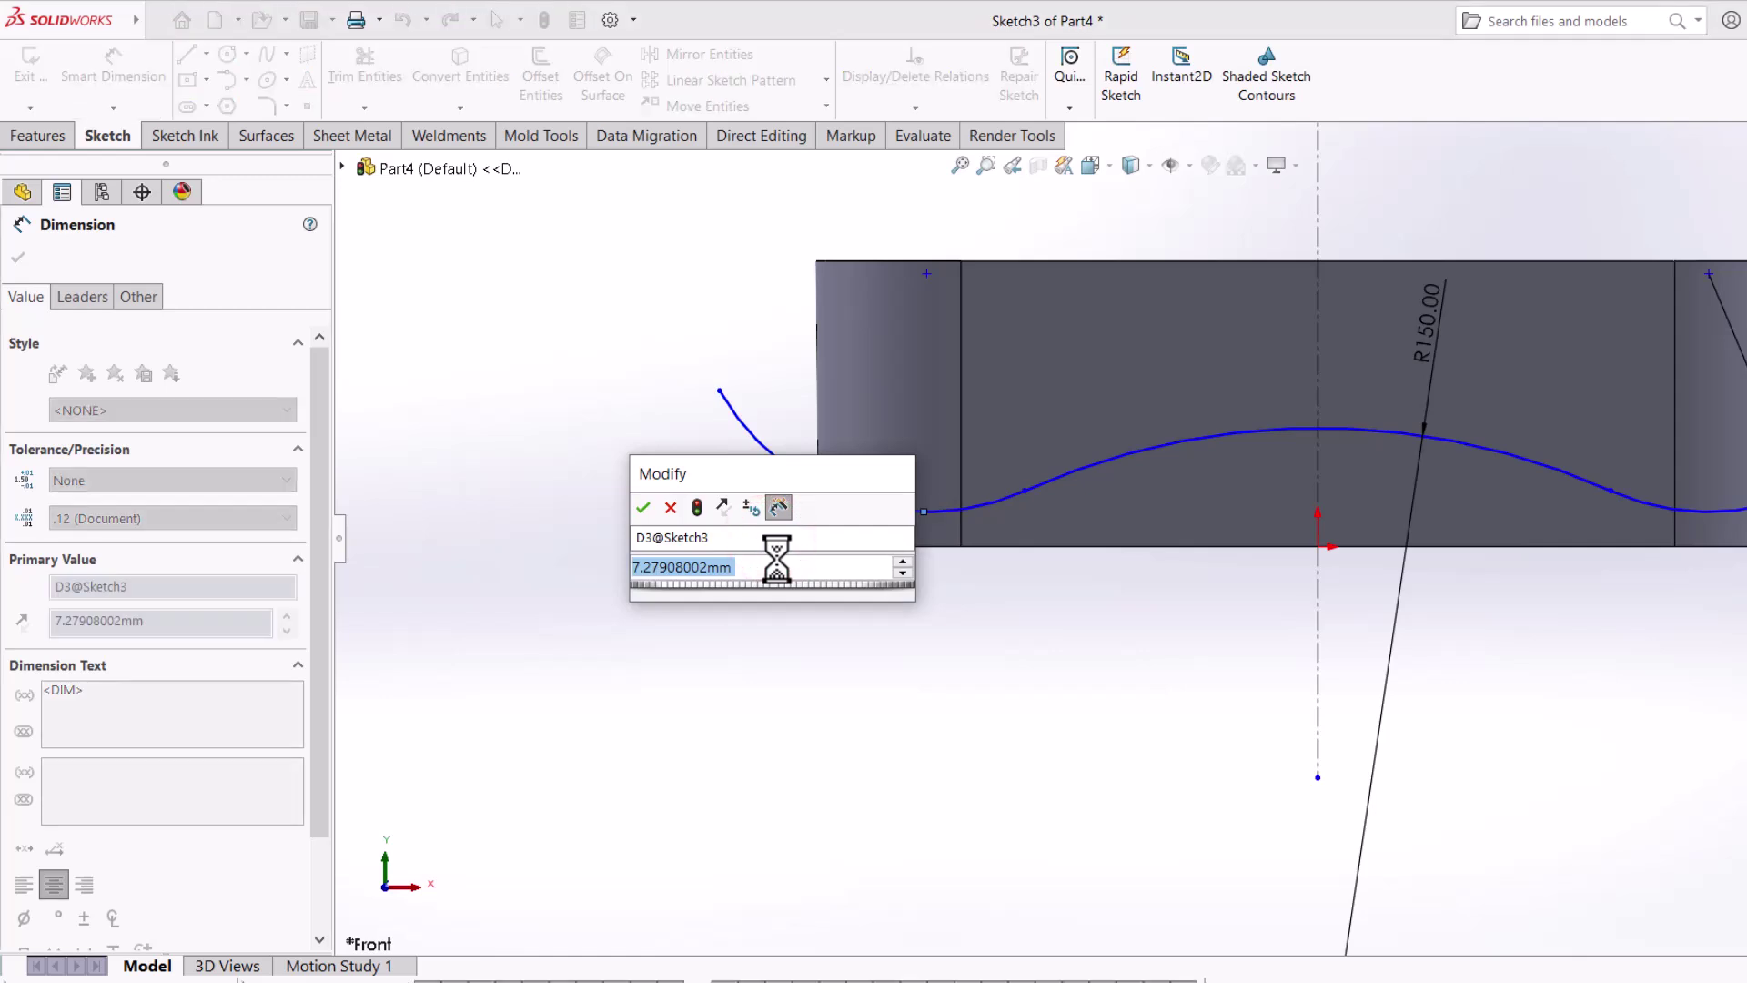
type("5")
key("Return")
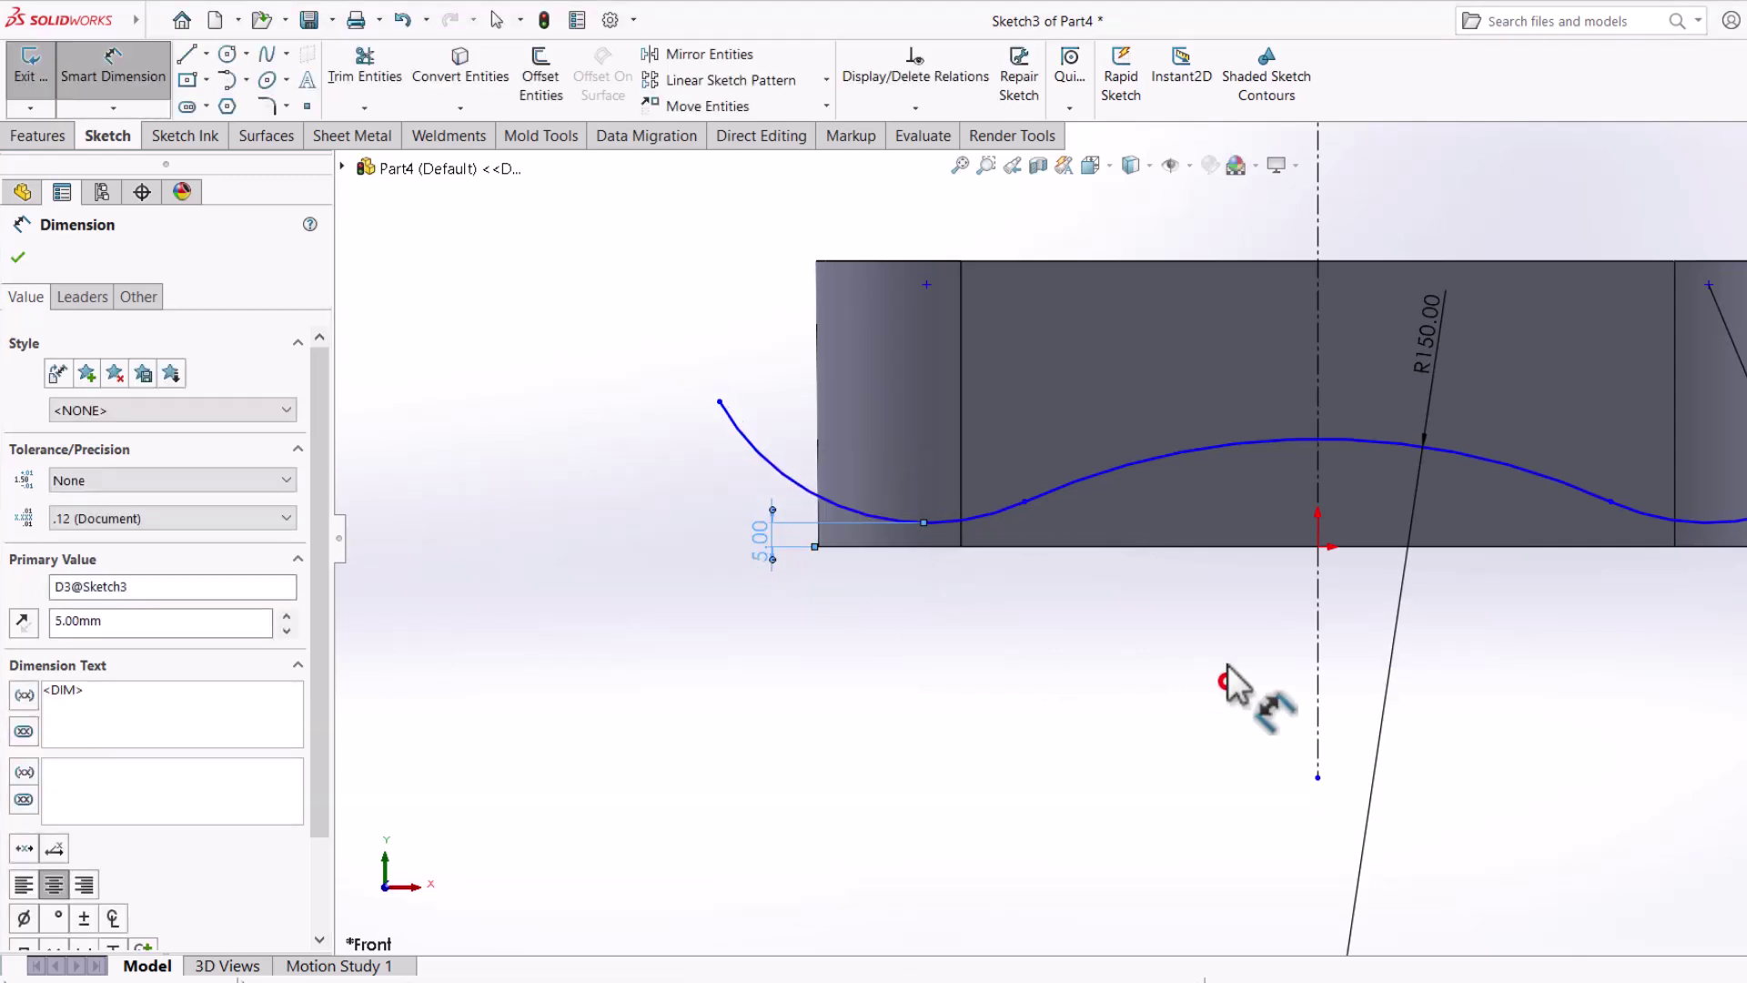
left_click(1228, 682)
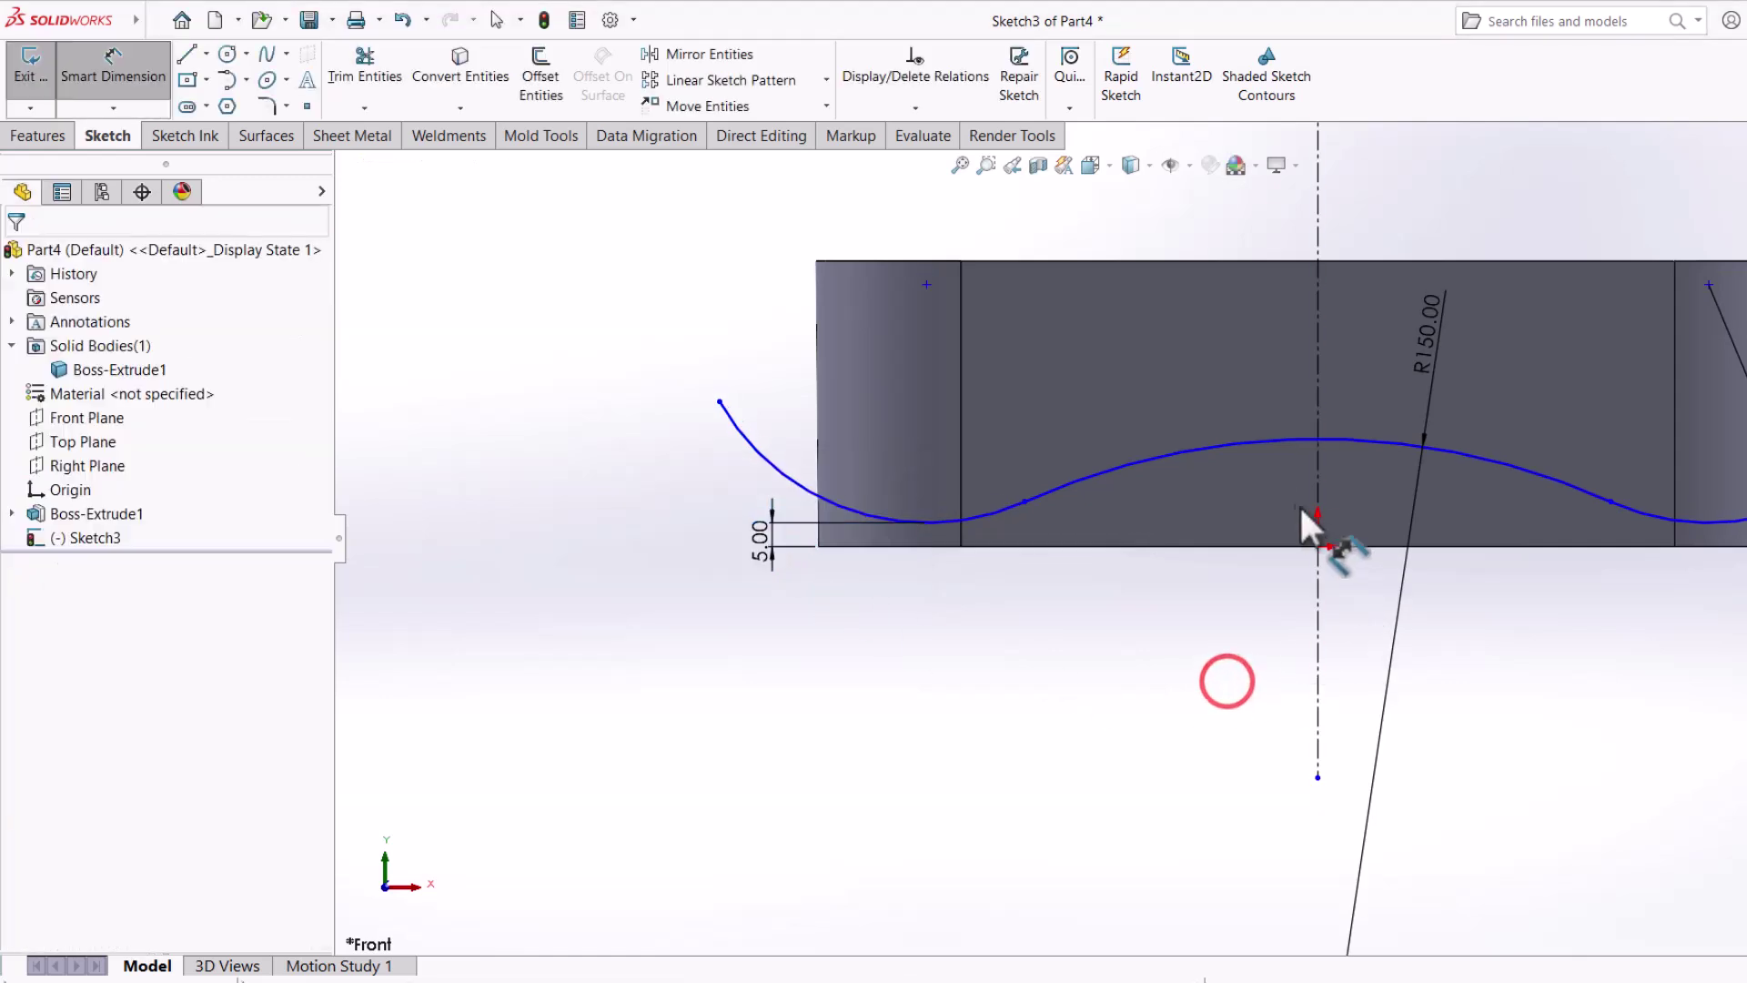
Dimension the height from the body's bottom edge to the middle arc's peak and set it to 20 mm.
left_click(1280, 439)
left_click(1203, 545, "ctrl")
left_click(1204, 546)
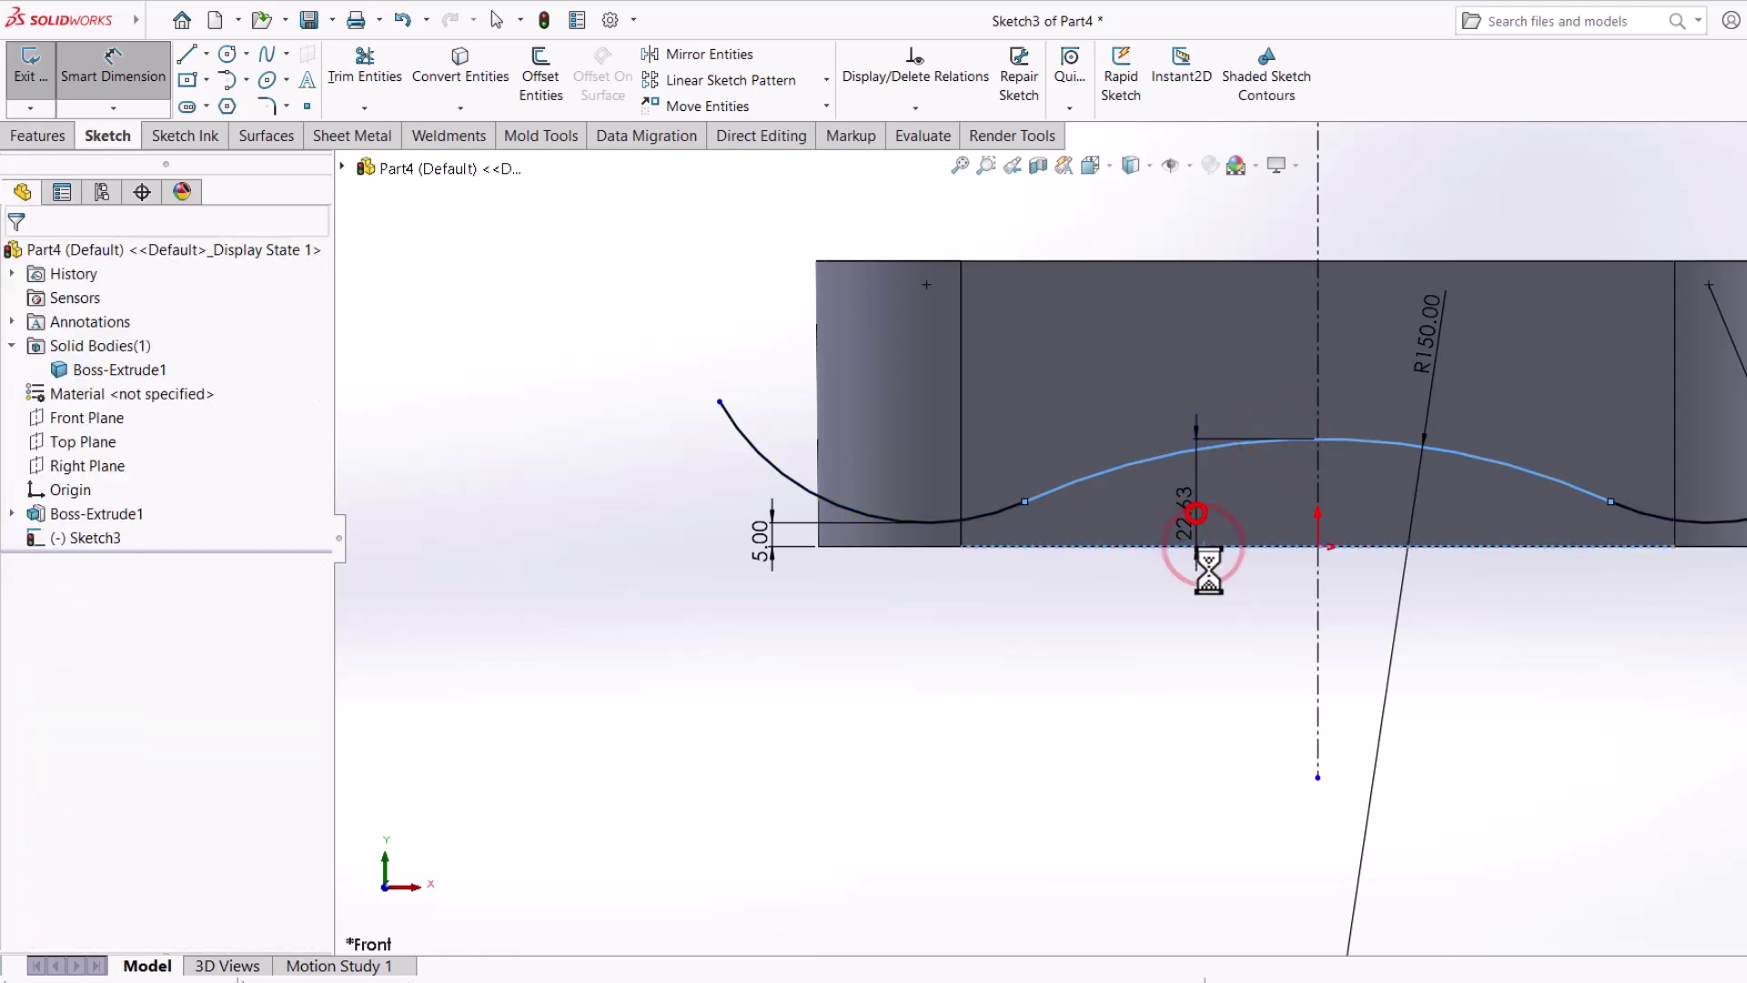
left_click(1209, 642)
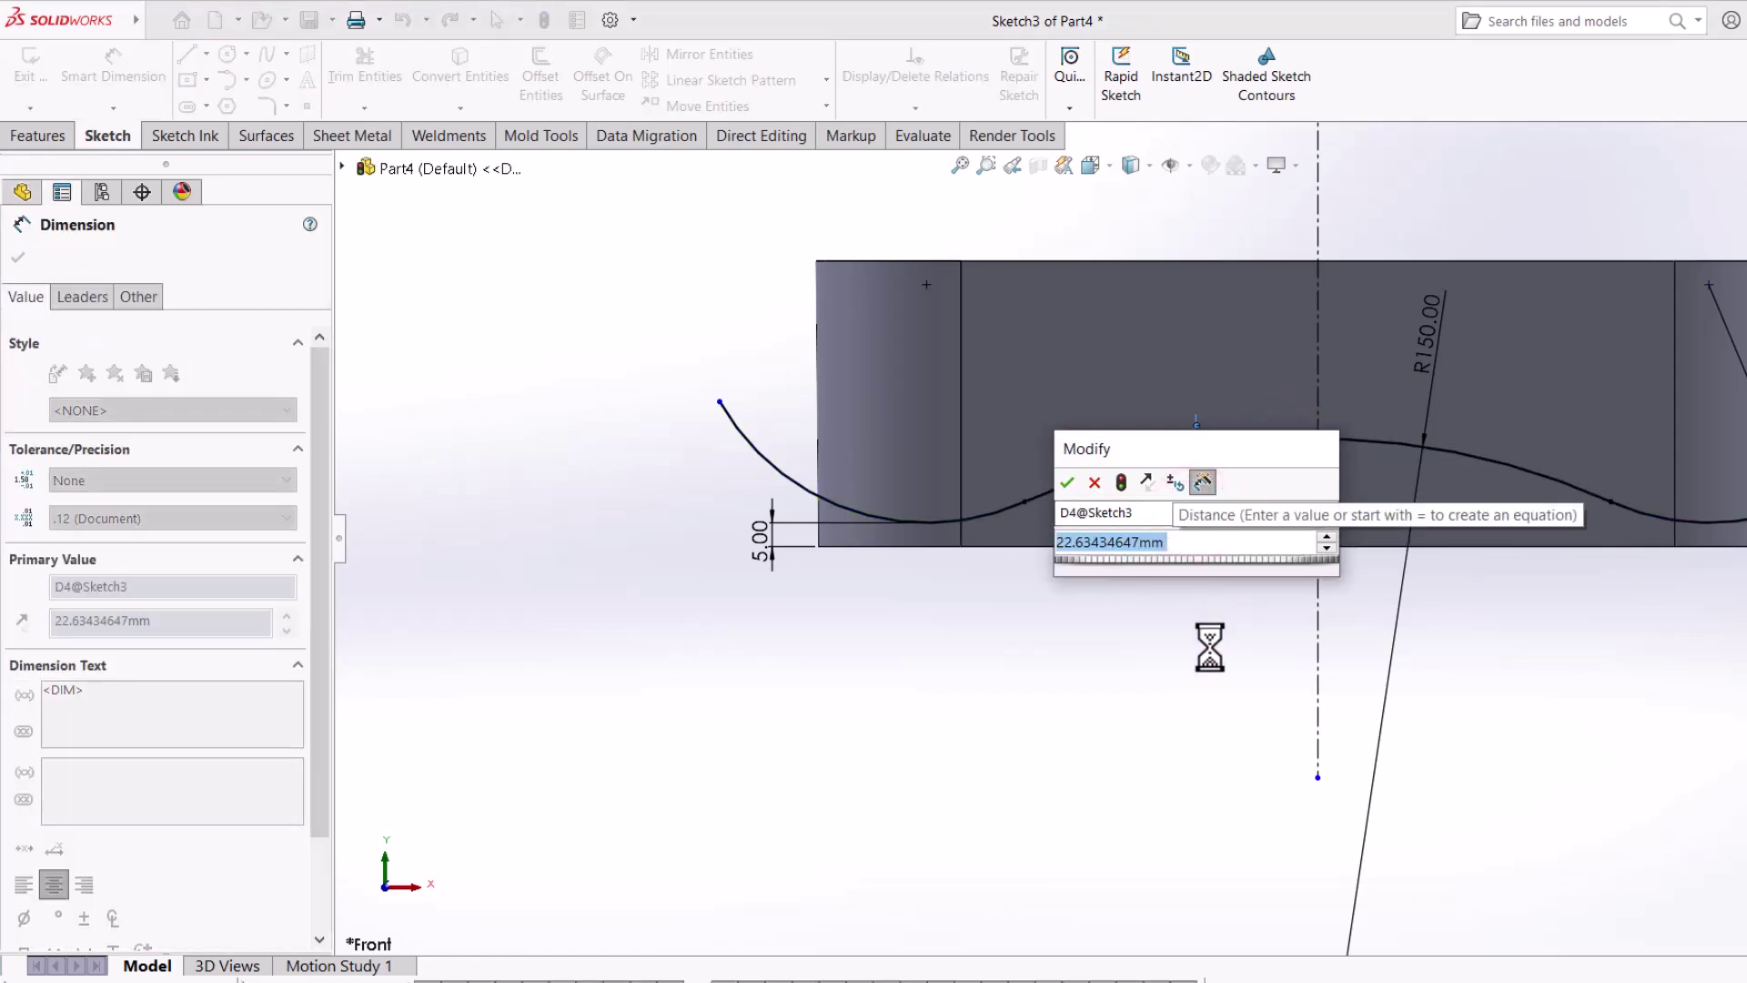
type("20")
key("Return")
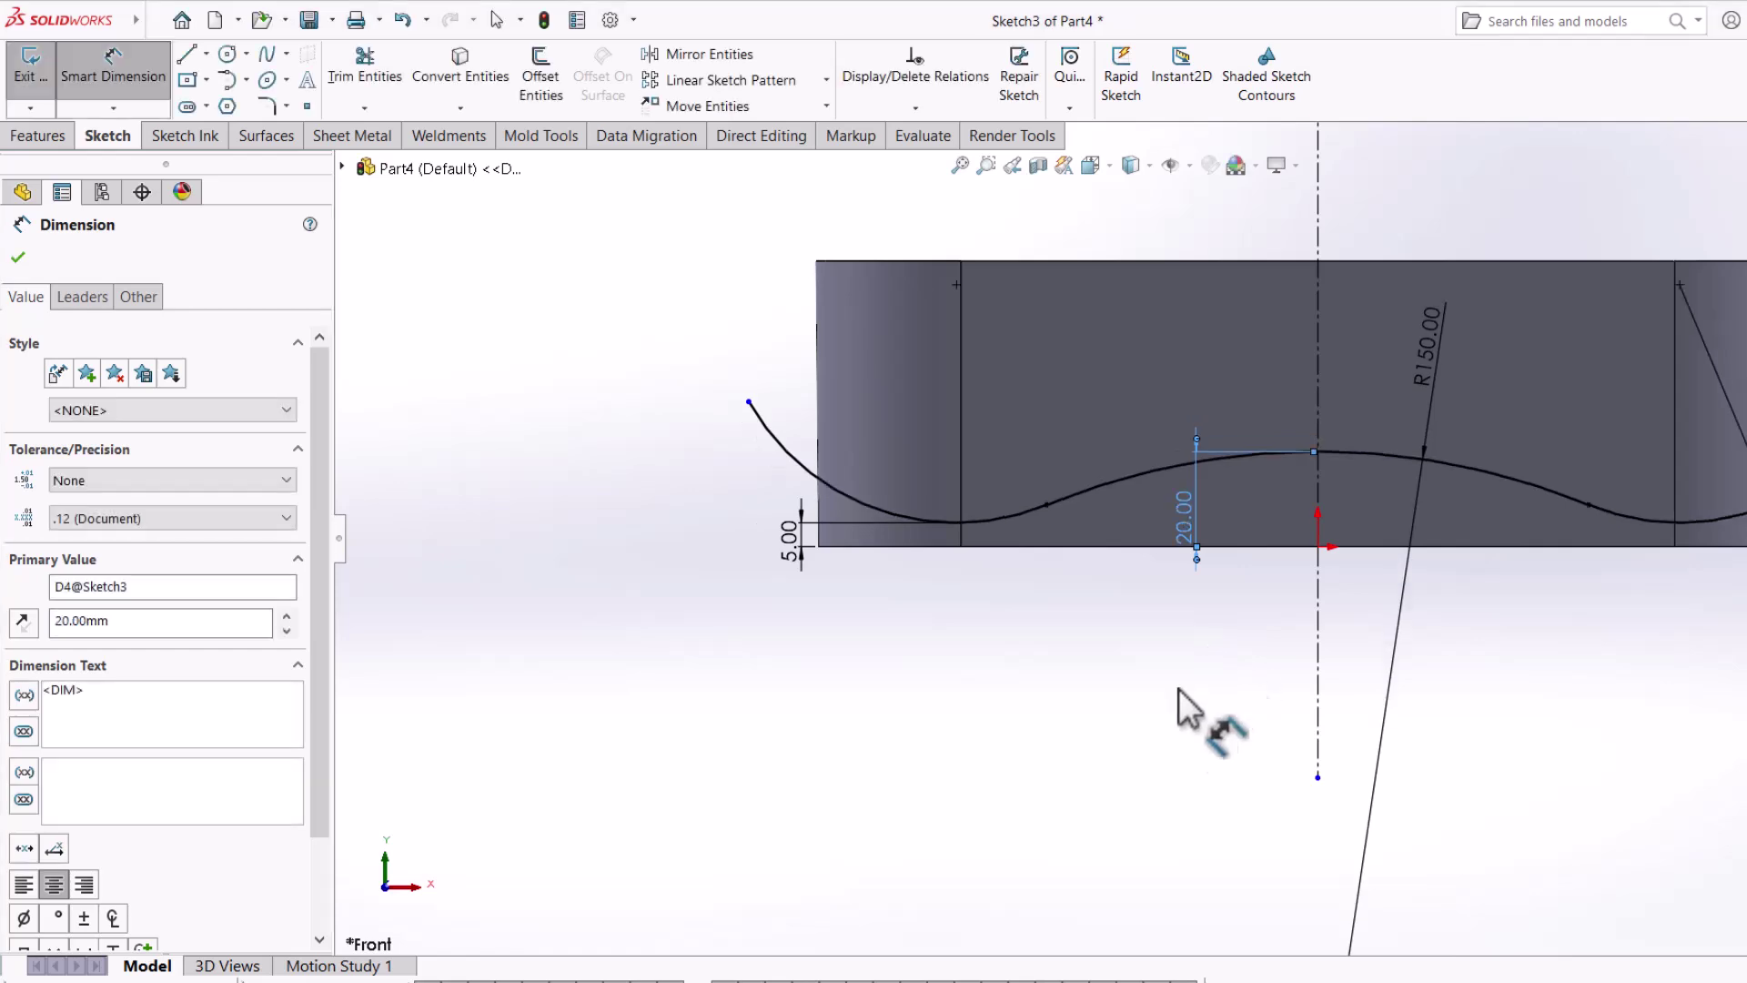
left_click(1162, 705)
key("Escape")
Start an extruded cut from the dimensioned arc profile and set its end condition to Through All - Both.
scroll(1162, 687, "up", 4)
scroll(1181, 564, "down", 3)
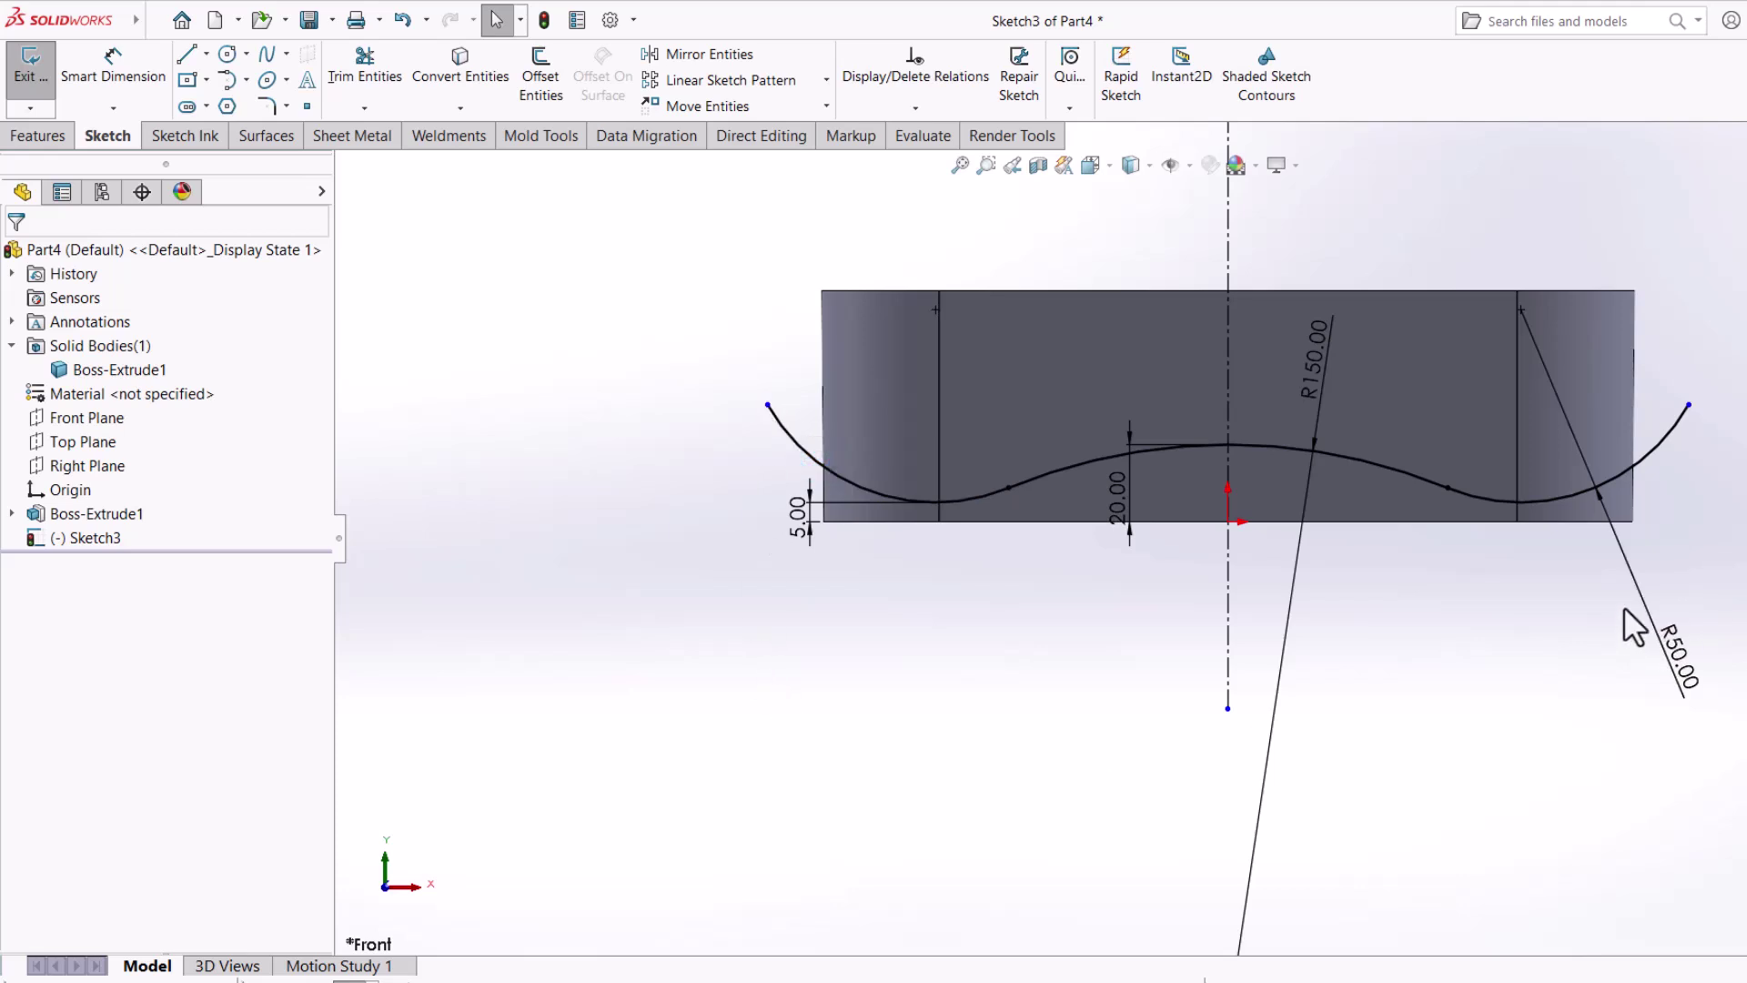
key("f")
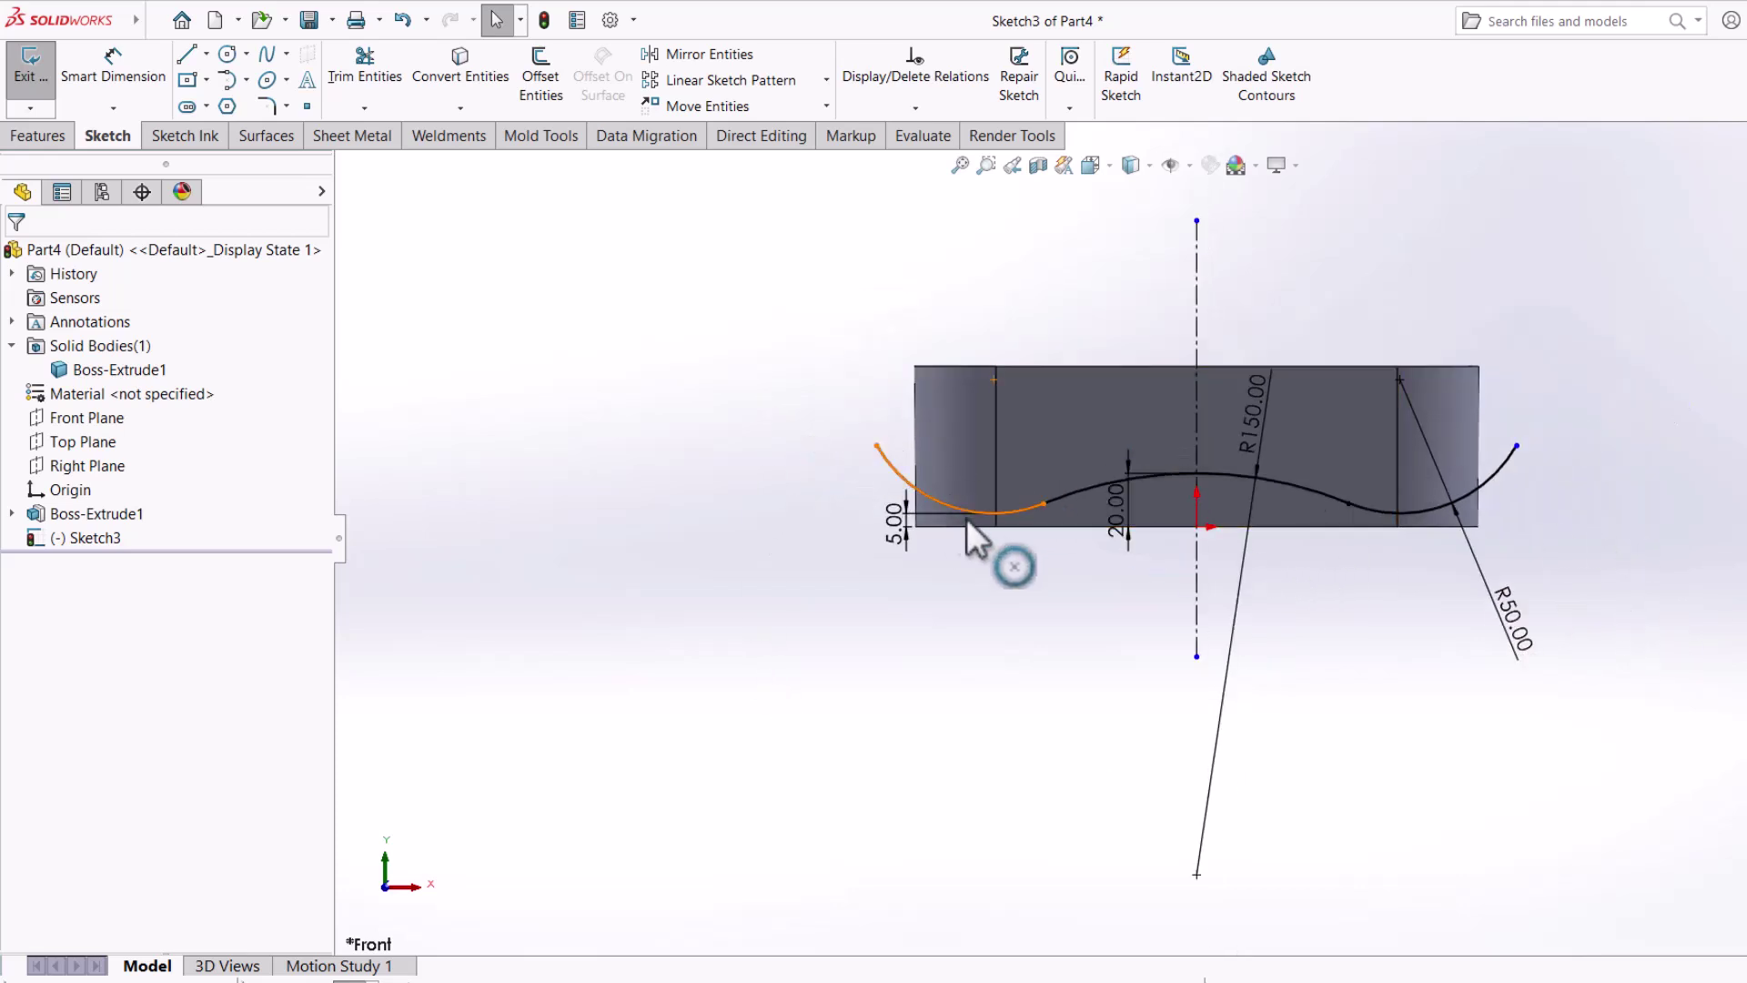
left_click(40, 134)
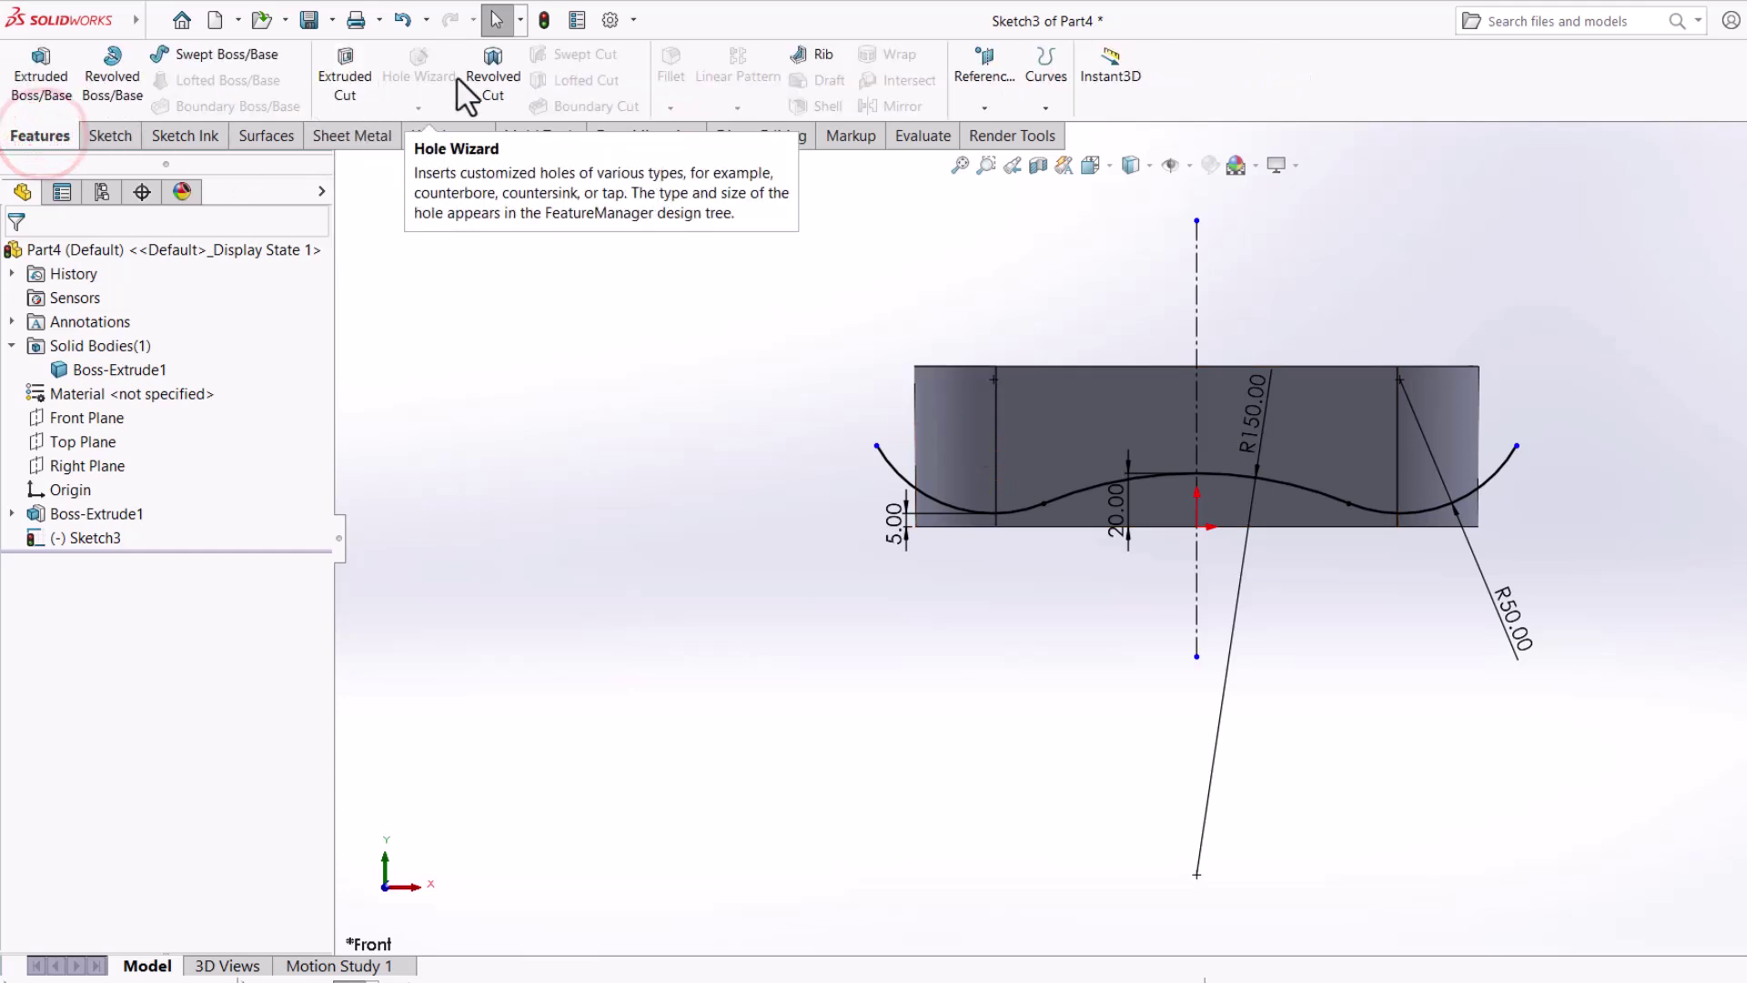
left_click(346, 80)
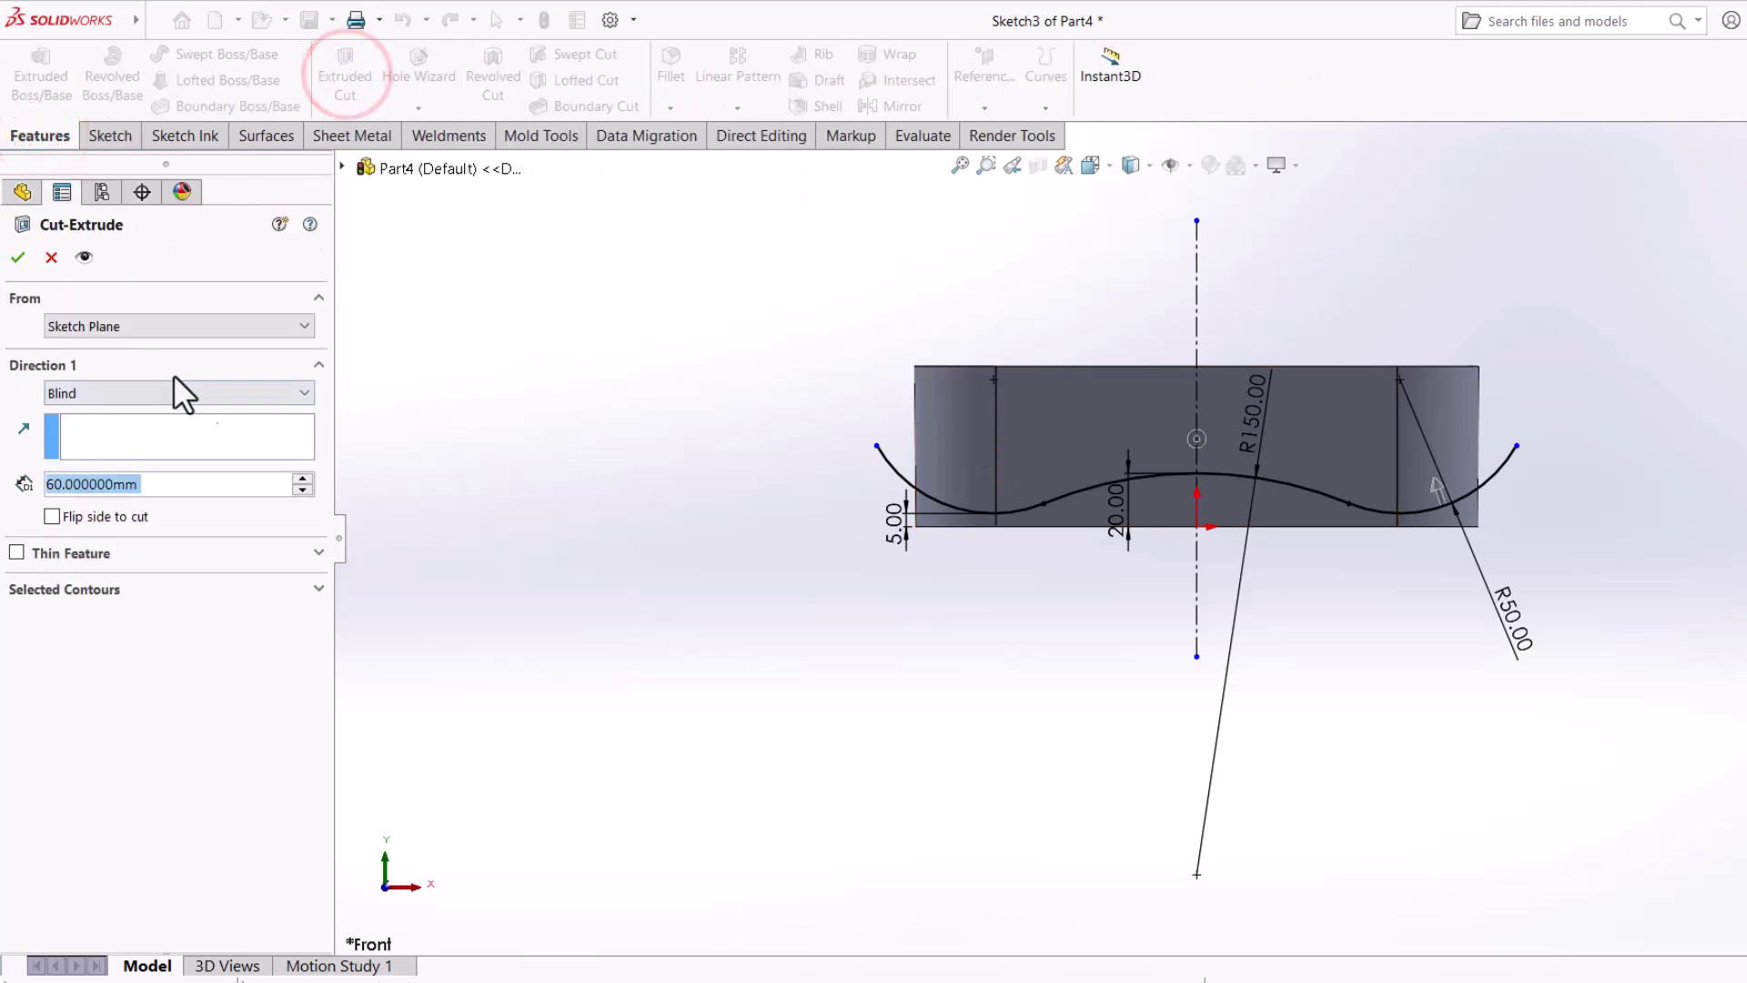
left_click(130, 390)
left_click(107, 446)
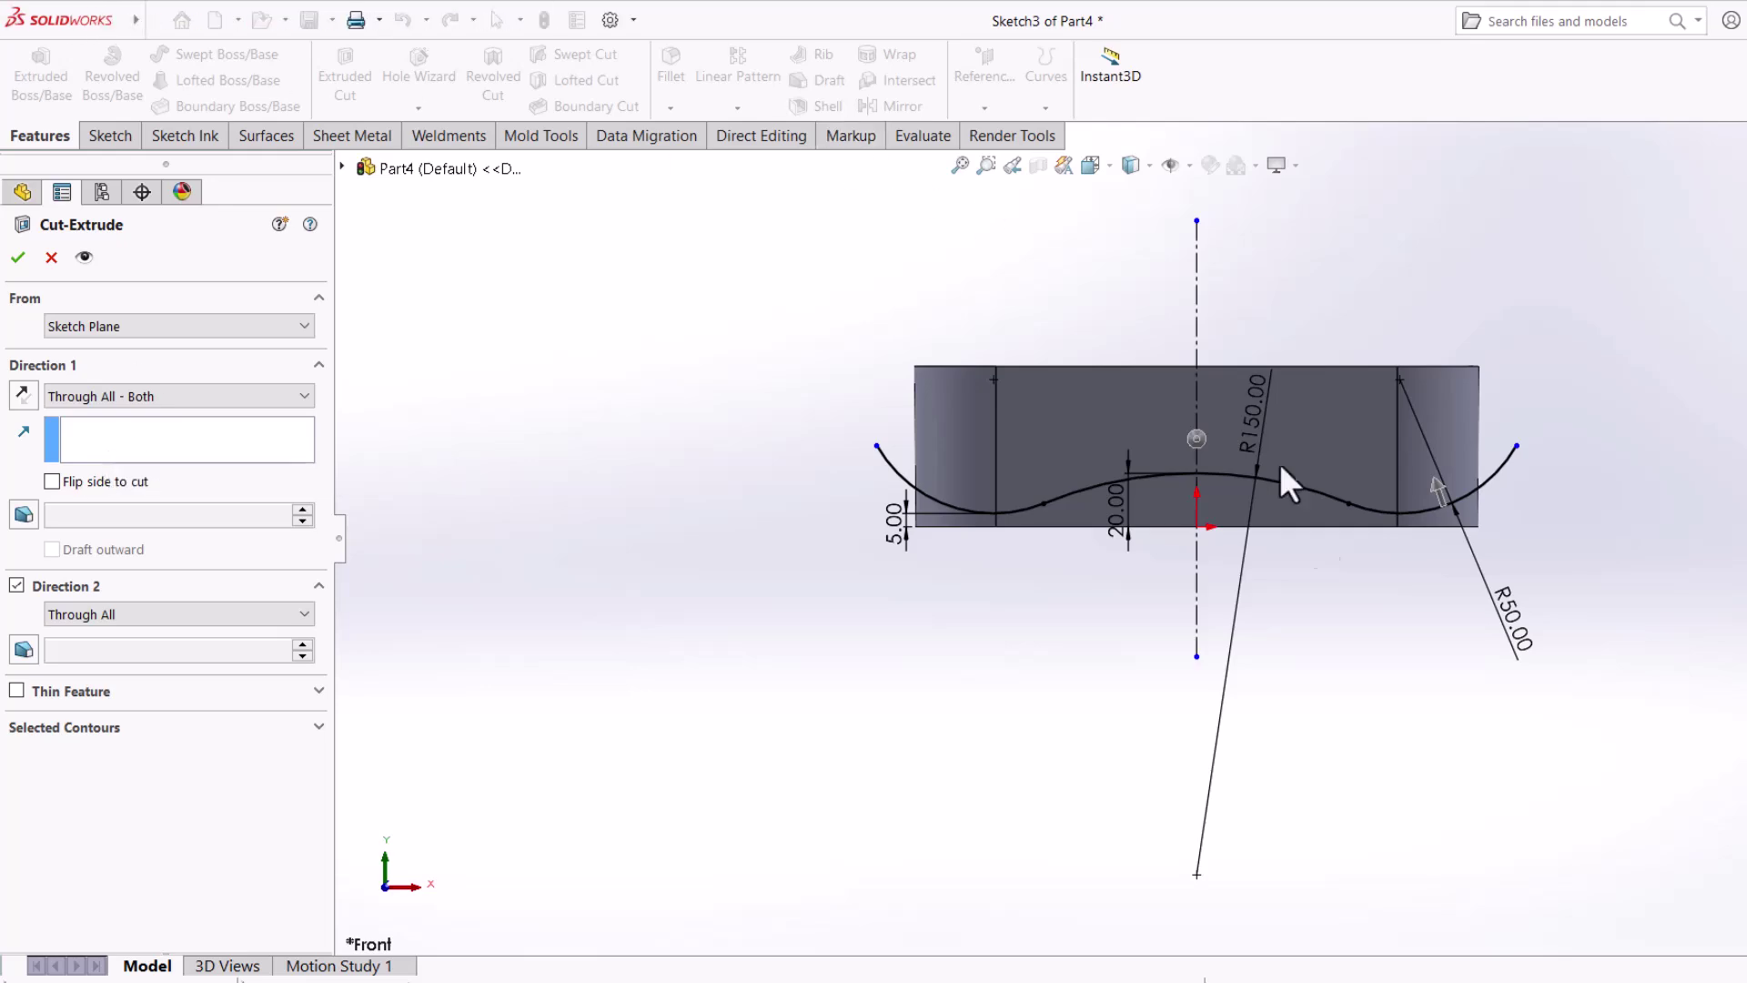
middle_click_drag(1223, 576, 1267, 573)
scroll(1125, 428, "down", 3)
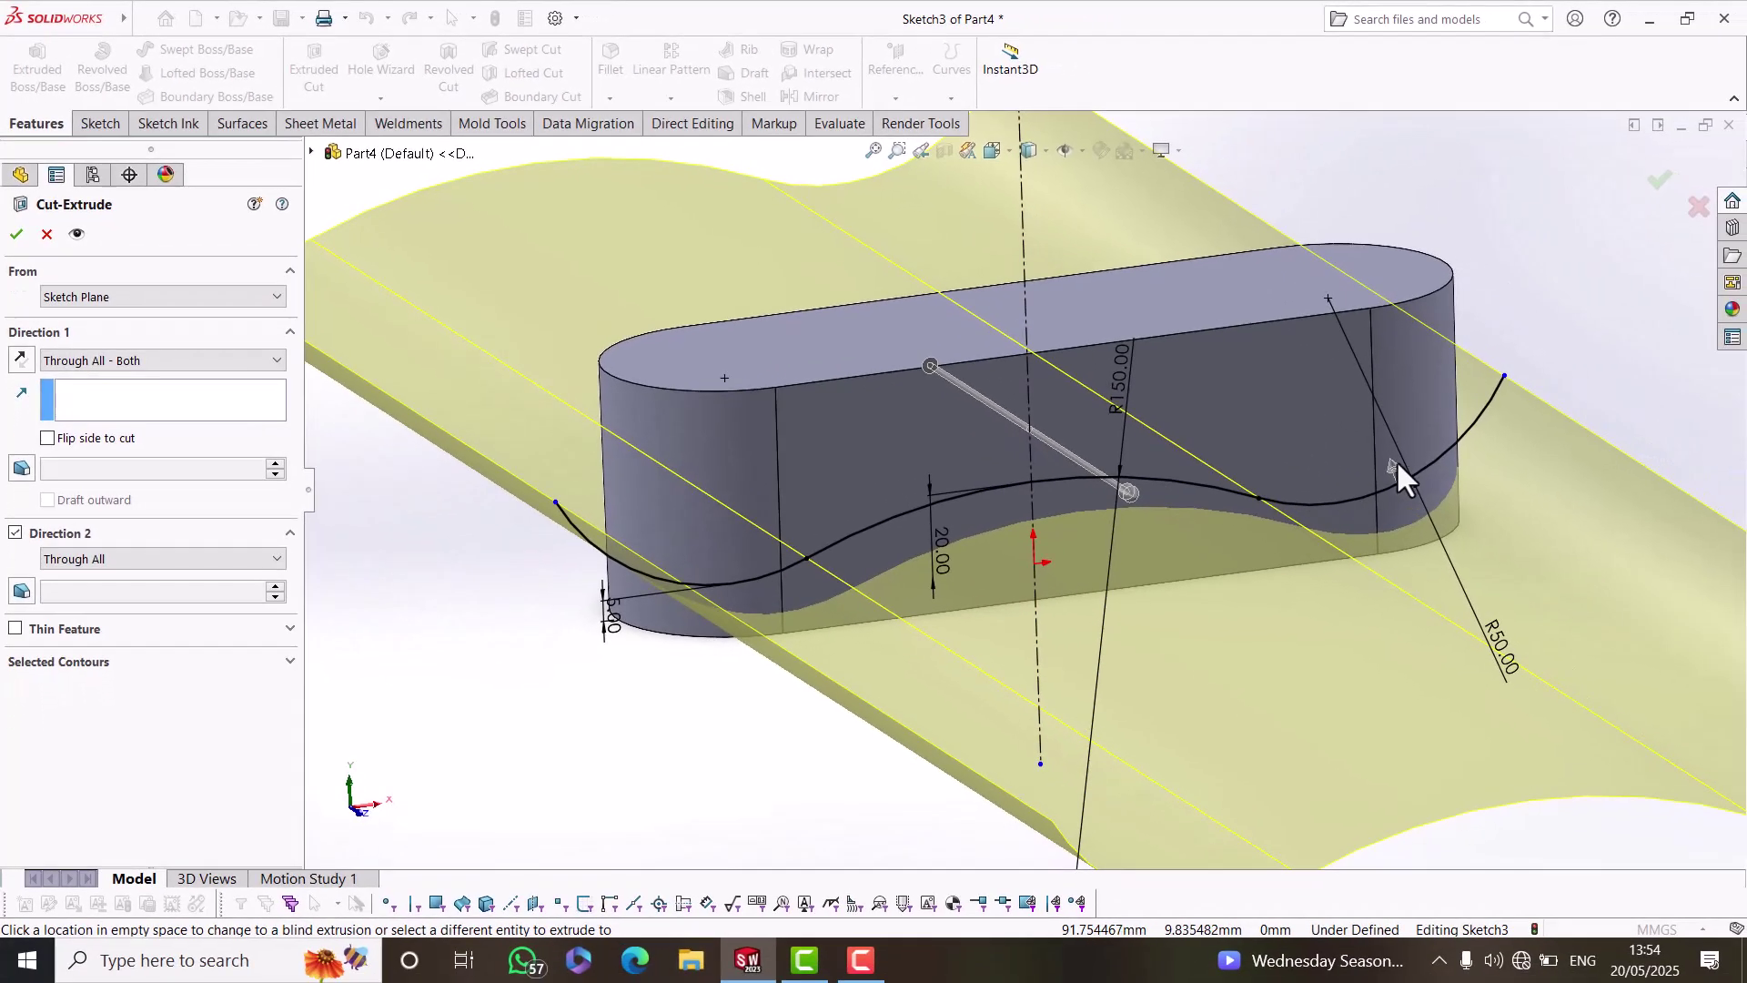
middle_click_drag(1081, 465, 1238, 444)
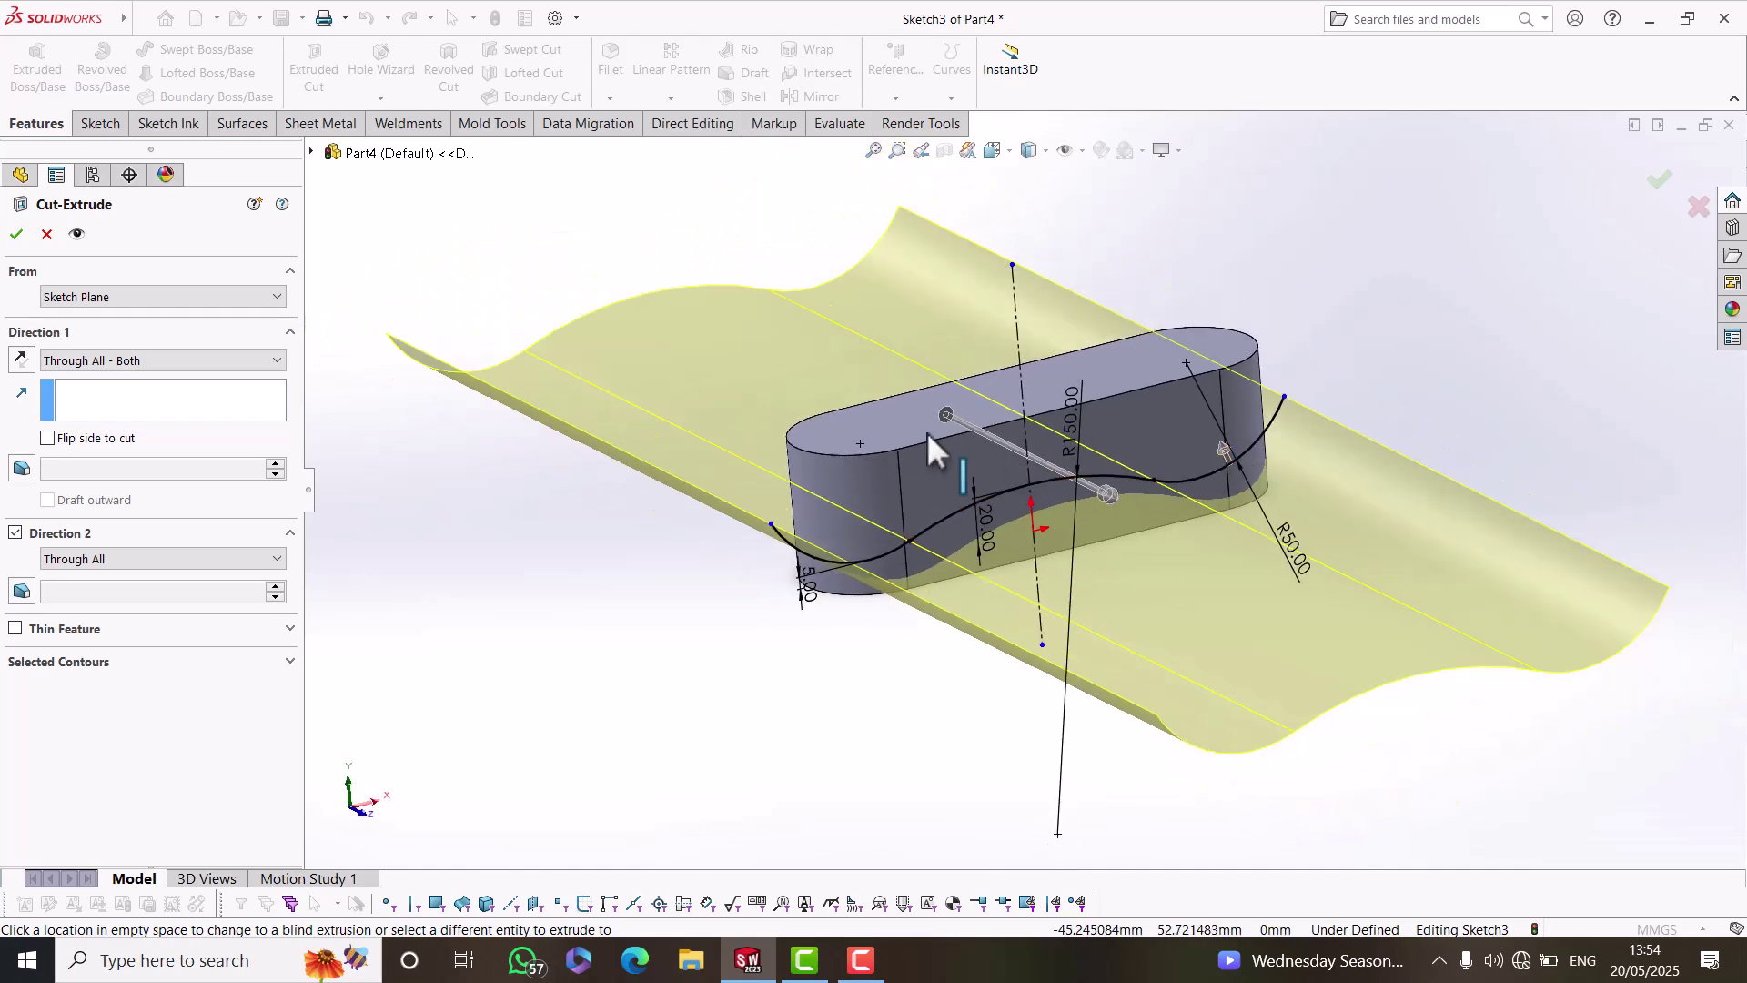
scroll(1220, 455, "down", 3)
scroll(1209, 529, "up", 3)
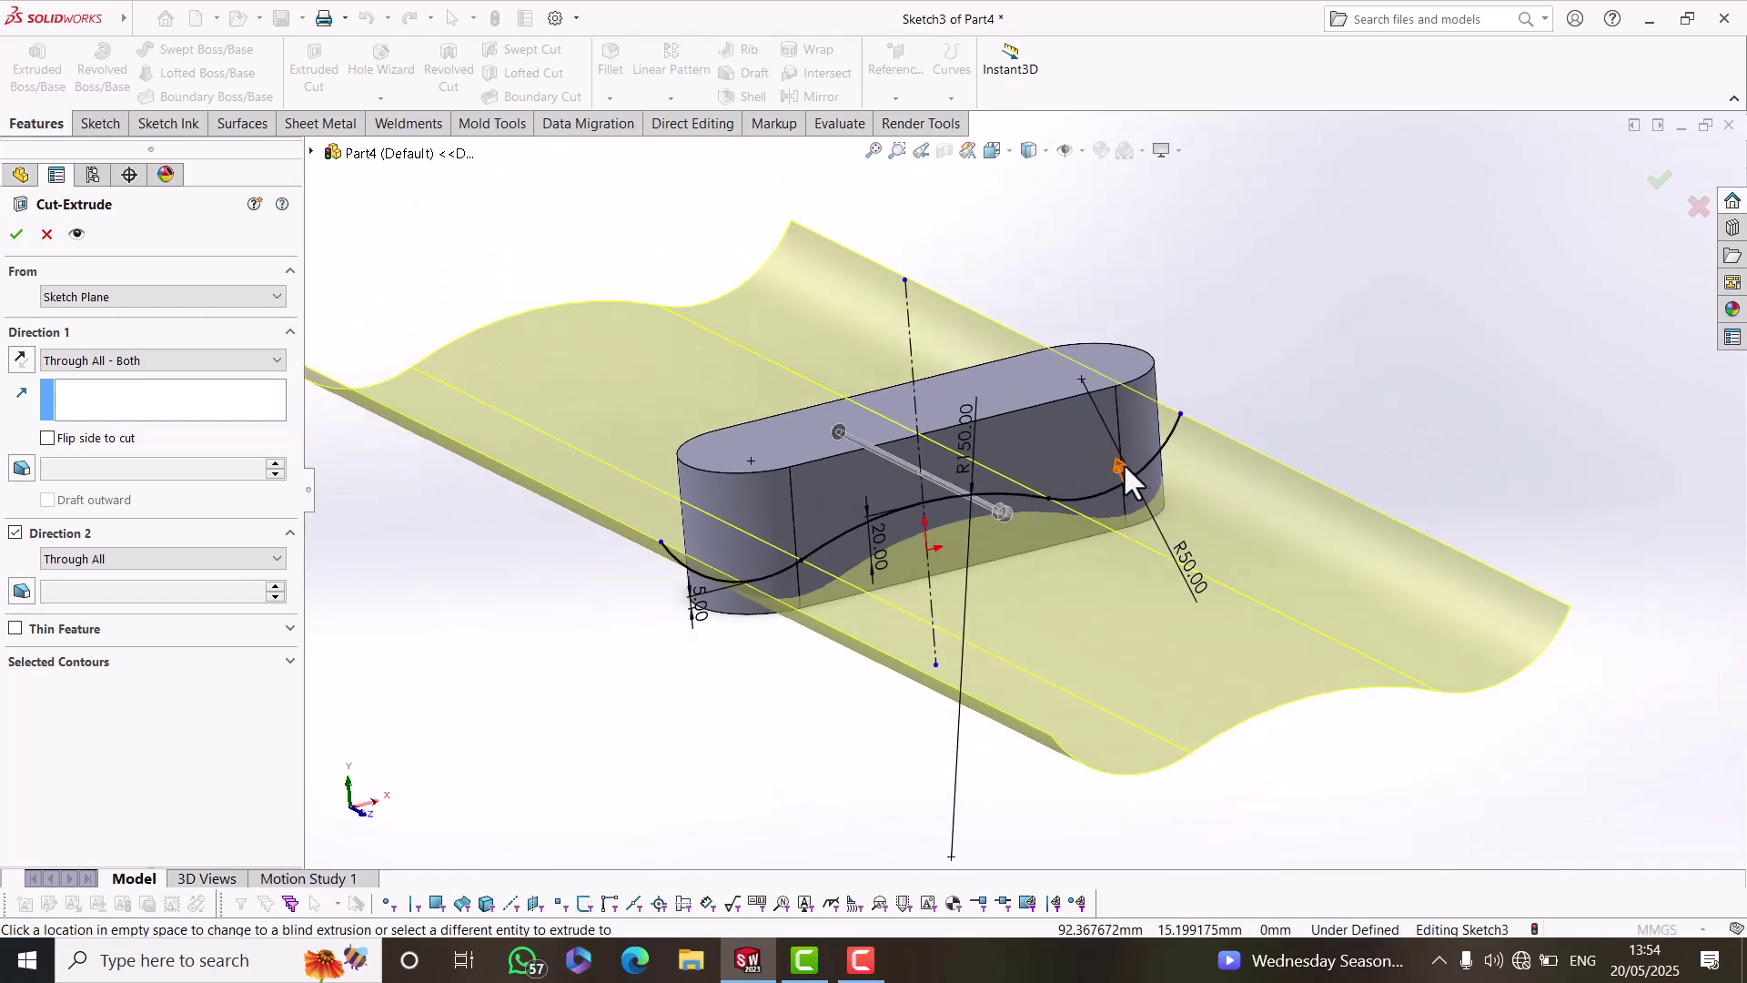
Flip the side to cut and finish the cut along the slot body's underside.
left_click(1124, 464)
middle_click_drag(1119, 608, 795, 515)
middle_click_drag(1092, 515, 842, 534)
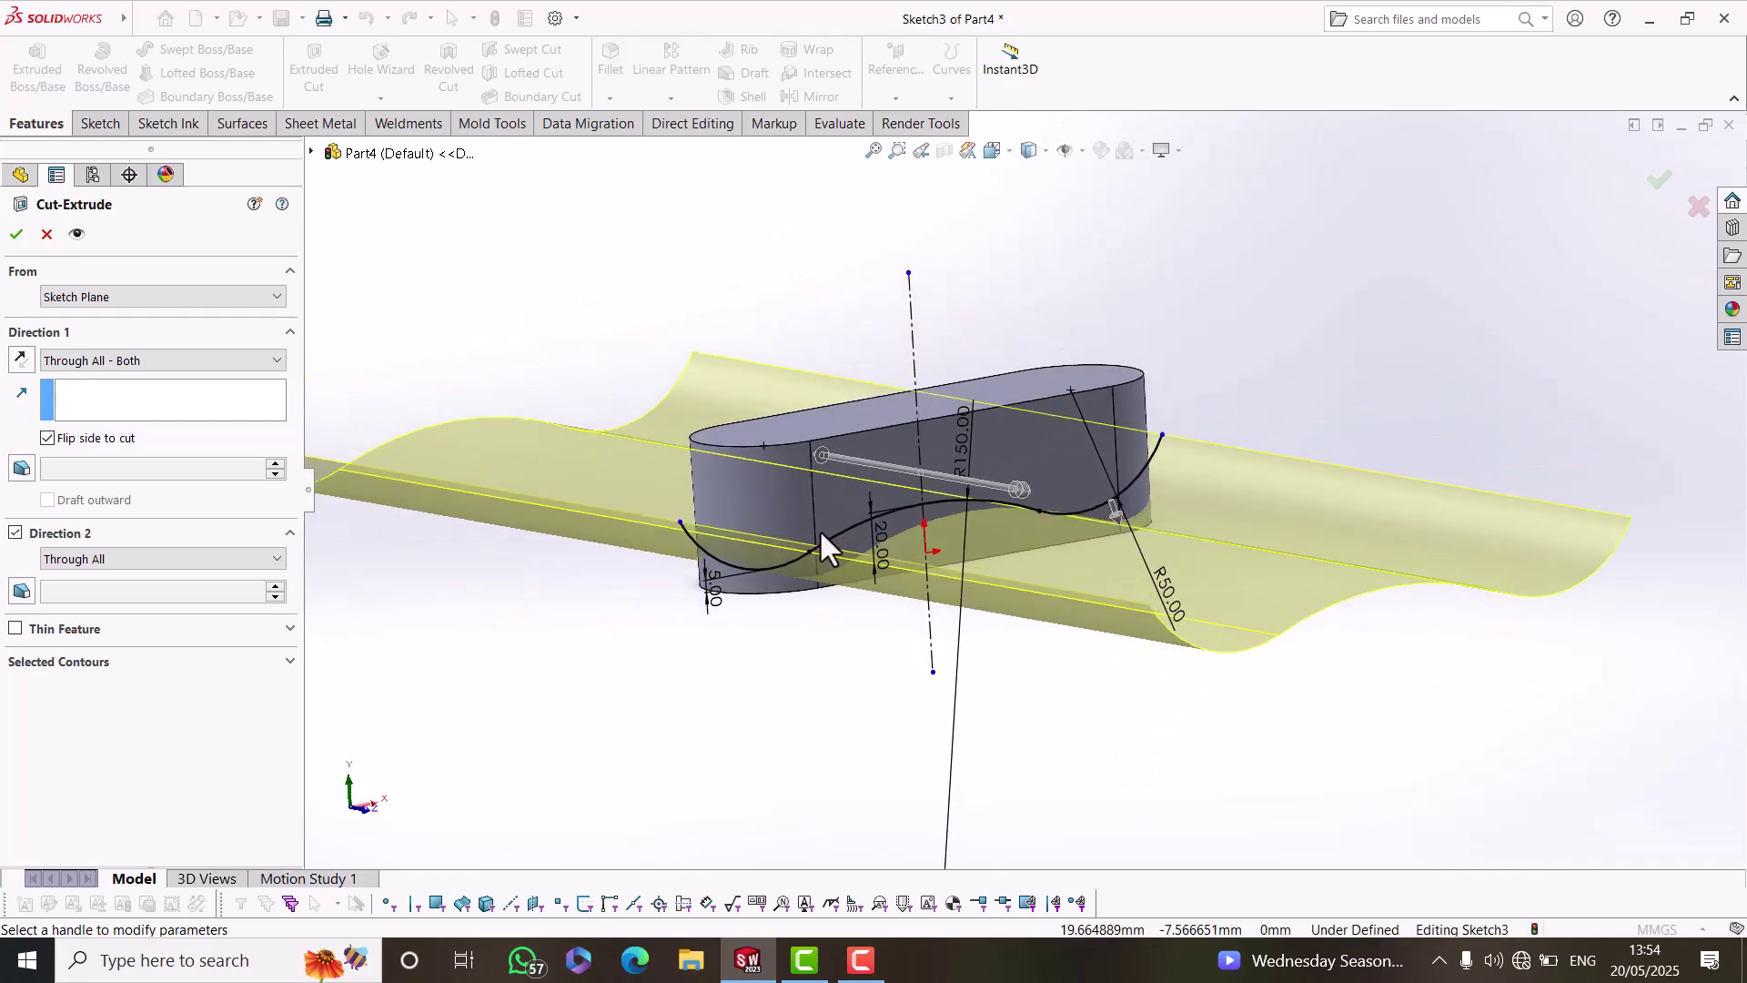
middle_click_drag(1002, 511, 1047, 536)
middle_click_drag(885, 498, 287, 425)
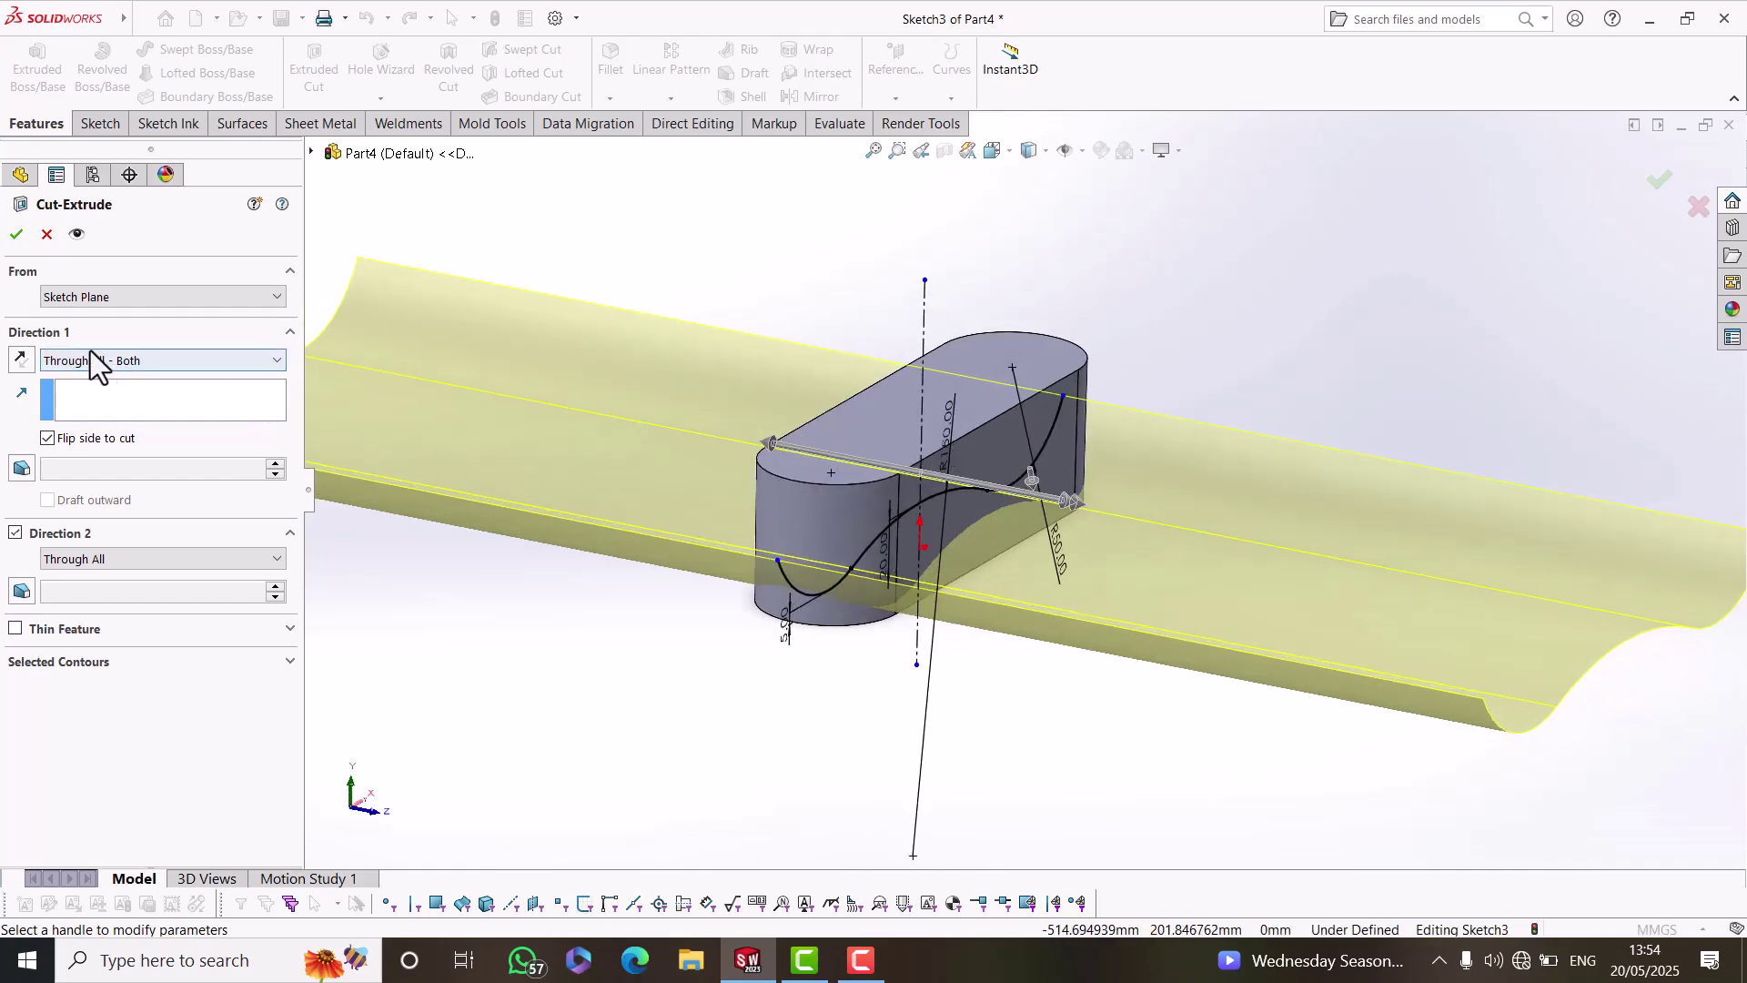
left_click(17, 234)
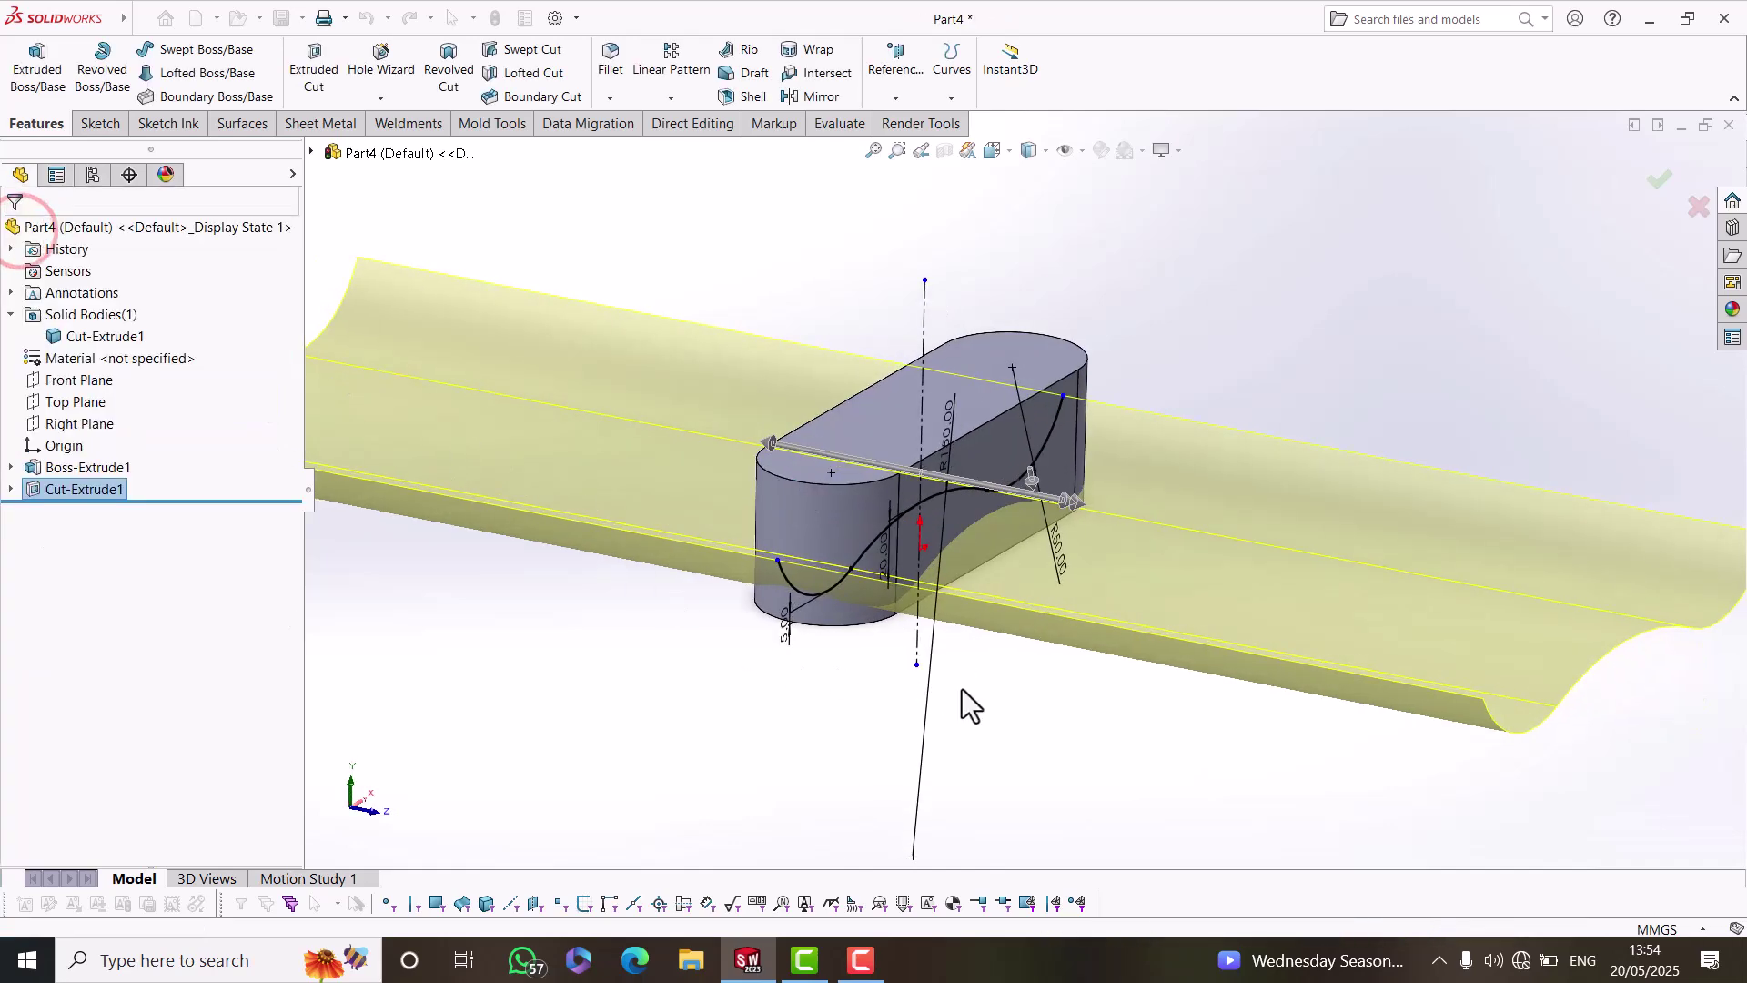
Open the underside cut's profile sketch for editing.
middle_click_drag(984, 688, 899, 617)
scroll(854, 551, "down", 3)
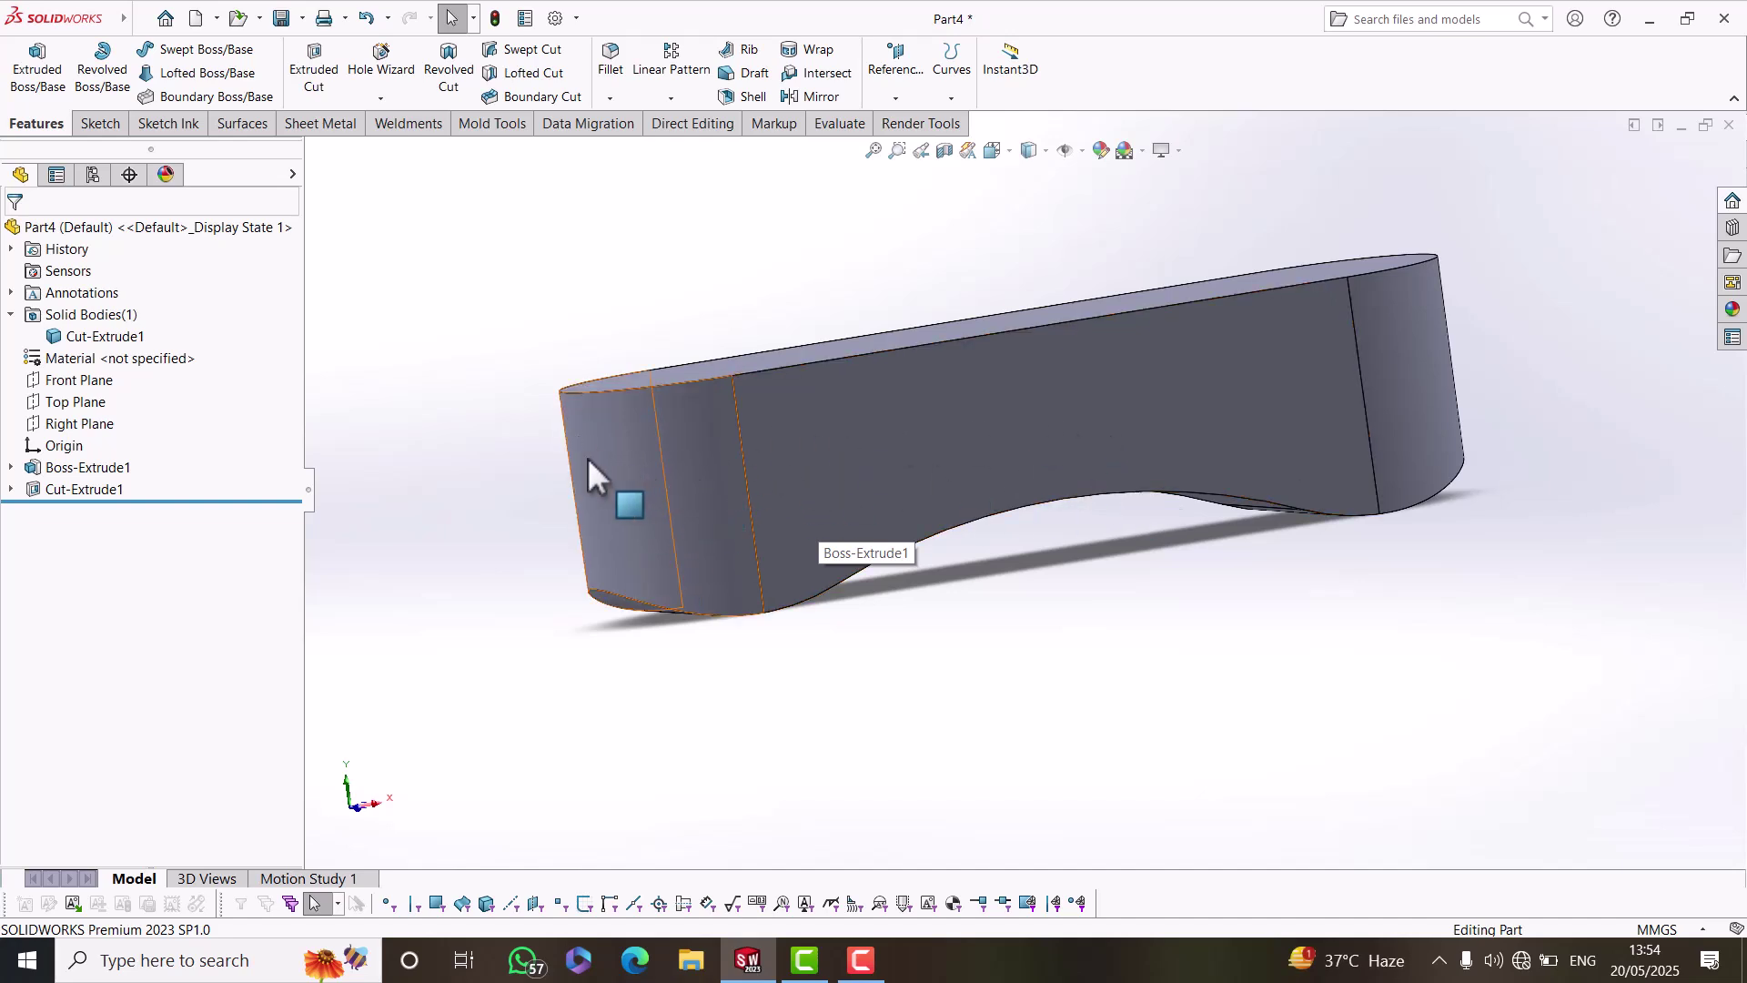
left_click(11, 489)
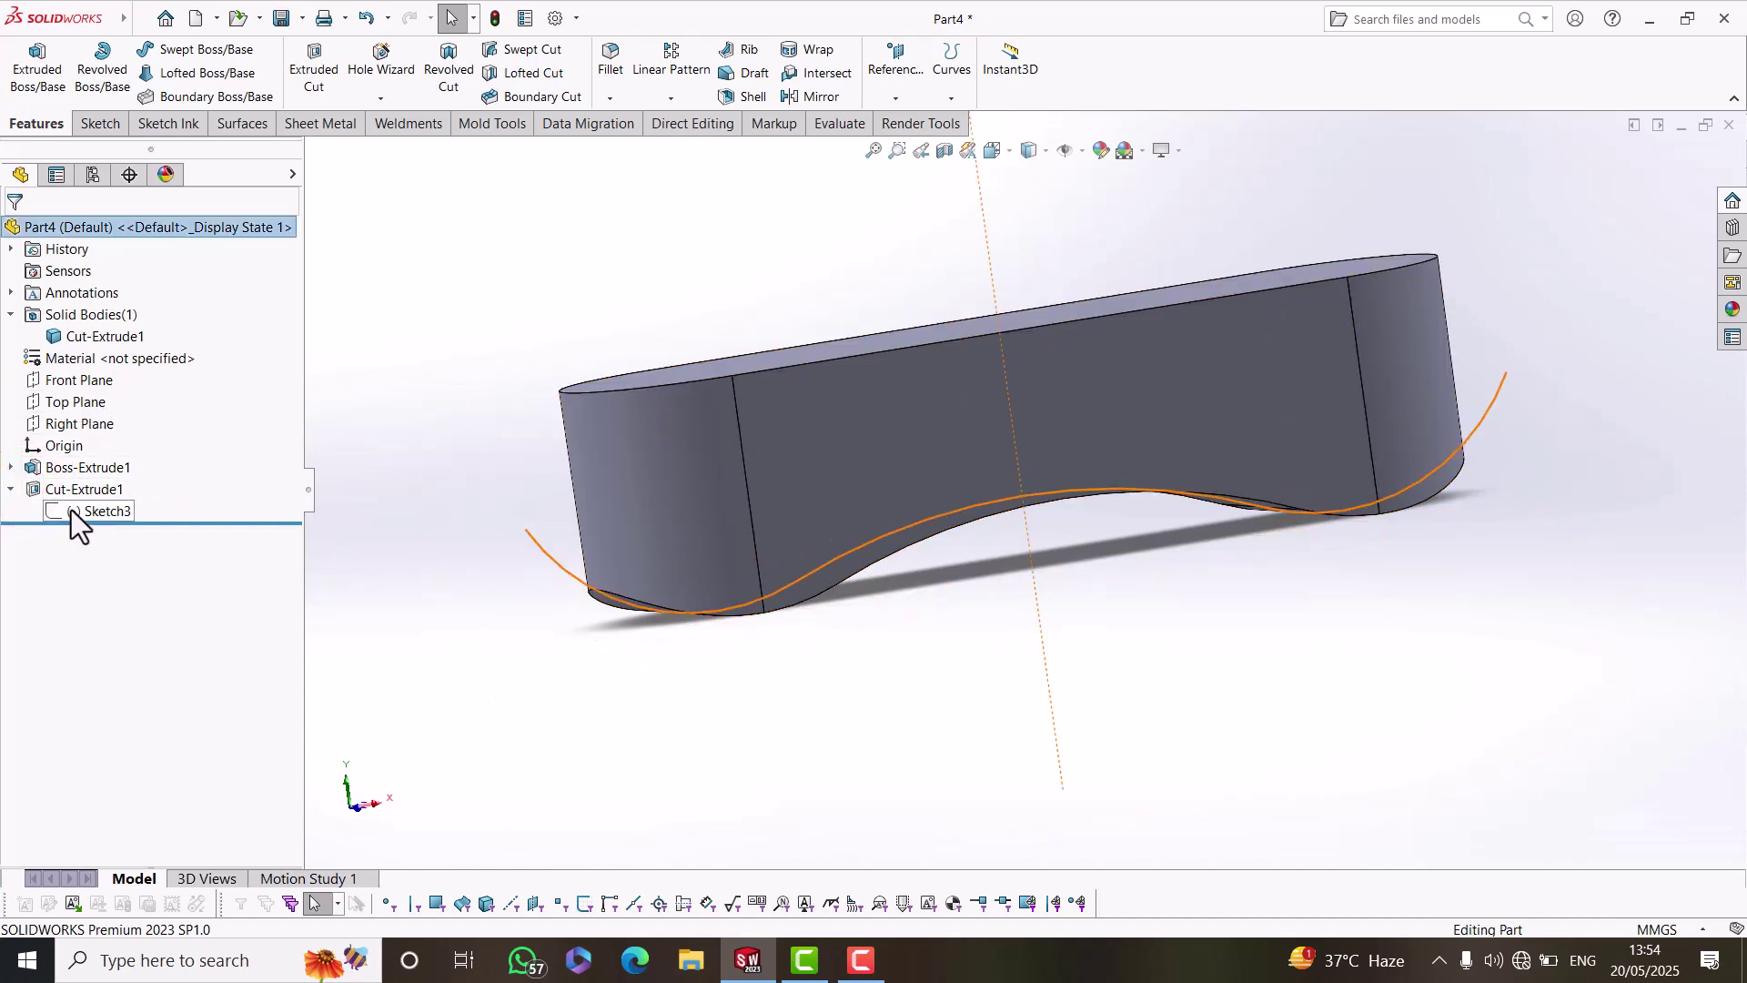
left_click(96, 512)
left_click(107, 452)
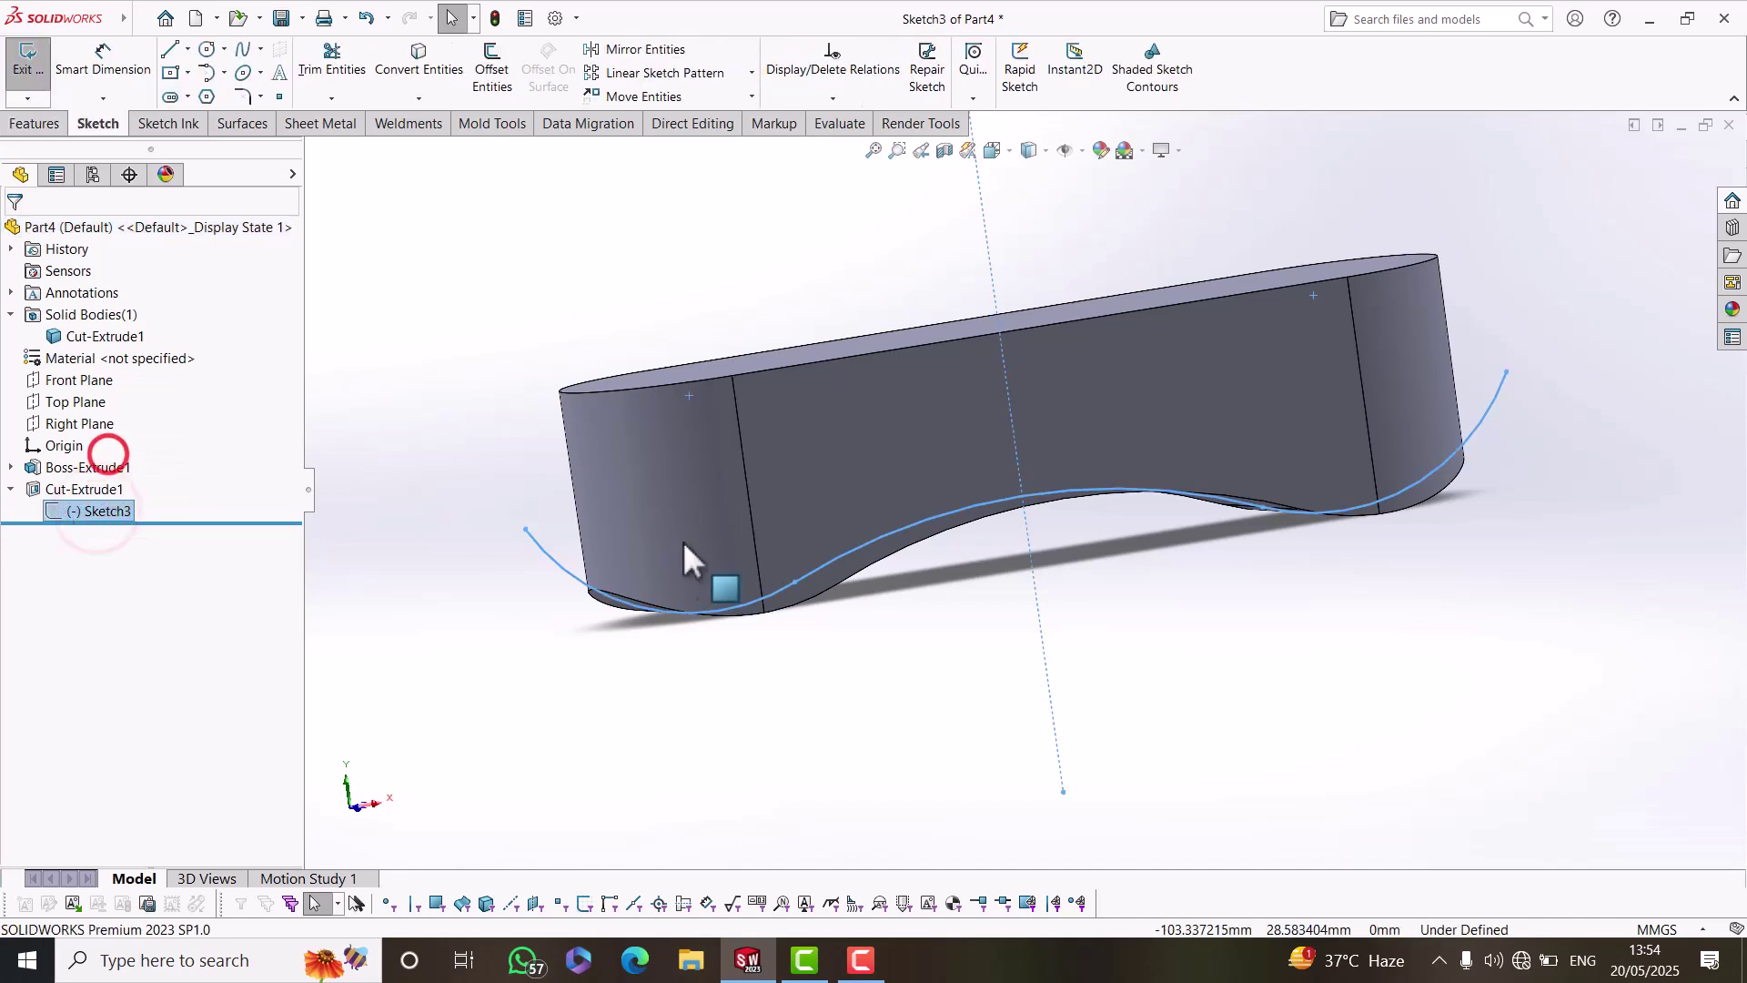
left_click(1207, 653)
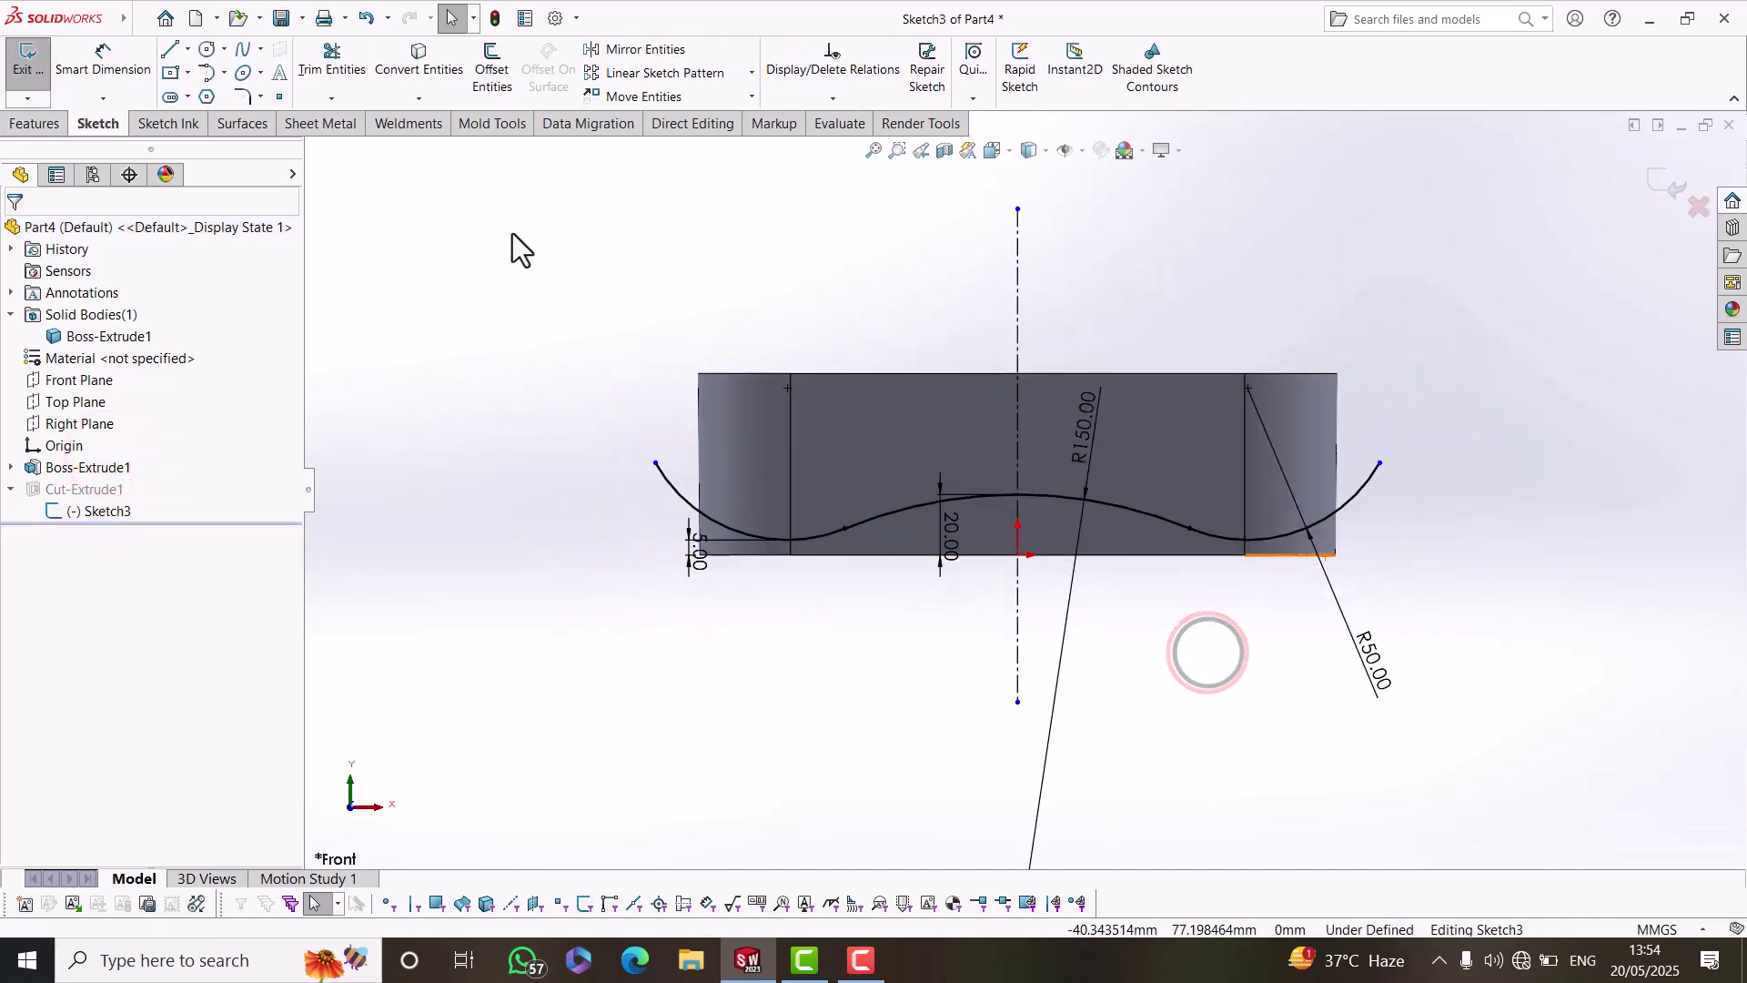
Draw a downward-sagging 3-point arc about 262 mm wide across the body's upper half, overhanging both ends.
left_click(224, 73)
left_click(233, 136)
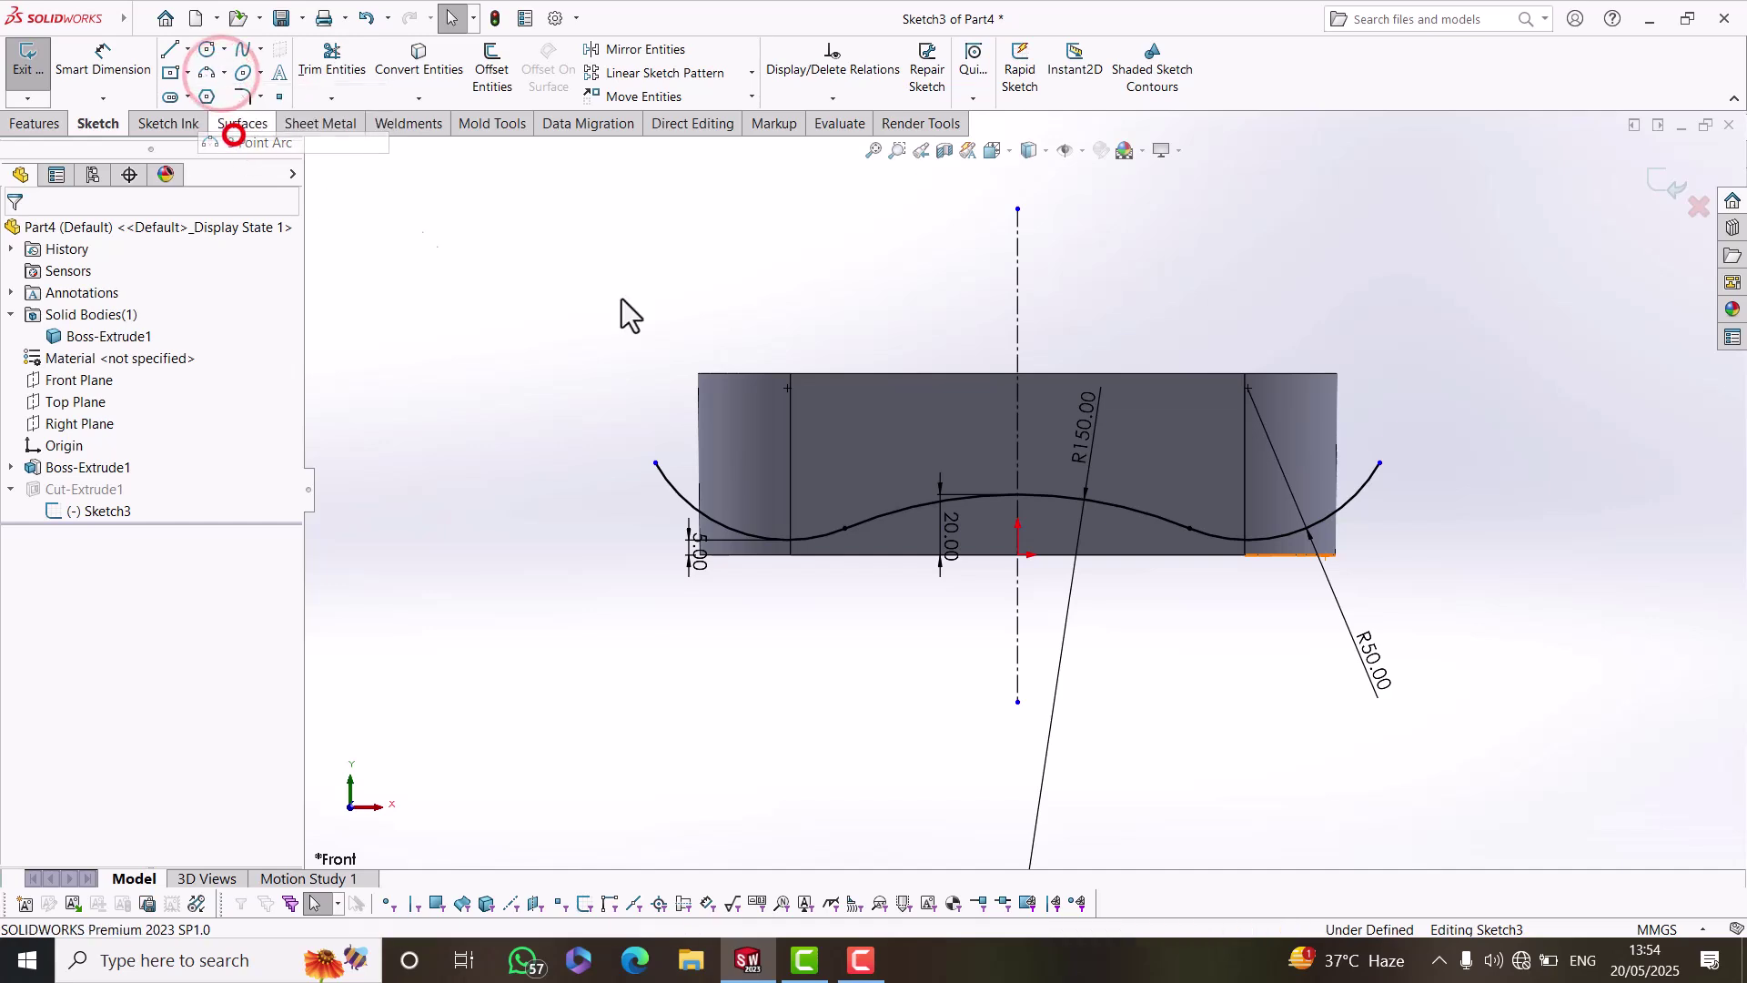
left_click(640, 338)
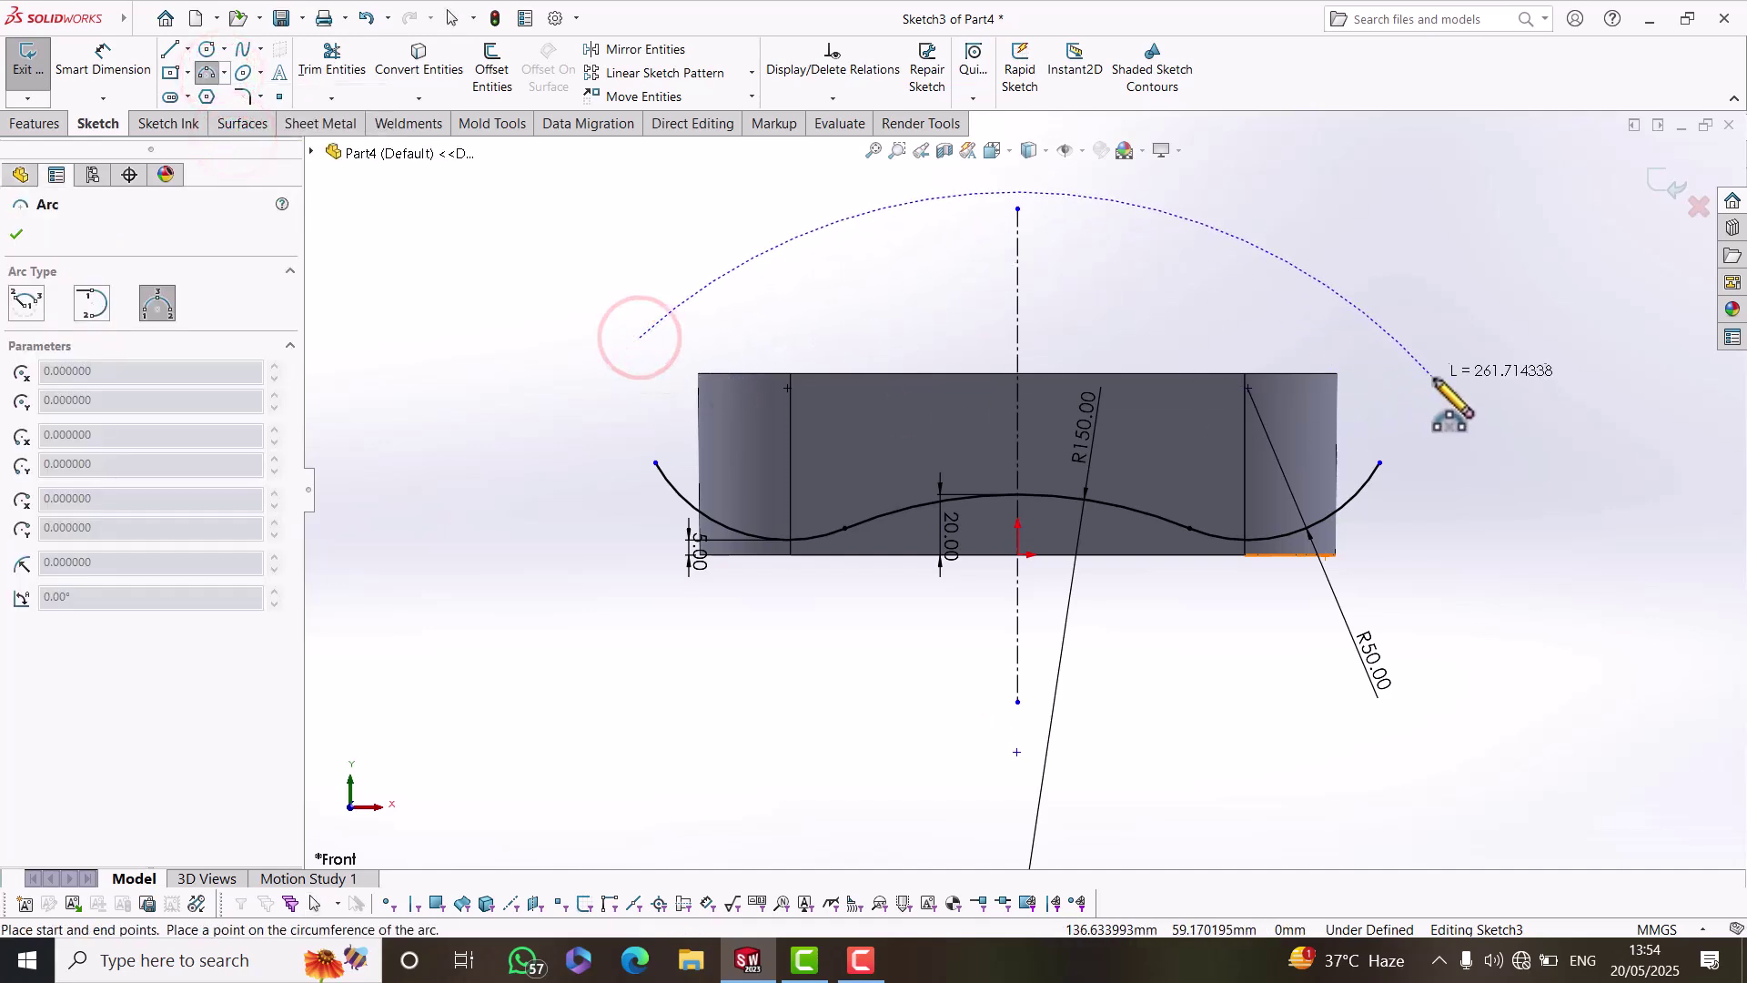
left_click(1436, 388)
left_click(1073, 439)
right_click(1239, 455)
left_click(1253, 462)
Make the upper arc's two endpoints symmetric about the vertical centreline.
left_click(637, 340)
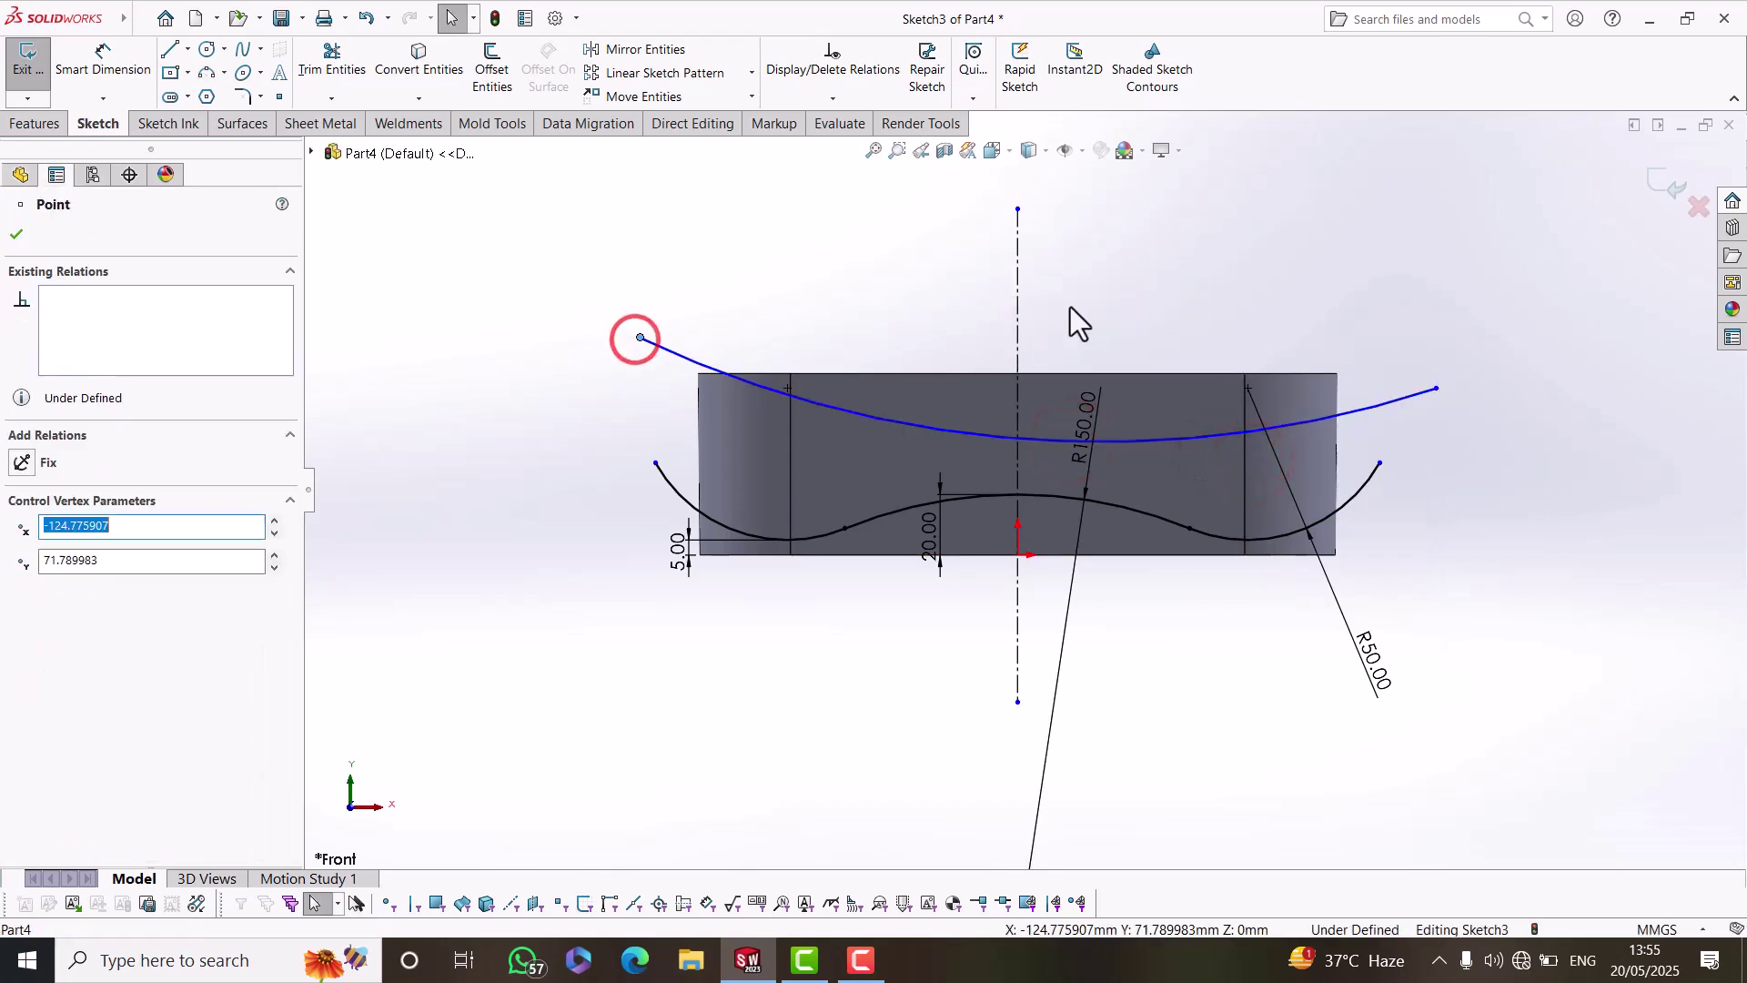
left_click(1017, 277)
left_click(1435, 388, "ctrl")
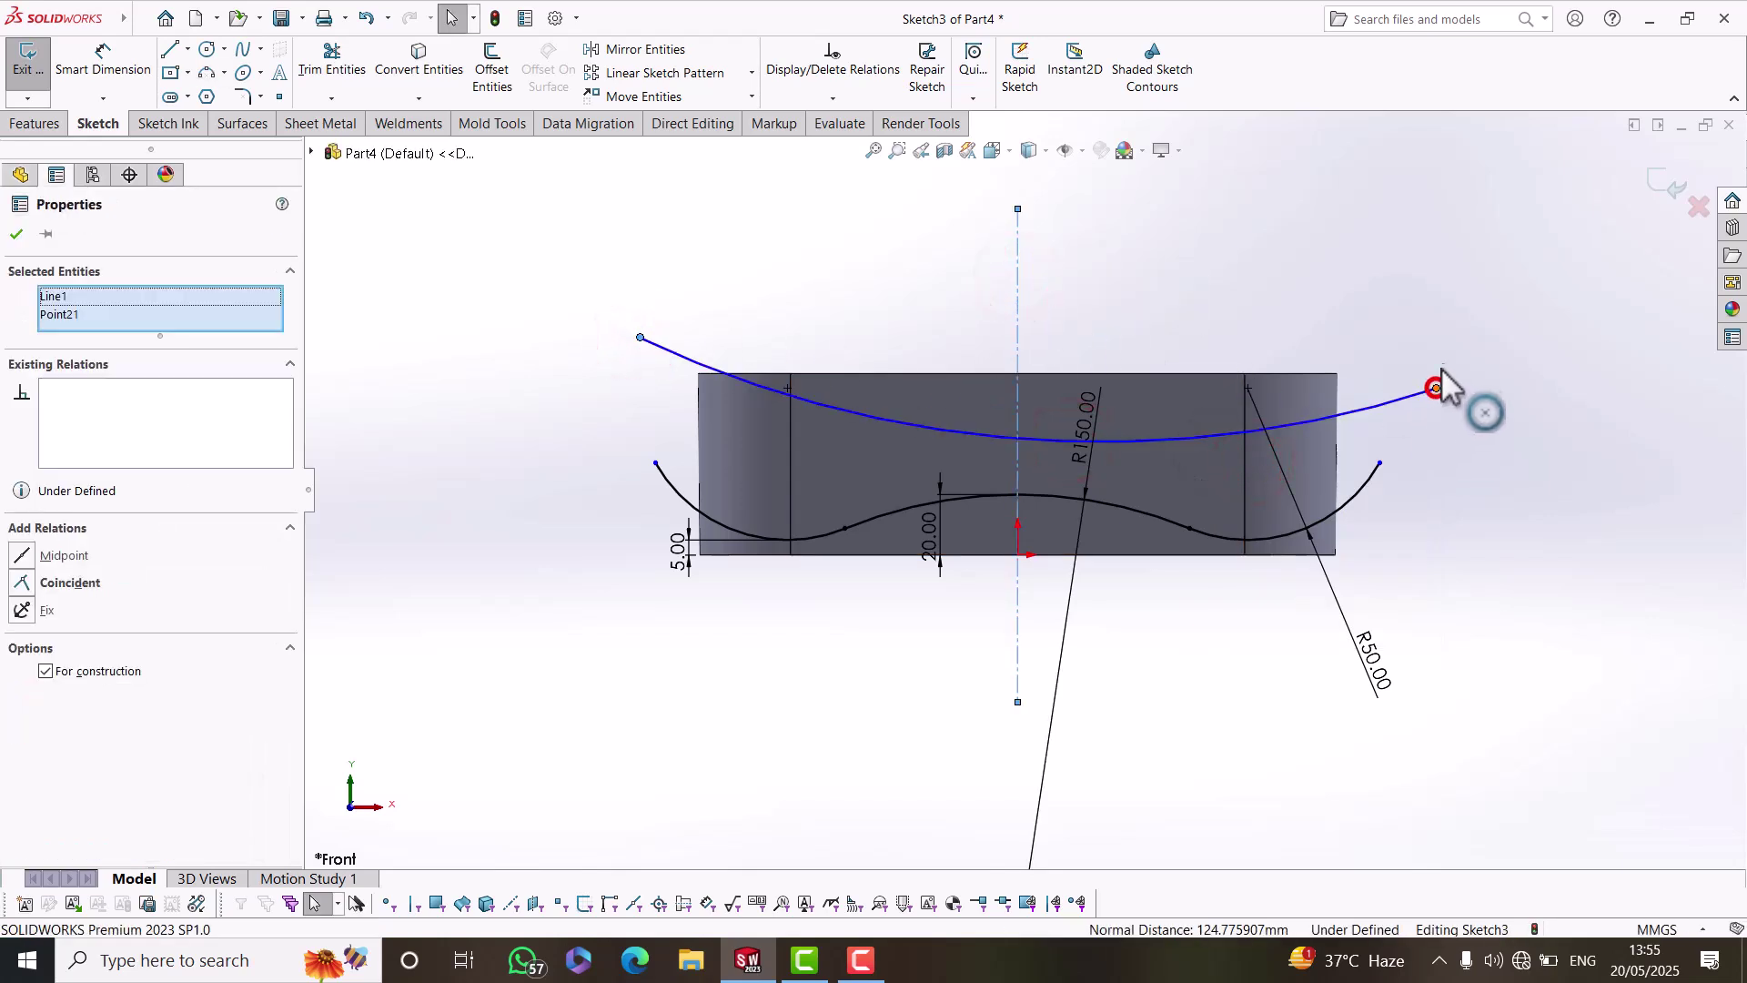
left_click(1436, 388, "ctrl")
left_click(1489, 311)
left_click(1503, 417)
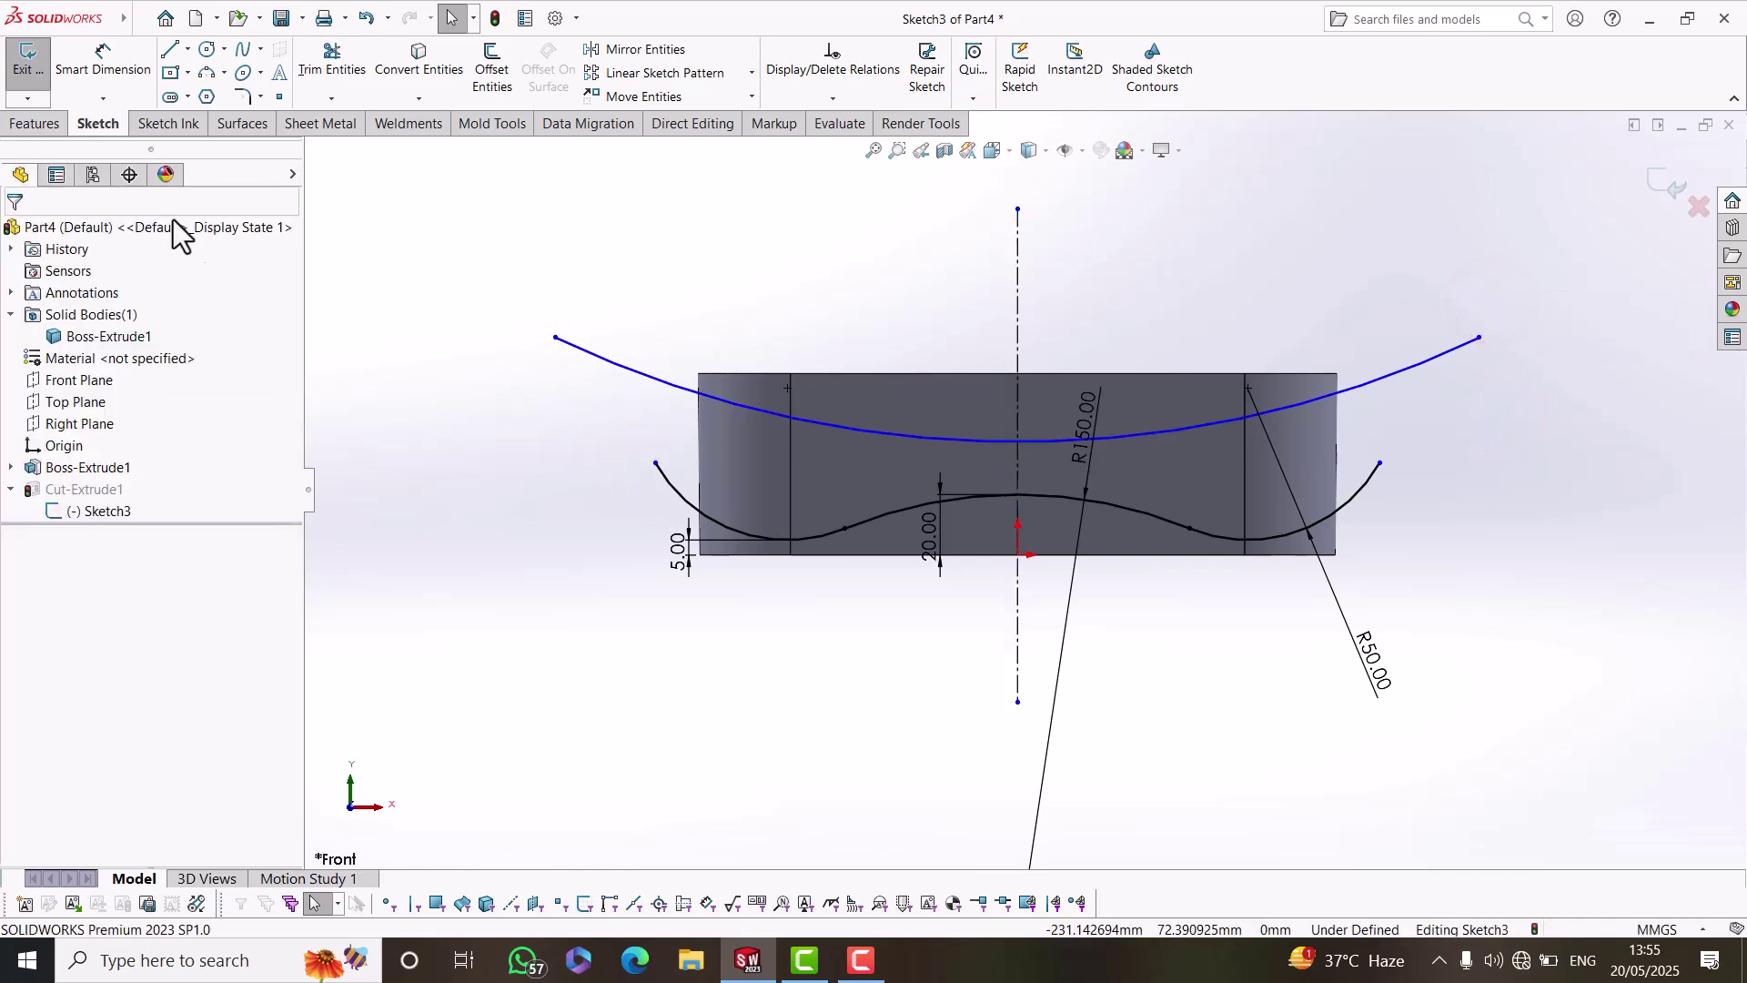
Draw a vertical line about 40 mm long up from each outer arc's free end, crossing the upper arc.
left_click(170, 50)
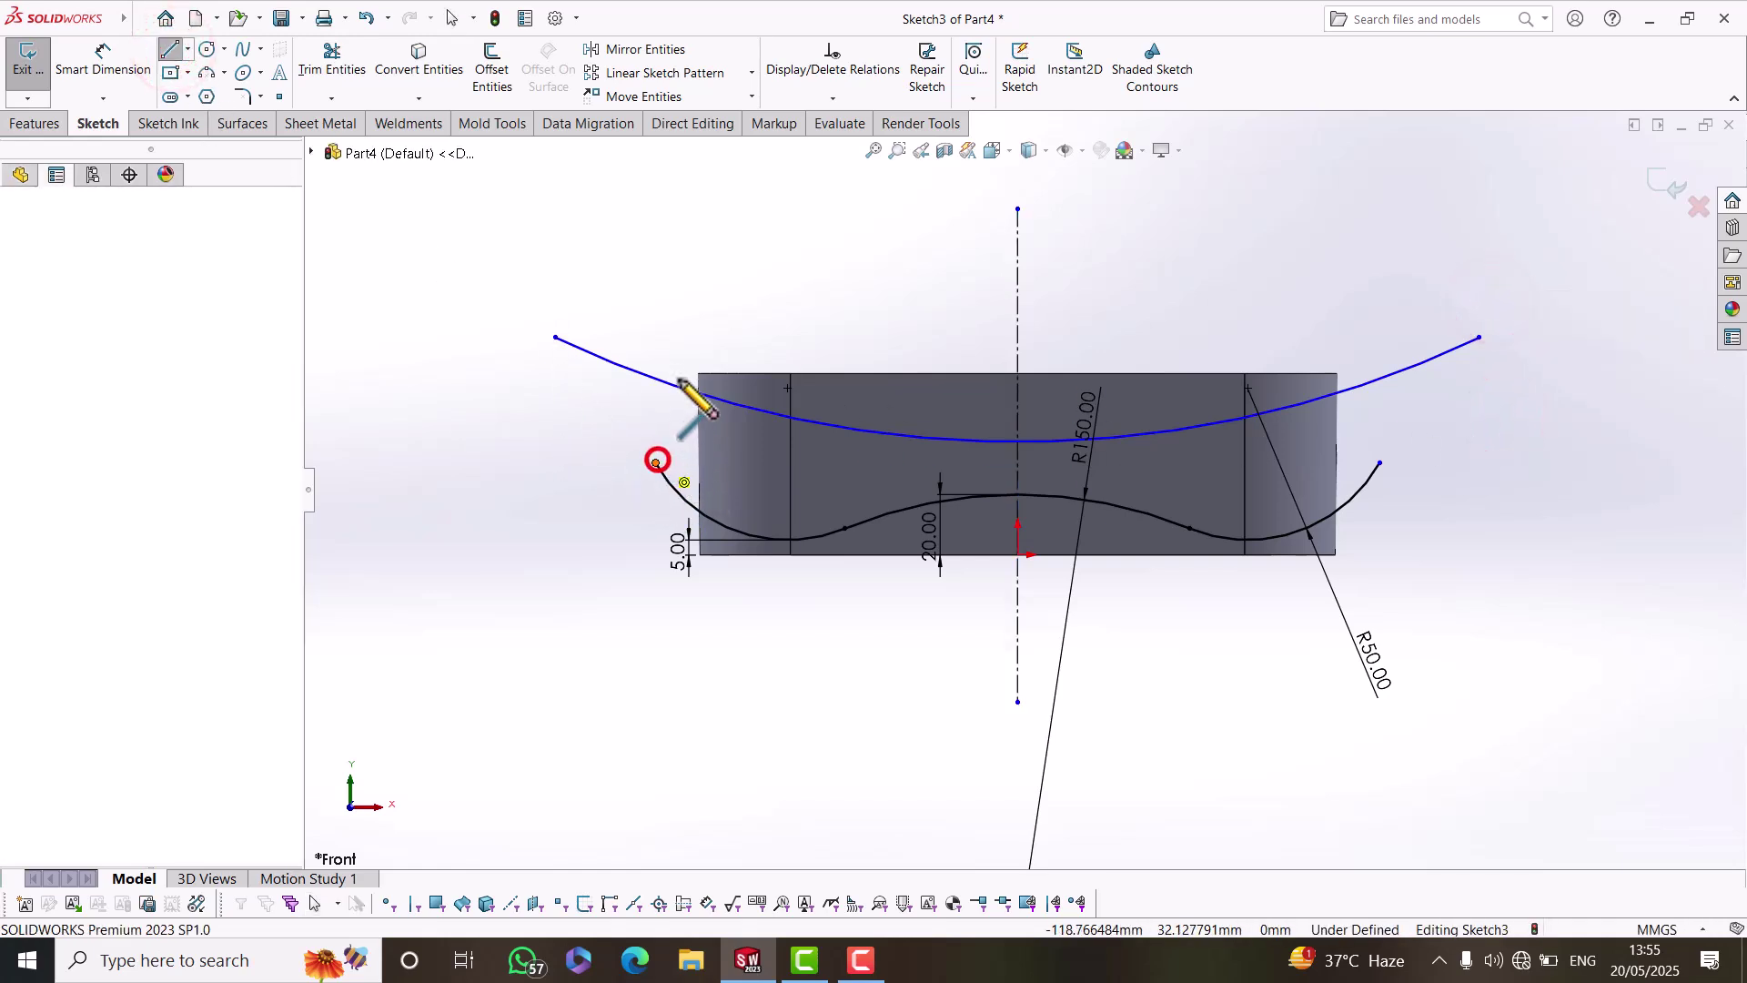
left_click(656, 463)
double_click(656, 344)
left_click(706, 315)
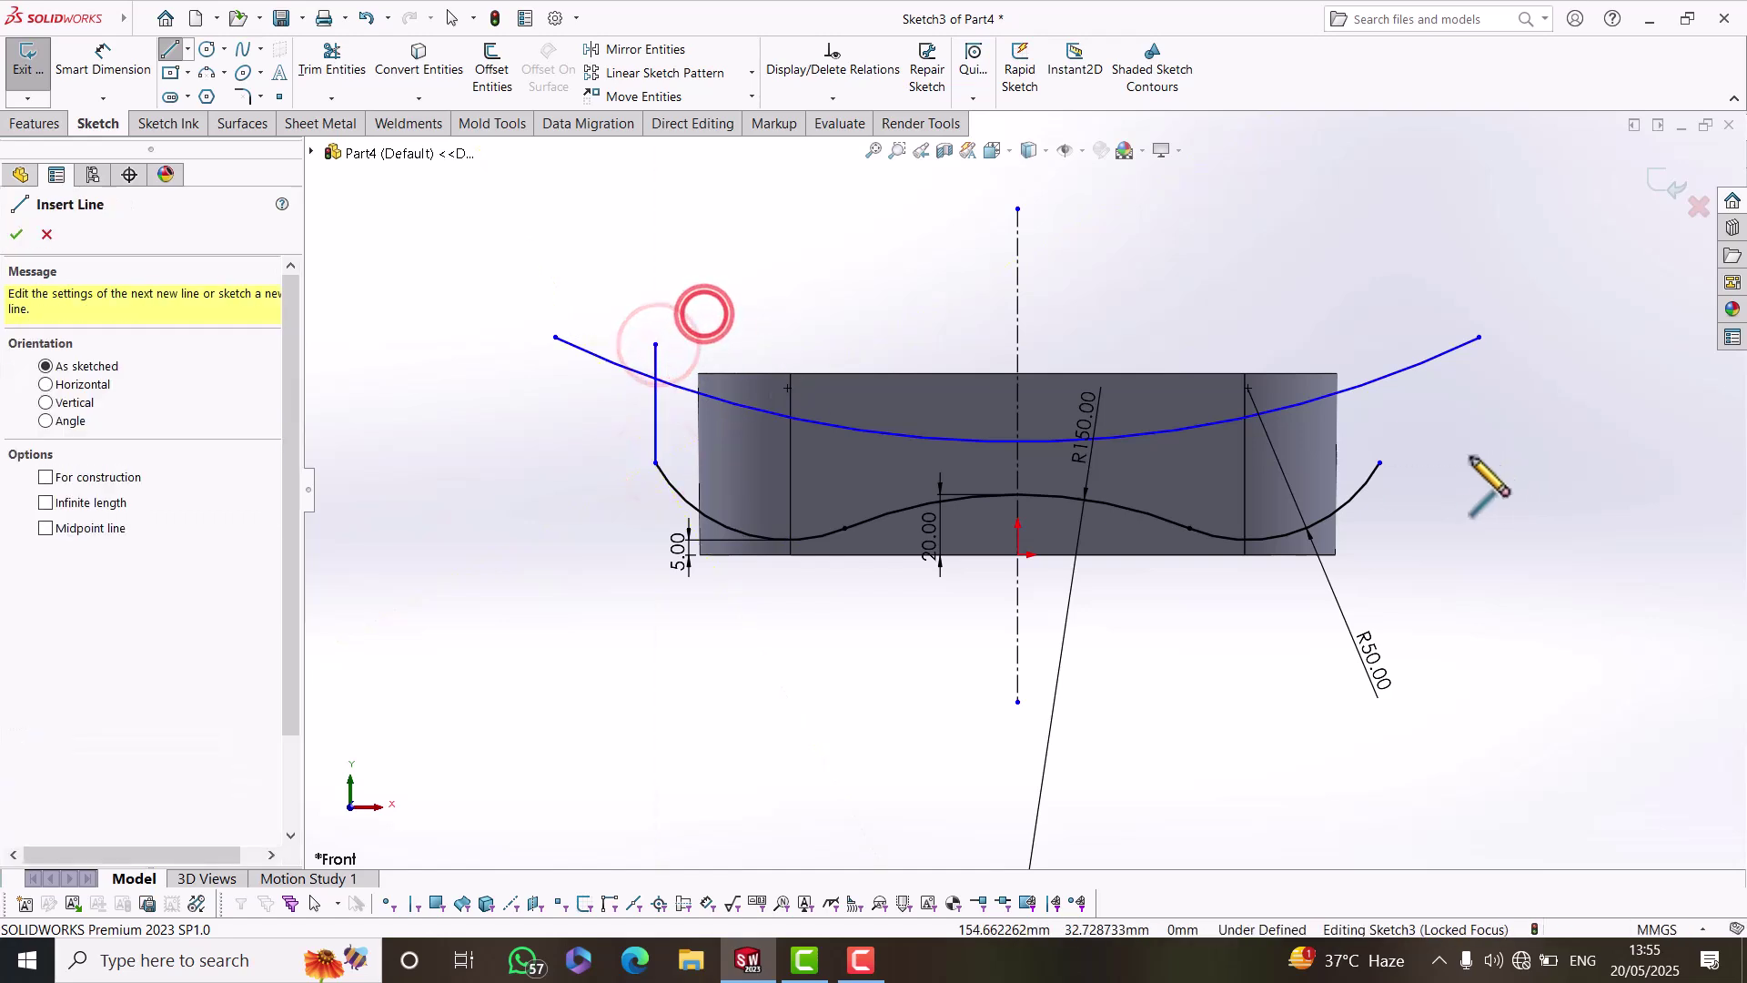
left_click(1379, 463)
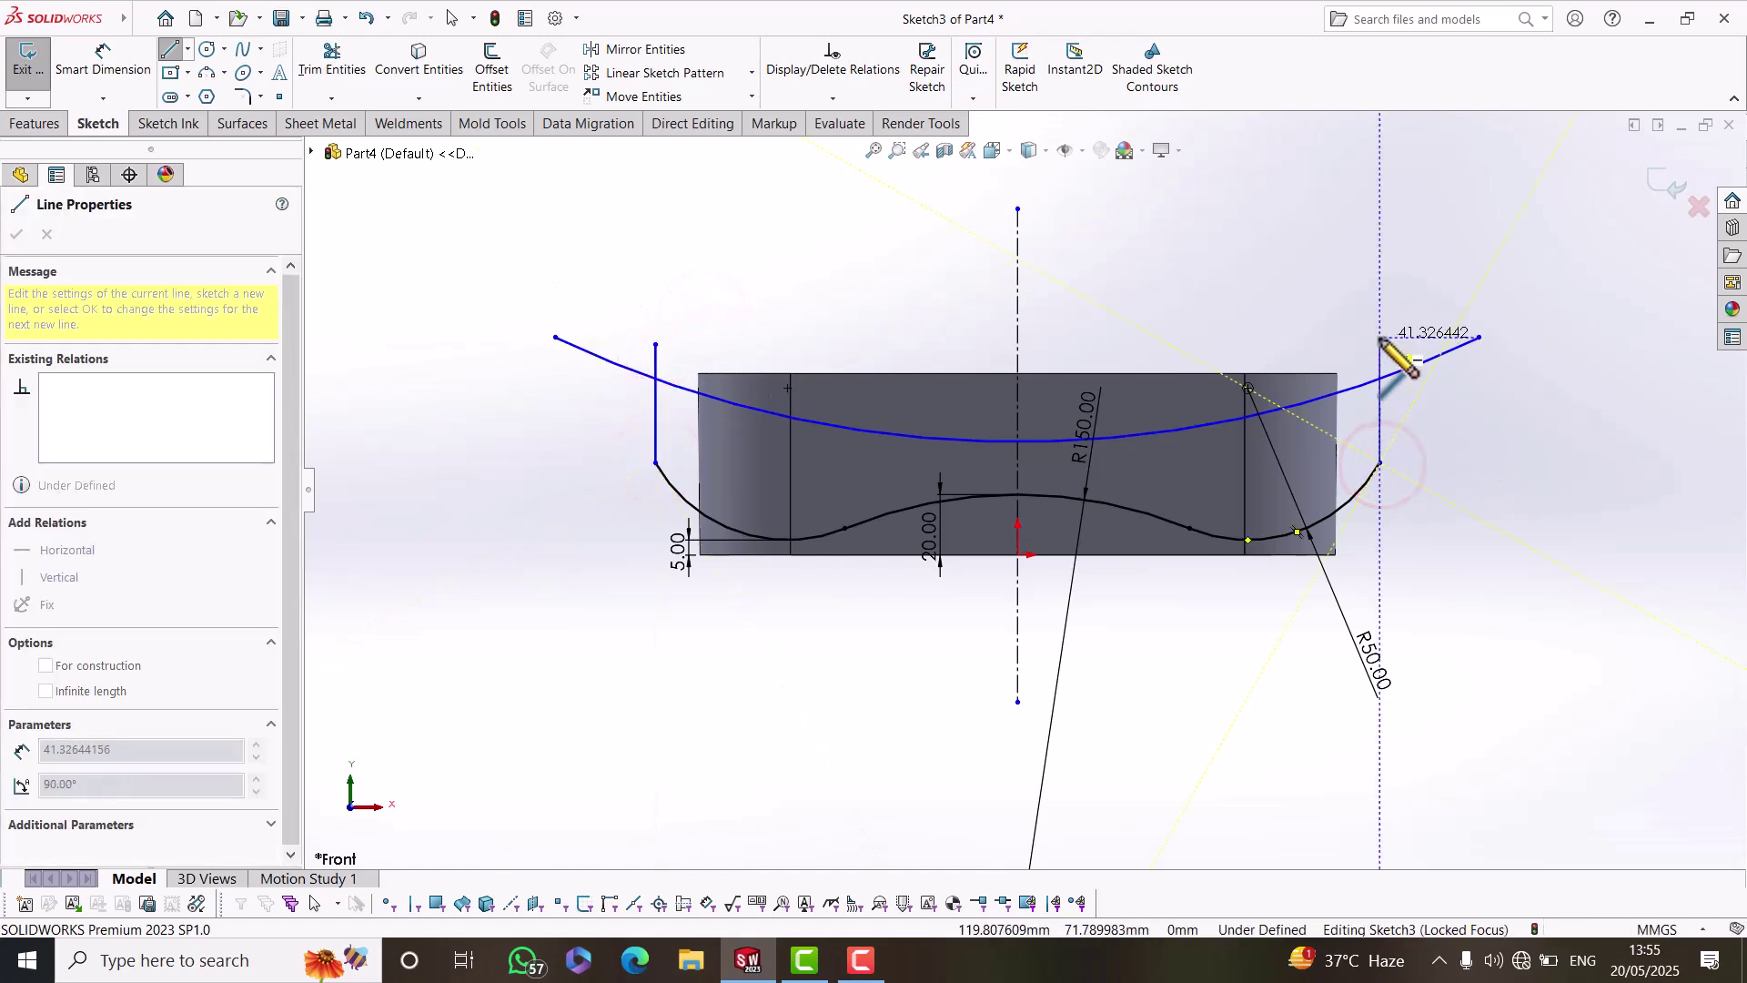
left_click(1379, 338)
right_click(1415, 323)
left_click(1416, 320)
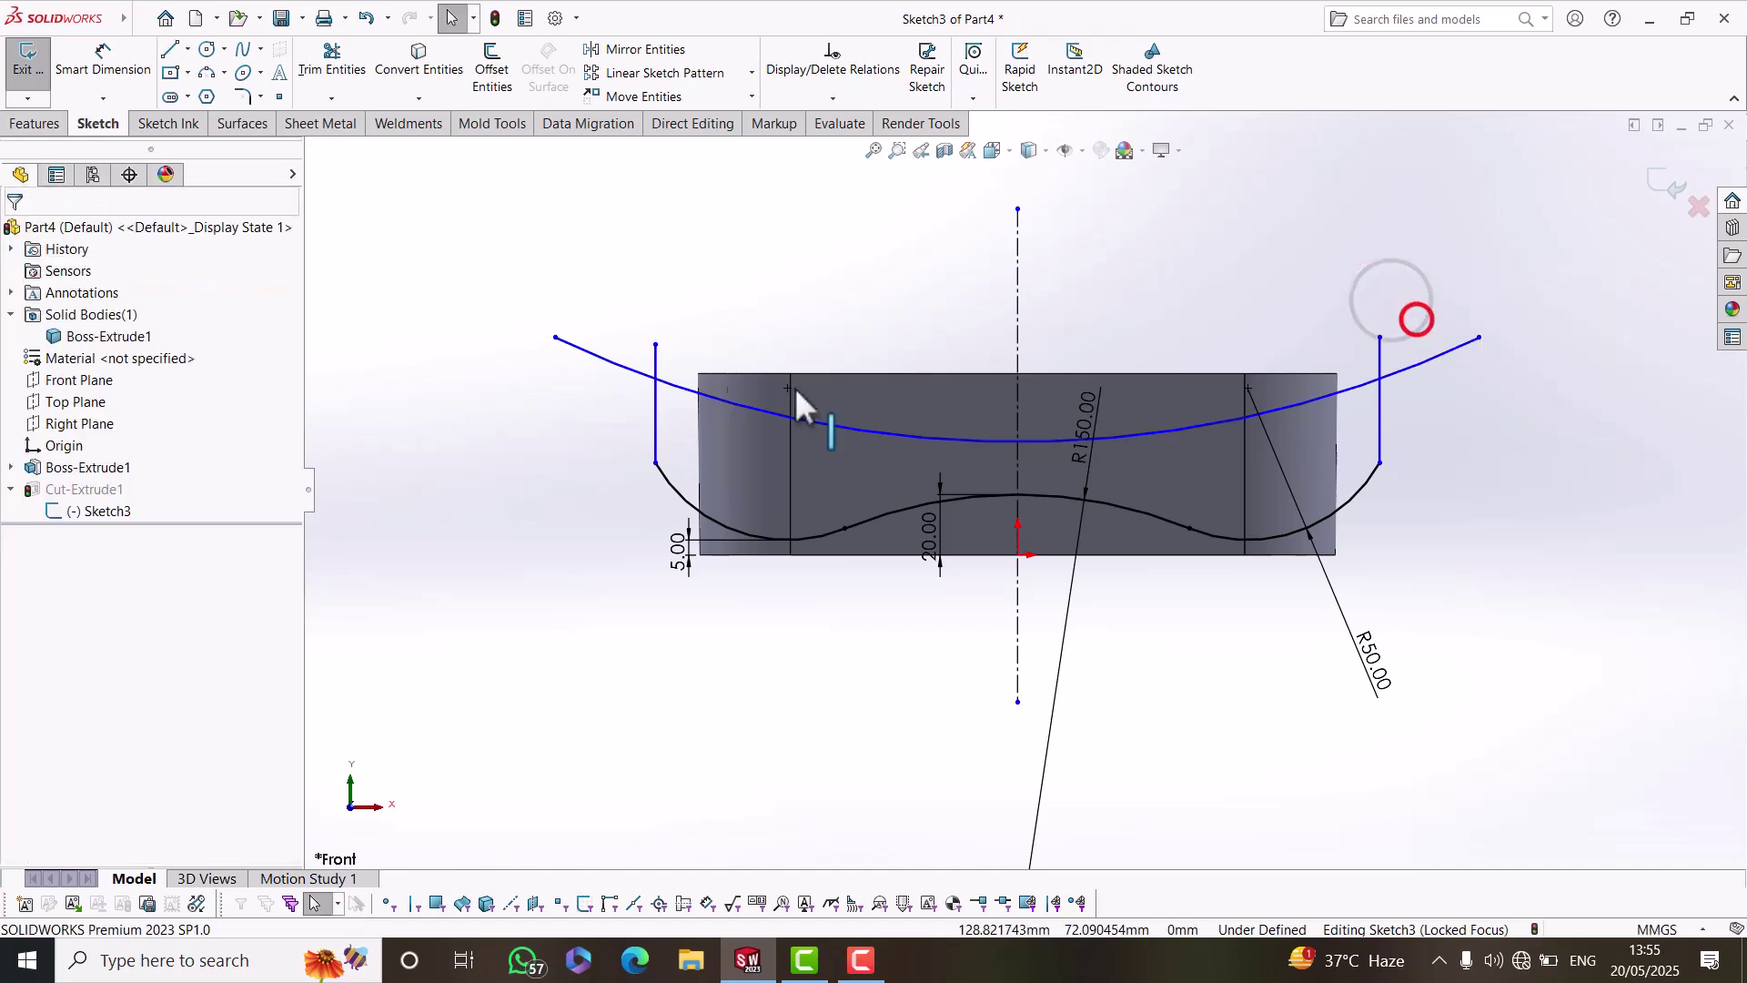
Trim the overhanging ends of the upper arc and the two vertical lines to close the profile.
left_click(333, 64)
scroll(542, 331, "up", 3)
left_click_drag(784, 373, 706, 493)
scroll(1563, 467, "down", 3)
scroll(1327, 487, "down", 2)
scroll(1329, 477, "up", 3)
left_click_drag(1331, 467, 1476, 510)
scroll(1319, 586, "down", 3)
scroll(1111, 524, "up", 3)
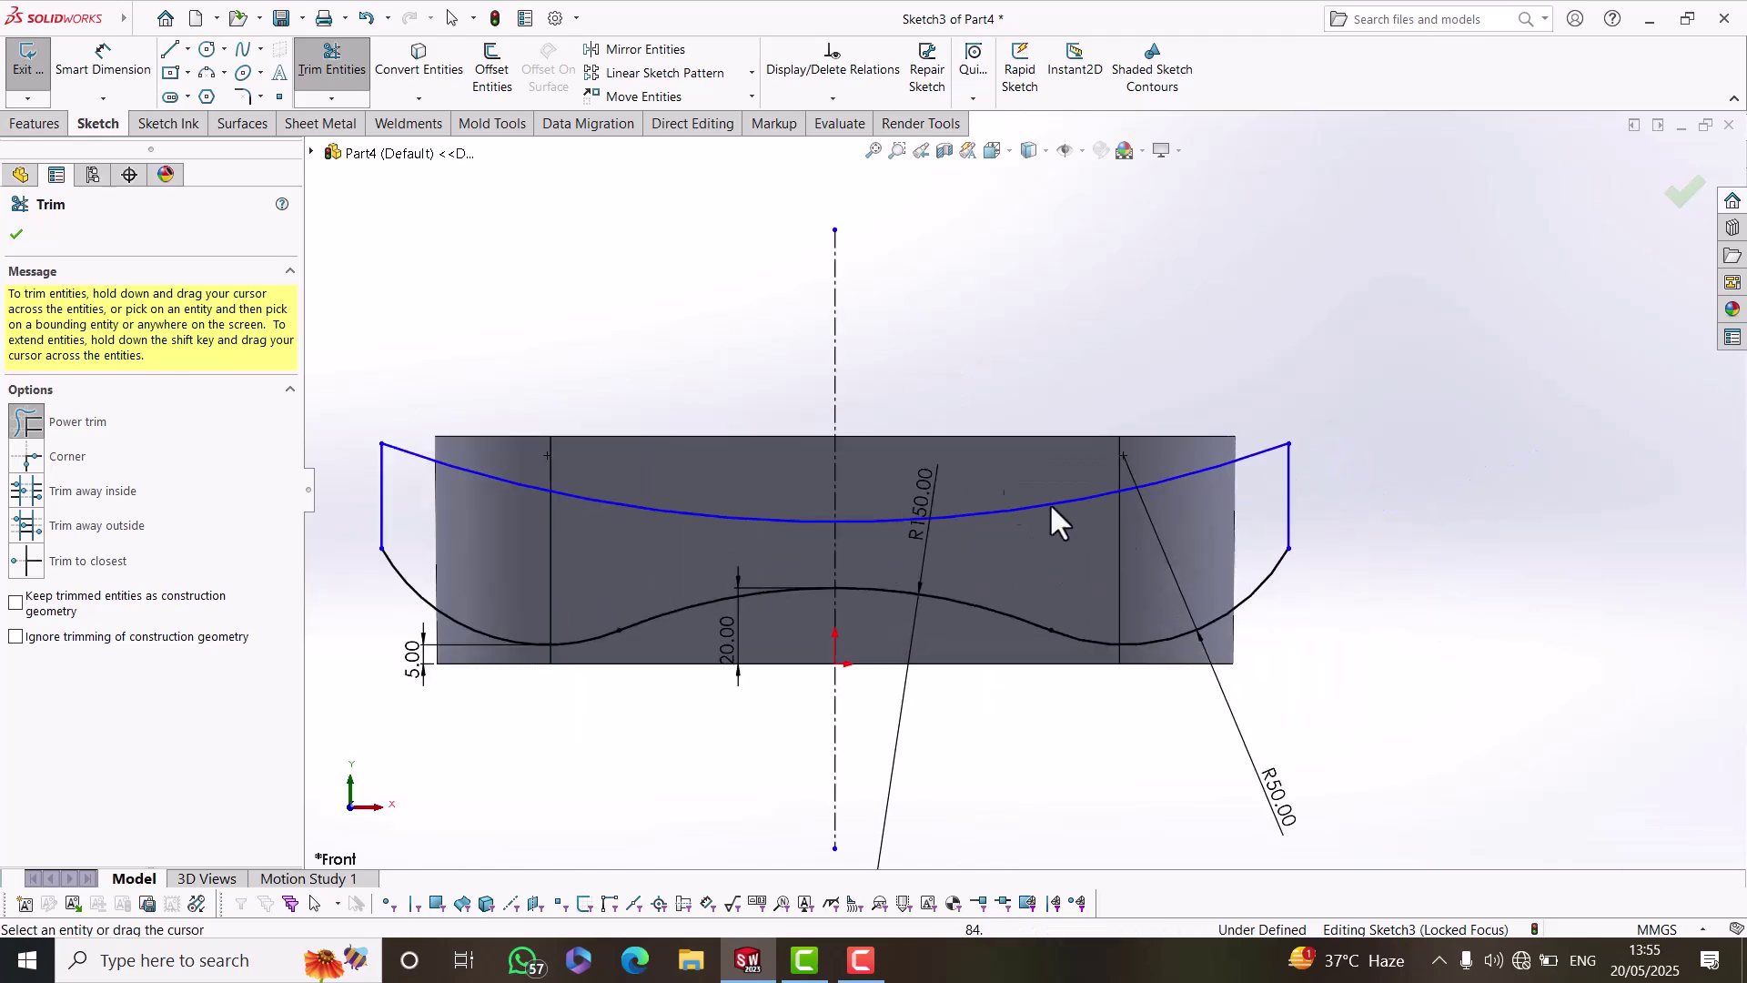
Dimension the vertical gap between the upper arc and the middle arc's peak and set it to 20 mm.
left_click(107, 67)
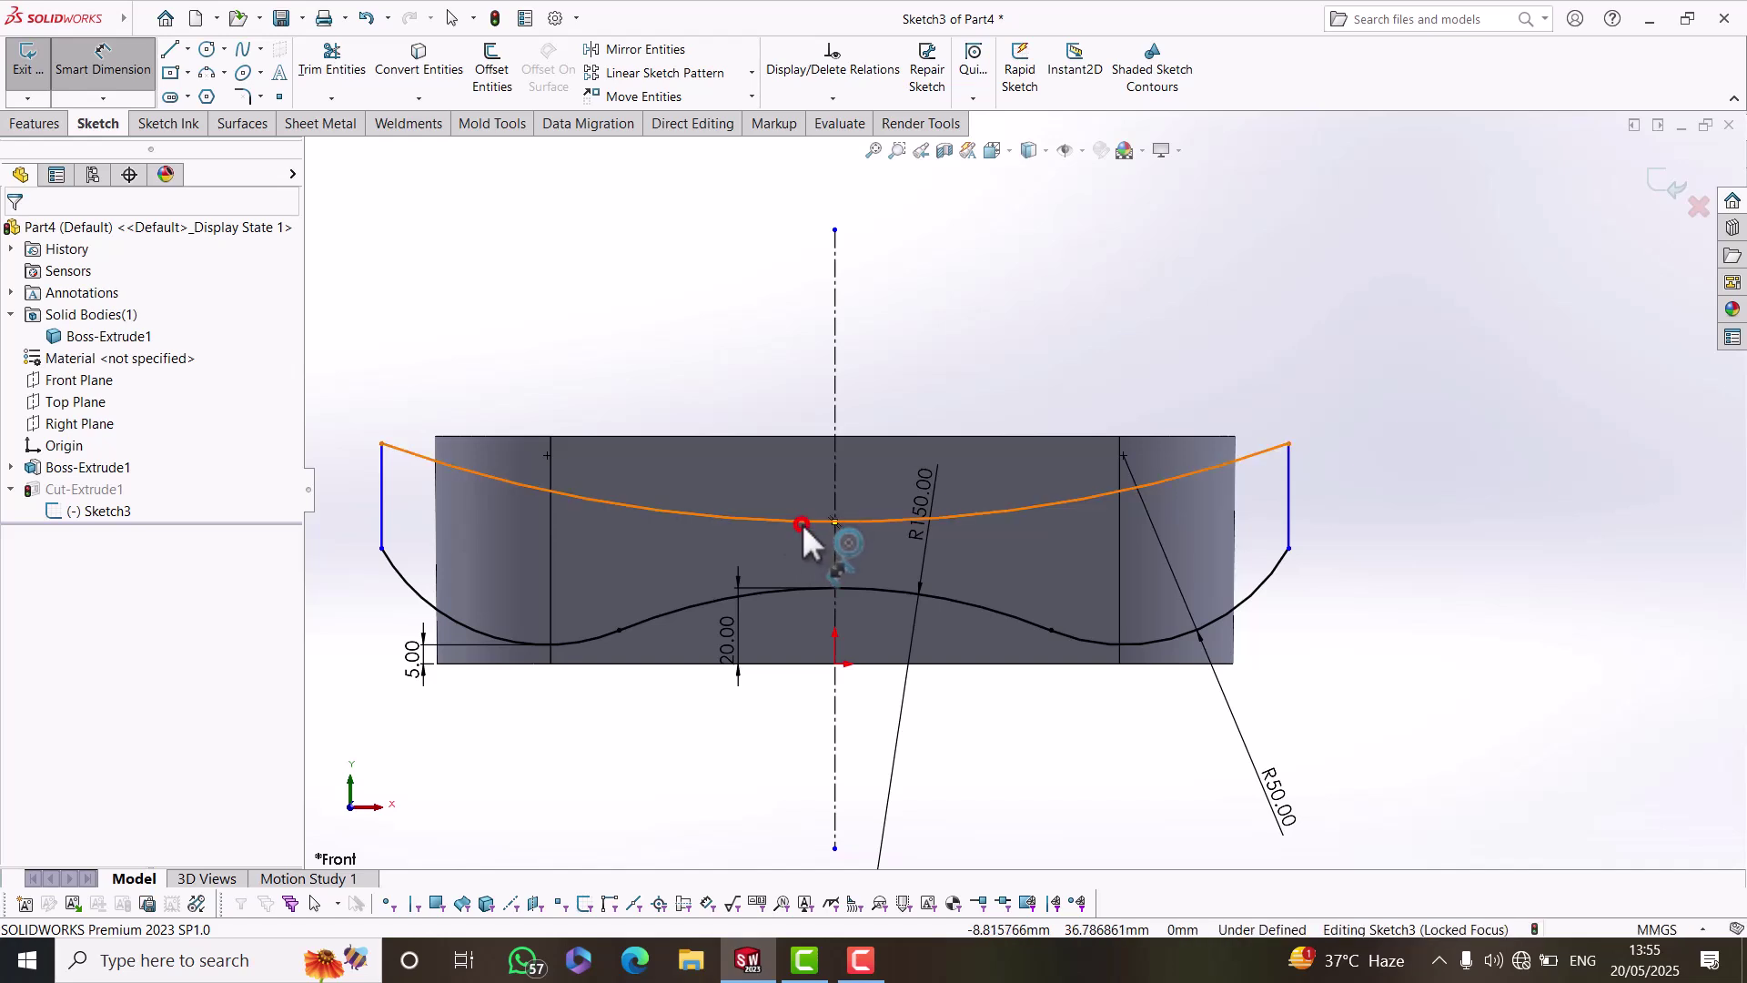
left_click(800, 523)
left_click(712, 422)
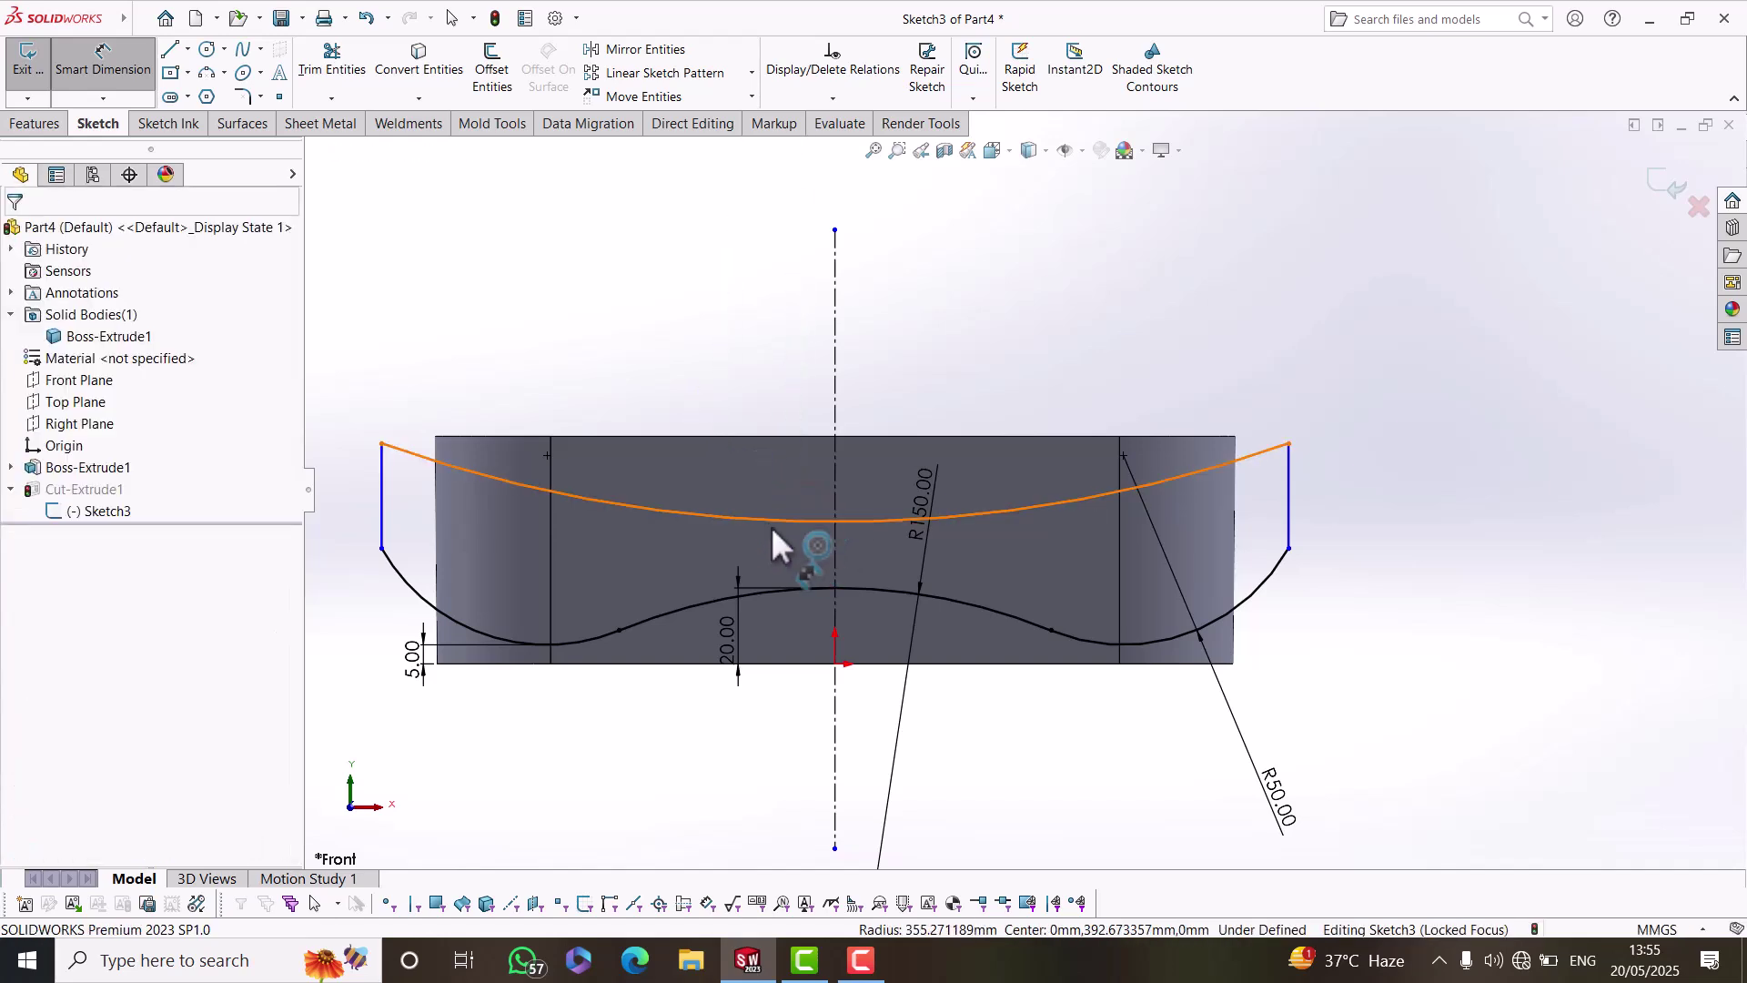
left_click(799, 520)
left_click(818, 589)
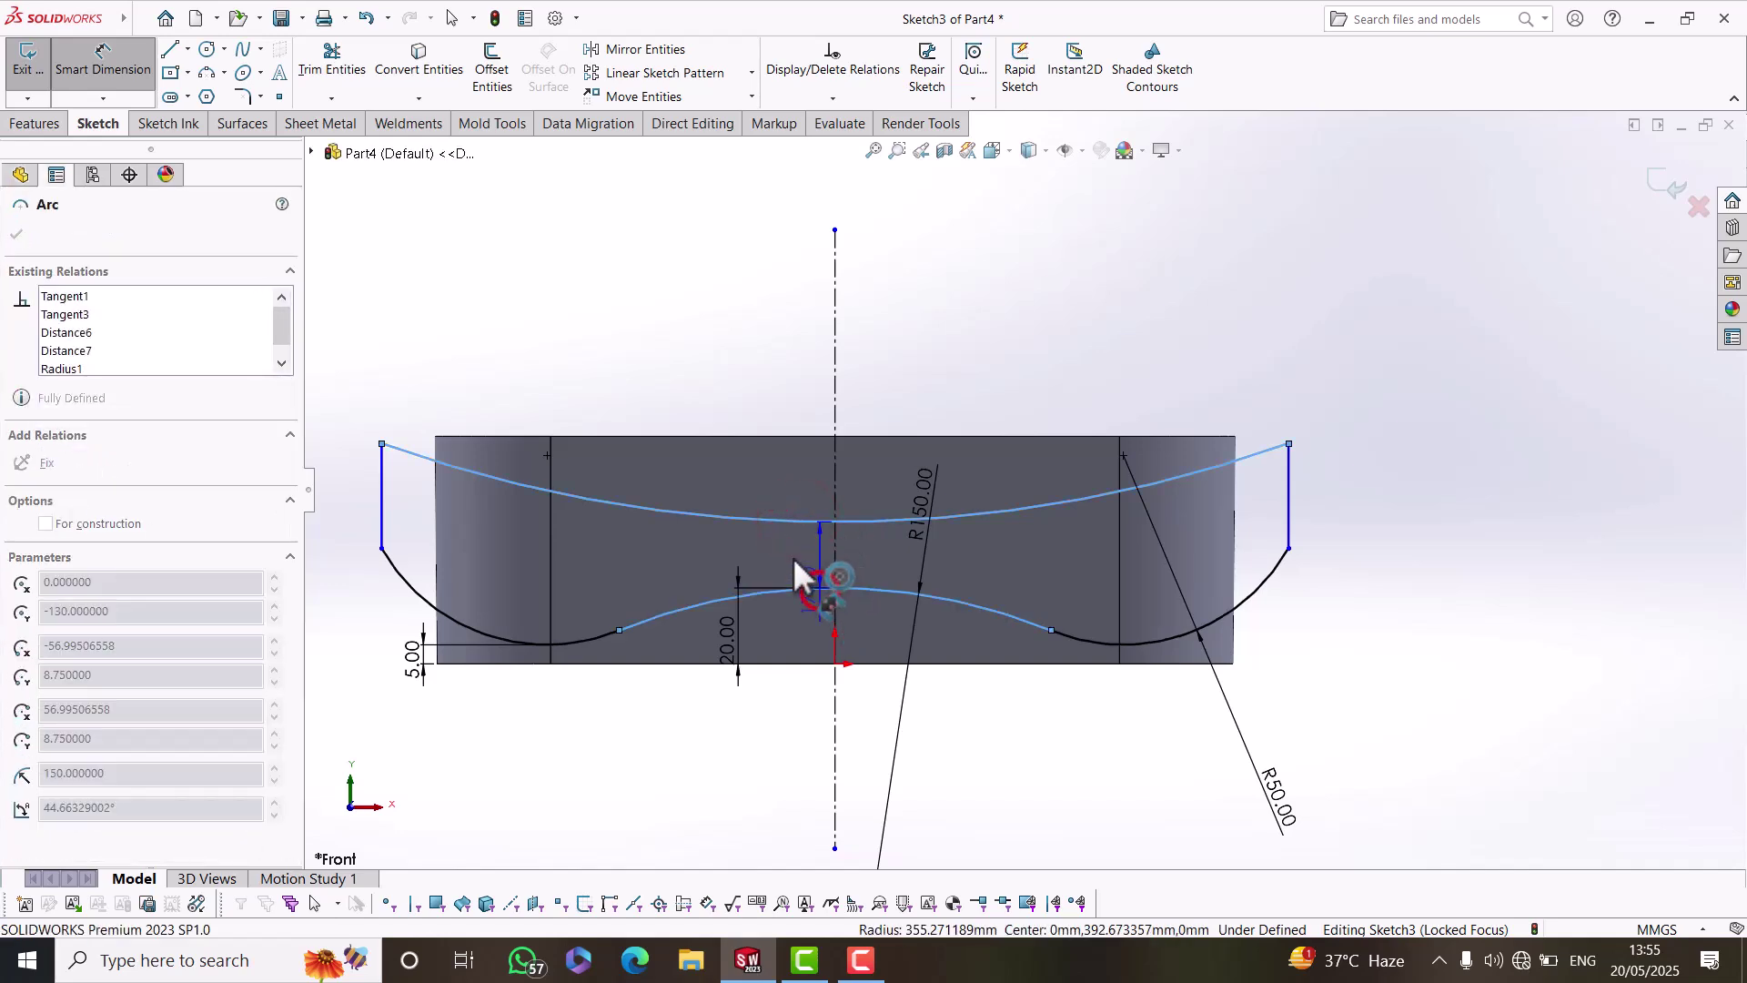
left_click(793, 559)
type("20")
key("Return")
left_click(621, 341)
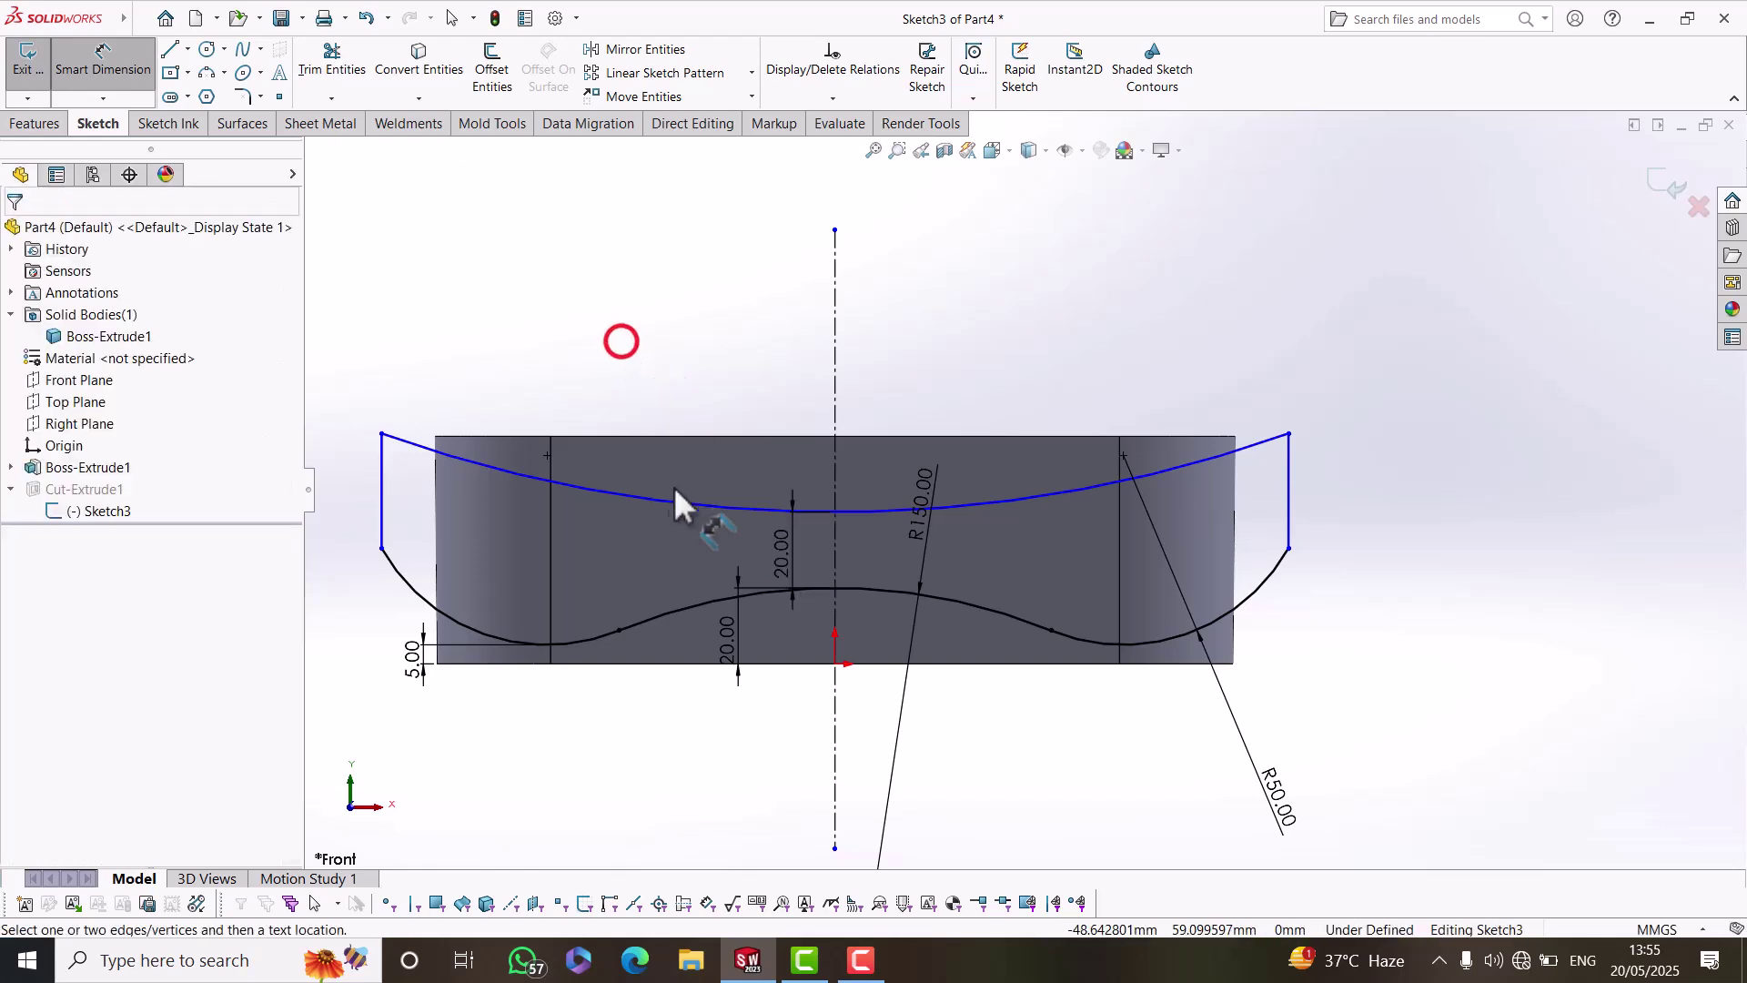
Dimension the upper arc's radius and set it to 350 mm.
left_click(670, 499)
left_click(698, 352)
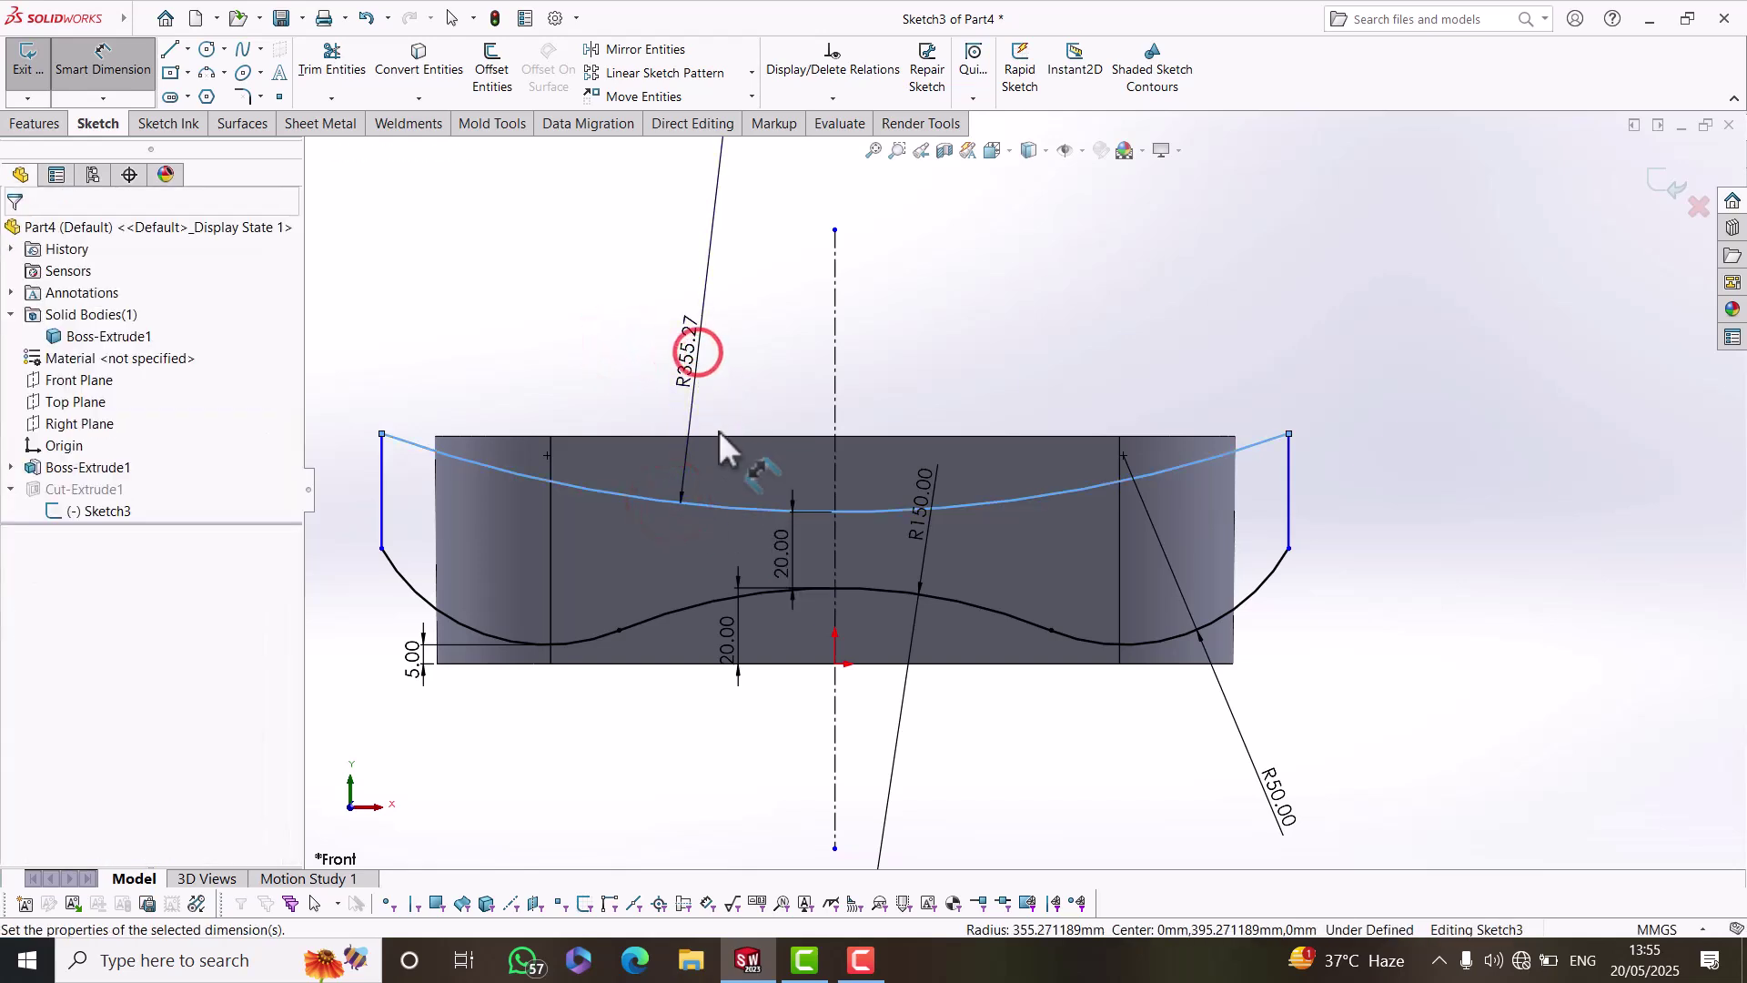
type("350")
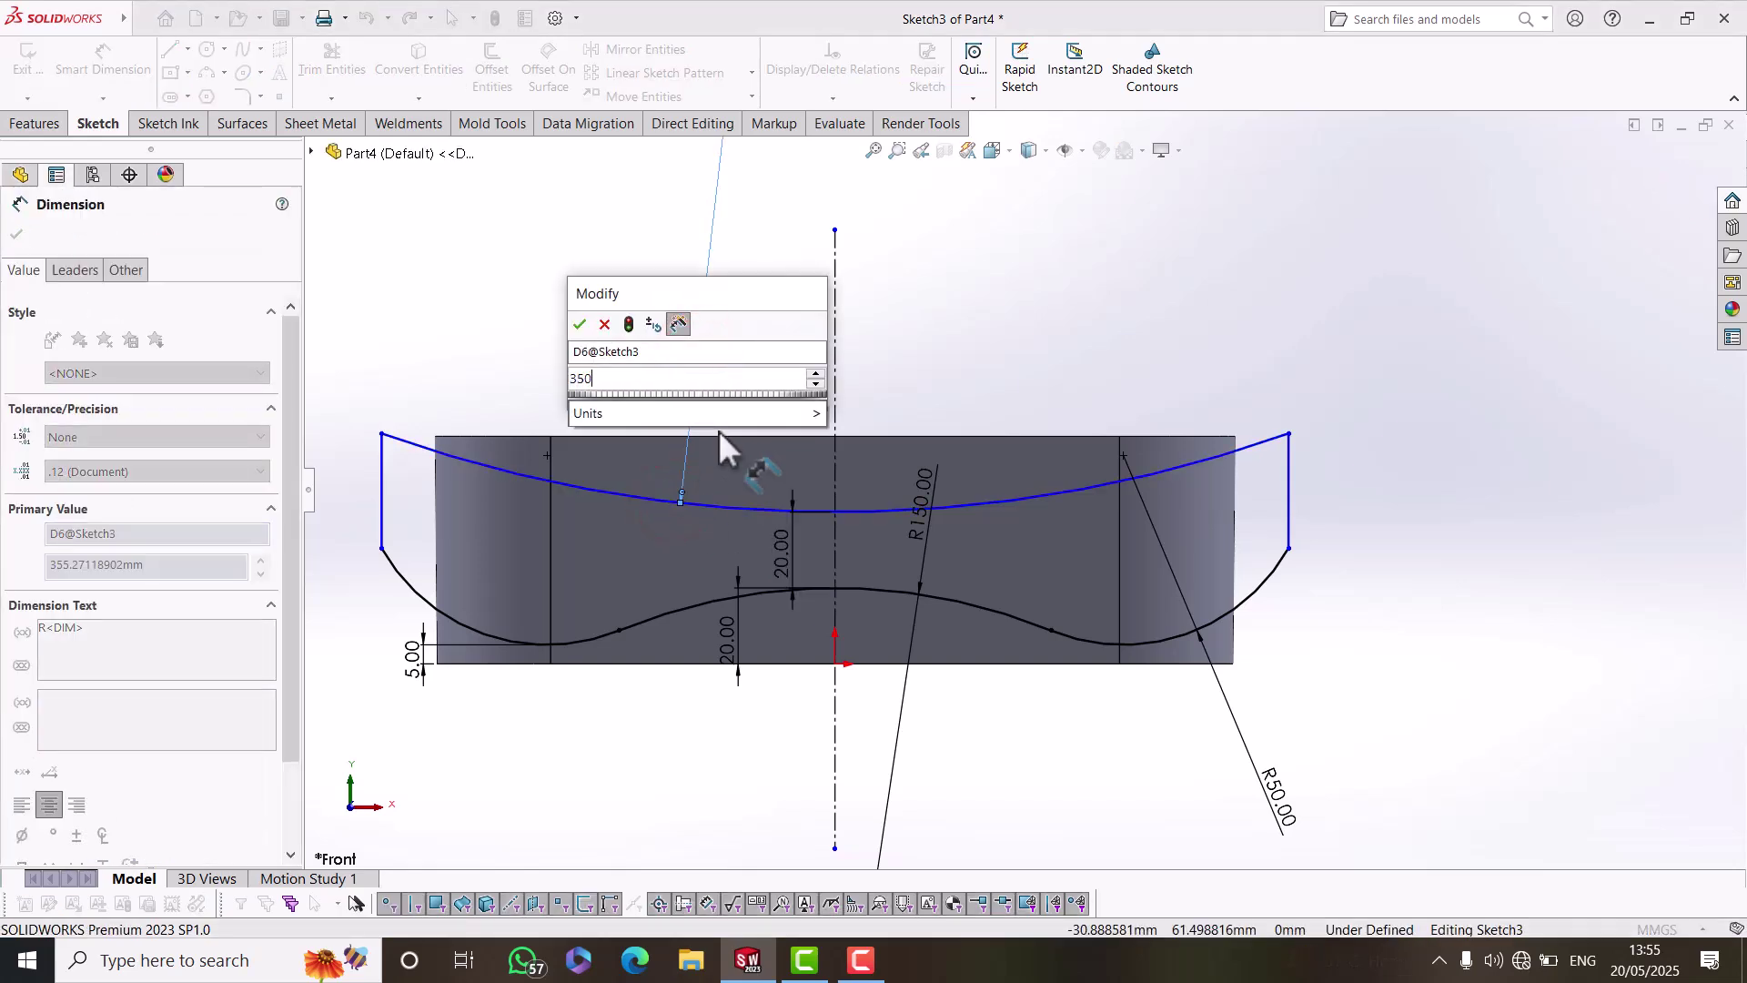
key("Return")
left_click(597, 339)
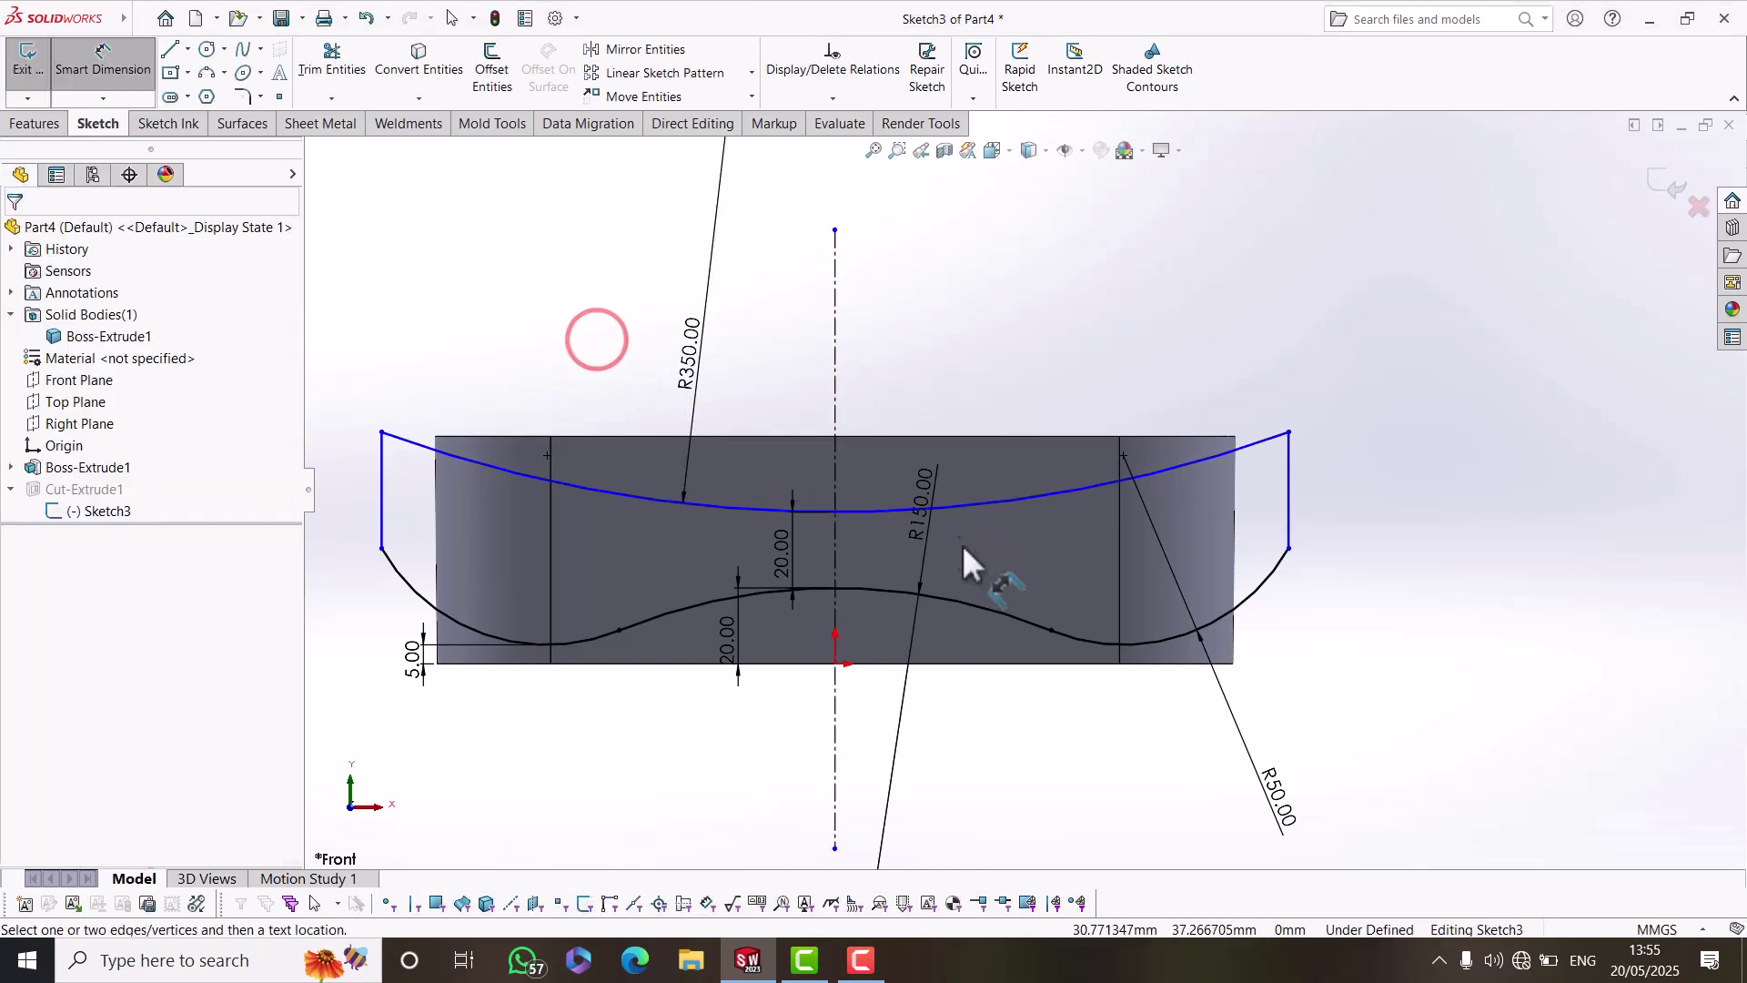
key("Escape")
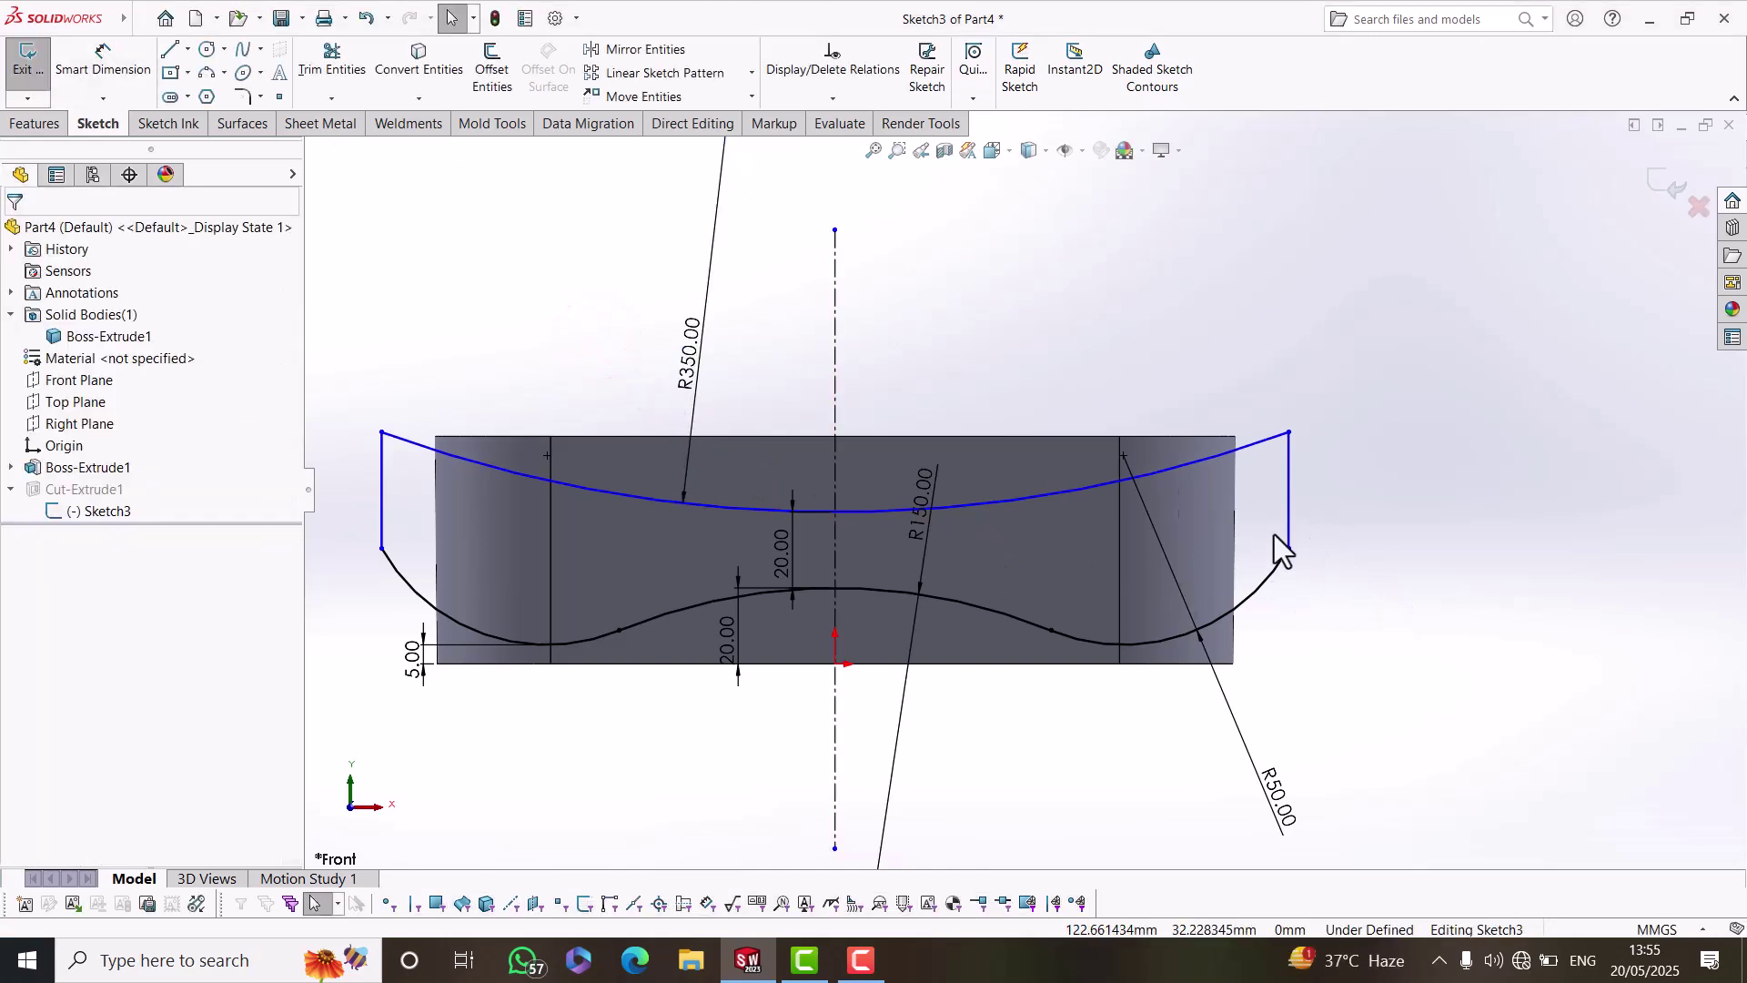
Extend the vertical centerline upward beyond the upper arc's centre point and make that centre coincident with the centerline.
scroll(935, 402, "up", 8)
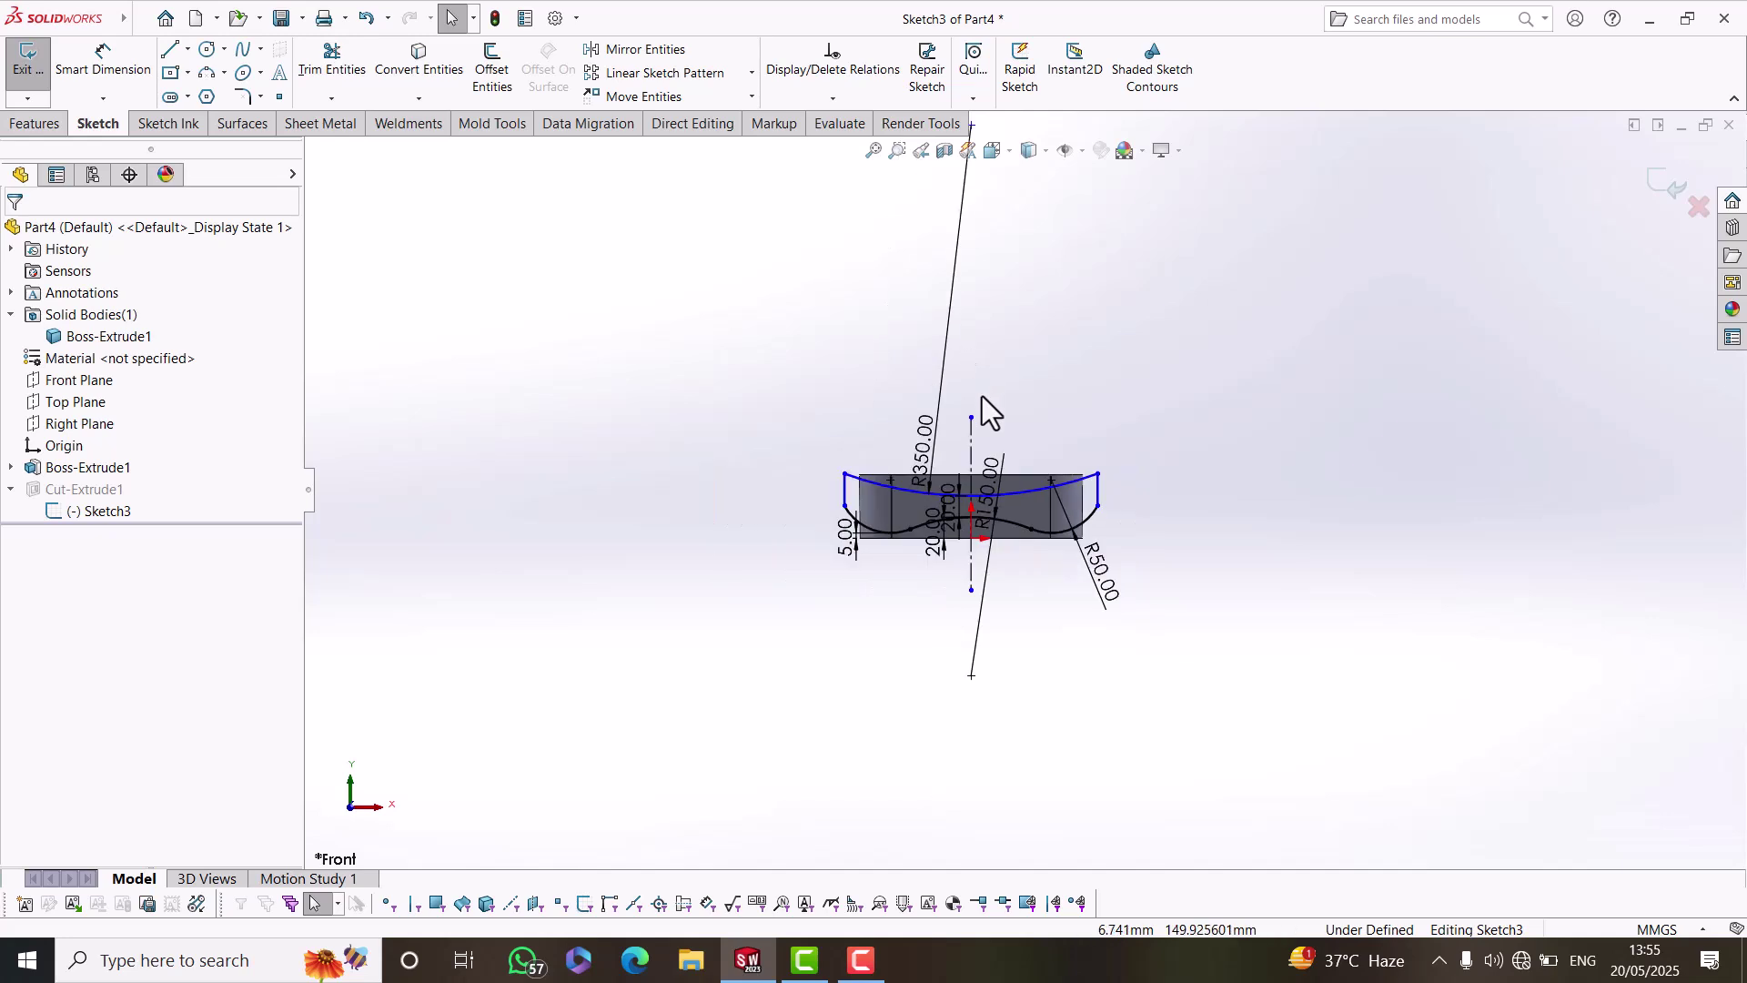
left_click_drag(972, 418, 992, 114)
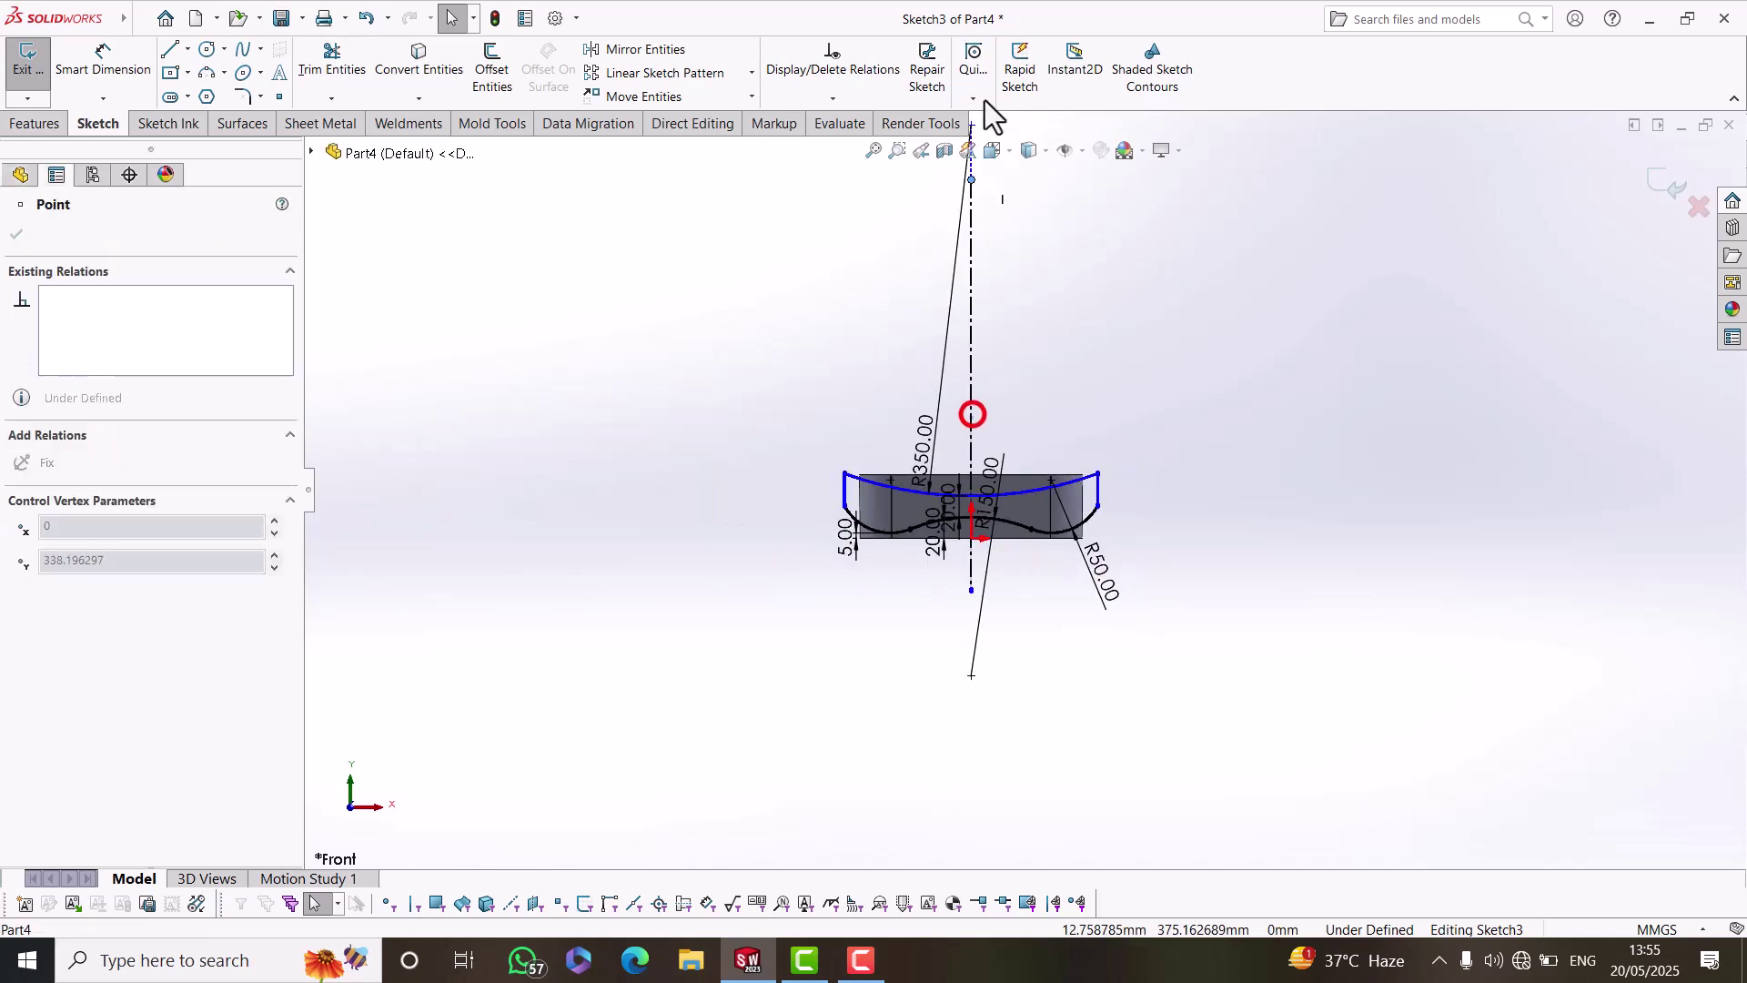
left_click(1016, 342)
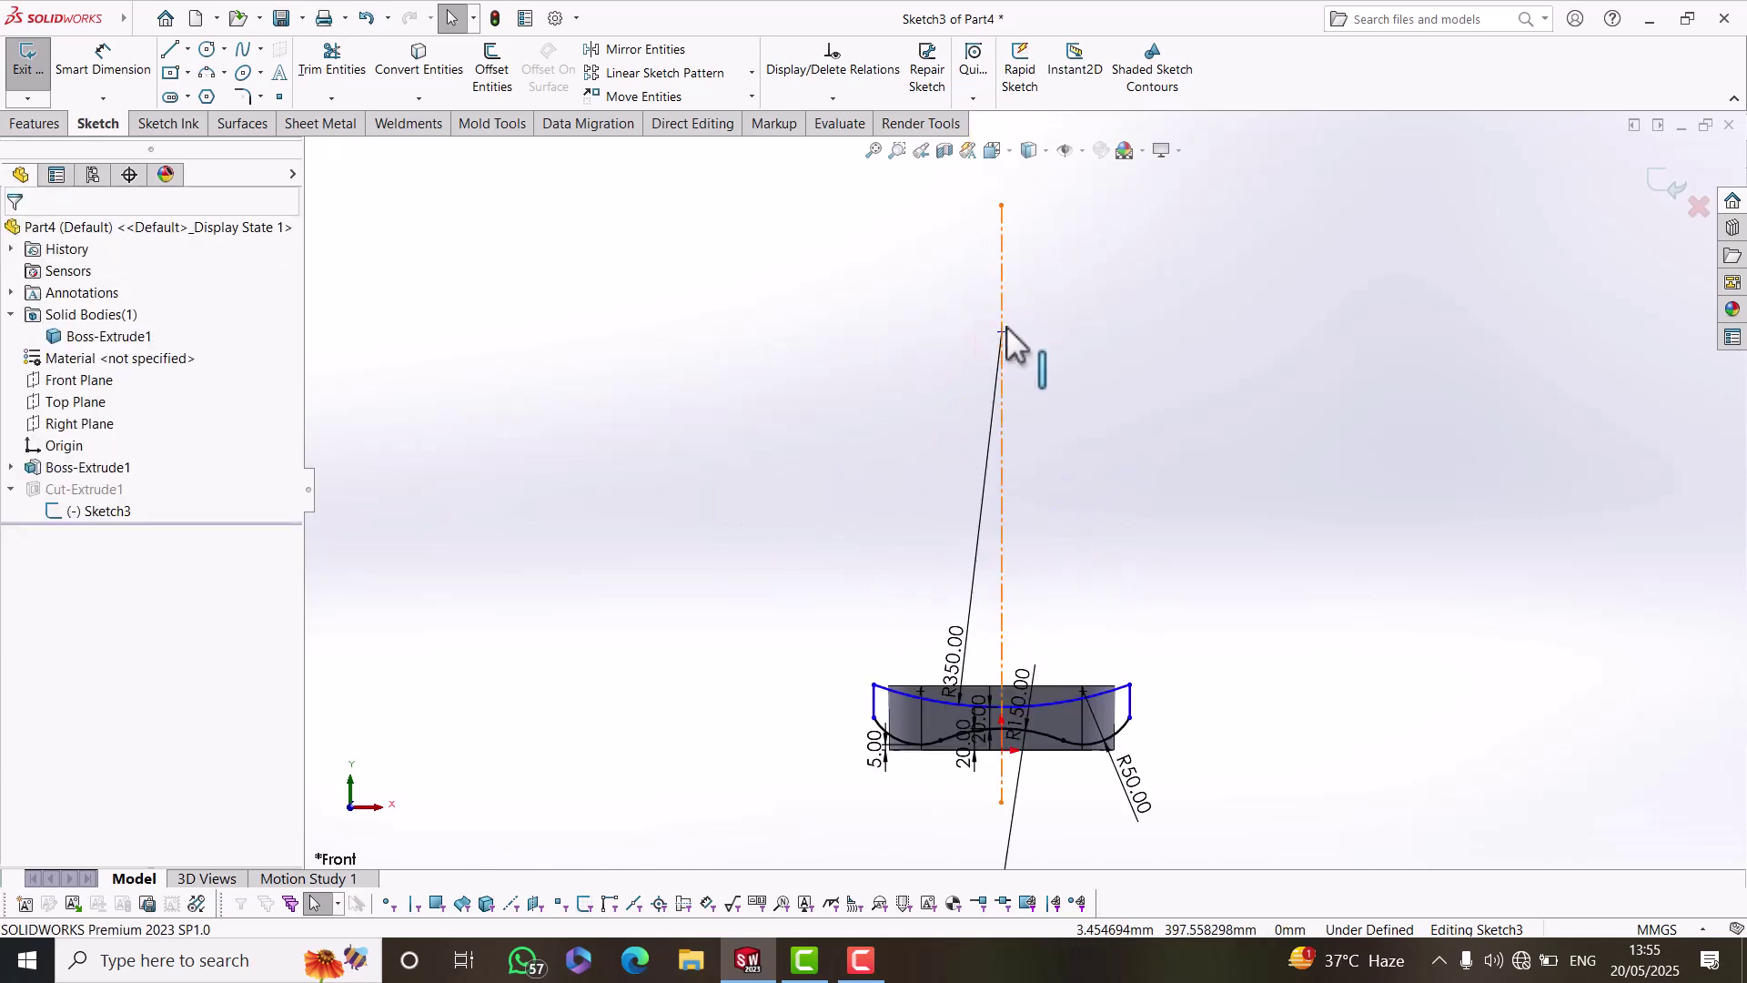
mouse_move(1002, 332)
left_mouse_down()
mouse_move(1070, 335)
mouse_move(995, 332)
left_mouse_up()
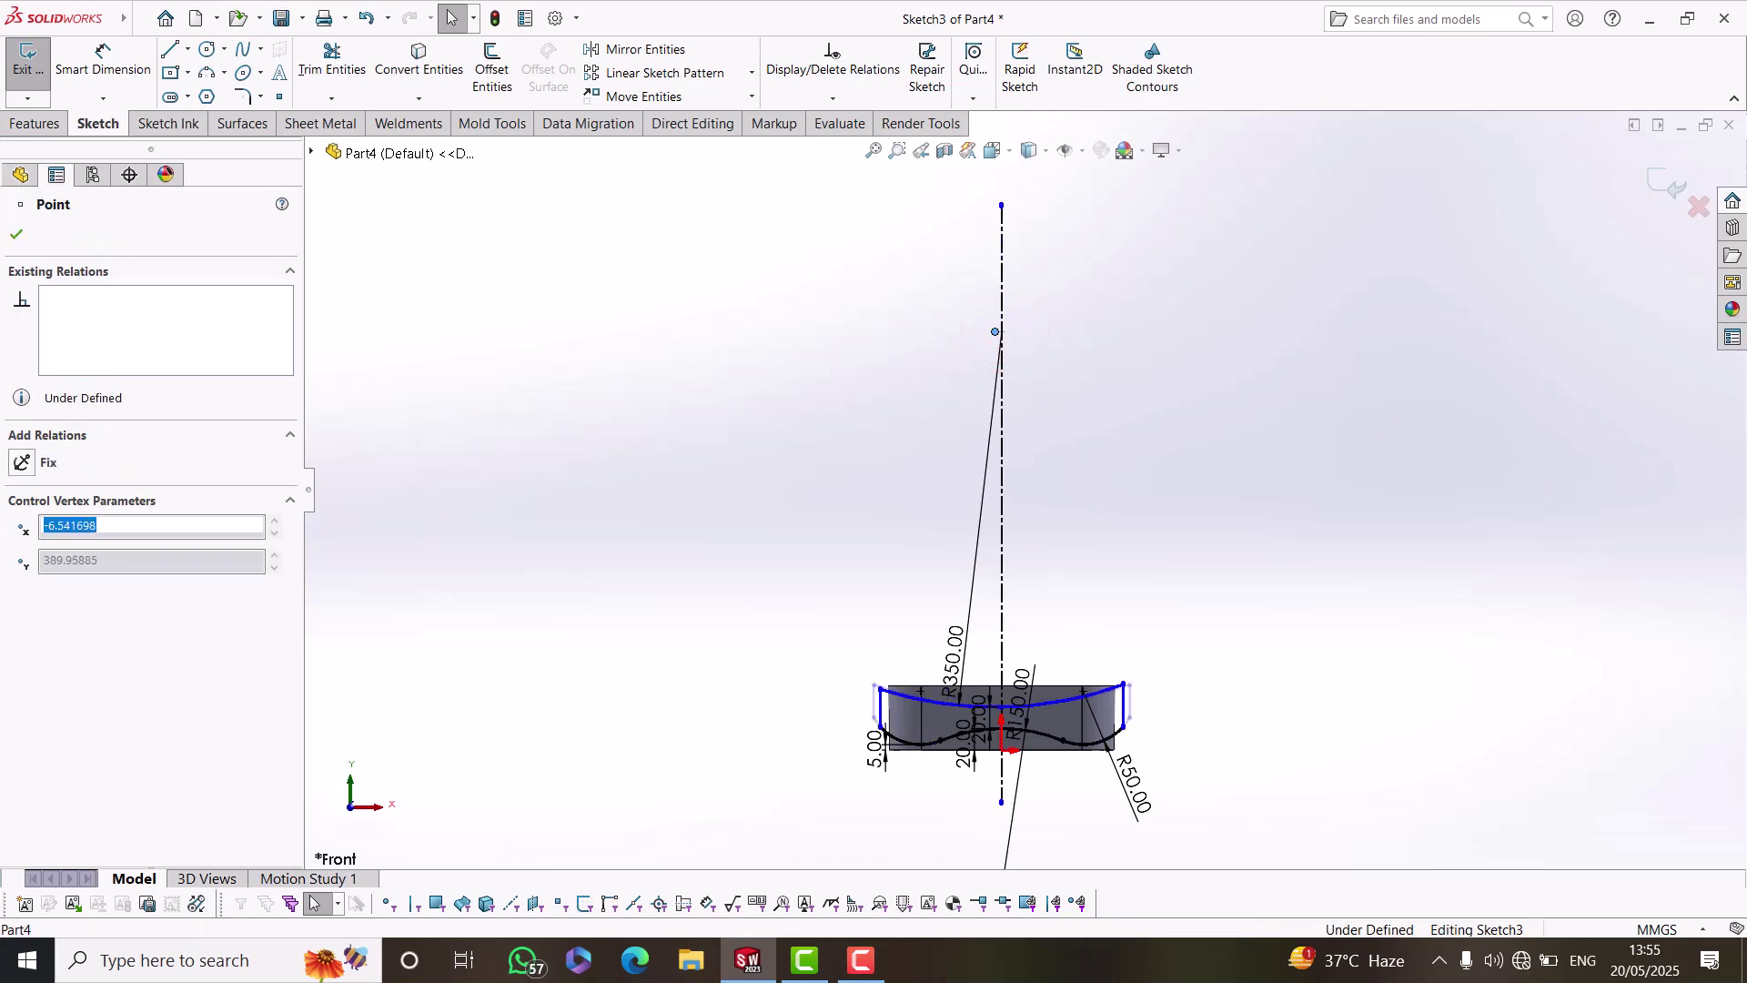
left_click(1044, 369)
left_click(995, 333)
left_click(1042, 377)
scroll(1017, 664, "down", 5)
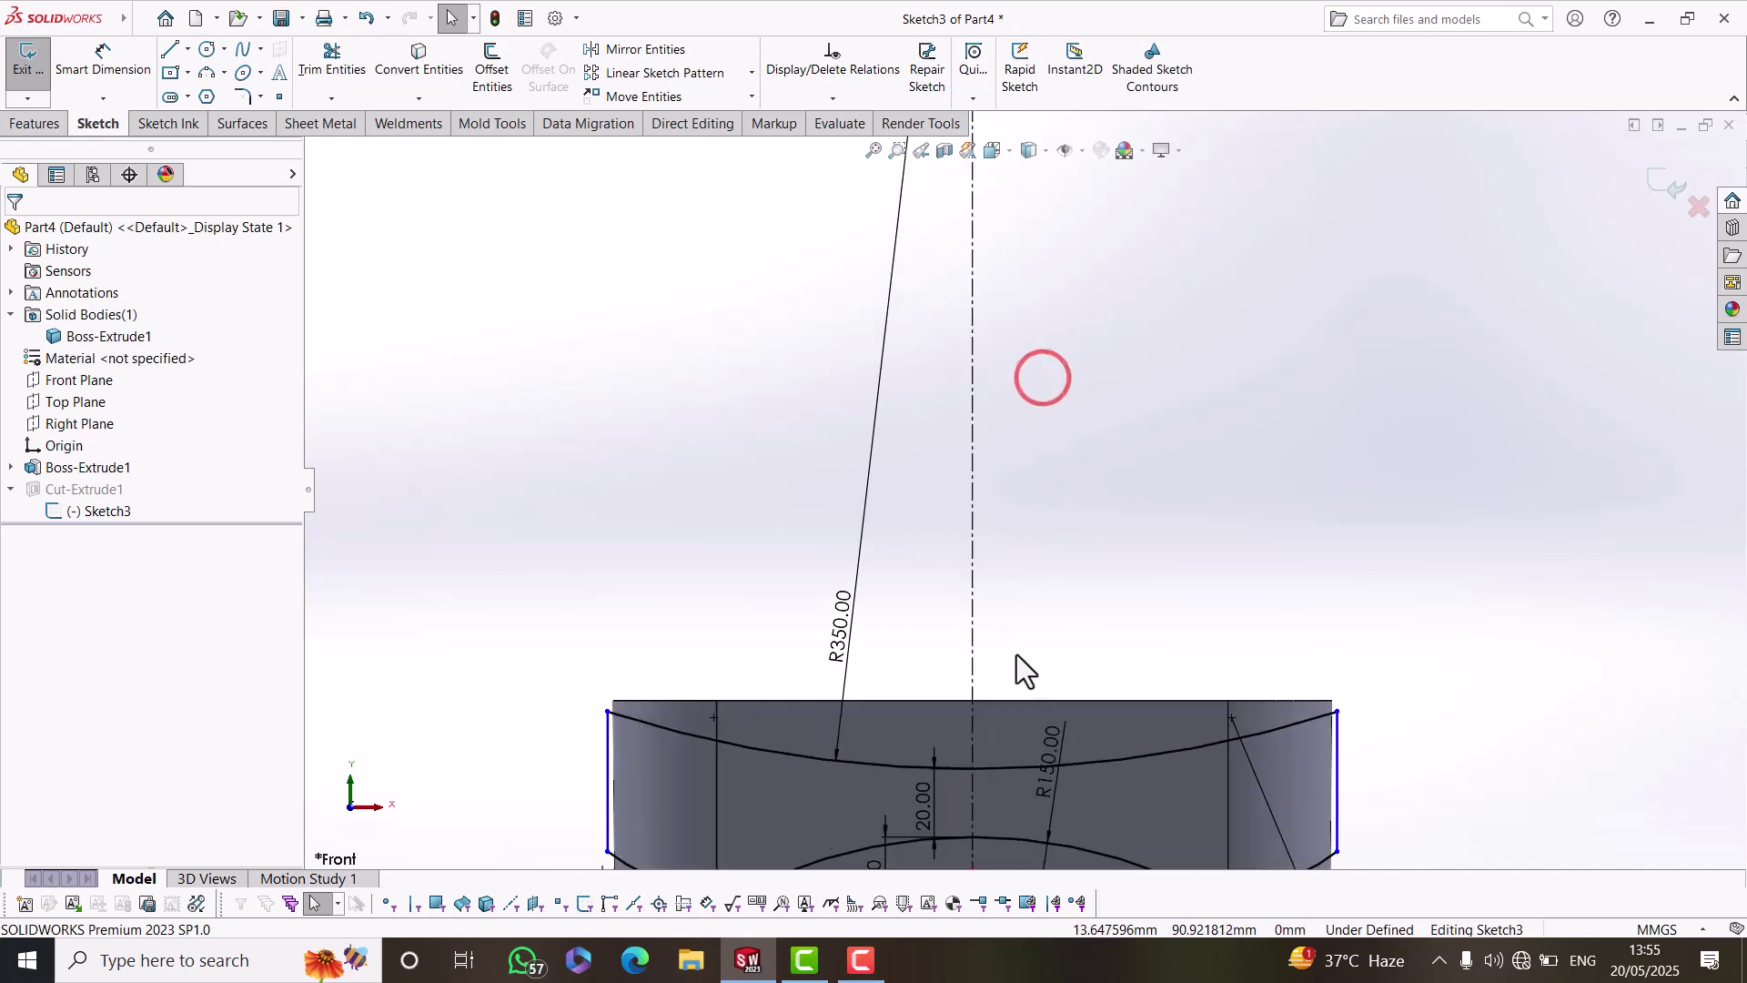
Exit the profile sketch and rebuild the through-all cut with the closed contour.
left_click(1337, 755)
left_click(1271, 571)
scroll(1364, 546, "up", 4)
left_click(1667, 185)
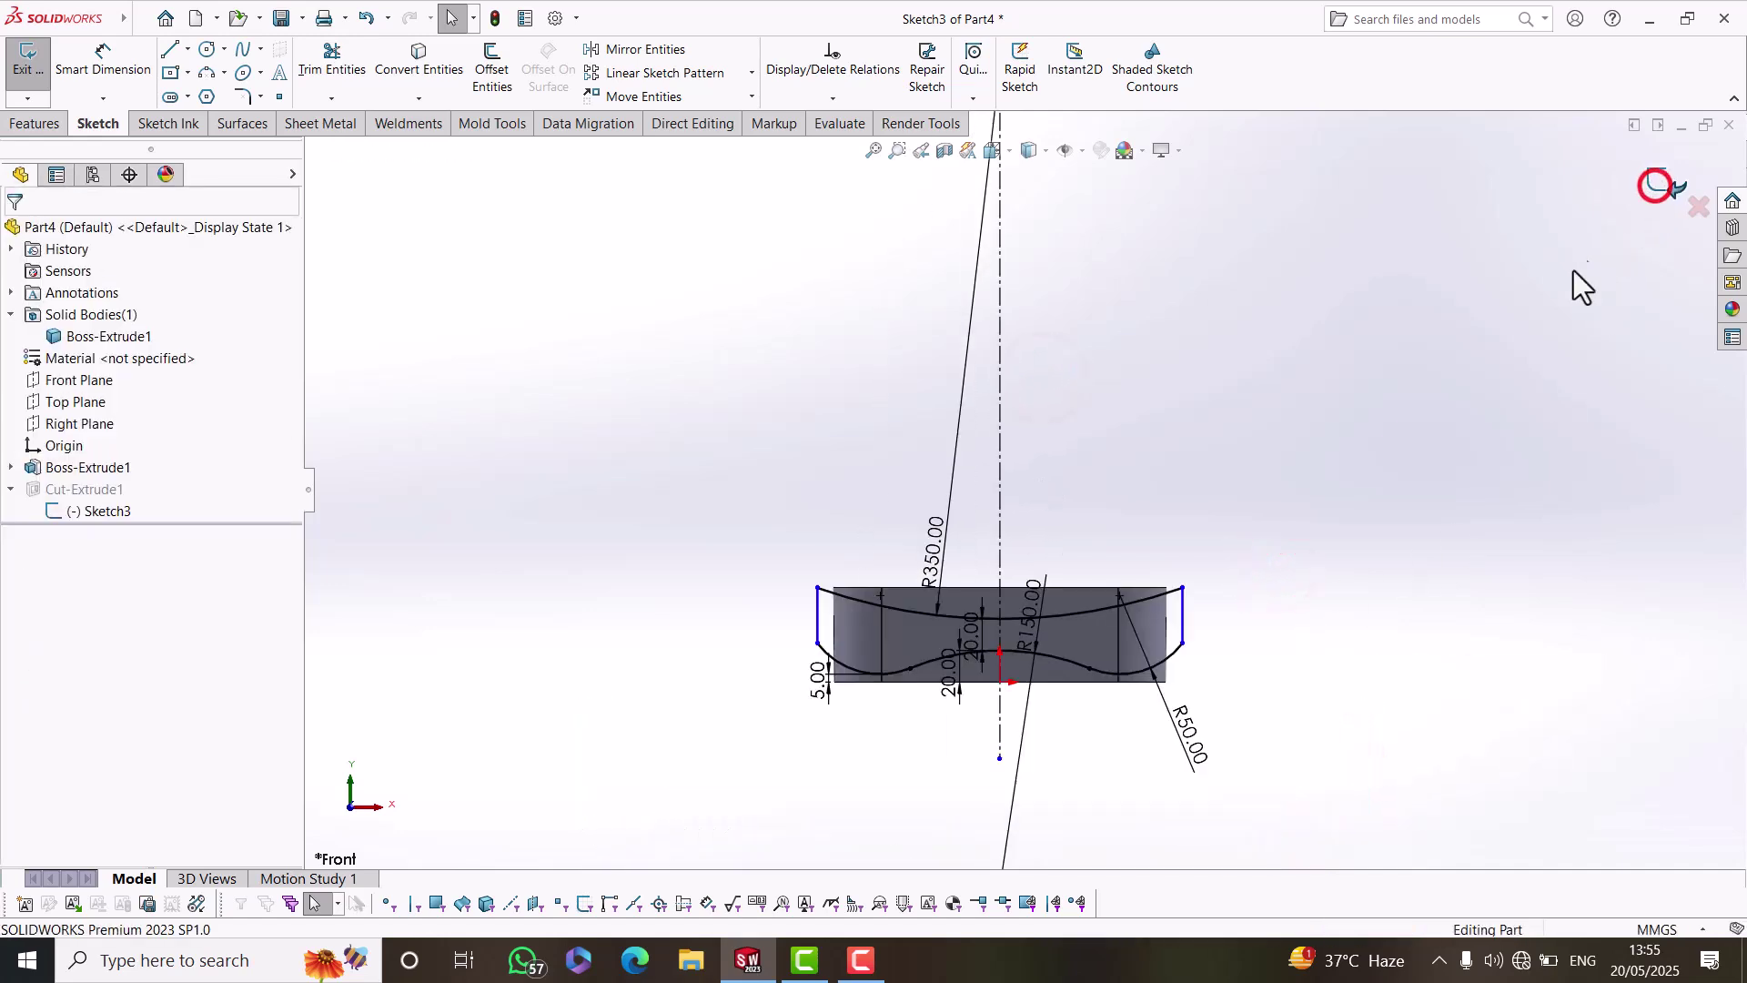
Fillet the body's curved bottom edge with a symmetric 10 mm radius, using tangent propagation.
scroll(863, 675, "down", 5)
scroll(1372, 493, "up", 5)
middle_click_drag(1146, 487, 1033, 518)
scroll(837, 444, "down", 5)
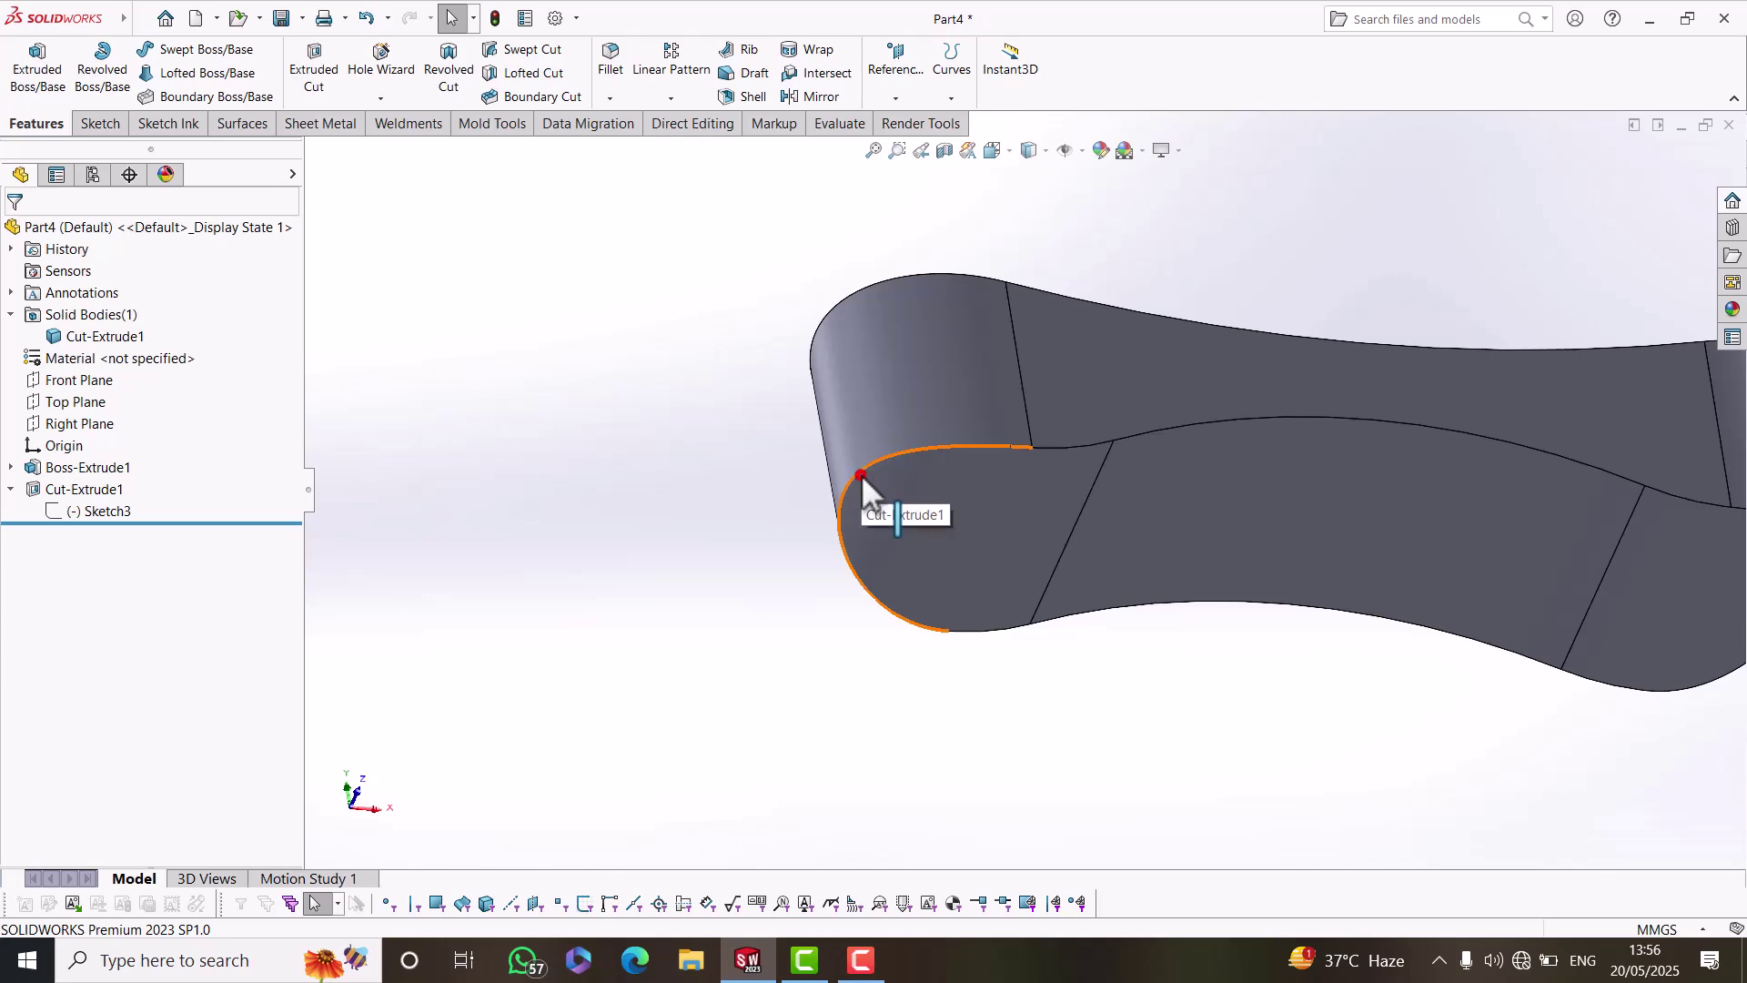
left_click(861, 473)
left_click(1023, 422)
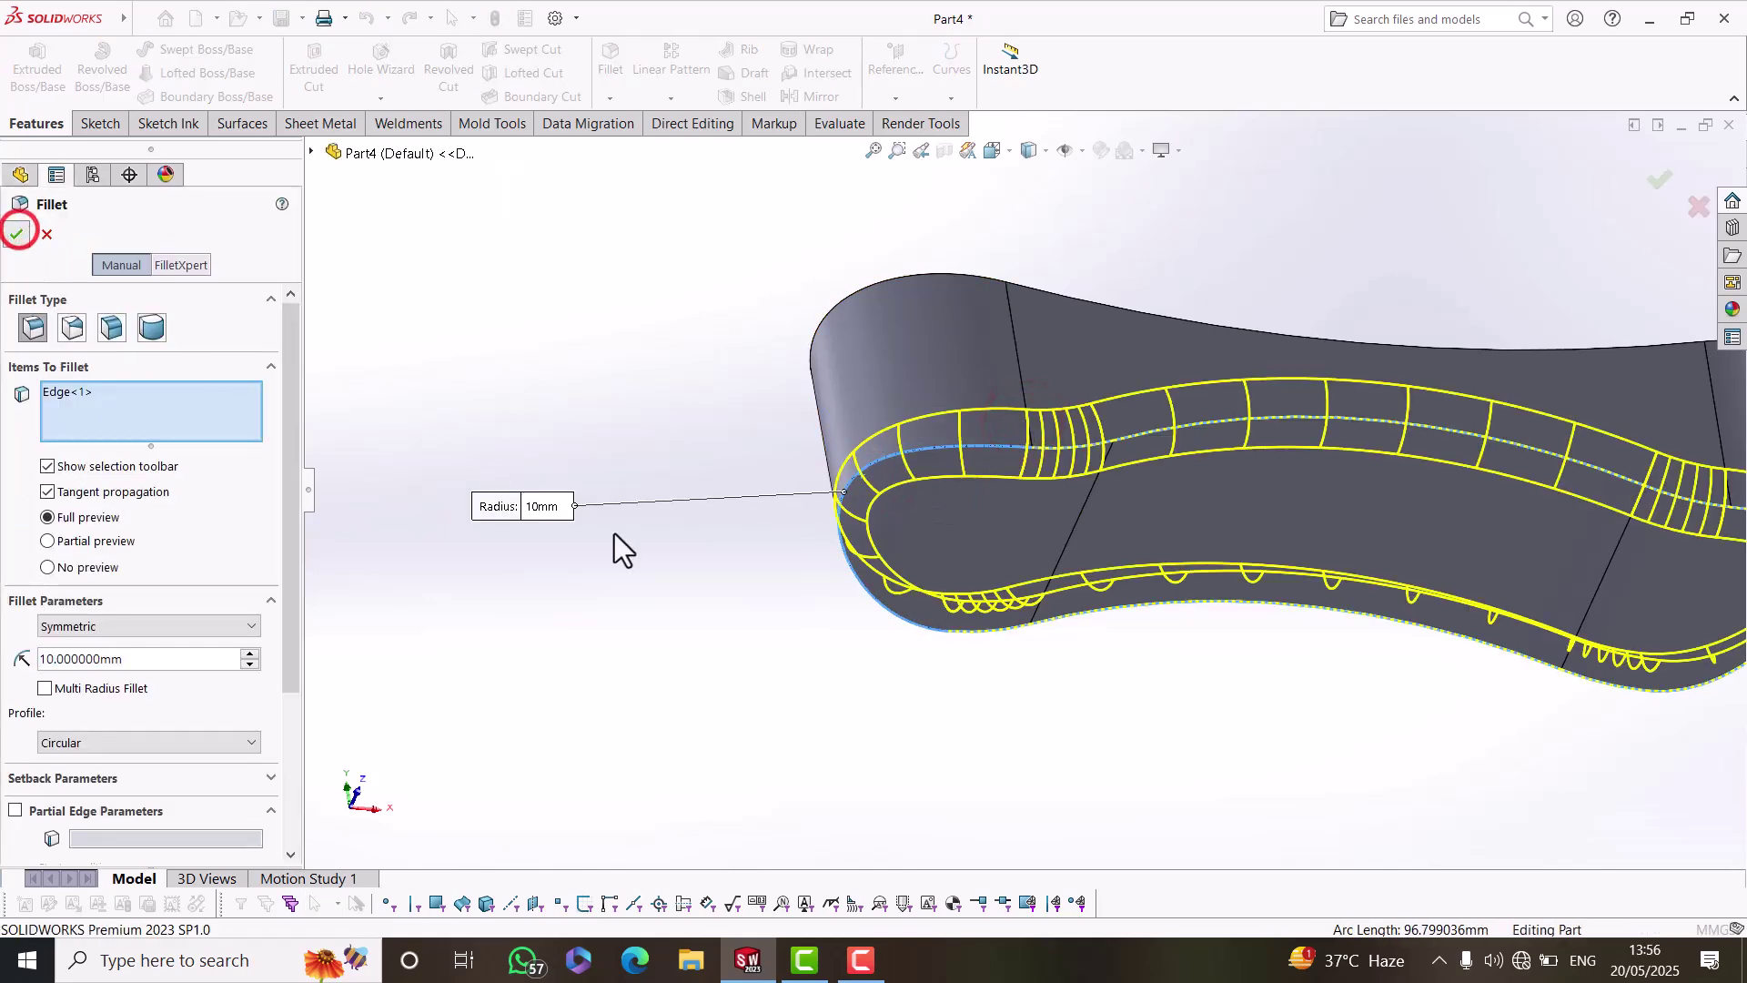
key("Return")
Shell the body with a 2 mm wall thickness, removing the curved top face.
scroll(1001, 624, "up", 5)
middle_click_drag(909, 402, 1012, 519)
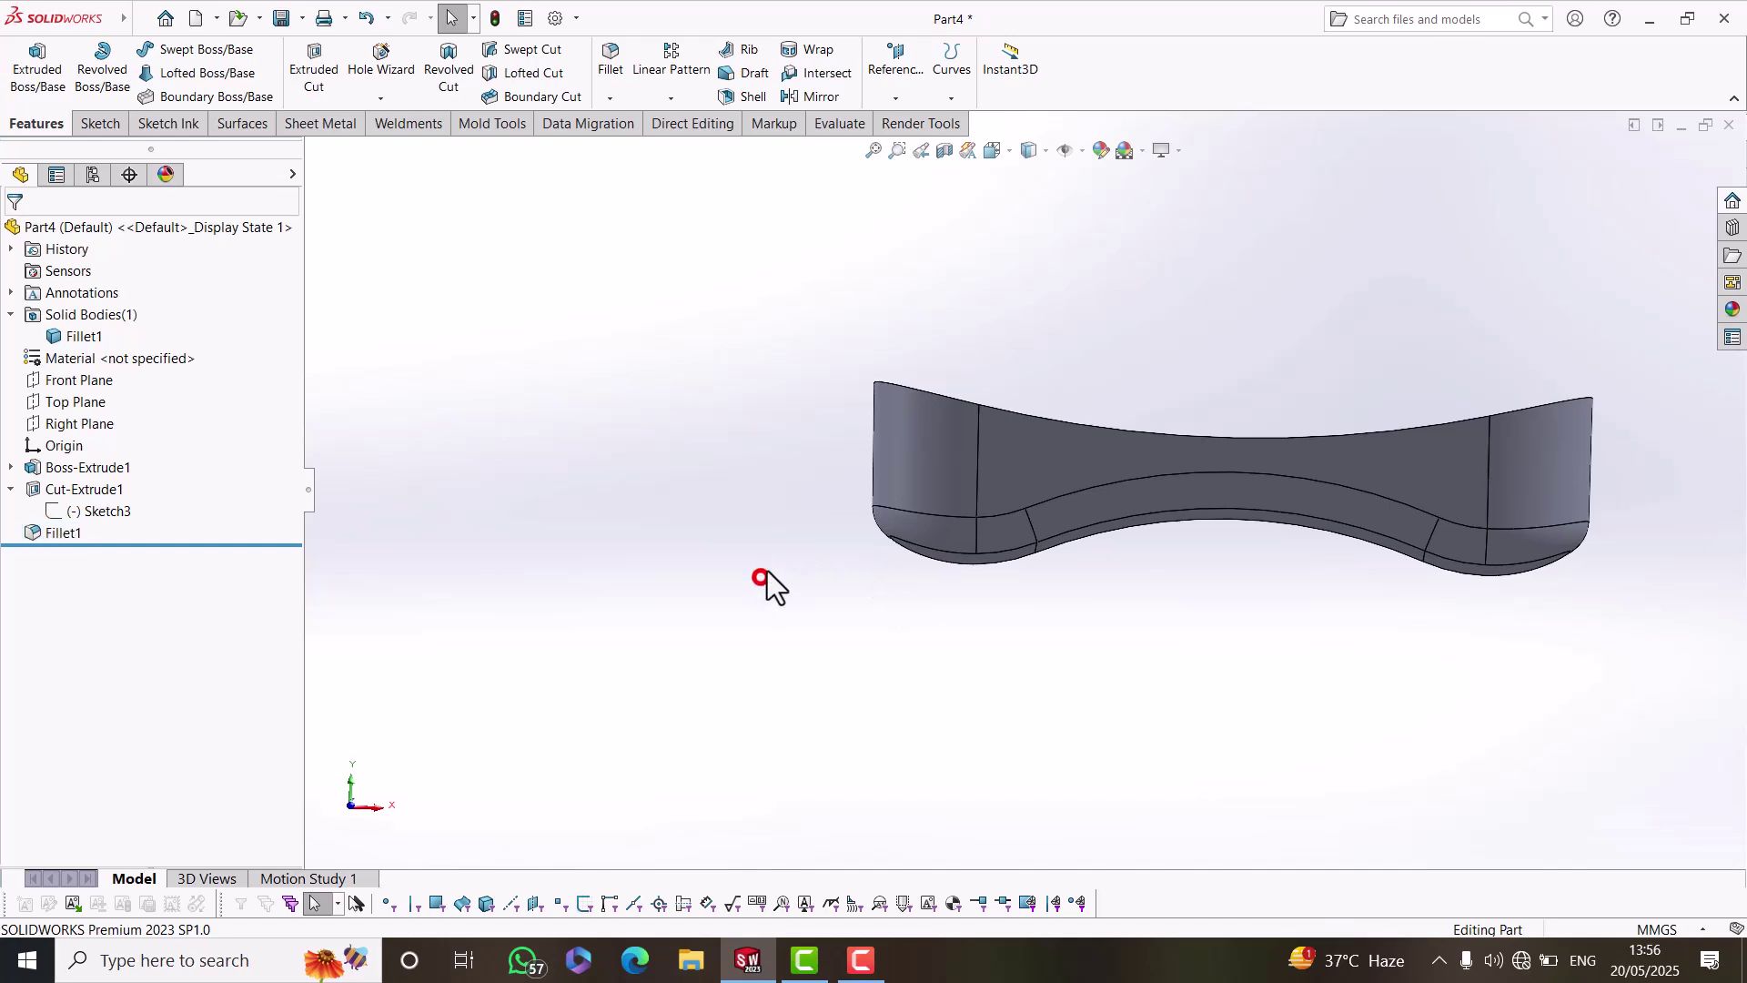
middle_click_drag(844, 566, 964, 576)
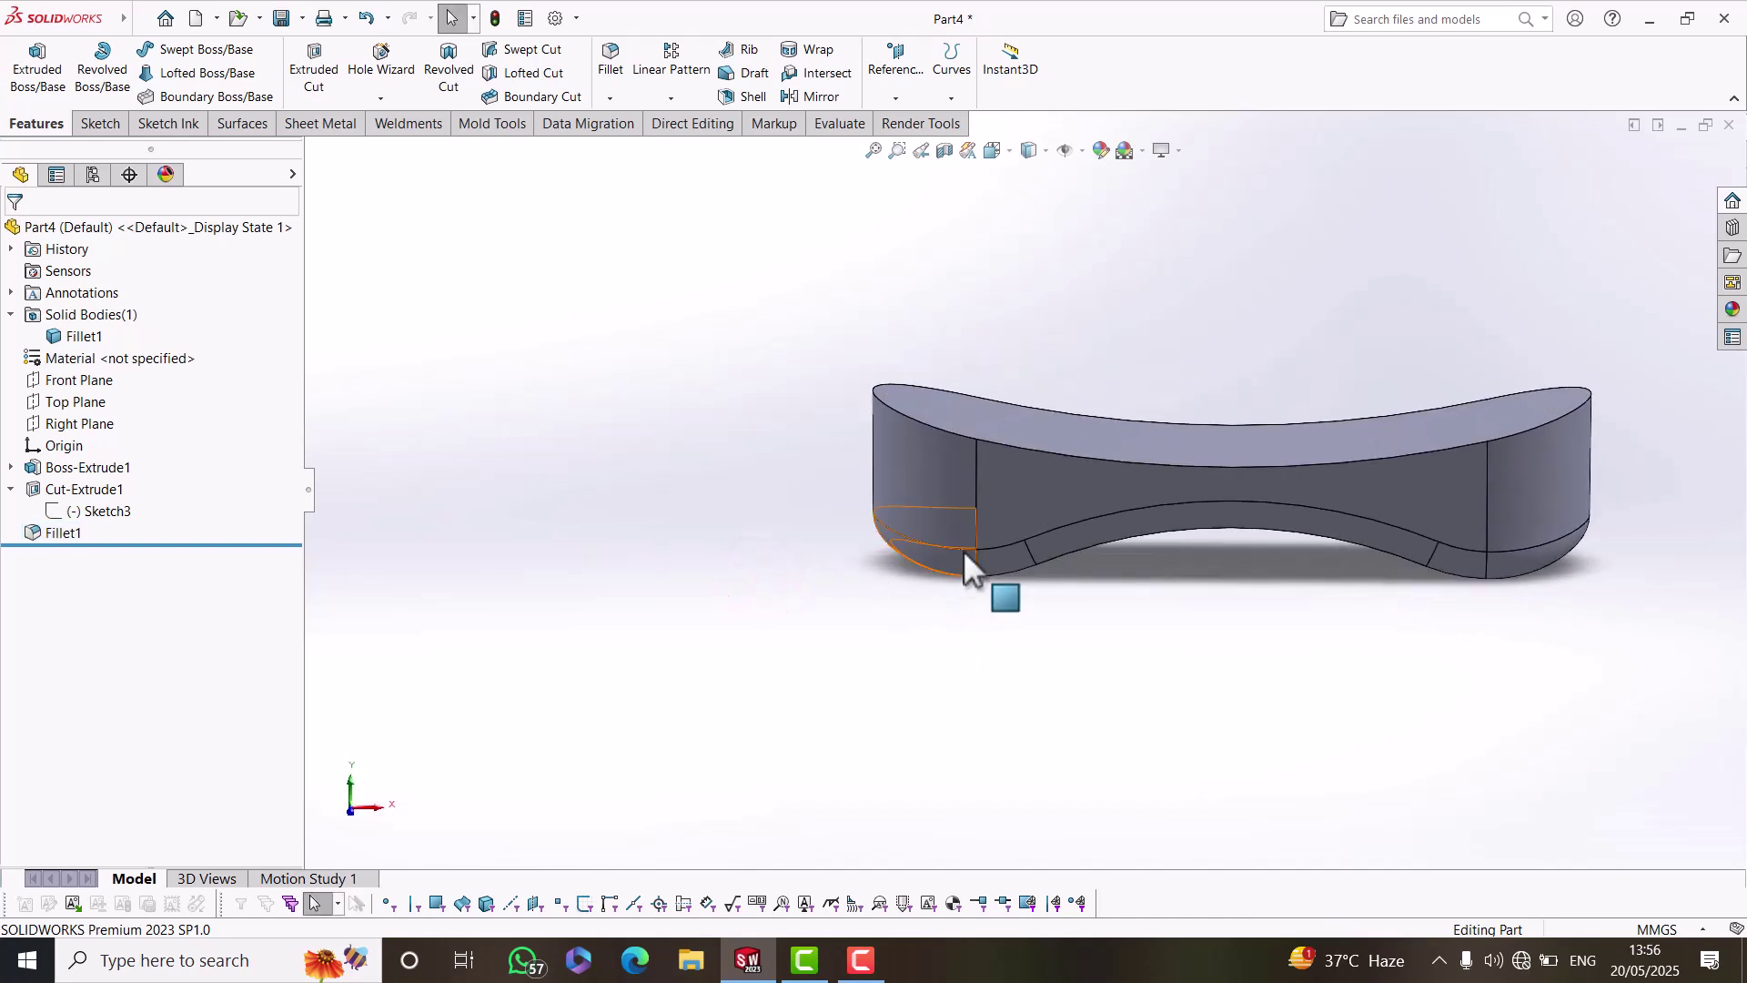
scroll(1156, 444, "down", 3)
middle_click_drag(1156, 444, 1119, 571)
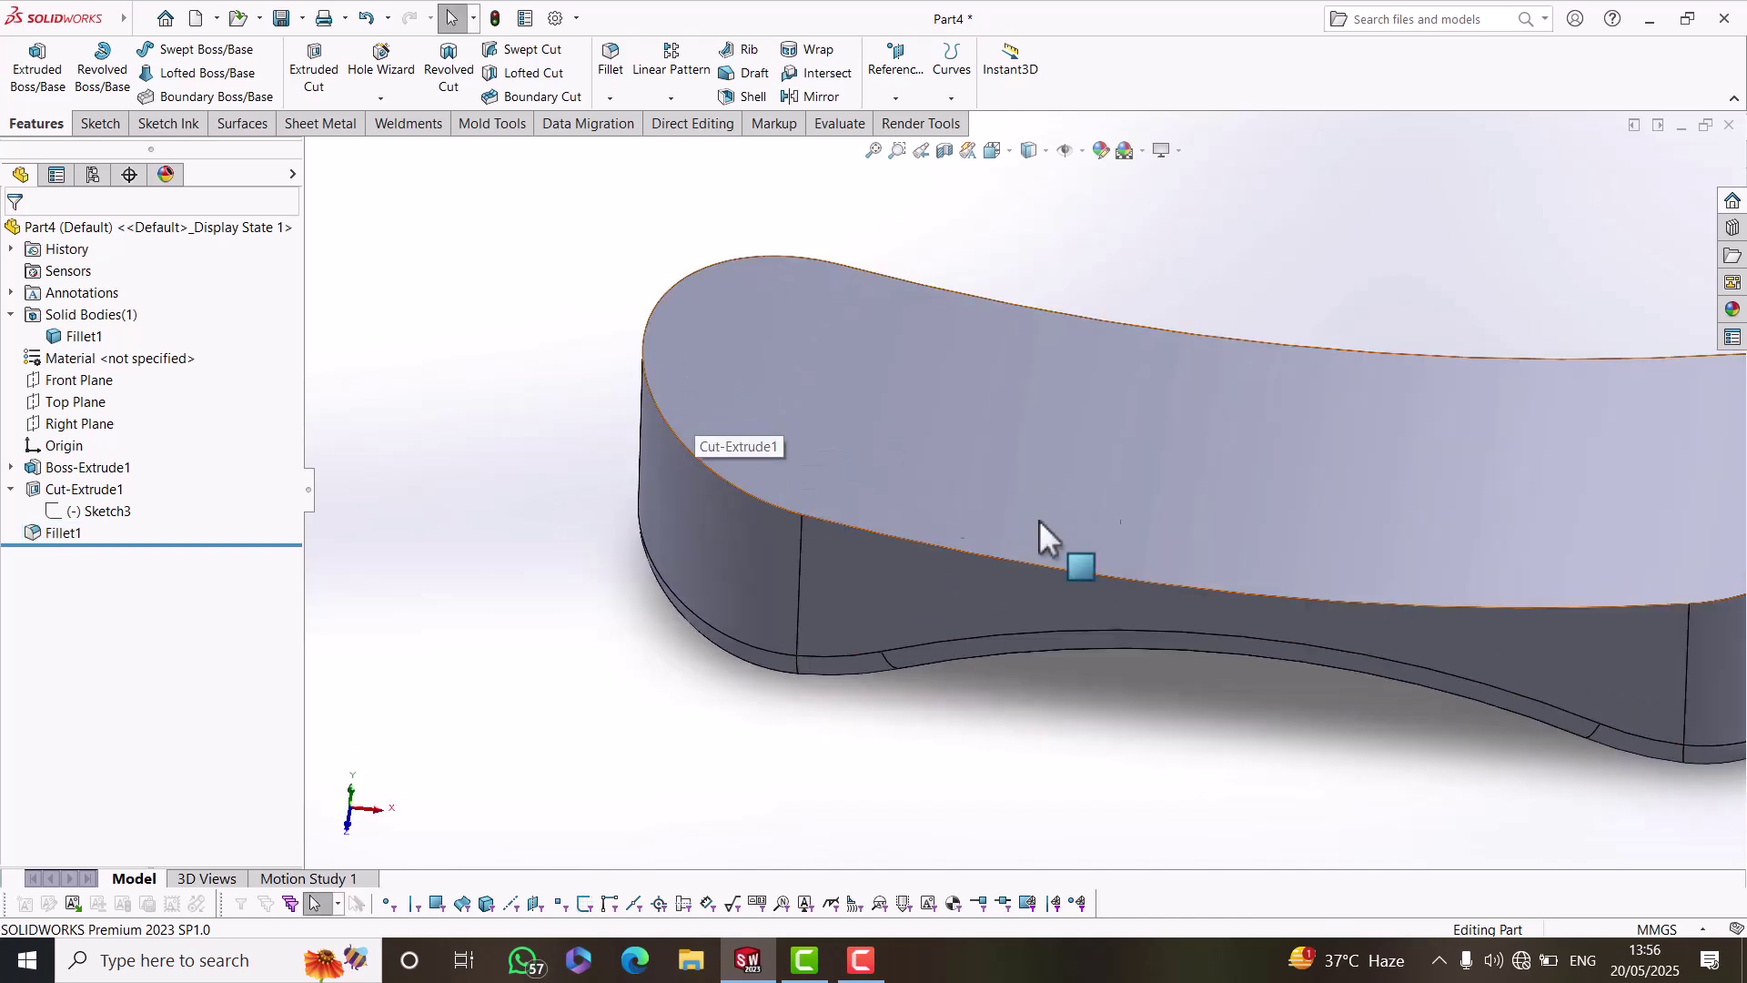
scroll(908, 505, "up", 3)
middle_click_drag(982, 505, 1007, 462)
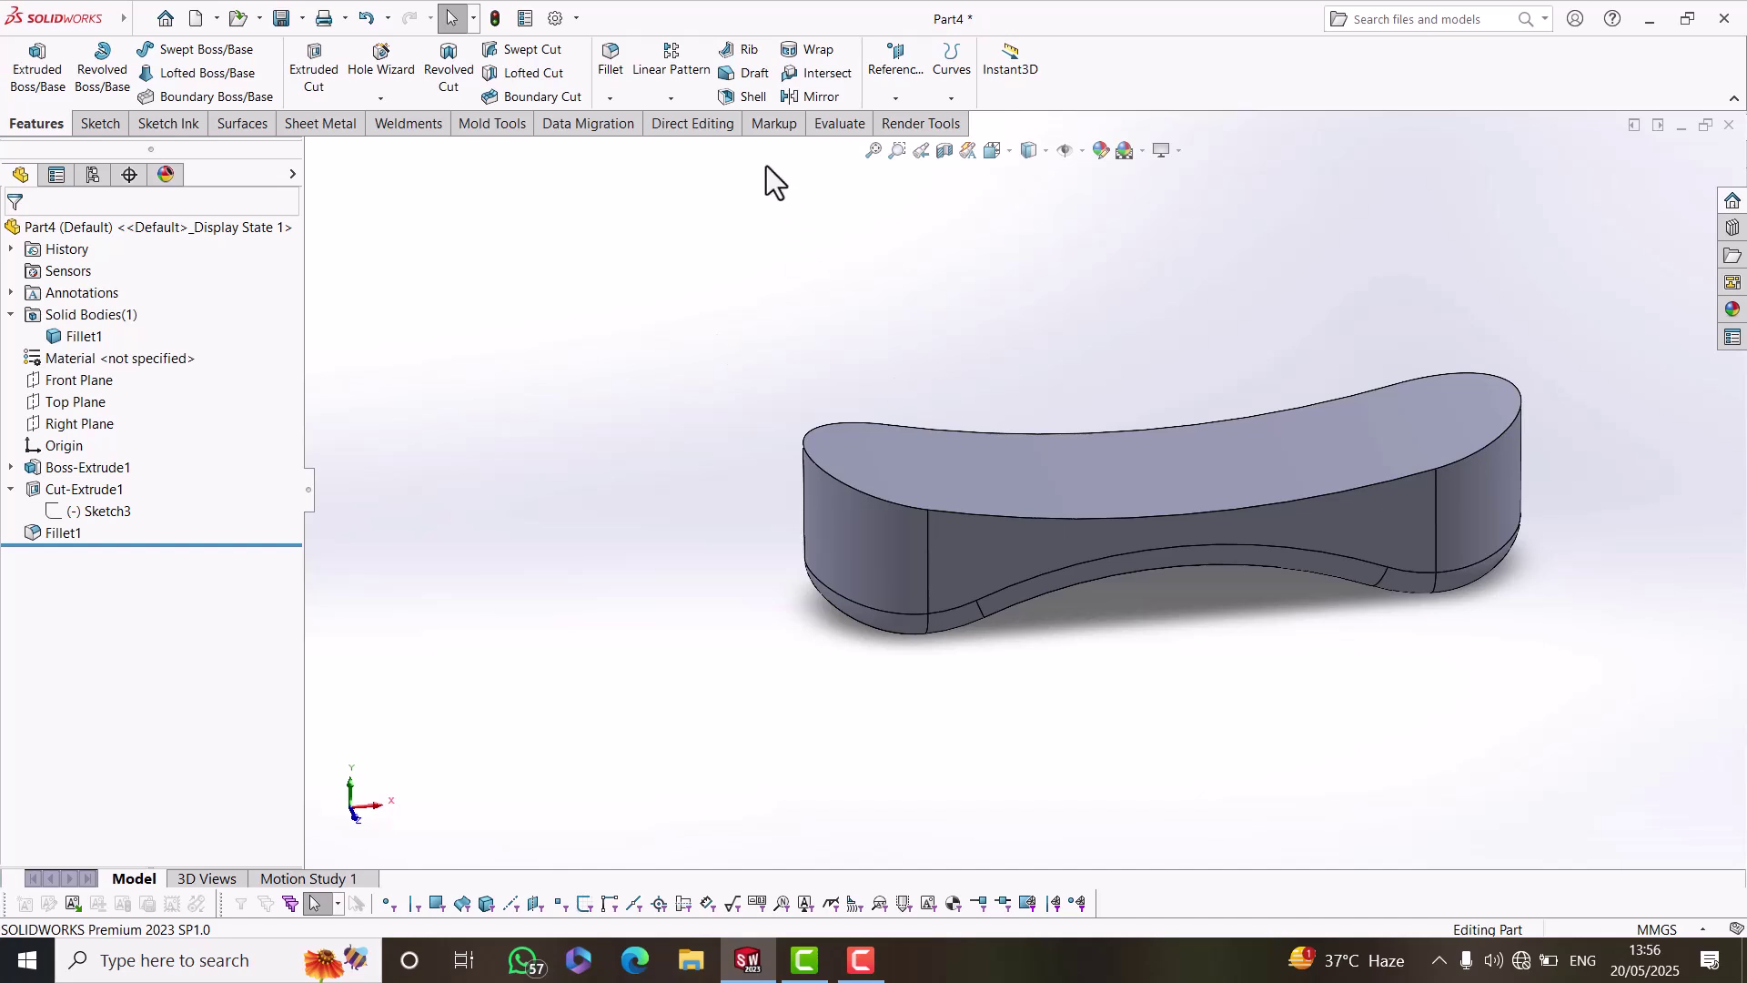
left_click(733, 105)
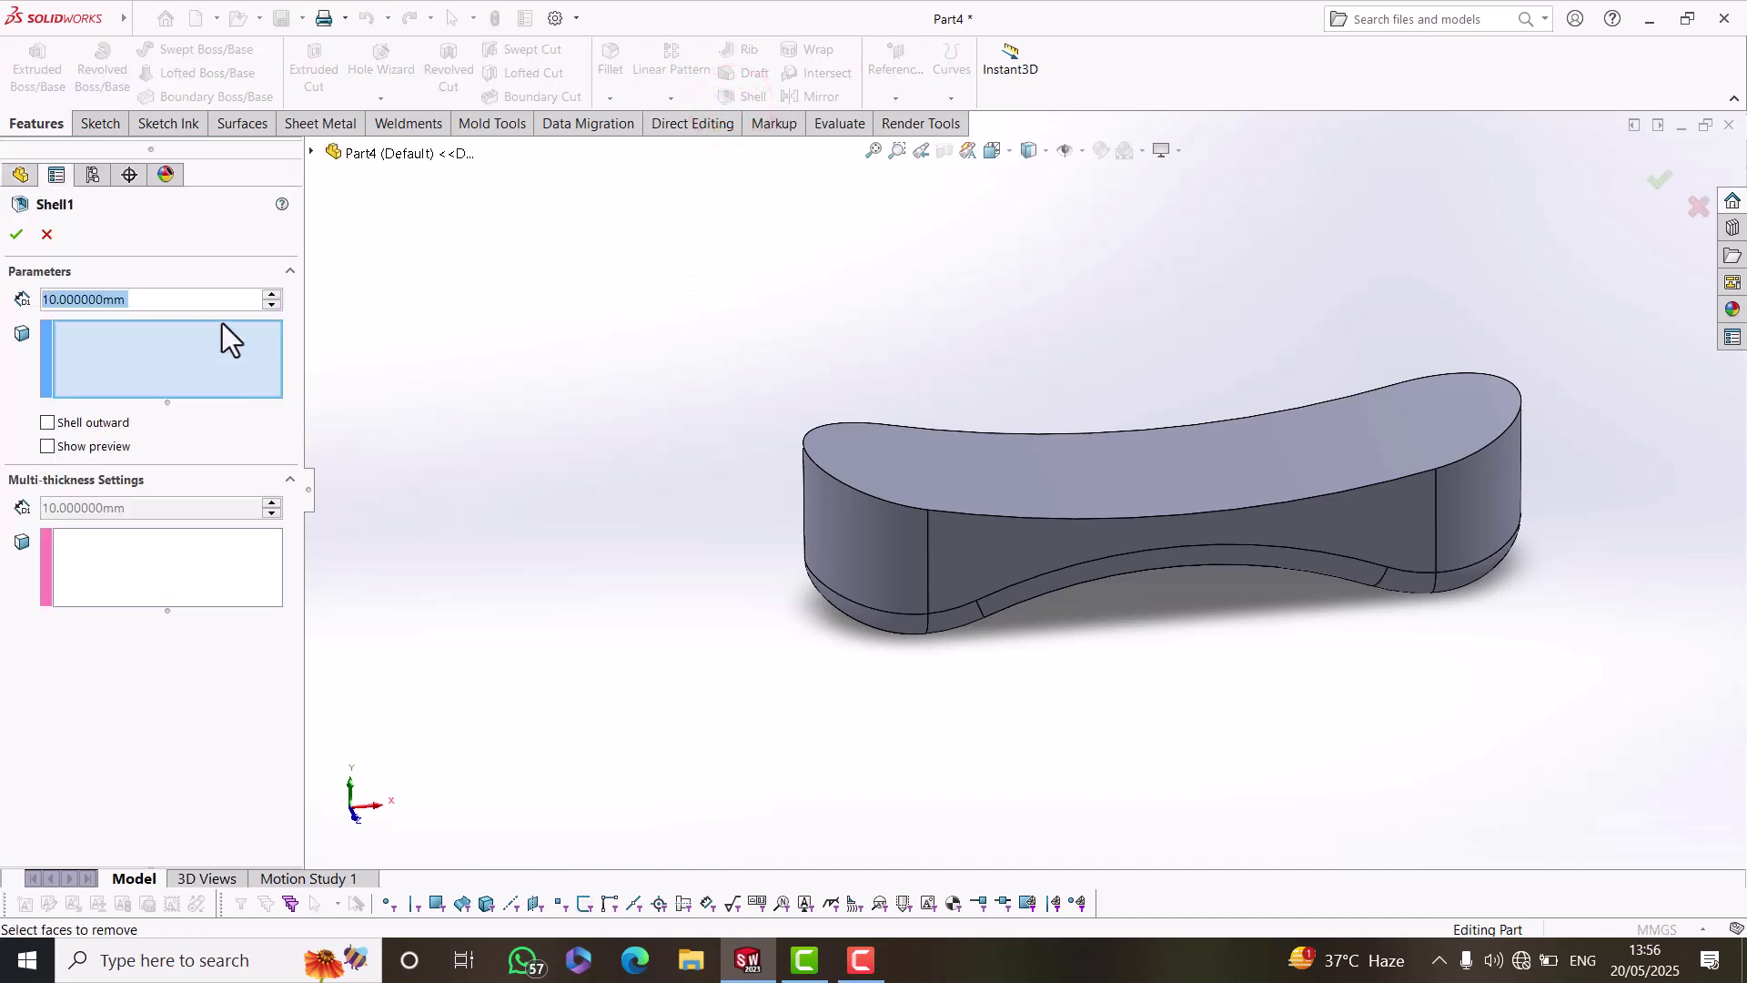
type("2")
key("Return")
left_click(955, 468)
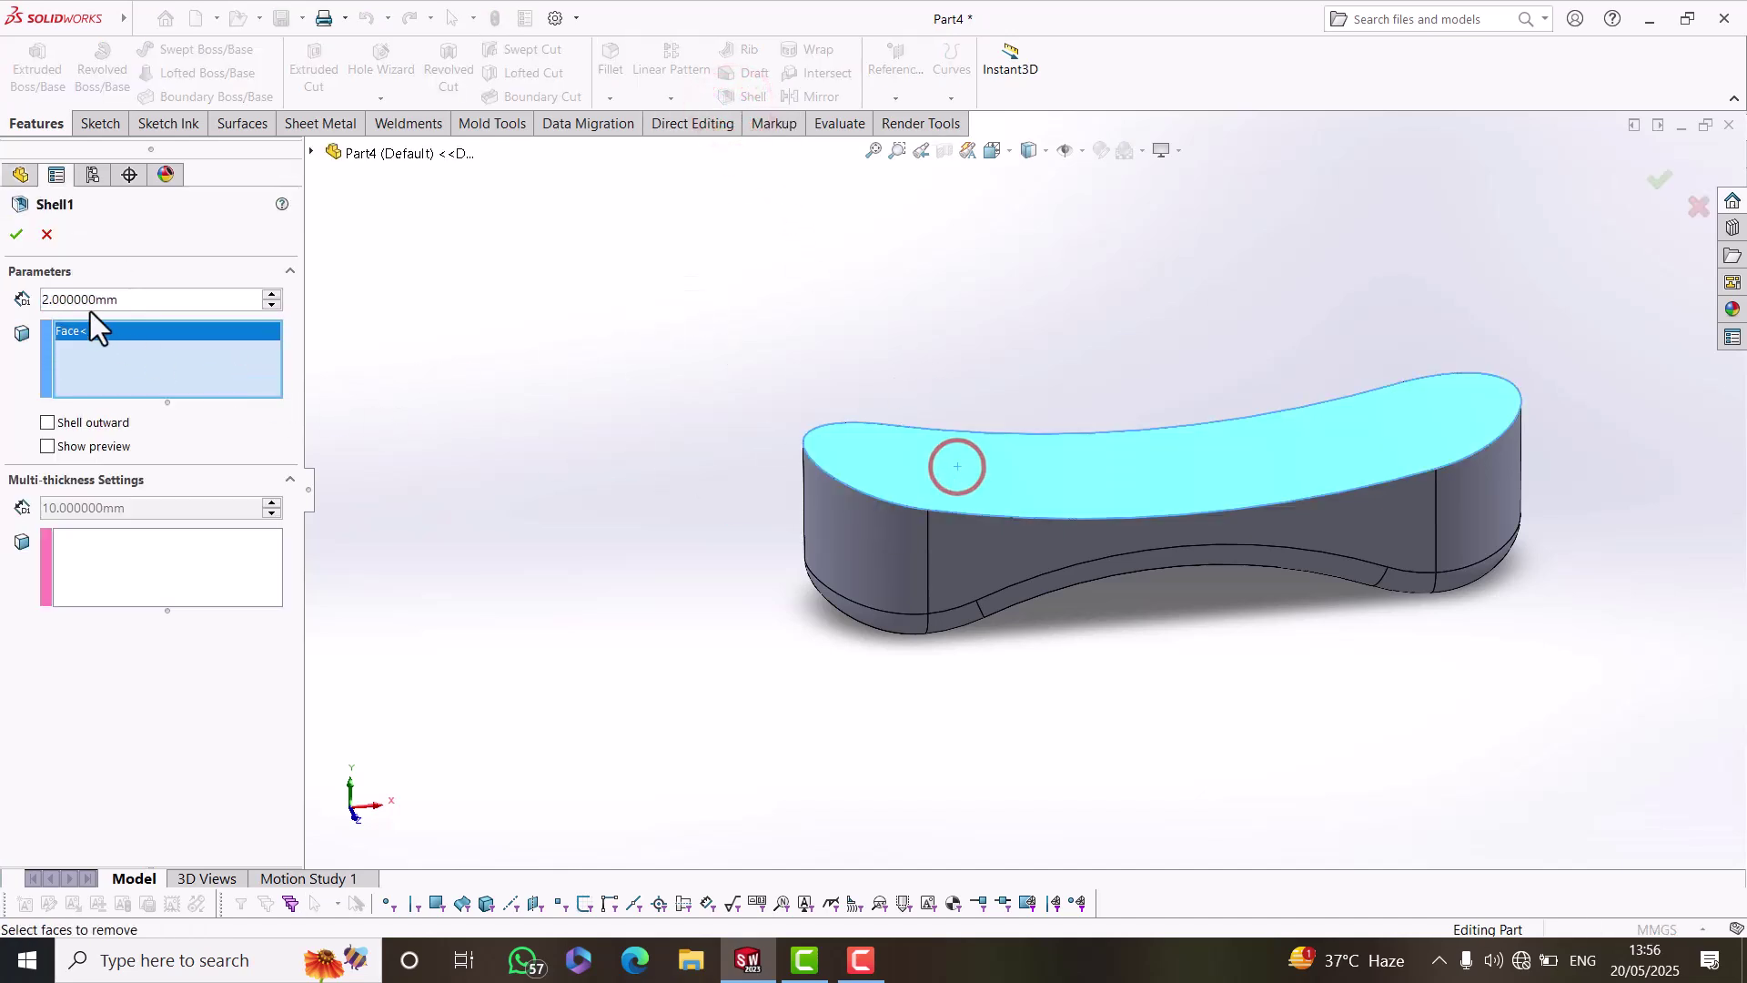
left_click(15, 235)
Examine the shelled body's interior and the thin rim at its rounded end.
middle_click_drag(1038, 712, 1142, 656)
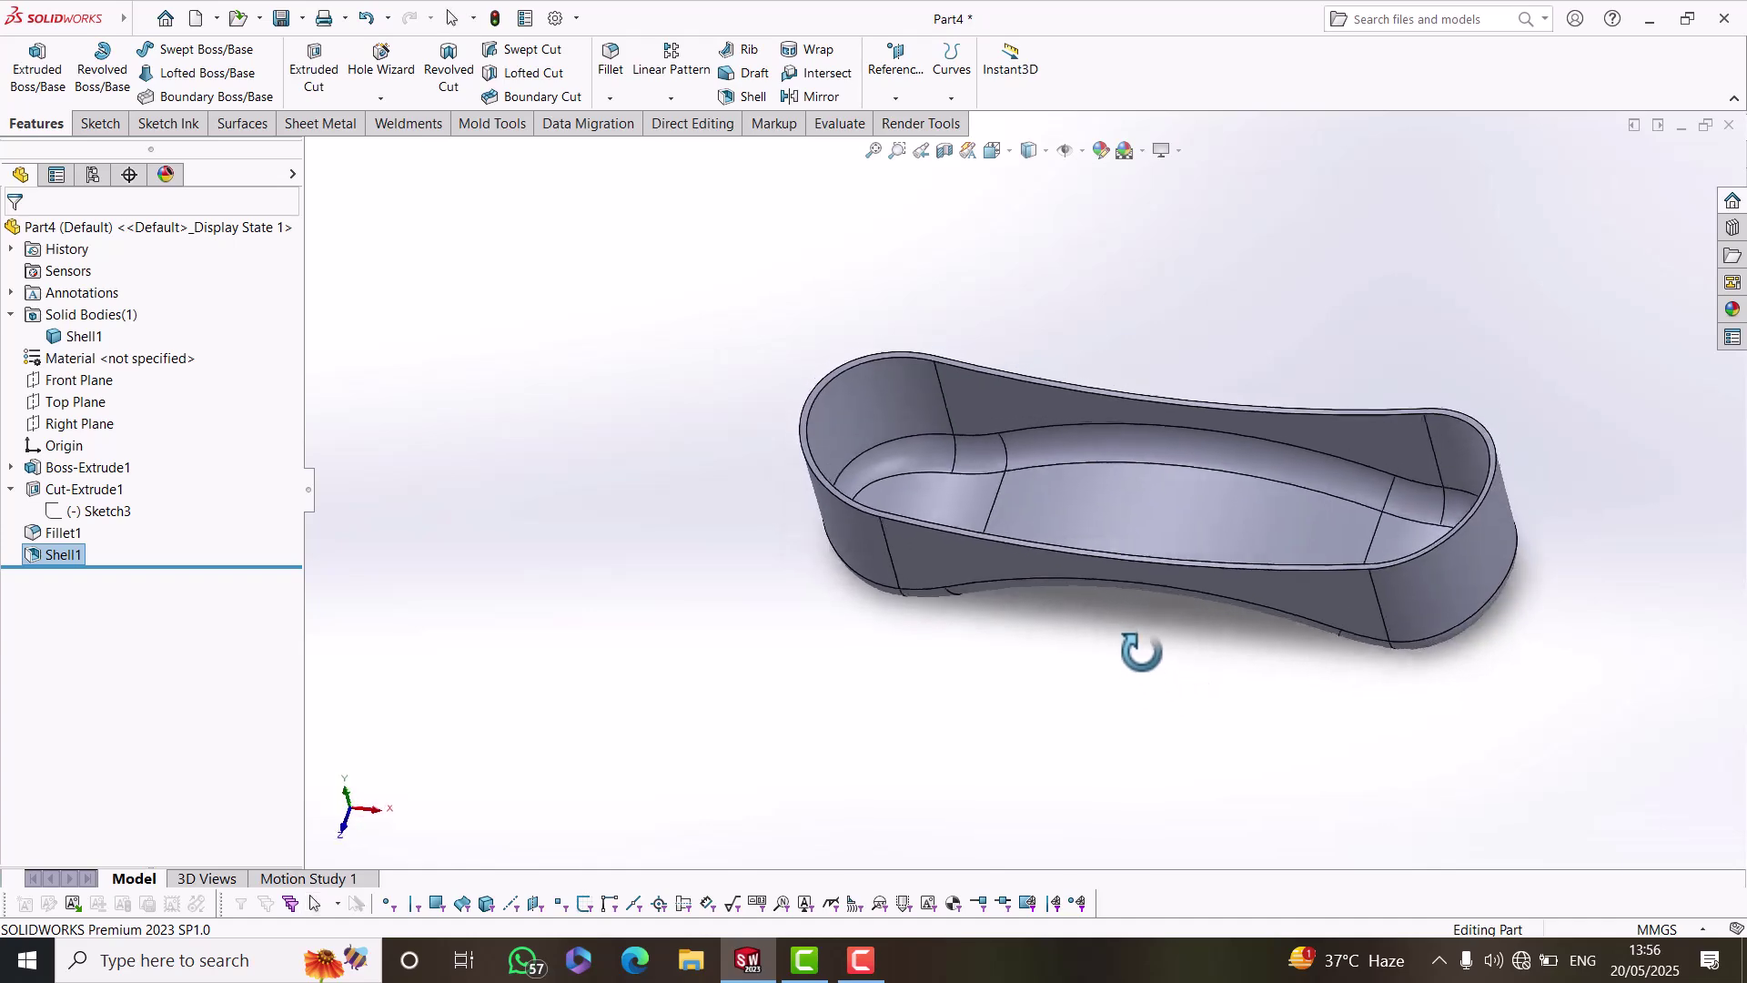
scroll(873, 409, "down", 5)
scroll(700, 416, "down", 3)
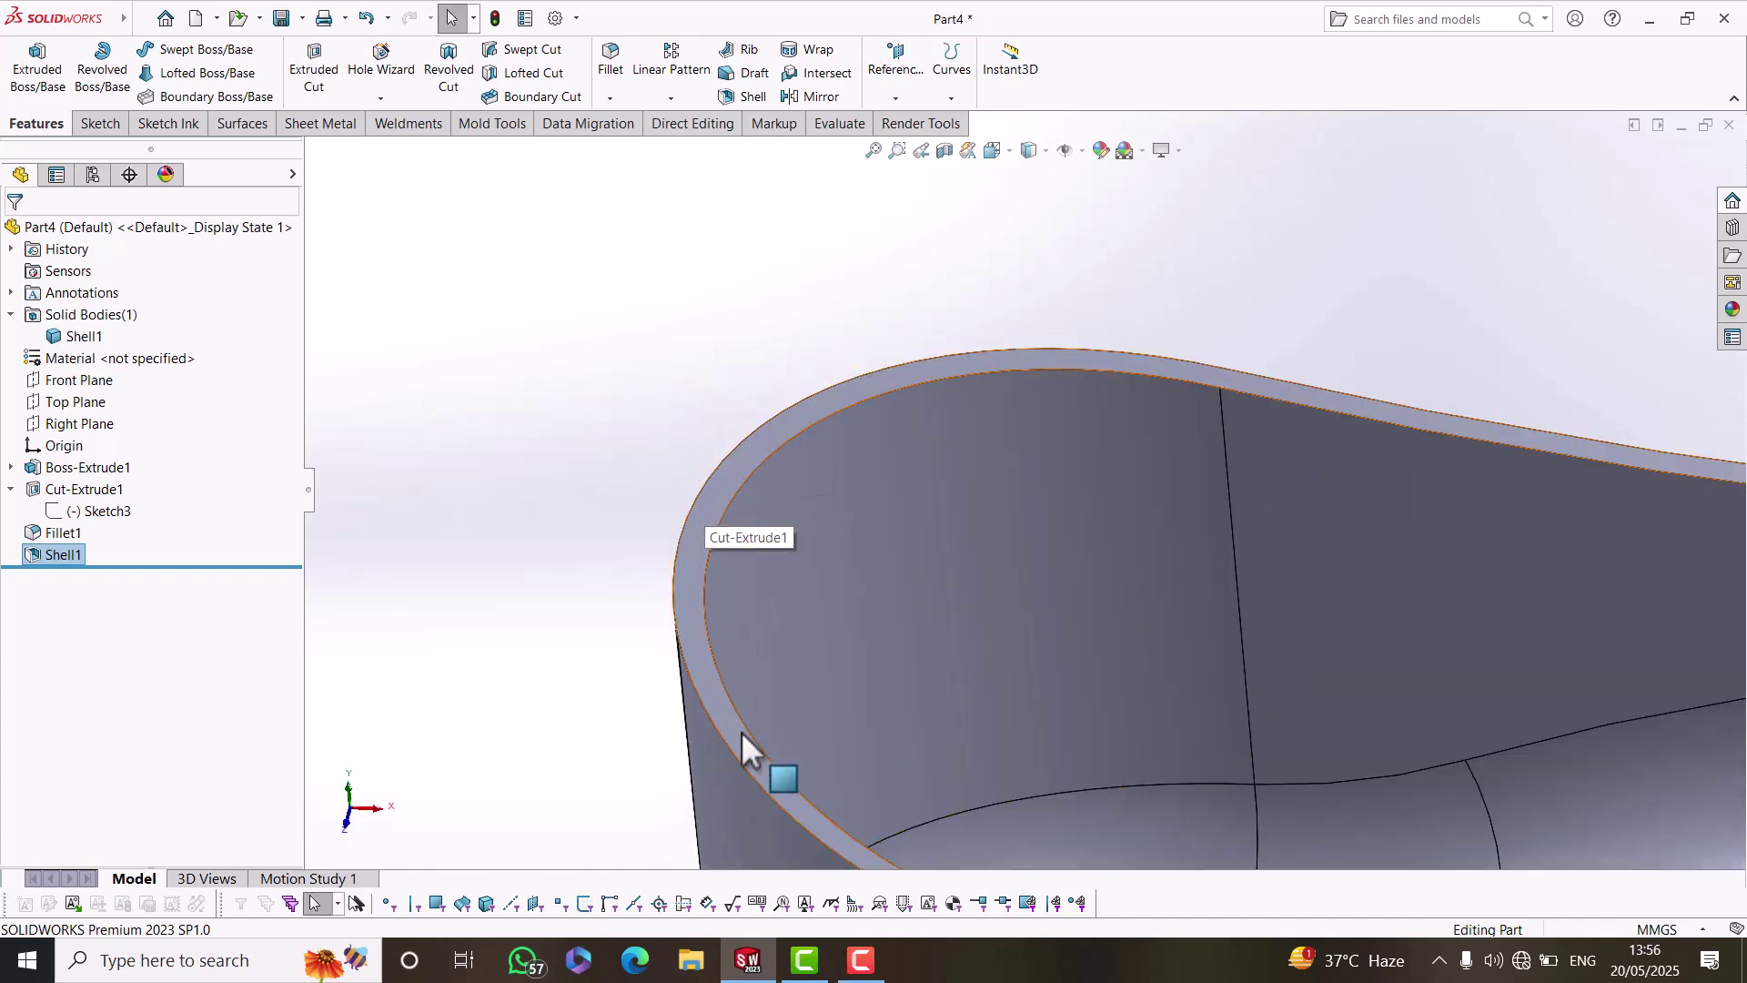
scroll(755, 737, "up", 3)
scroll(926, 464, "down", 4)
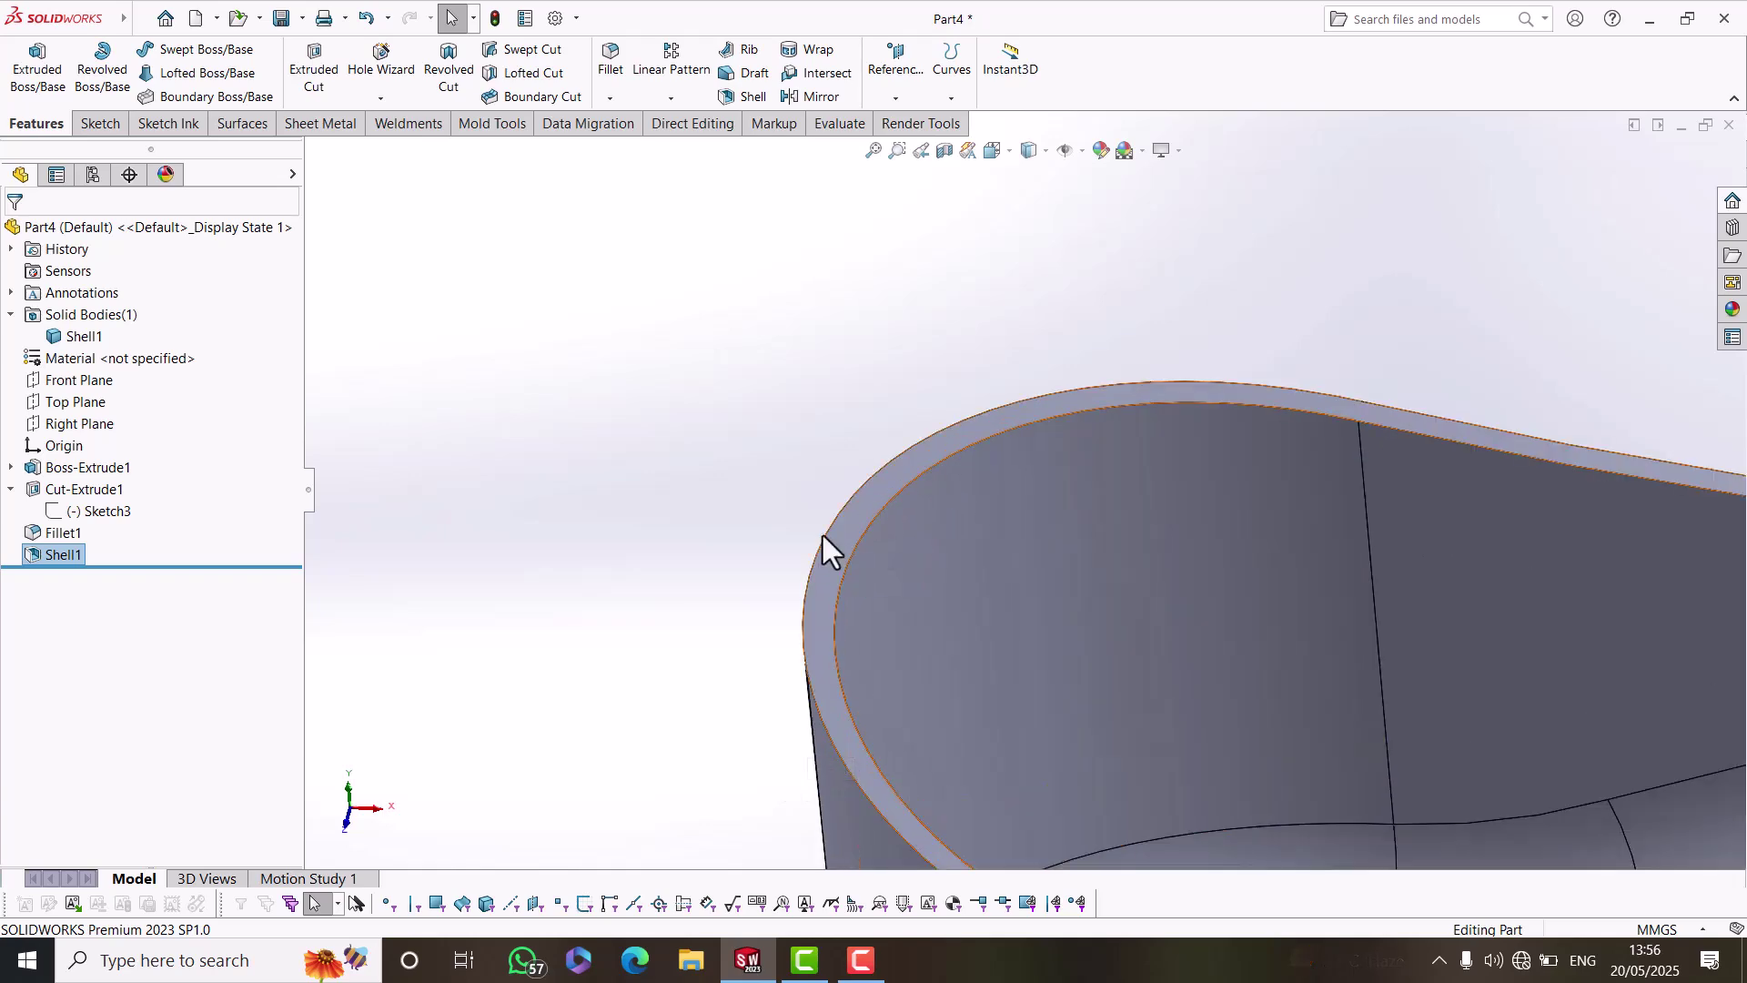
scroll(1110, 531, "up", 5)
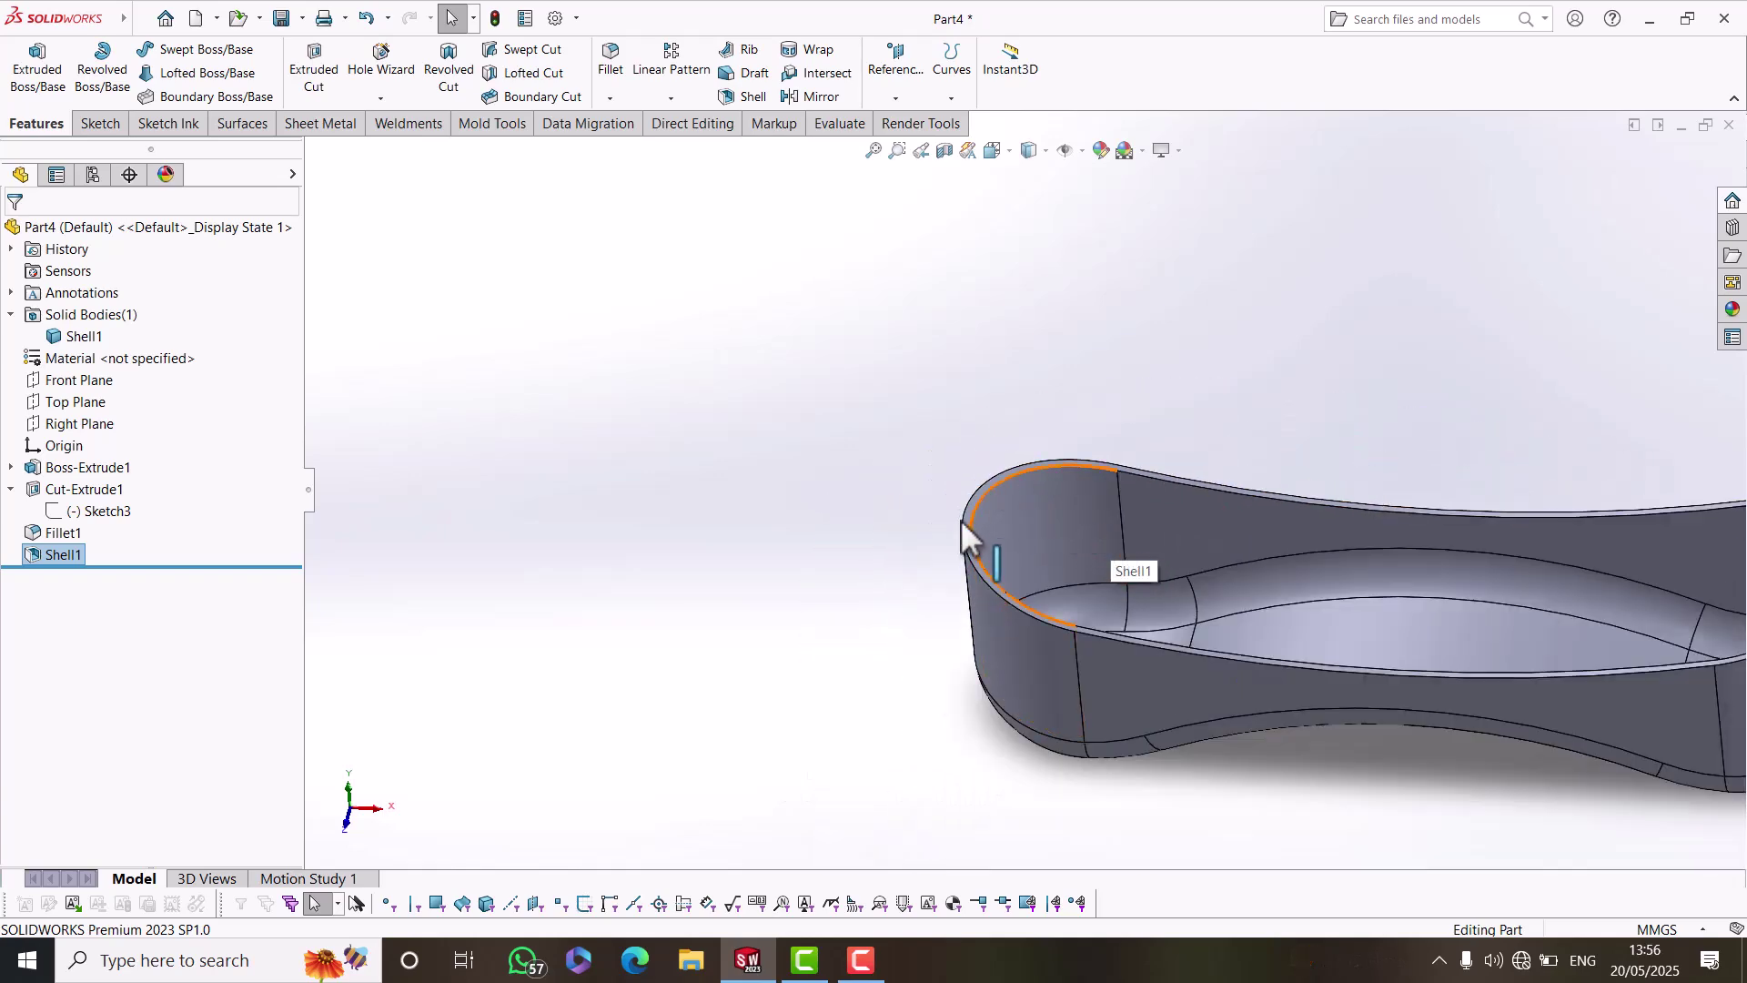
scroll(967, 537, "down", 5)
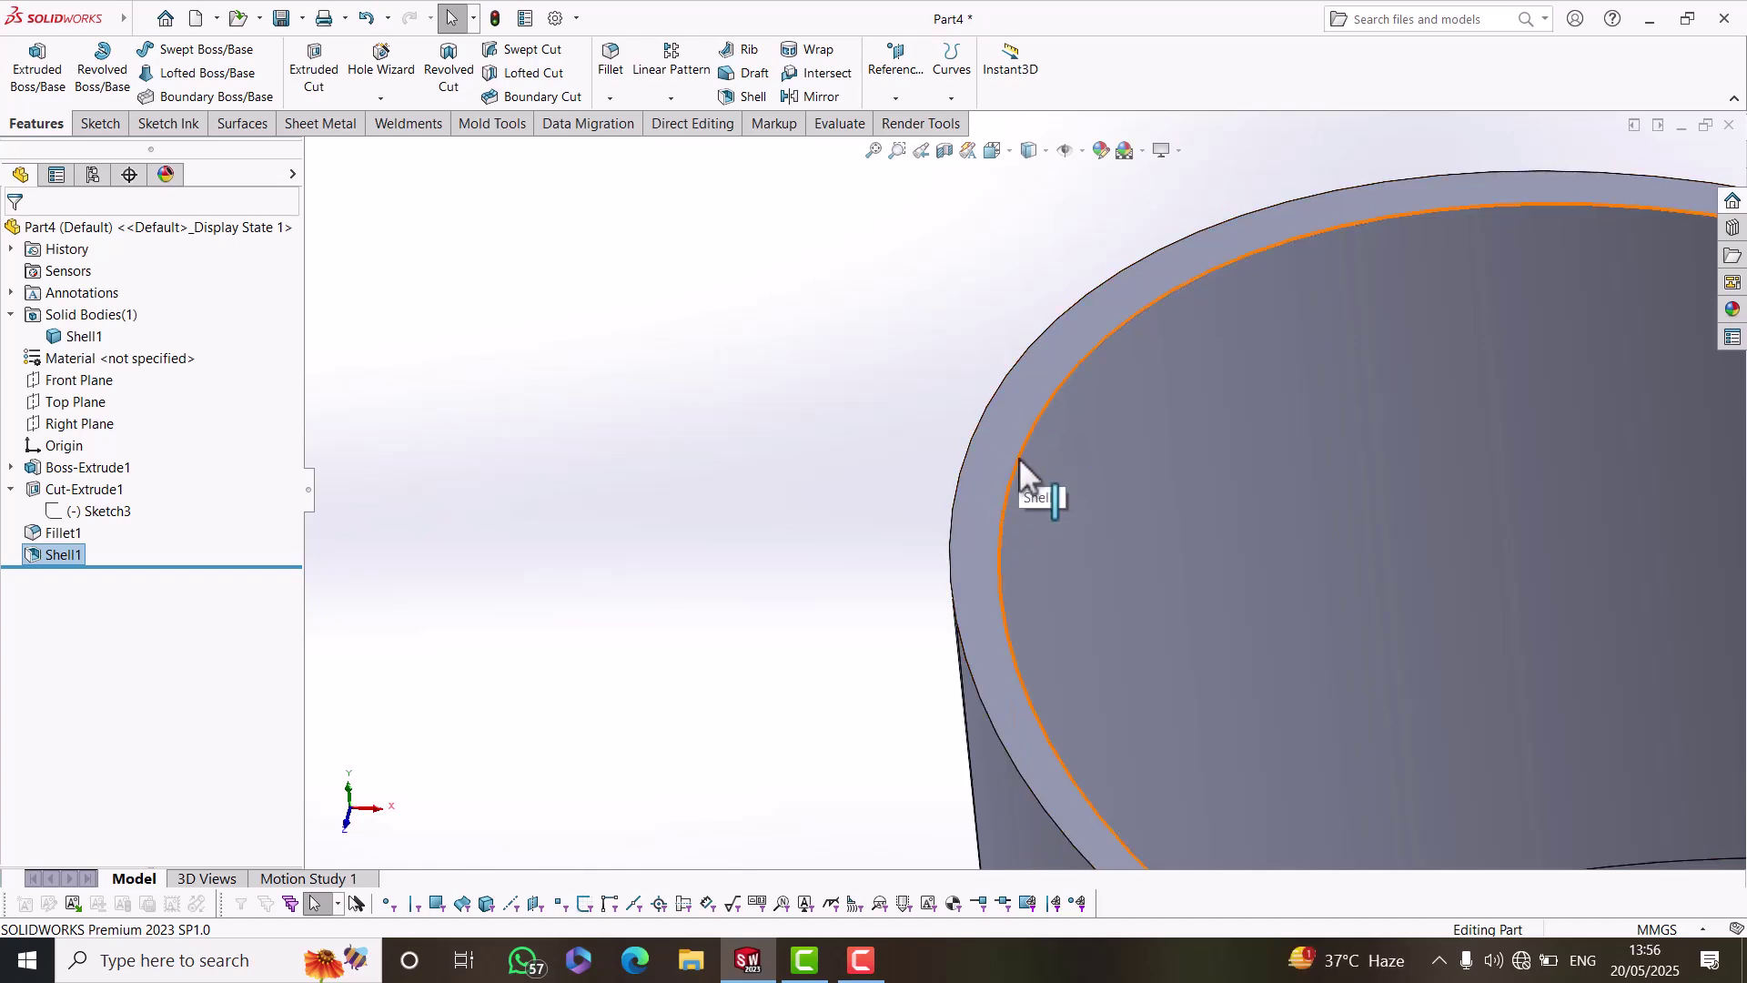
scroll(1023, 473, "up", 3)
scroll(1051, 490, "up", 2)
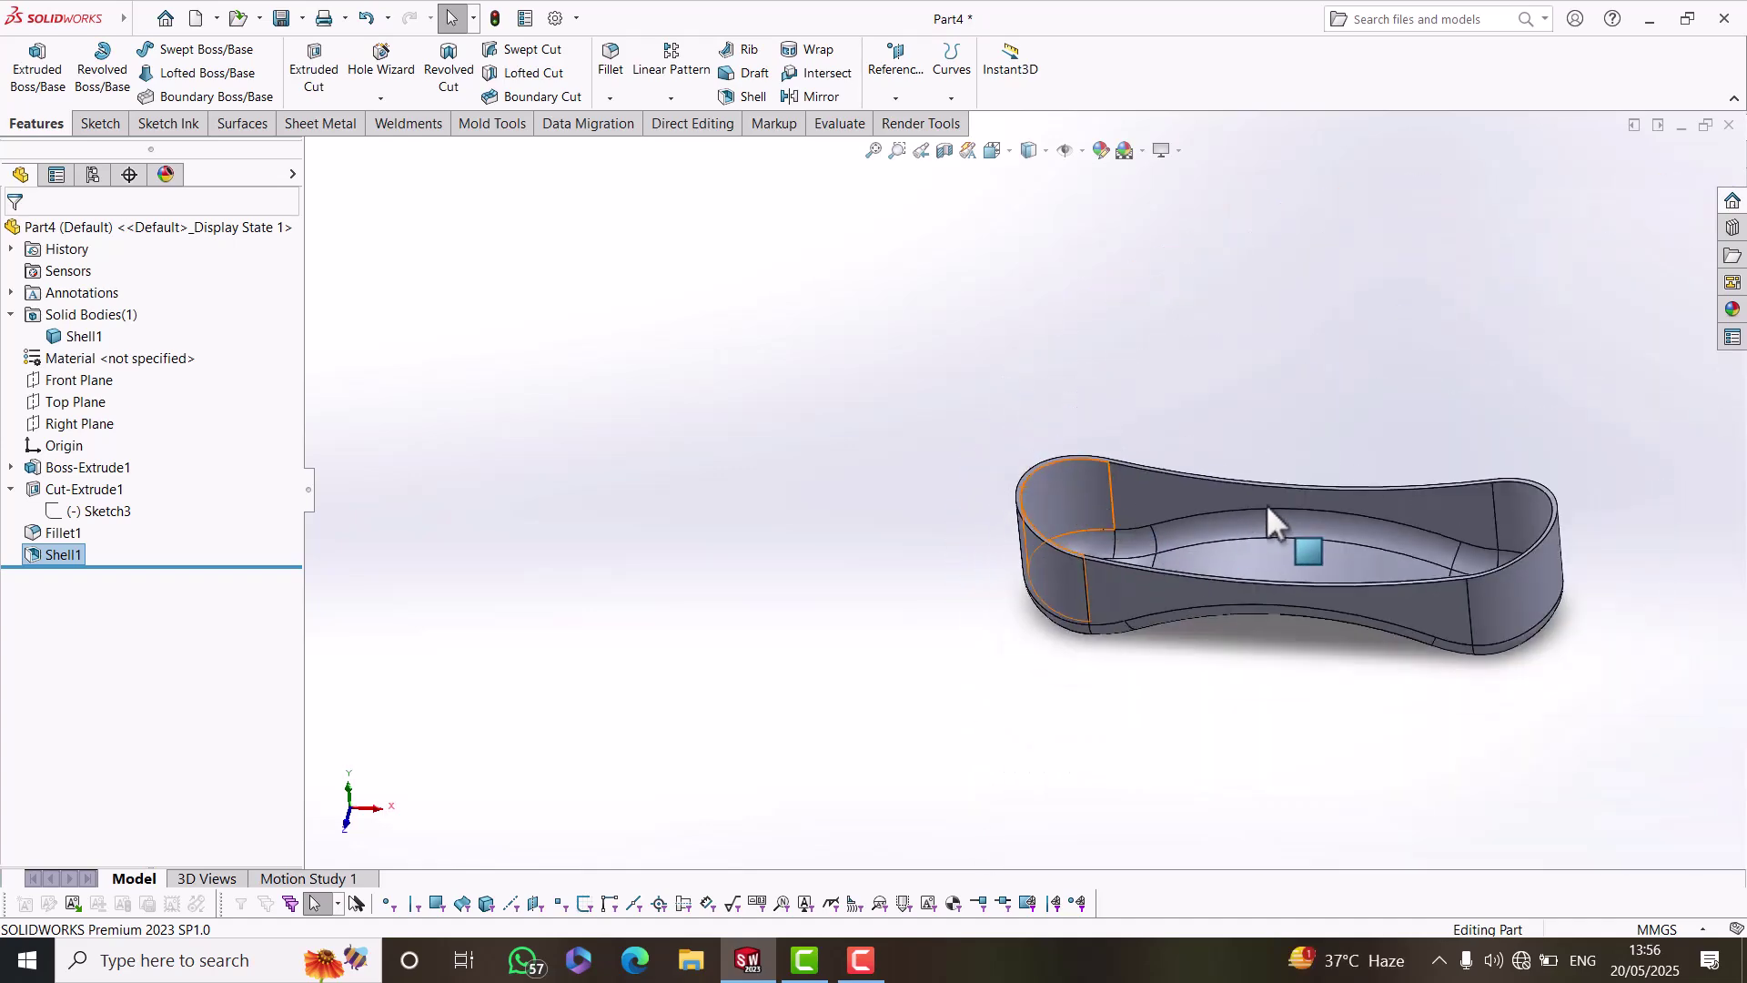
scroll(1118, 492, "down", 3)
scroll(779, 473, "down", 3)
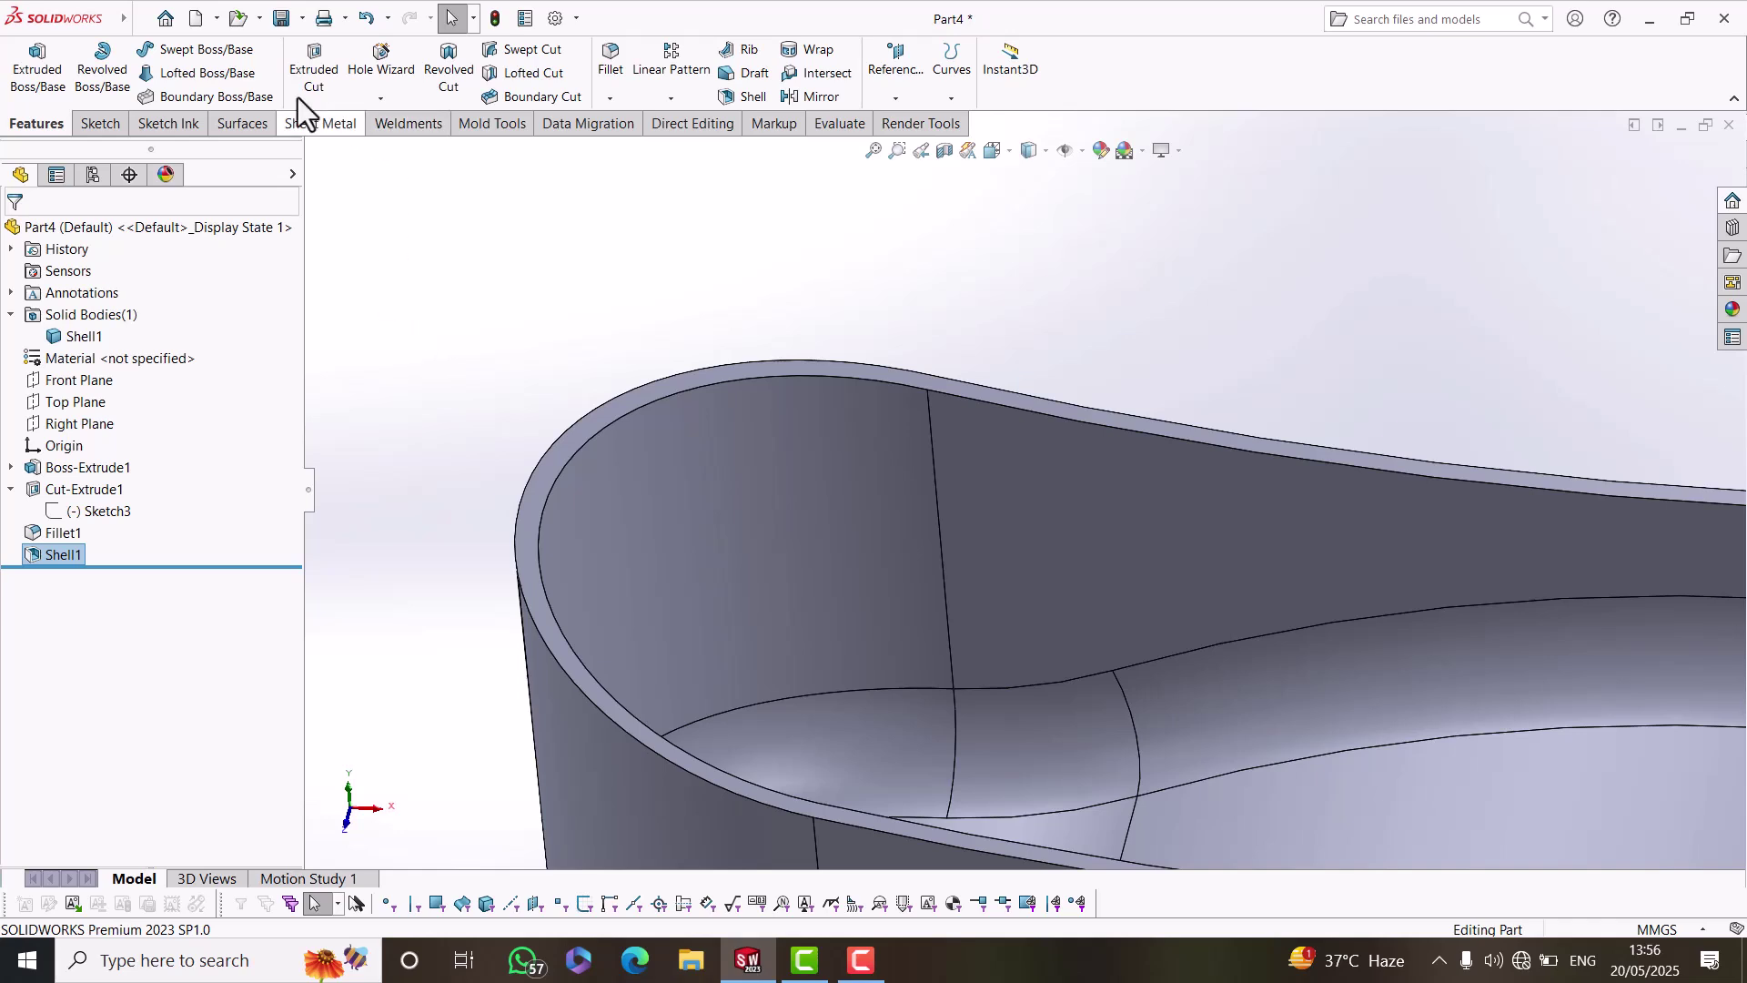
Create an offset surface from the shelled body's rim face at 3 mm, flipped to lie below the rim.
left_click(254, 124)
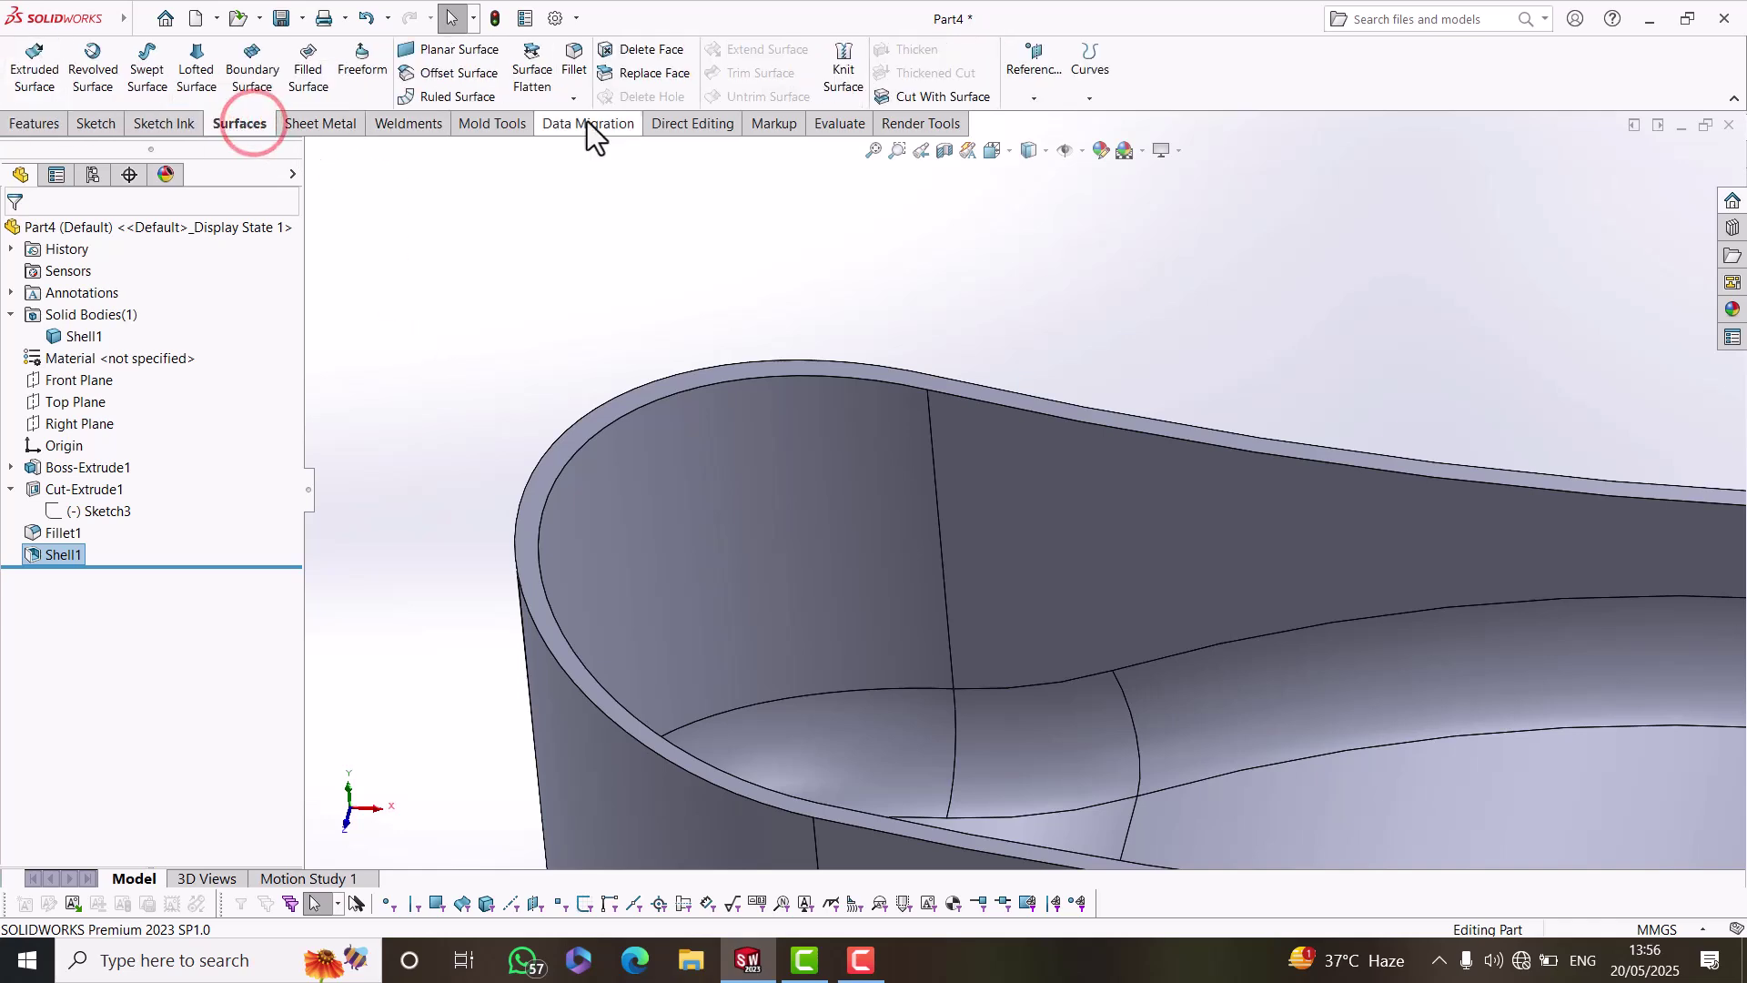
left_click(457, 73)
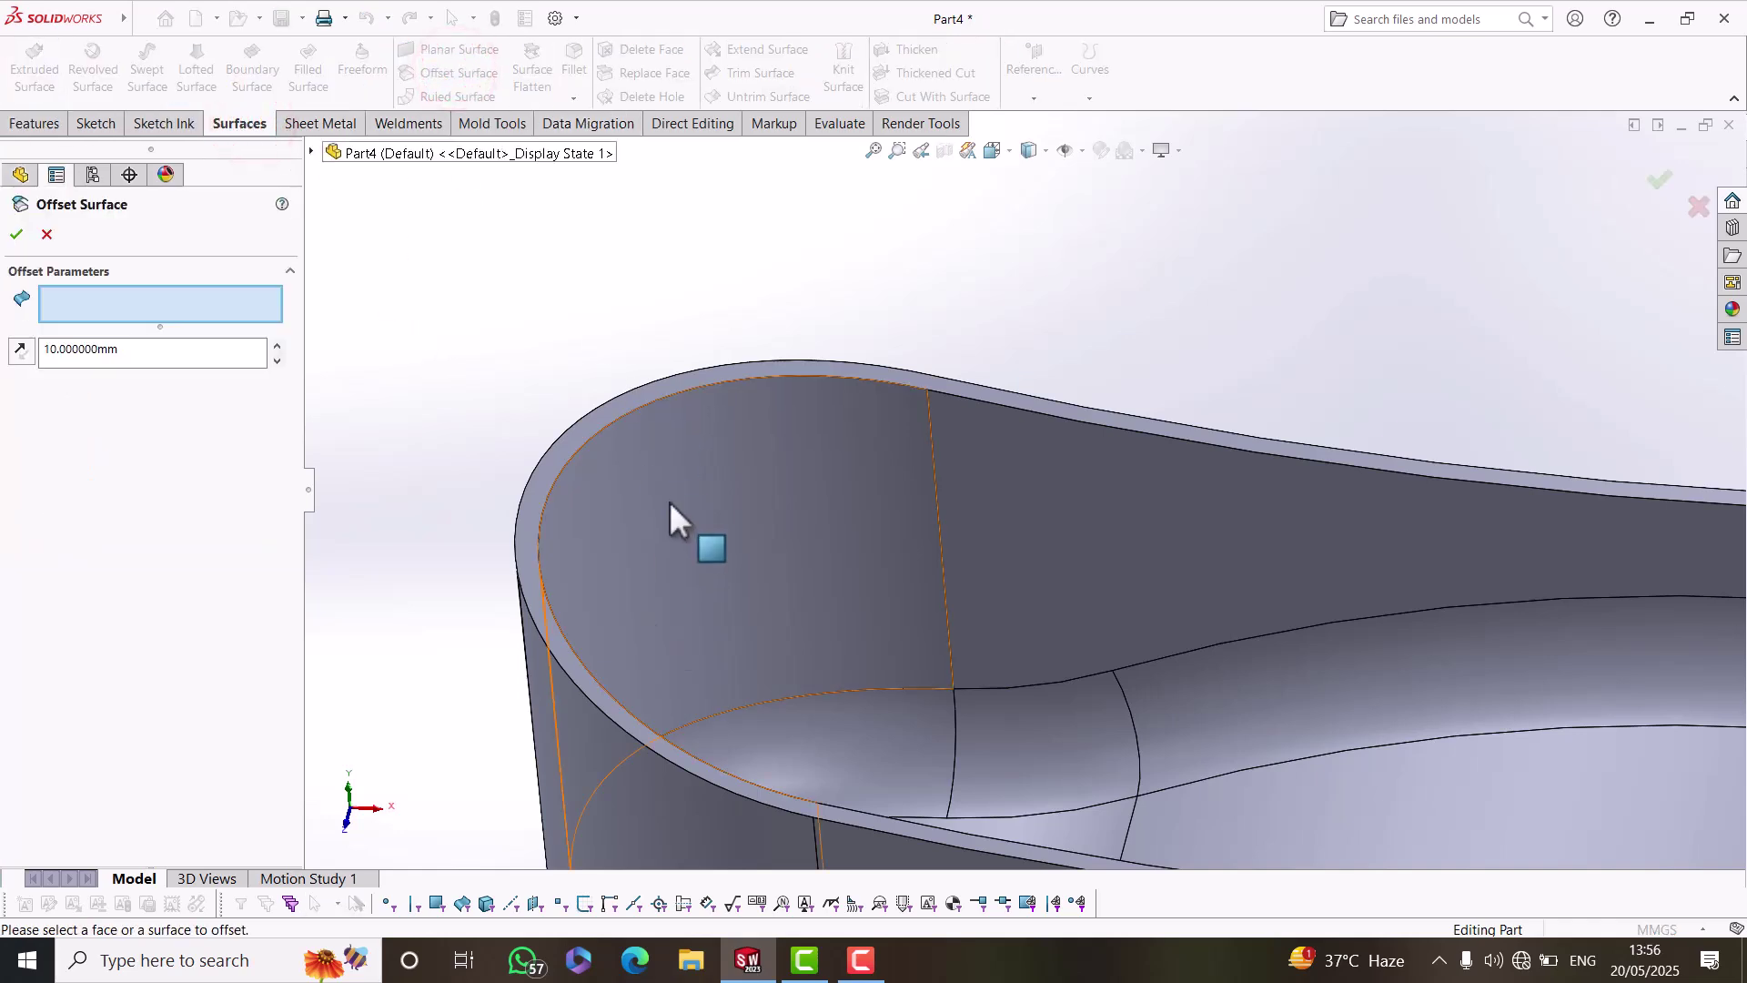
scroll(669, 501, "down", 3)
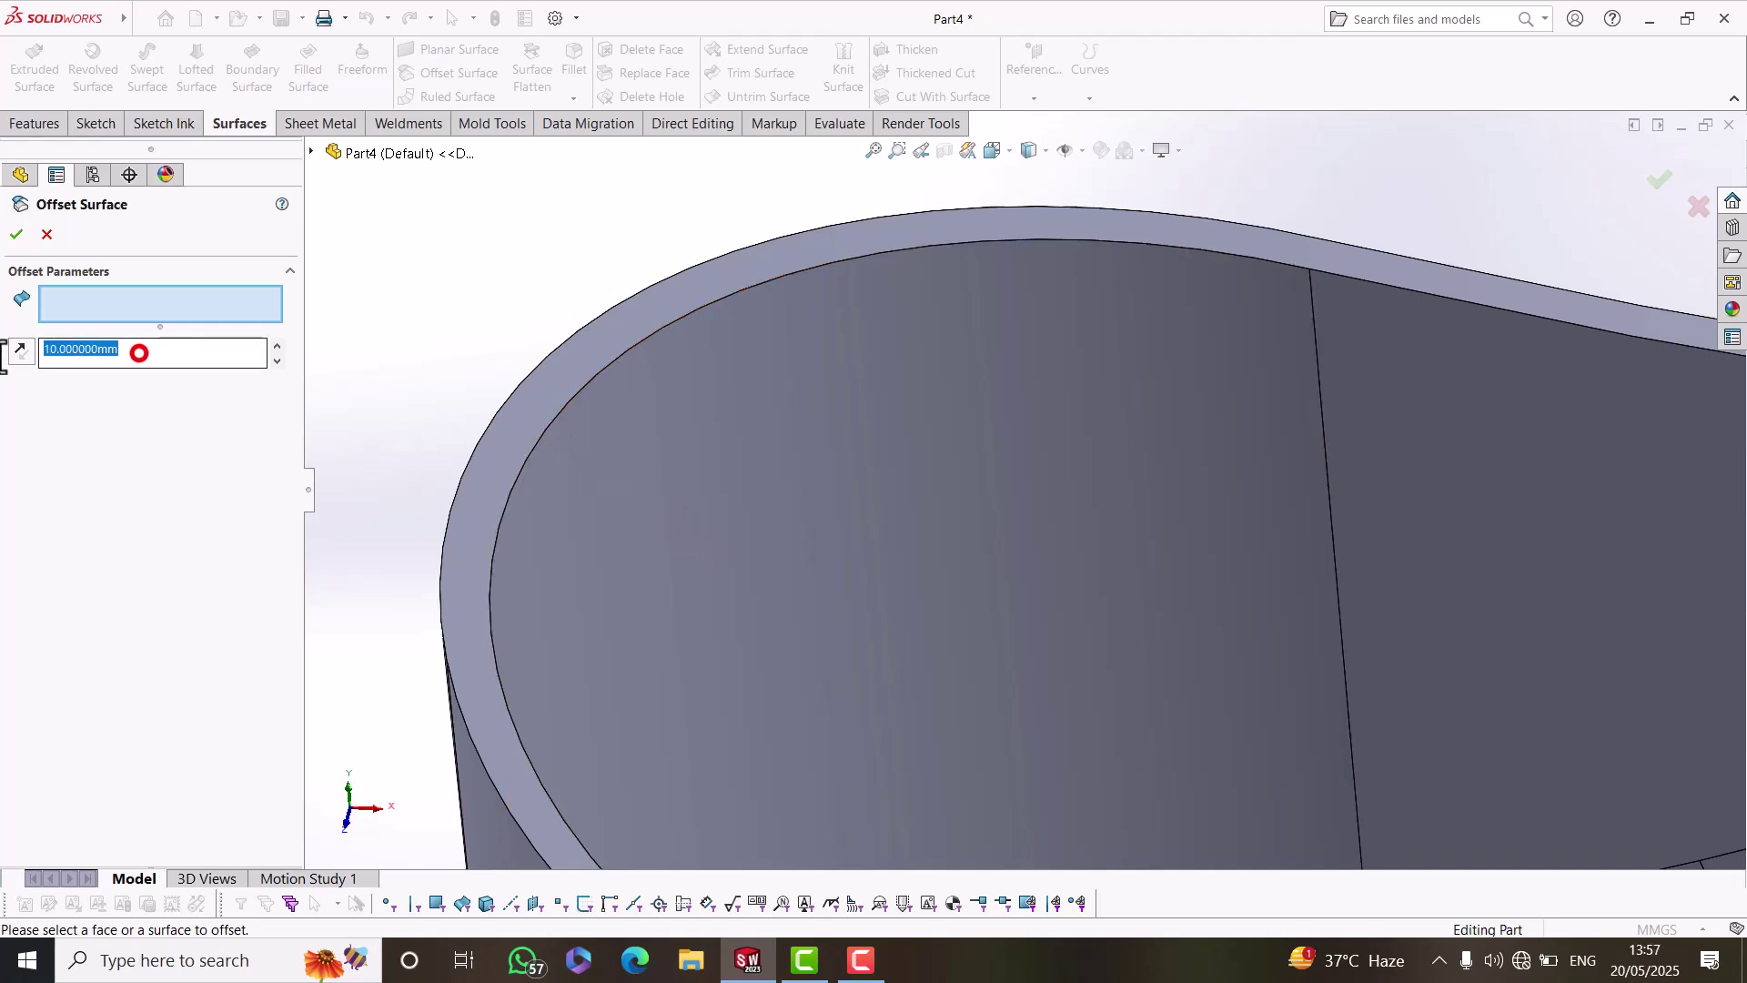
type("3")
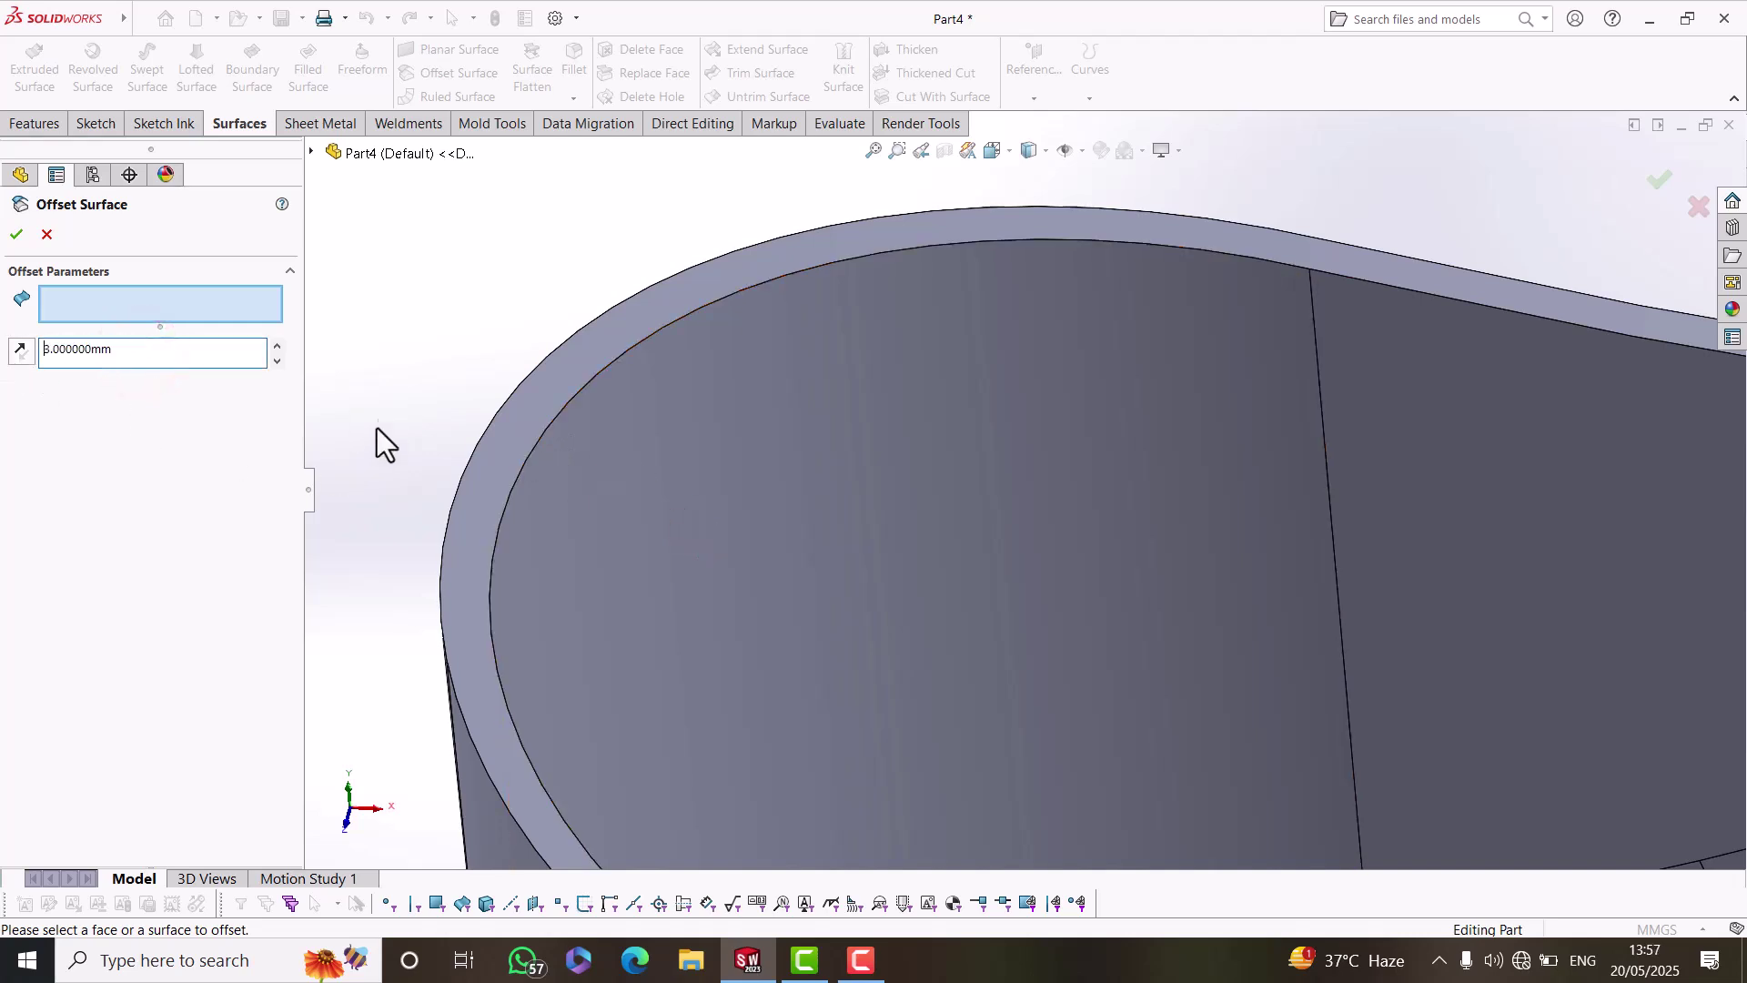
left_click(510, 440)
middle_click_drag(511, 440, 604, 358)
left_click(22, 354)
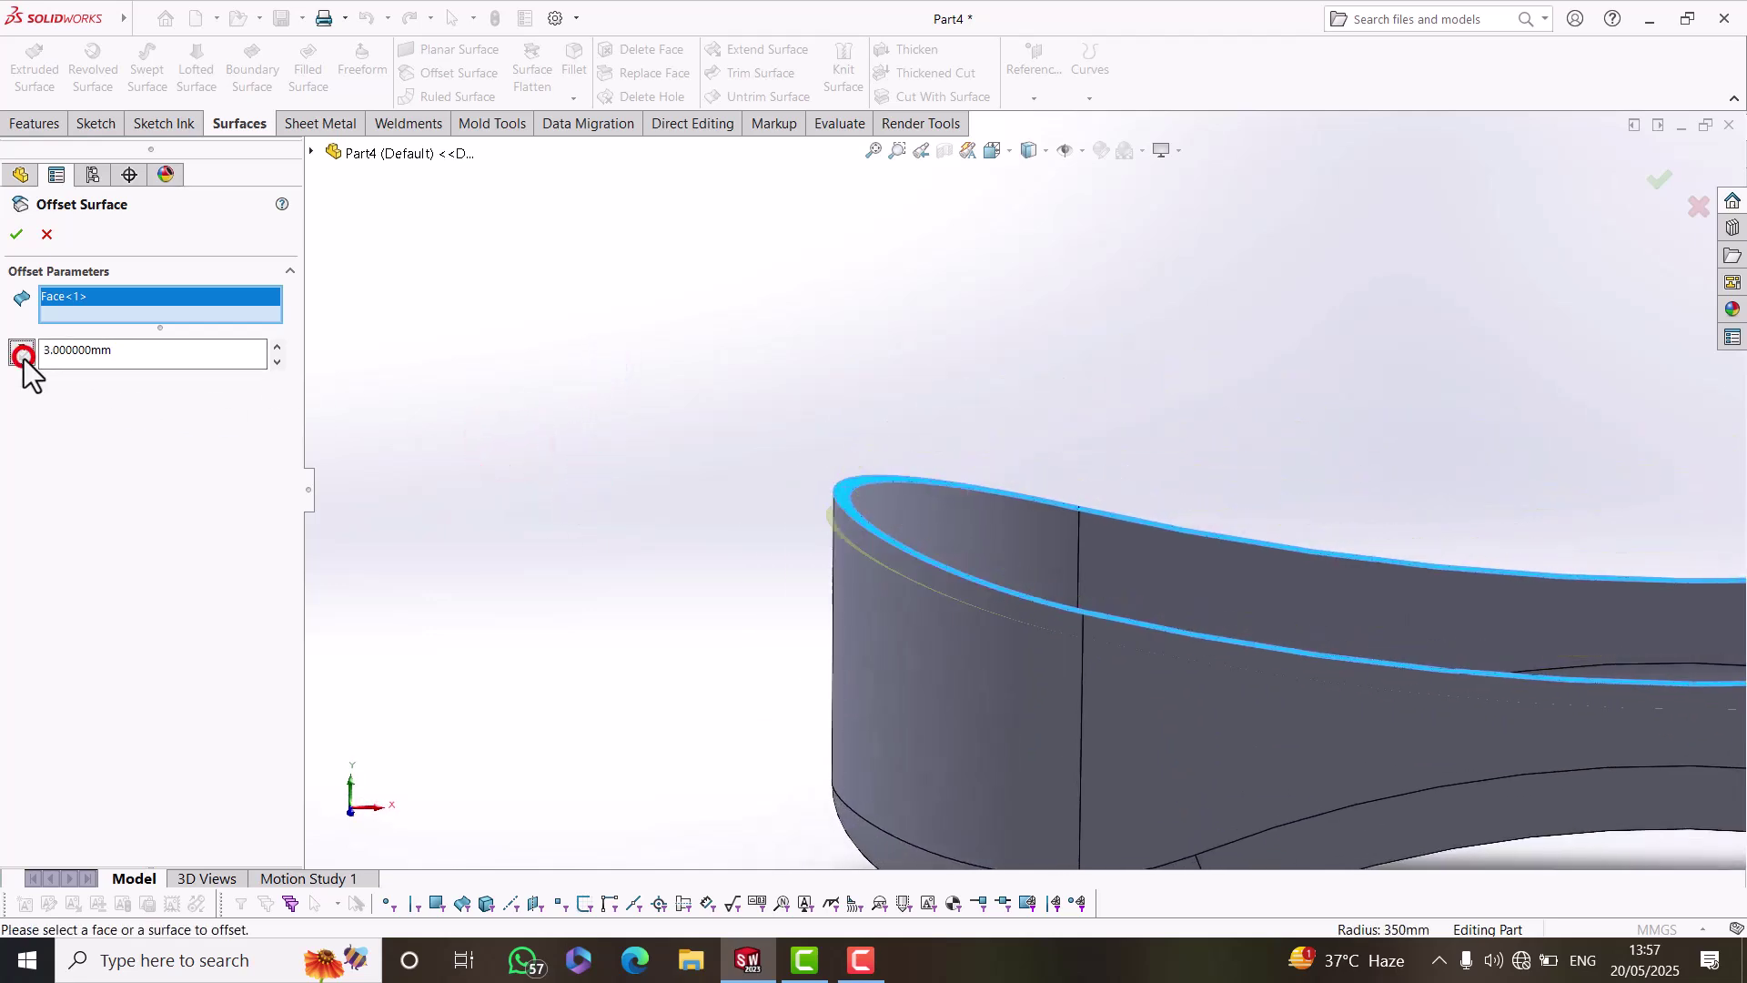
left_click(17, 234)
Hide the shelled solid body, leaving the ring-shaped offset surface shown.
left_click(378, 468)
left_click(966, 627)
left_click(1045, 565)
left_click(579, 474)
middle_click_drag(1328, 511, 633, 515)
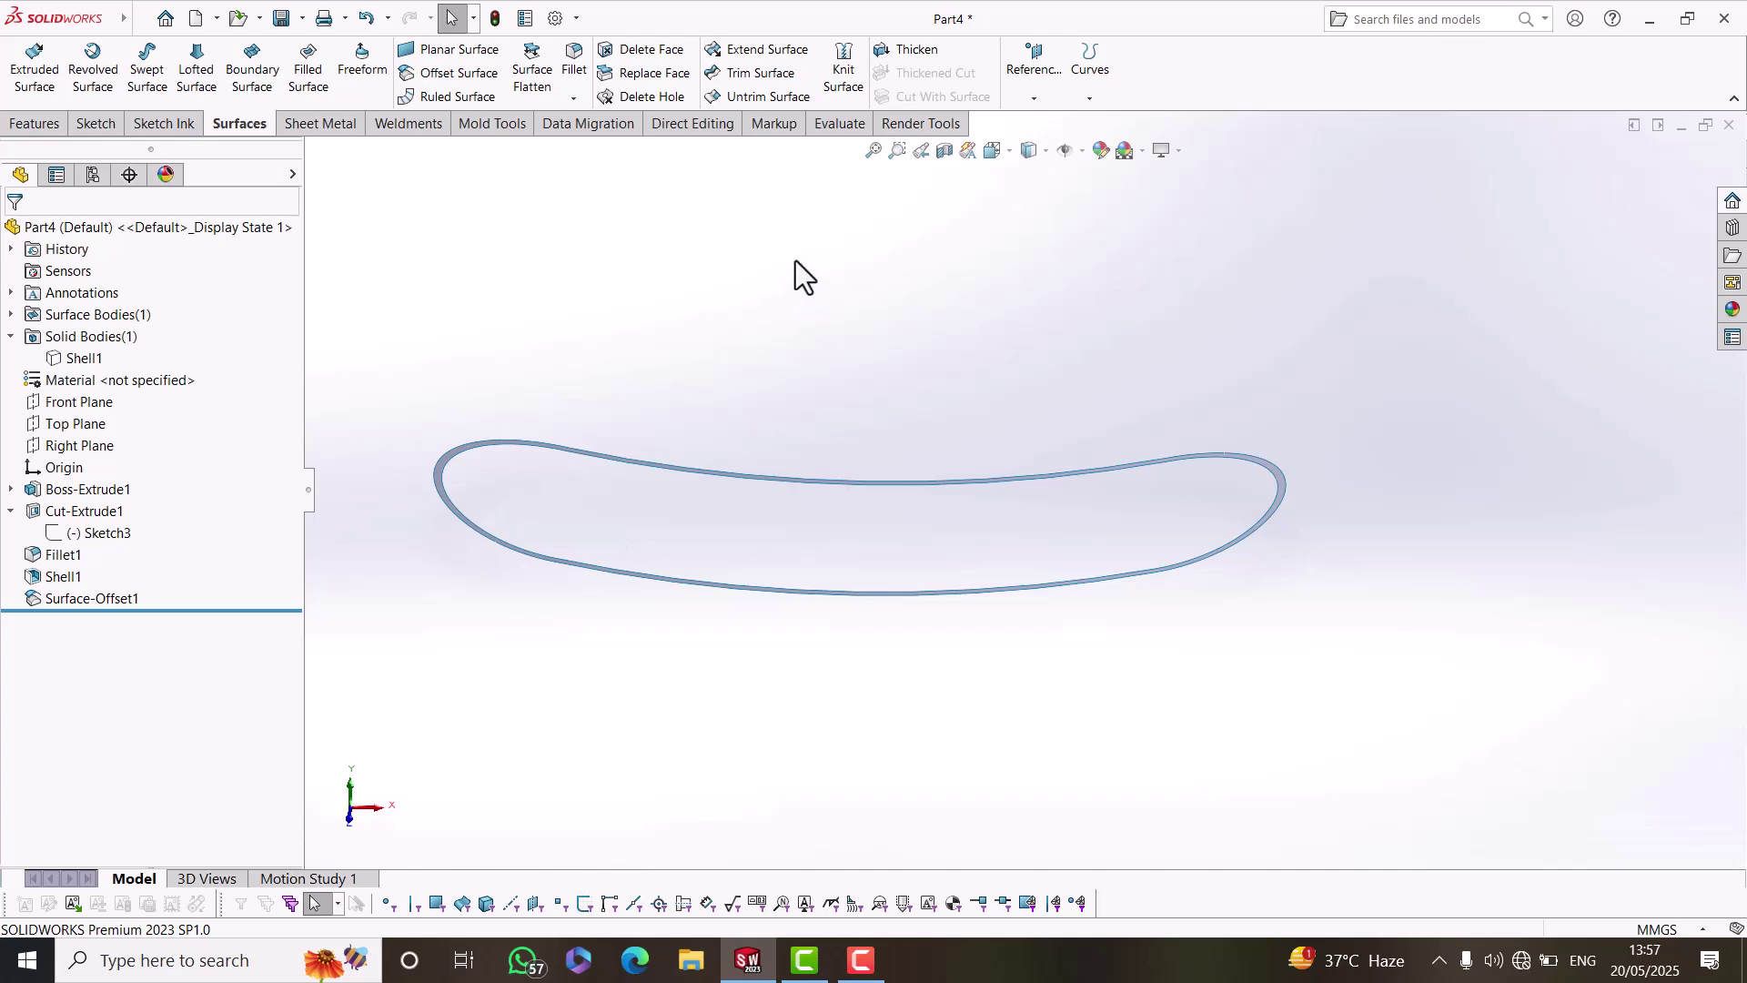
Try to untrim the offset surface along three inner edges with Connect endpoints, and clear the selections.
left_click(756, 97)
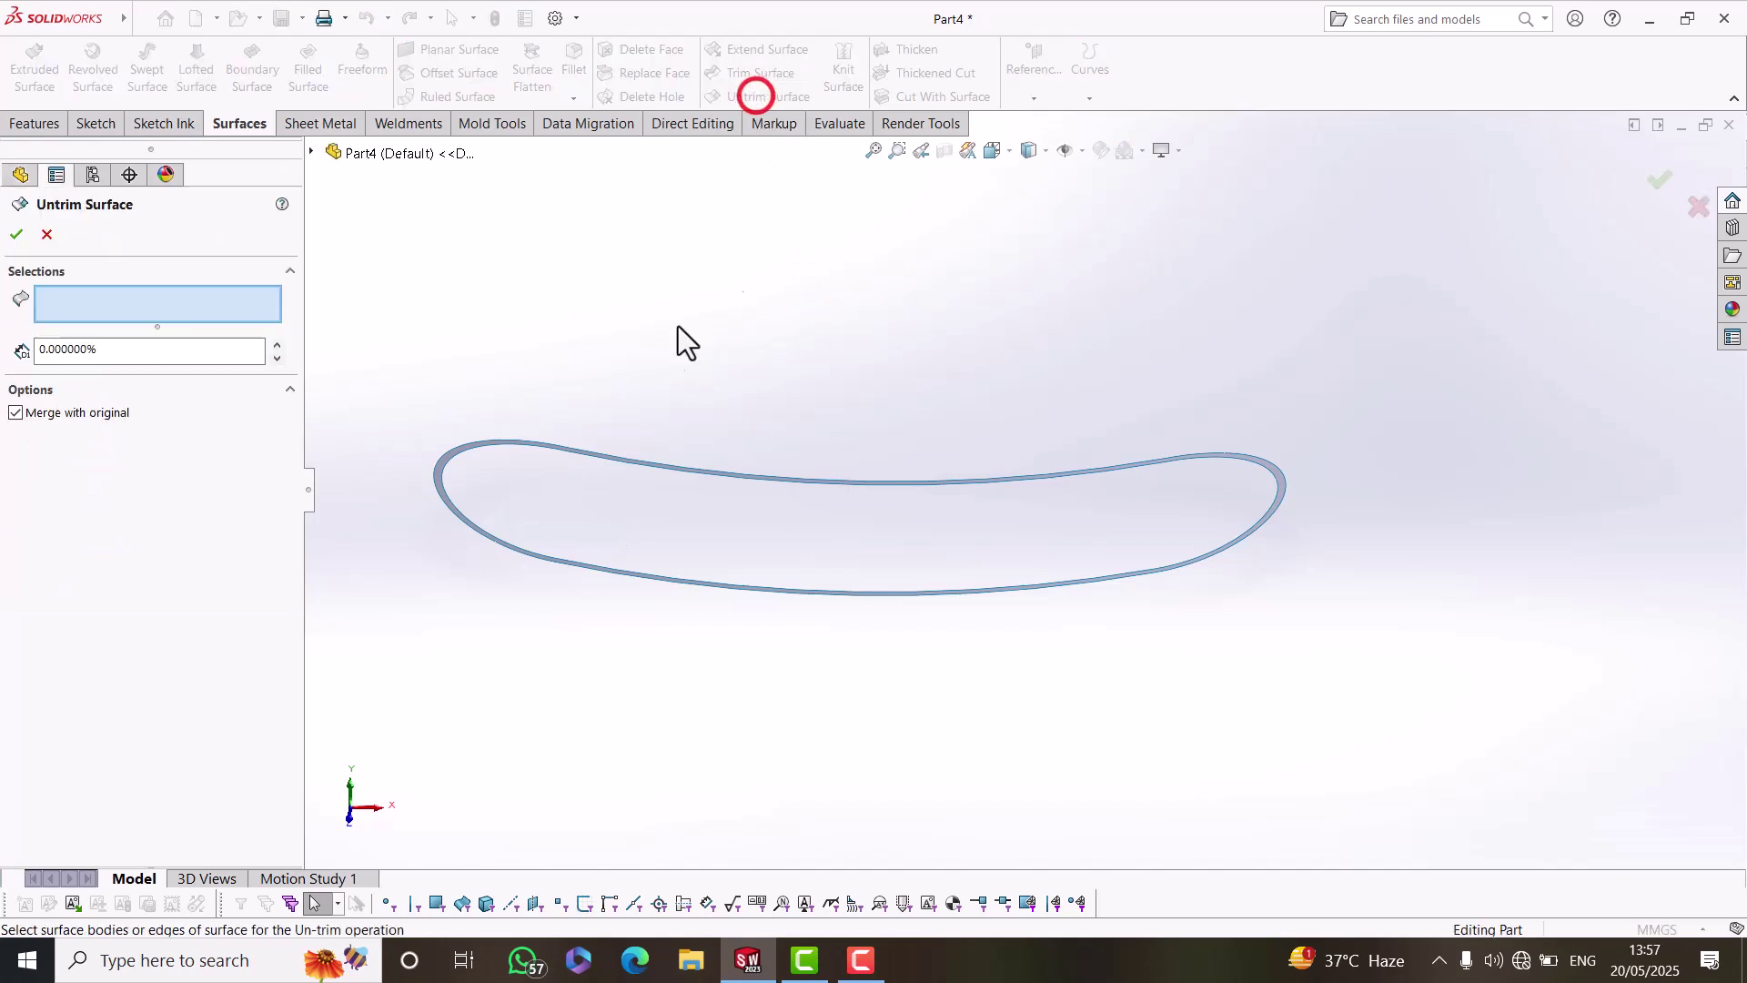
left_click(518, 445)
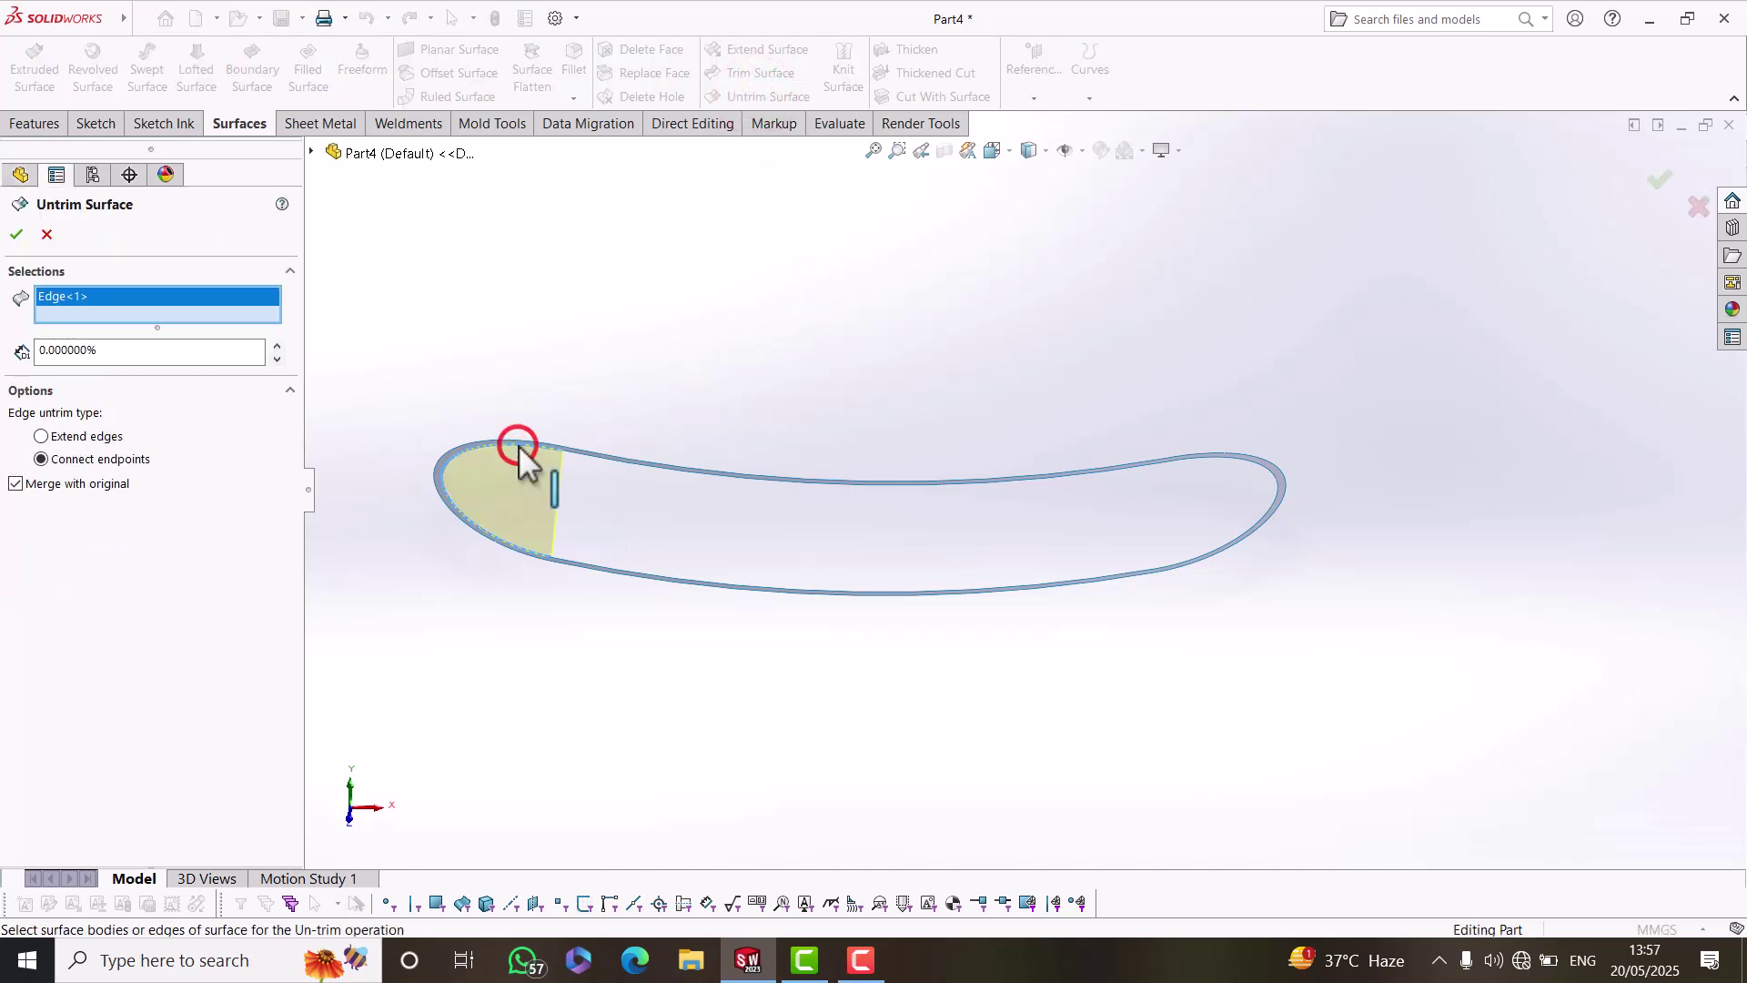
left_click(586, 458)
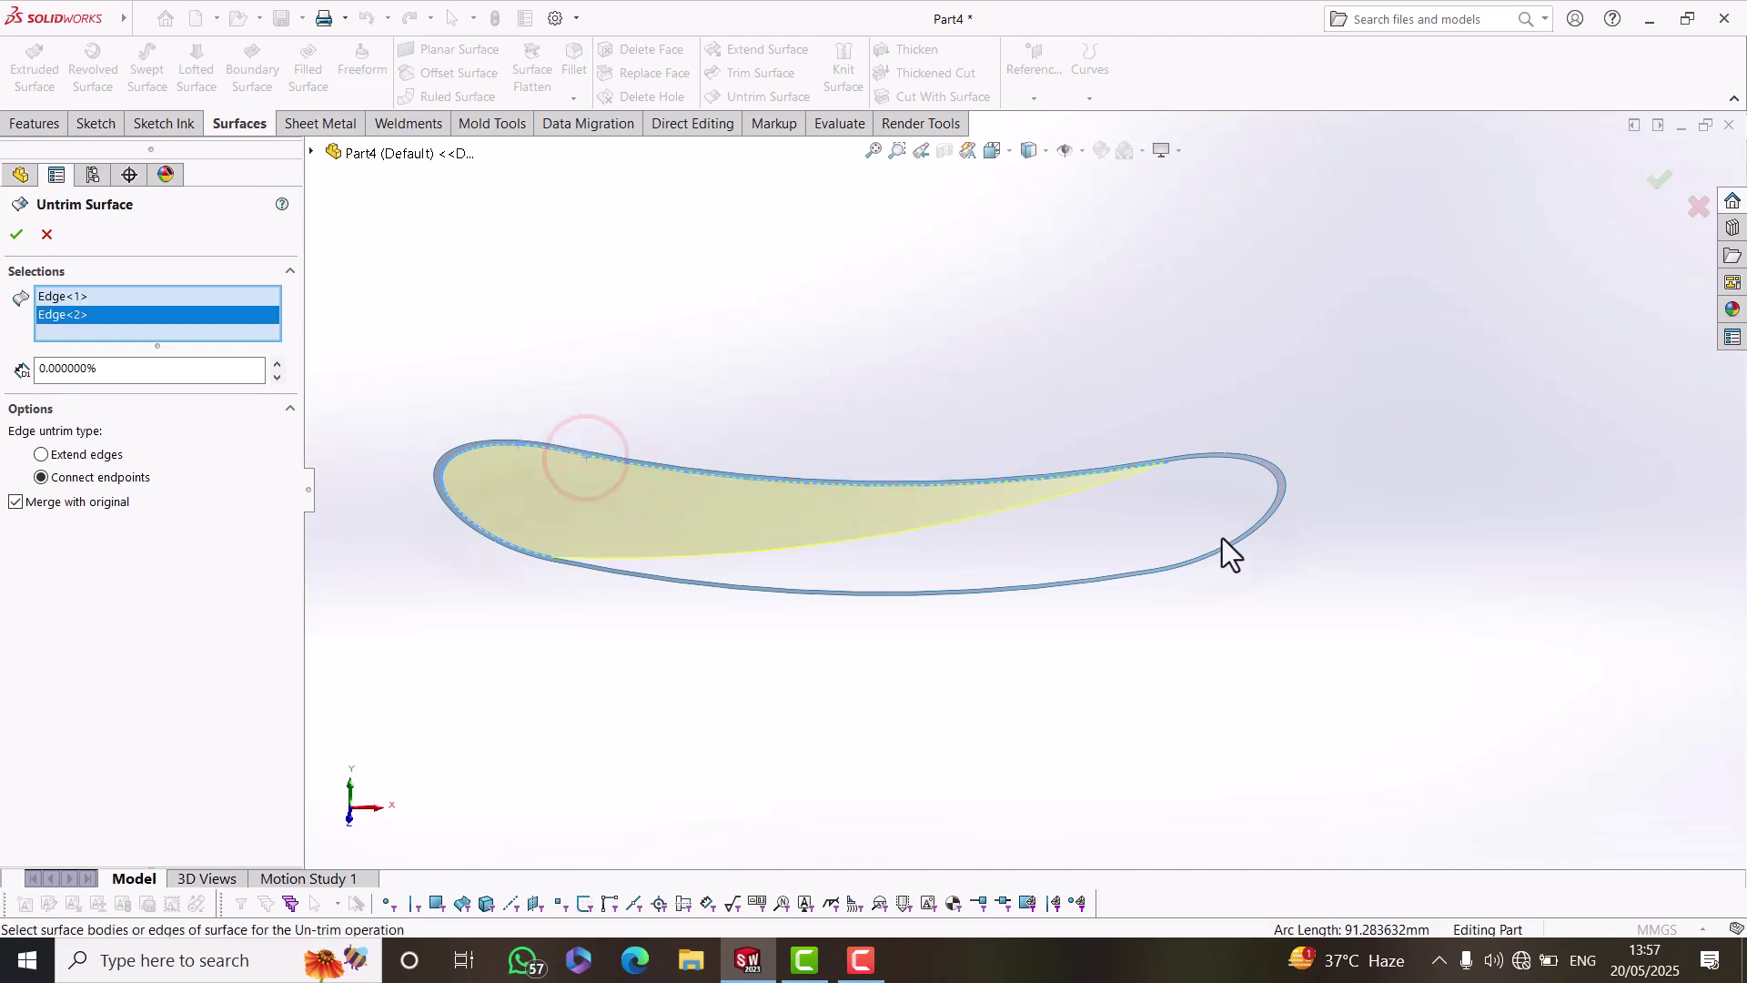
left_click(1264, 468)
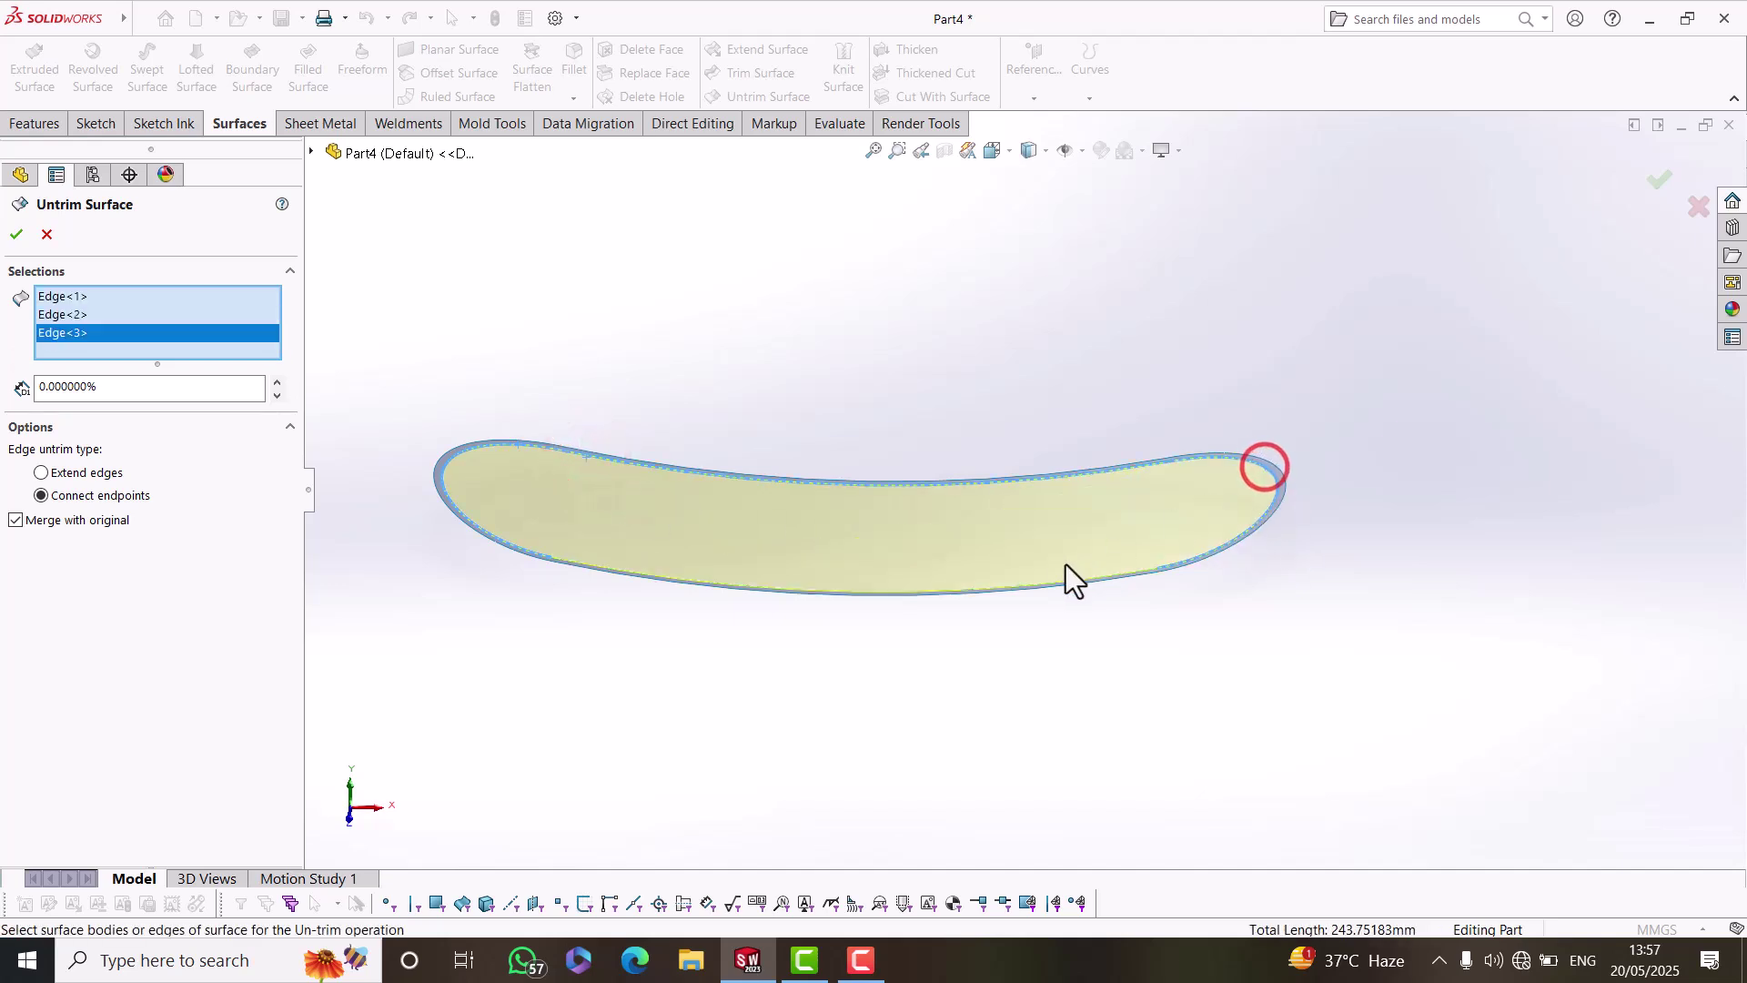
left_click(14, 235)
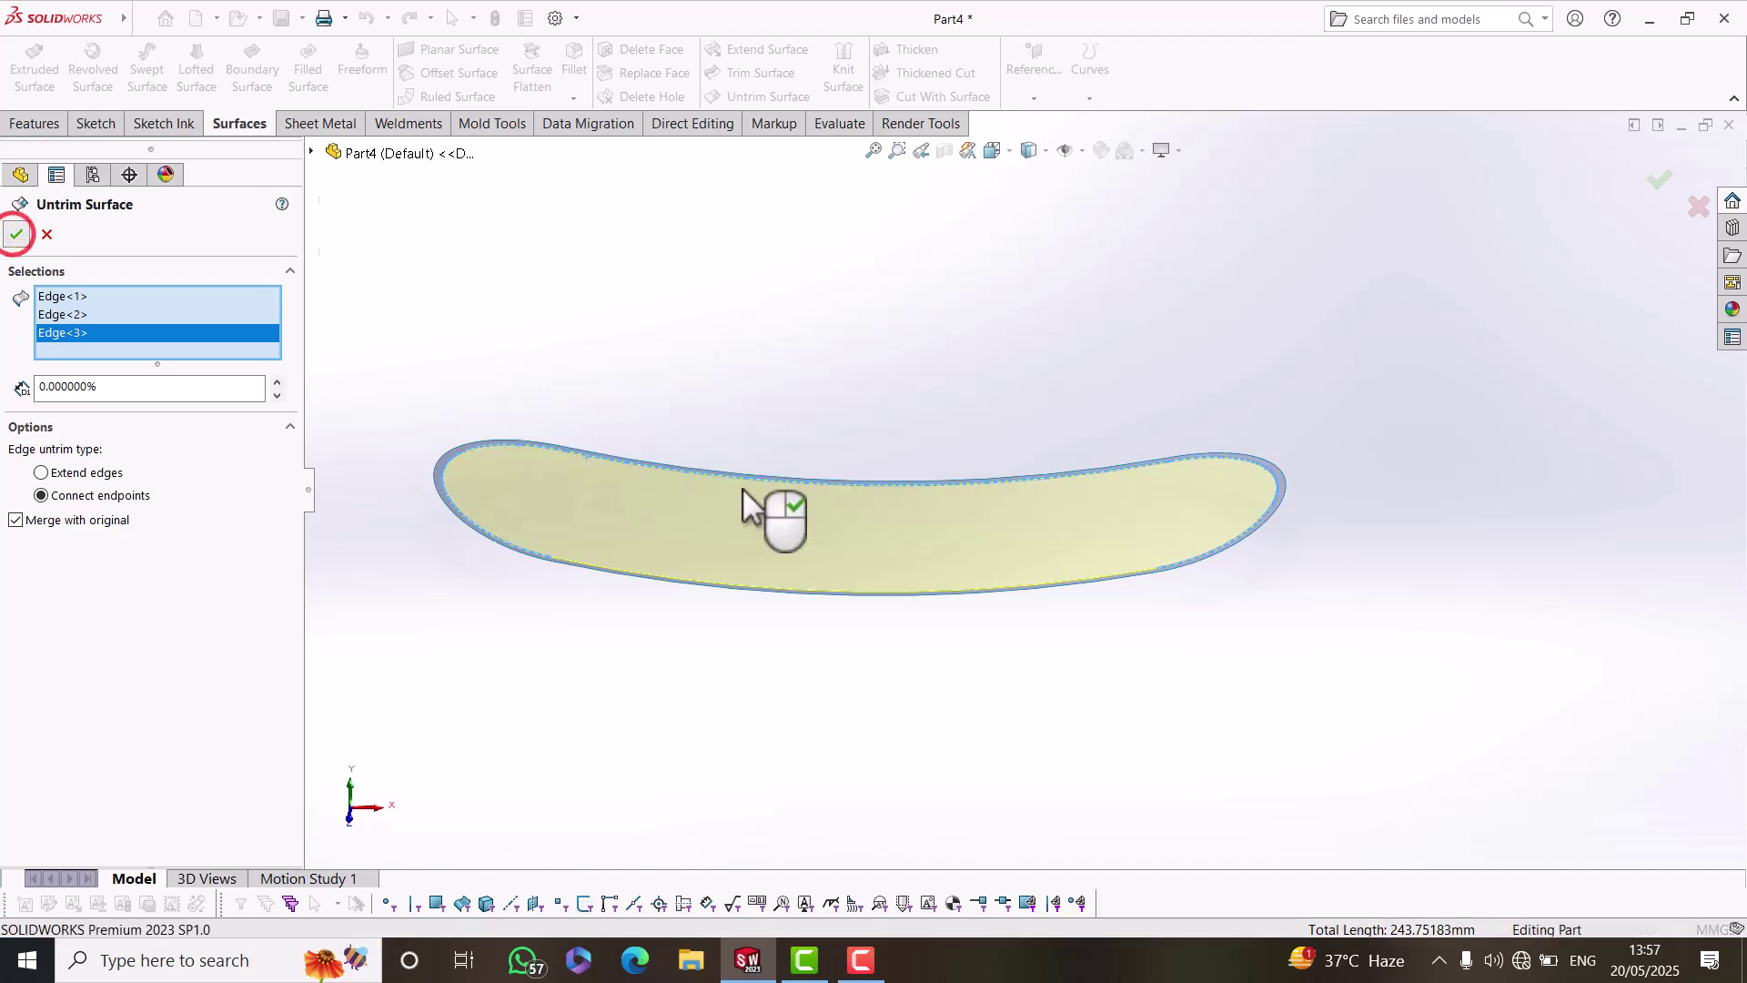
left_click(647, 576)
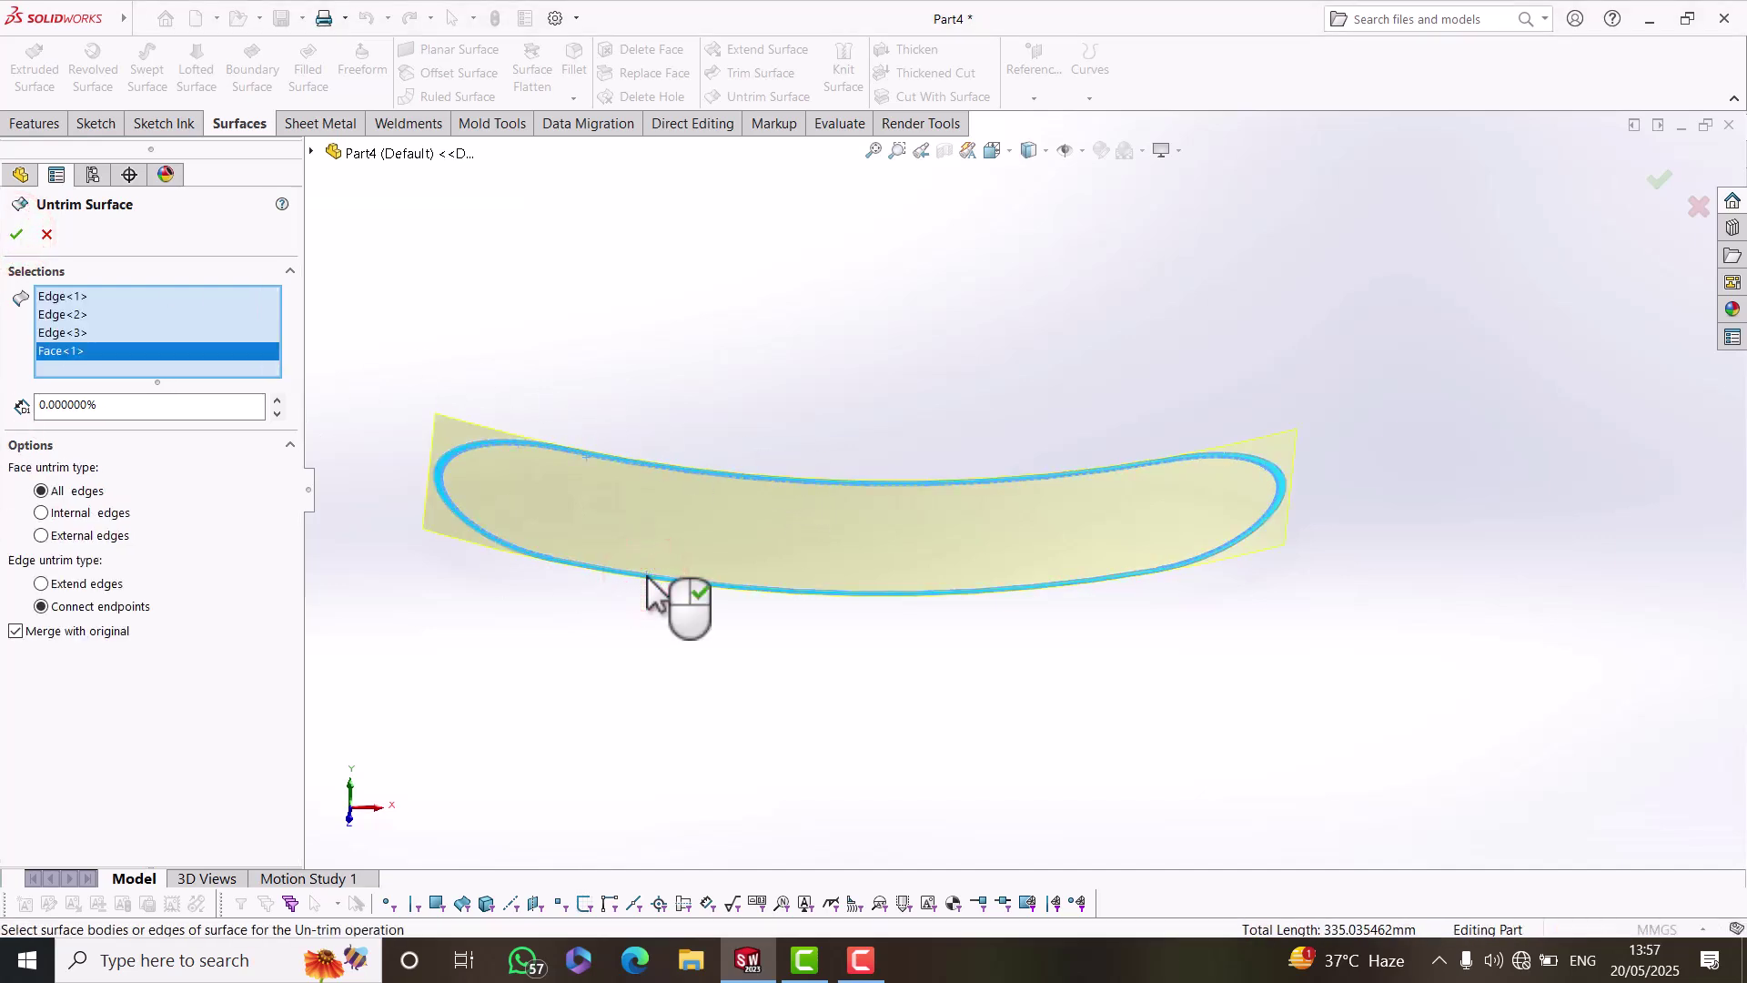
right_click(86, 337)
left_click(121, 339)
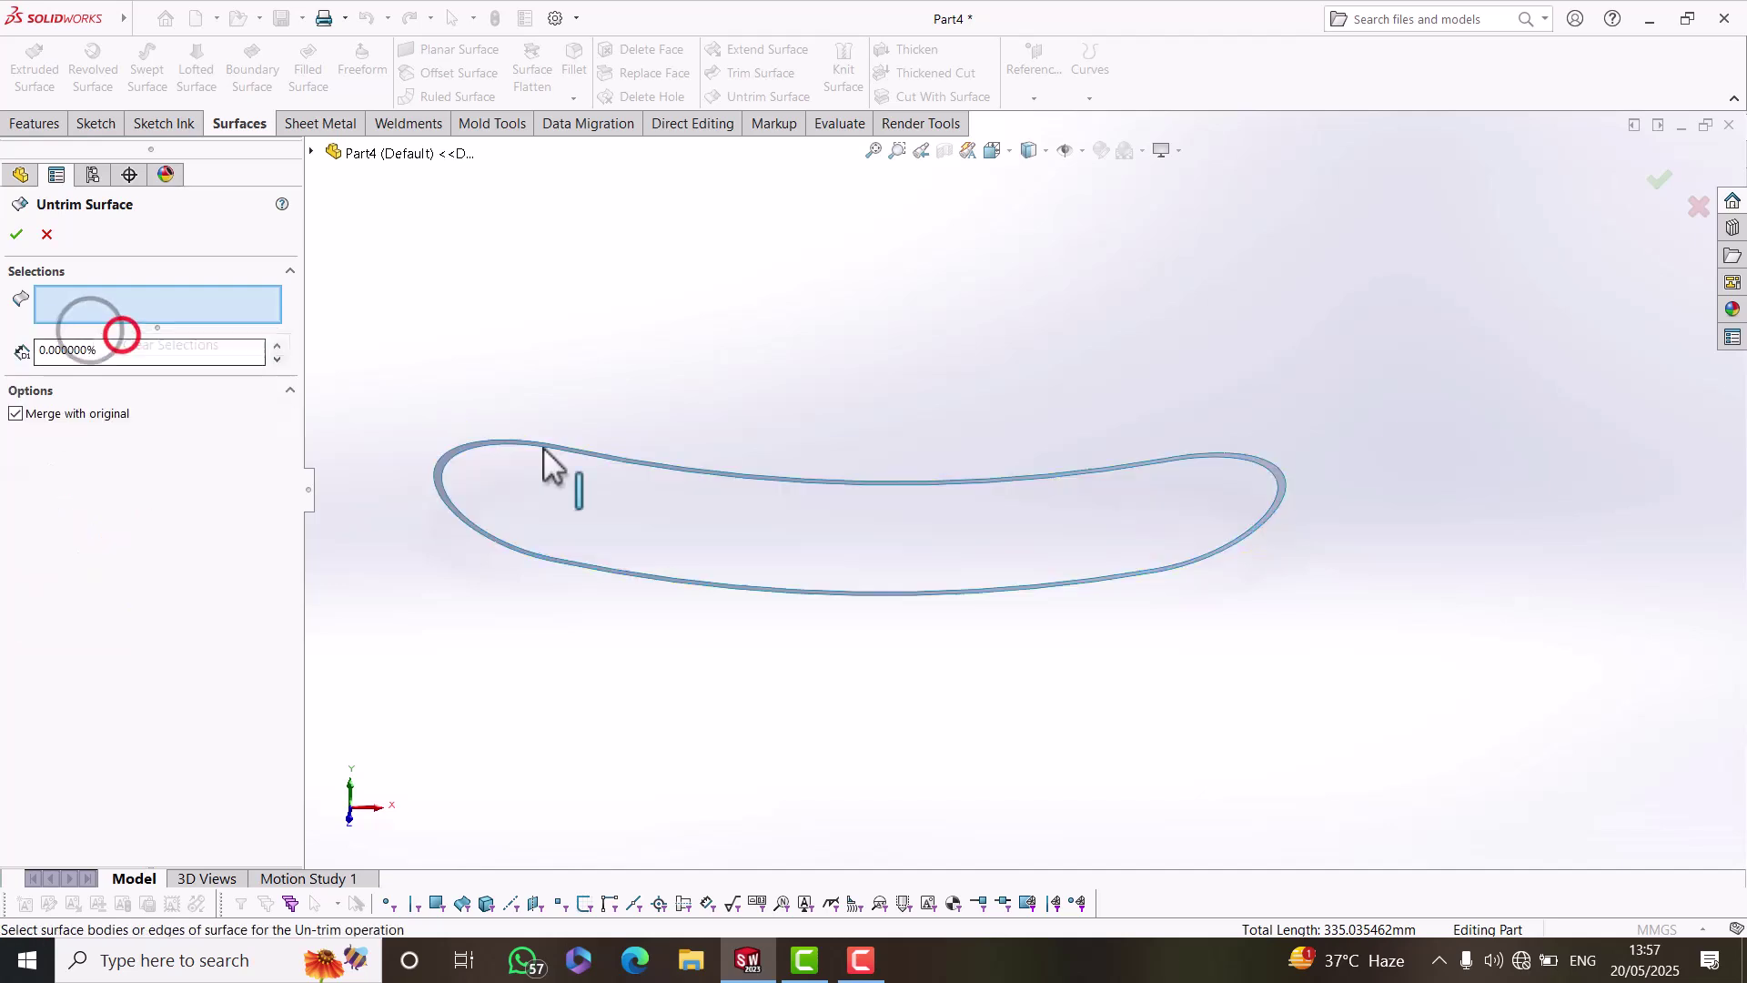
Untrim the ring-shaped offset surface along all edges, merged with the original, to form one full curved surface.
scroll(467, 449, "down", 5)
left_click(580, 504)
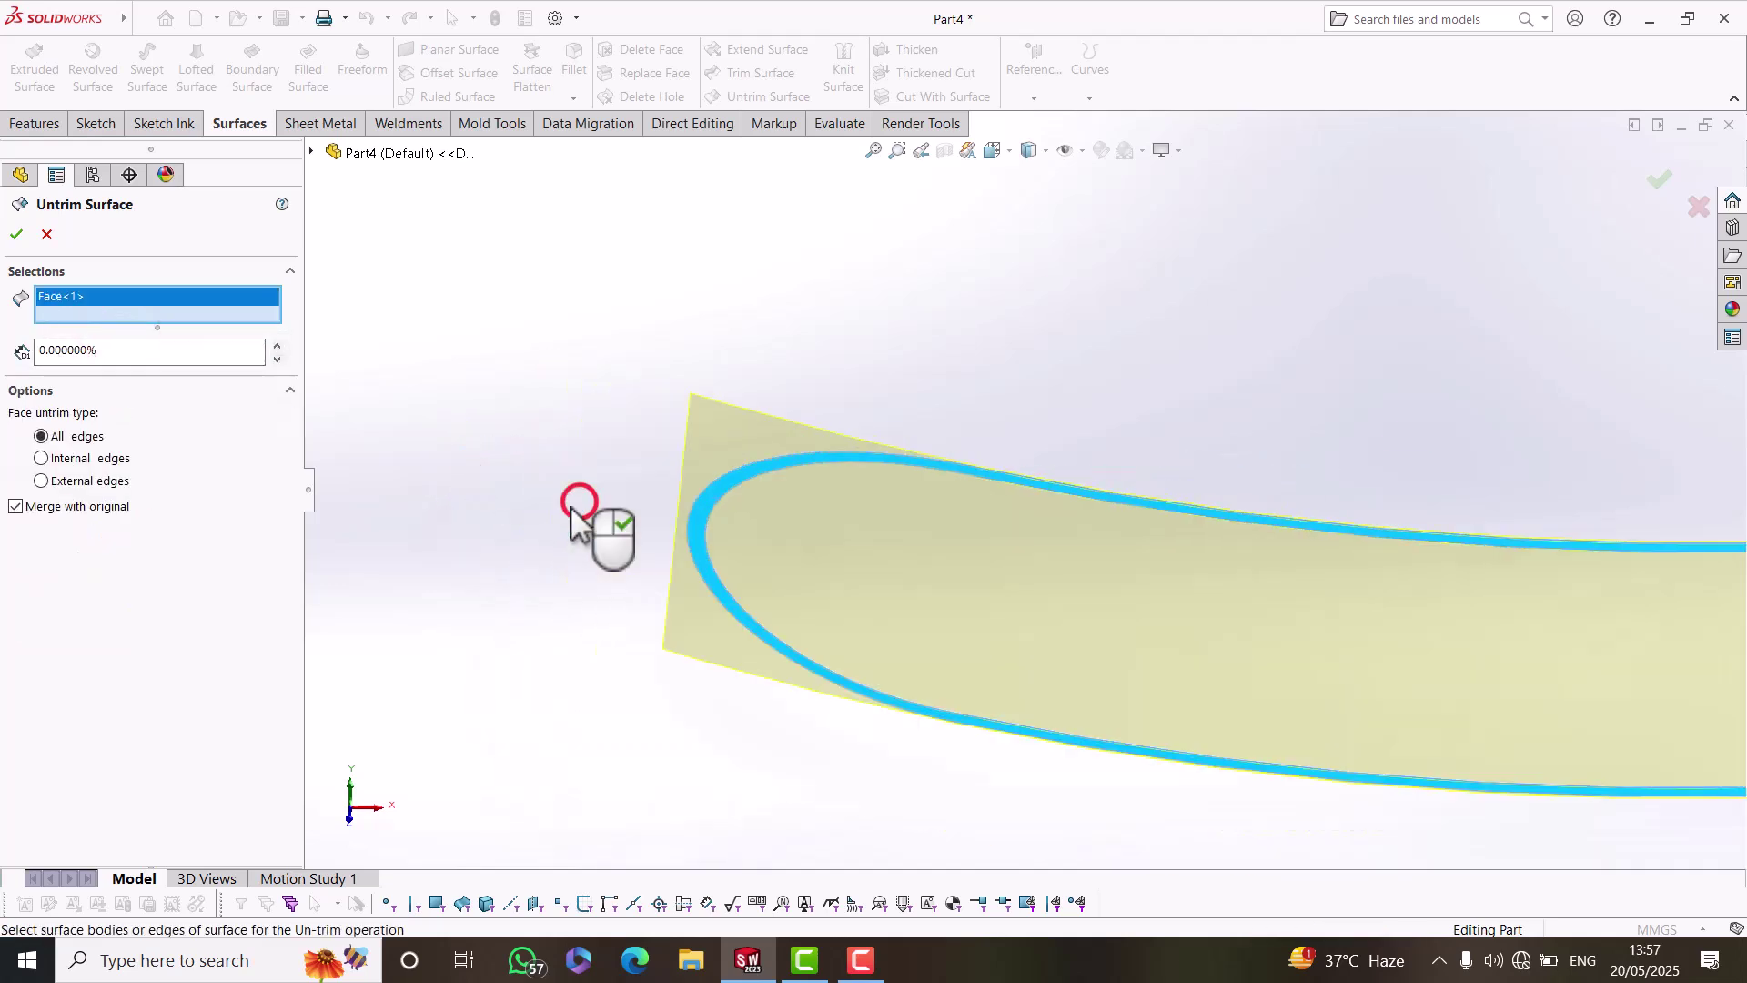
left_click(16, 235)
left_click(541, 522)
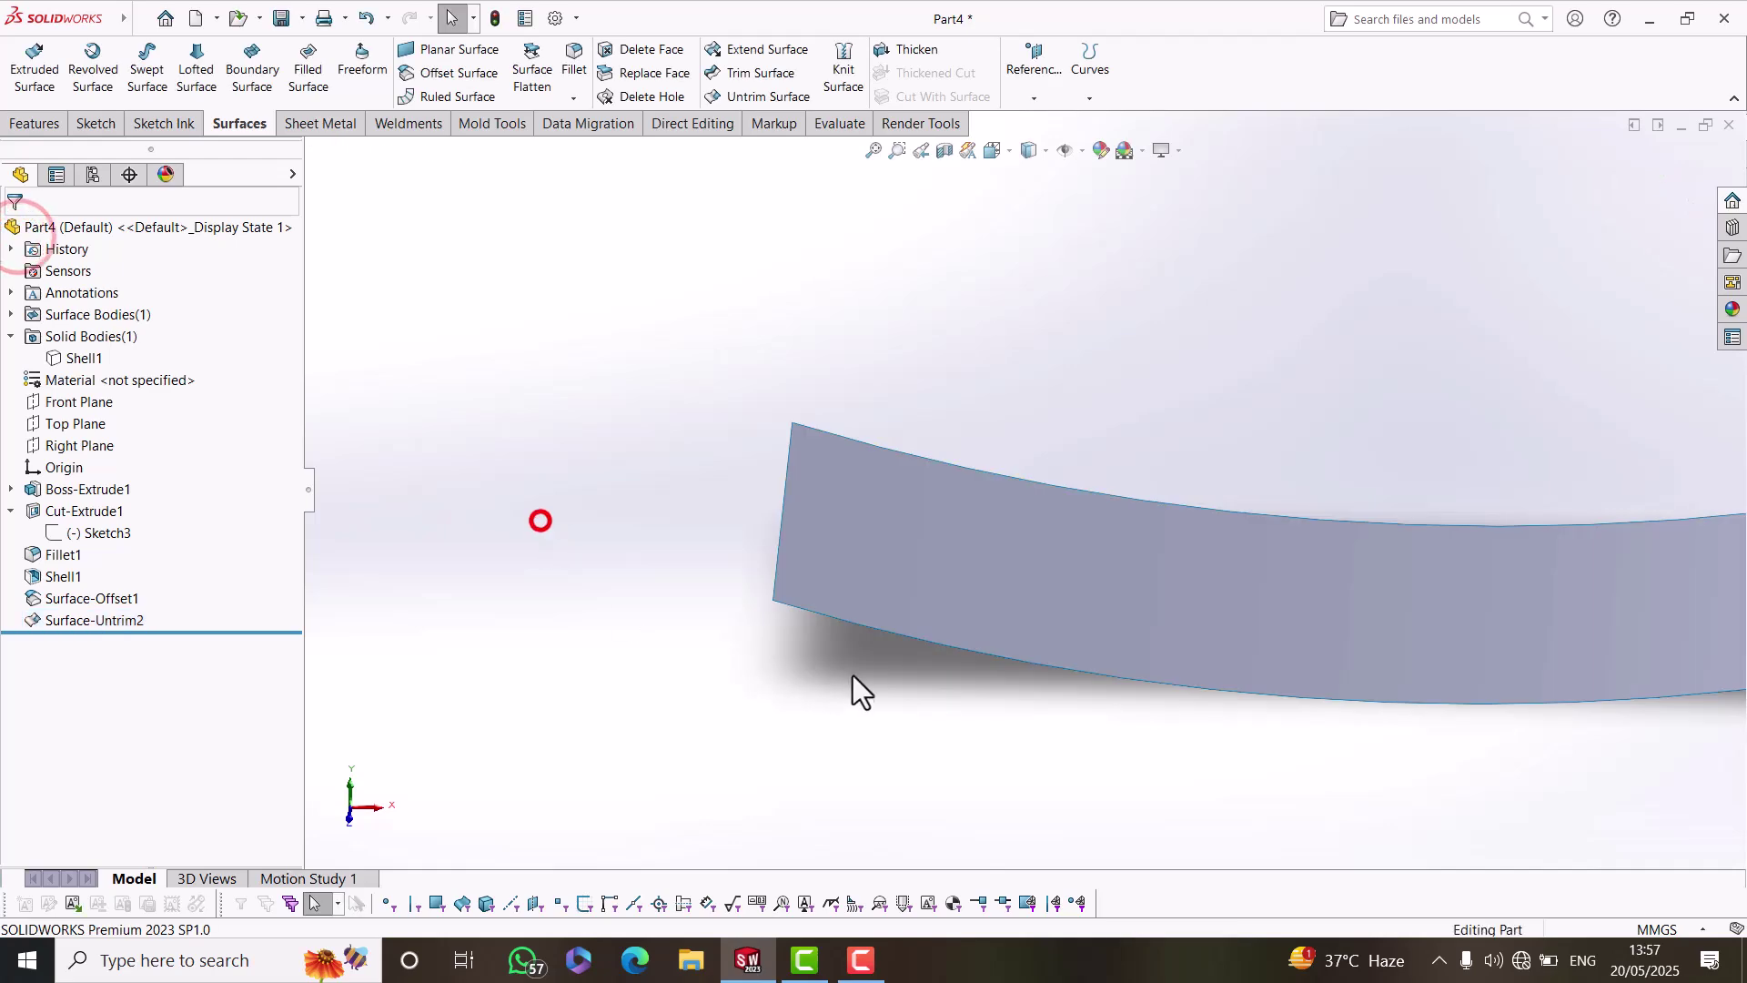
Show the hidden shelled solid body together with the untrimmed surface.
scroll(860, 639, "up", 7)
scroll(1215, 523, "down", 6)
middle_click_drag(1230, 520, 1221, 558)
left_click(80, 360)
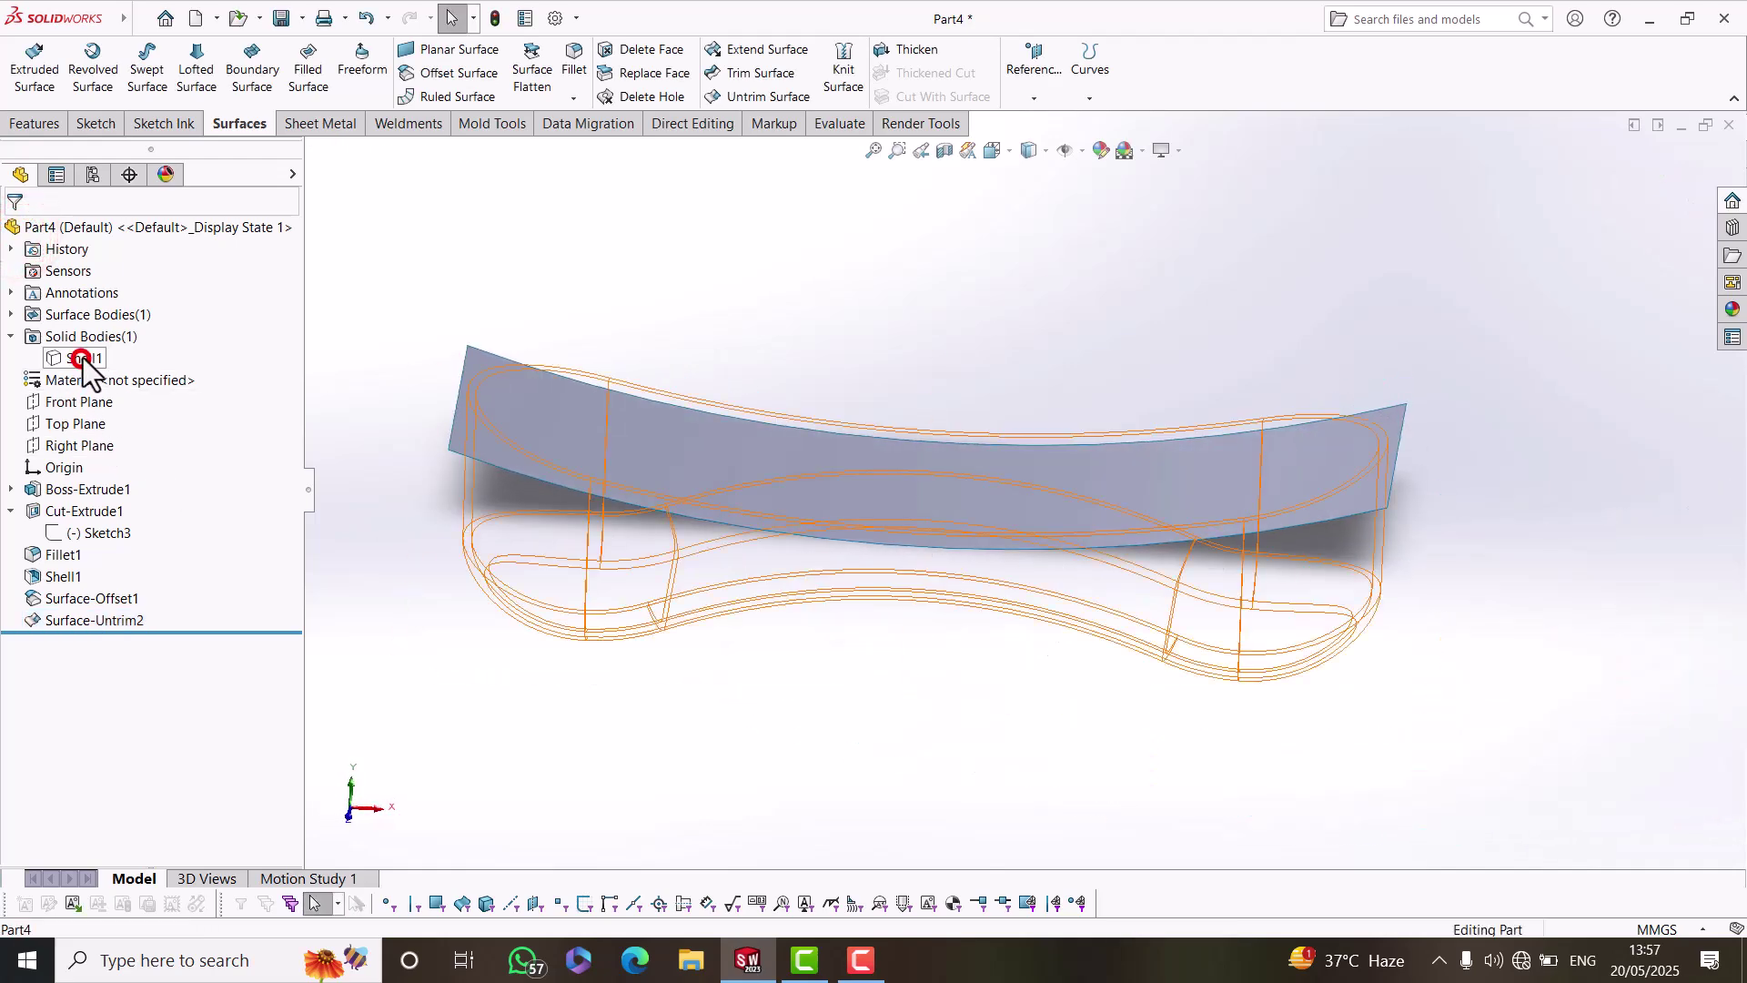
left_click(98, 333)
left_click(519, 673)
Set up an offset surface at 1 mm from three of the shell's inner wall faces, including both rounded ends.
scroll(576, 400, "down", 10)
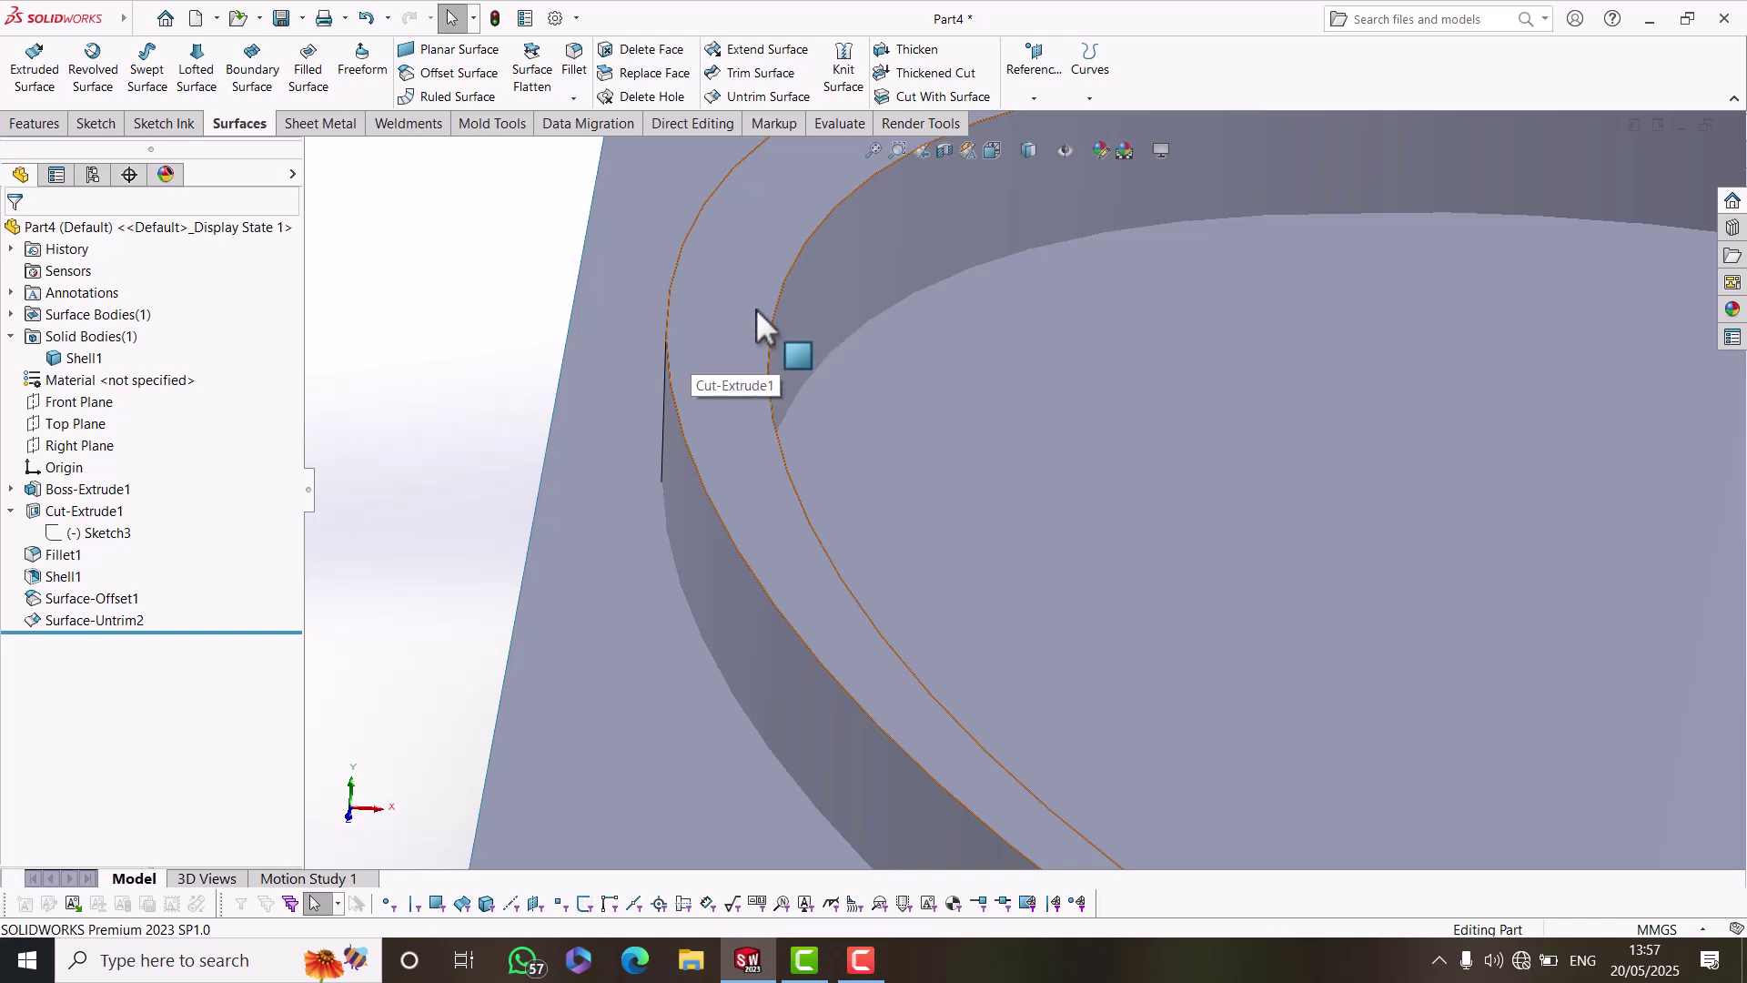
scroll(732, 431, "up", 10)
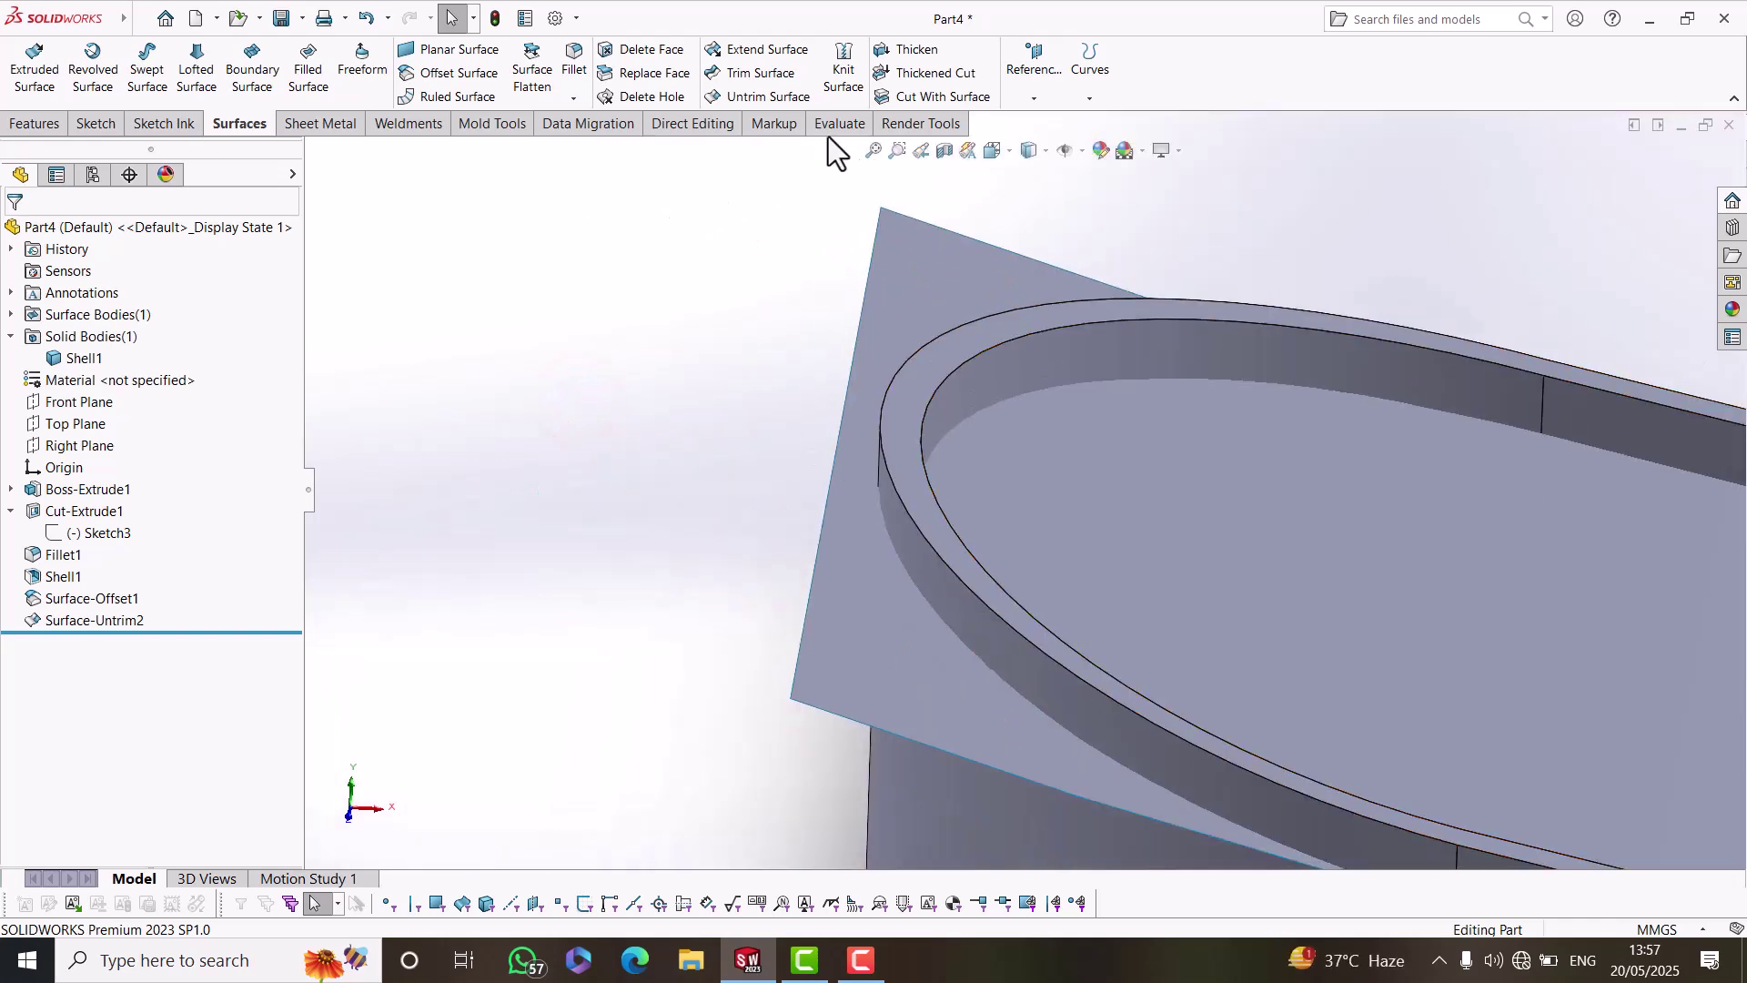
left_click(474, 74)
left_click(157, 353)
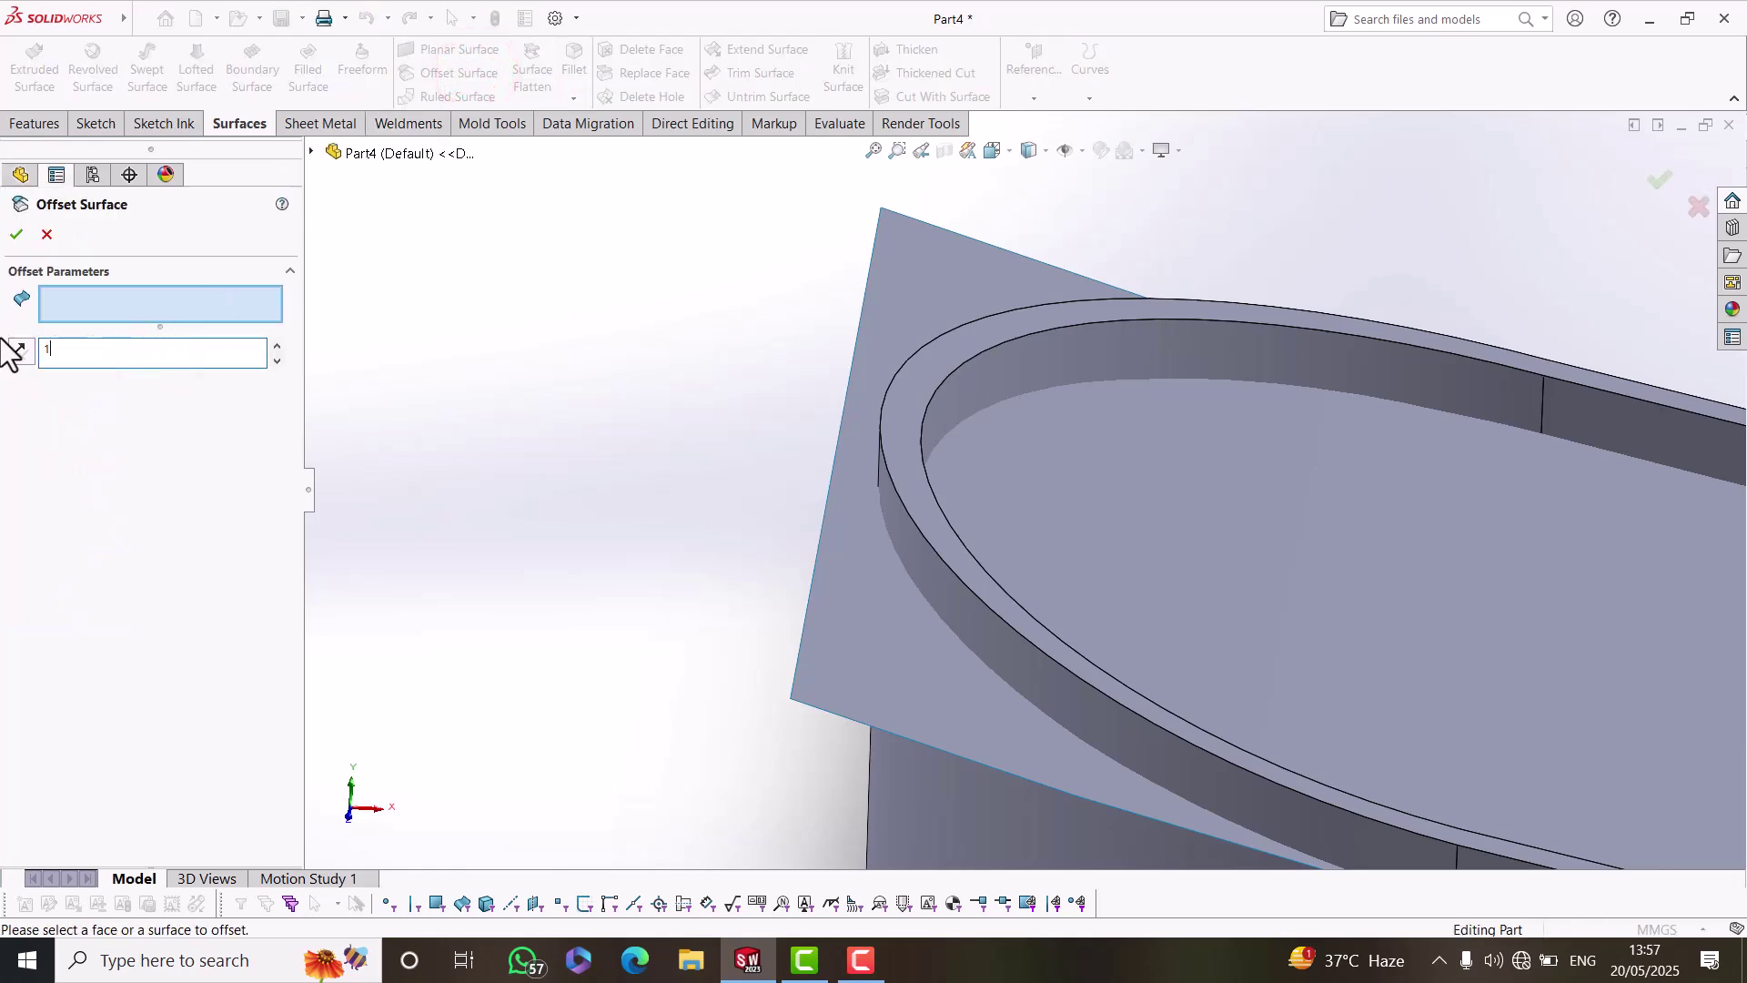
scroll(1045, 377, "down", 5)
left_click(1044, 364)
scroll(900, 386, "down", 5)
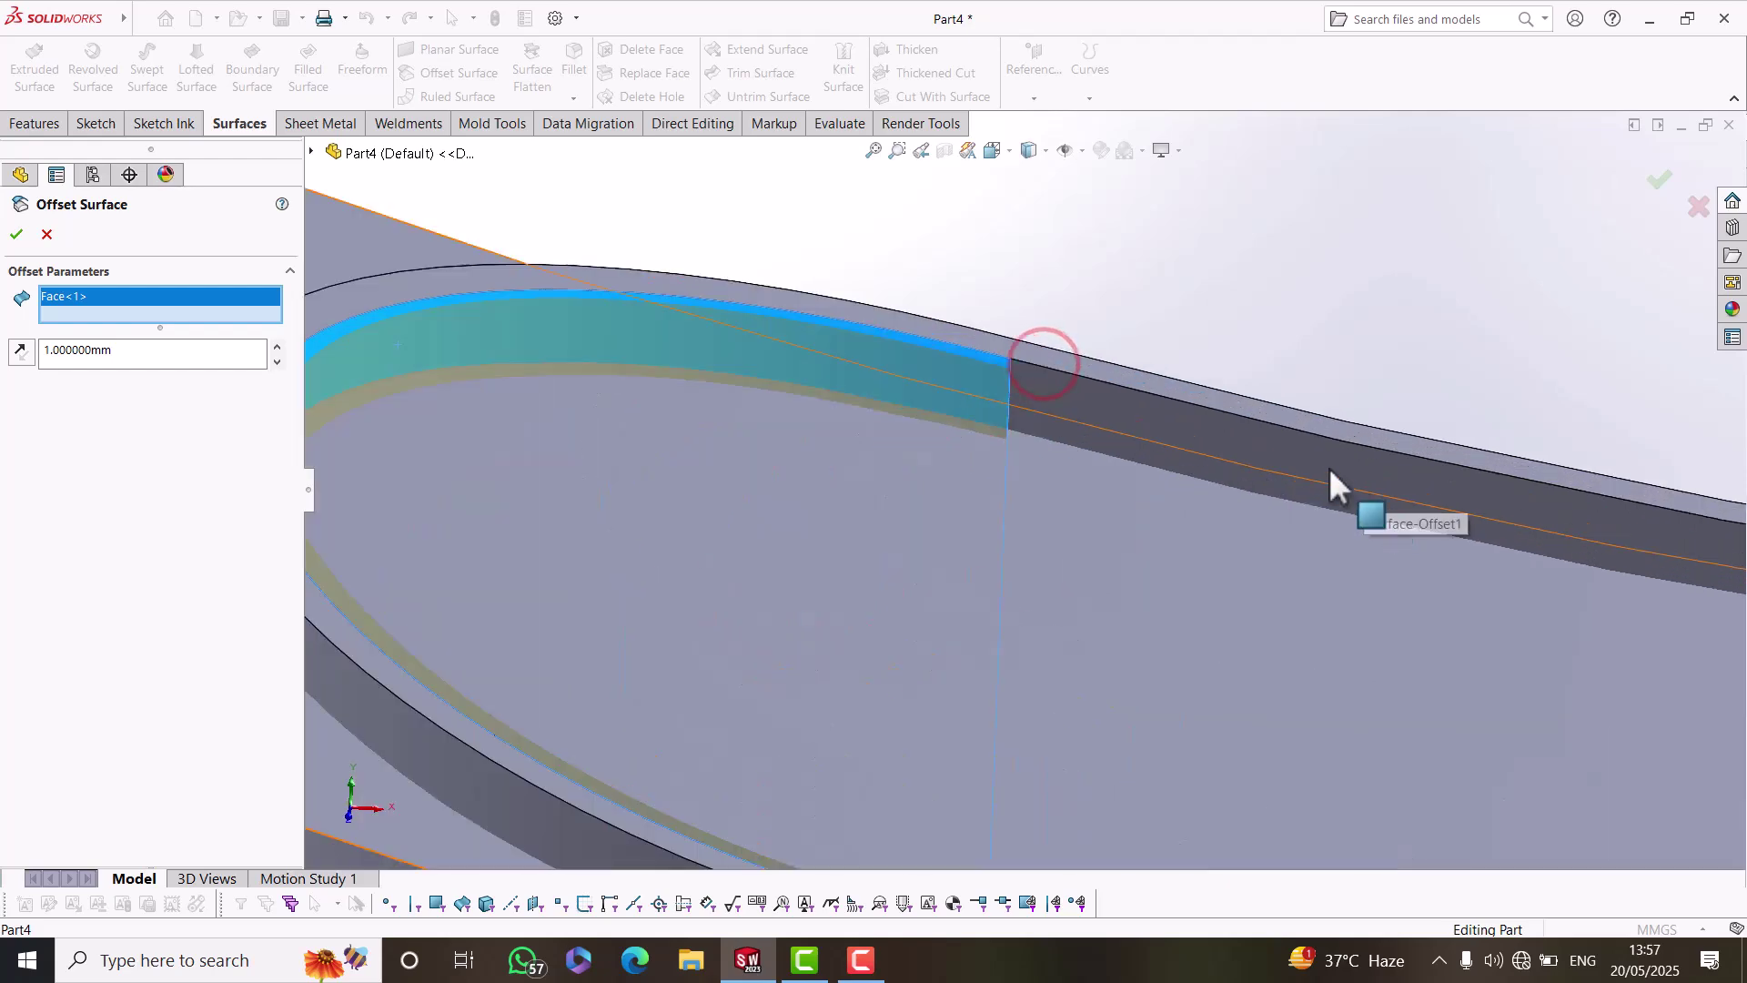
left_click(1283, 455)
scroll(1282, 455, "up", 10)
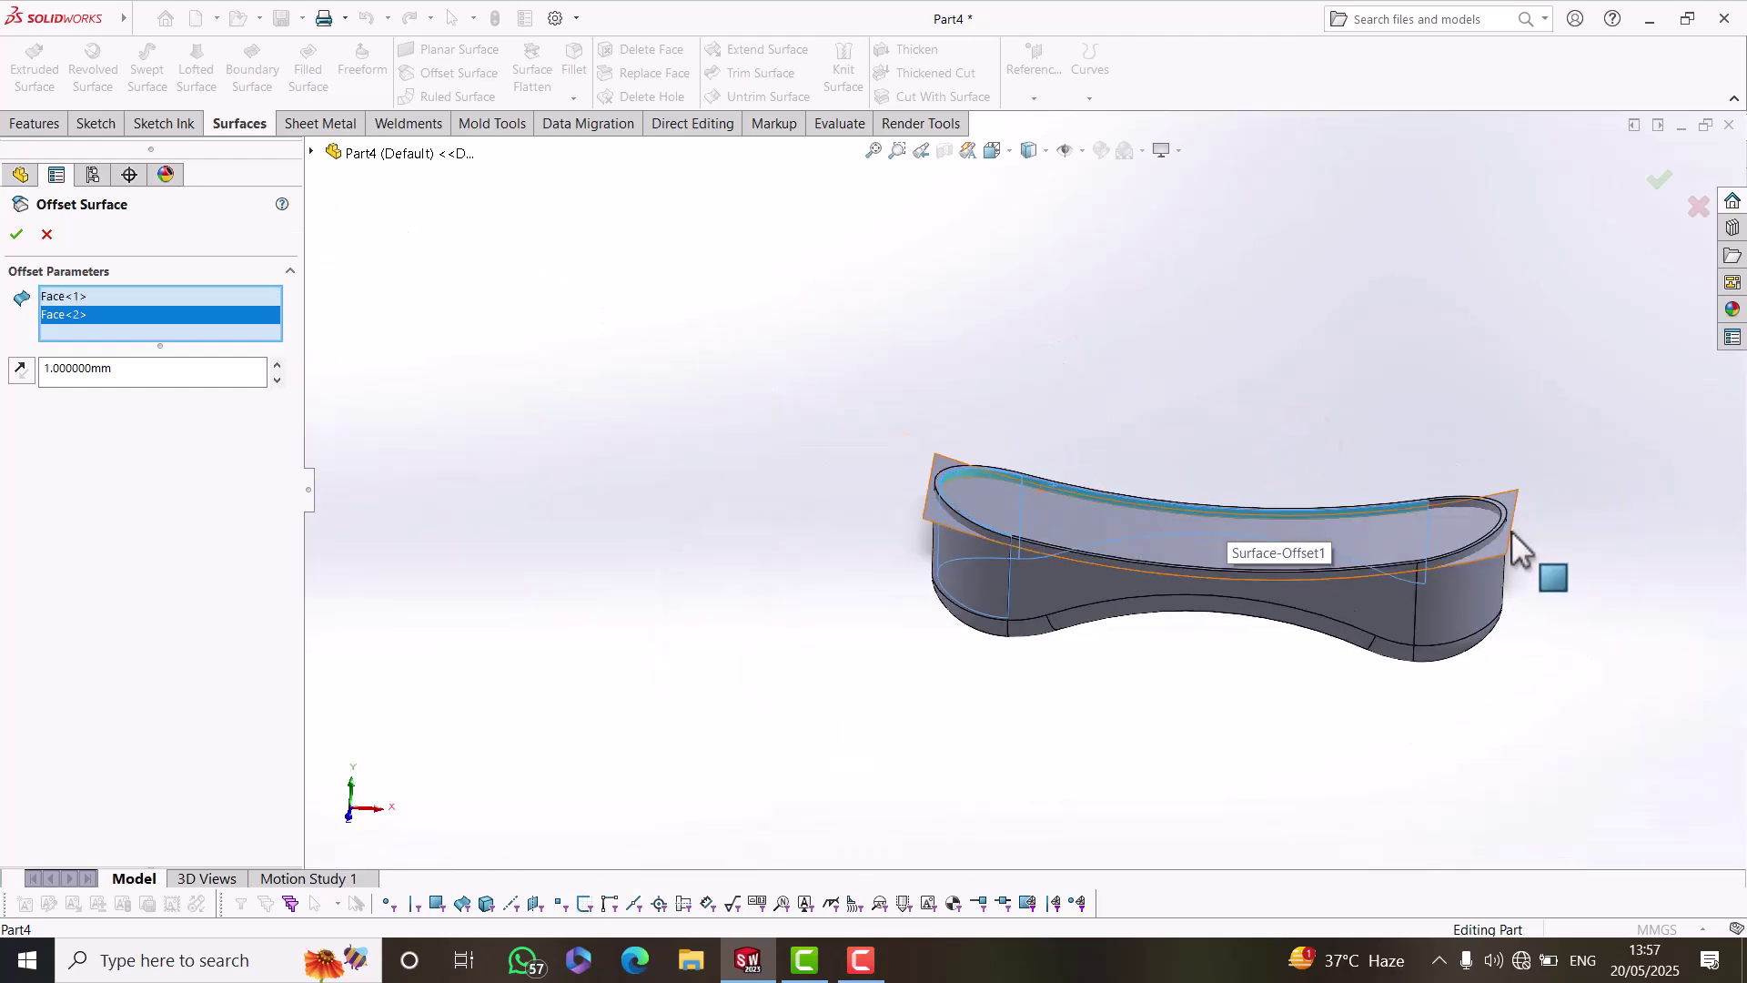
scroll(1362, 488, "down", 5)
left_click(1428, 505)
Add the remaining inner side wall face, flip the offset into the wall thickness, and create the 1 mm offset surface.
scroll(1365, 546, "up", 5)
middle_click_drag(1325, 593, 1117, 974)
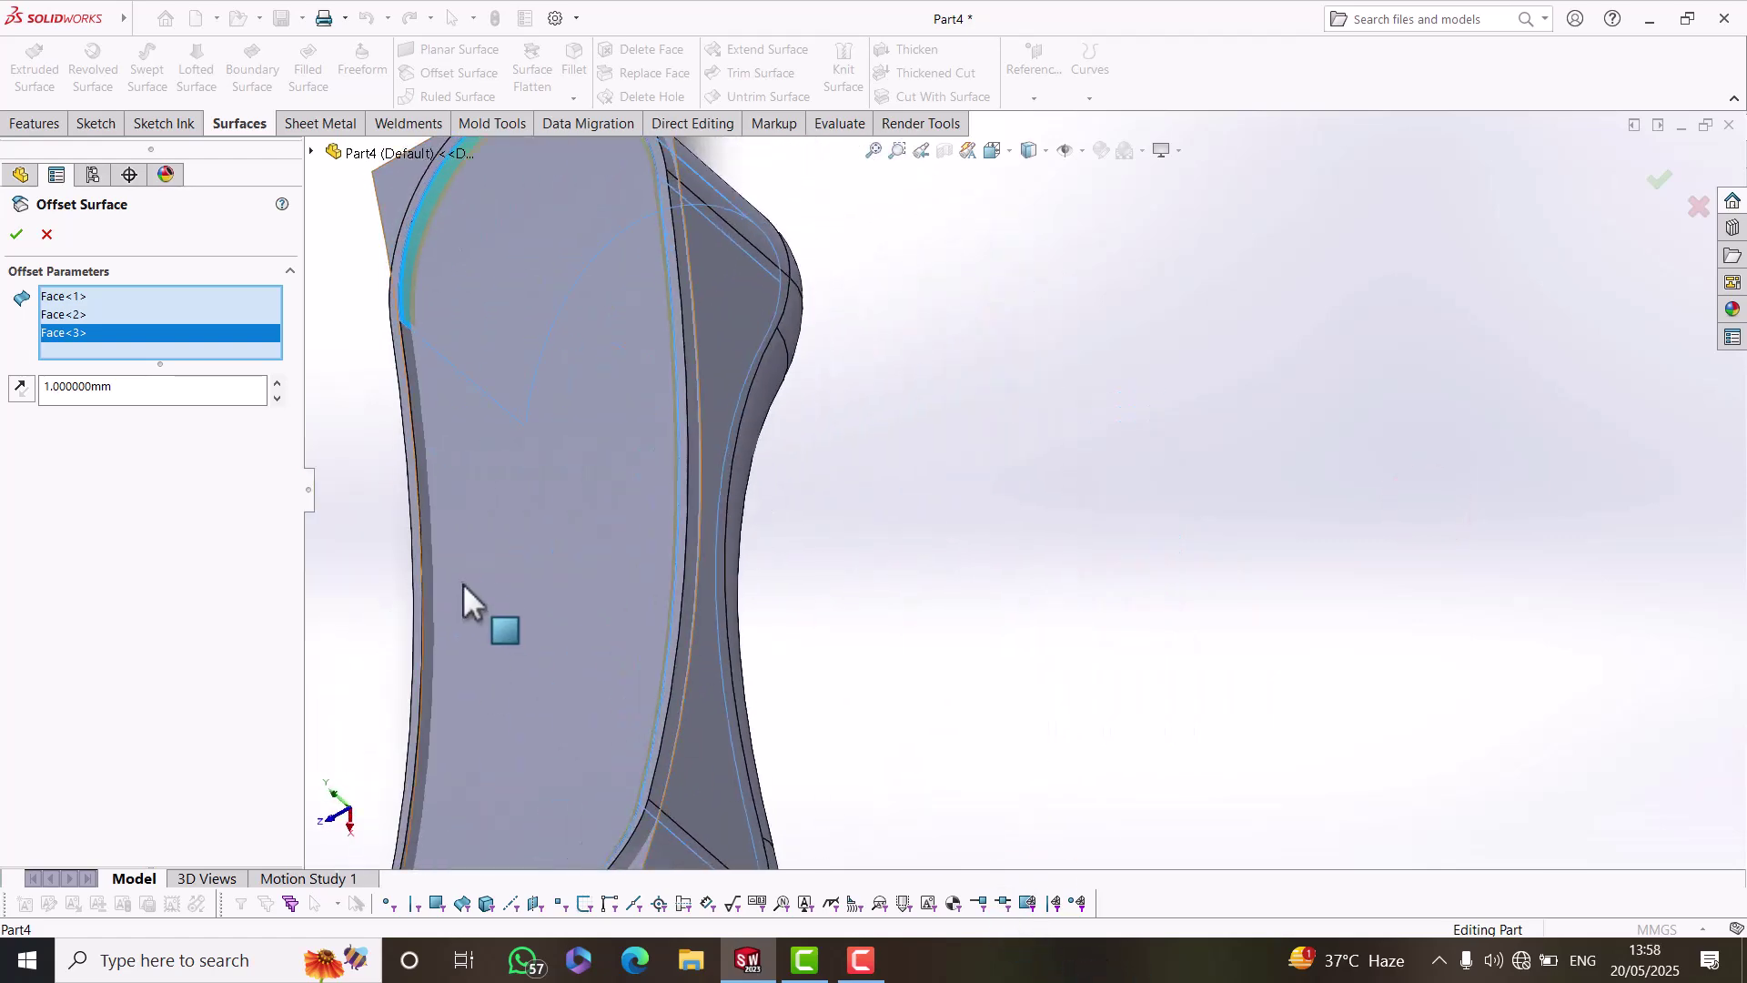
scroll(509, 546, "down", 5)
left_click(575, 455)
scroll(837, 455, "up", 5)
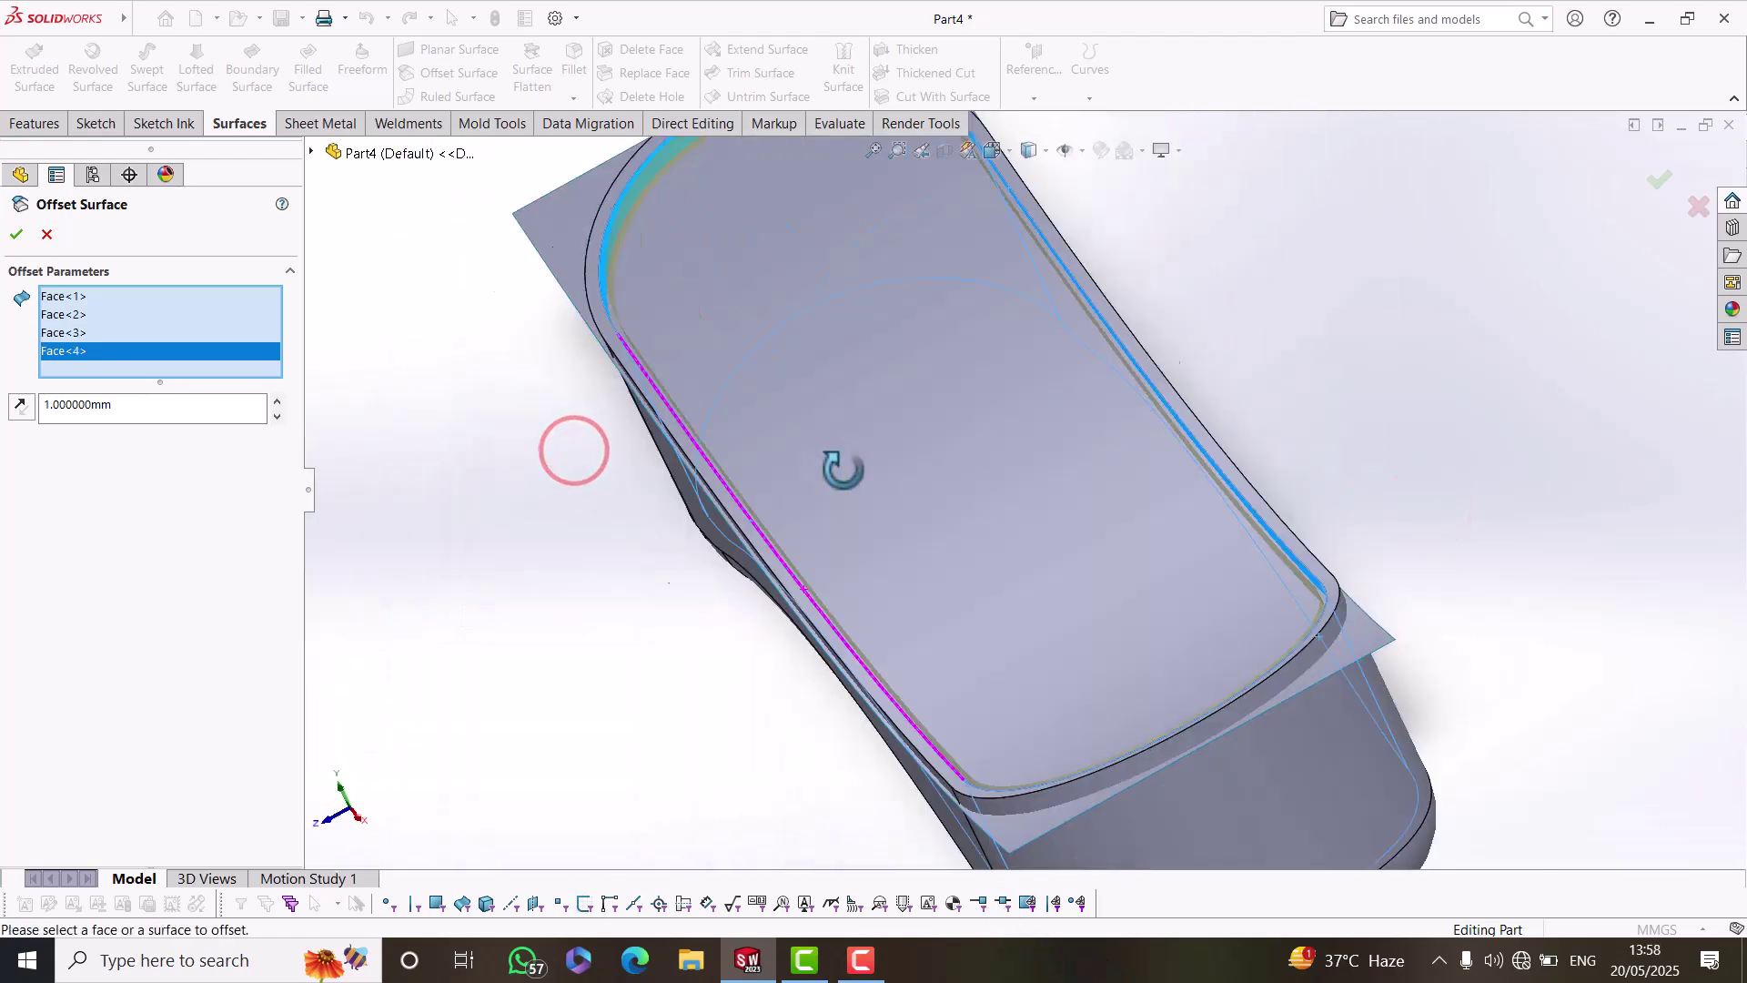
left_click(23, 410)
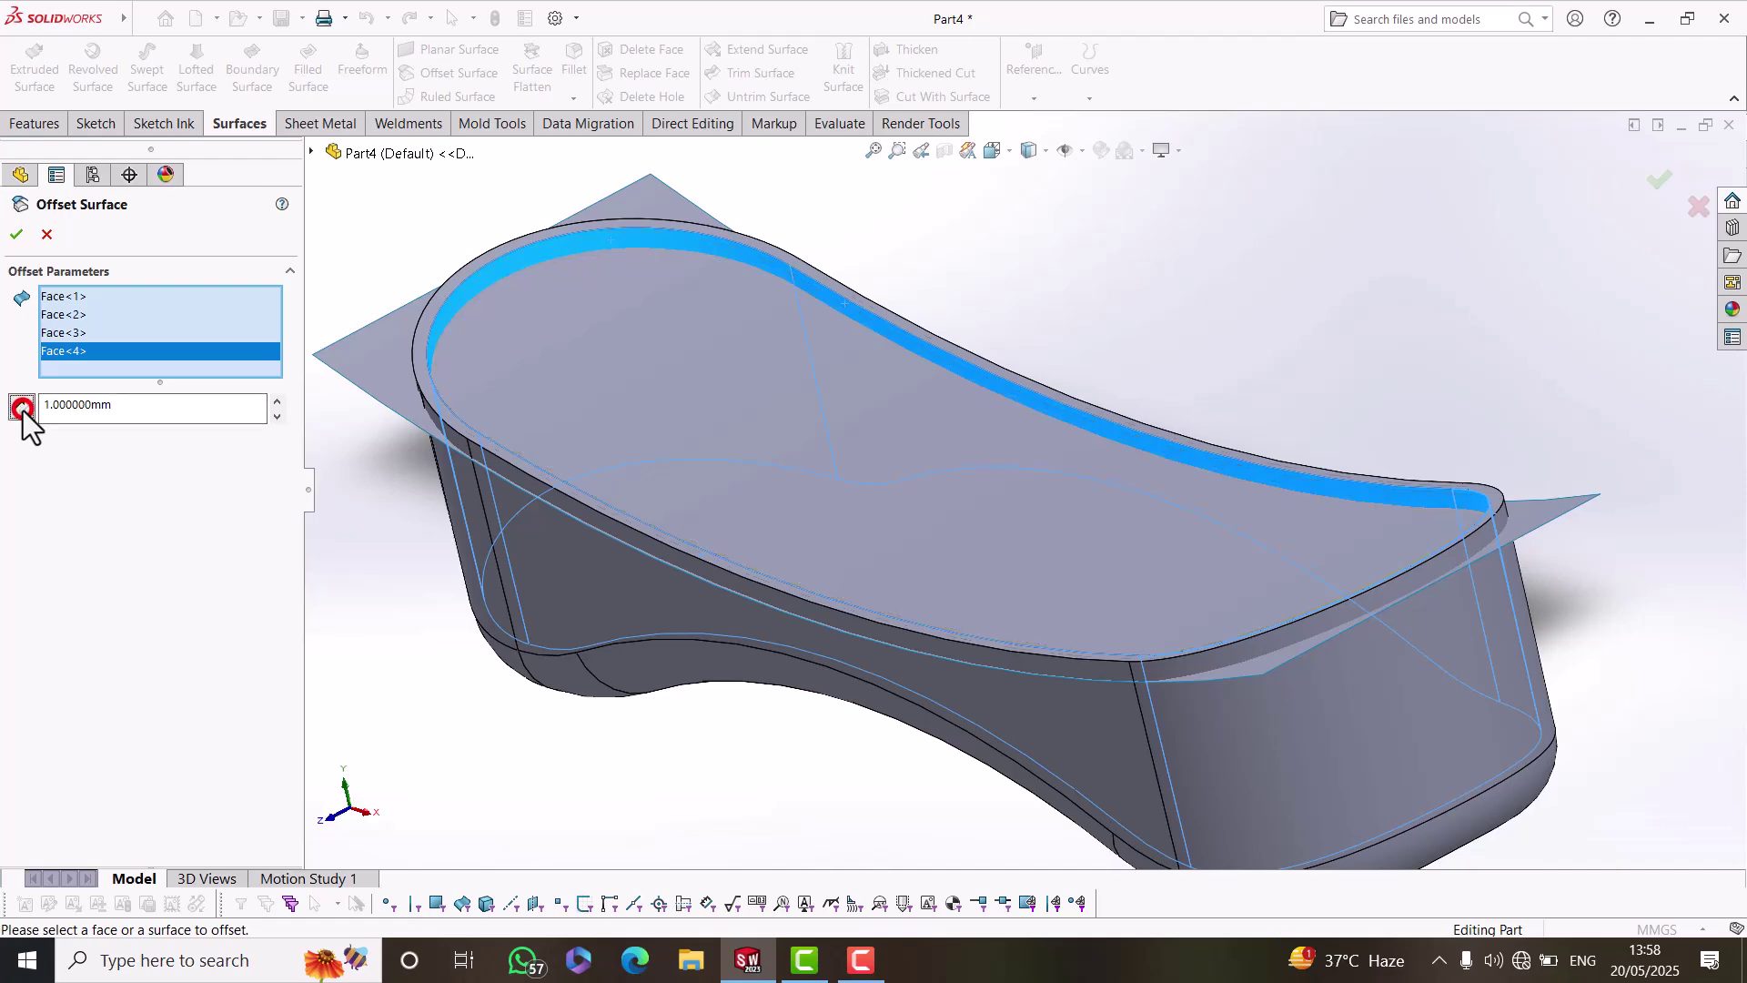
left_click(16, 234)
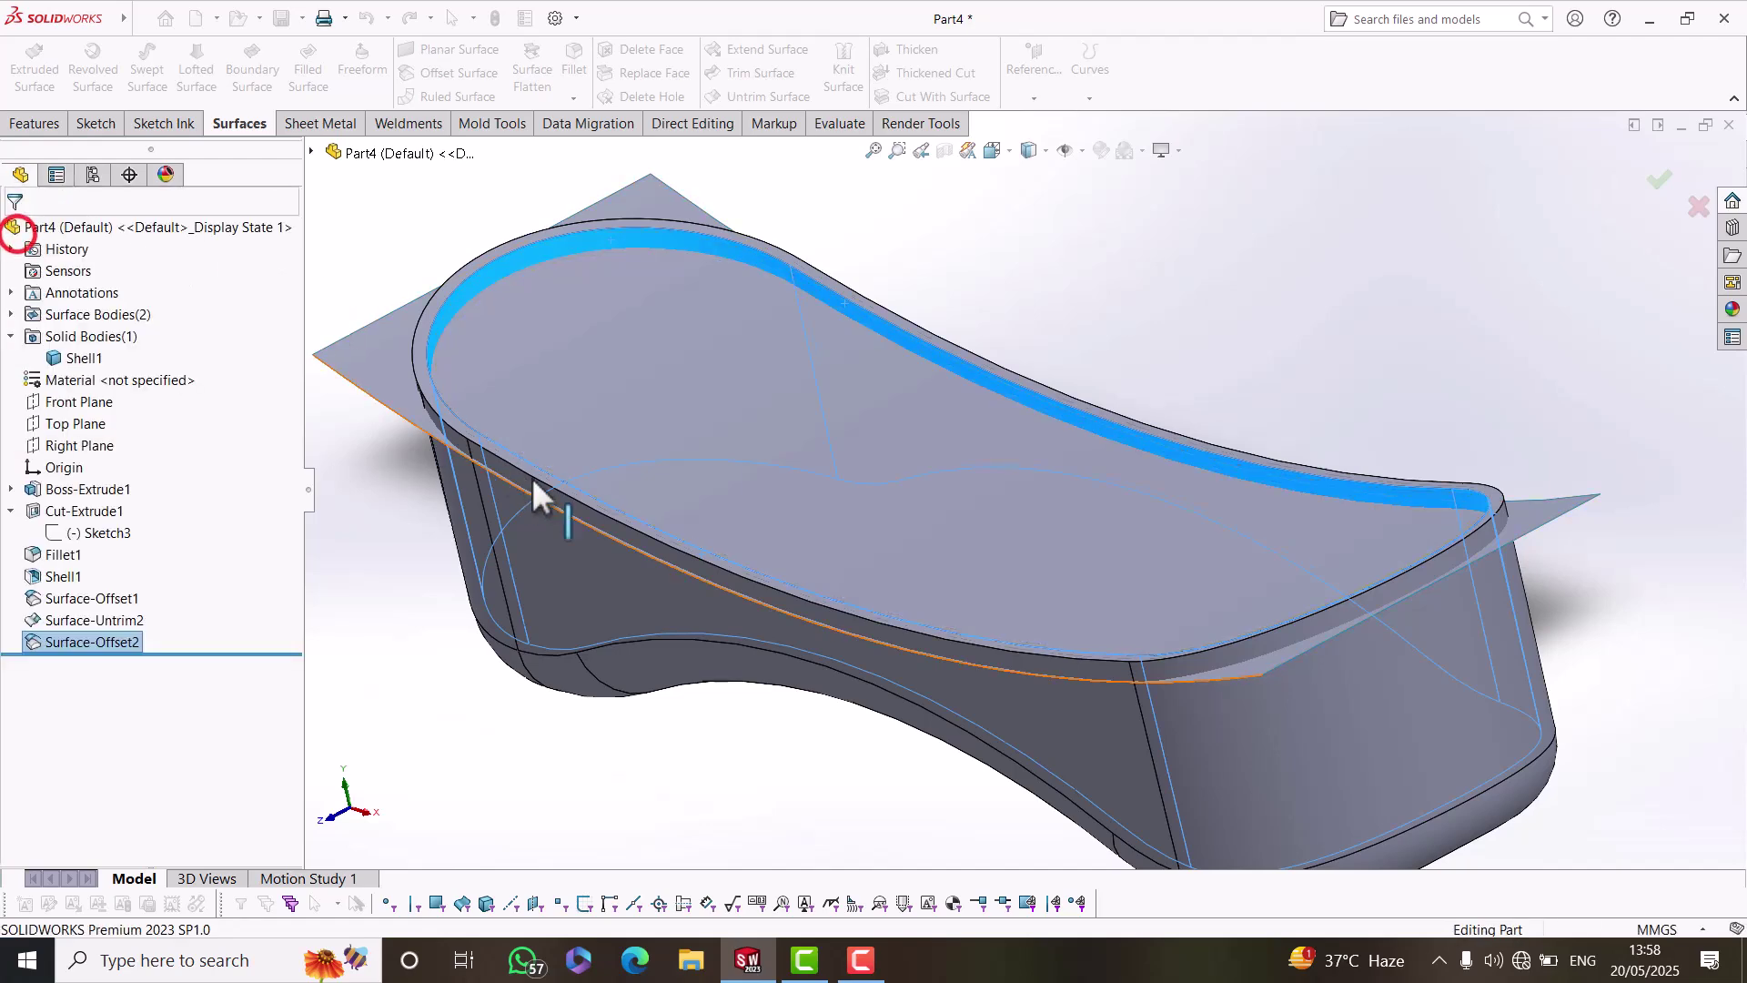
Hide the shelled solid body, leaving the untrimmed surface and the offset wall surface shown.
scroll(628, 496, "down", 5)
left_click(527, 582)
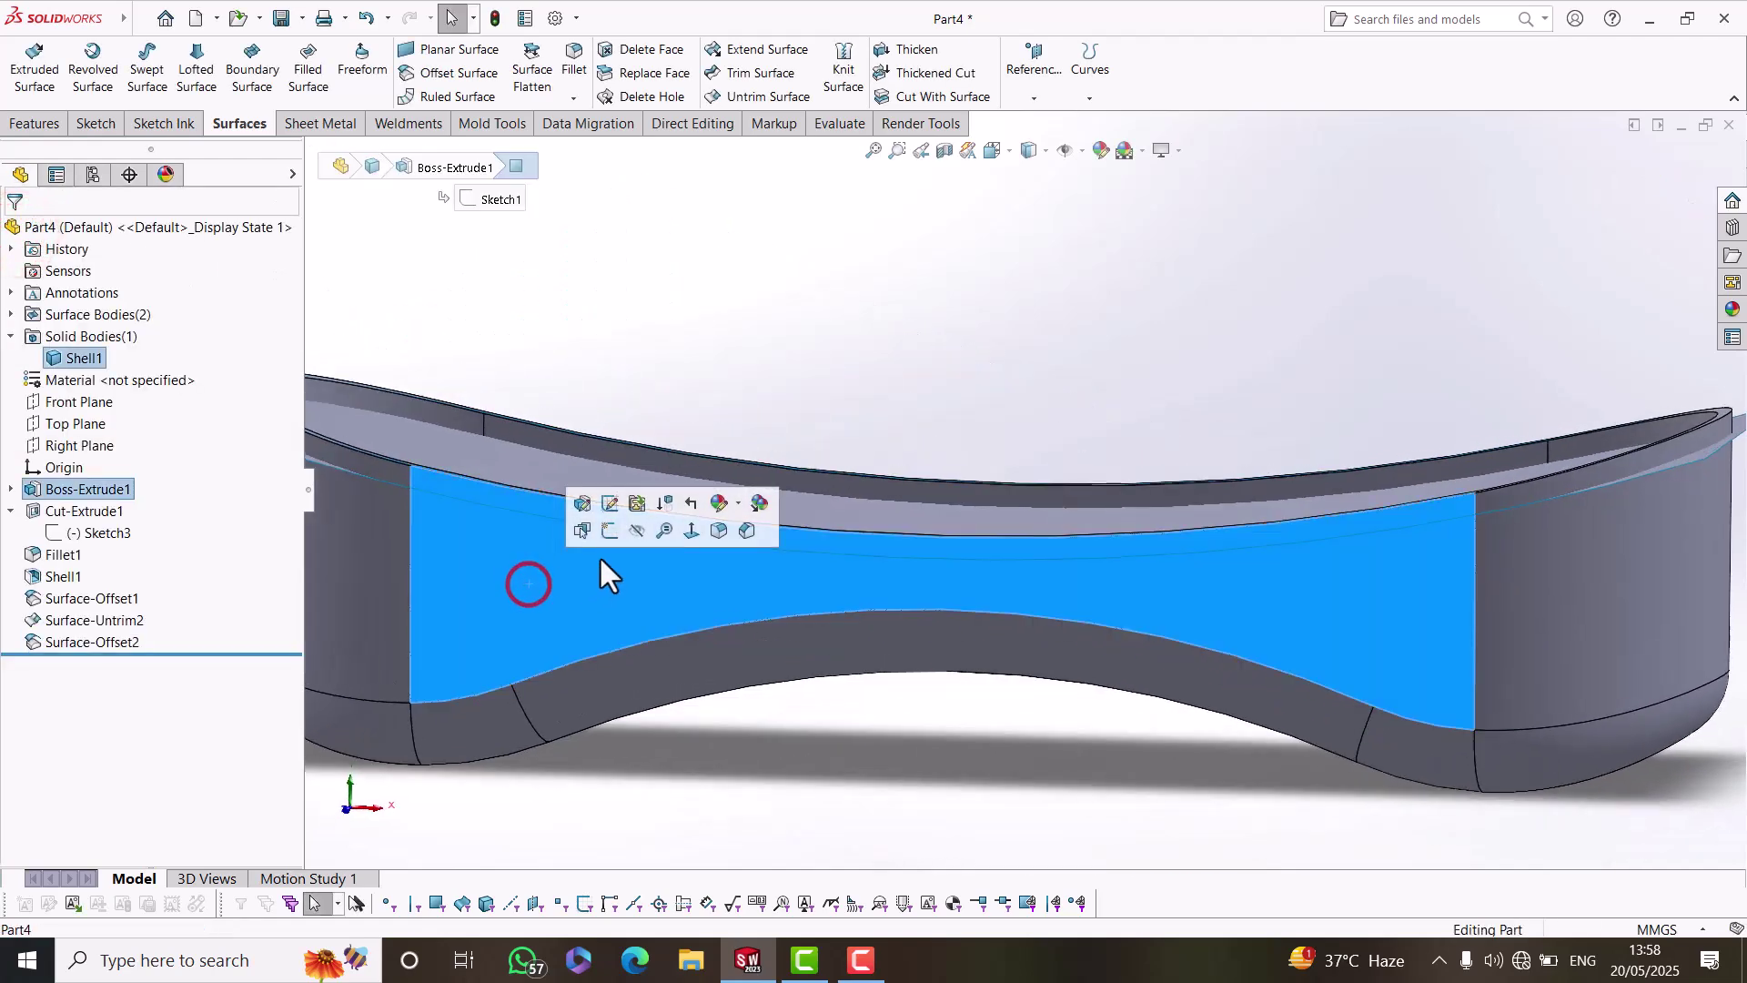
left_click(628, 537)
Examine where the offset wall surface crosses the untrimmed surface at the rounded end.
scroll(755, 714, "up", 5)
mouse_move(757, 716)
middle_mouse_down()
mouse_move(789, 566)
mouse_move(812, 590)
mouse_move(778, 705)
middle_mouse_up()
scroll(768, 455, "down", 5)
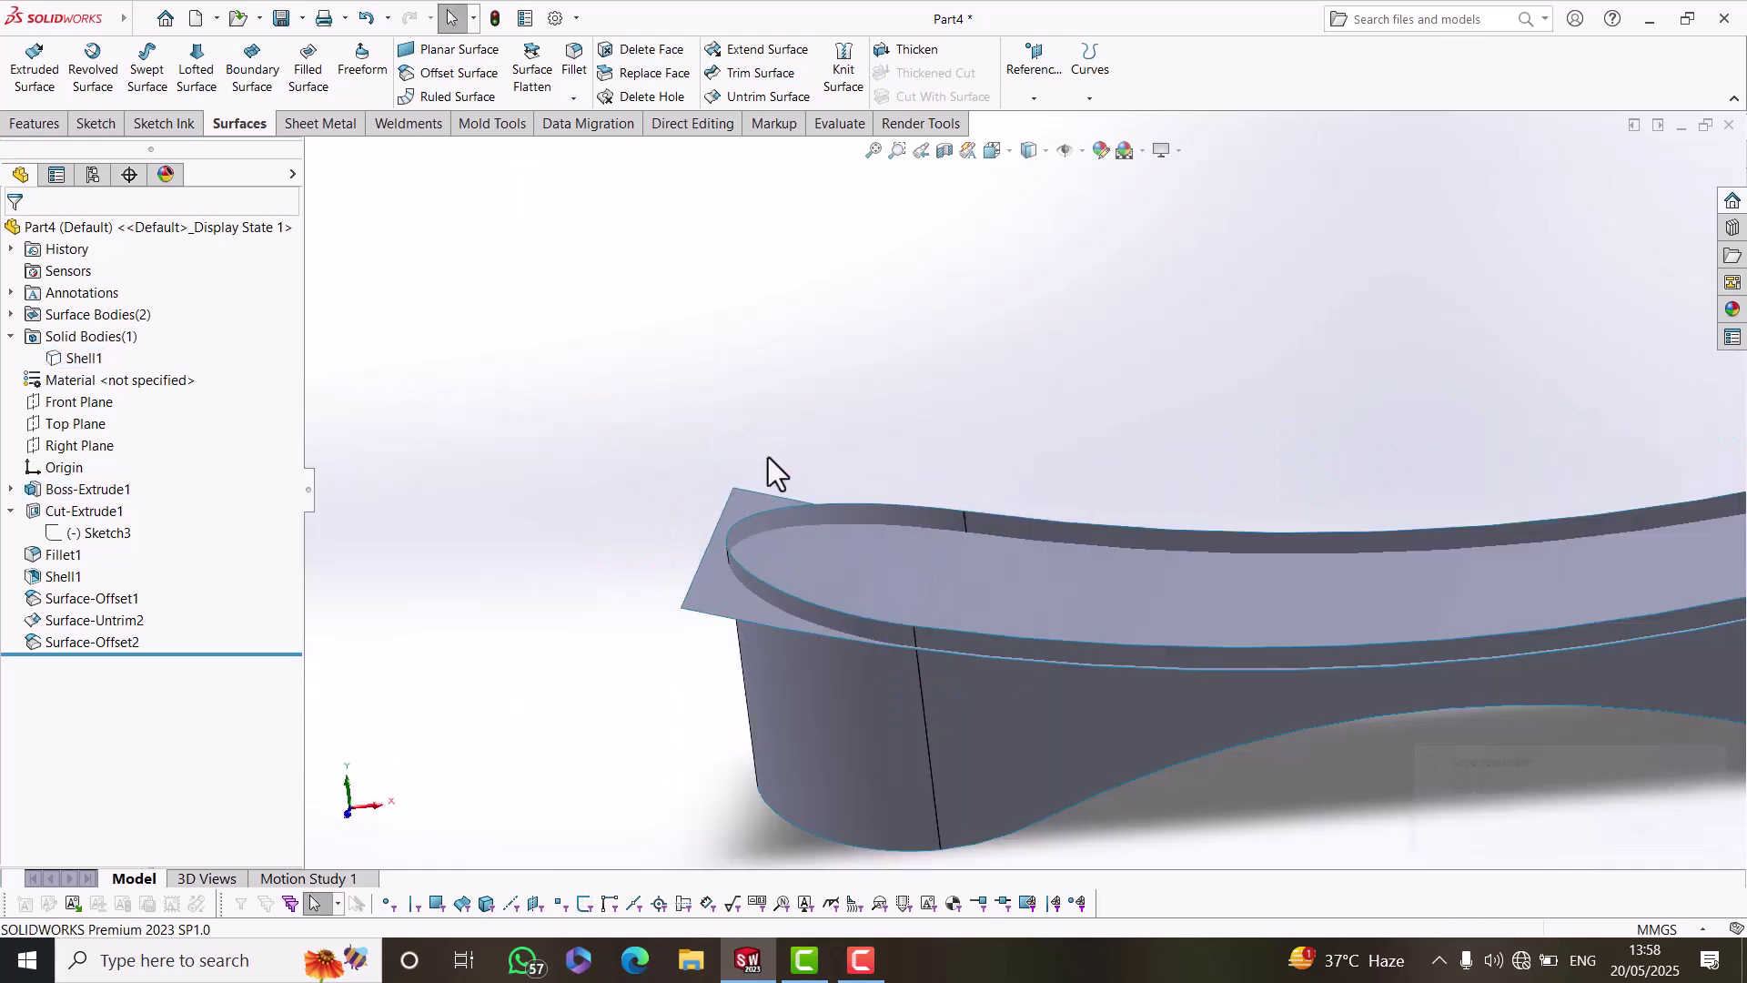
scroll(1115, 511, "up", 1)
scroll(1116, 511, "up", 1)
scroll(1115, 511, "down", 3)
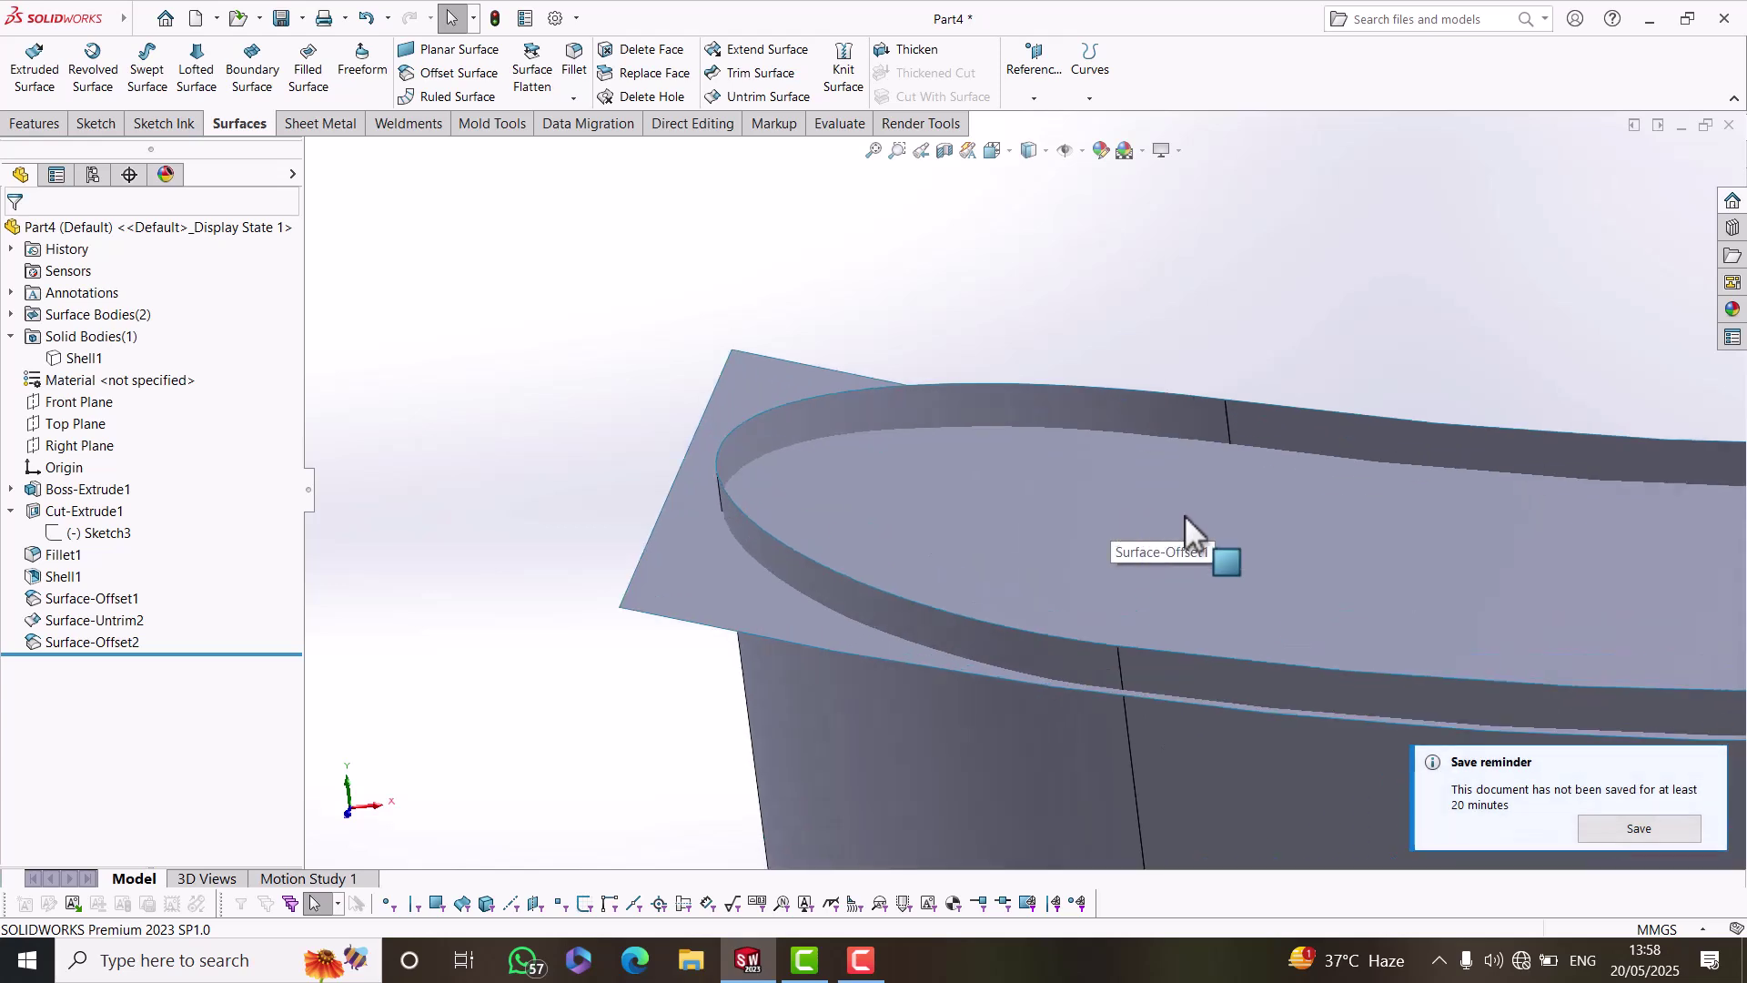
scroll(1183, 515, "up", 4)
scroll(1347, 504, "down", 2)
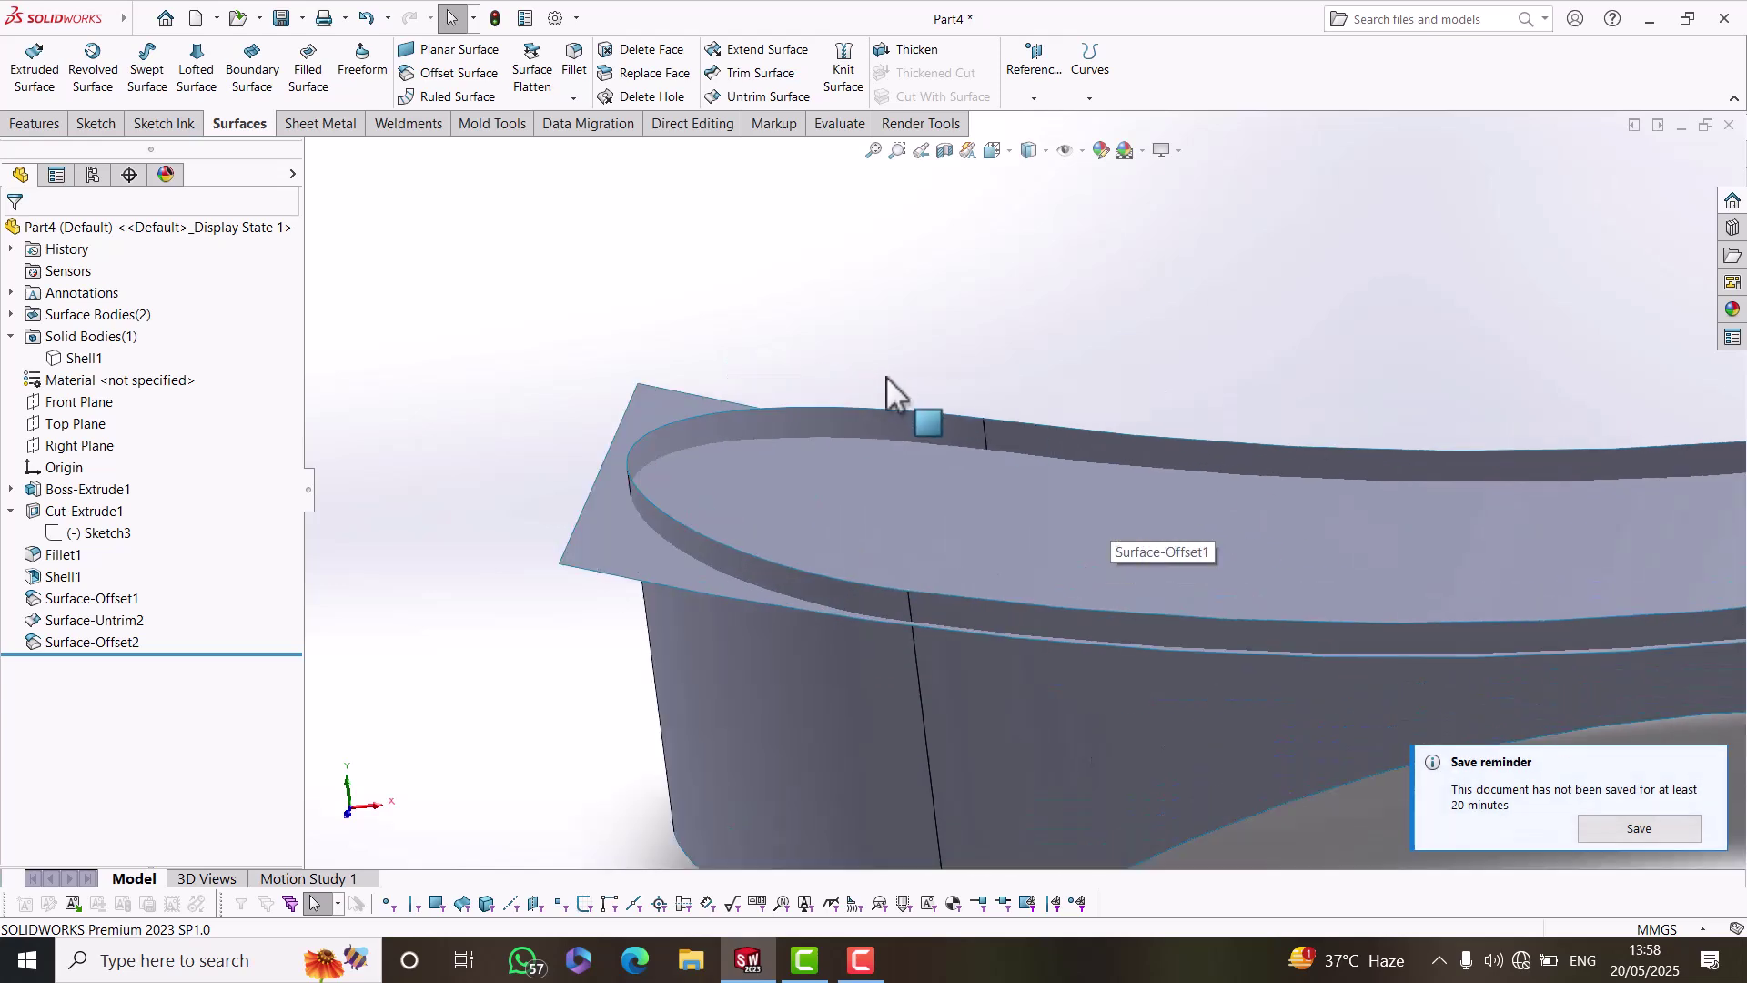
Extend the four upper edges of the offset wall surface by a distance of 2 mm, using the Same surface extension type.
left_click(766, 51)
left_click(728, 411)
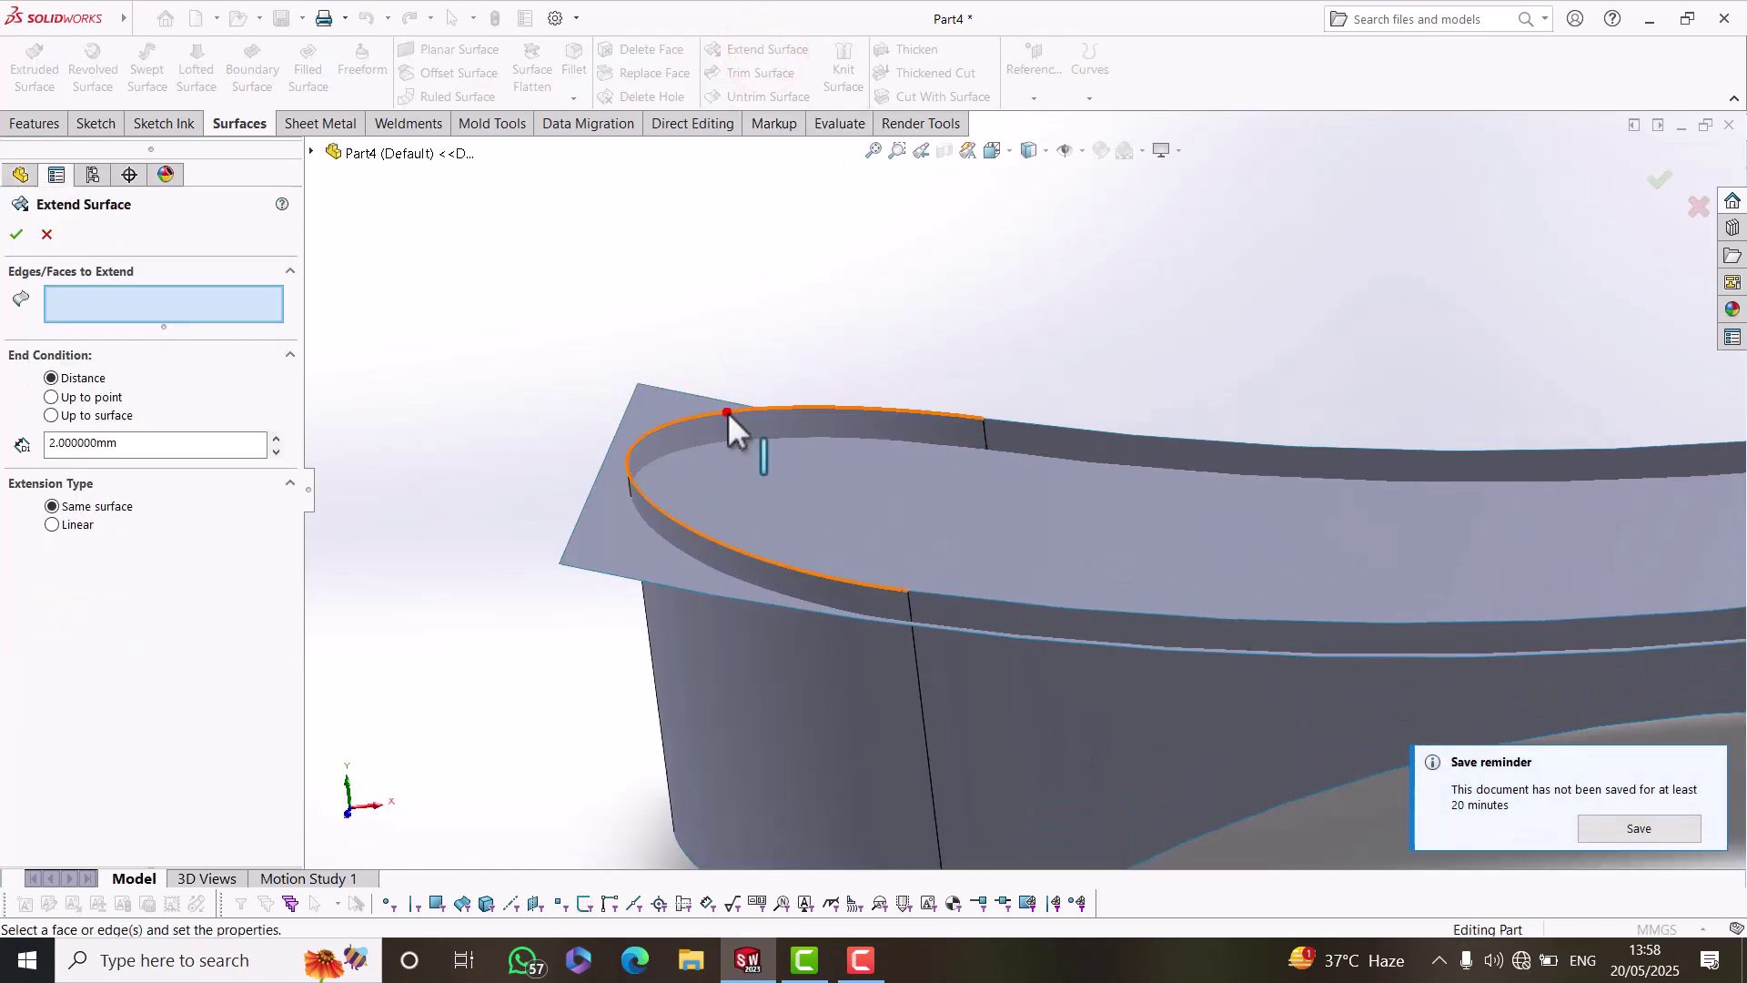
left_click(1027, 422)
scroll(1528, 482, "down", 4)
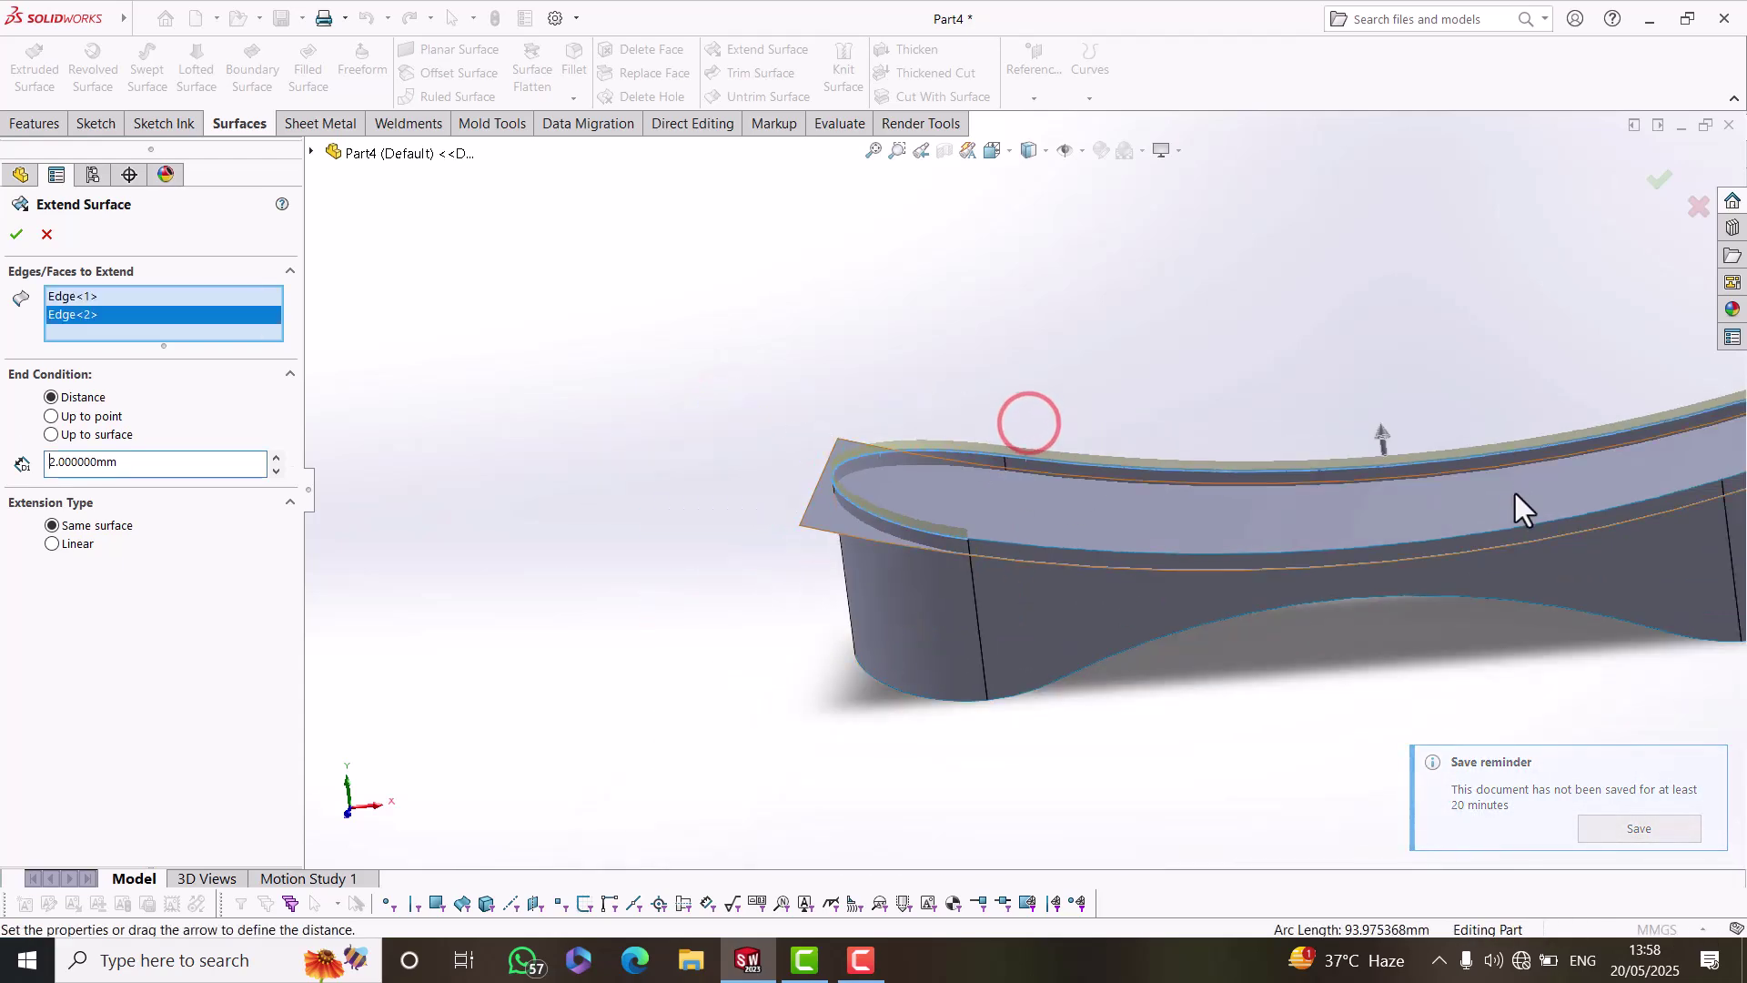
scroll(1456, 390, "up", 3)
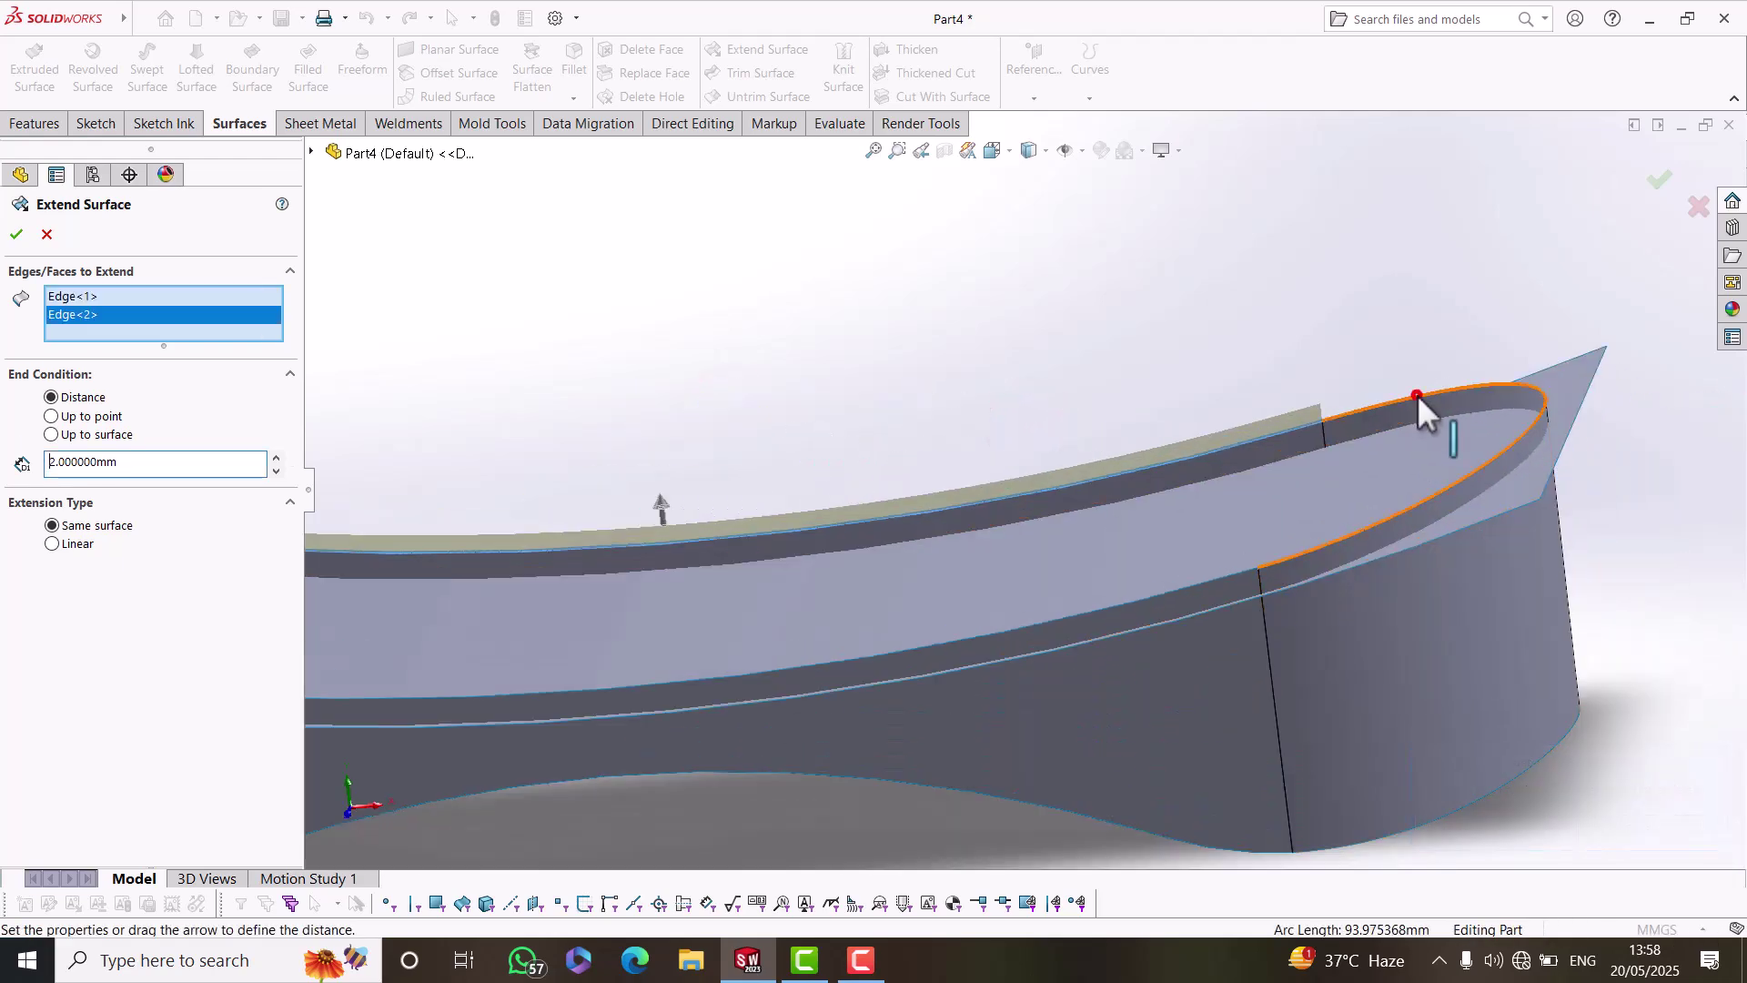
left_click(1417, 395)
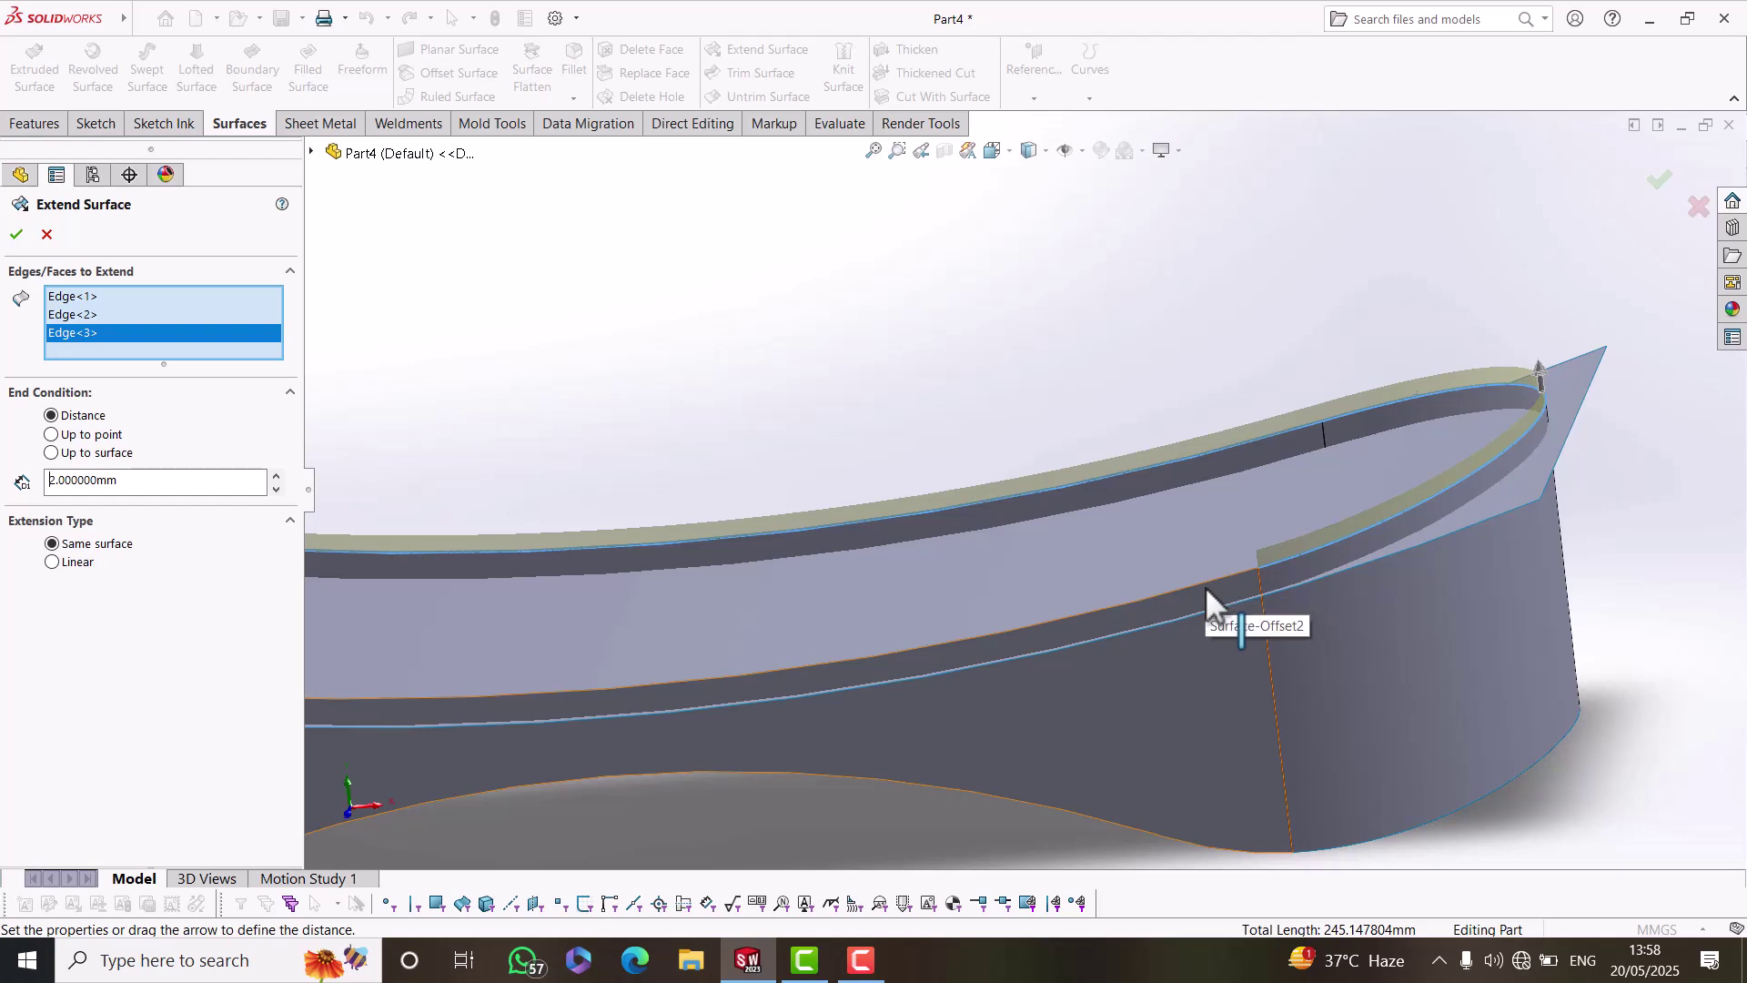
left_click(1206, 590)
scroll(1206, 590, "down", 5)
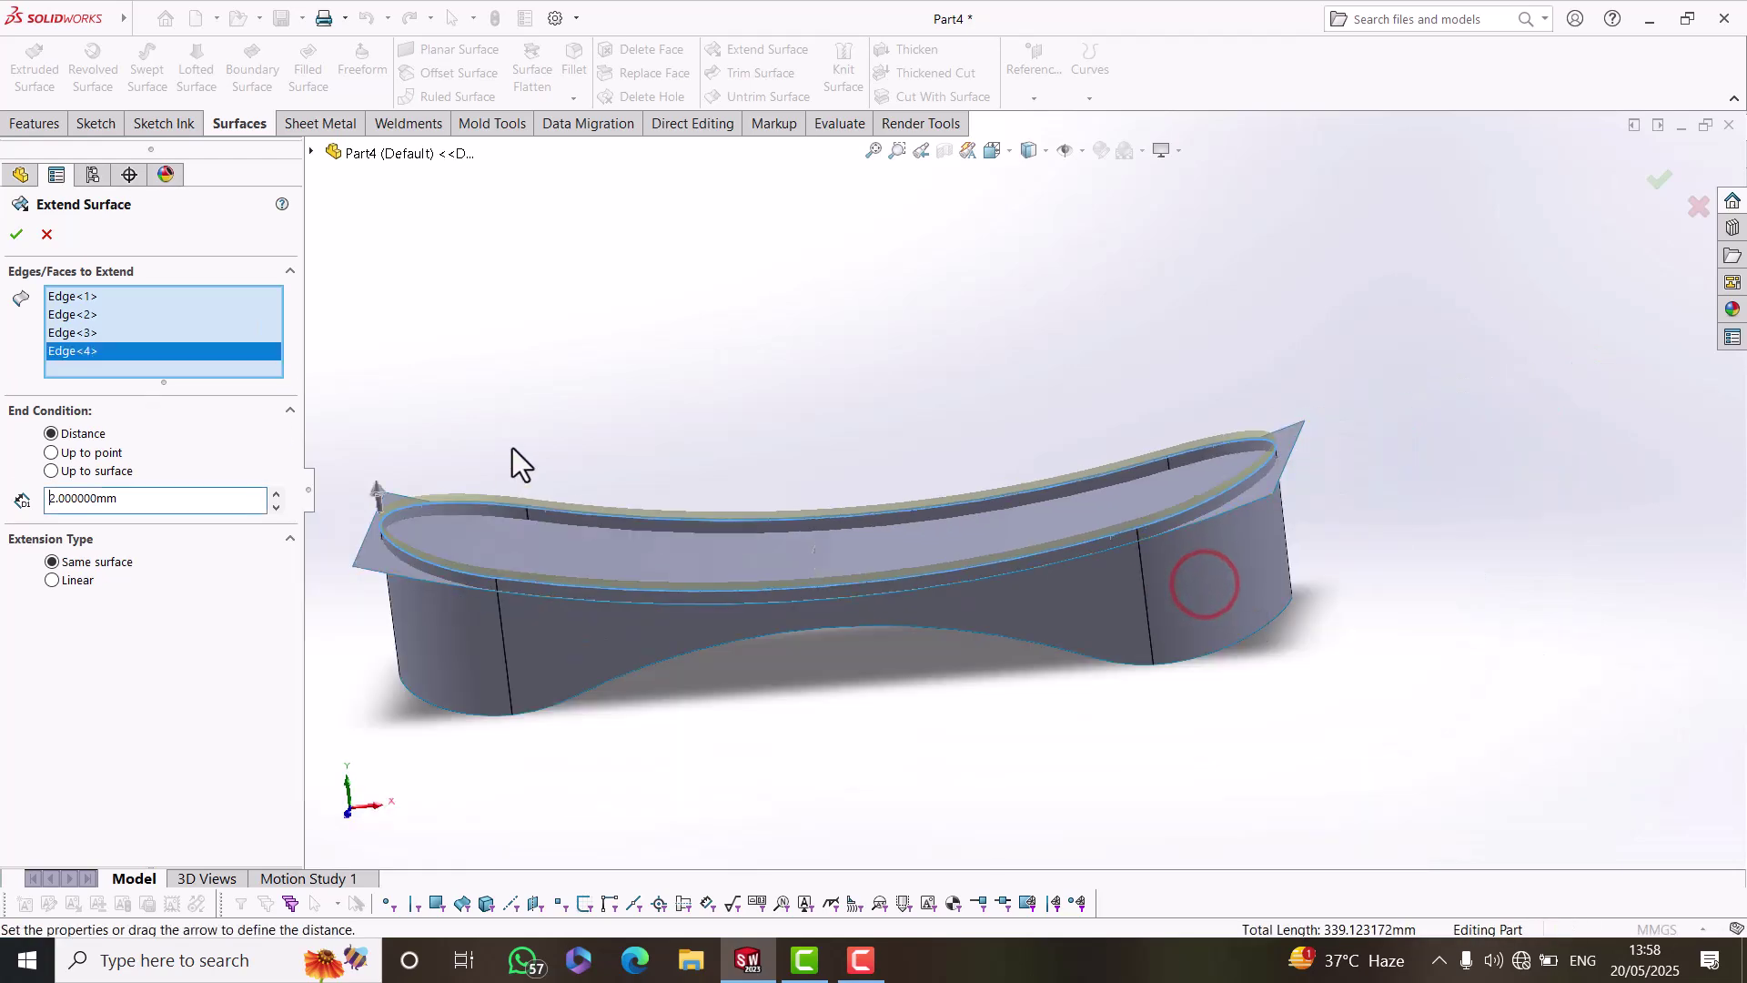
left_click(16, 234)
left_click(554, 380)
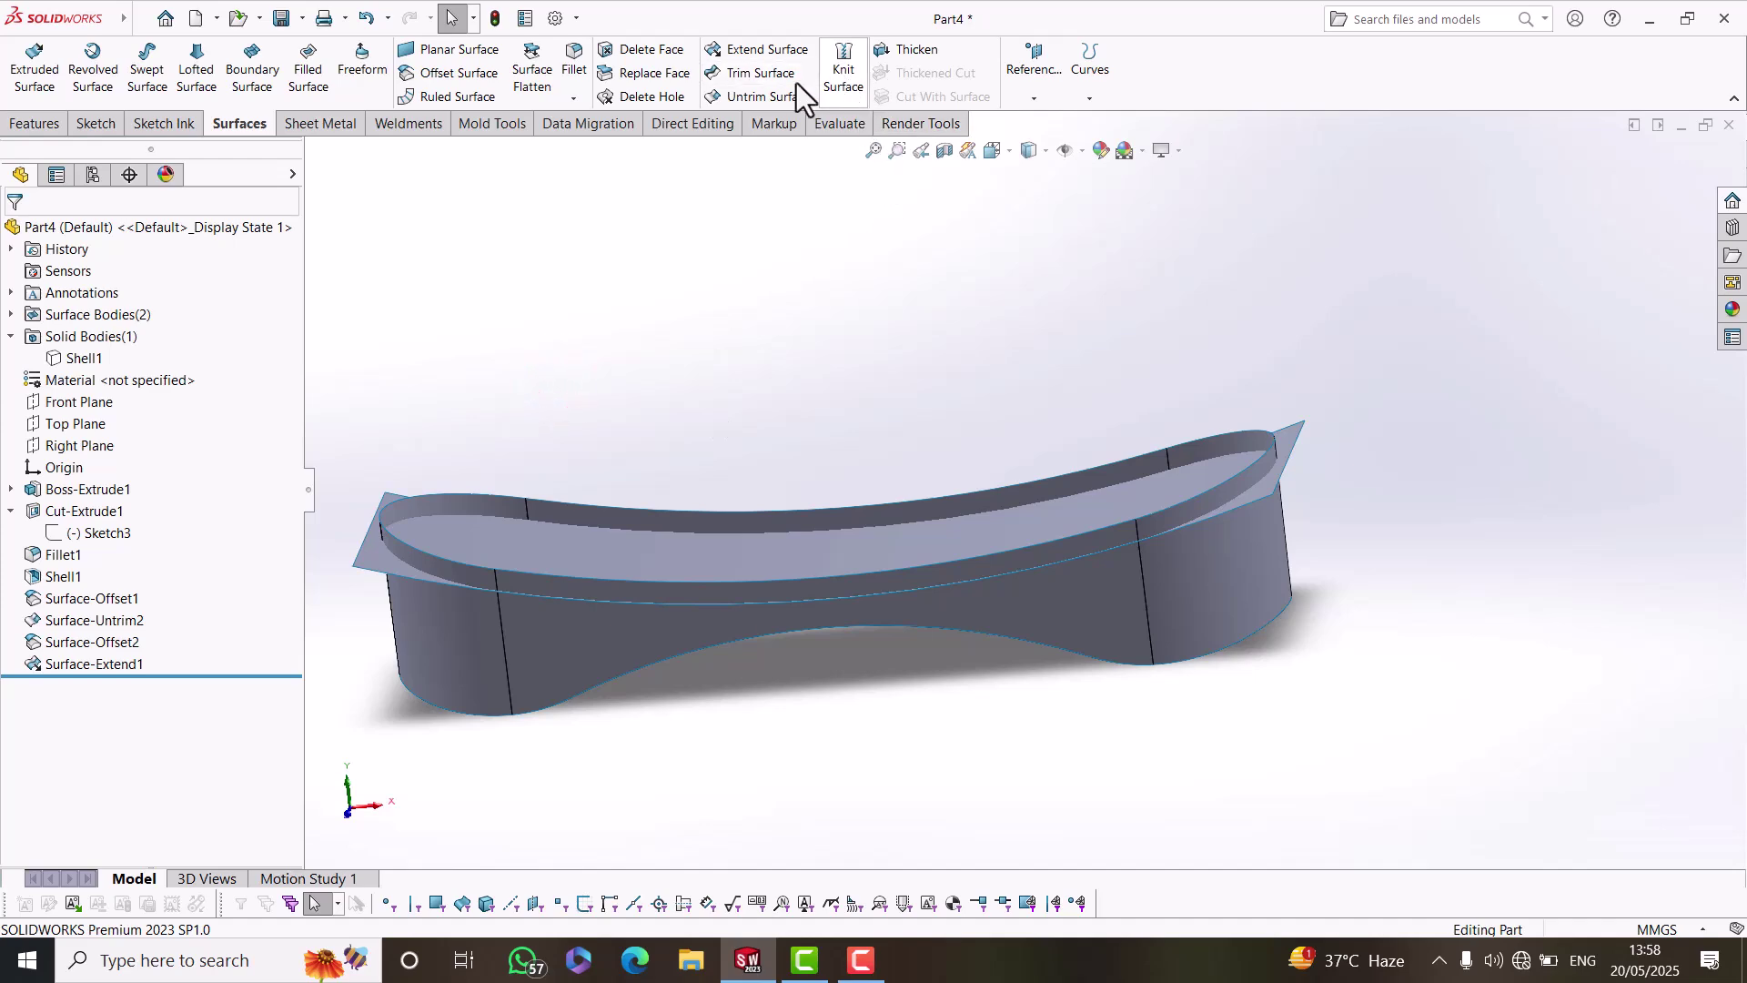
Mutually trim the extended wall and untrimmed surfaces, removing the portion outside the wall loop and the wall below the intersection.
left_click(761, 74)
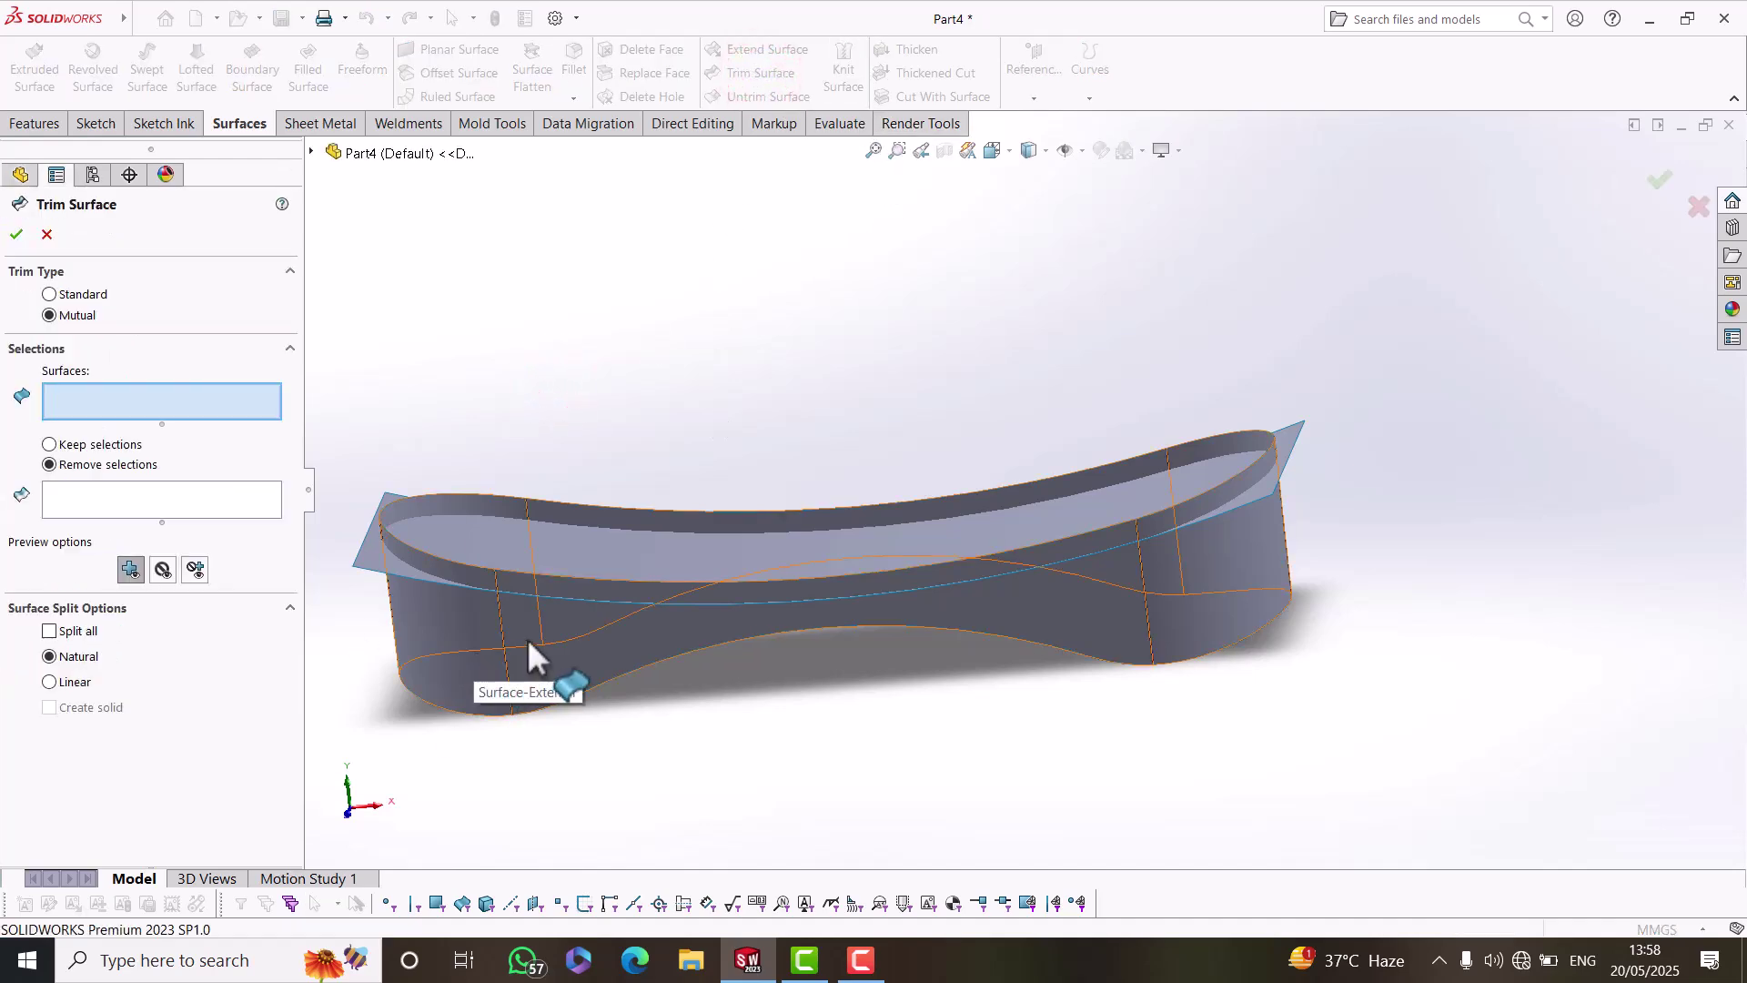
scroll(491, 623, "up", 3)
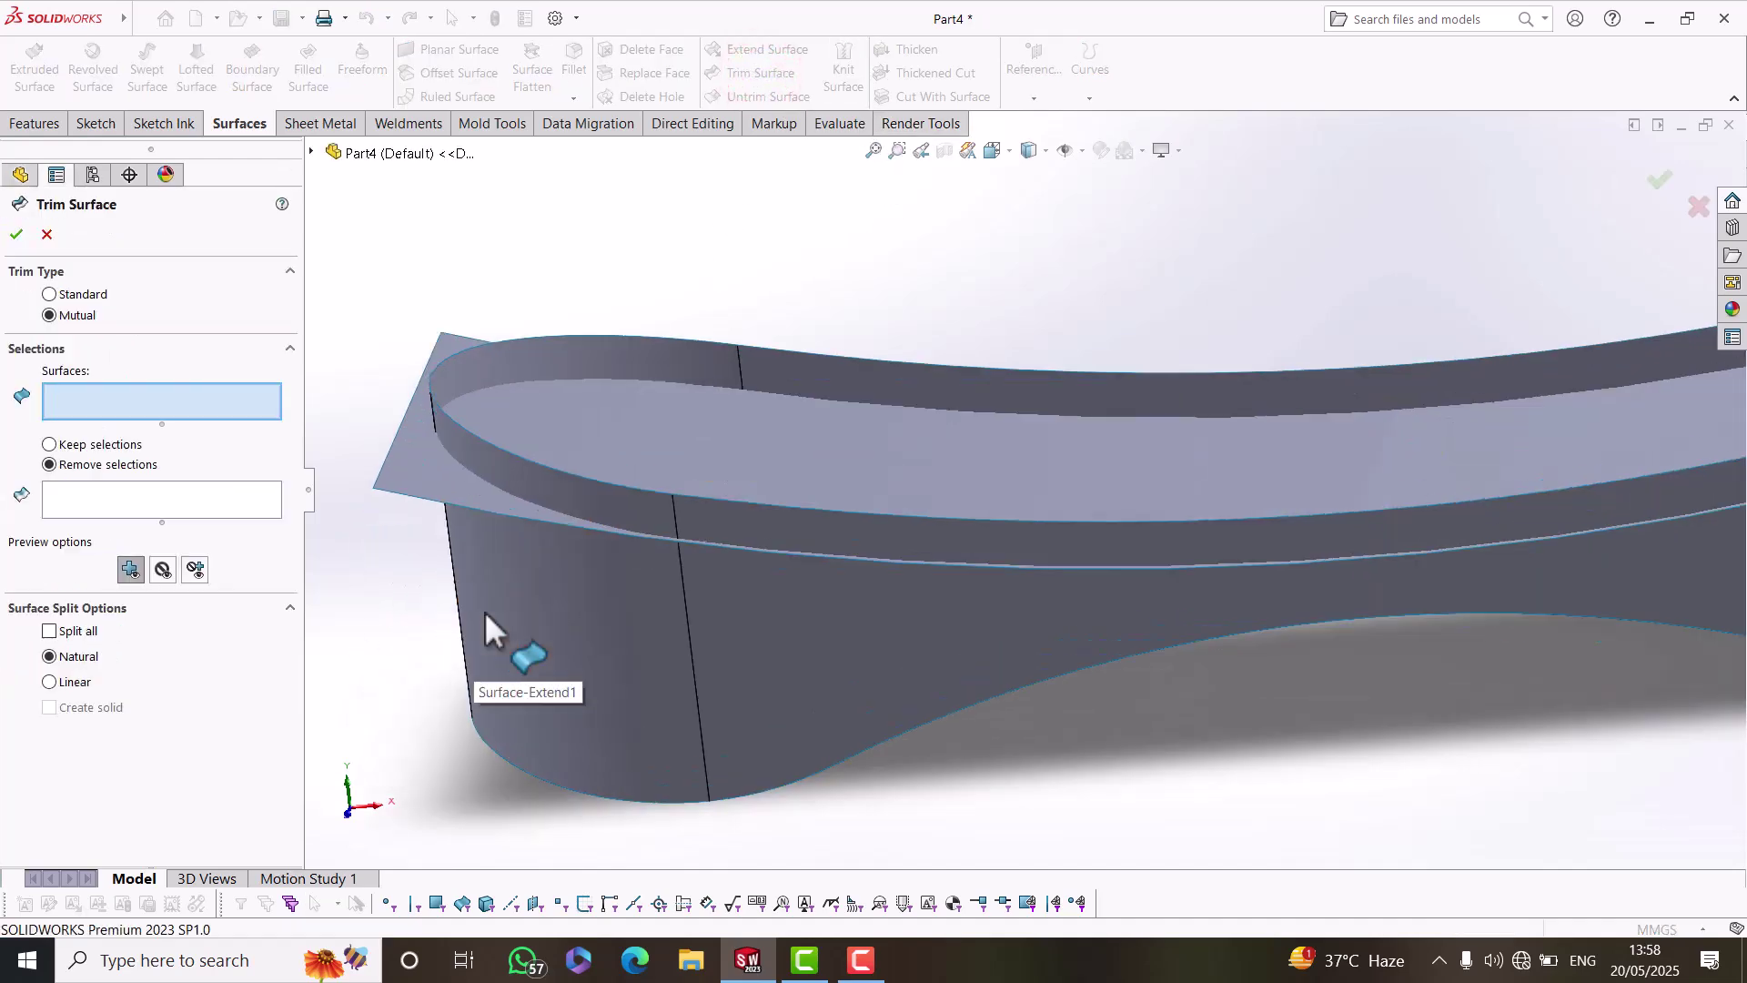
left_click(571, 582)
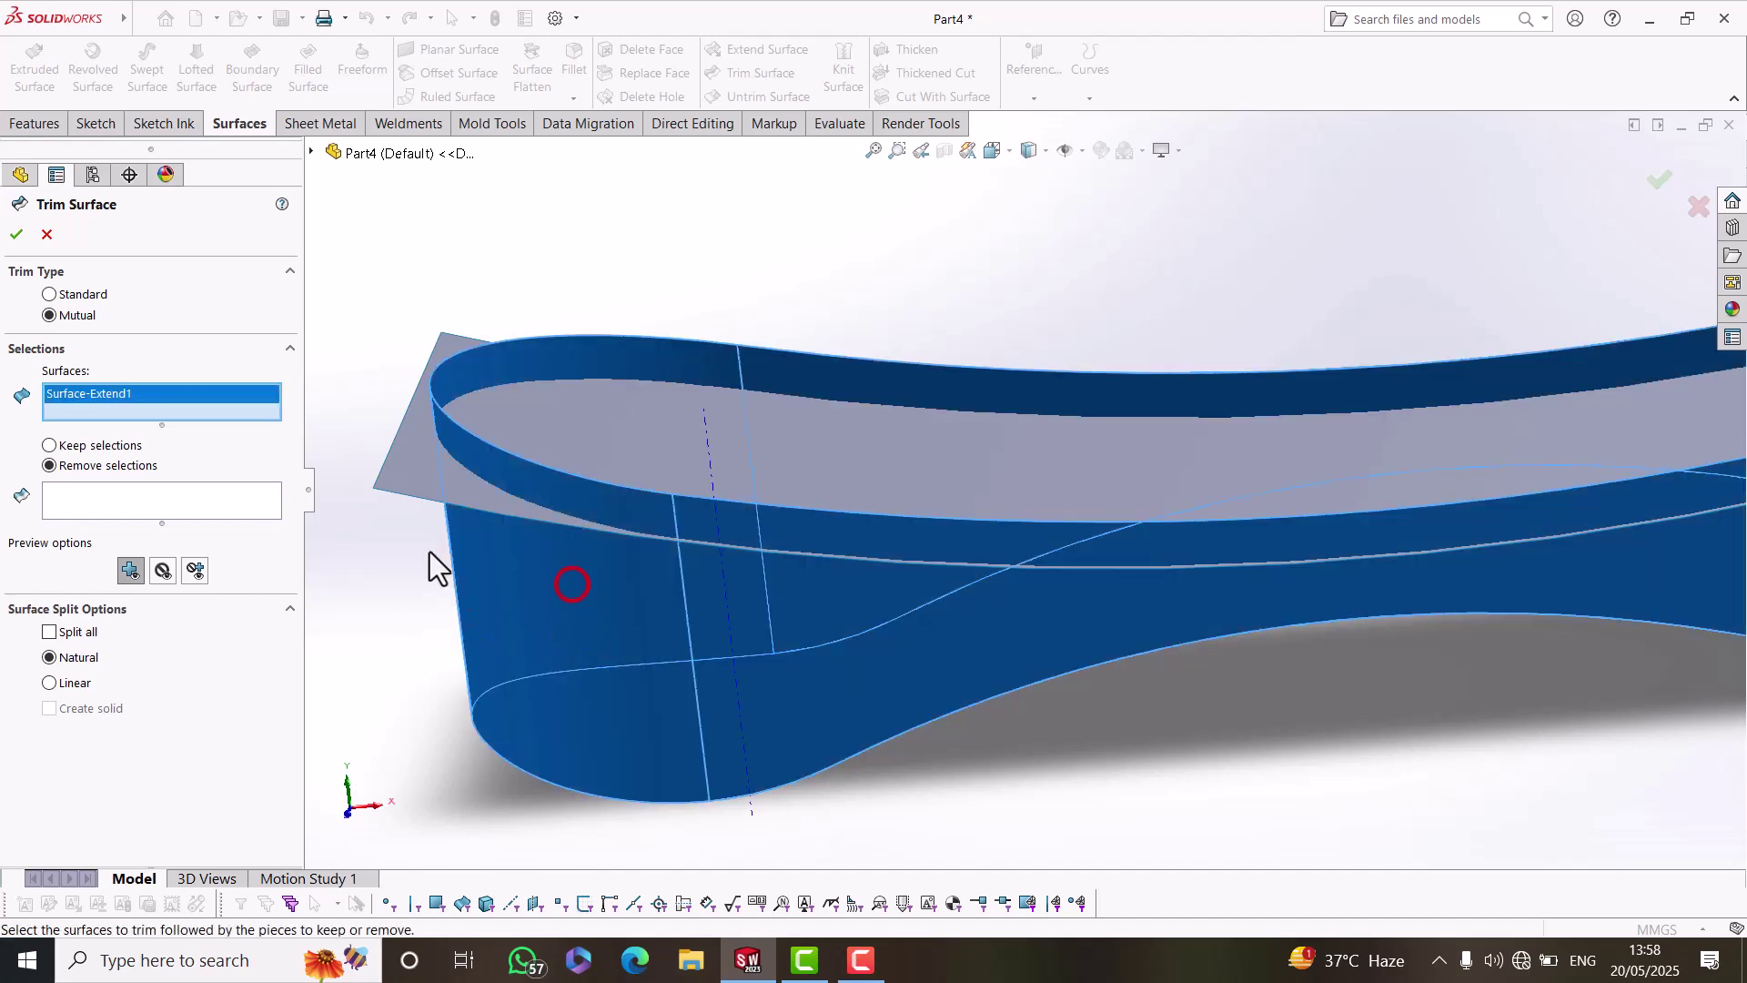
left_click(404, 475)
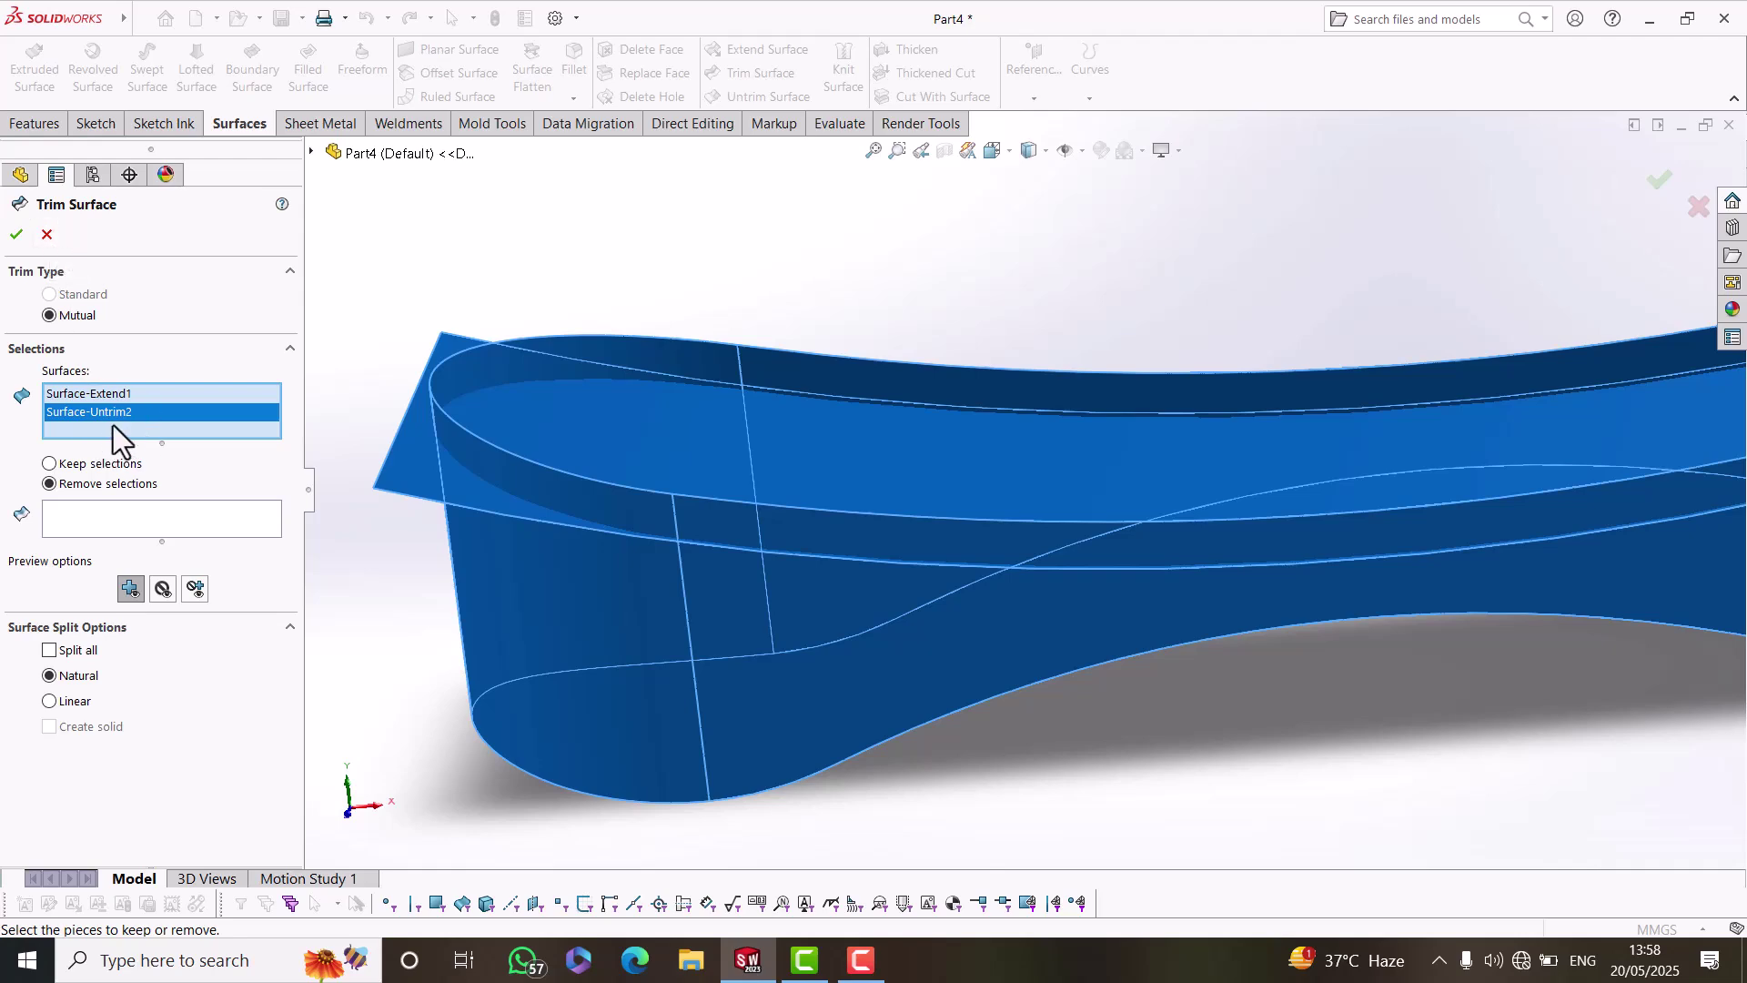
left_click(109, 516)
left_click(382, 466)
left_click(615, 633)
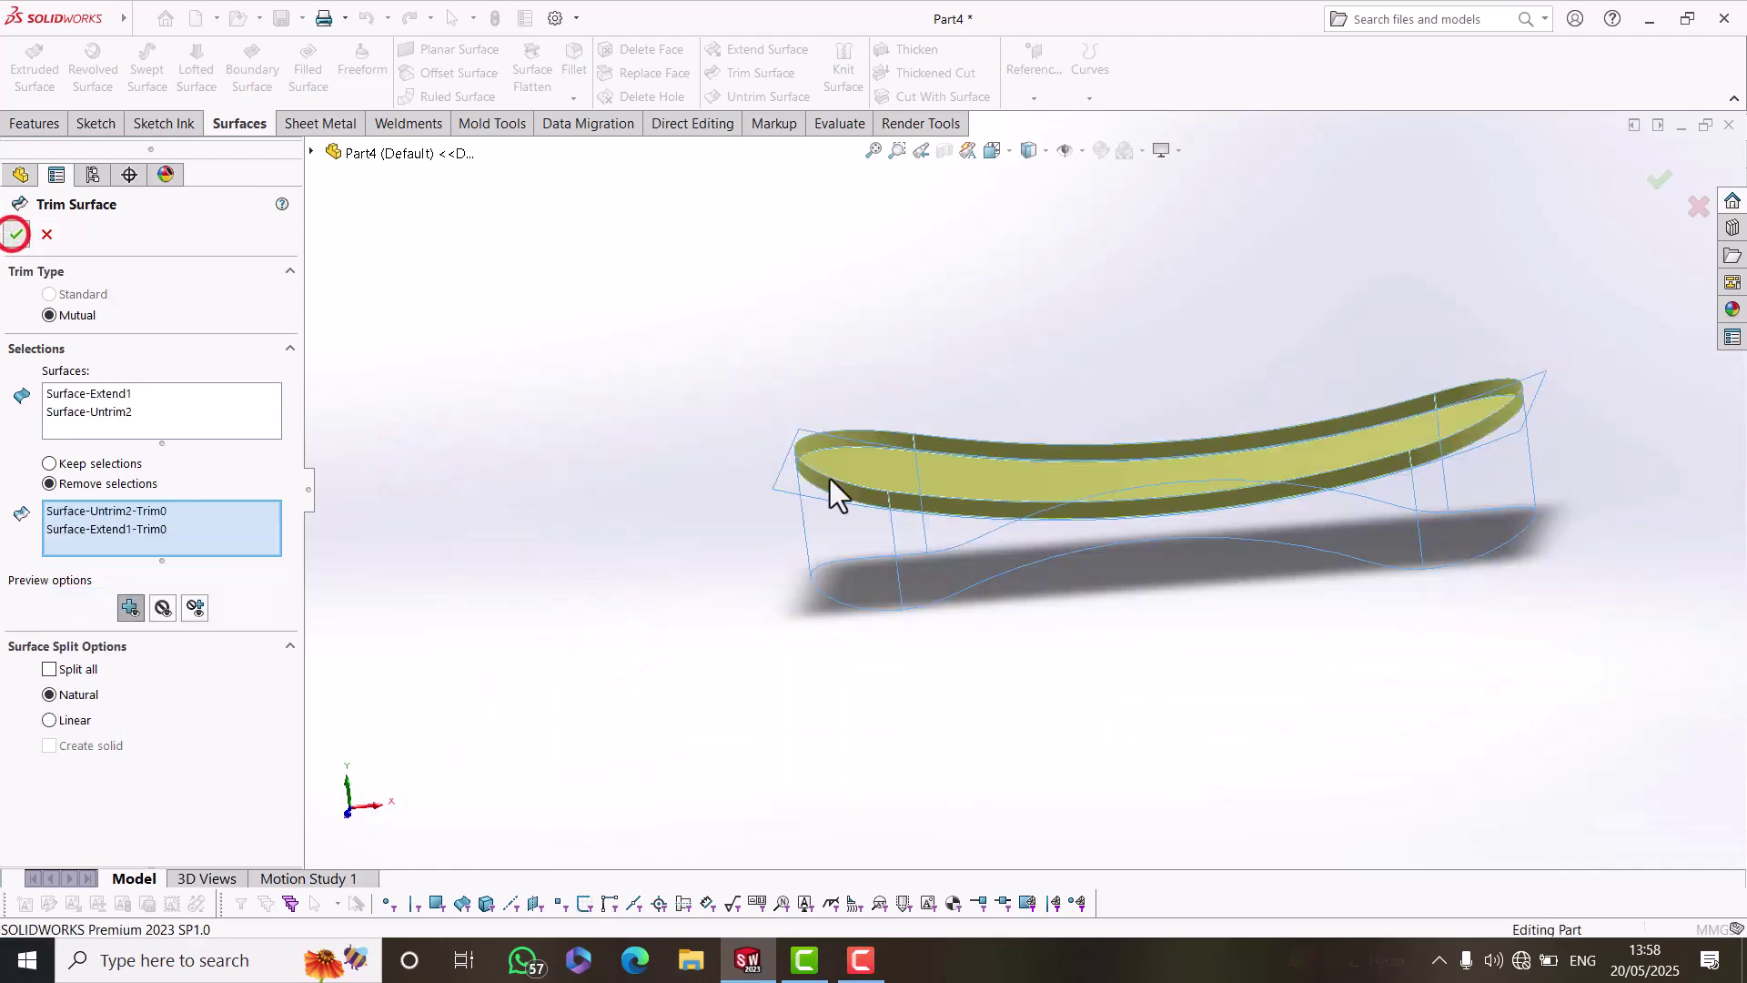
key("Return")
Show the shelled solid body again around the trimmed tray-shaped surface.
middle_click_drag(959, 542, 1052, 557)
scroll(1049, 562, "up", 2)
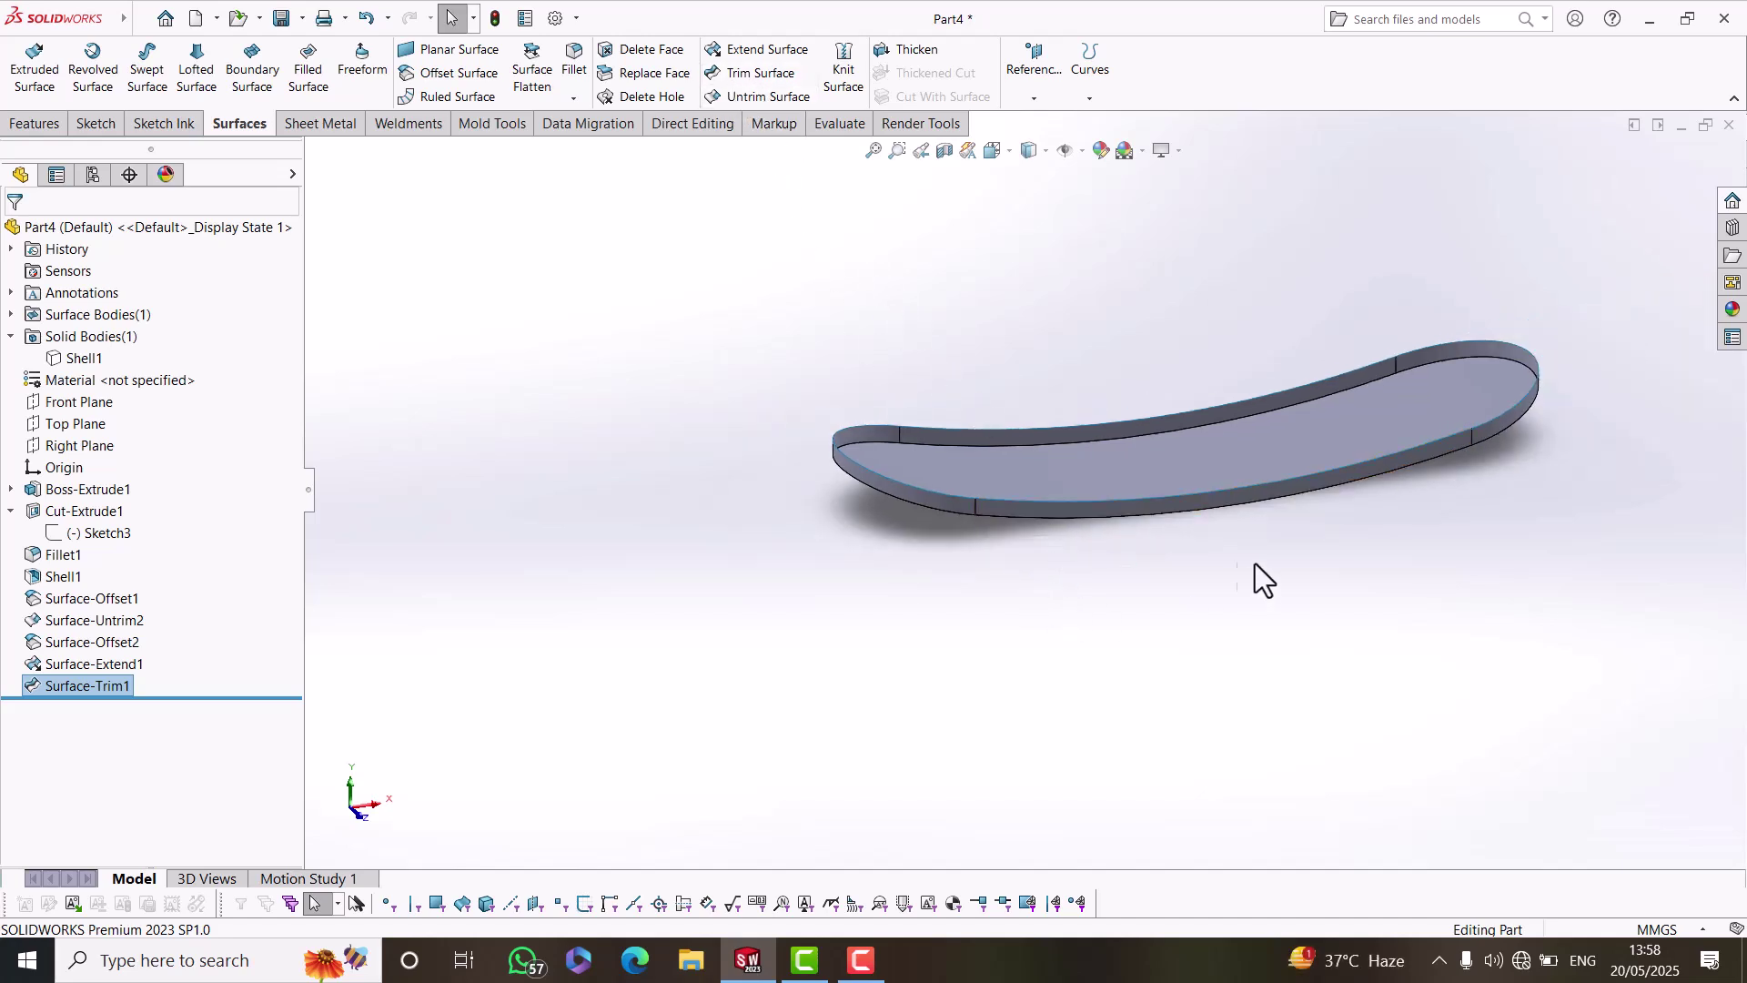
middle_click_drag(1256, 573, 1122, 595)
left_click(91, 356)
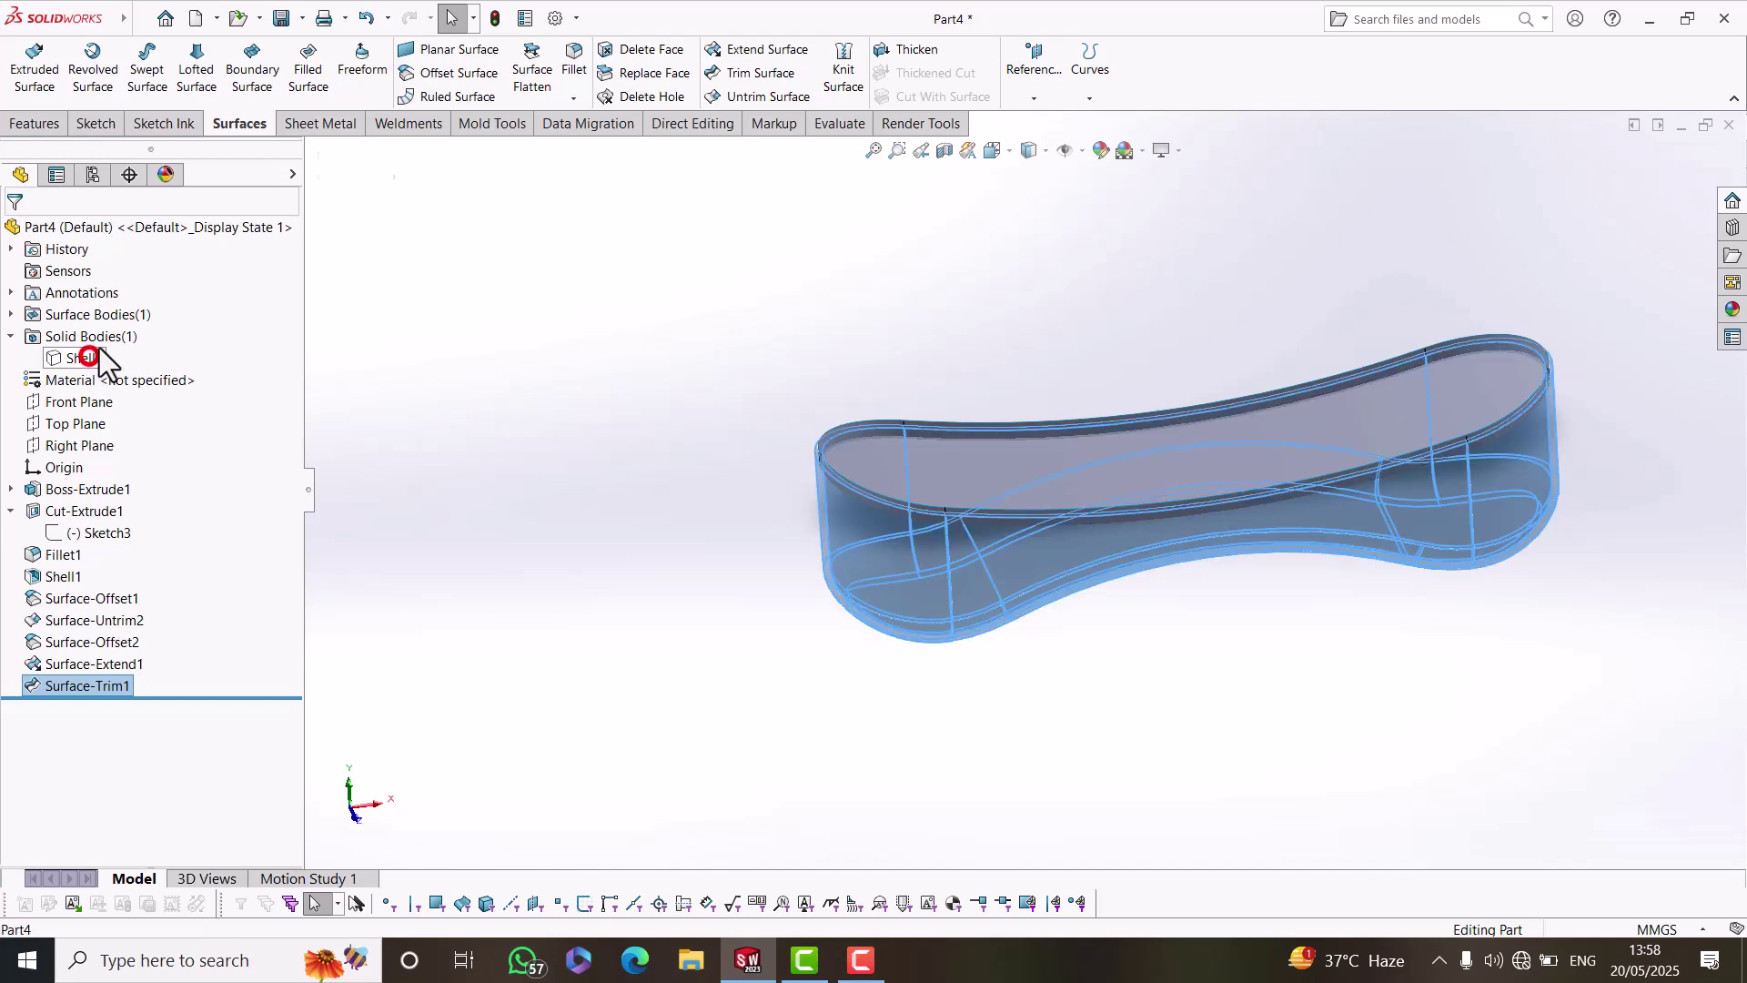
left_click(597, 510)
Cut the shelled body with the trimmed tray-shaped surface to form a stepped lip along the rim's inner side.
scroll(1057, 476, "down", 6)
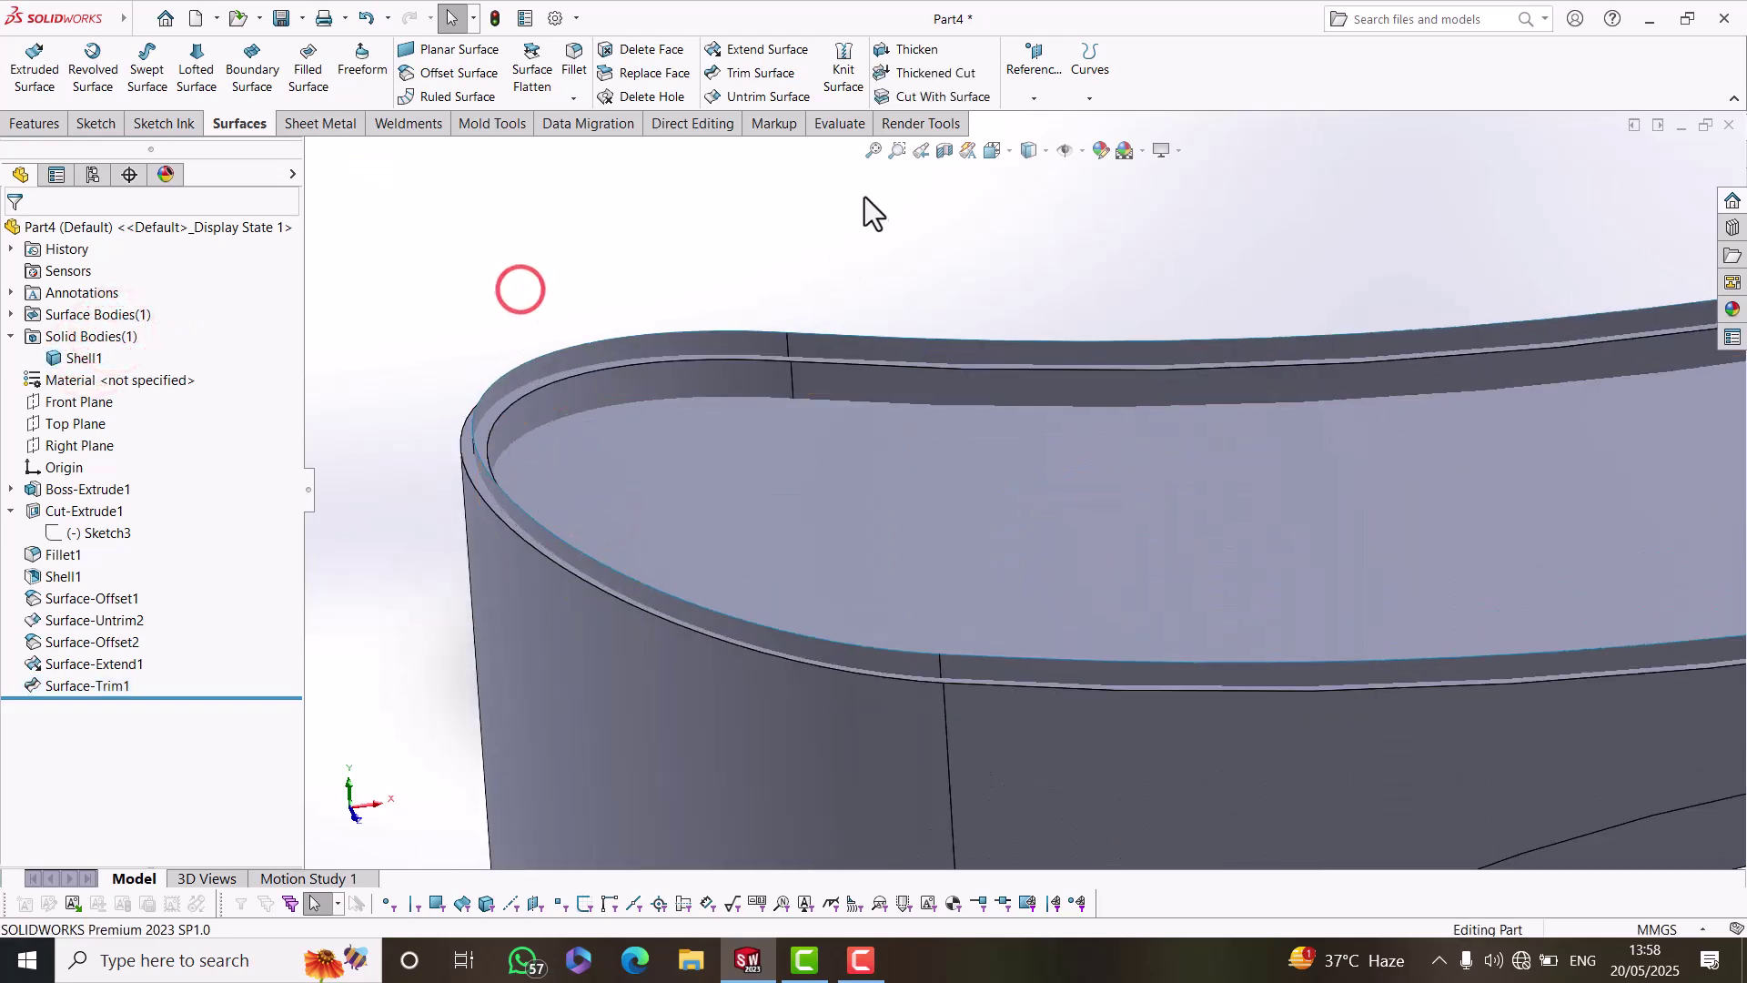
left_click(934, 96)
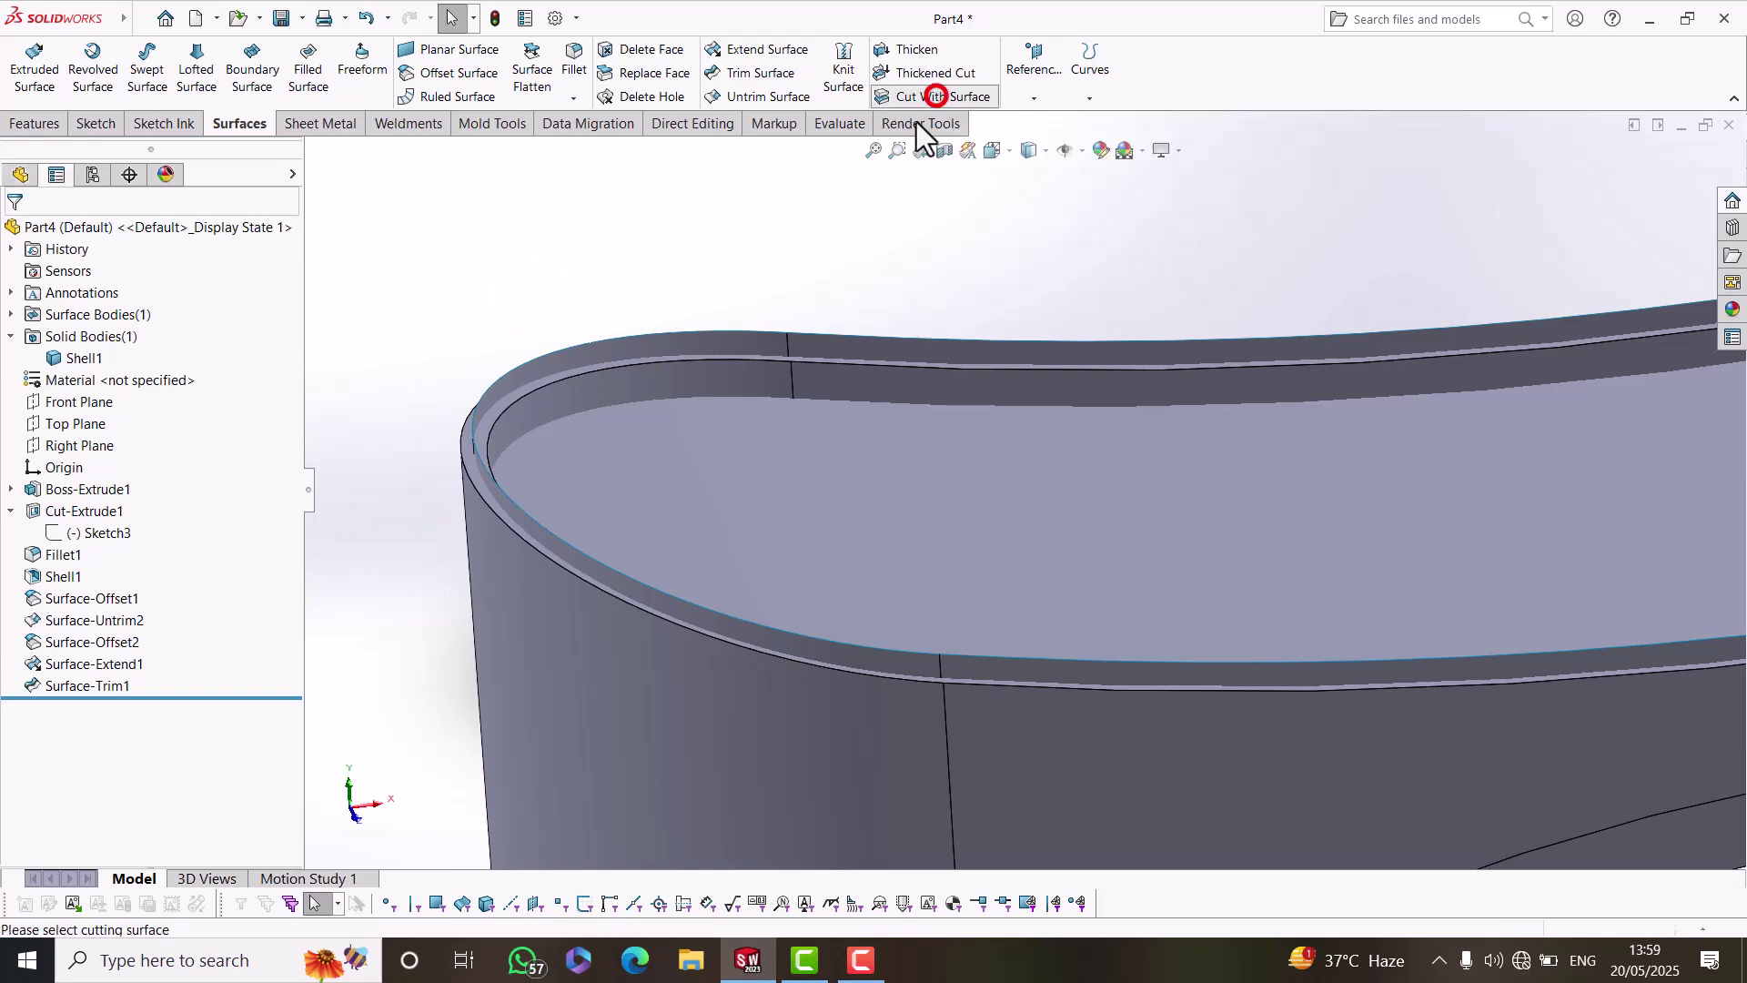
left_click(766, 477)
scroll(766, 477, "up", 4)
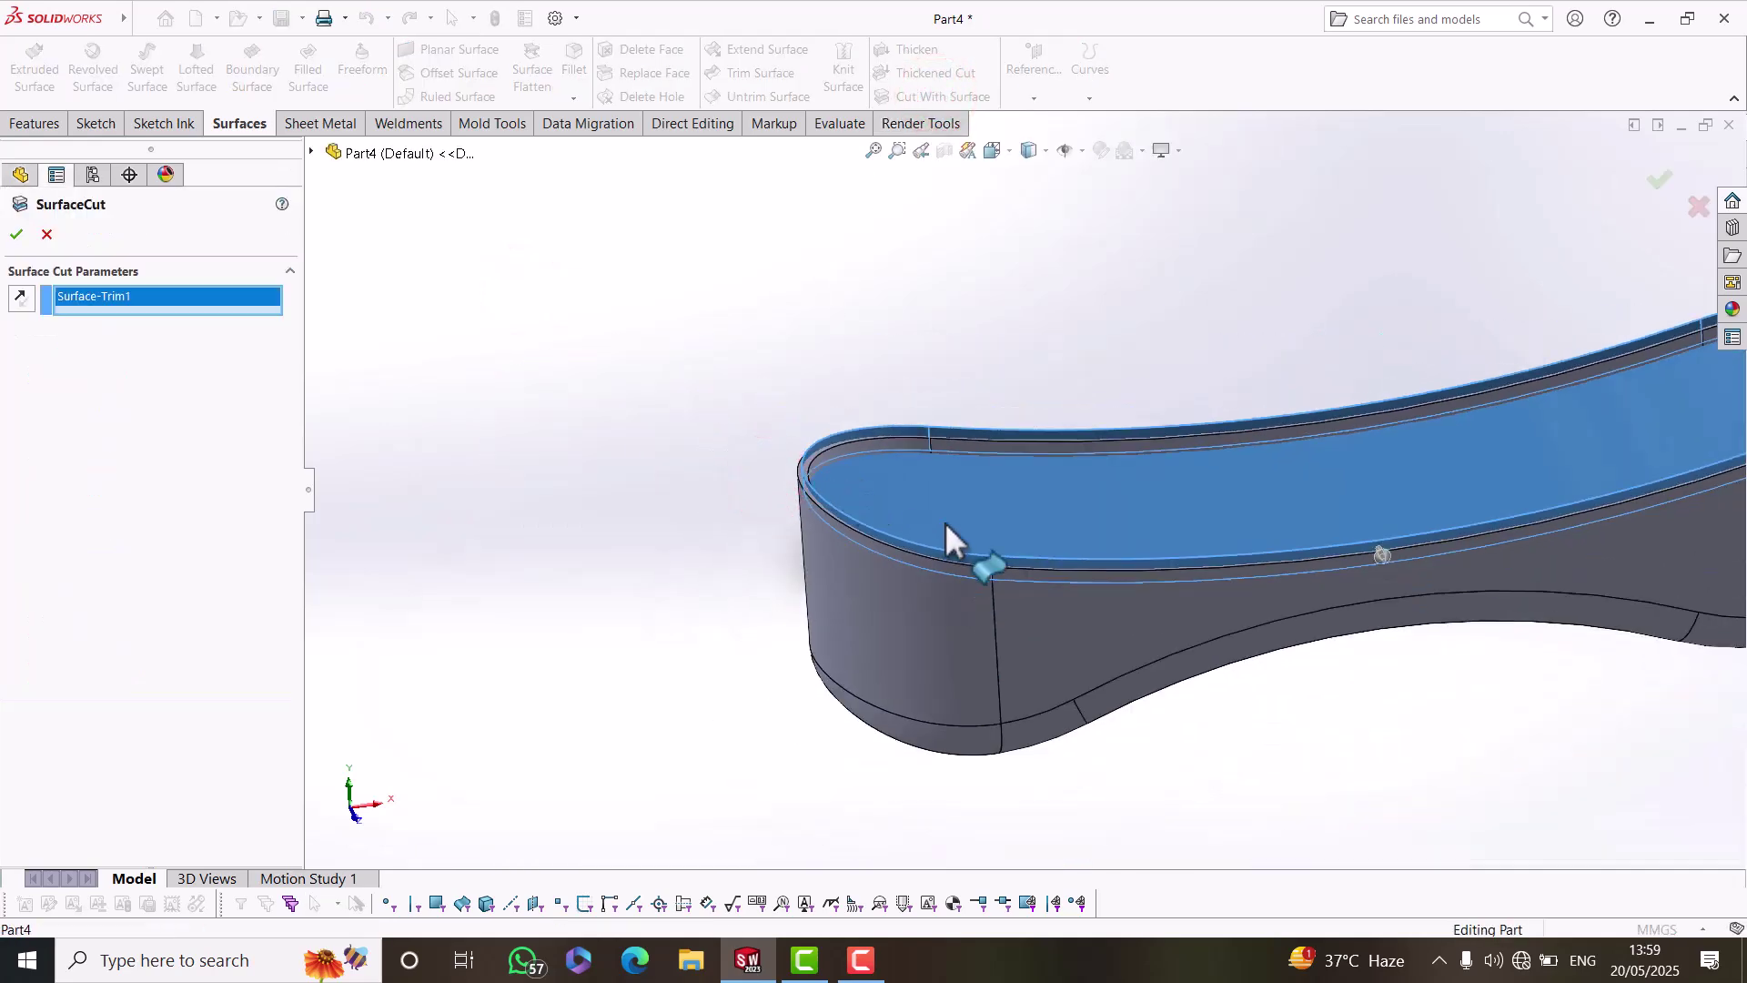
middle_click_drag(1223, 619, 1329, 538)
left_click(16, 236)
Hide the trimmed surface body and view the stepped lip inside the rim.
middle_click_drag(683, 592, 604, 519)
scroll(820, 374, "down", 5)
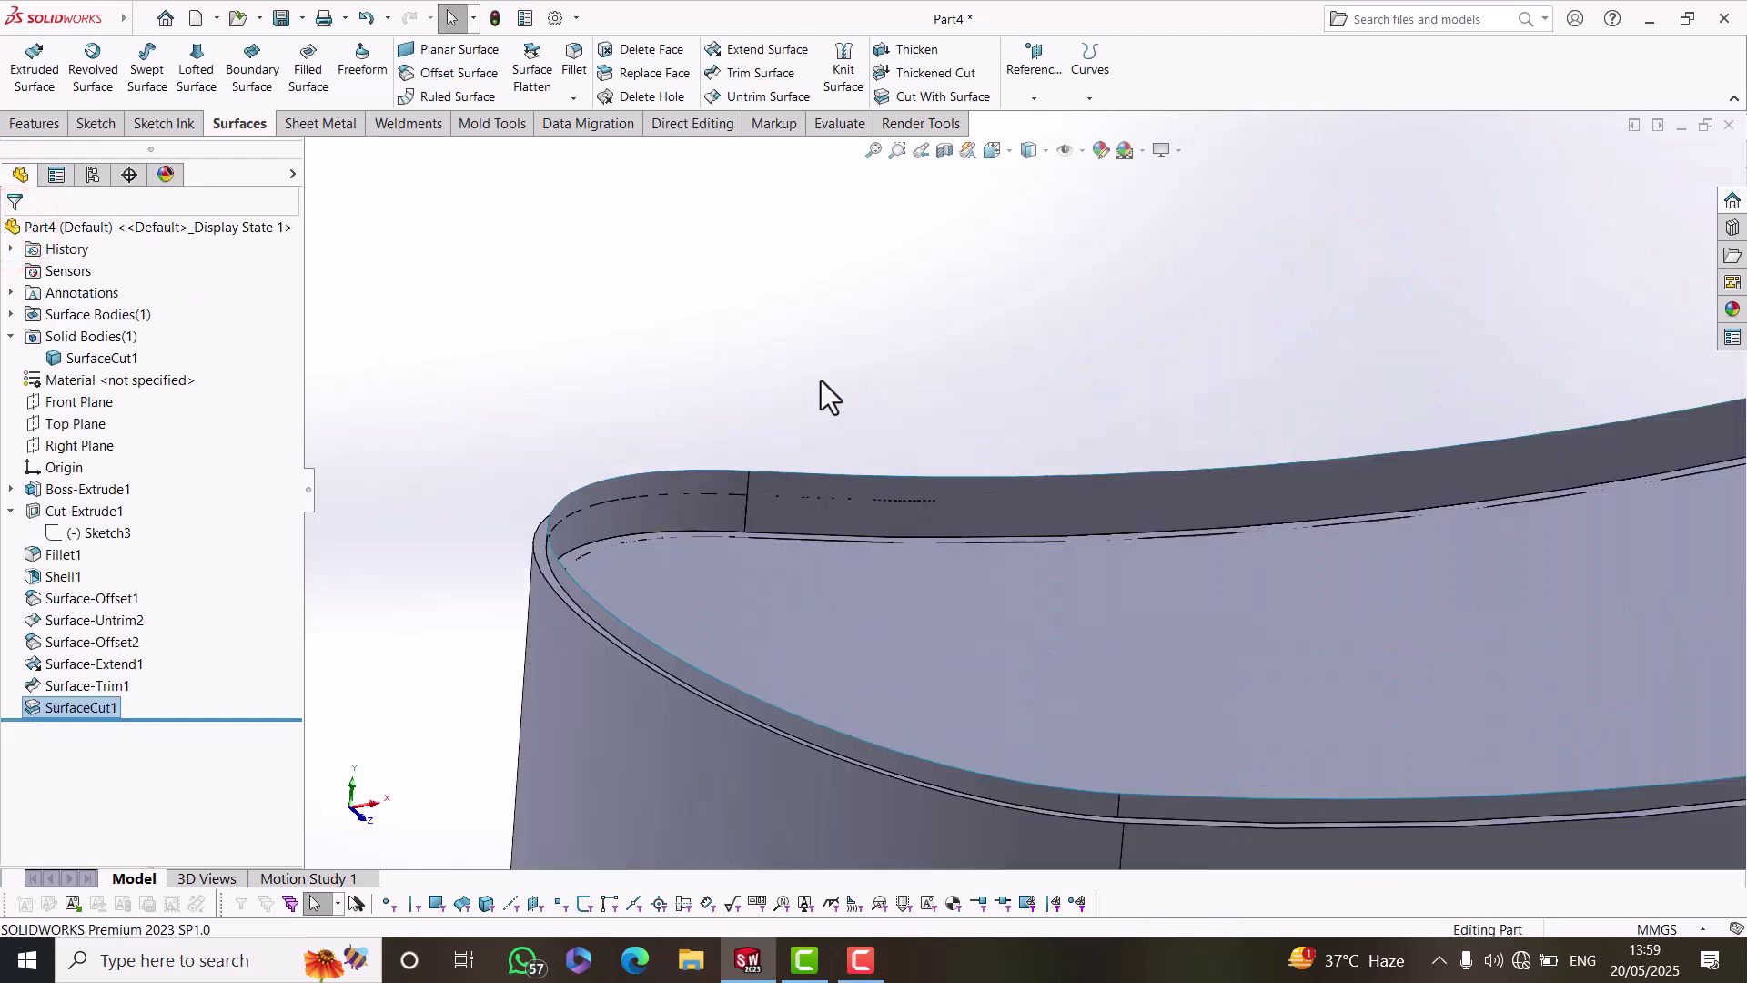
scroll(697, 428, "down", 3)
left_click(653, 524)
left_click(733, 469)
left_click(696, 424)
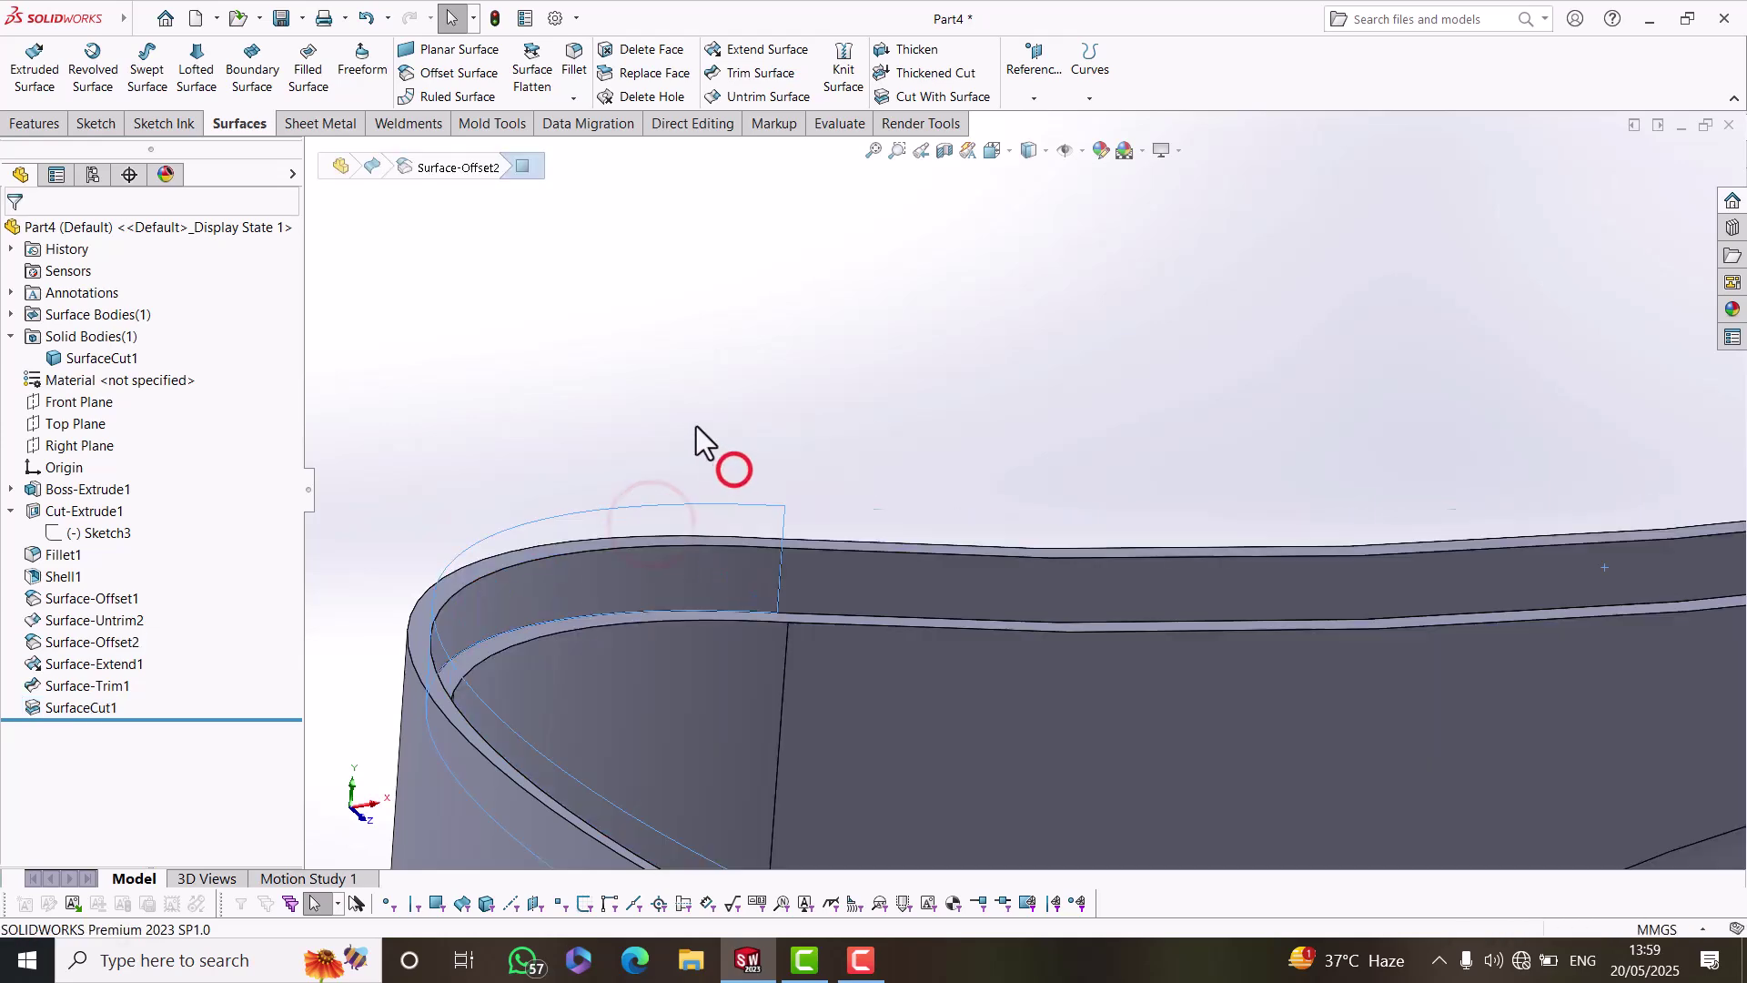
scroll(984, 530, "up", 4)
scroll(865, 550, "up", 6)
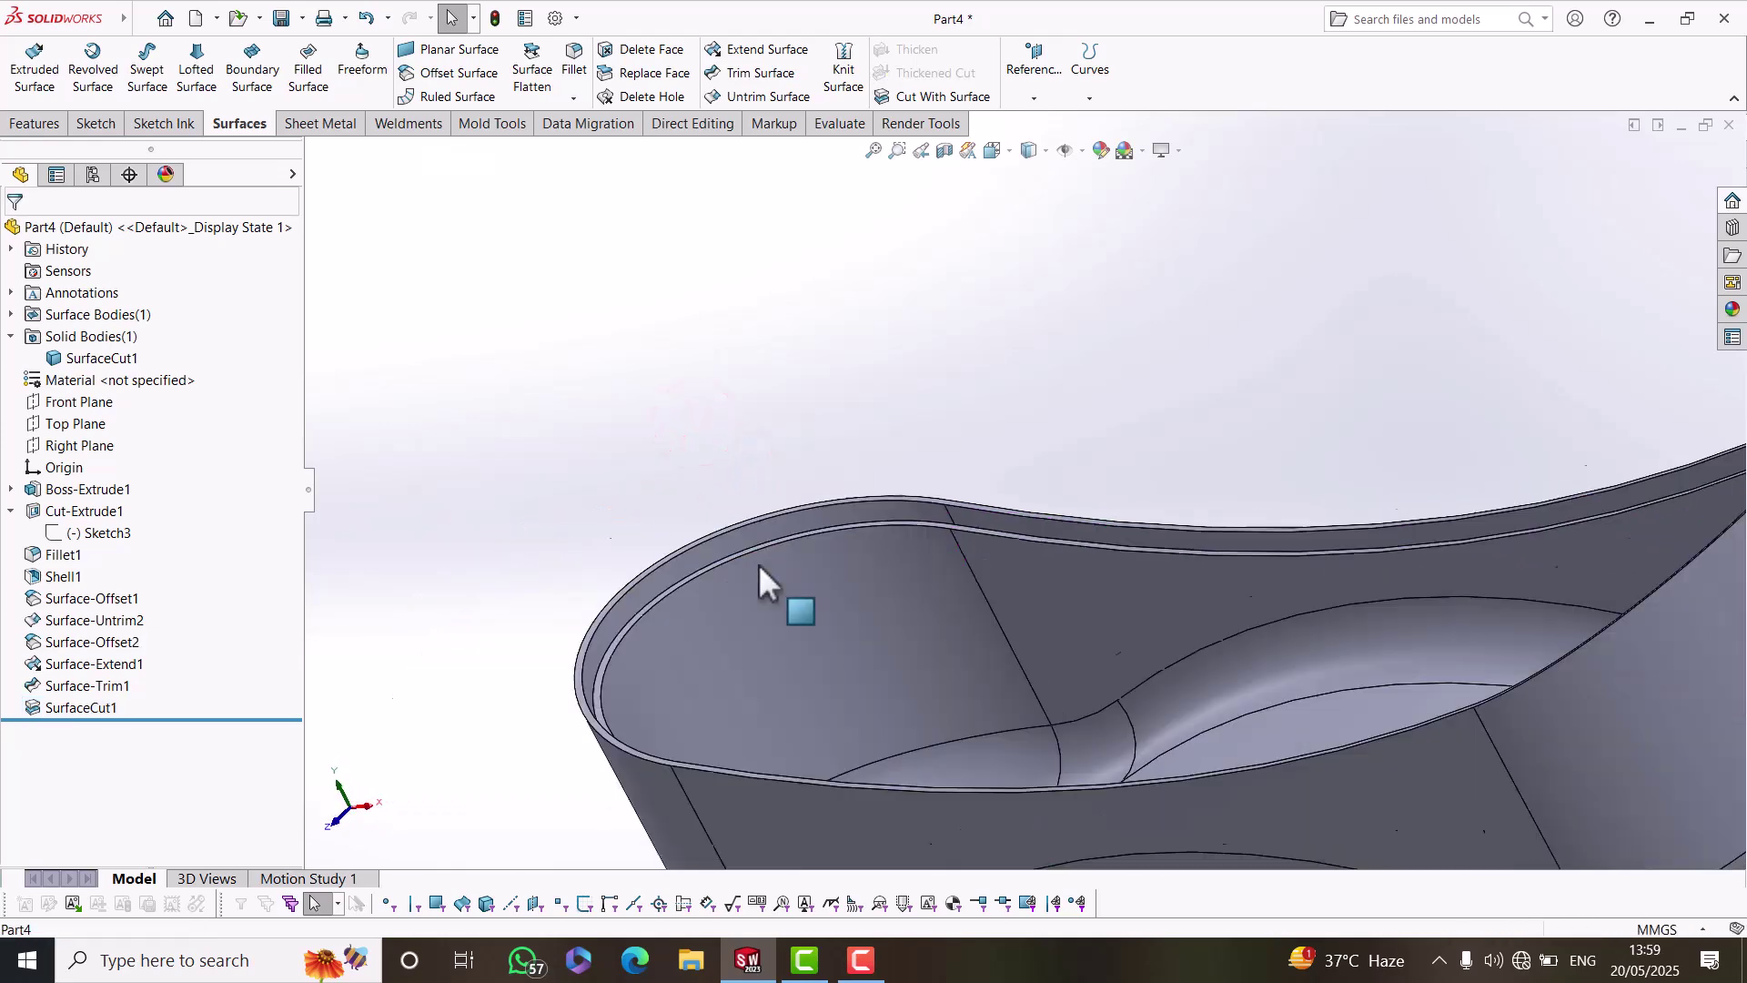
Inspect the stepped lip around the rim and the interior of the shelled body from several angles.
middle_click_drag(936, 549, 1323, 544)
scroll(1323, 544, "down", 5)
scroll(1326, 456, "up", 4)
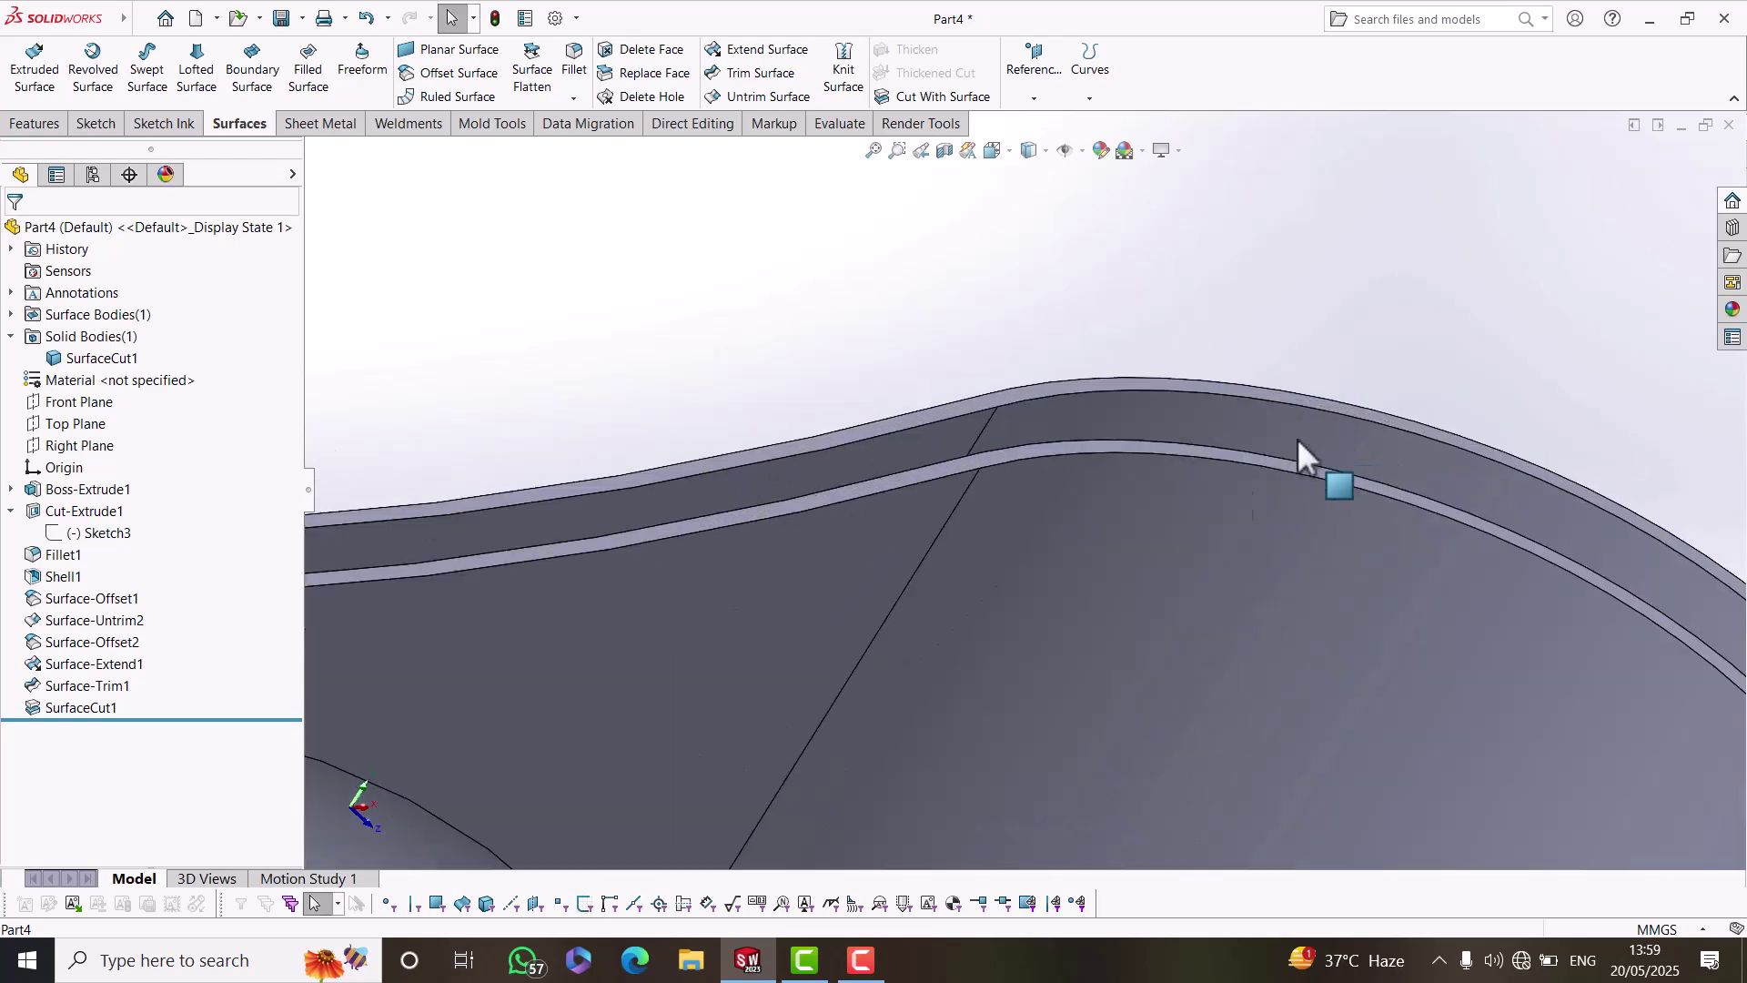
scroll(904, 597, "up", 3)
mouse_move(904, 597)
middle_mouse_down()
mouse_move(772, 506)
mouse_move(768, 569)
mouse_move(881, 585)
middle_mouse_up()
scroll(748, 512, "up", 3)
scroll(778, 521, "down", 3)
scroll(692, 541, "up", 5)
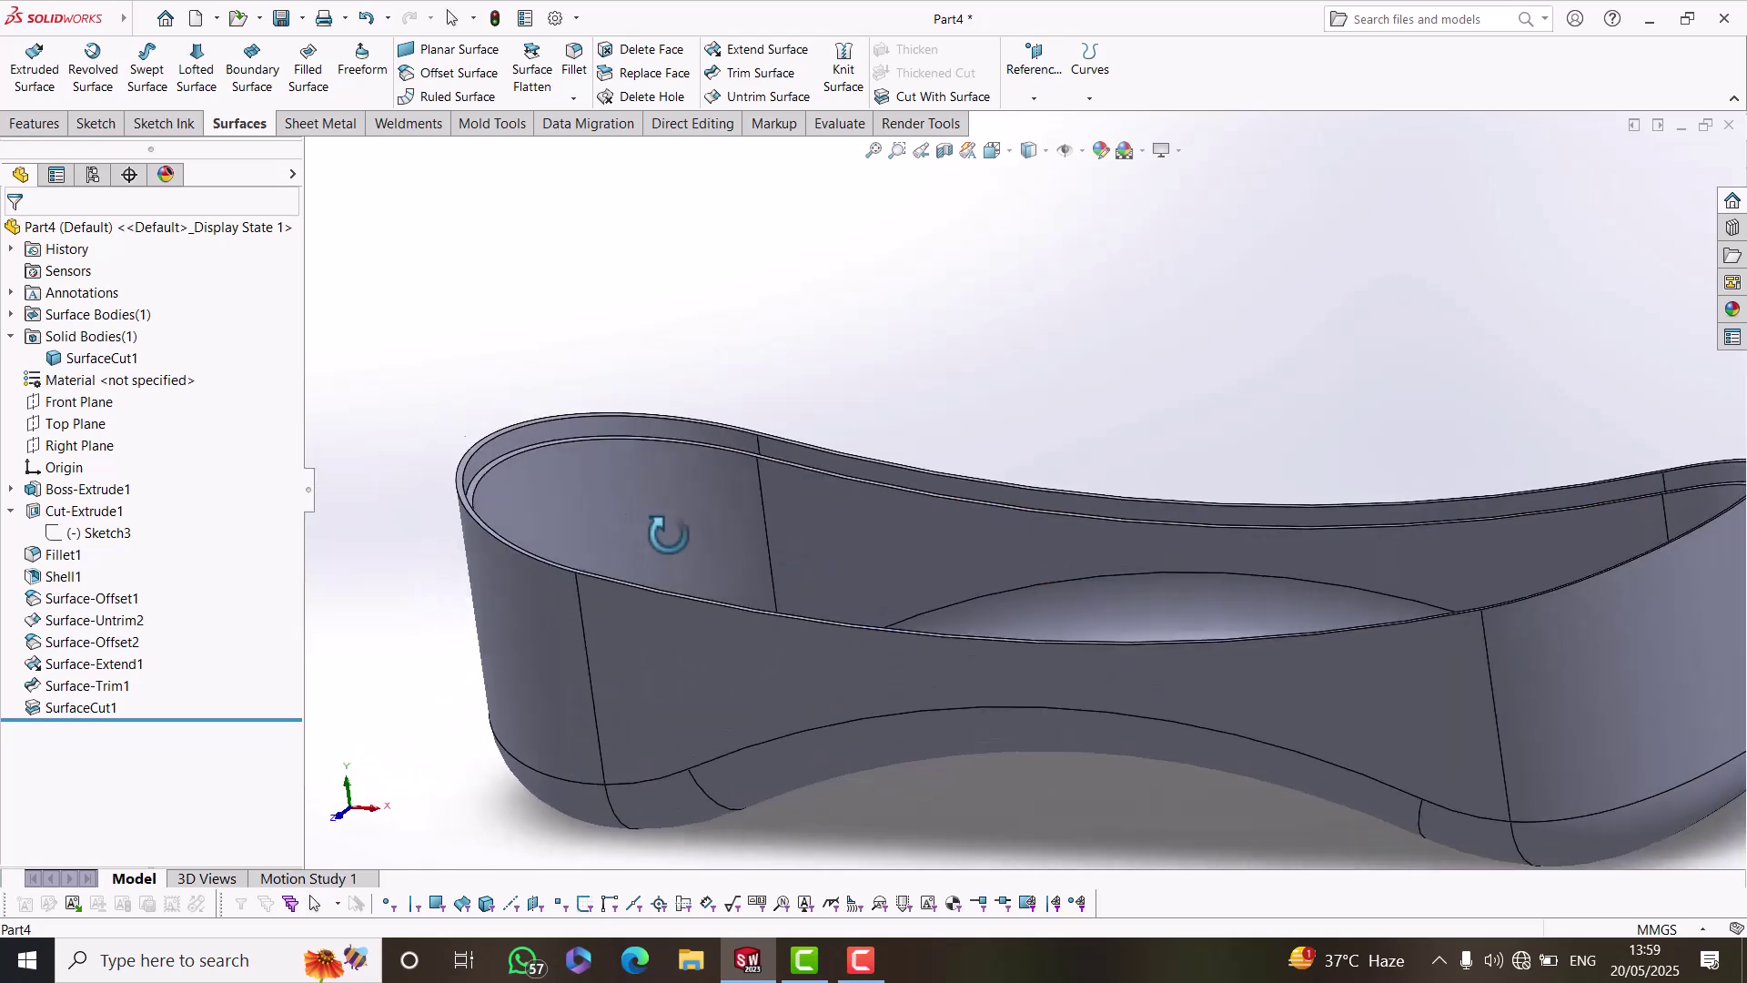
middle_click_drag(848, 561, 841, 742)
scroll(837, 555, "down", 1)
scroll(837, 555, "down", 2)
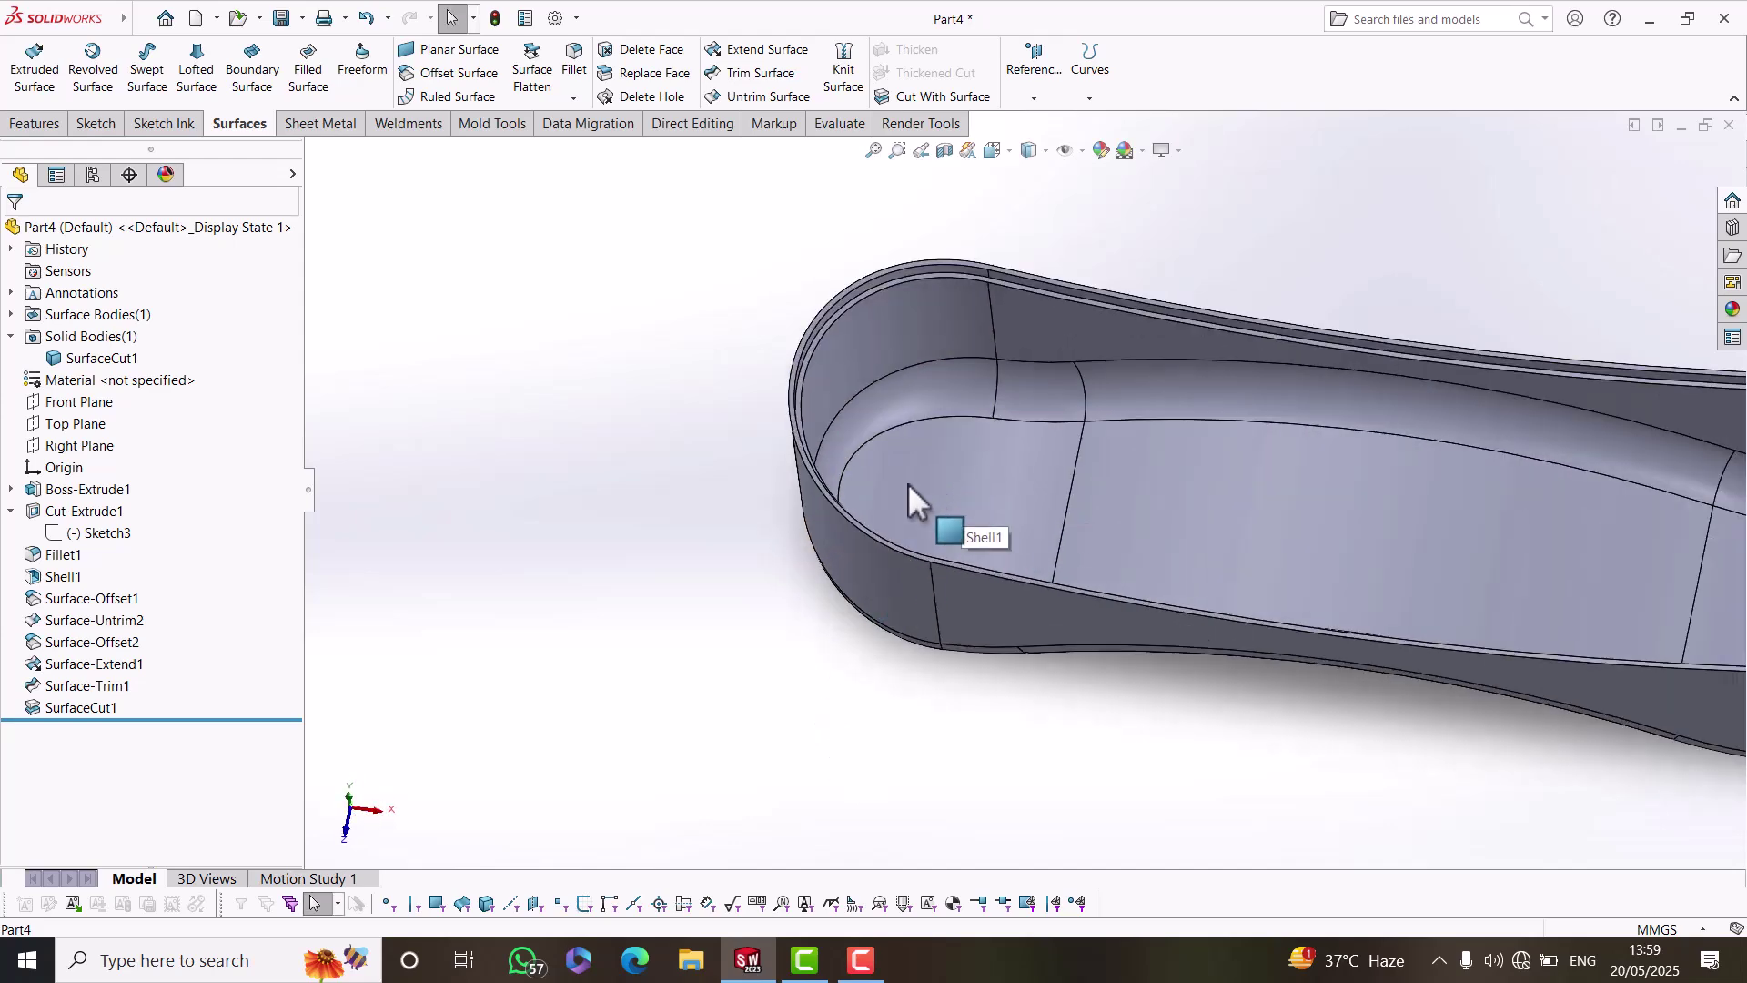
middle_click_drag(1092, 538, 1141, 530)
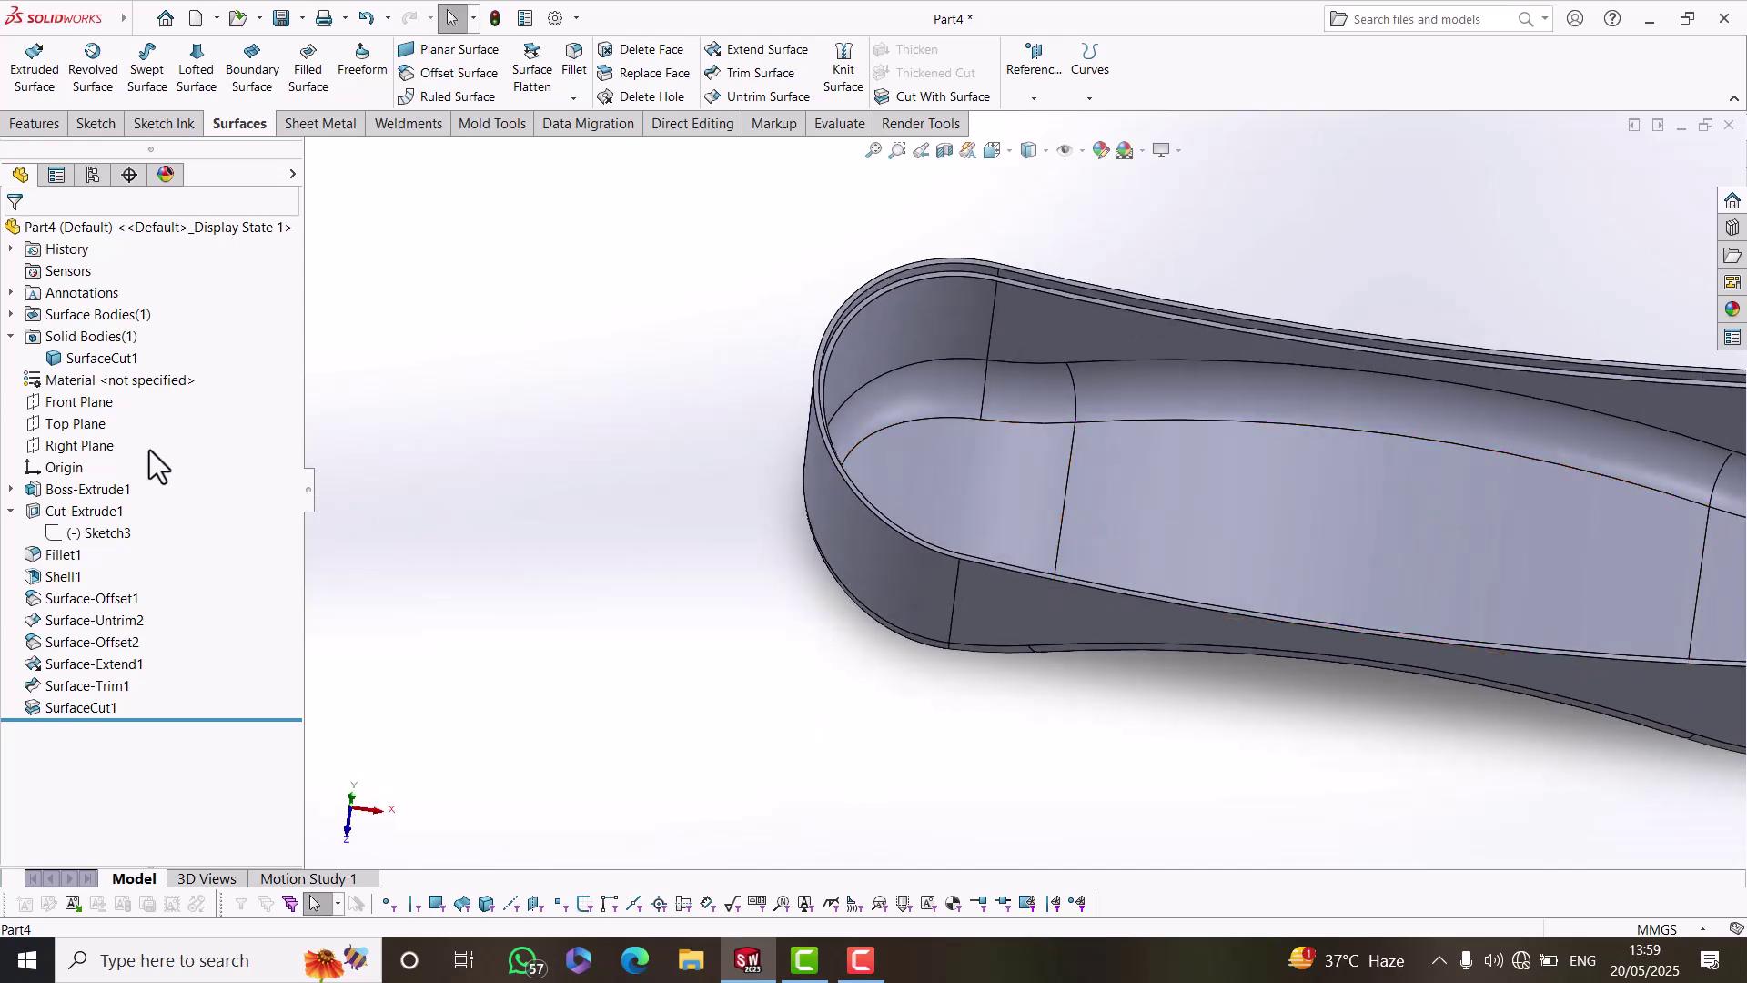
Start a sketch on the Top Plane and draw a vertical construction line through the origin.
left_click(96, 424)
left_click(113, 401)
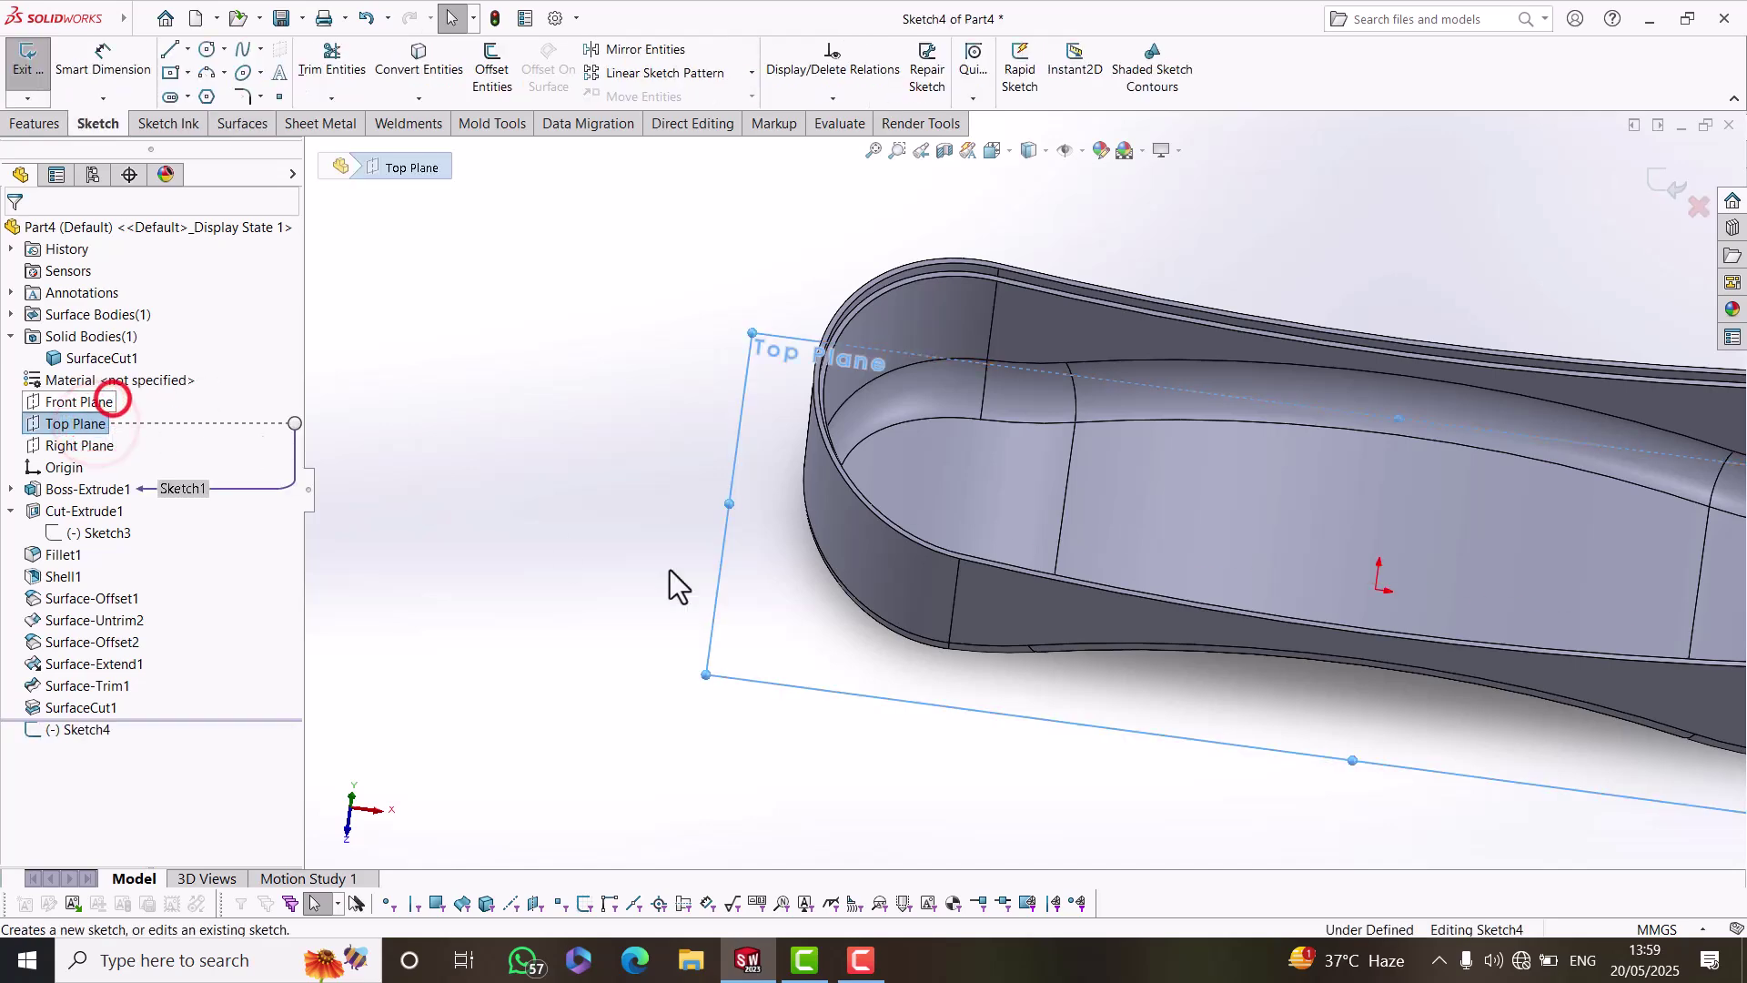
scroll(1310, 591, "down", 3)
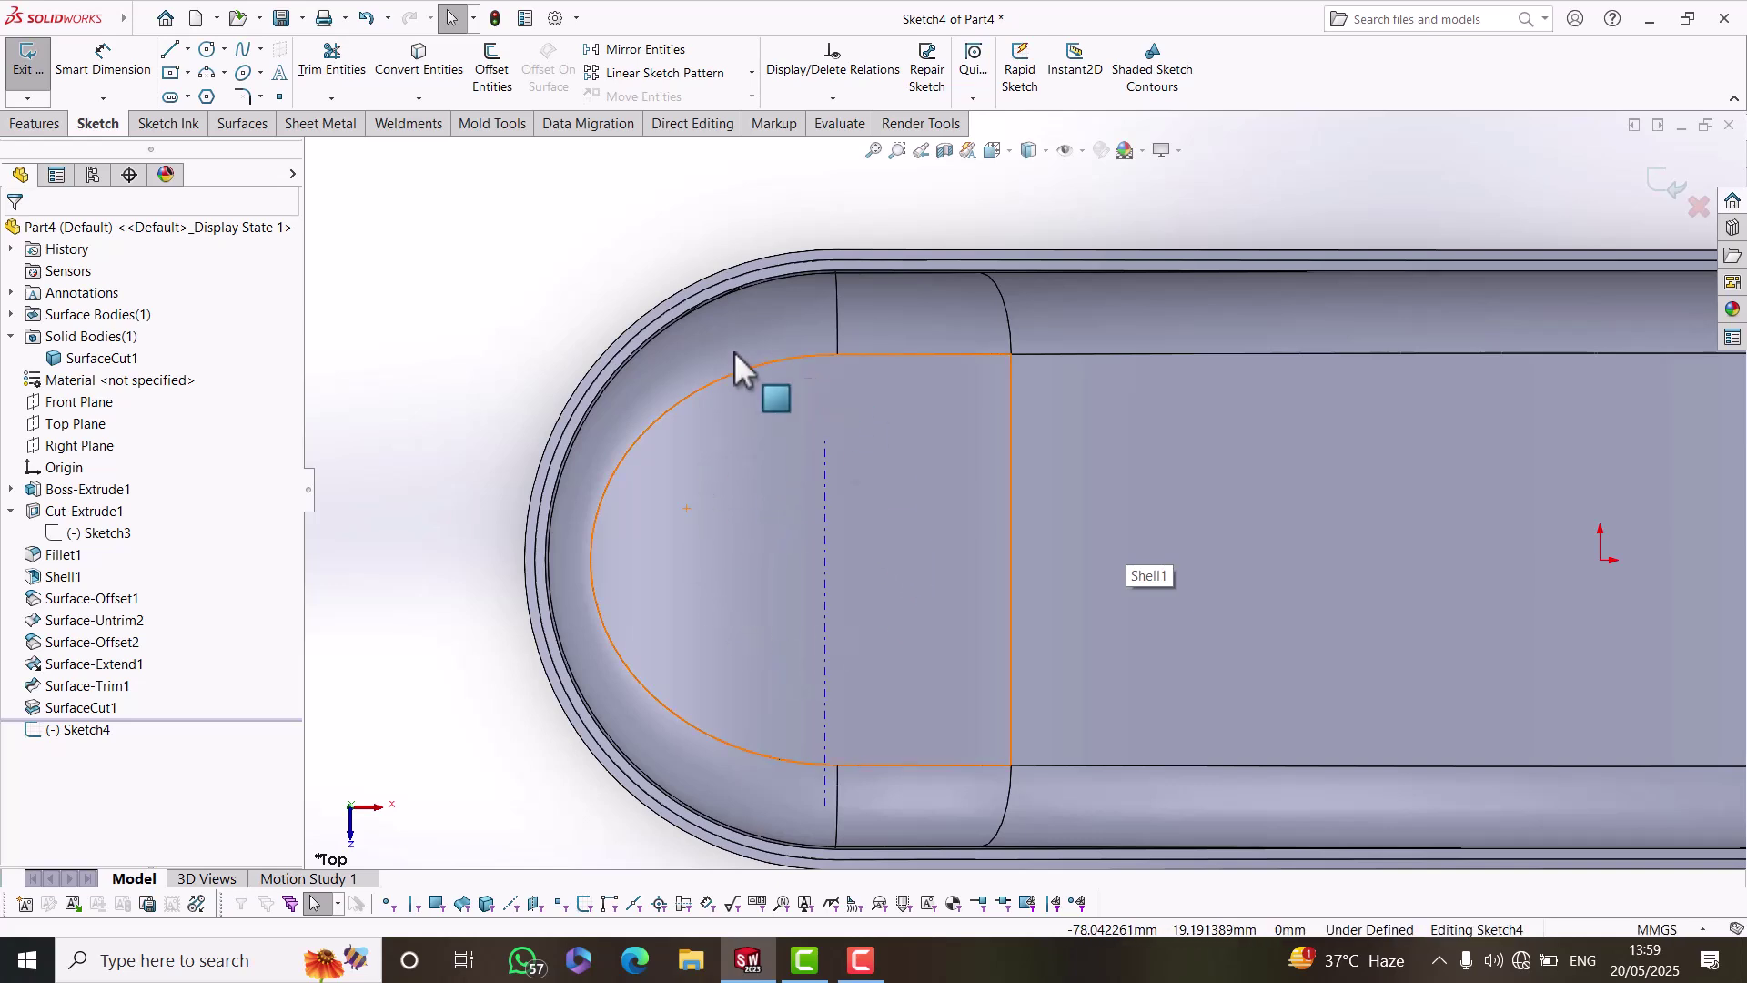
scroll(1083, 495, "up", 5)
scroll(1409, 500, "down", 2)
scroll(1409, 517, "down", 2)
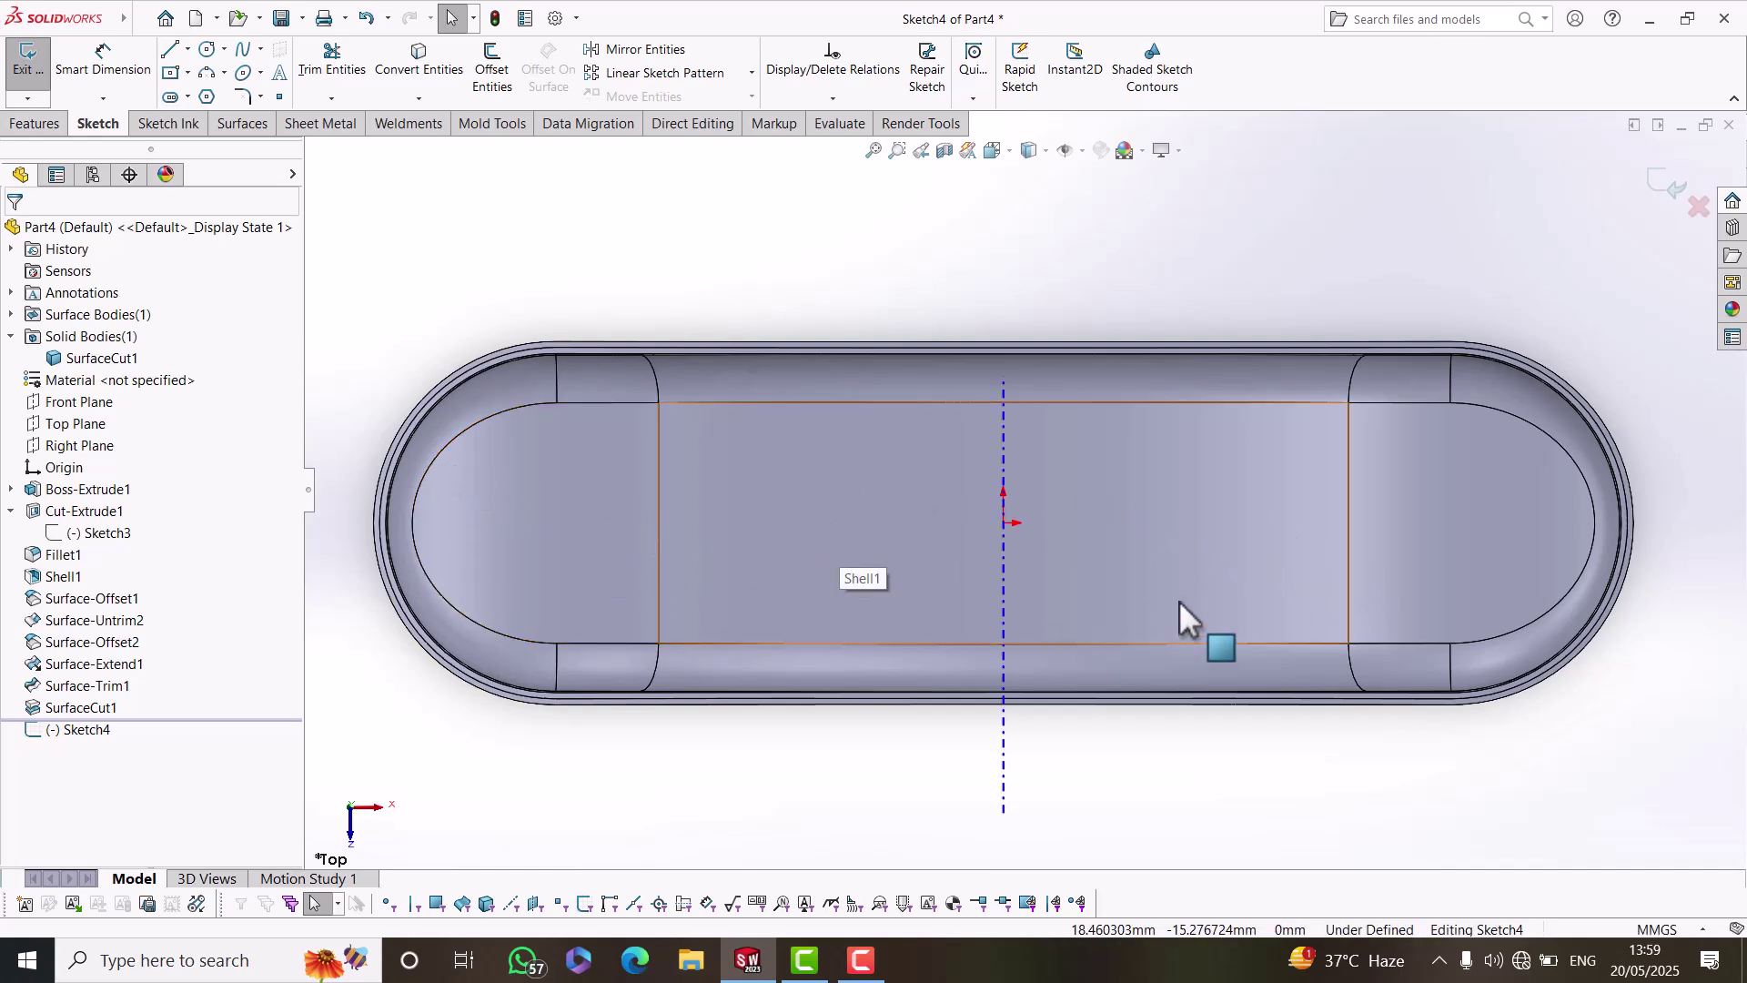
key("f")
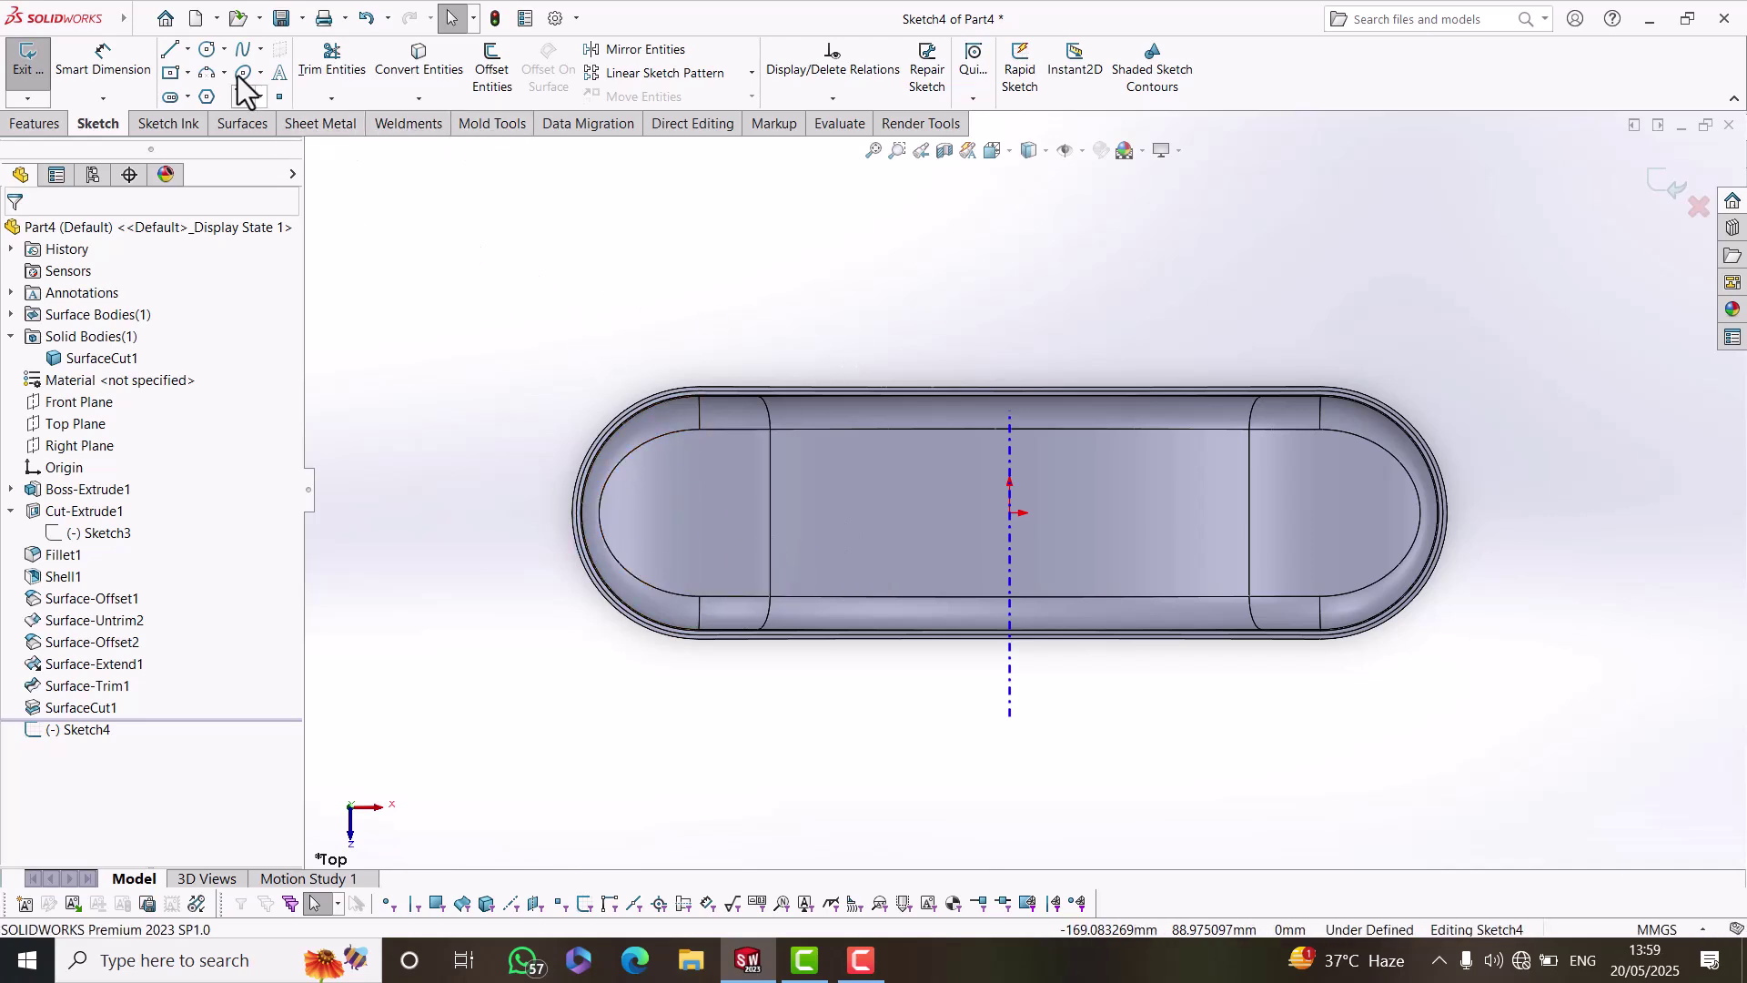
Sketch a circle about 24 mm in diameter inside the body's rounded end on the negative X side, level with the origin.
left_click(211, 55)
scroll(701, 491, "down", 3)
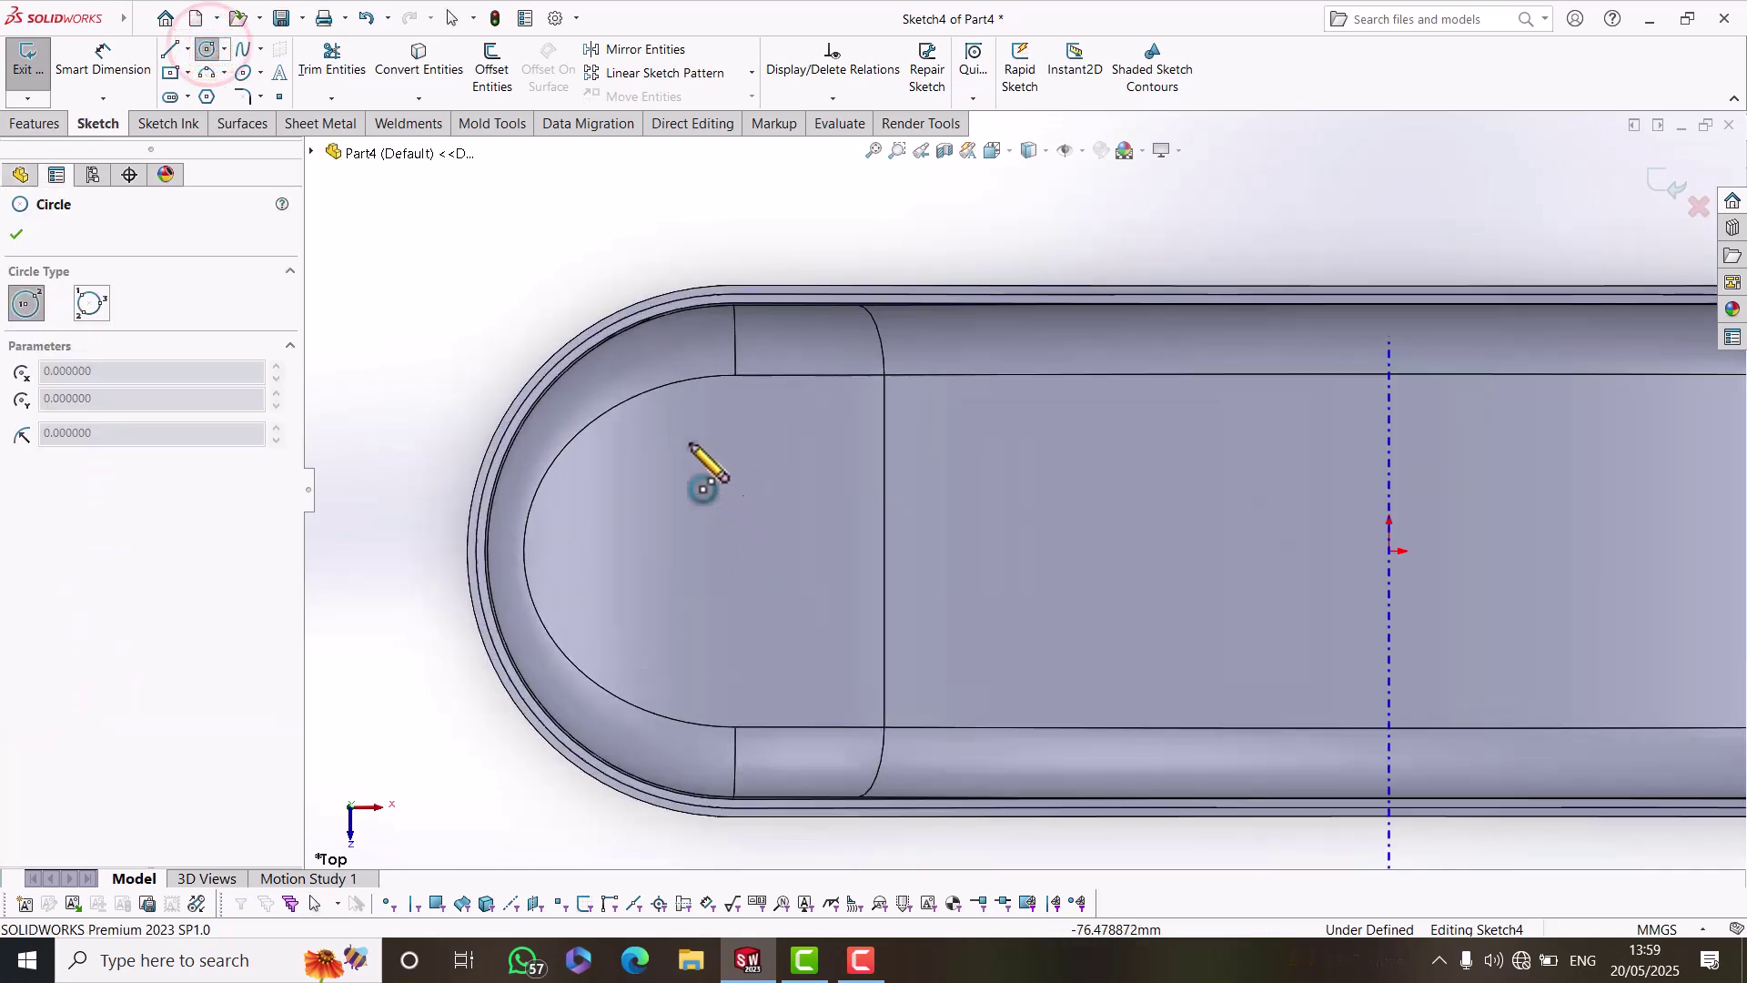
left_click(706, 551)
left_click(684, 653)
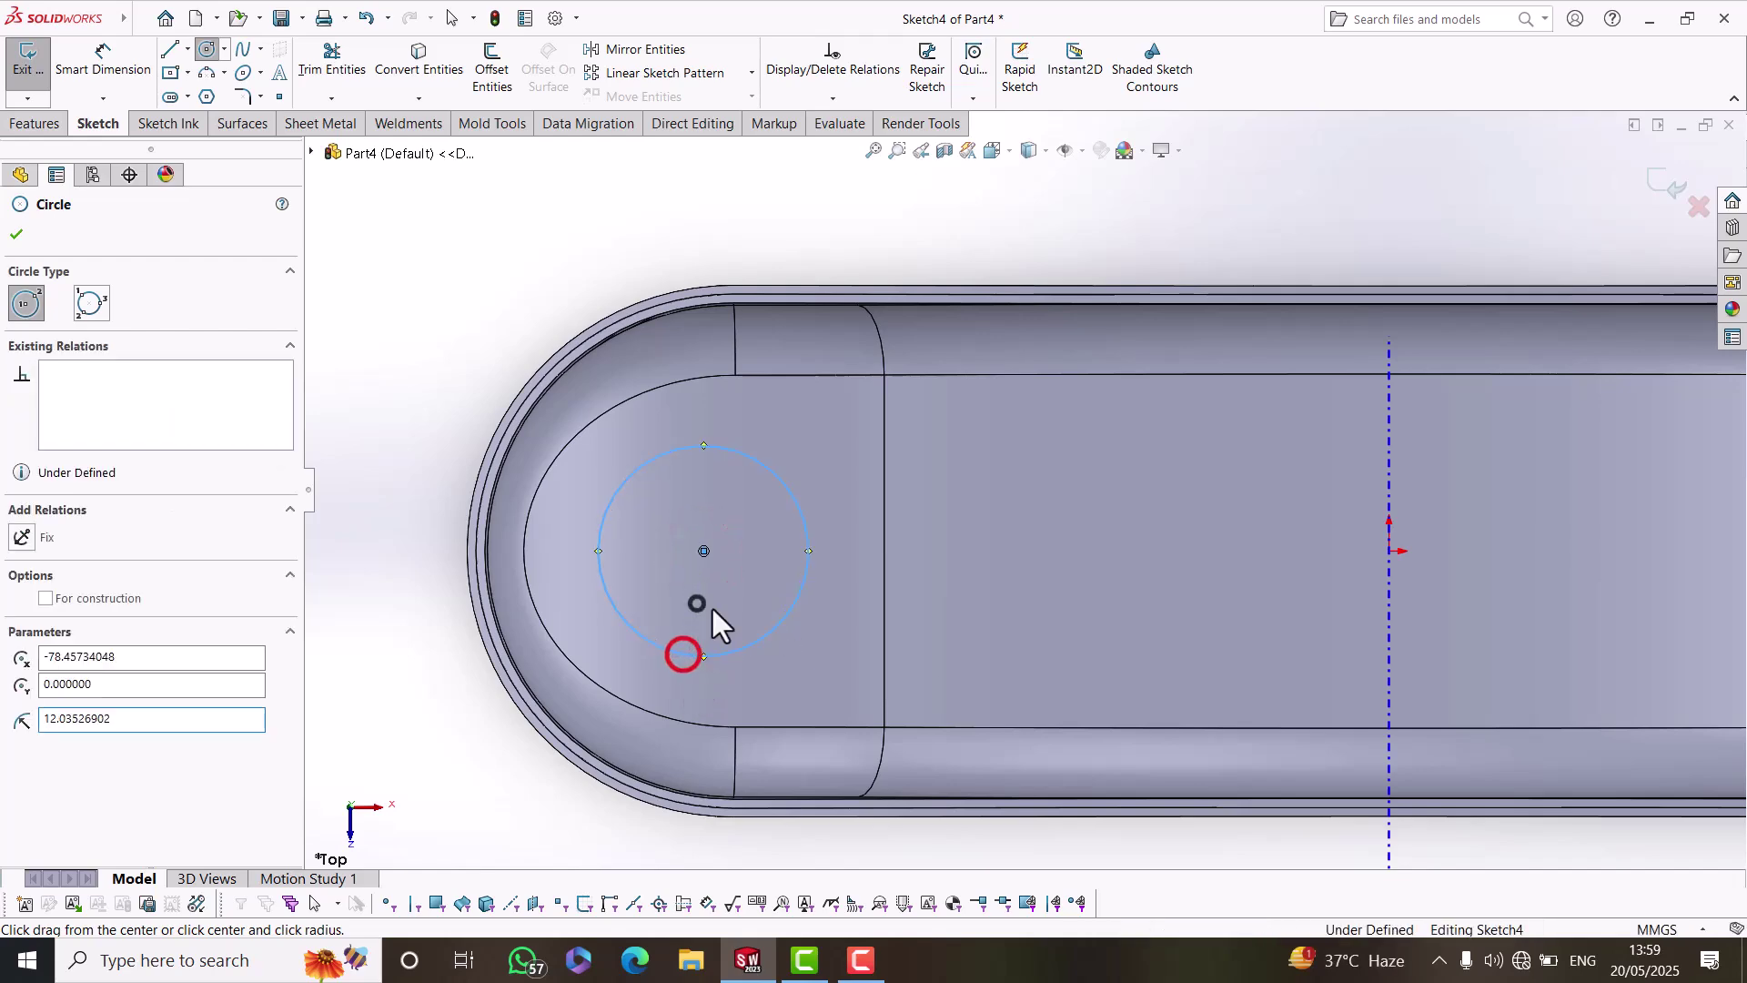
right_click(697, 604)
left_click(760, 626)
Set the circle's diameter to 25 mm and convert it to construction geometry.
scroll(759, 632, "up", 3)
right_click_drag(716, 745, 834, 446)
left_click(870, 474)
left_click(960, 333)
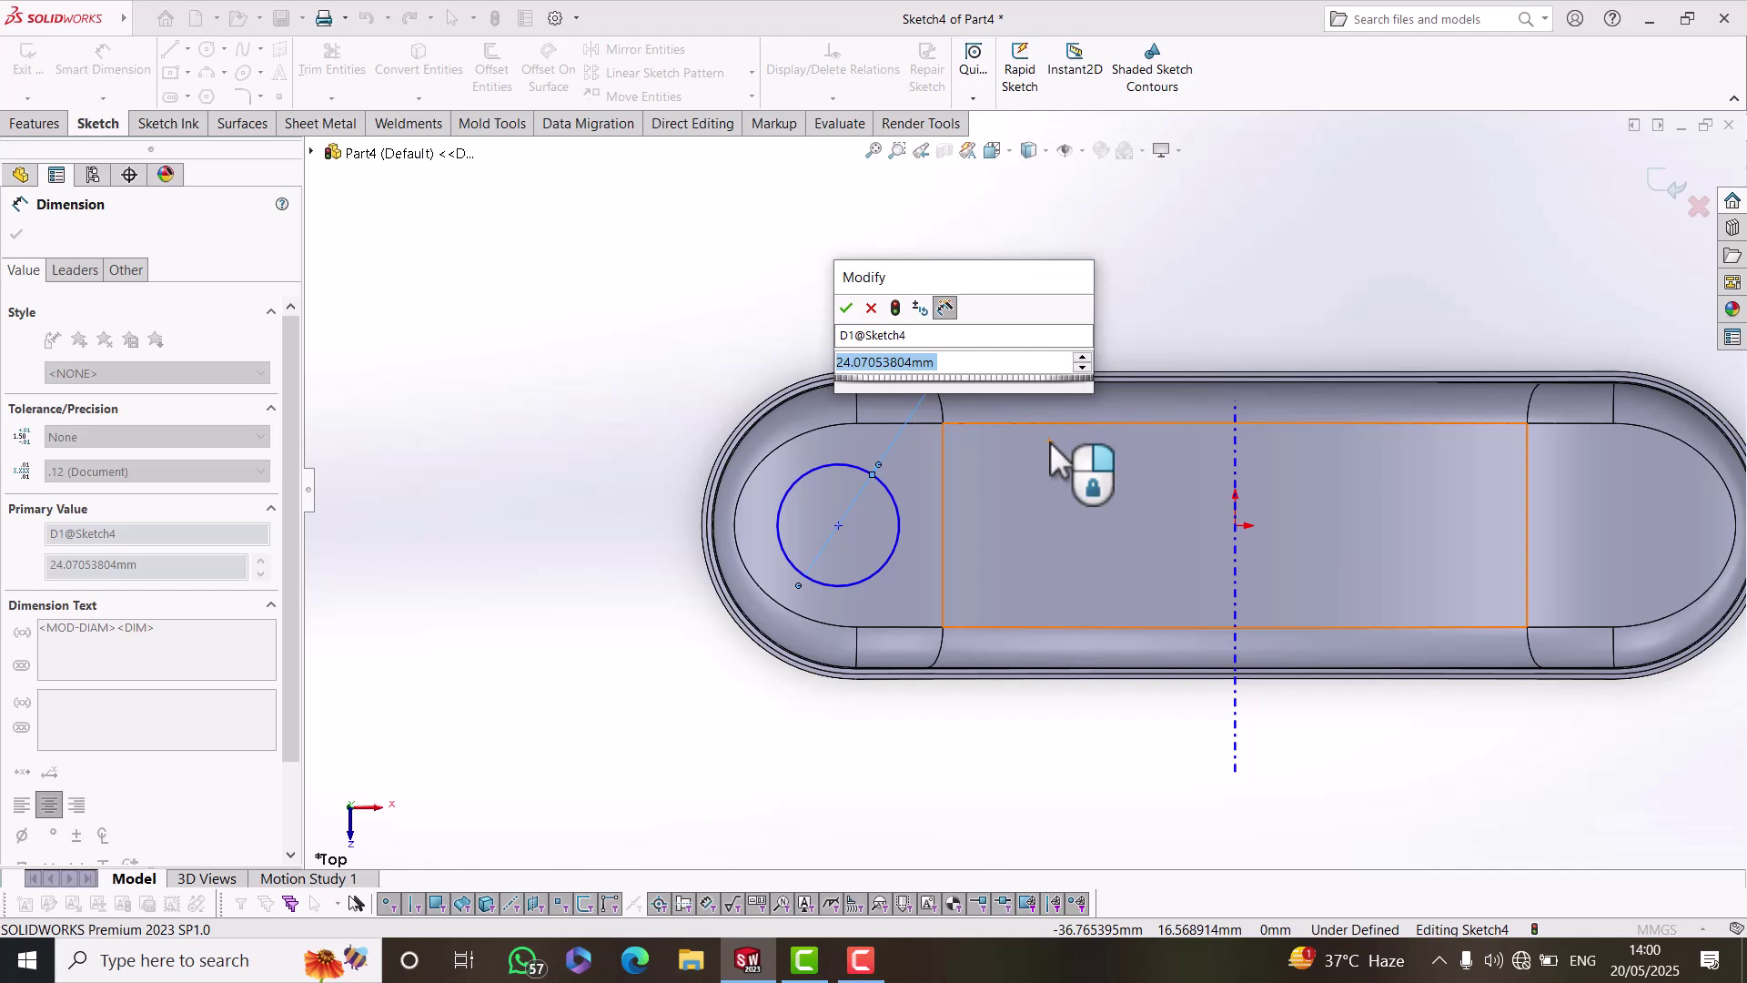
type("2")
key("Return")
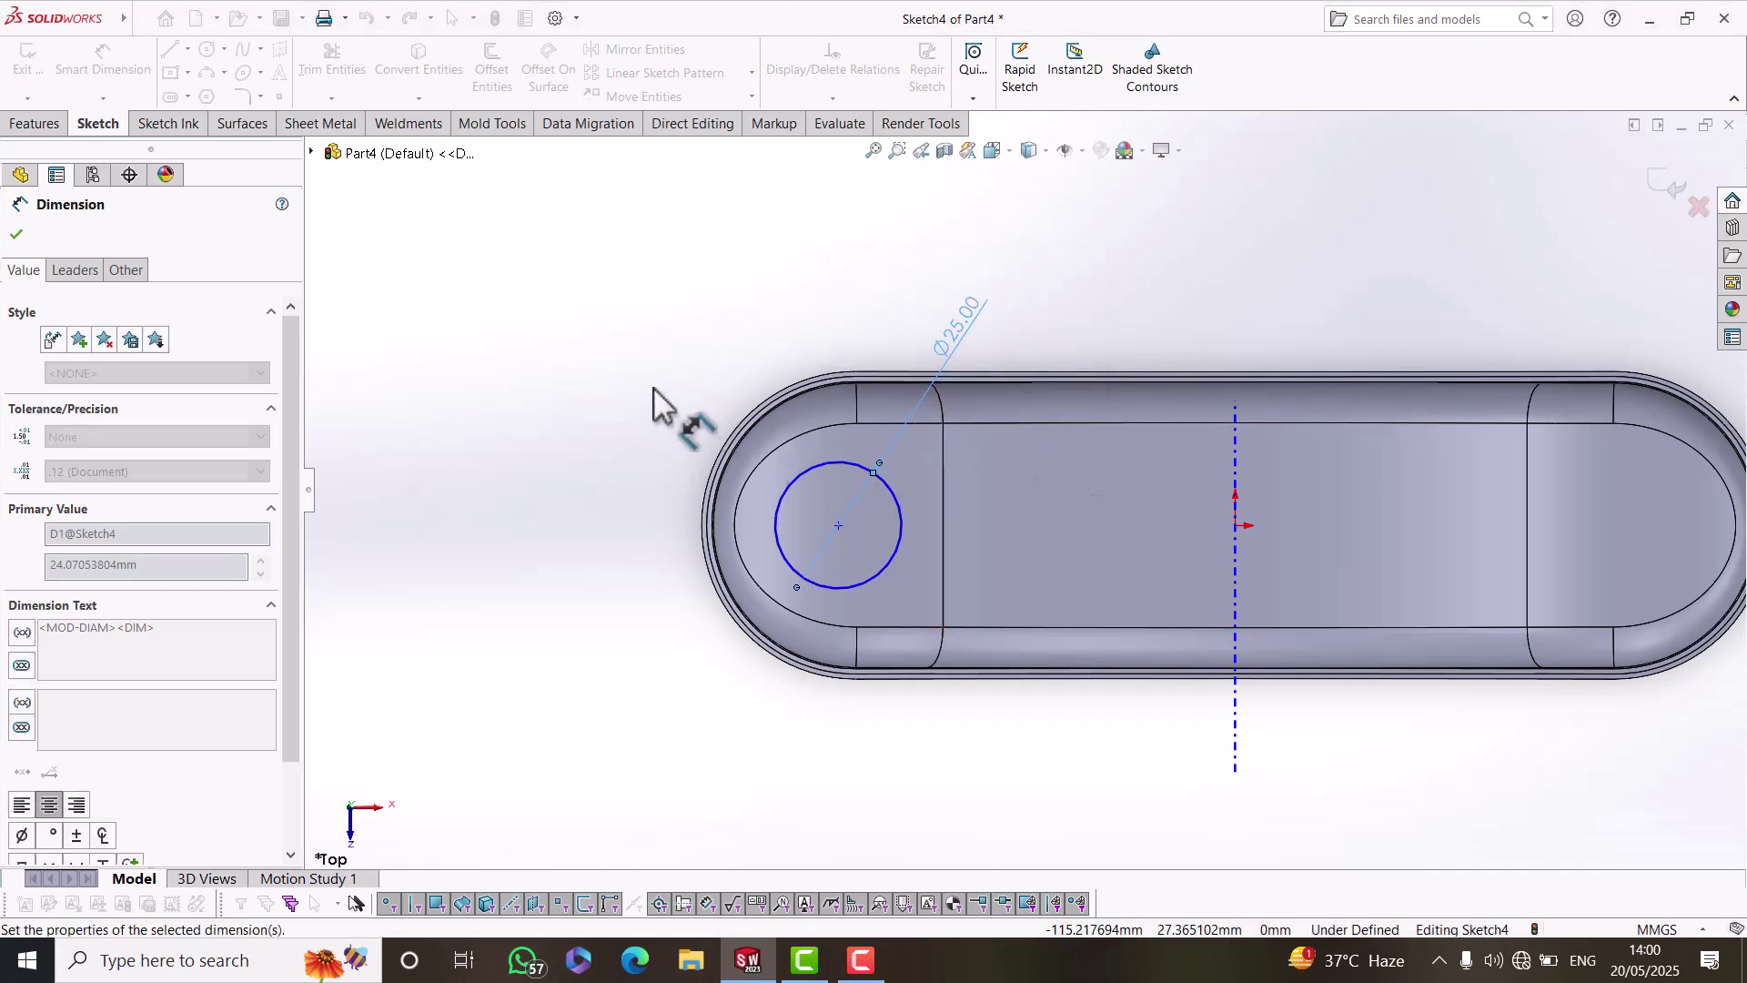
right_click(653, 388)
left_click(701, 443)
left_click(828, 462)
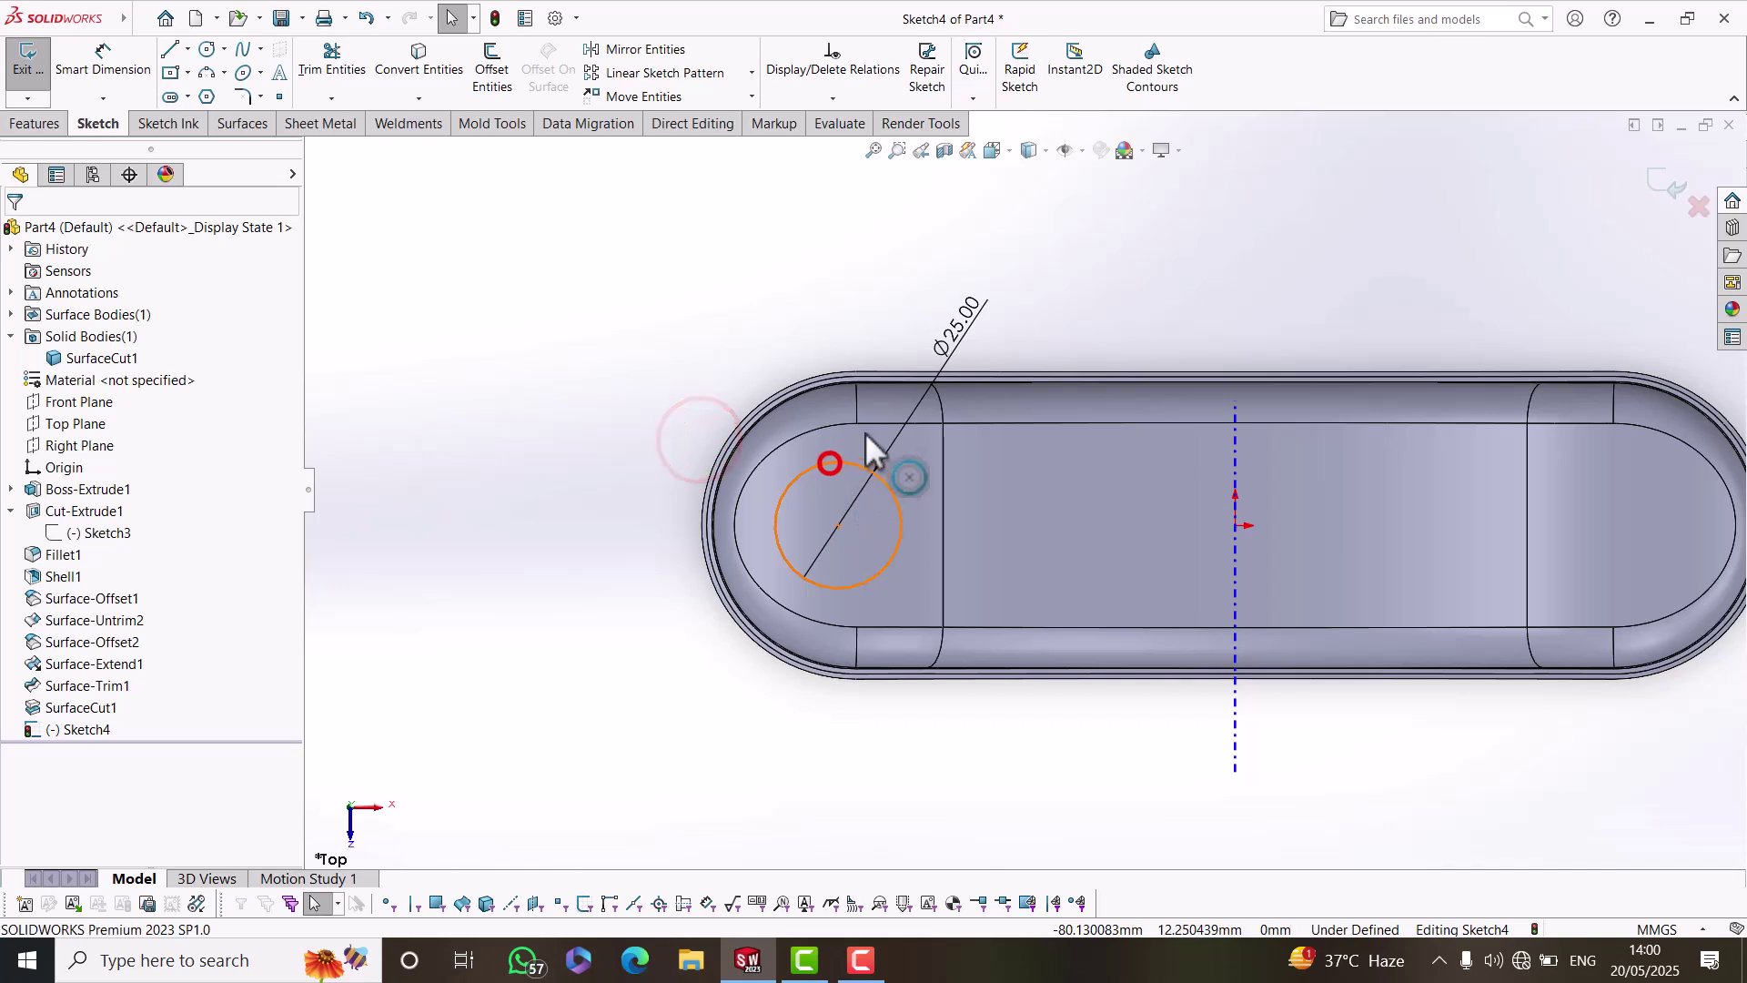
left_click(902, 411)
Draw a horizontal construction line through the origin and the circle's centre, extending past the body's rounded end.
right_click_drag(905, 773, 947, 472)
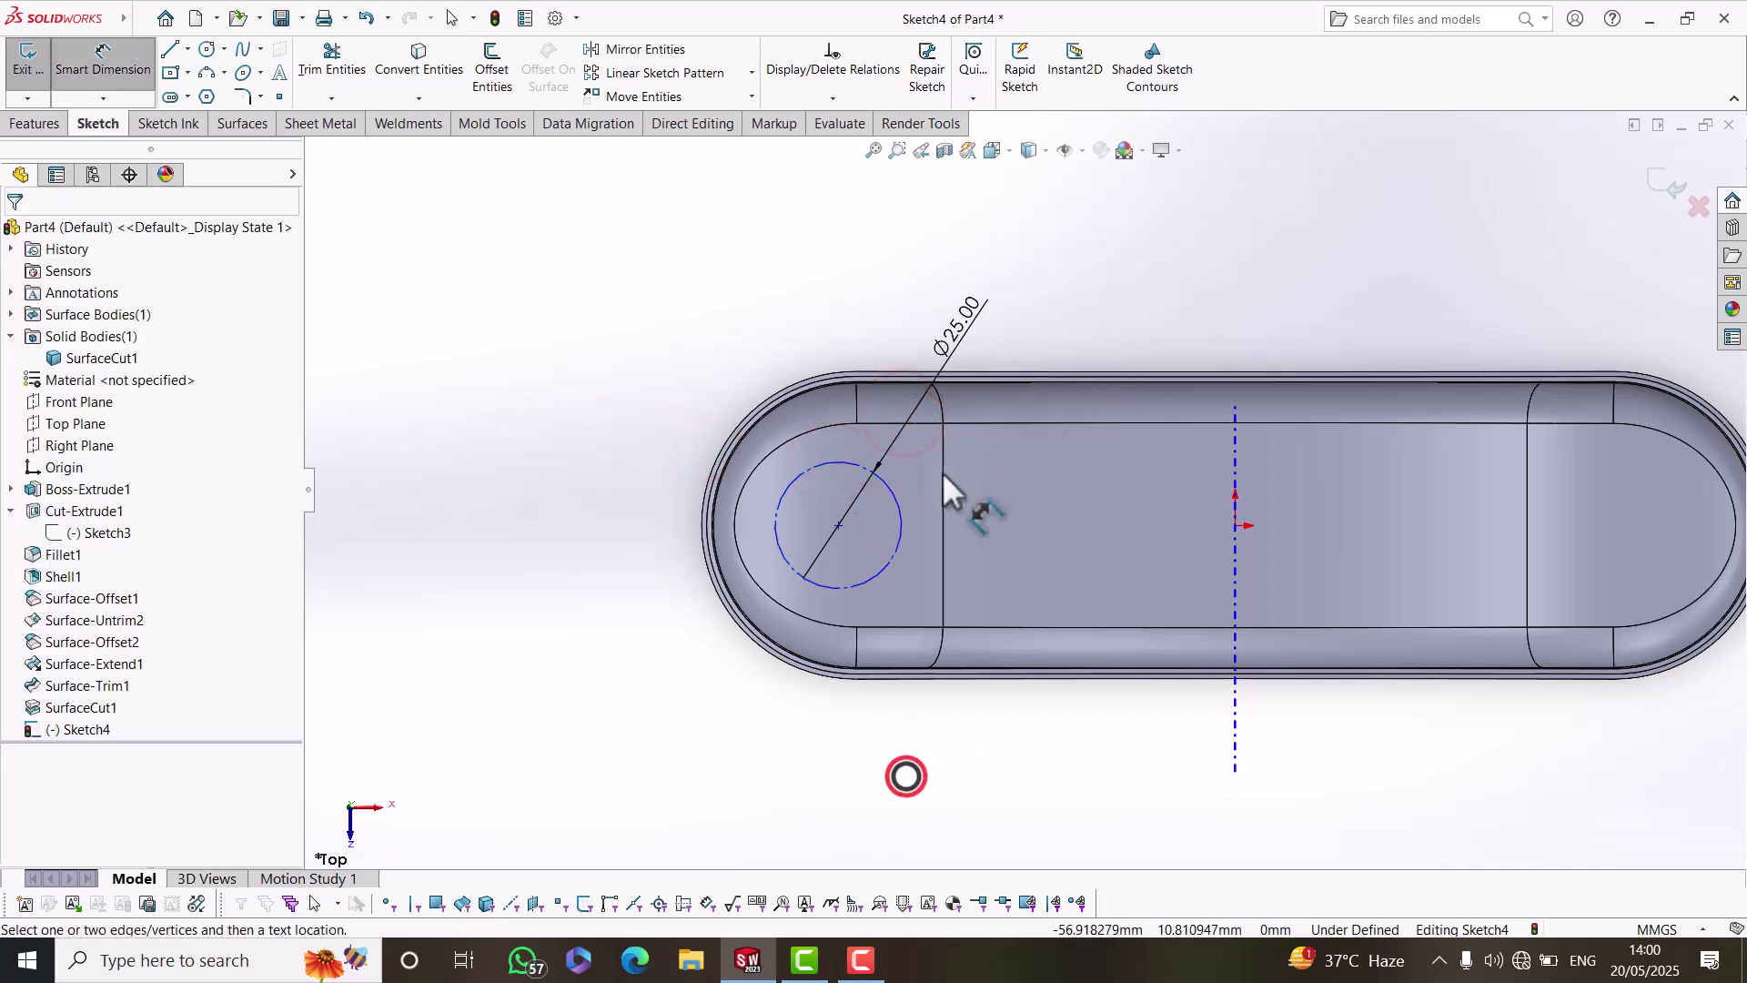
right_click_drag(599, 387, 187, 424)
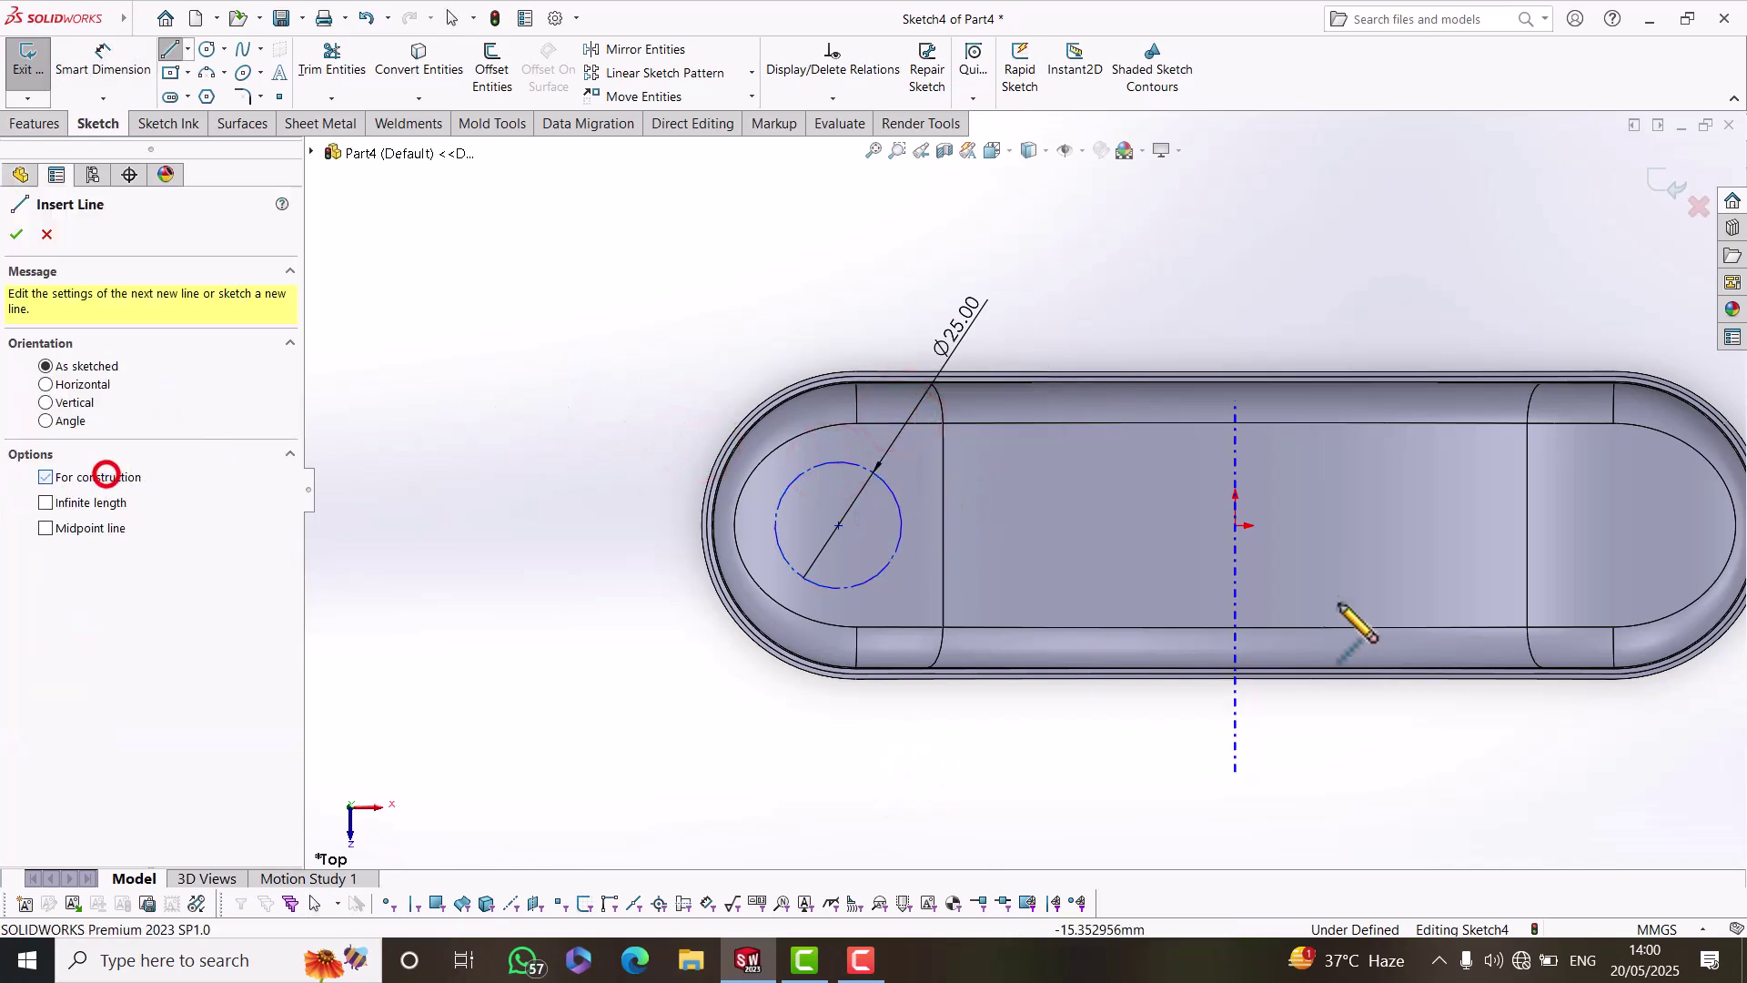
left_click(1287, 525)
left_click(679, 525)
double_click(679, 464)
Dimension the horizontal distance between the construction circle's centre and the origin as 80 mm.
right_click_drag(625, 573, 771, 522)
left_click(858, 589)
left_click(1234, 525)
left_click(1079, 769)
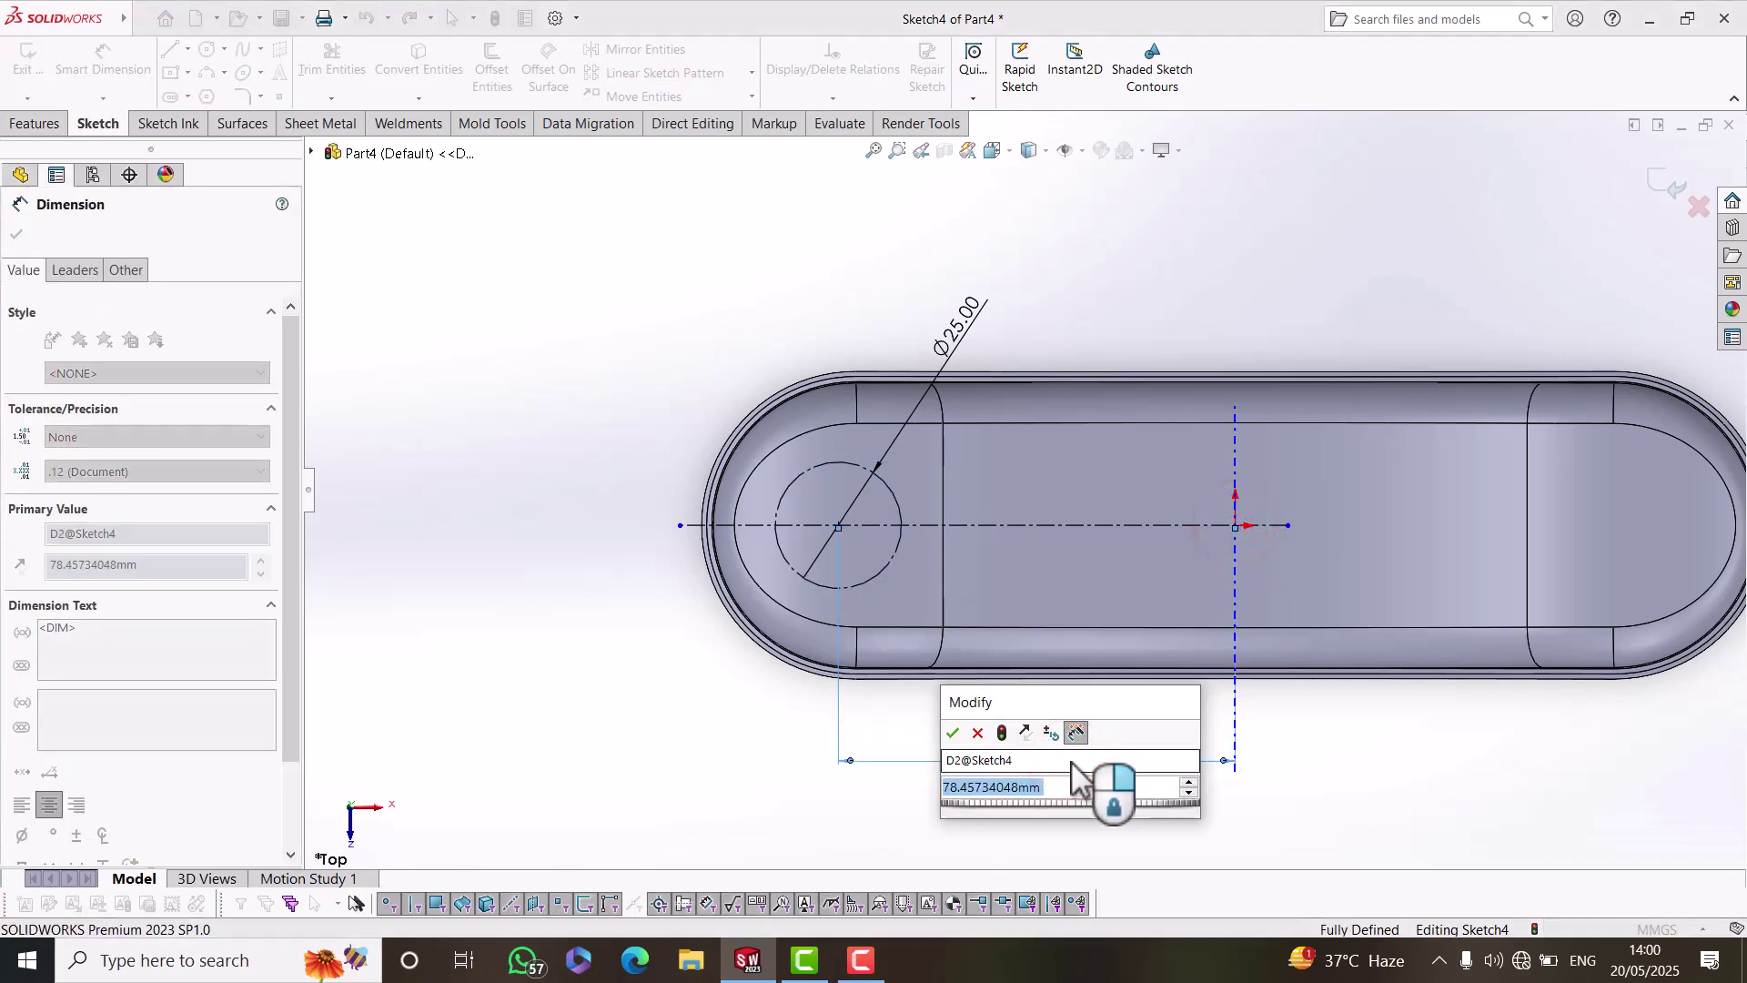
type("80")
key("Return")
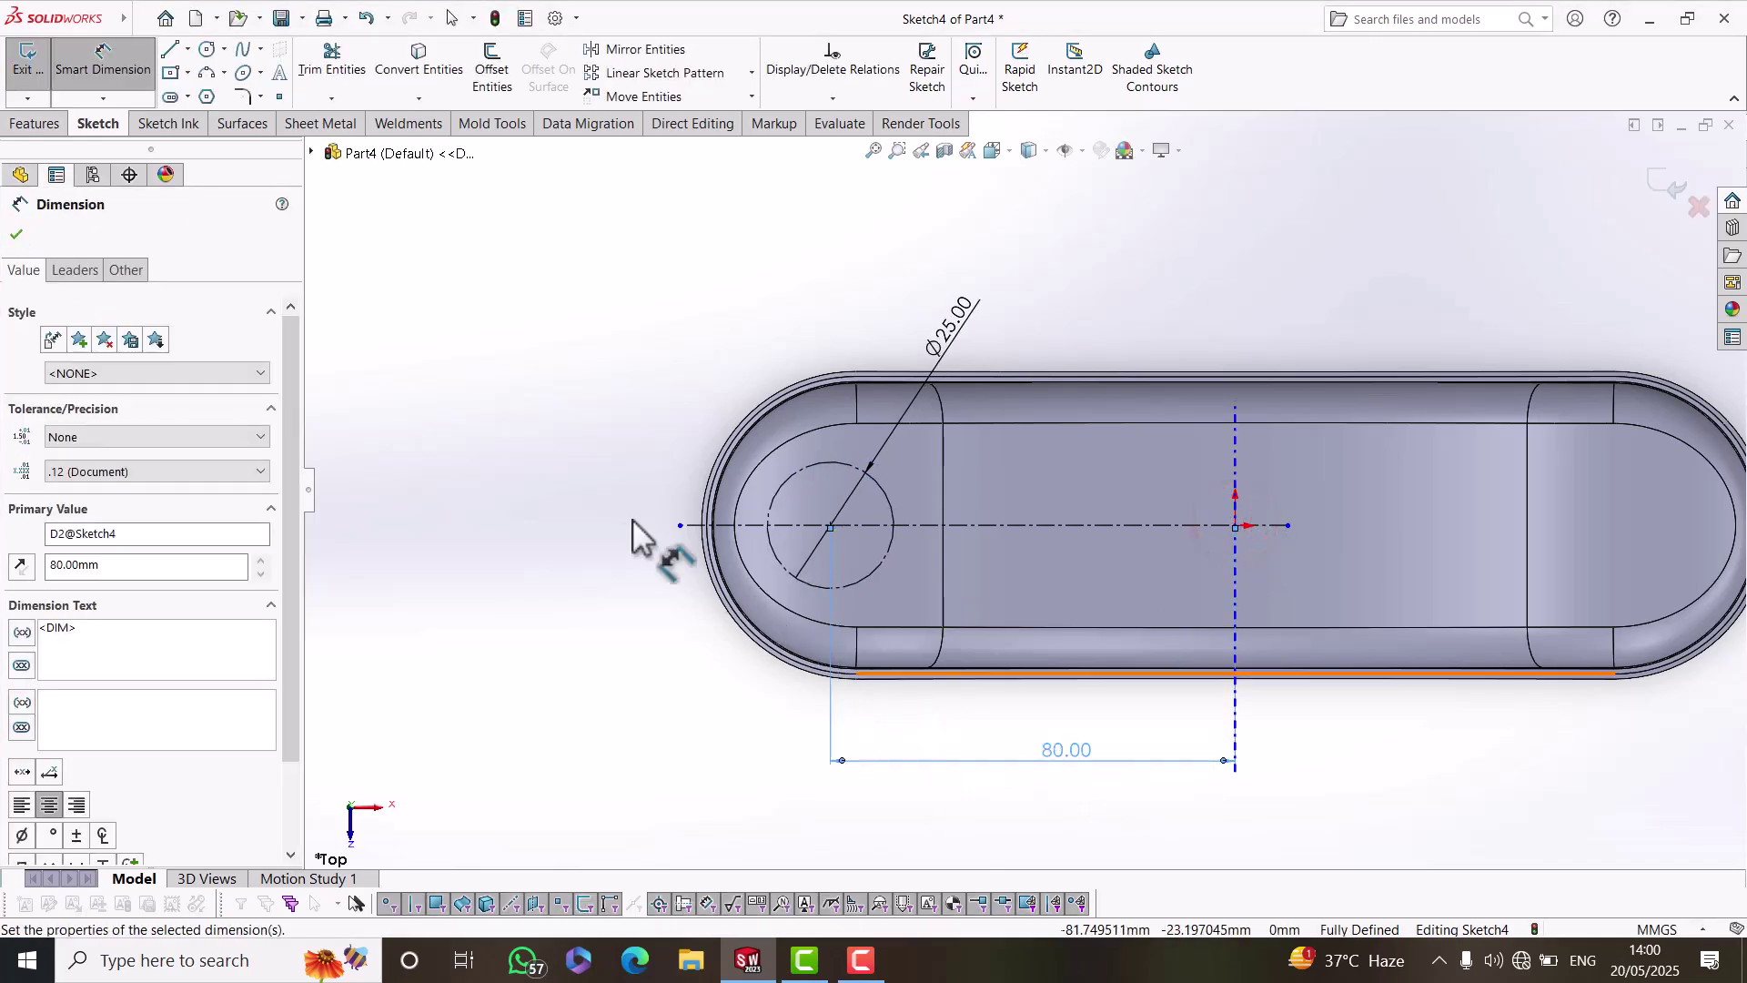
Sketch a small circle about 3.8 mm in diameter where the construction circle crosses the horizontal centreline on the origin side.
left_click(208, 51)
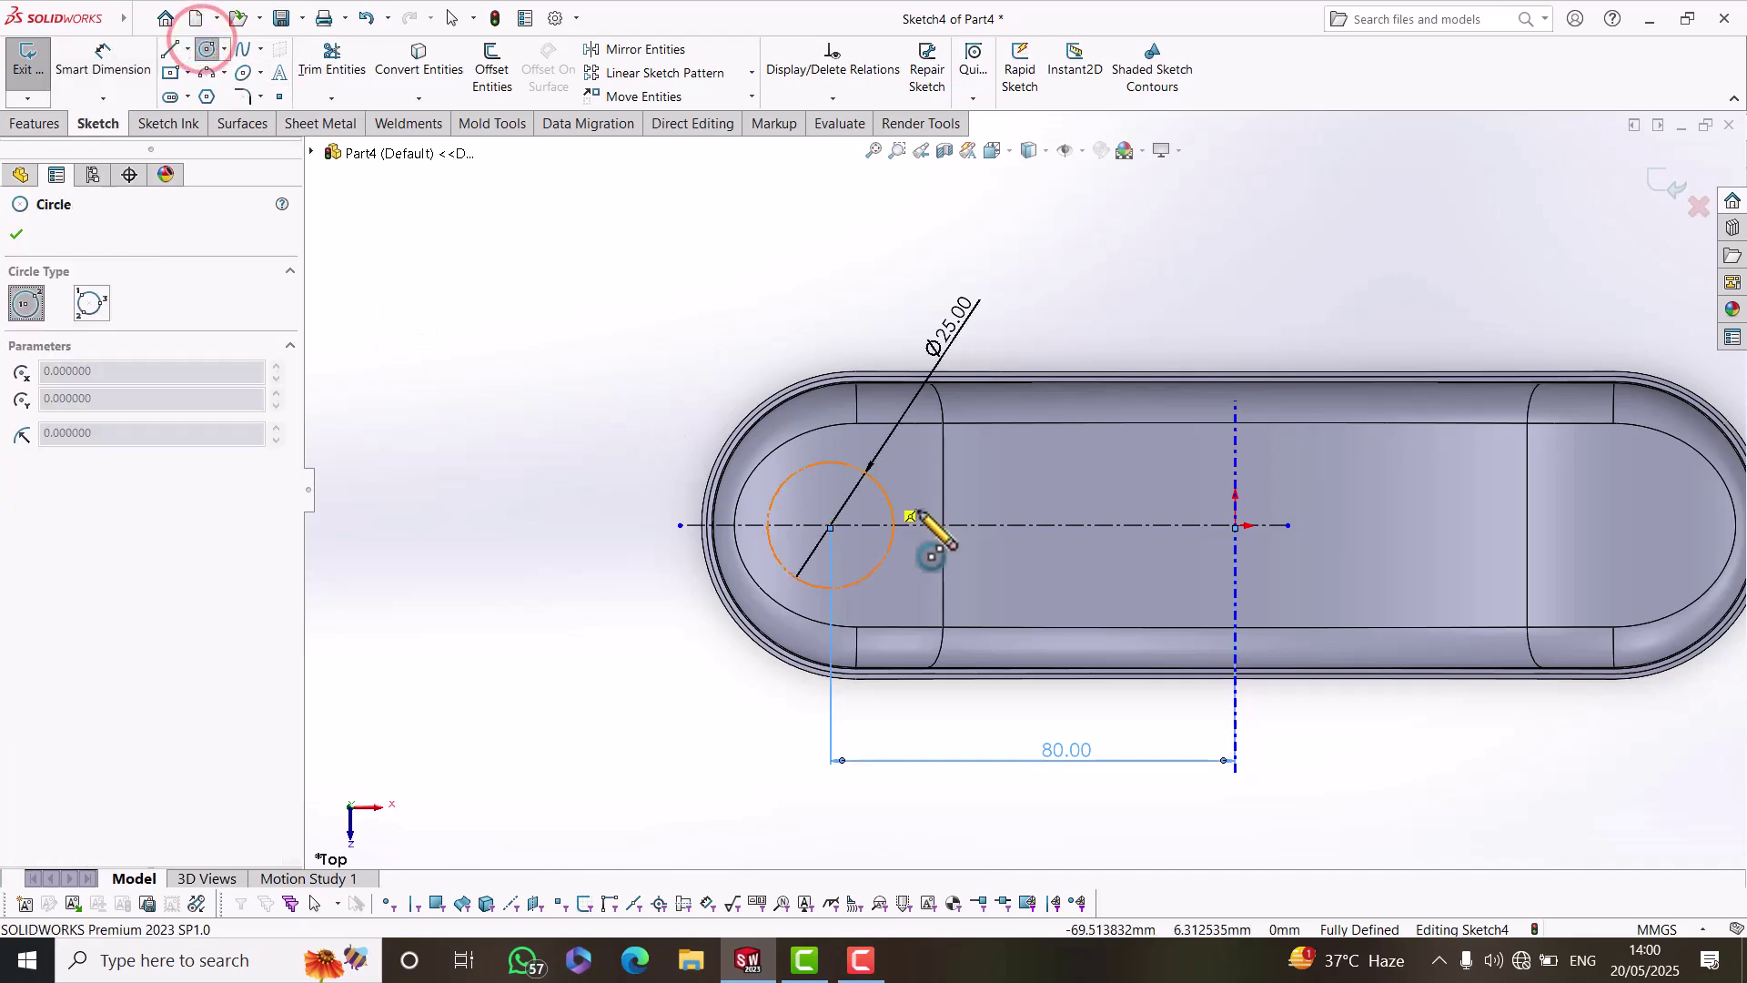
scroll(896, 528, "down", 8)
left_click(911, 518)
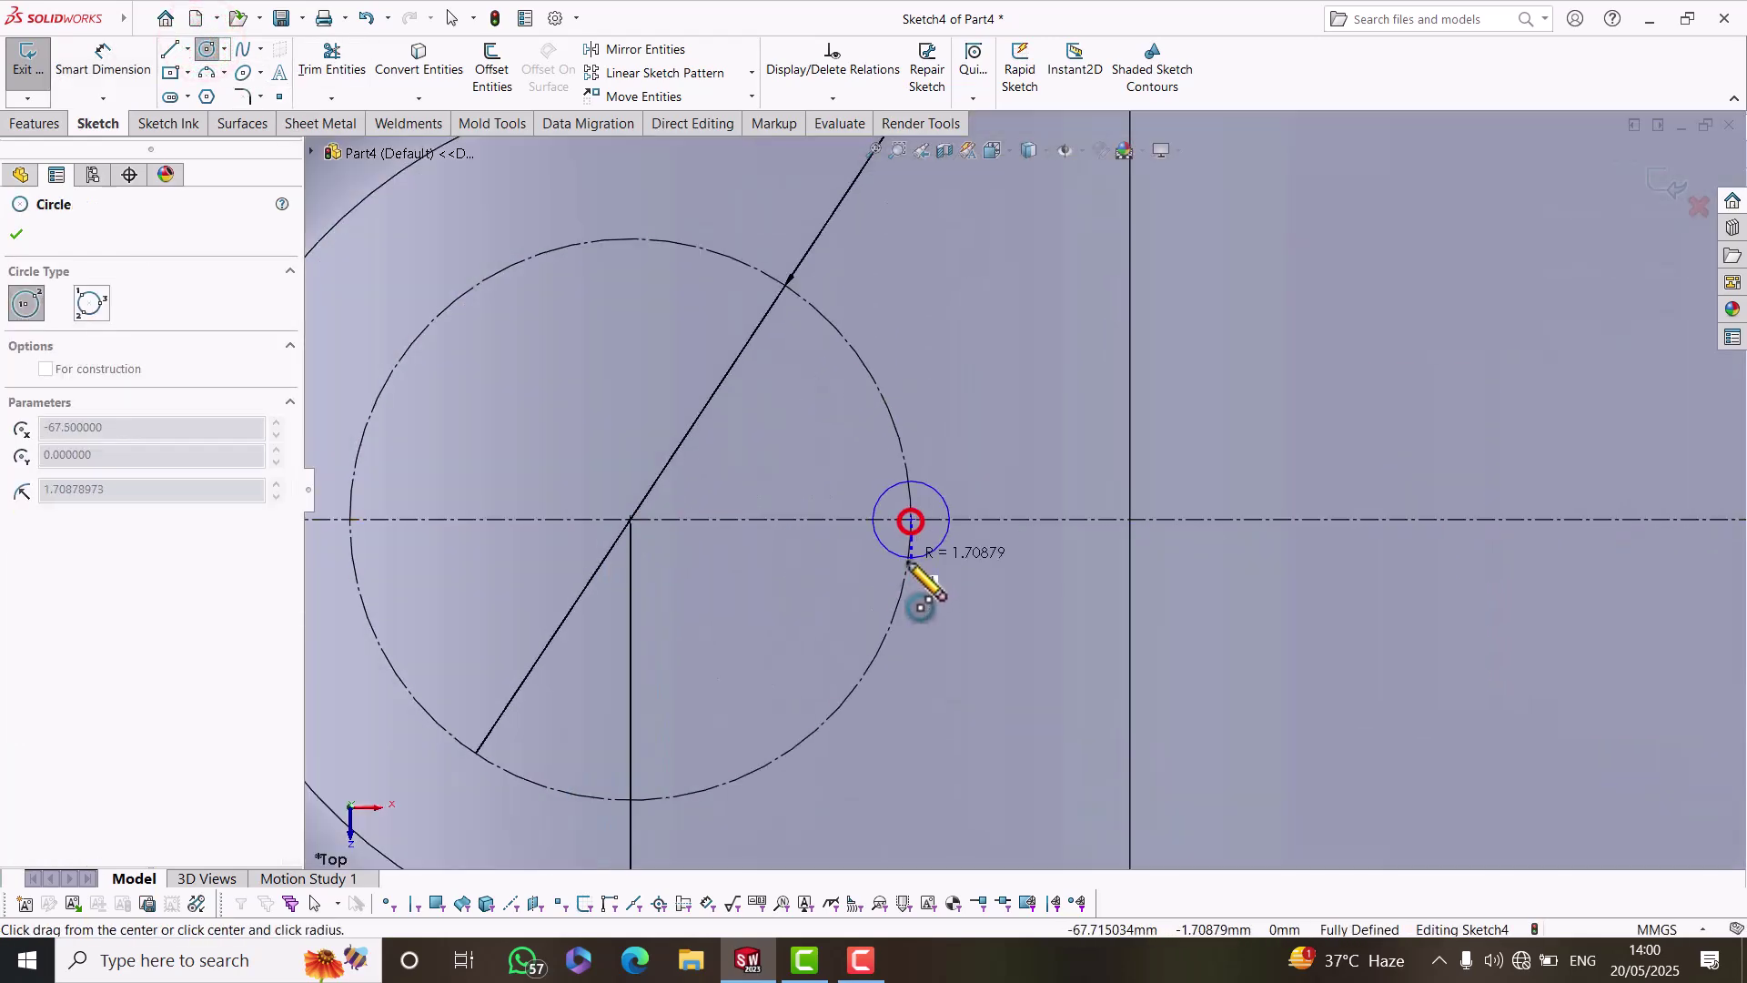
left_click(907, 562)
right_click(976, 586)
left_click(1013, 600)
scroll(983, 599, "up", 3)
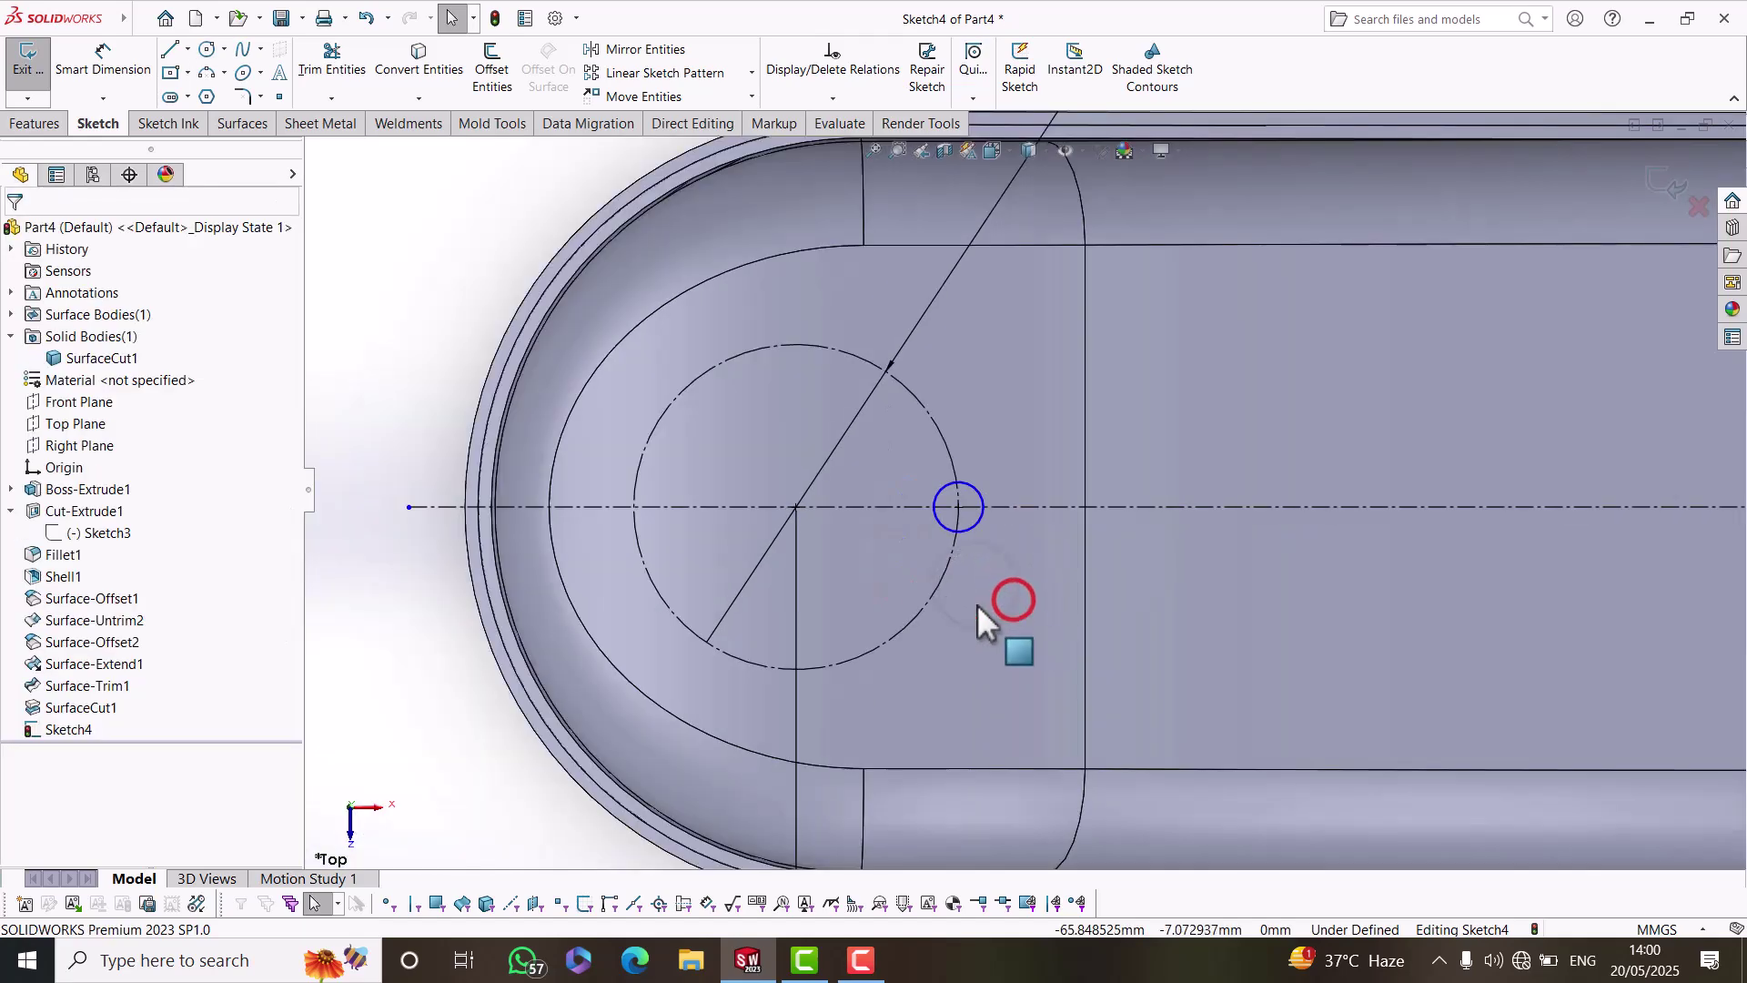
Set the small circle's diameter to 4 mm.
right_click_drag(975, 607, 1006, 444)
left_click(970, 501)
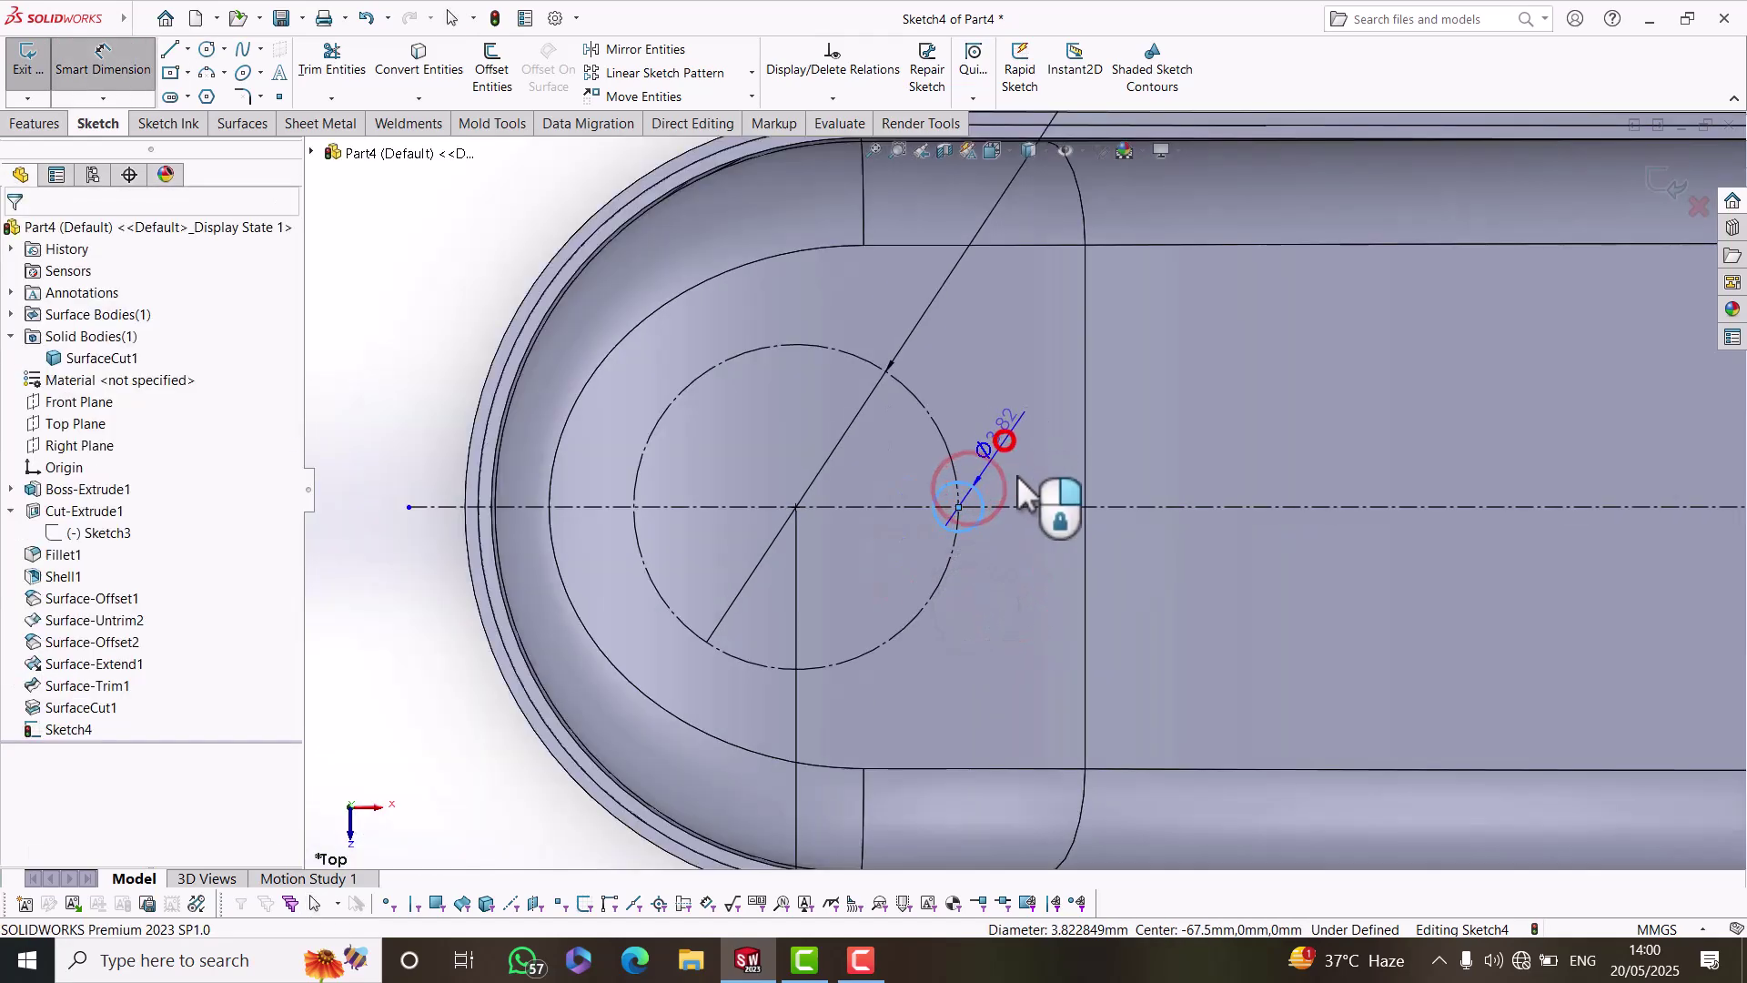
left_click(1019, 491)
type("4")
key("Return")
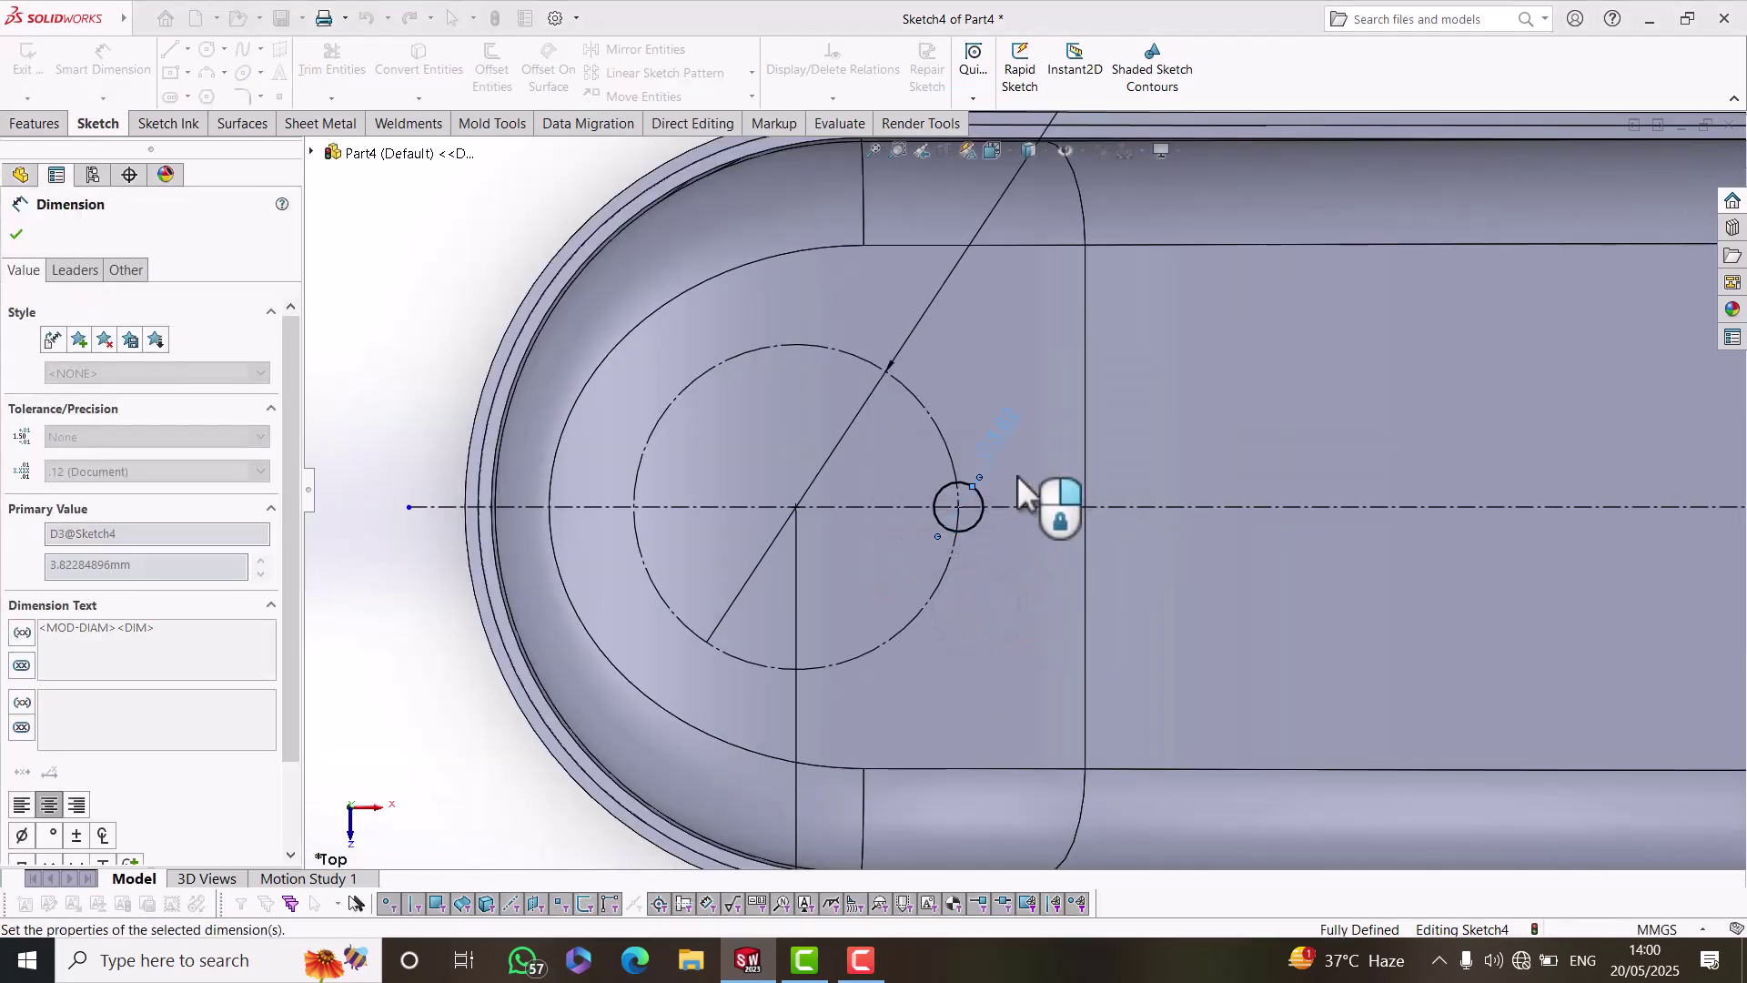
right_click(501, 403)
left_click(500, 402)
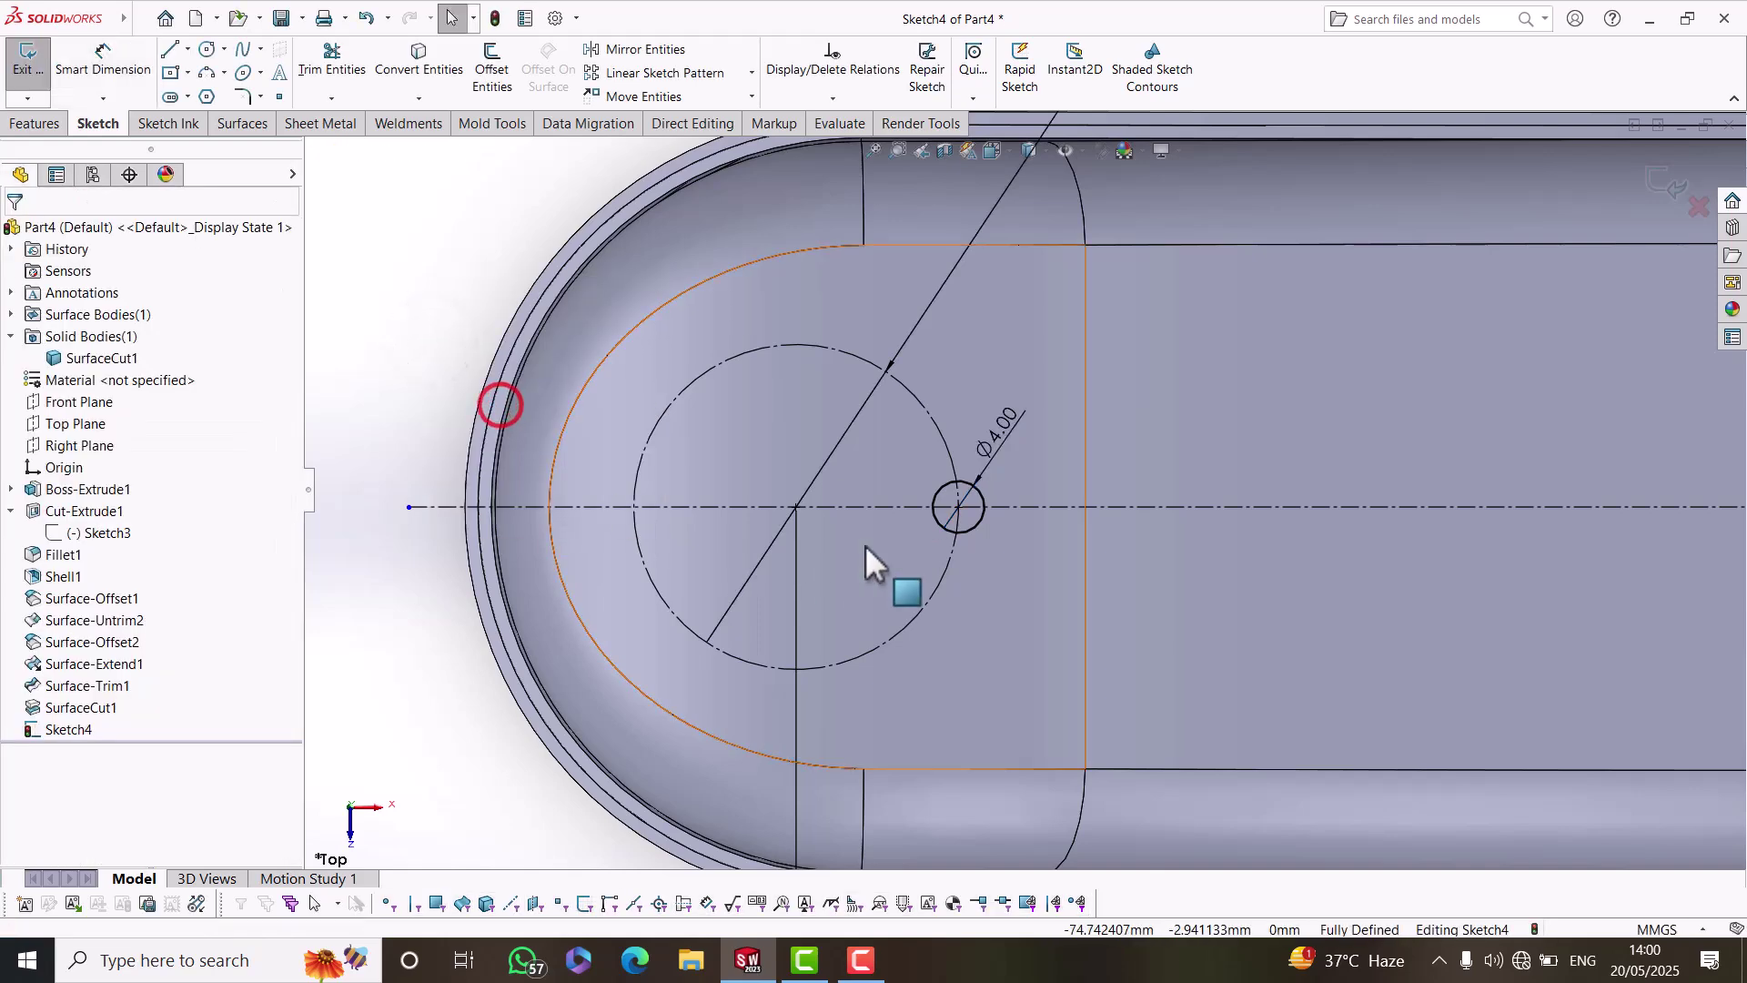
scroll(865, 544, "up", 3)
left_click(616, 338)
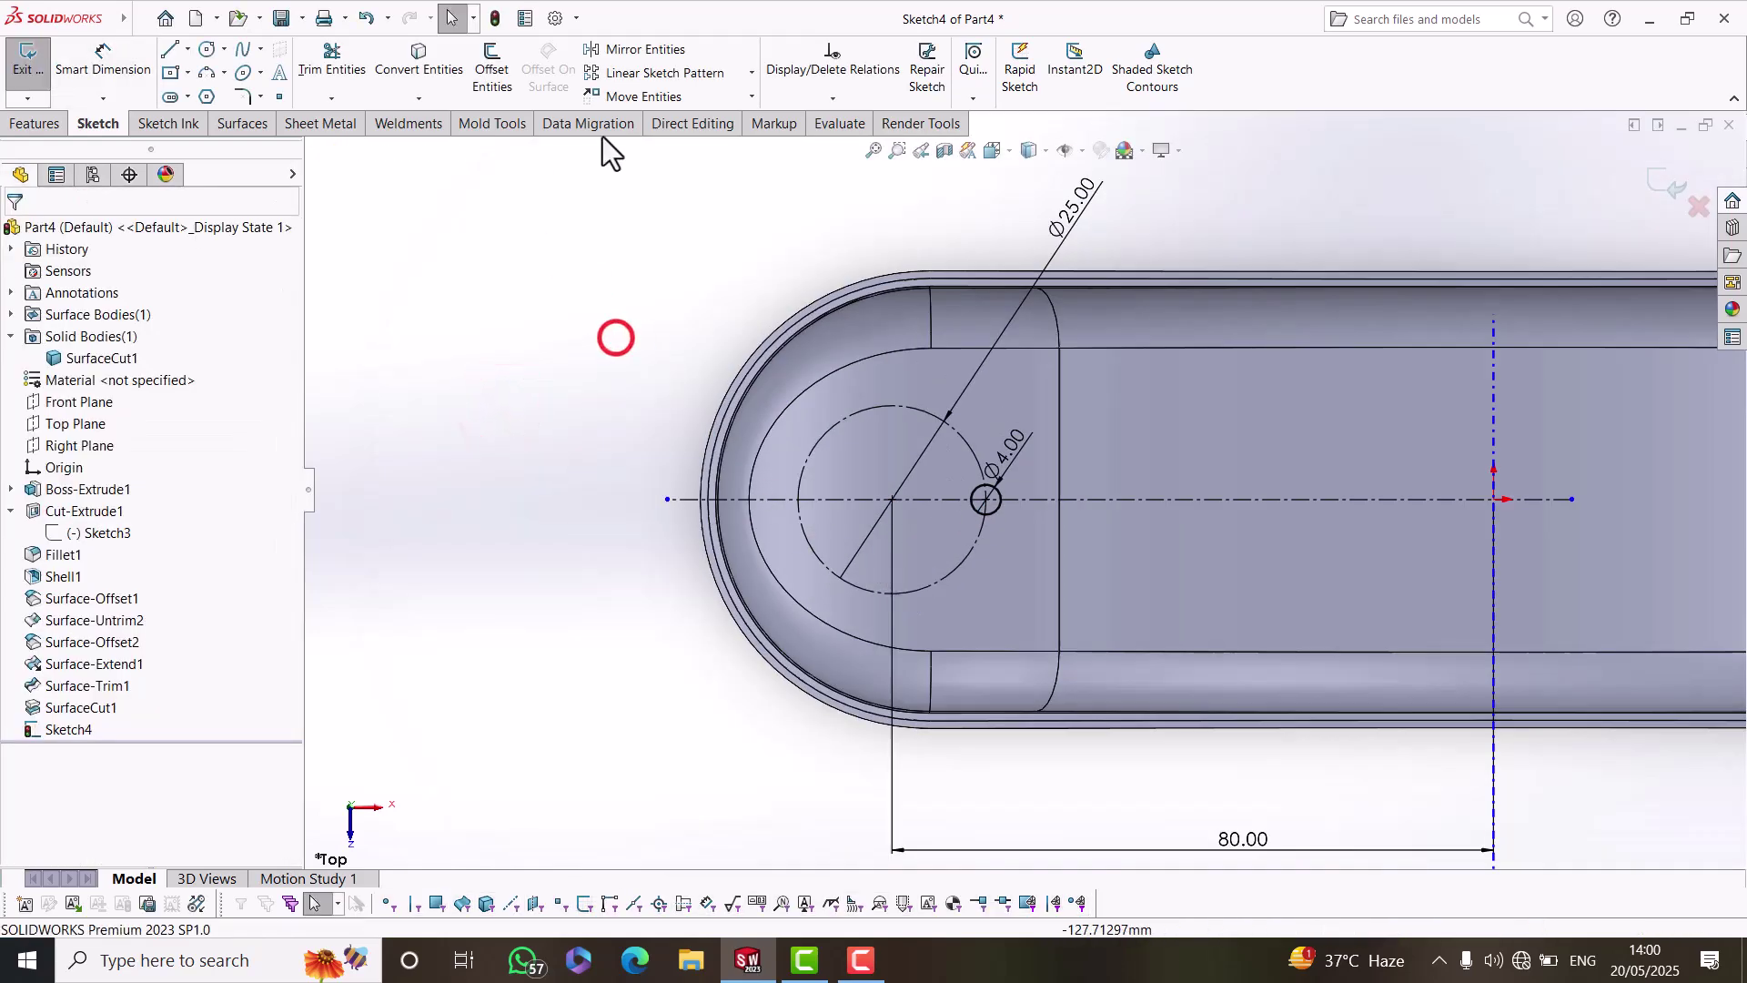
Create a circular sketch pattern of the 4 mm circle around the construction circle's centre with 8 equally spaced instances over 360°.
left_click(752, 73)
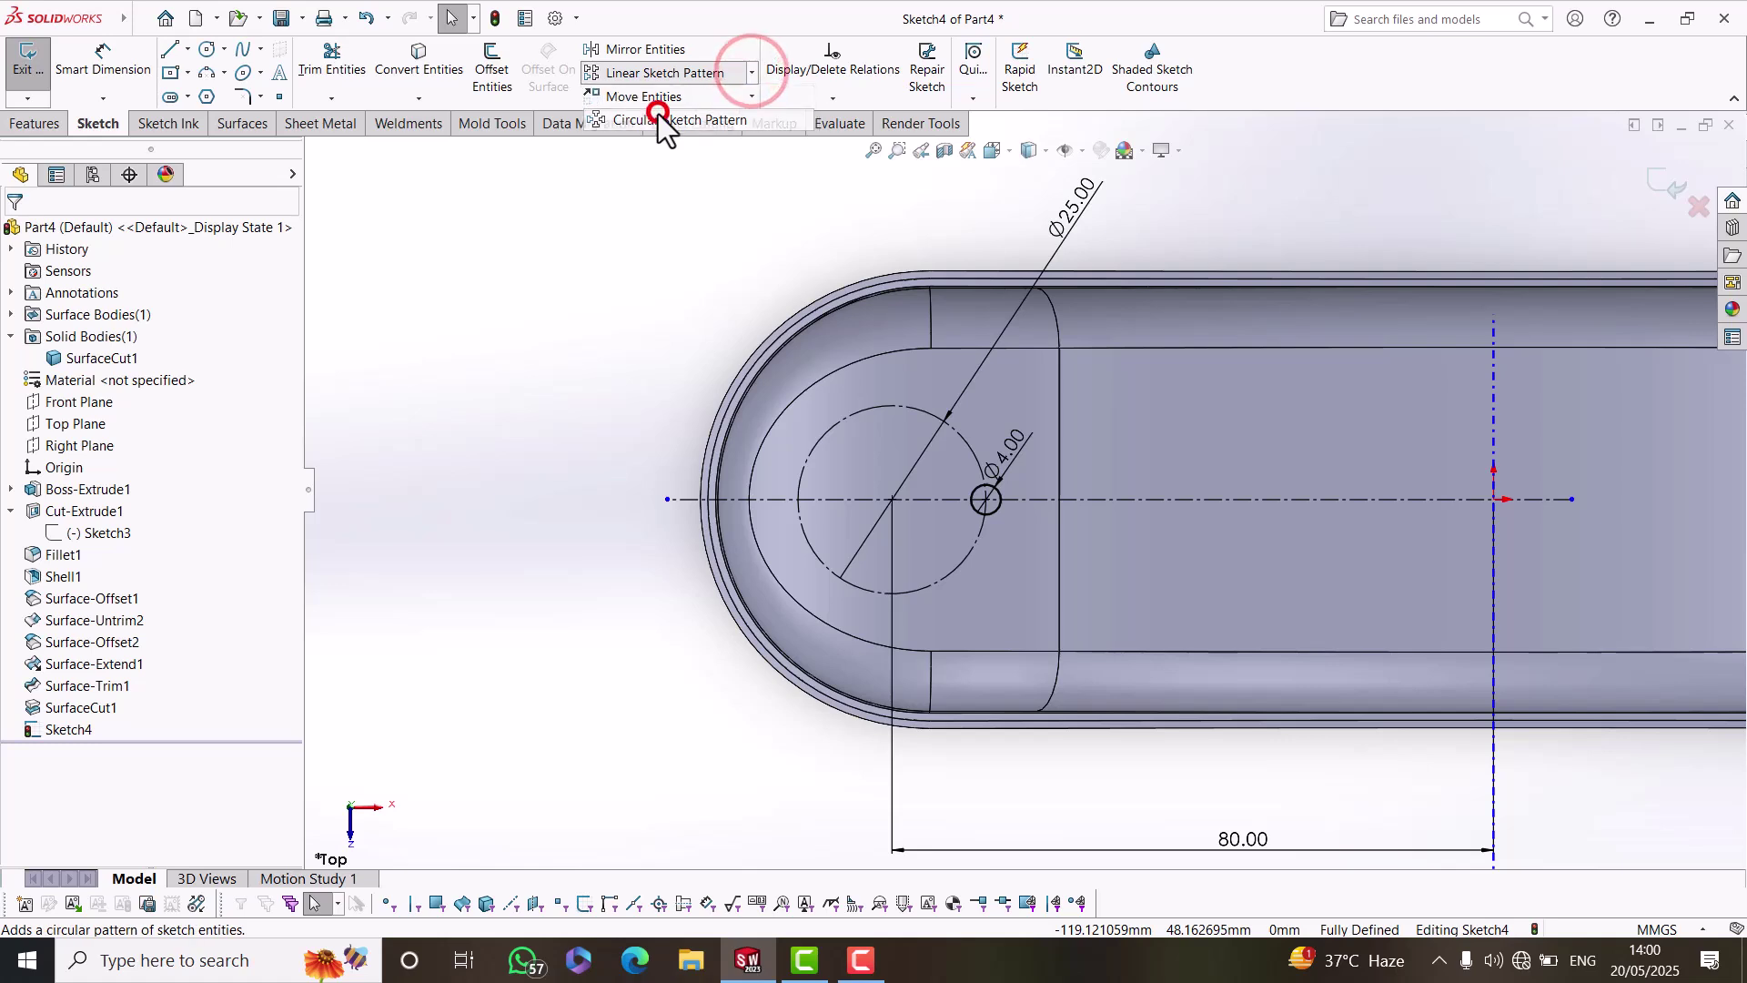
left_click(657, 113)
left_click(228, 289)
left_click(892, 499)
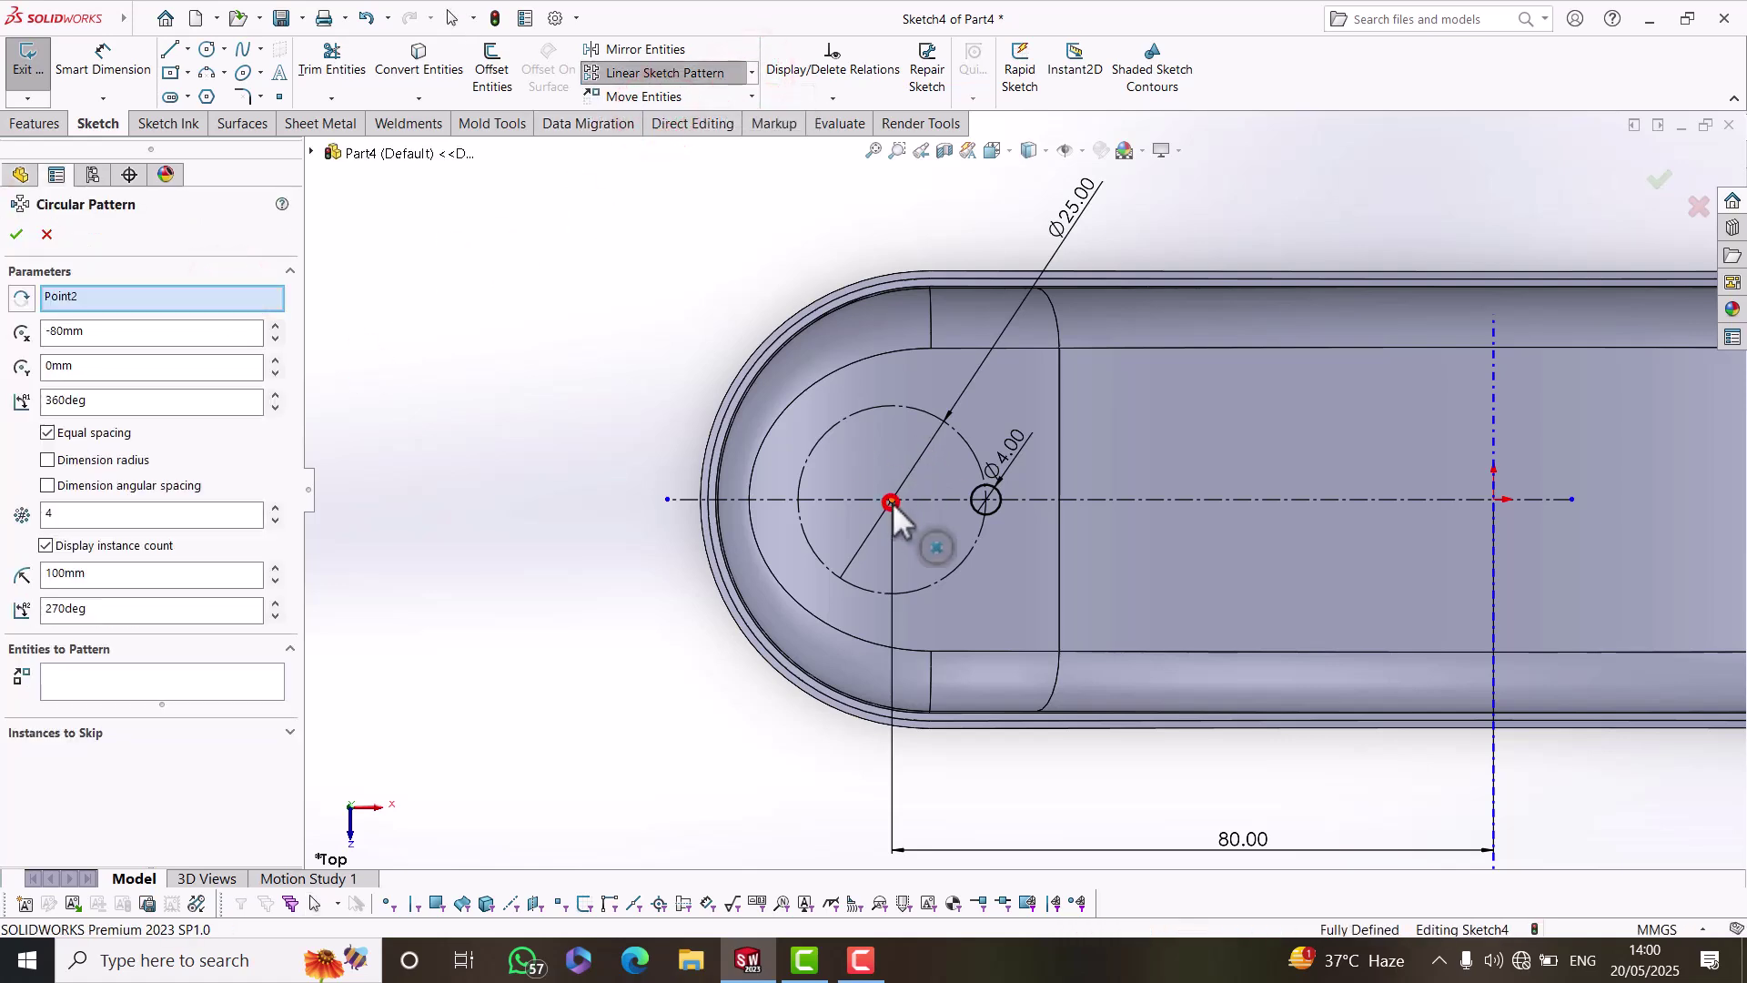
left_click(157, 684)
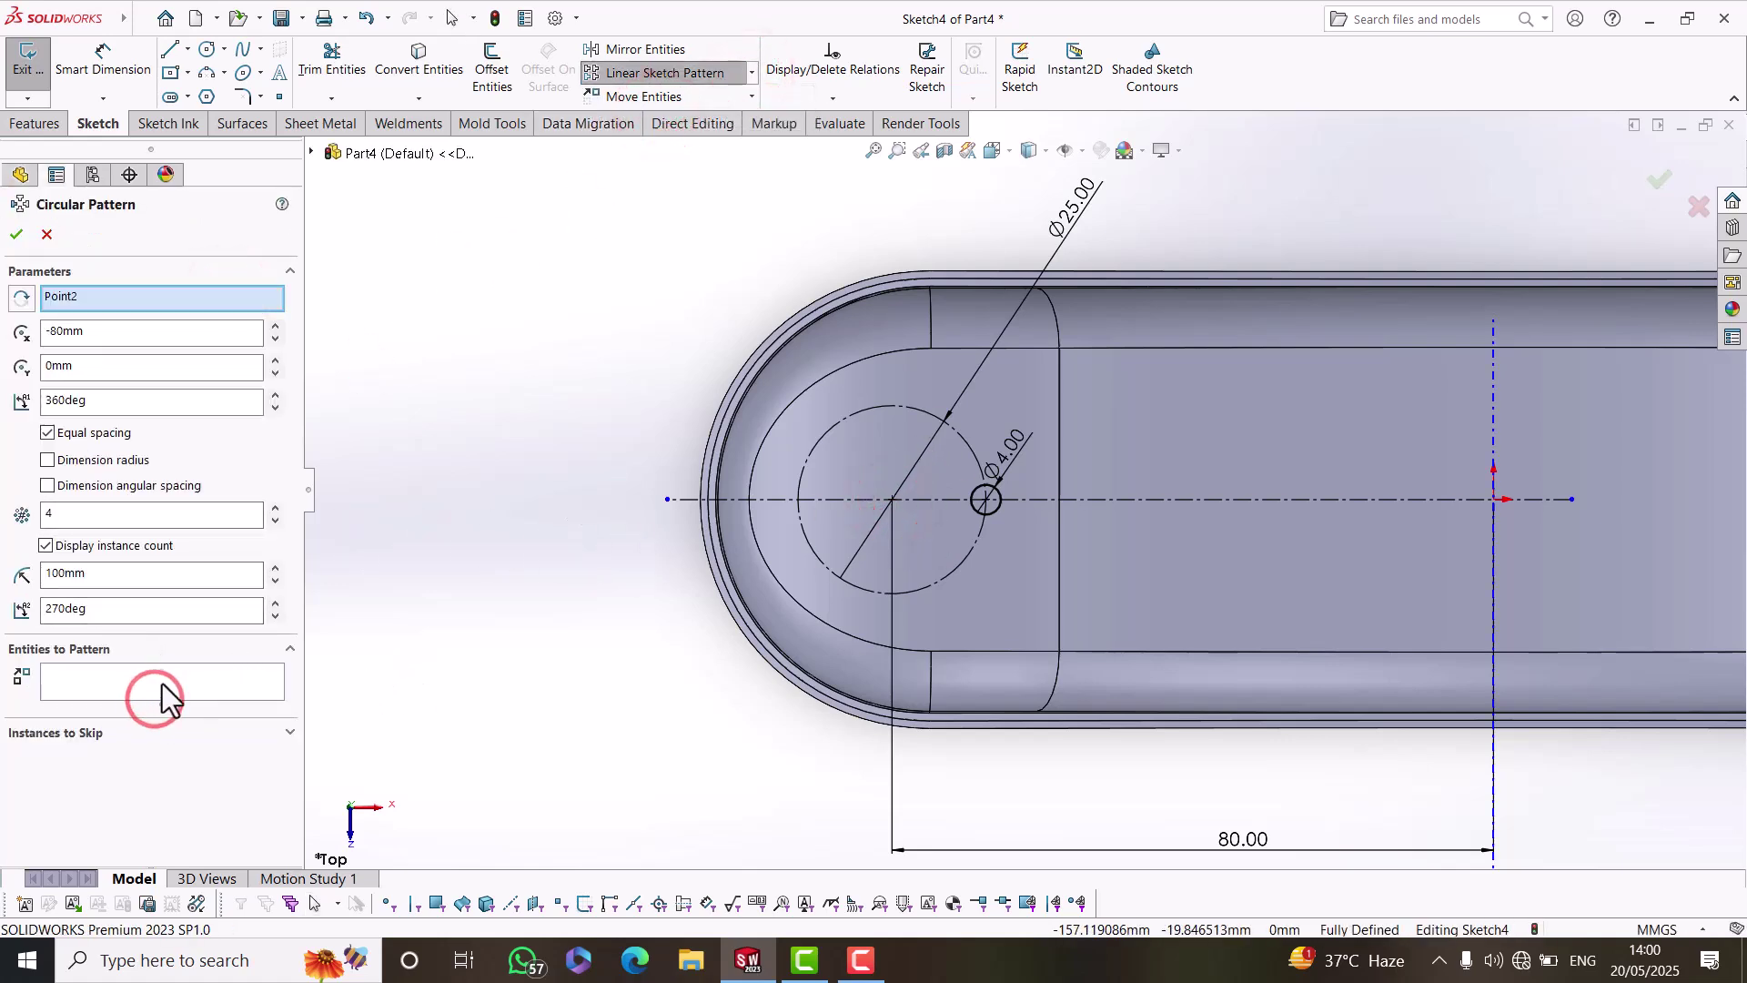
scroll(896, 573, "down", 3)
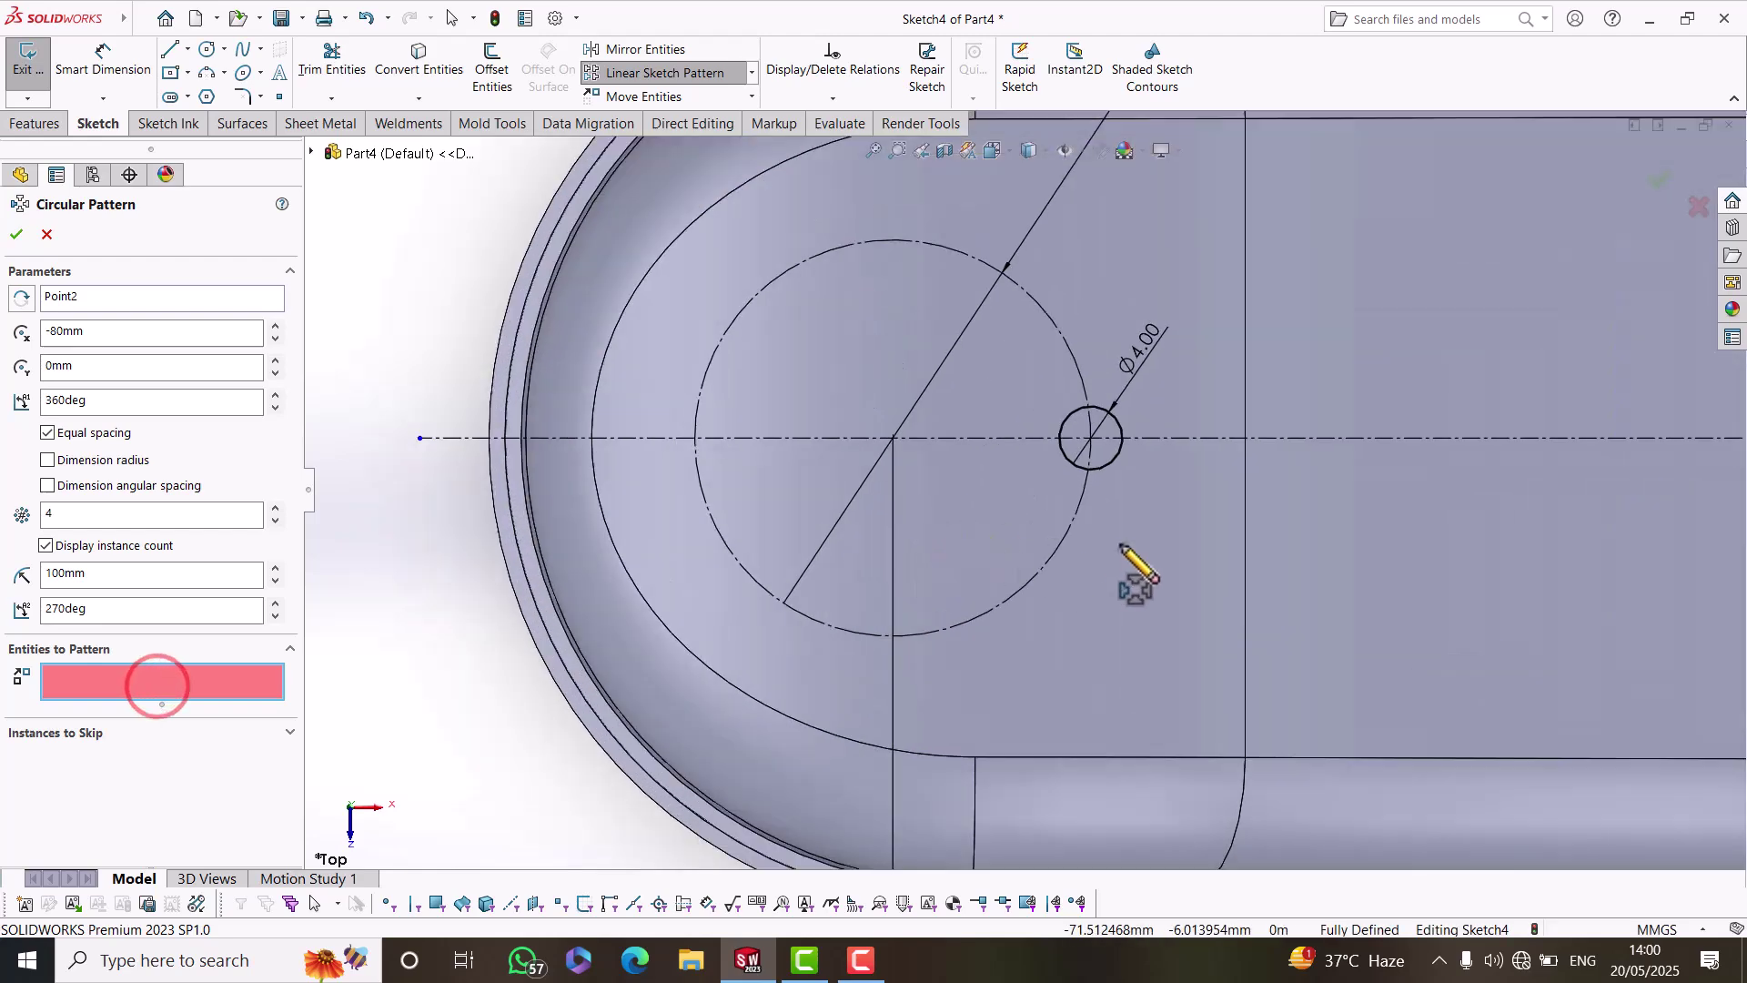
left_click(1115, 458)
scroll(1113, 458, "up", 4)
left_click(274, 507)
left_click(274, 506)
left_click(274, 507)
left_click(274, 507)
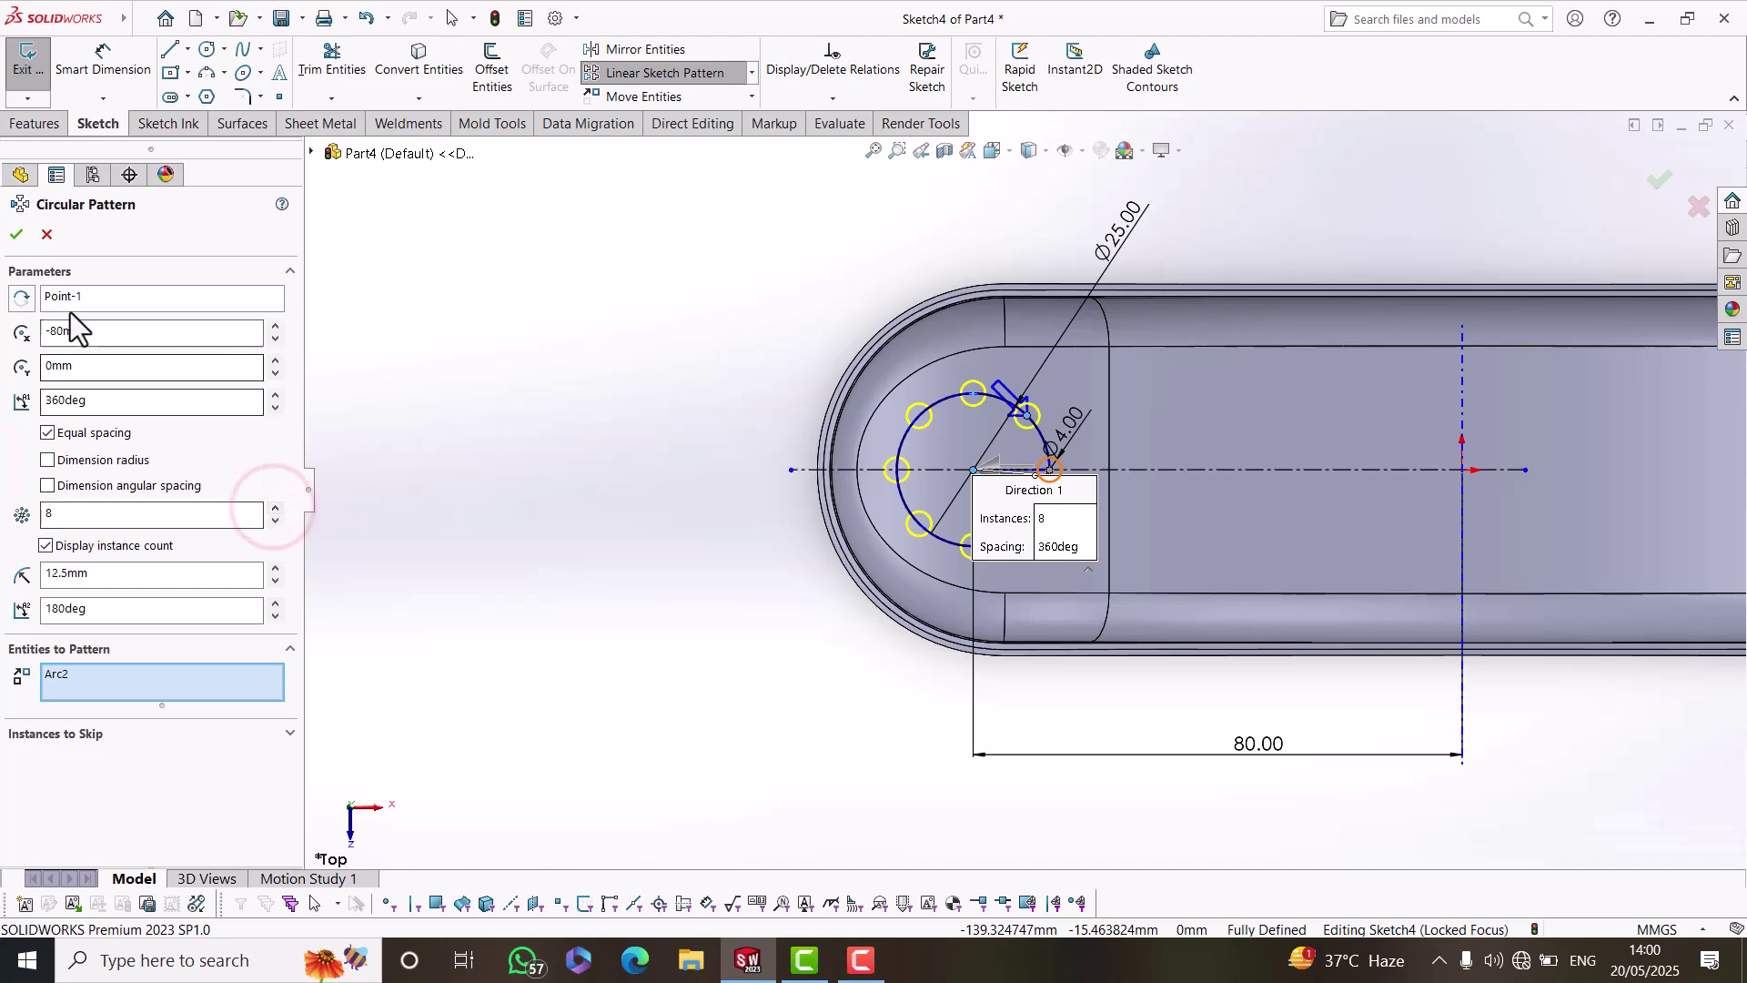
left_click(16, 234)
left_click(382, 481)
Fully define the circular pattern by making its centre point coincident with the construction circle's centre.
scroll(988, 487, "down", 2)
scroll(986, 484, "down", 1)
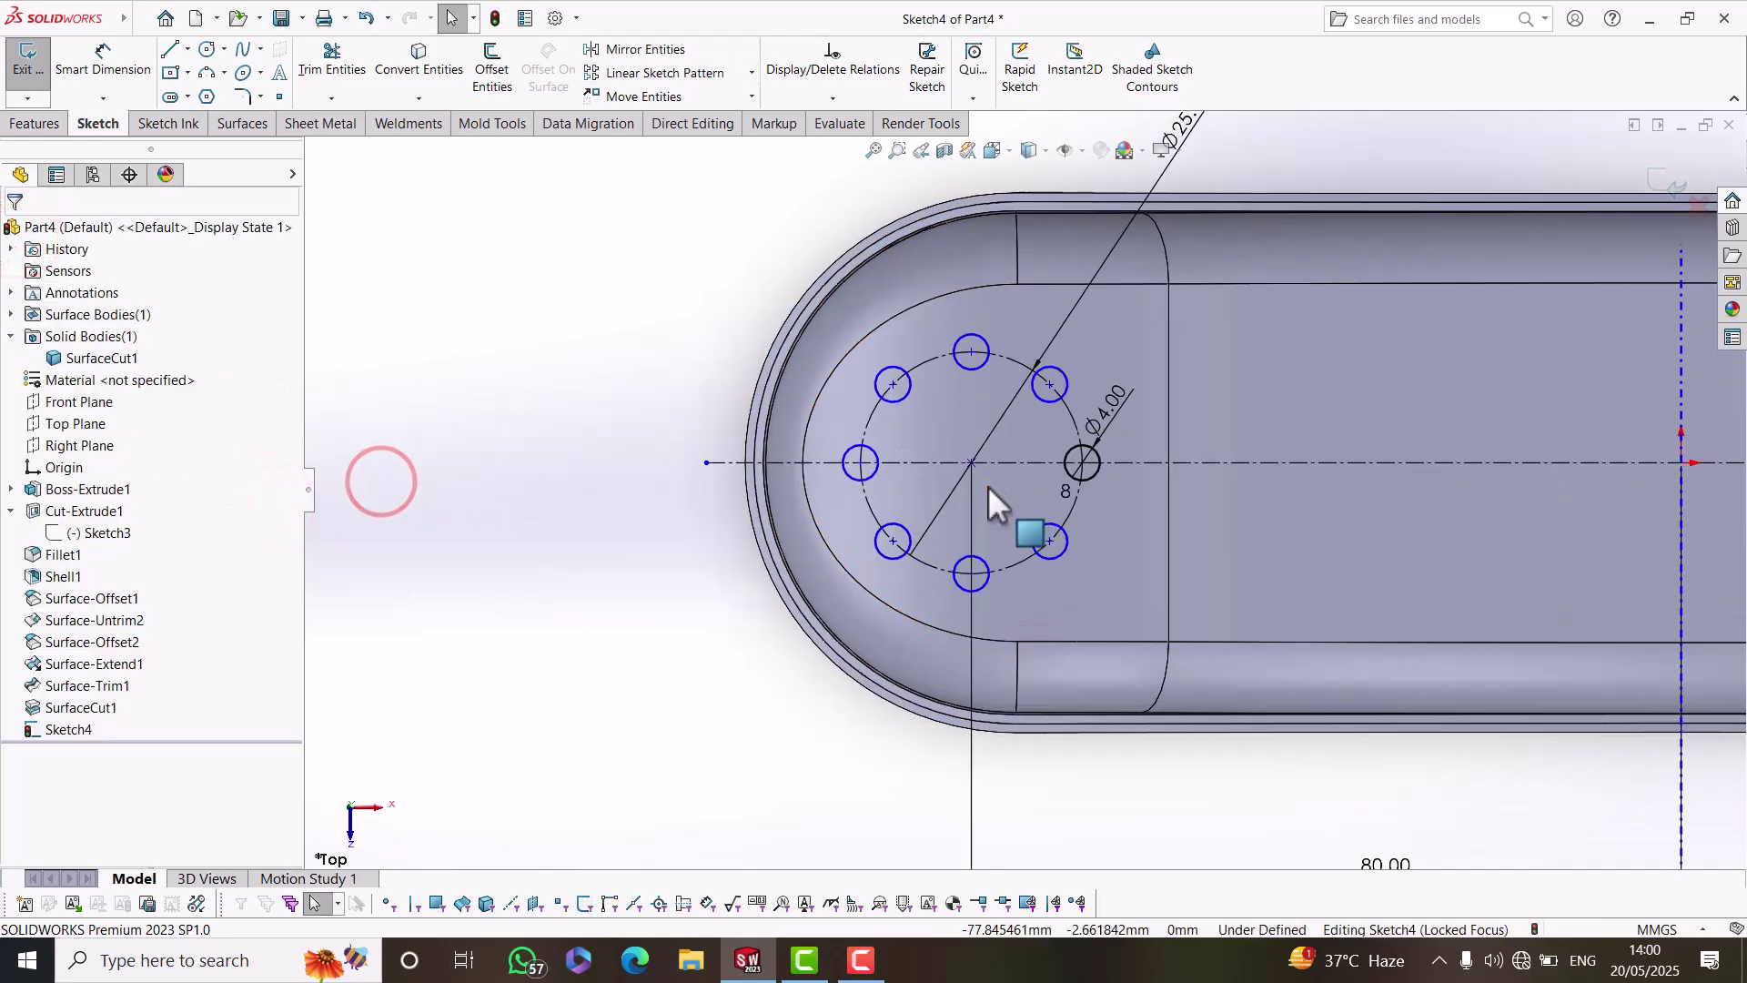
left_click(973, 462)
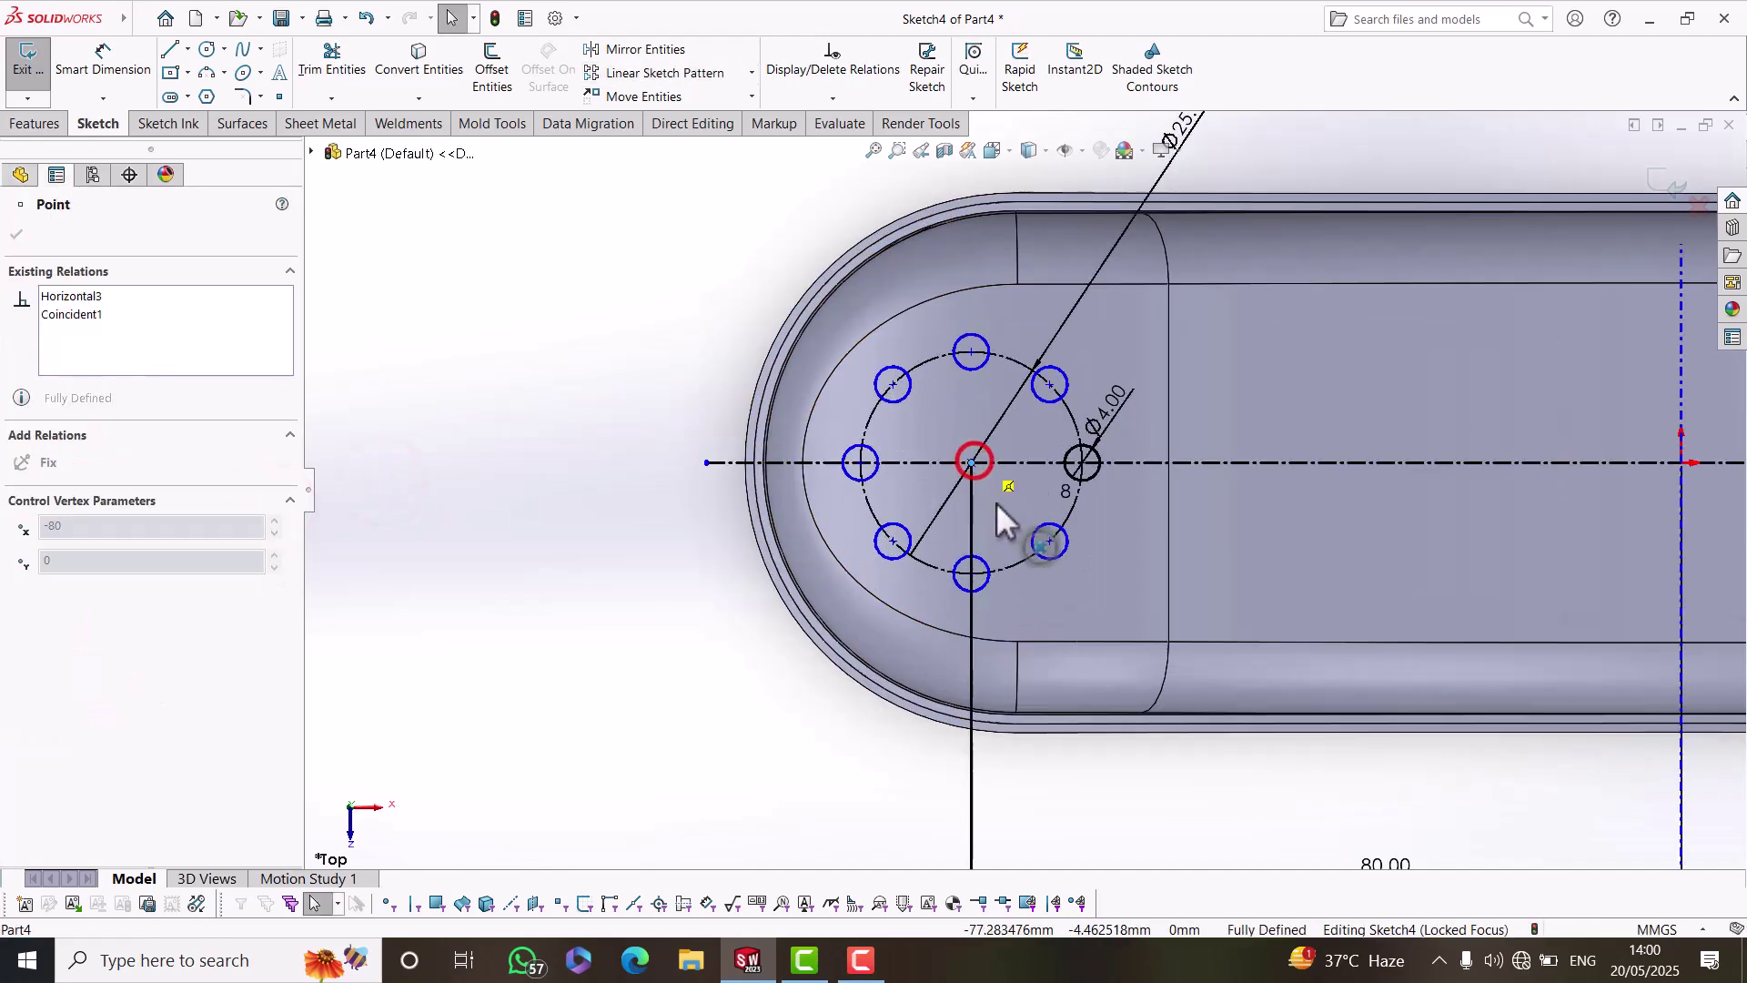
left_click(565, 548)
Sketch a circle about 4.8 mm in diameter at the centre of the circular hole pattern.
scroll(1035, 417, "down", 3)
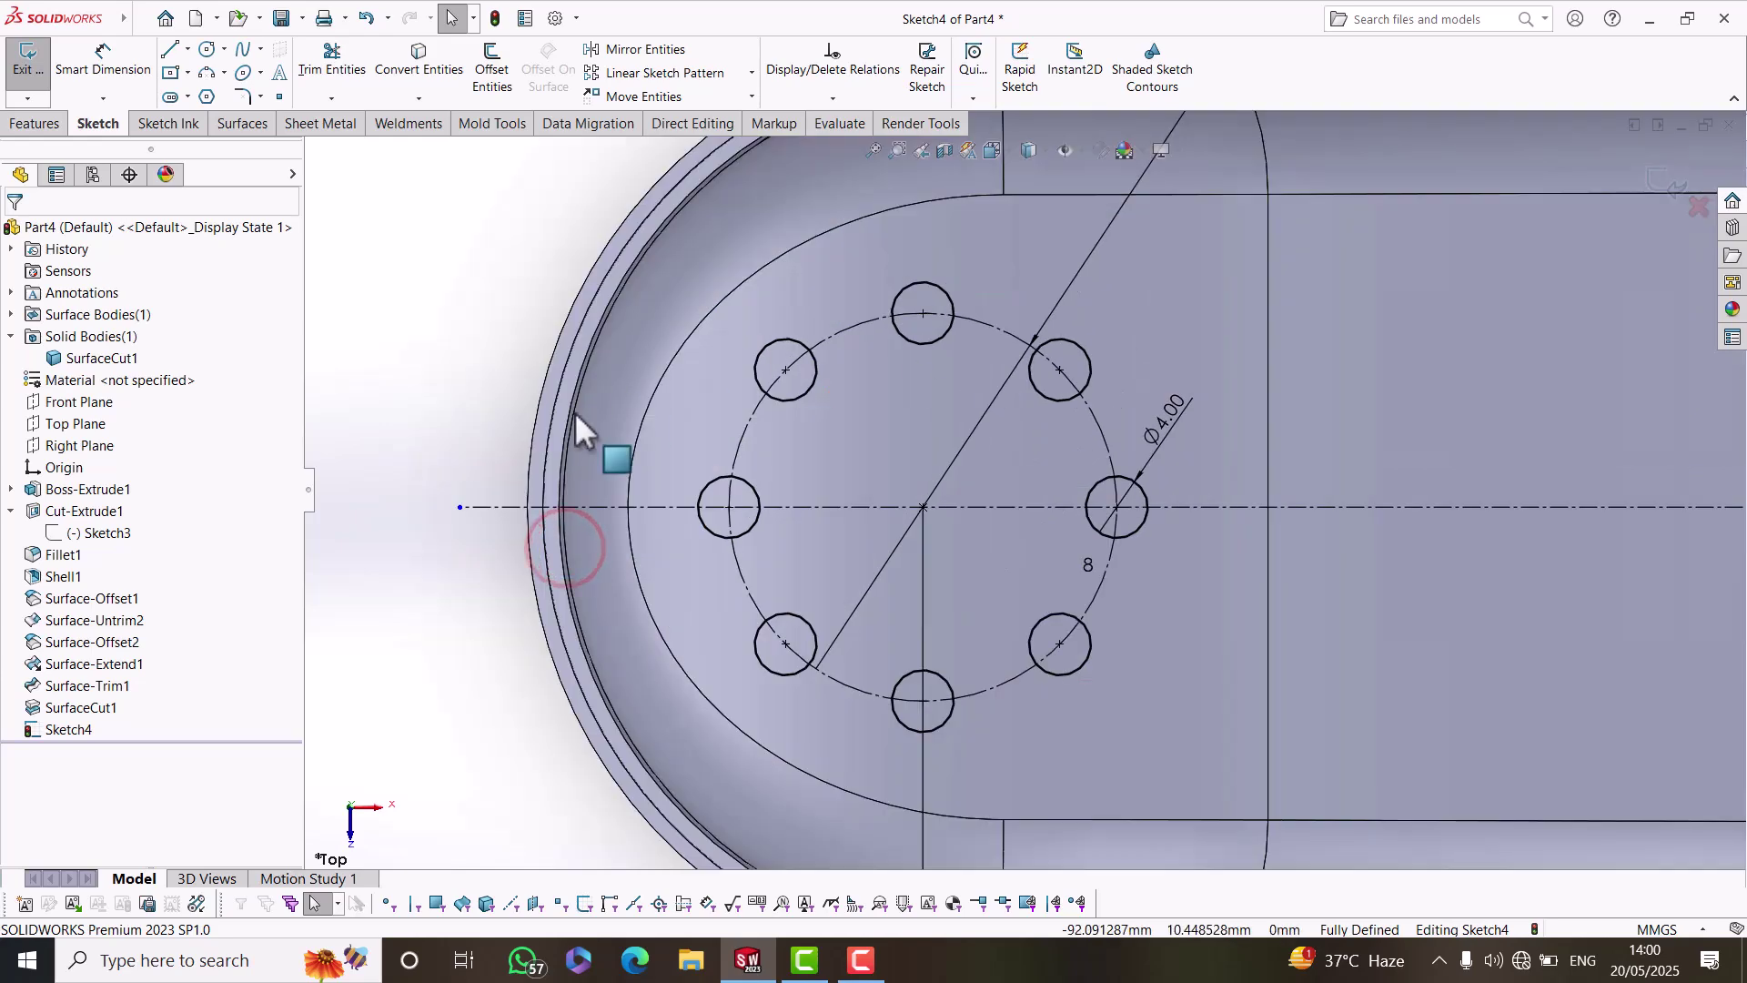
left_click(208, 49)
left_click(923, 507)
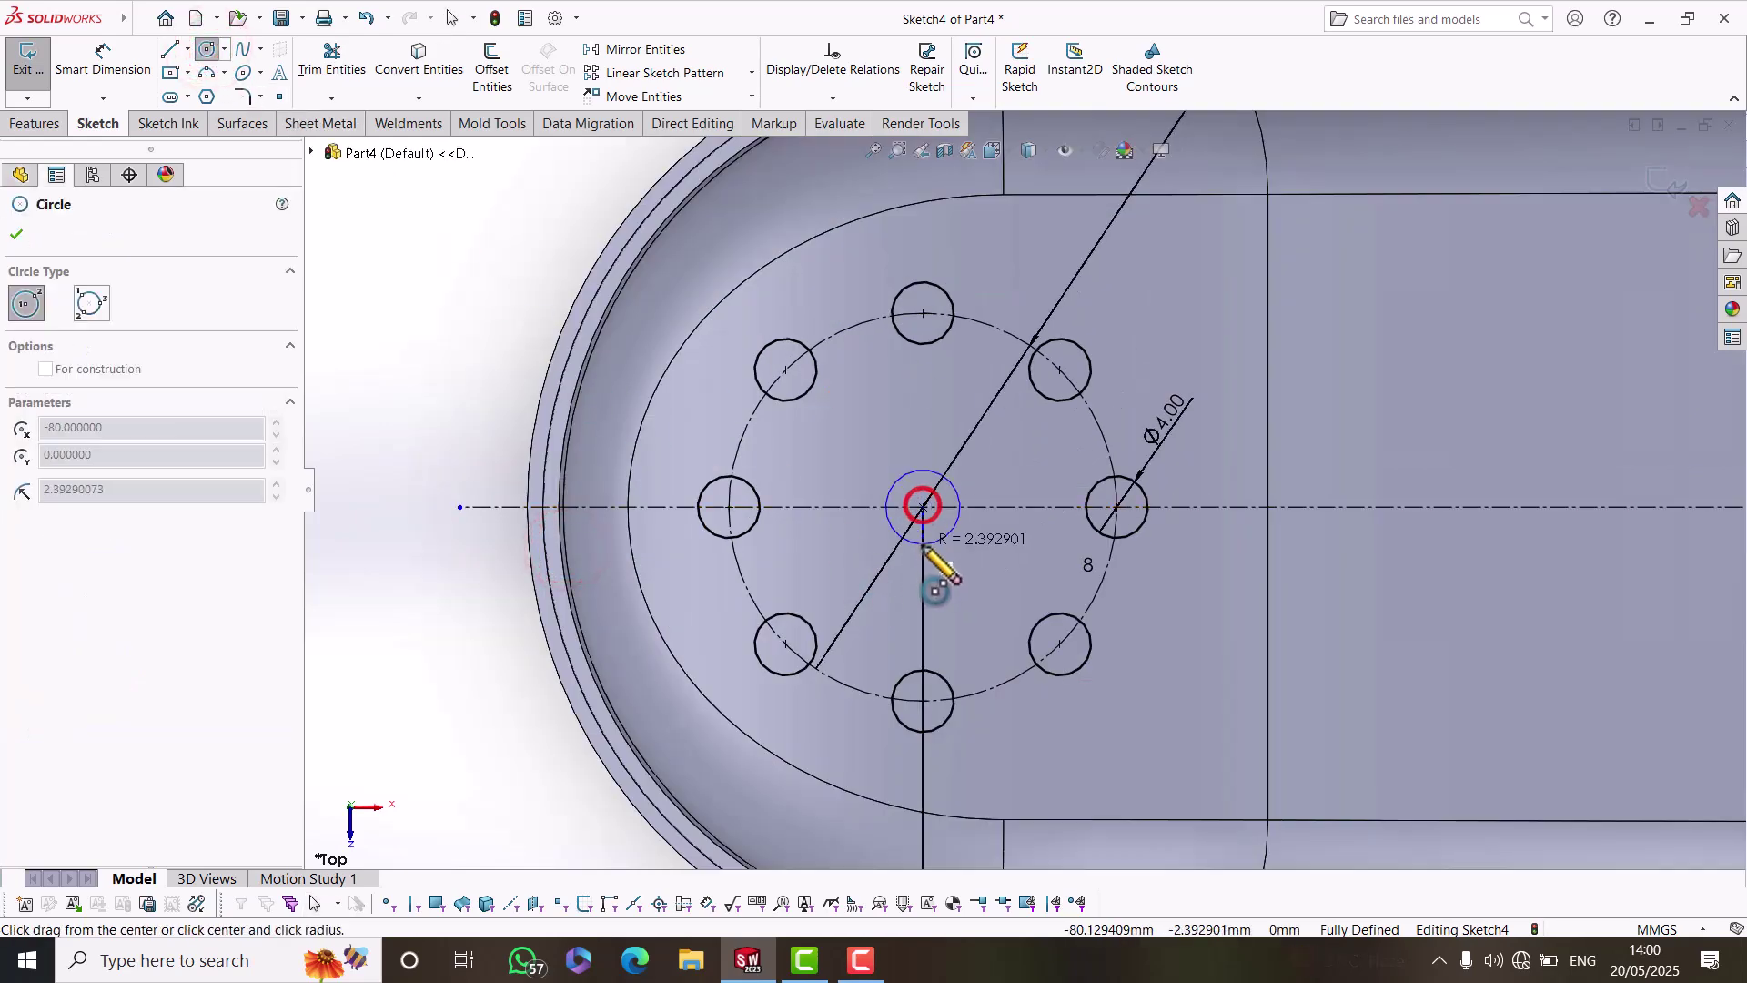
left_click(920, 544)
Set the diameter of the circle at the pattern's centre to 5 mm.
key("d")
left_click(946, 532)
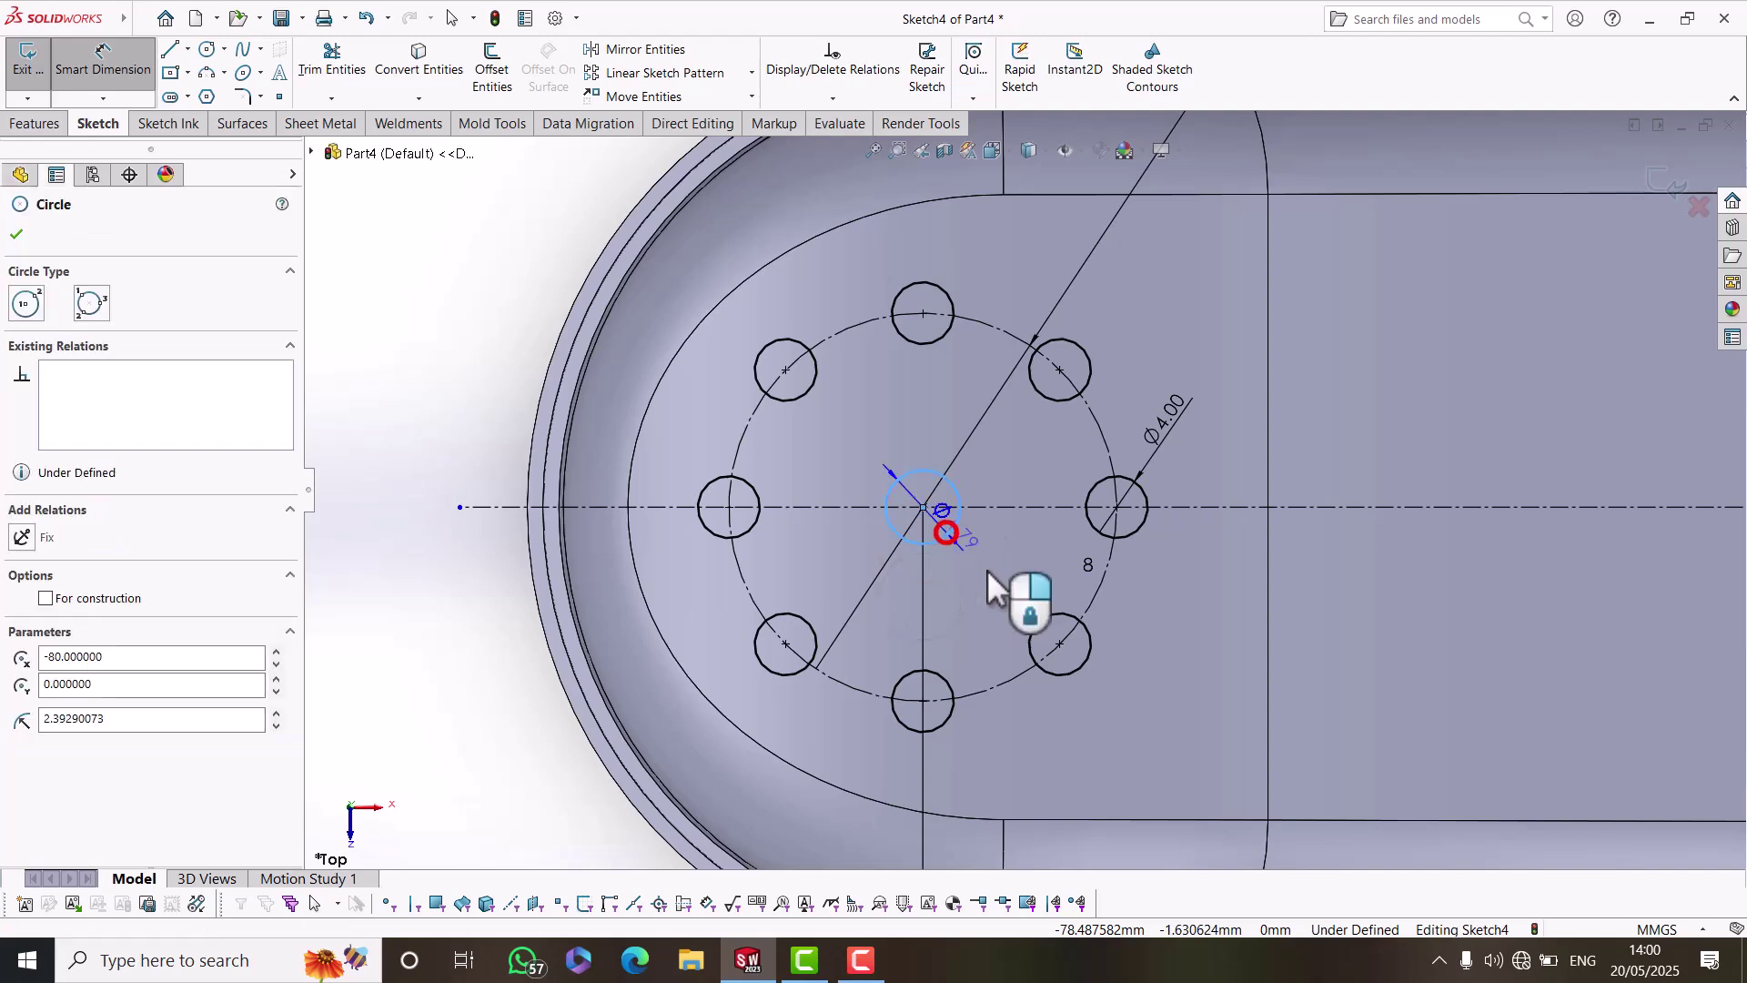
left_click(998, 588)
type("4")
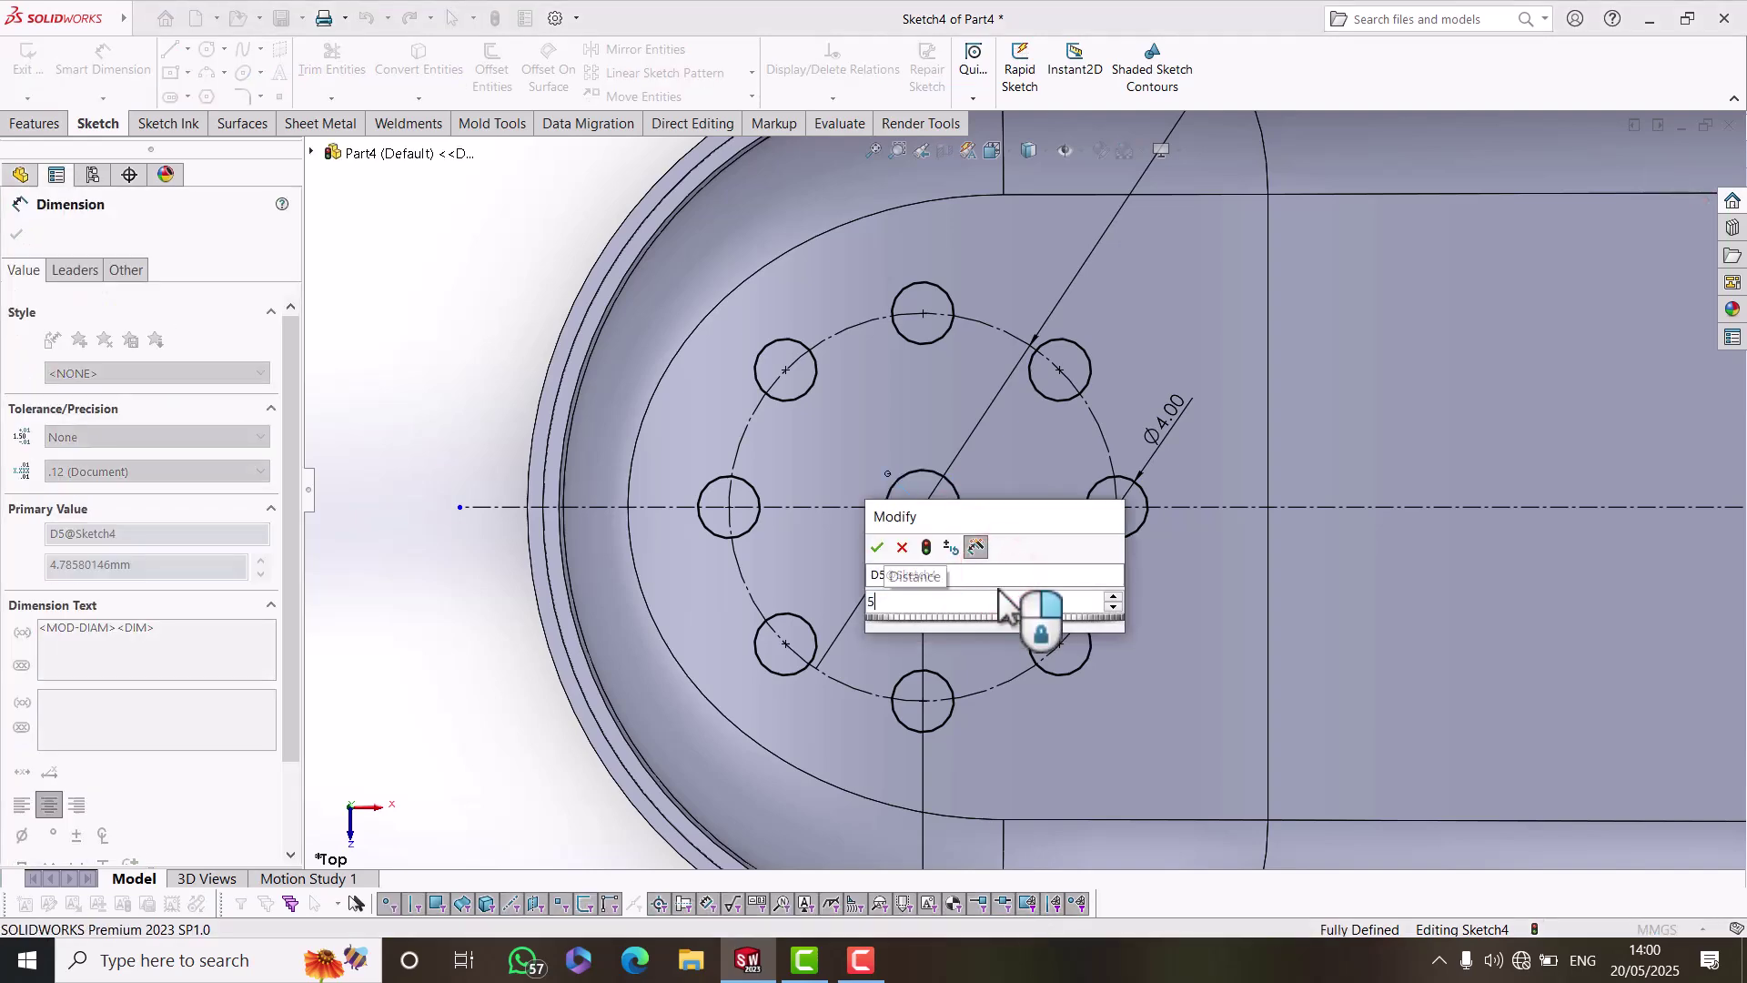
key("Return")
Sketch a vertical centerpoint straight slot at the body's opposite end, about 70 mm from the origin, about 14 mm between centres and 4.7 mm wide.
scroll(997, 587, "up", 8)
scroll(1547, 487, "down", 5)
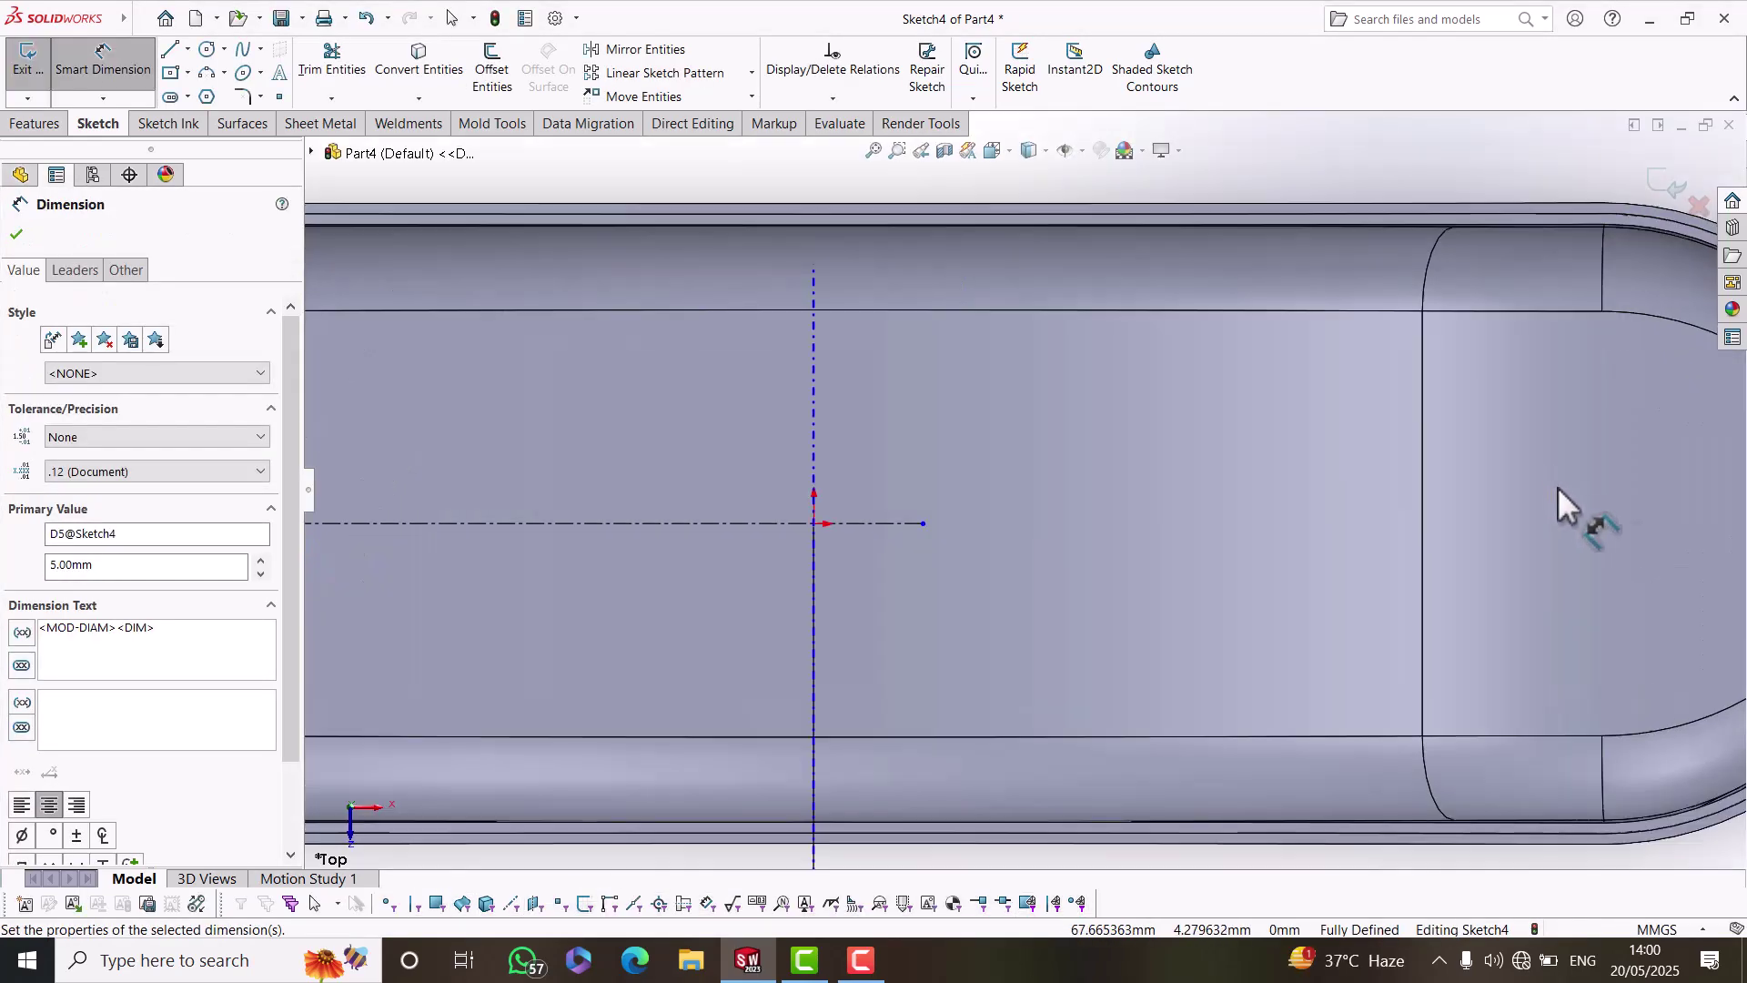
scroll(1510, 540, "up", 5)
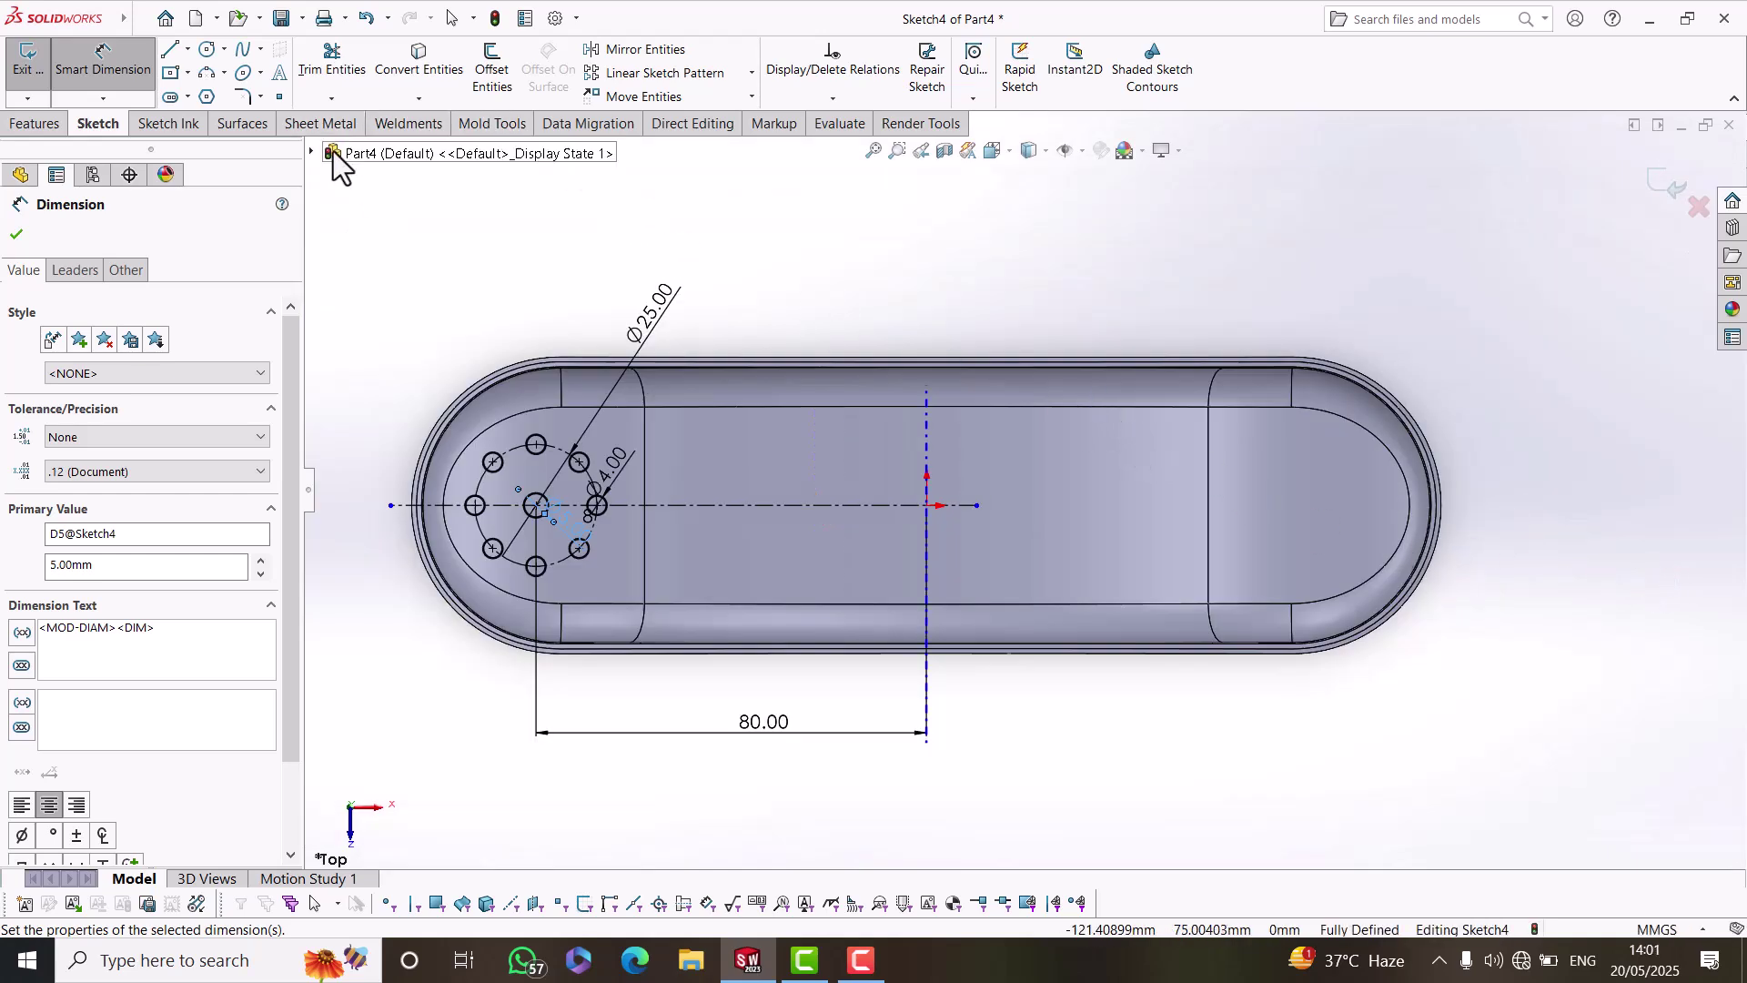
left_click(188, 99)
left_click(196, 136)
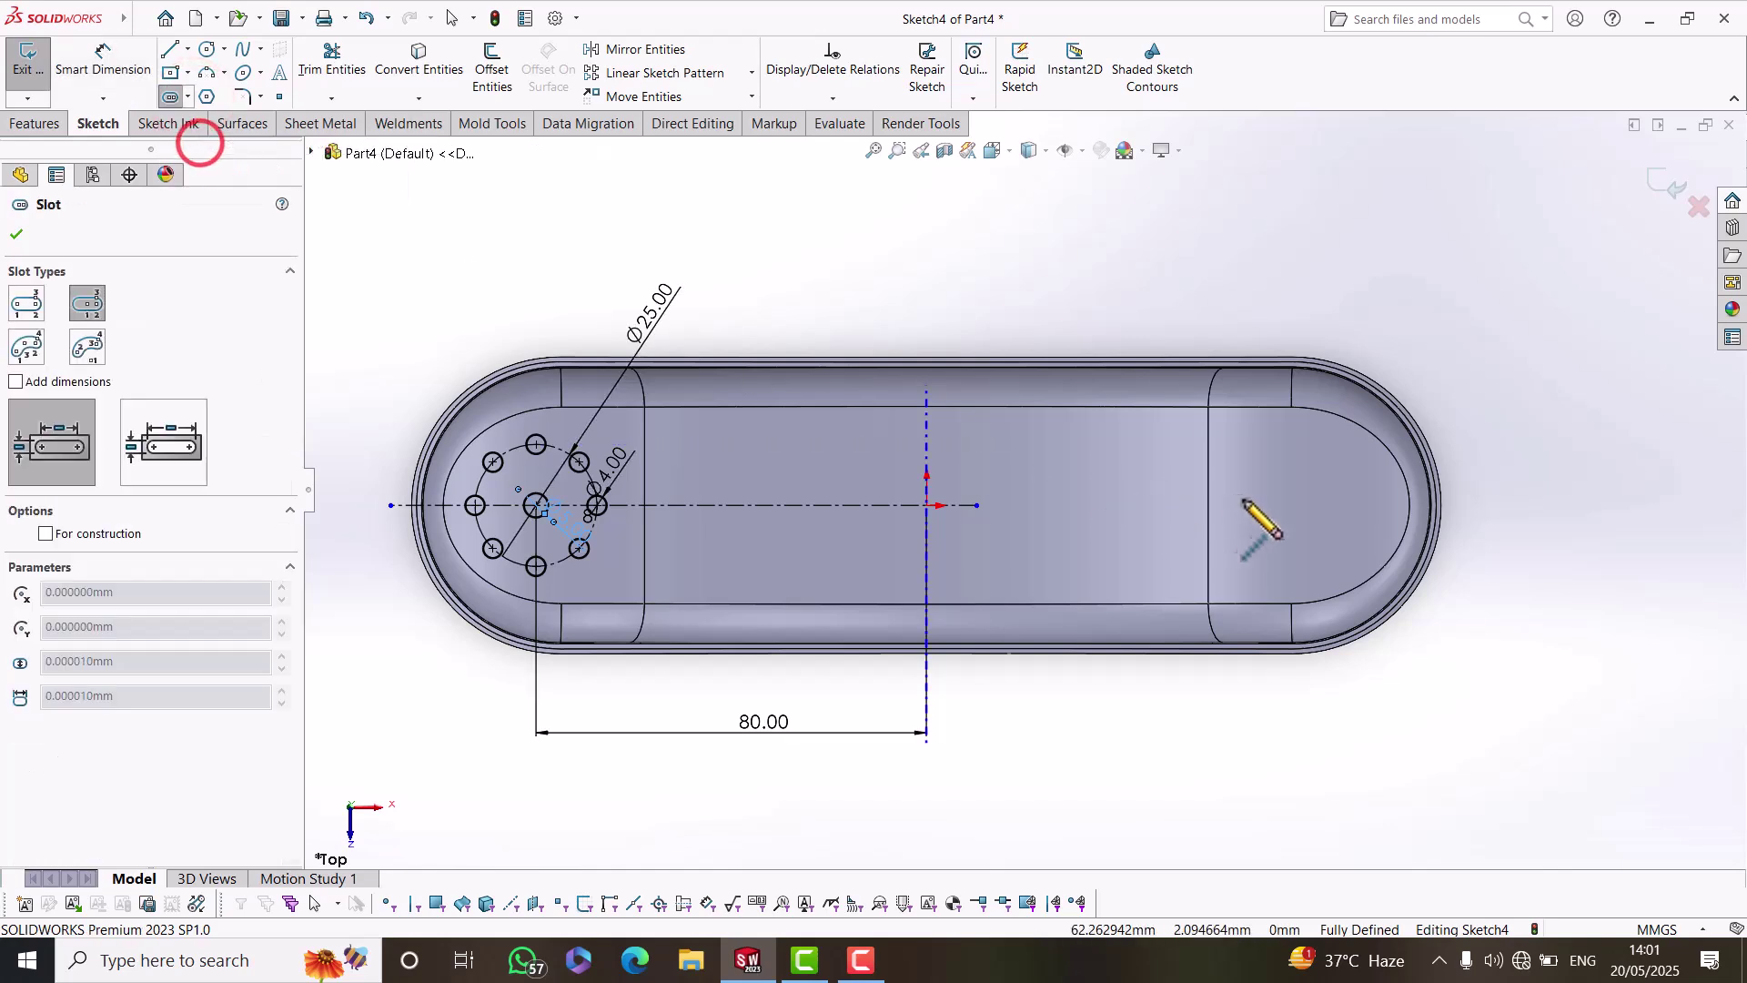
scroll(1342, 532, "down", 3)
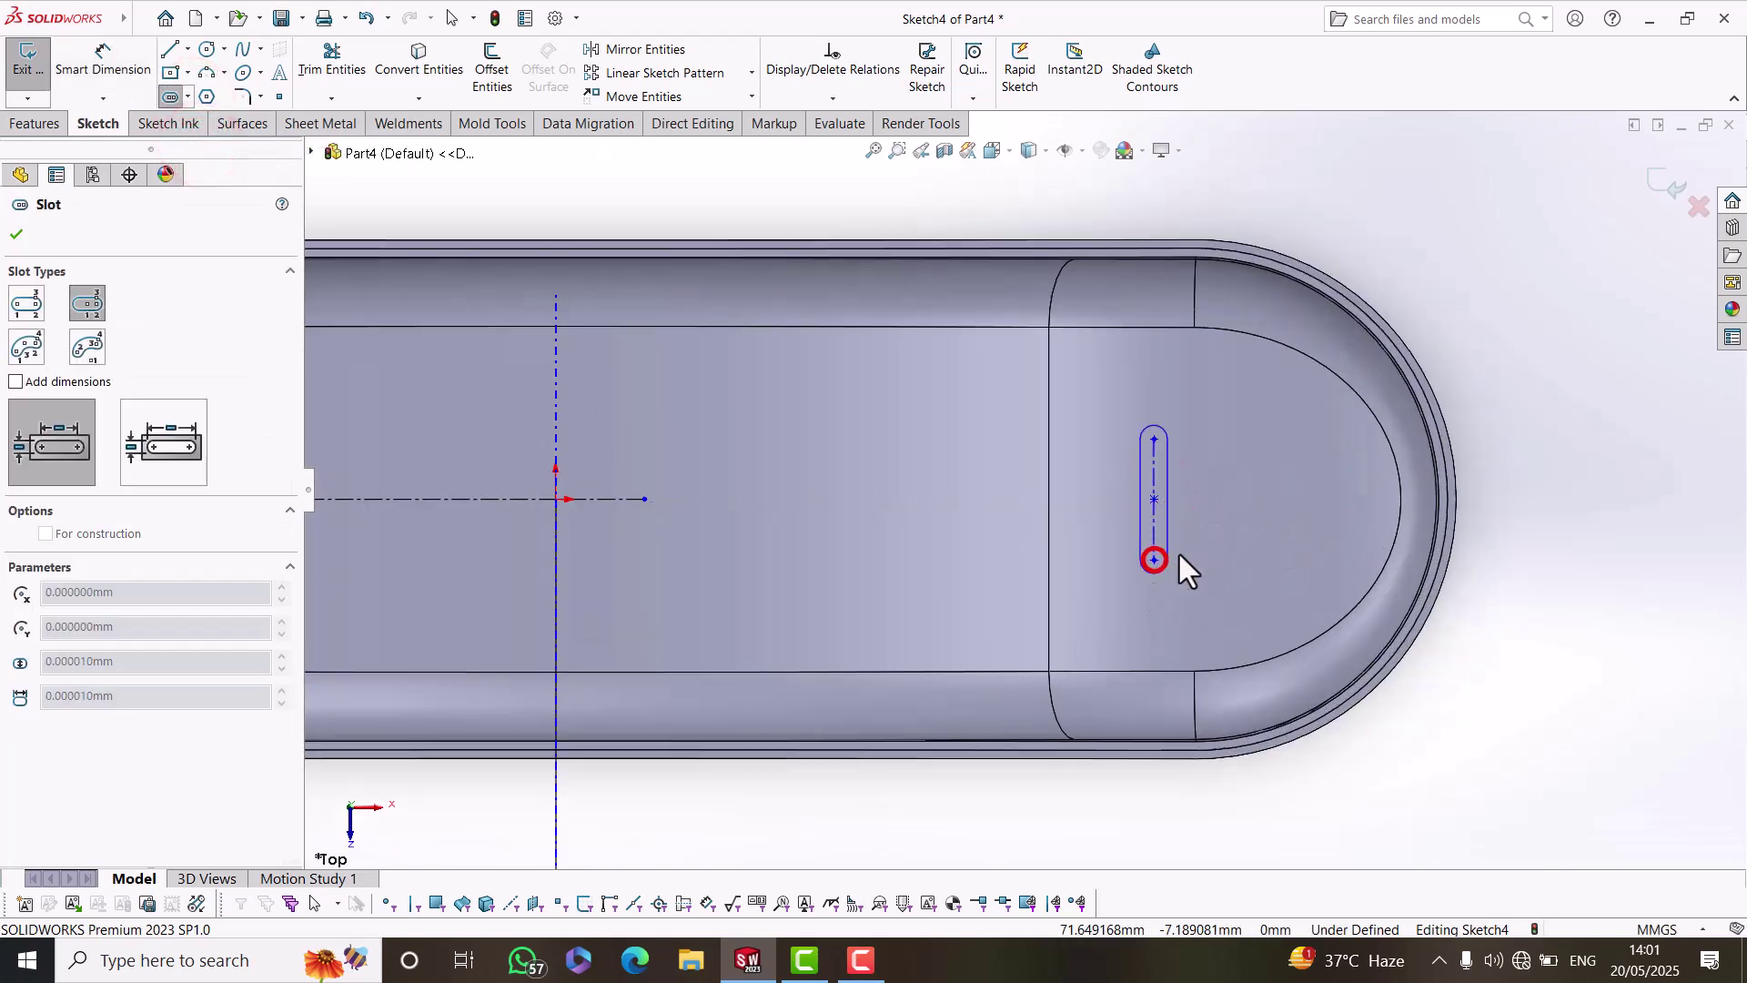
left_click(1174, 535)
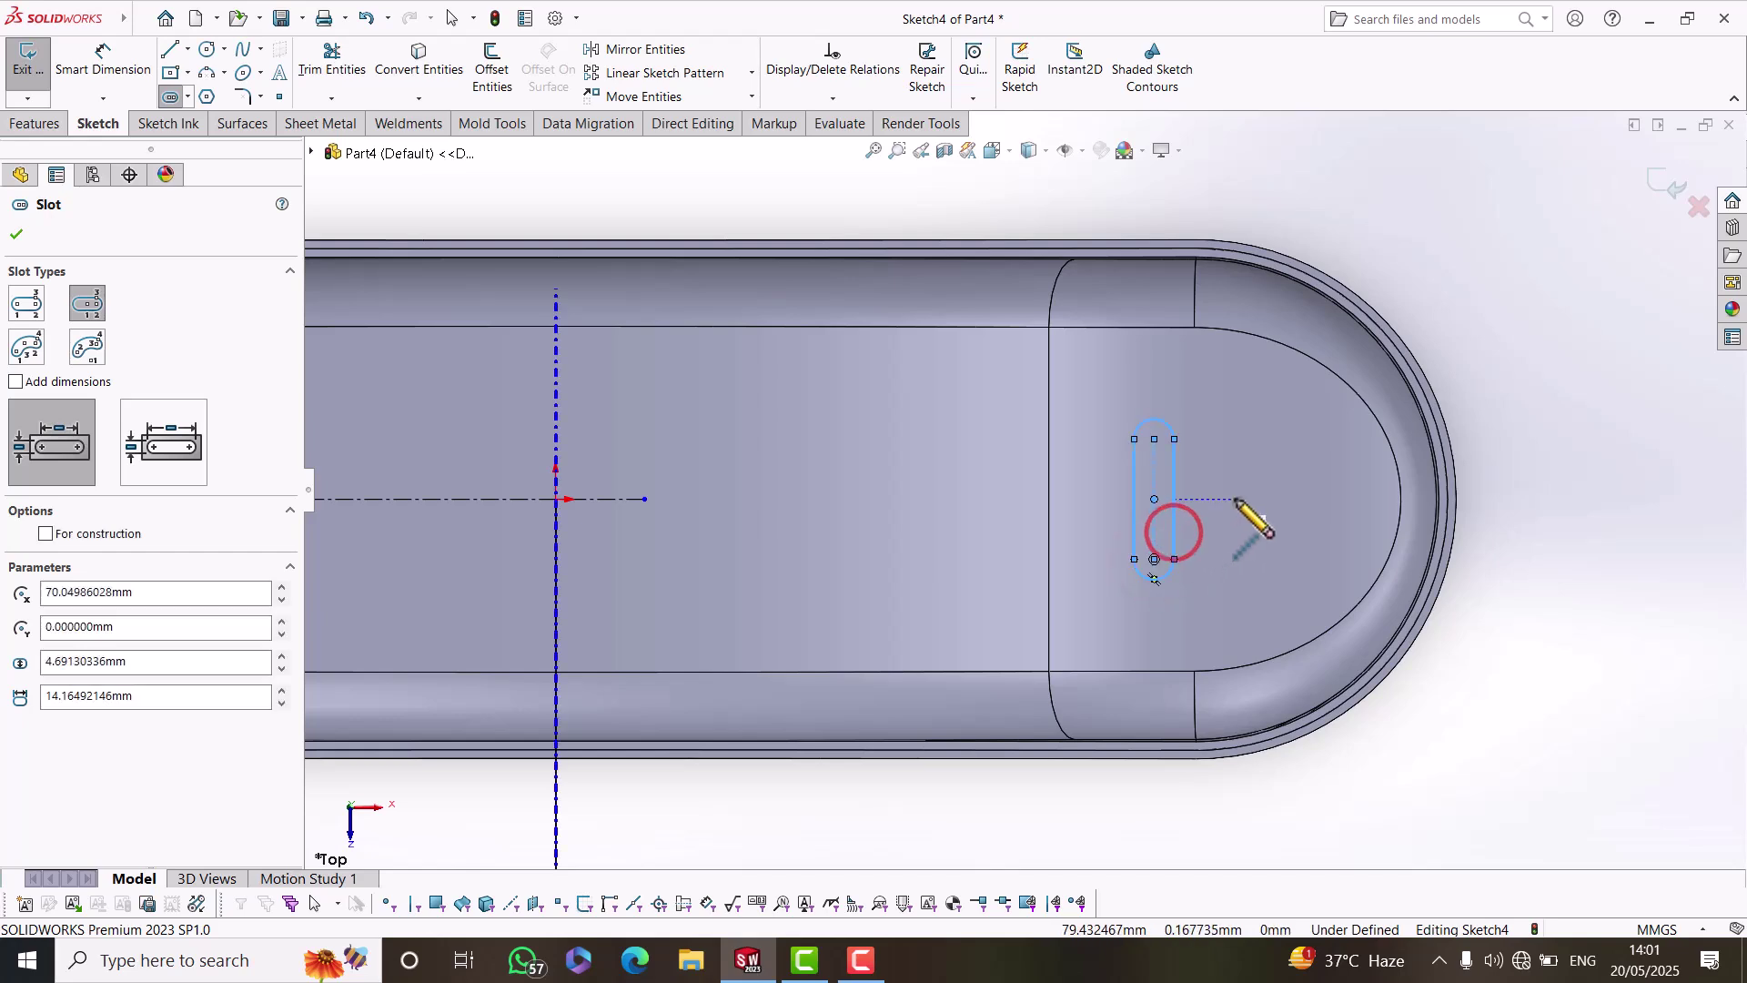
Sketch a second vertical centerpoint slot about 79 mm from the origin, level with the first, about 10.8 mm between centres and 4.9 mm wide.
left_click(1234, 498)
left_click(1233, 544)
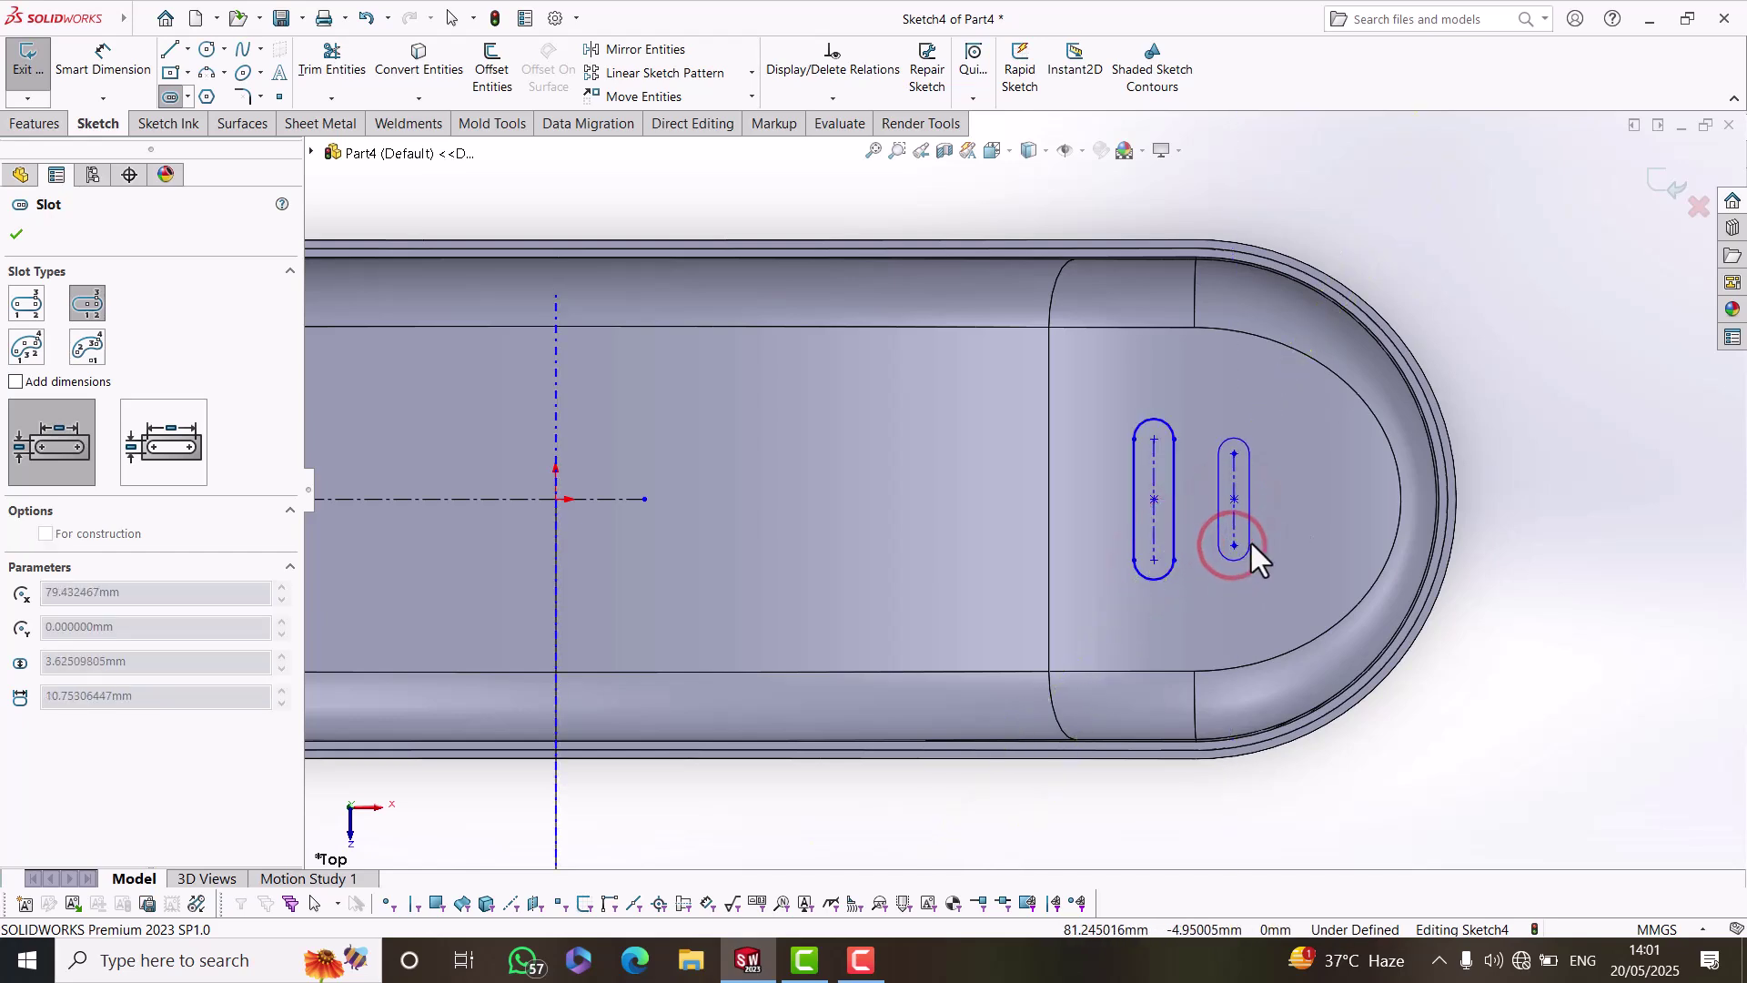
left_click(1255, 542)
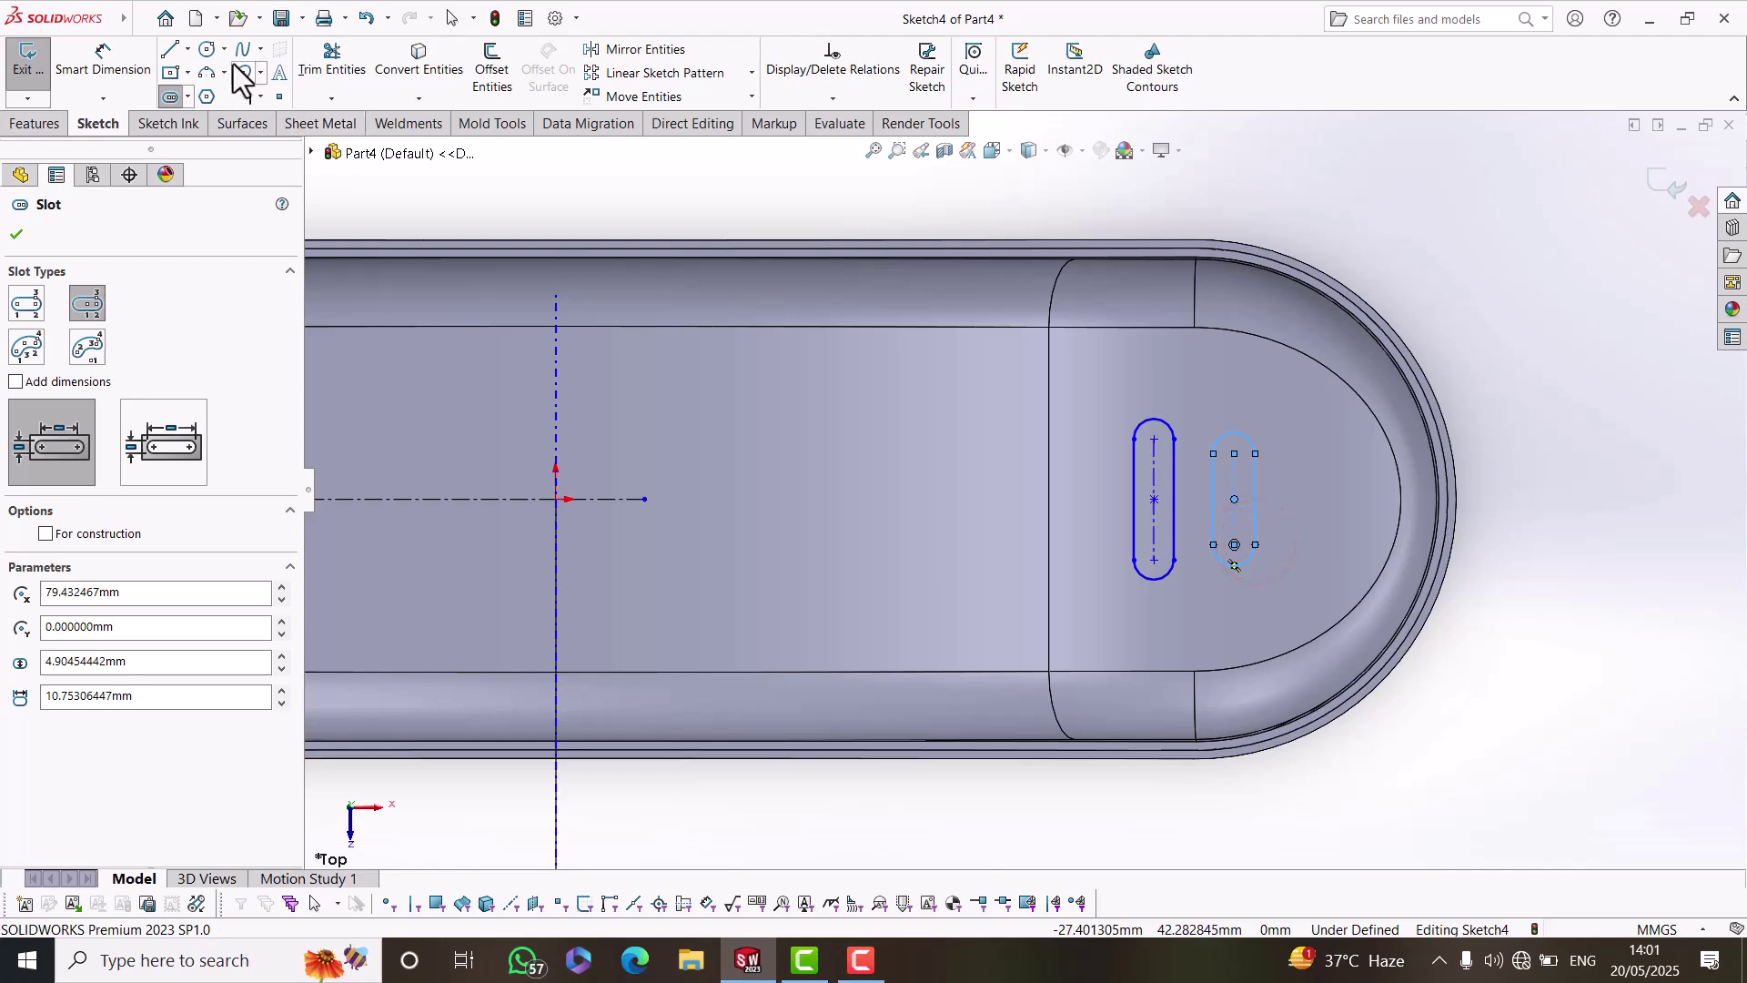
Sketch a circle about 5.1 mm in diameter beyond the second slot, aligned with the slot centres about 88 mm from the origin.
left_click(208, 49)
scroll(1306, 514, "down", 3)
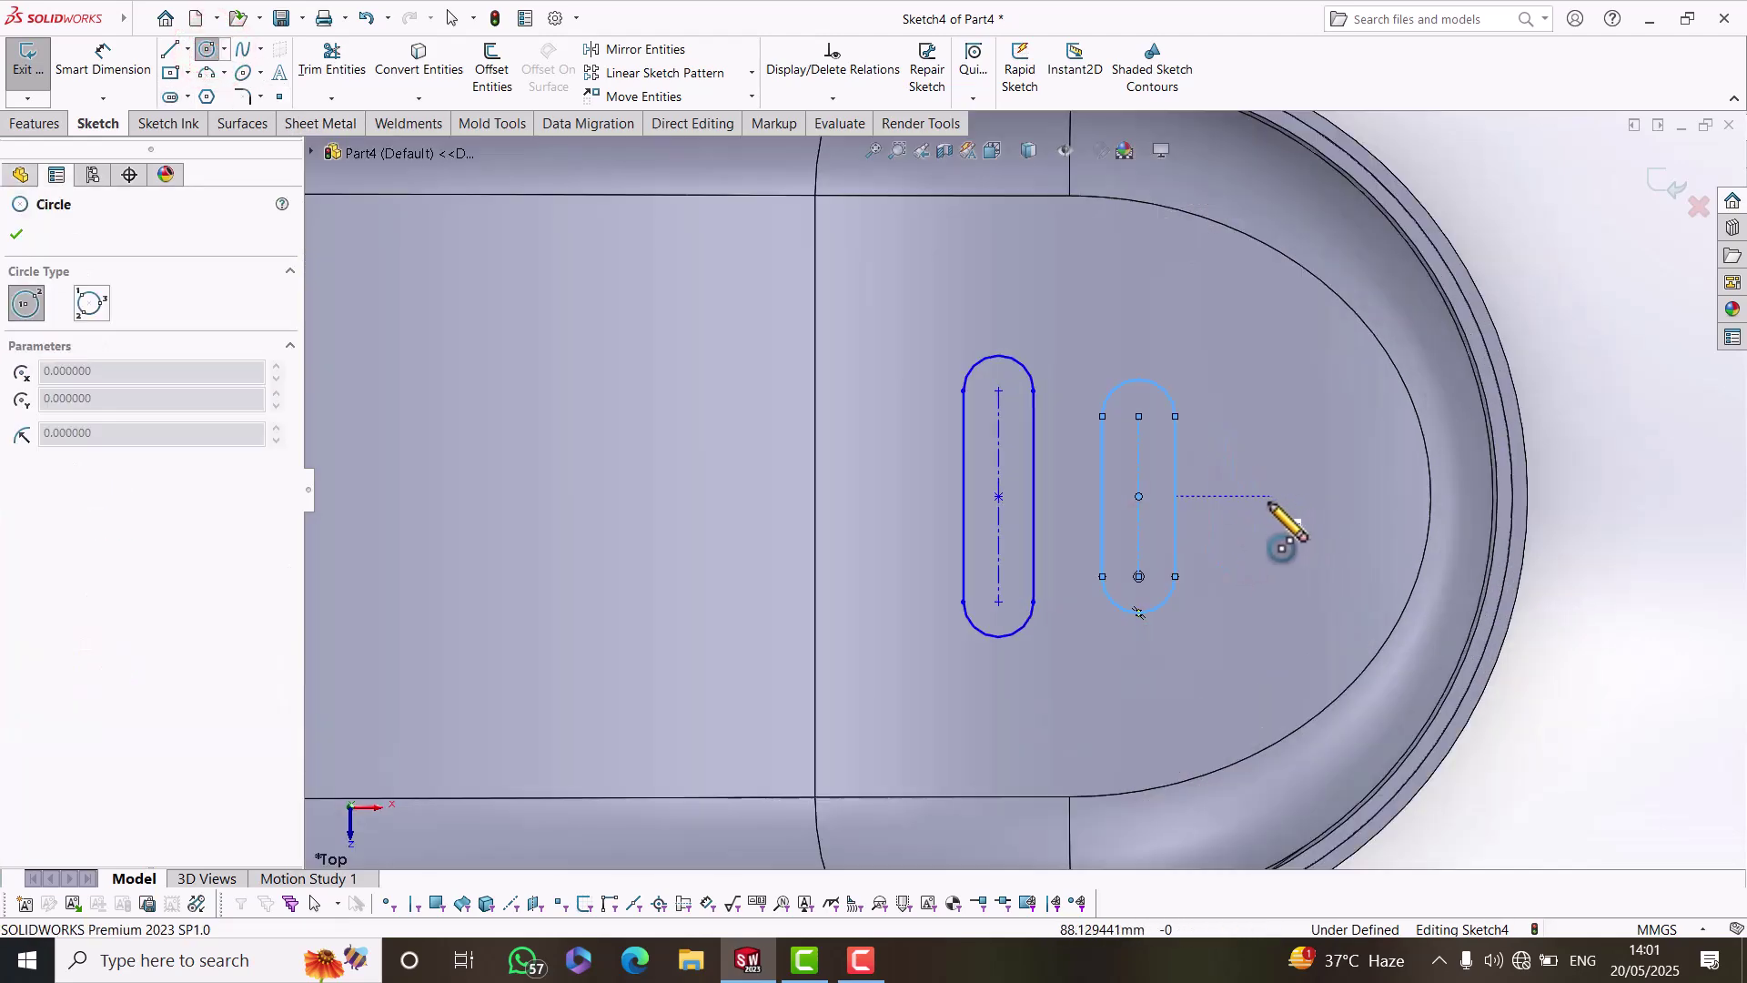
left_click(1268, 497)
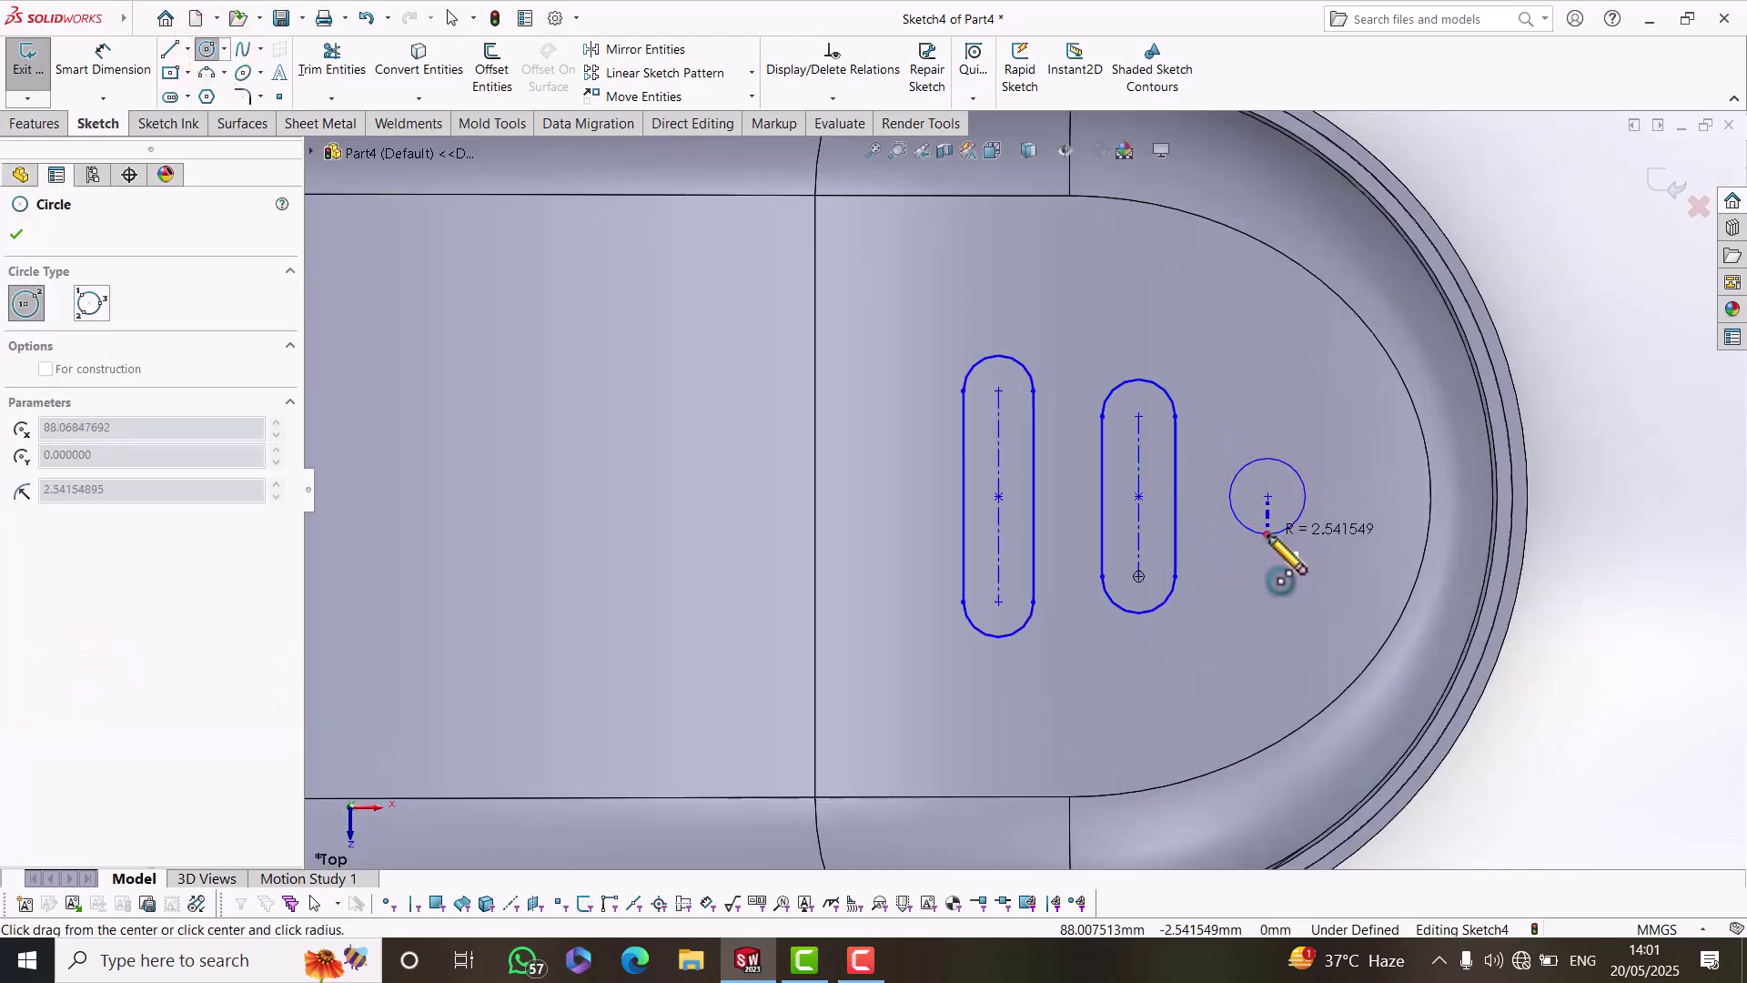
left_click(1268, 534)
right_click(1197, 460)
left_click(1228, 472)
Extend the free end of the horizontal centreline past both slots and the circle to the body's outer rim.
scroll(1219, 482, "up", 6)
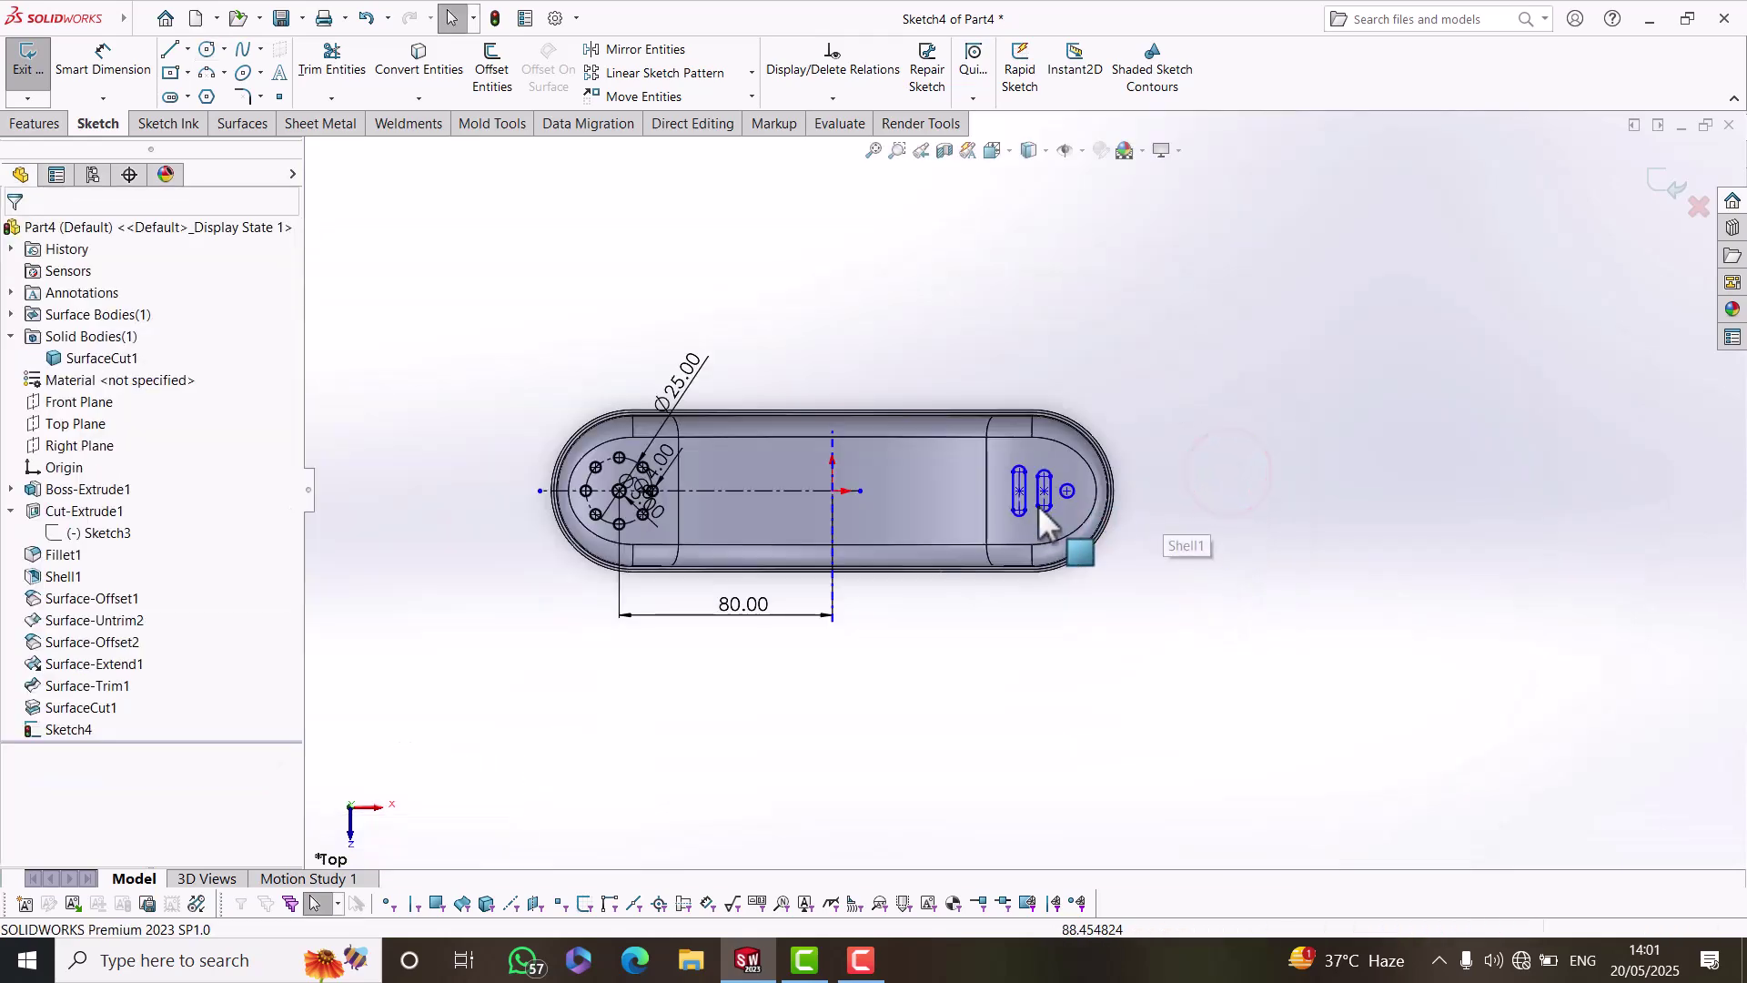
scroll(1051, 487, "down", 5)
scroll(793, 419, "up", 3)
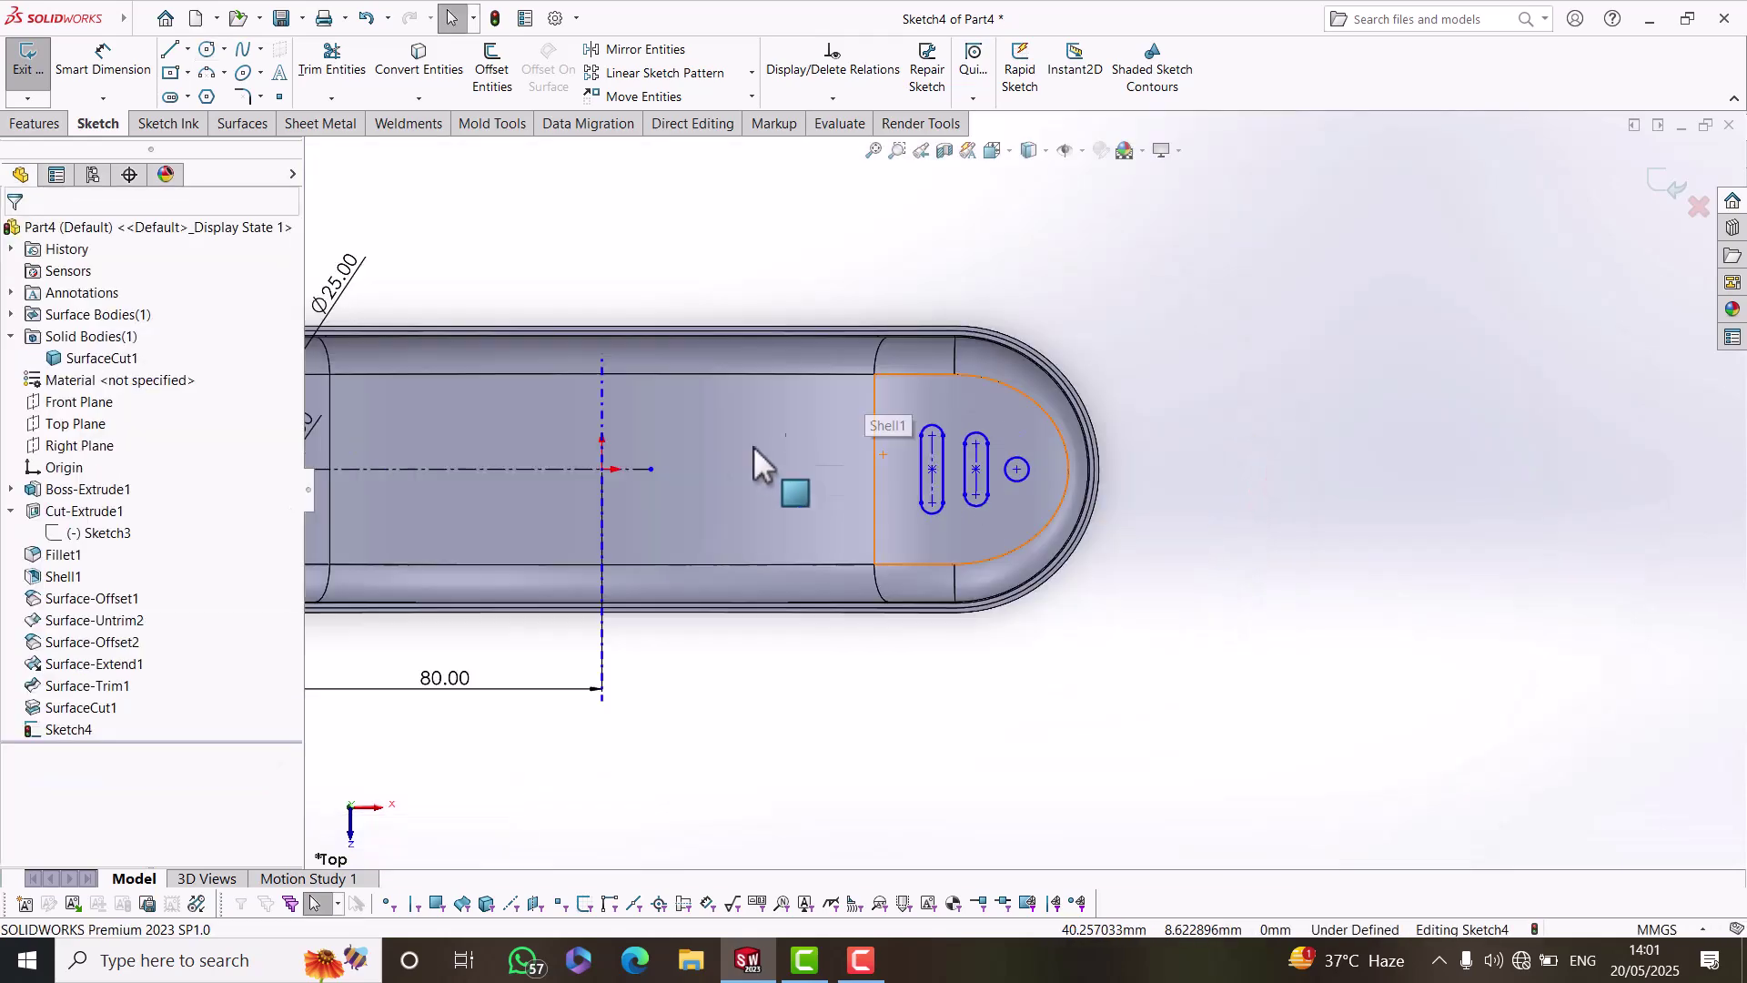
left_click(655, 469)
left_click(1119, 592)
Place the centre points of both slots coincident with the horizontal centreline.
scroll(946, 478, "down", 5)
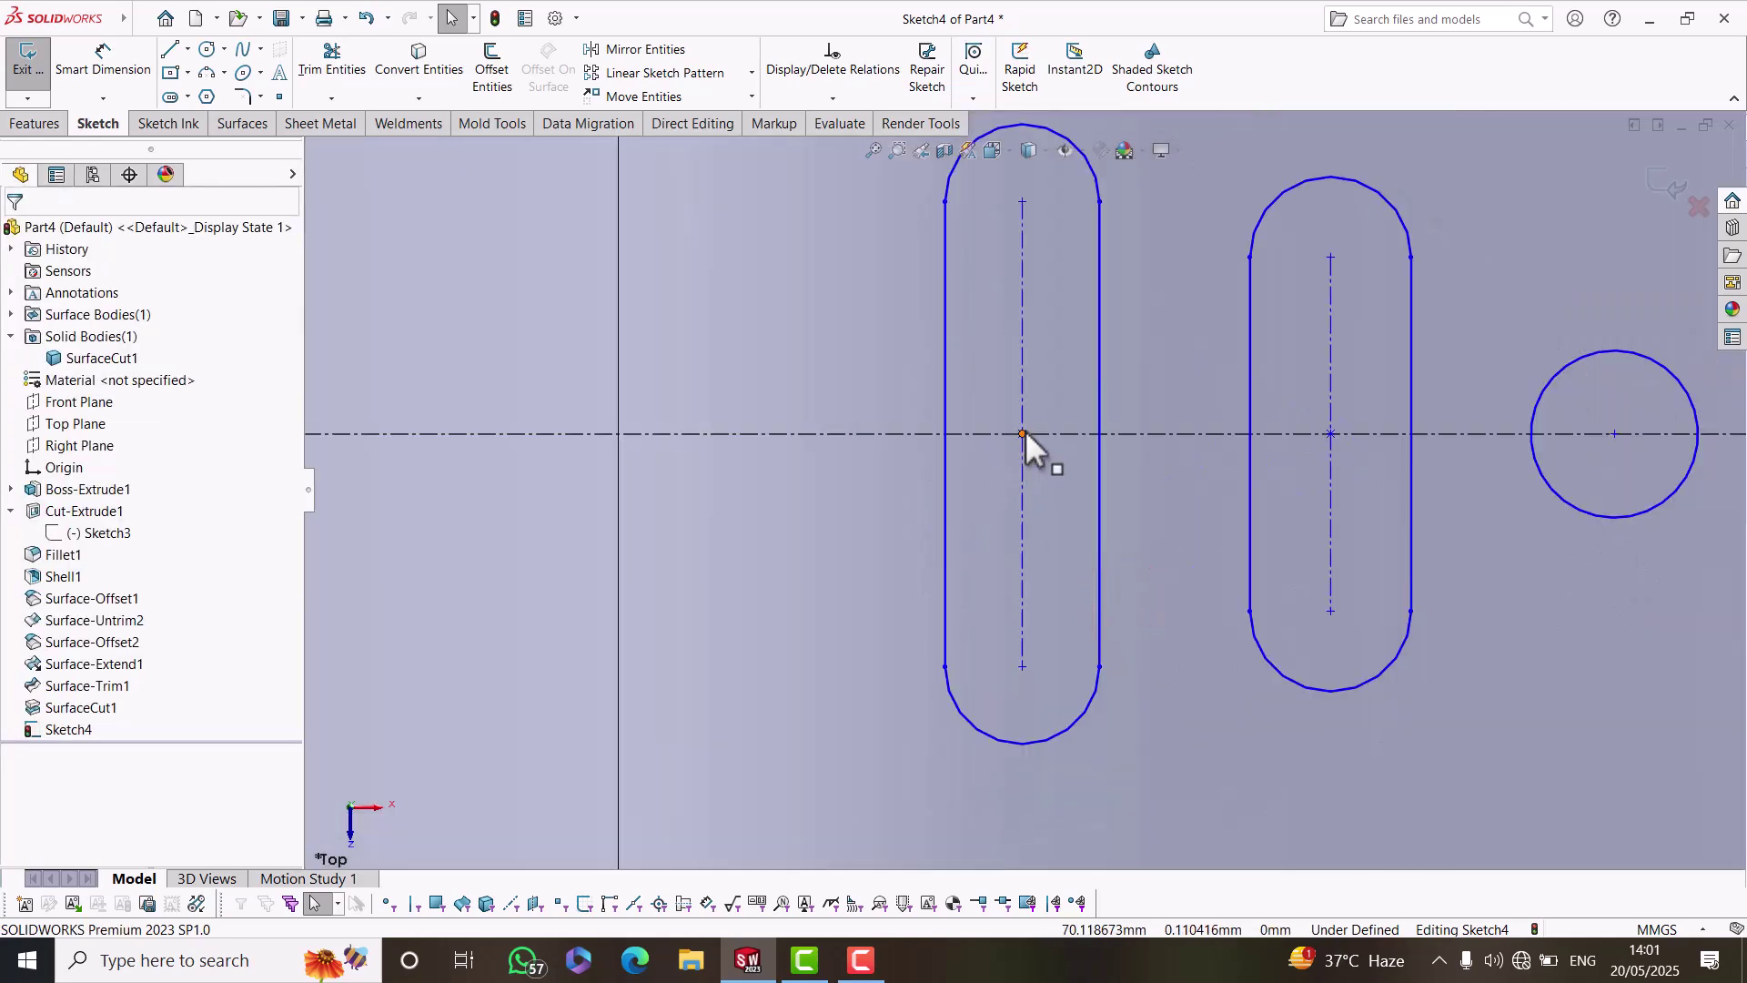
left_click(1020, 434)
left_click(1330, 433)
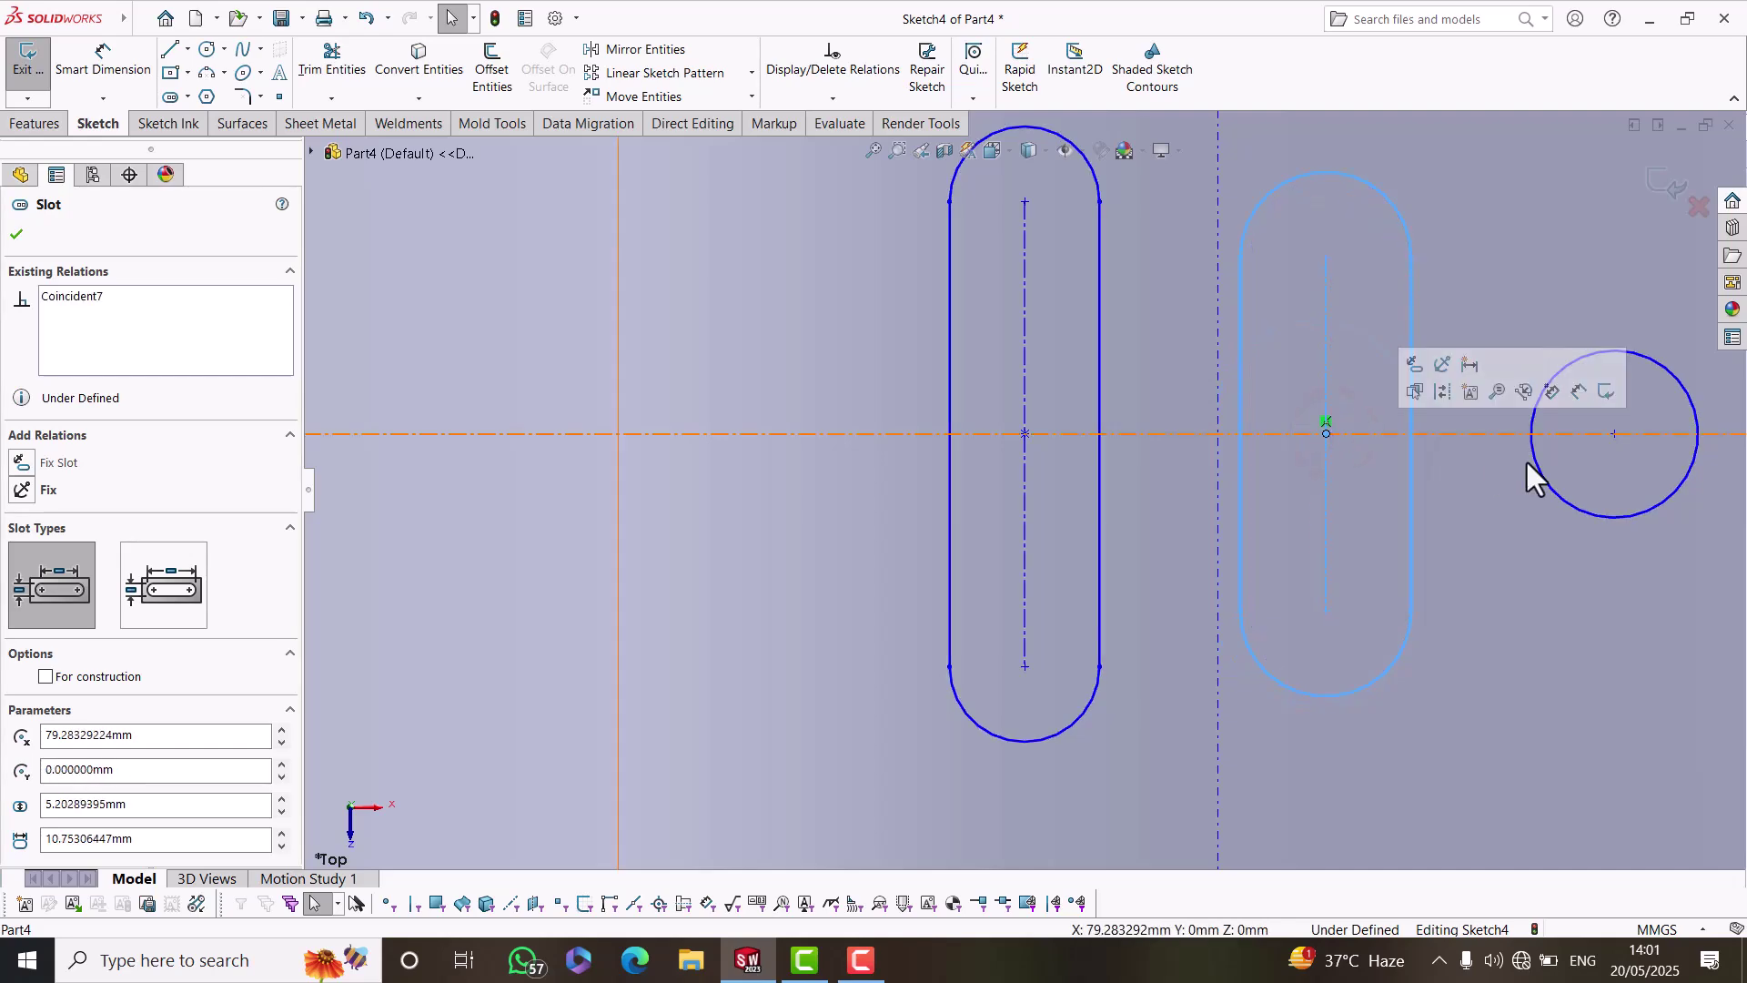
Set the first slot's centre-to-centre length to 15 mm and its end radius to 1.5 mm.
scroll(1515, 457, "up", 2)
scroll(1419, 455, "up", 4)
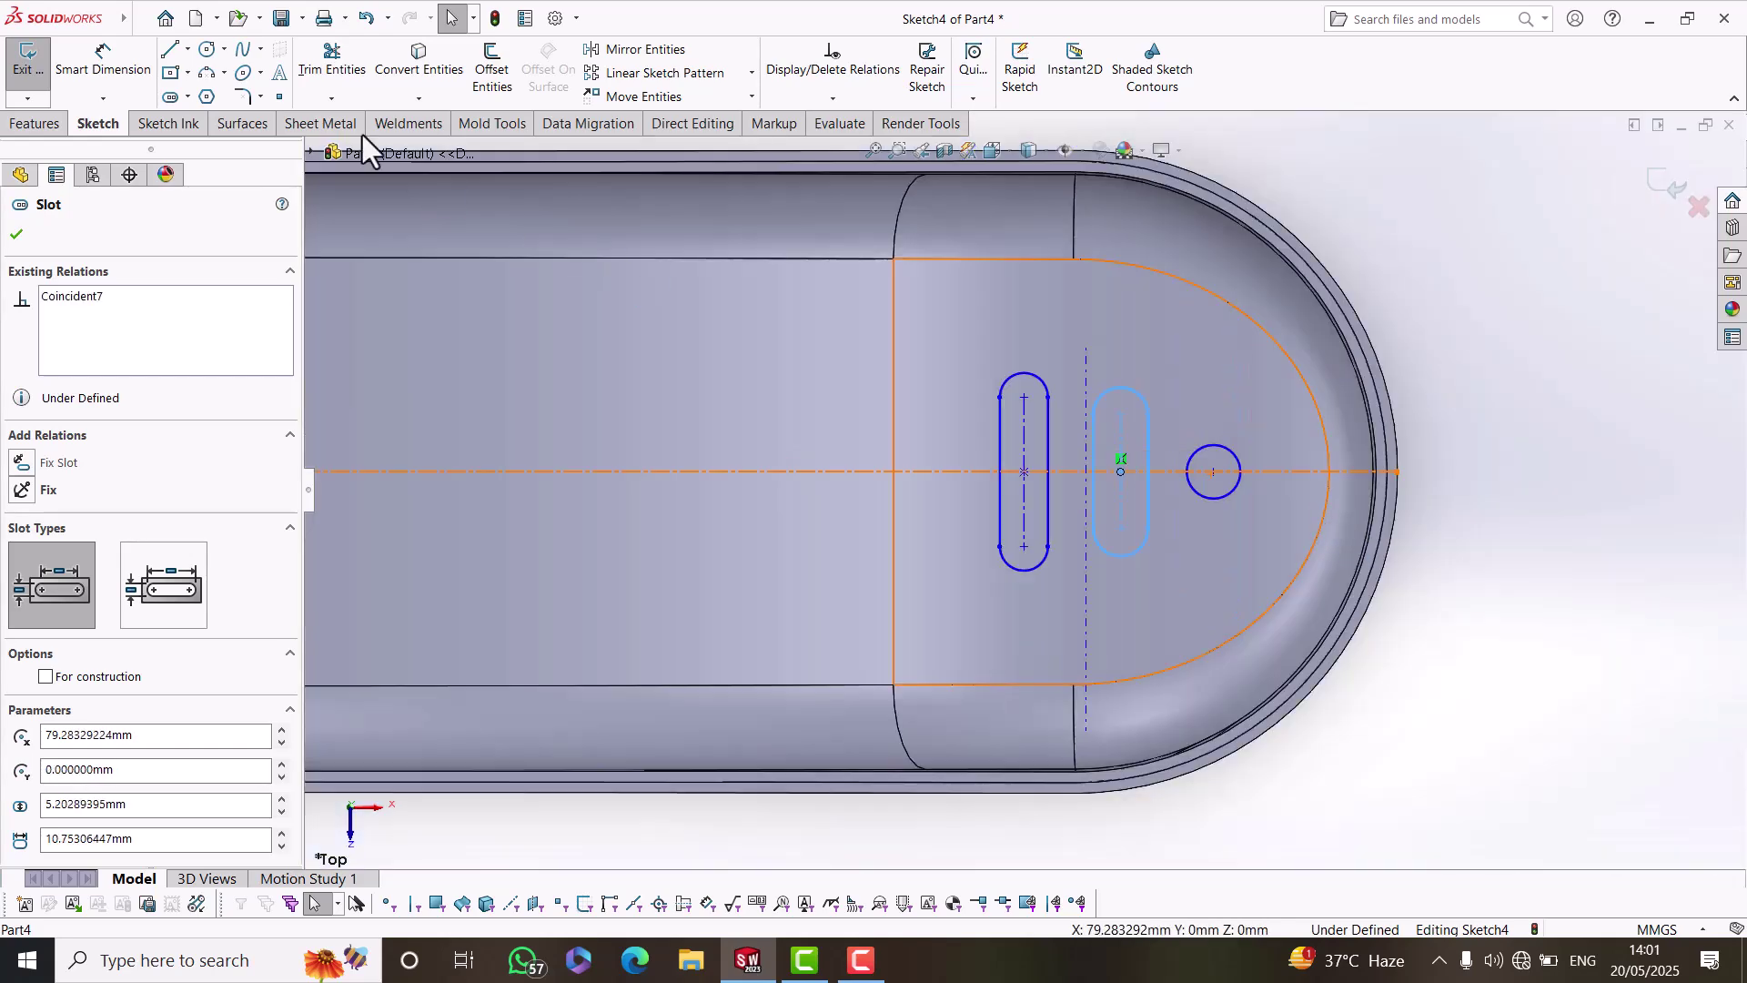
left_click(103, 57)
left_click(1022, 440)
left_click(928, 447)
type("15")
key("Return")
left_click(1043, 373)
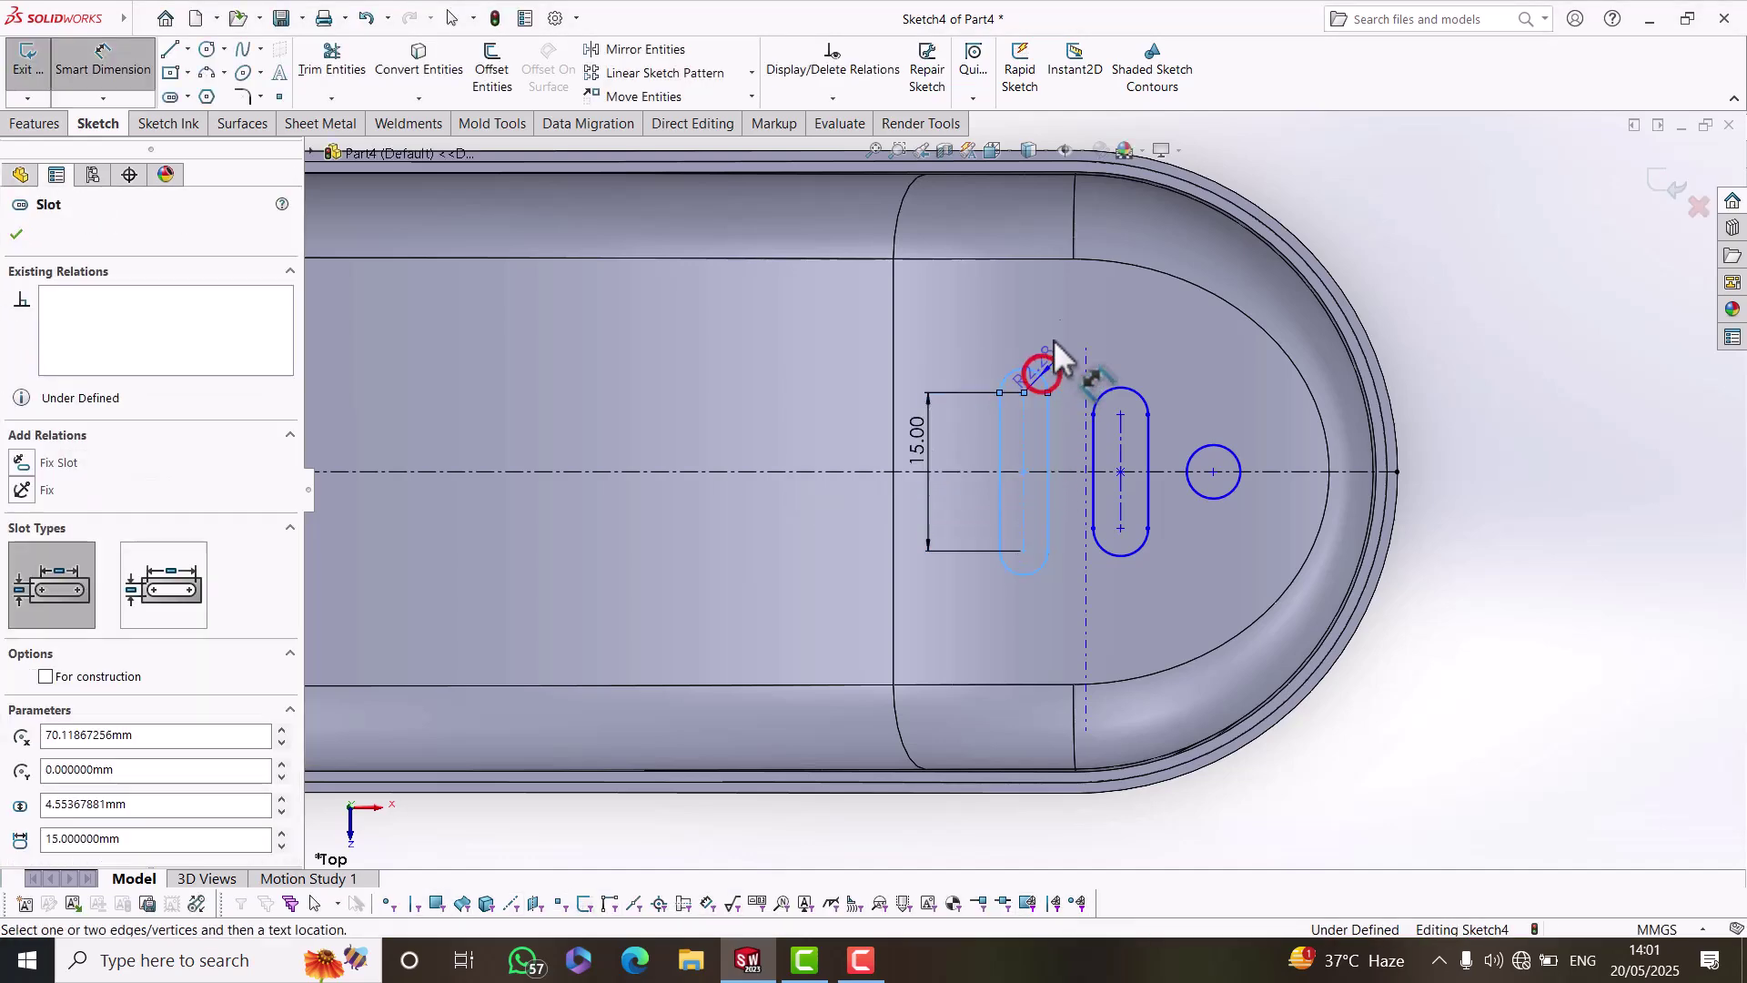
left_click(1062, 324)
type("1.5")
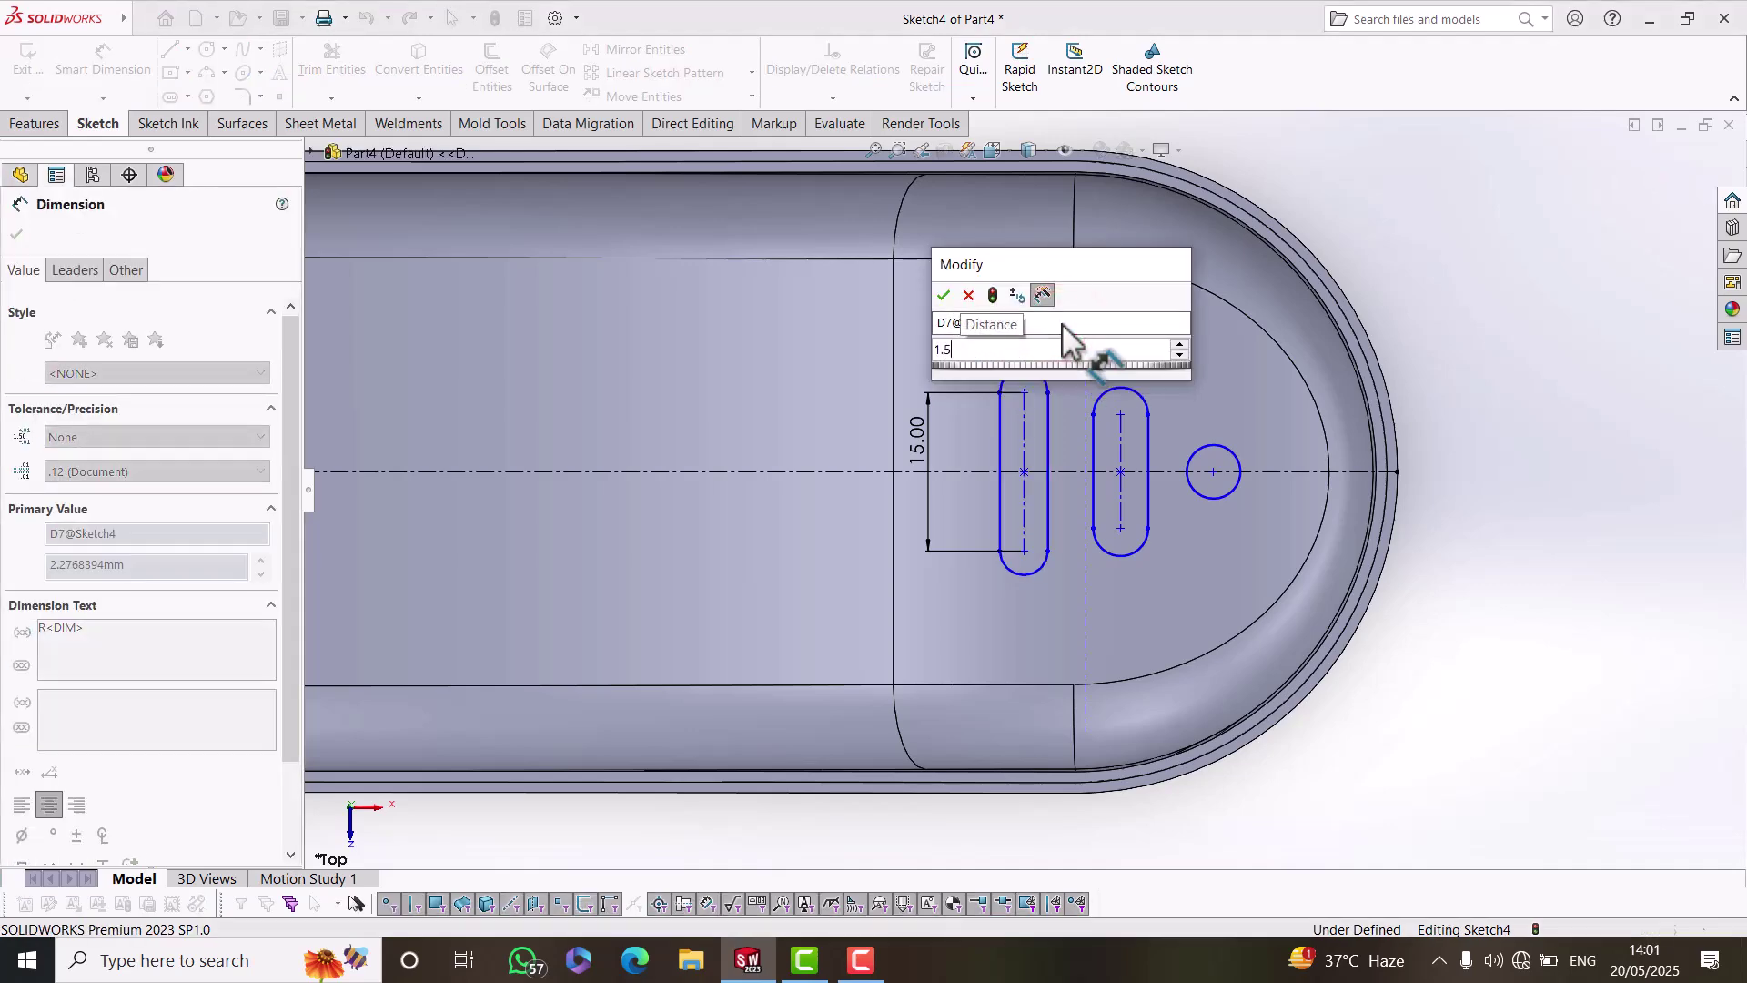
key("Return")
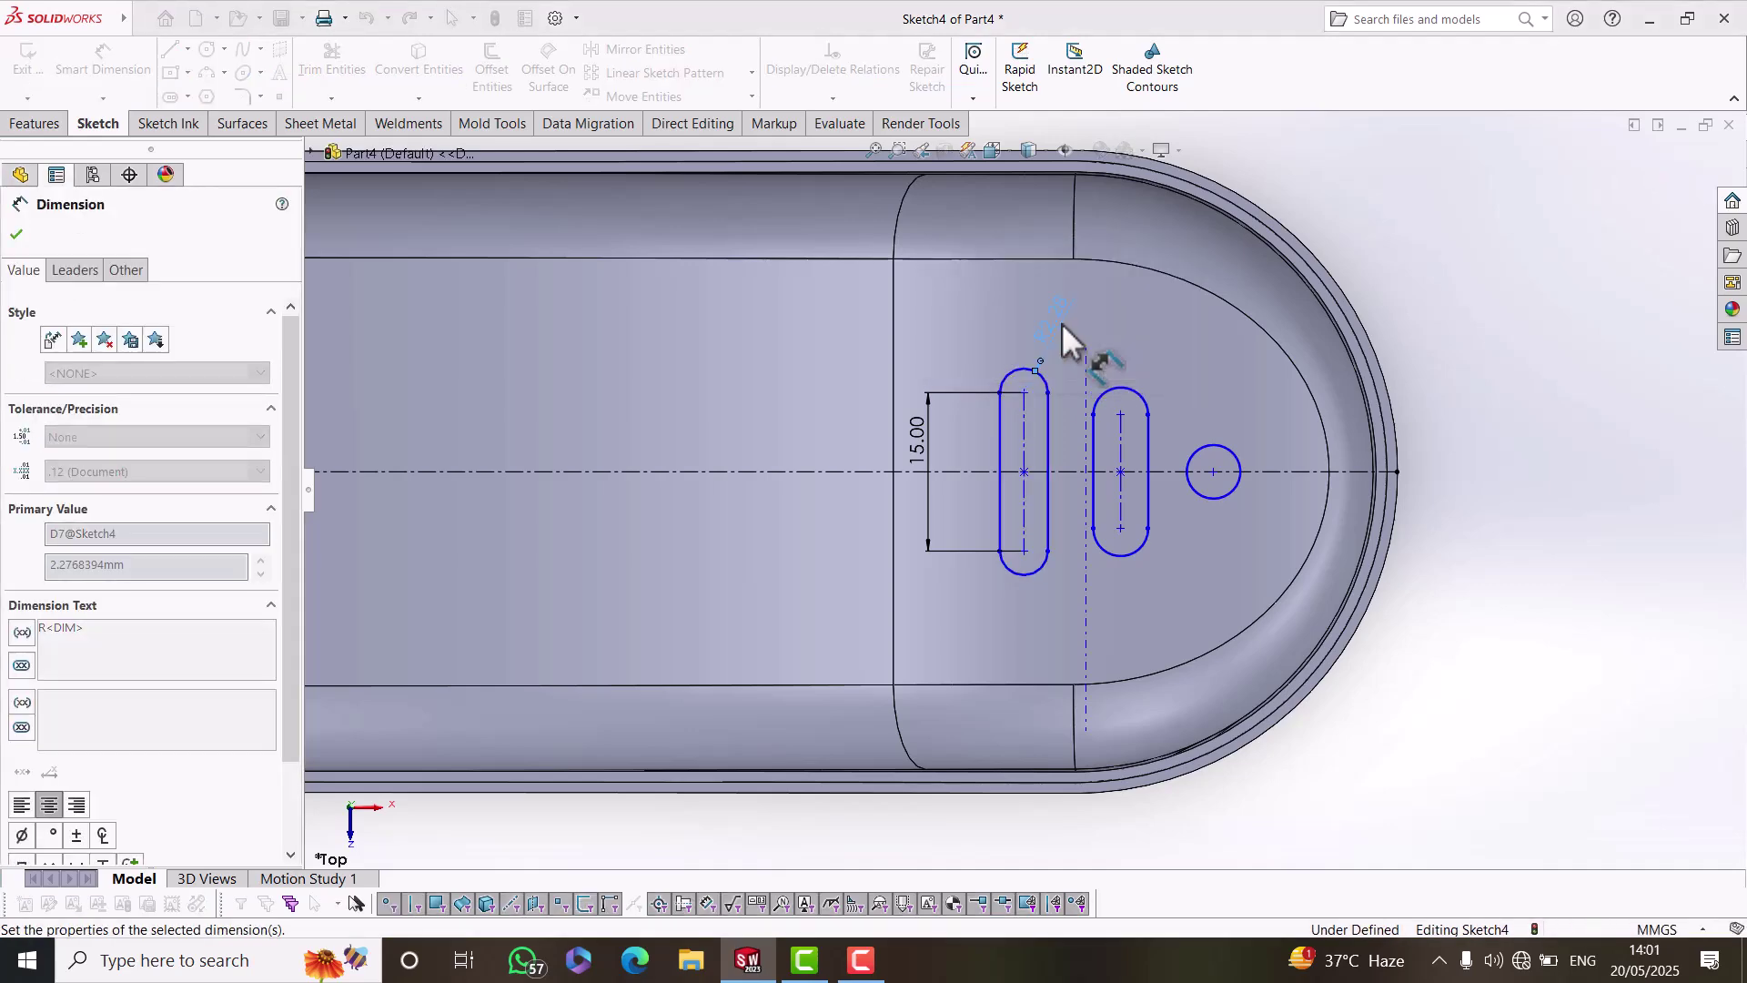
Set the second slot's centre-to-centre length to 10 mm and its end radius to 1.5 mm.
scroll(1128, 391, "down", 3)
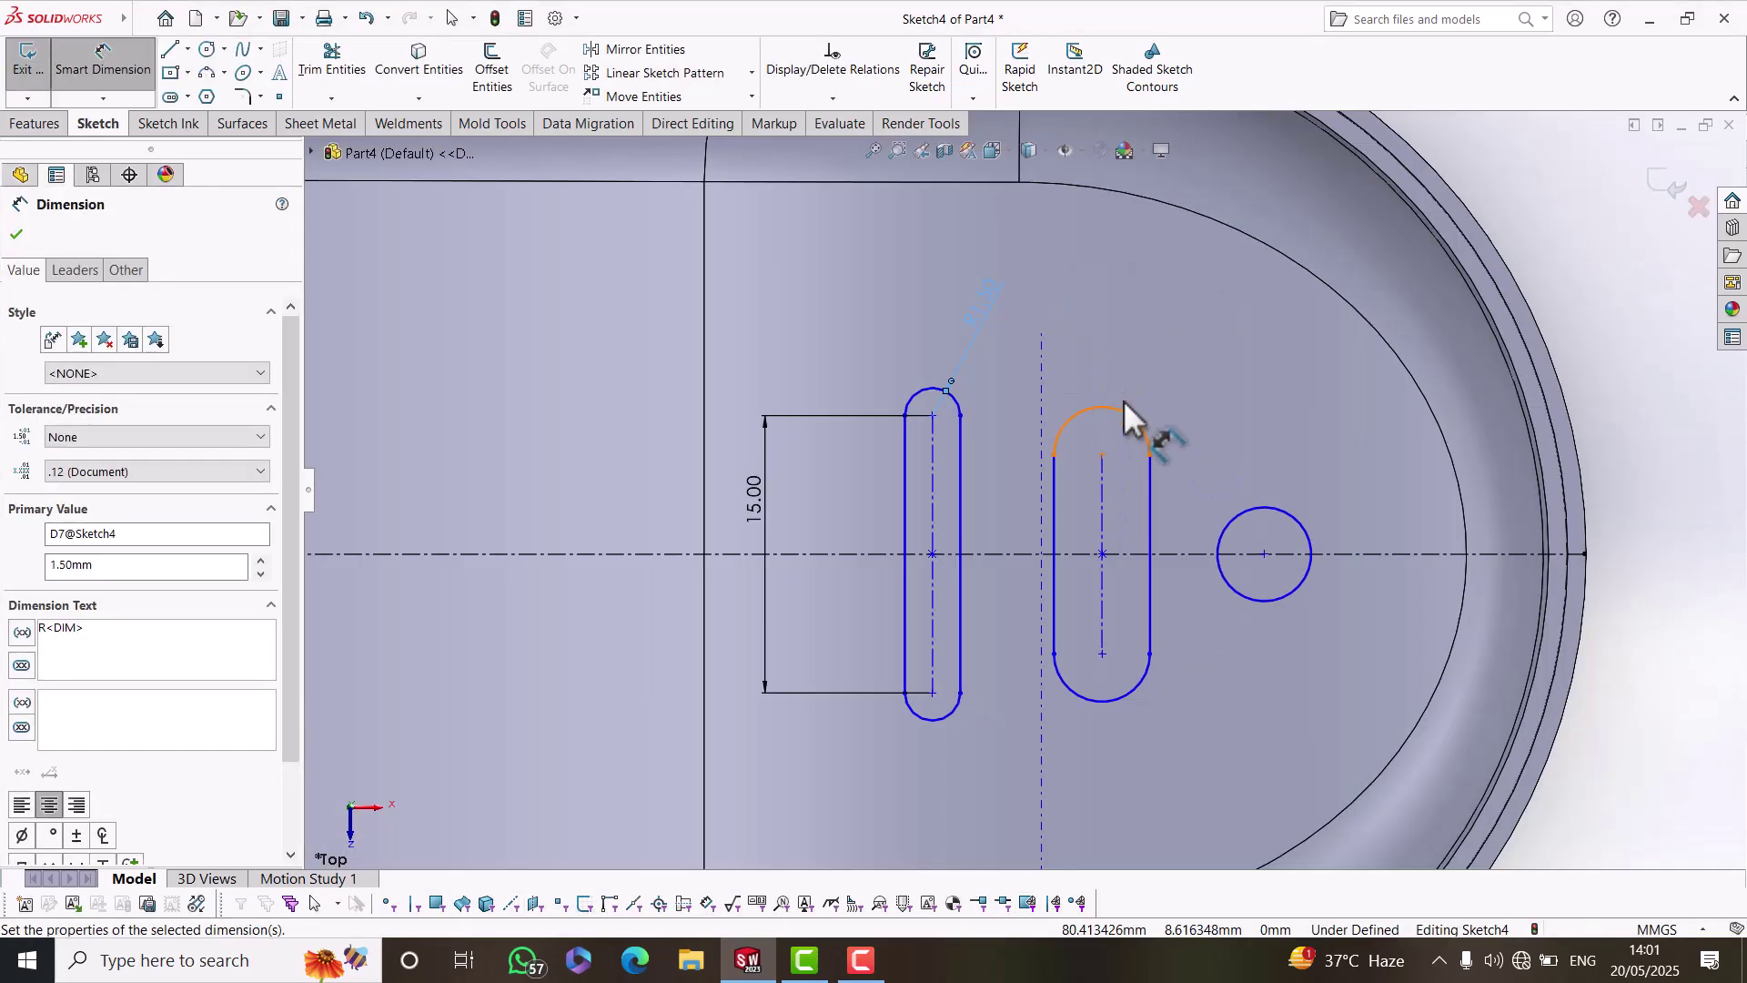
left_click(1102, 511)
left_click(1014, 506)
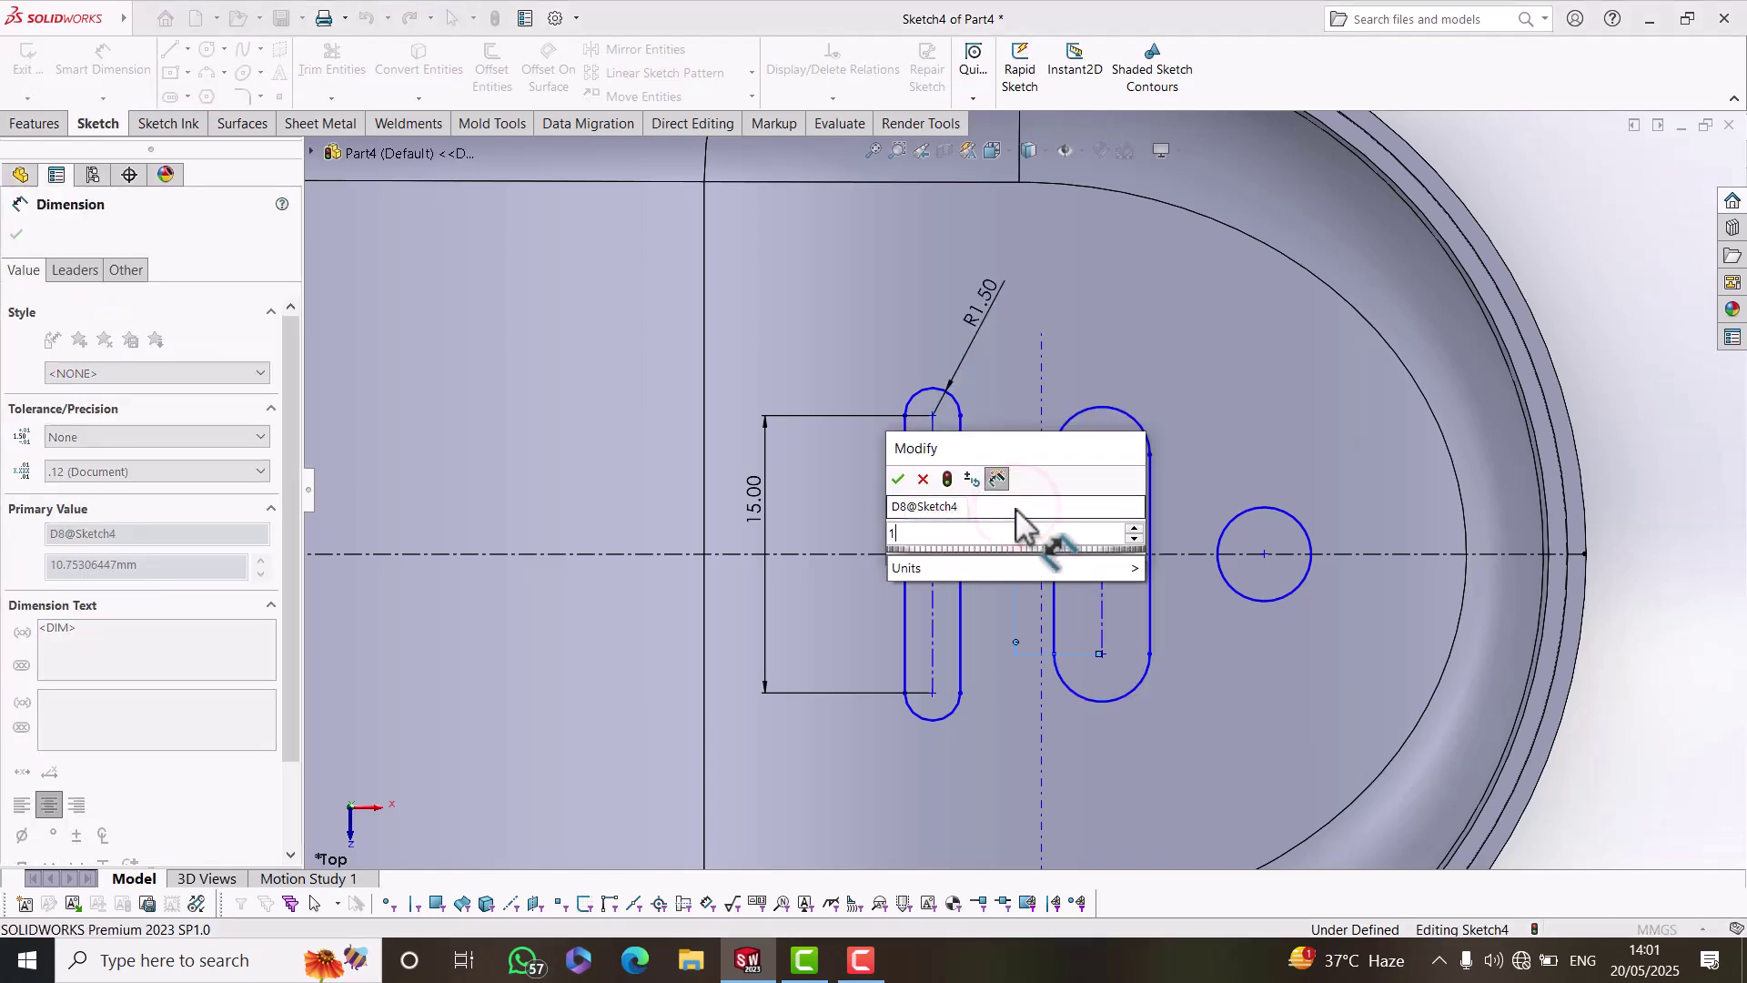
type("10")
key("Return")
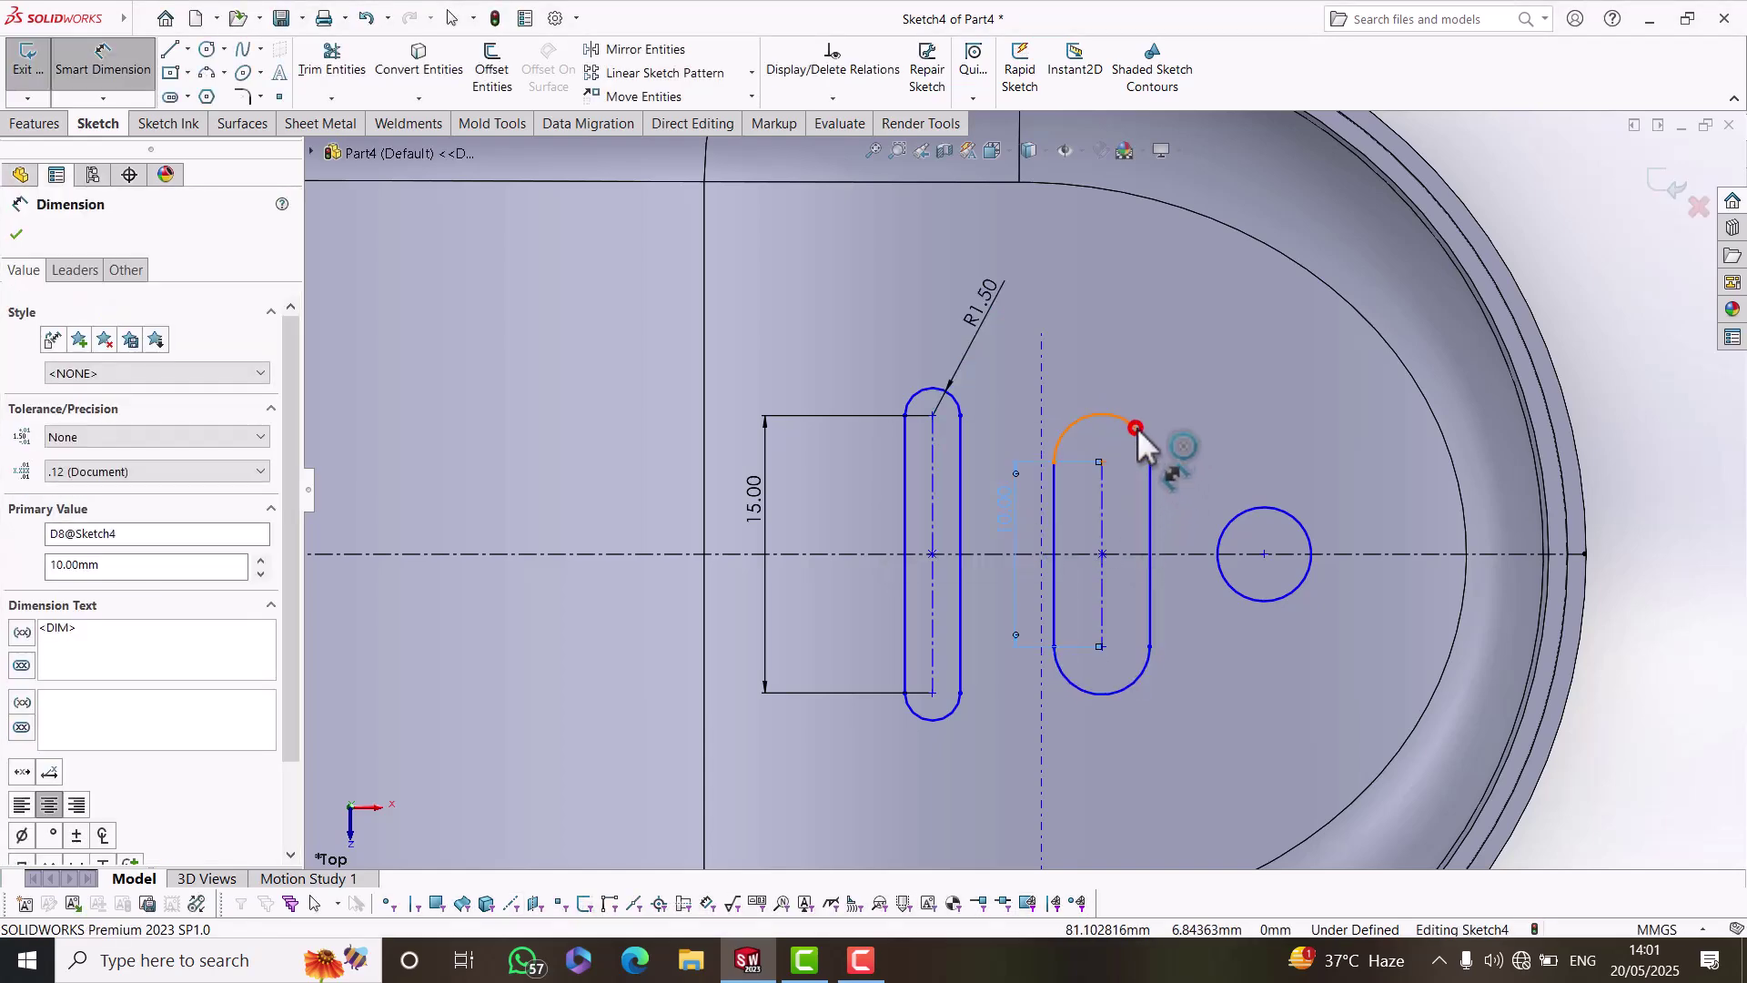
left_click(1132, 417)
left_click(1181, 379)
type("1.5")
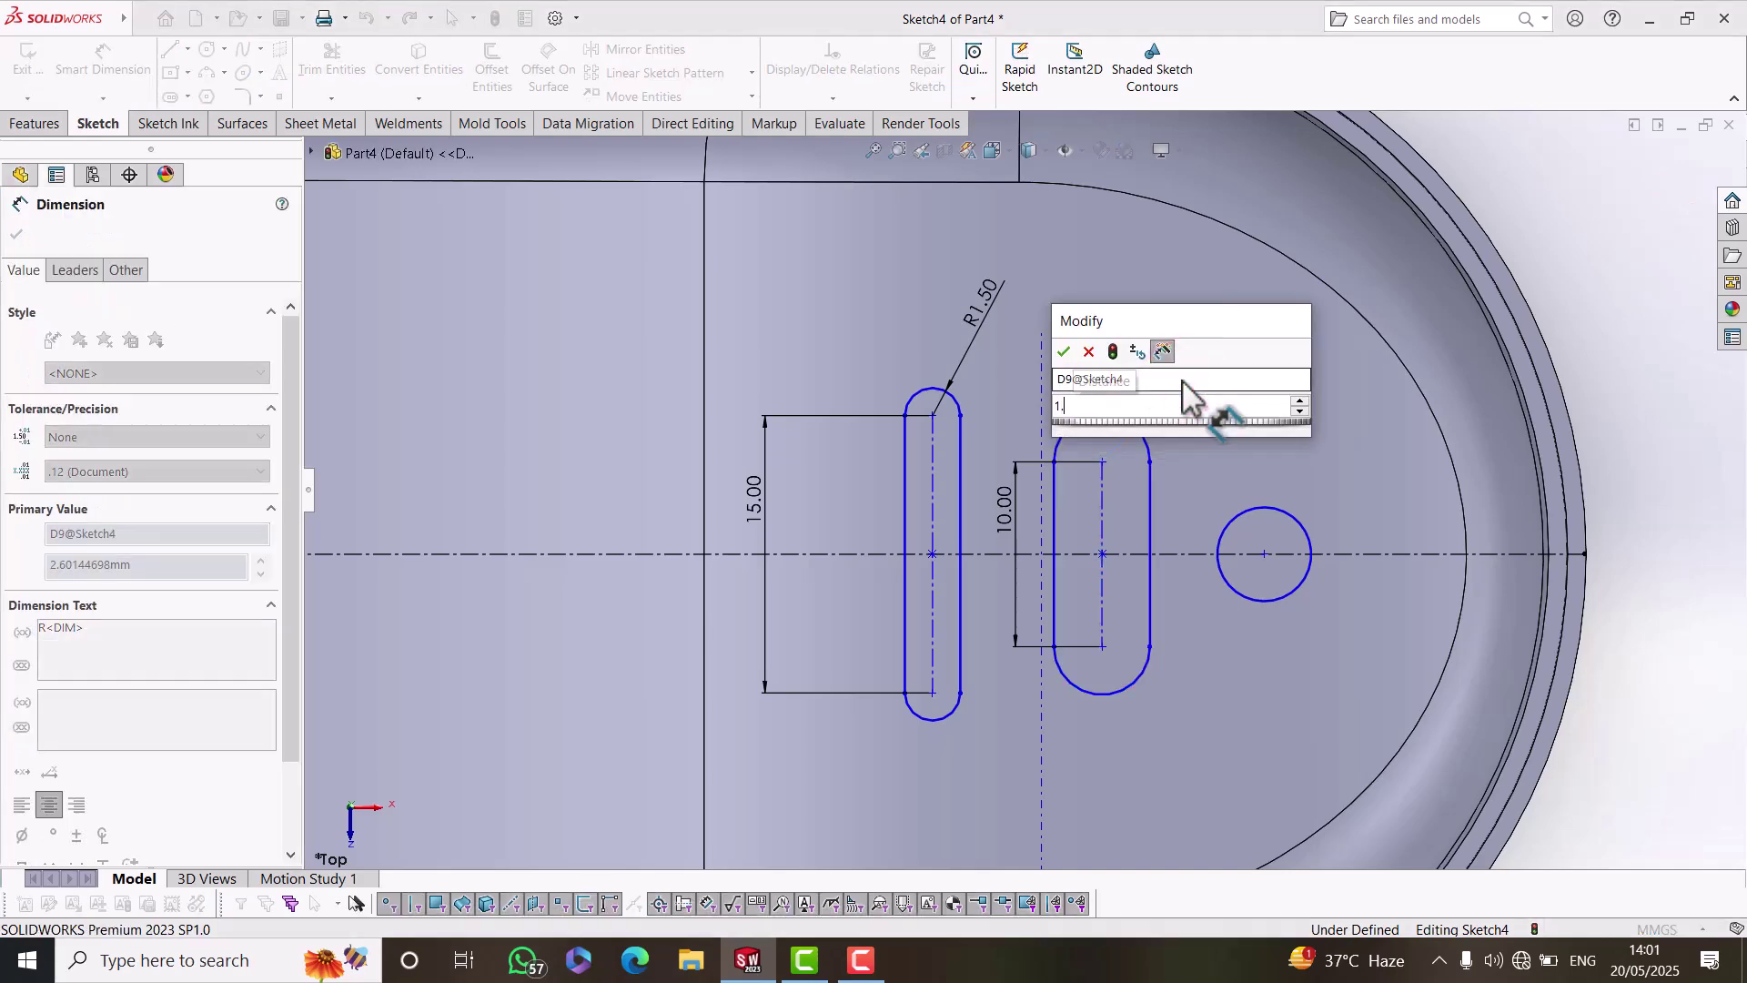
key("Return")
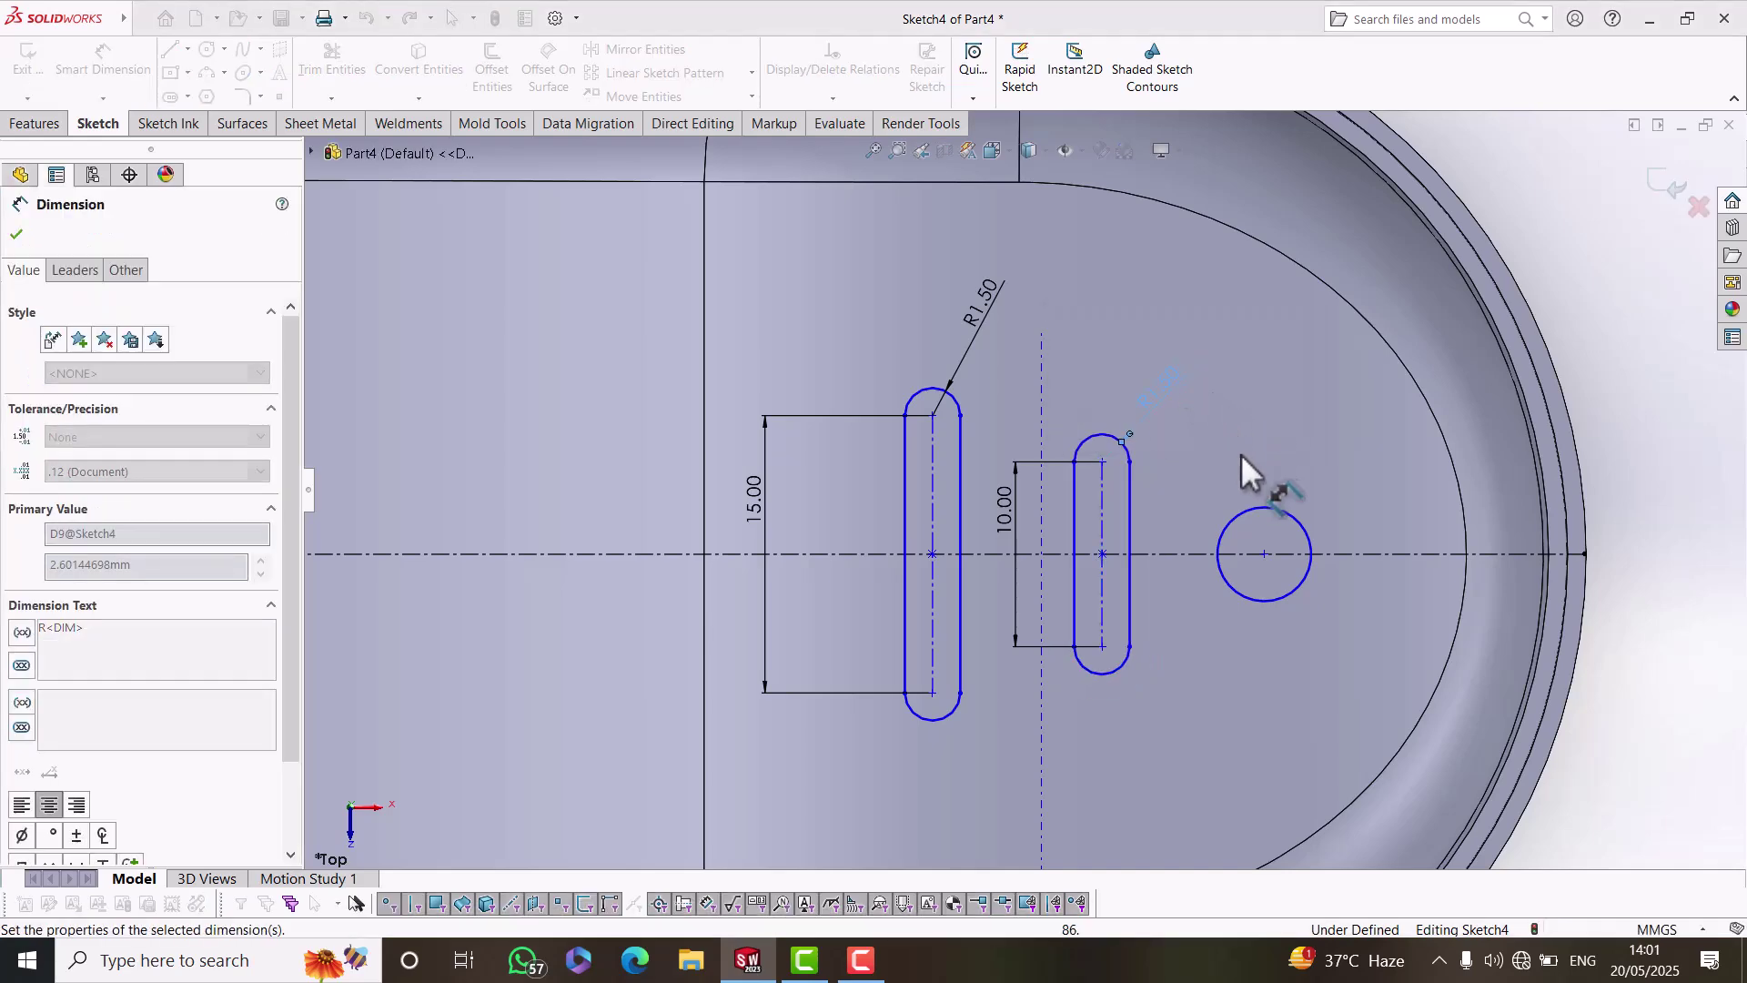
Dimension the circle beside the two slots with a diameter of 5 mm.
left_click(1294, 521)
left_click(1319, 462)
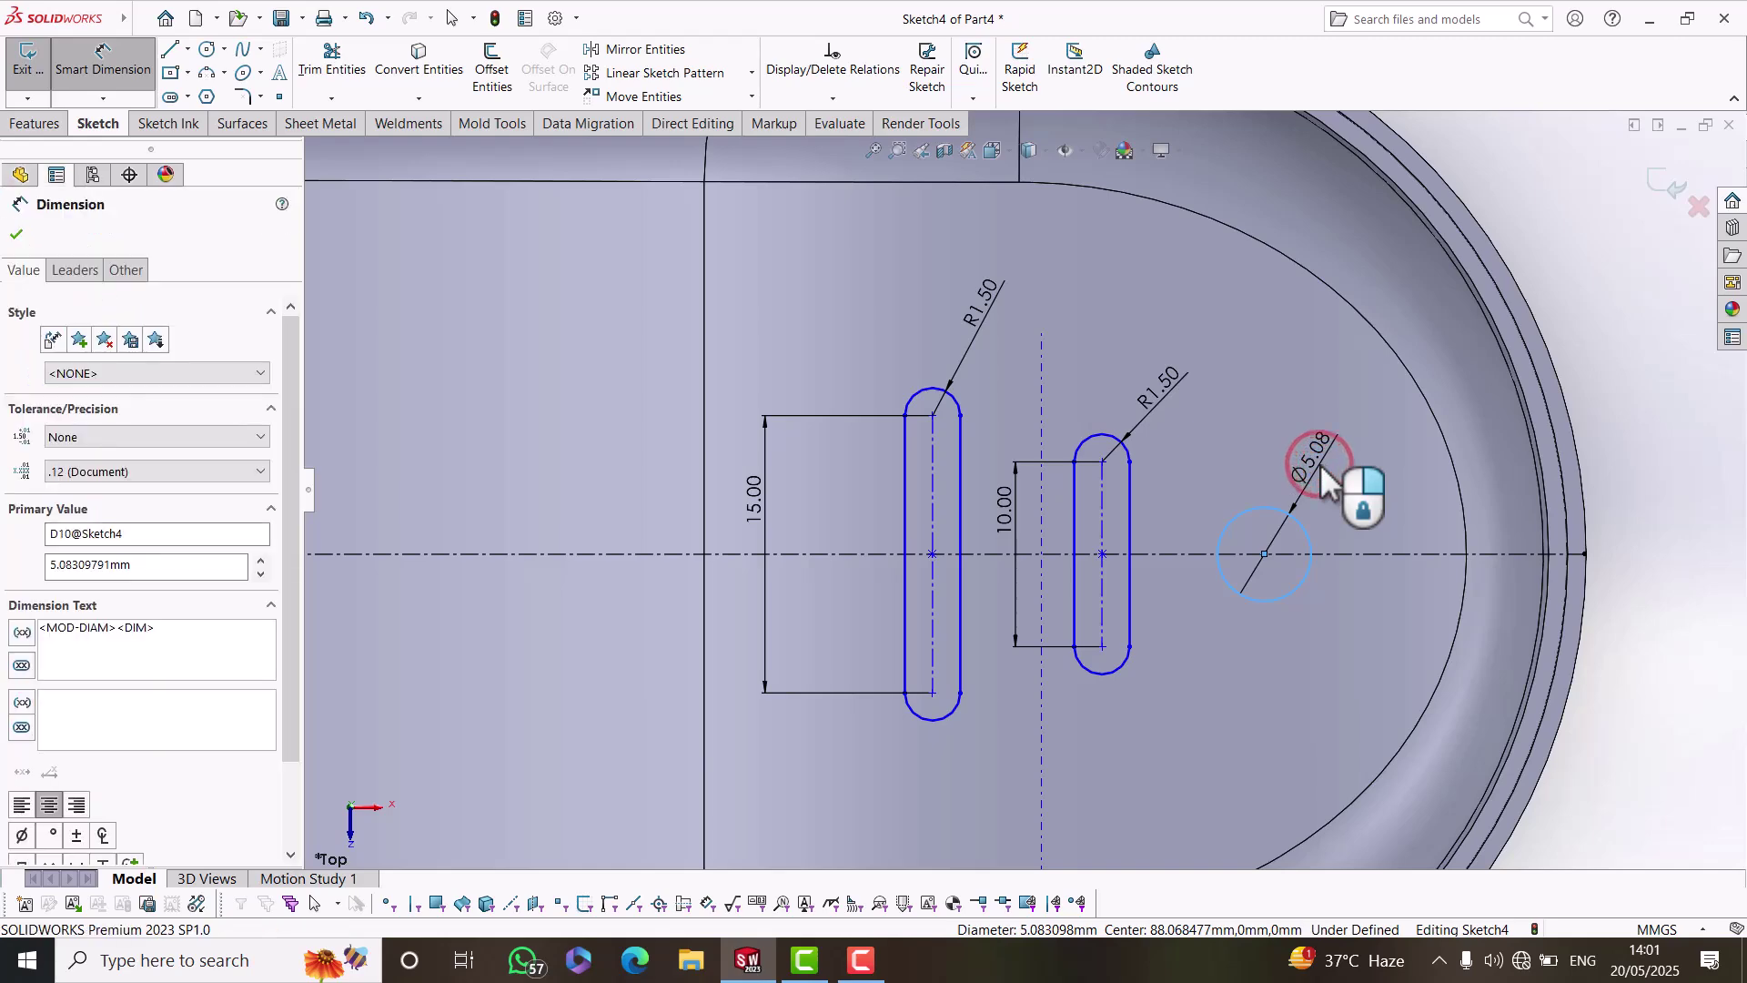
type("5")
key("Return")
right_click(1229, 428)
left_click(1270, 490)
scroll(1093, 553, "up", 2)
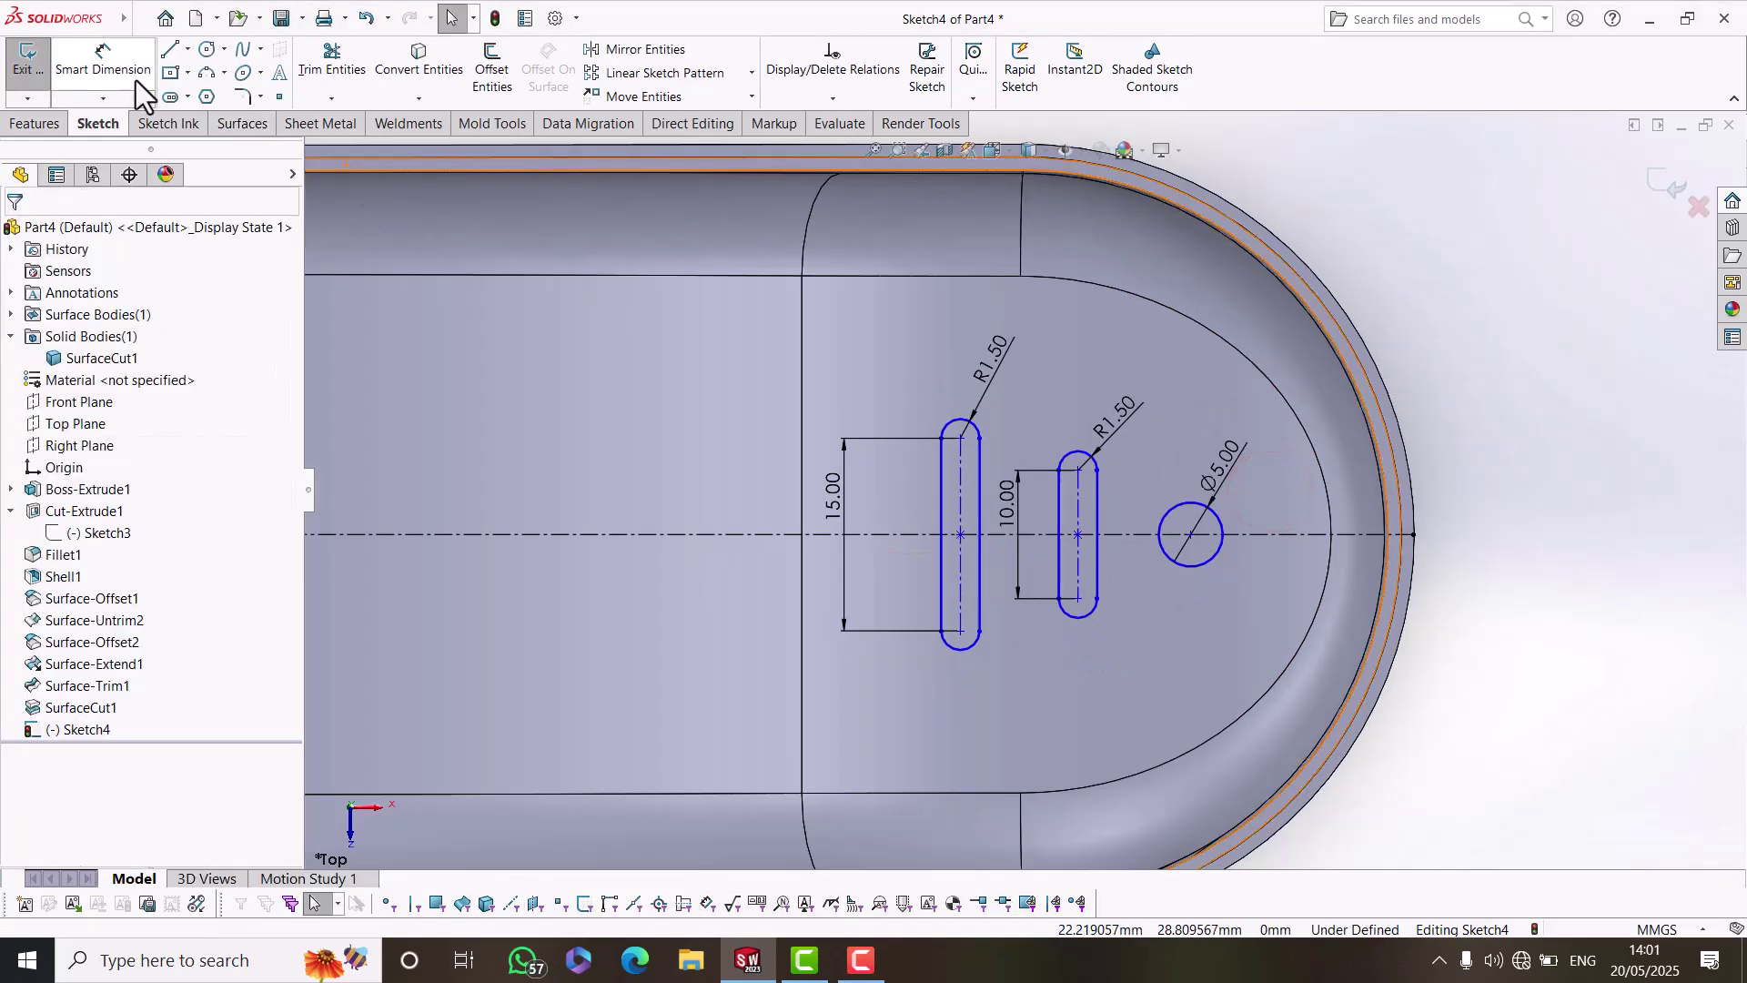
Dimension the horizontal spacing between the centerlines of the long and short slots as 6 mm.
left_click(103, 56)
left_click(957, 567)
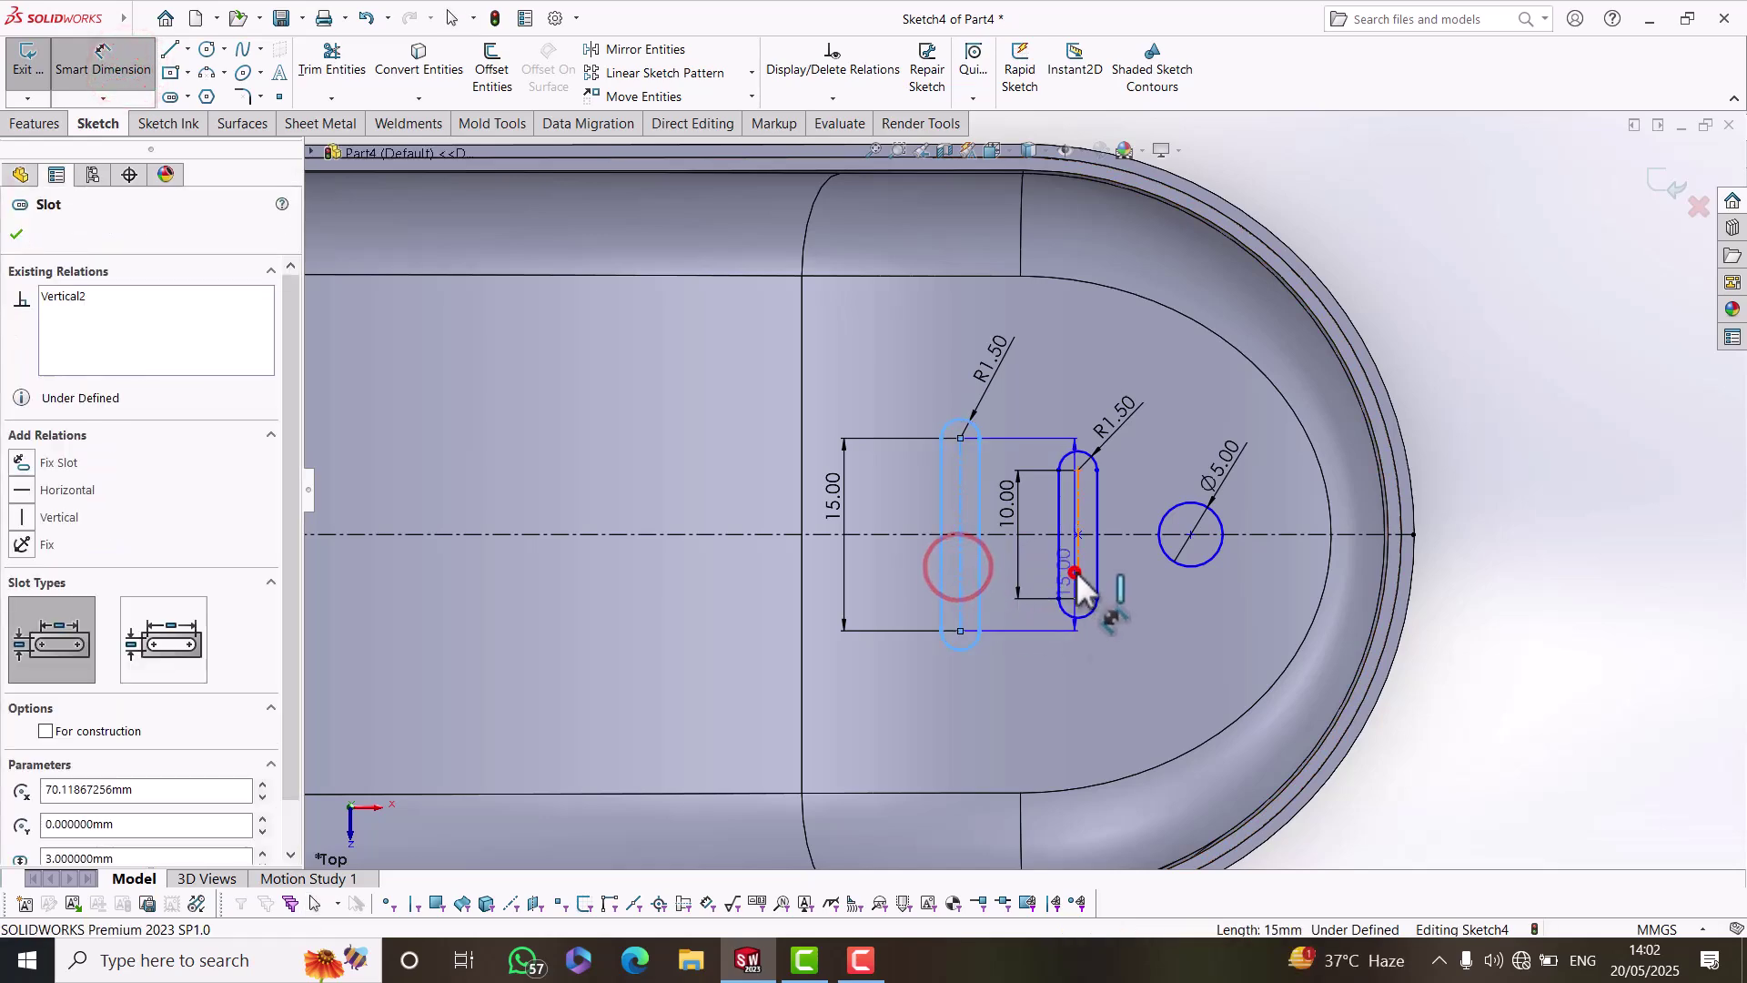
left_click(1075, 571)
left_click(1028, 701)
type("6")
key("Return")
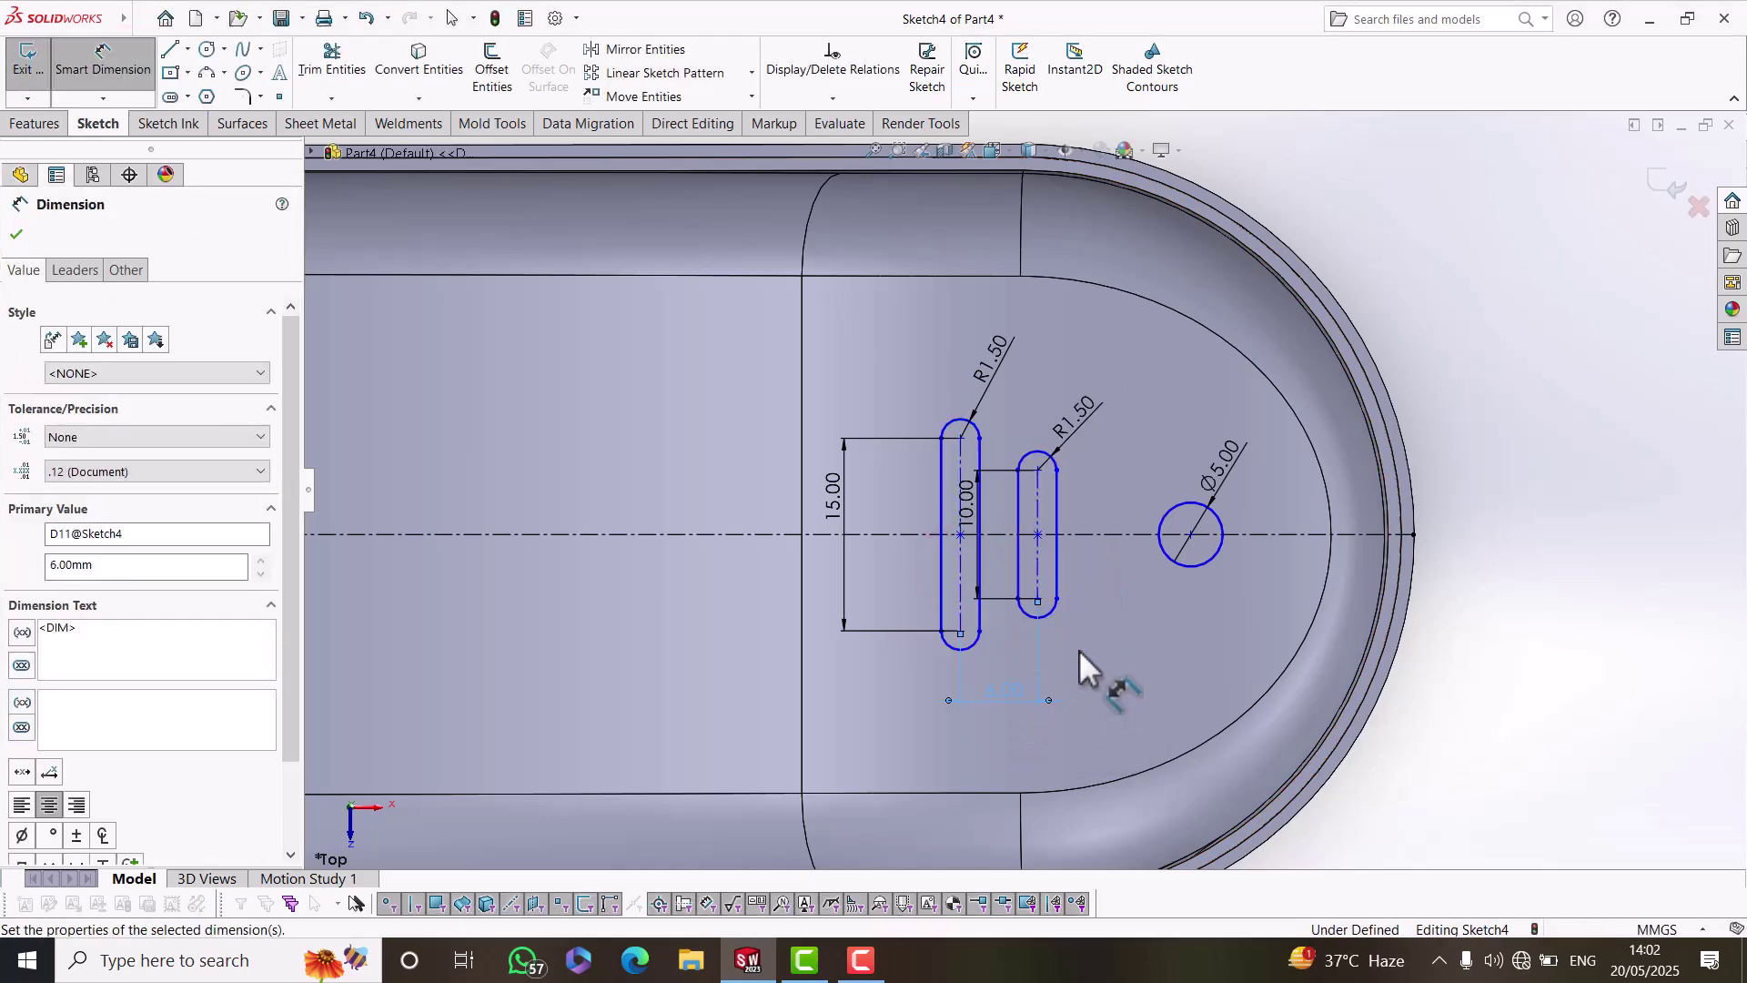
Dimension the horizontal spacing between the short slot and the circle's center as 6 mm.
left_click(1035, 578)
left_click(1192, 567)
left_click(1110, 685)
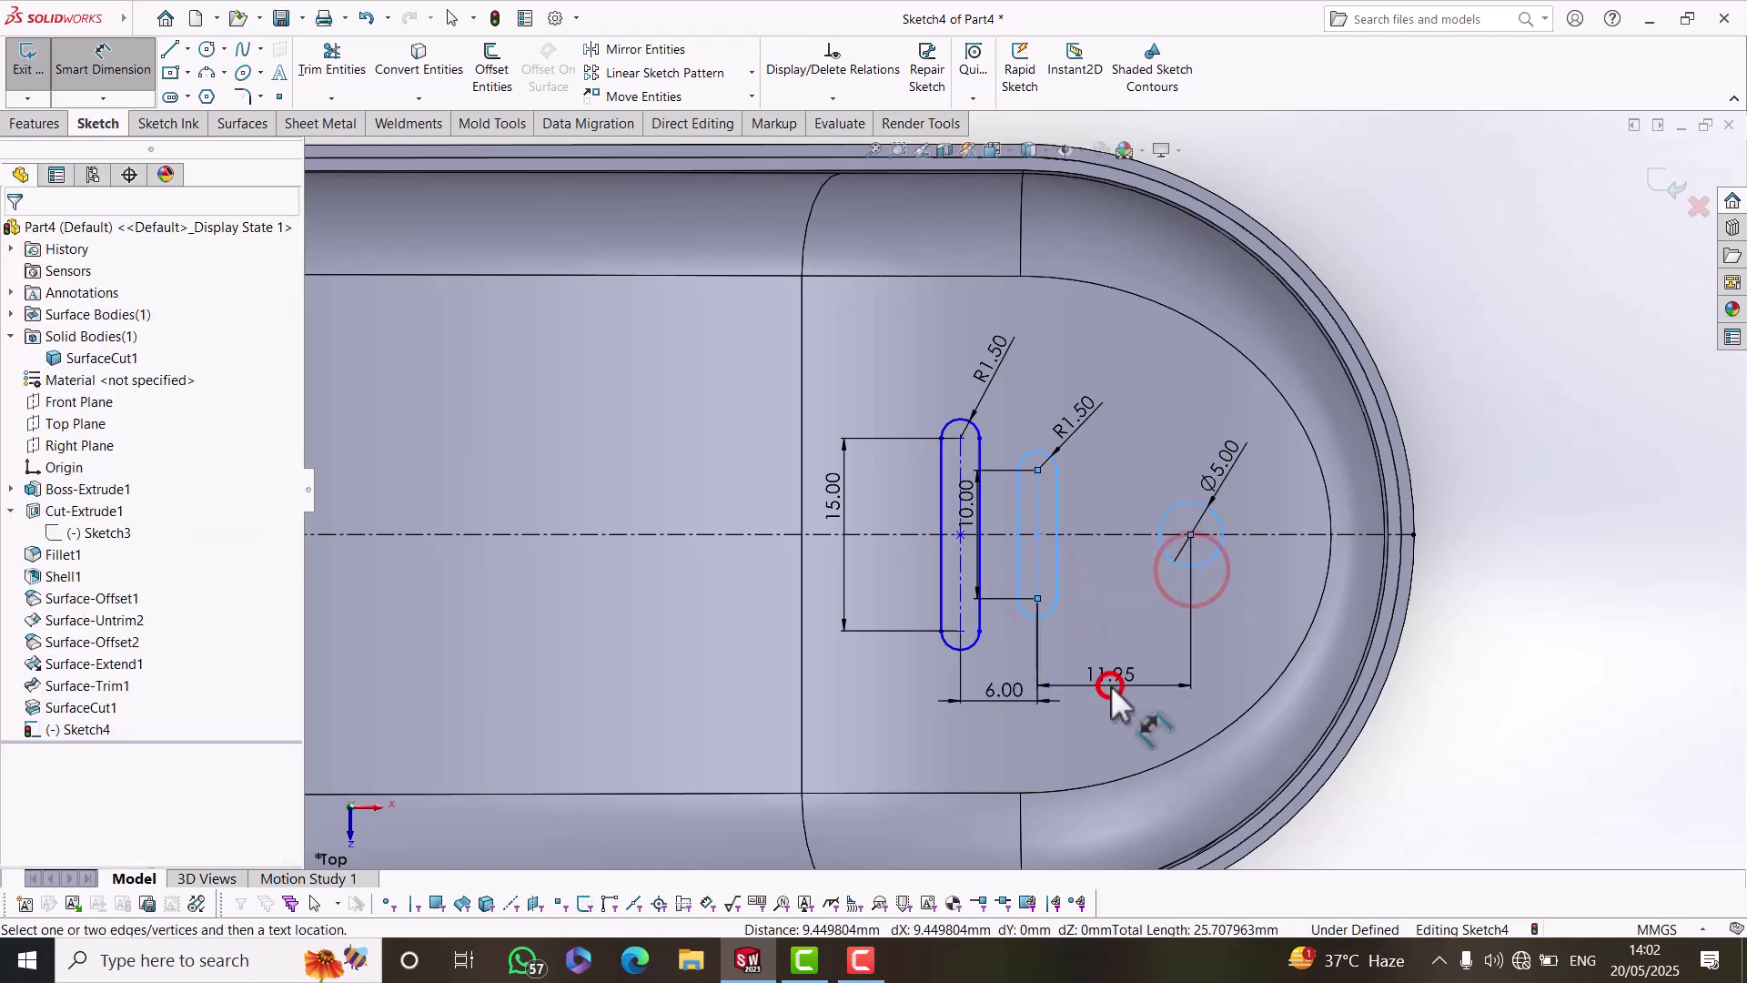
type("6mm")
key("Return")
Cut-extrude the sketched holes and slots through the shell with the Through All - Both end condition.
scroll(1203, 664, "up", 4)
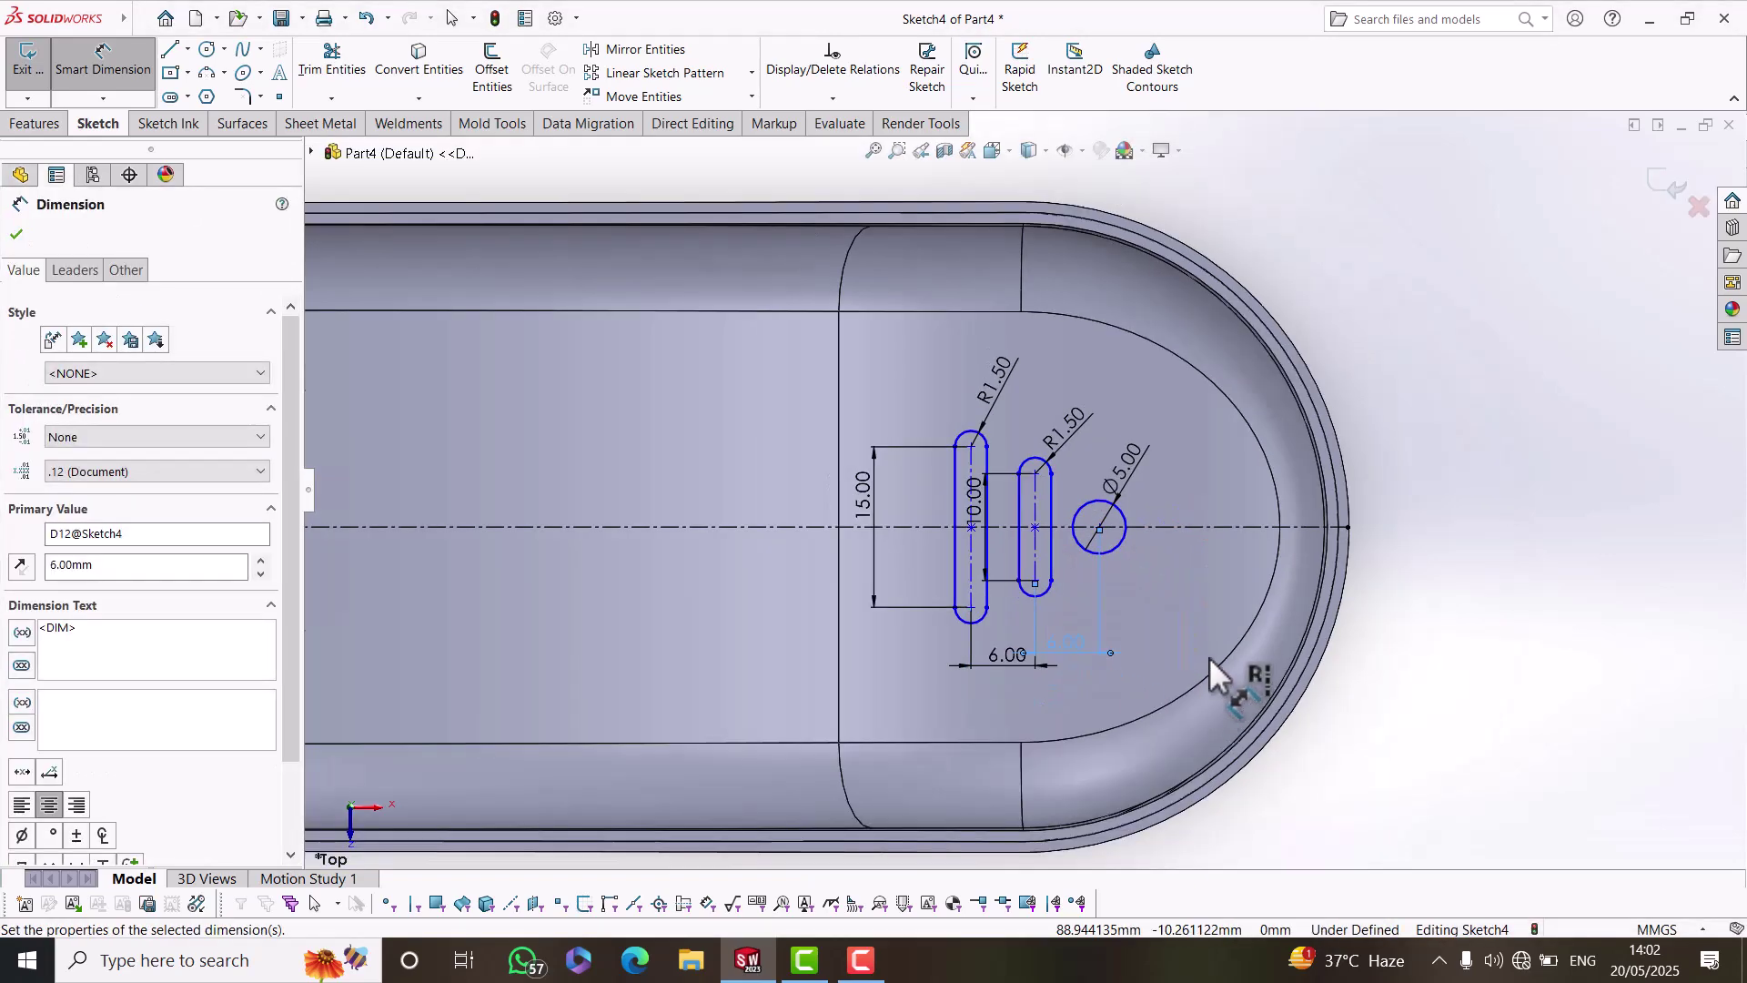
left_click(31, 124)
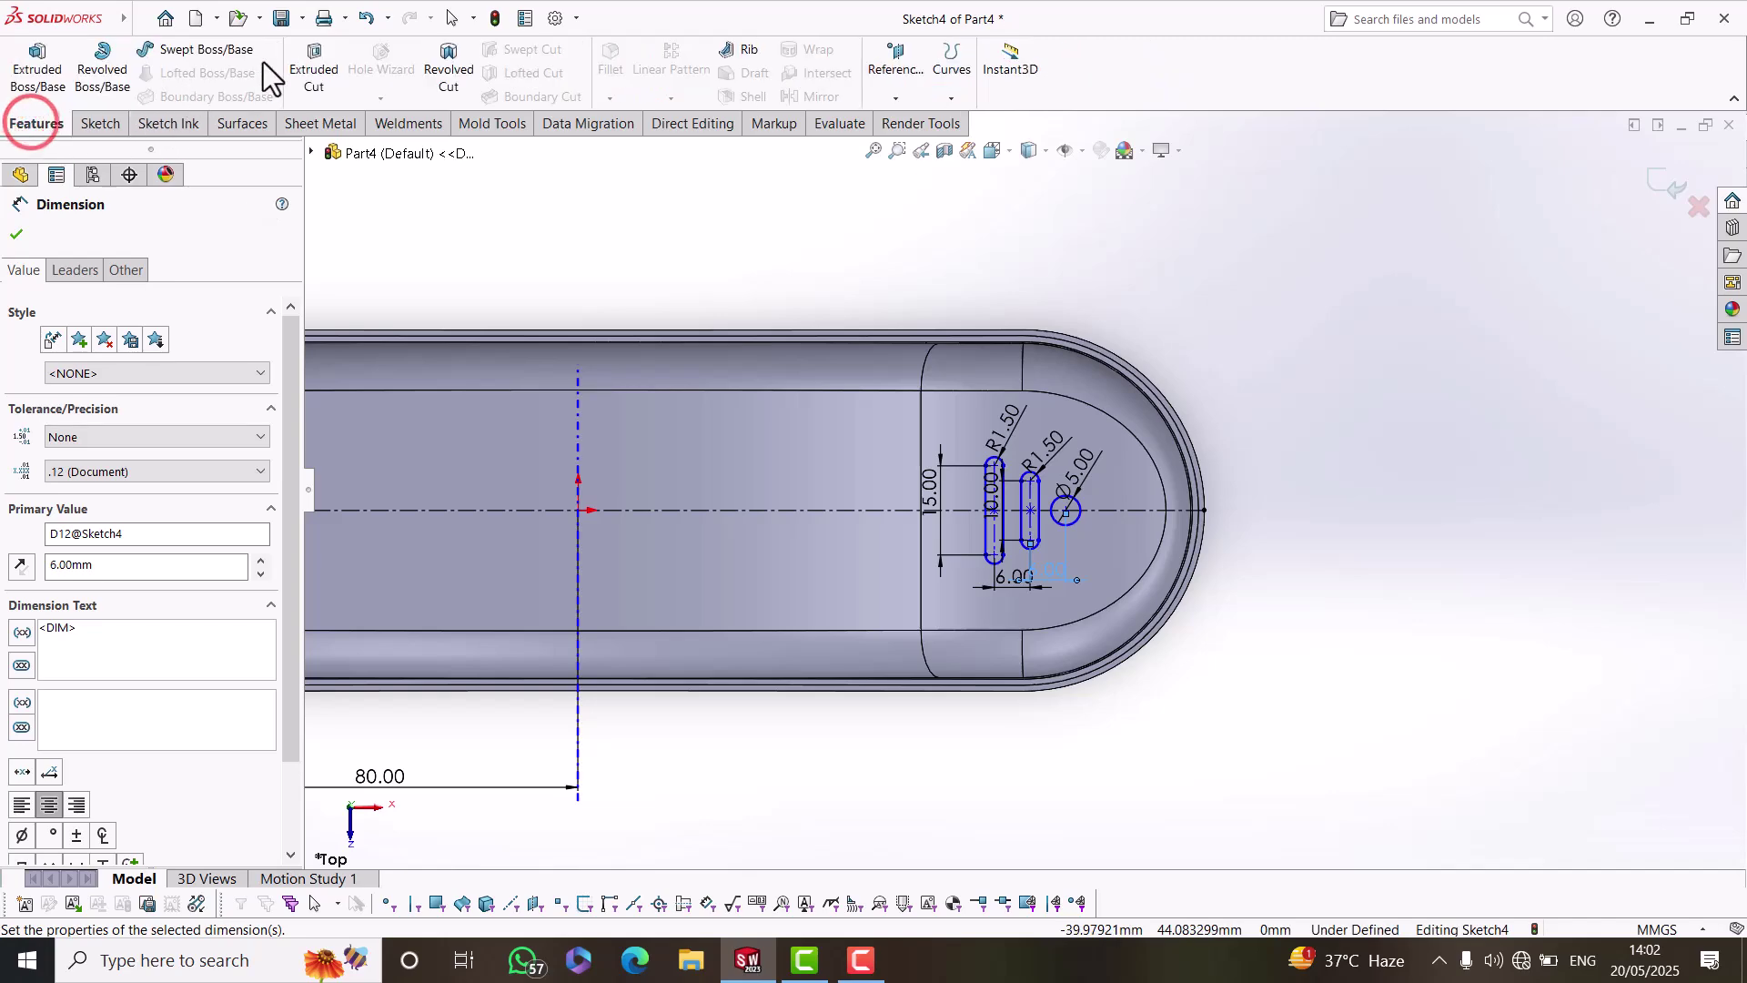
left_click(314, 64)
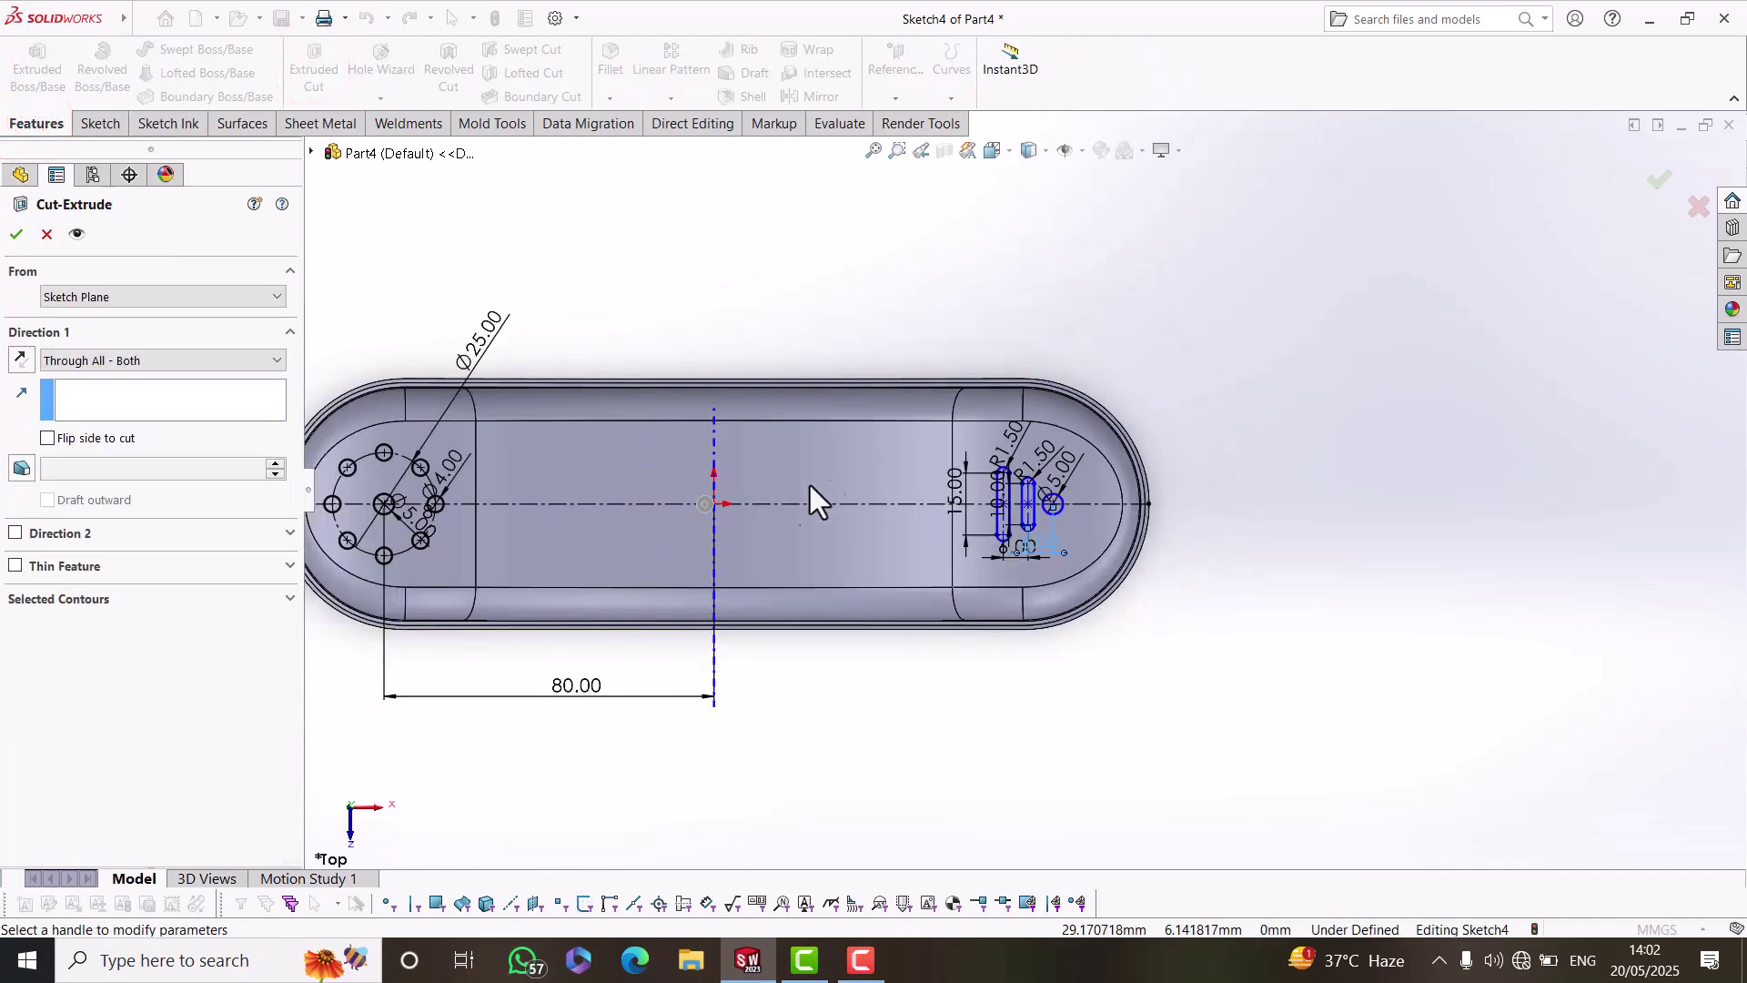
left_click(205, 360)
left_click(118, 397)
left_click(17, 234)
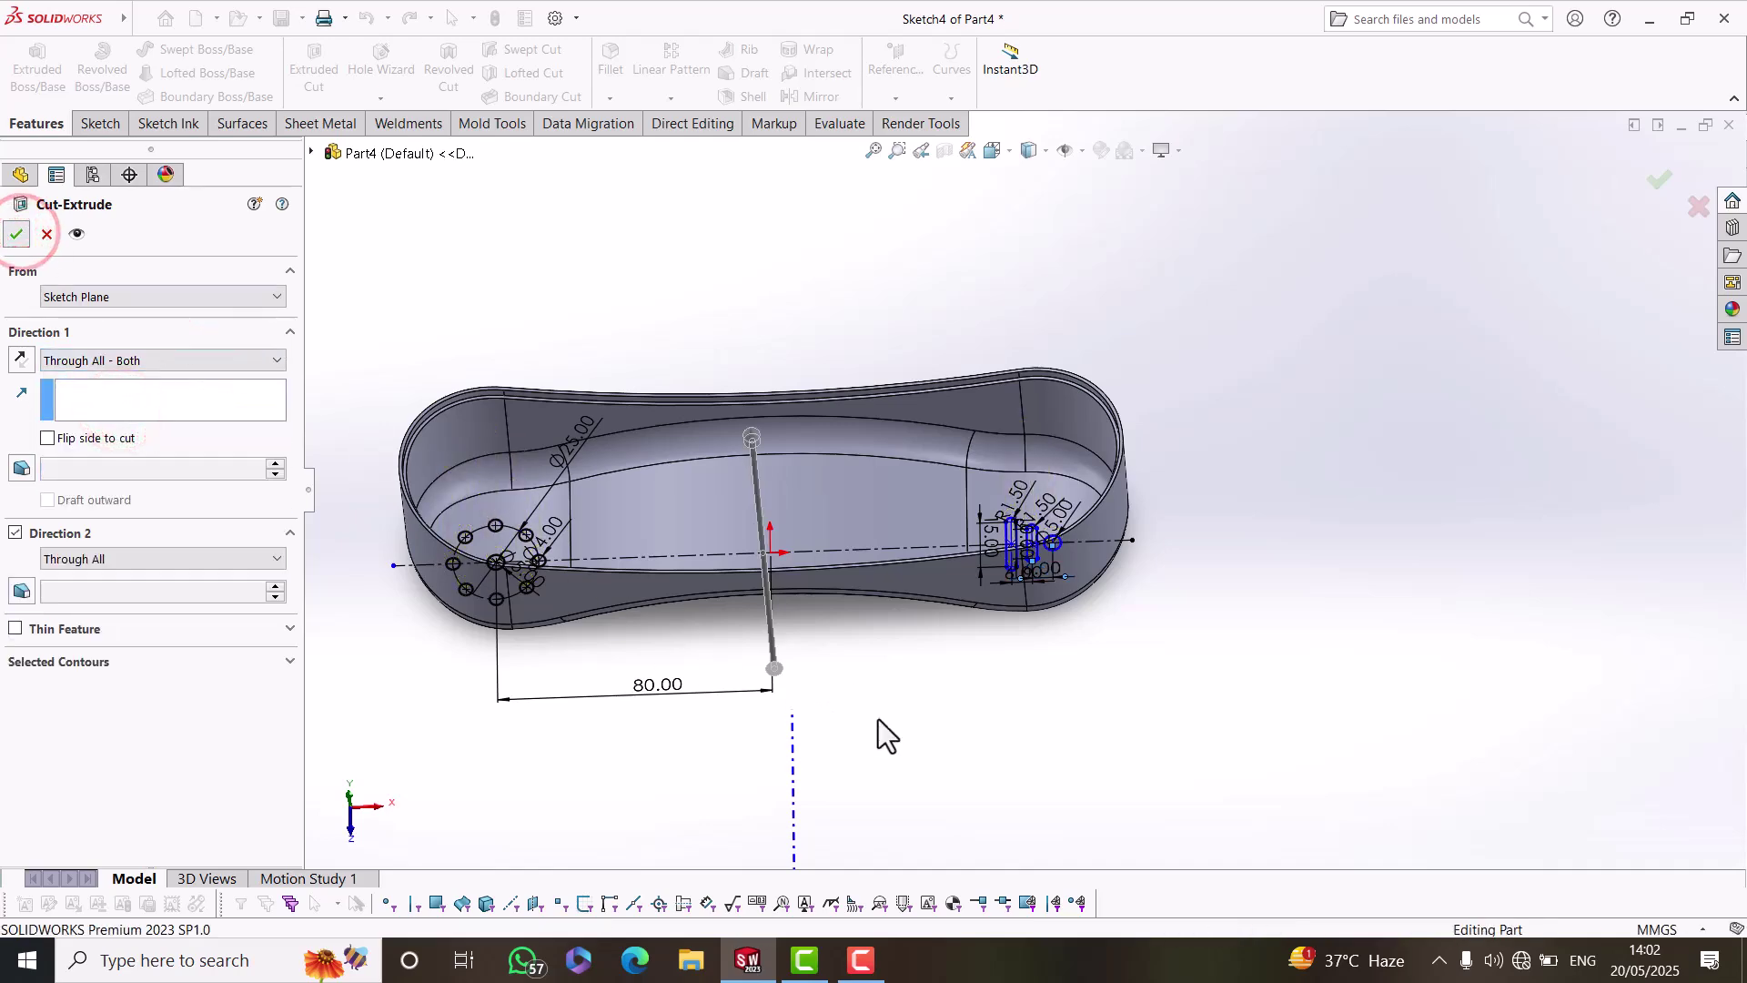
Examine the cut holes, slots and rim of the handset shell from the underside and the open side.
middle_click_drag(899, 724, 937, 272)
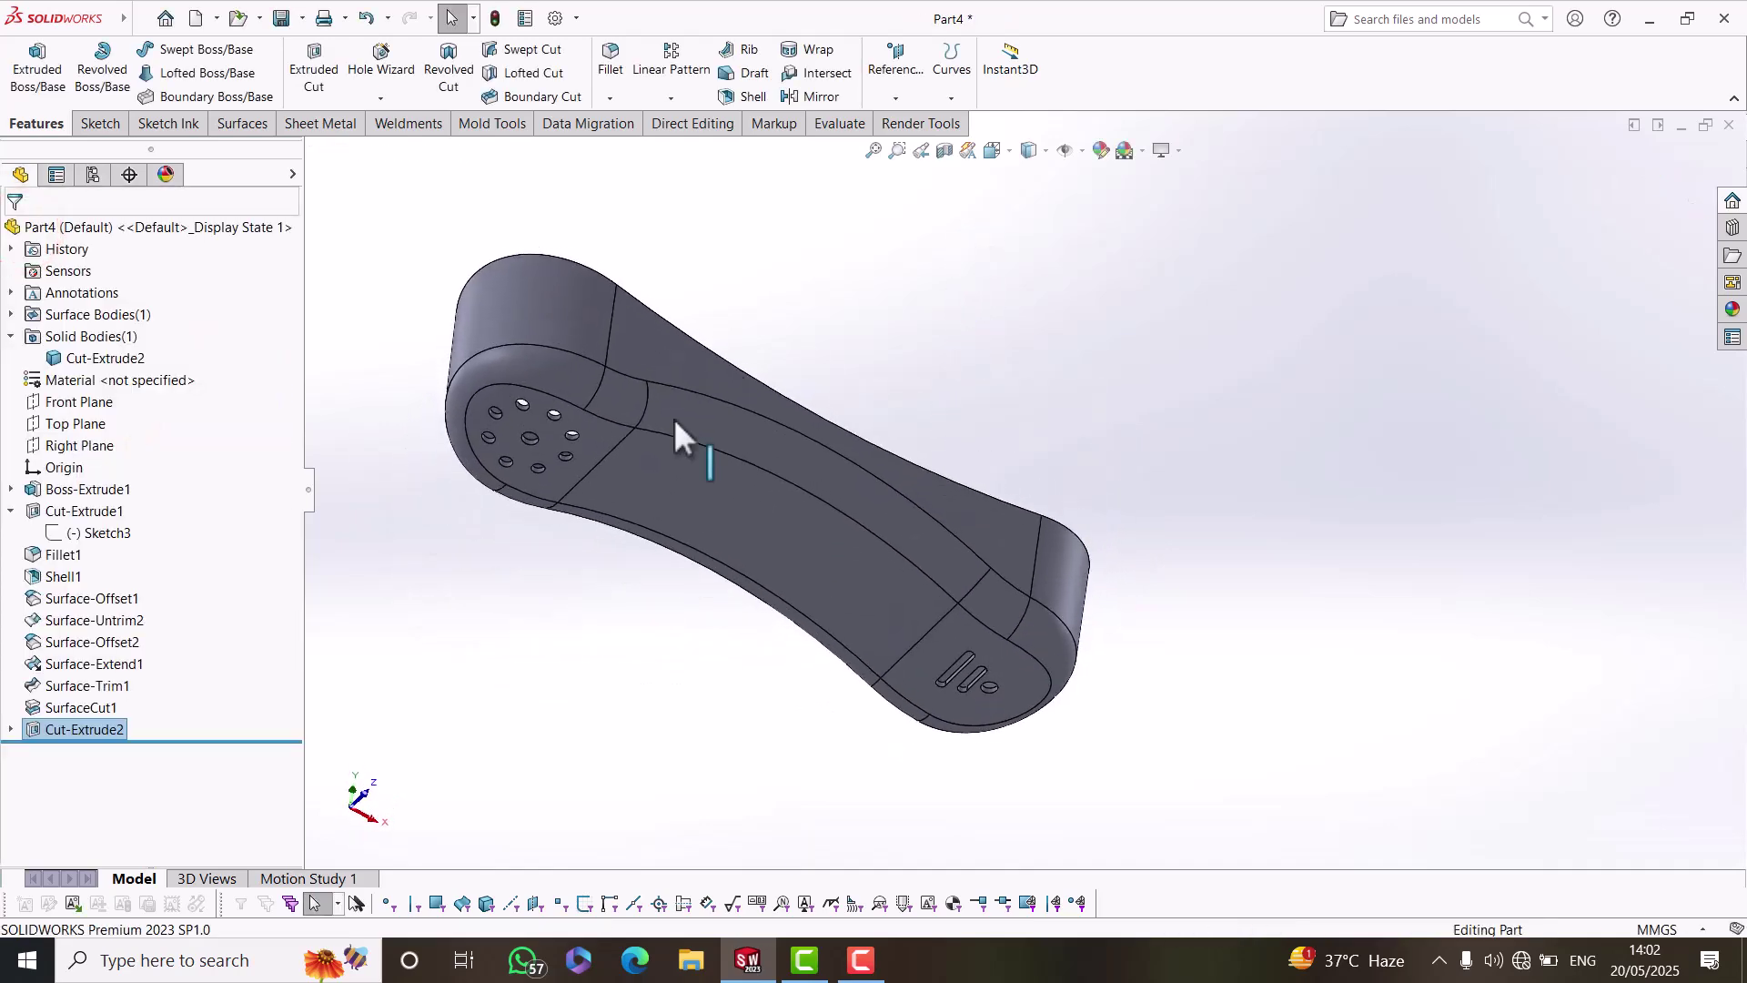
scroll(578, 389, "down", 3)
scroll(579, 393, "up", 6)
middle_click_drag(876, 547, 926, 717)
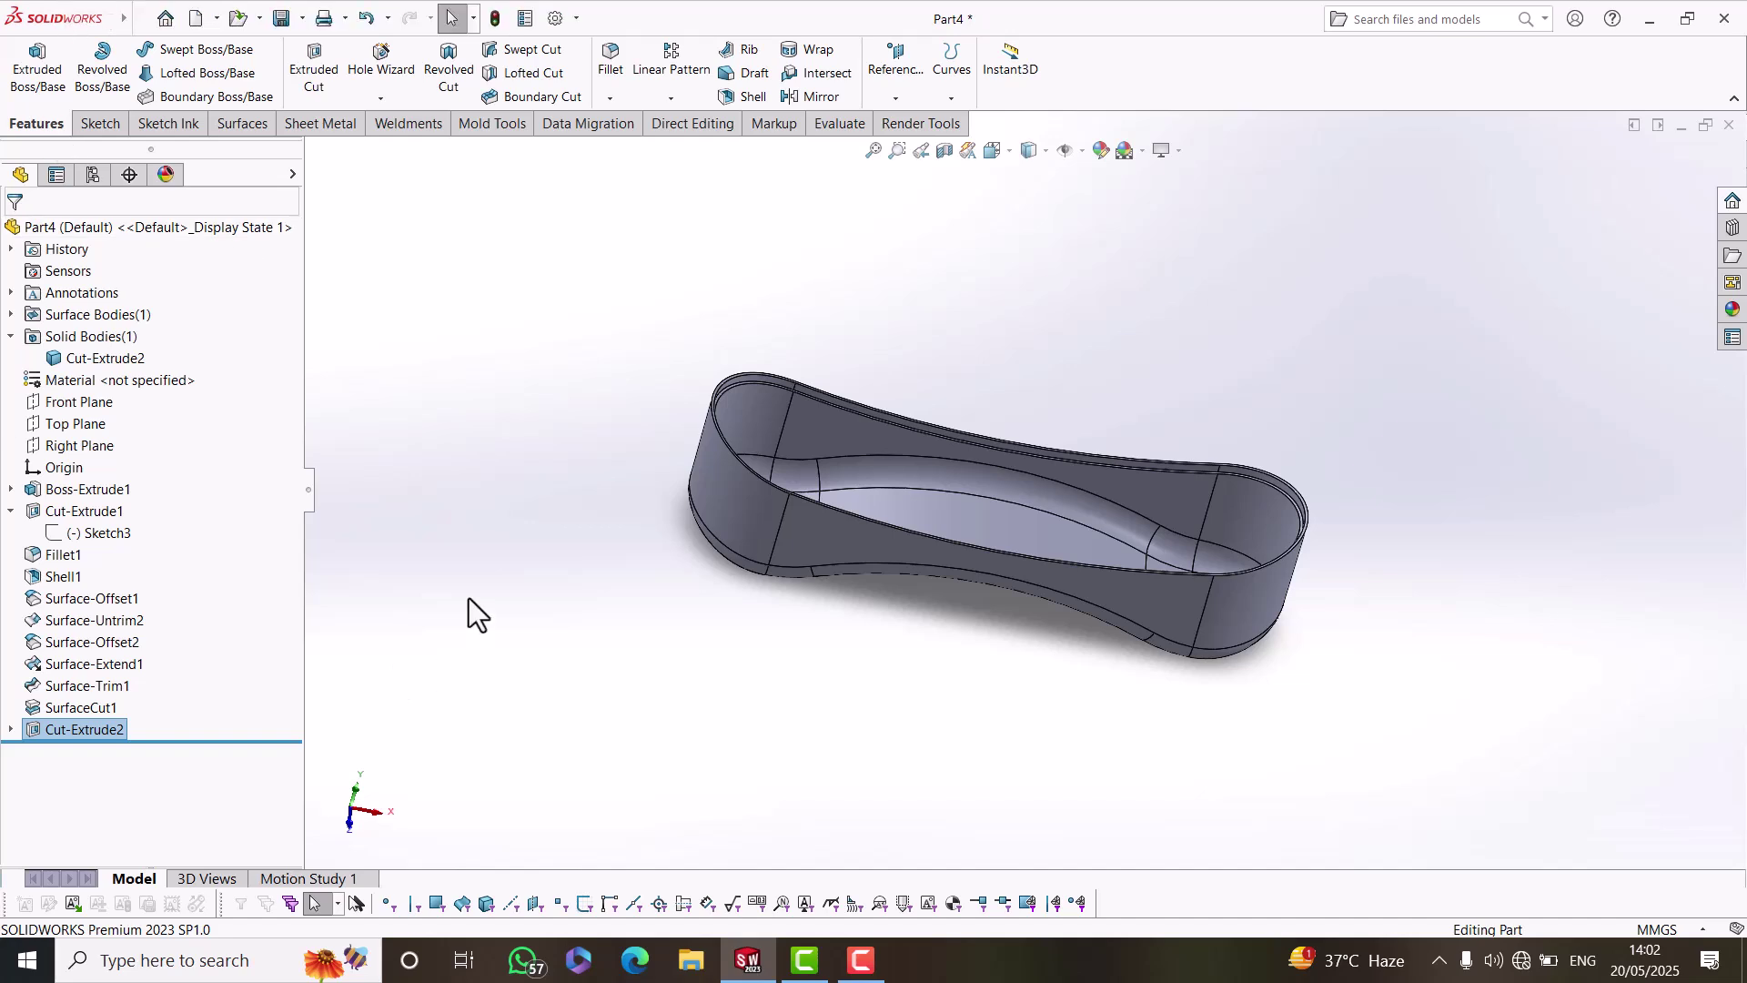
middle_click_drag(789, 619, 810, 612)
left_click(544, 434)
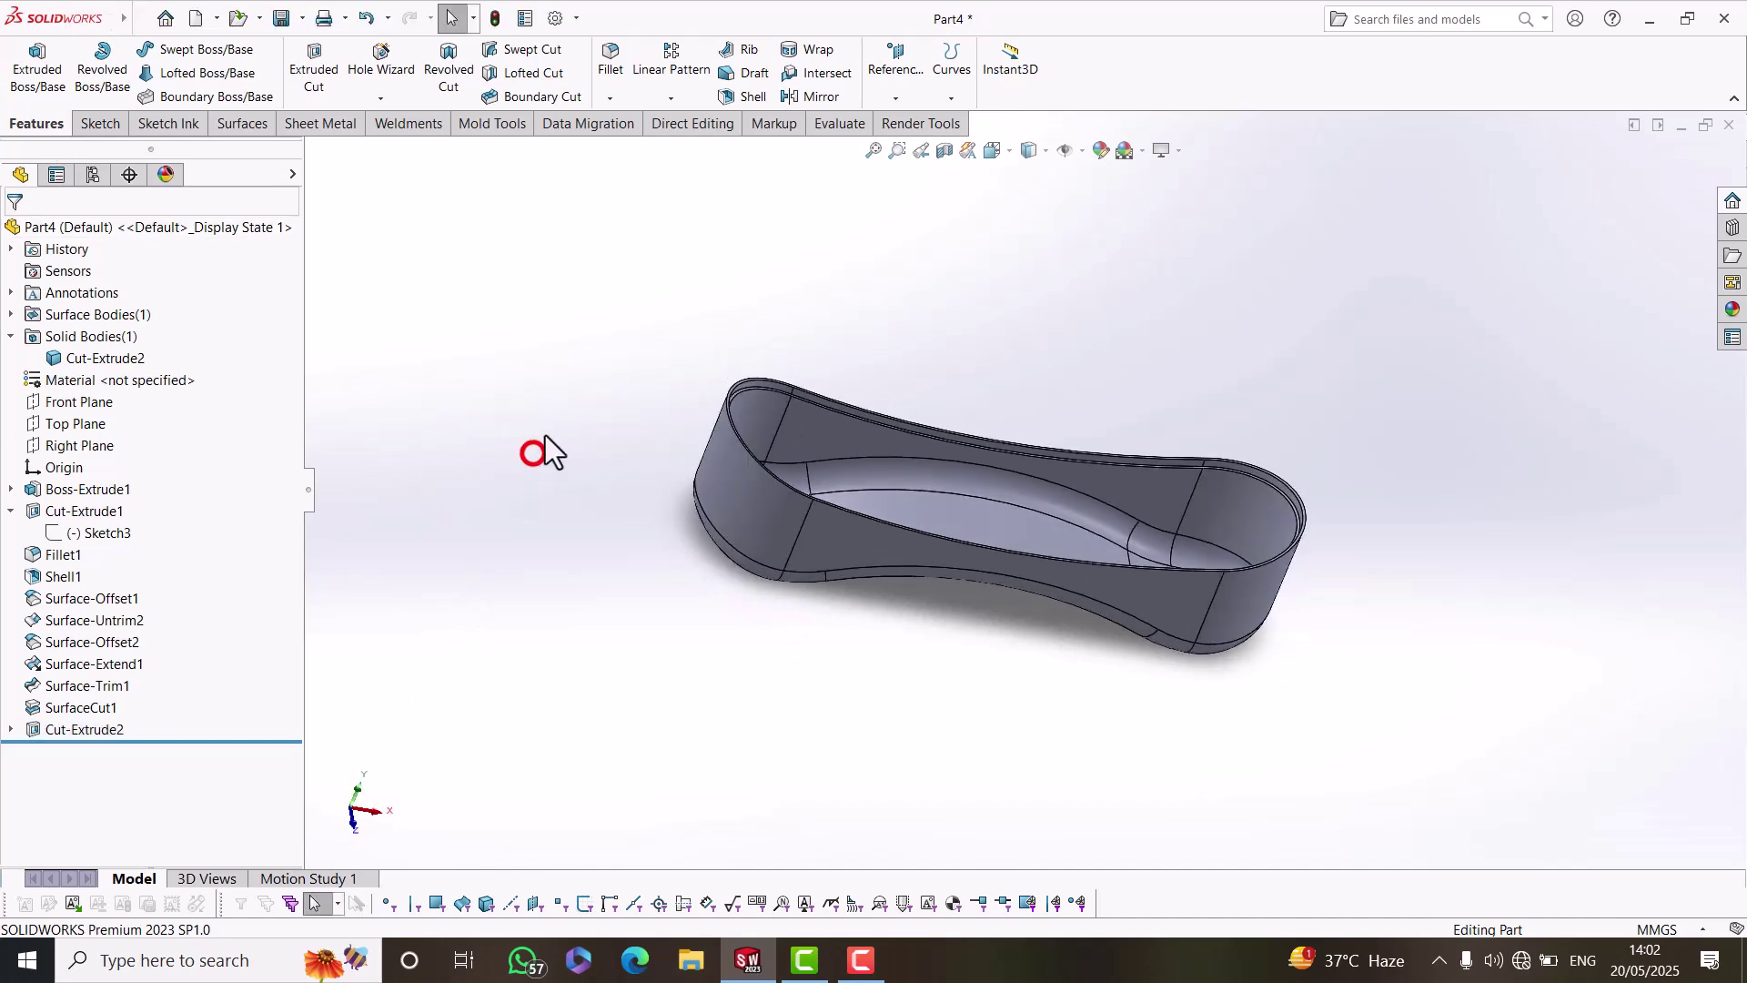
left_click(489, 127)
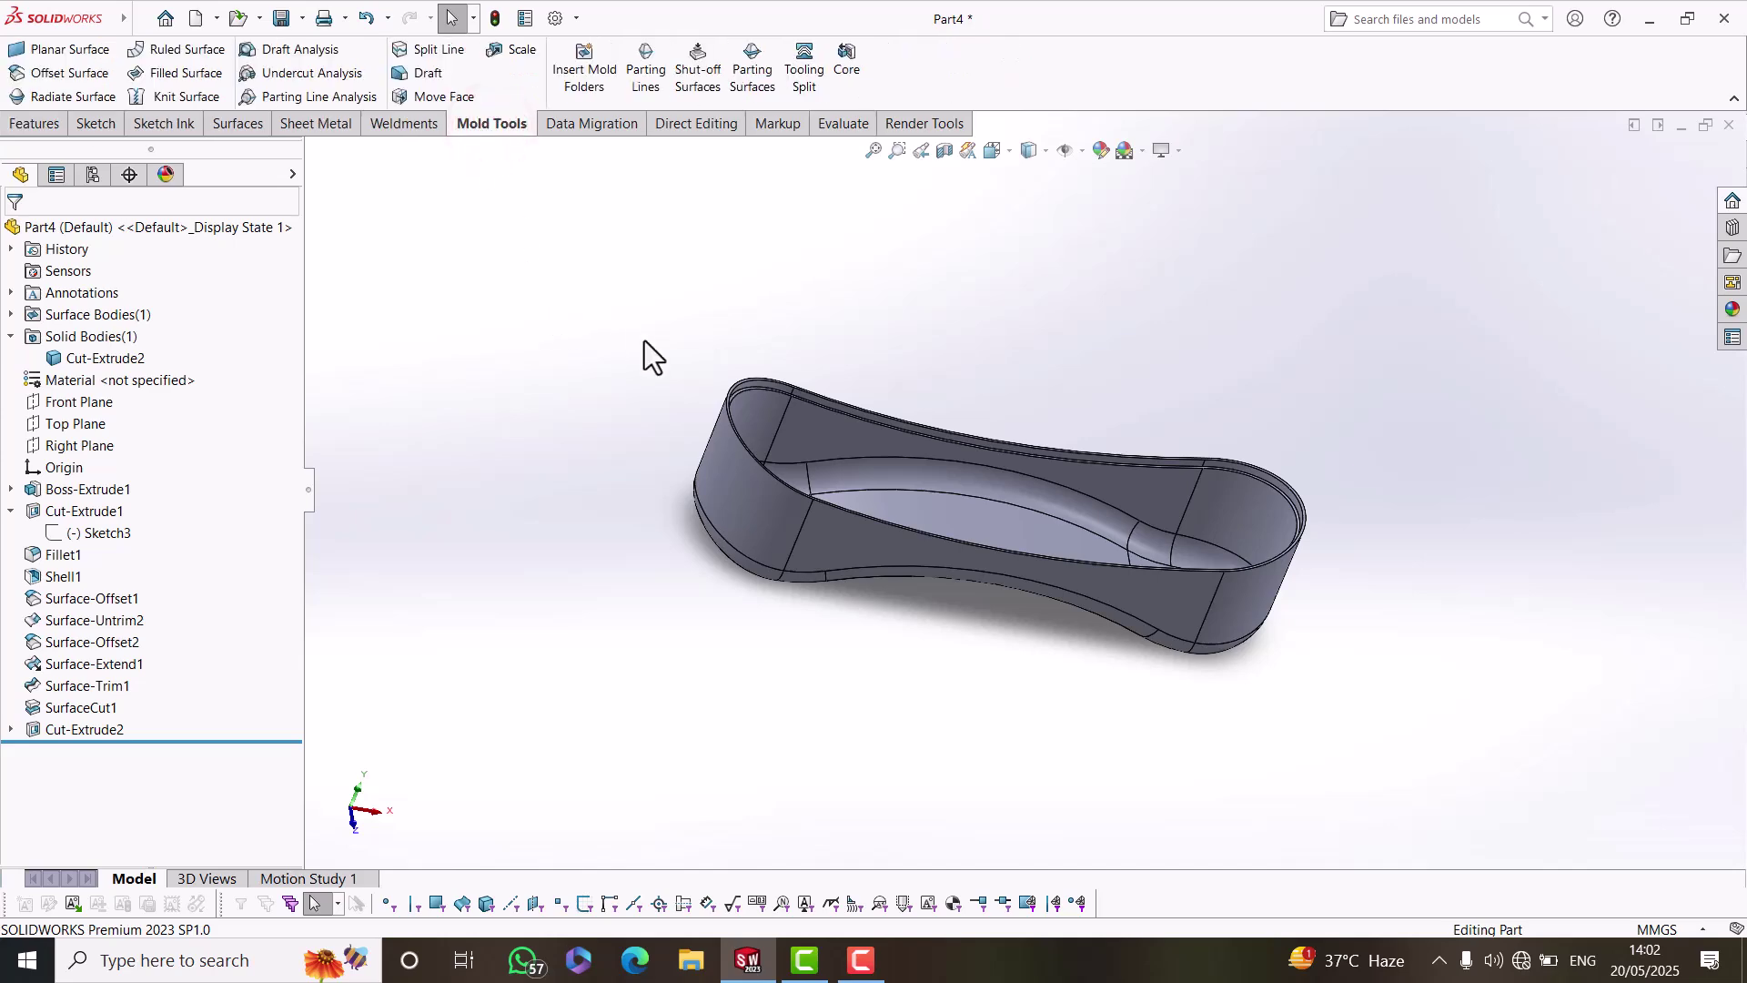
scroll(872, 436, "down", 3)
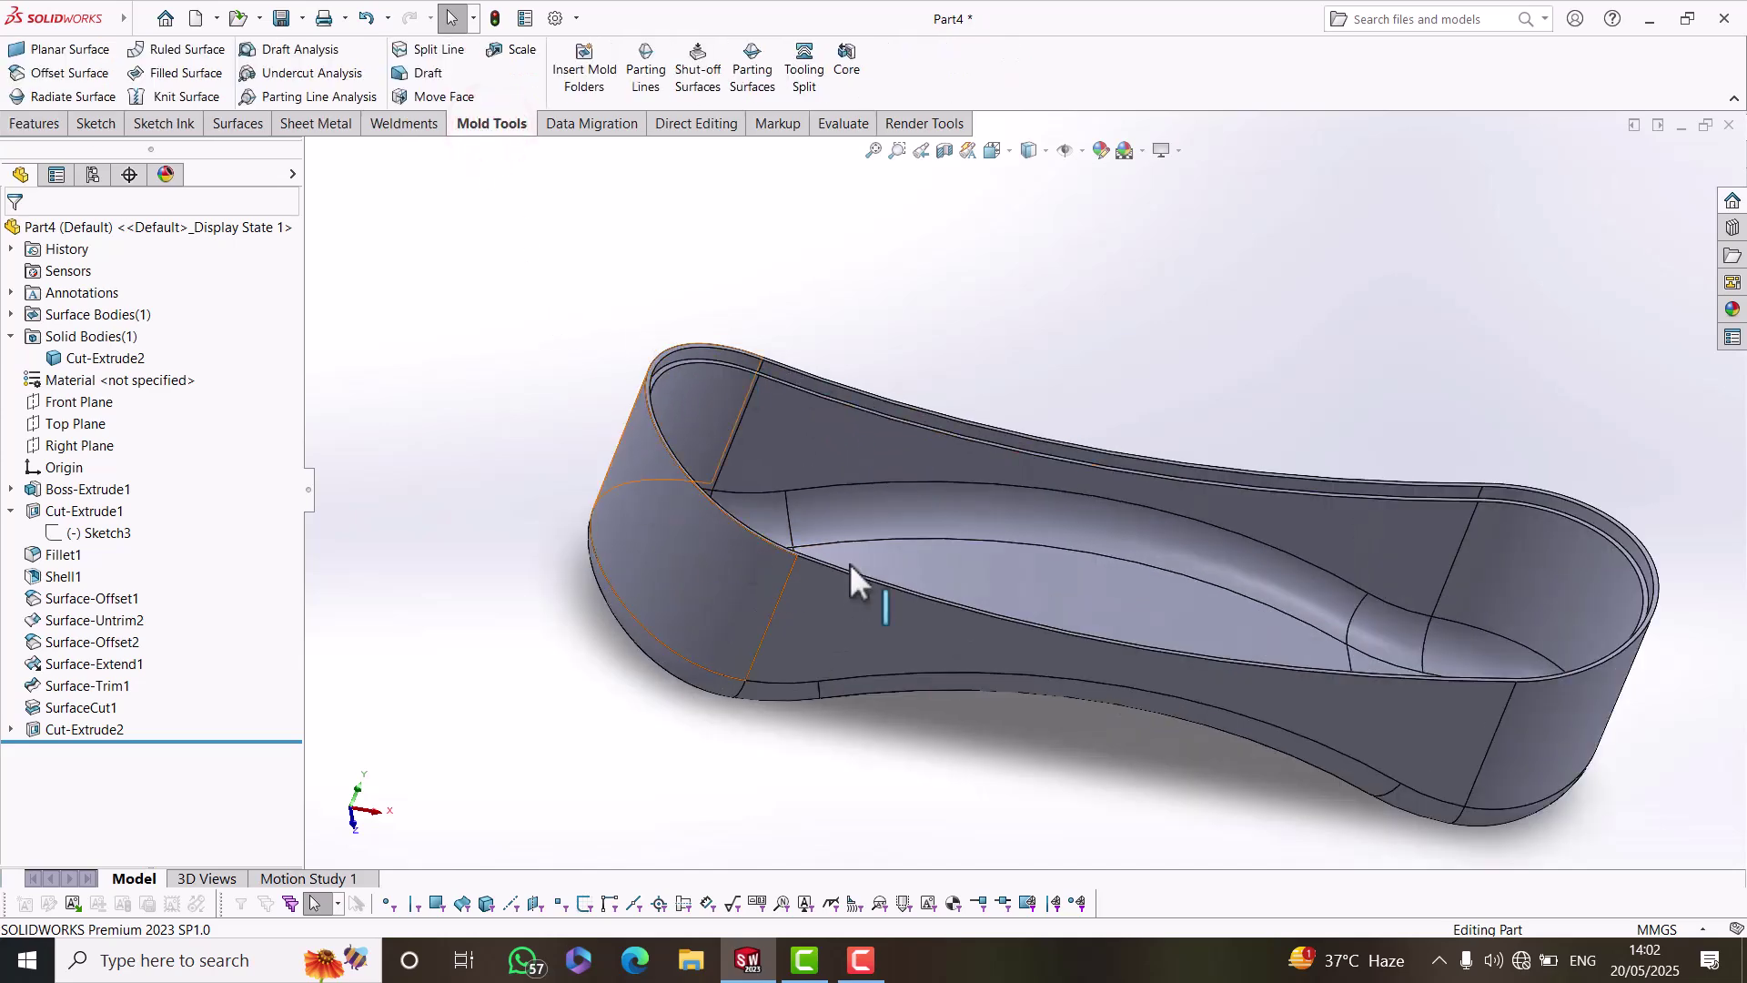
middle_click_drag(1077, 530, 1055, 479)
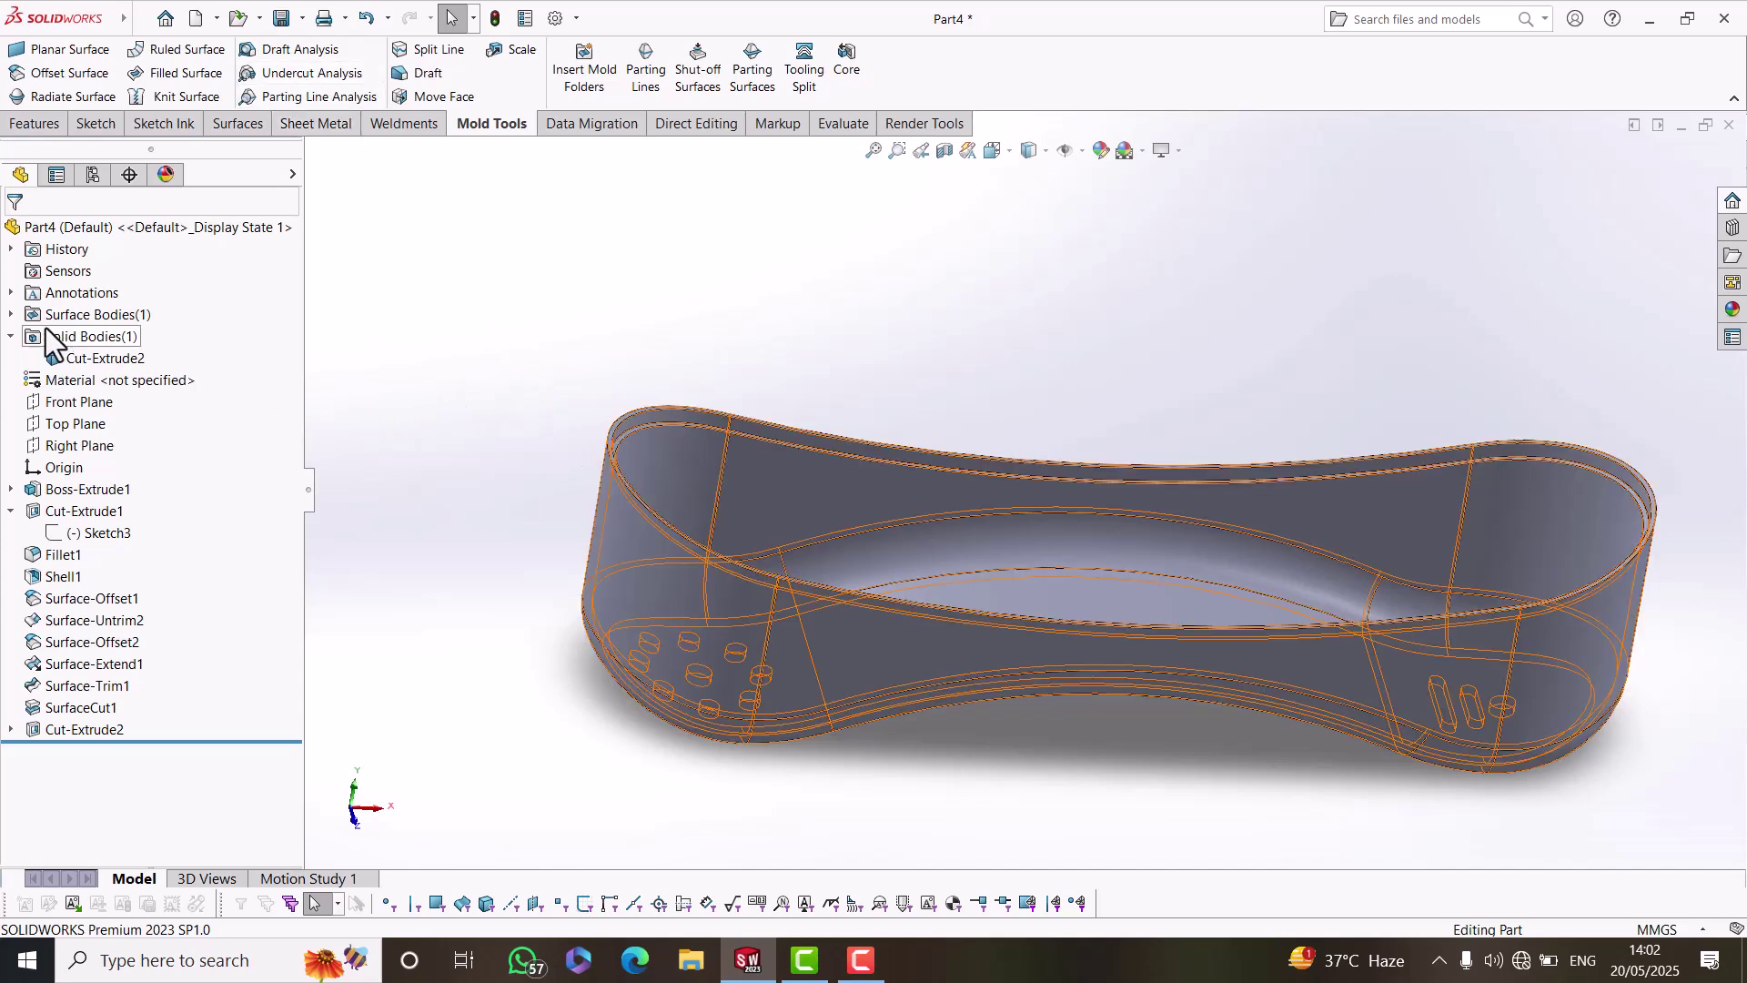
Delete the Surface-Trim1 surface body so that only the solid body is kept.
left_click(12, 314)
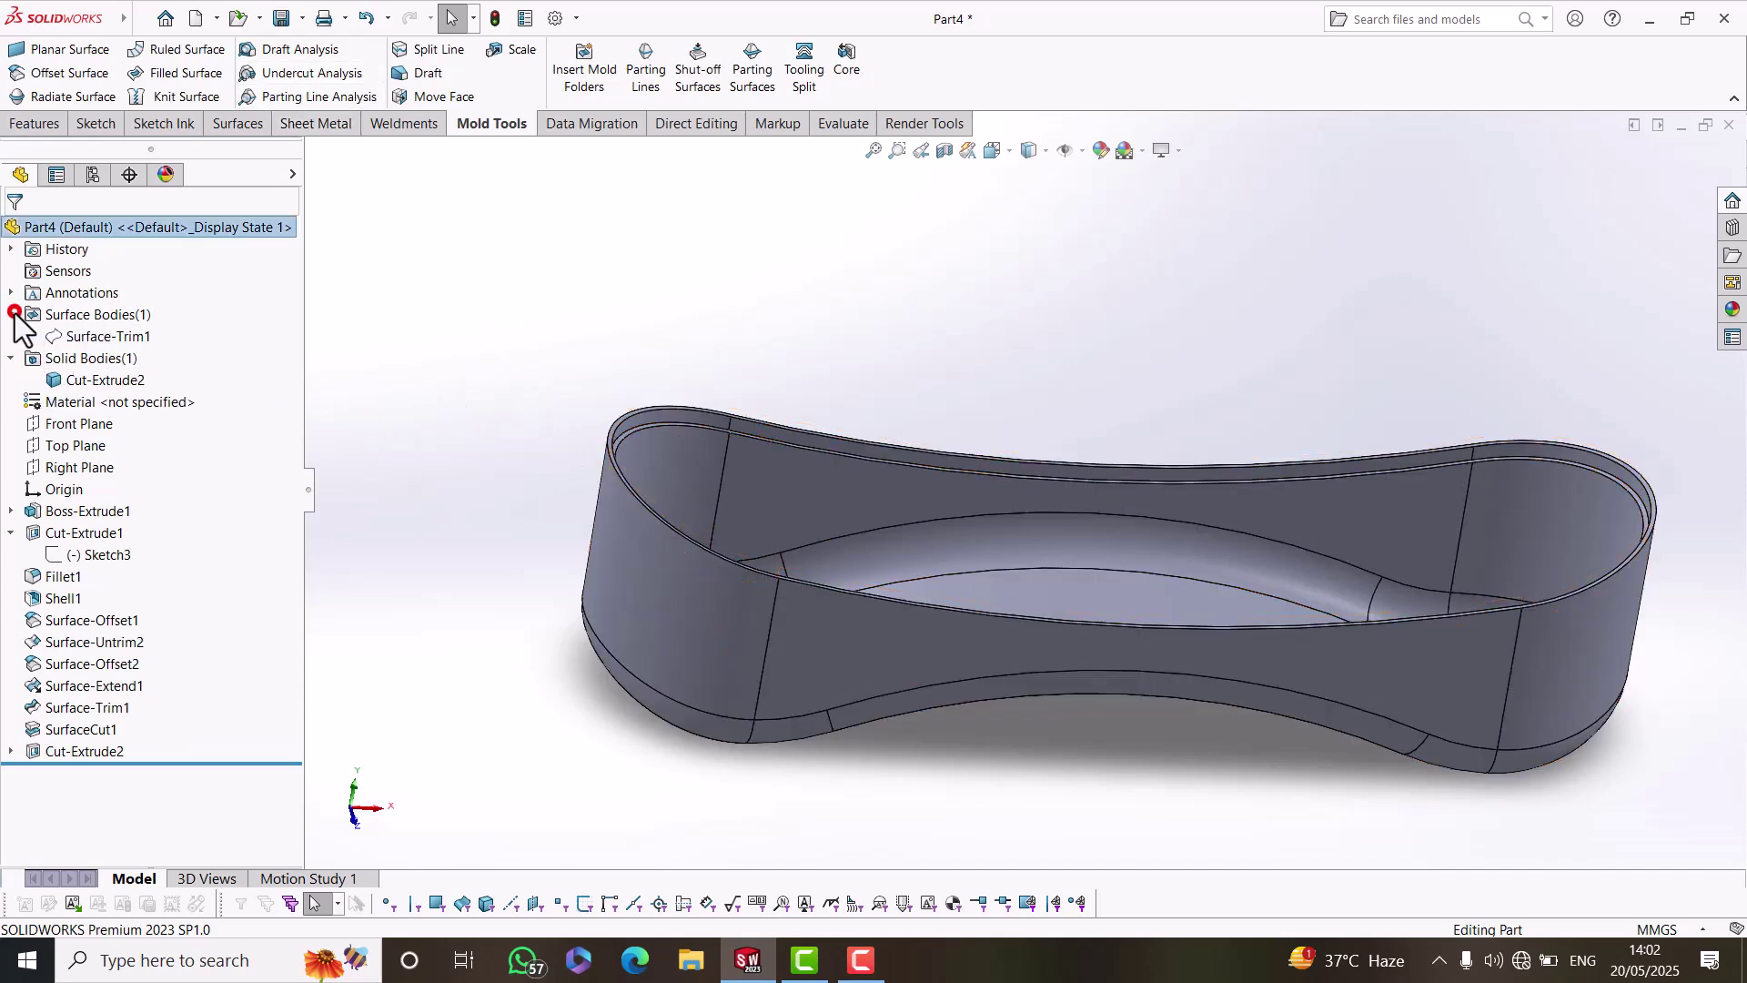
left_click(100, 336)
right_click(100, 338)
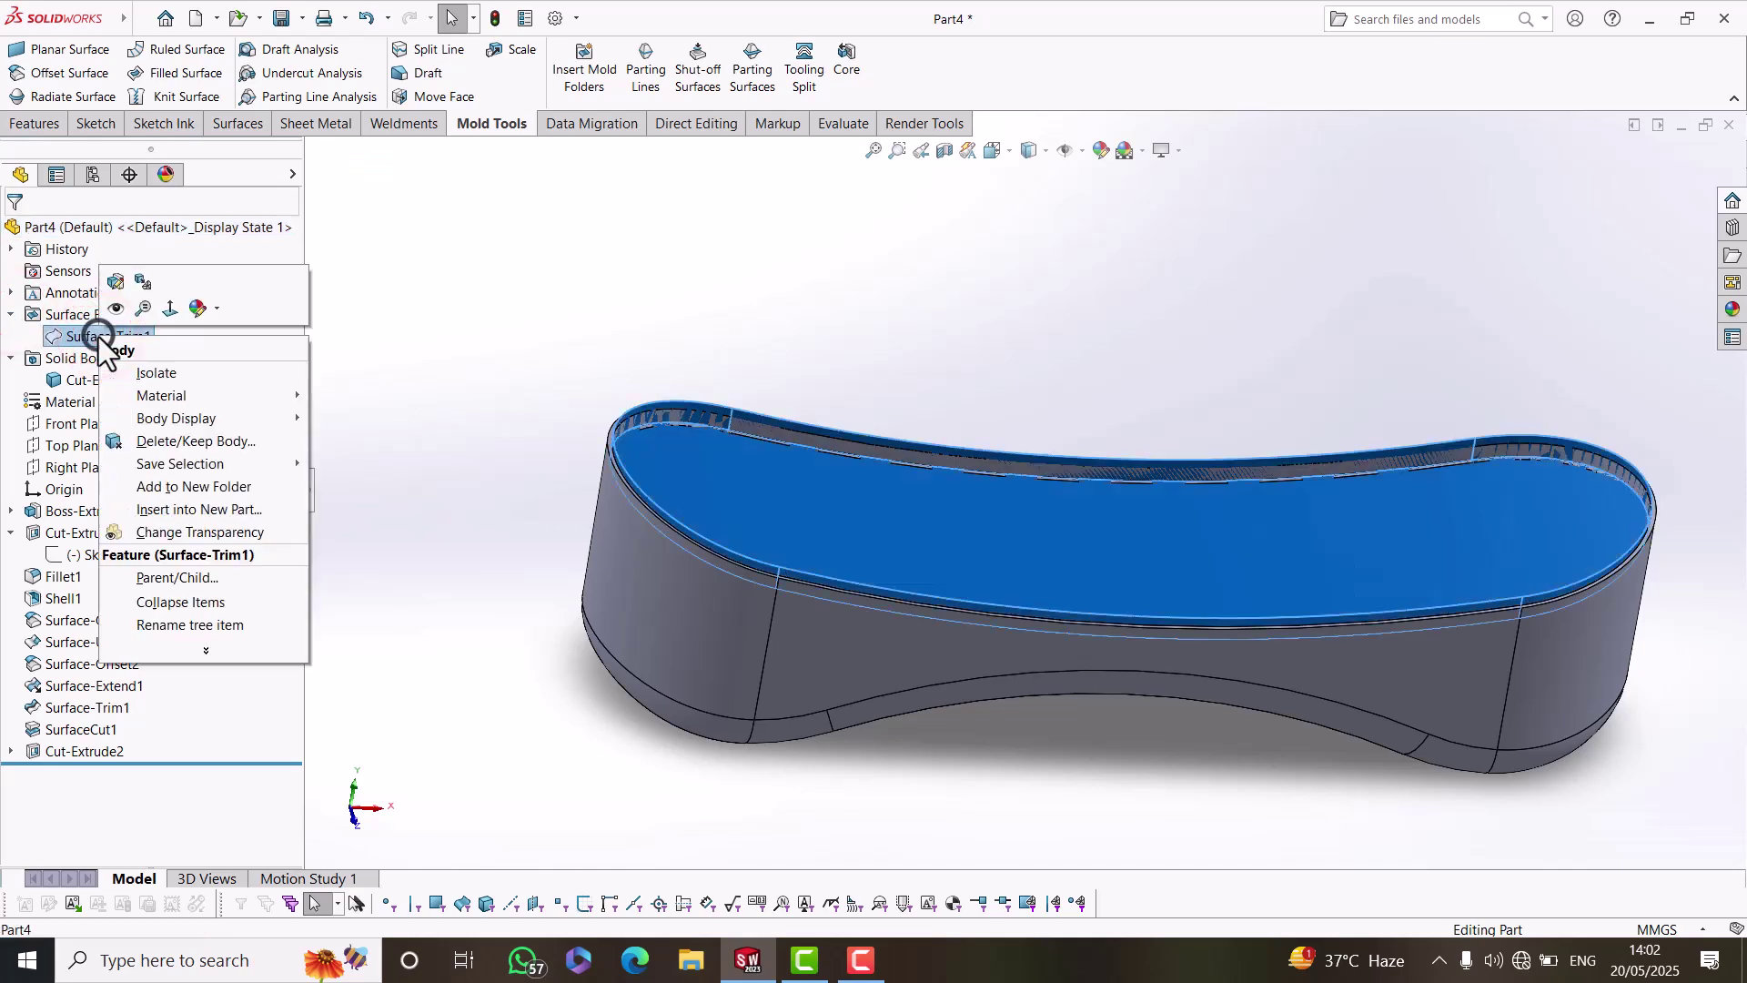
left_click(187, 442)
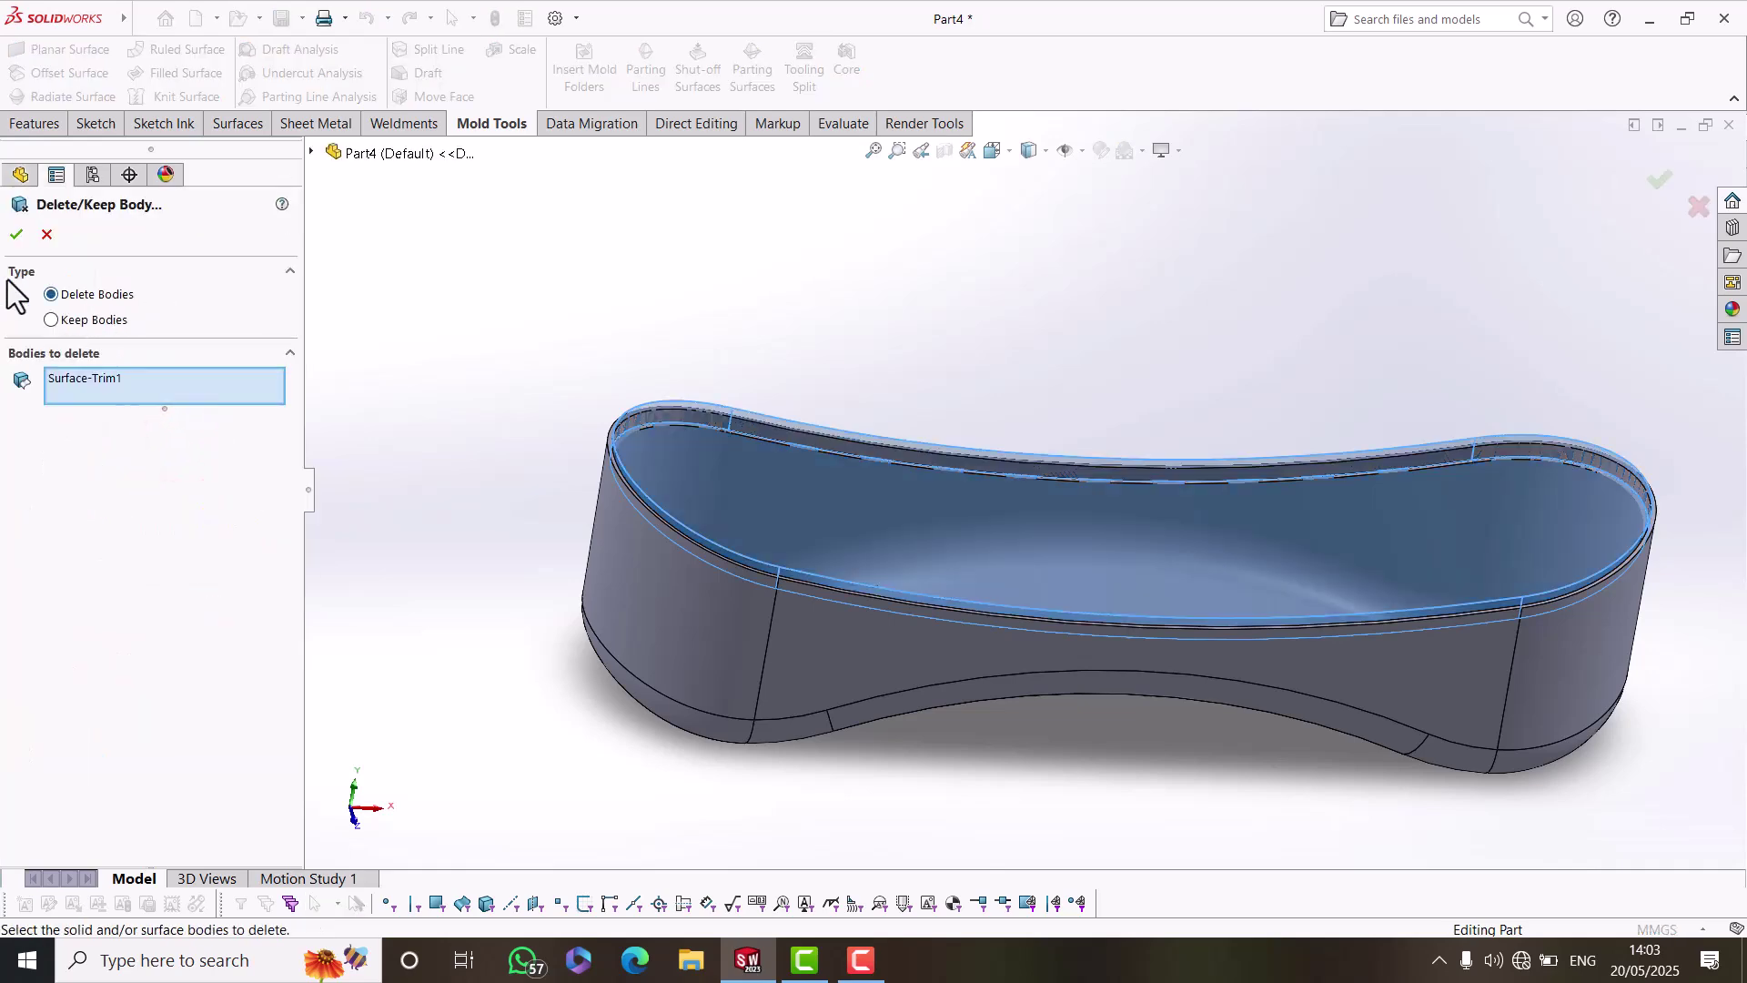
left_click(17, 234)
left_click(331, 400)
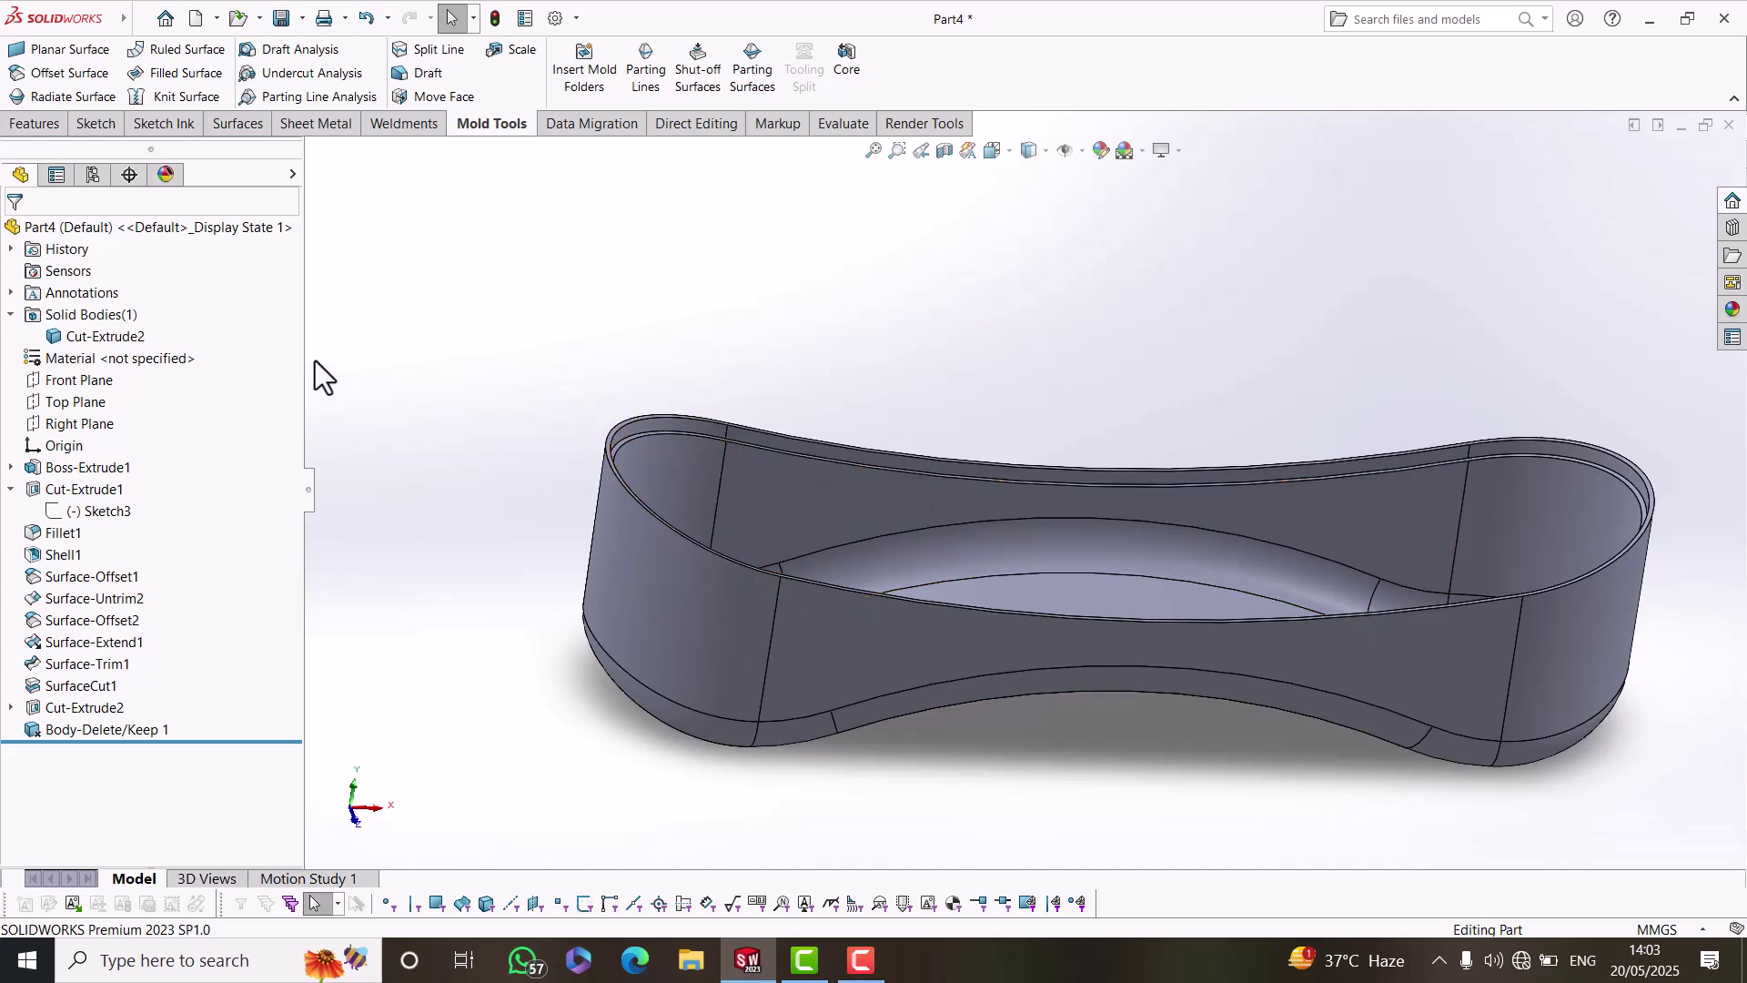
left_click(117, 337)
left_click(506, 383)
Preview a draft analysis of the shell with the Top Plane as the direction of pull, then close it.
left_click(288, 52)
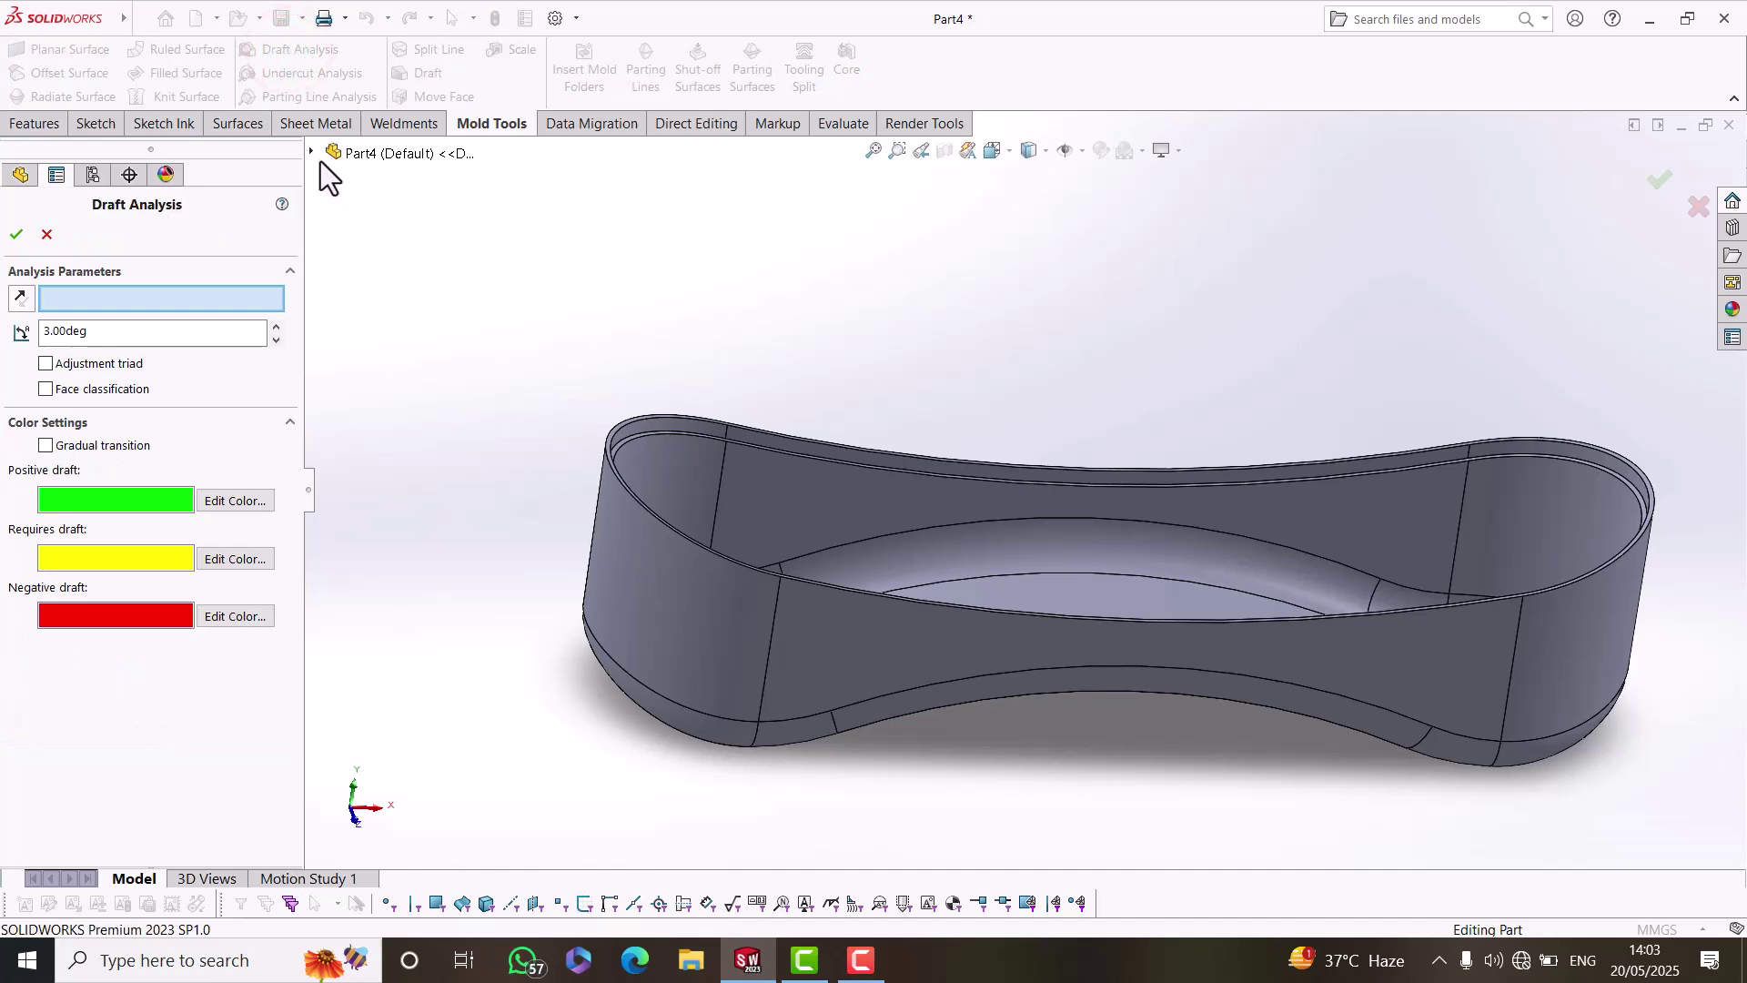
left_click(311, 151)
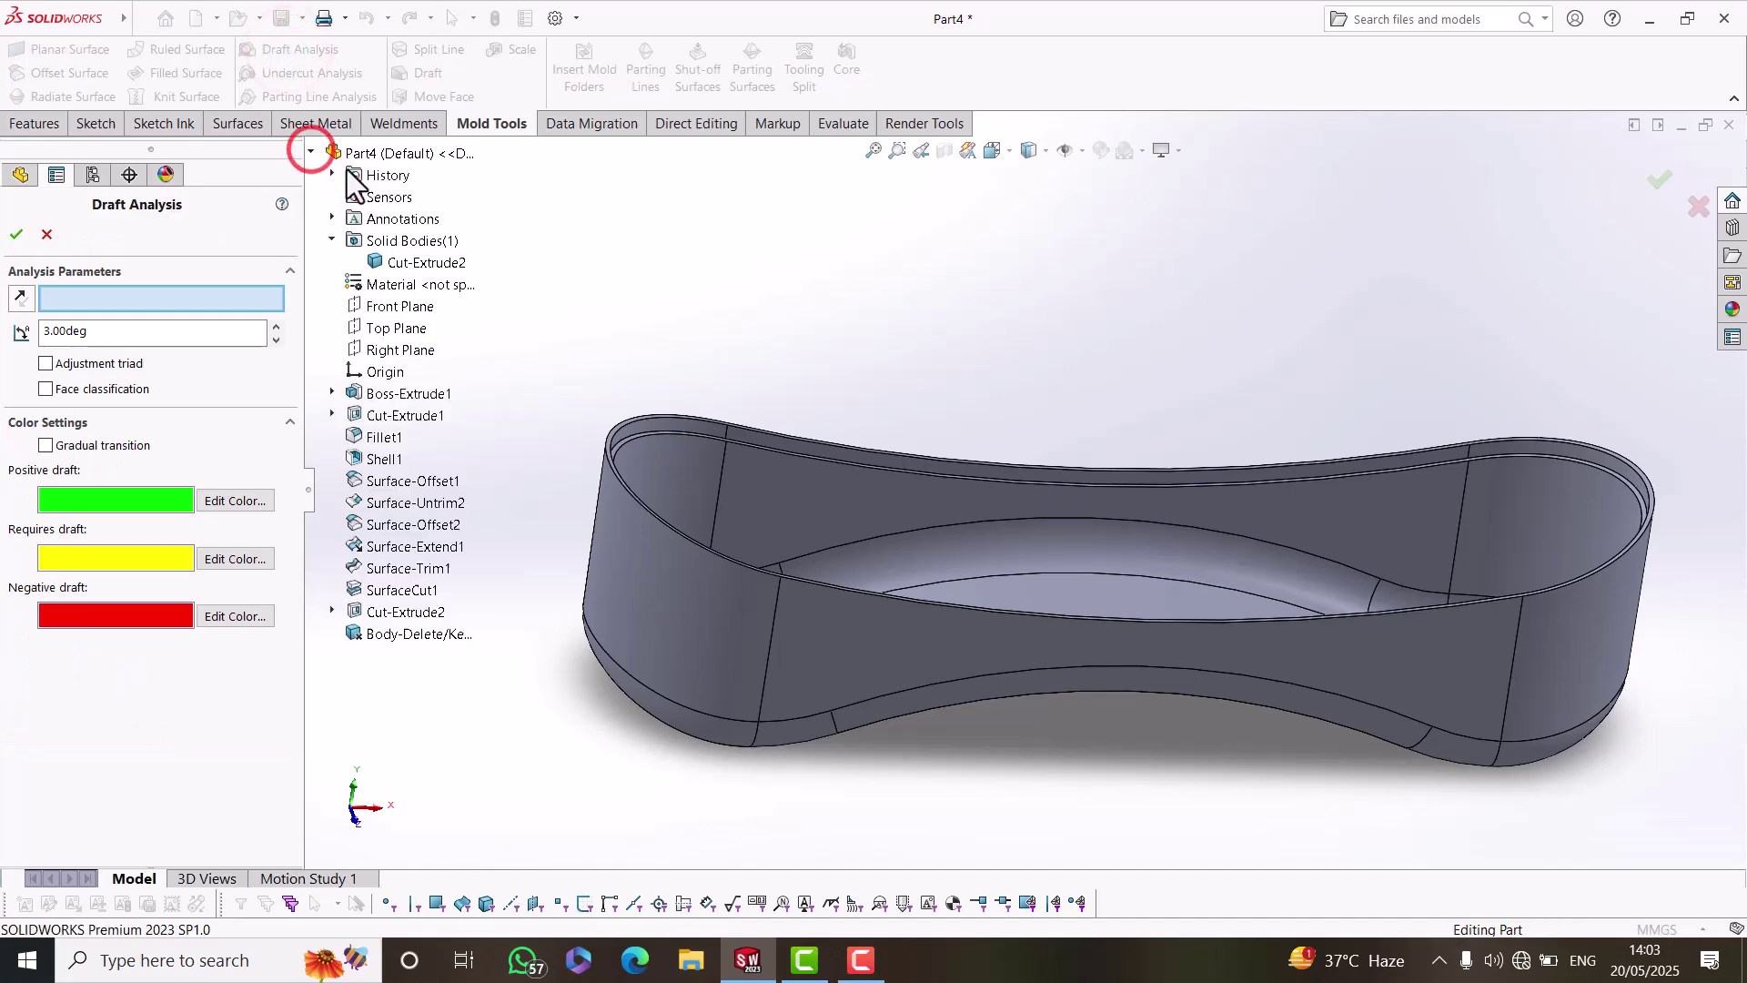
left_click(396, 332)
middle_click_drag(1162, 576, 1006, 534)
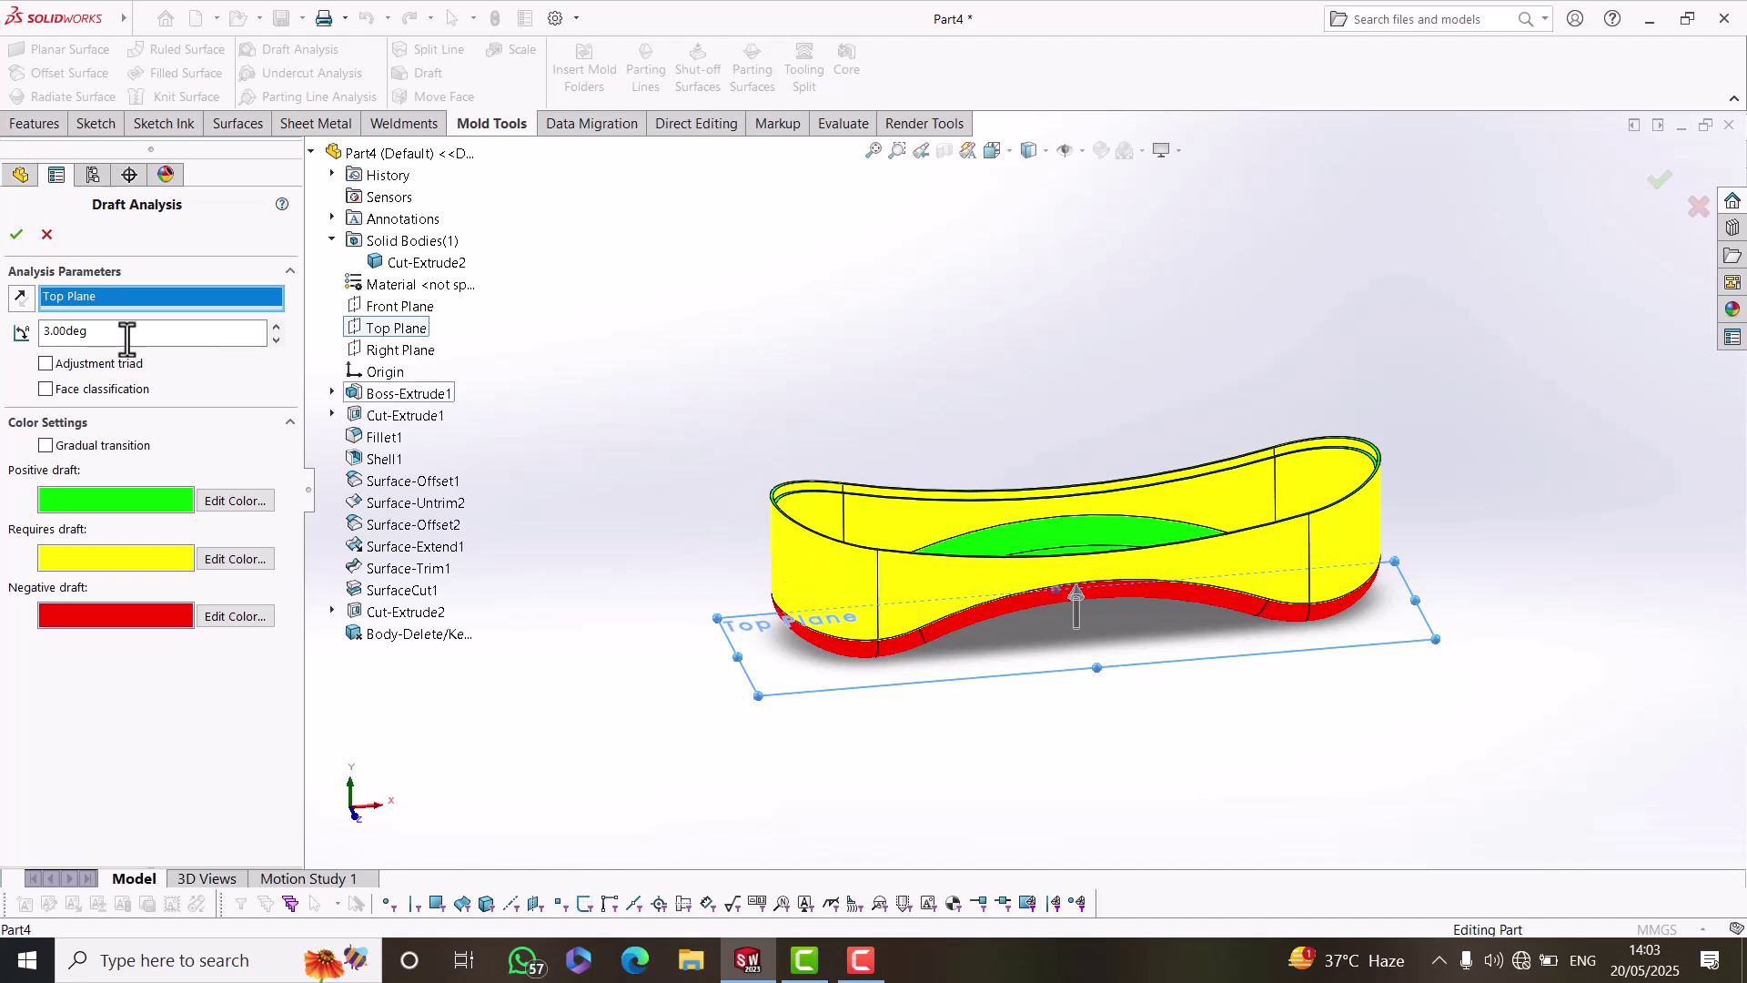
left_click(50, 233)
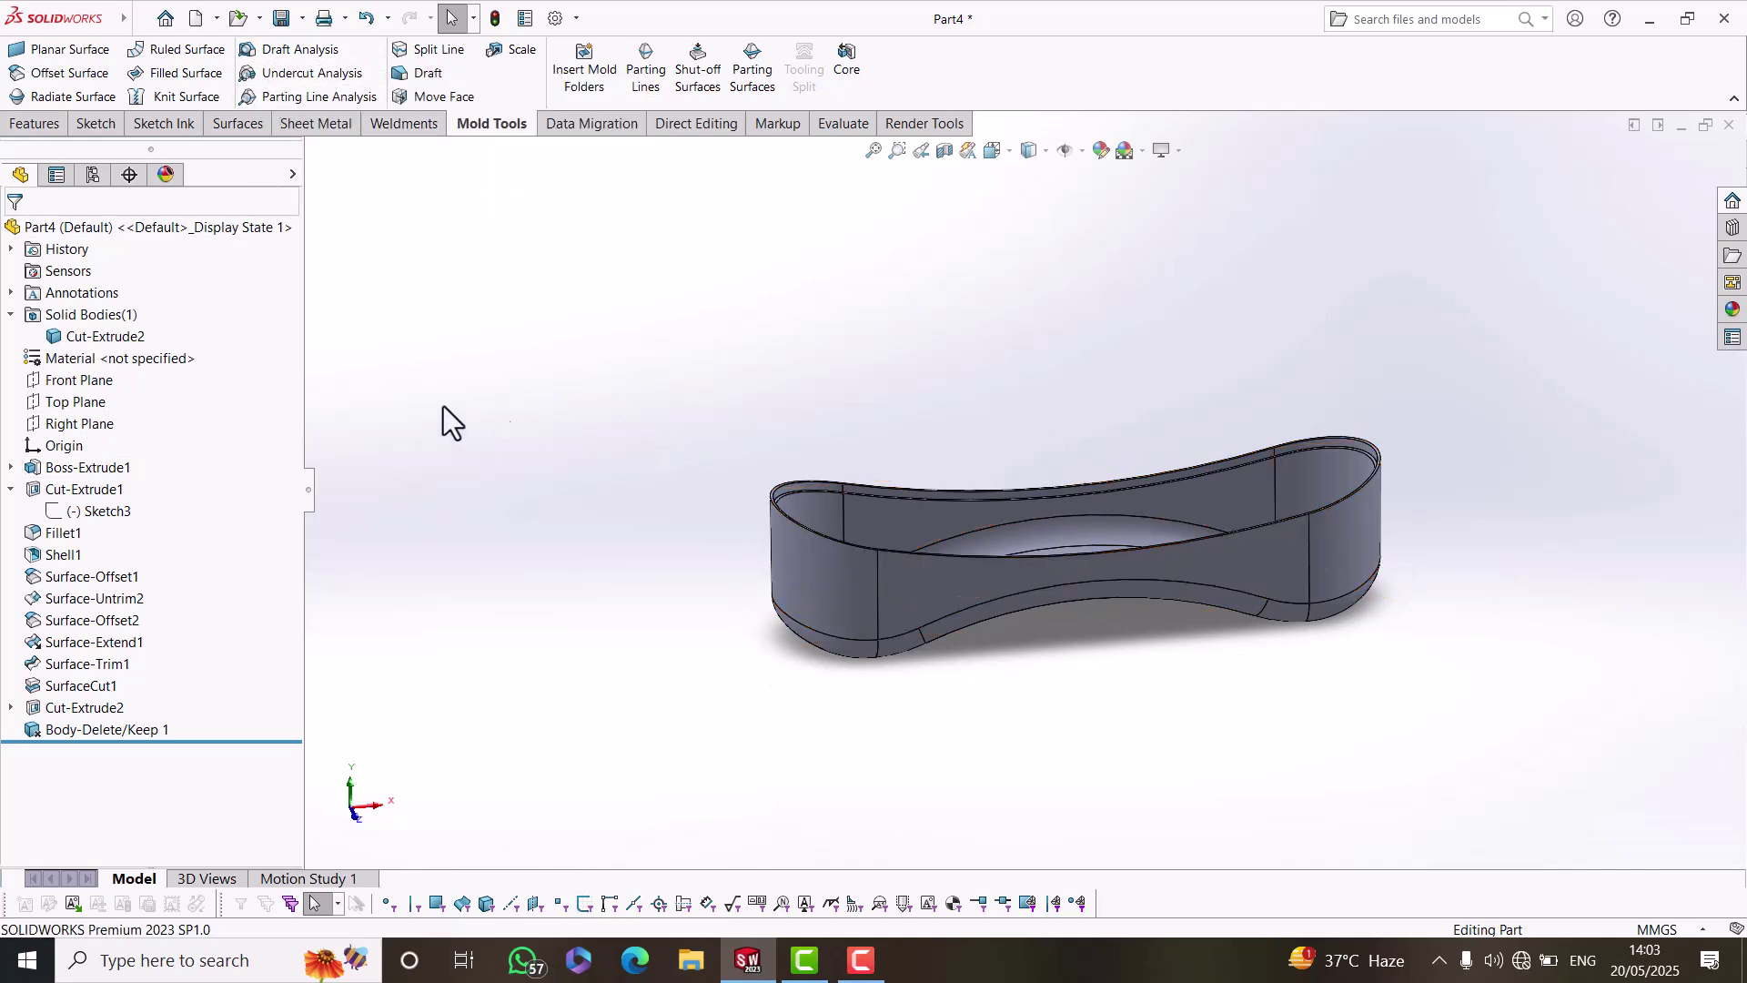
Edit the base extrusion Boss-Extrude1 to use a draft angle of 2 degrees.
left_click(87, 469)
left_click(107, 417)
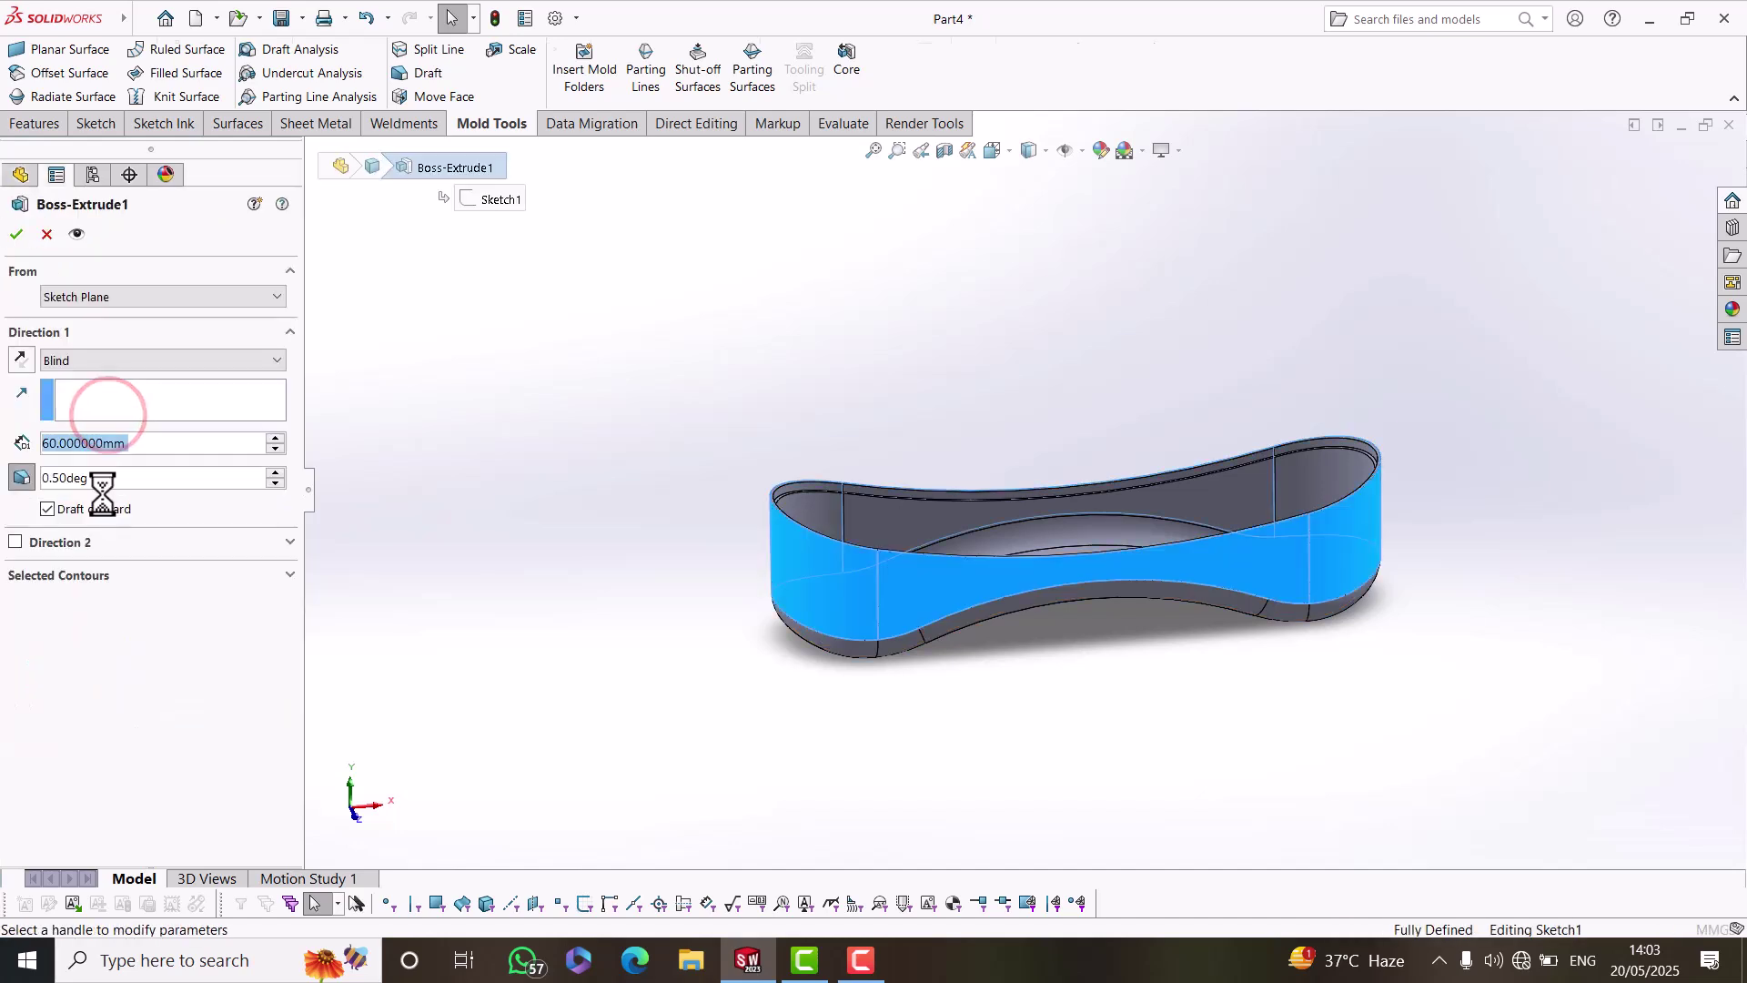
double_click(100, 480)
type("2")
key("Return")
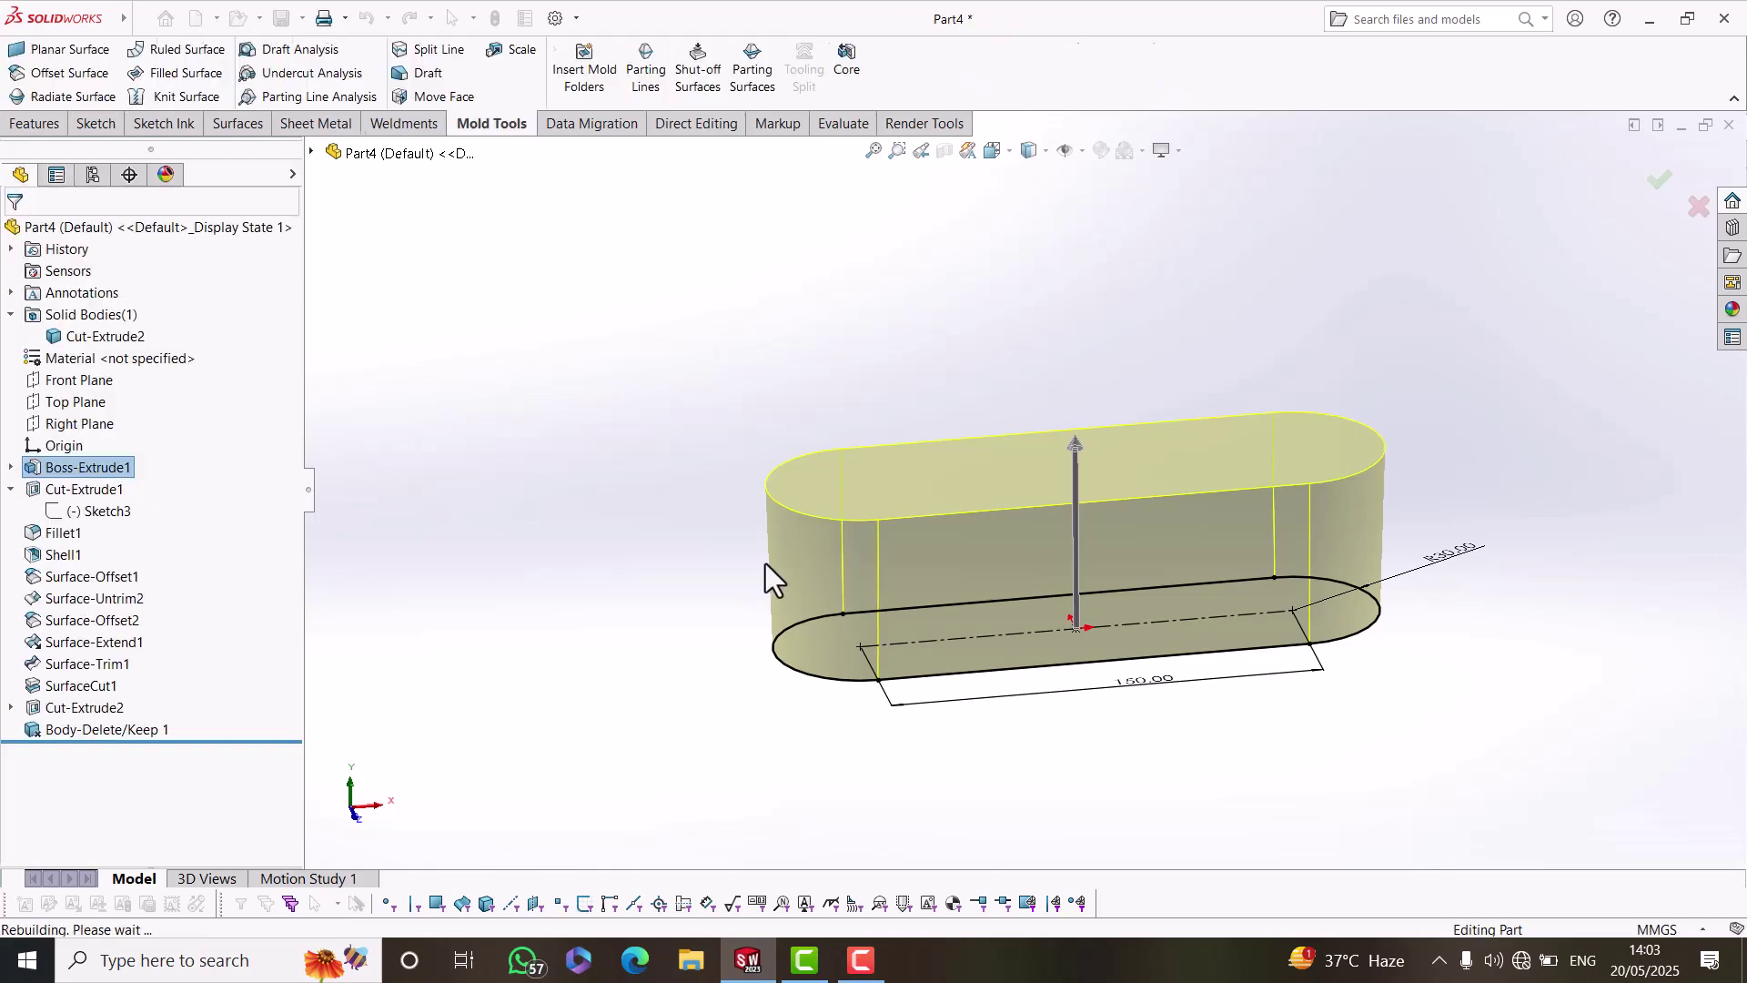
left_click(655, 402)
scroll(959, 548, "down", 3)
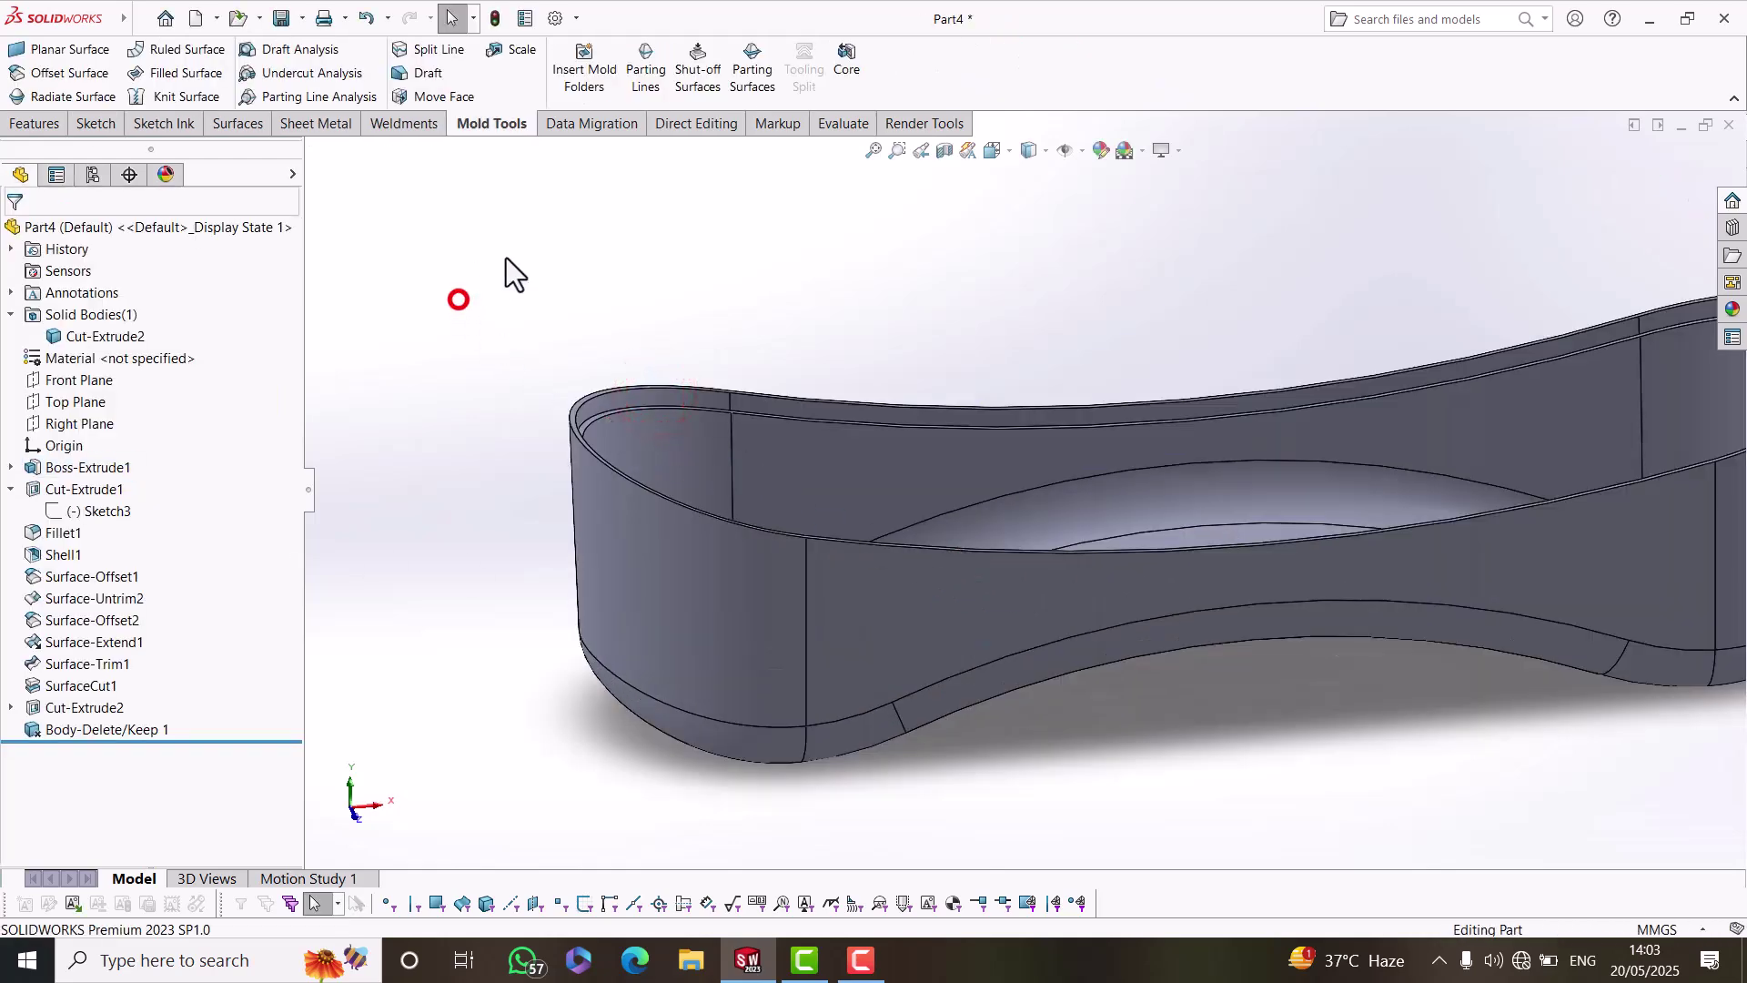
Run the draft analysis again on the edited shell, using the Top Plane as the direction of pull.
left_click(302, 48)
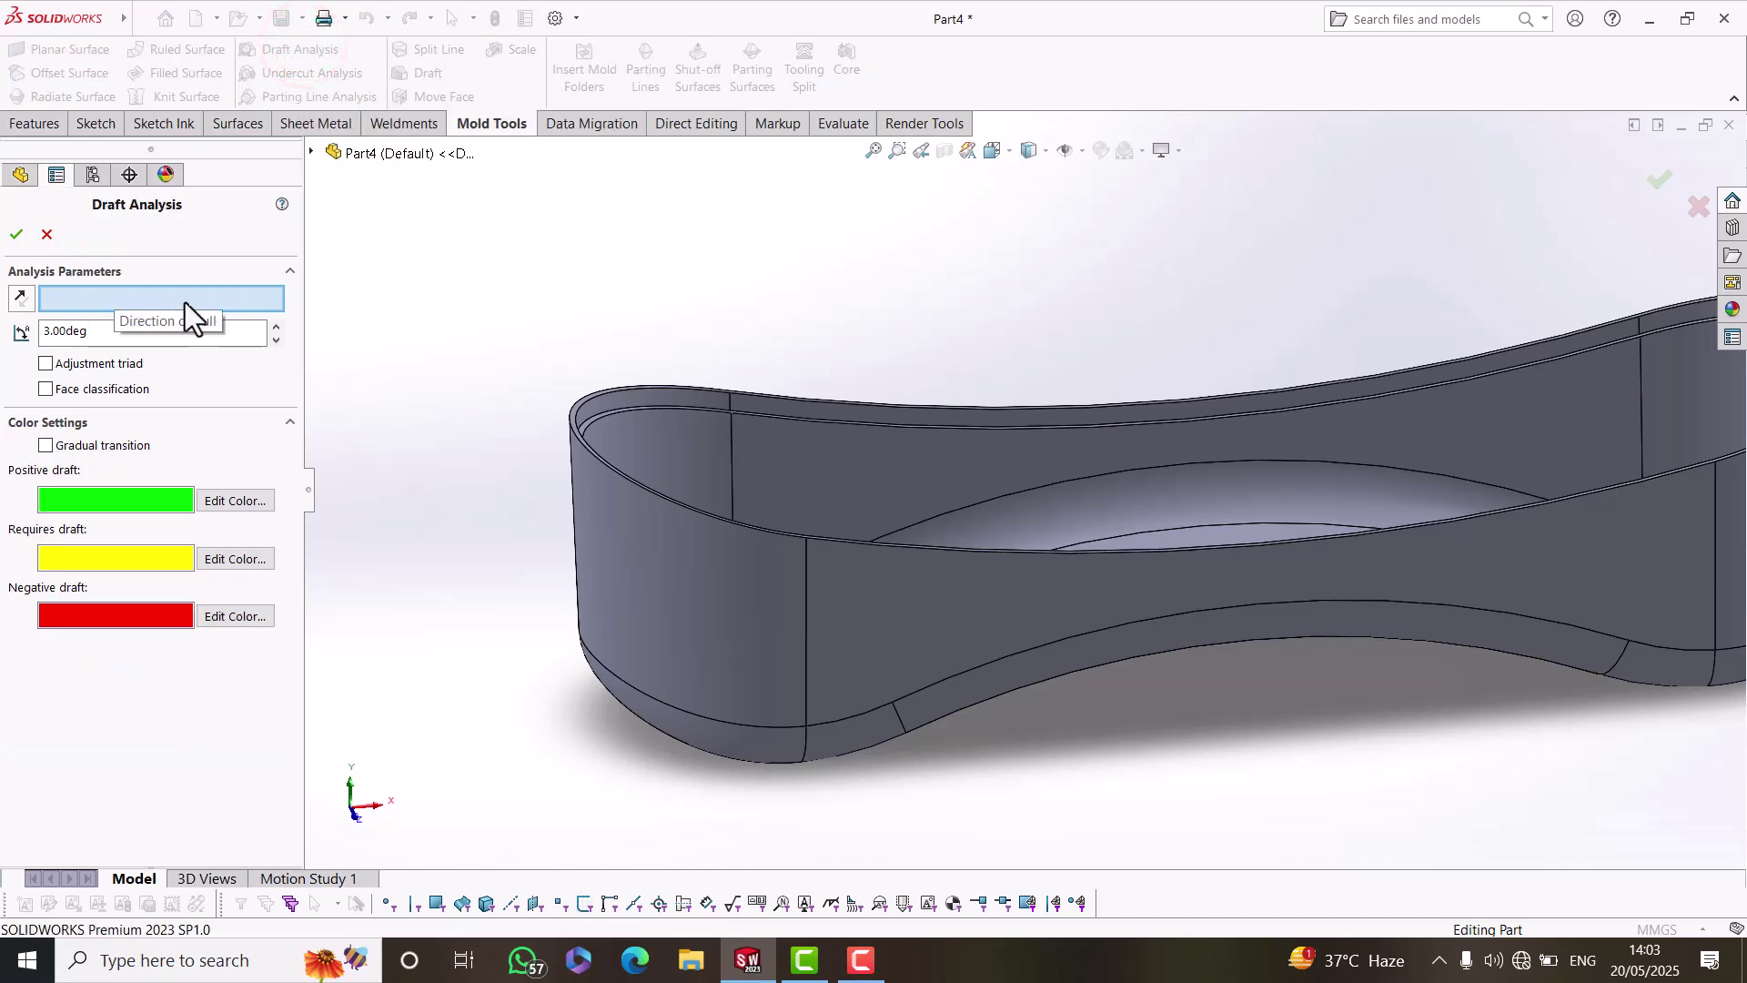
left_click(313, 151)
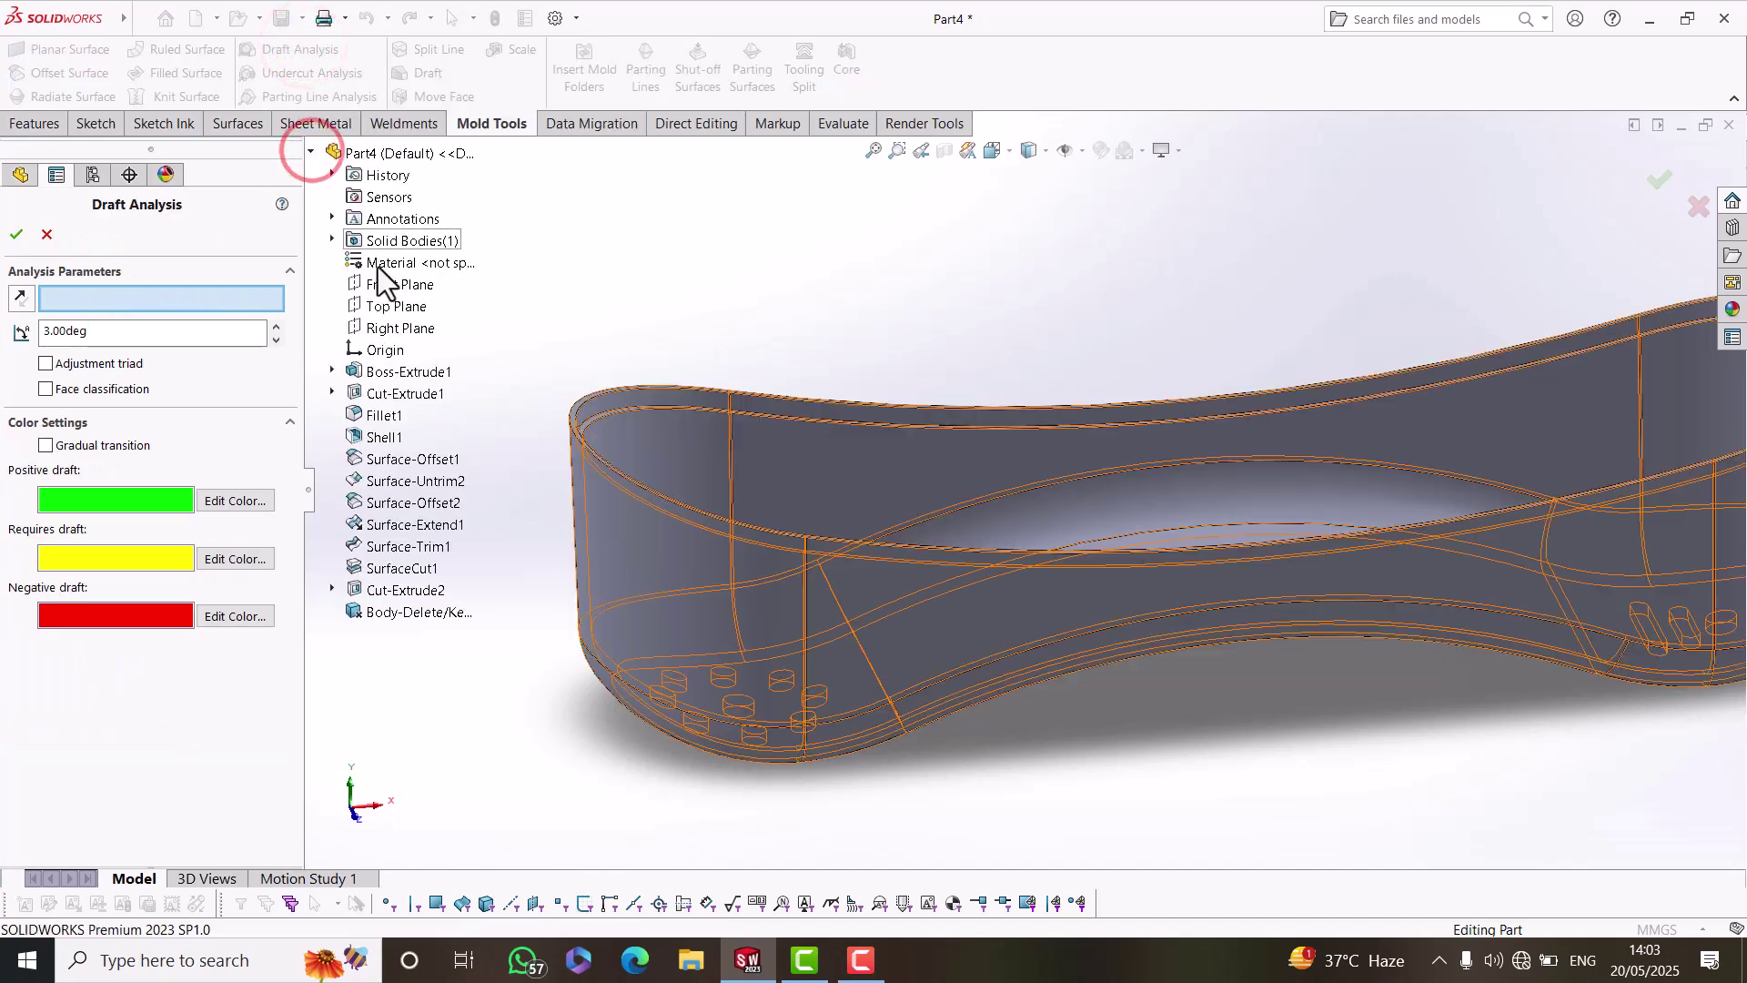
left_click(386, 307)
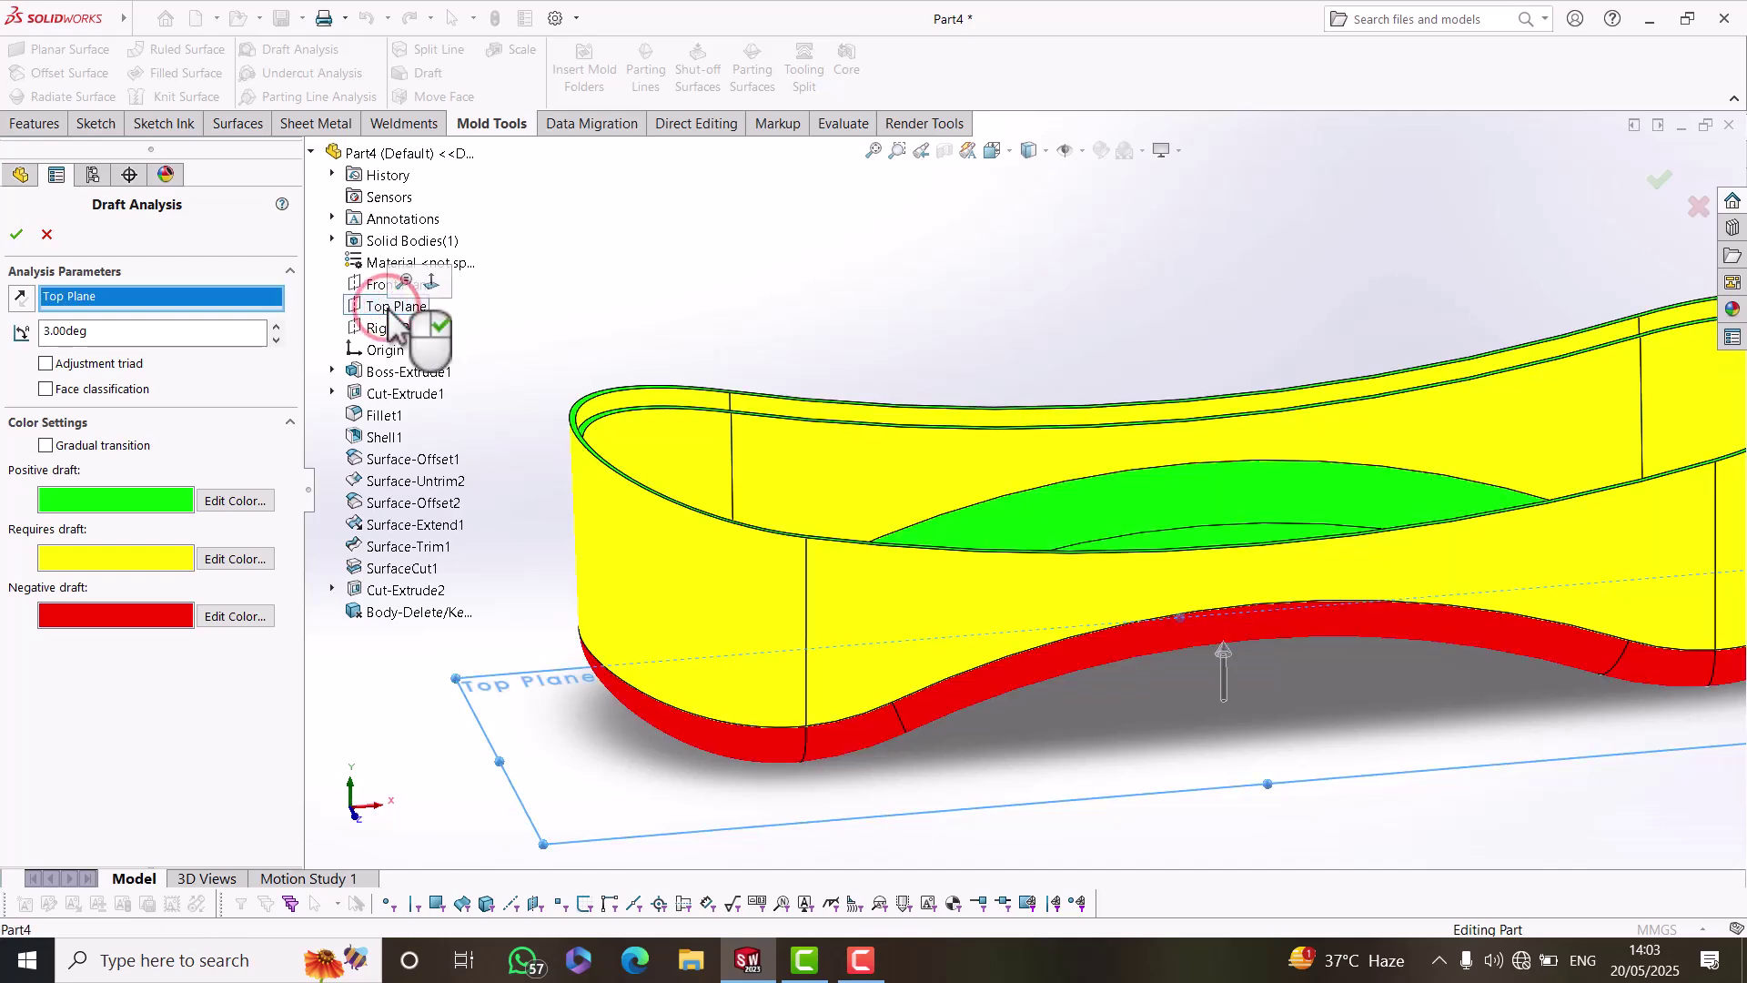
Examine the draft colours on the shell's side walls, rounded underside and holes from several directions.
scroll(734, 304, "up", 3)
middle_click_drag(733, 303, 788, 615)
scroll(1070, 483, "down", 3)
middle_click_drag(1070, 483, 952, 311)
scroll(788, 559, "down", 3)
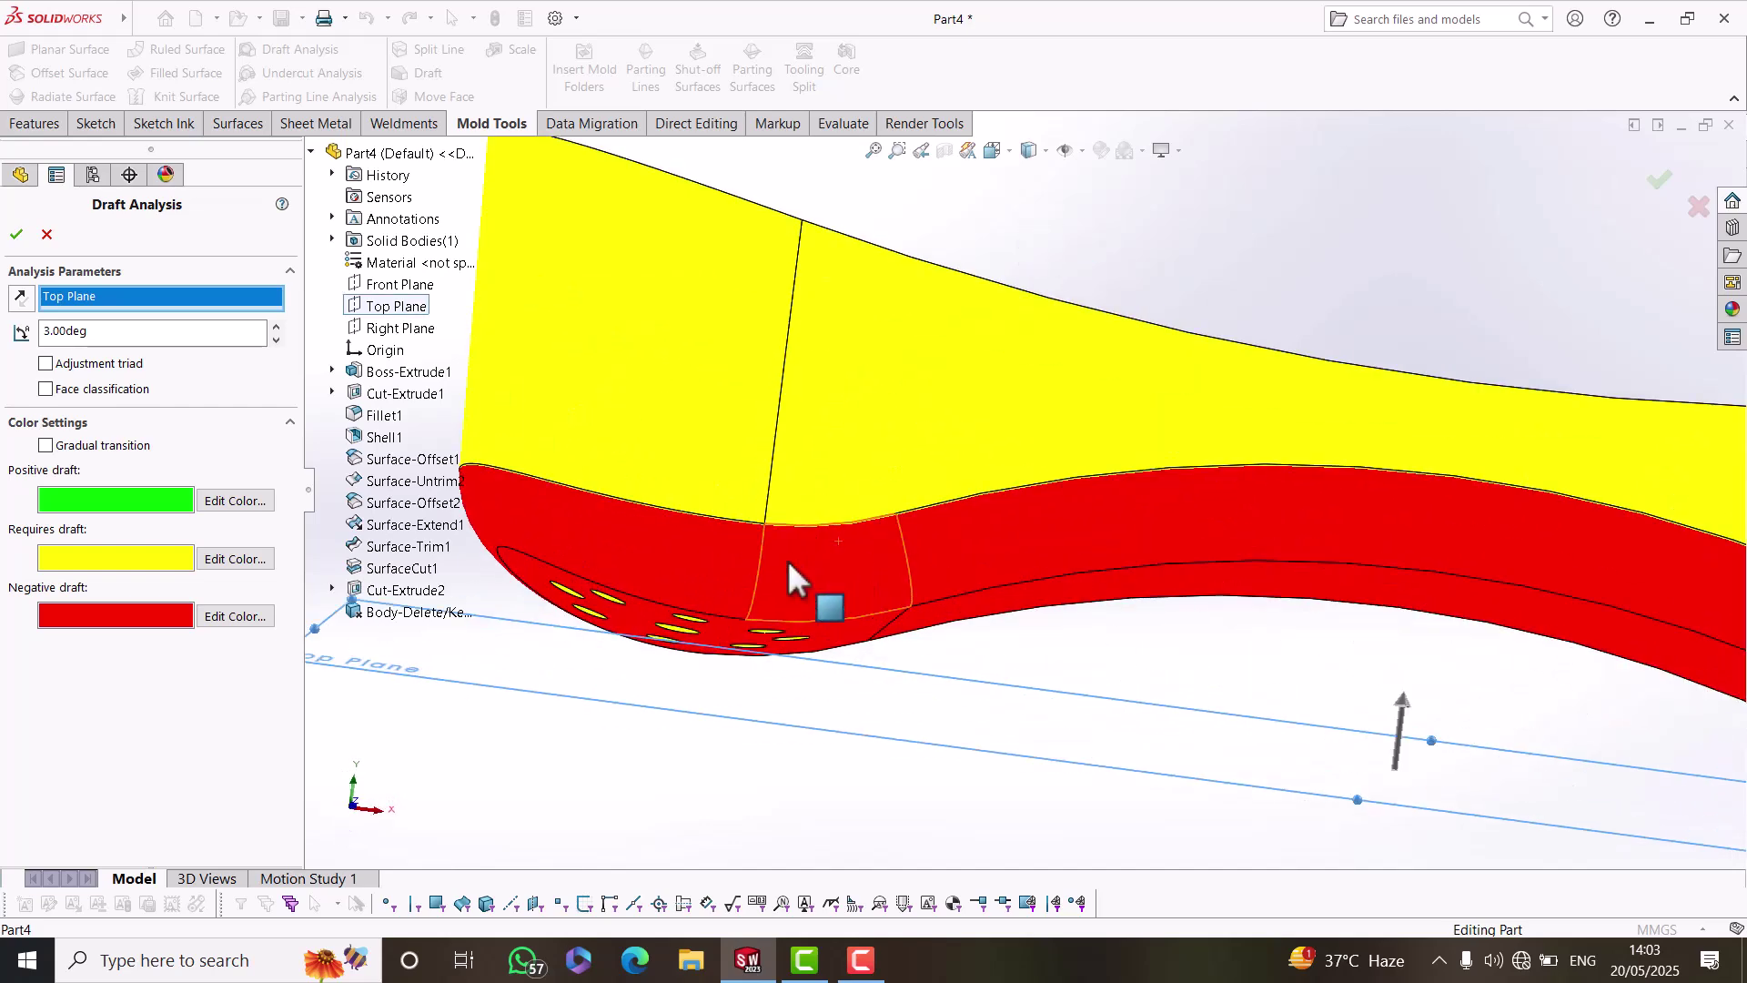
scroll(1005, 423, "up", 3)
middle_click_drag(1005, 424, 1187, 442)
scroll(1187, 443, "down", 3)
middle_click_drag(1109, 502, 889, 428)
scroll(1157, 428, "up", 2)
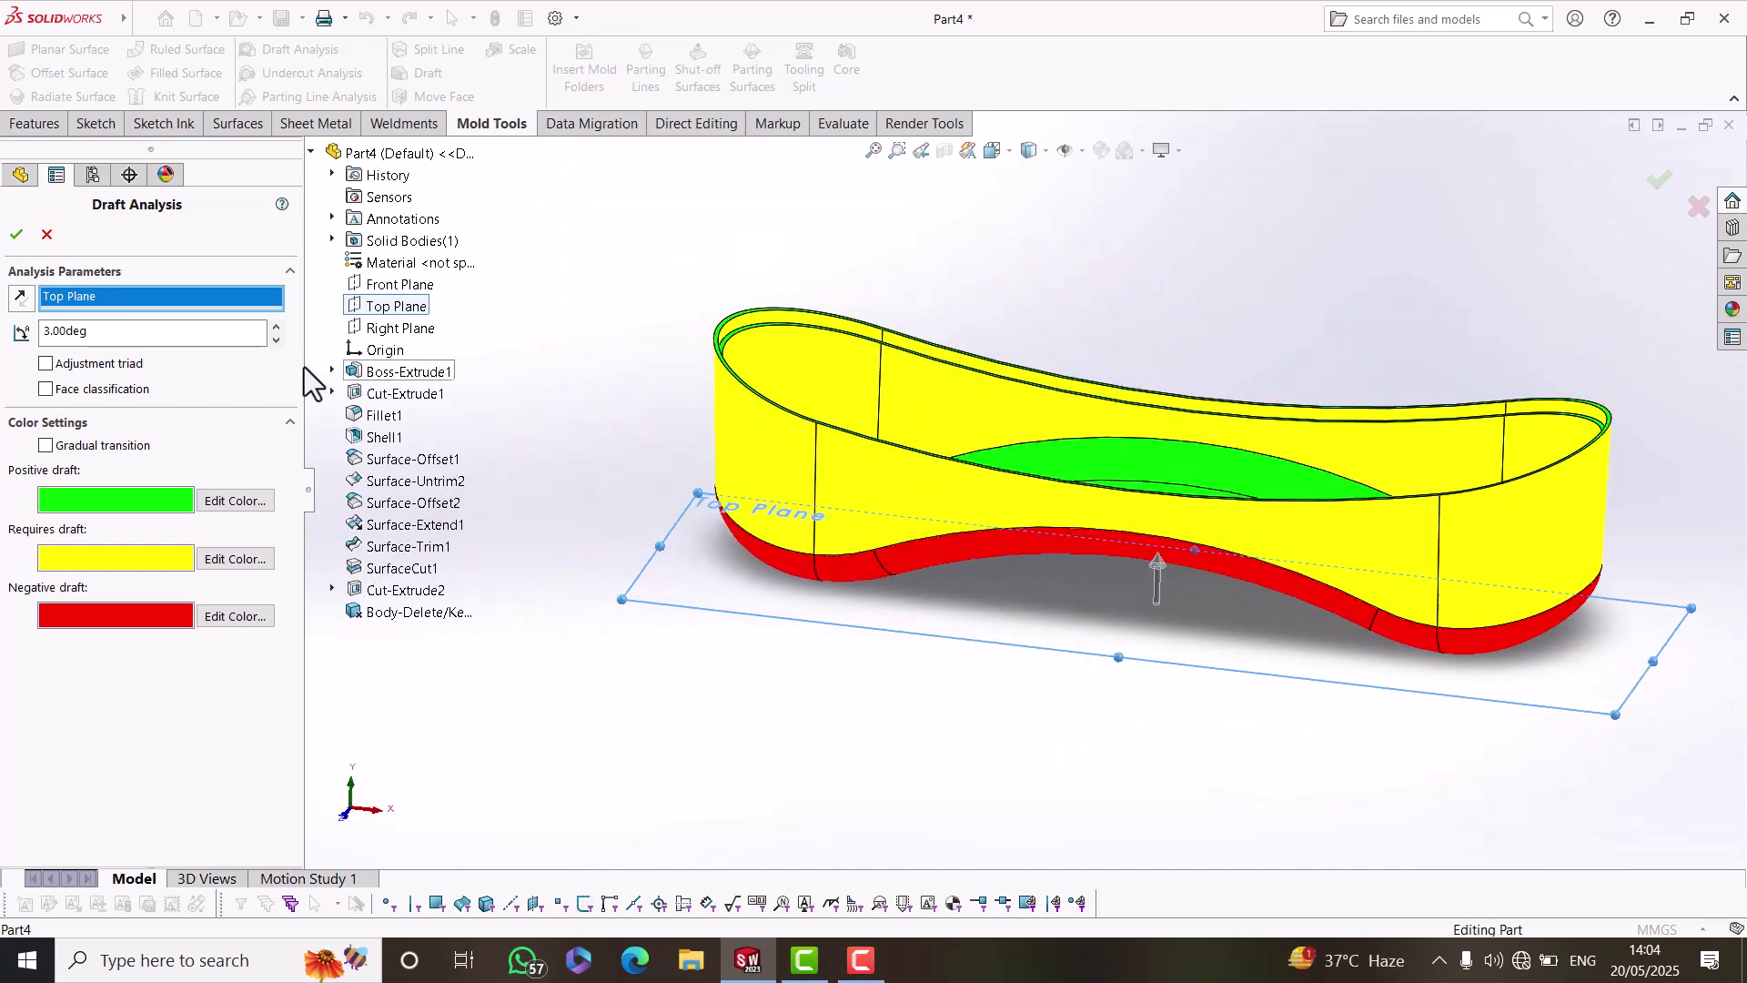
Check the draft angles of the shell's inner walls and inner floor faces in the draft analysis.
left_click_drag(149, 339, 41, 333)
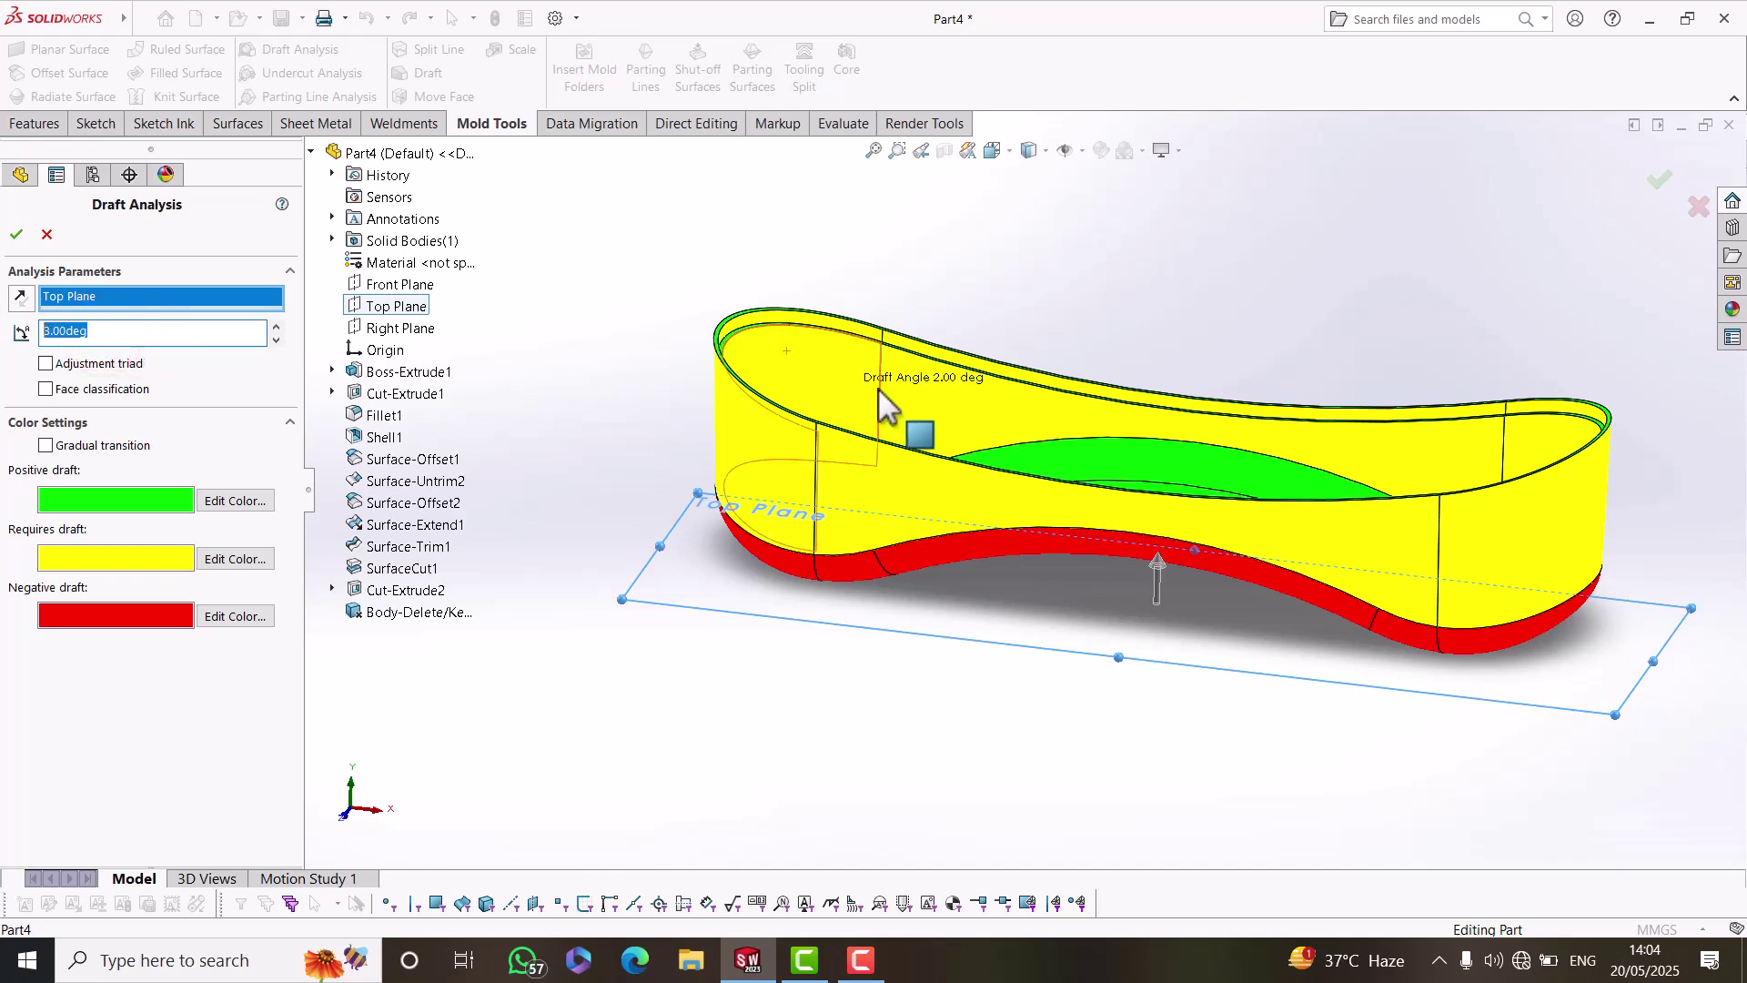
scroll(1119, 441, "down", 4)
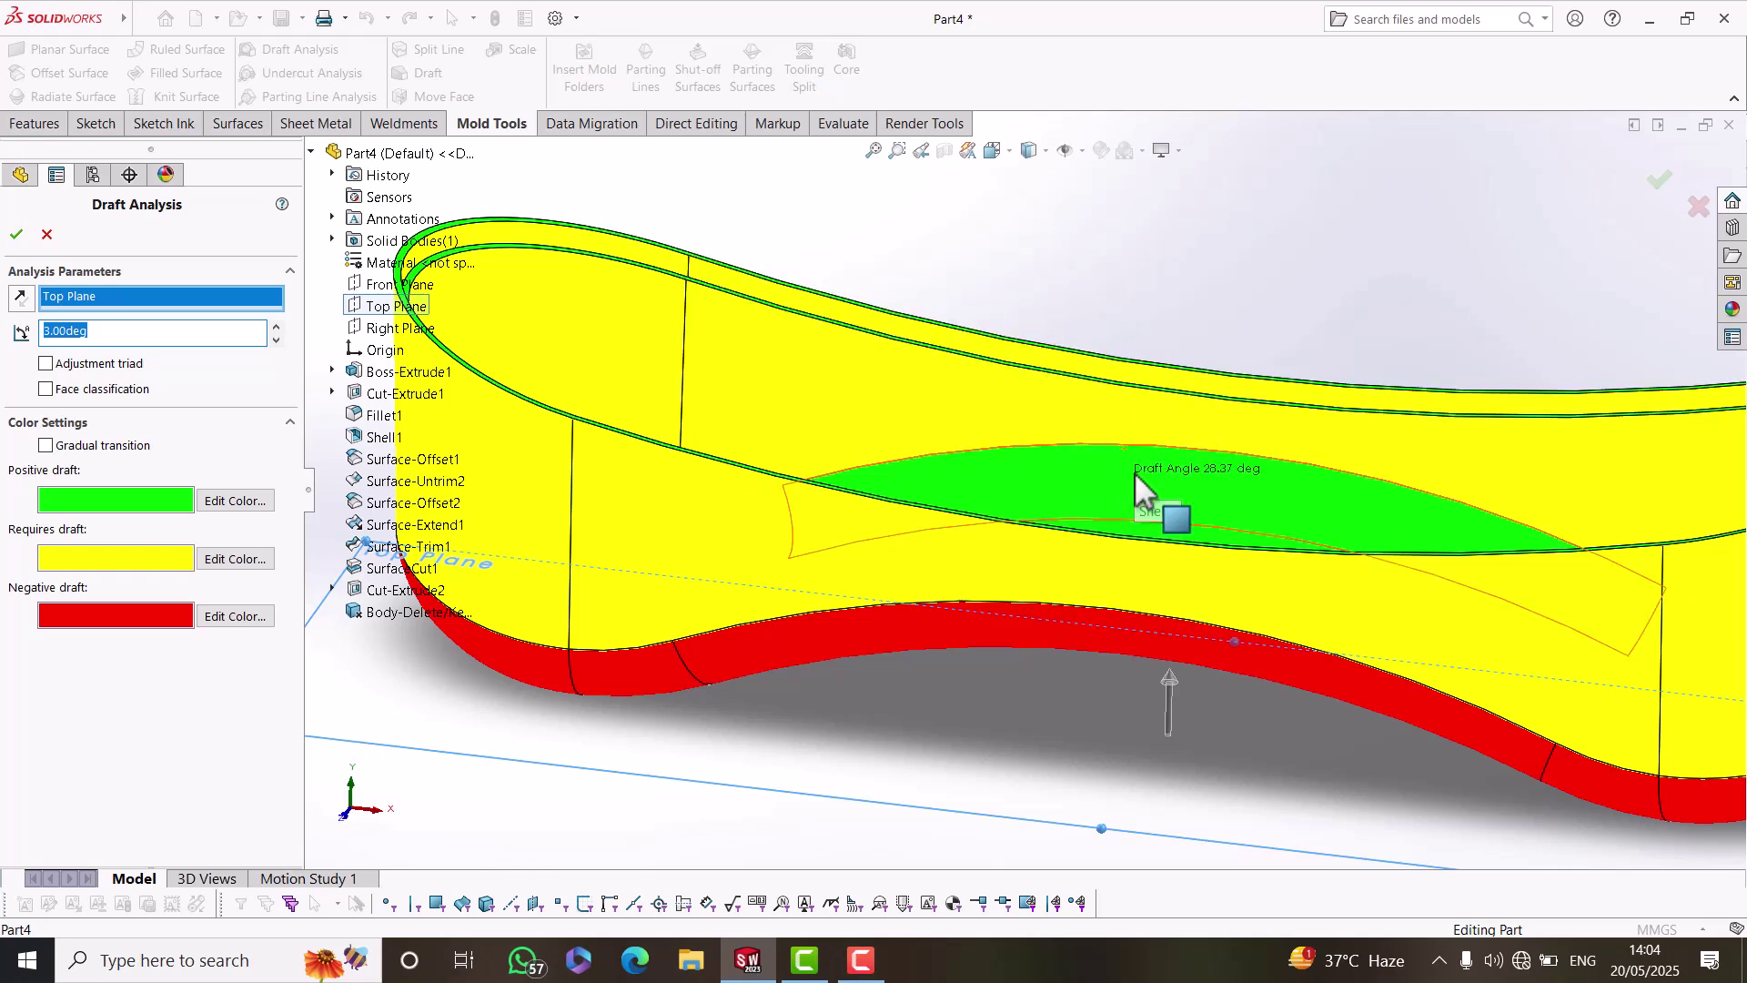
mouse_move(1141, 553)
middle_mouse_down()
mouse_move(1123, 538)
mouse_move(1123, 571)
middle_mouse_up()
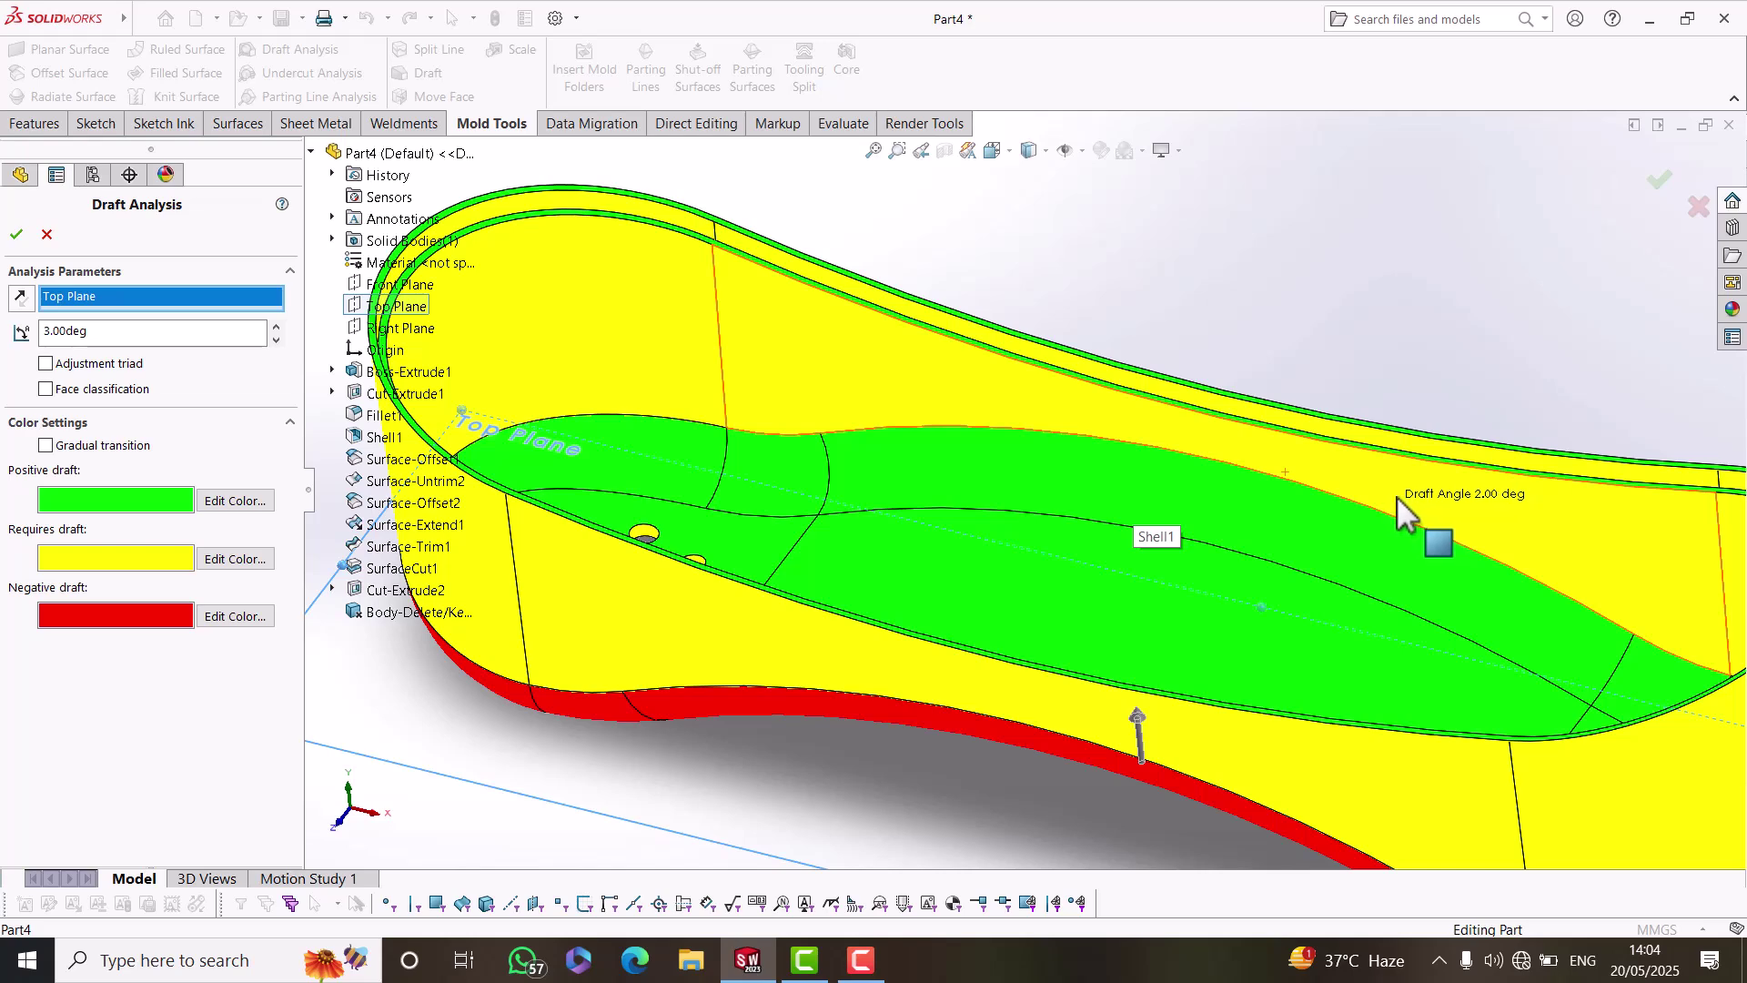
scroll(990, 473, "down", 3)
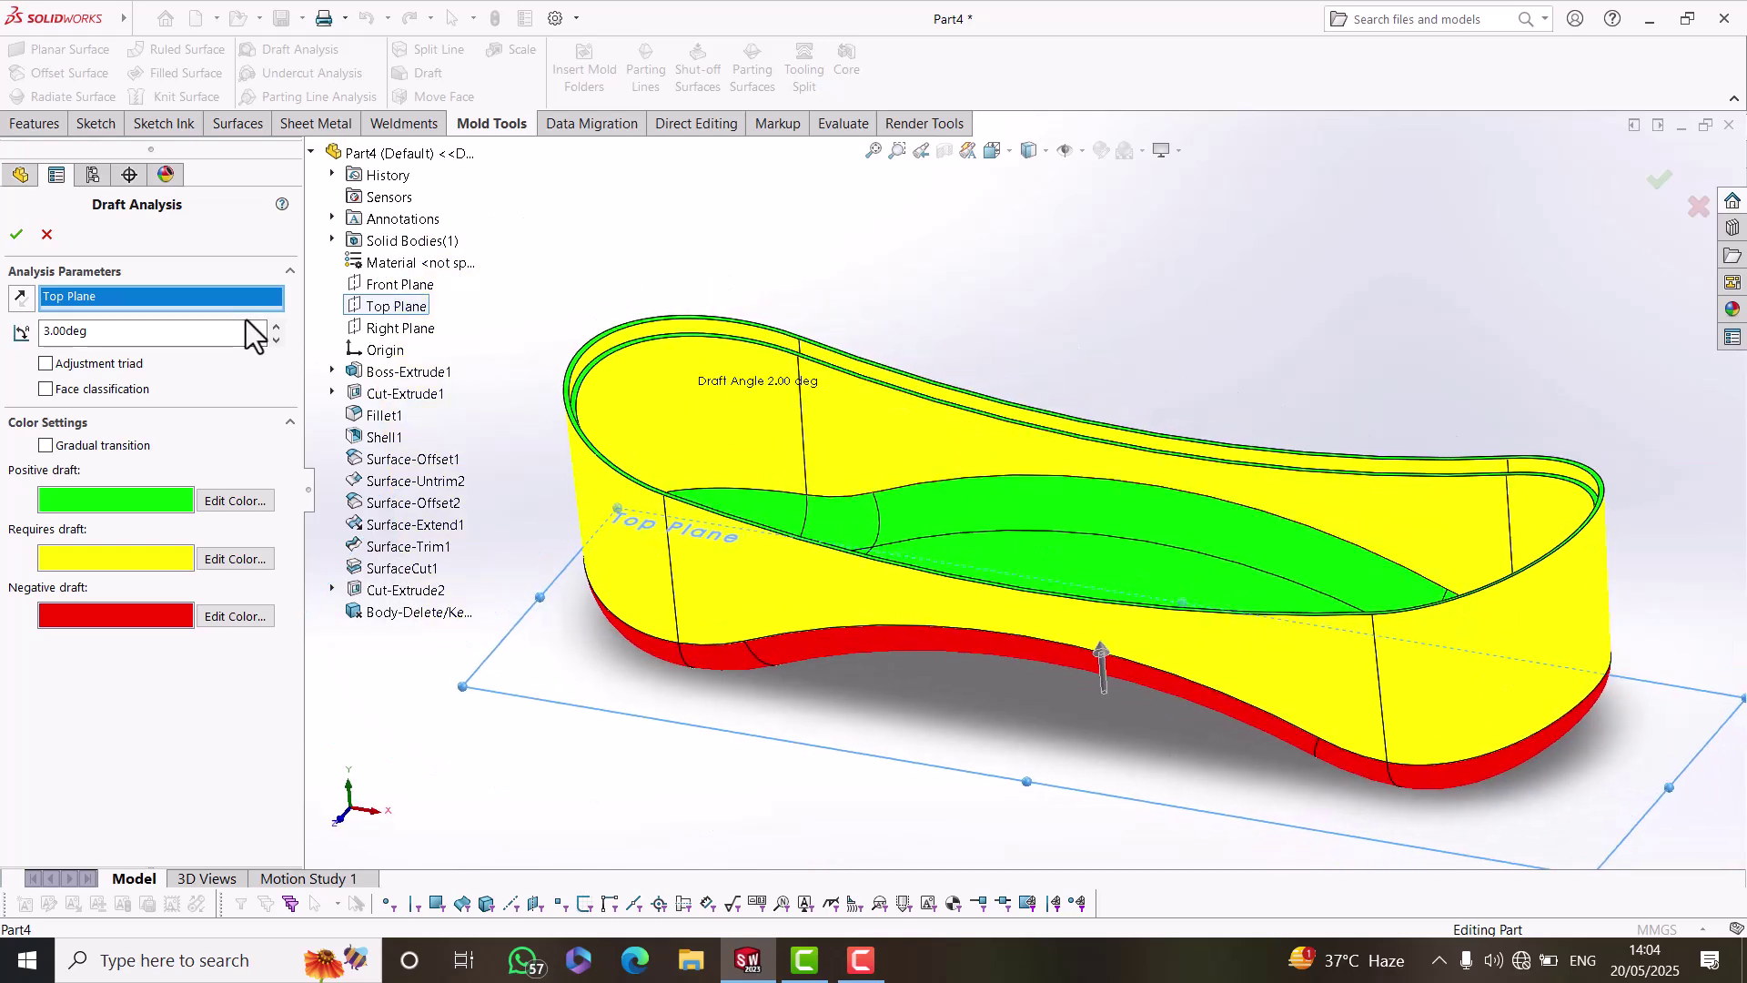
Set the draft angle of the draft analysis to 2 degrees.
double_click(144, 332)
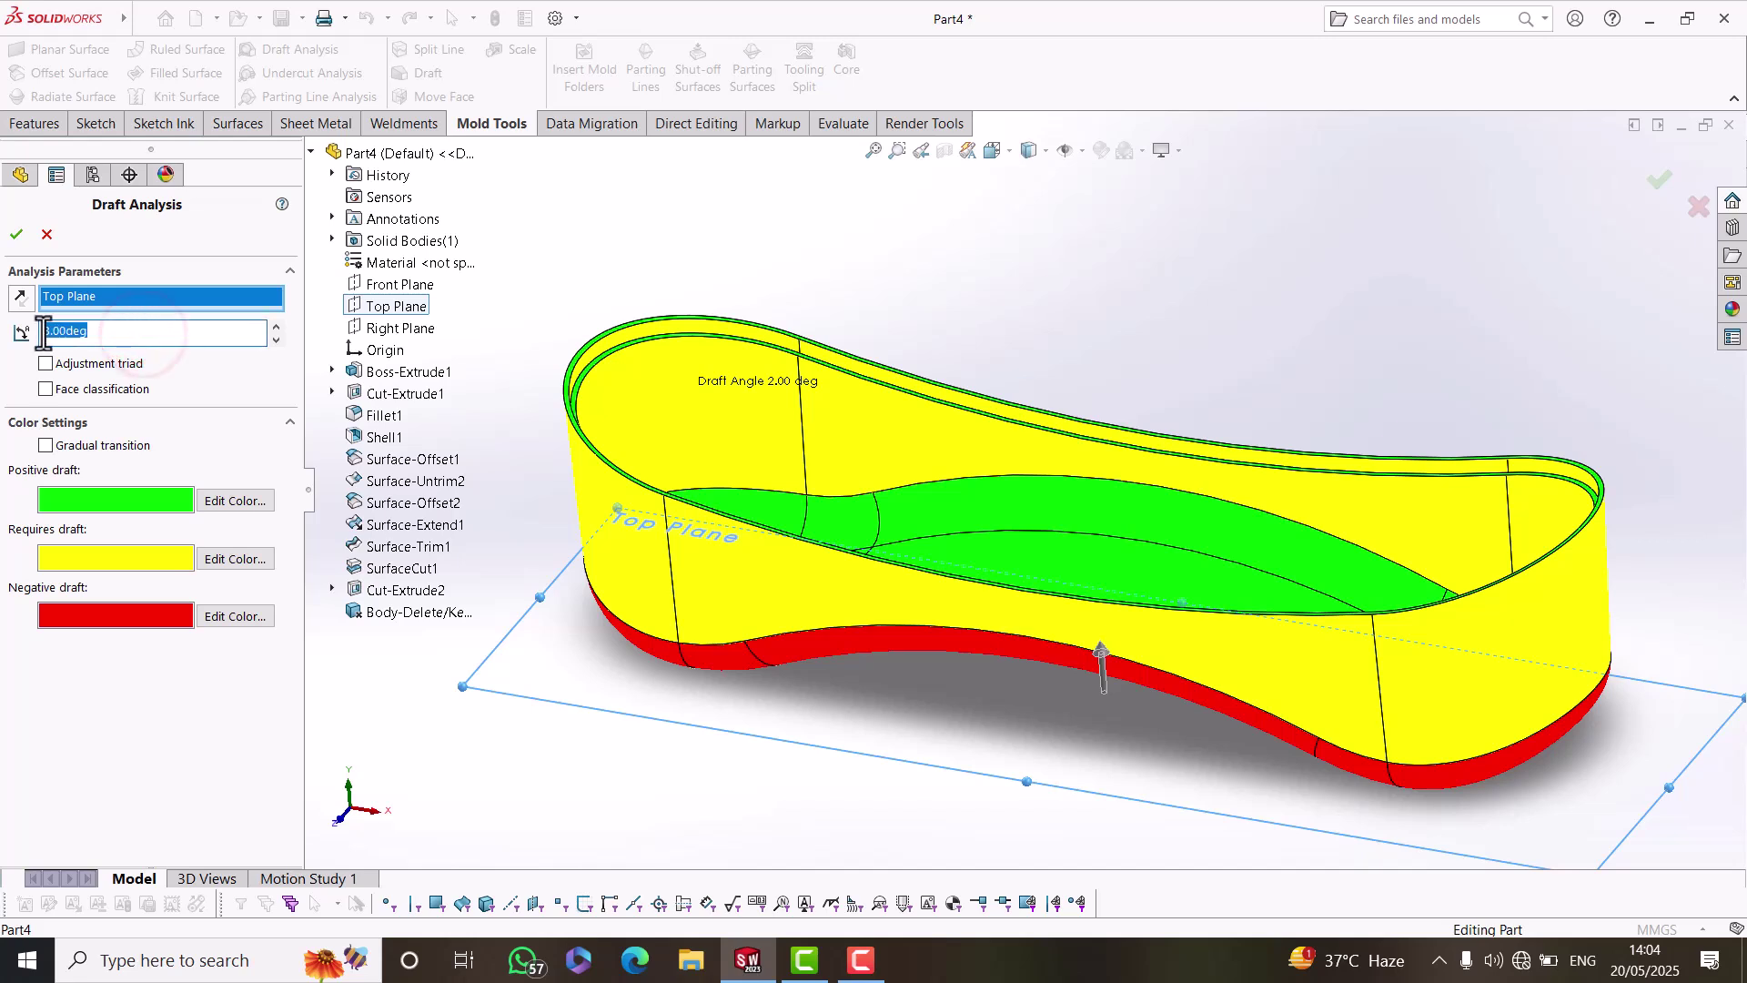
left_click_drag(87, 332, 29, 332)
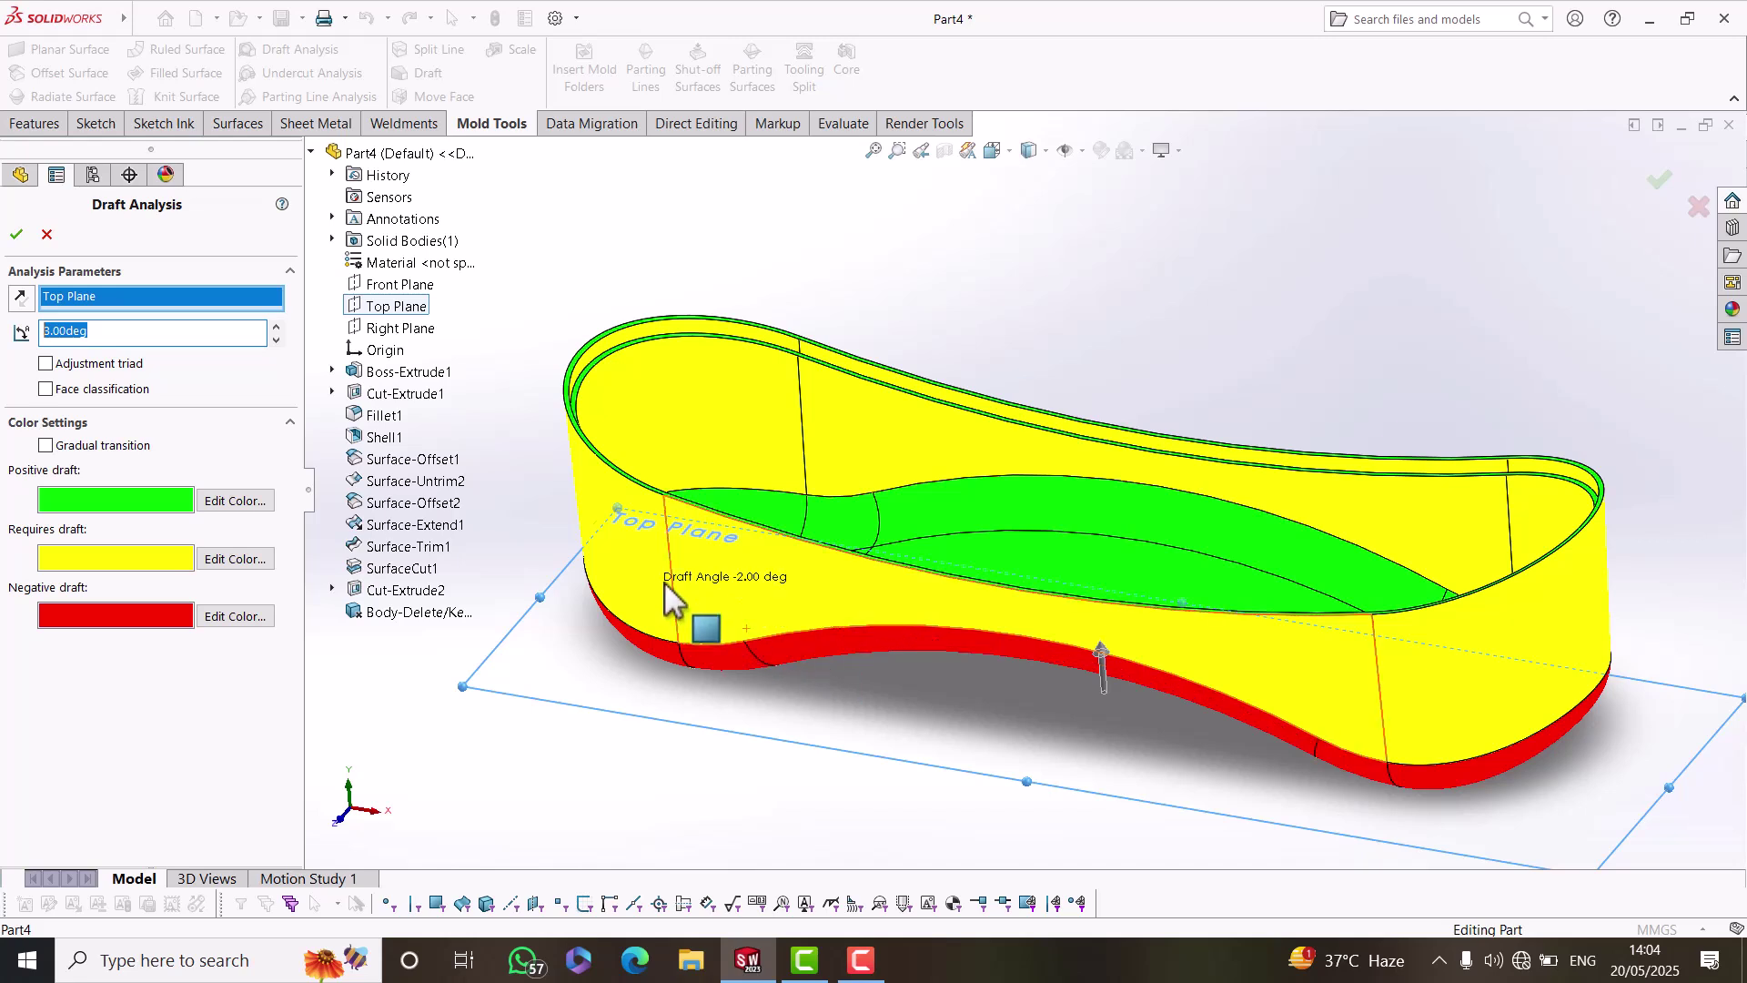
double_click(60, 331)
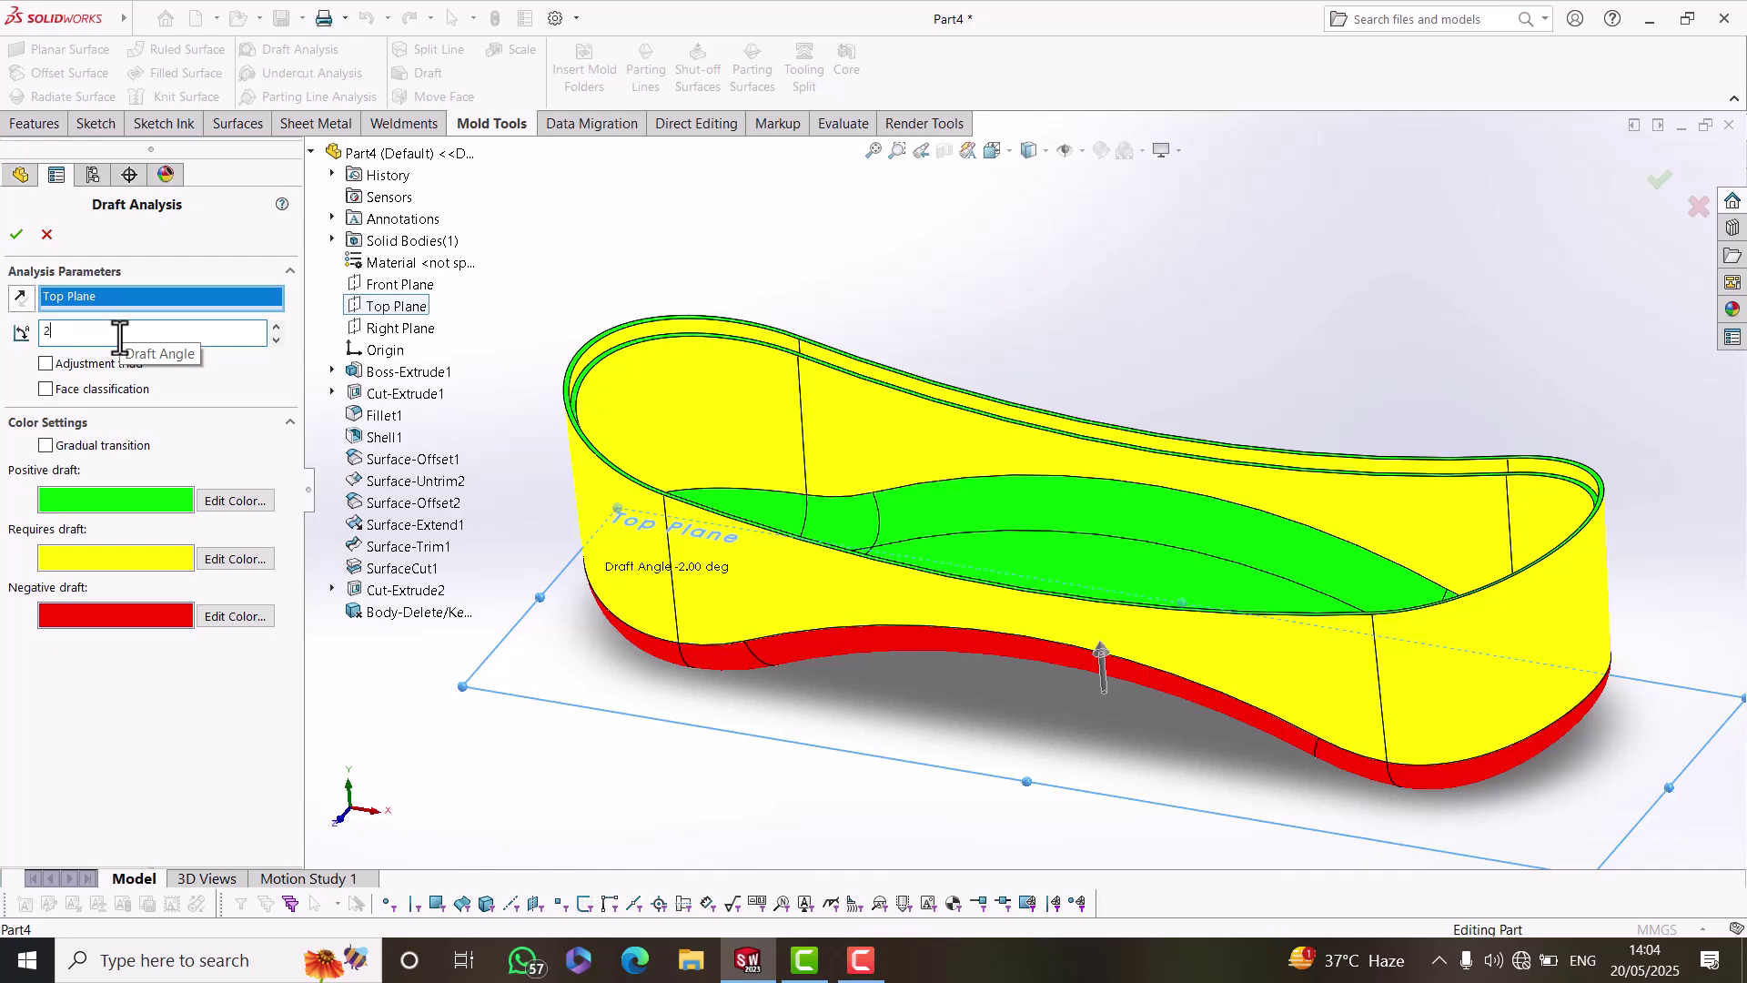
key("Return")
Examine the draft colours of the shell's outer faces and of the hole and slot walls from the underside.
scroll(709, 404, "down", 3)
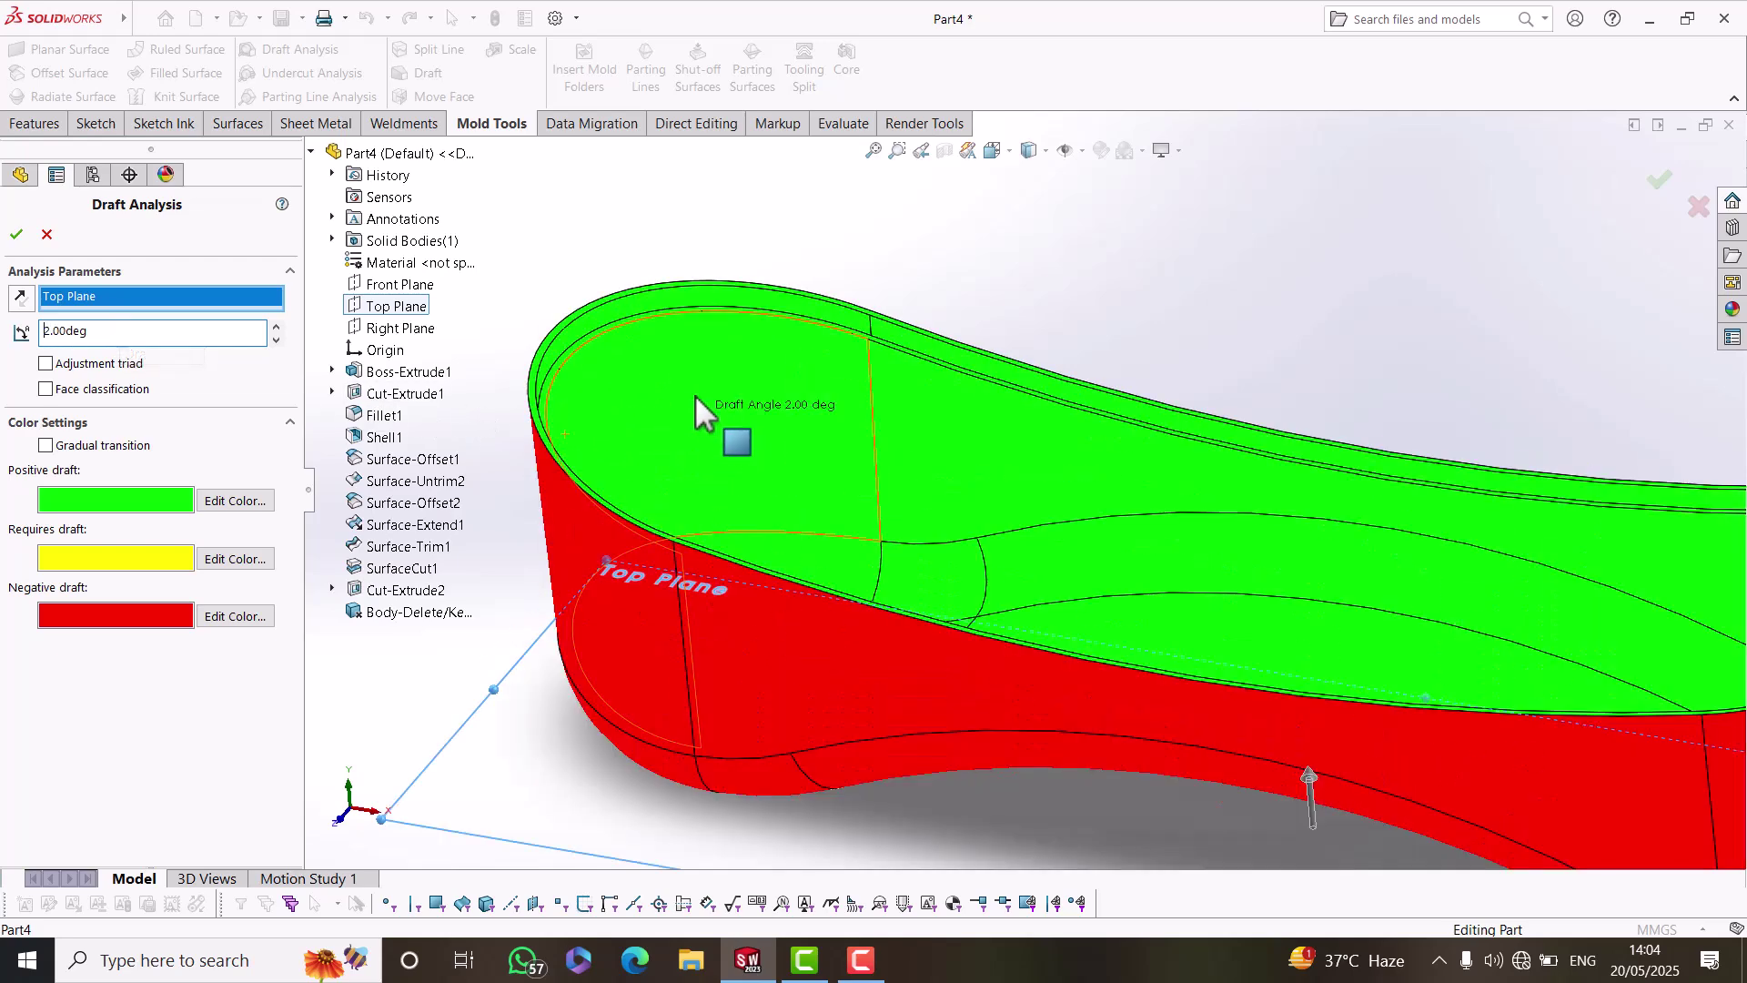
scroll(1059, 505, "up", 5)
middle_click_drag(882, 680, 974, 327)
scroll(859, 518, "down", 6)
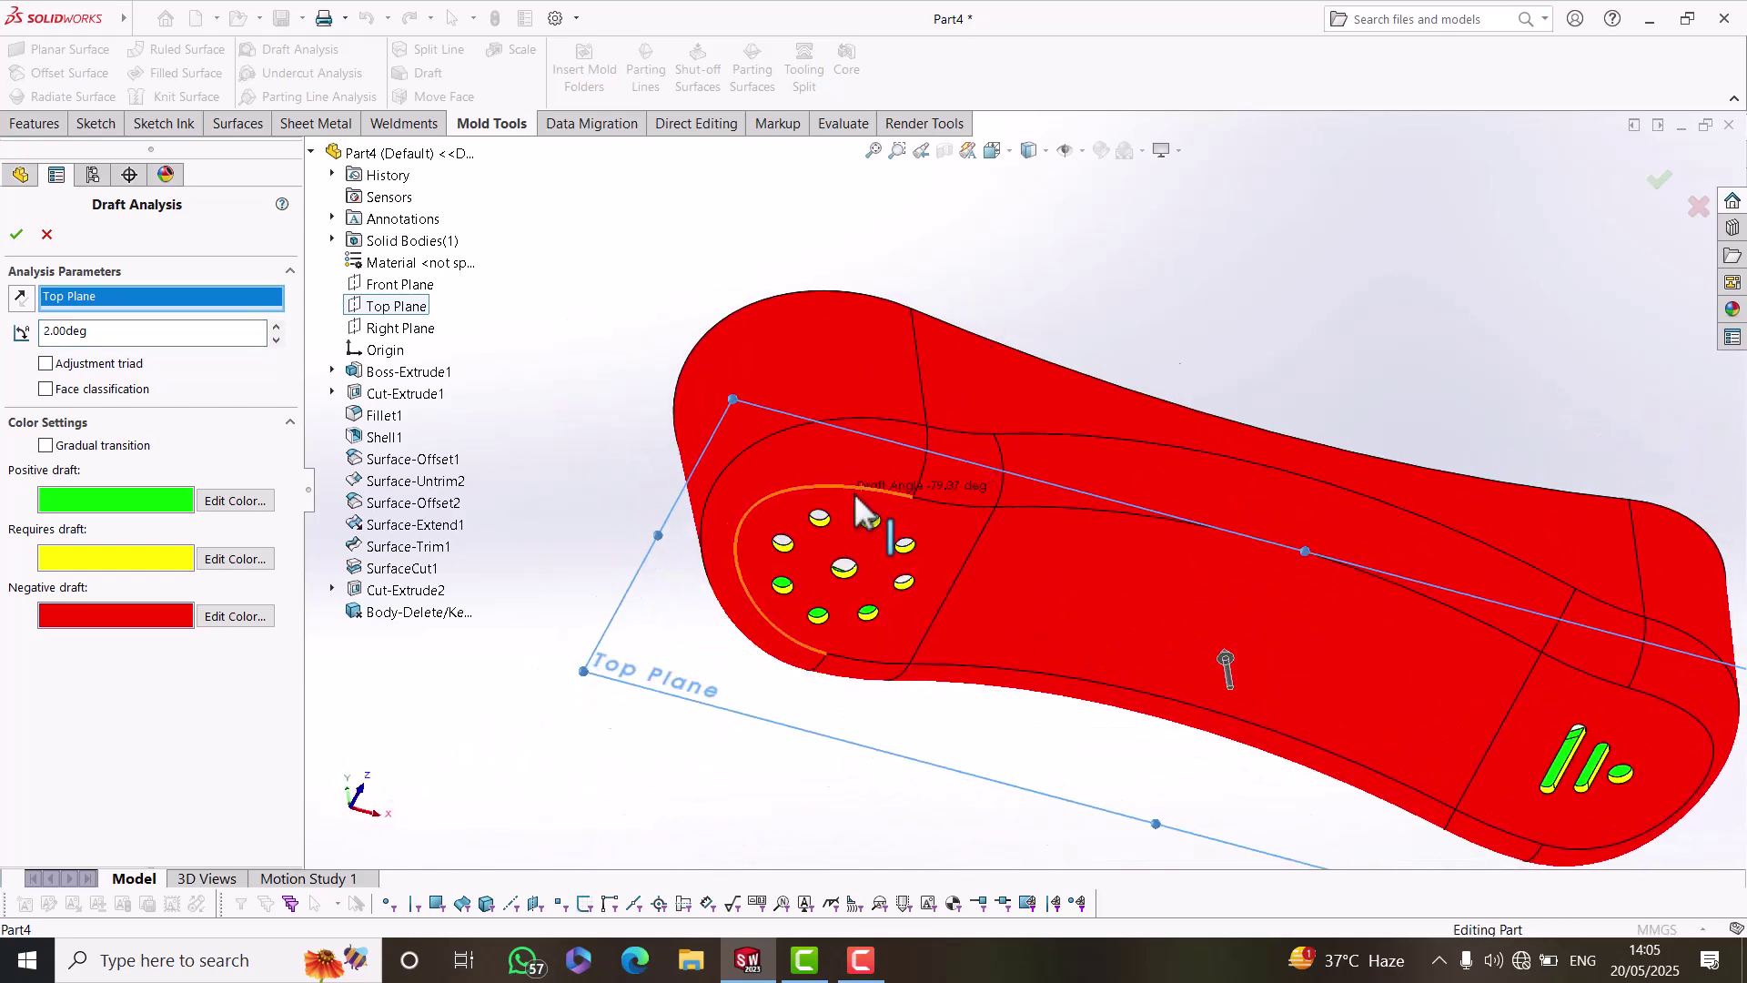
scroll(844, 586, "up", 5)
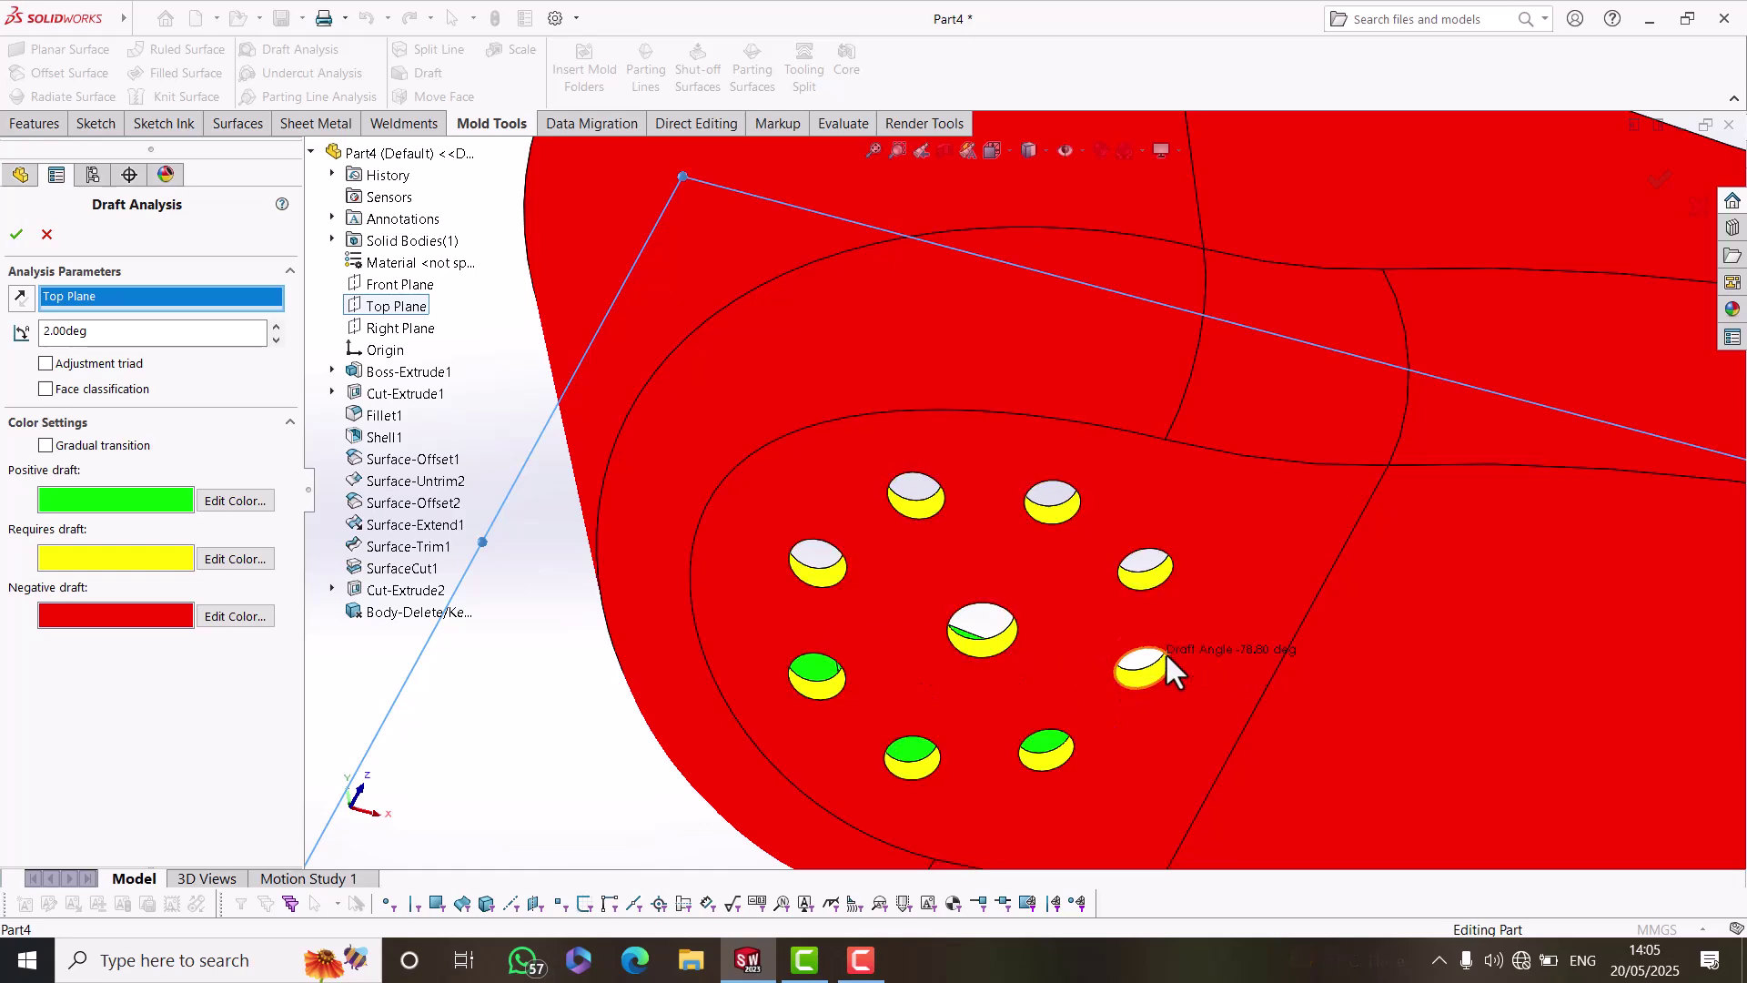
scroll(1126, 614, "down", 2)
scroll(1126, 613, "up", 4)
middle_click_drag(1119, 604, 1392, 639)
scroll(1559, 571, "down", 6)
scroll(1015, 439, "up", 7)
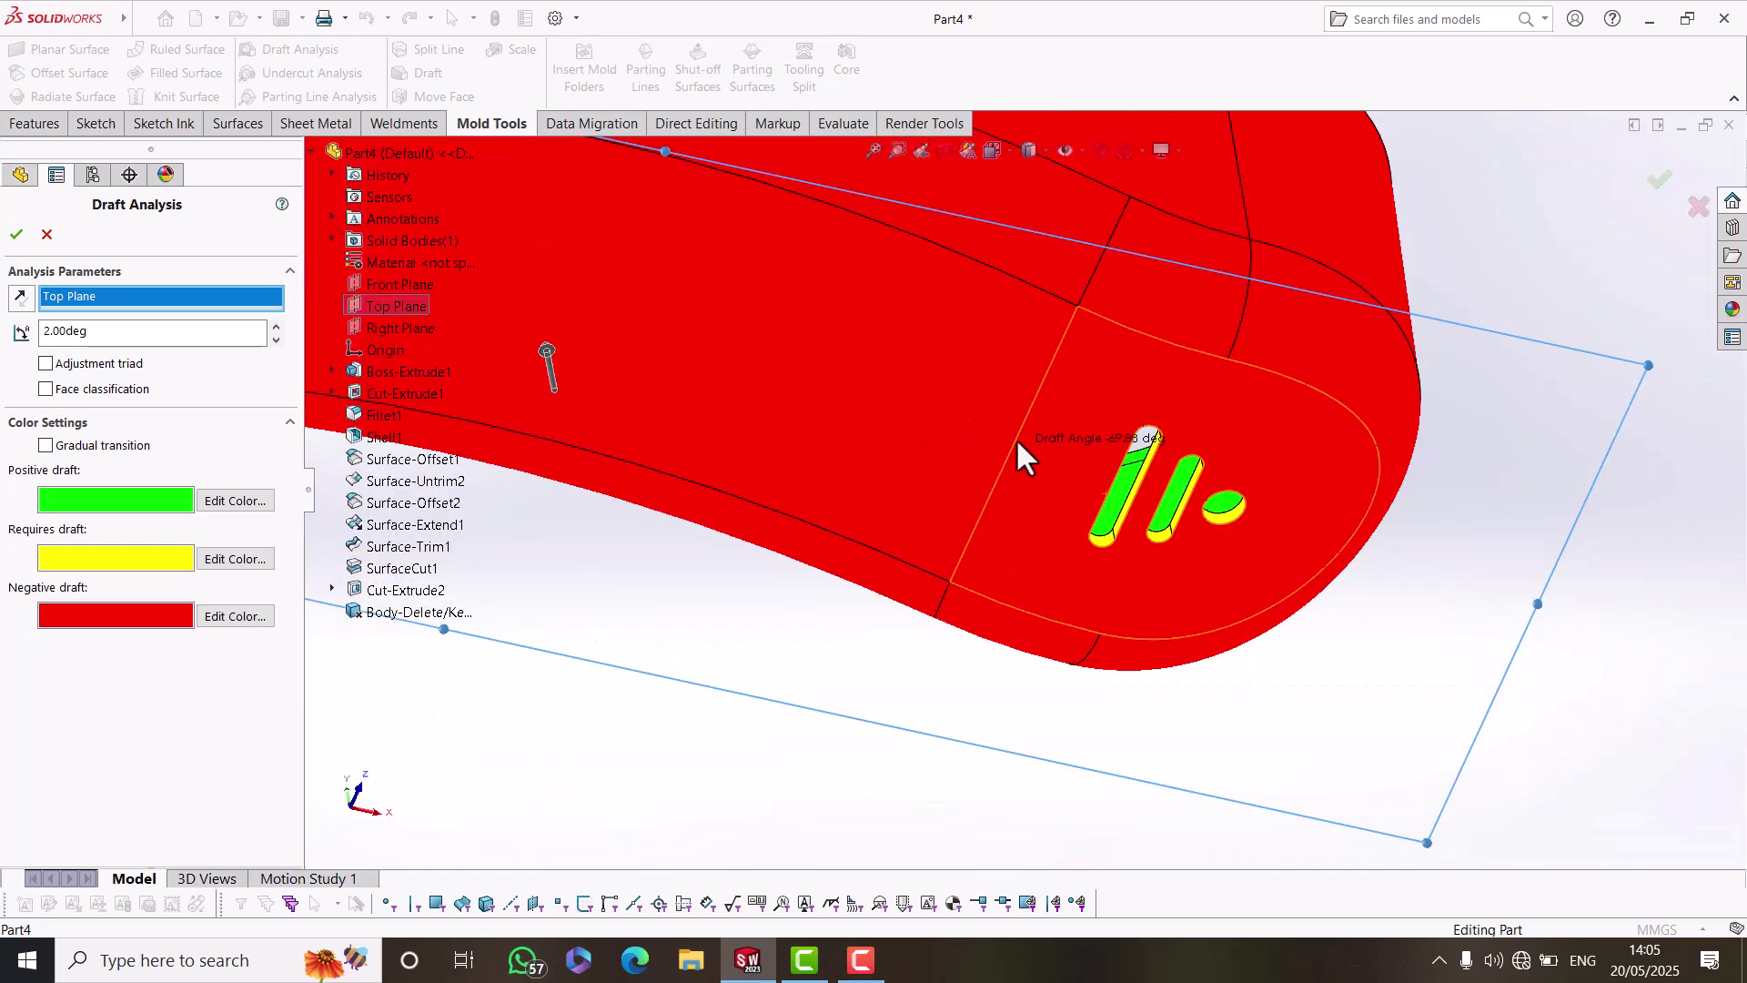
Examine the draft colours of the round holes' walls from inside the shell.
middle_click_drag(936, 359, 925, 568)
middle_click_drag(896, 410, 866, 557)
scroll(579, 347, "down", 2)
middle_click_drag(590, 455, 601, 505)
scroll(664, 467, "down", 6)
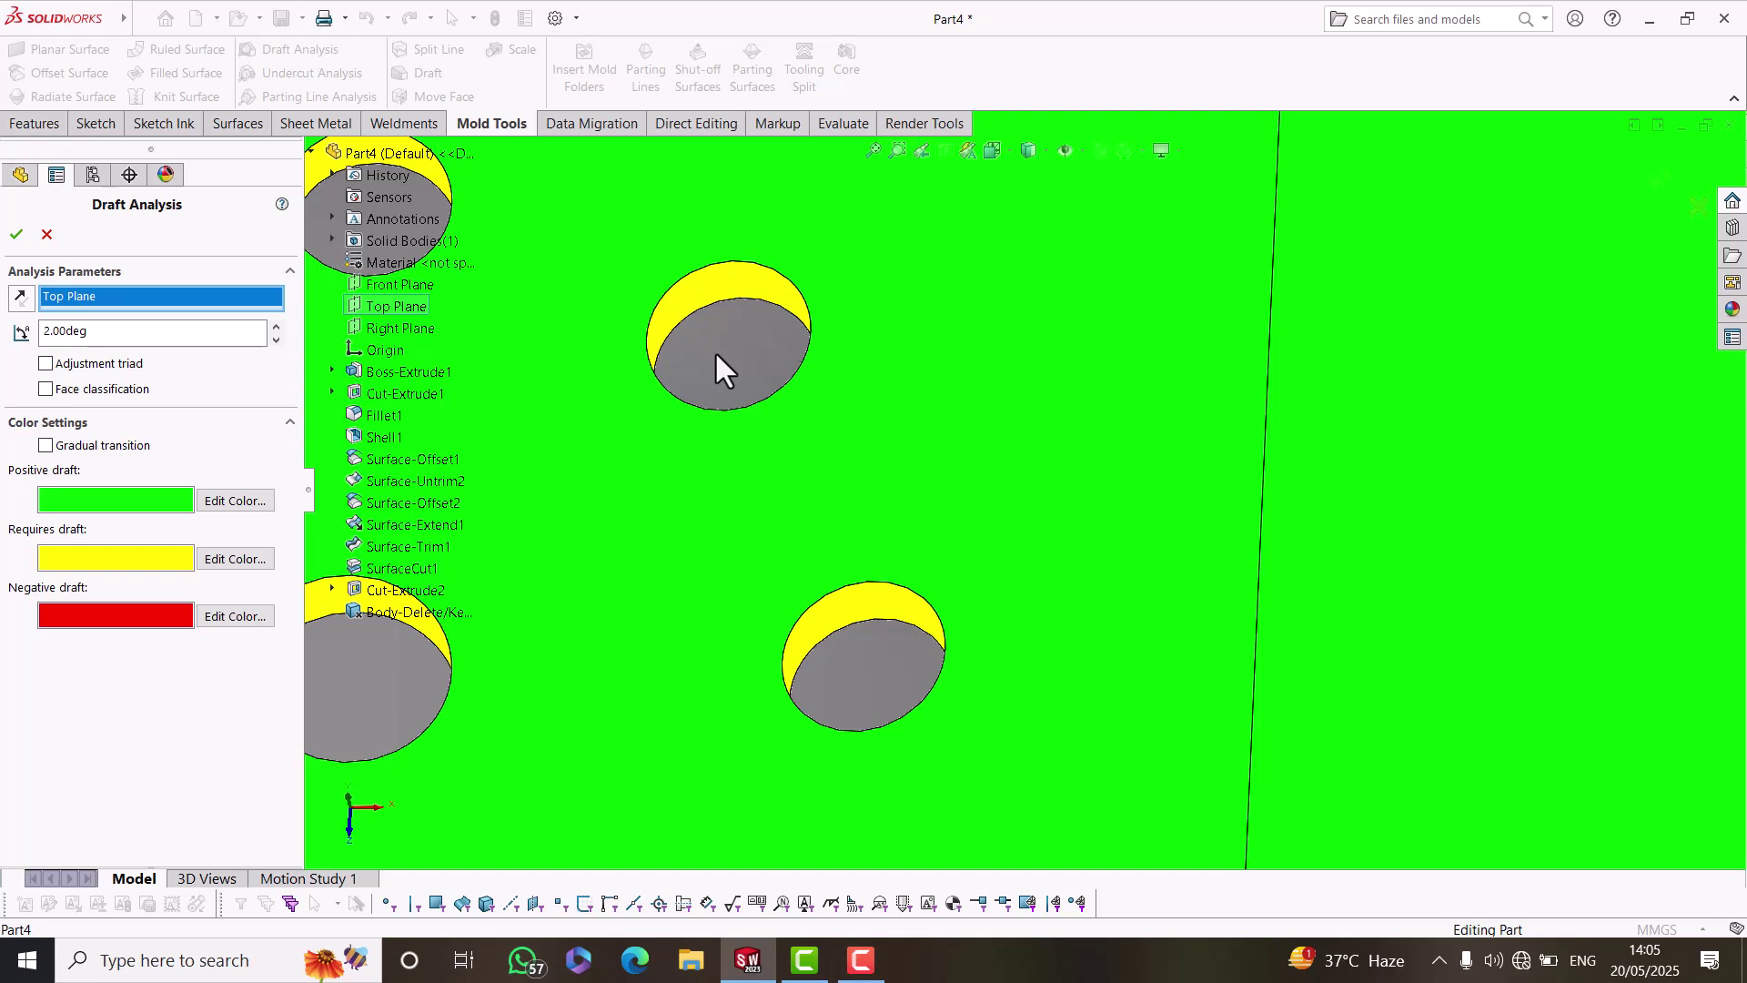
scroll(713, 351, "up", 8)
scroll(807, 444, "down", 3)
middle_click_drag(705, 464, 744, 476)
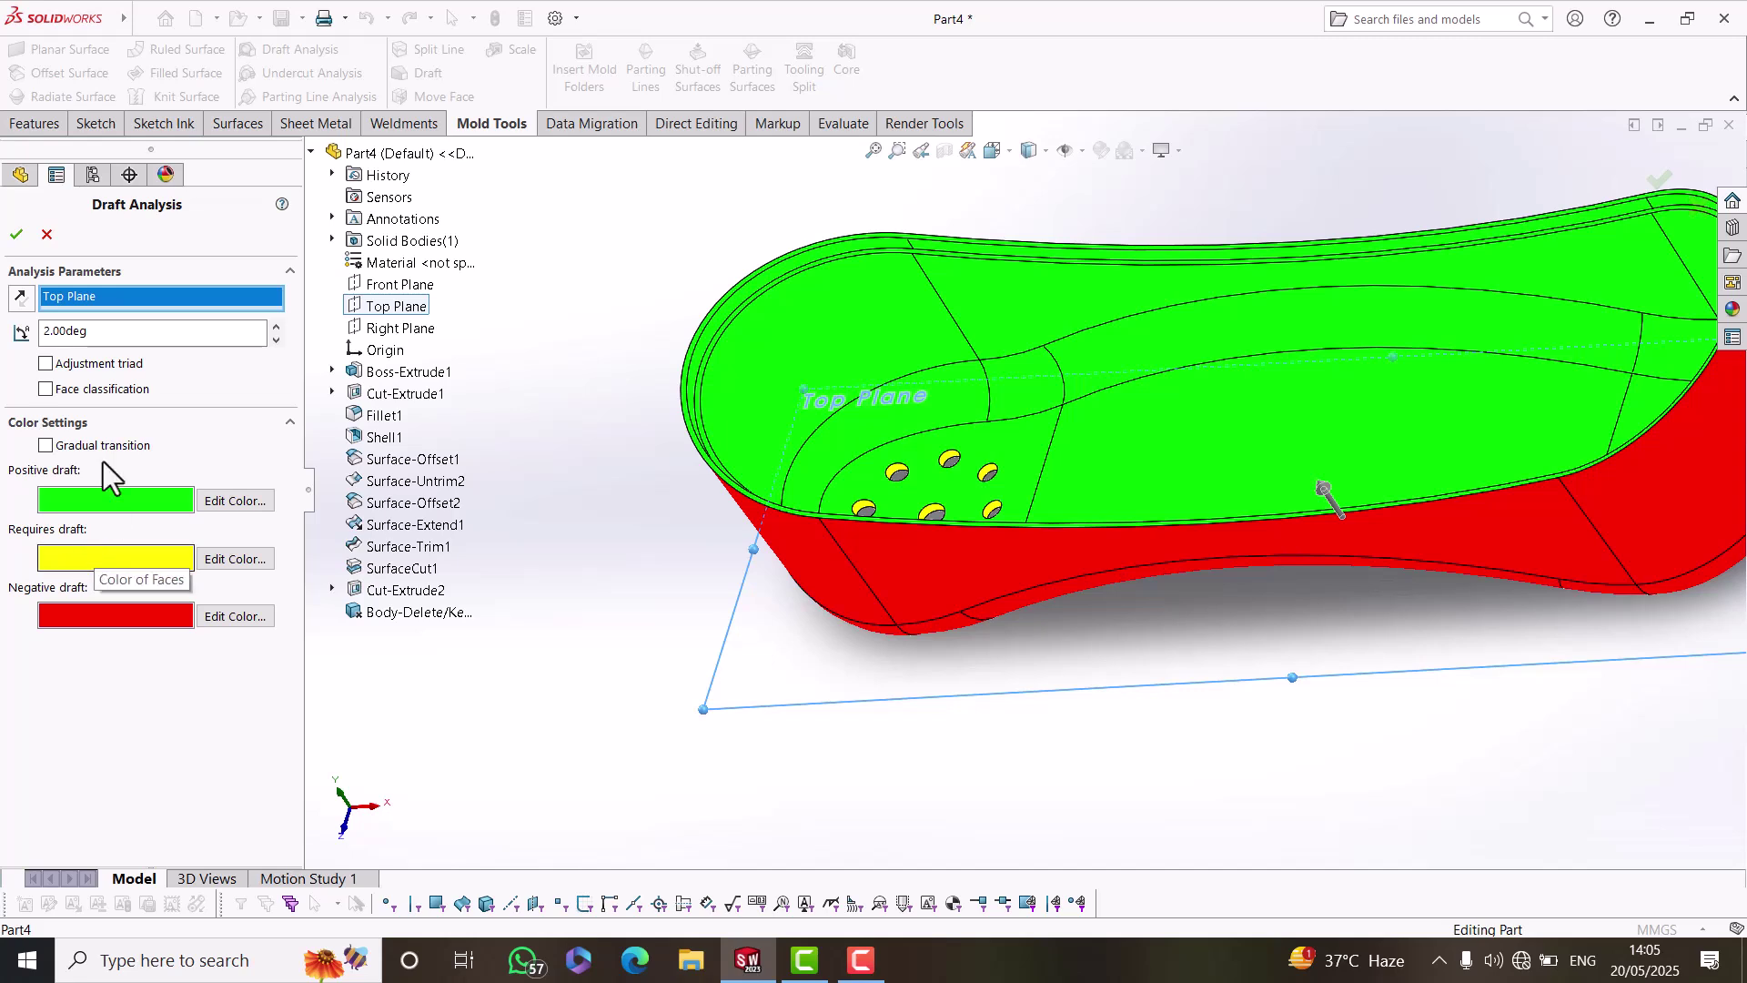
Review the draft of the inner floor, end wall, outer walls and holes again, and accept the draft analysis with its colours kept on.
double_click(65, 331)
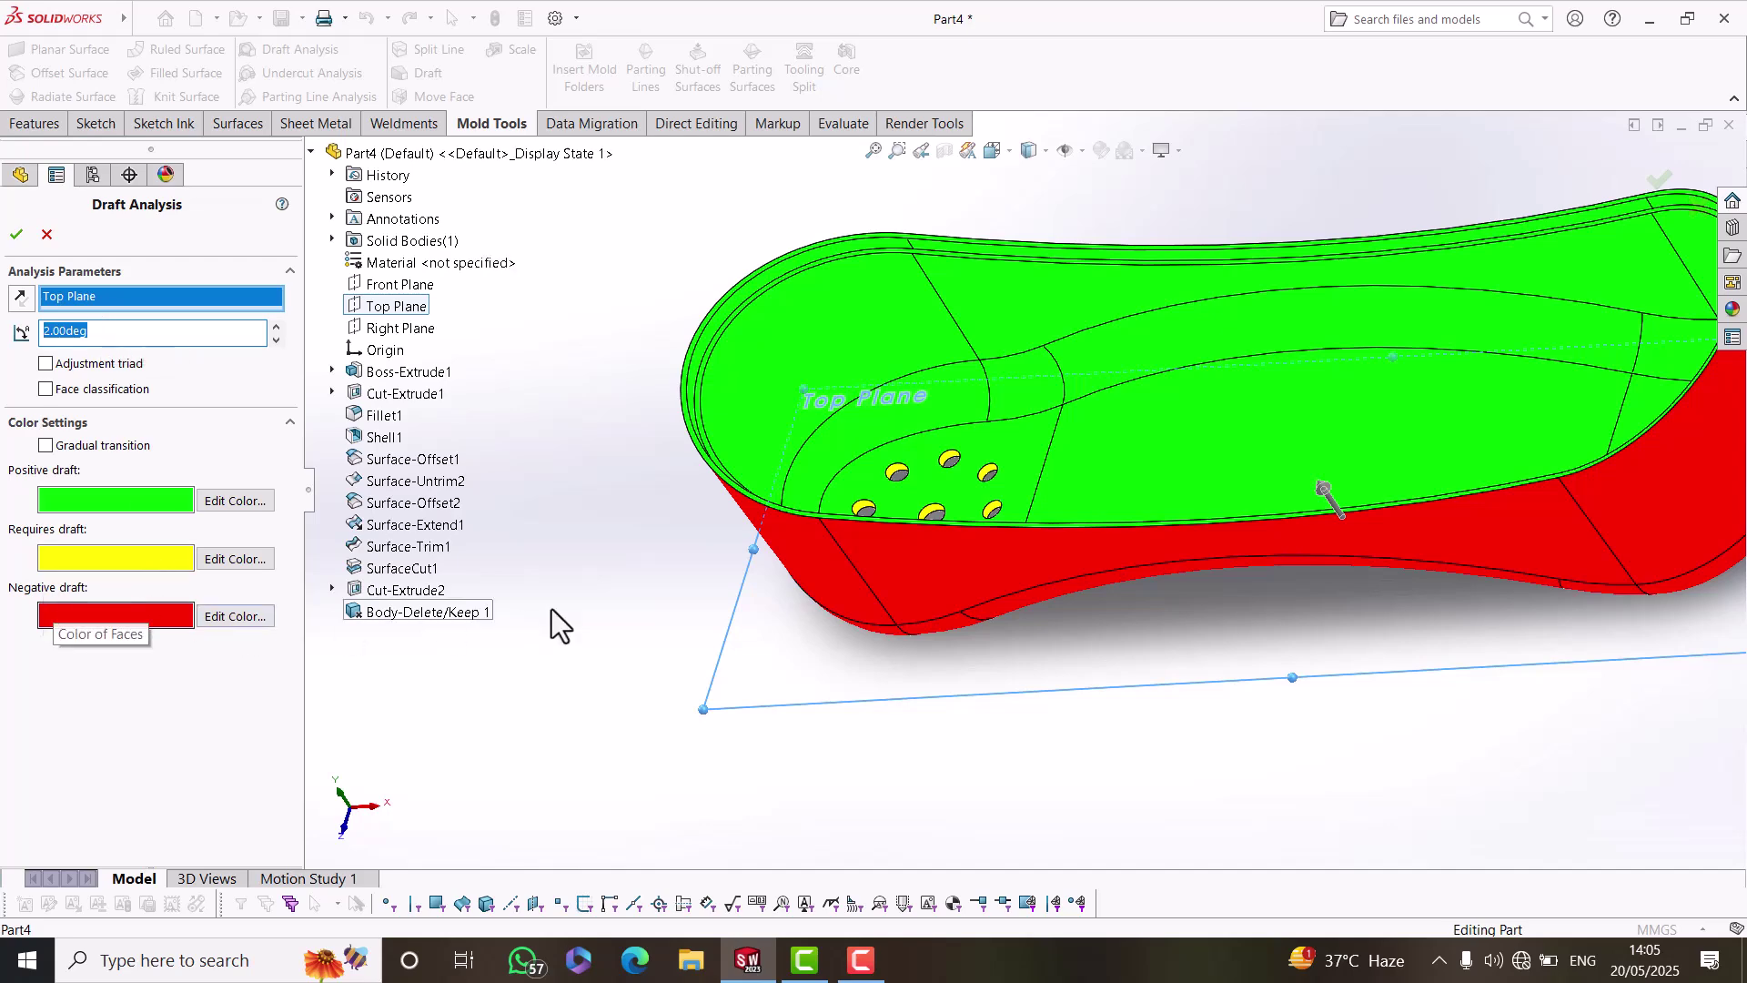
middle_click_drag(800, 671, 892, 463)
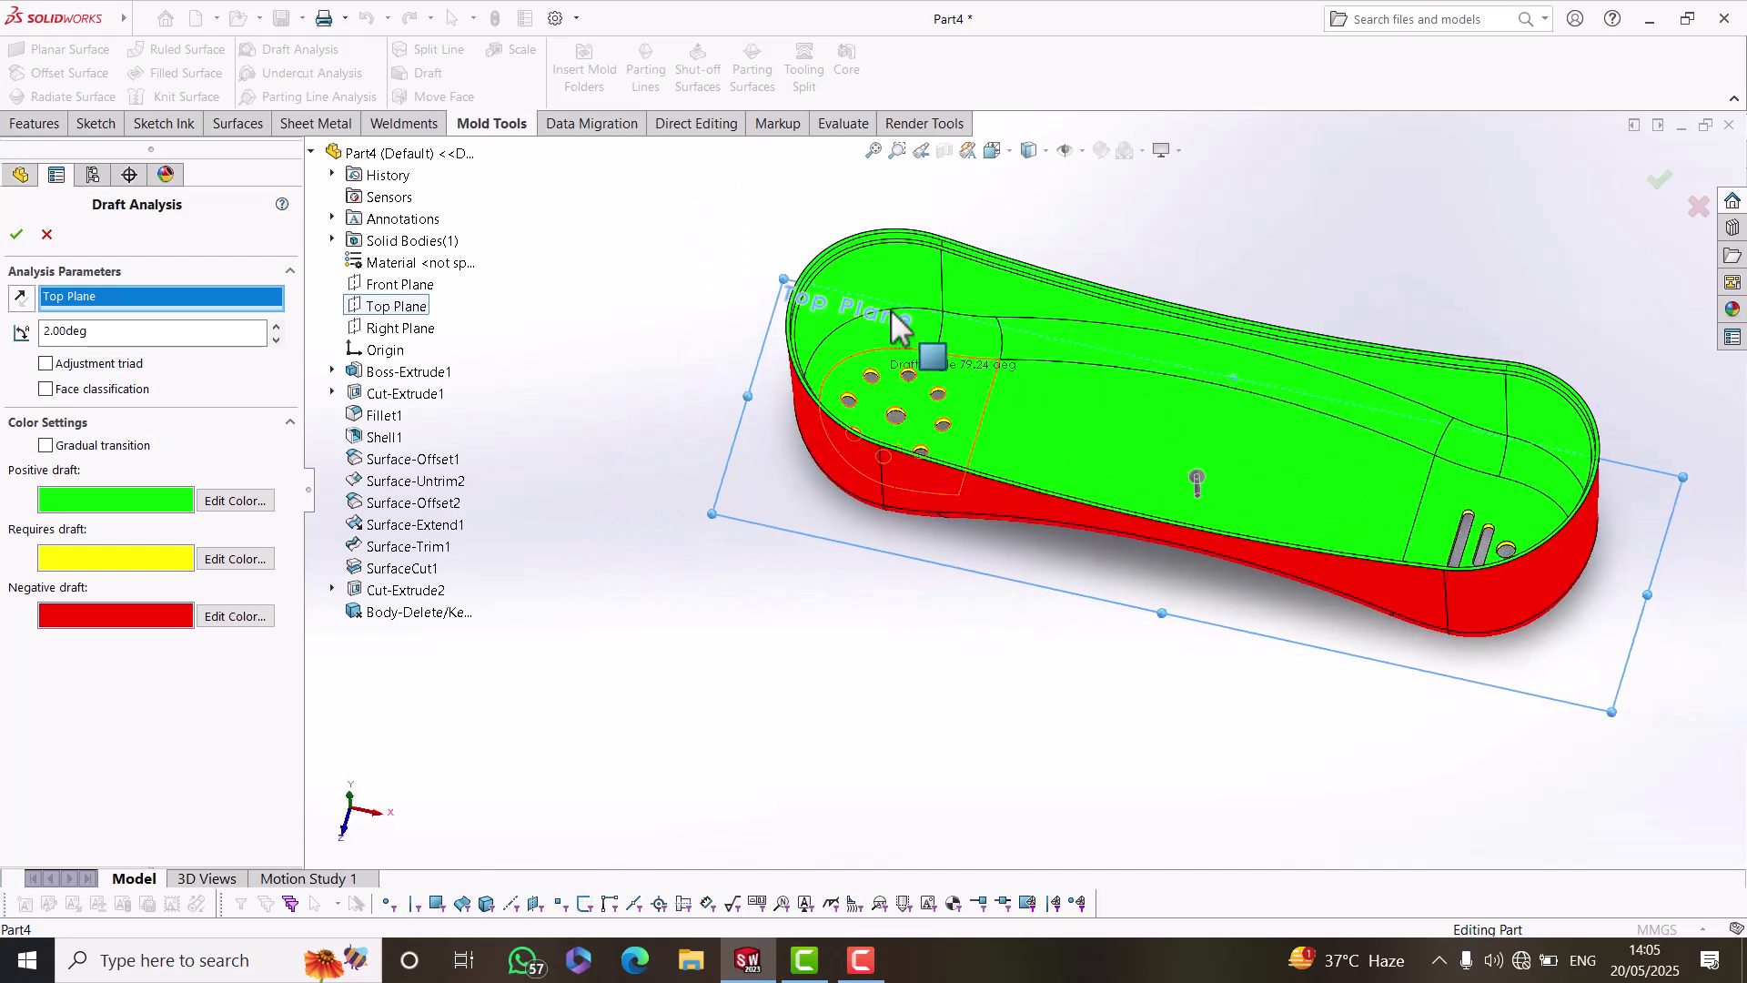
scroll(897, 338, "down", 5)
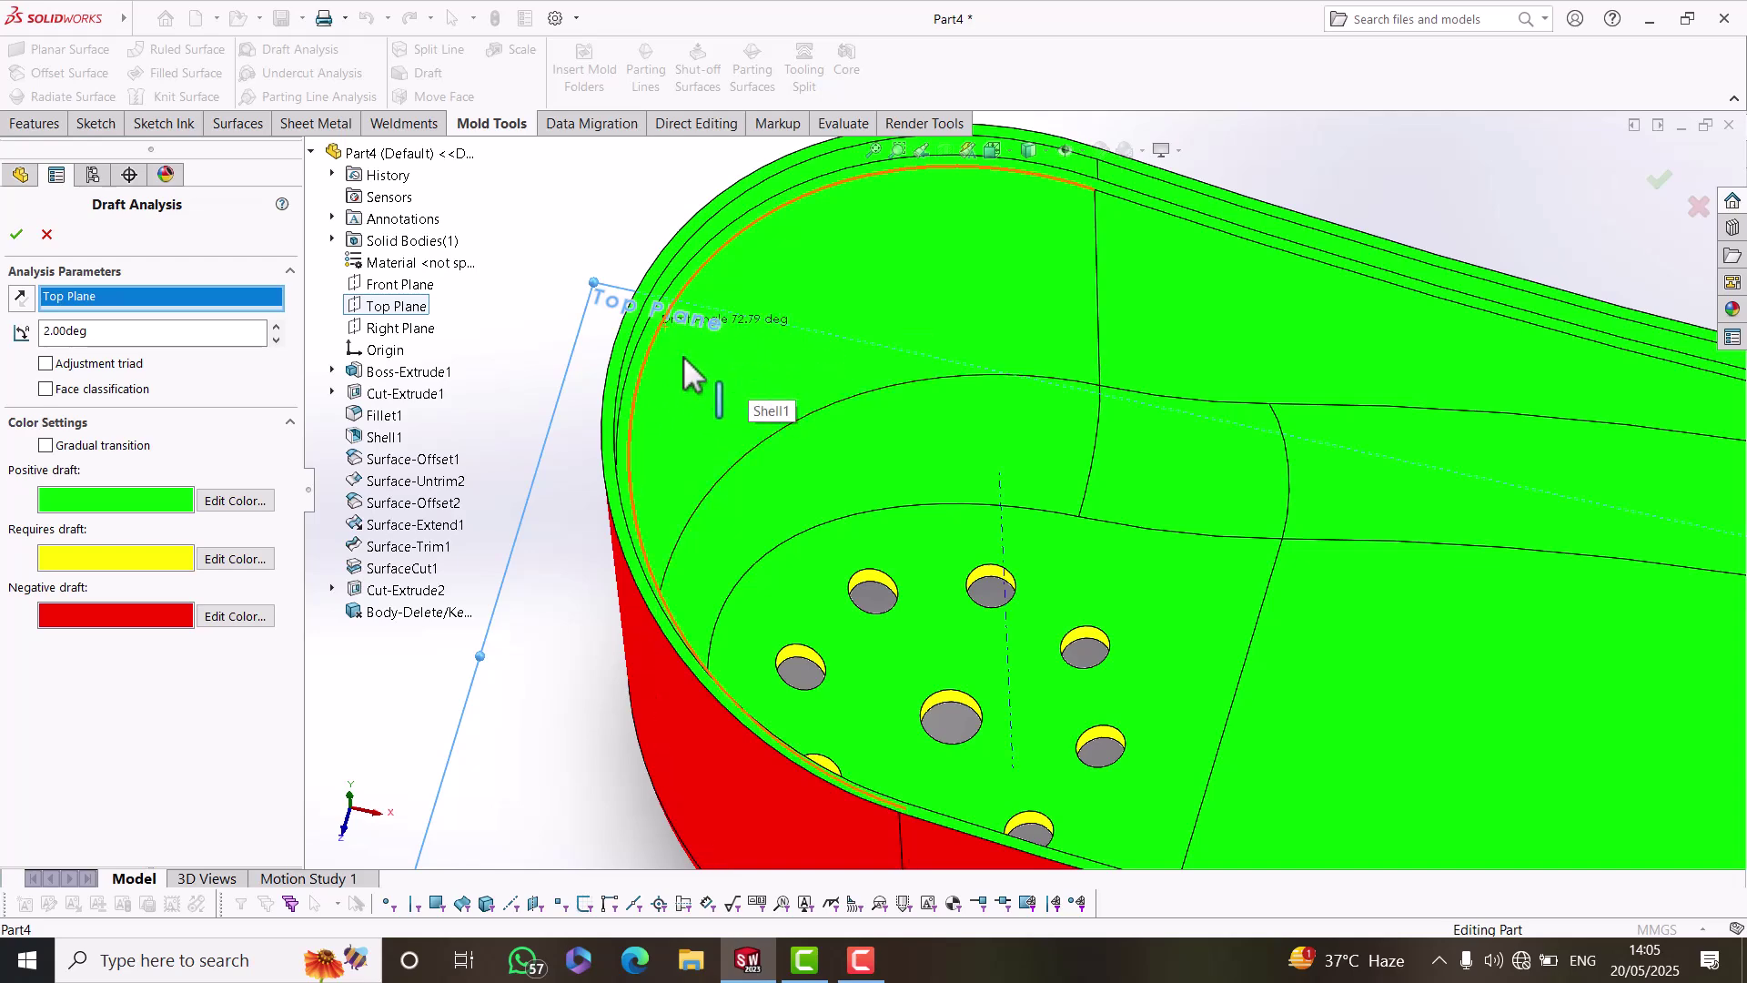
middle_click_drag(1152, 537, 1158, 495)
scroll(1105, 495, "up", 4)
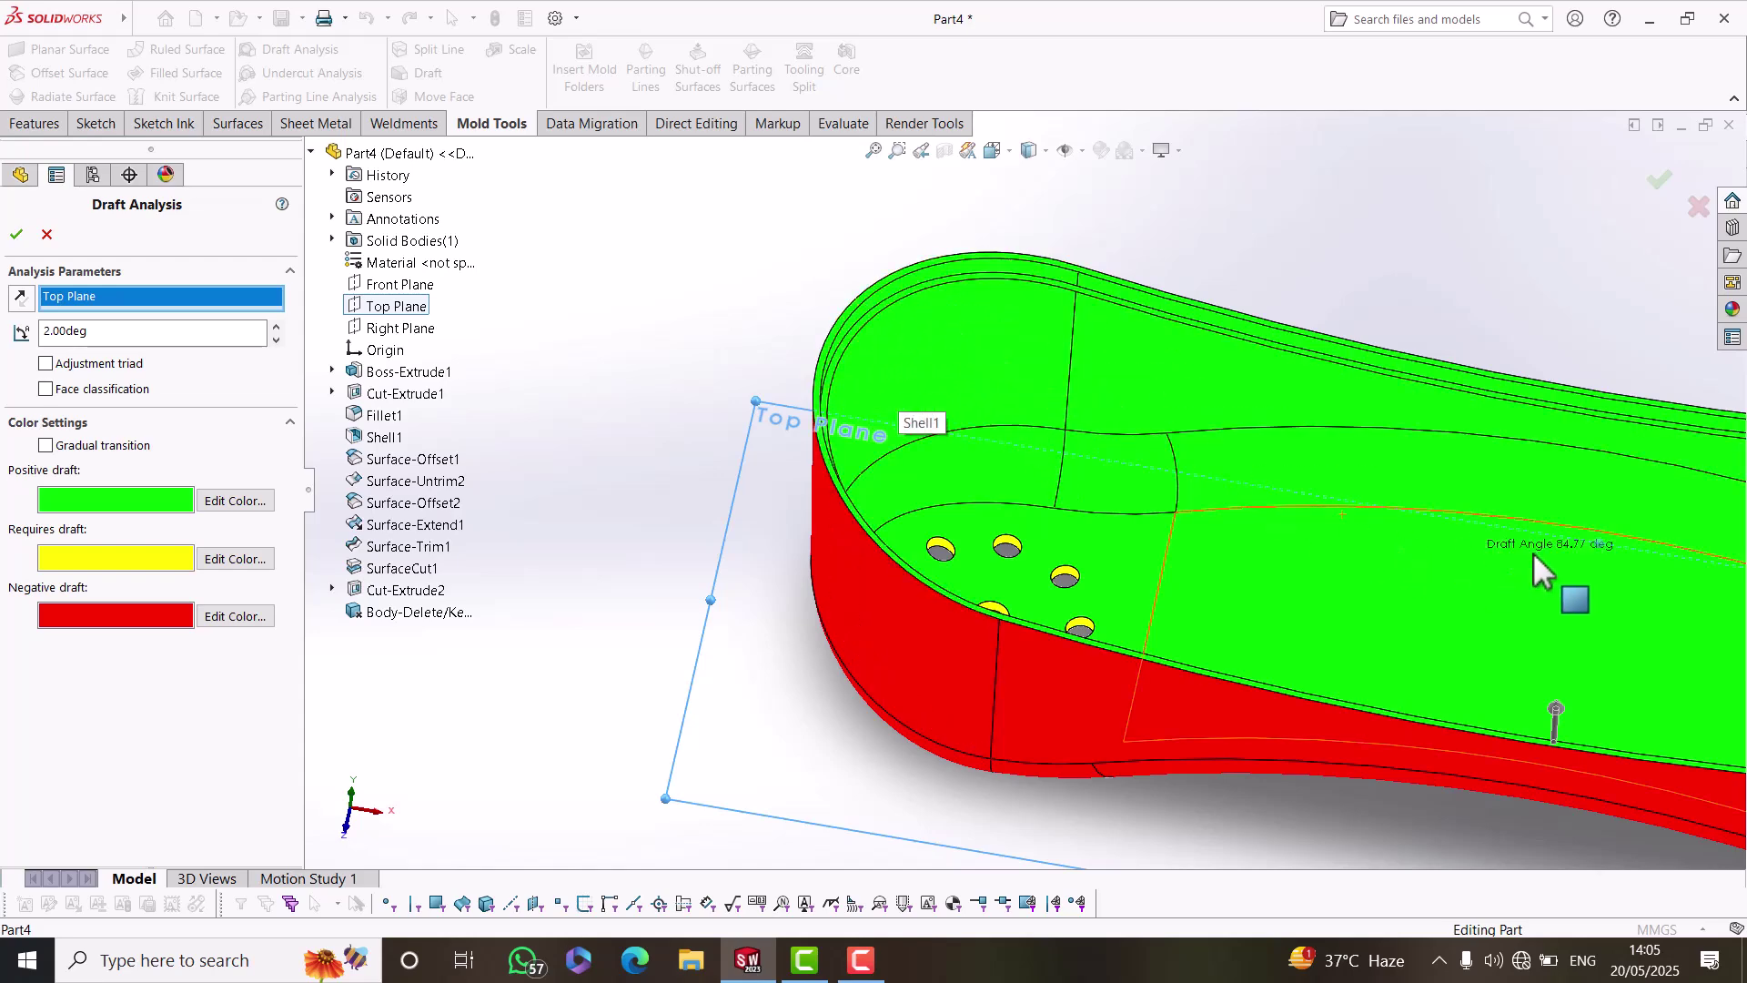
middle_click_drag(1228, 619, 1183, 282)
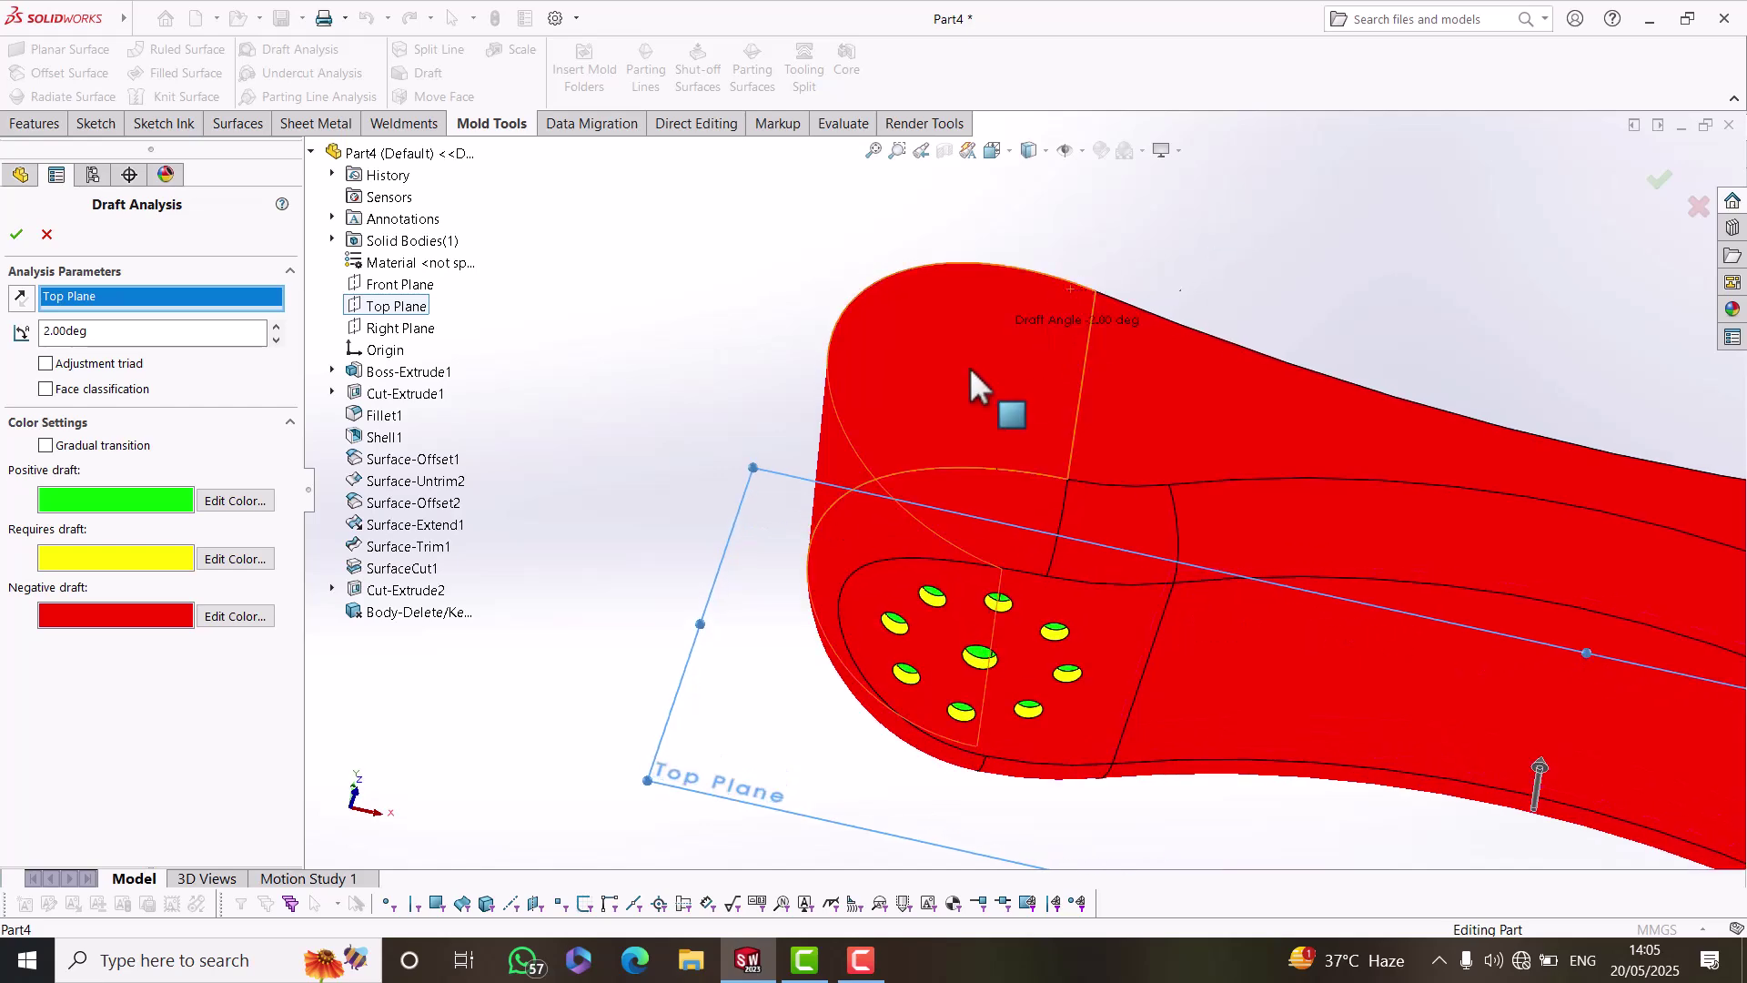
middle_click_drag(1157, 426, 586, 437)
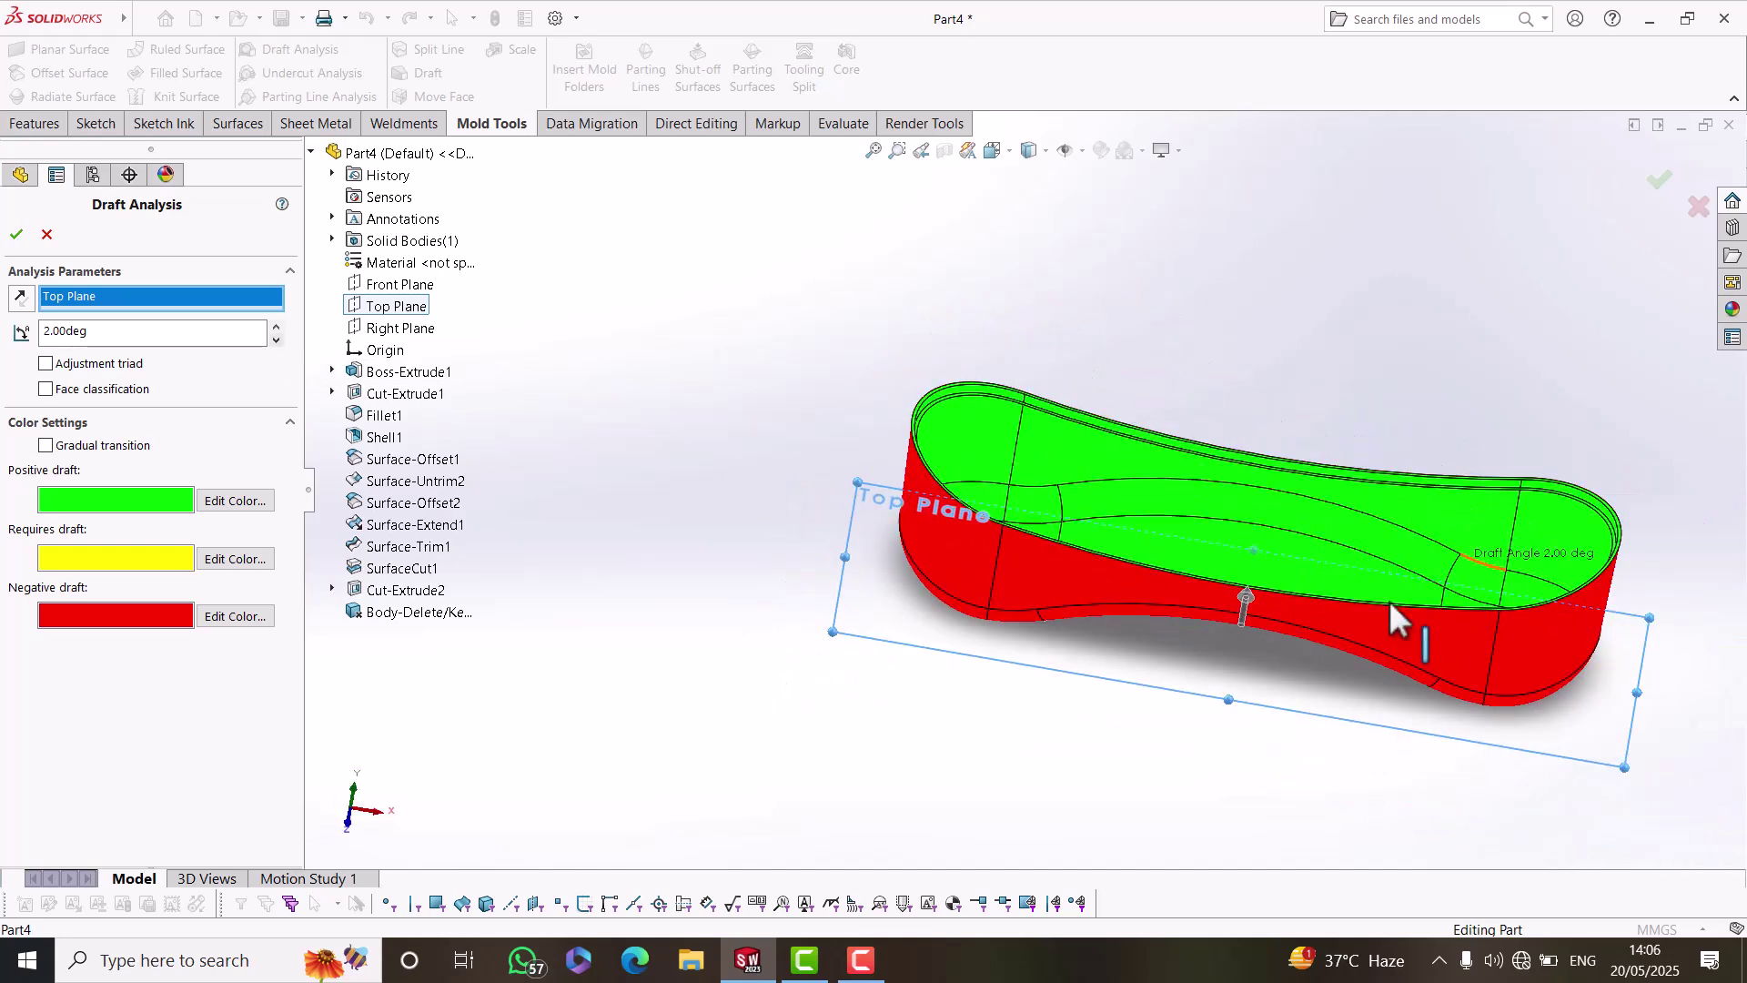
scroll(937, 467, "down", 8)
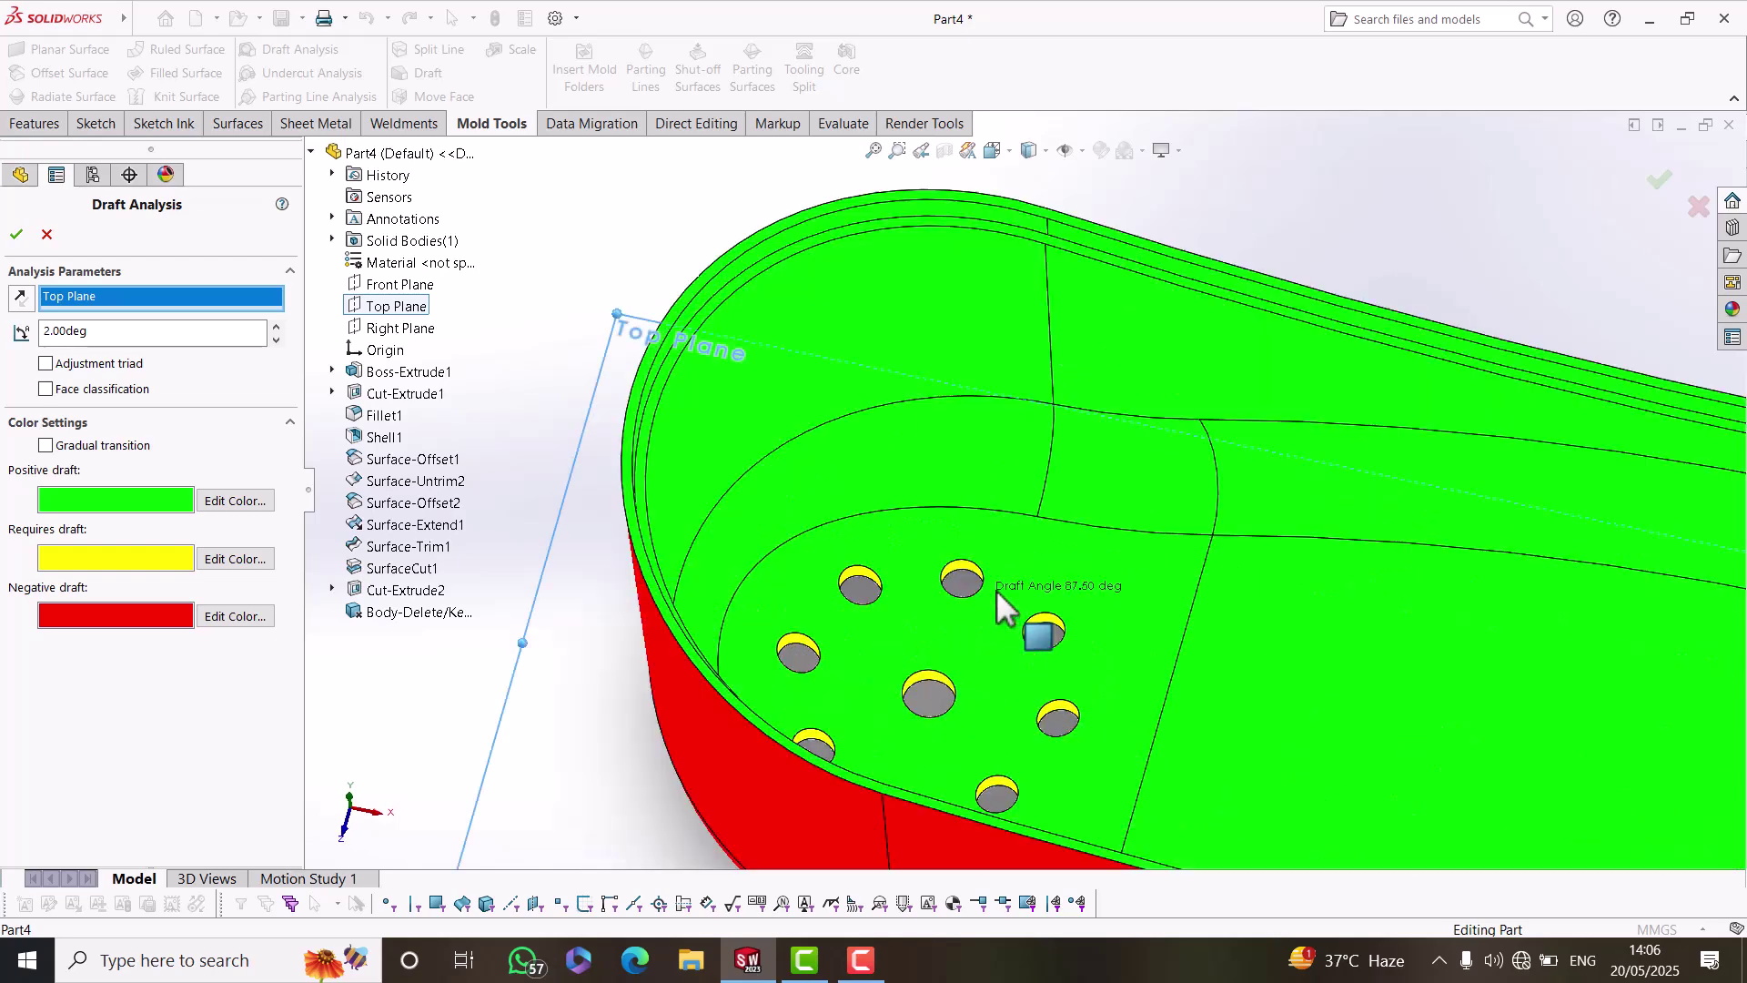
scroll(1065, 635, "up", 2)
scroll(1059, 628, "up", 4)
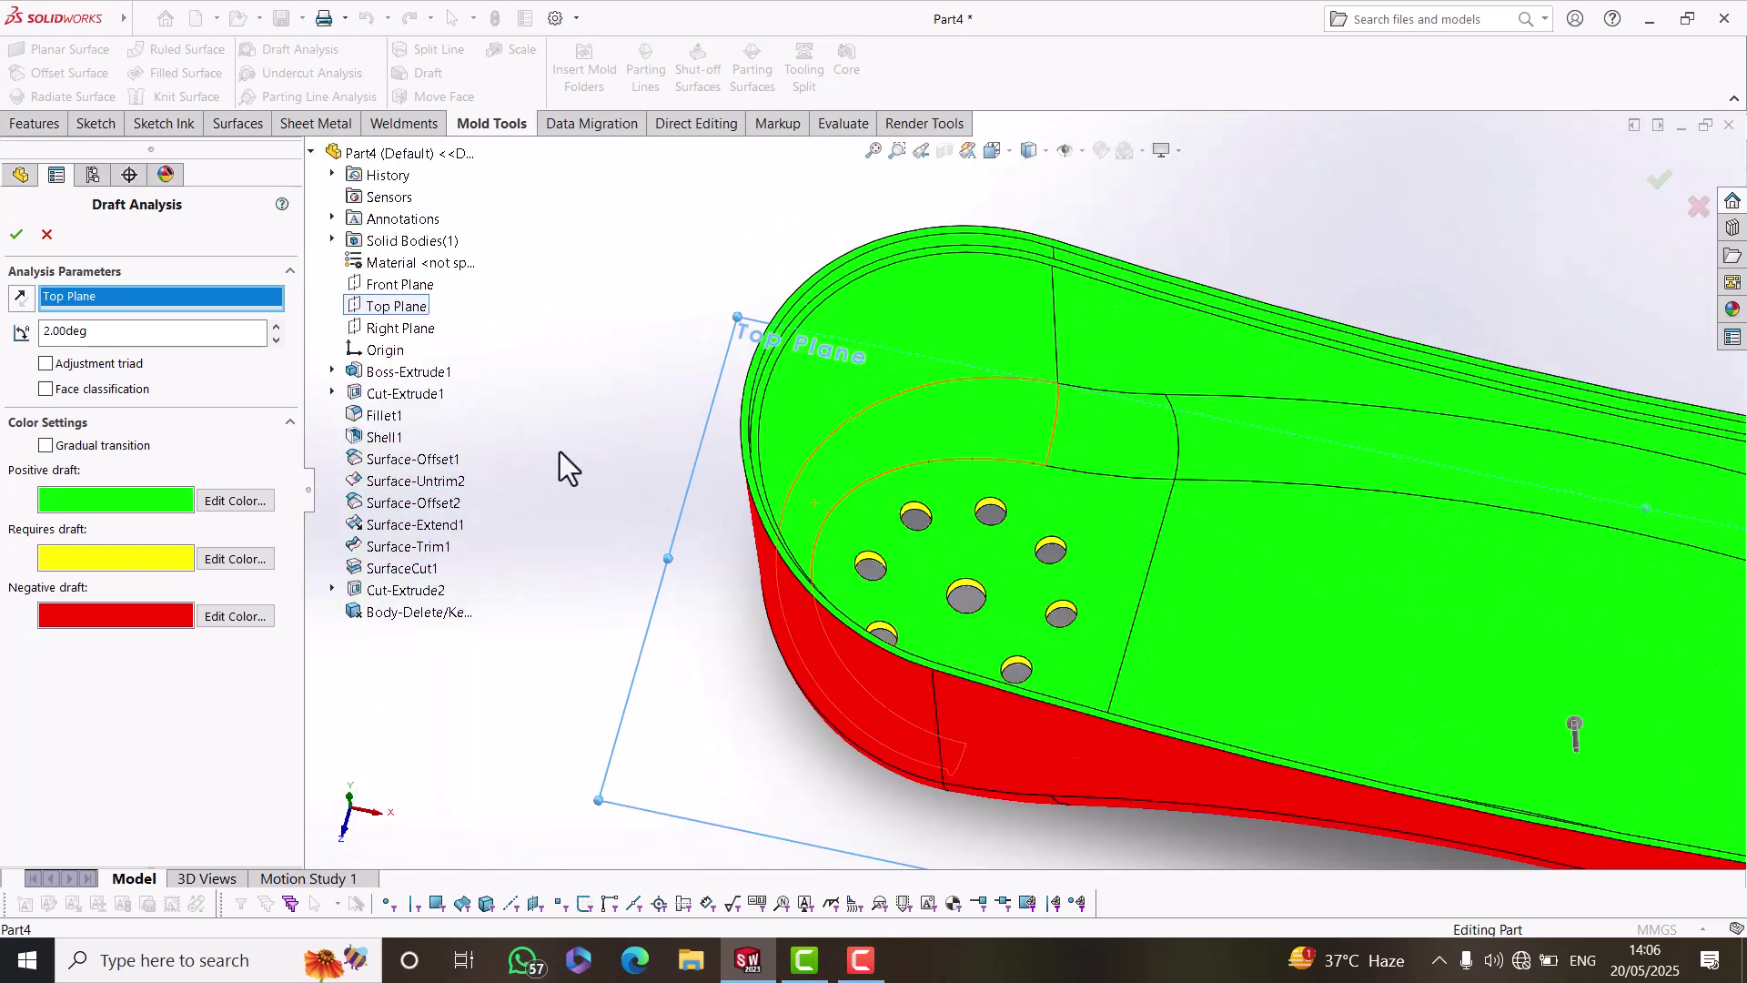
left_click(16, 235)
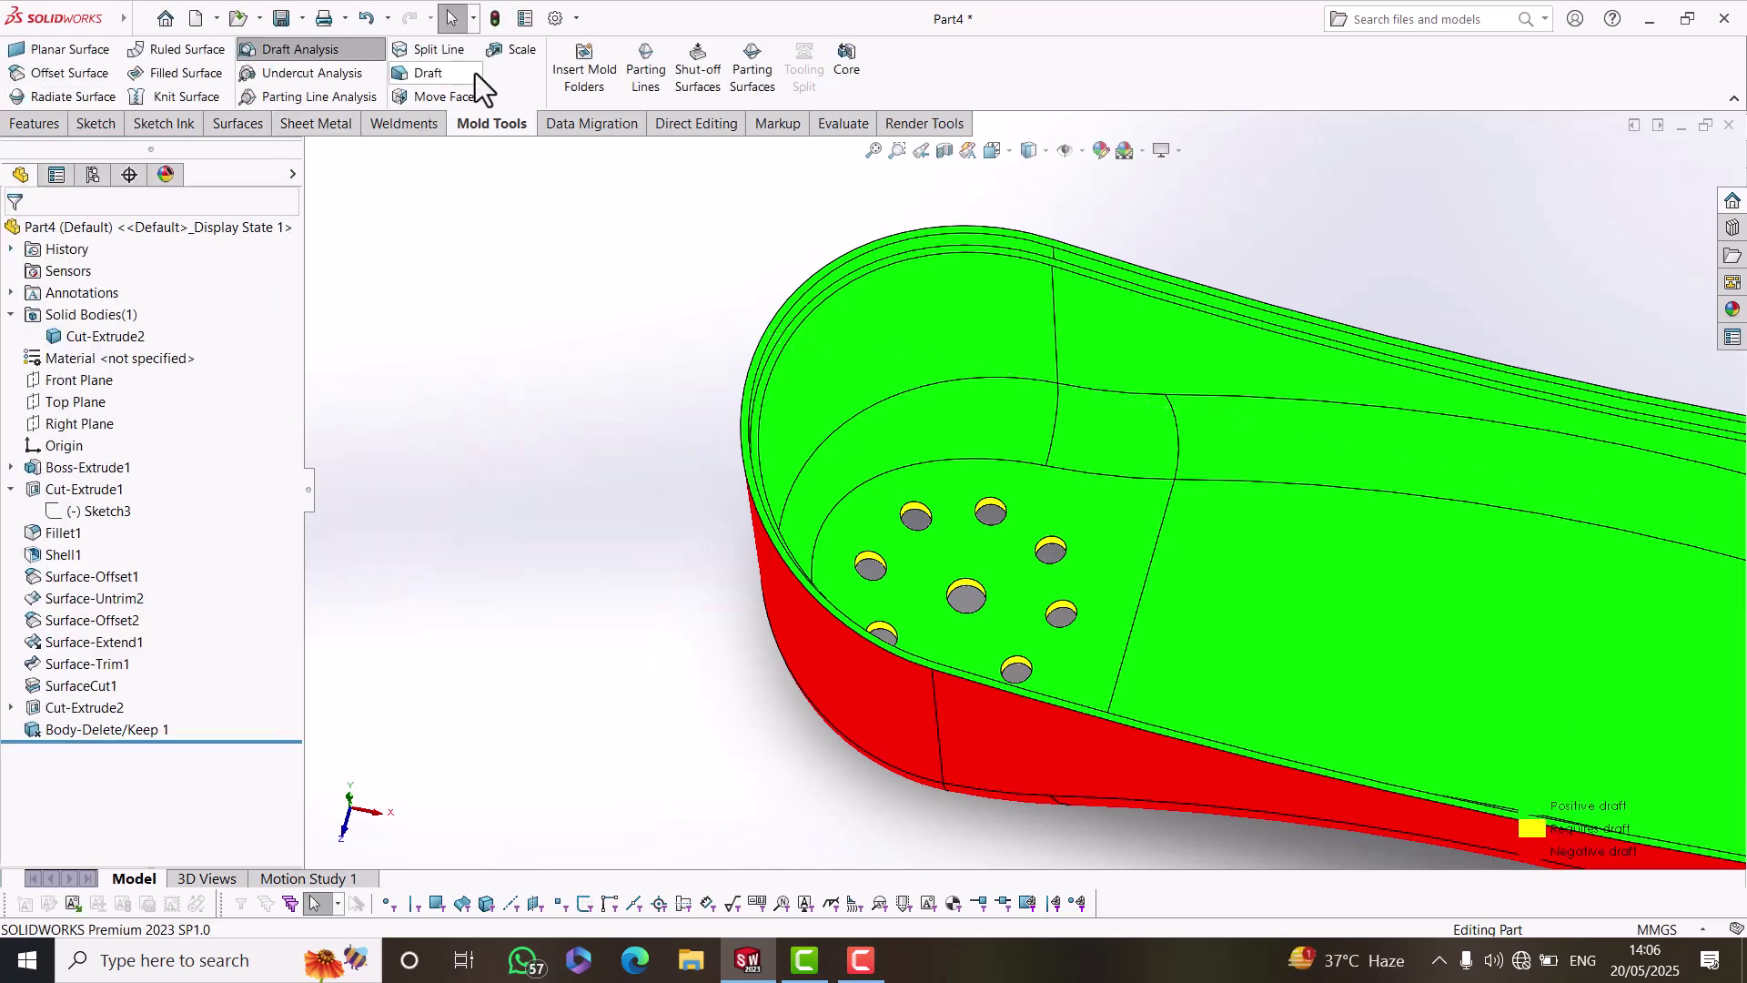
Start a parting-line draft feature that uses the Top Plane as its direction of pull.
left_click(421, 75)
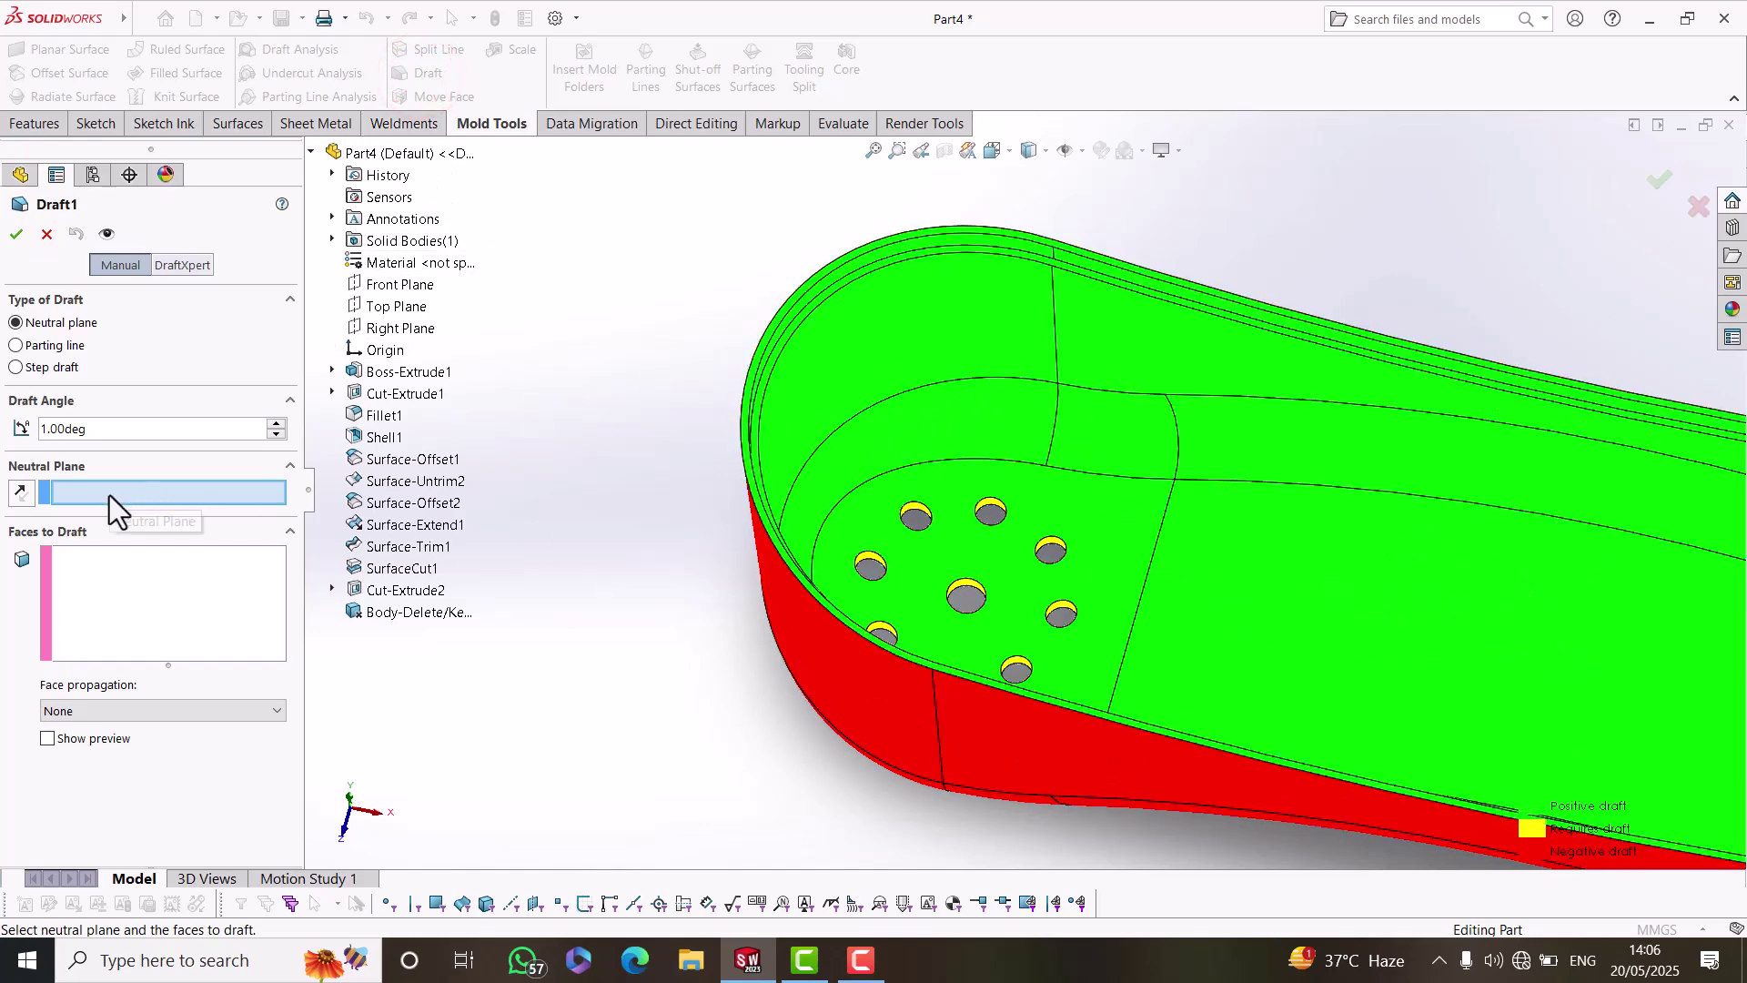
left_click(375, 309)
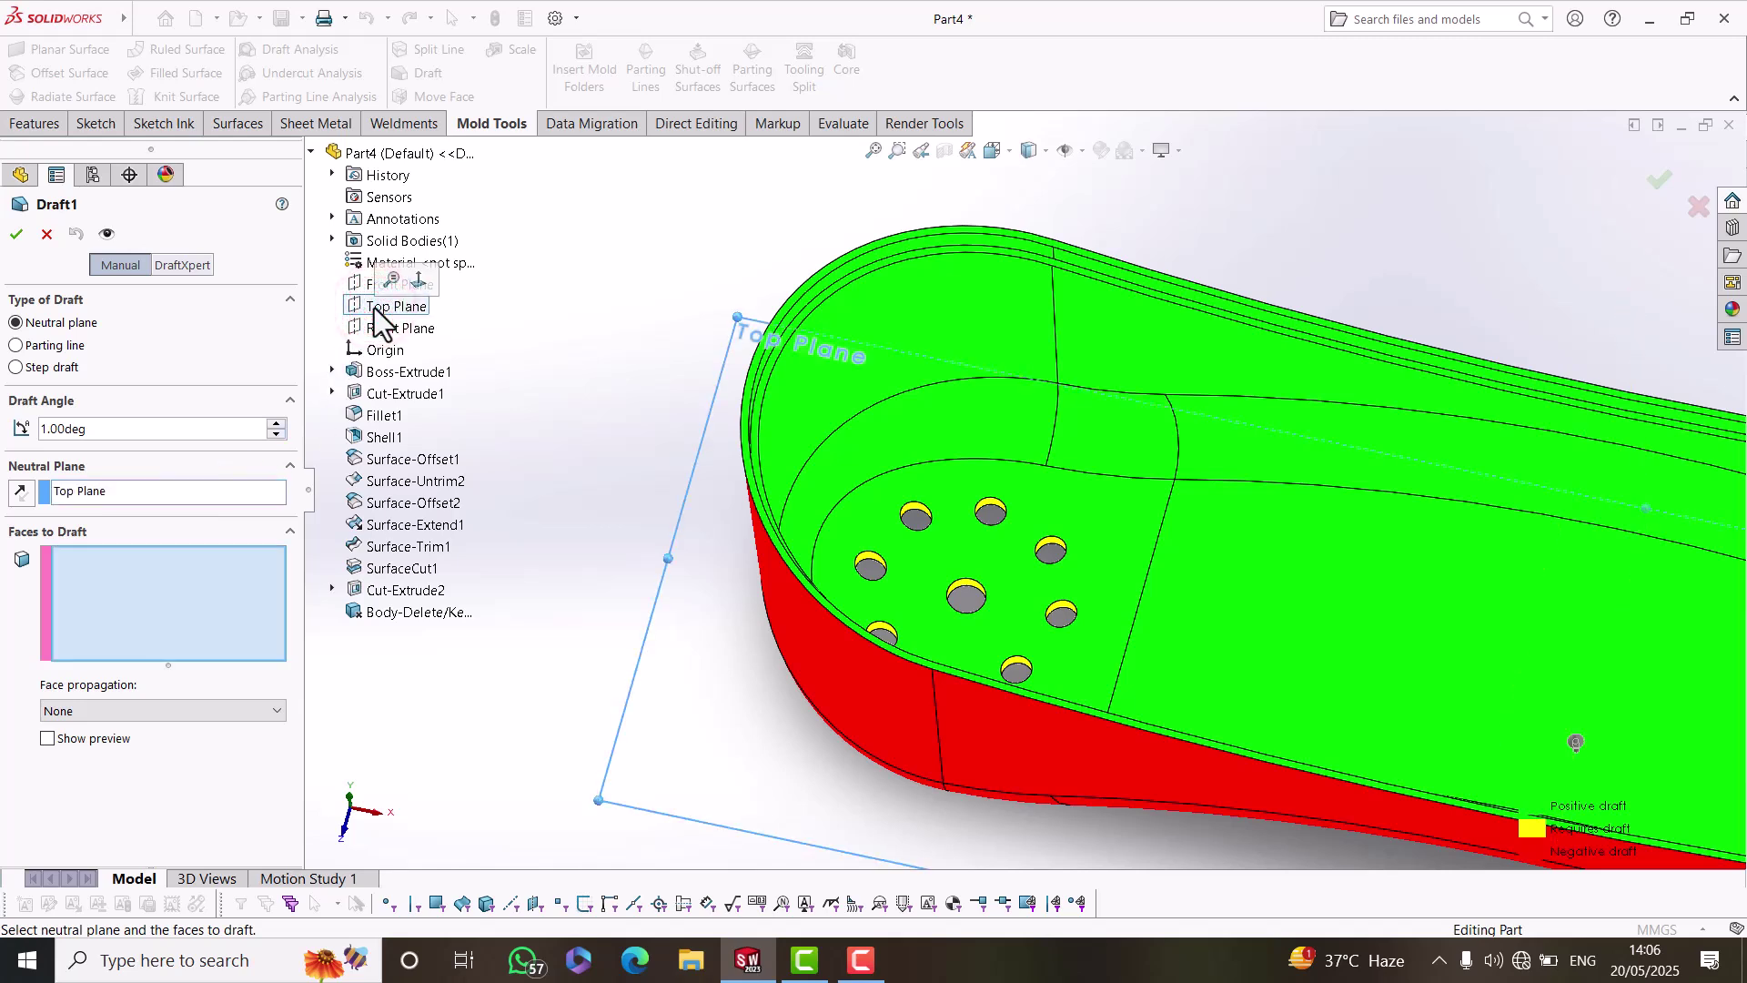
left_click(16, 346)
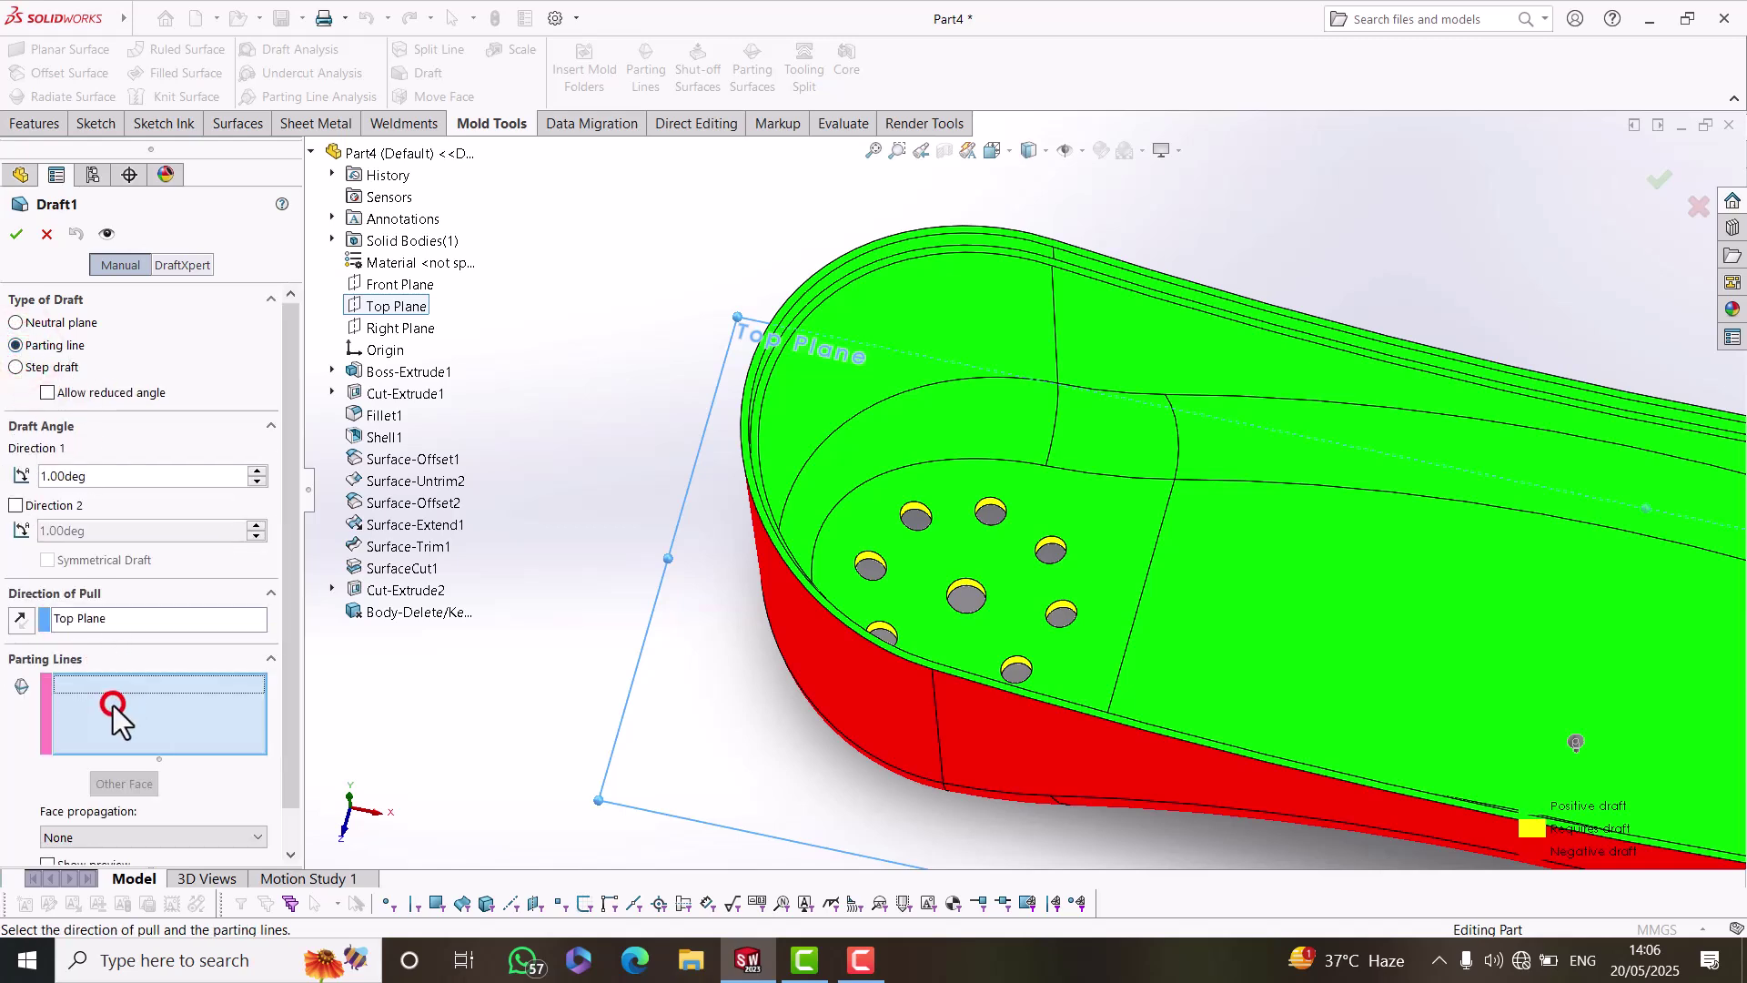
left_click(81, 623)
left_click(106, 701)
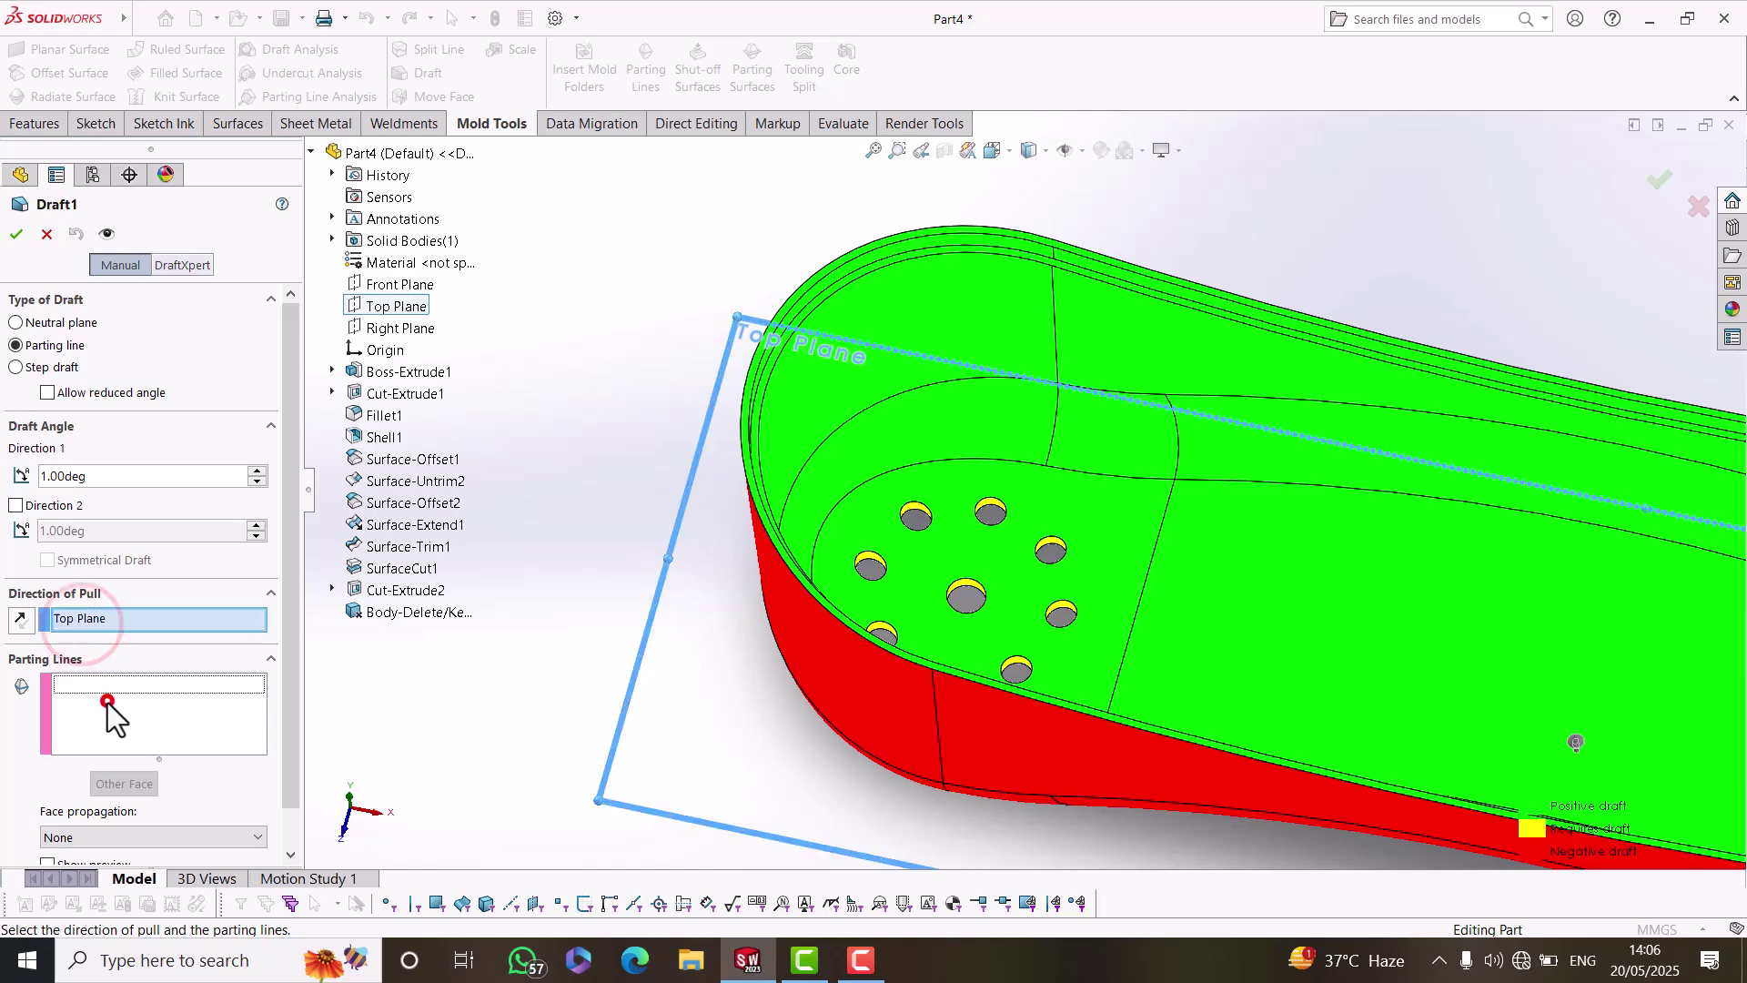
Choose the inner edges of the central hole and four surrounding round holes as parting lines, and set the draft angle to 2 degrees.
scroll(961, 522, "down", 5)
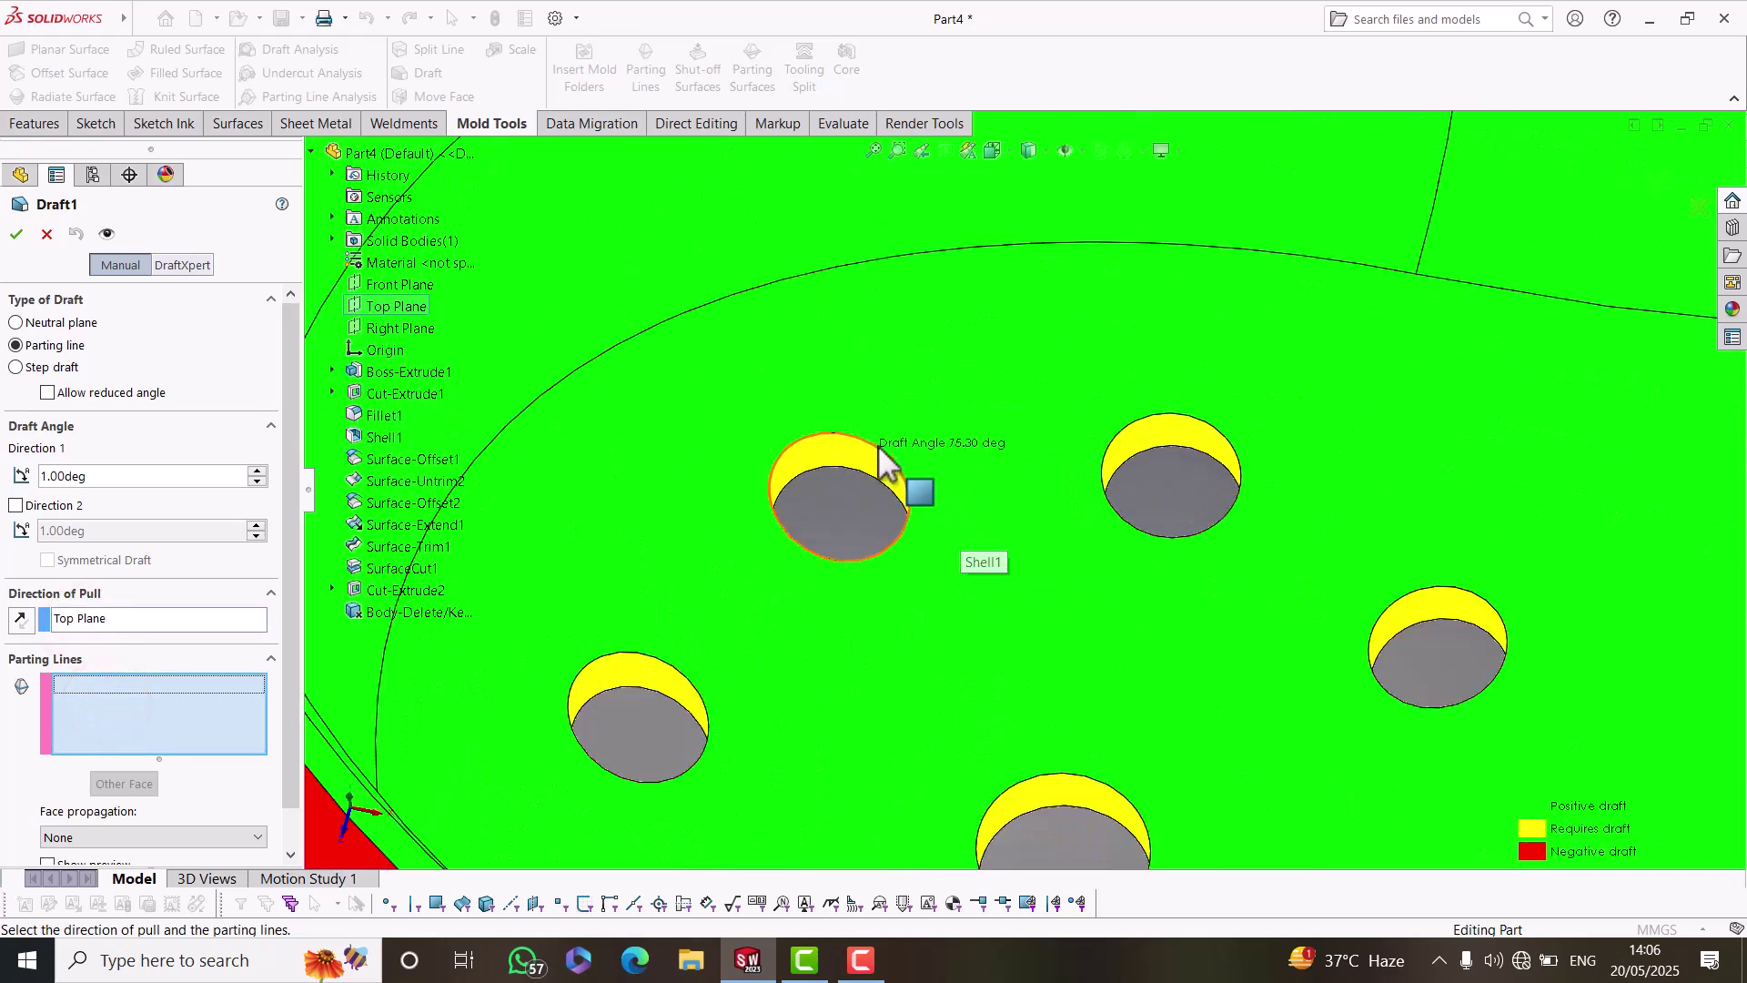
left_click(874, 446)
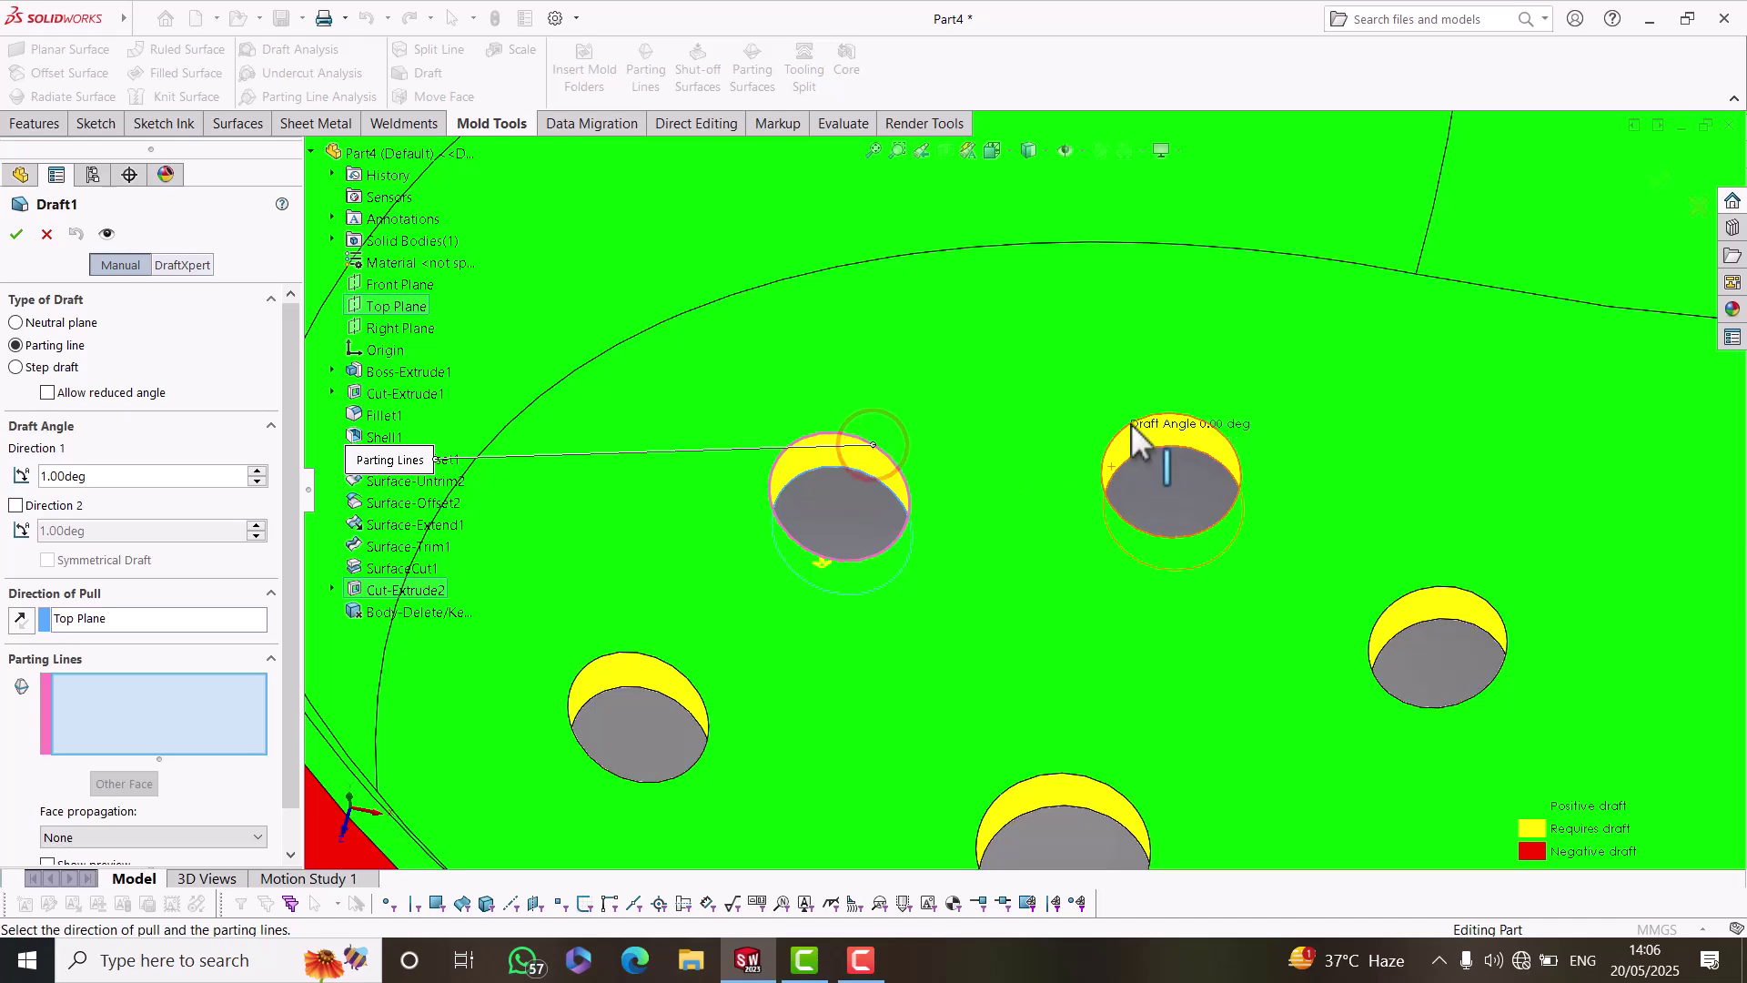
left_click(1423, 592)
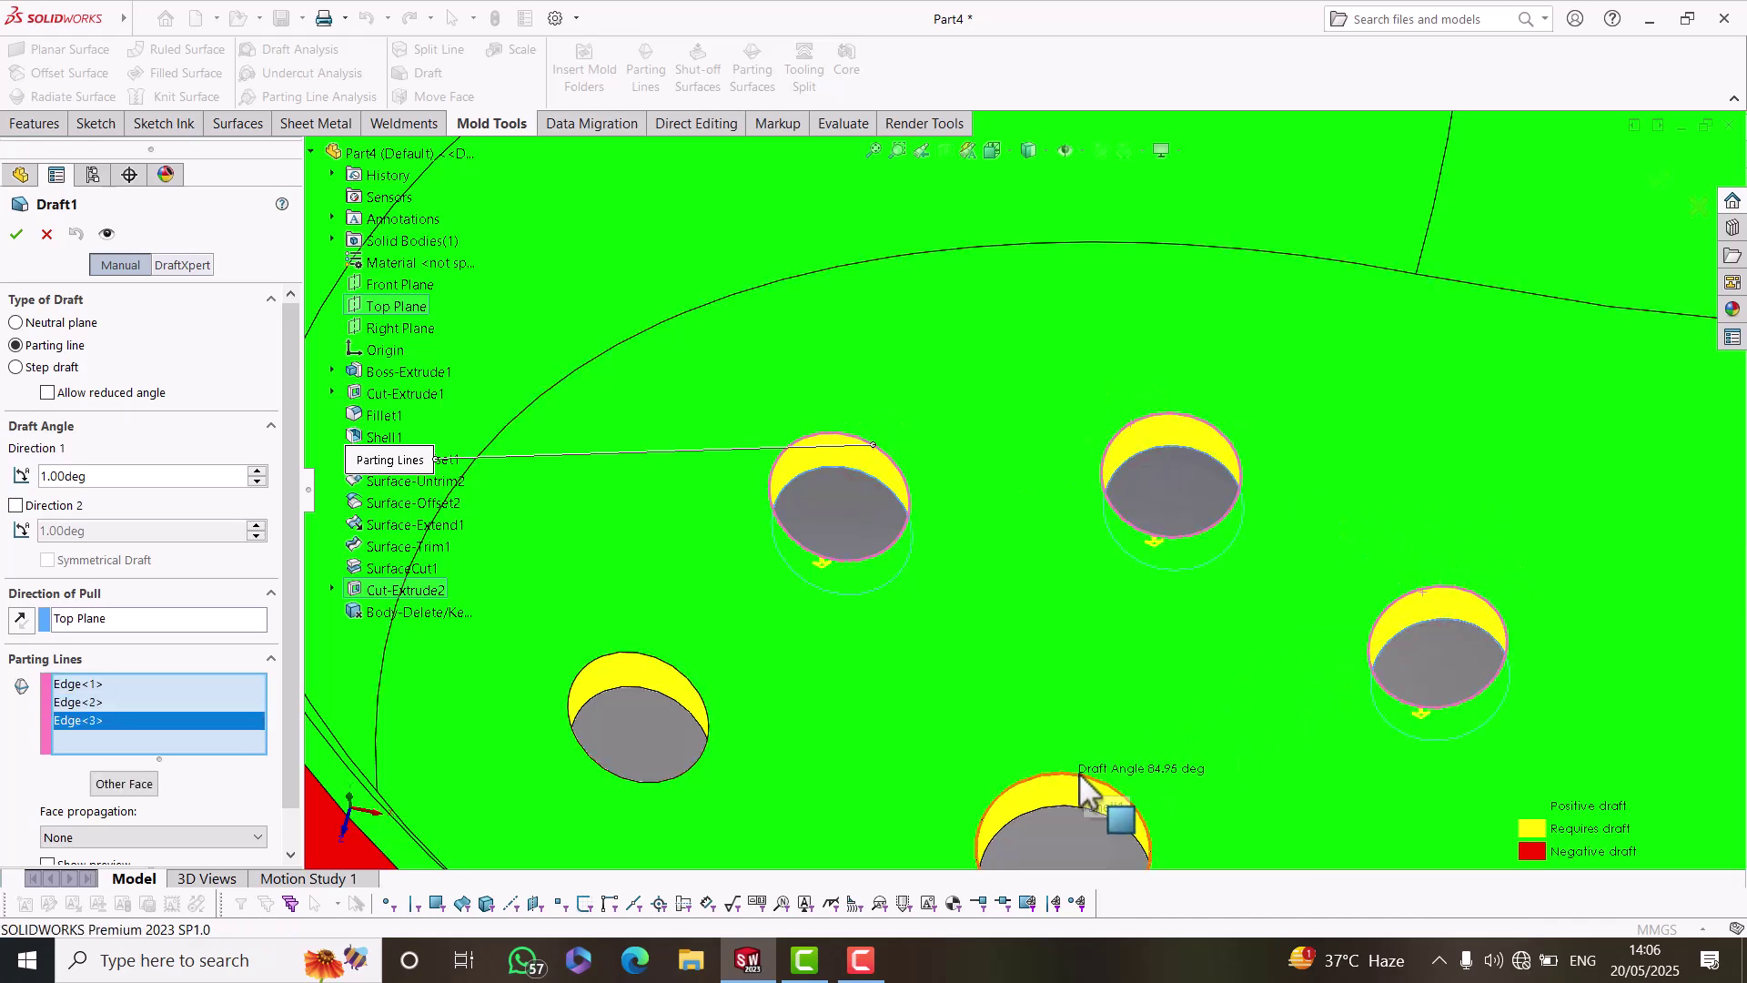
left_click(1096, 810)
scroll(1001, 773, "up", 2)
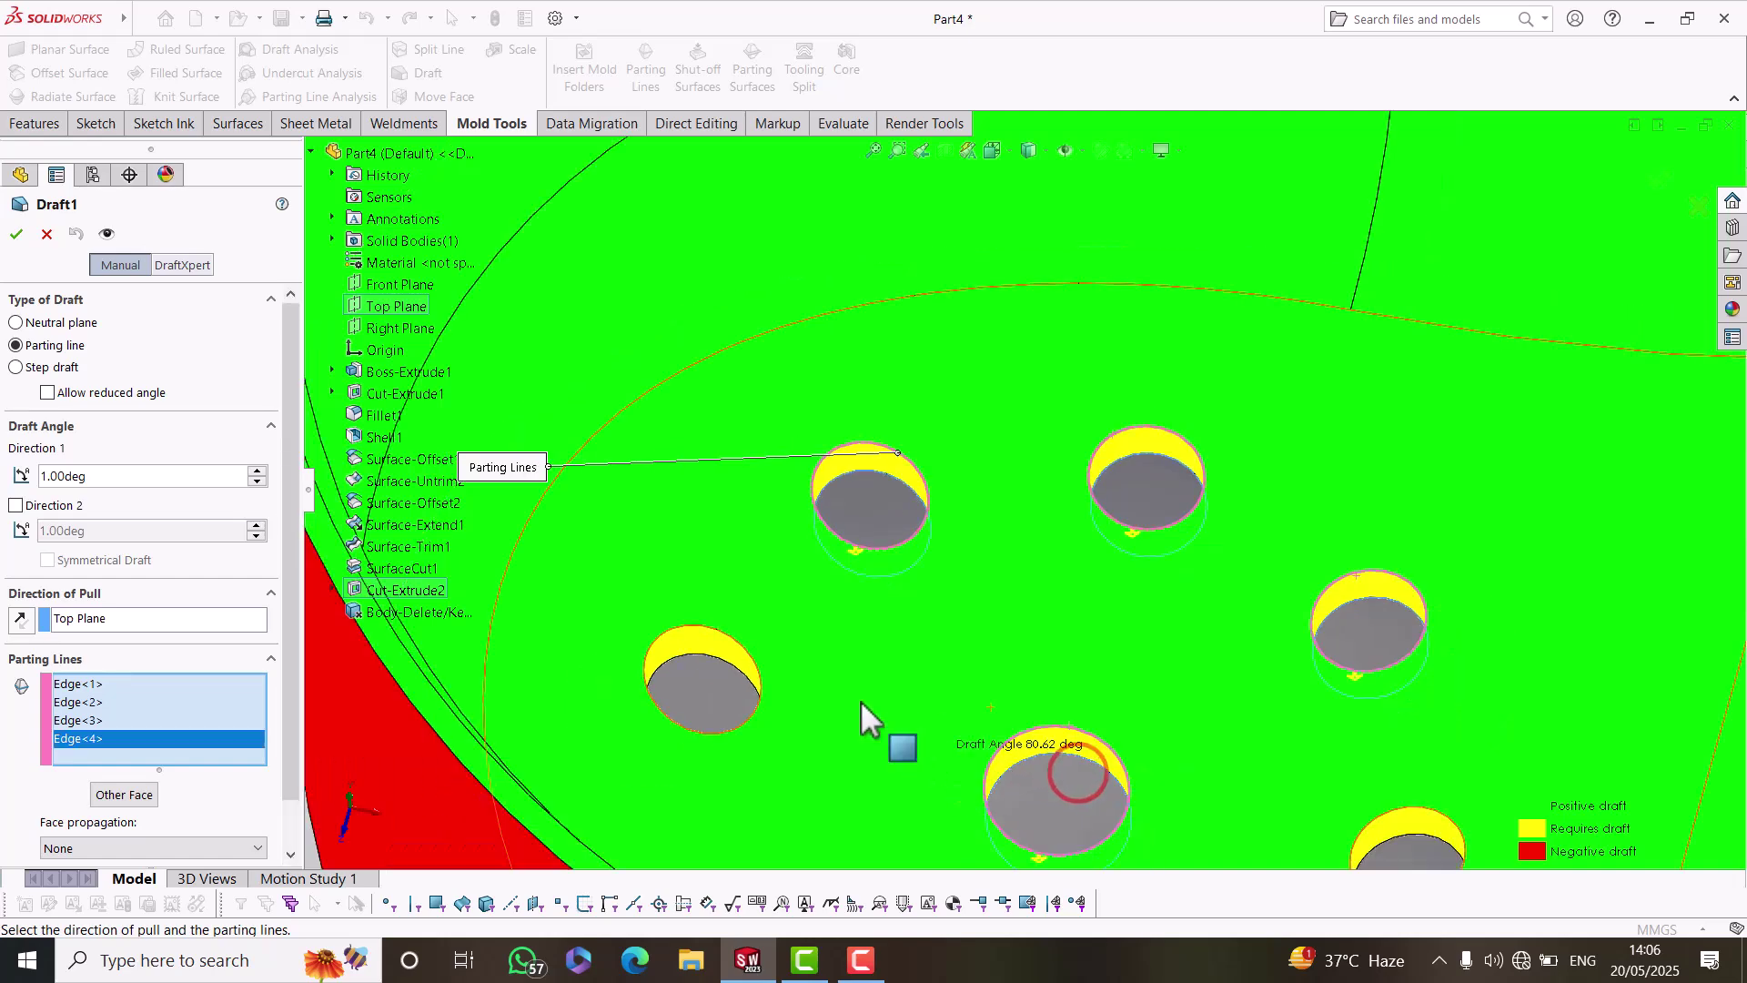
left_click(712, 637)
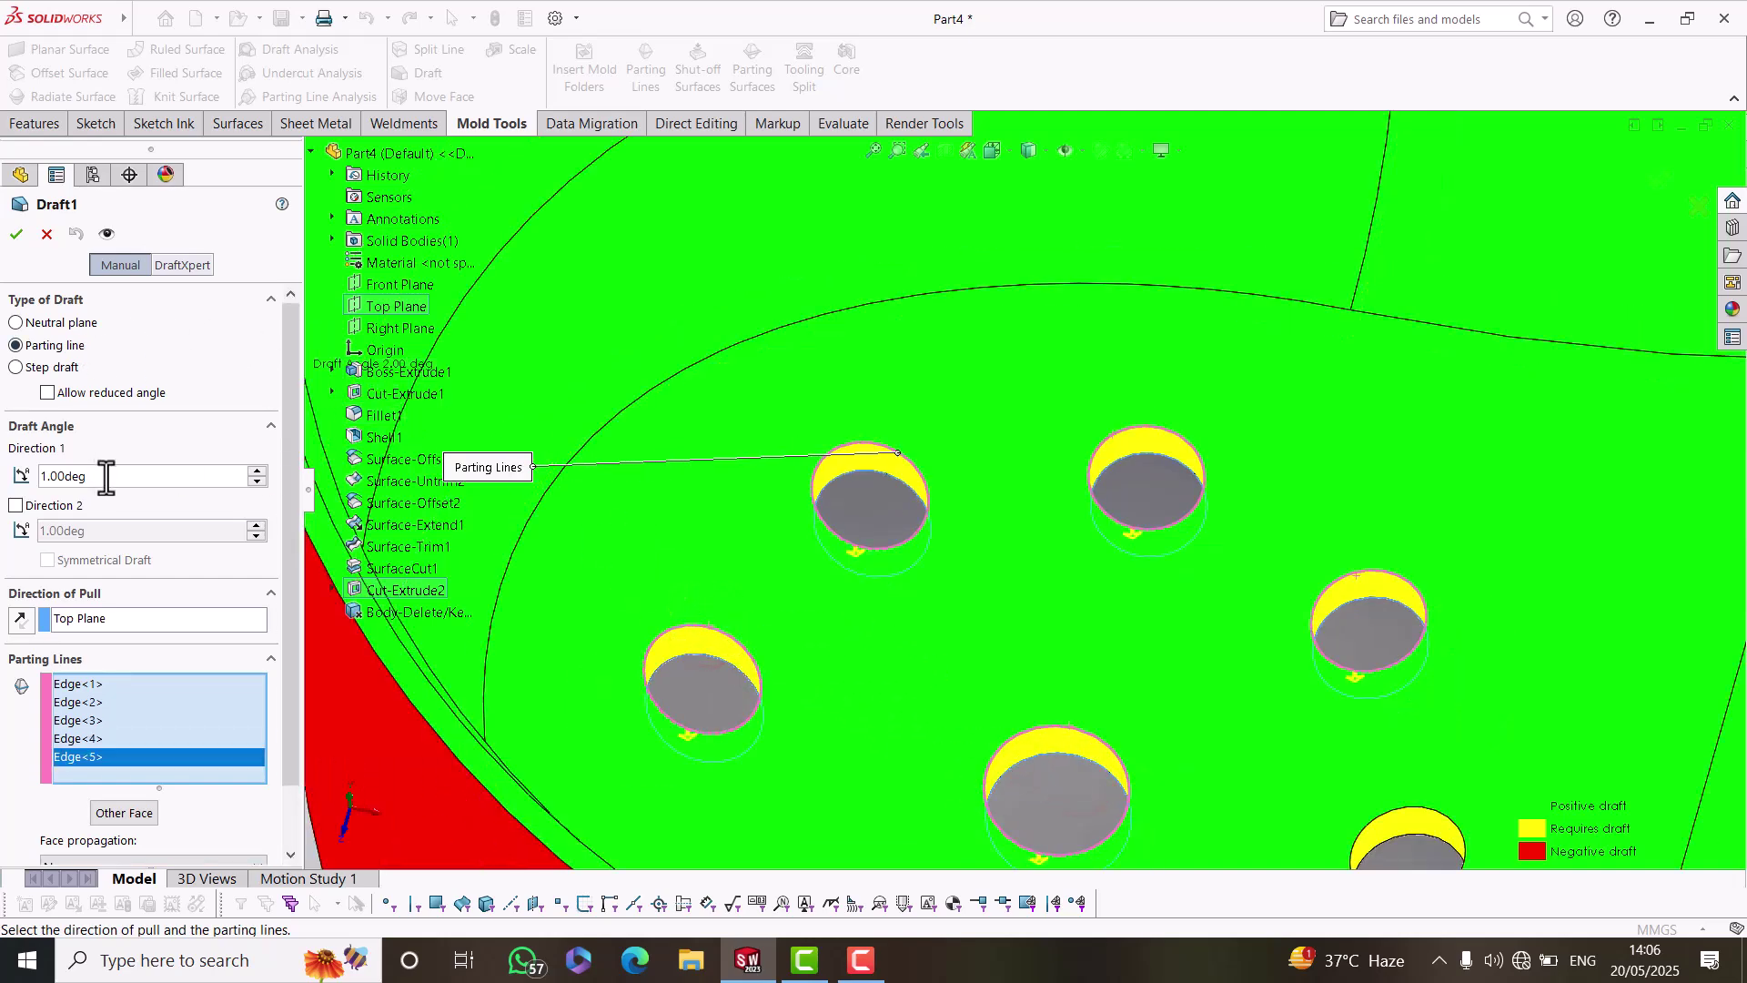
type("2")
key("Return")
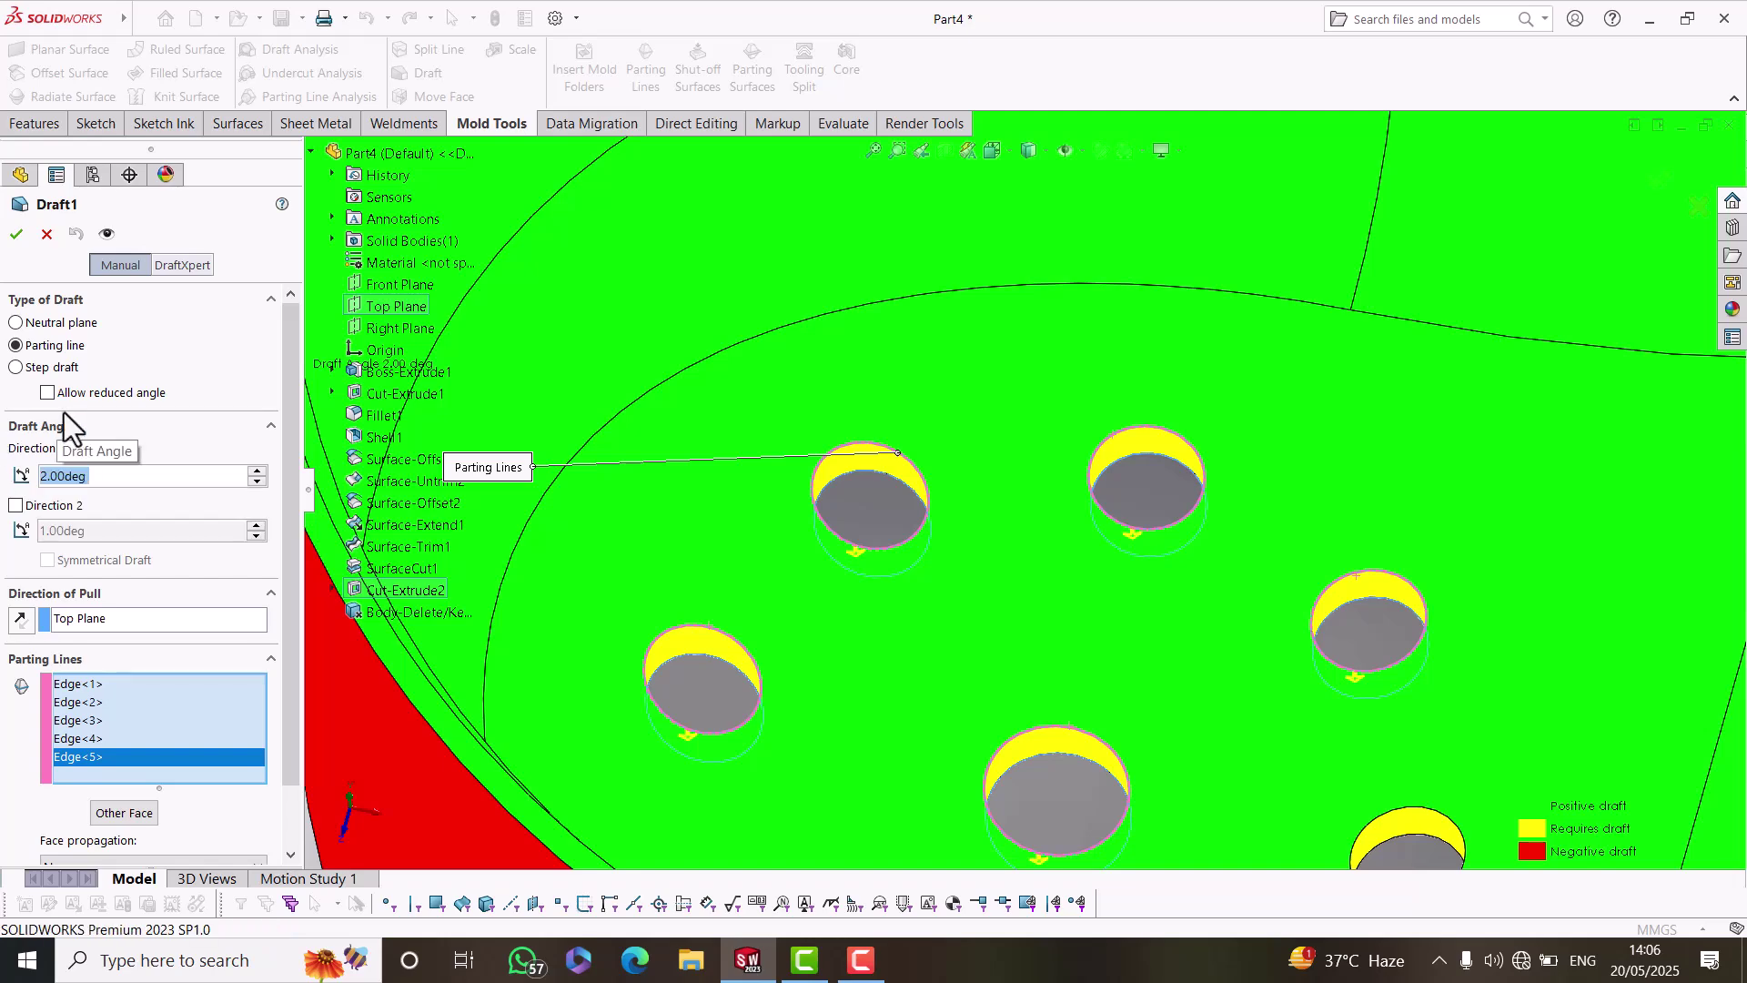
Add the inner edges of the three remaining round holes in the circular pattern to the draft's parting lines.
scroll(819, 528, "up", 5)
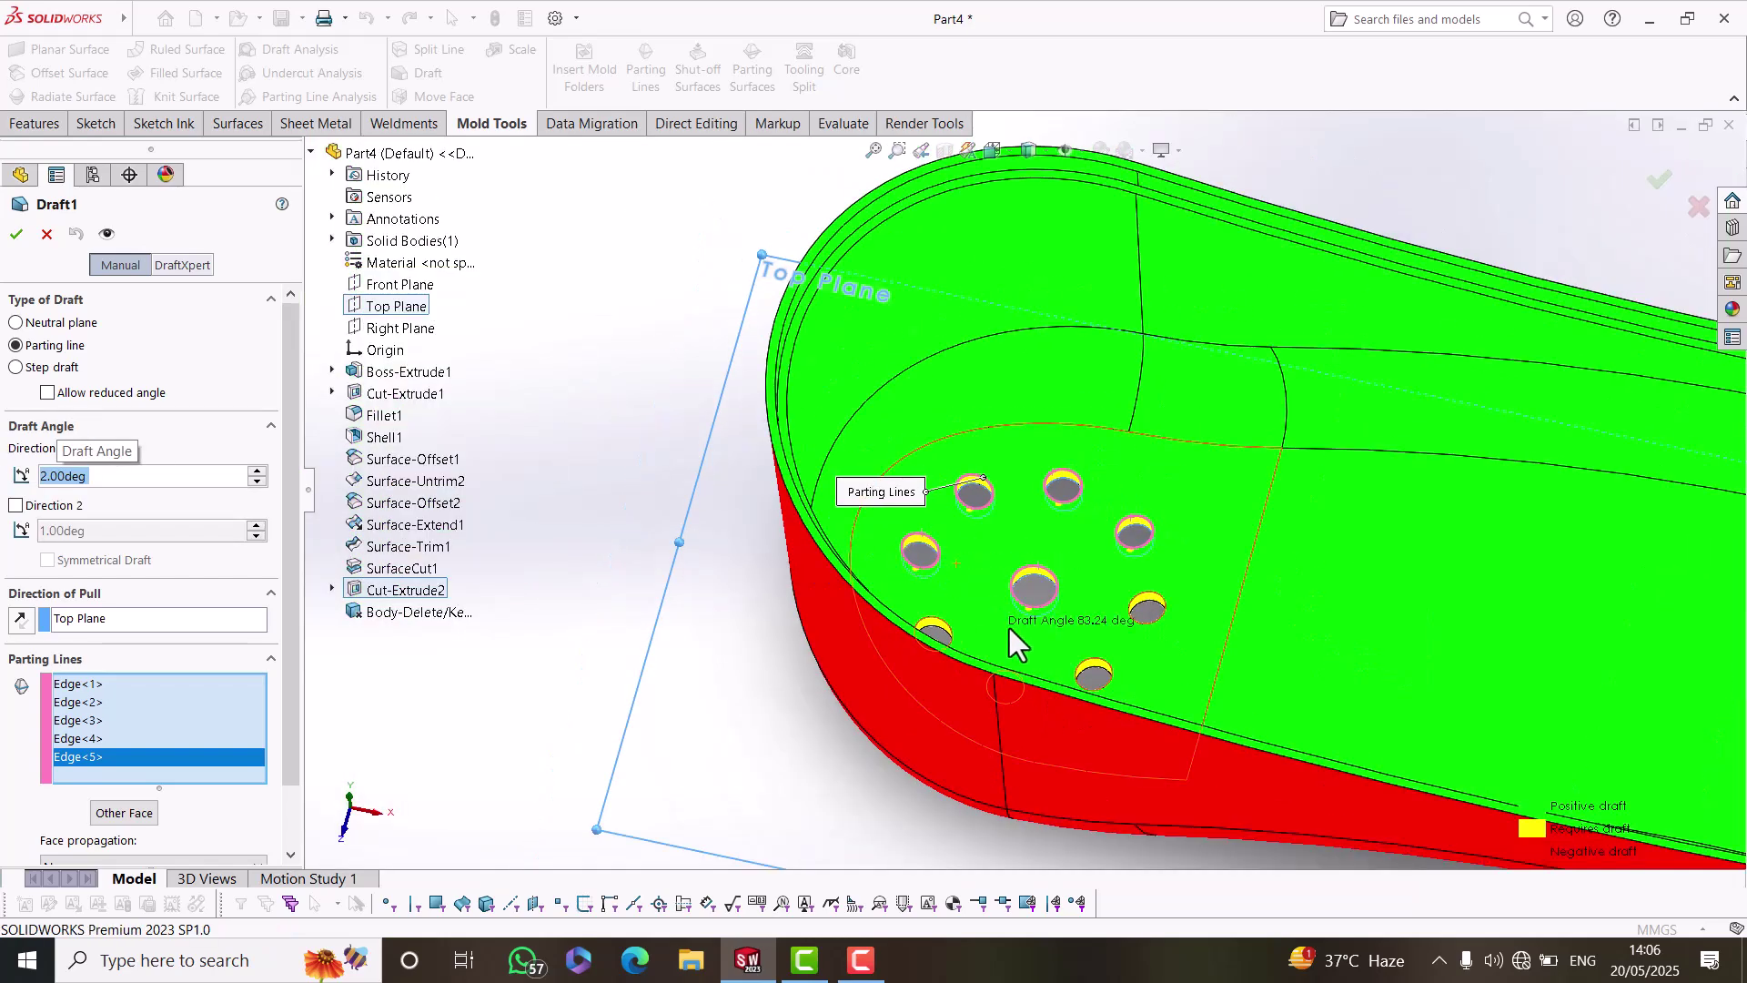
scroll(983, 617, "down", 3)
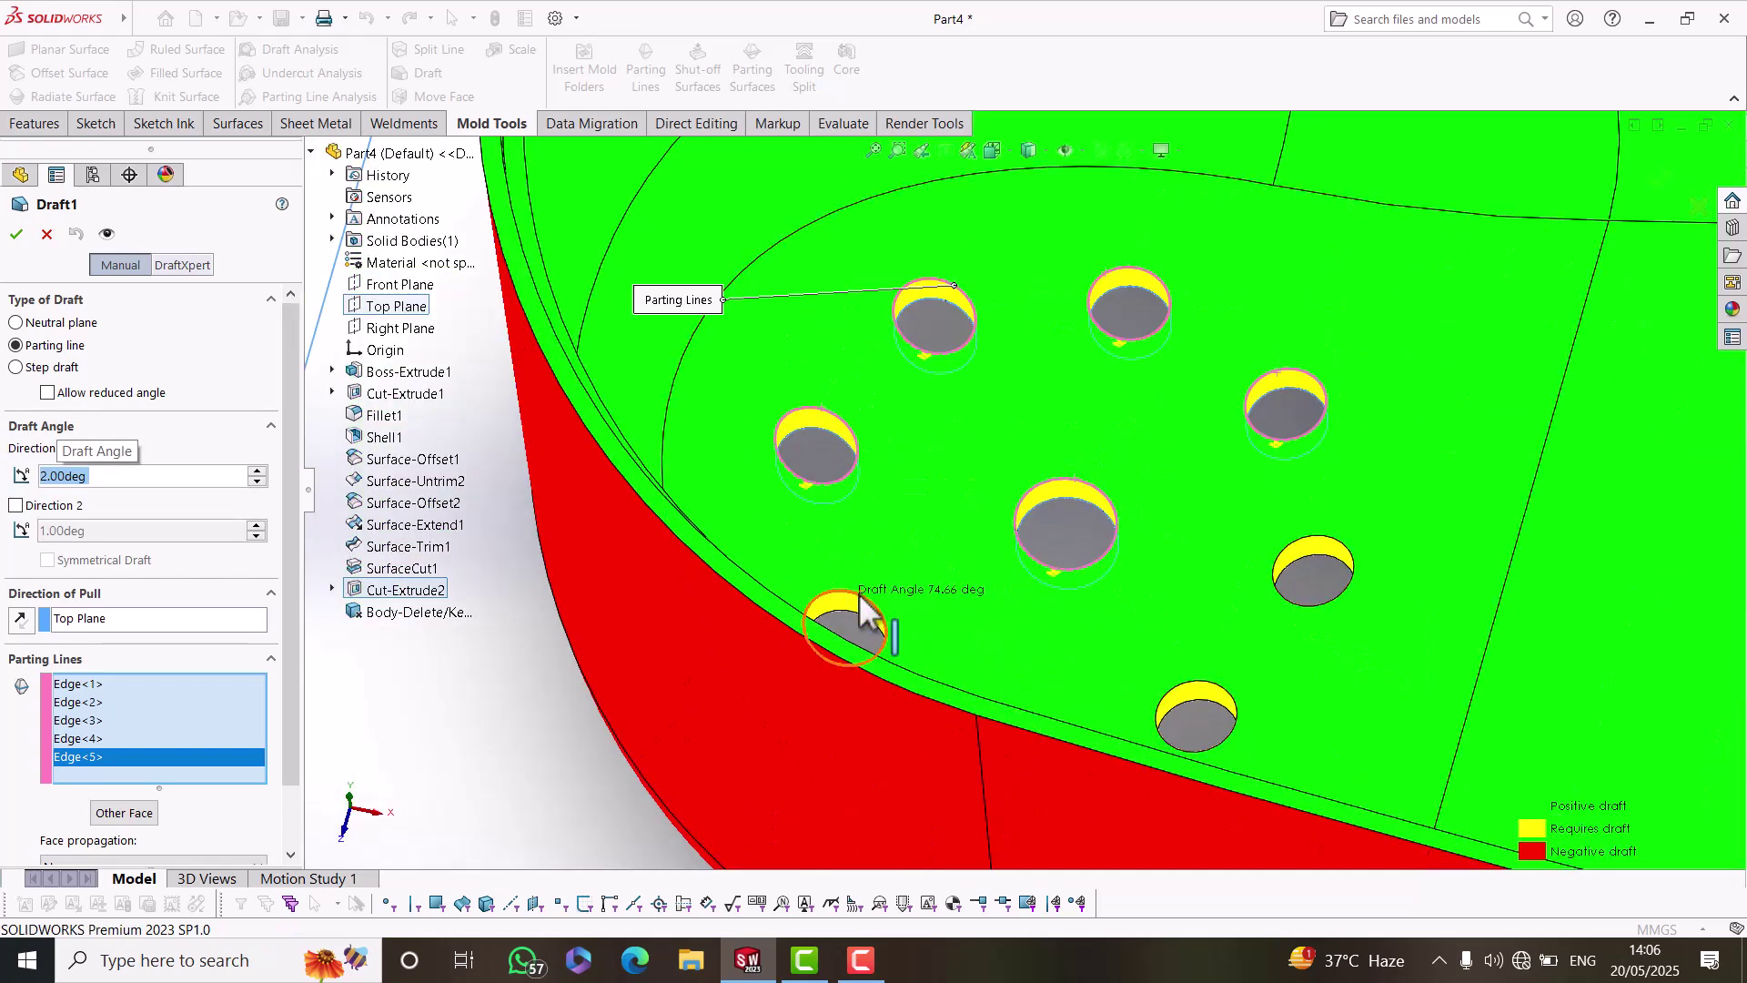
left_click(1160, 689)
left_click(1175, 688)
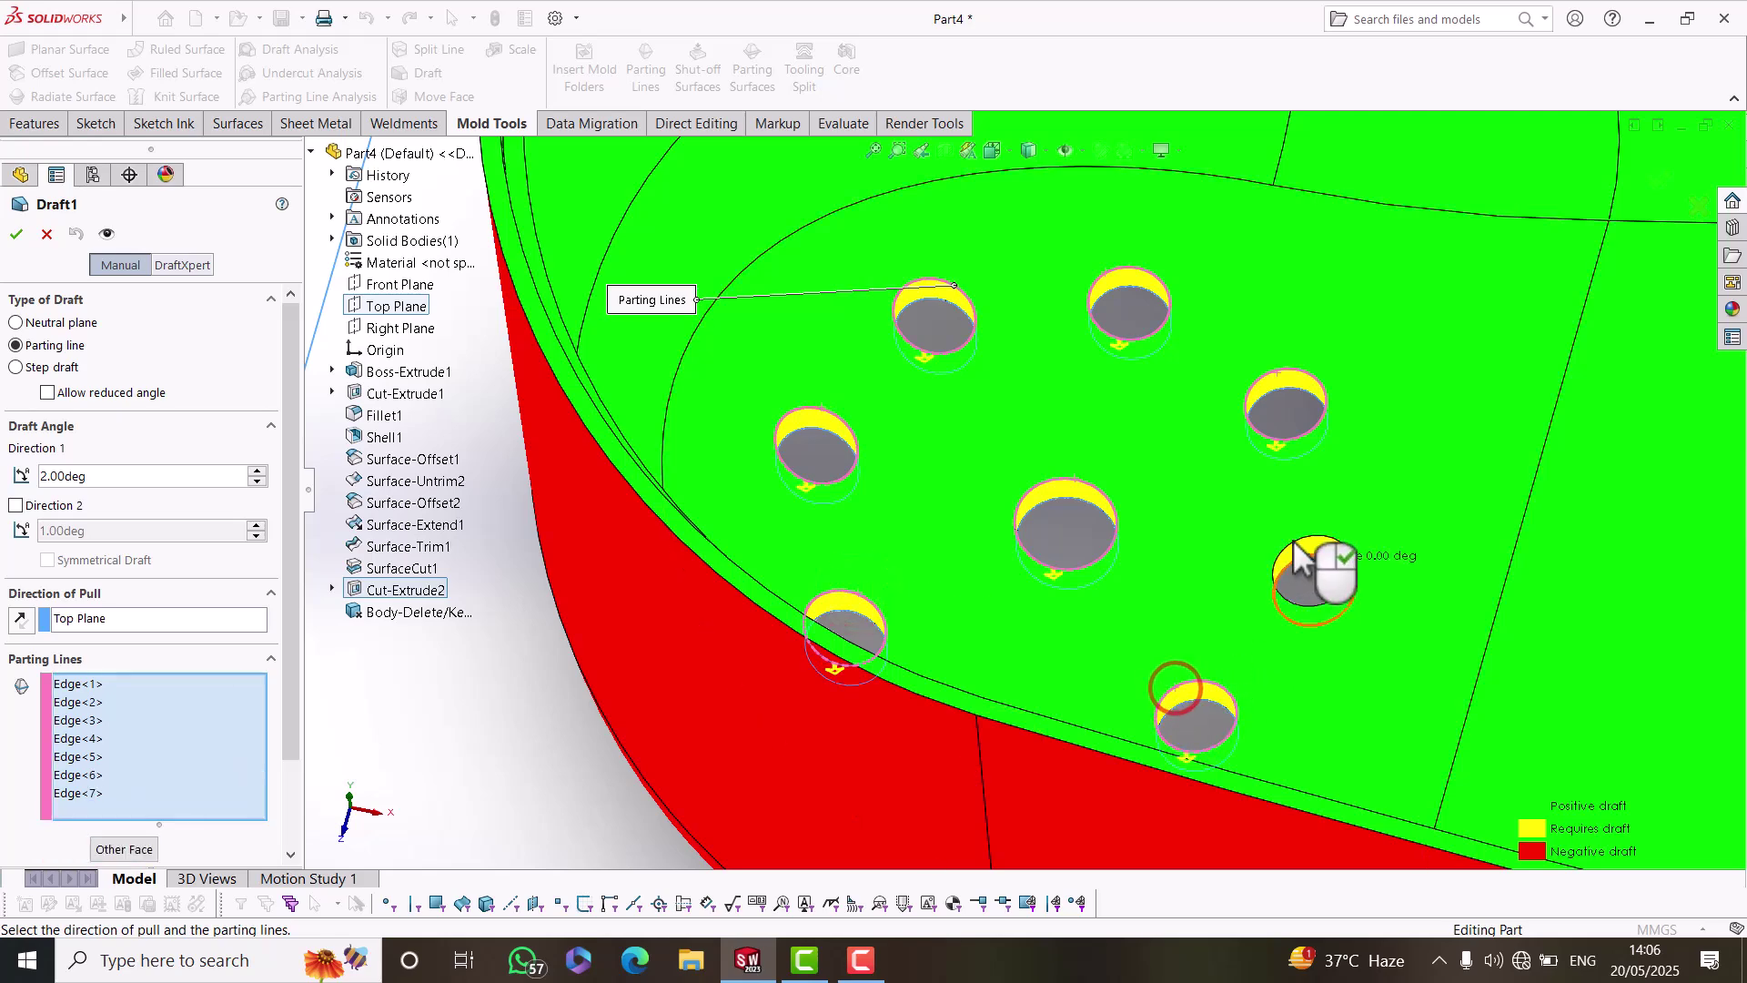
left_click(1291, 546)
scroll(1189, 597, "up", 5)
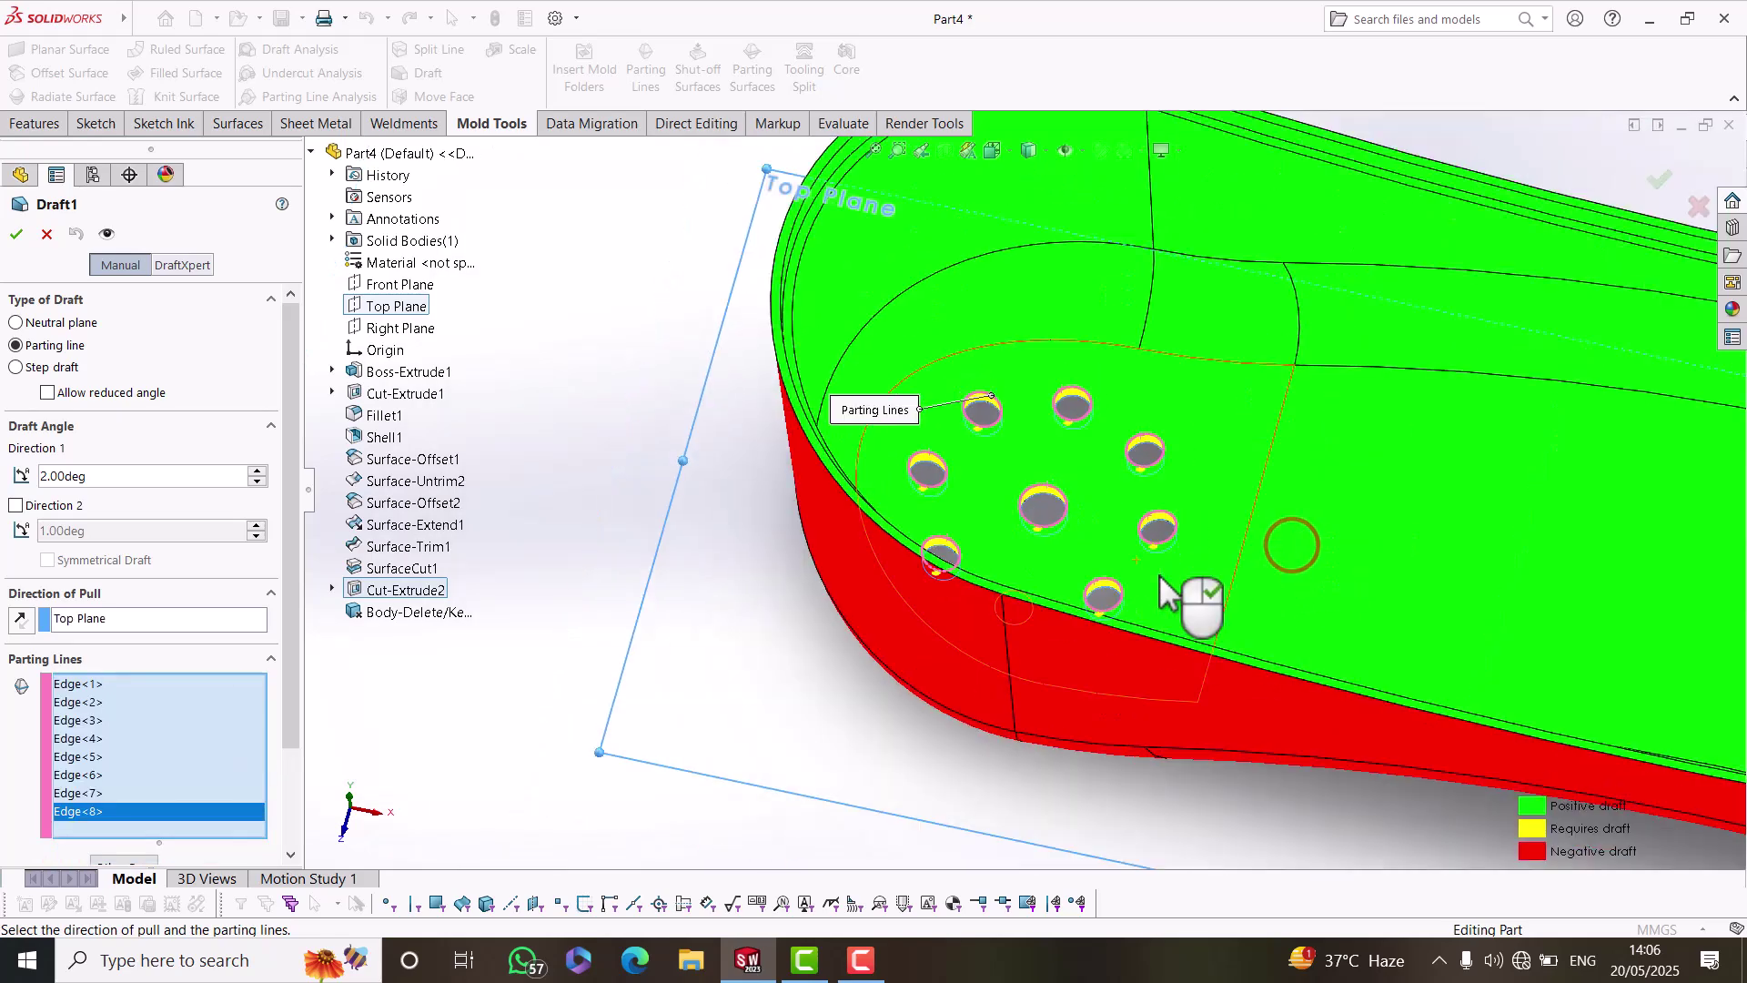
Add the near rounded end and both long edges of the longer slot to the draft's parting lines.
scroll(1384, 559, "down", 5)
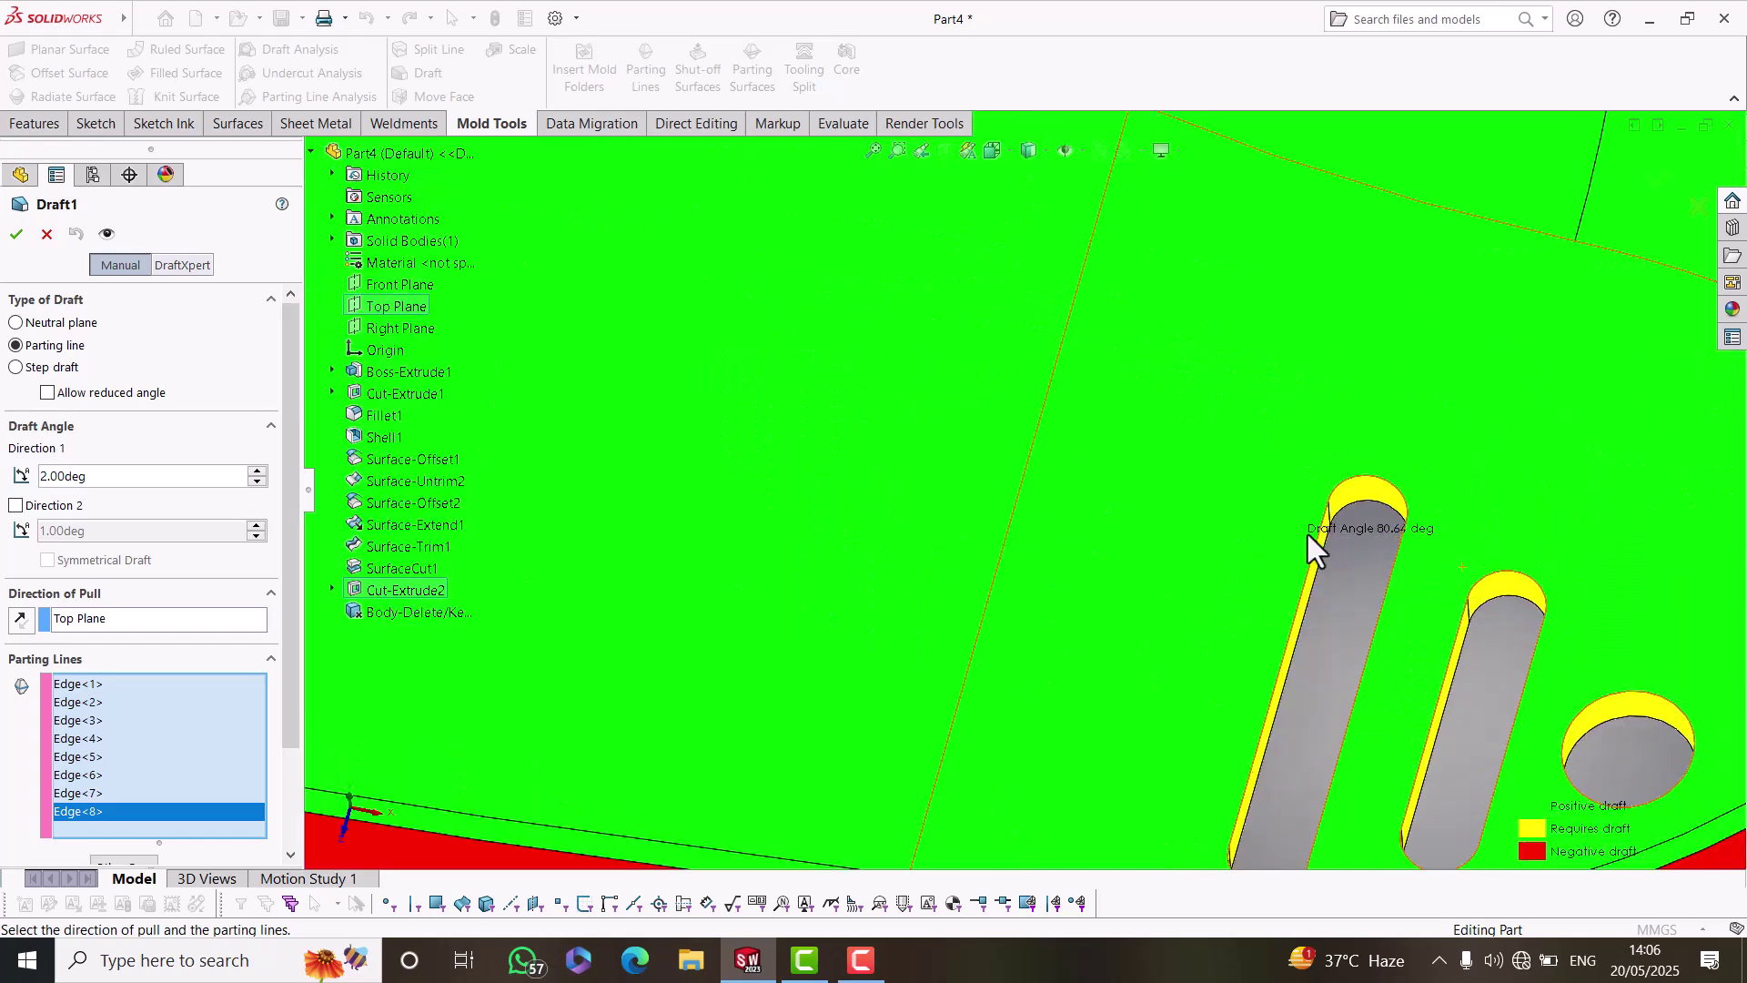
left_click(1375, 481)
middle_click_drag(1398, 568, 1318, 592)
left_click(1384, 591)
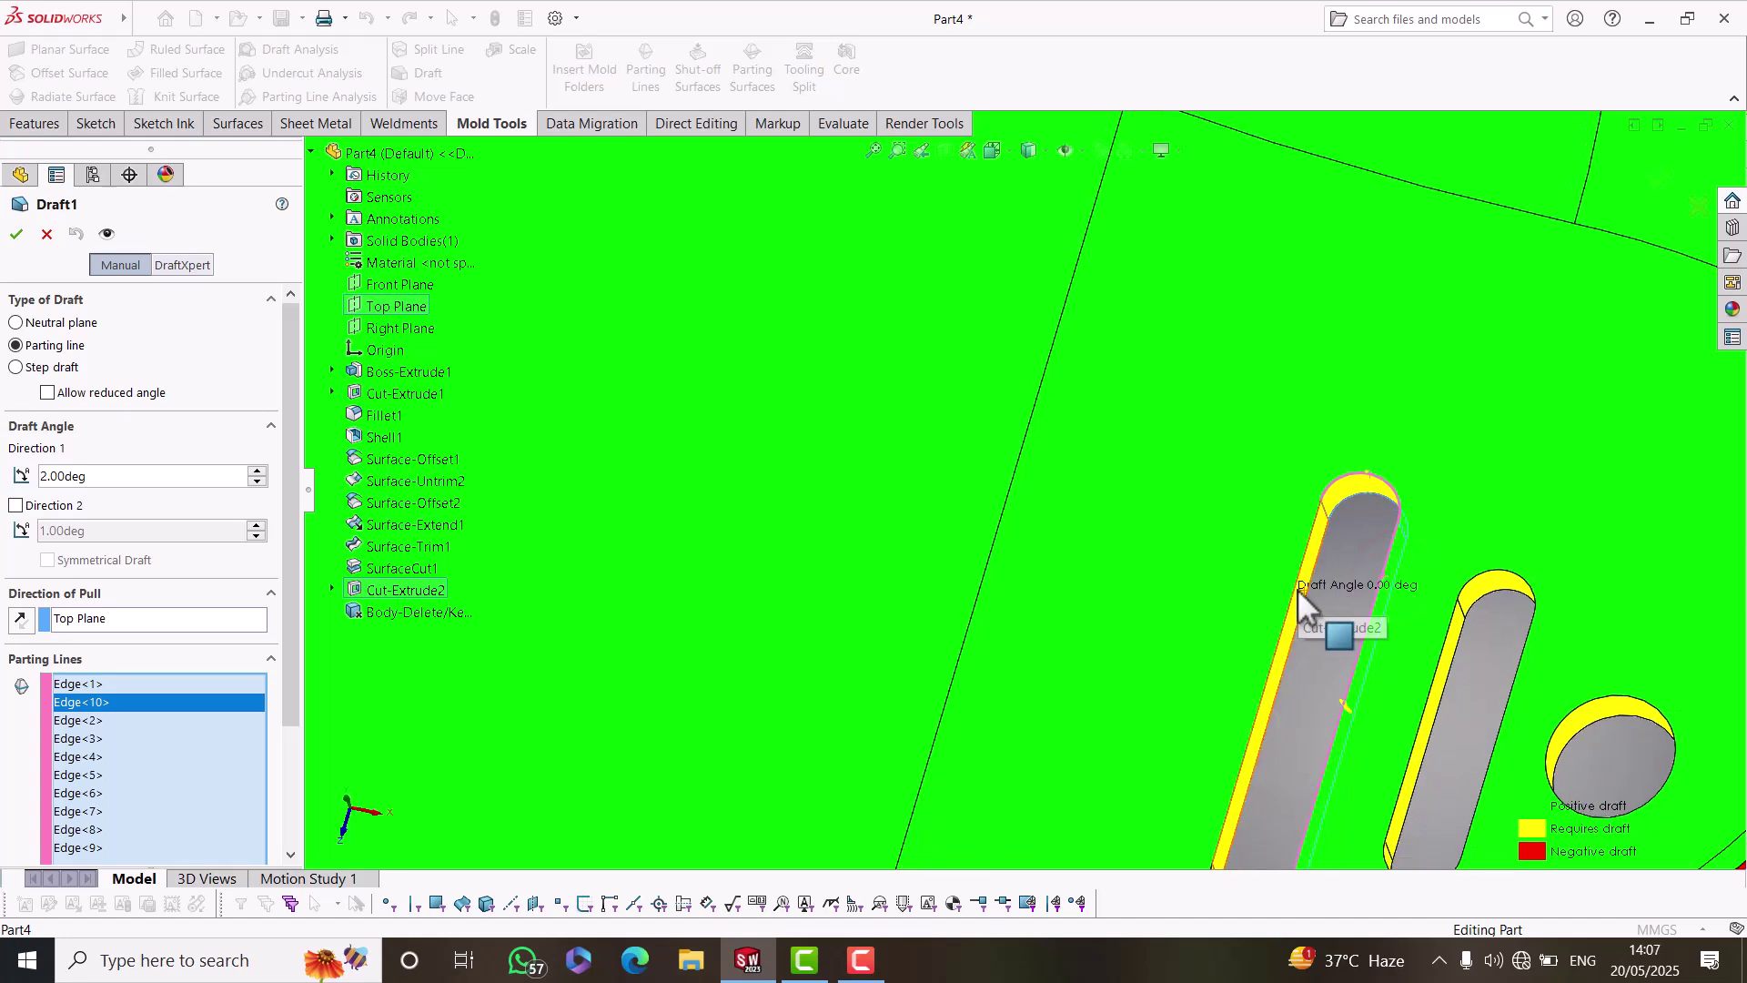
left_click(1297, 592)
Add the near rounded end and long edges of the shorter slot, plus the adjacent round hole's edge, to the parting lines.
left_click(1479, 574)
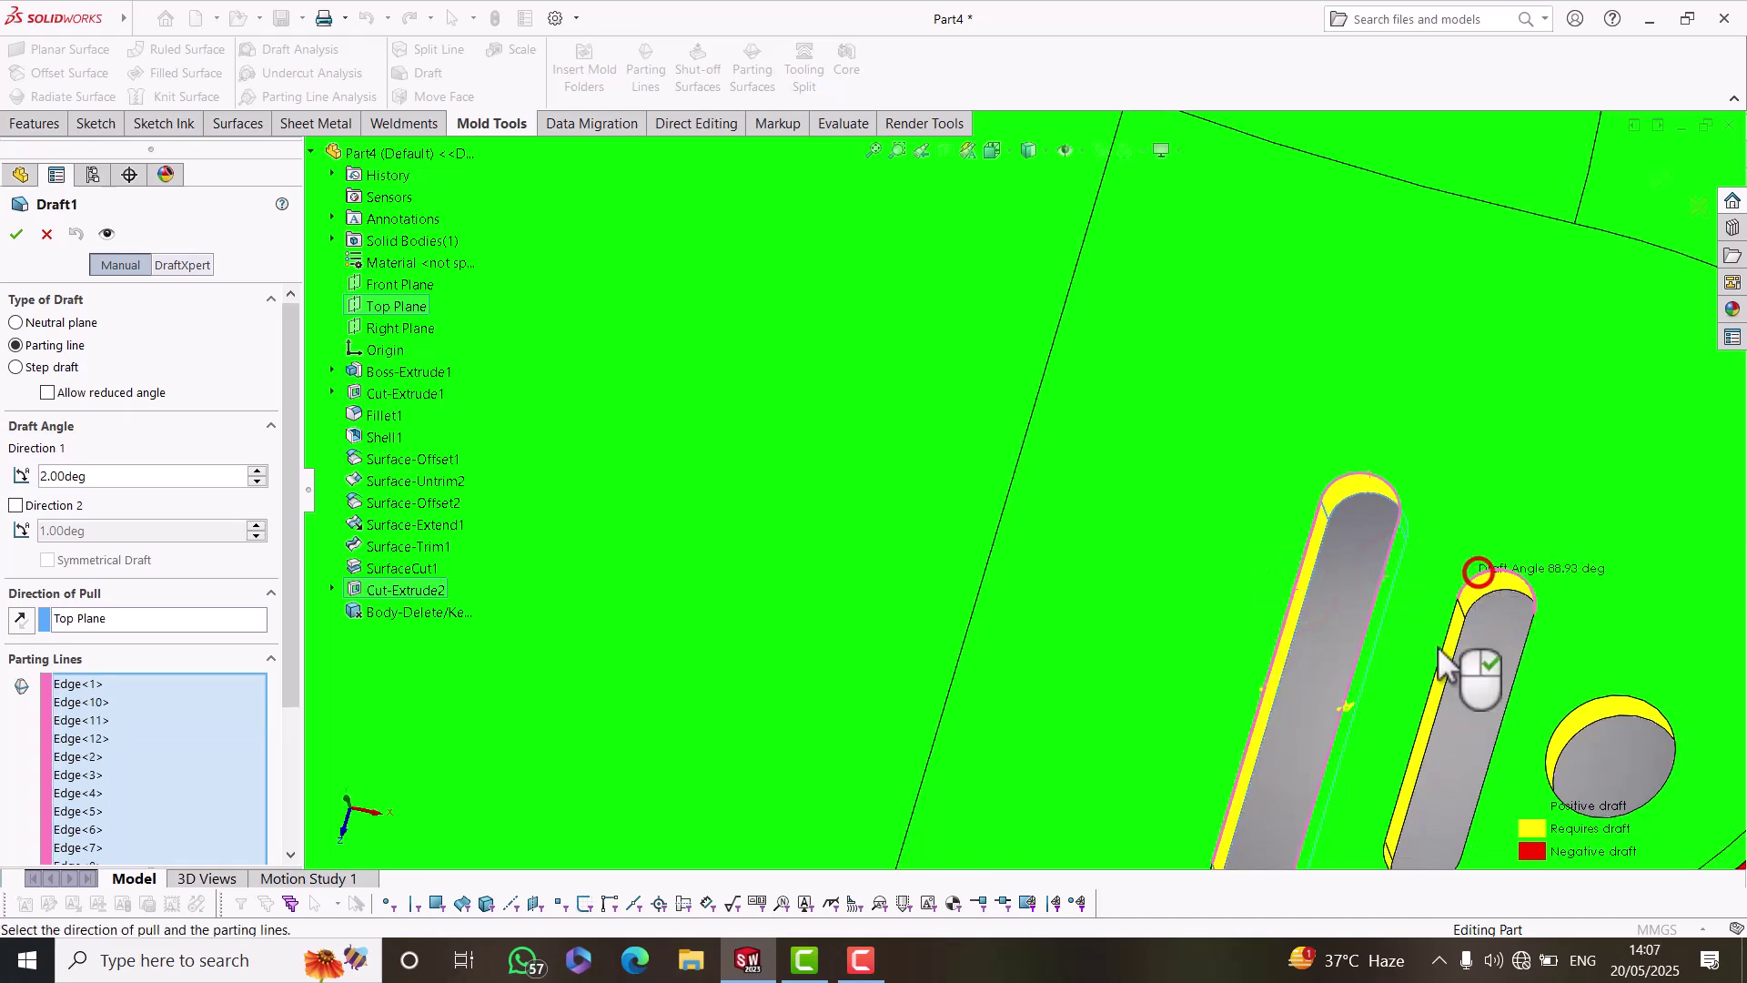
left_click(1523, 693)
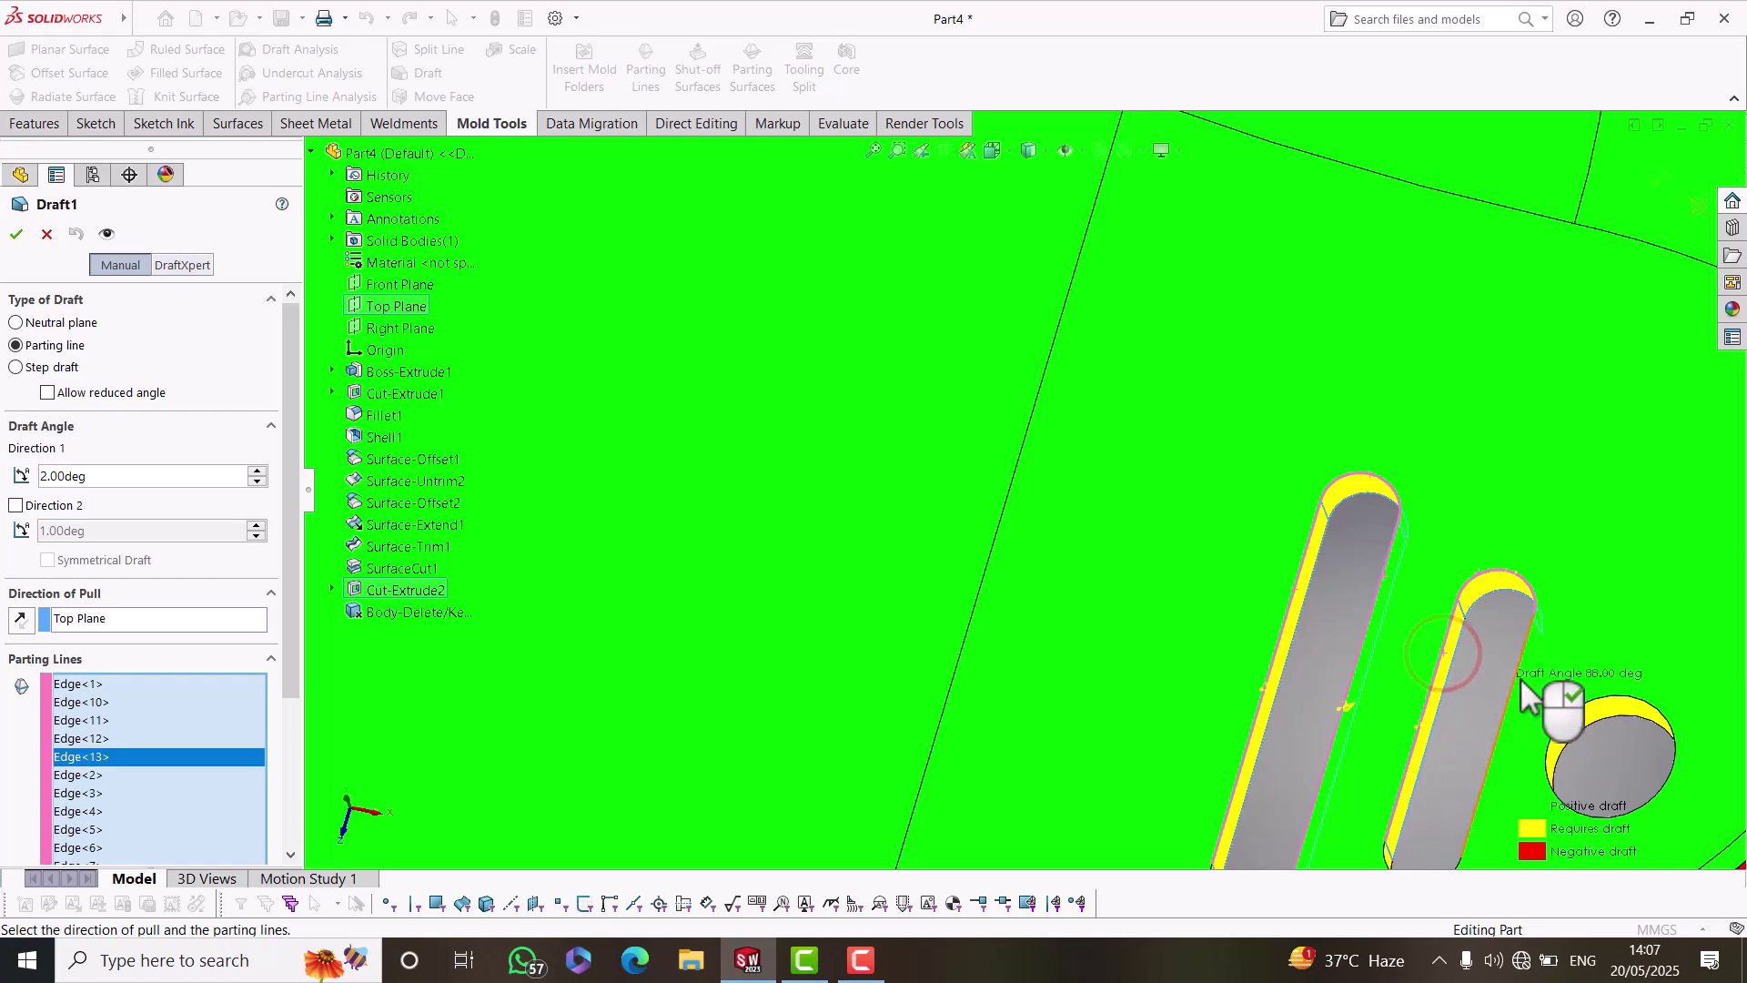
left_click(1510, 675)
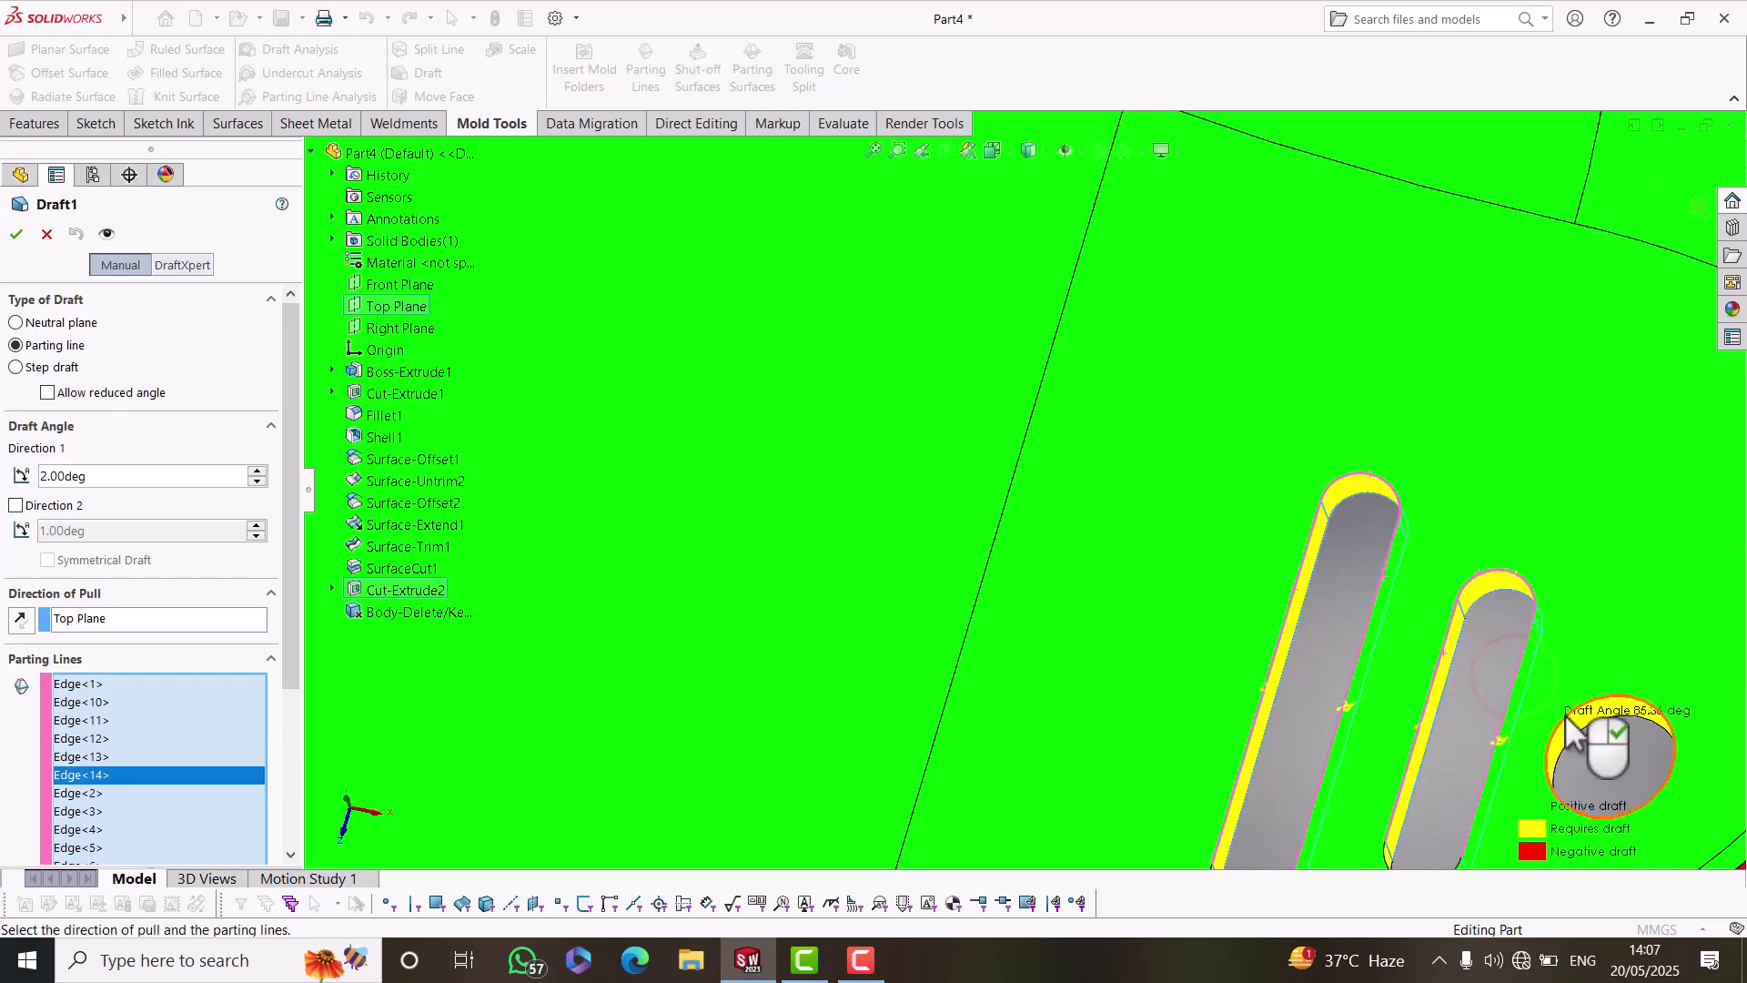
scroll(1456, 700, "up", 3)
left_click(1225, 630)
middle_click_drag(1224, 630, 1201, 754)
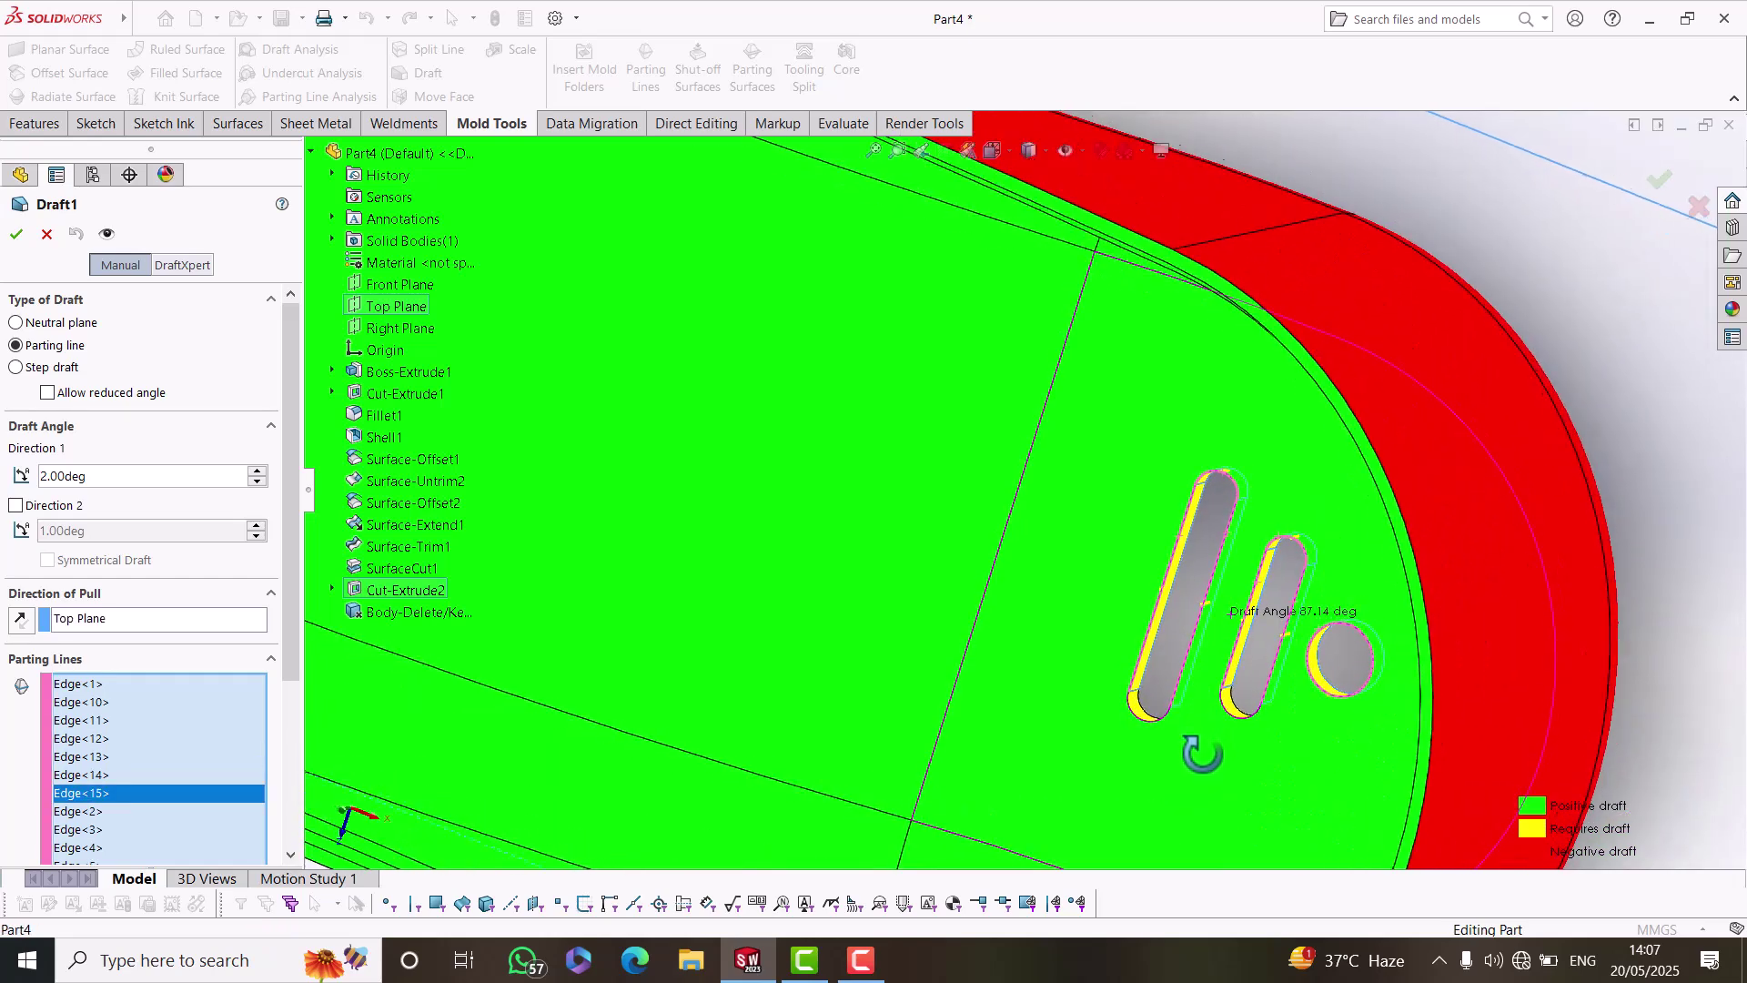
Add the remaining rounded end edges of both slots to the parting lines and accept the draft.
scroll(1137, 718, "down", 5)
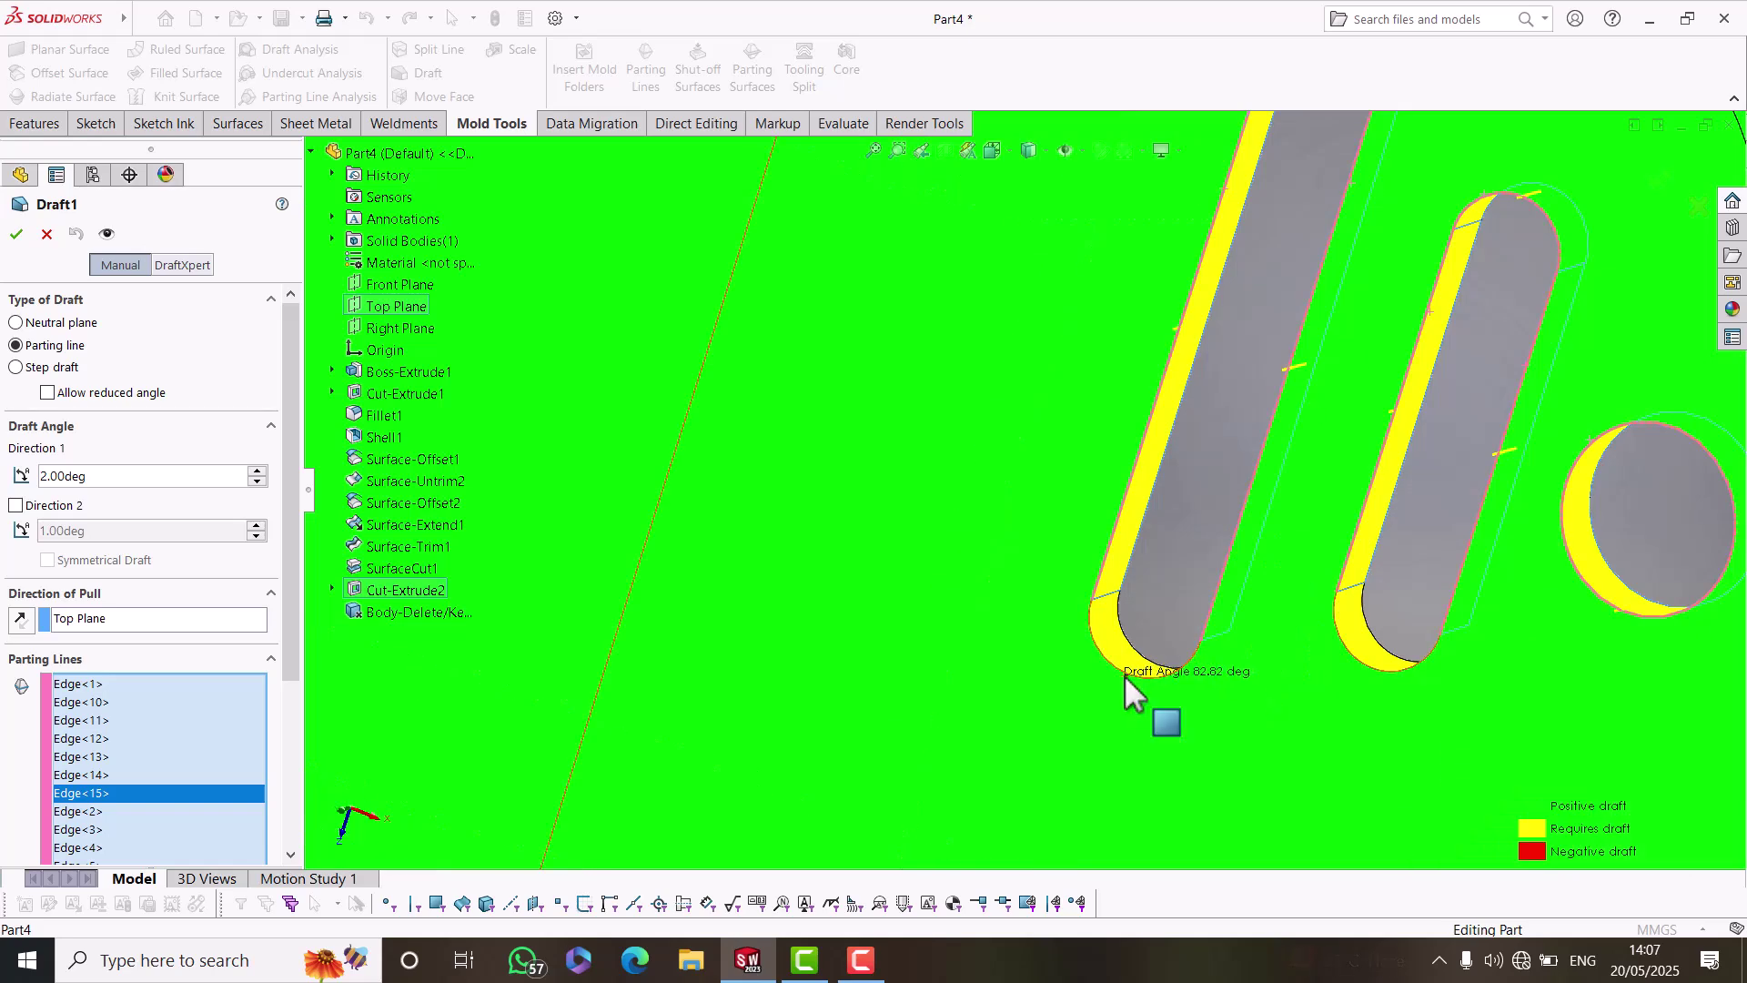
left_click(1126, 674)
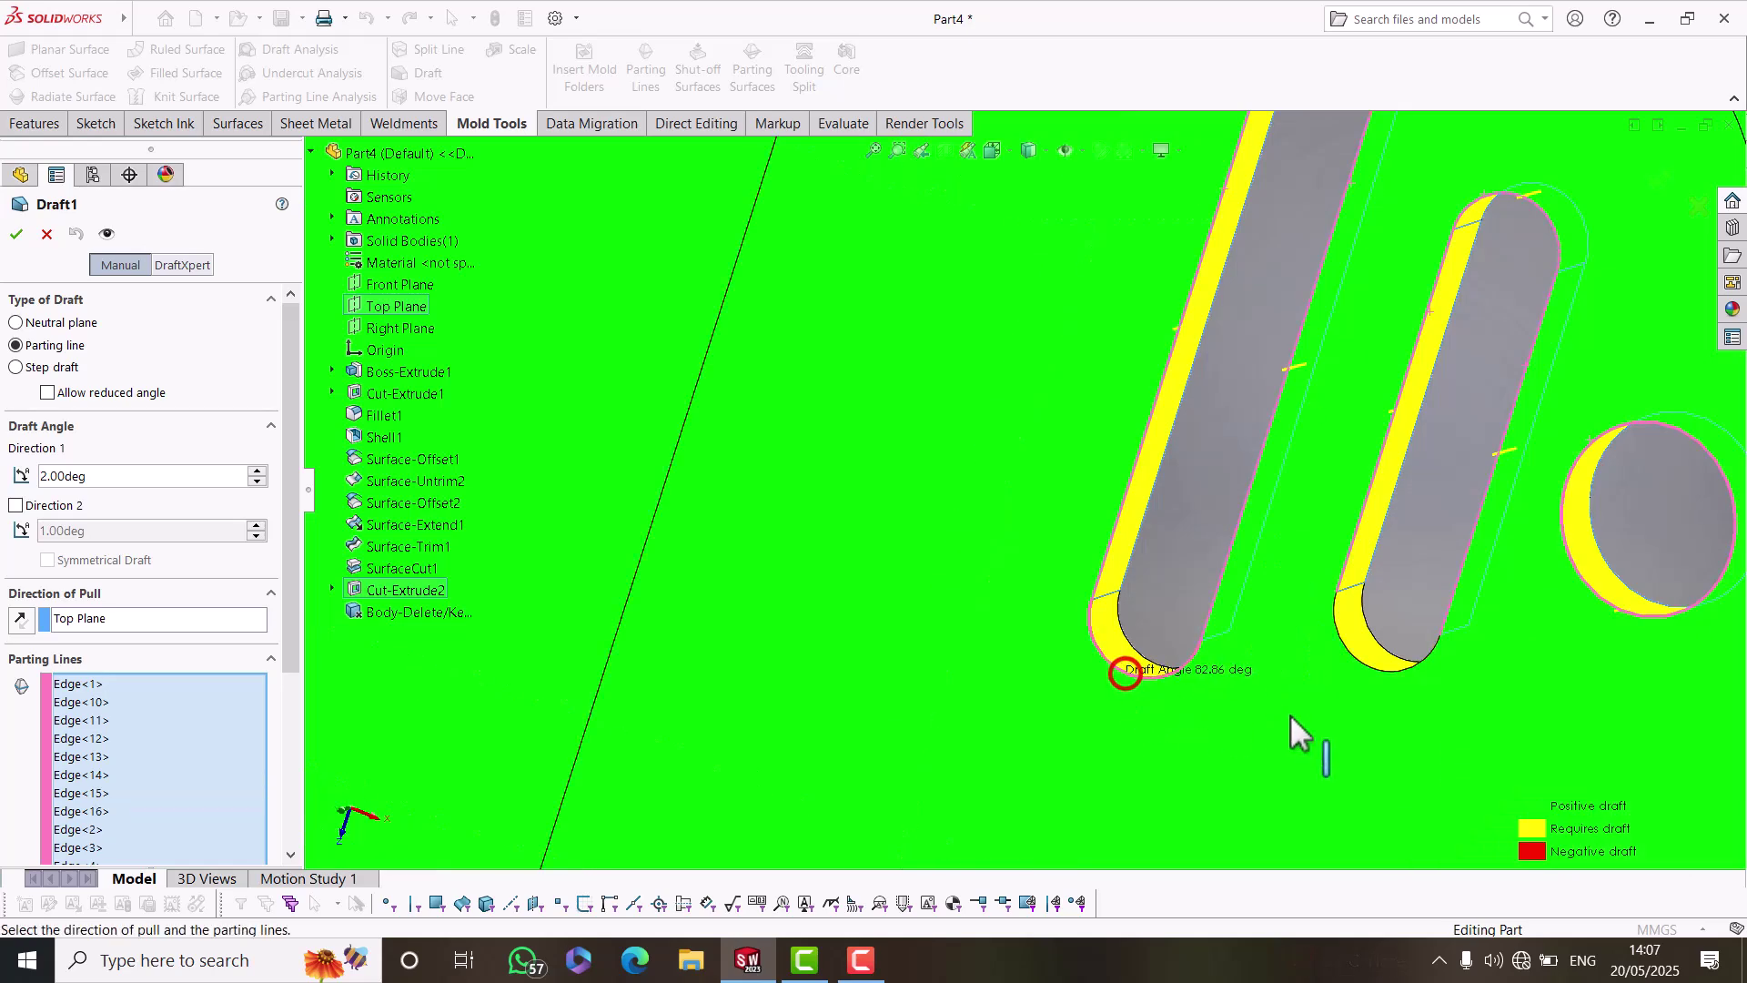
left_click(1358, 667)
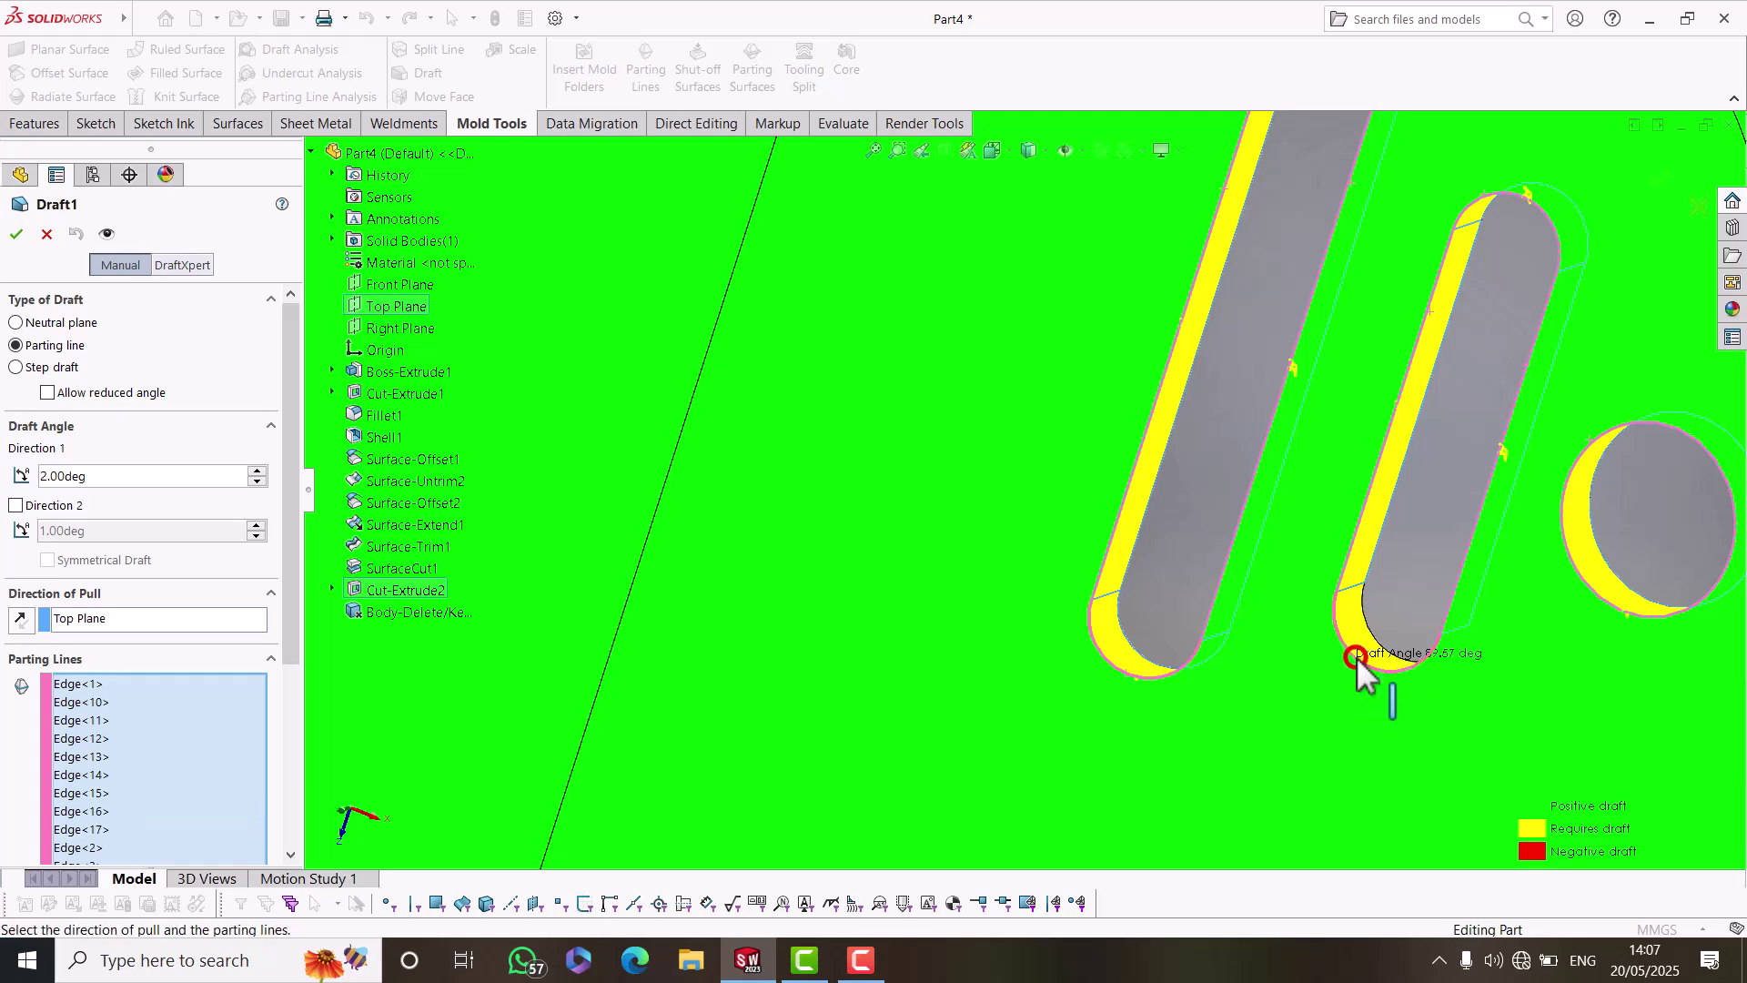
scroll(1337, 628, "up", 2)
scroll(1183, 569, "up", 5)
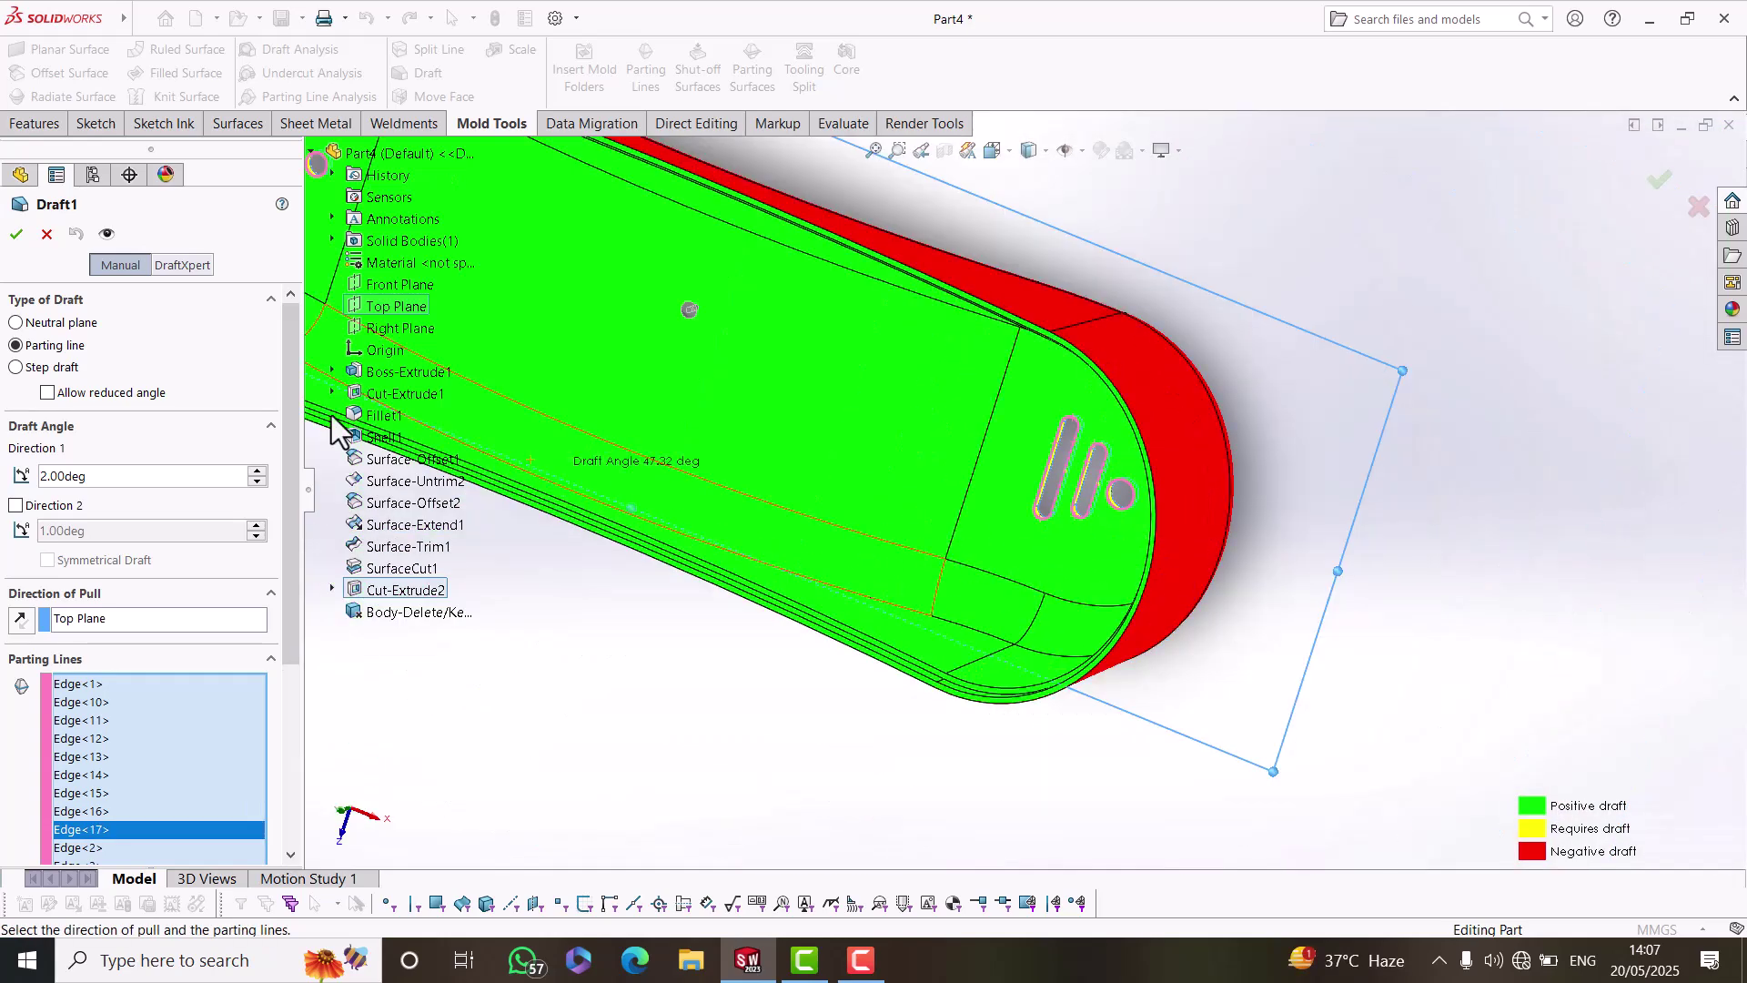
left_click(16, 233)
Examine the analysis colours on the walls of the slots and the circular hole pattern for faces still lacking draft.
middle_click_drag(779, 722, 963, 449)
scroll(1198, 548, "down", 5)
scroll(1346, 605, "up", 7)
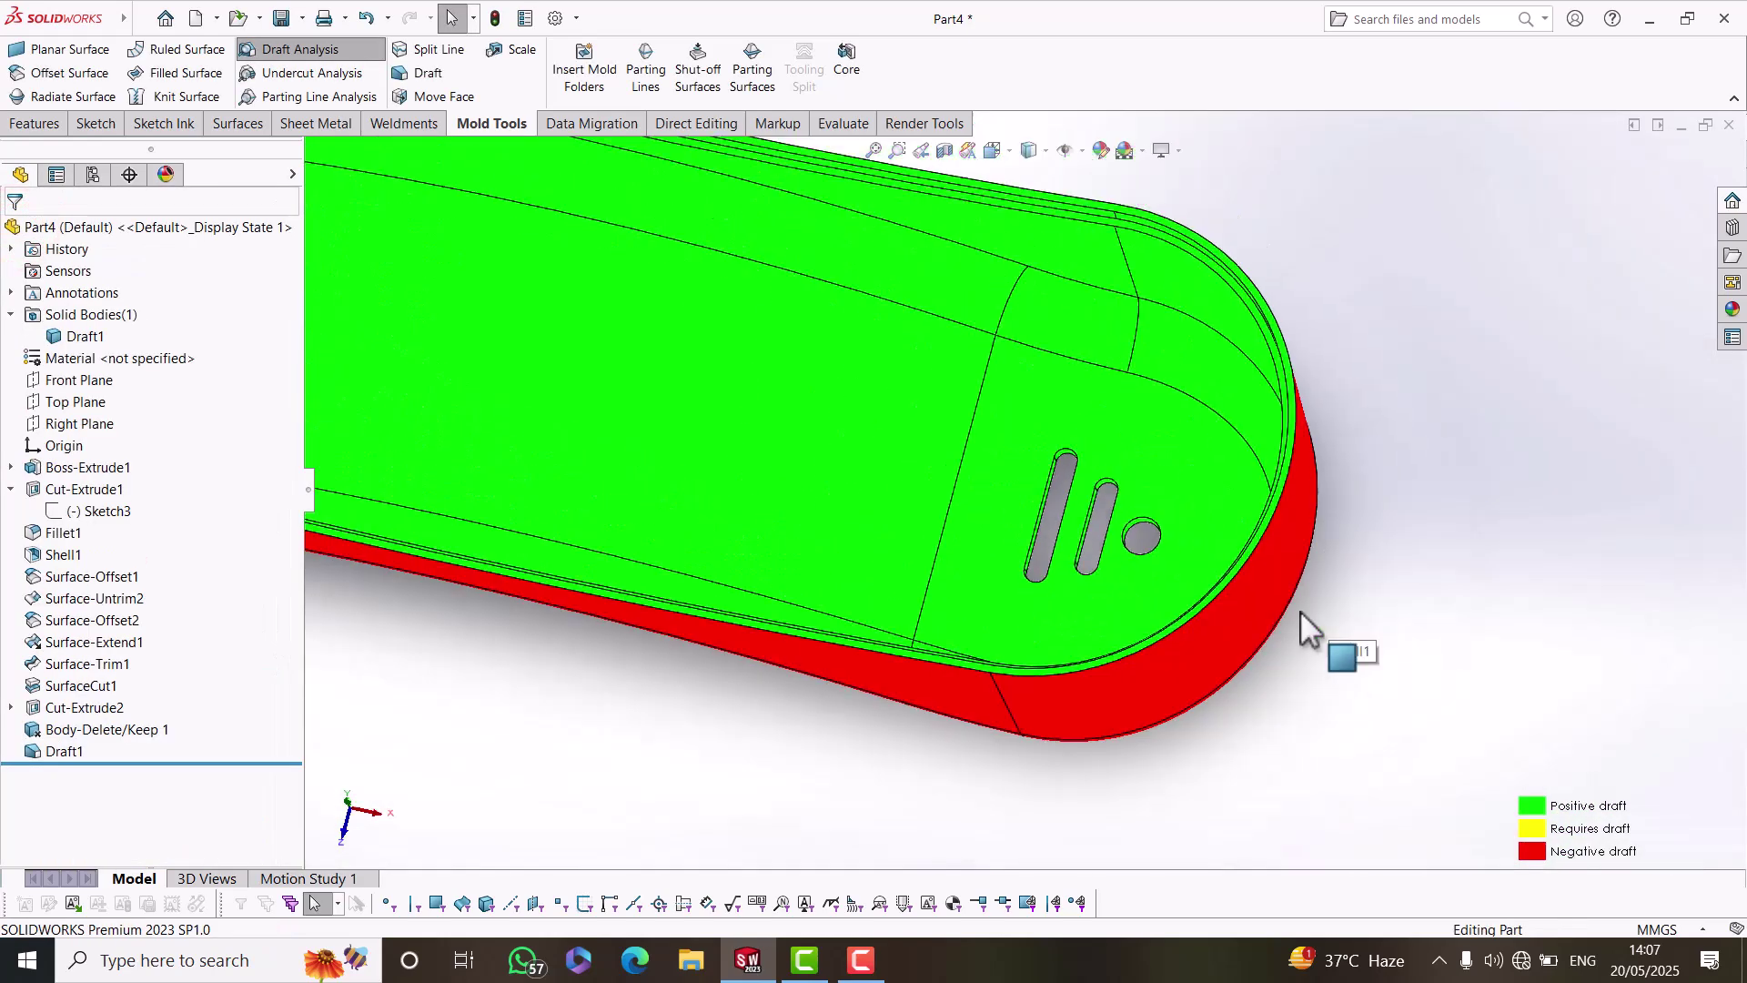
scroll(1046, 576, "up", 3)
scroll(790, 471, "down", 3)
scroll(728, 353, "down", 7)
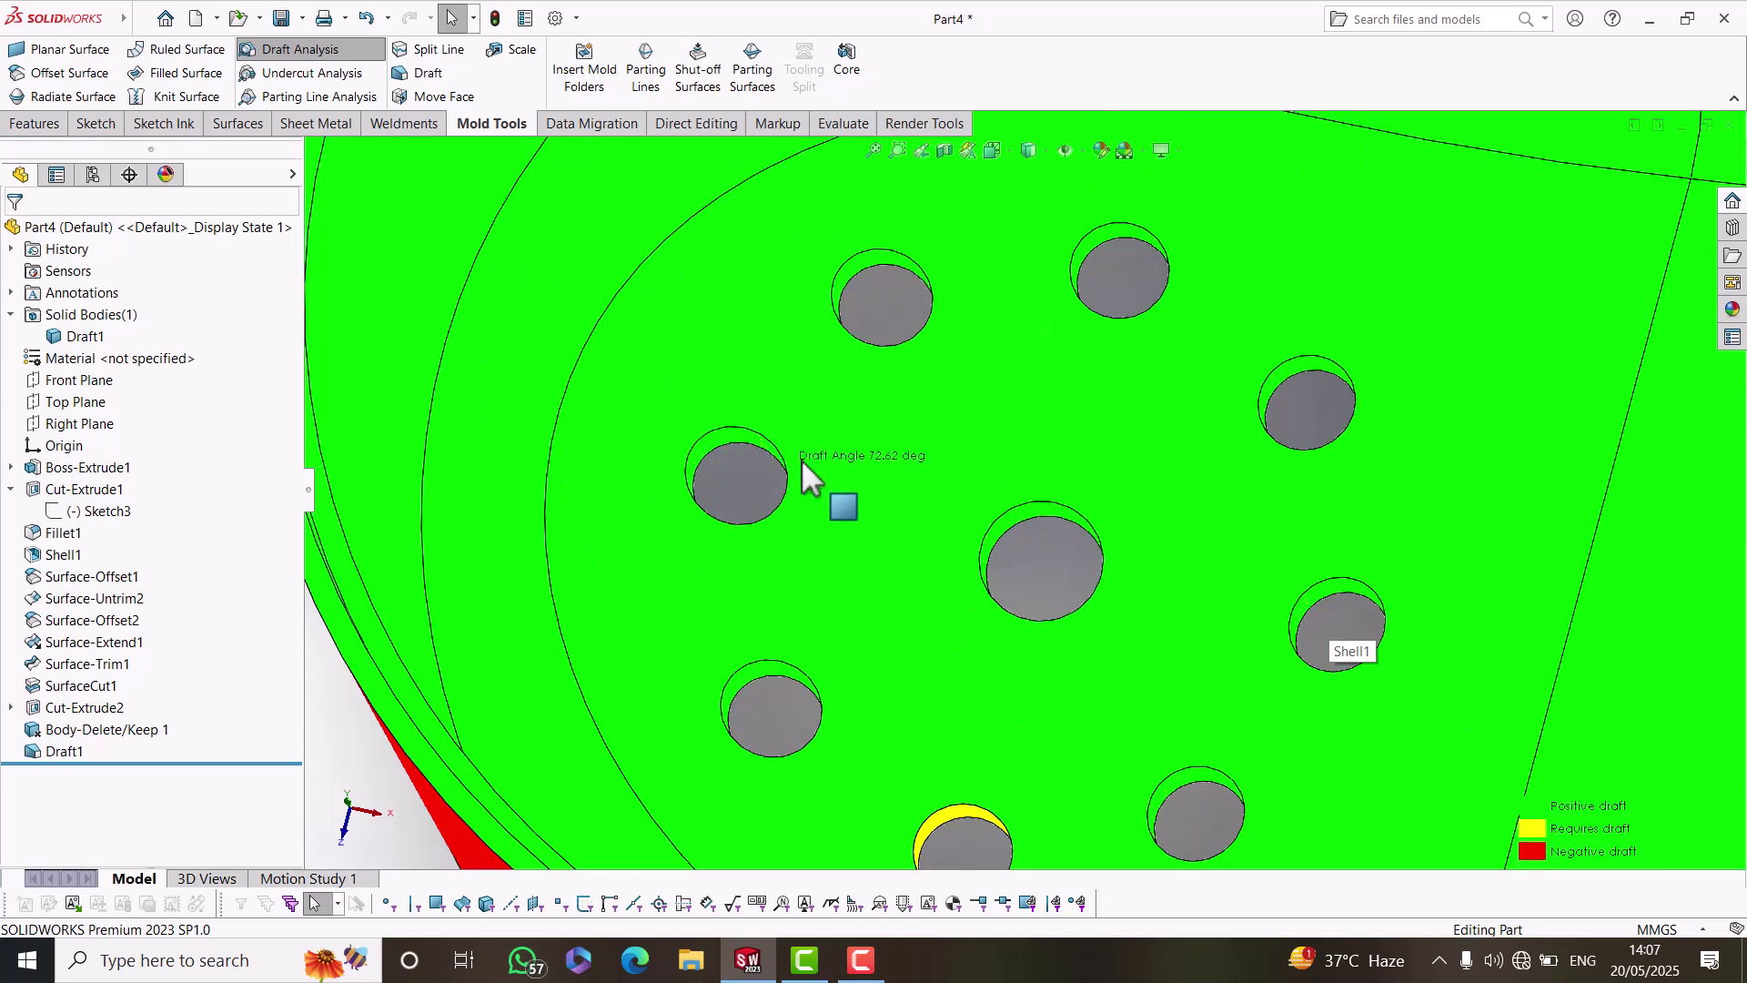
scroll(800, 459, "down", 2)
middle_click_drag(801, 459, 769, 439)
scroll(770, 438, "up", 3)
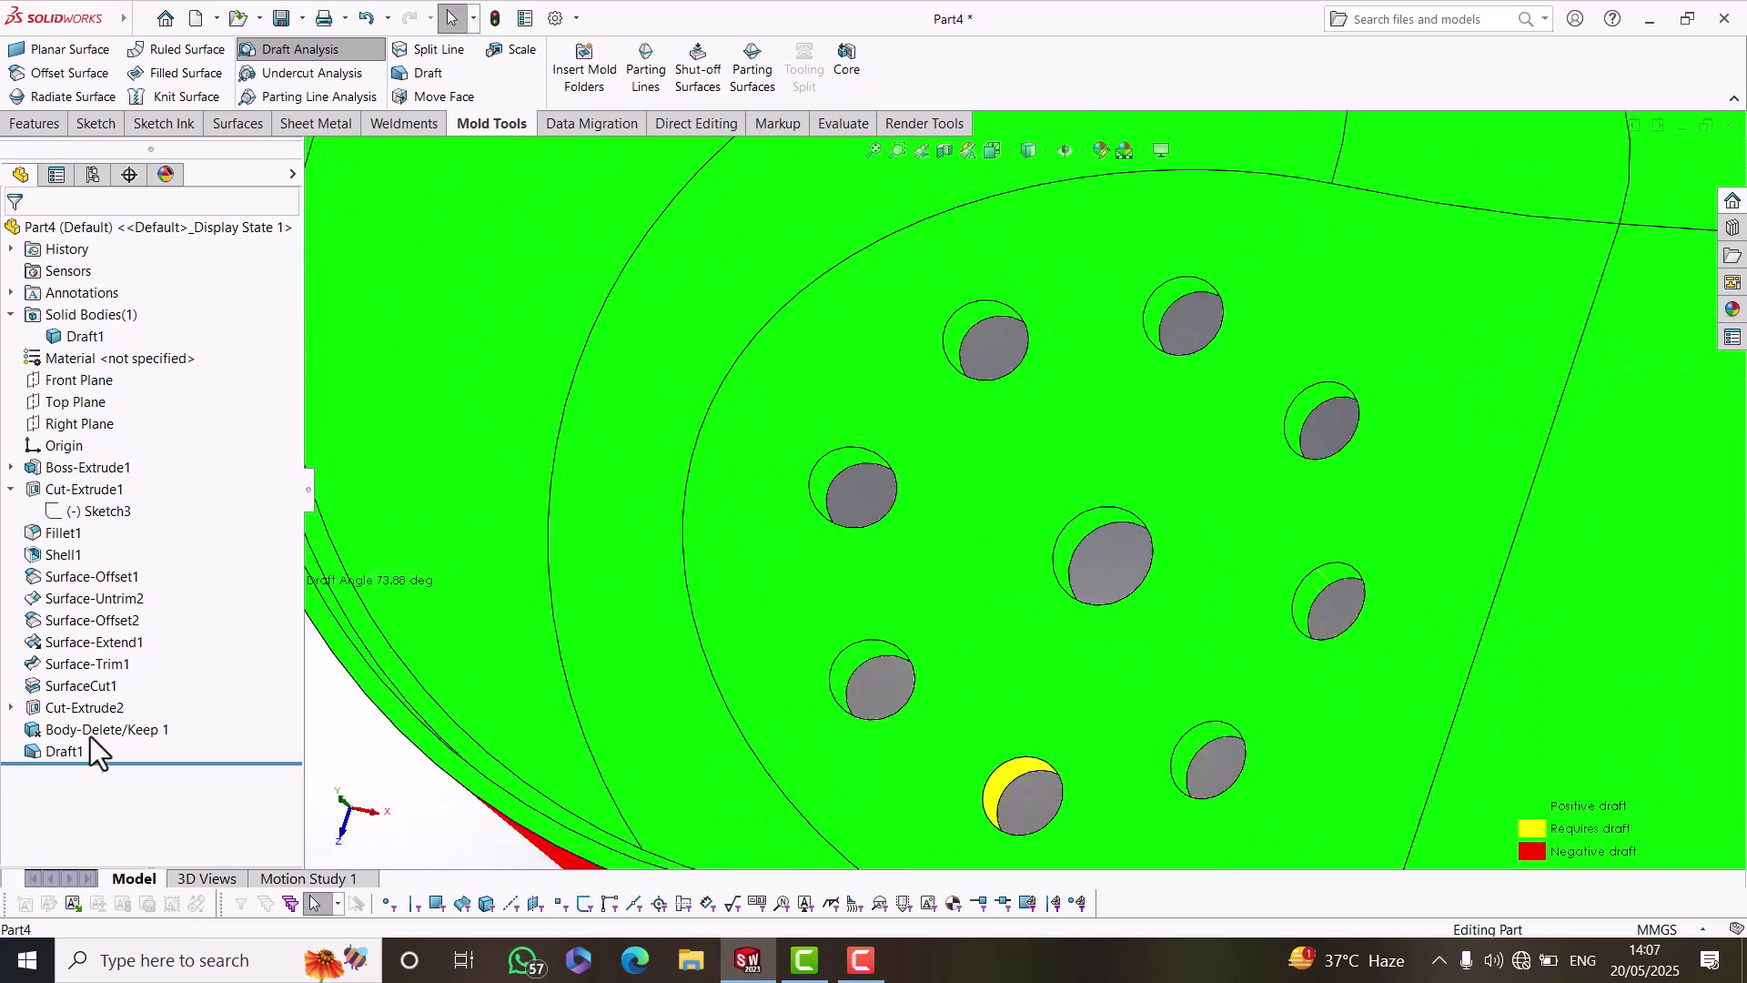
Edit Draft1 to reverse its direction of pull, and accept the change.
left_click(62, 749)
left_click(78, 695)
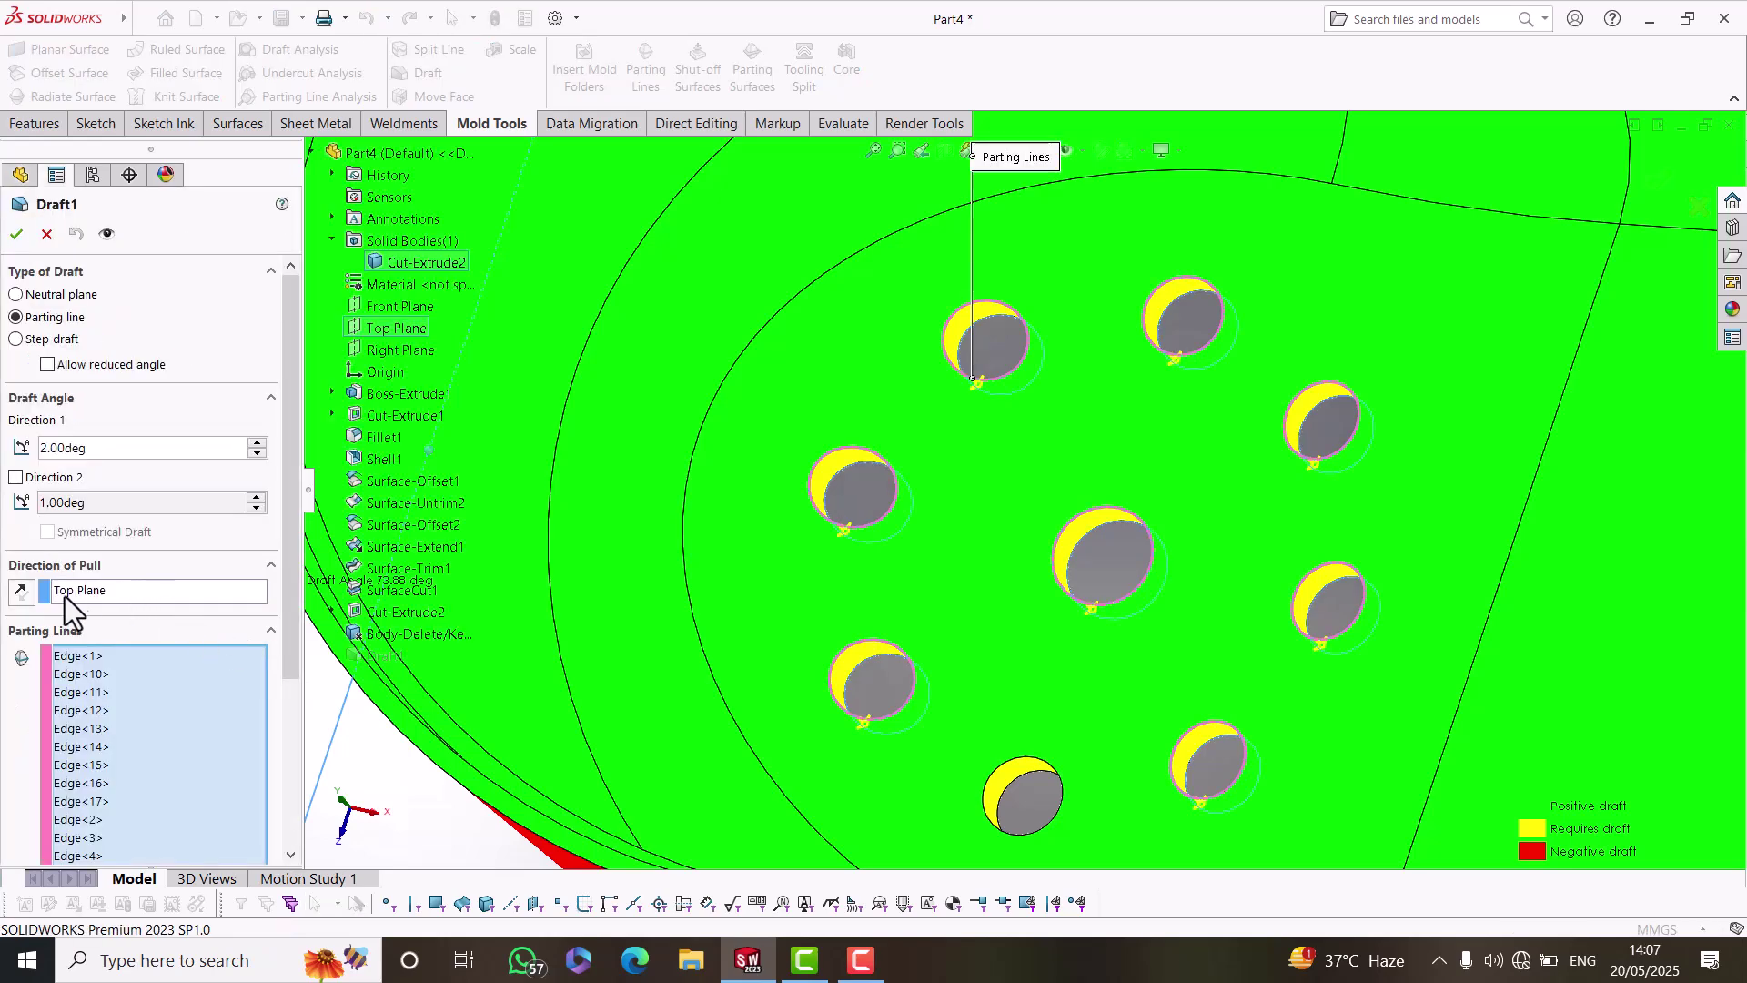
left_click(21, 590)
left_click(16, 234)
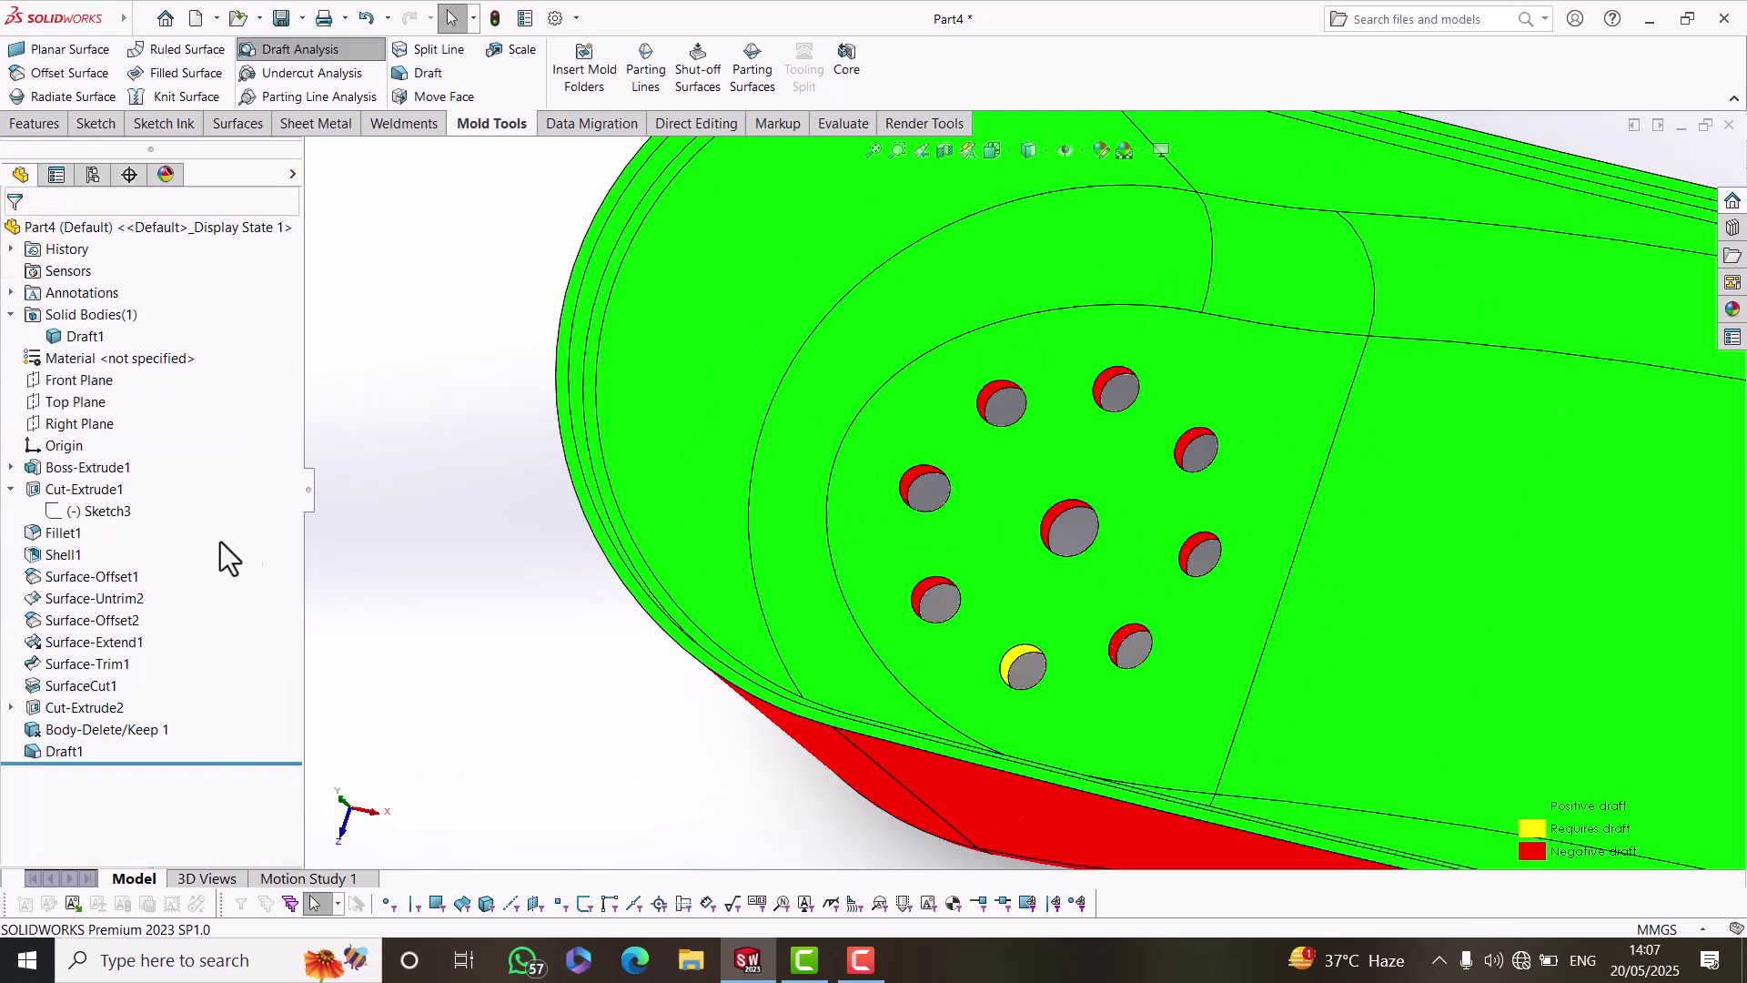
Edit Draft1 to add the inner edge of the missed round hole in the circular pattern as a parting line, and accept.
scroll(1067, 690, "down", 6)
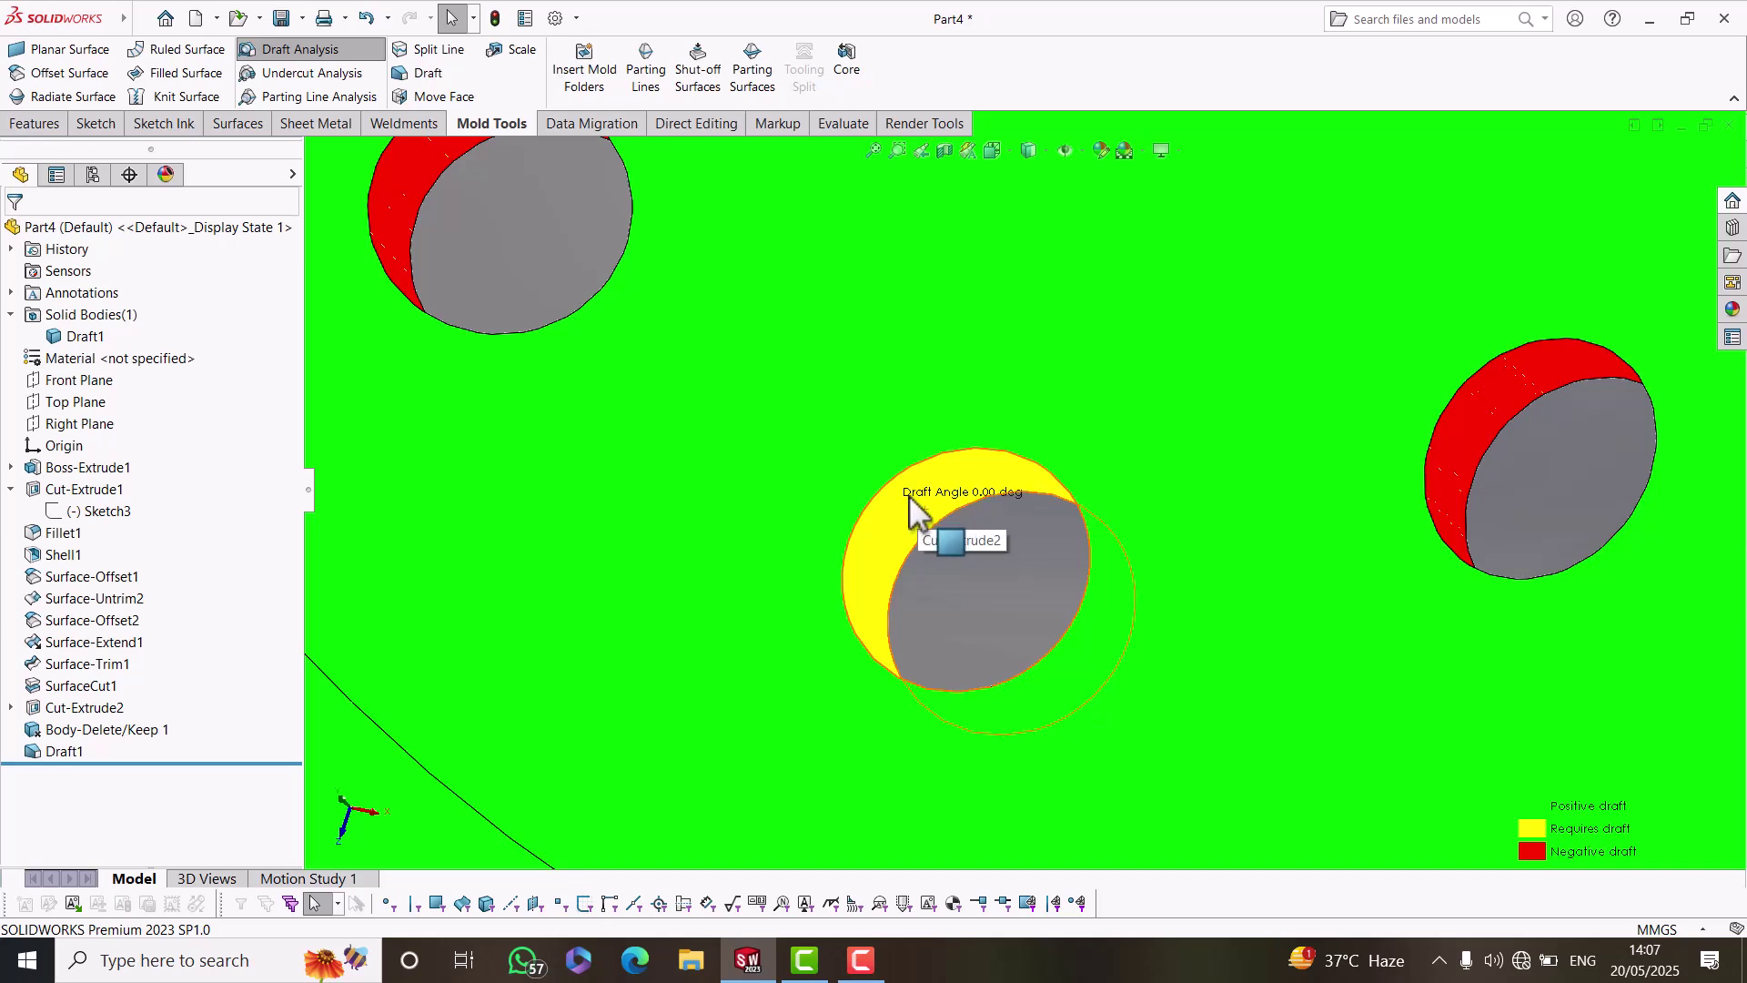
scroll(910, 506, "up", 5)
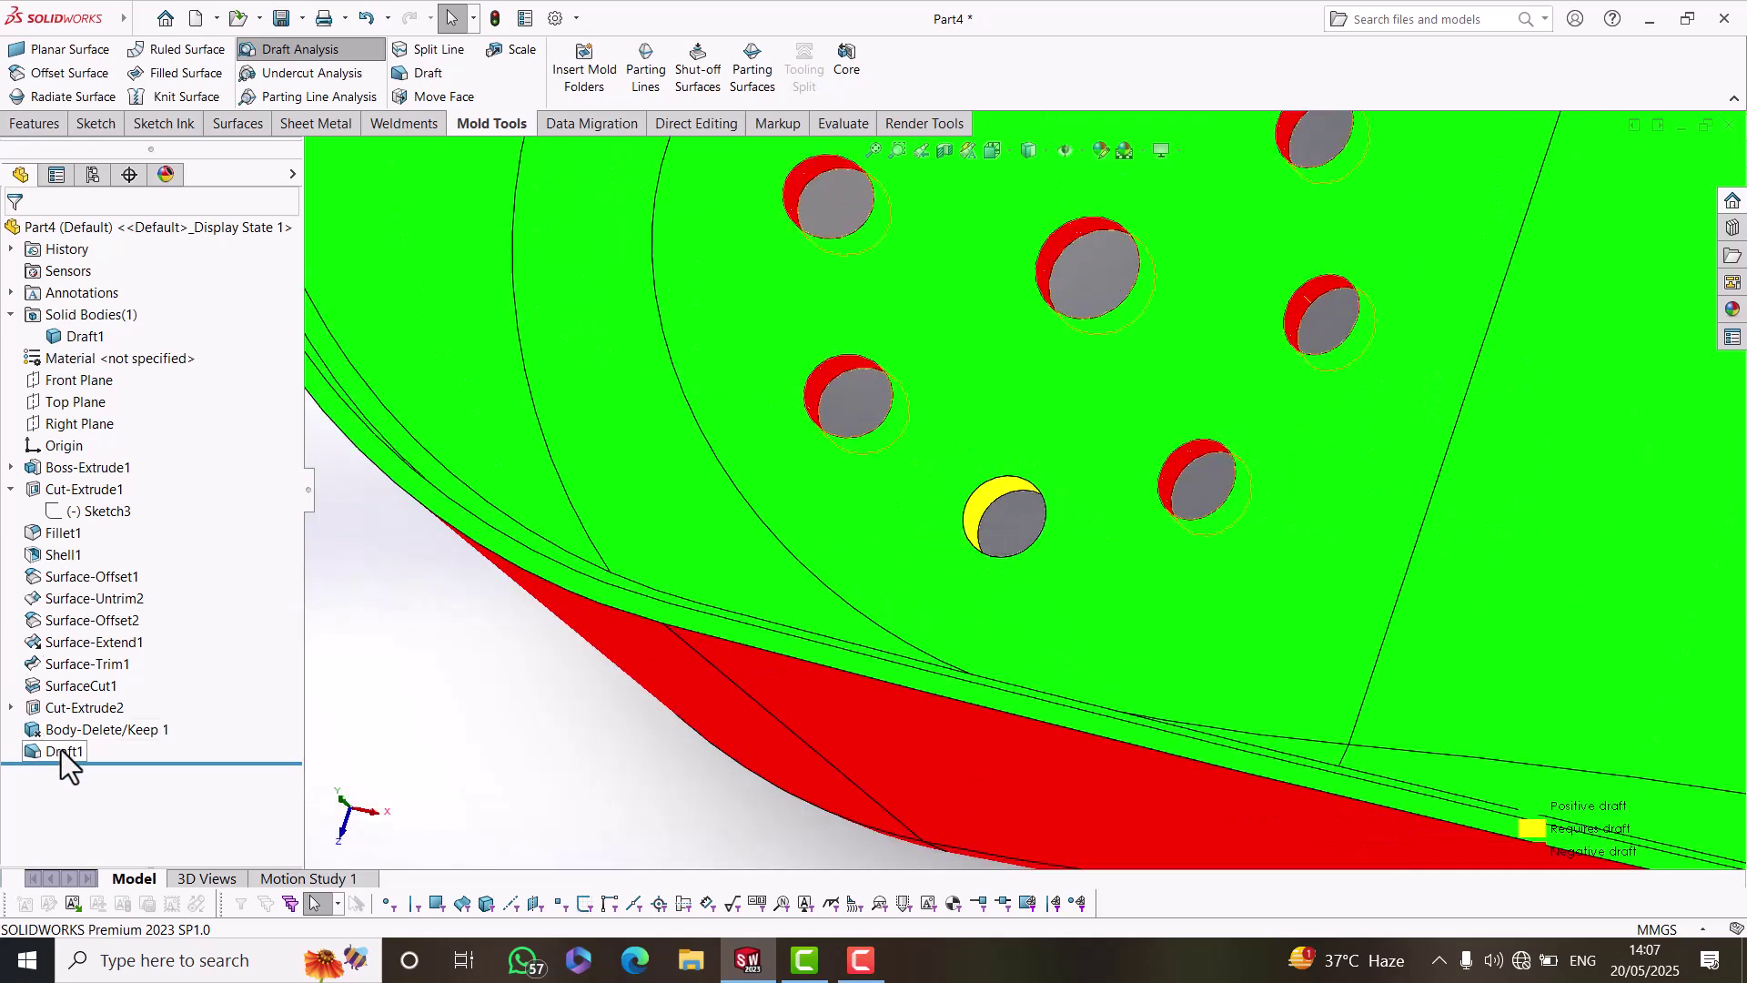
left_click(62, 750)
left_click(73, 696)
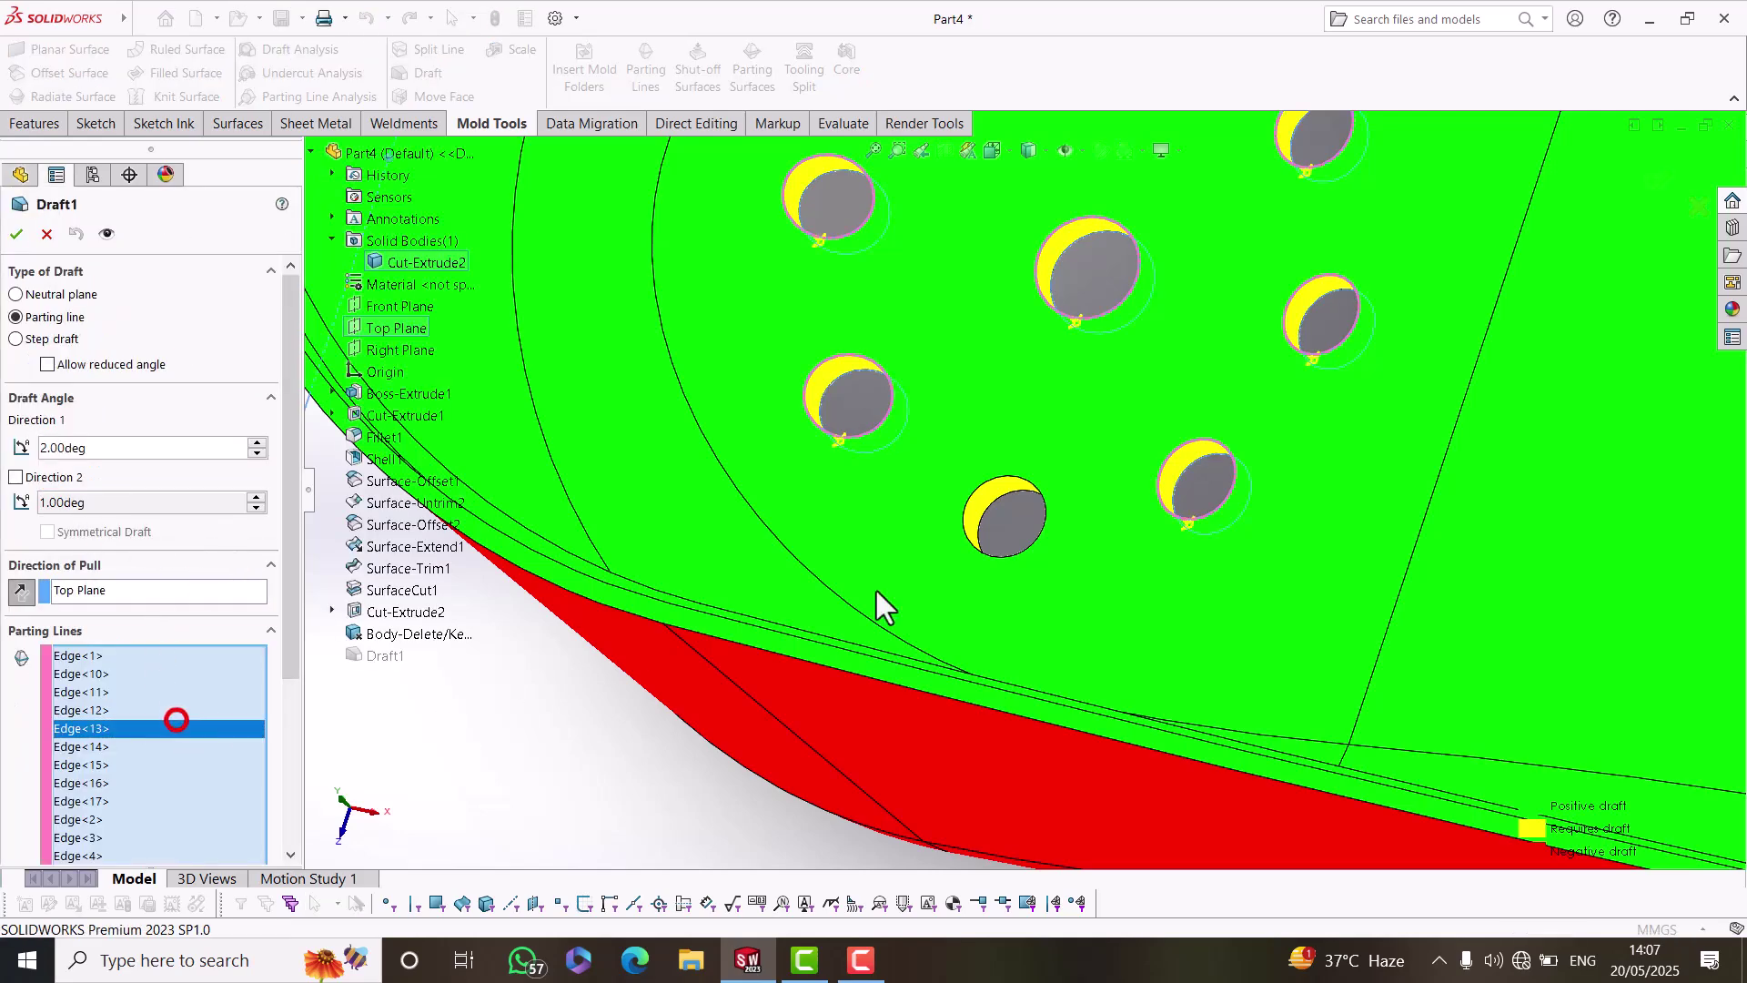
left_click(972, 493)
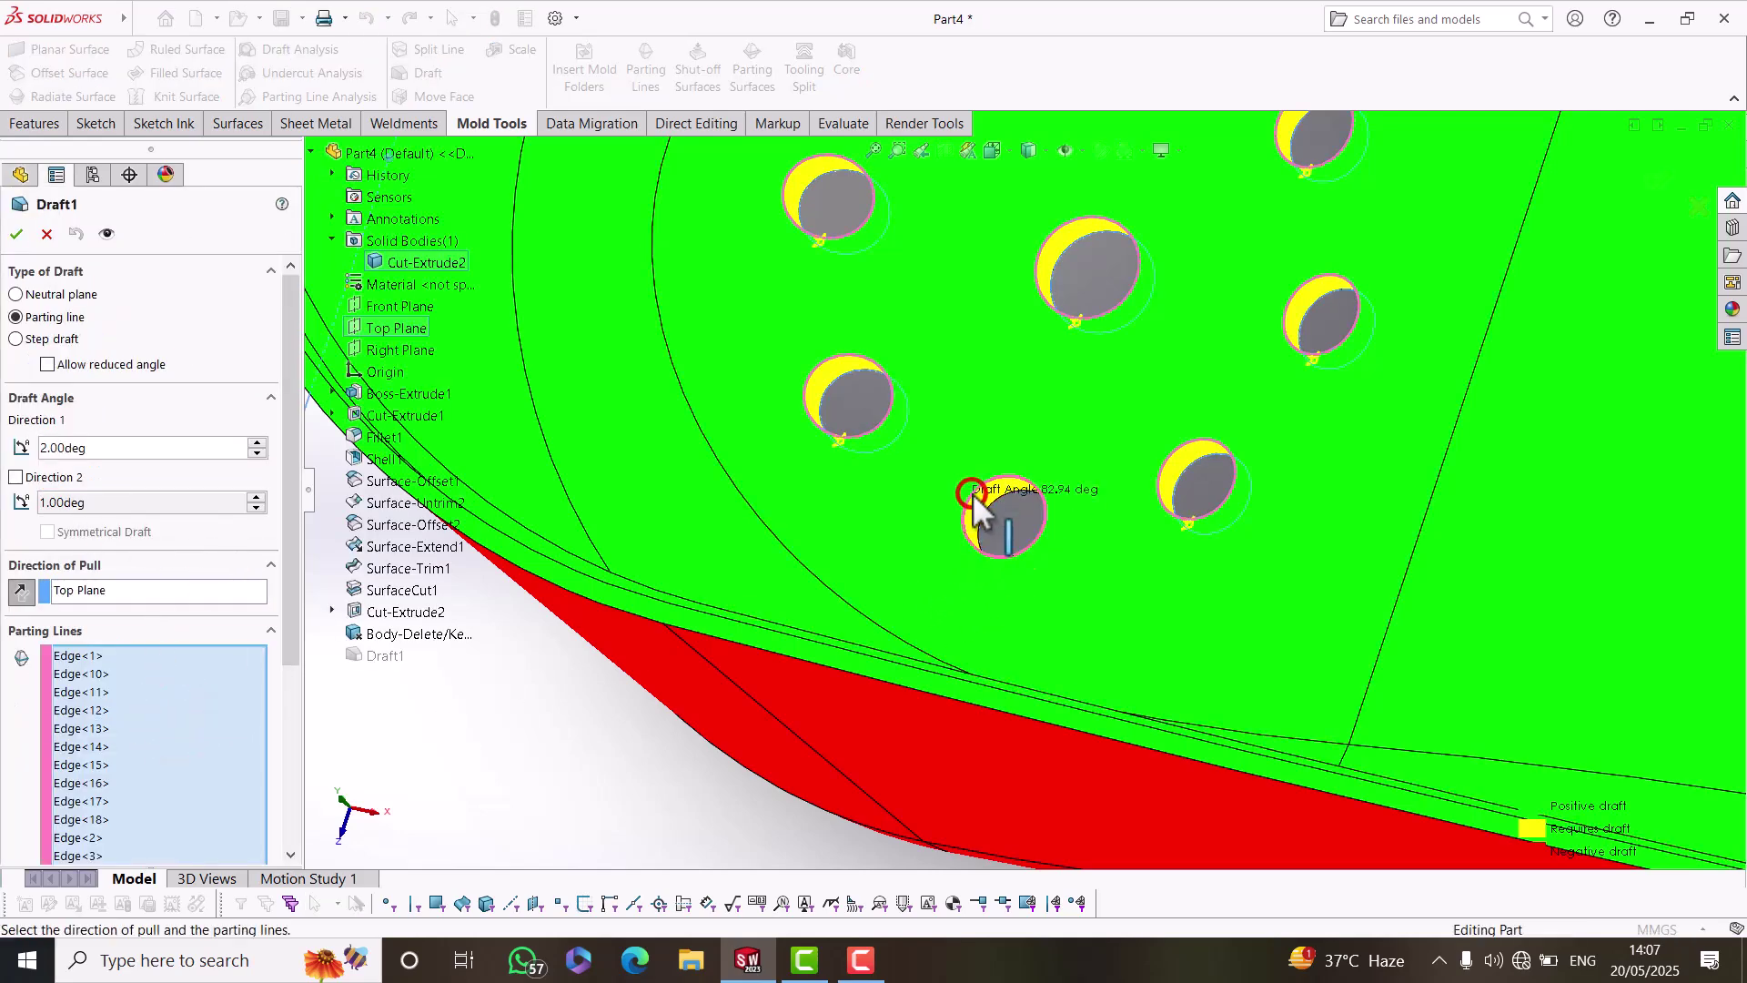
left_click(18, 234)
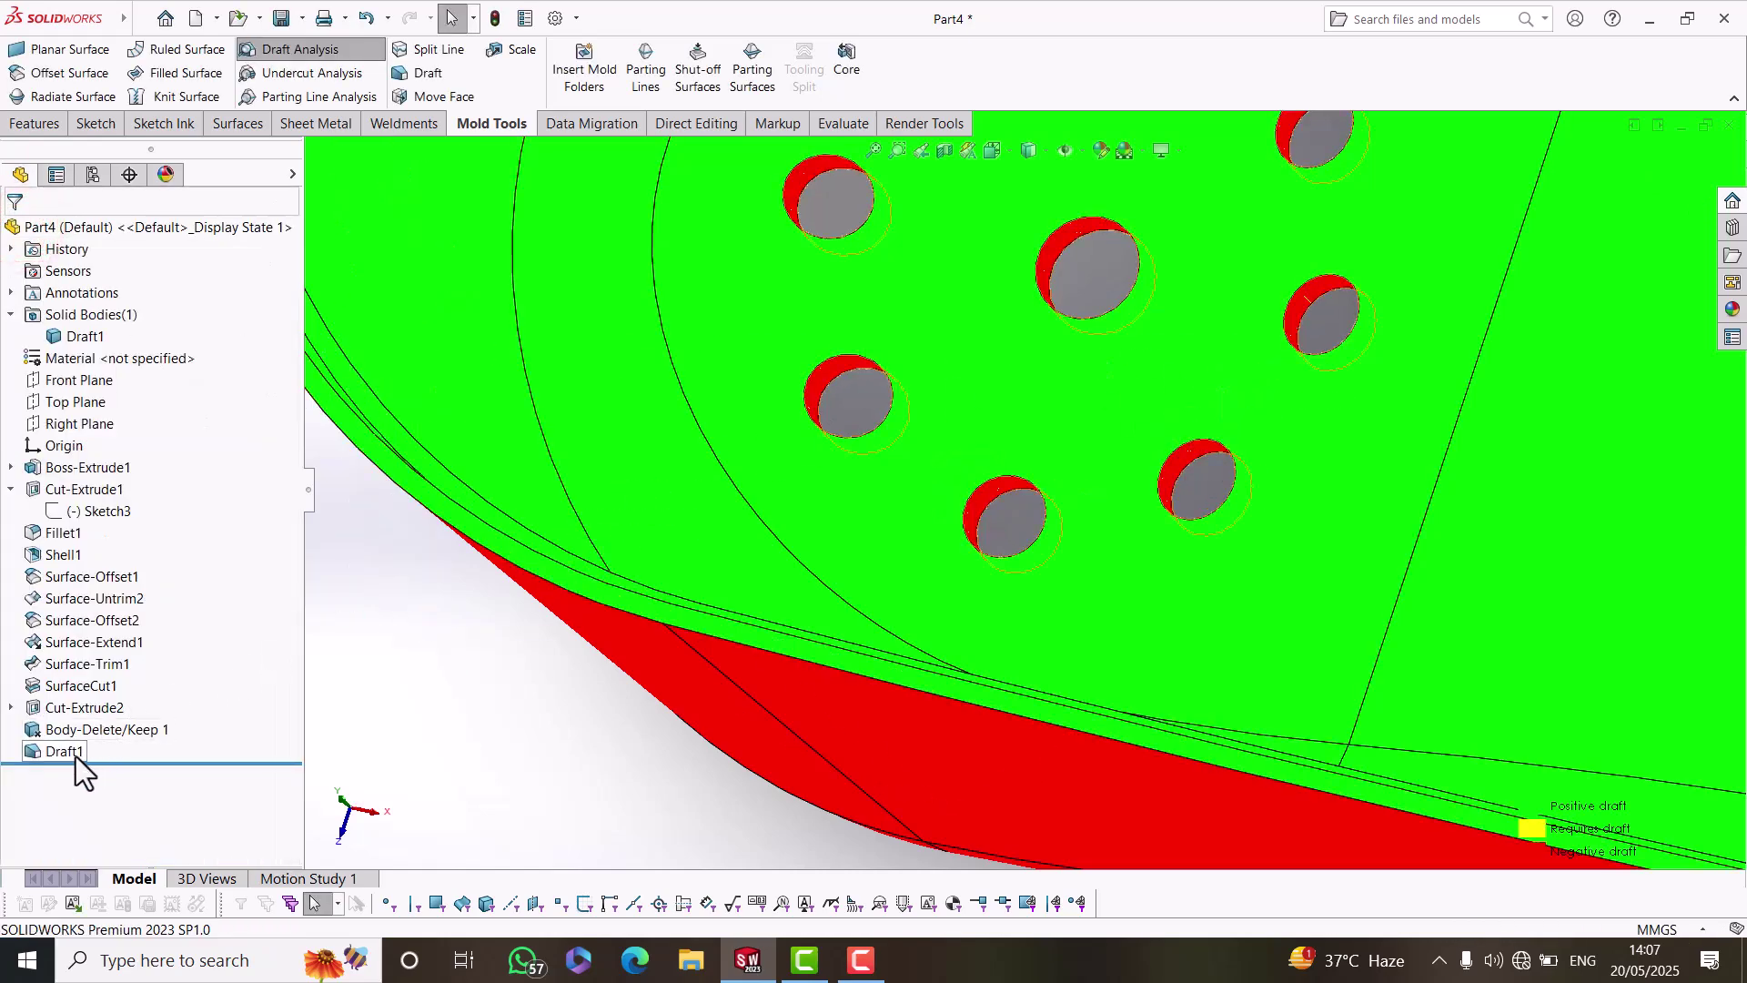
Edit Draft1 to flip its direction of pull back and set its draft angle to 1 degree.
left_click(73, 753)
left_click(94, 706)
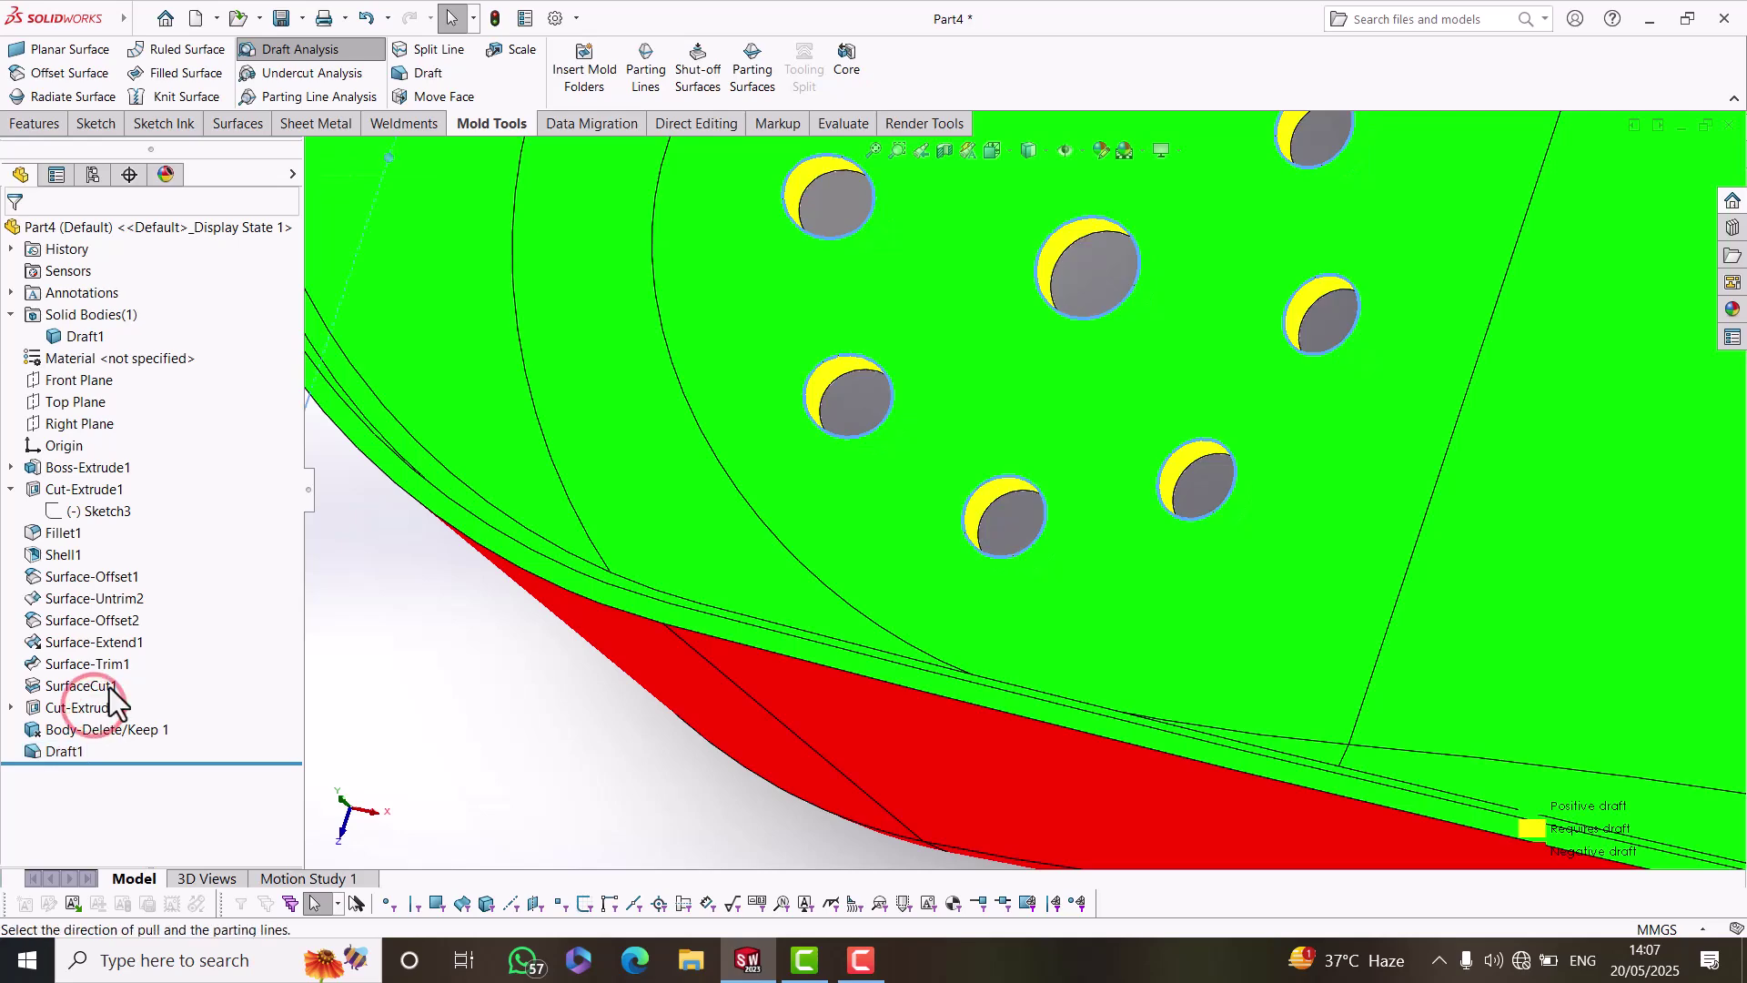
left_click(20, 591)
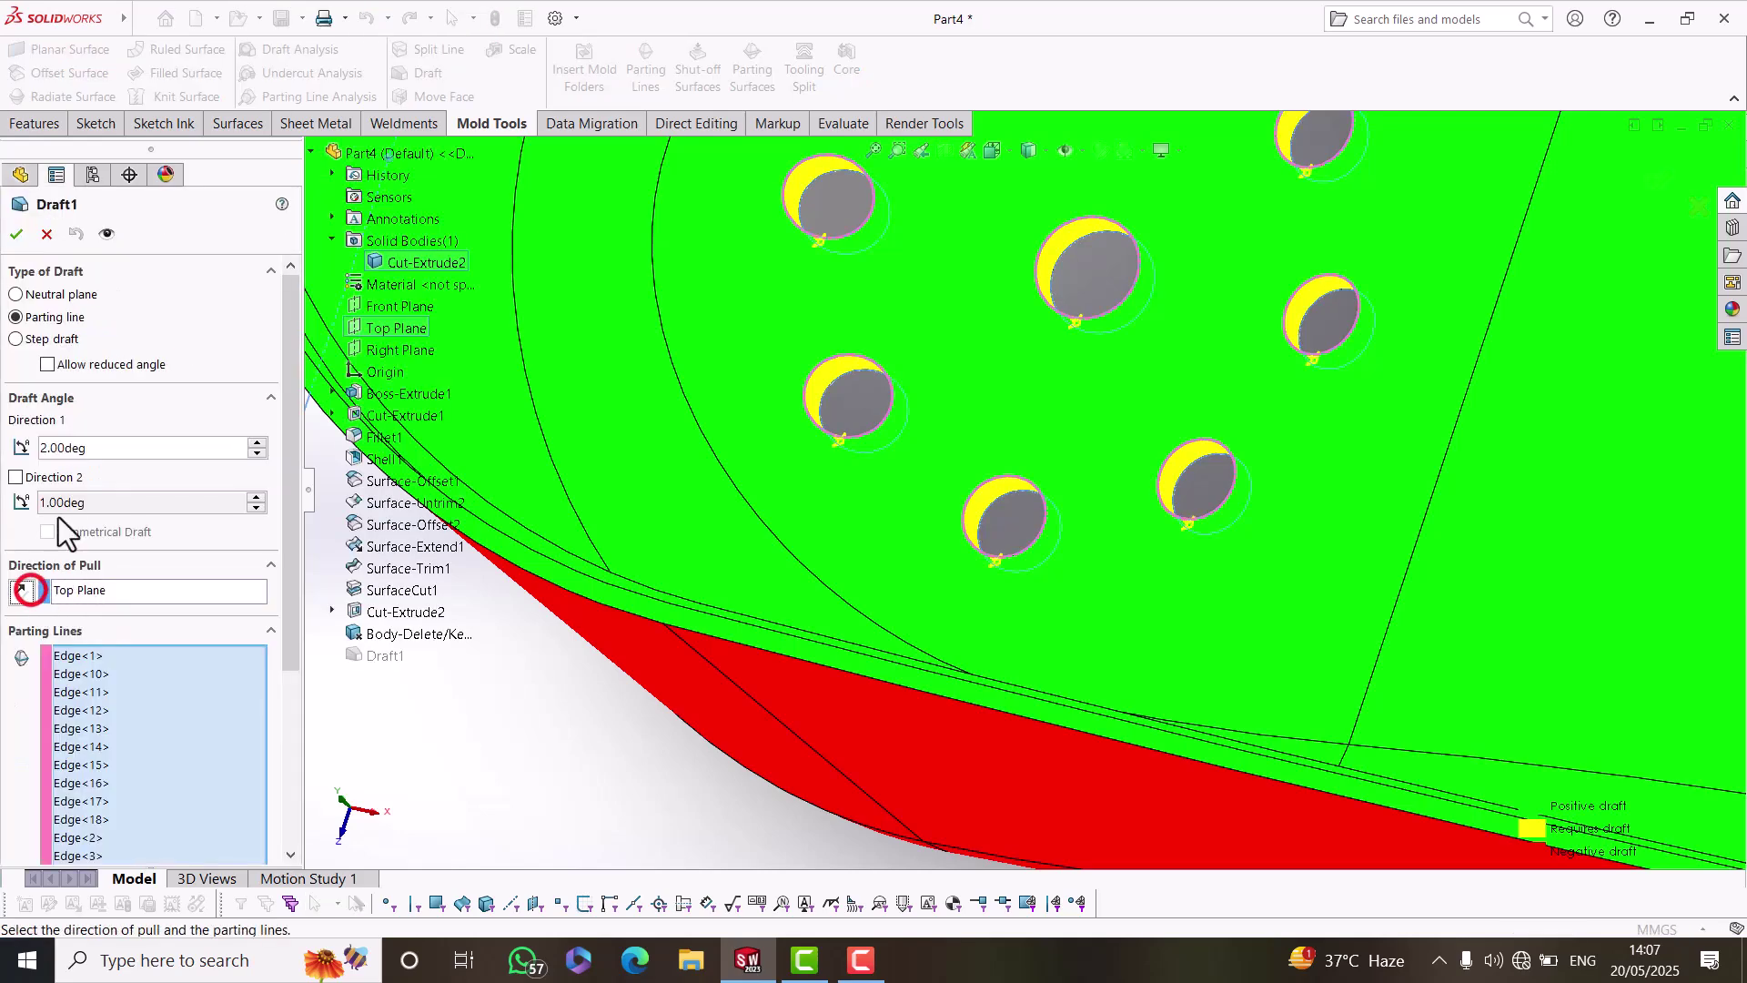
left_click(89, 447)
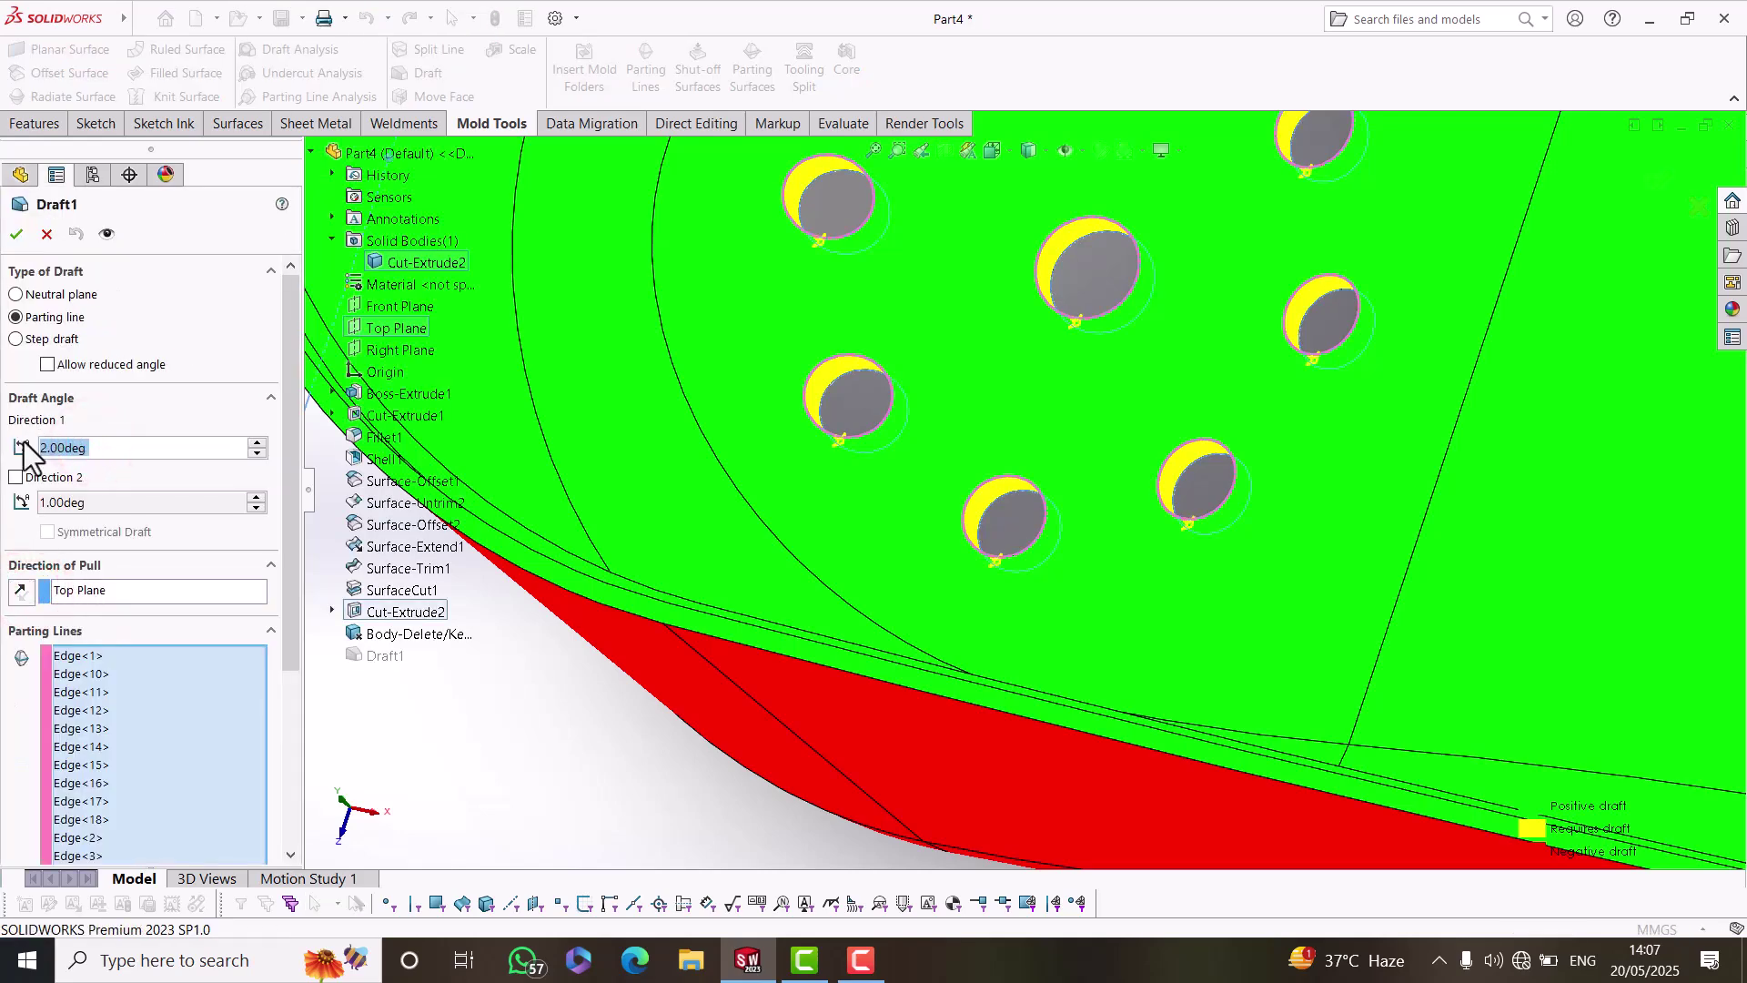
type("1")
key("Return")
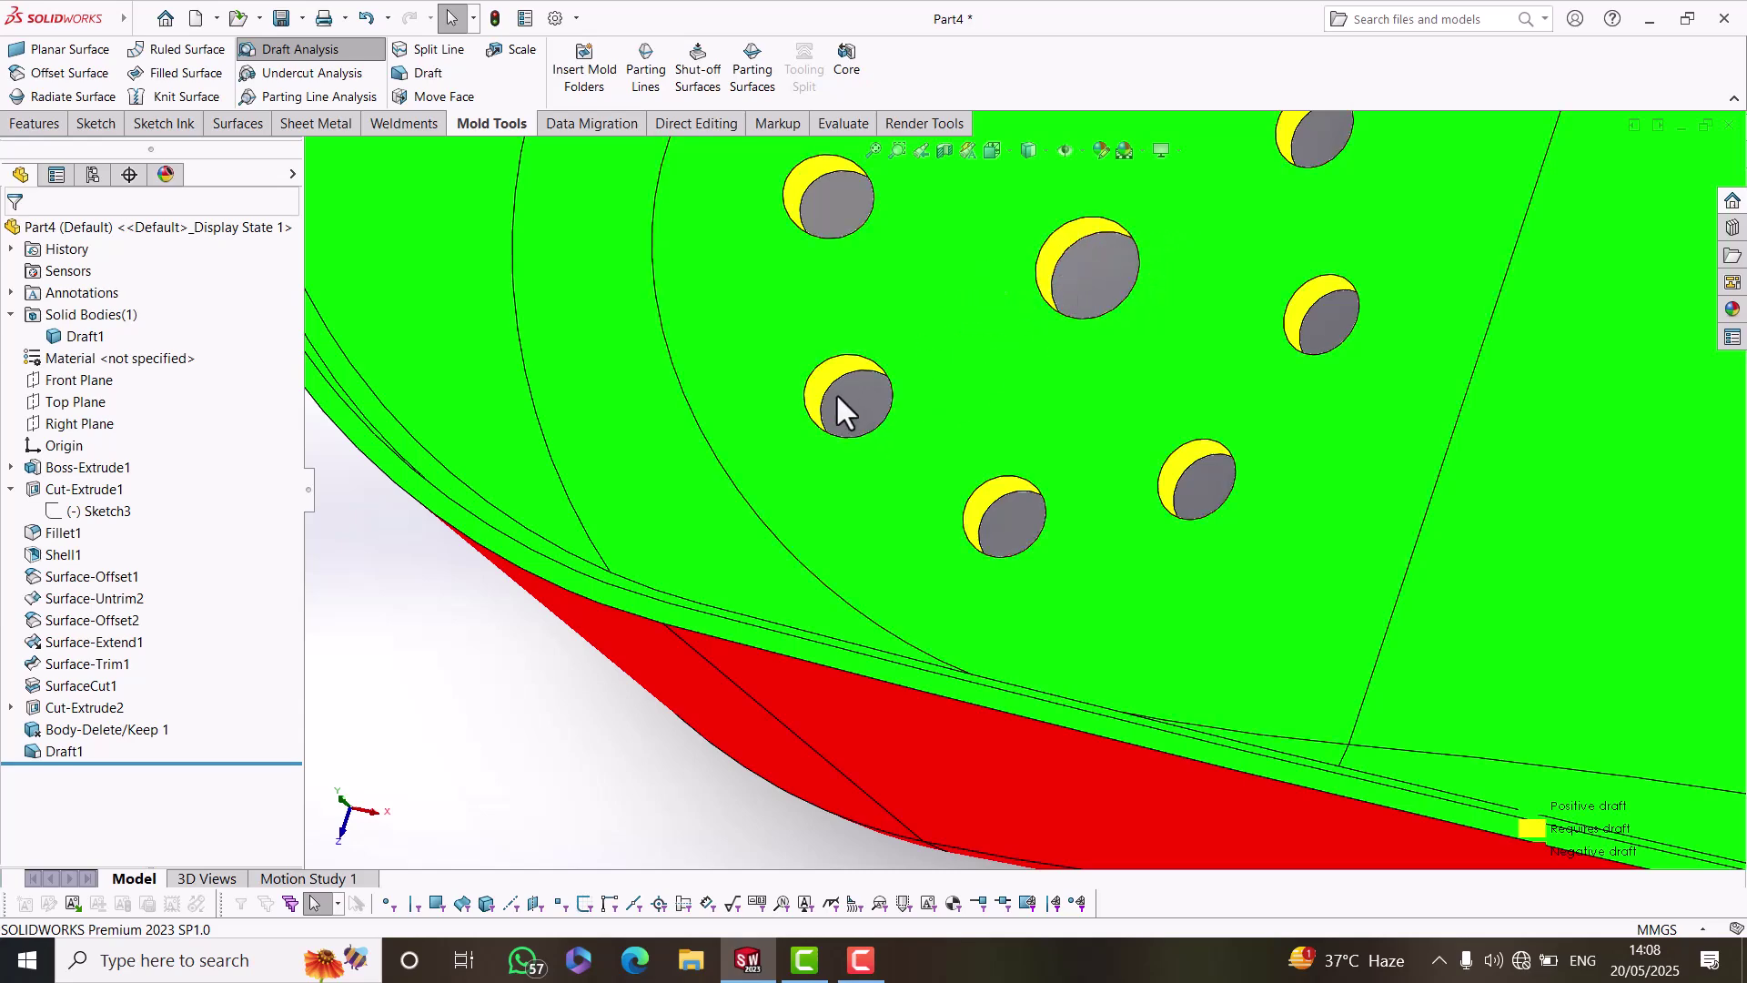
Clear the existing draft analysis and run a new one against the Top Plane with a 1-degree draft angle.
scroll(755, 450, "up", 4)
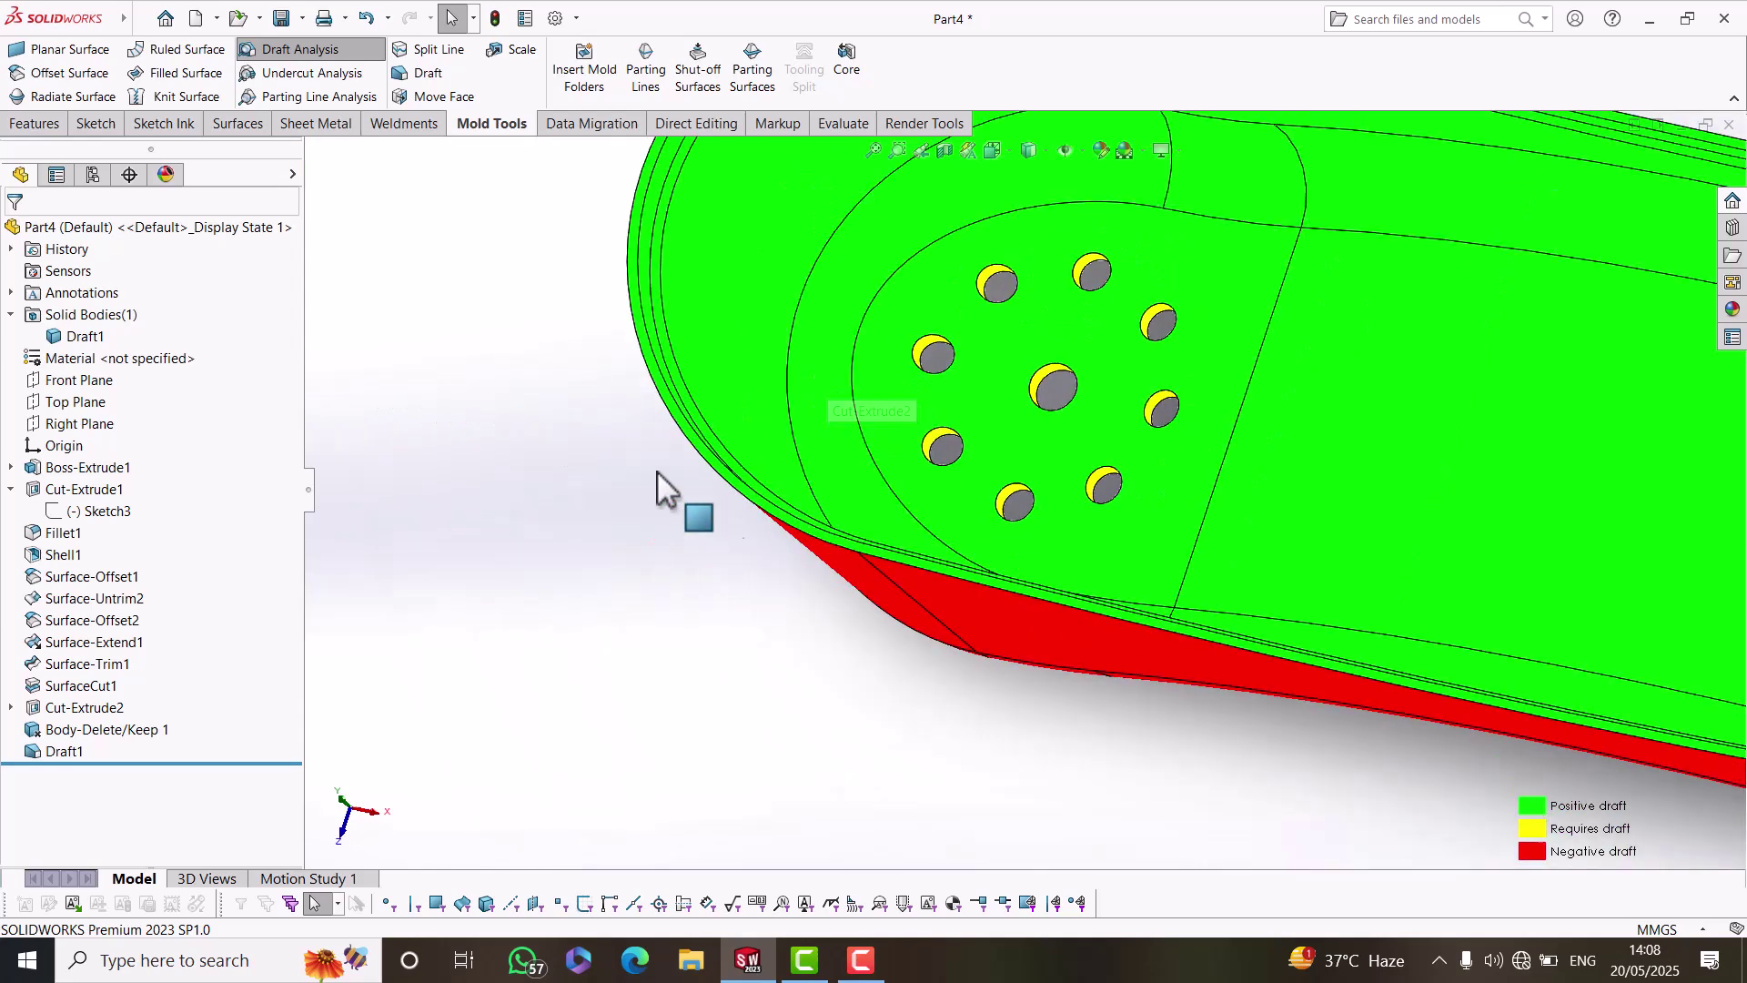
left_click(303, 53)
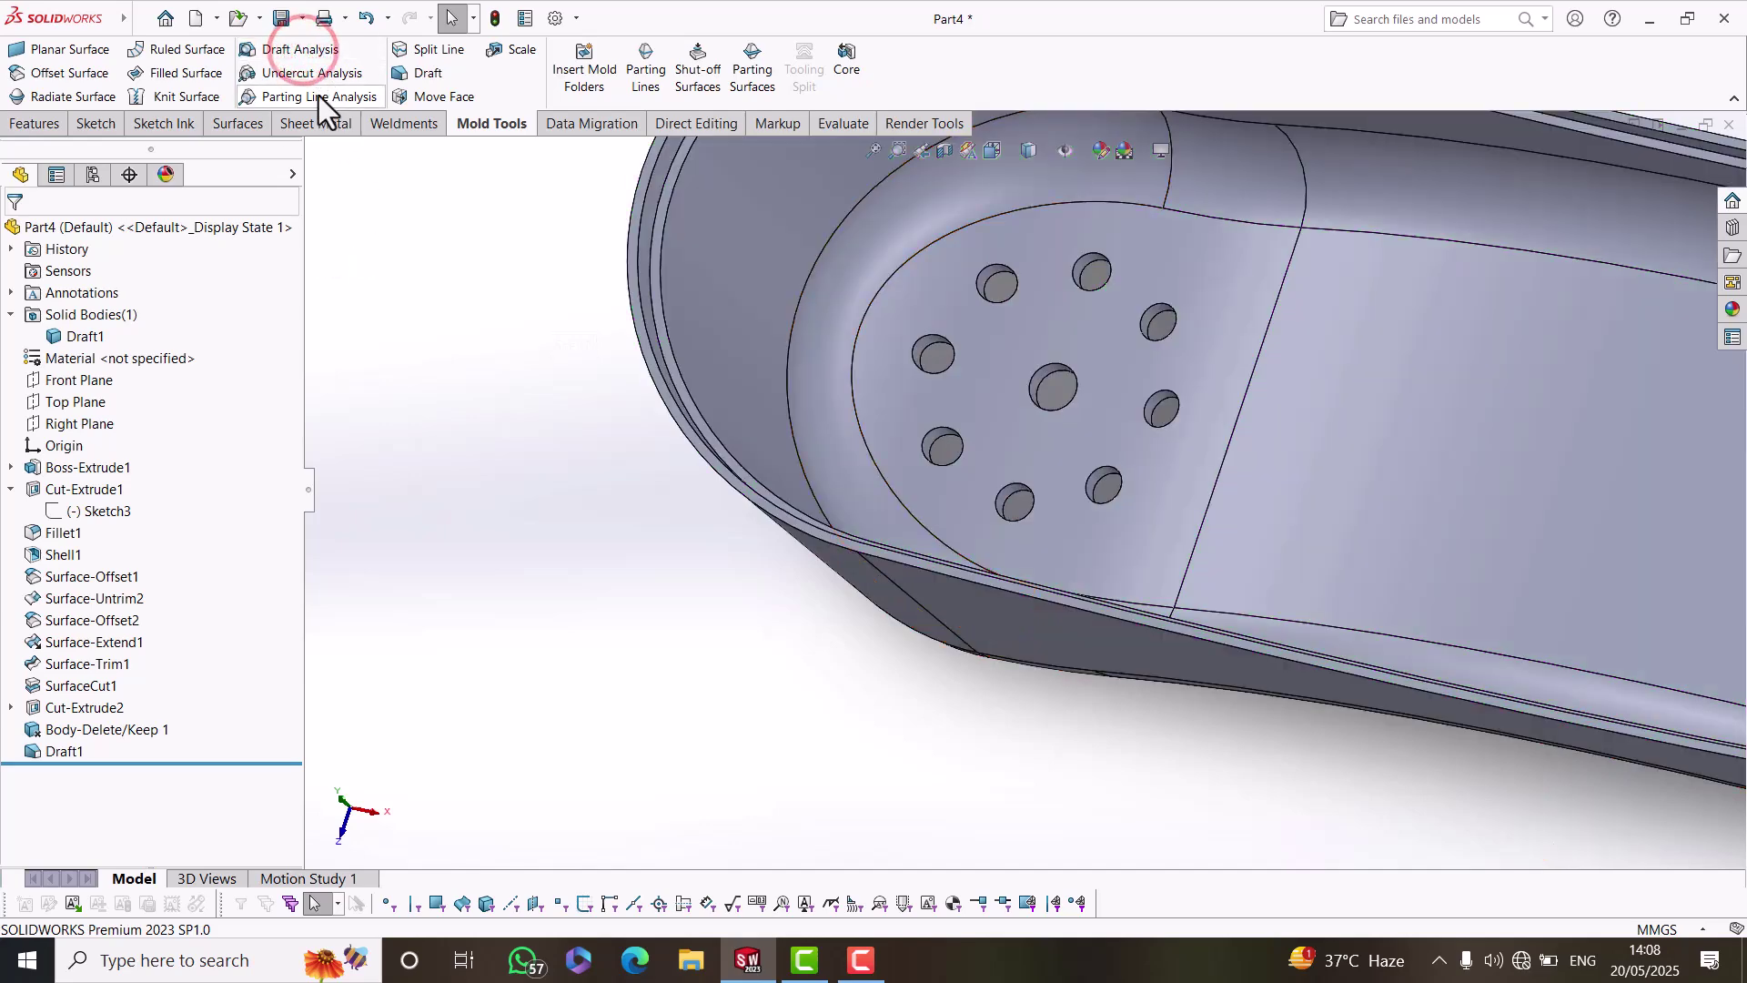
left_click(306, 52)
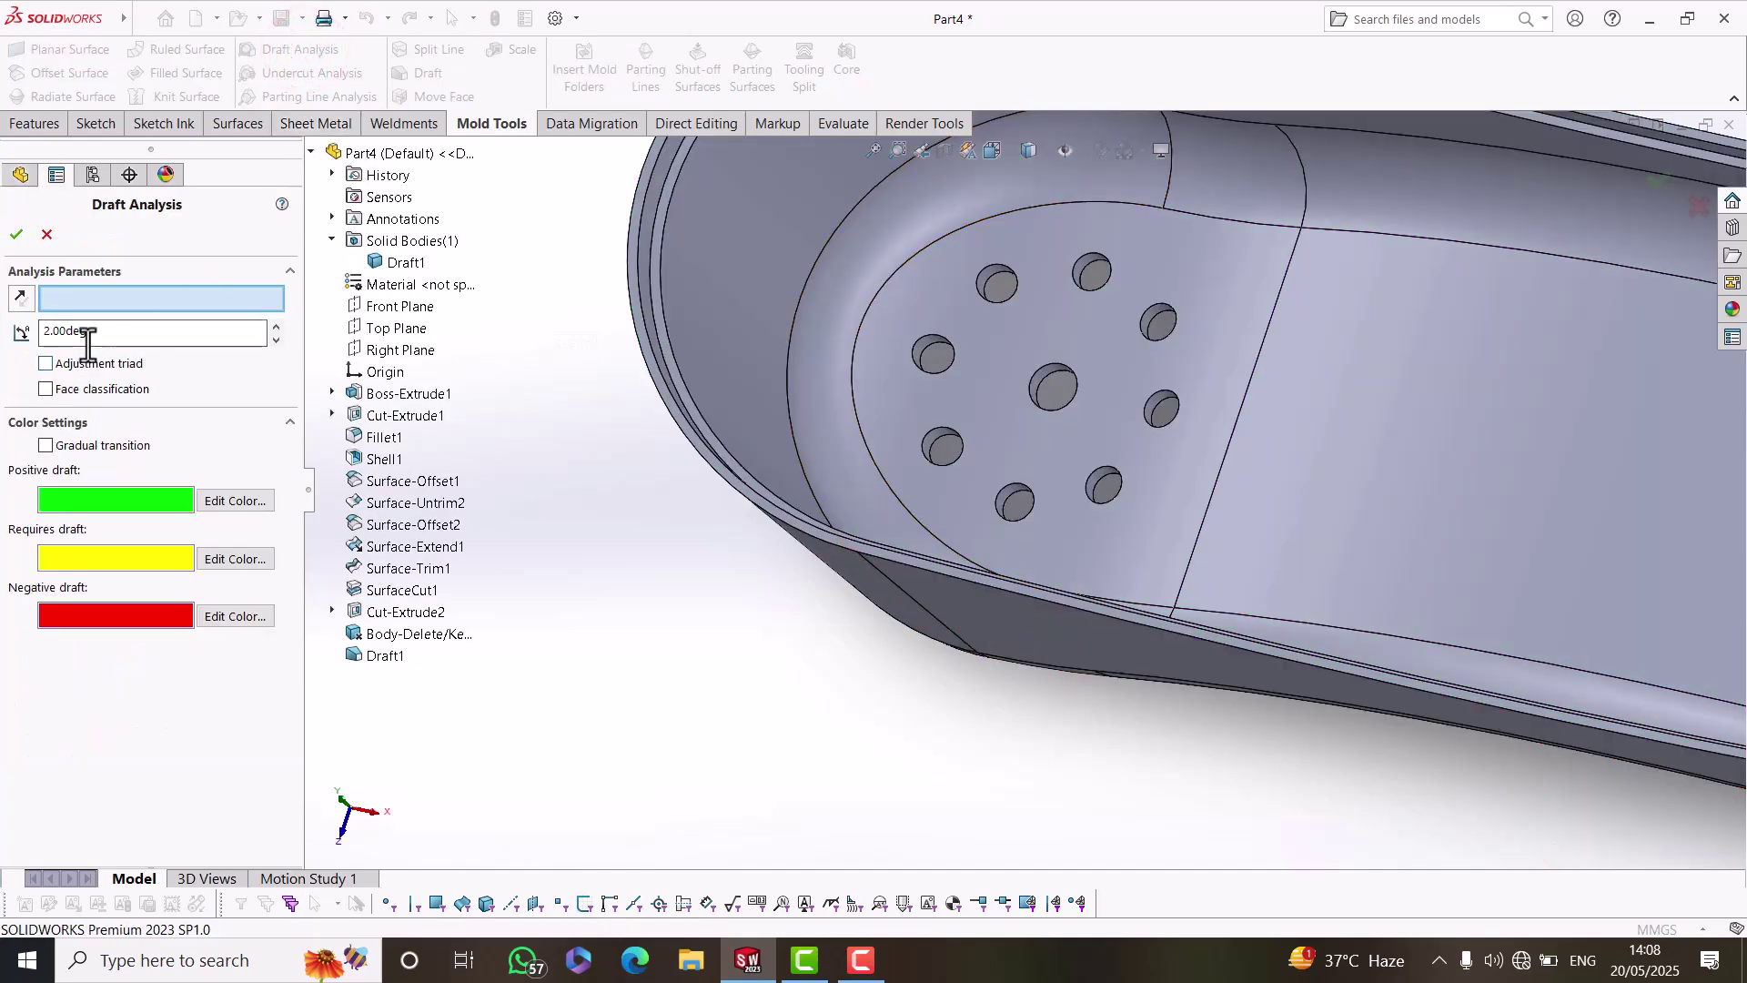
double_click(104, 334)
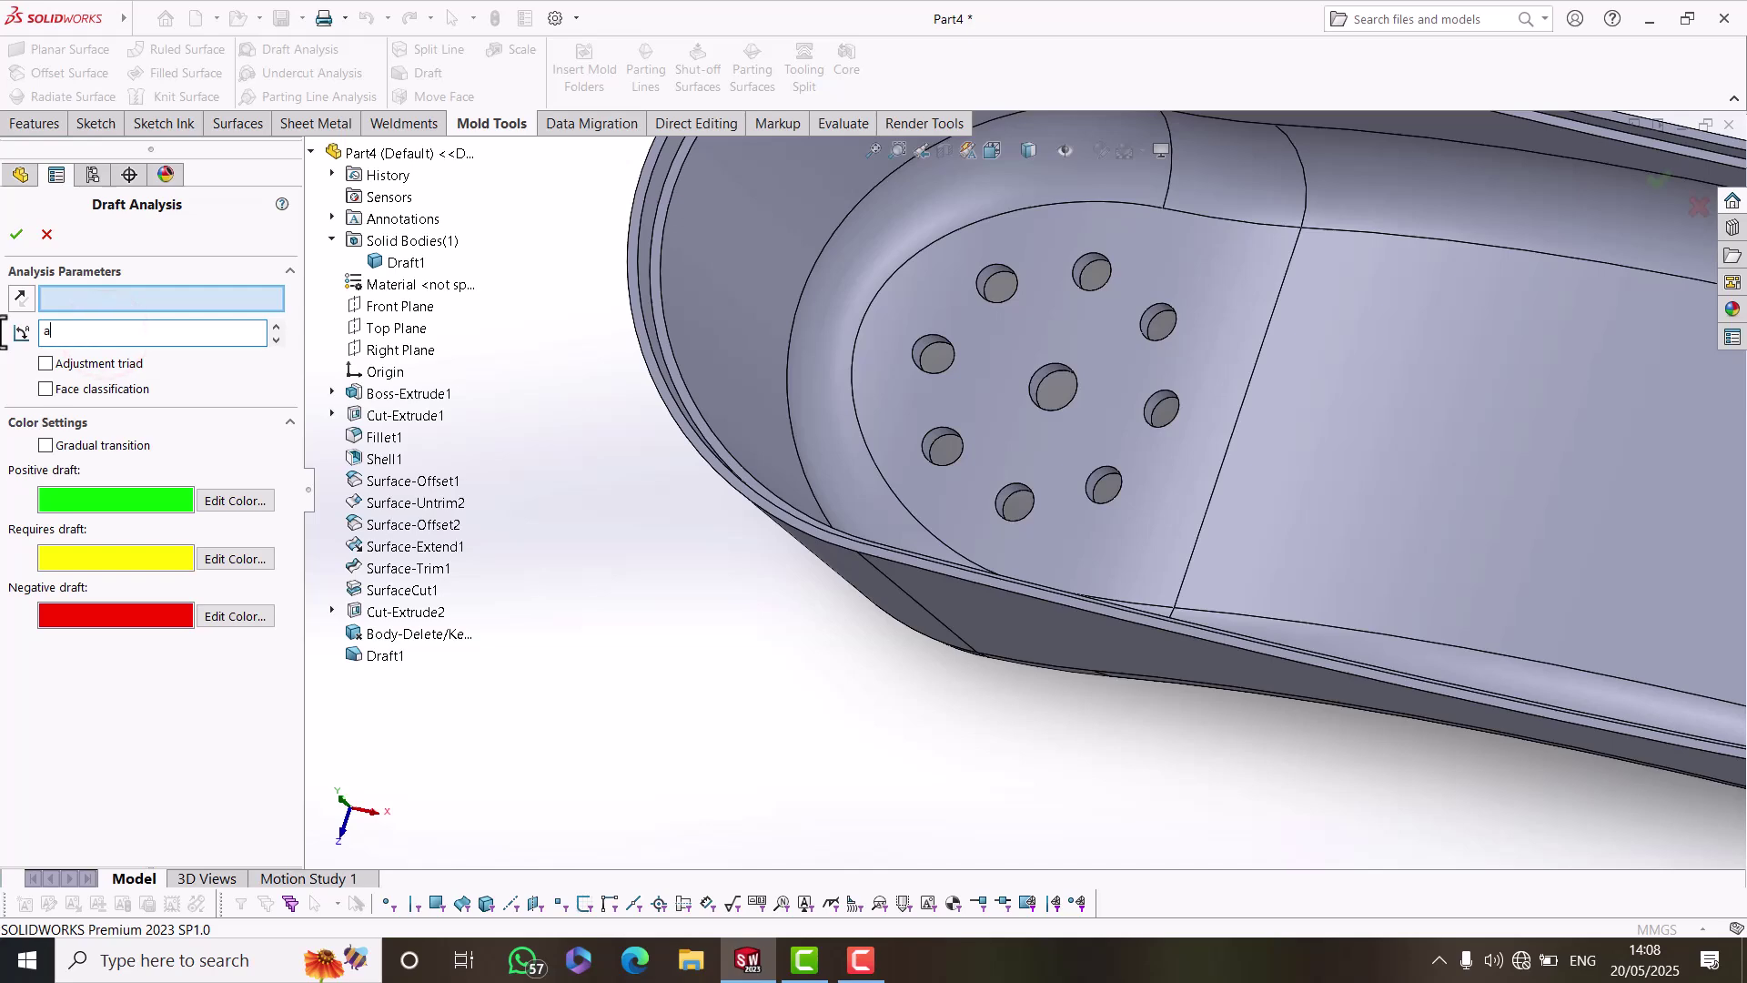
type("1")
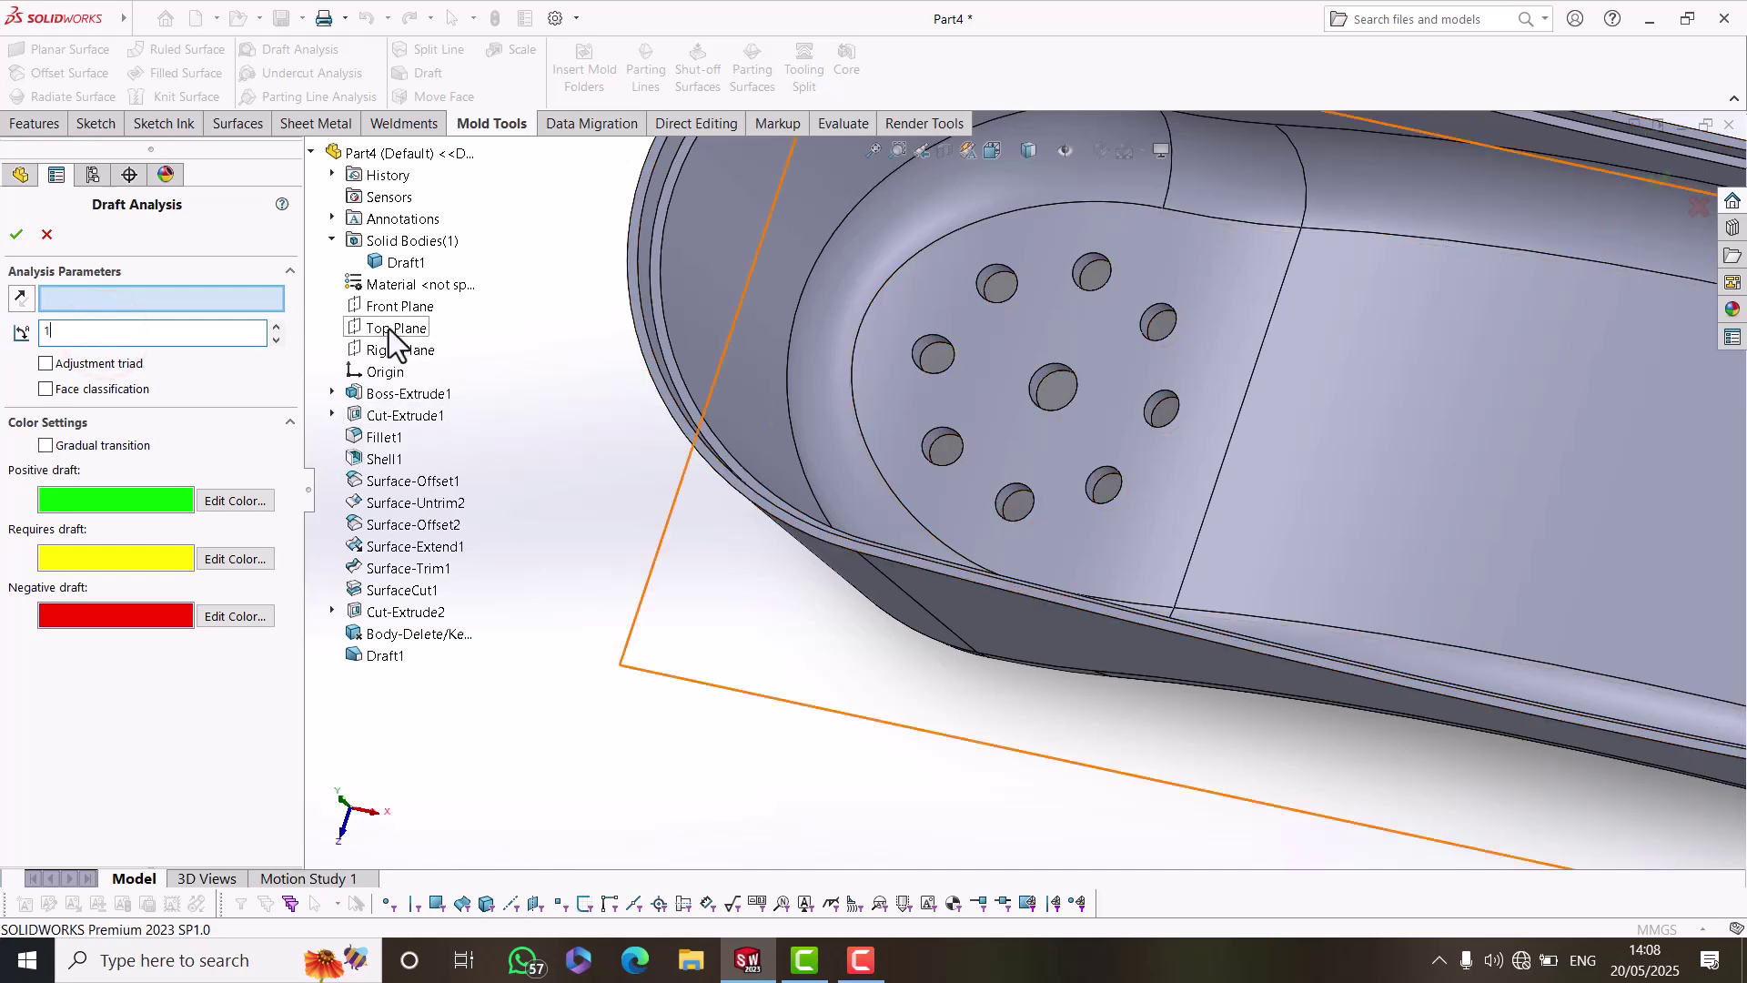
left_click(391, 329)
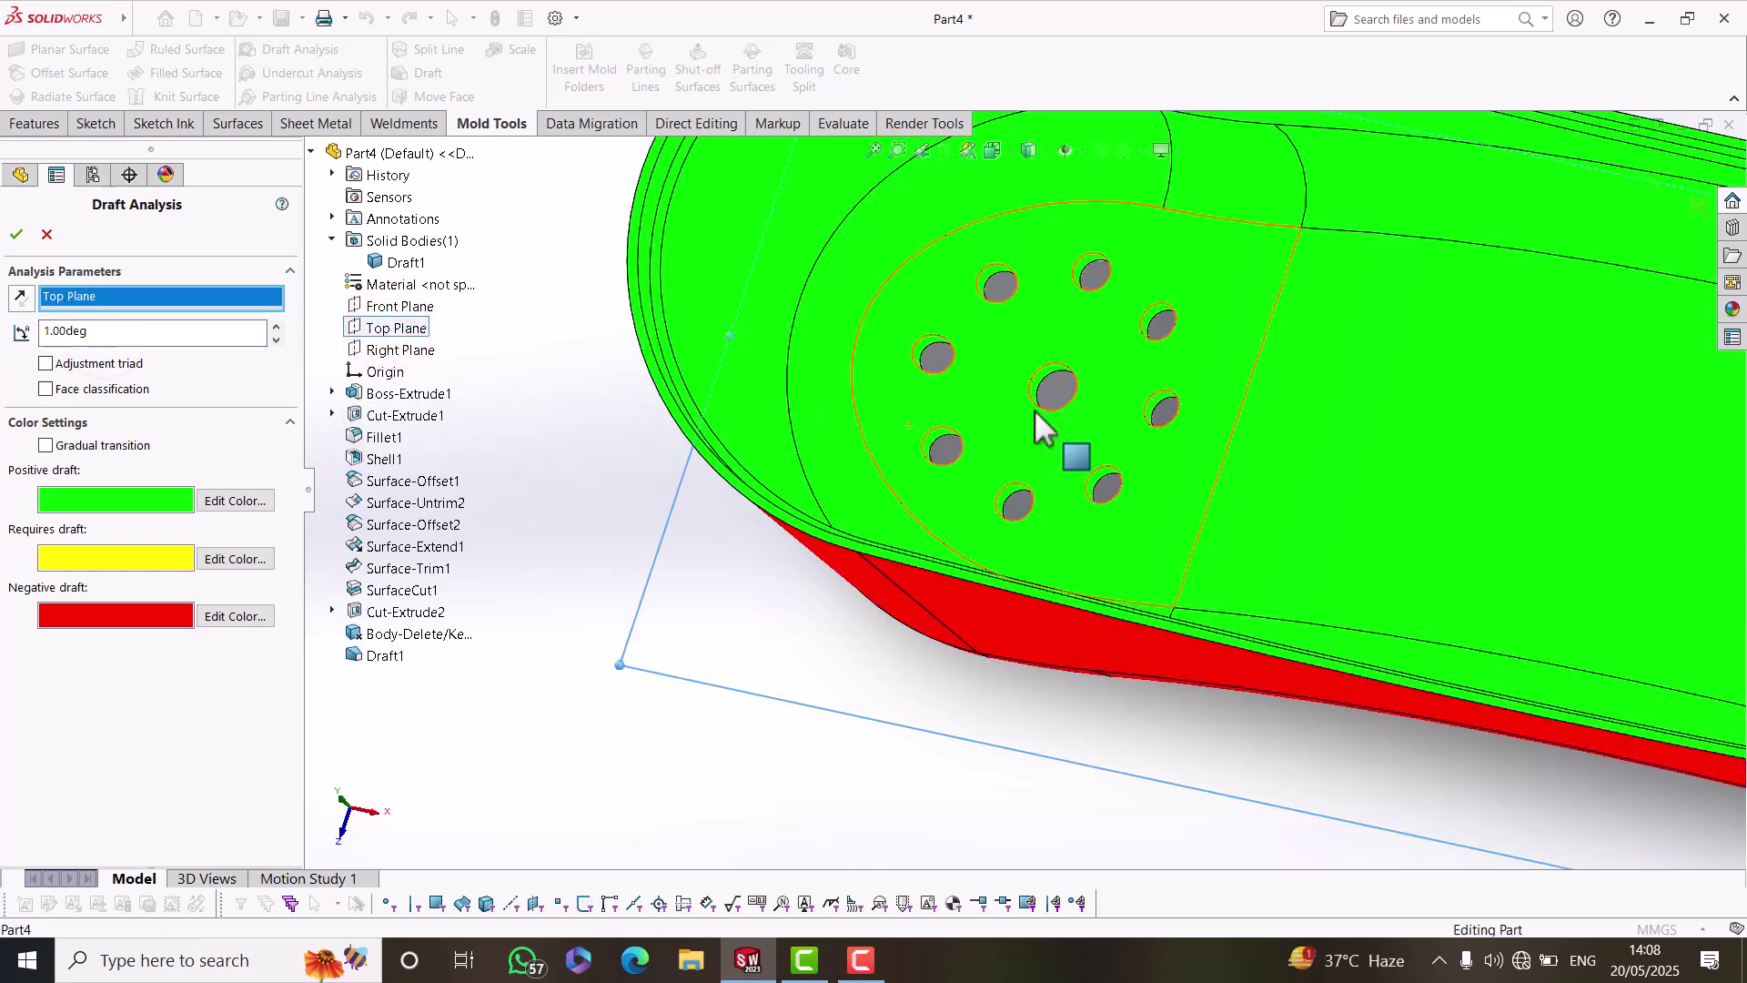
Inspect the hole walls, set the analysis draft angle to 2 degrees, and accept the analysis.
scroll(1028, 428, "down", 5)
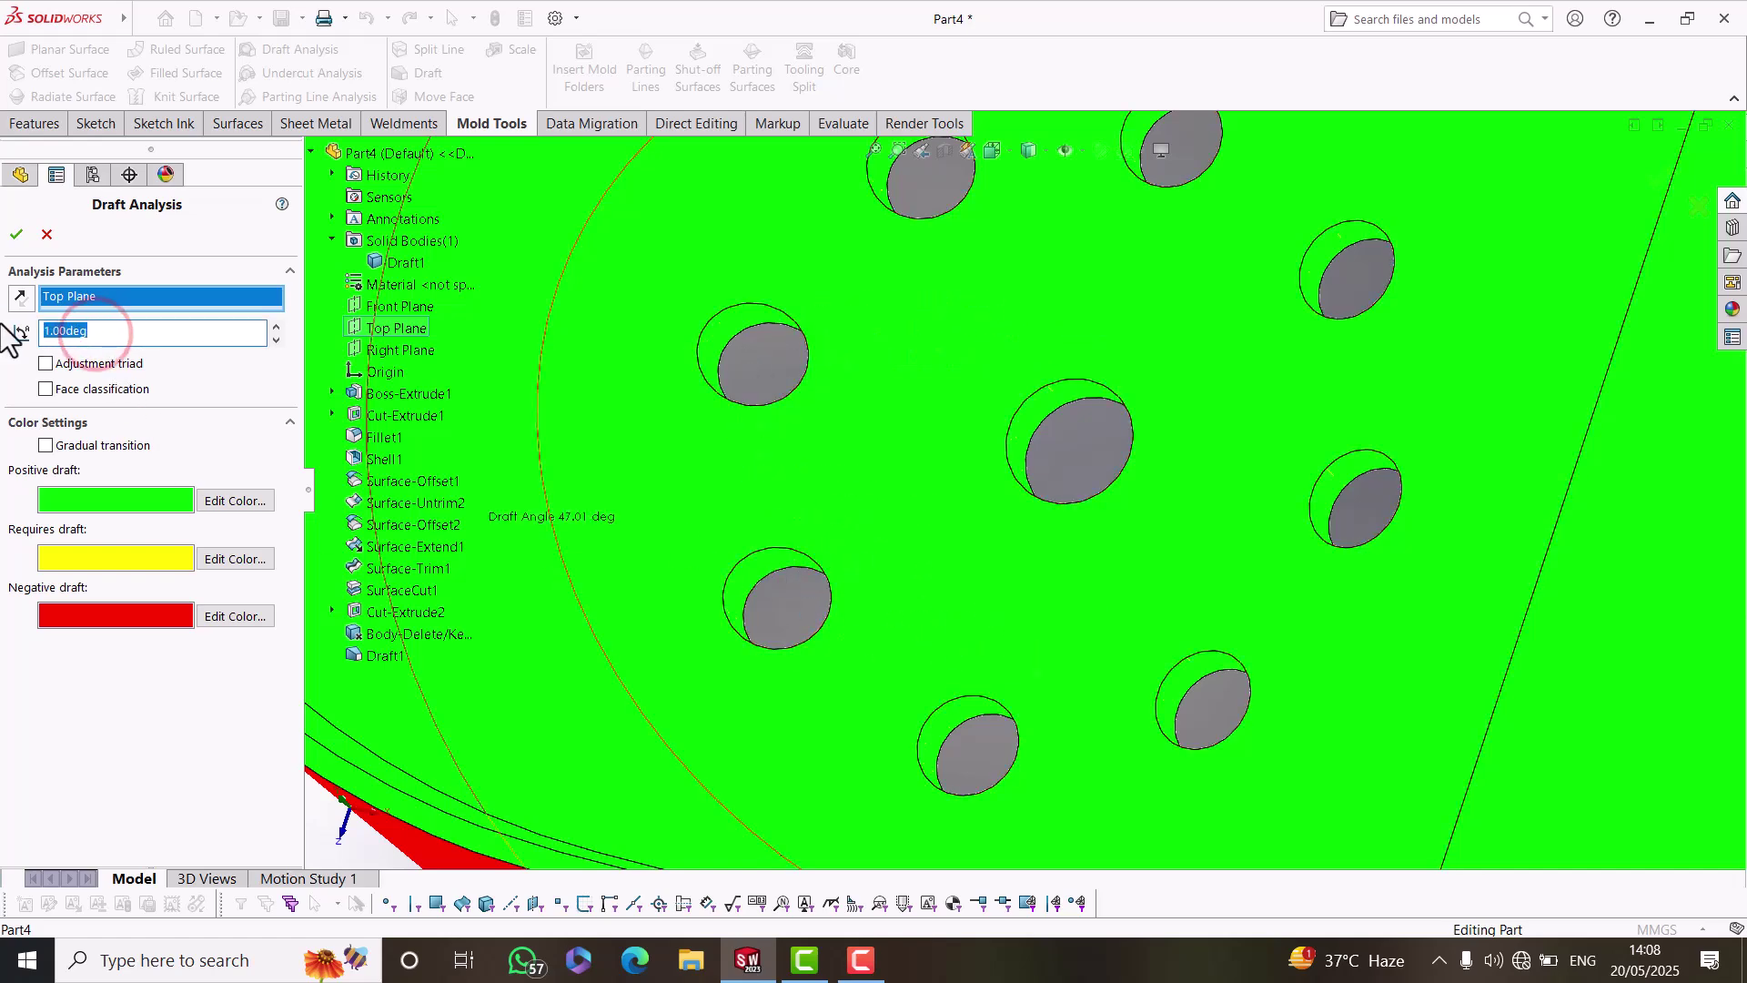
key("Return")
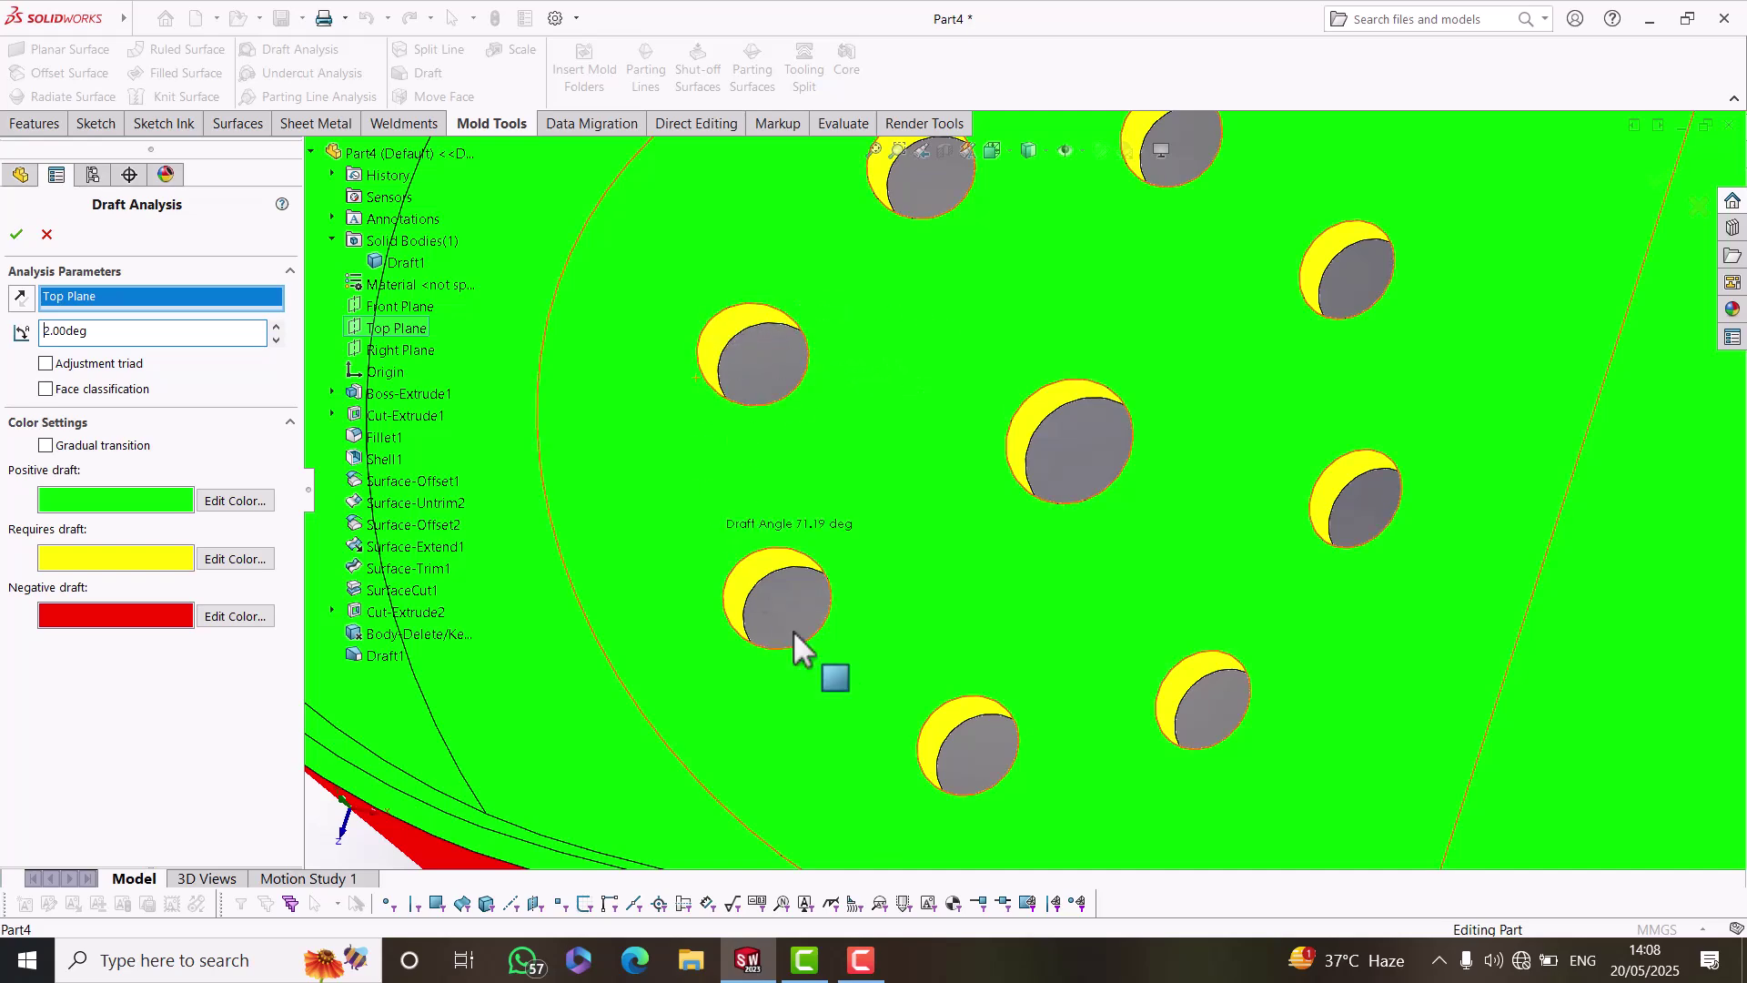
left_click(15, 237)
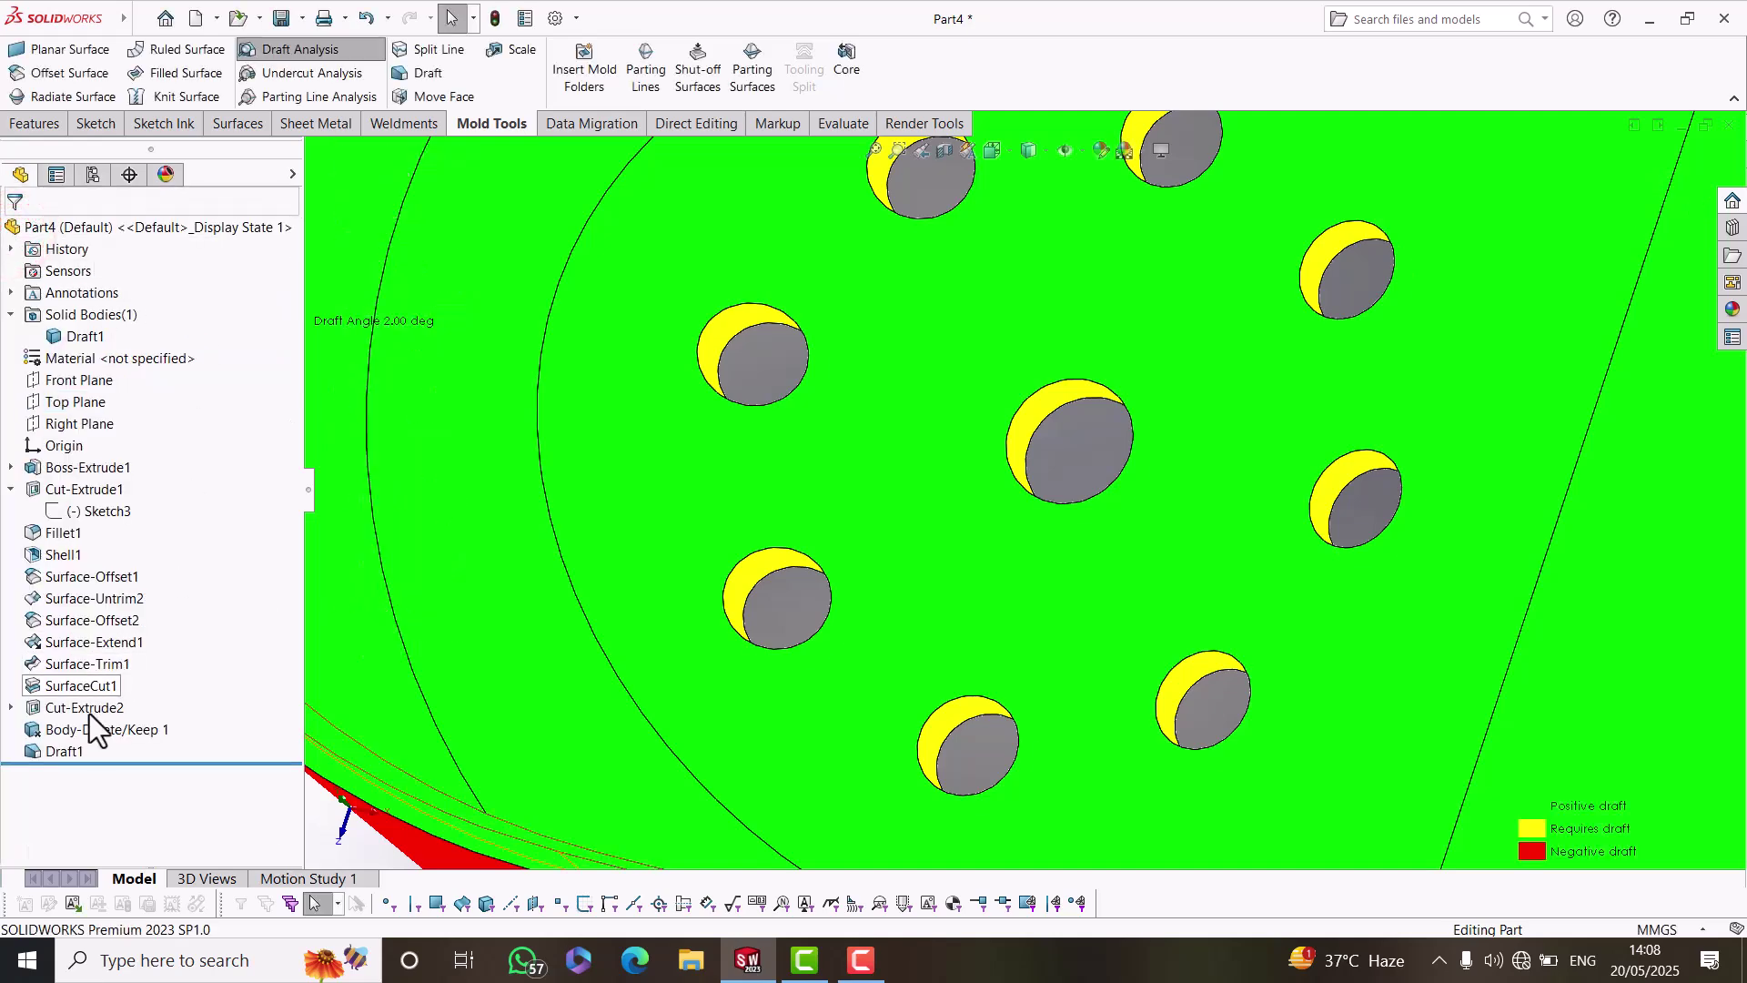
Edit Draft1 to set its draft angle to 2 degrees, accept, and check the hole walls in the draft analysis.
left_click(64, 752)
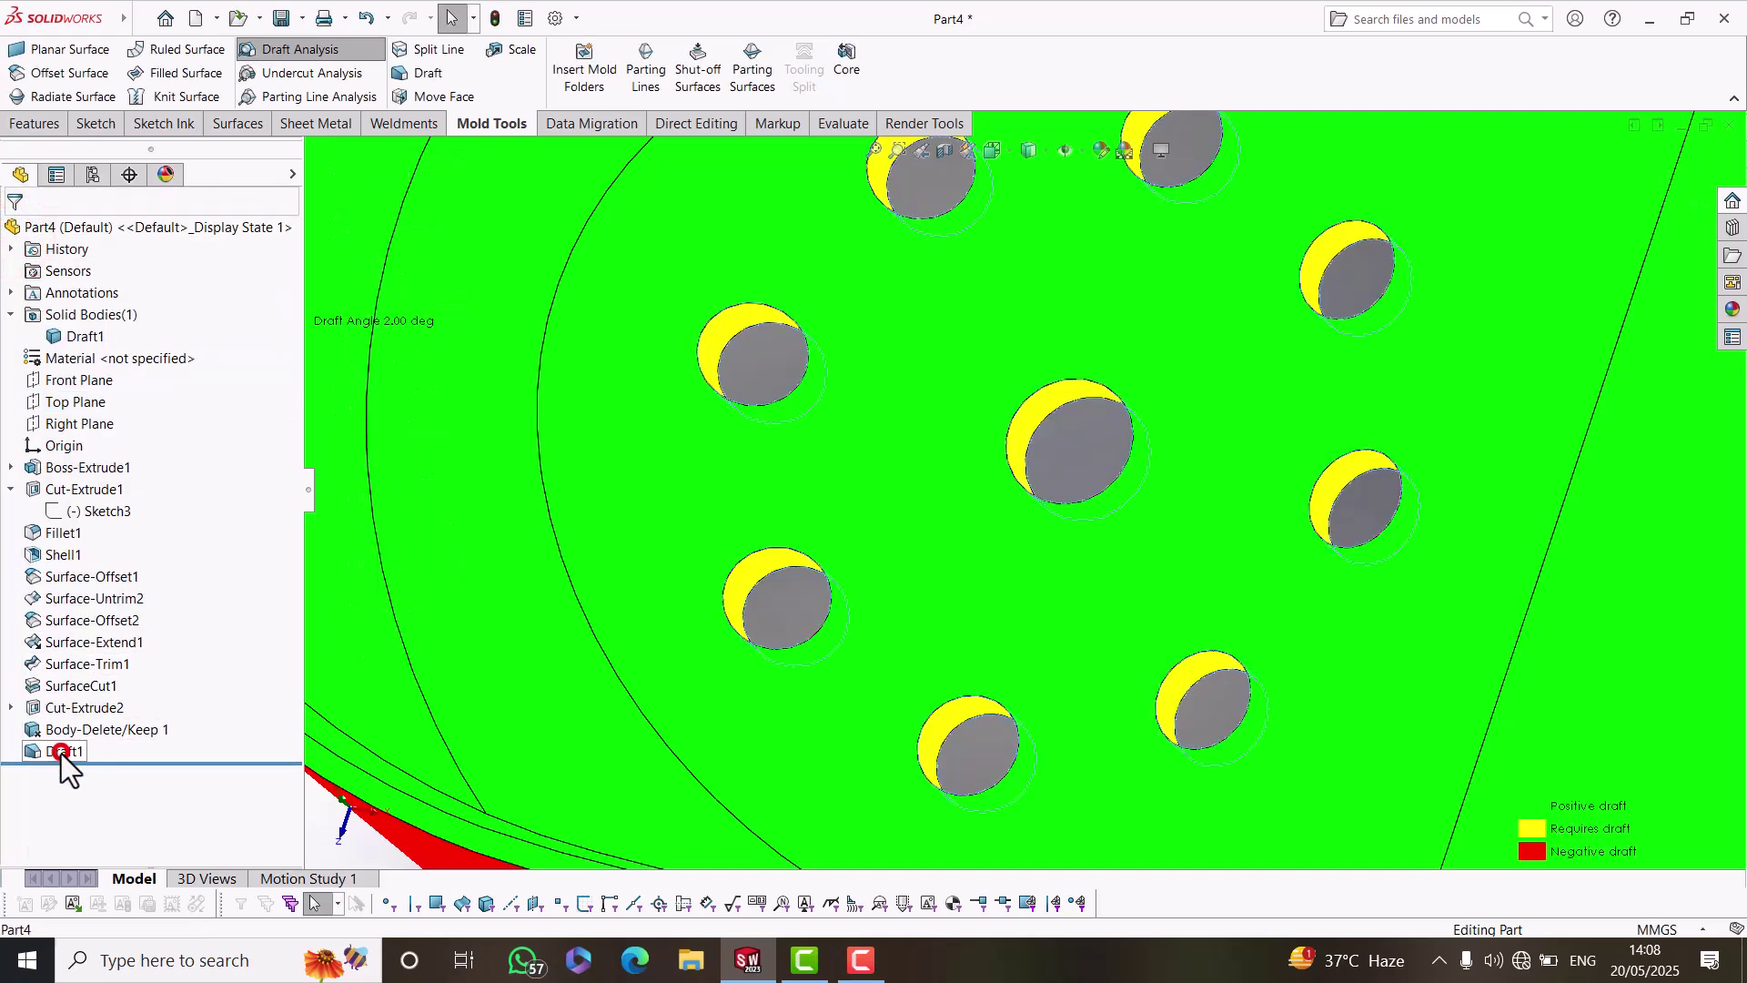
left_click(79, 699)
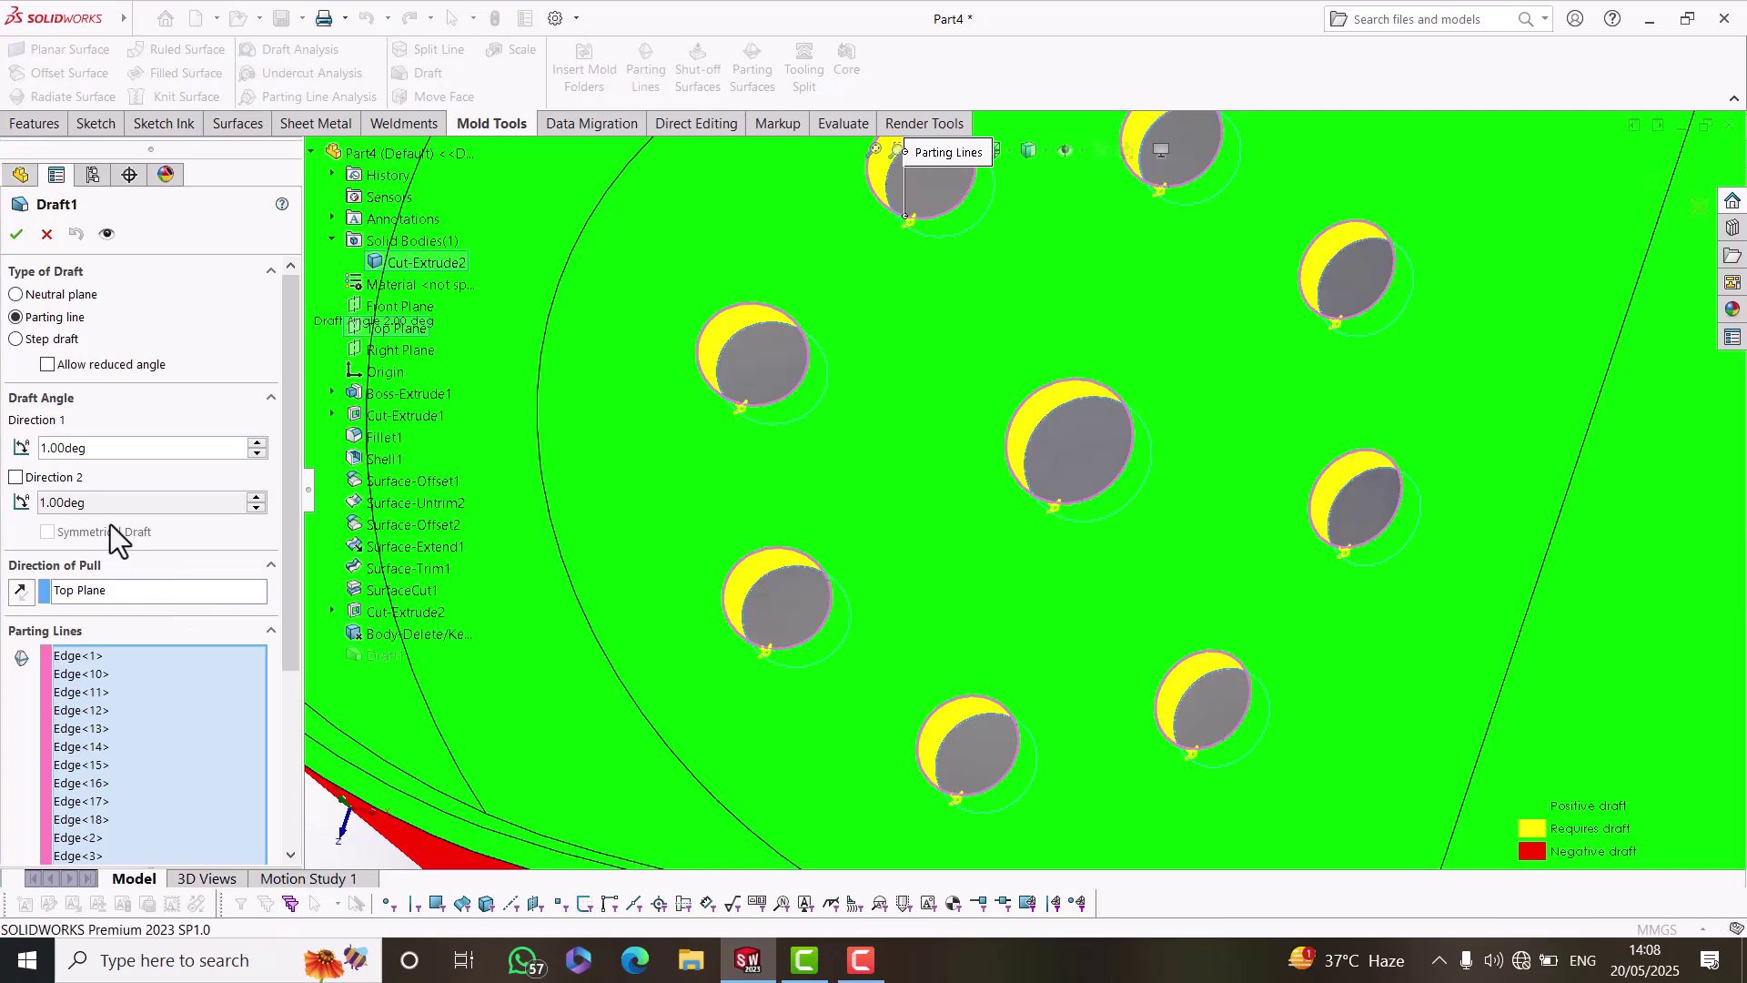
double_click(102, 447)
type("2")
key("Return")
left_click(14, 234)
scroll(1046, 515, "up", 9)
middle_click_drag(1187, 582, 751, 364)
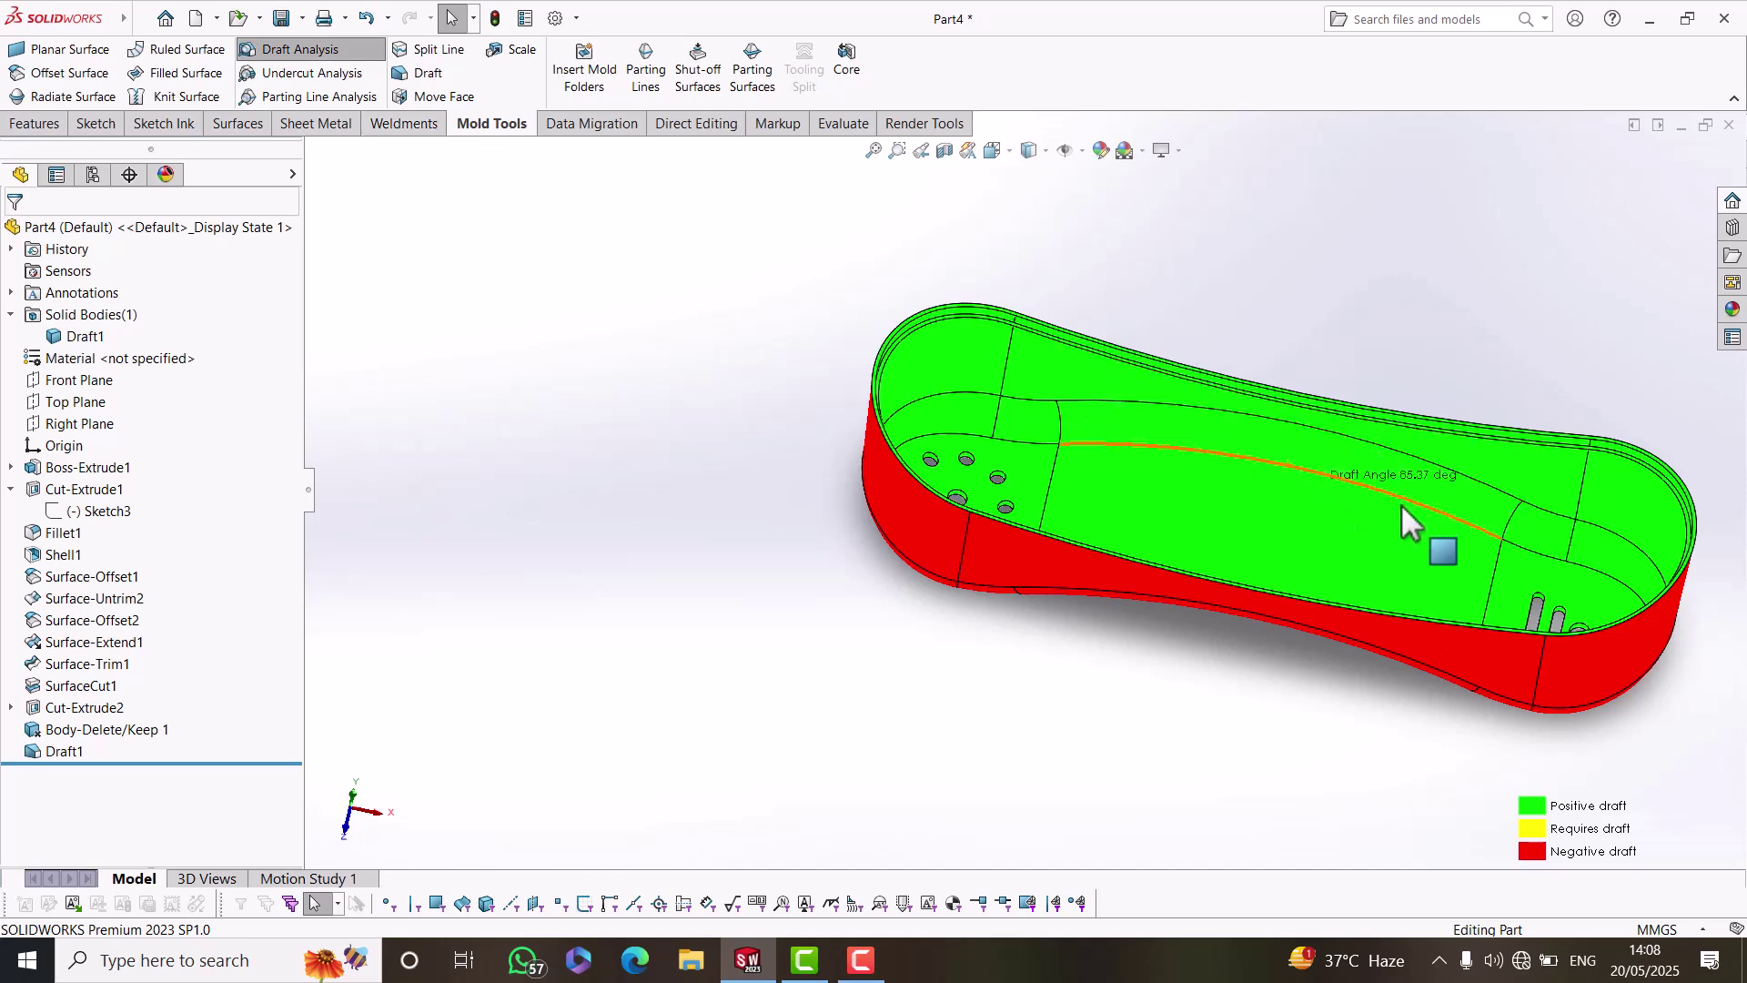
scroll(1417, 528, "down", 3)
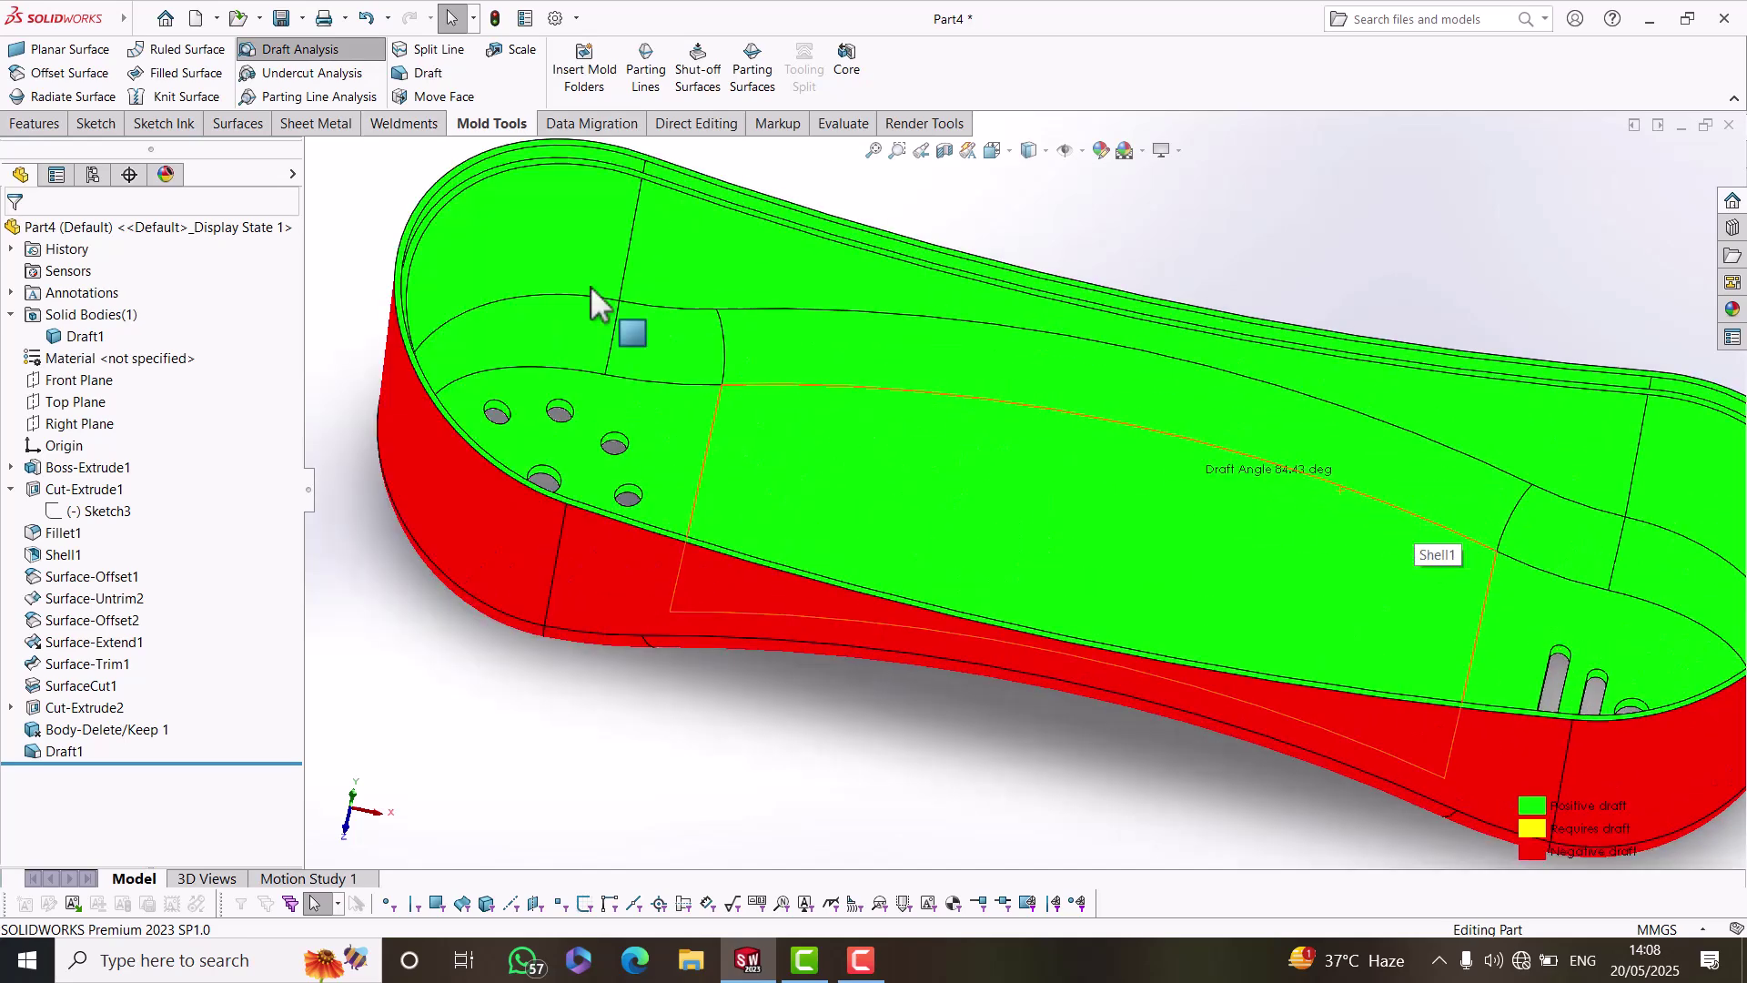
Clear the draft analysis, run an undercut analysis against the Top Plane, check the occluded, straddle and no-undercut face counts, and close it.
left_click(302, 51)
left_click(306, 73)
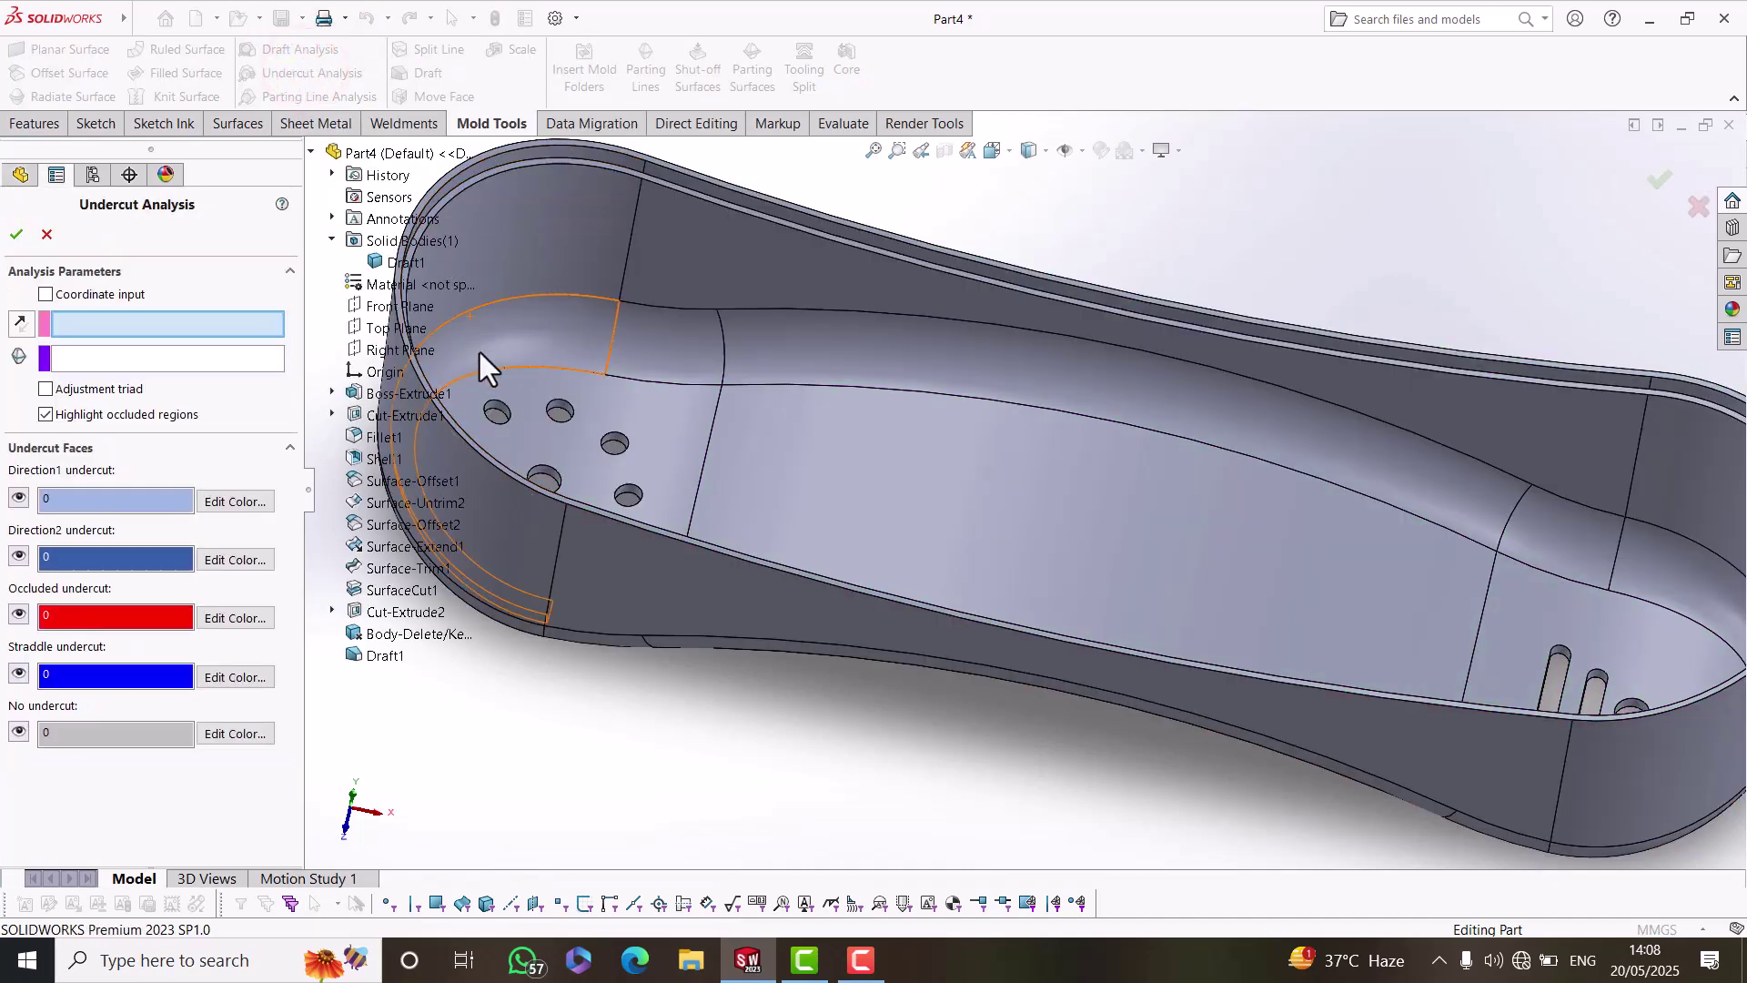
left_click(383, 329)
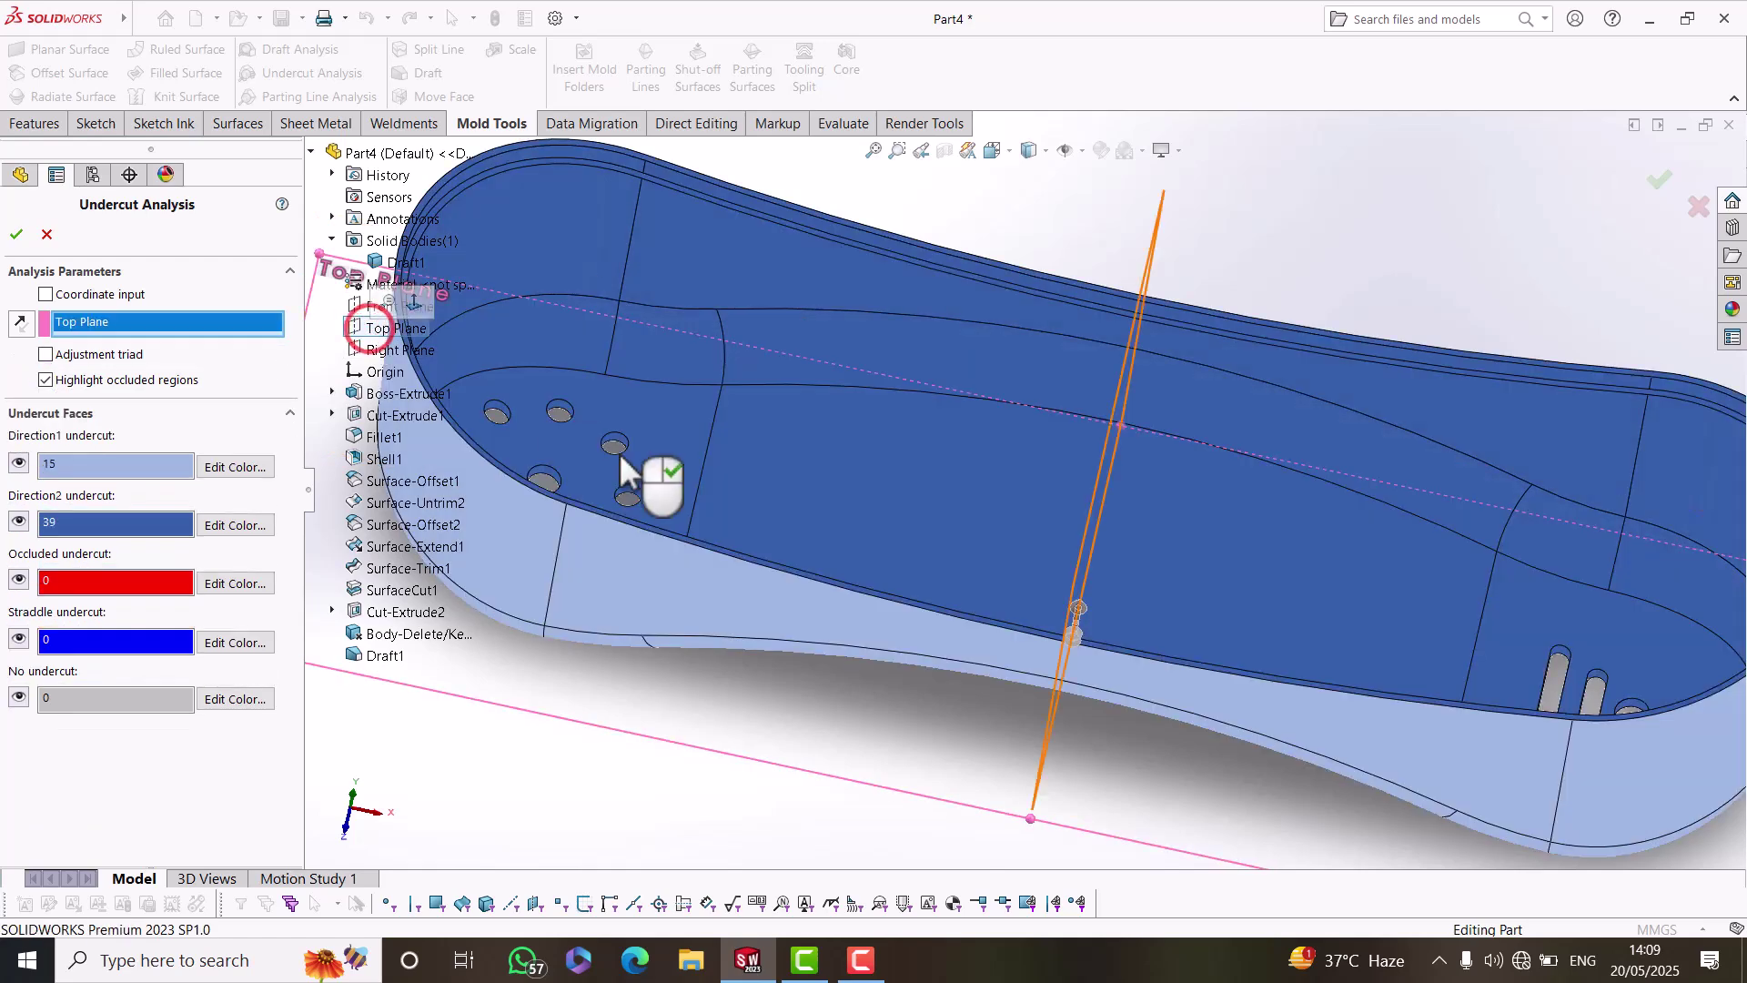
key("f")
scroll(1019, 468, "down", 3)
middle_click_drag(1019, 468, 972, 426)
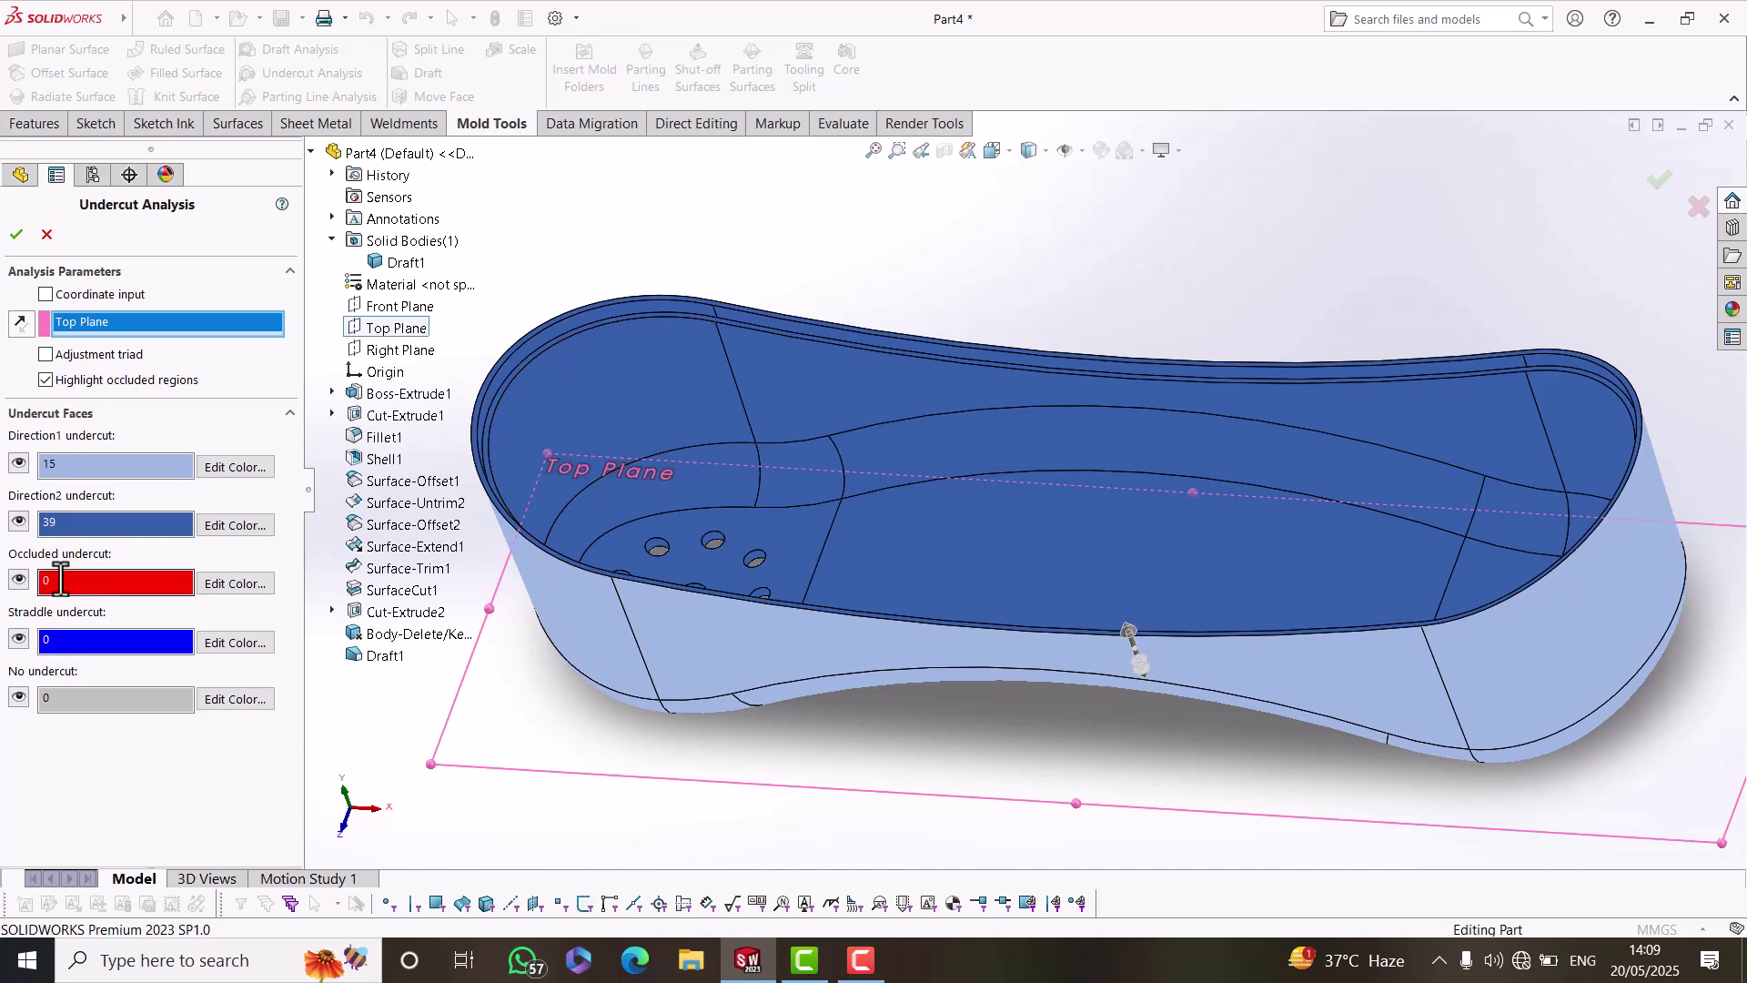
left_click(55, 640)
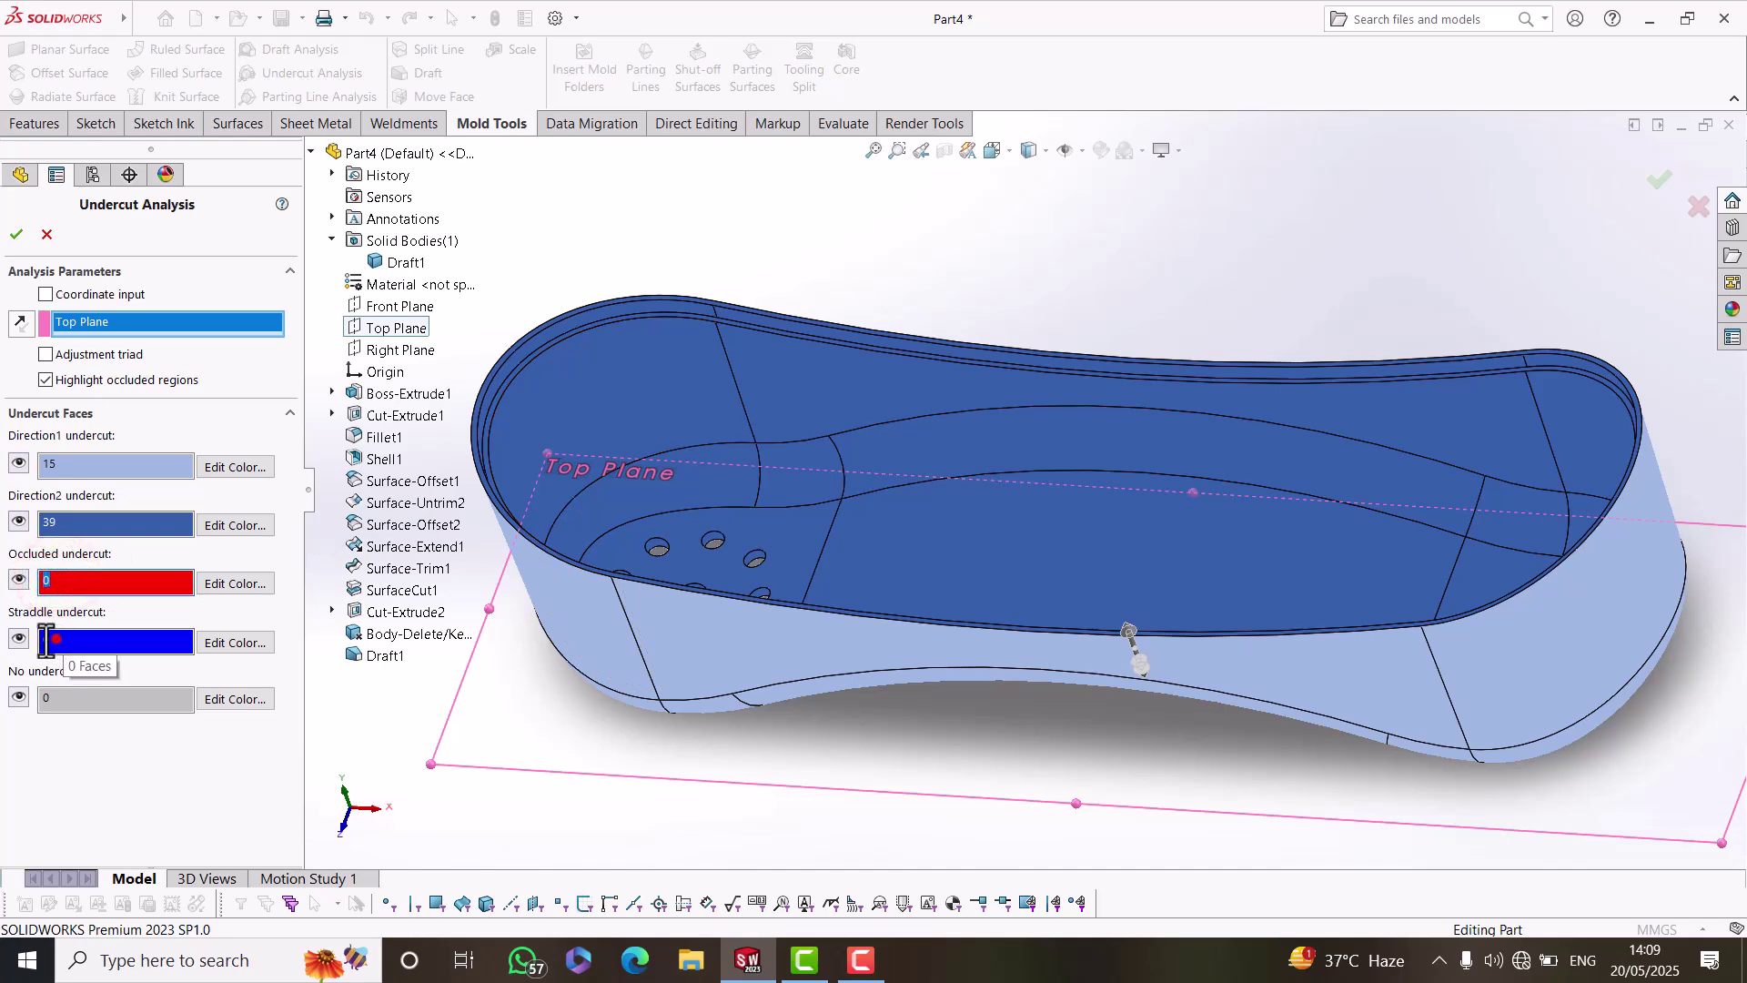
left_click(60, 699)
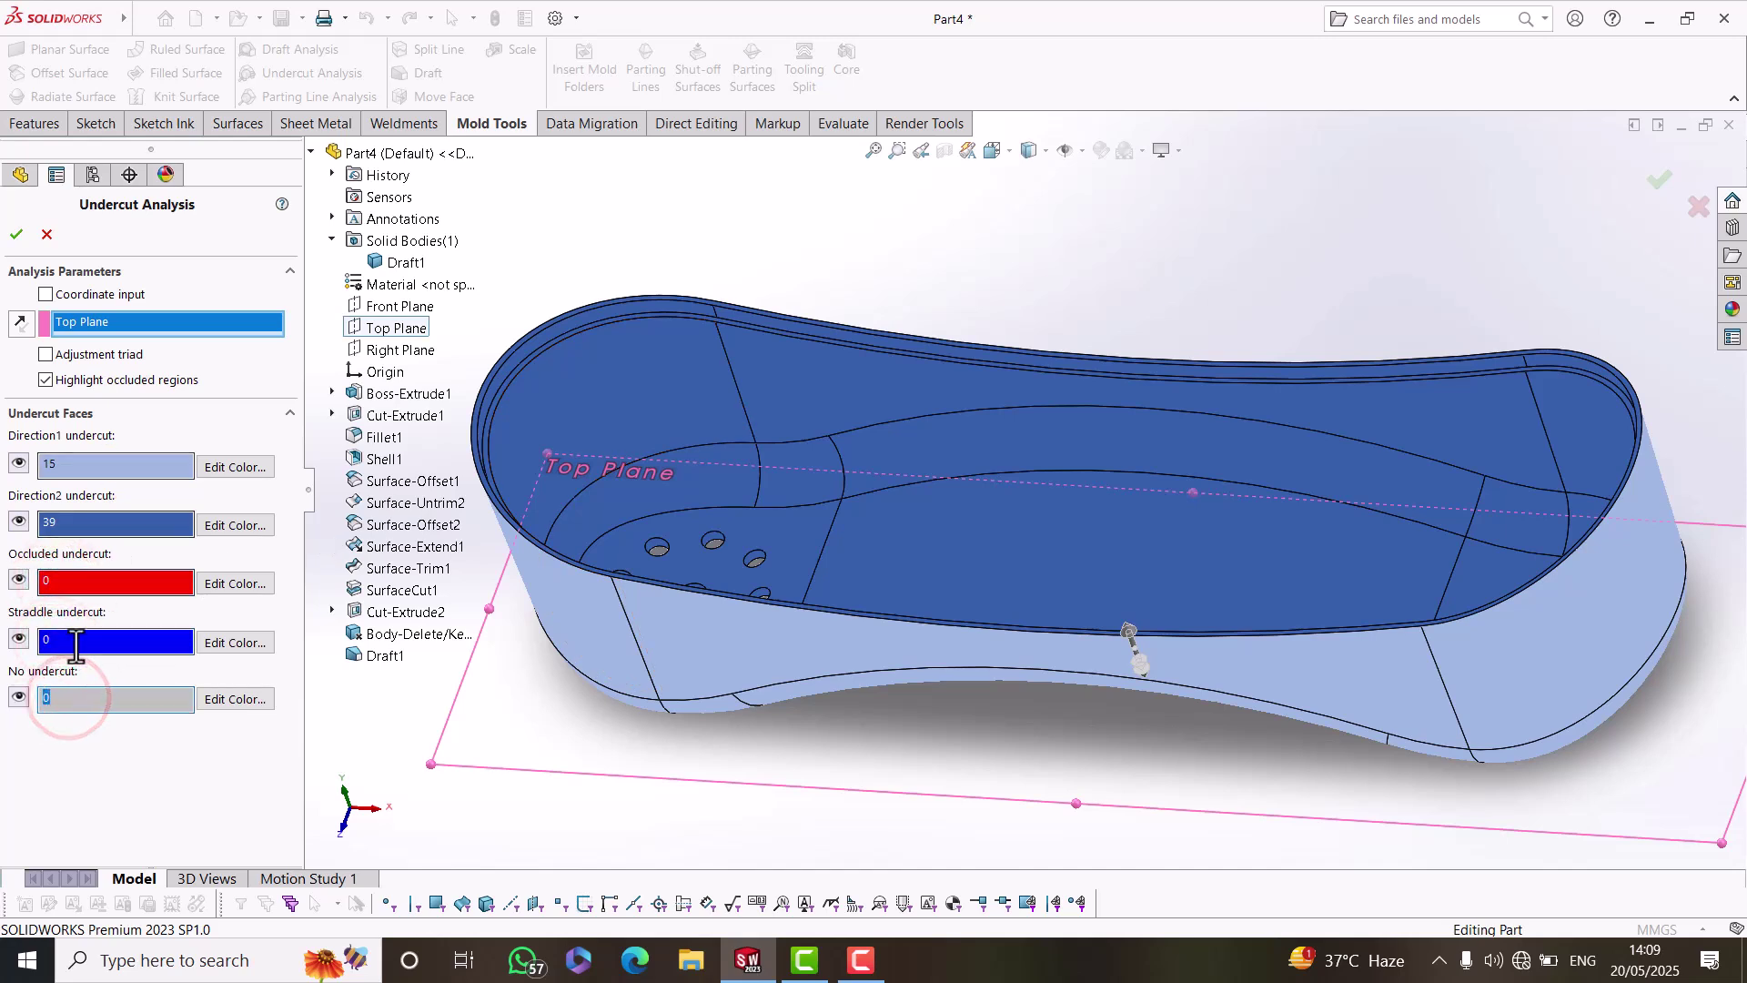
left_click(48, 235)
mouse_move(959, 406)
middle_mouse_down()
mouse_move(1076, 454)
mouse_move(1003, 472)
middle_mouse_up()
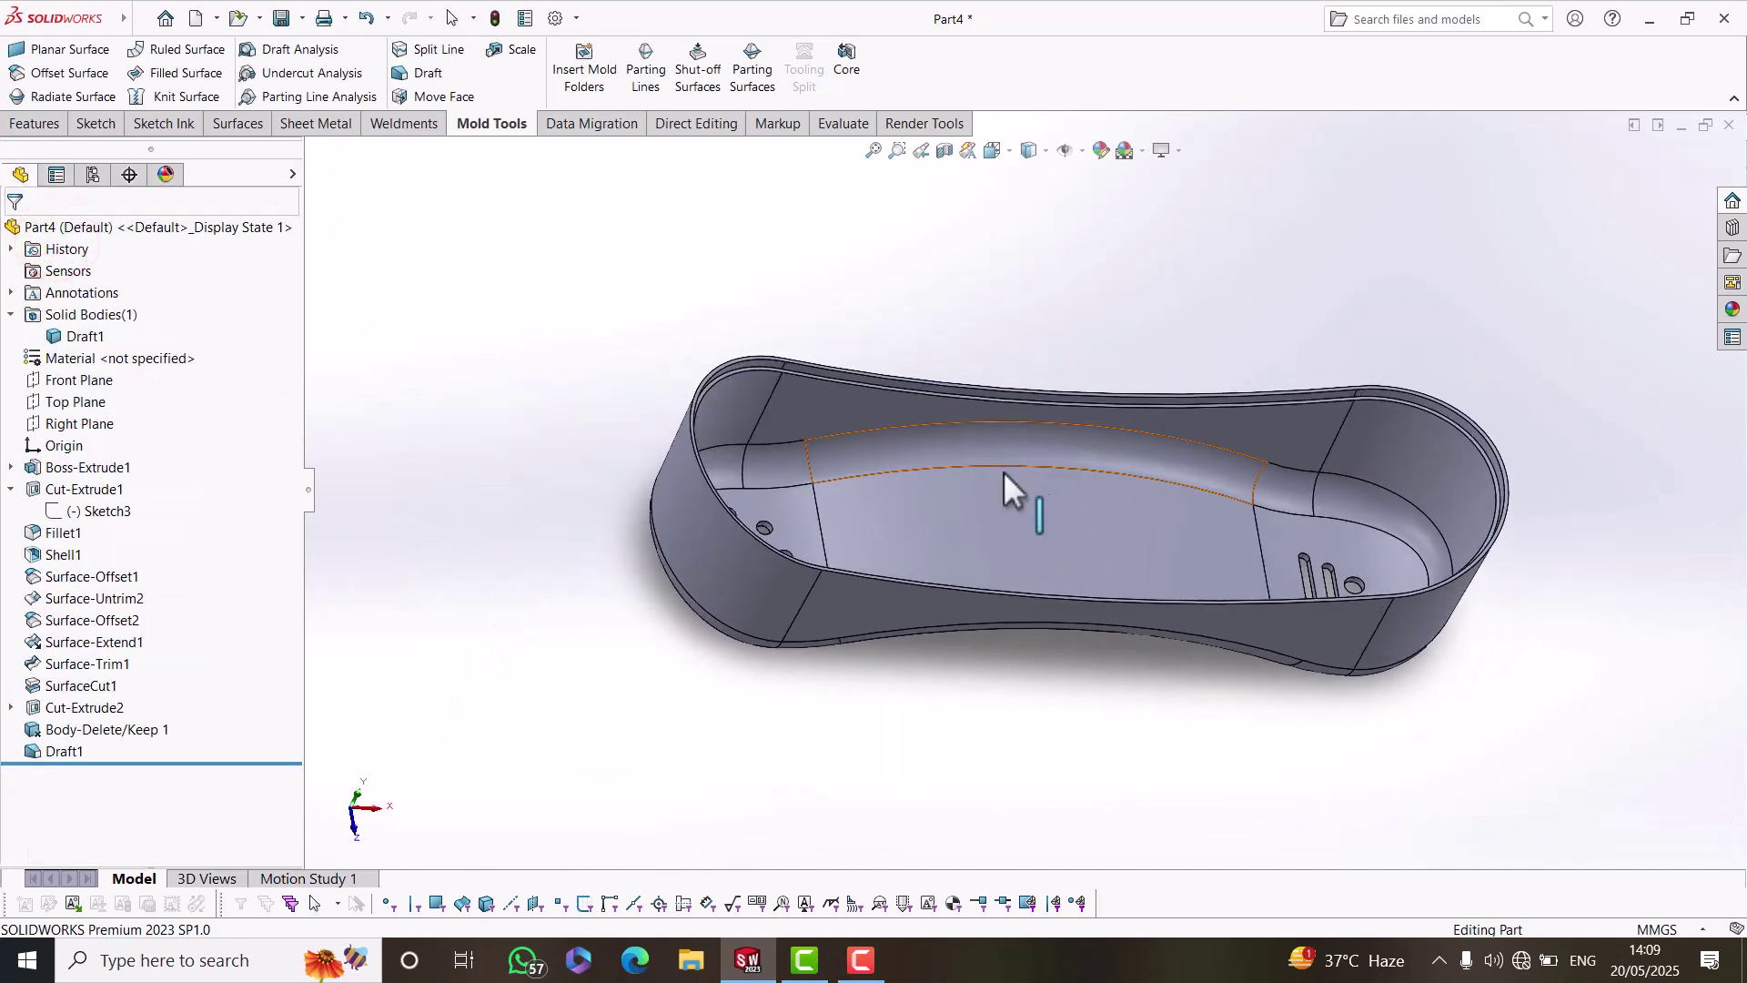
On the Top Plane, sketch a corner rectangle about 3.4 by 7.5 mm across the inner rim at the slotted end.
left_click(107, 401)
middle_click_drag(618, 490, 535, 497)
right_click(75, 403)
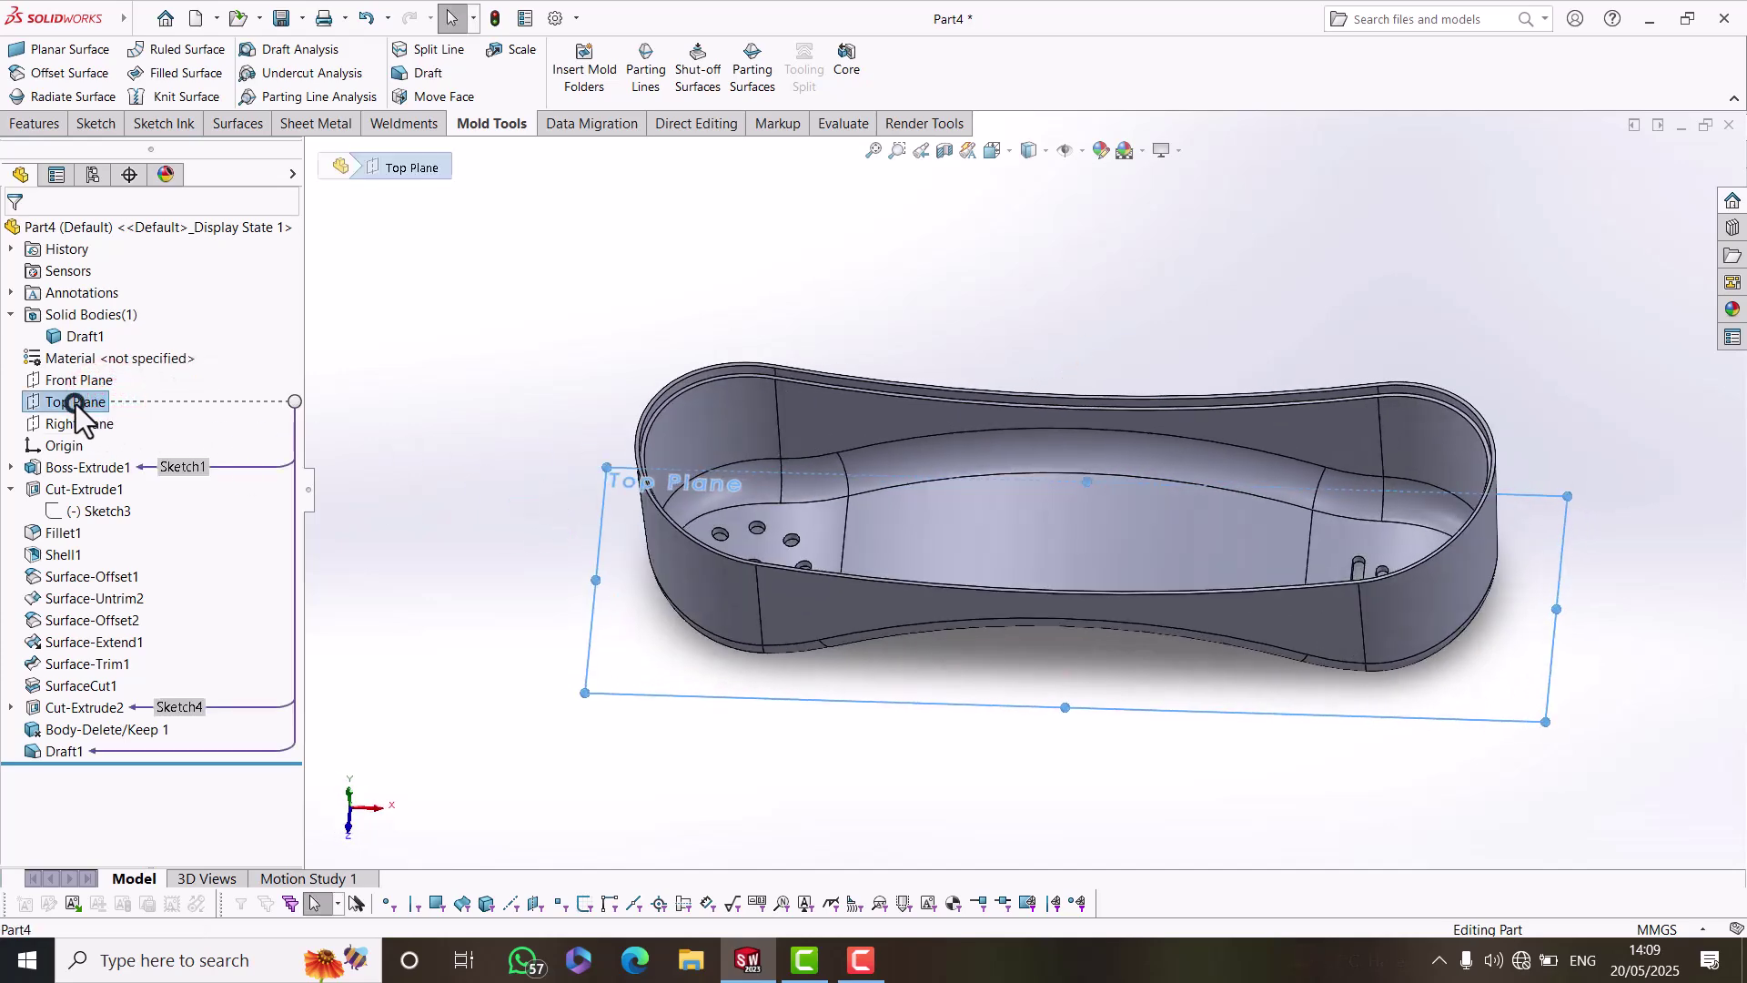
left_click(88, 391)
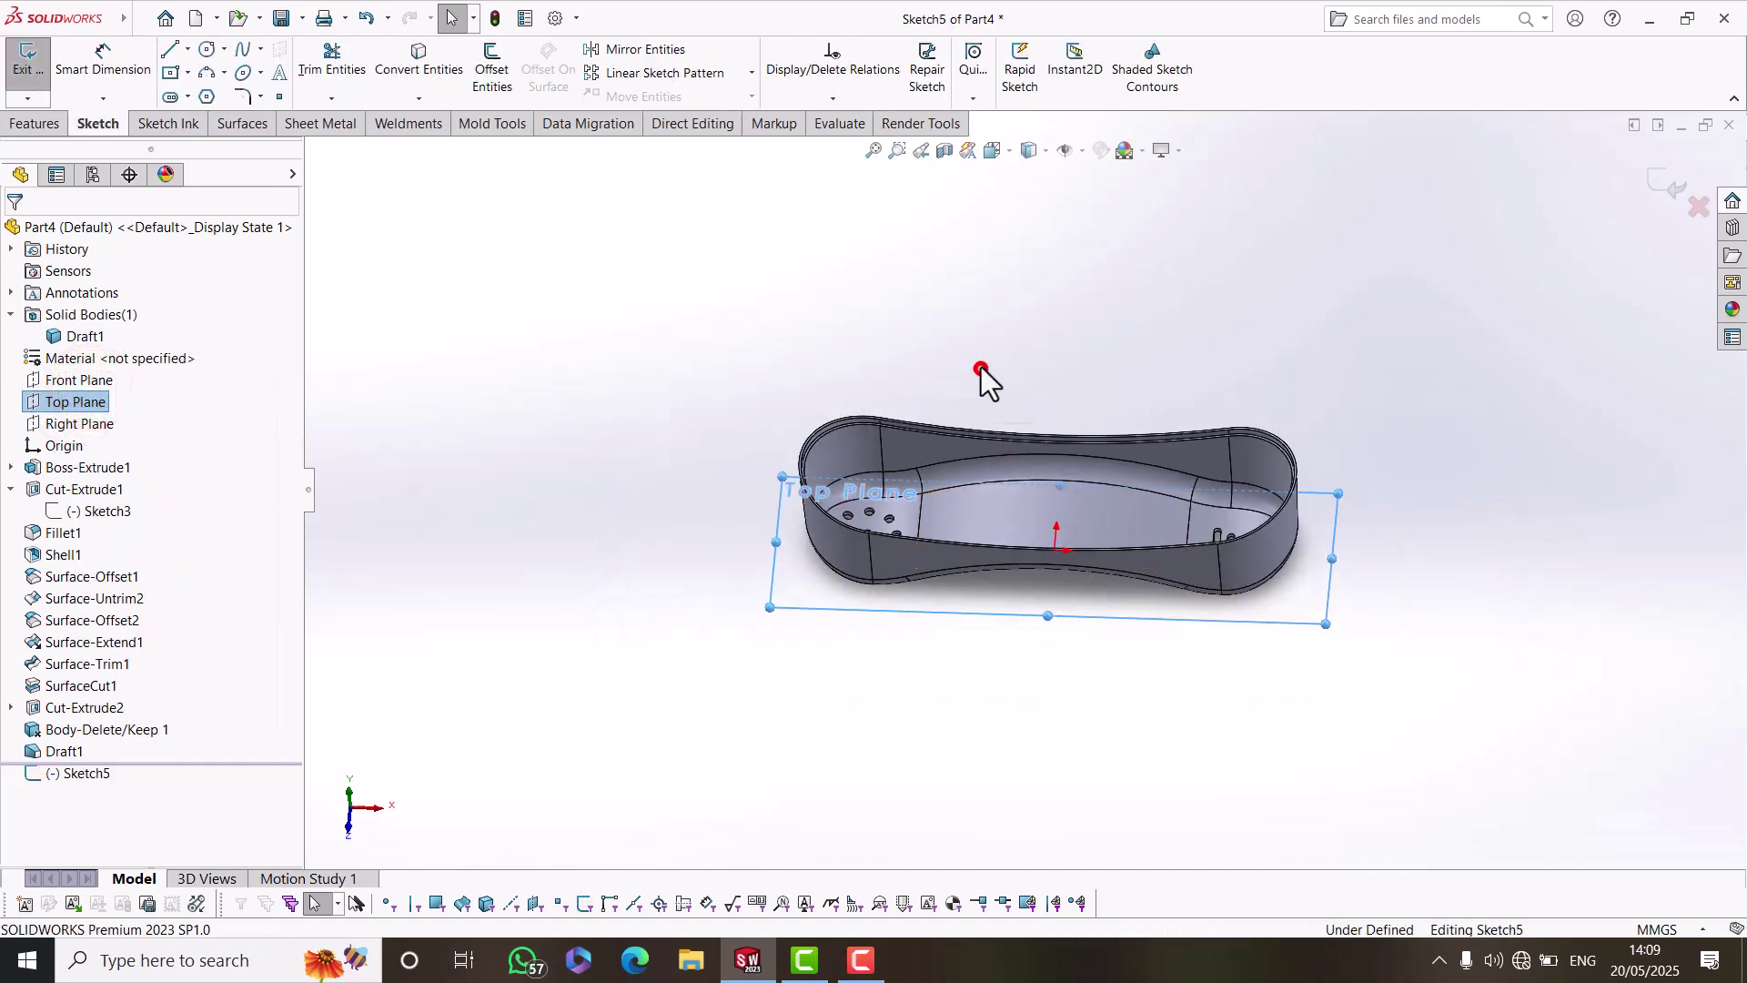
scroll(1517, 546, "down", 5)
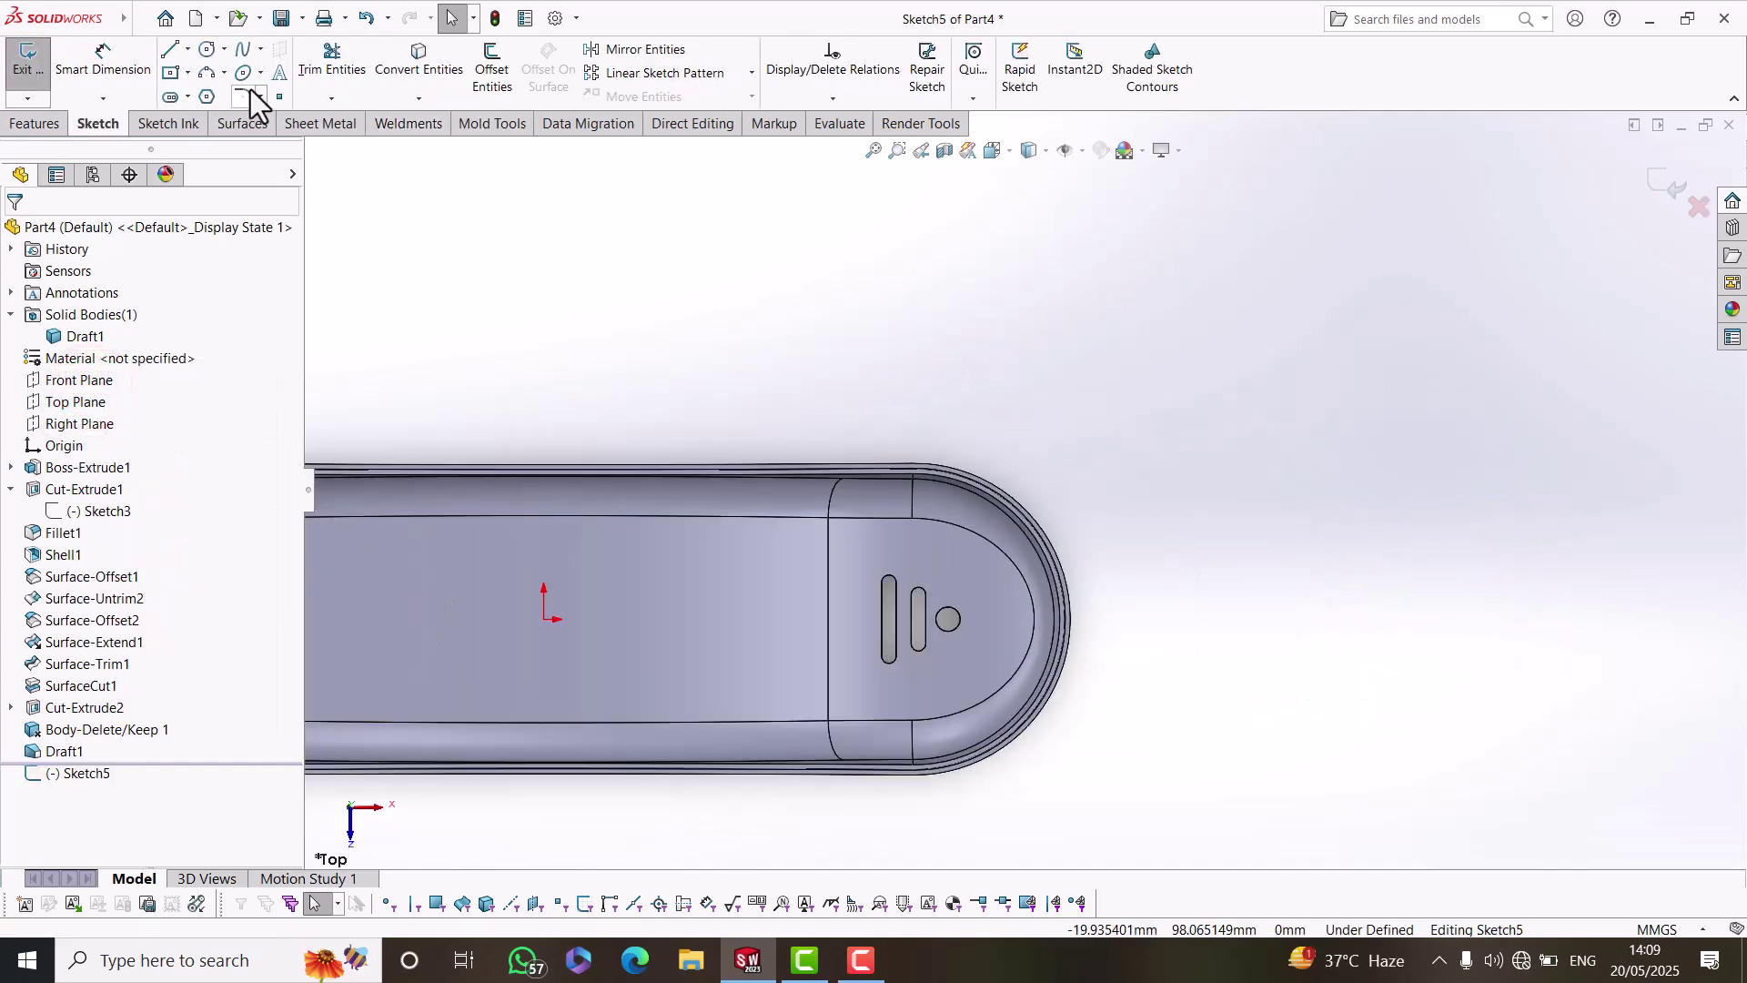
left_click(188, 72)
left_click(182, 92)
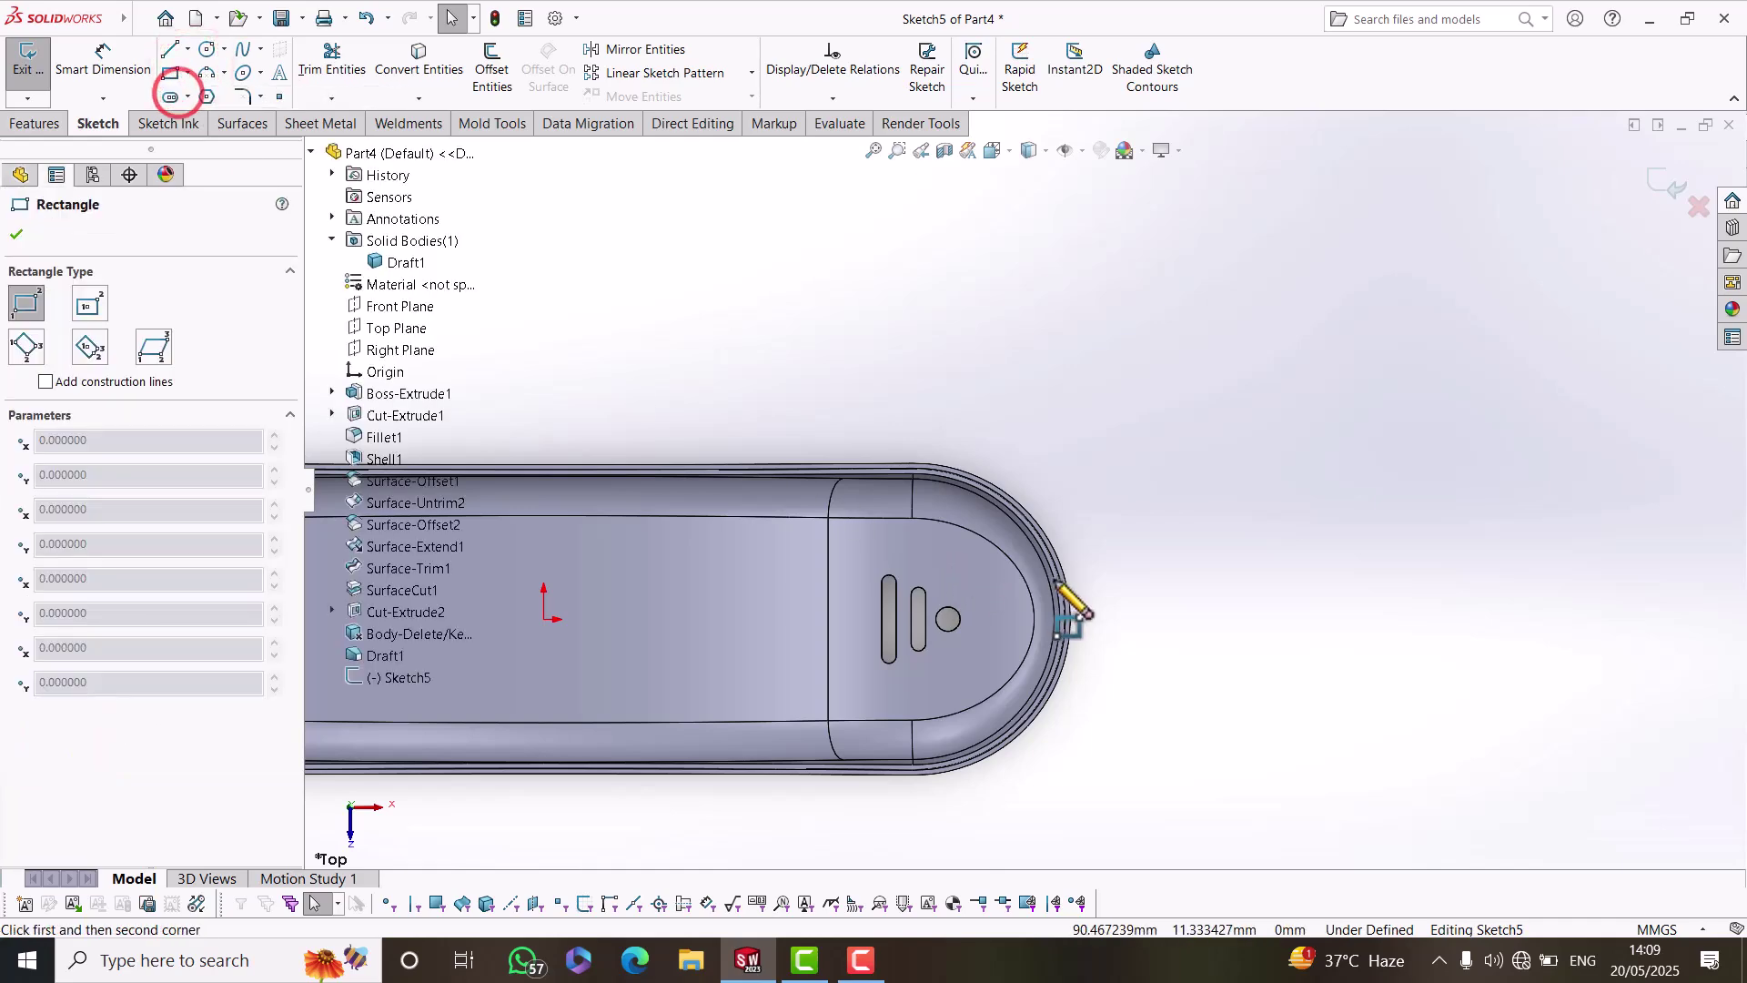
scroll(1073, 601, "down", 5)
scroll(1060, 587, "down", 2)
left_click(1114, 597)
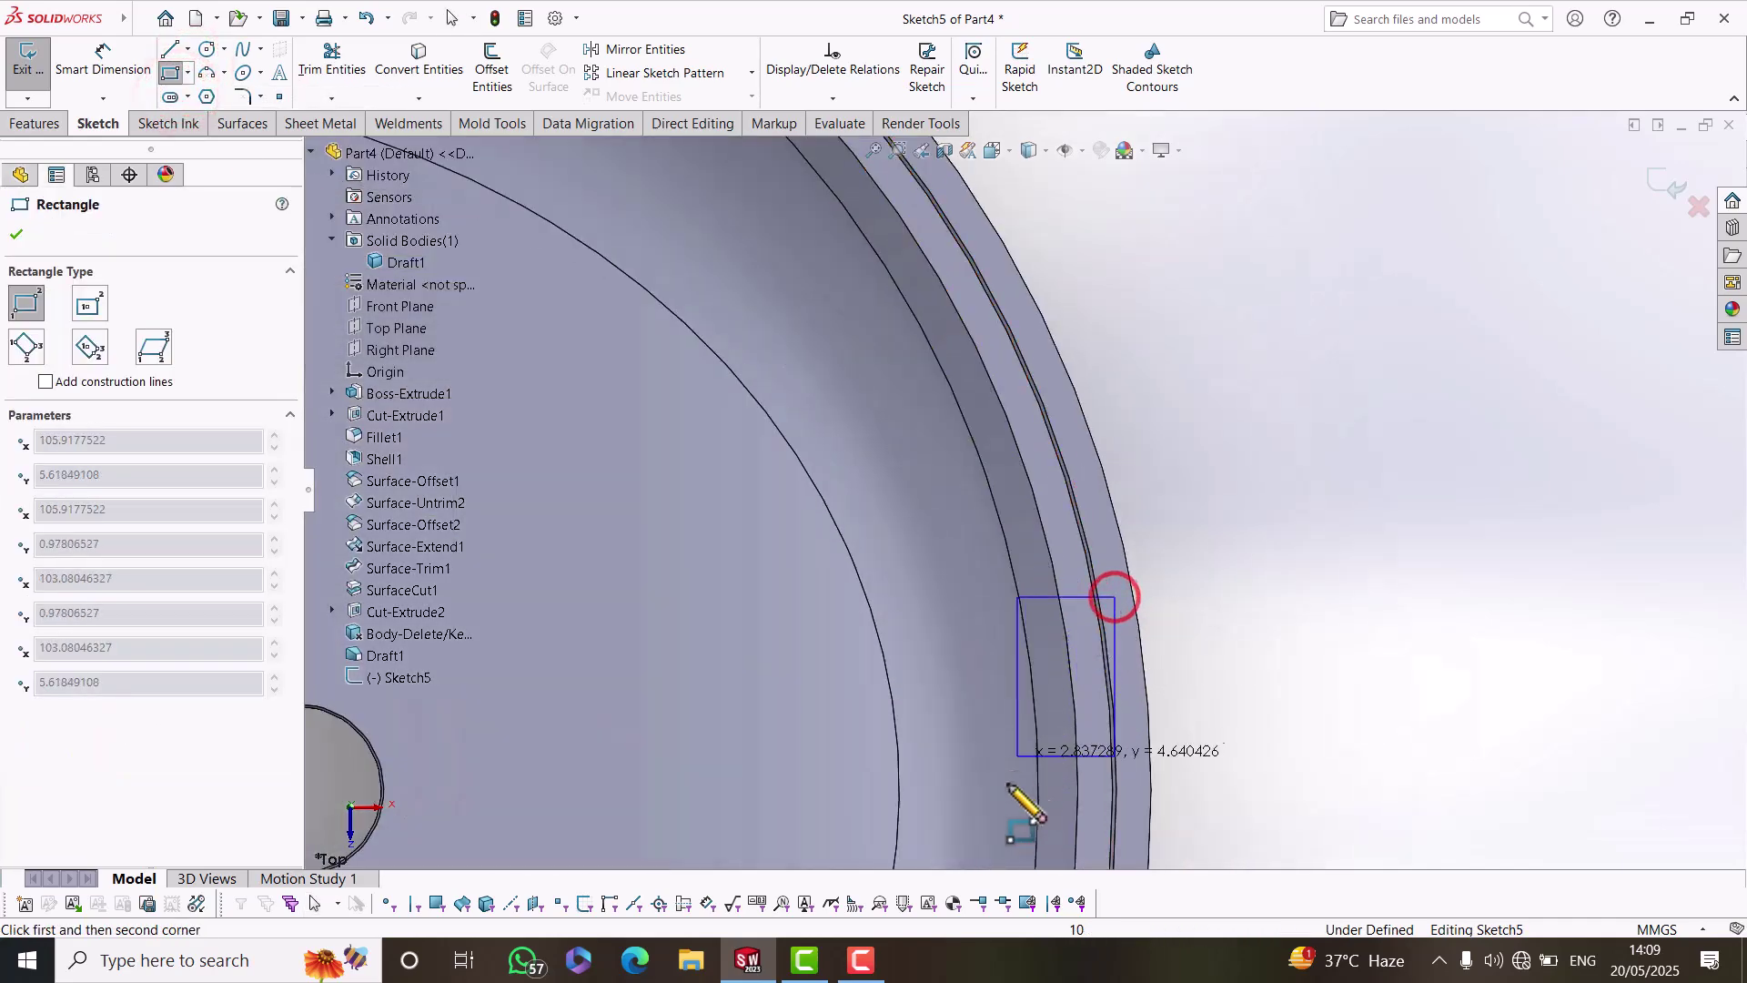
left_click(1007, 831)
right_click(1006, 731)
left_click(1055, 745)
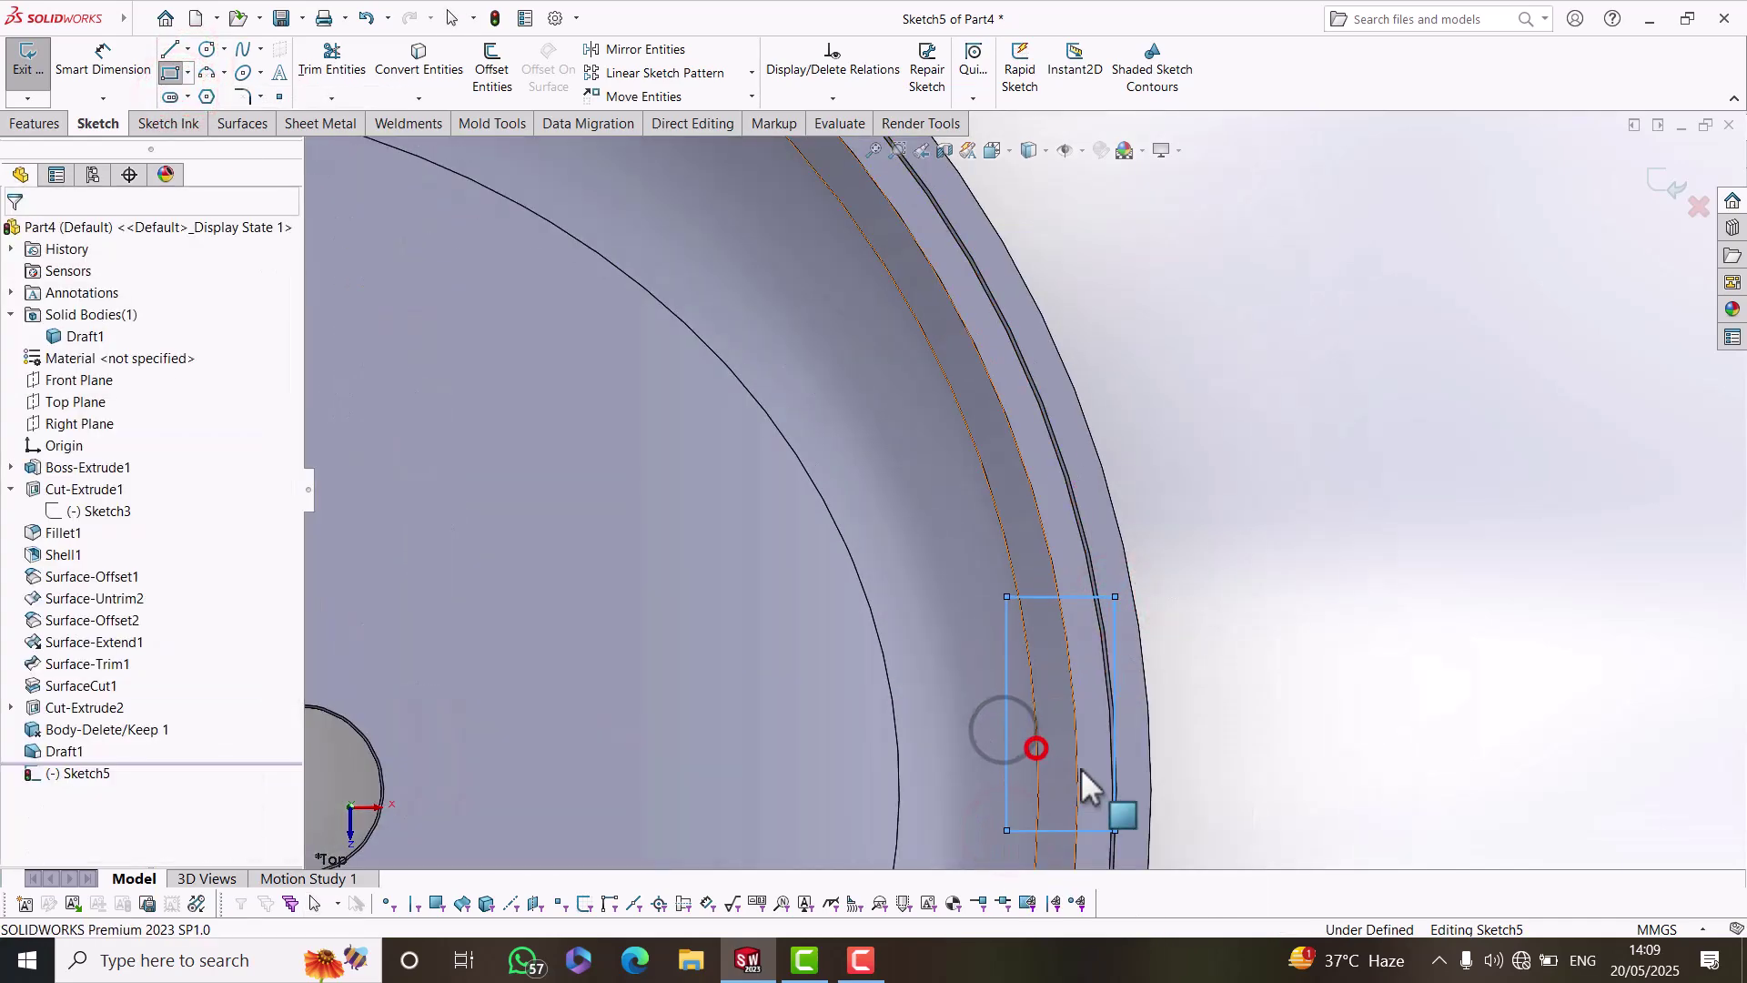
left_click(1114, 834)
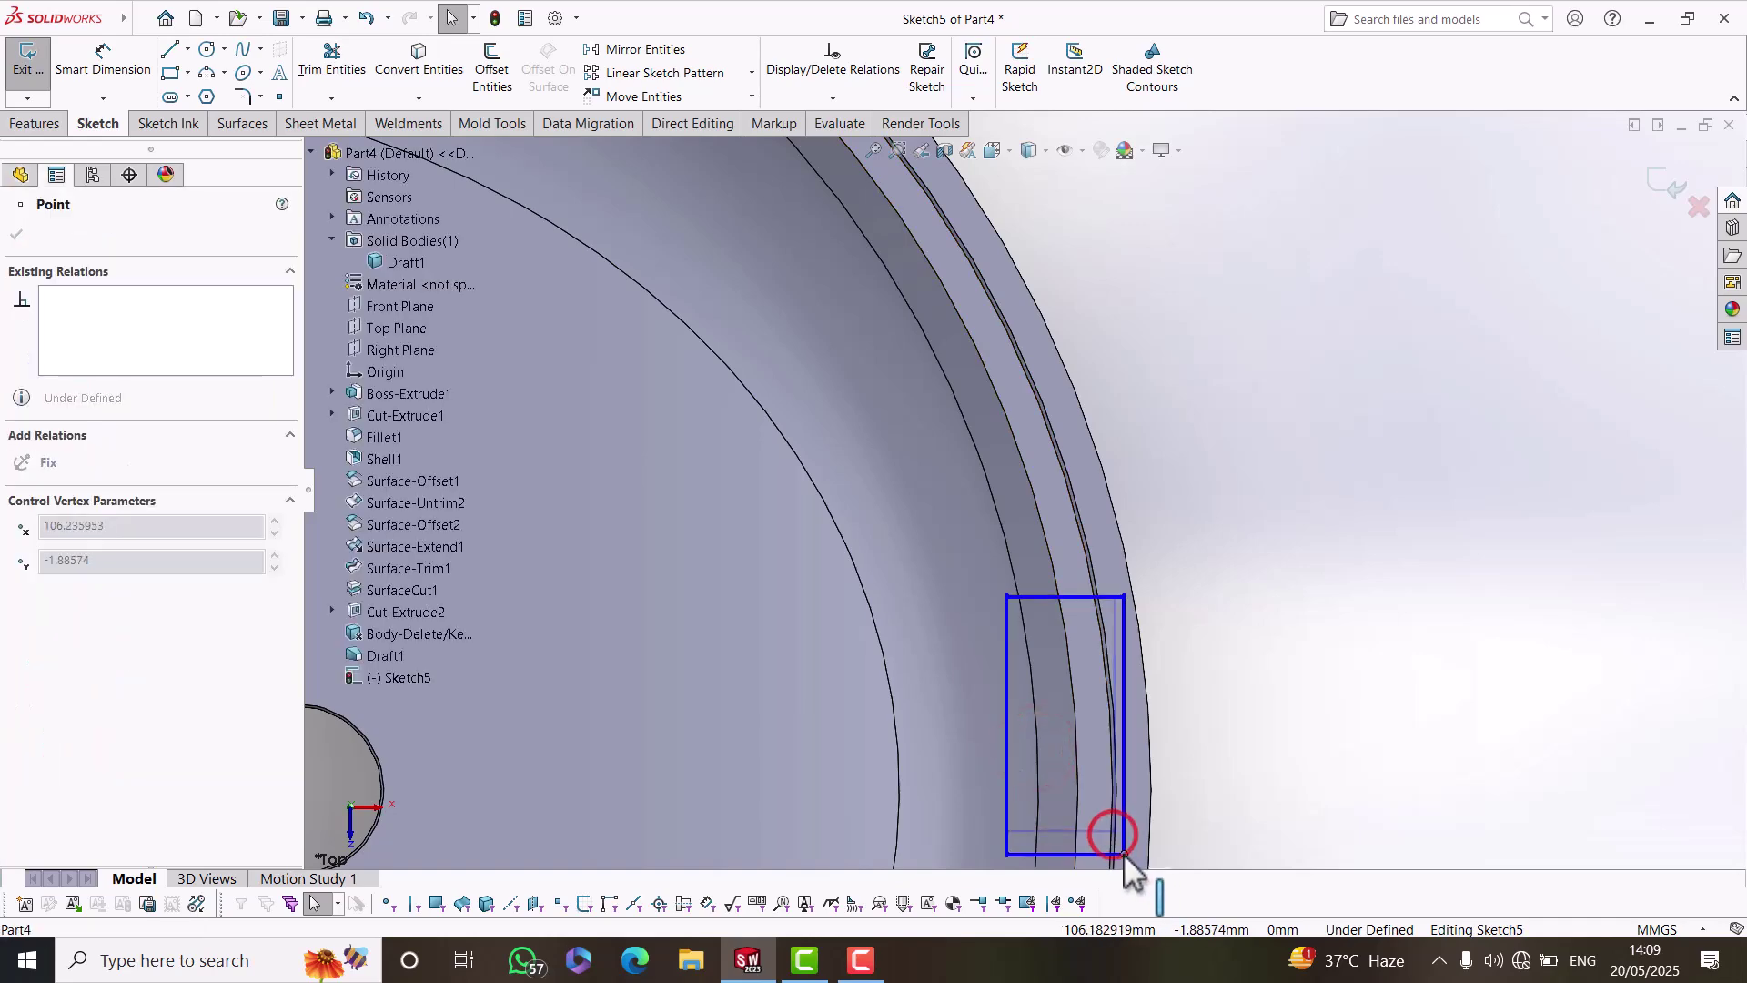
Extrude the rectangle as a 2 mm deep blind boss starting from a 50 mm offset, merged with the shell.
scroll(1024, 478, "up", 3)
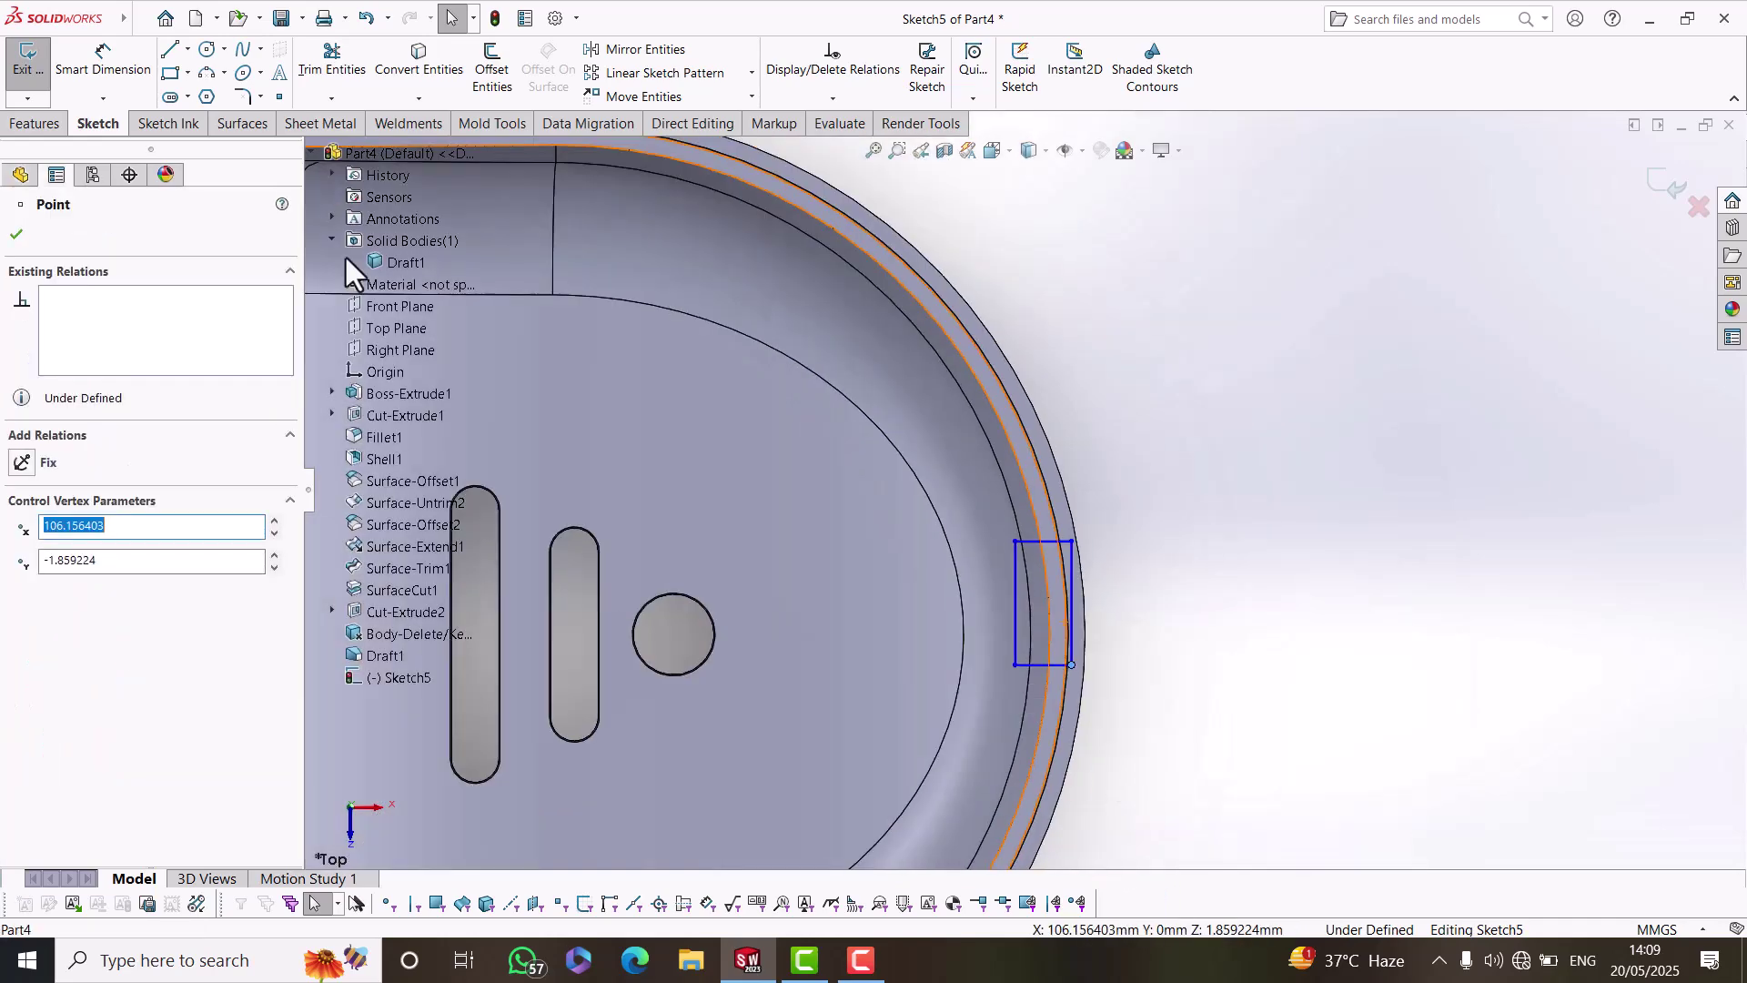
left_click(40, 131)
left_click(44, 77)
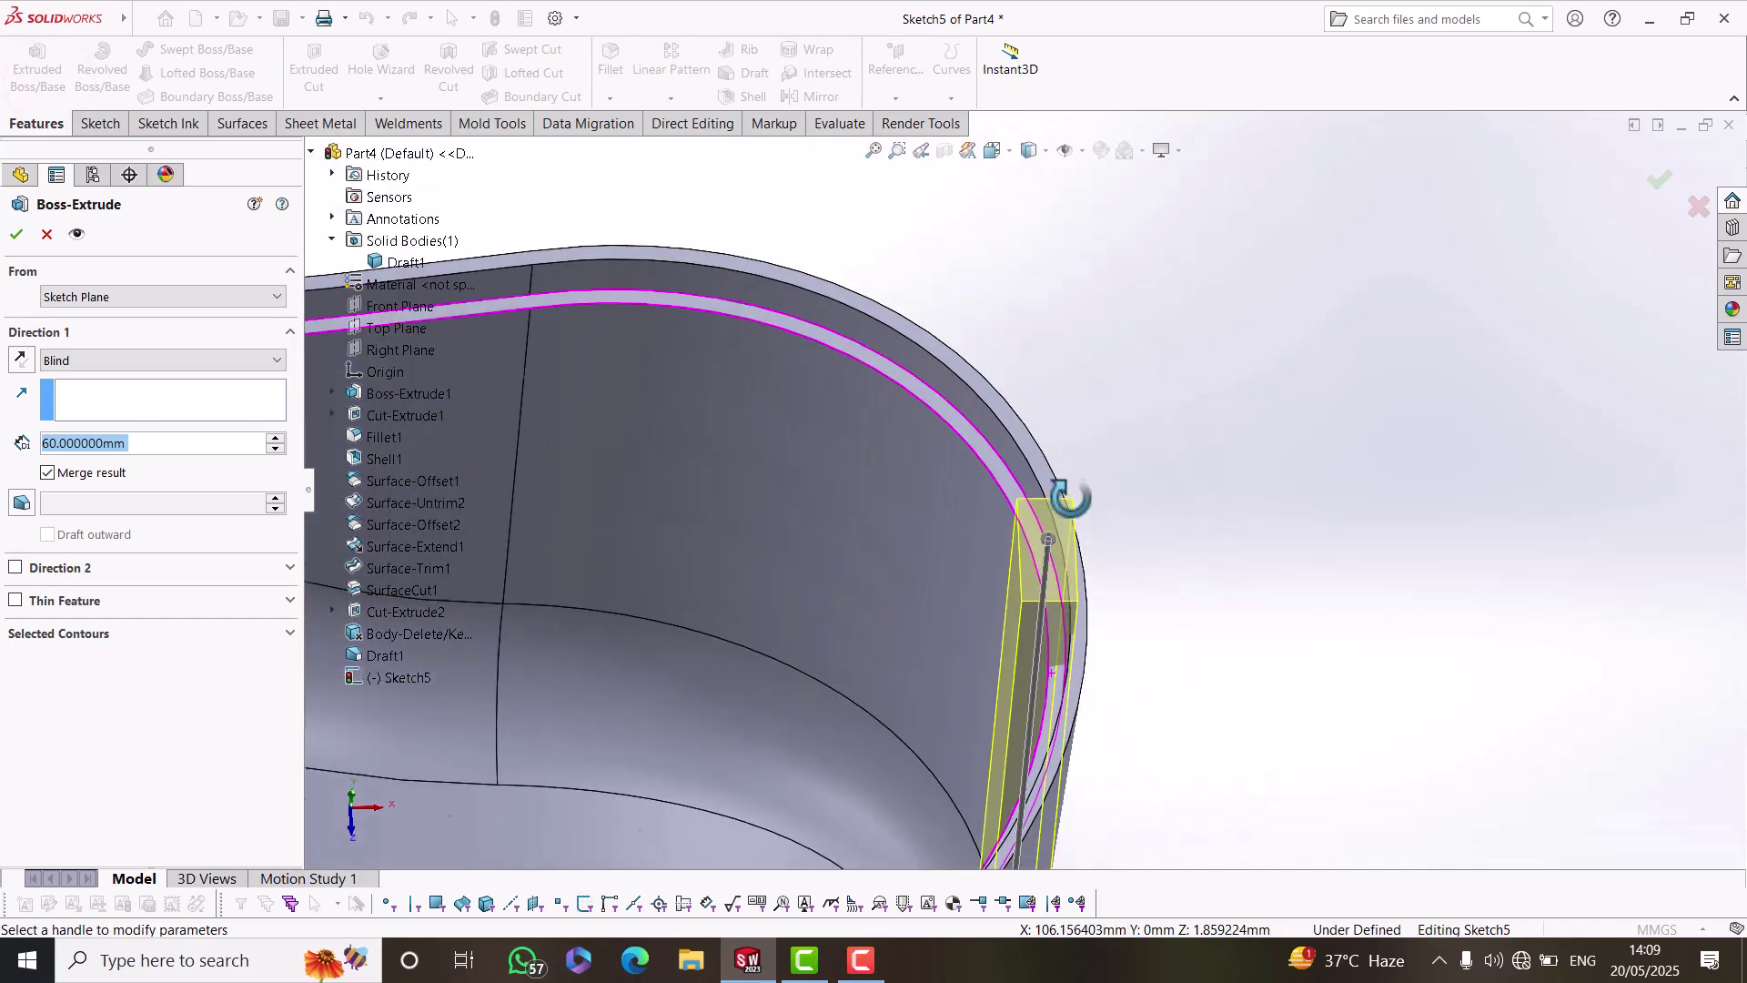
left_click(111, 293)
left_click(78, 364)
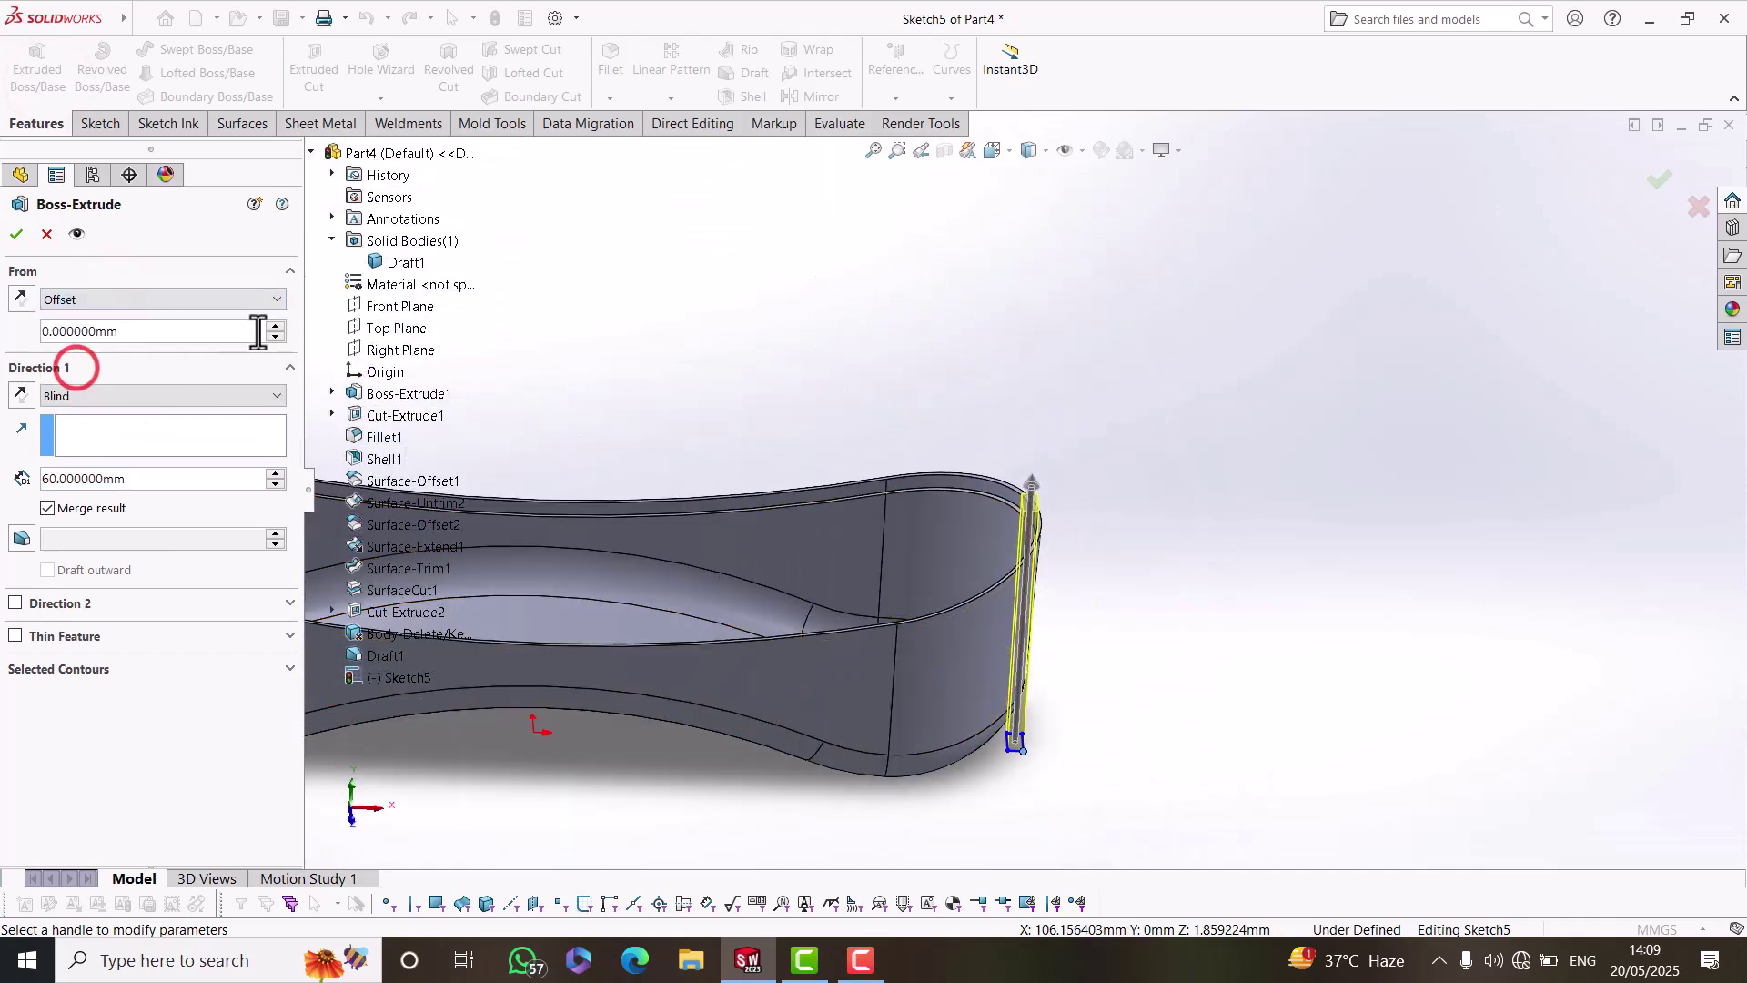
left_click(278, 326)
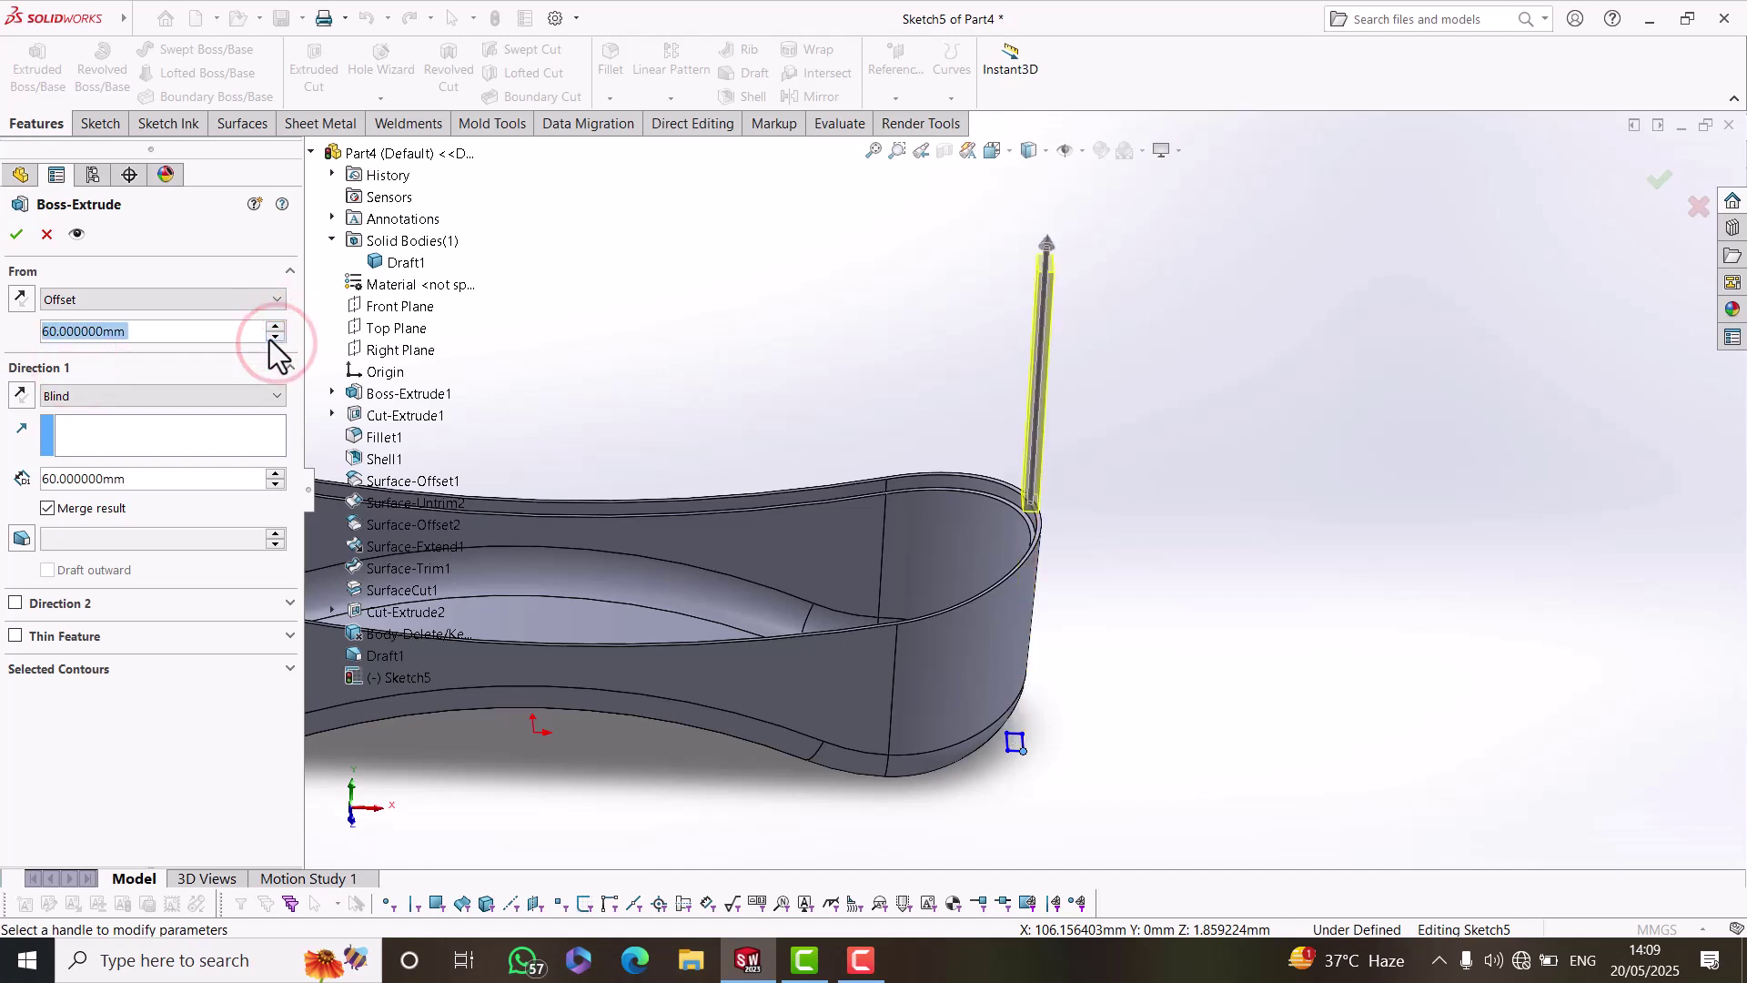
left_click(273, 336)
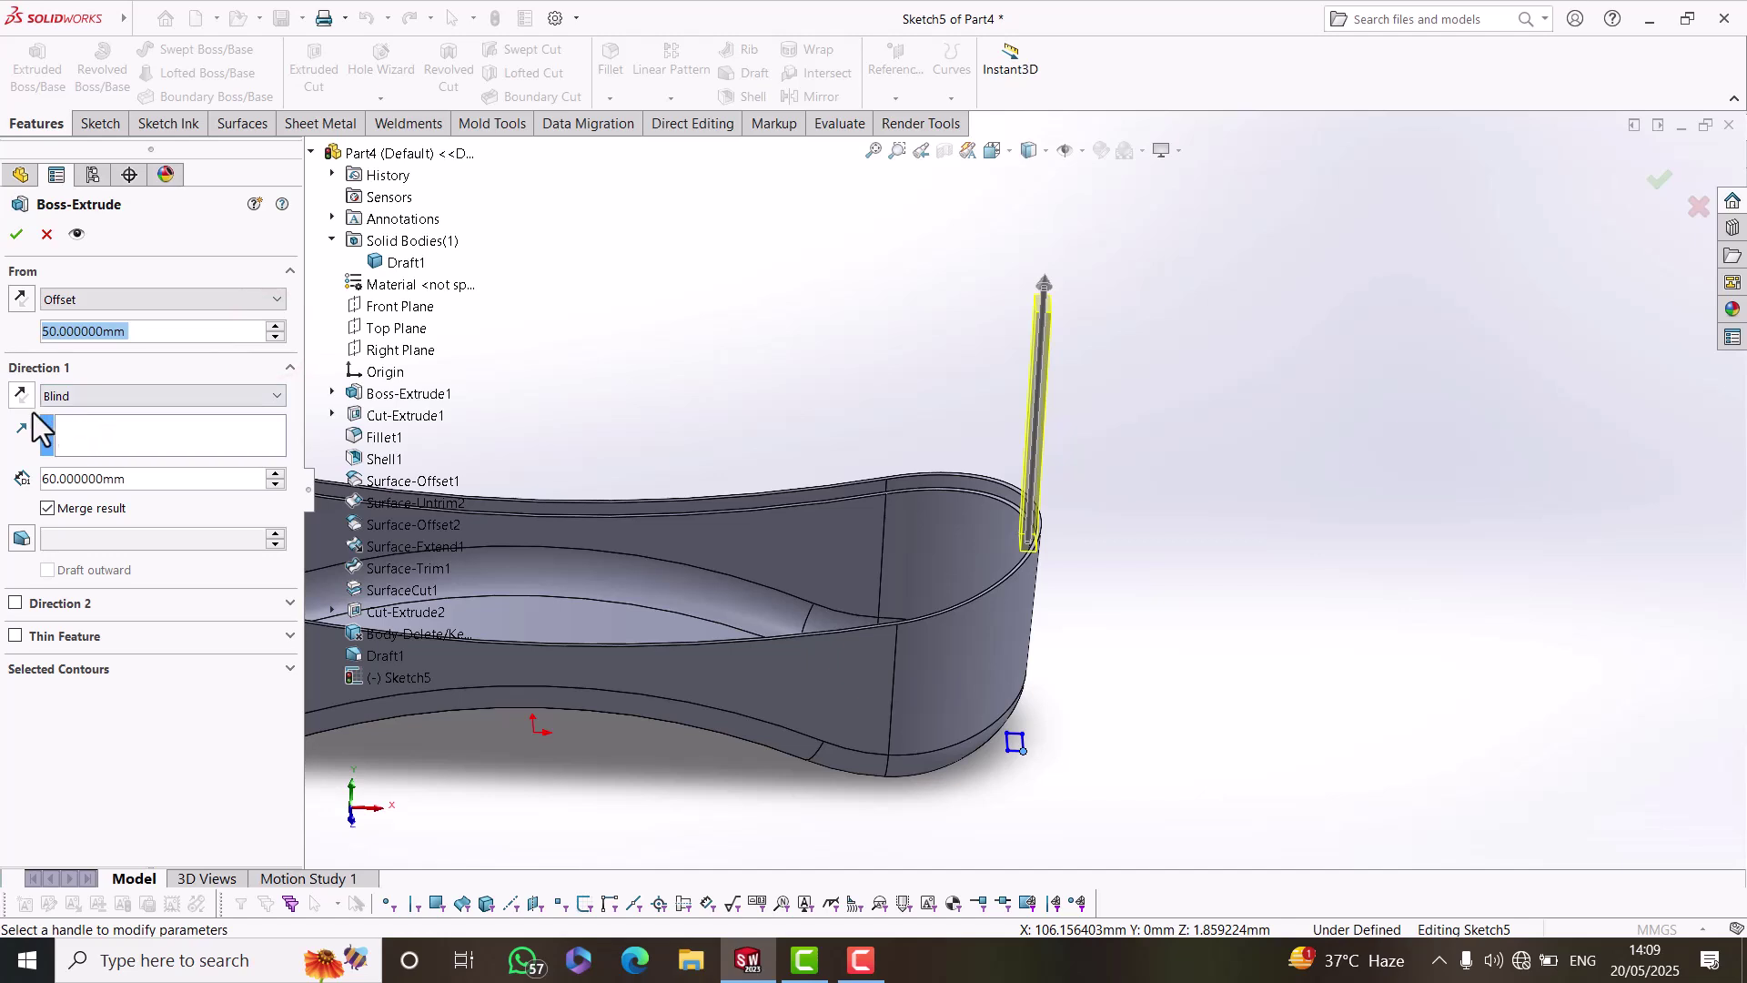
type("2")
key("Return")
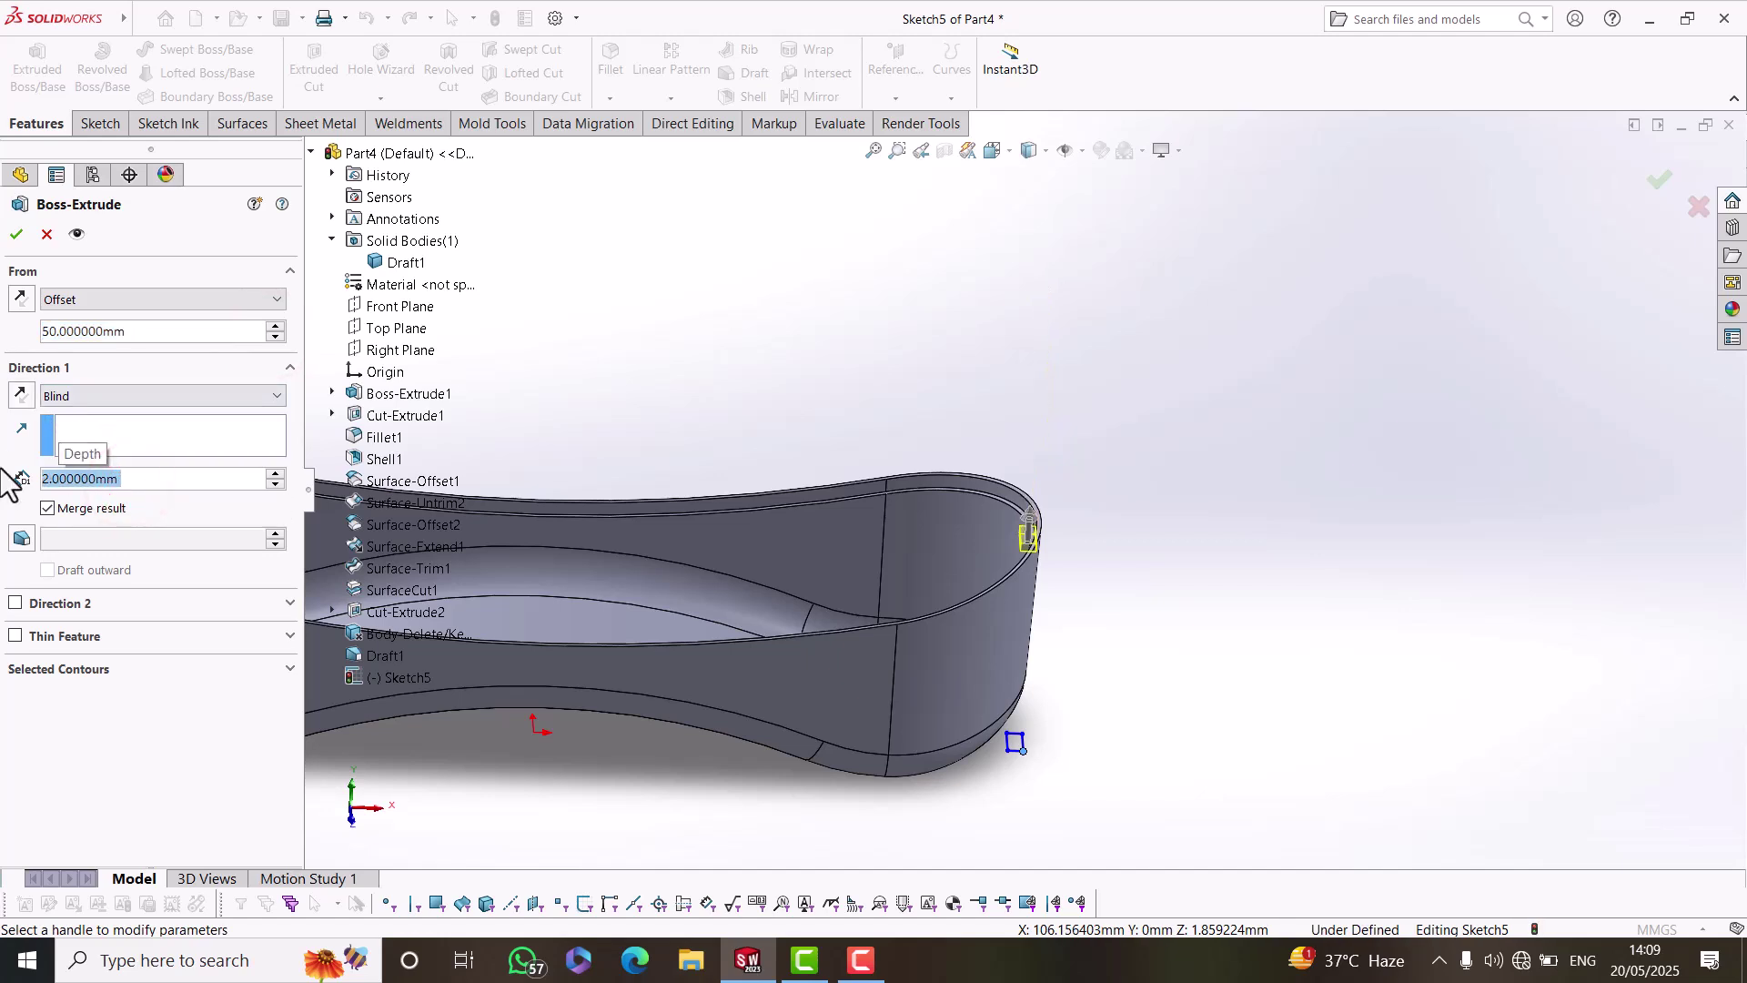
left_click(18, 236)
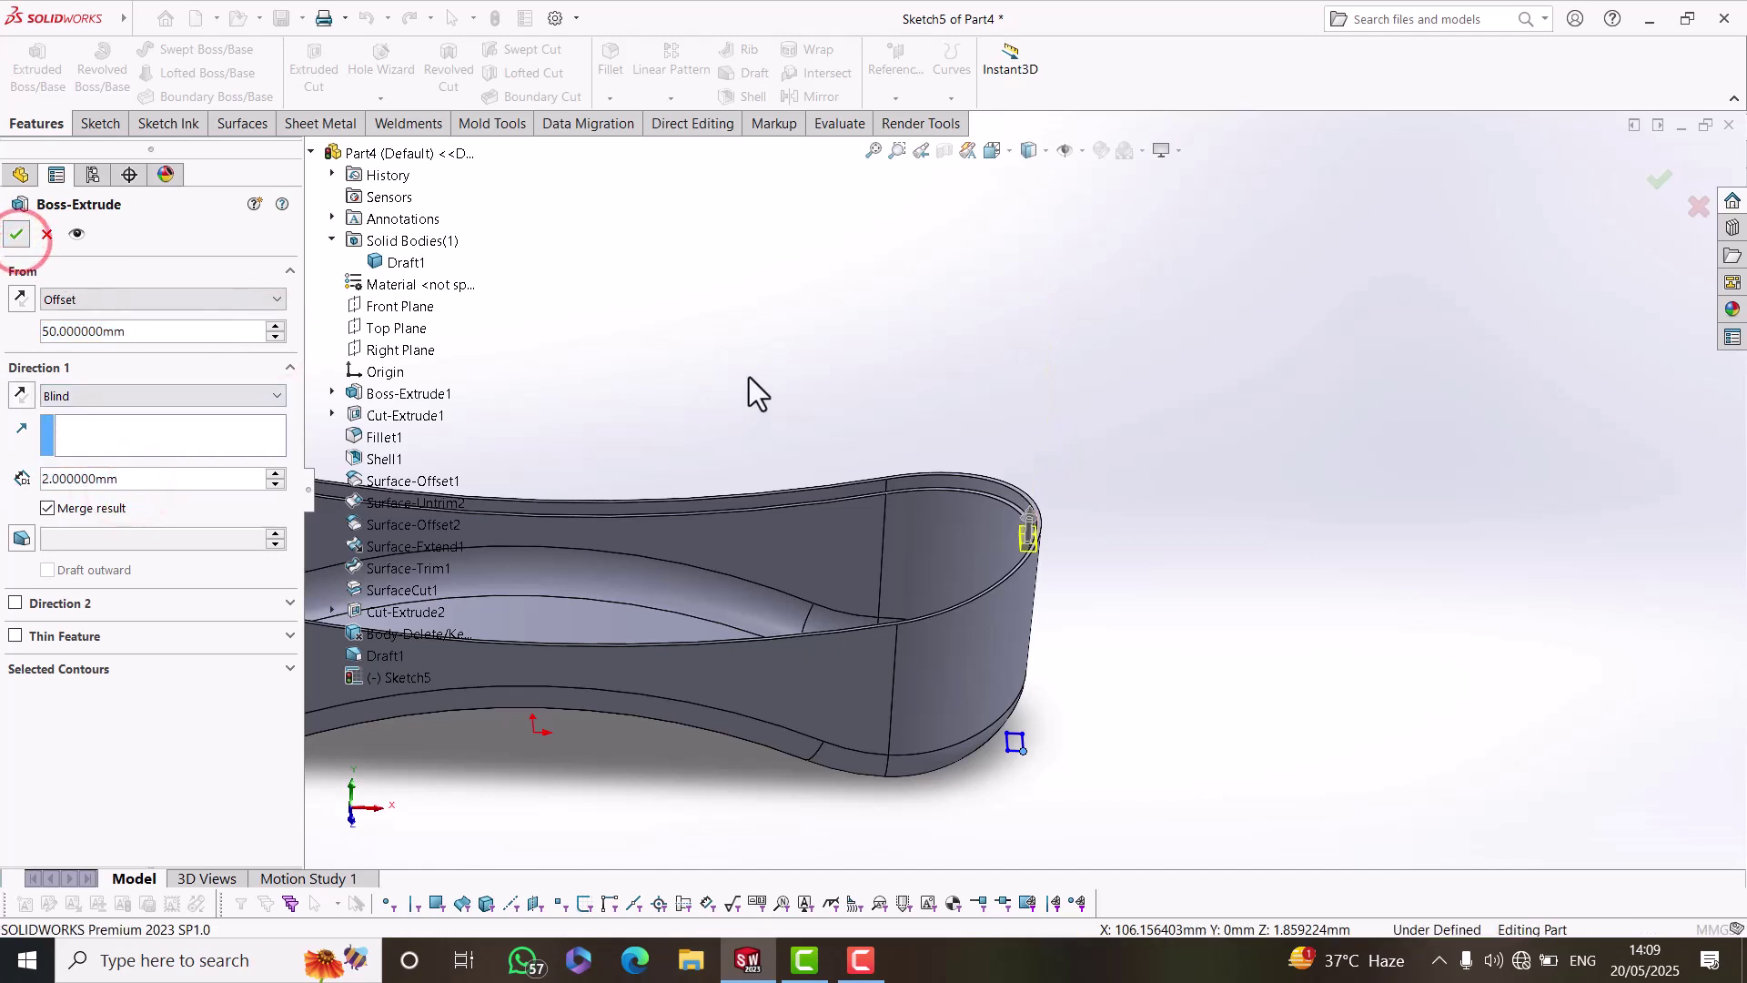
Inspect the small block on the inner wall and run an undercut analysis of the part against the Top Plane.
middle_click_drag(750, 375, 897, 539)
scroll(899, 538, "down", 8)
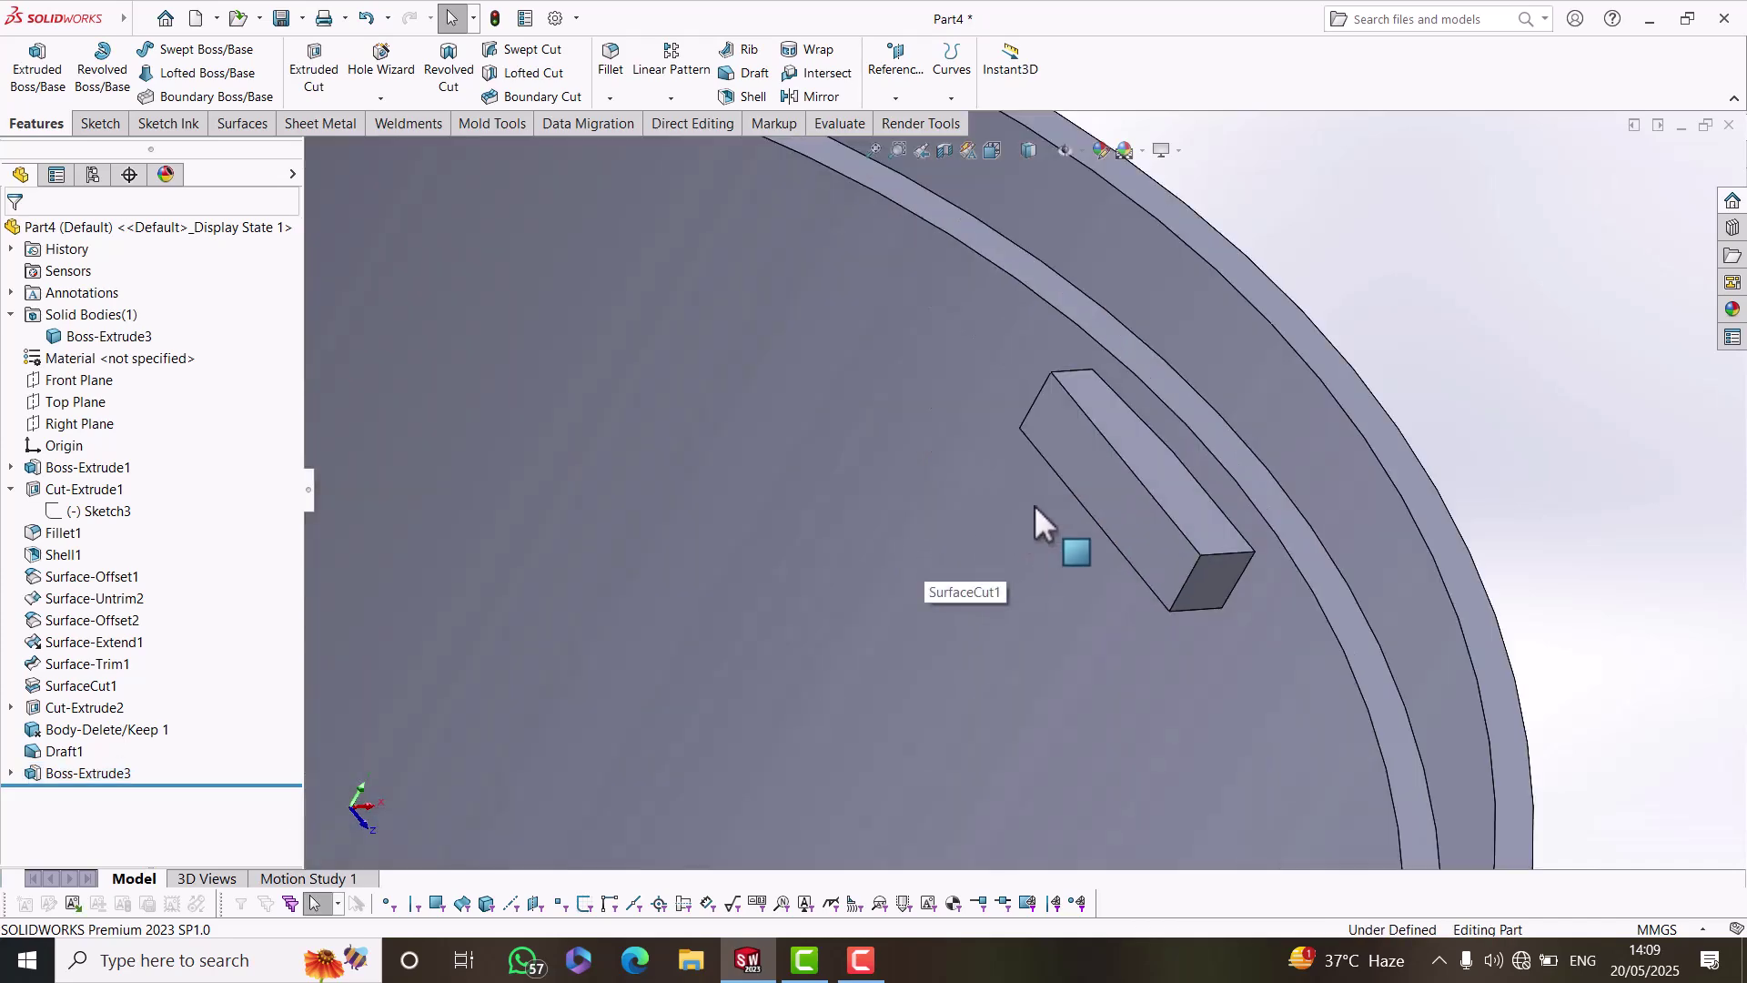
middle_click_drag(1197, 488, 1140, 499)
scroll(1150, 503, "up", 8)
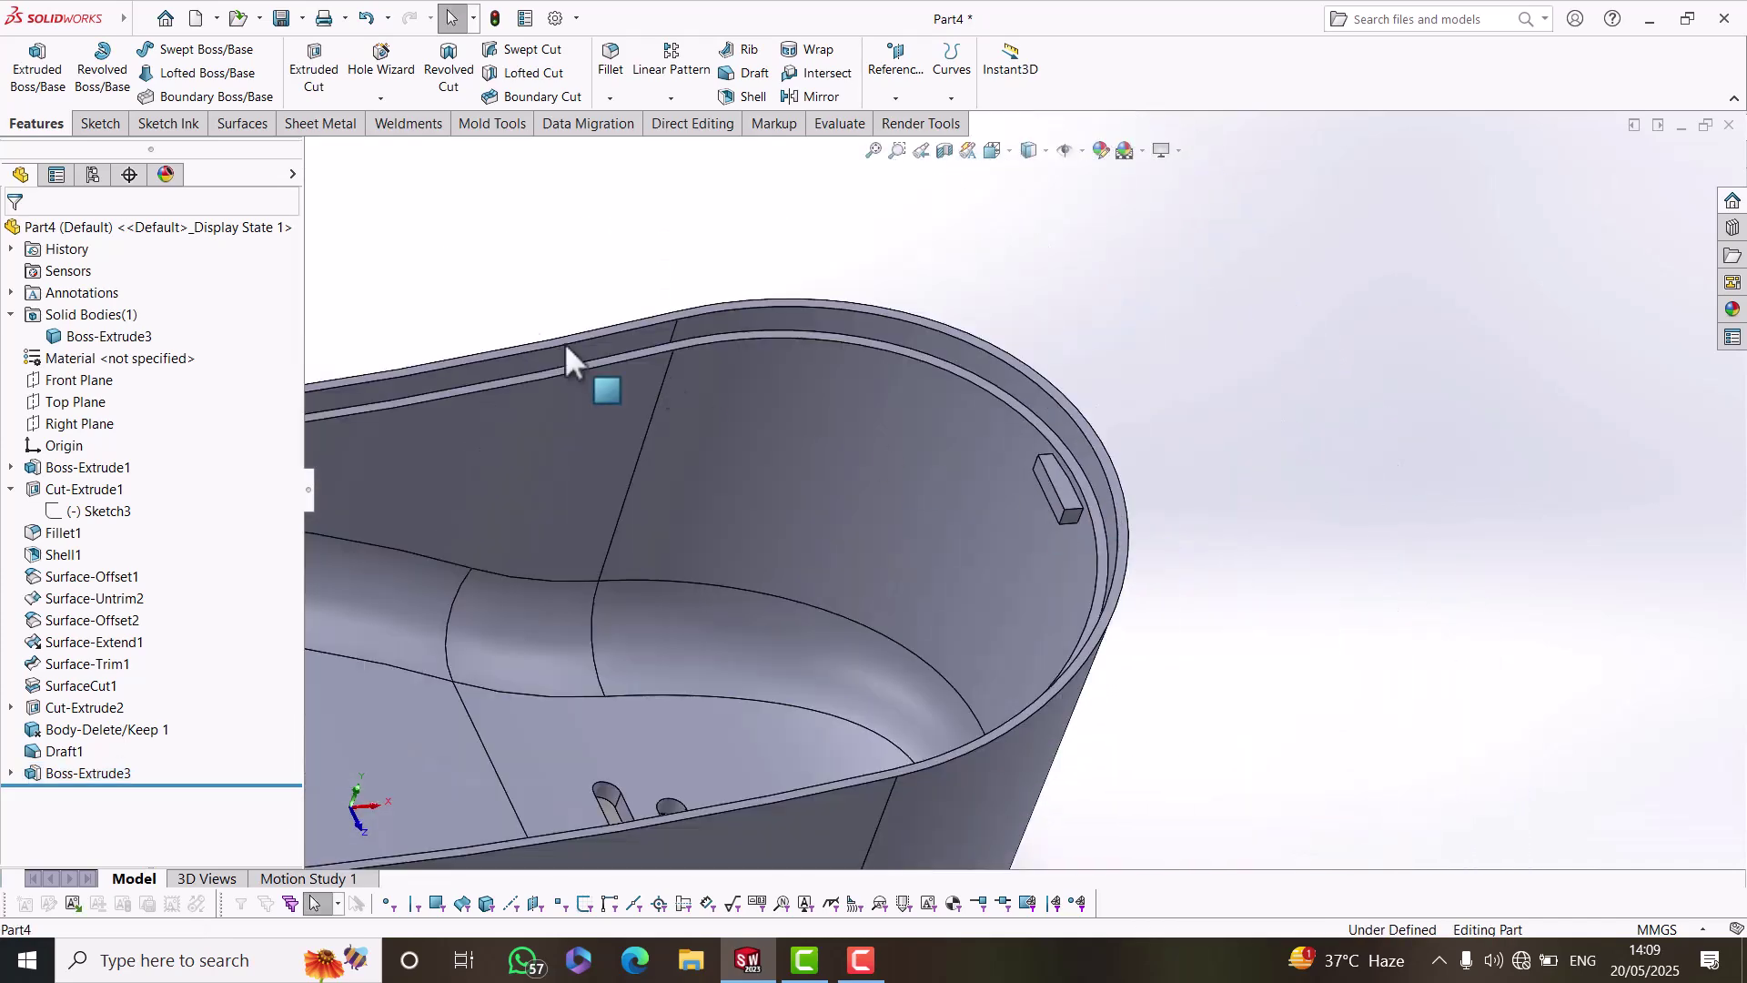
left_click(497, 124)
left_click(311, 73)
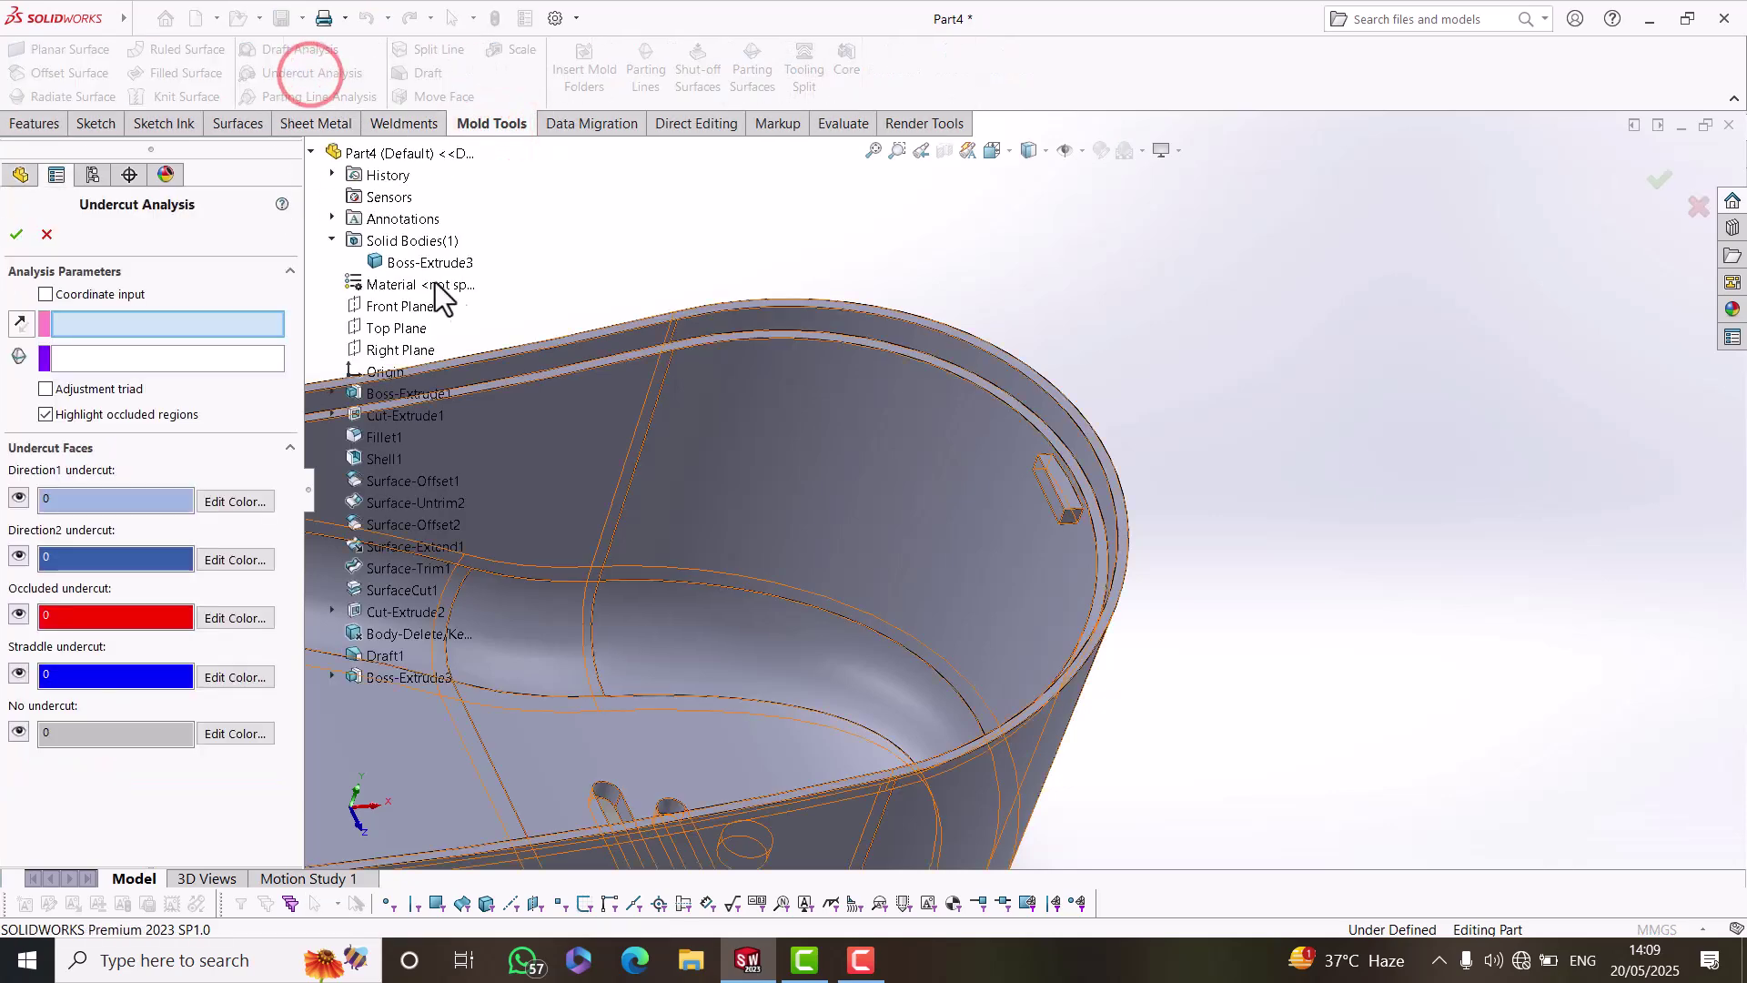
left_click(405, 325)
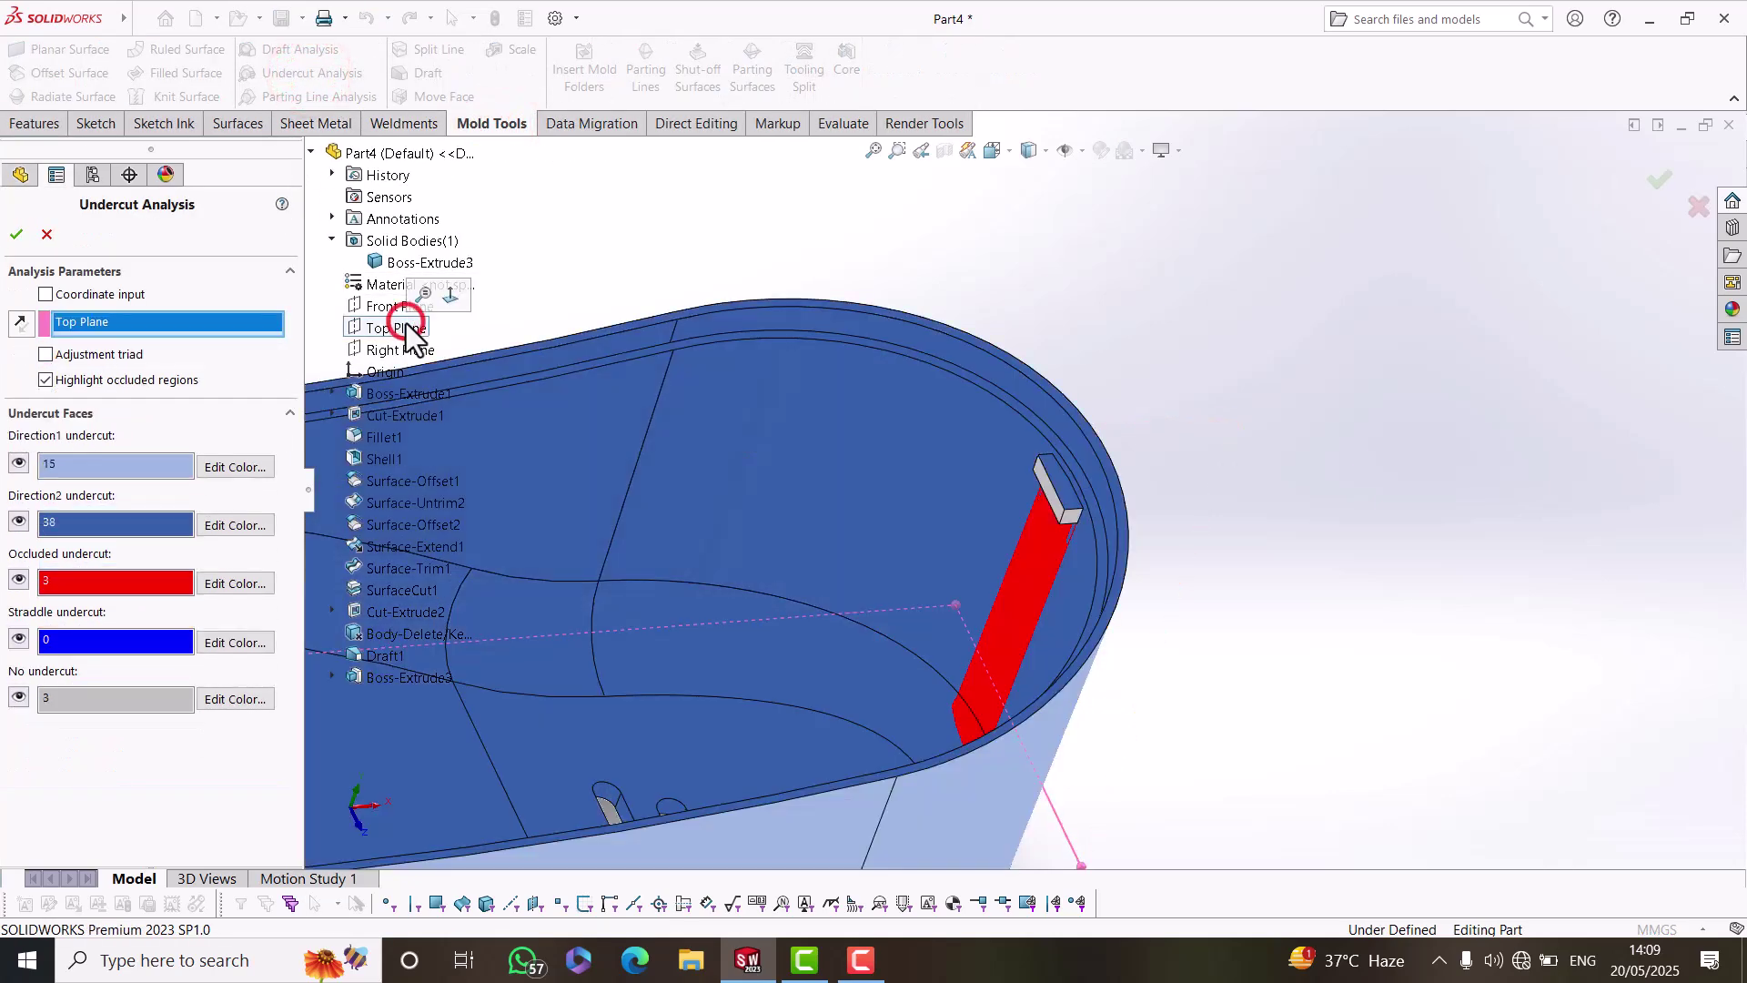
Examine the occluded undercut region around the small block from several angles, and close the analysis without keeping it.
middle_click_drag(1018, 587, 1084, 566)
scroll(1090, 509, "down", 5)
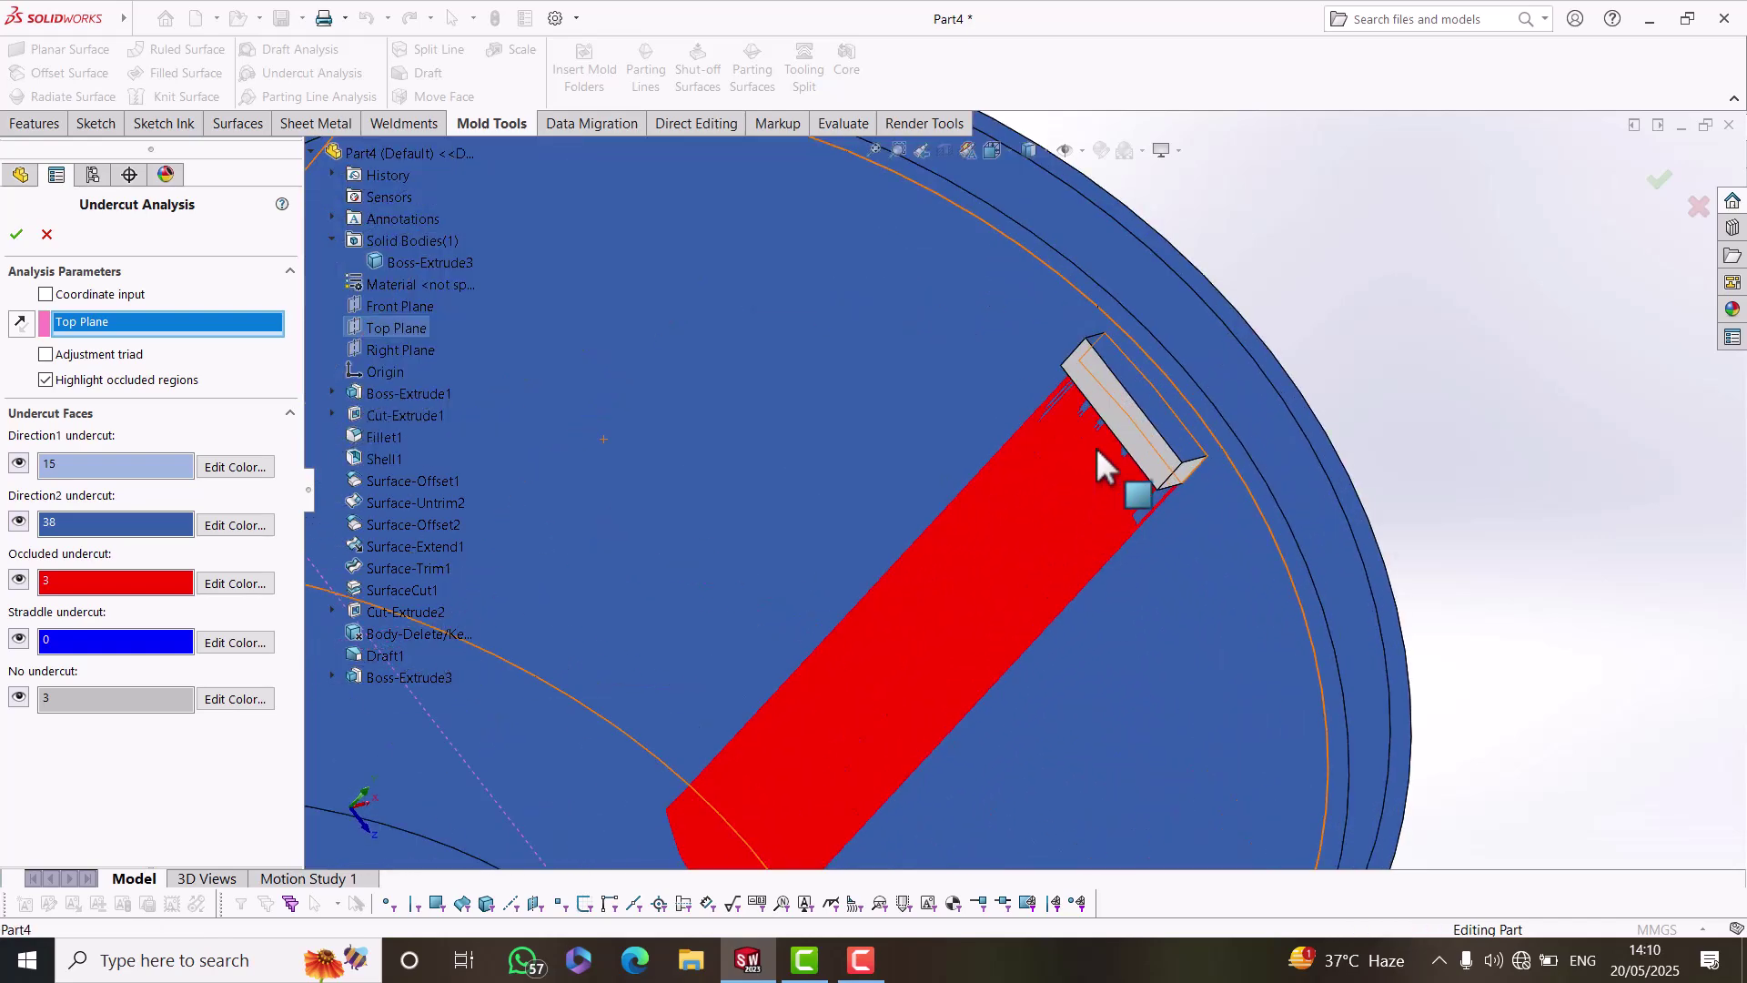
scroll(771, 774, "up", 3)
middle_click_drag(772, 774, 1041, 632)
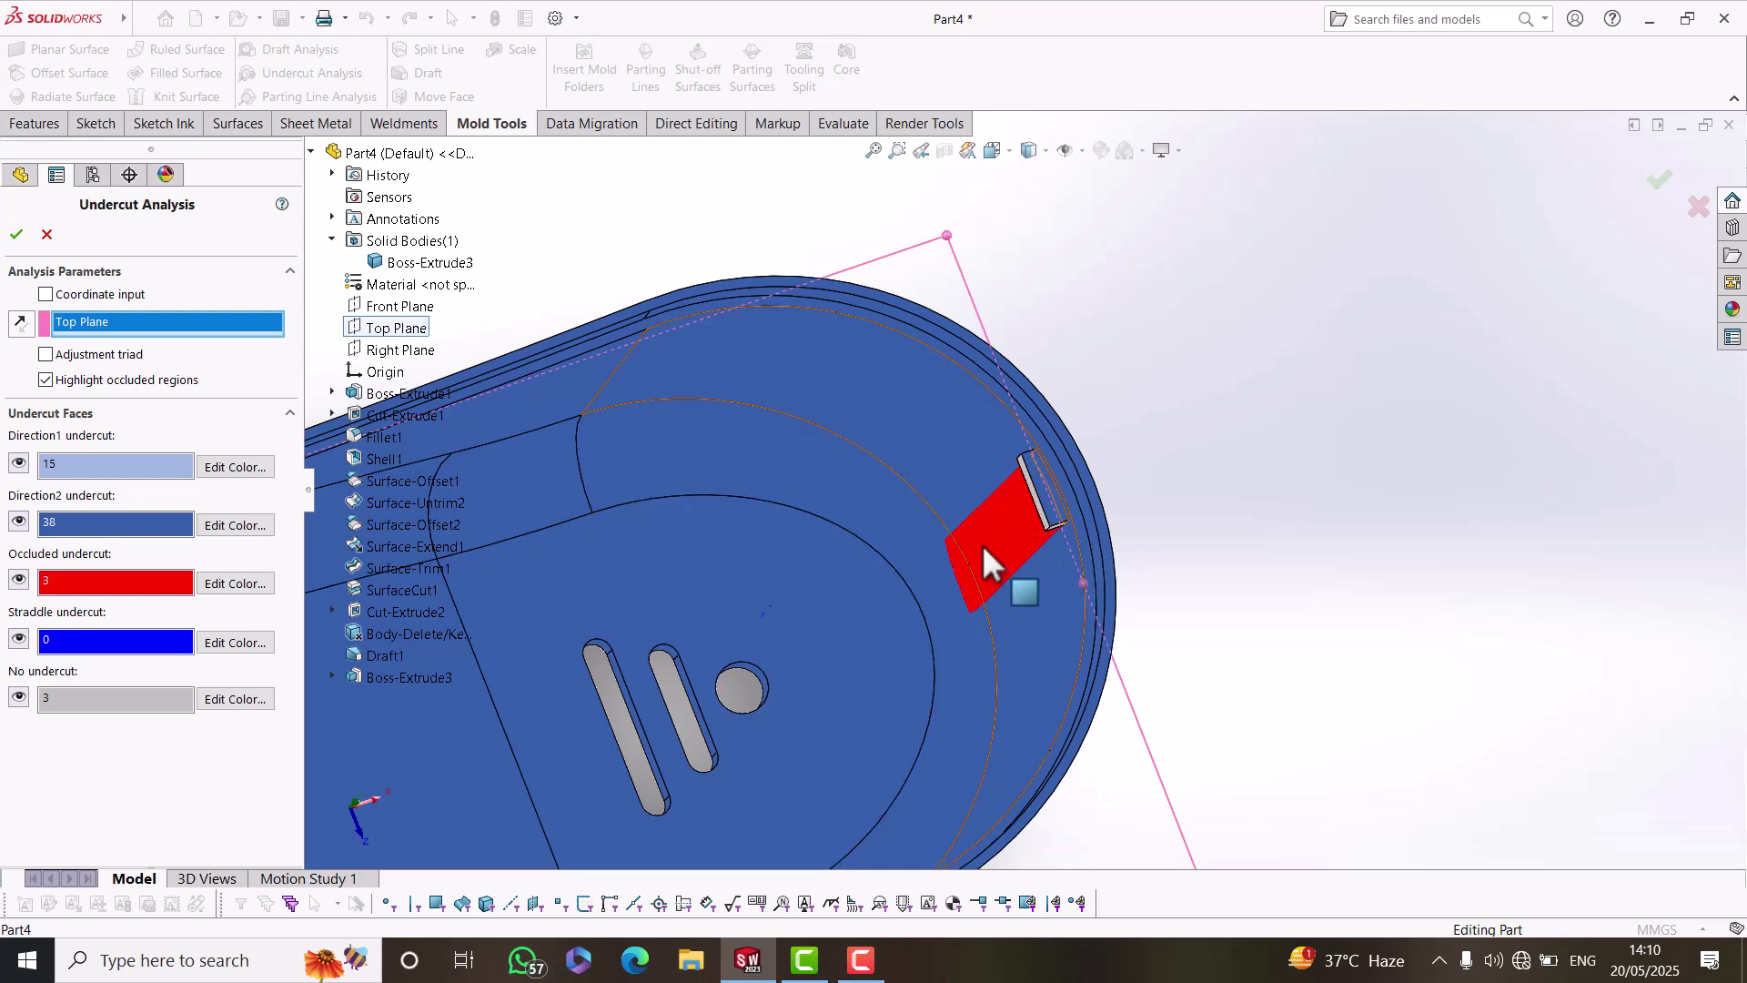
scroll(984, 544, "up", 2)
middle_click_drag(985, 542, 1010, 482)
scroll(1010, 480, "down", 8)
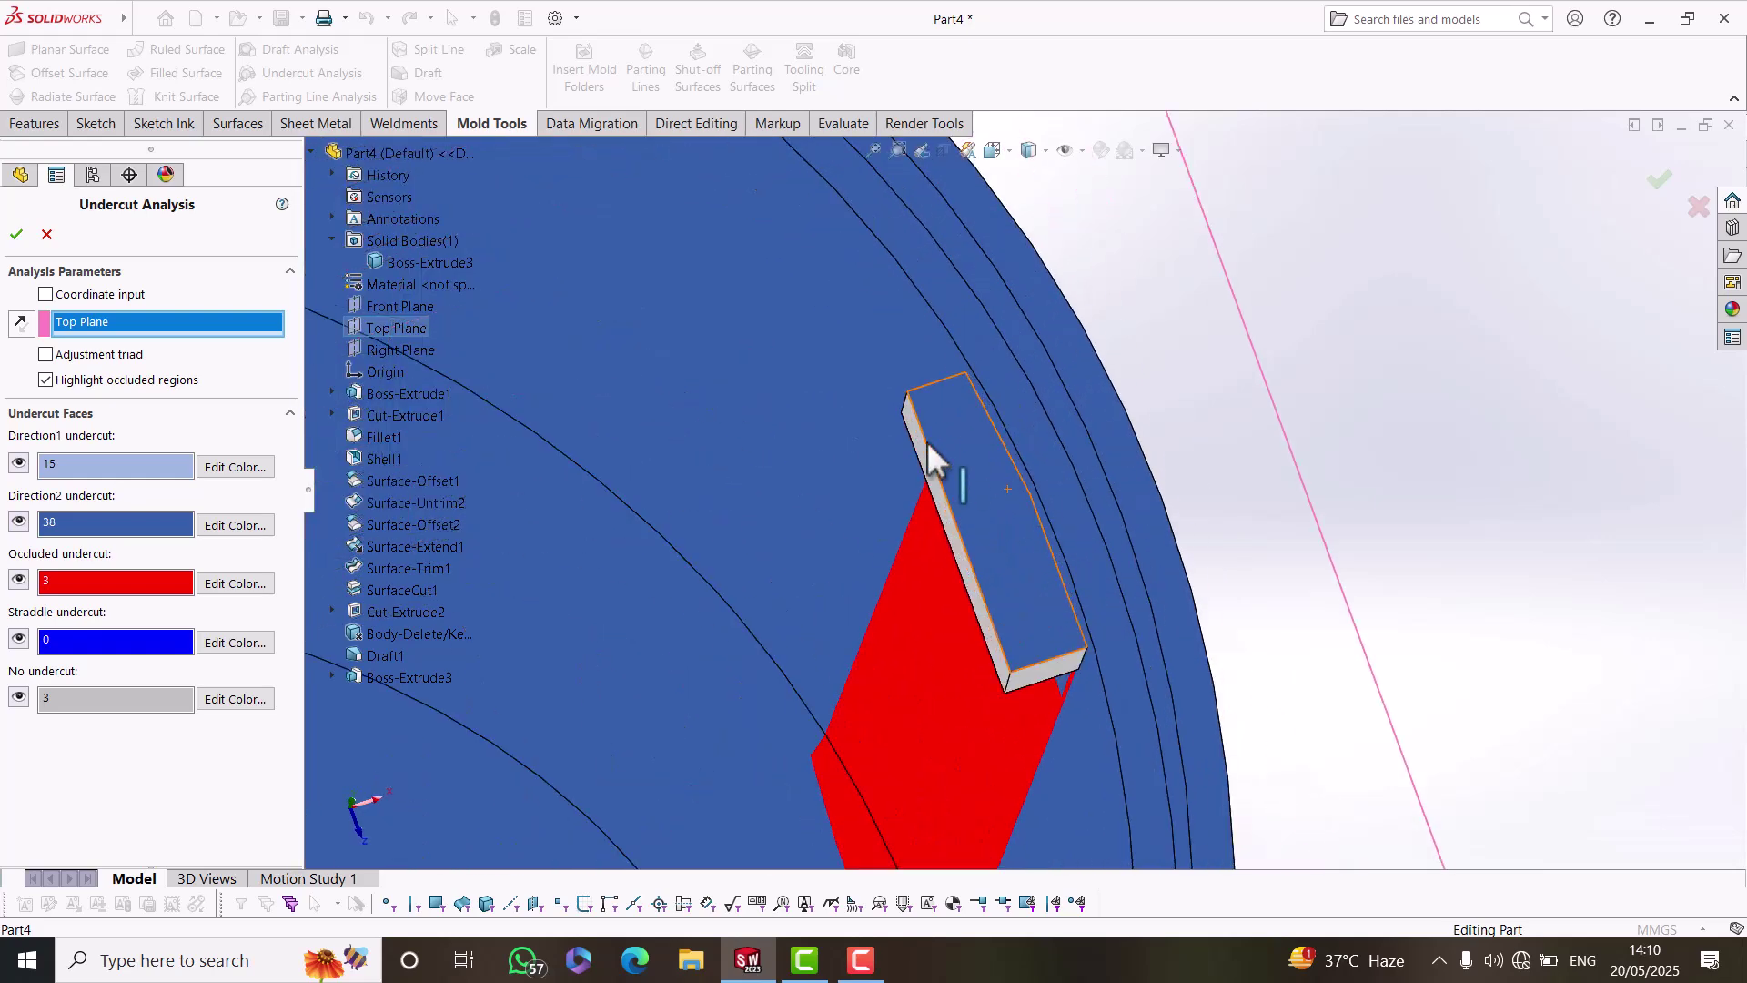
middle_click_drag(967, 565, 987, 577)
middle_click_drag(1035, 593, 1007, 587)
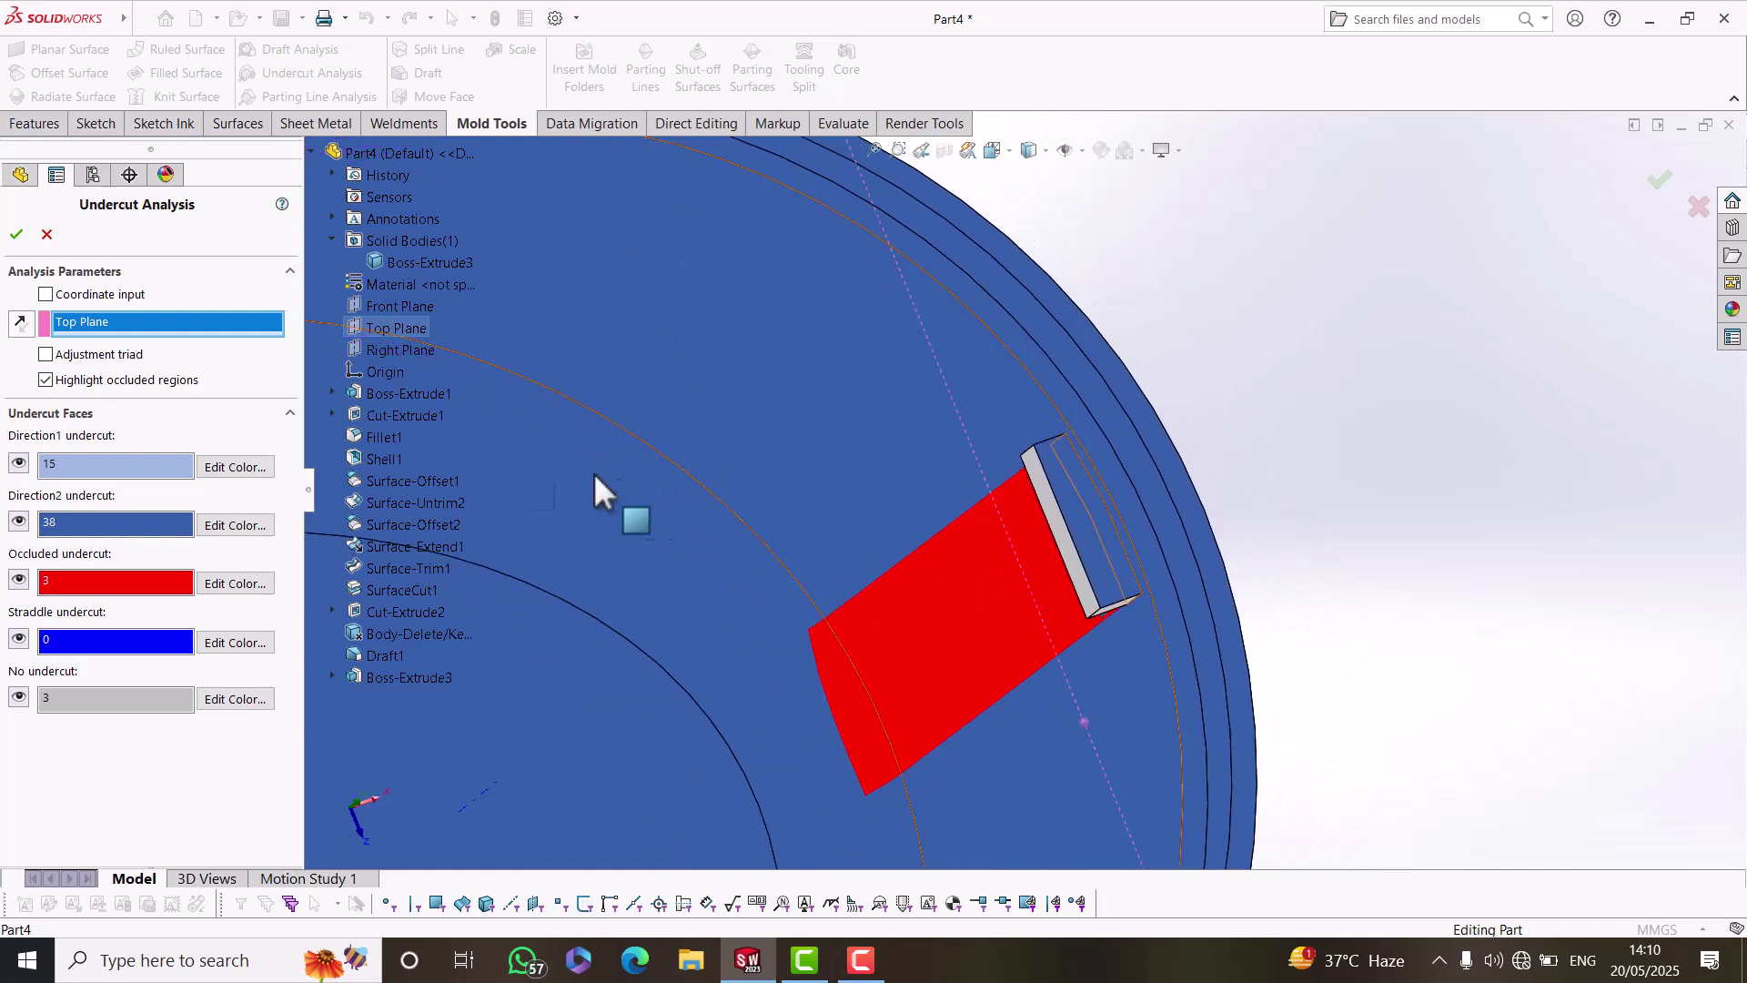
left_click(47, 234)
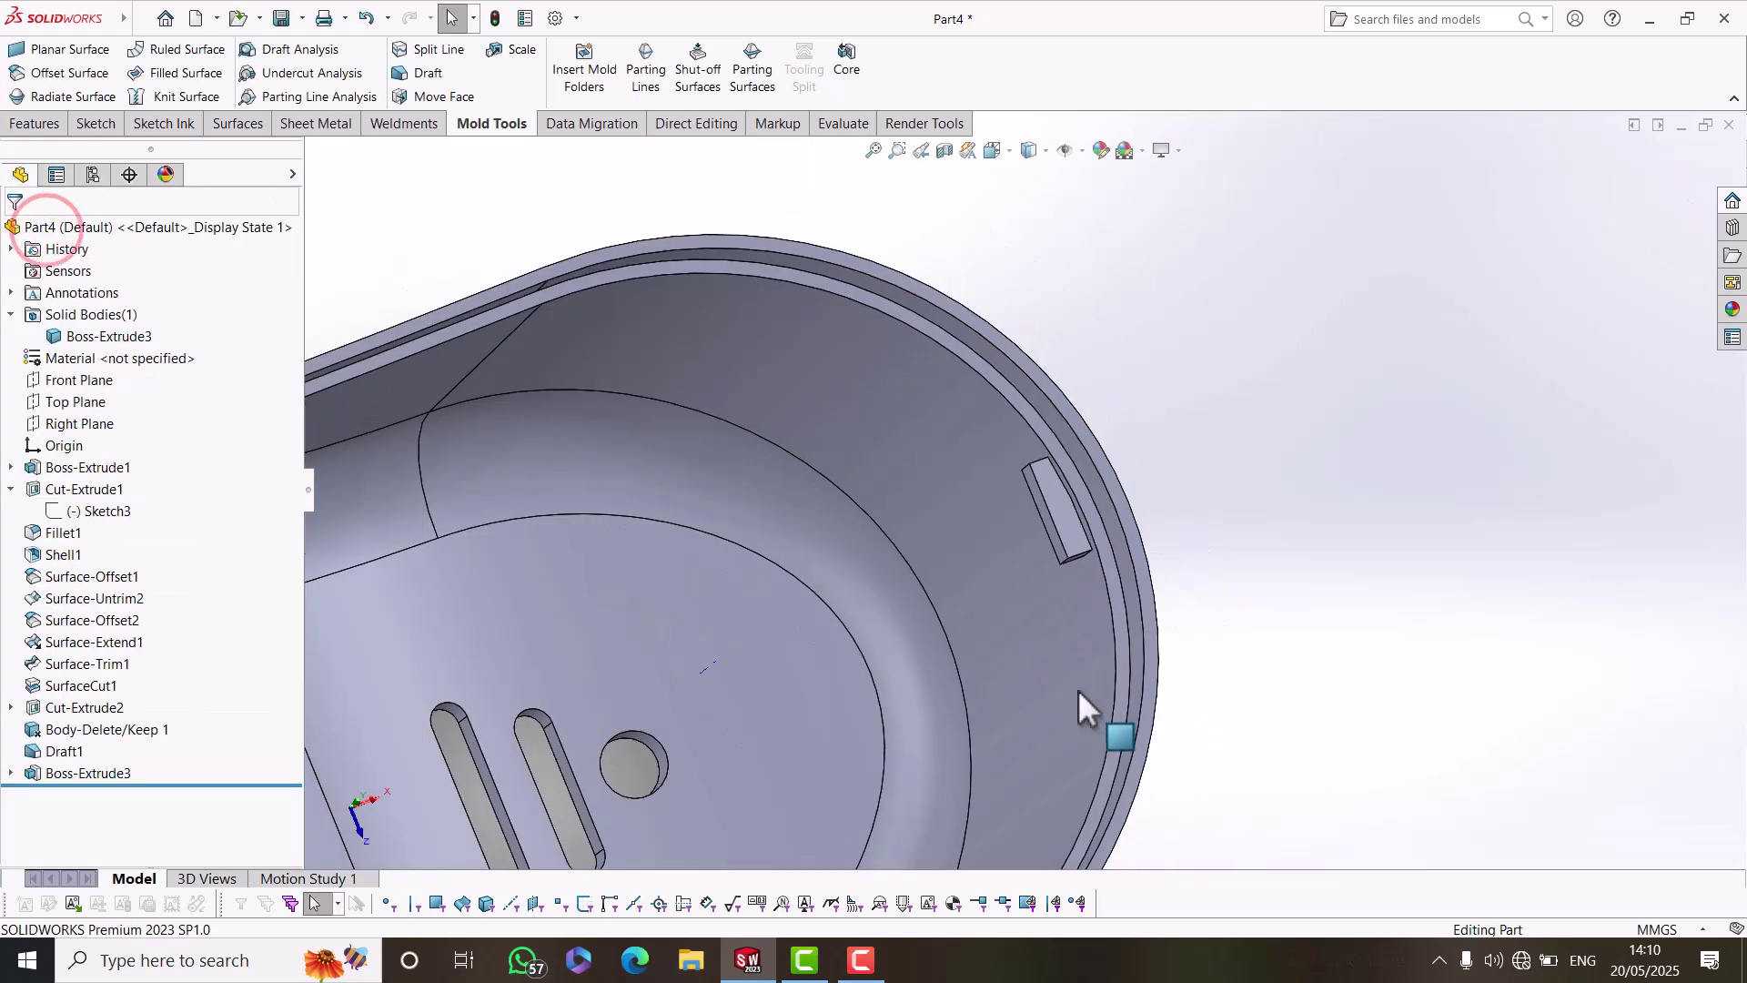
Delete the small block extrusion on the inner wall together with its leftover rectangle sketch.
scroll(1078, 690, "up", 4)
left_click(89, 771)
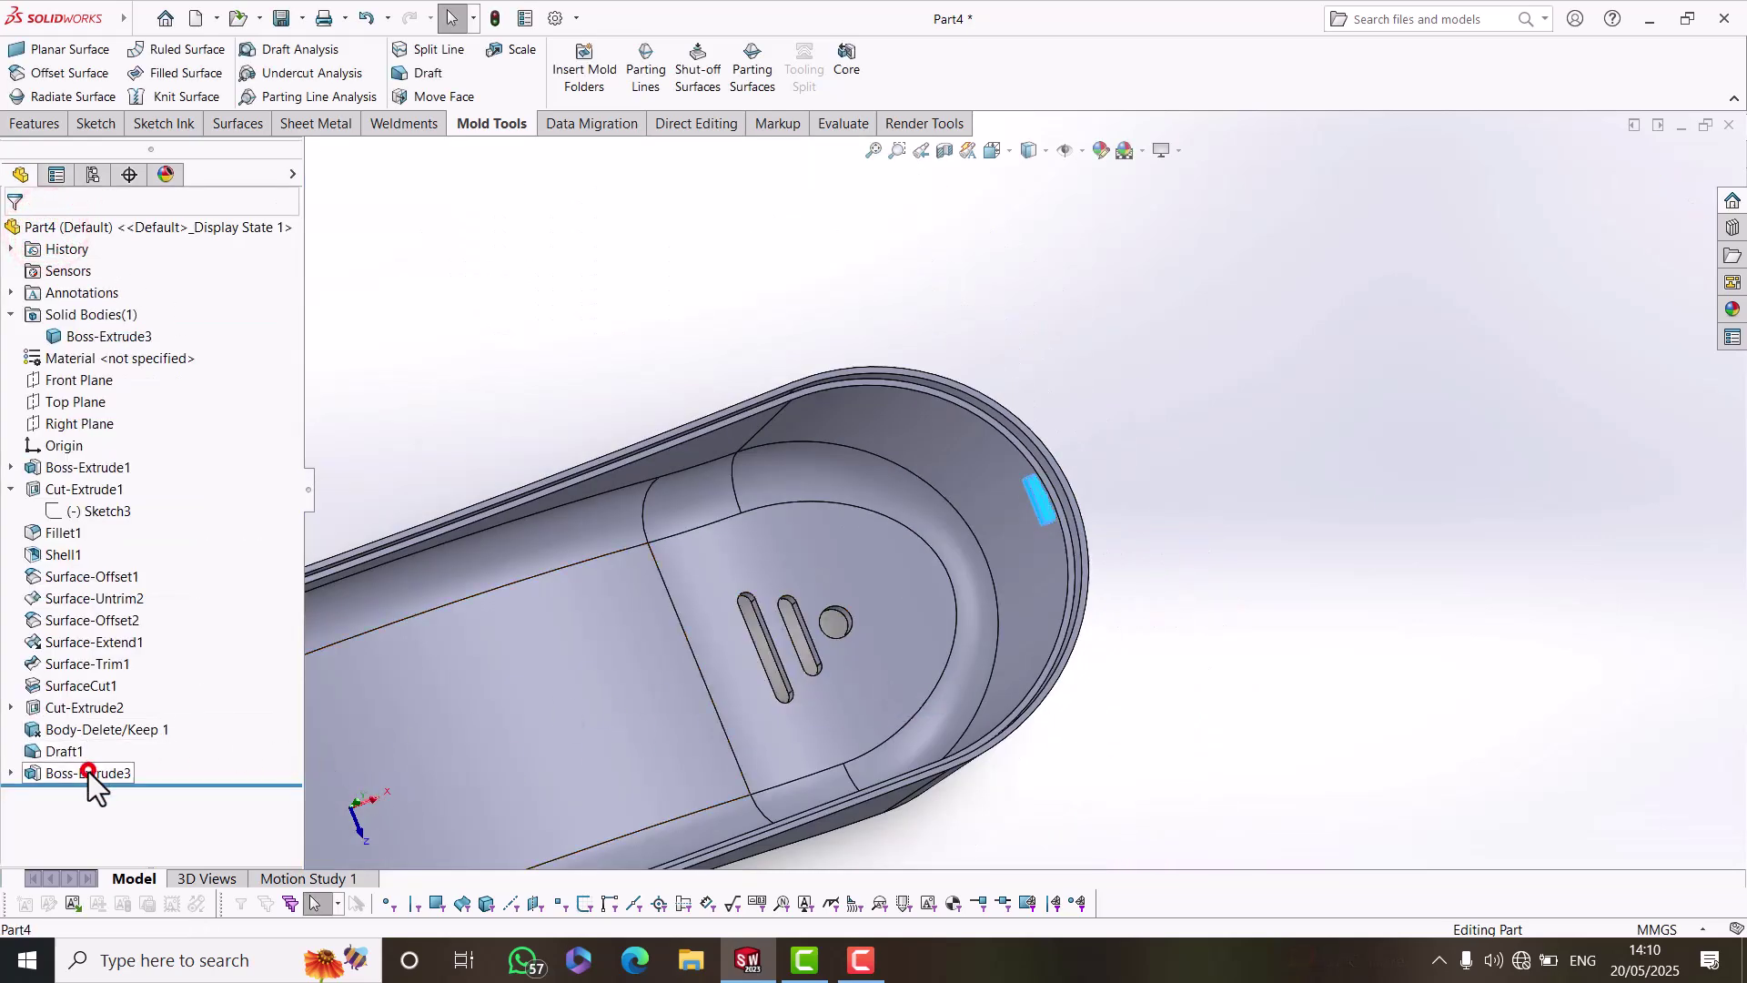
right_click(89, 772)
left_click(150, 695)
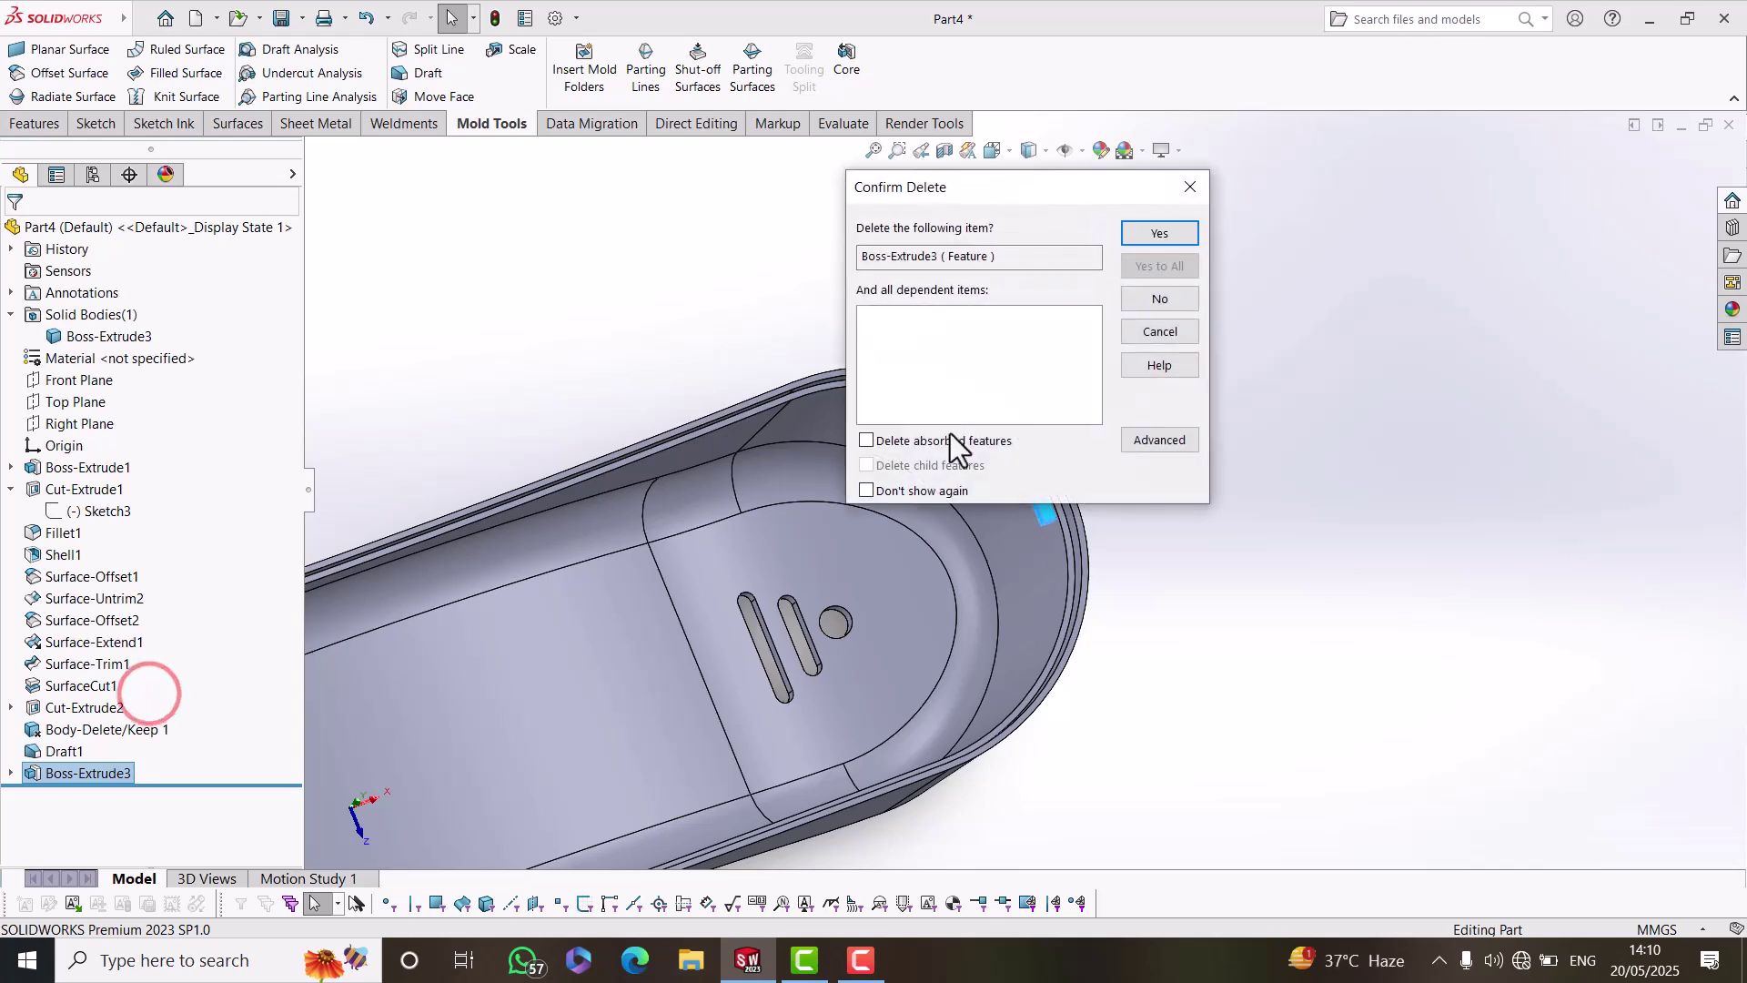
left_click(1159, 238)
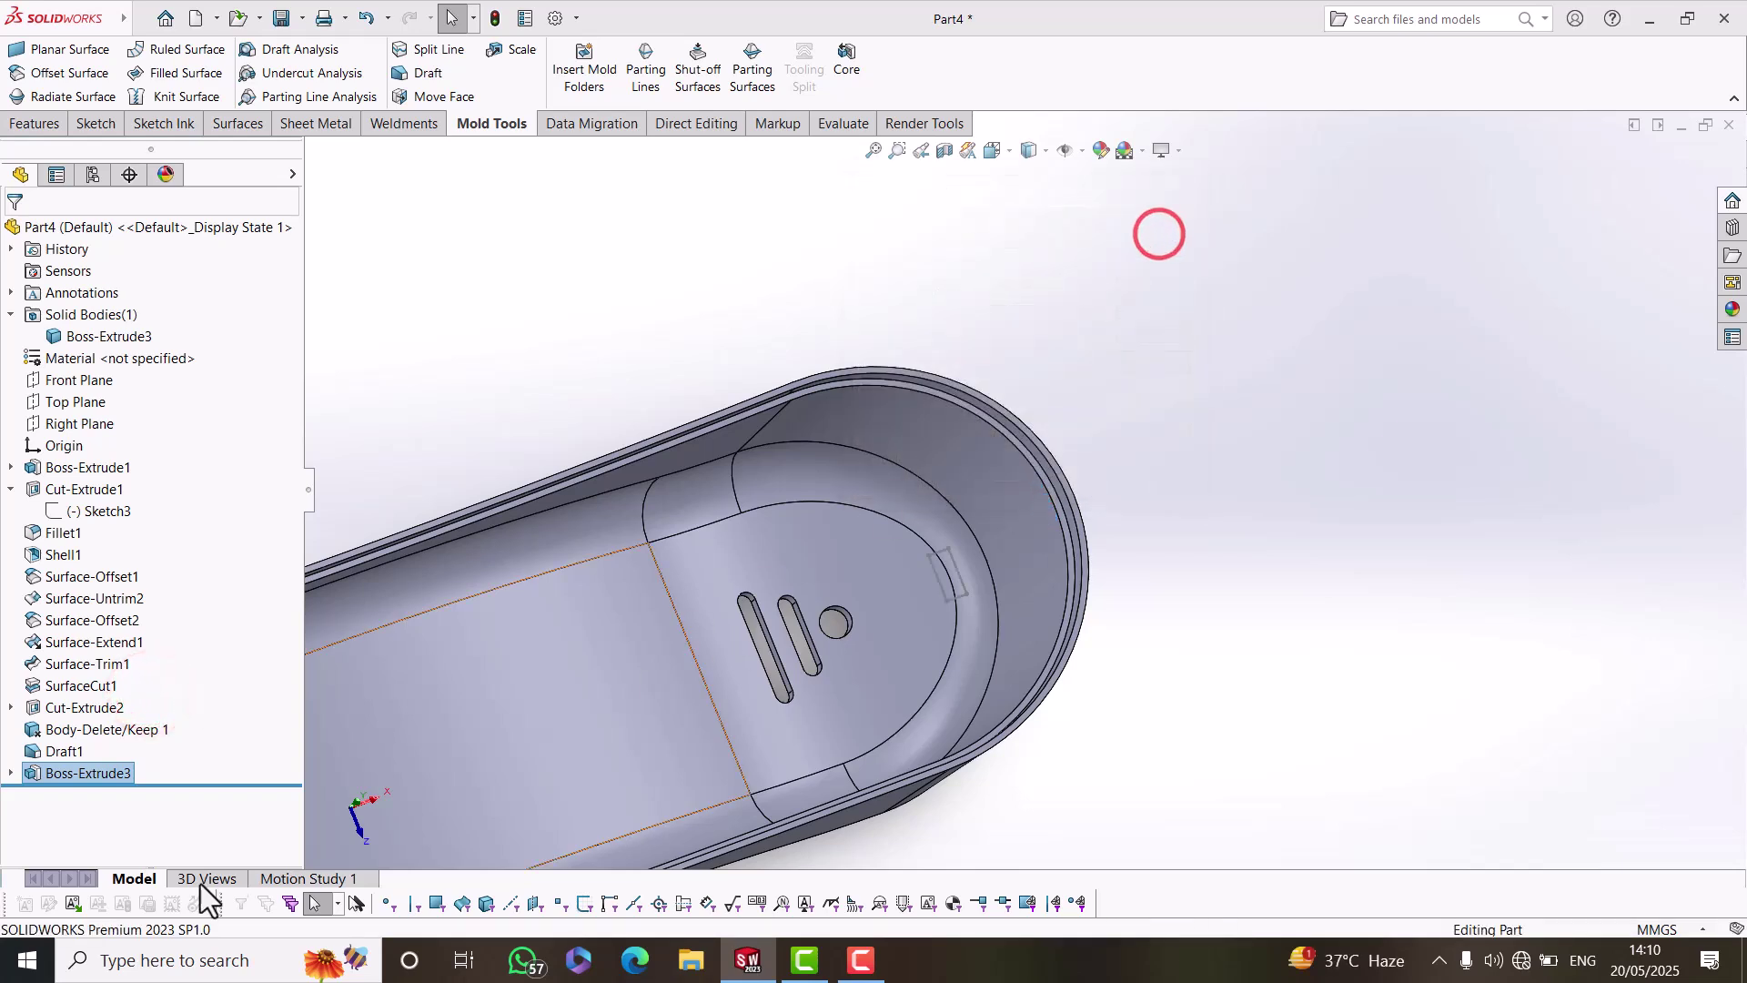
right_click(71, 772)
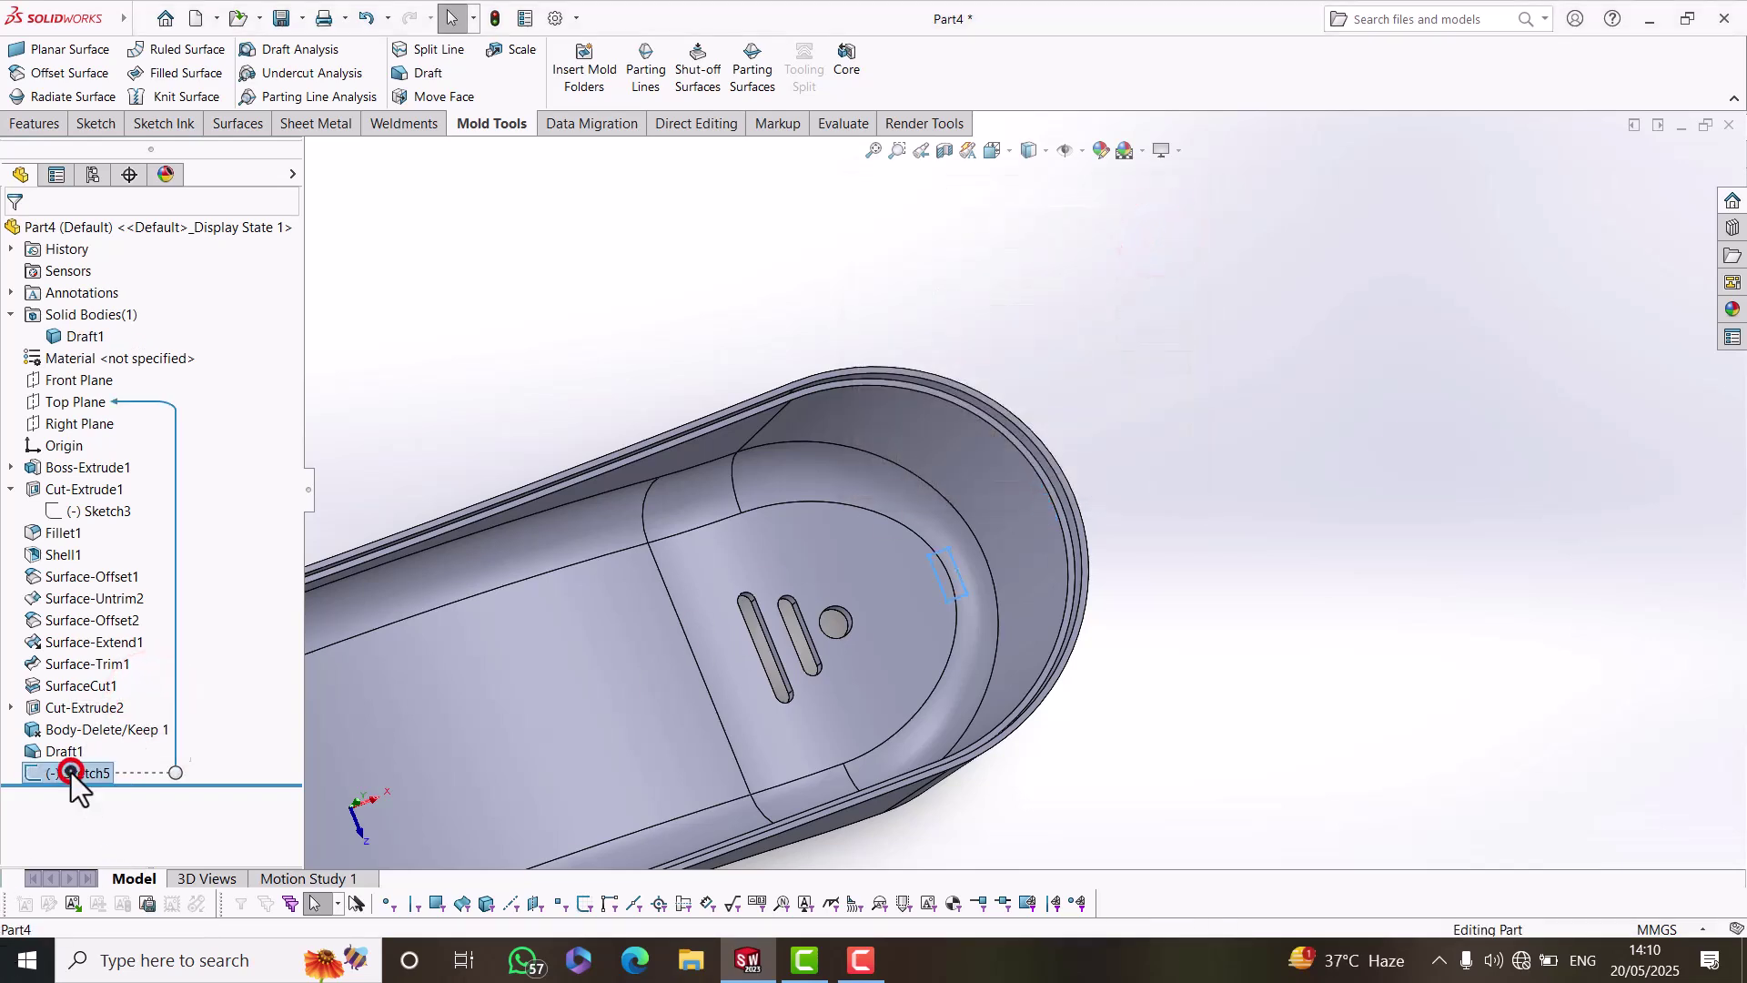
left_click(136, 715)
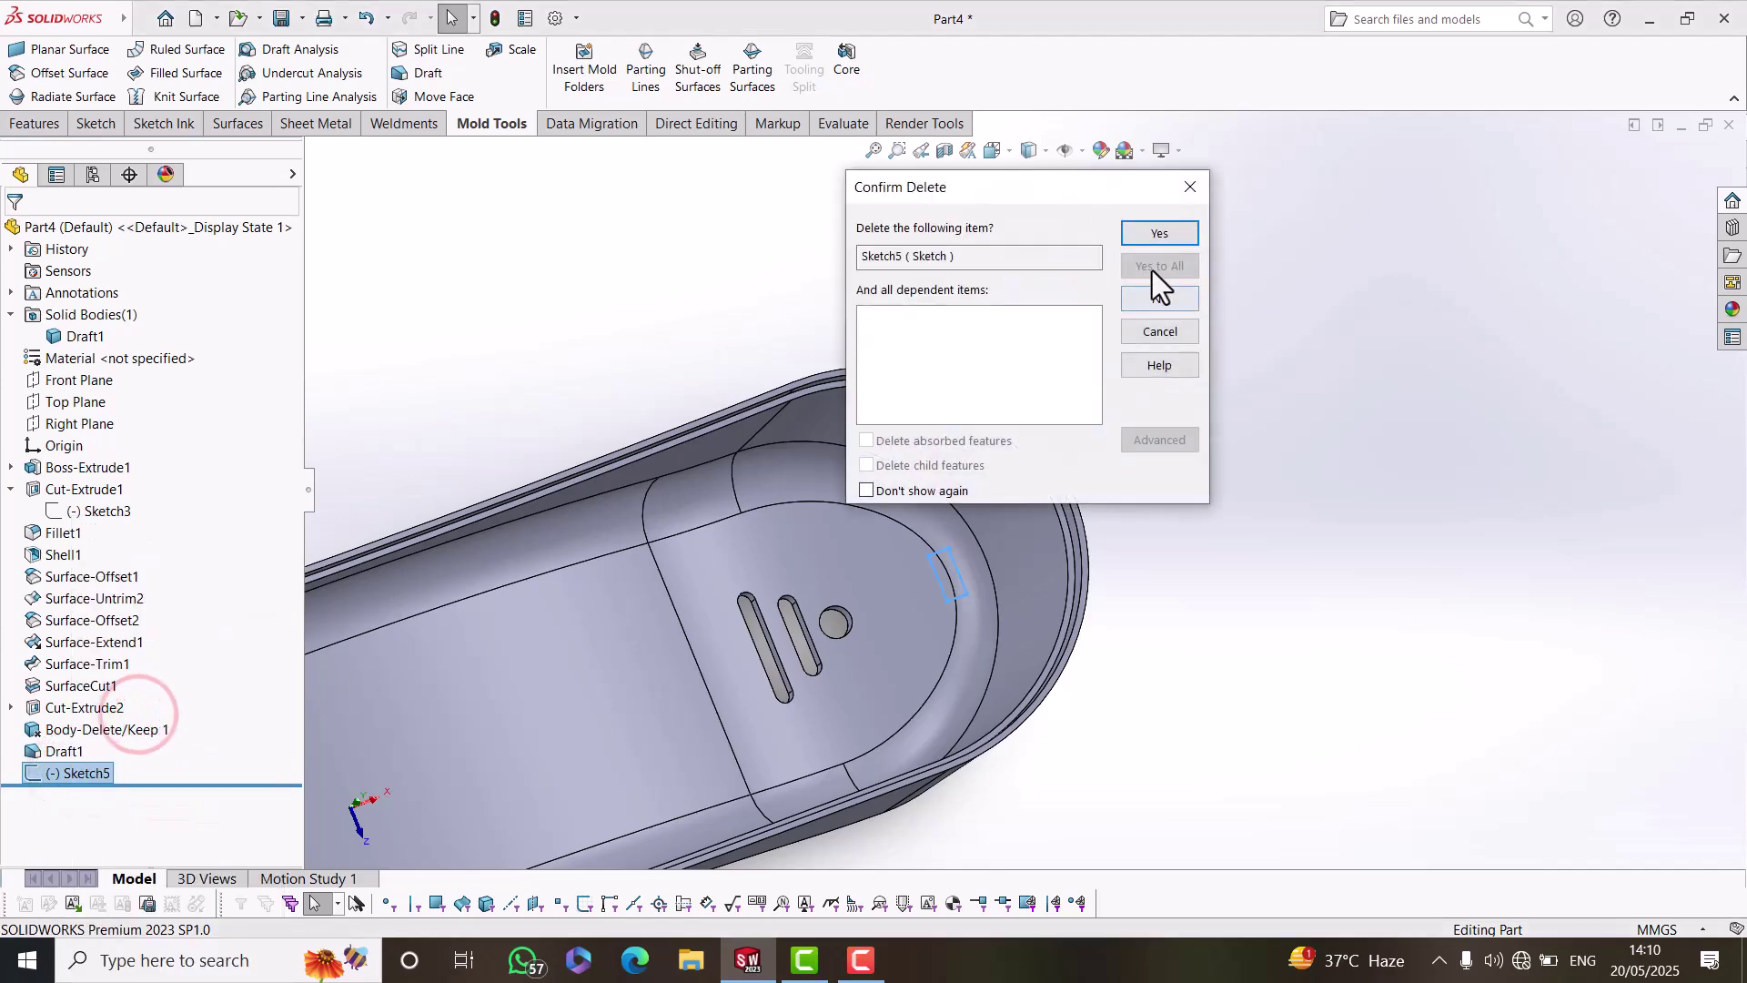
left_click(1152, 235)
scroll(1092, 610, "up", 9)
middle_click_drag(994, 653, 1008, 575)
scroll(939, 537, "down", 5)
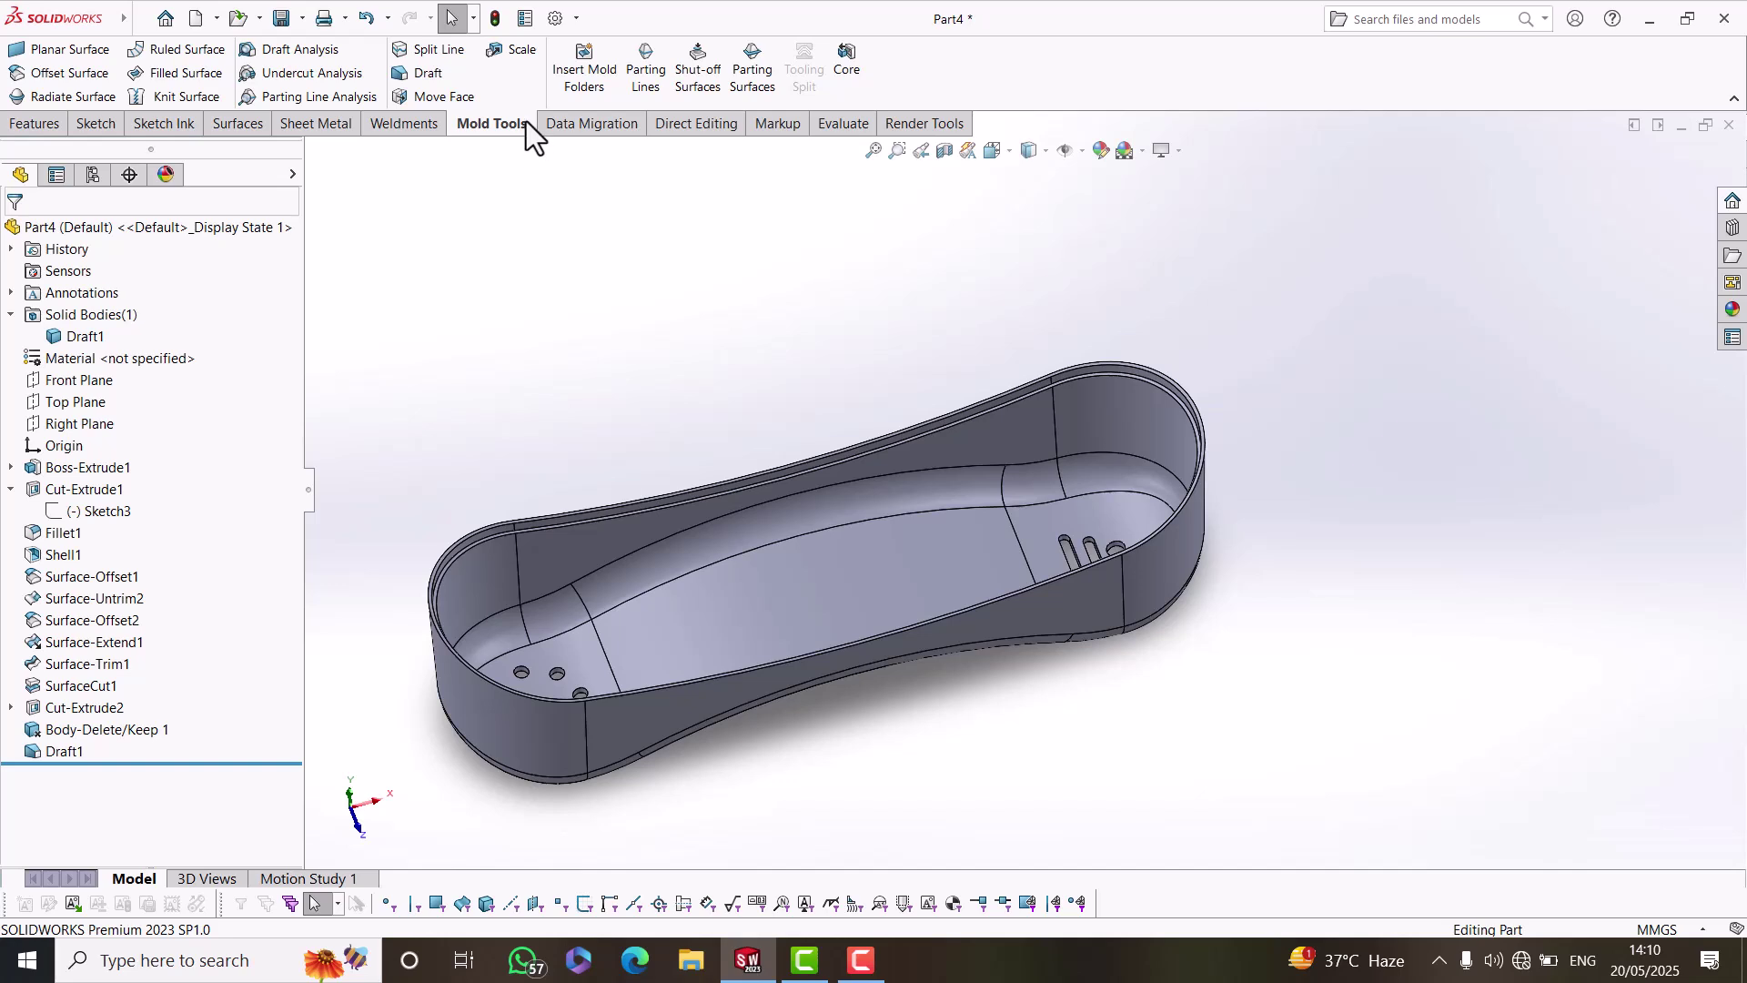
Start a Scale feature on the shell with uniform scaling about its centroid.
middle_click_drag(573, 636, 555, 578)
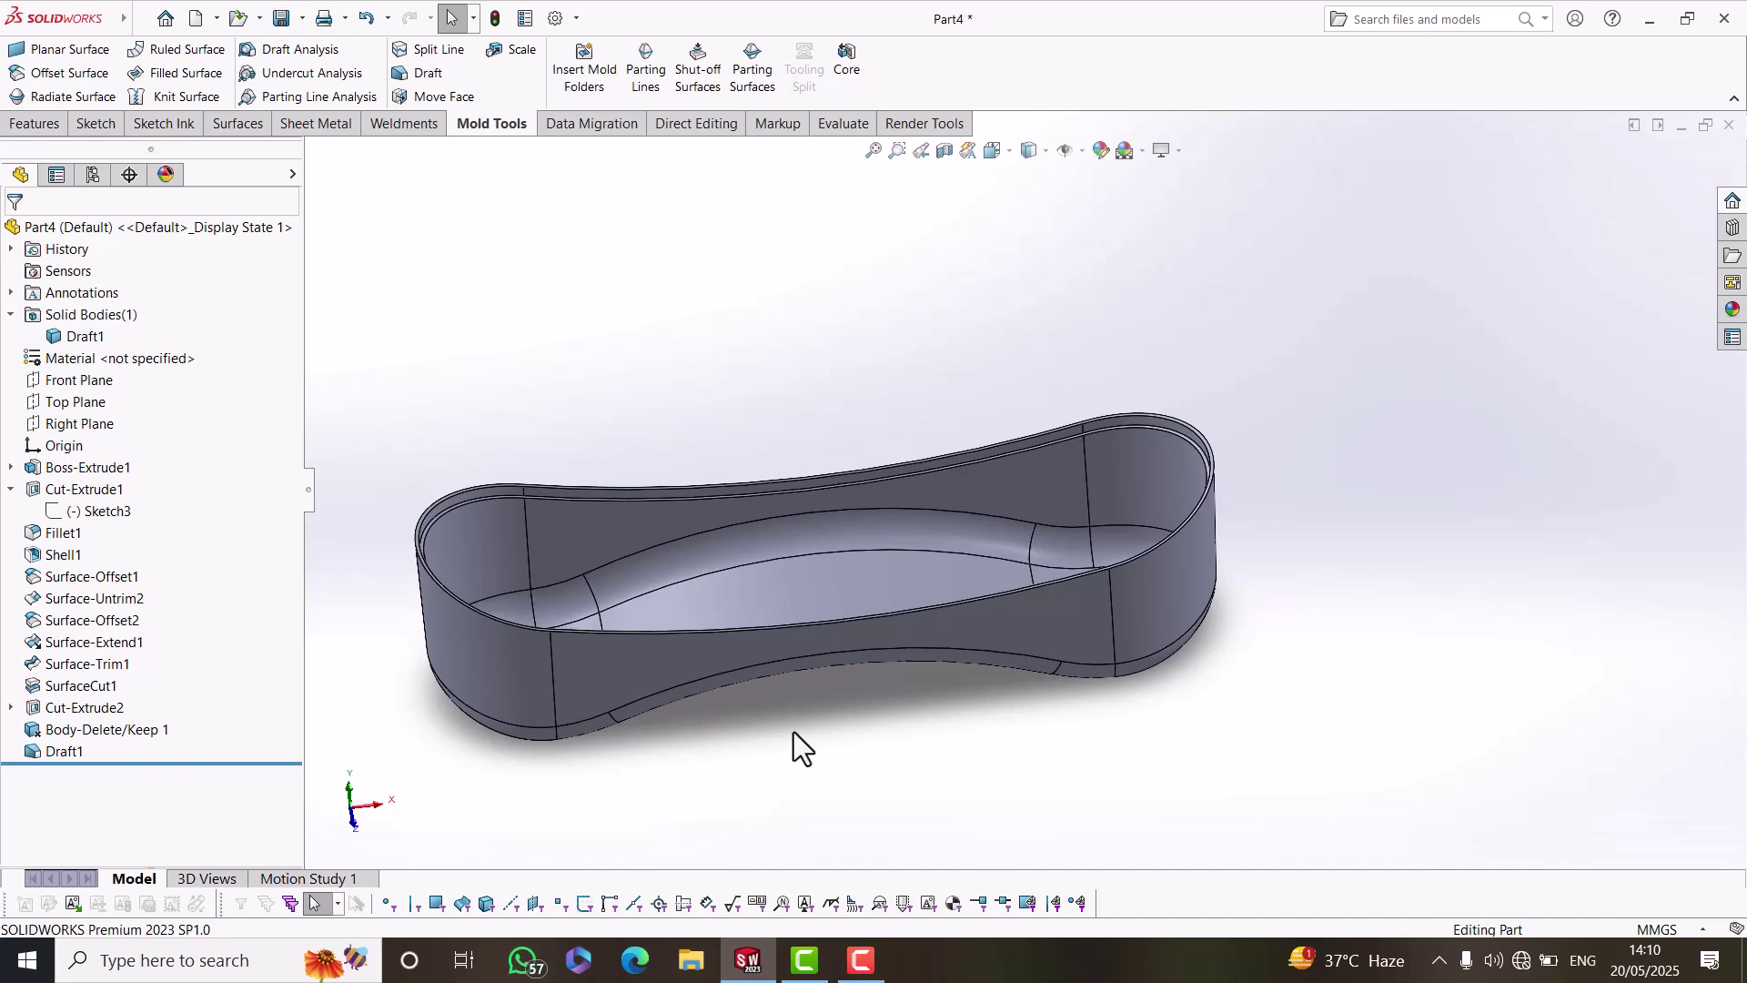
scroll(545, 626, "down", 3)
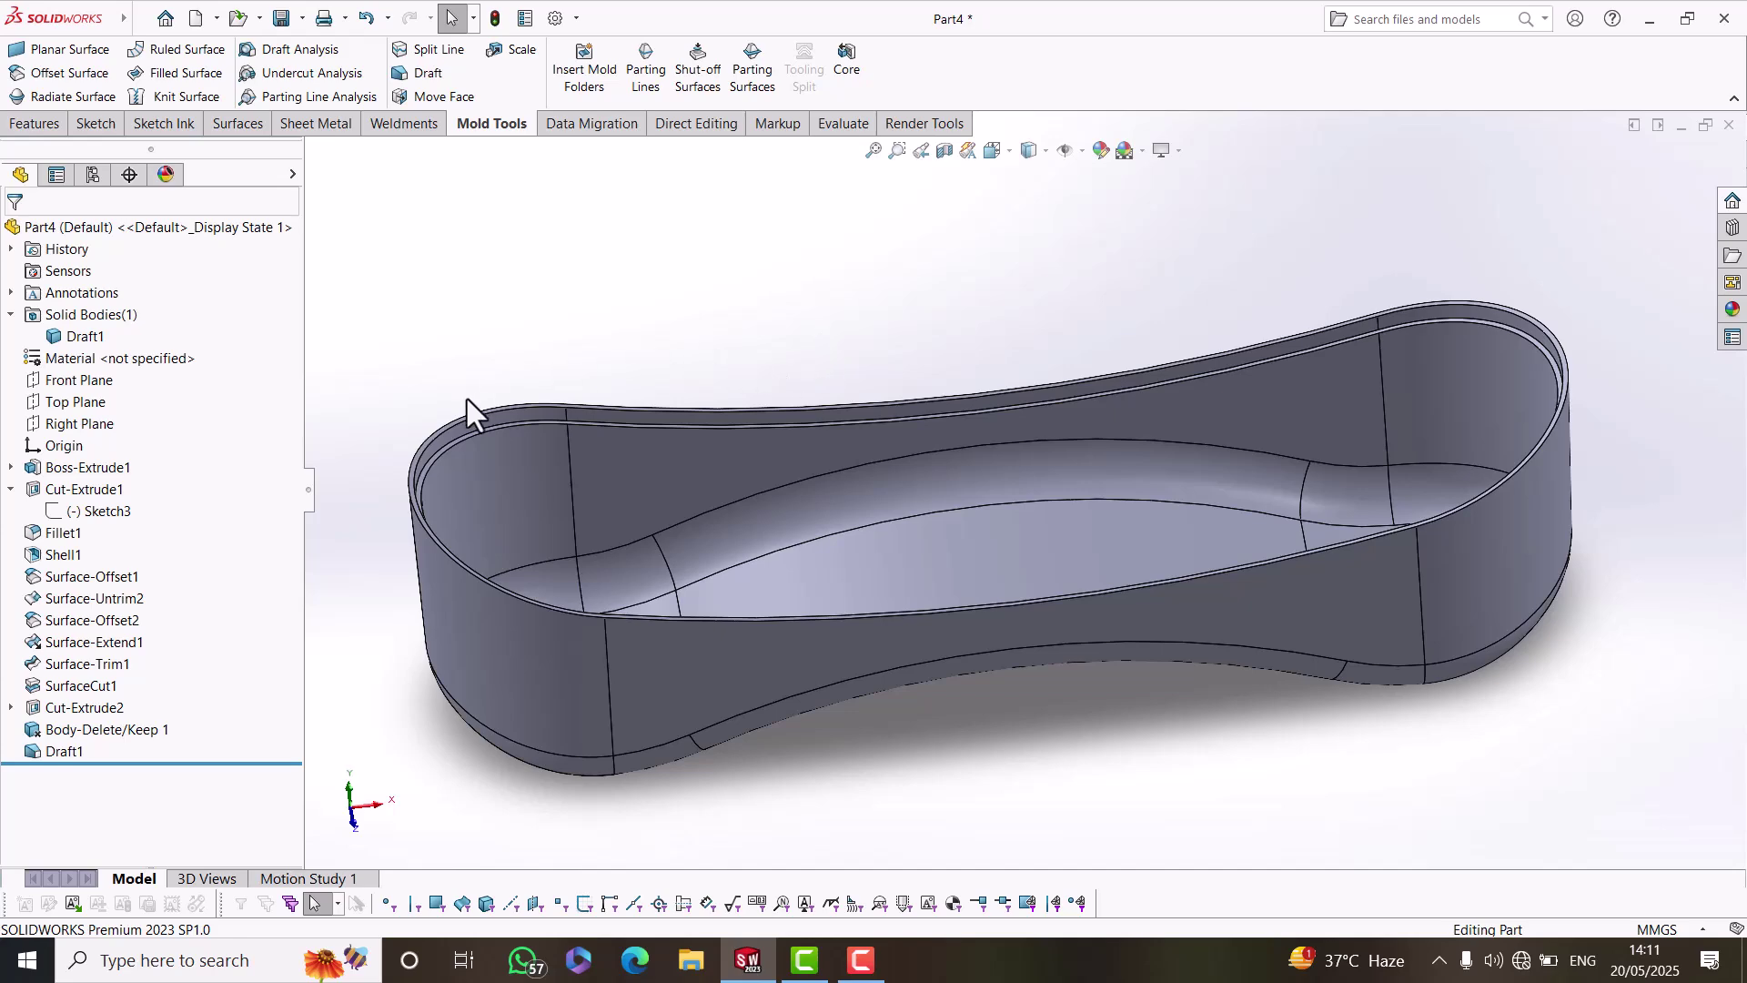
middle_click_drag(1033, 562, 1024, 664)
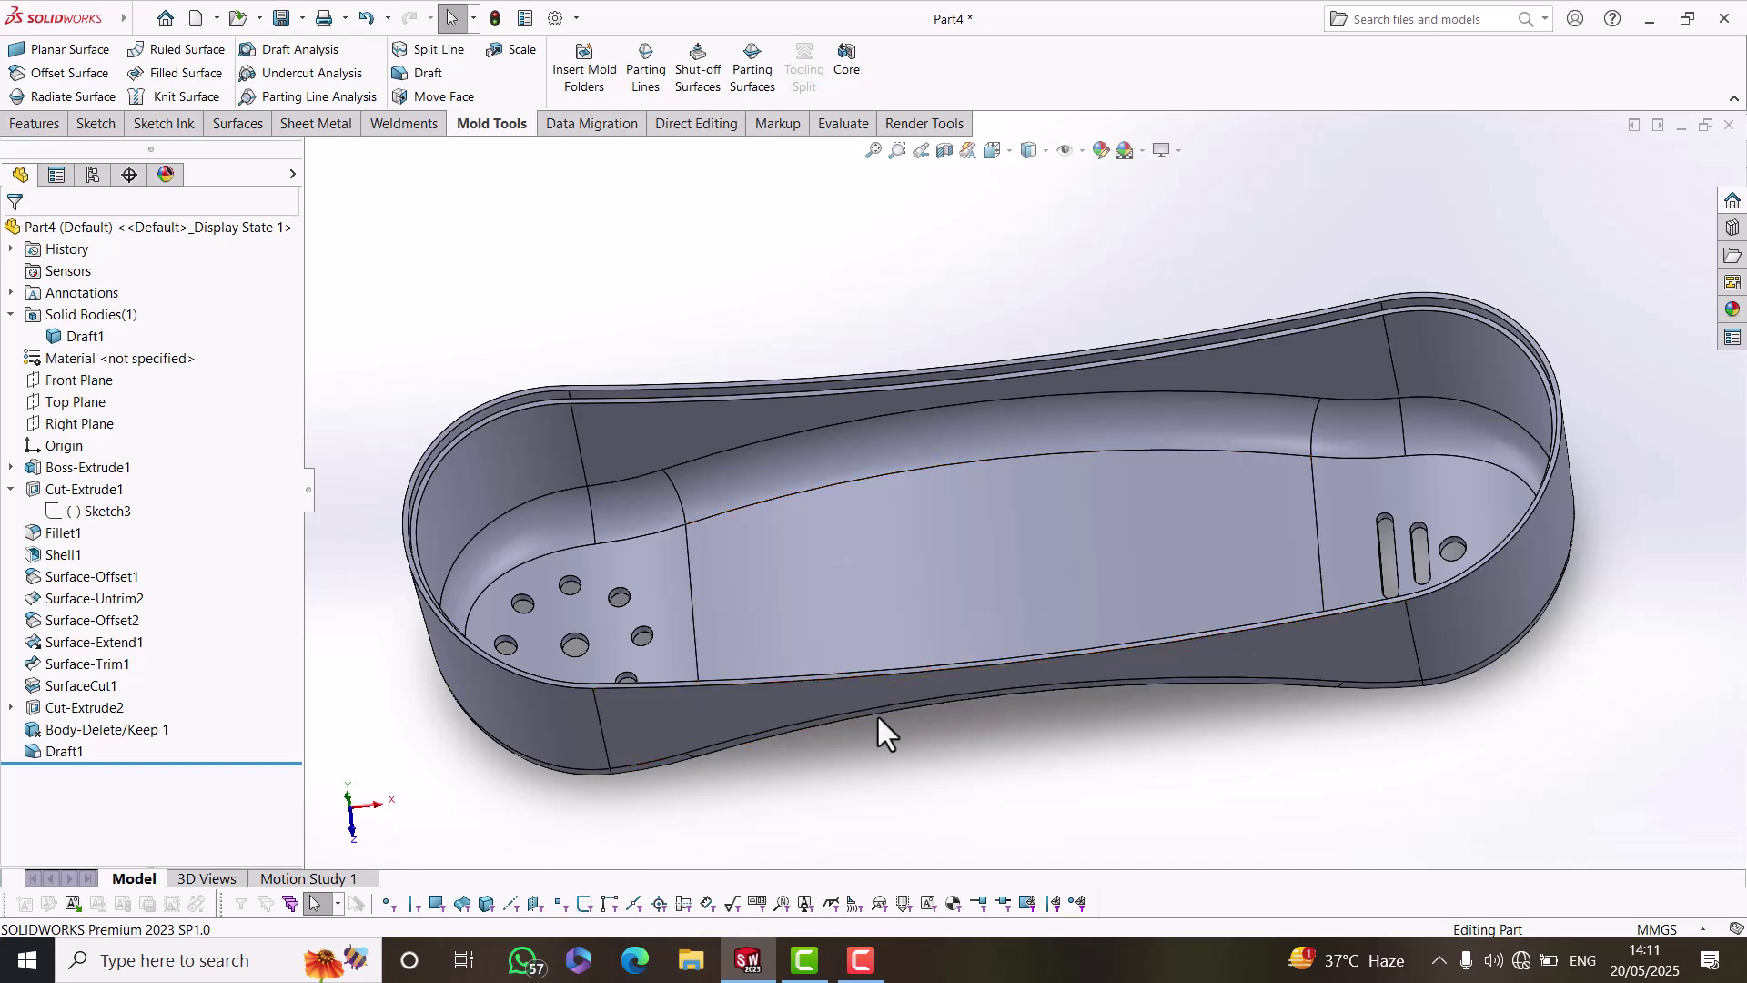
middle_click_drag(957, 723, 962, 653)
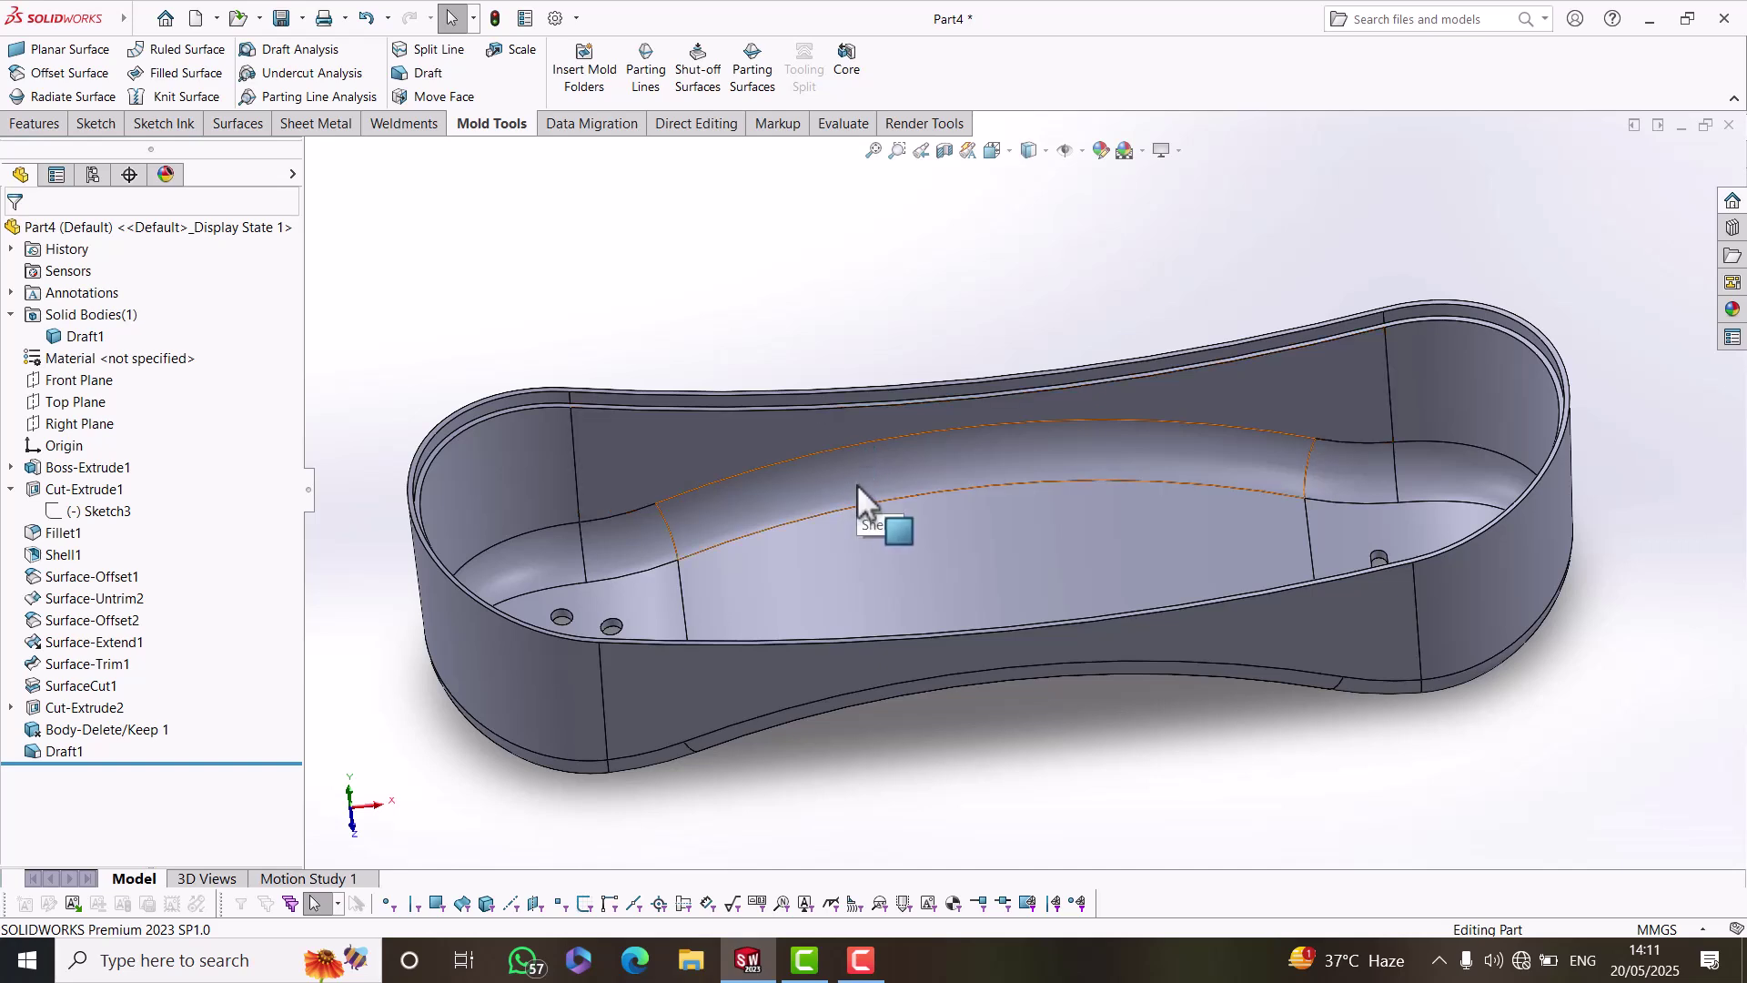
left_click(701, 264)
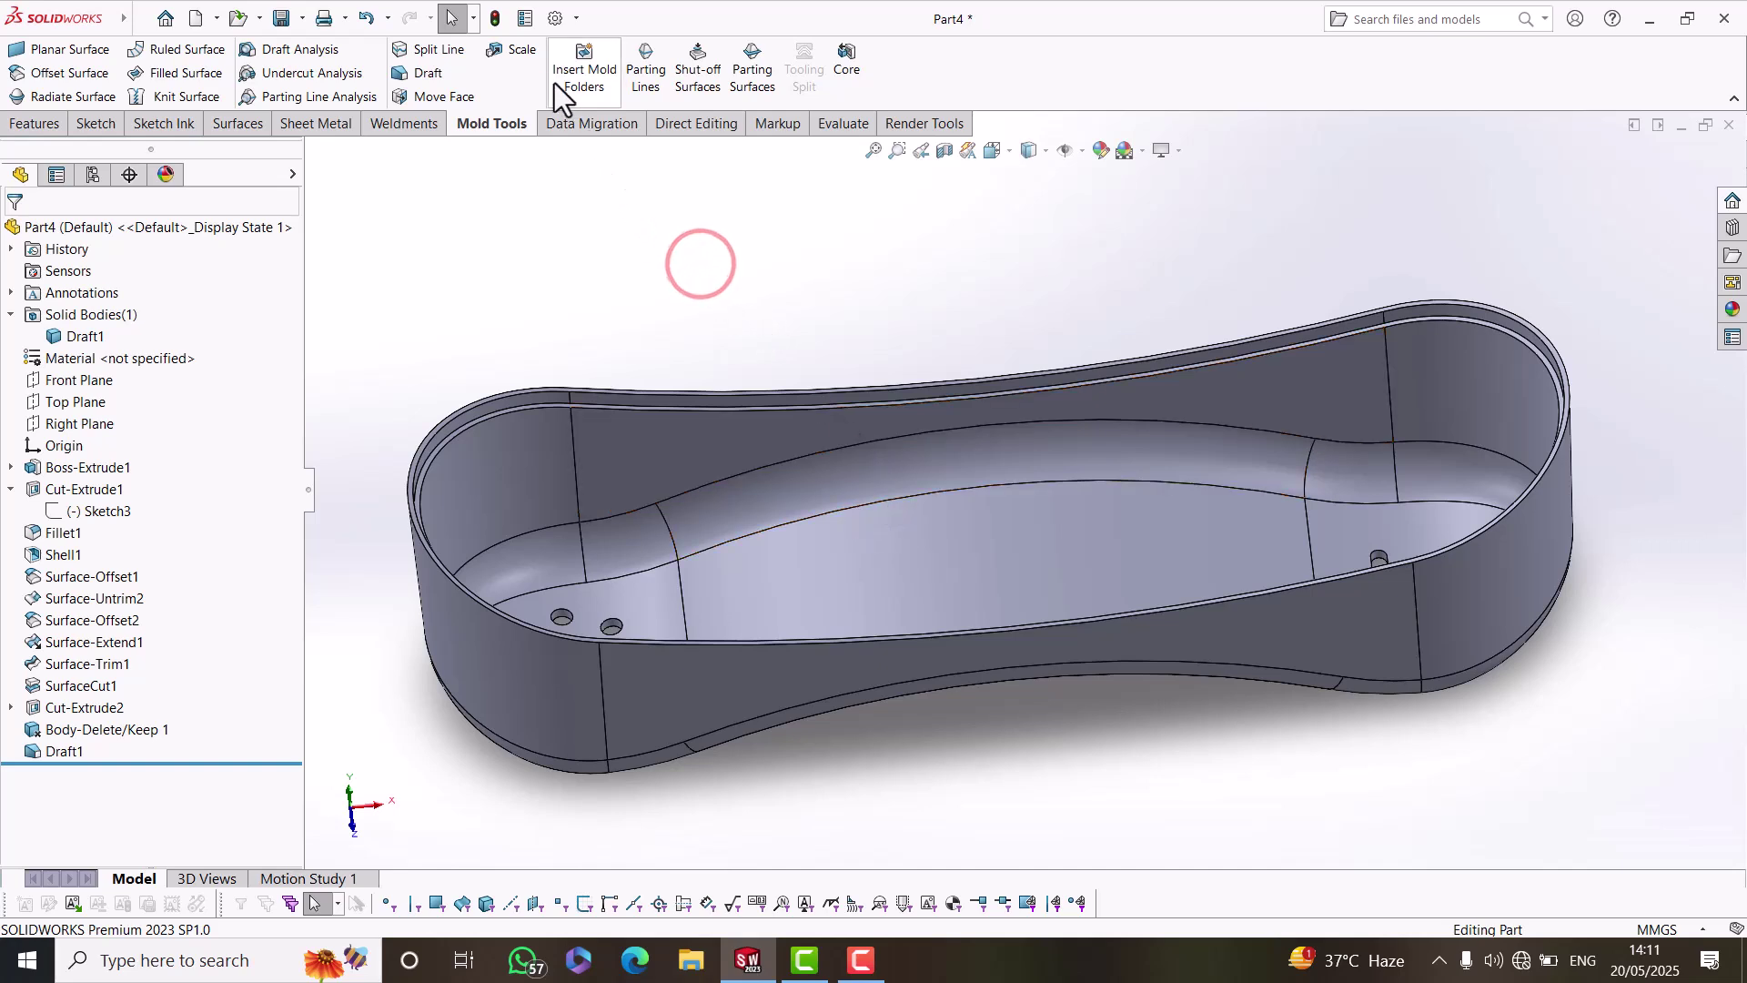
left_click(510, 55)
scroll(740, 336, "up", 3)
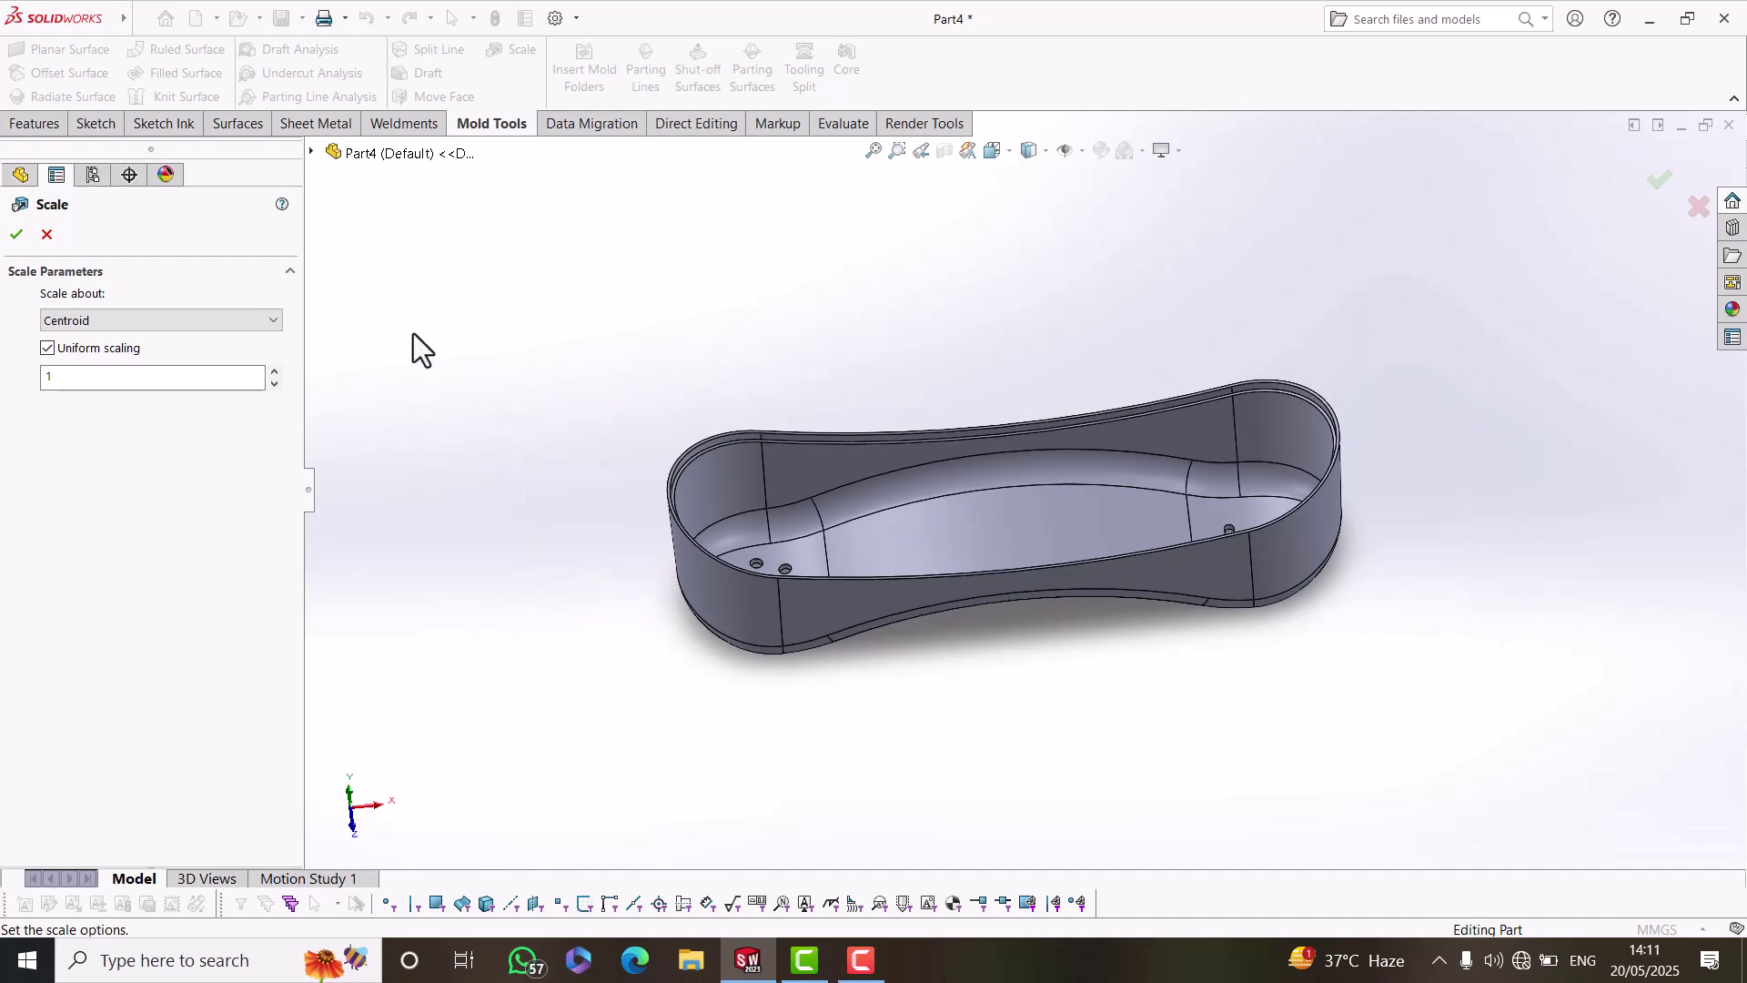
double_click(101, 379)
left_click(98, 384)
middle_click_drag(577, 624, 596, 578)
left_click(470, 418)
Switch to the Windows Calculator and place it beside the scale parameters.
left_click(166, 960)
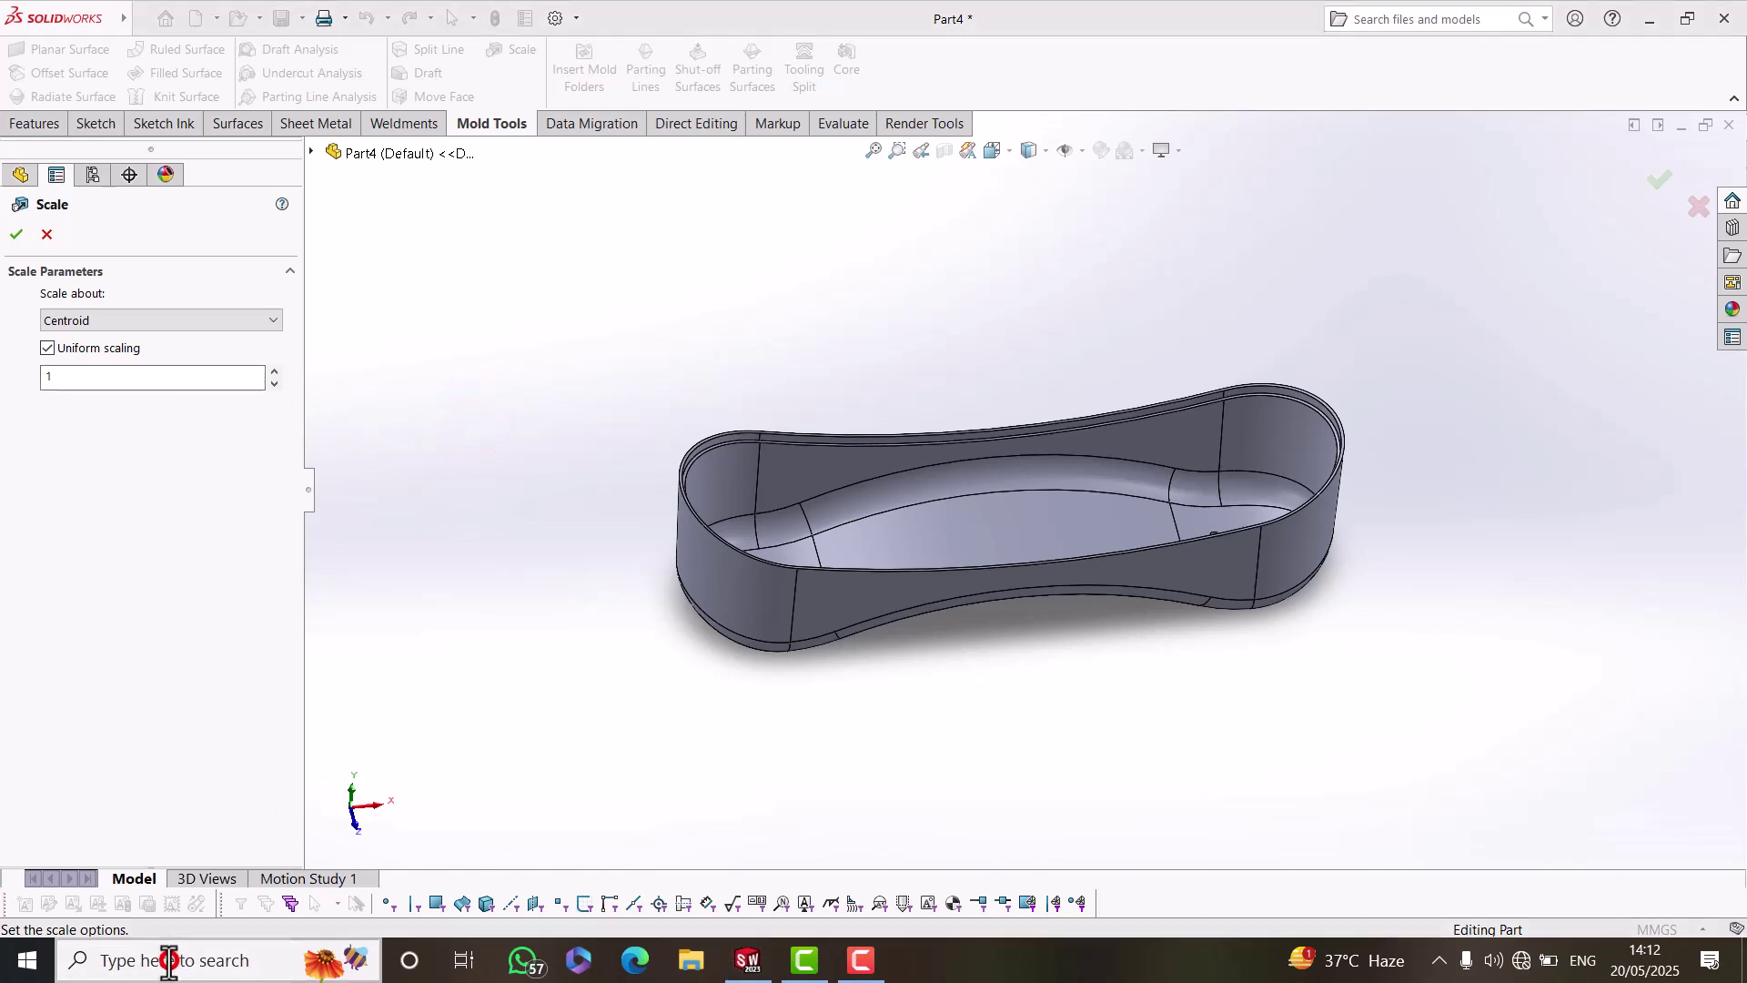
type("cal")
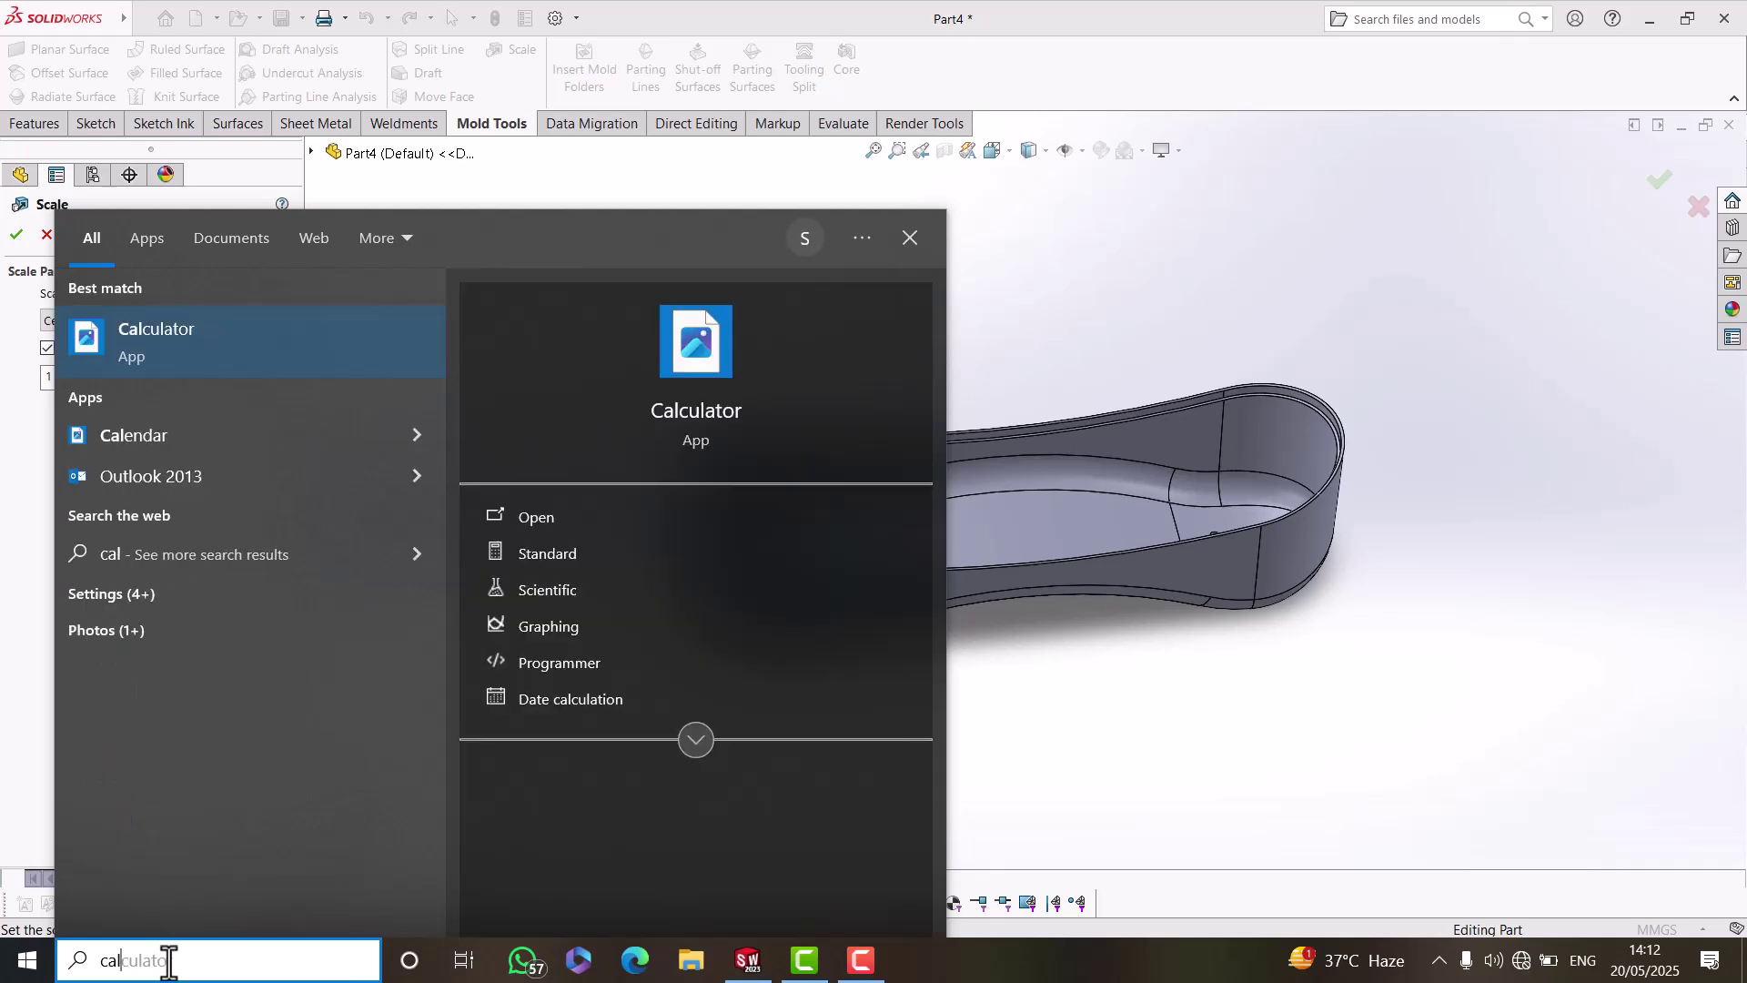
key("Return")
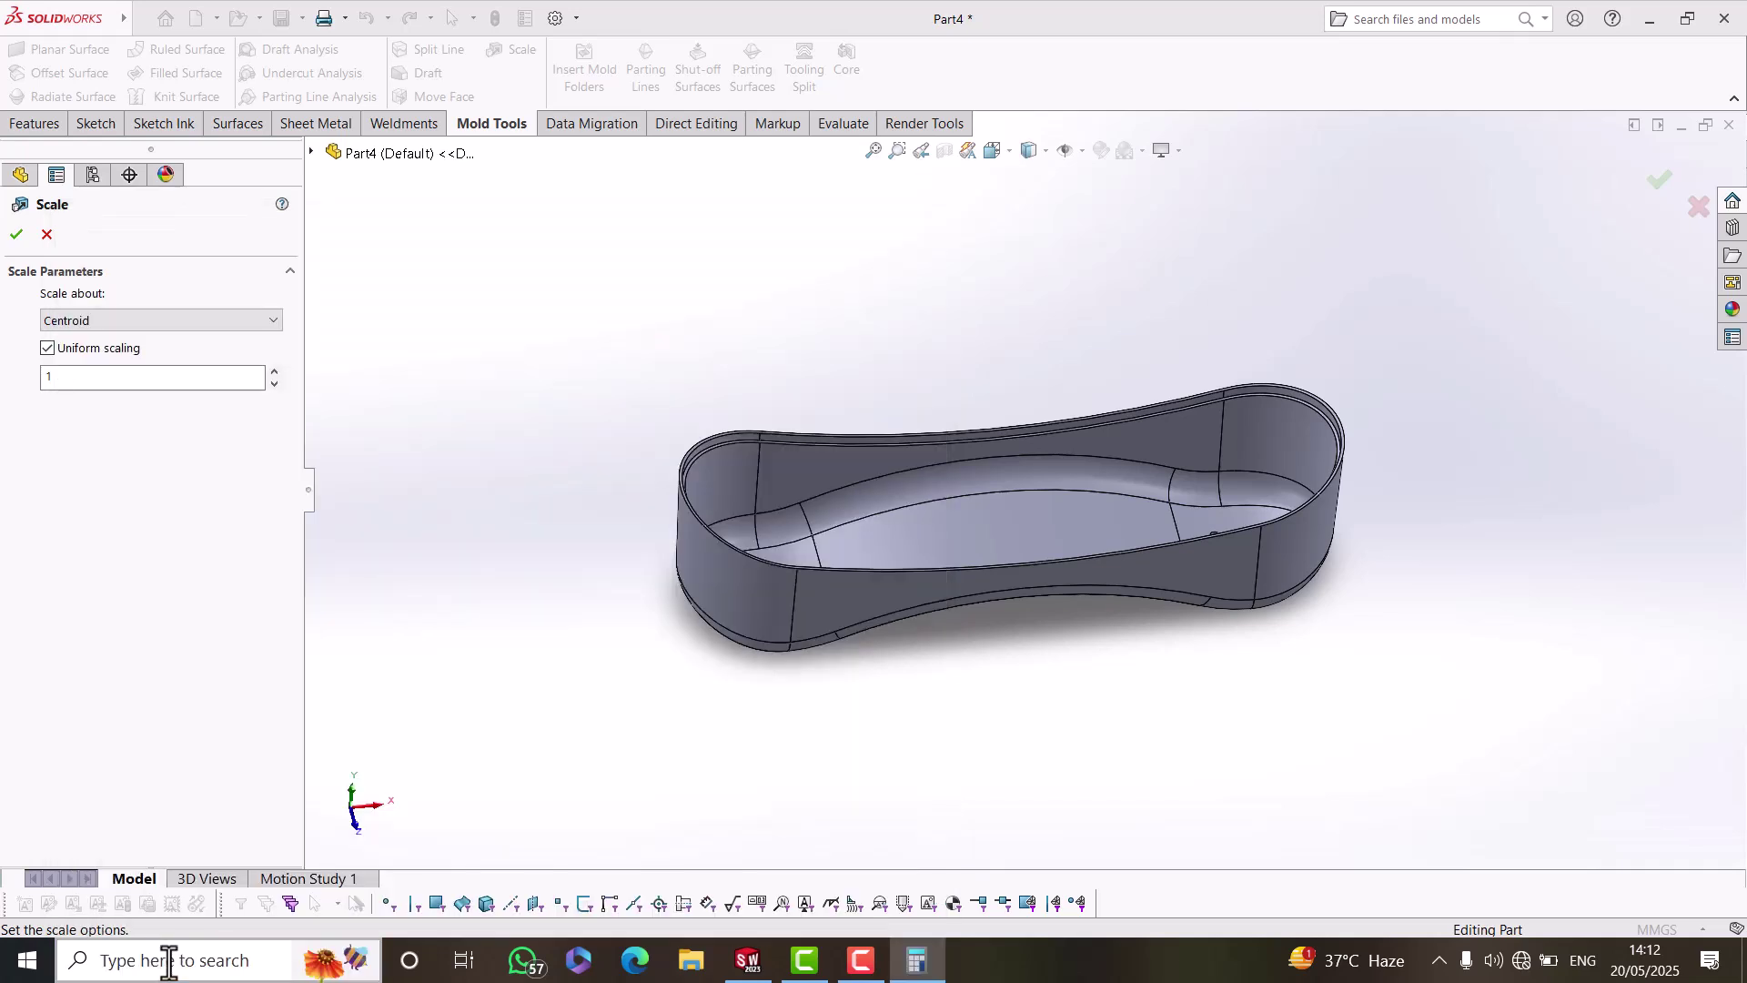
left_click_drag(503, 258, 490, 139)
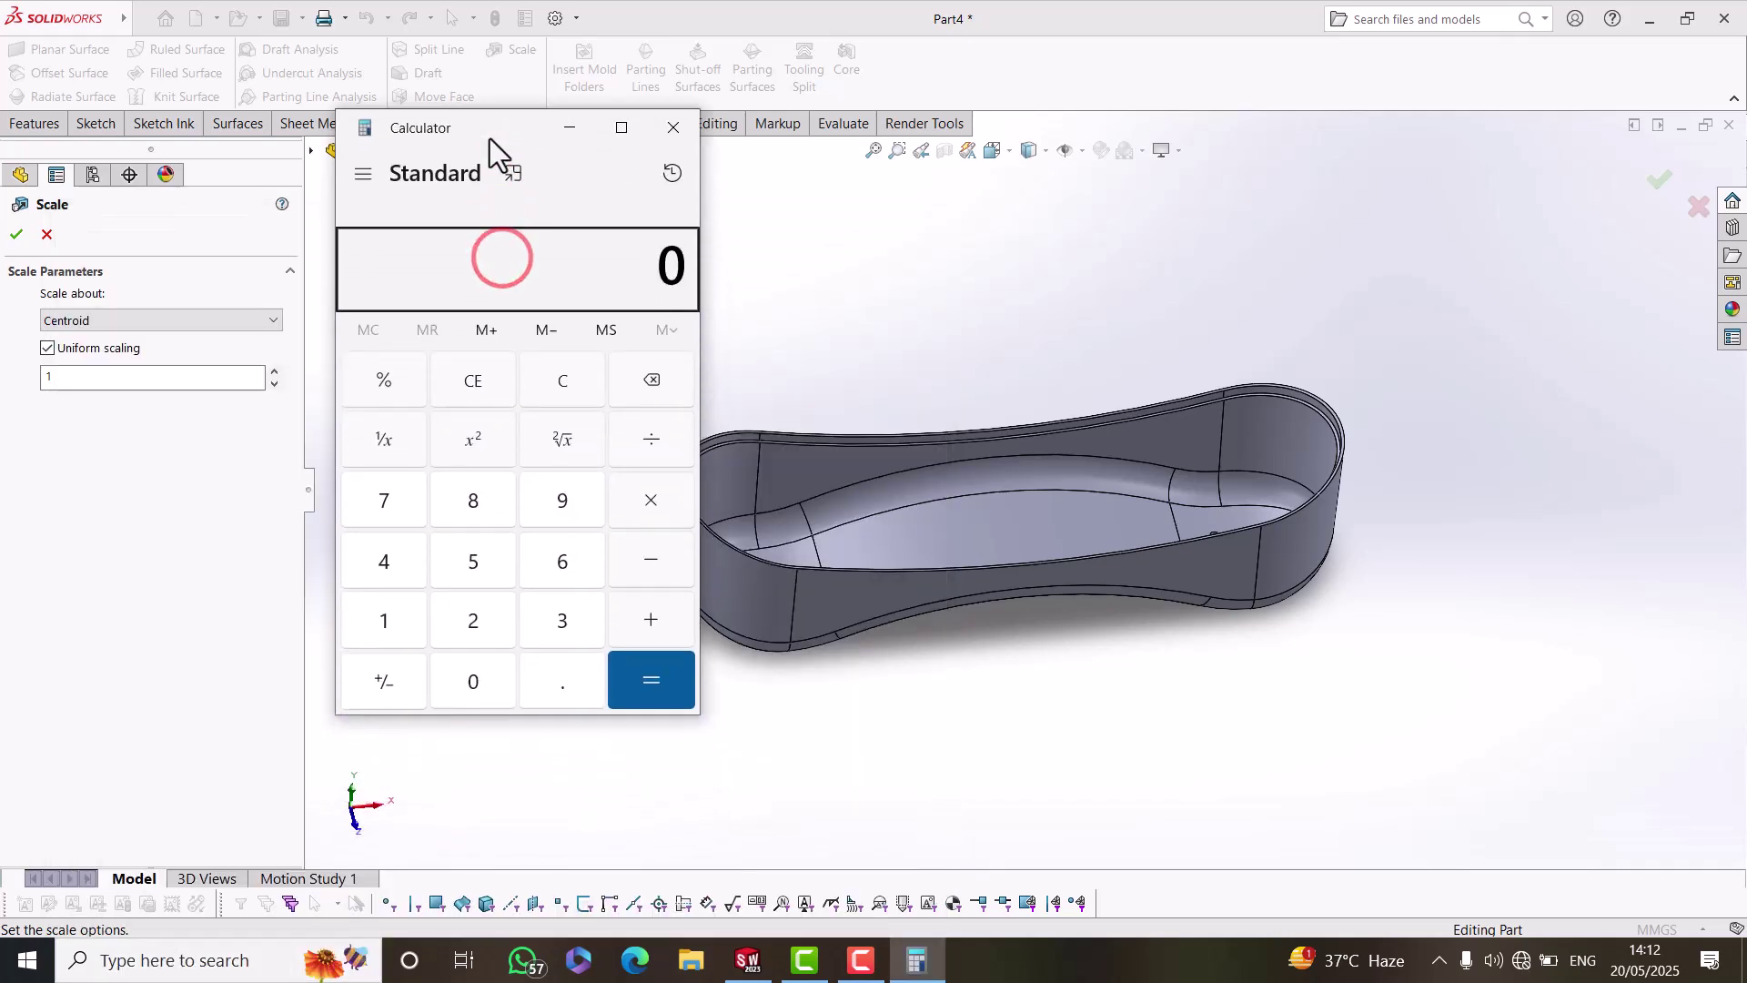
left_click(382, 625)
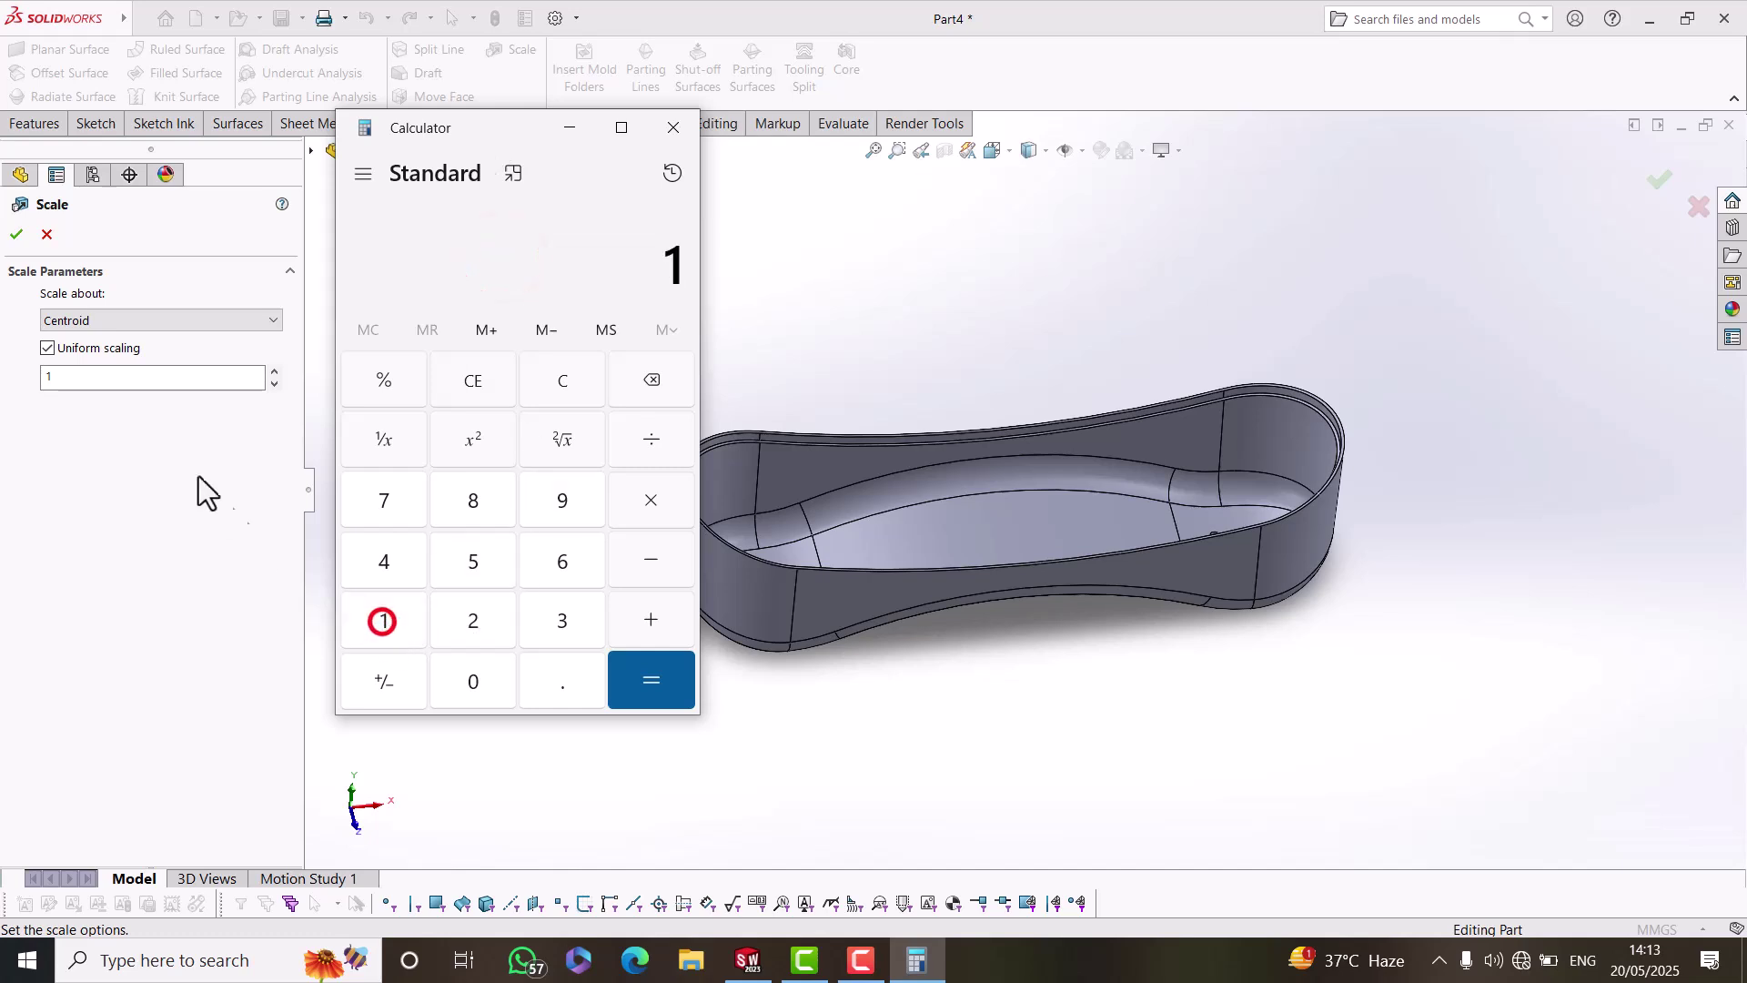
left_click(70, 375)
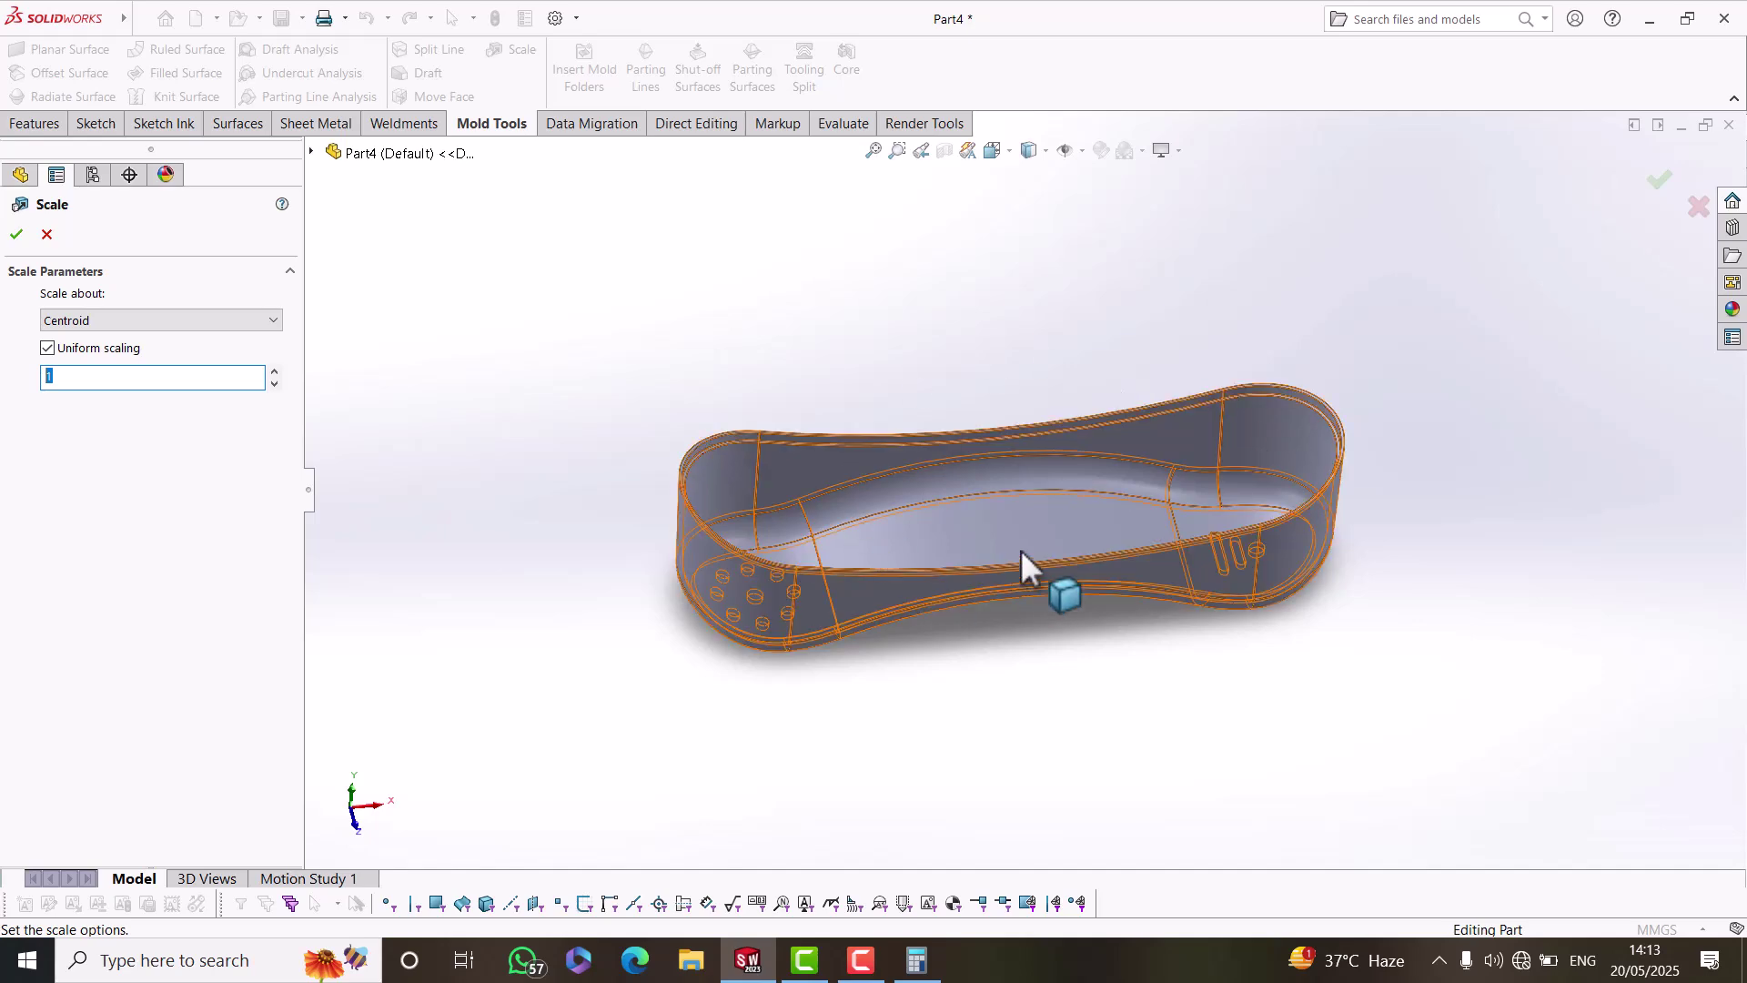
left_click(919, 960)
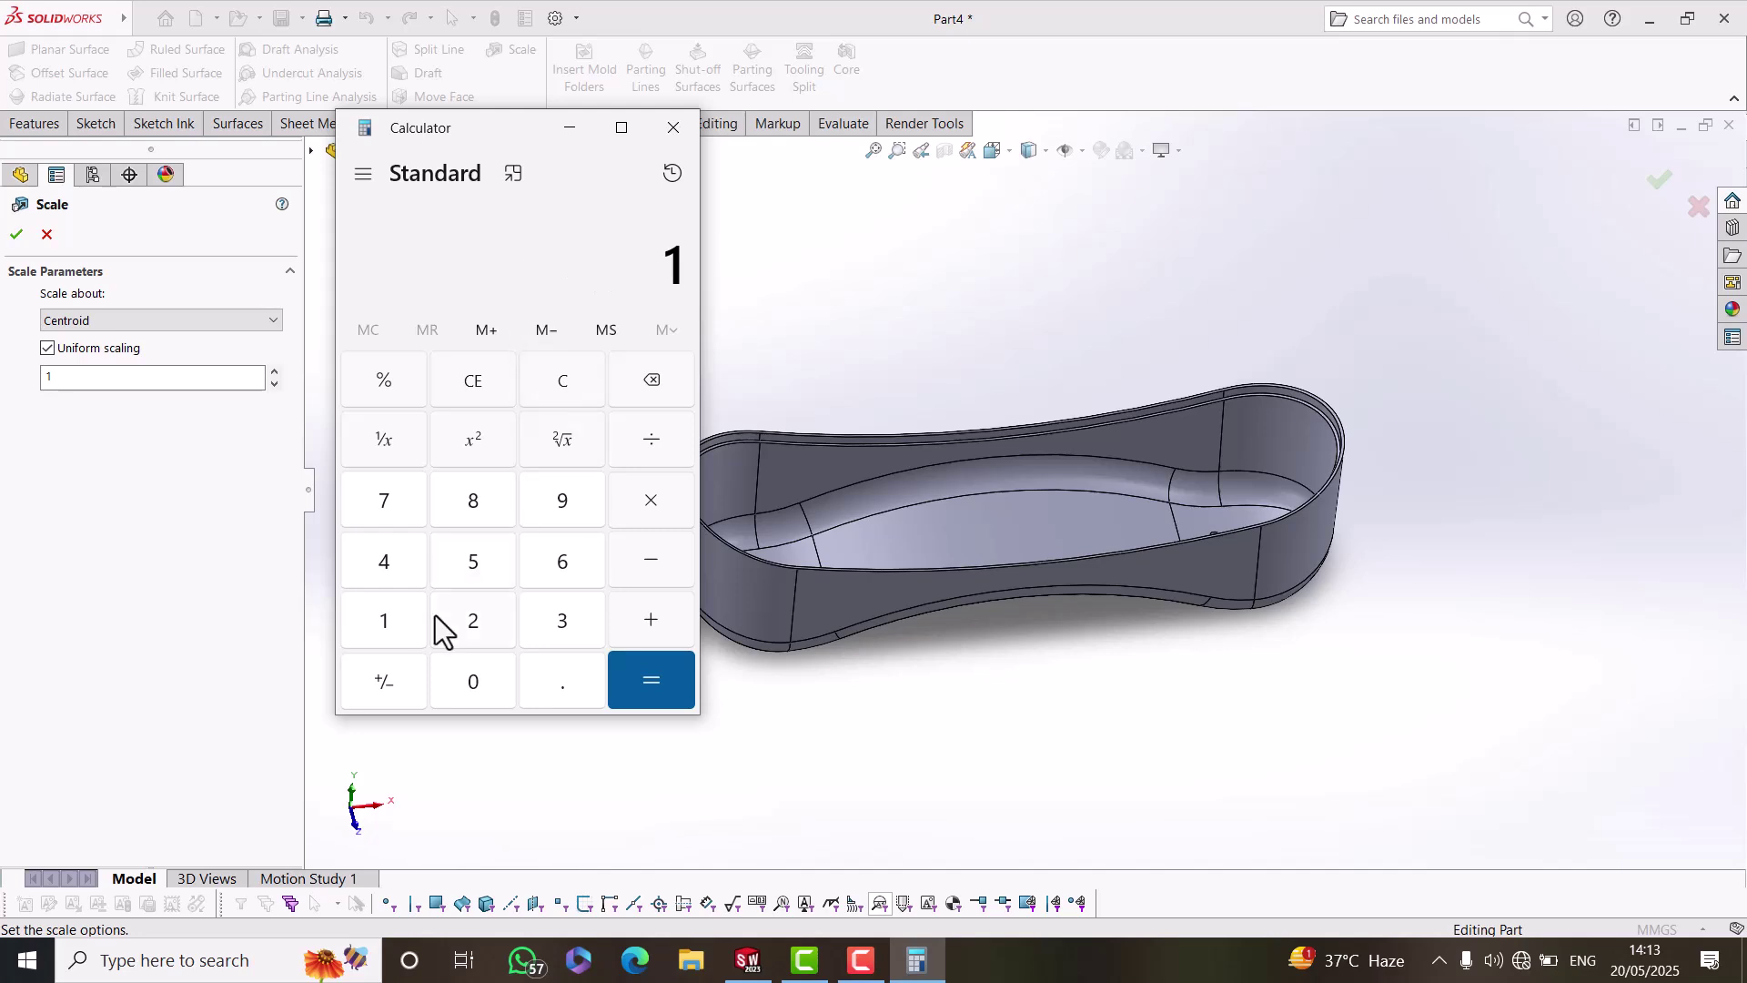
left_click(395, 620)
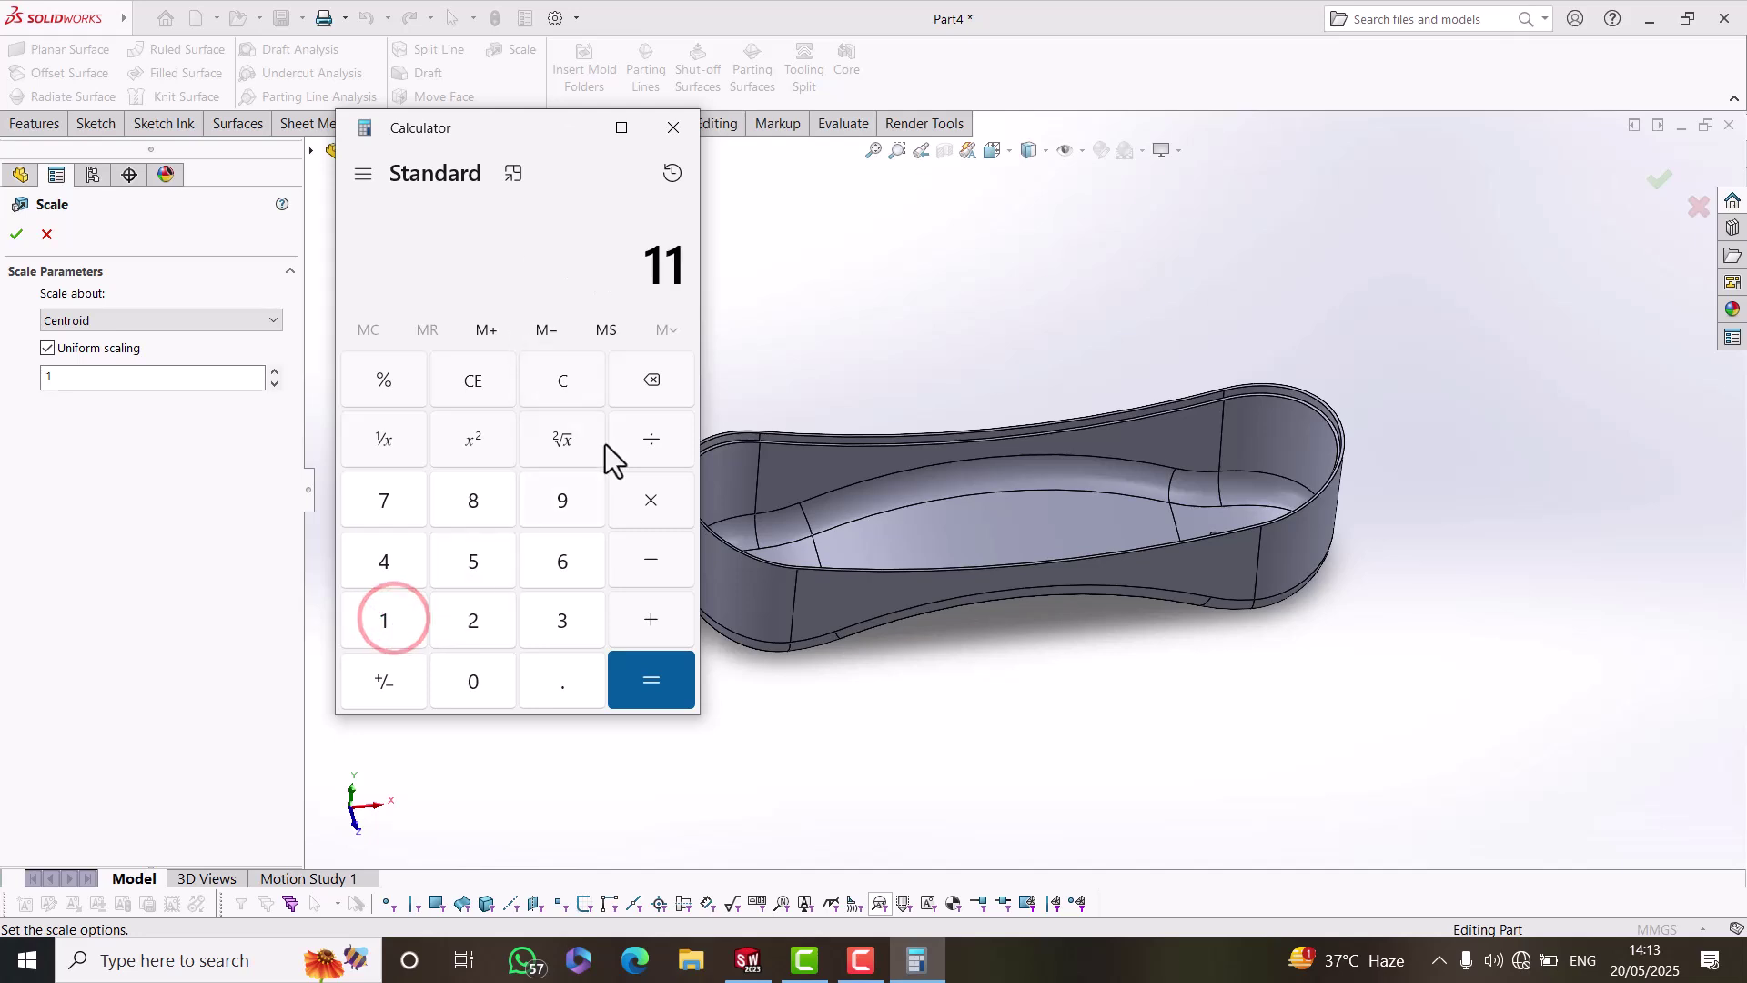
left_click(597, 379)
Calculate 1.5 percent of 1 as the shrinkage allowance for the scale factor.
left_click(384, 620)
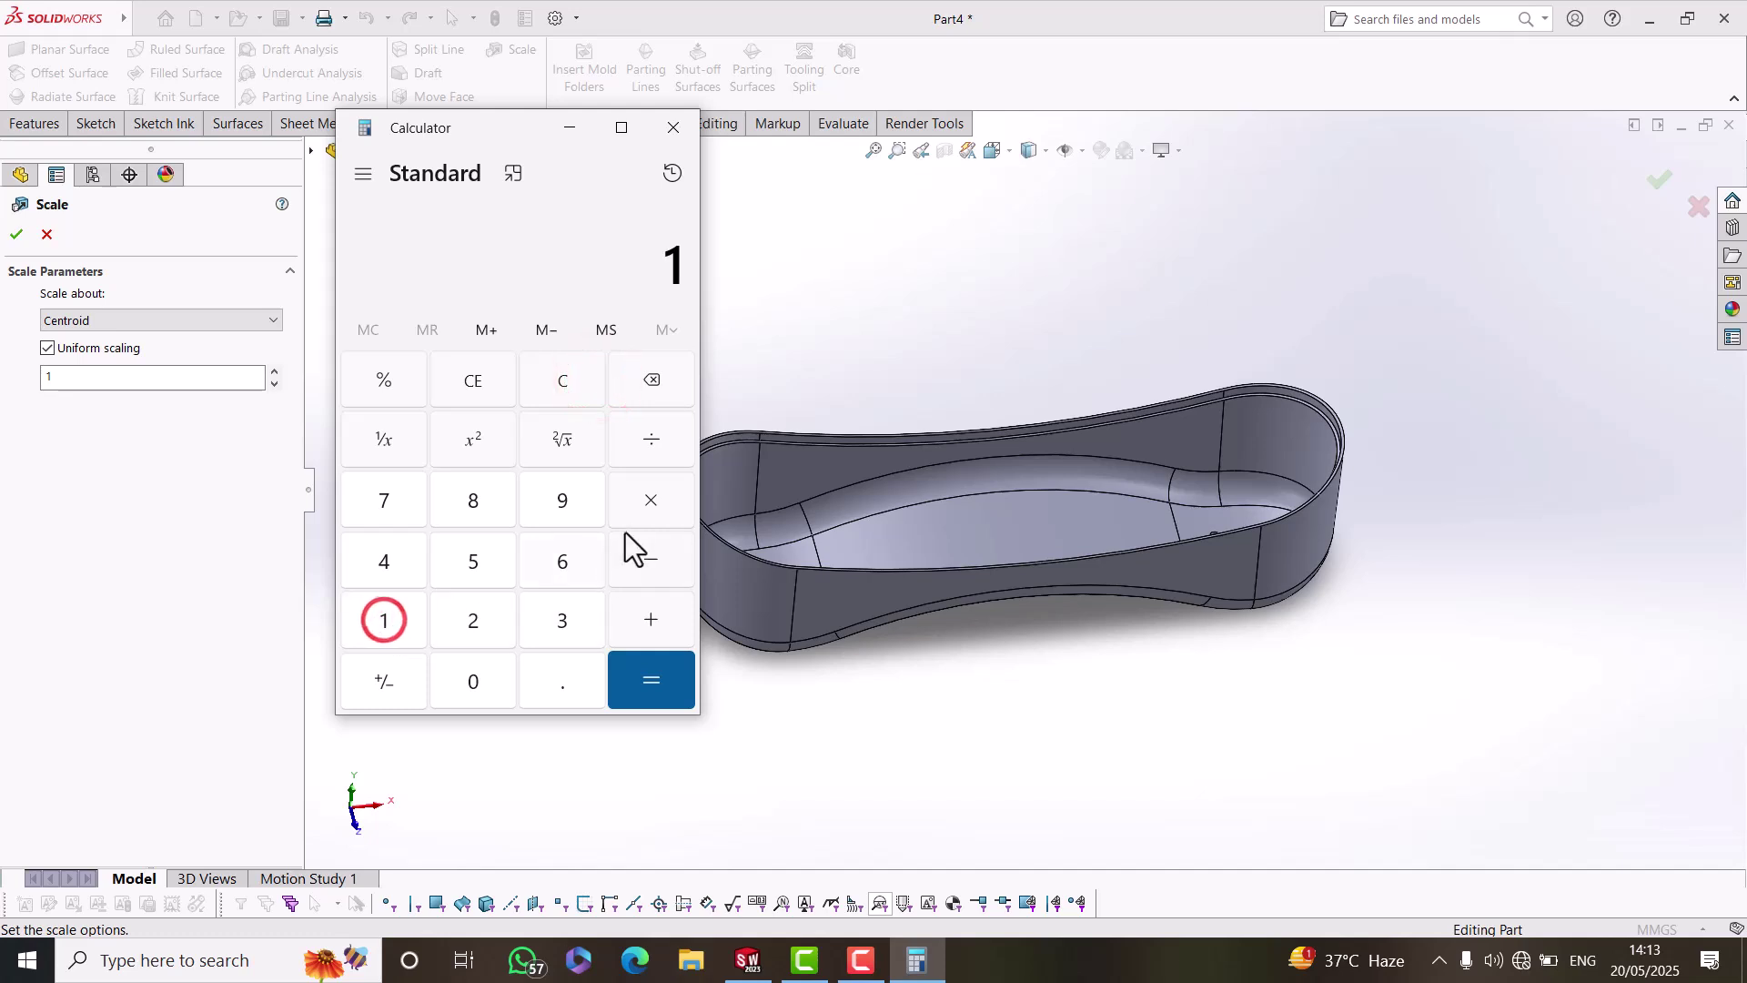
left_click(651, 499)
left_click(380, 622)
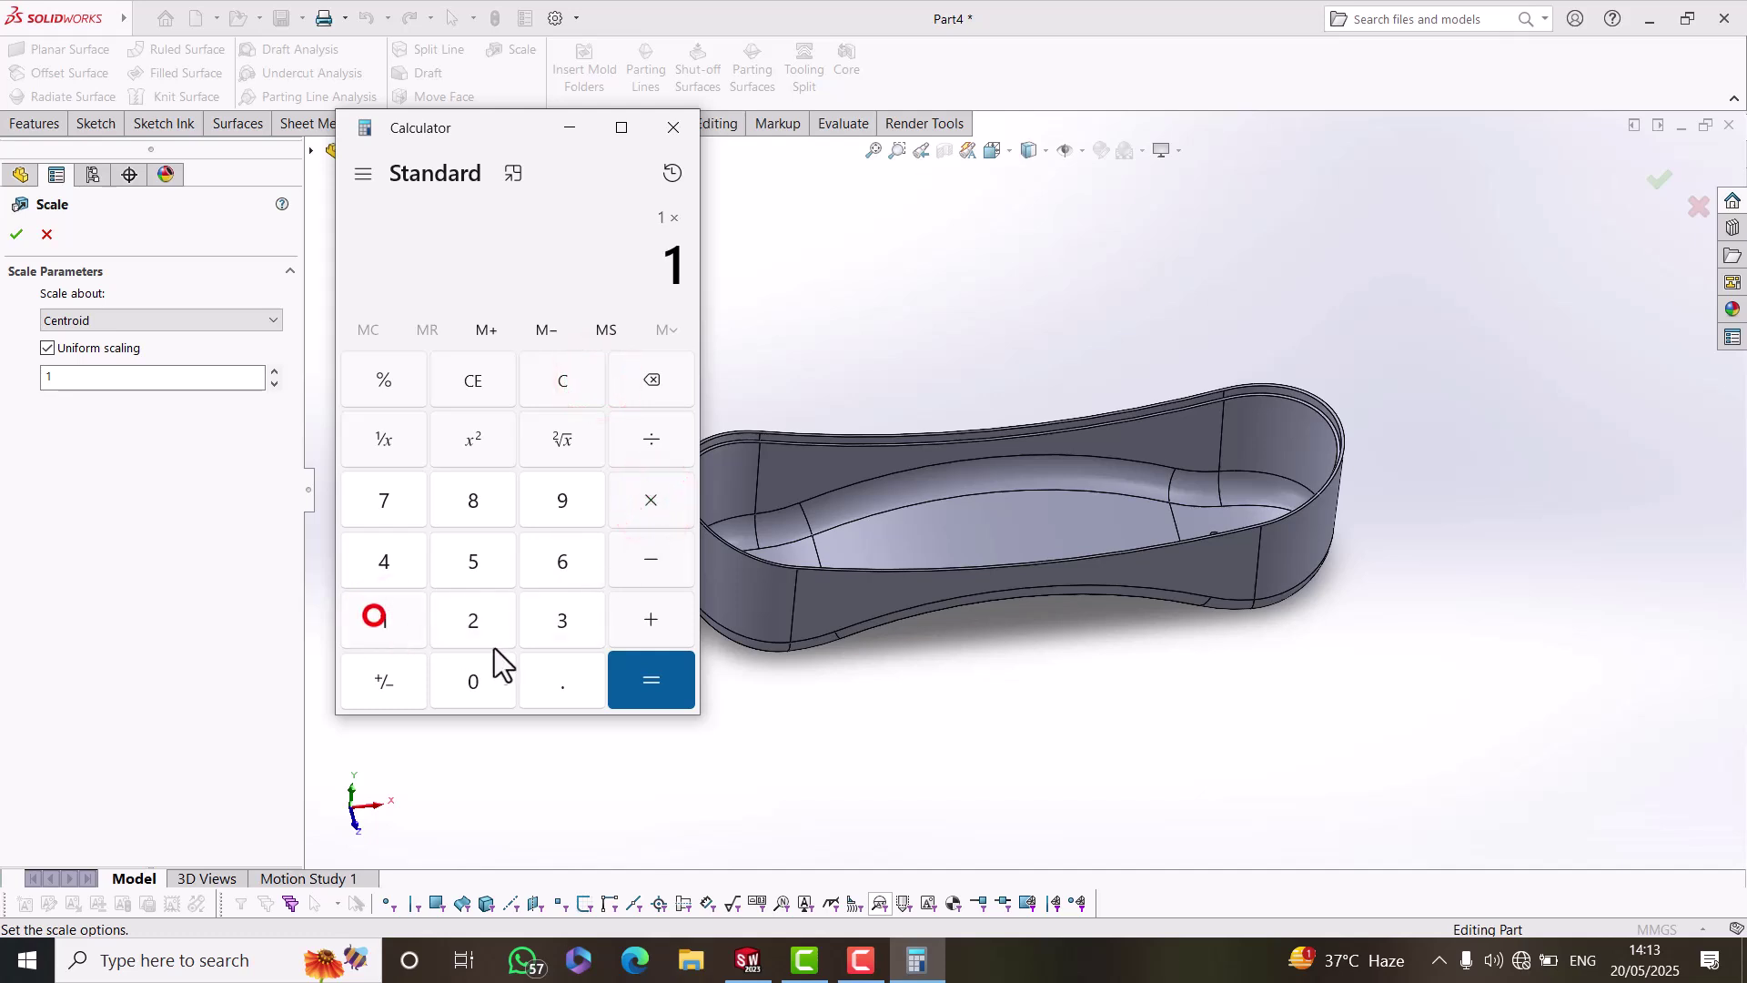
left_click(546, 689)
left_click(479, 568)
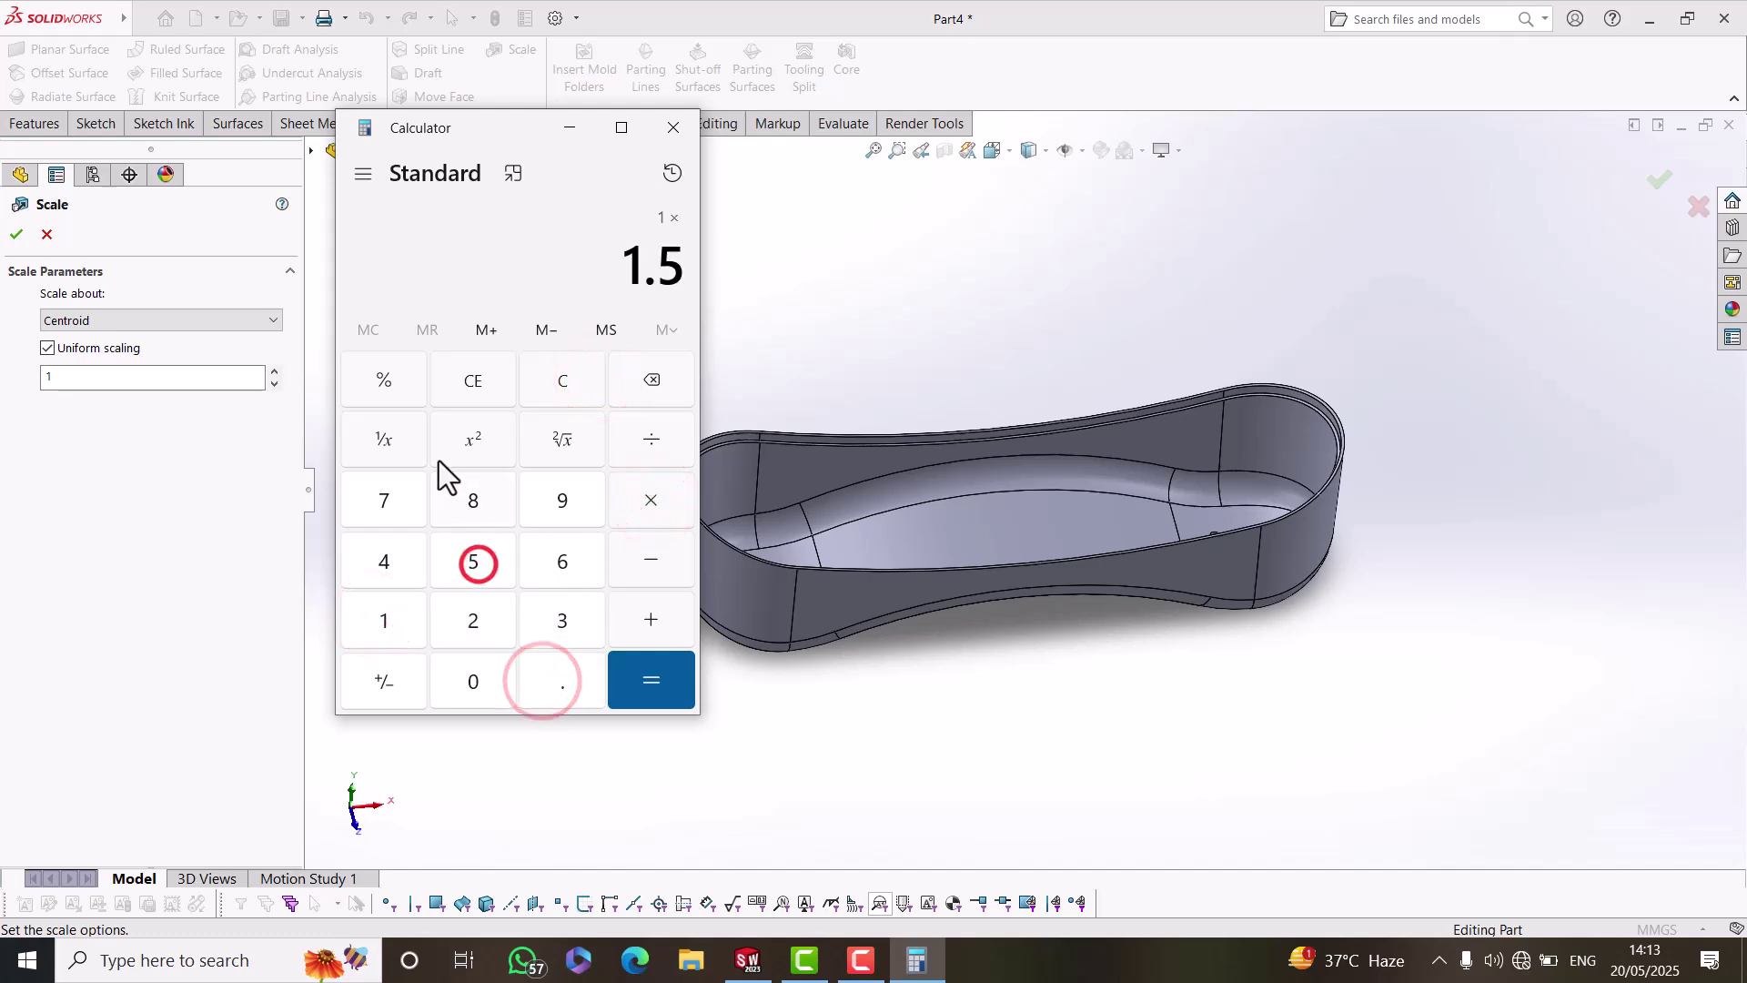
left_click(386, 380)
left_click(638, 673)
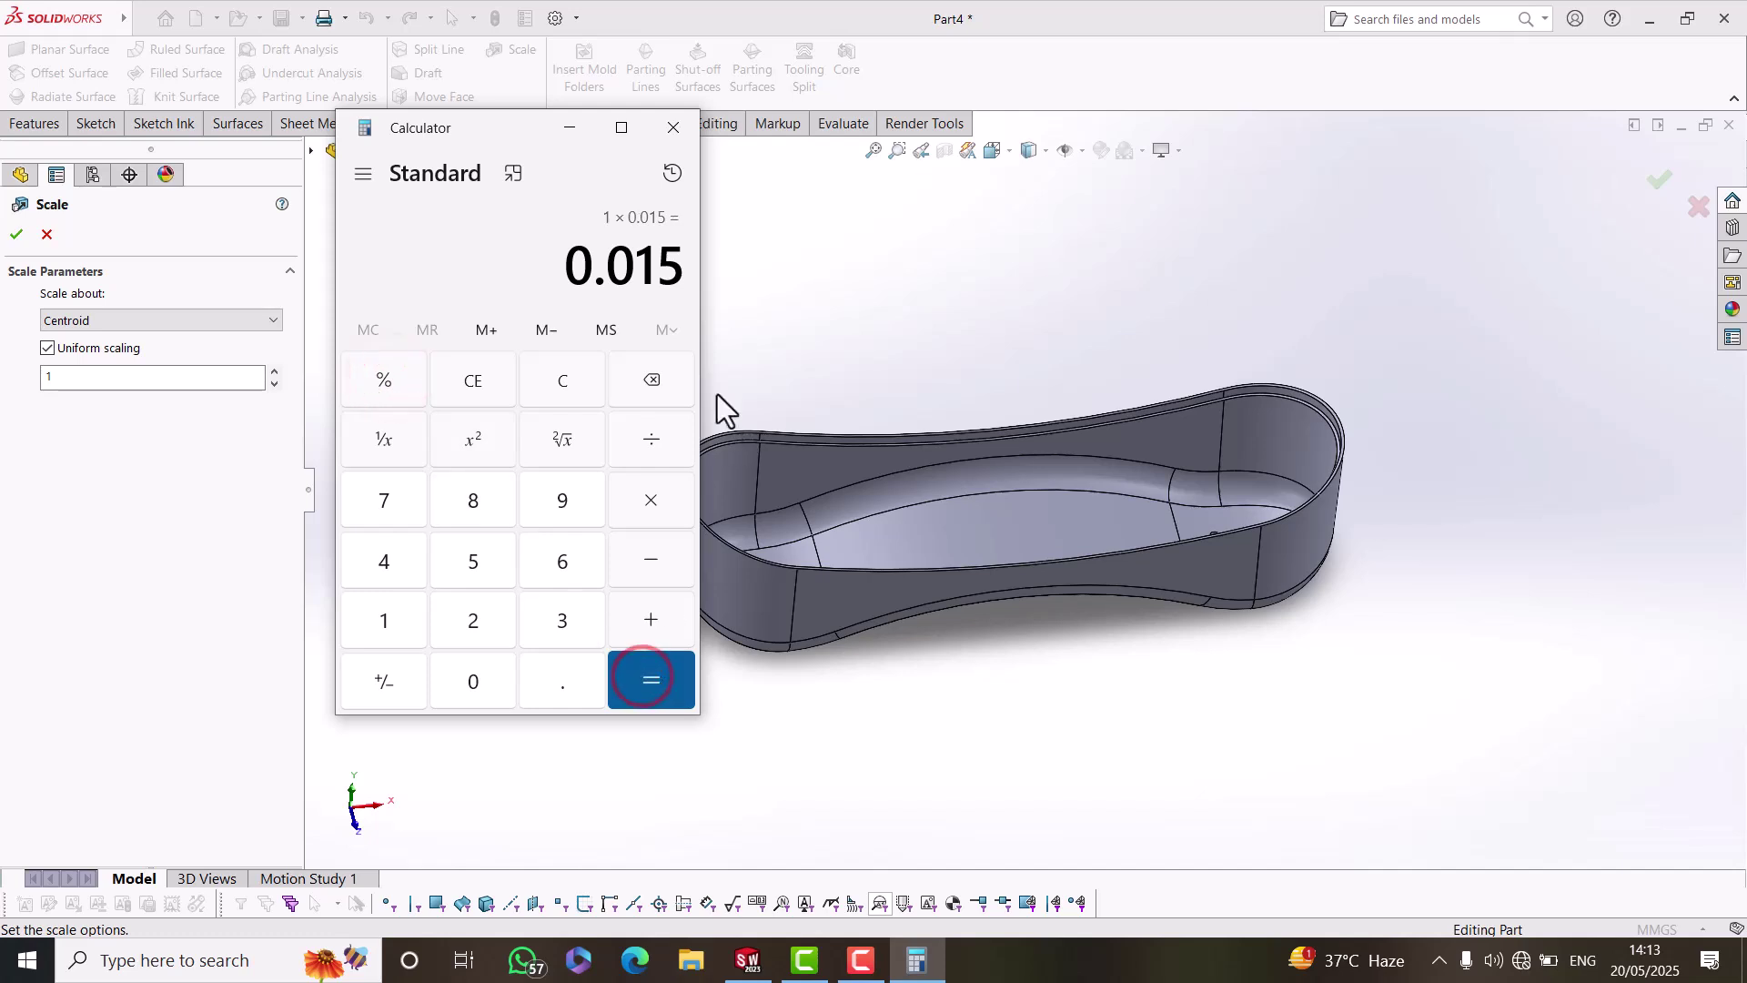
Add 1 to the calculated shrinkage allowance and highlight the digits of the resulting scale factor.
mouse_move(572, 261)
left_mouse_down()
mouse_move(683, 266)
mouse_move(560, 272)
left_mouse_up()
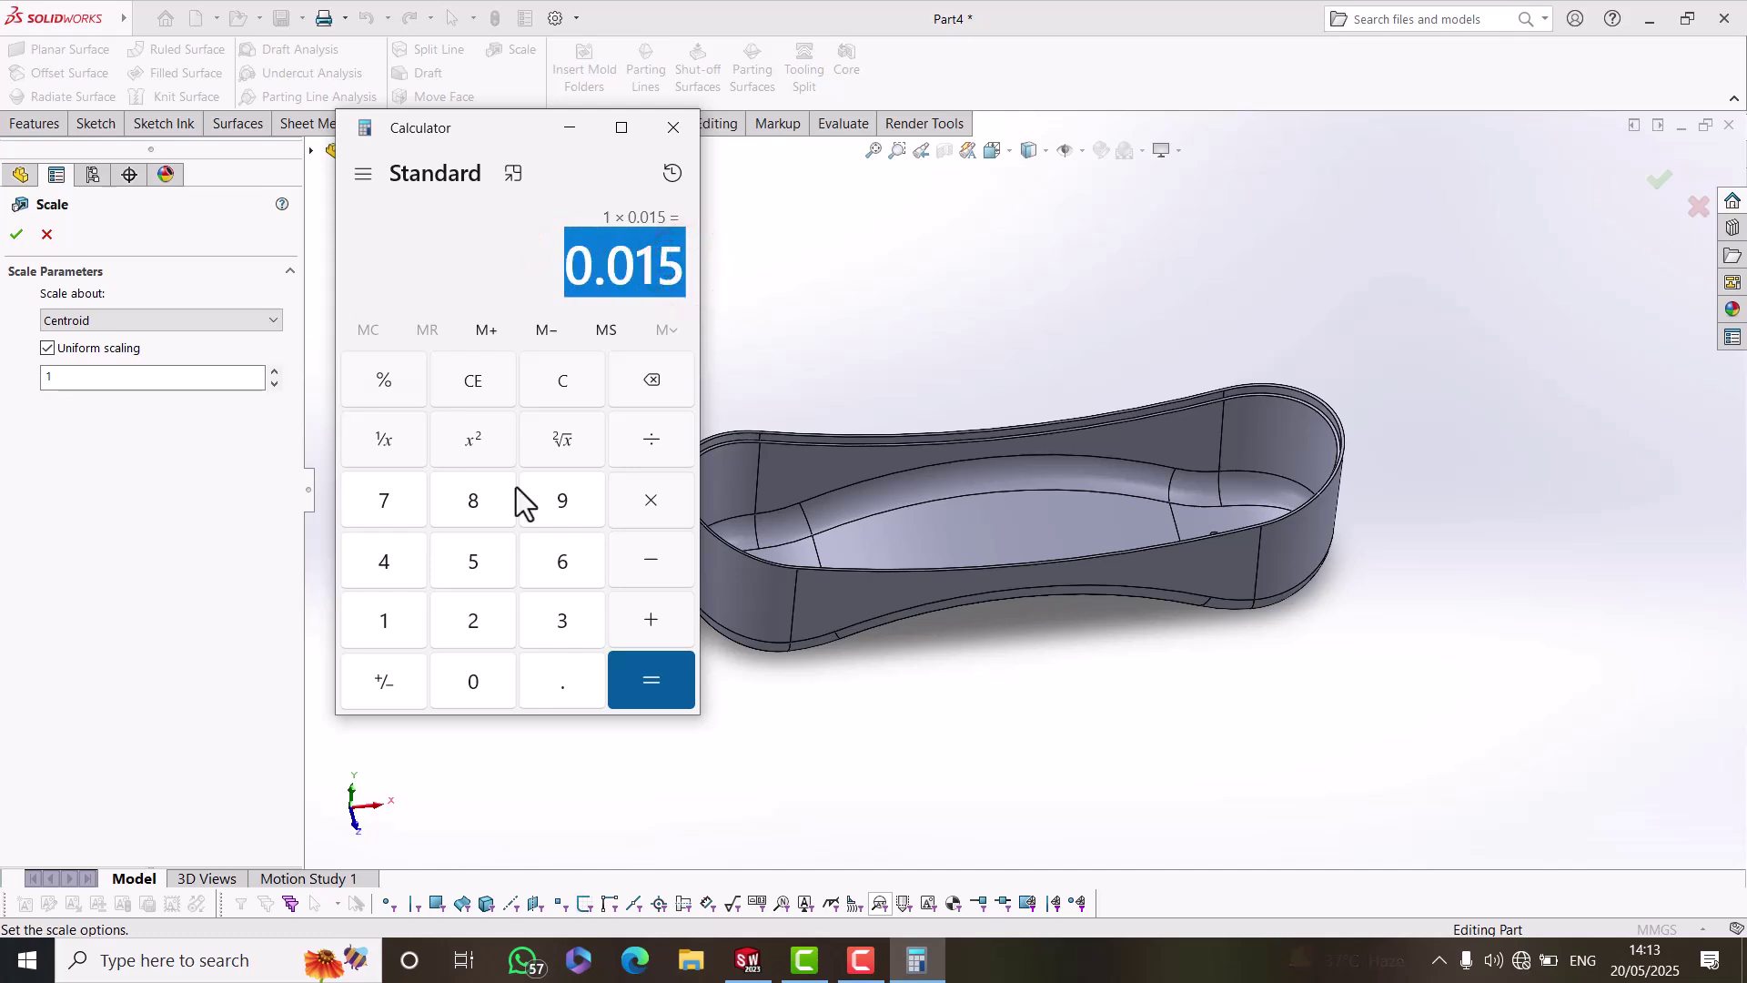
left_click(648, 626)
left_click(393, 608)
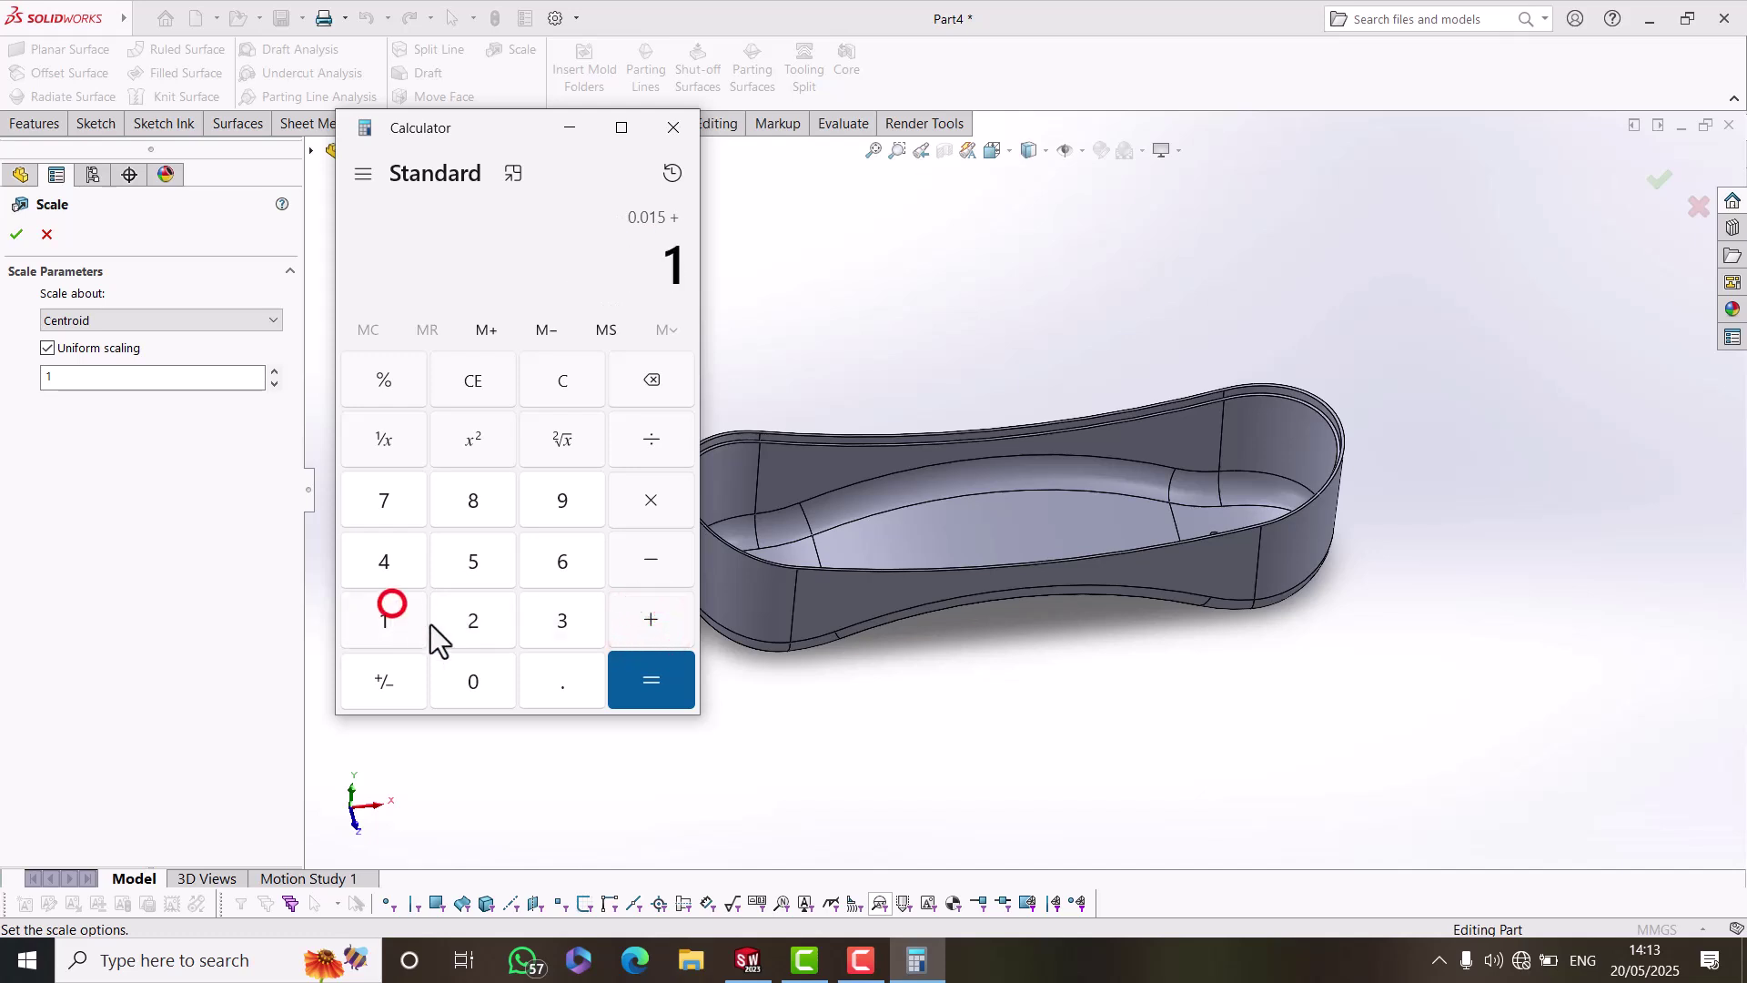
left_click(654, 682)
left_click_drag(575, 265, 652, 278)
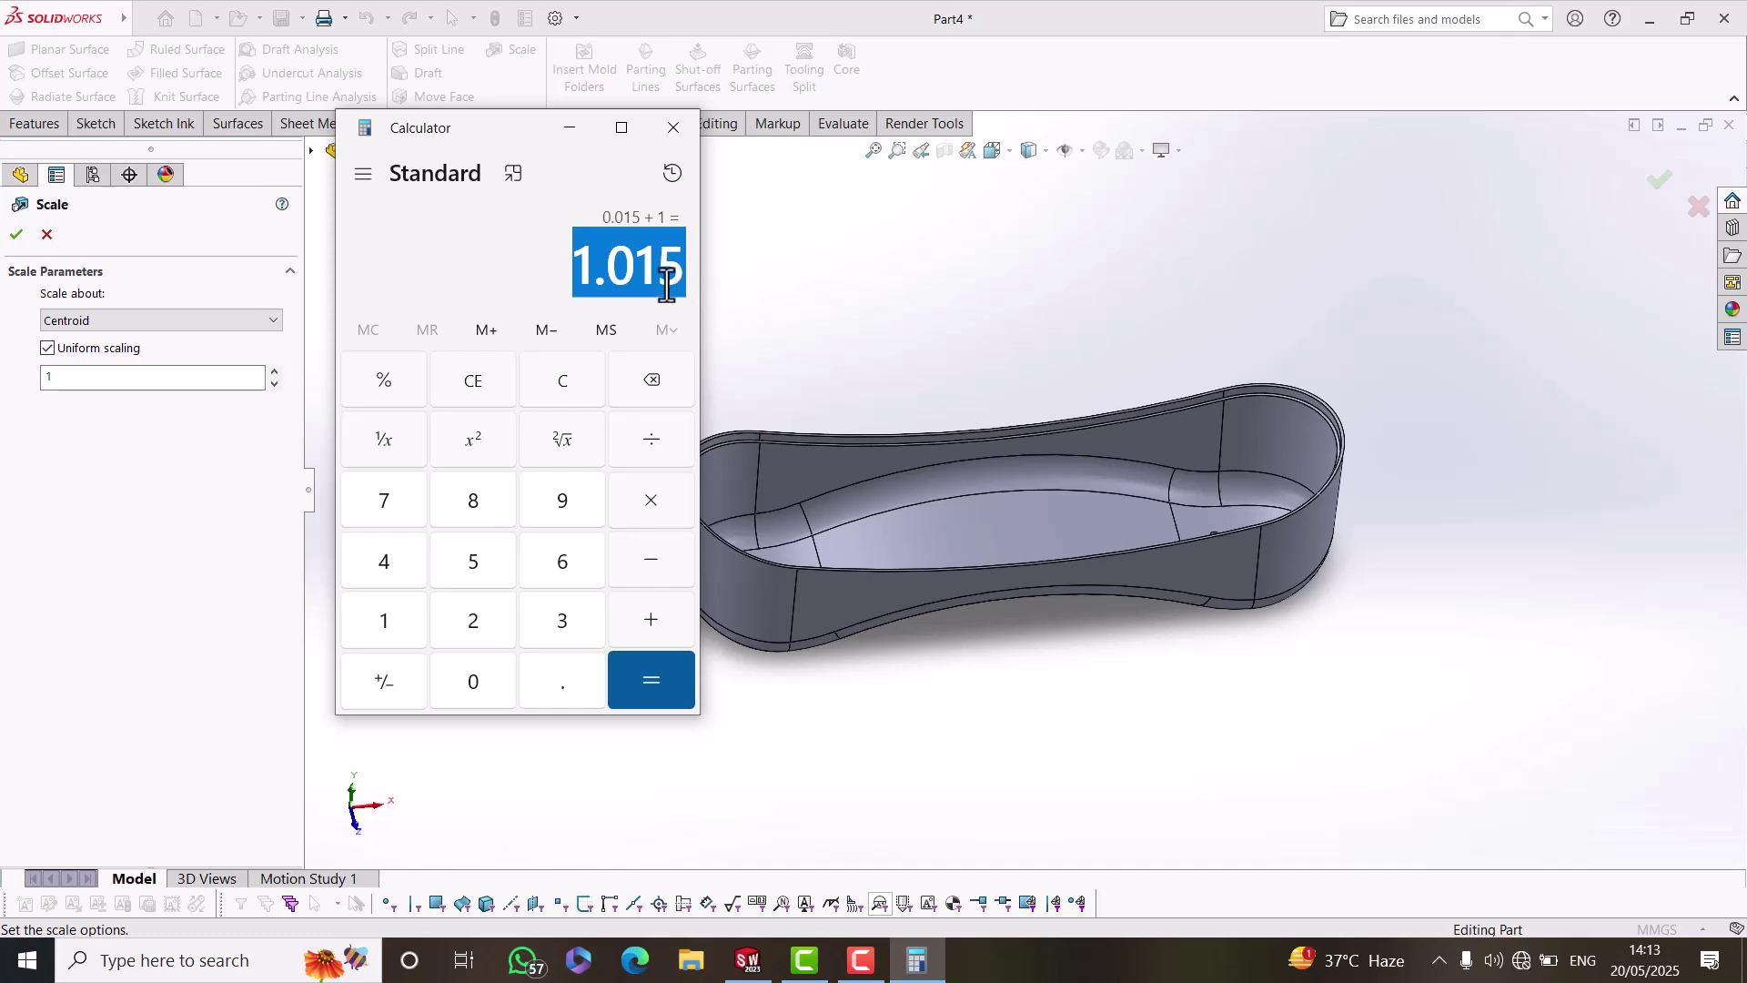
left_click(670, 284)
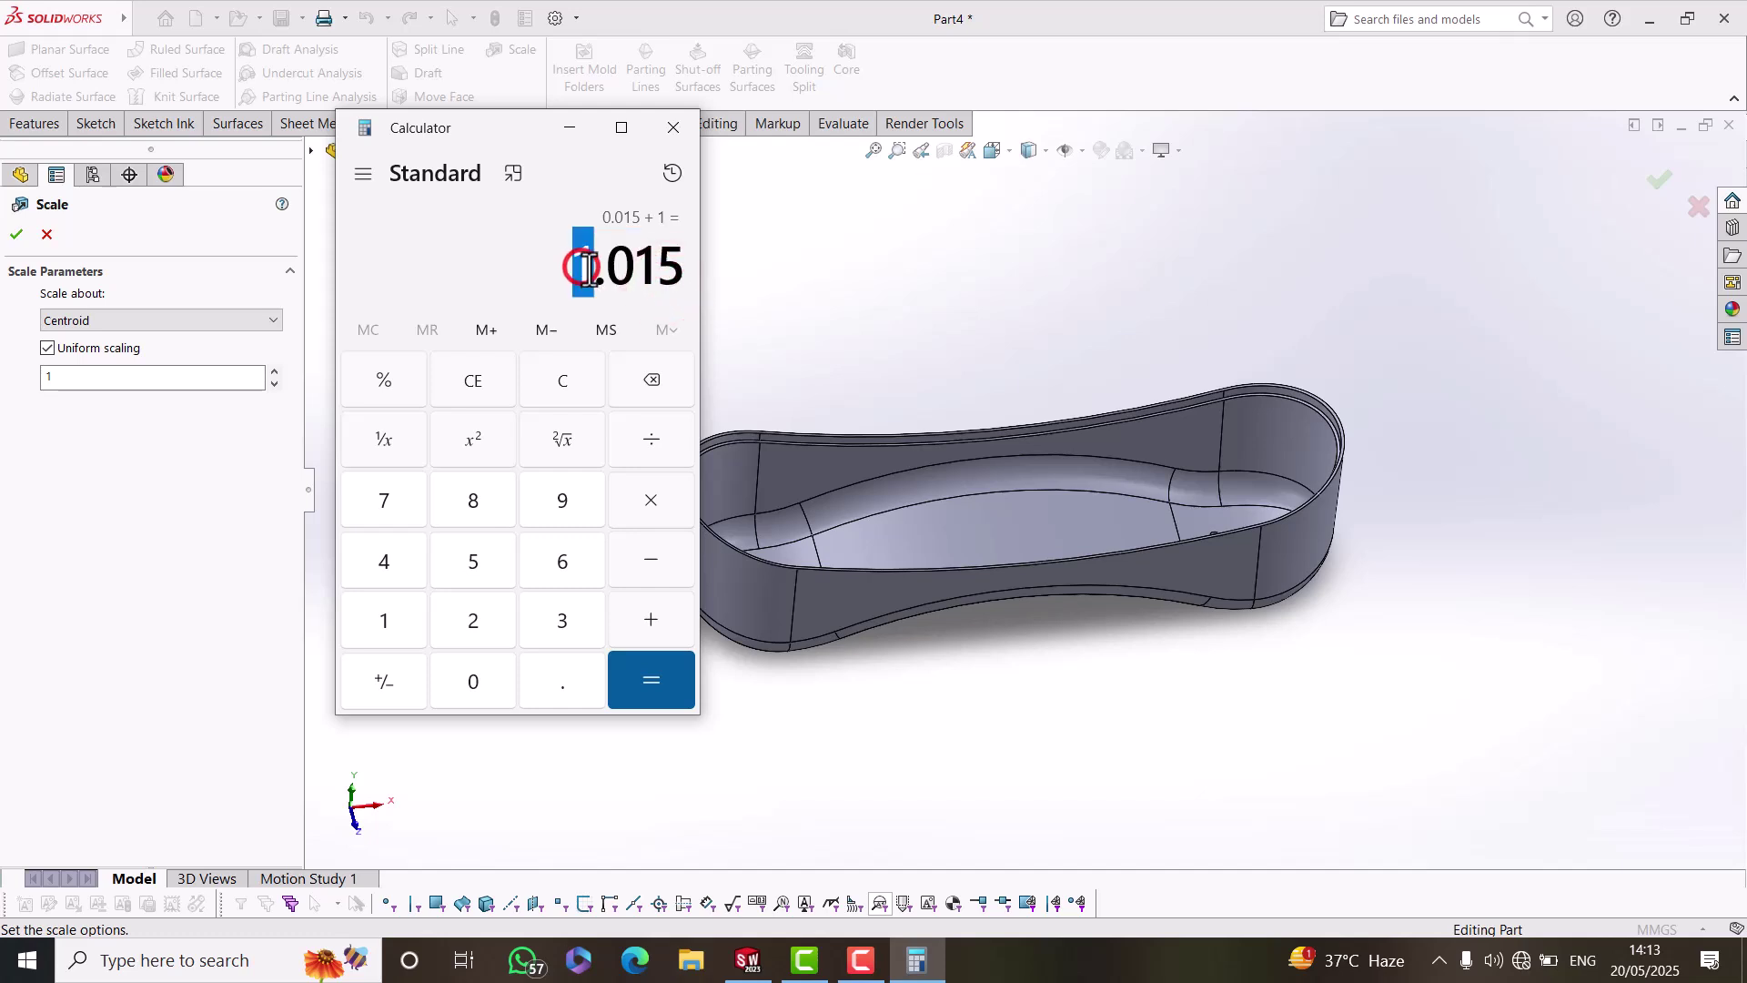
left_click_drag(610, 273, 683, 278)
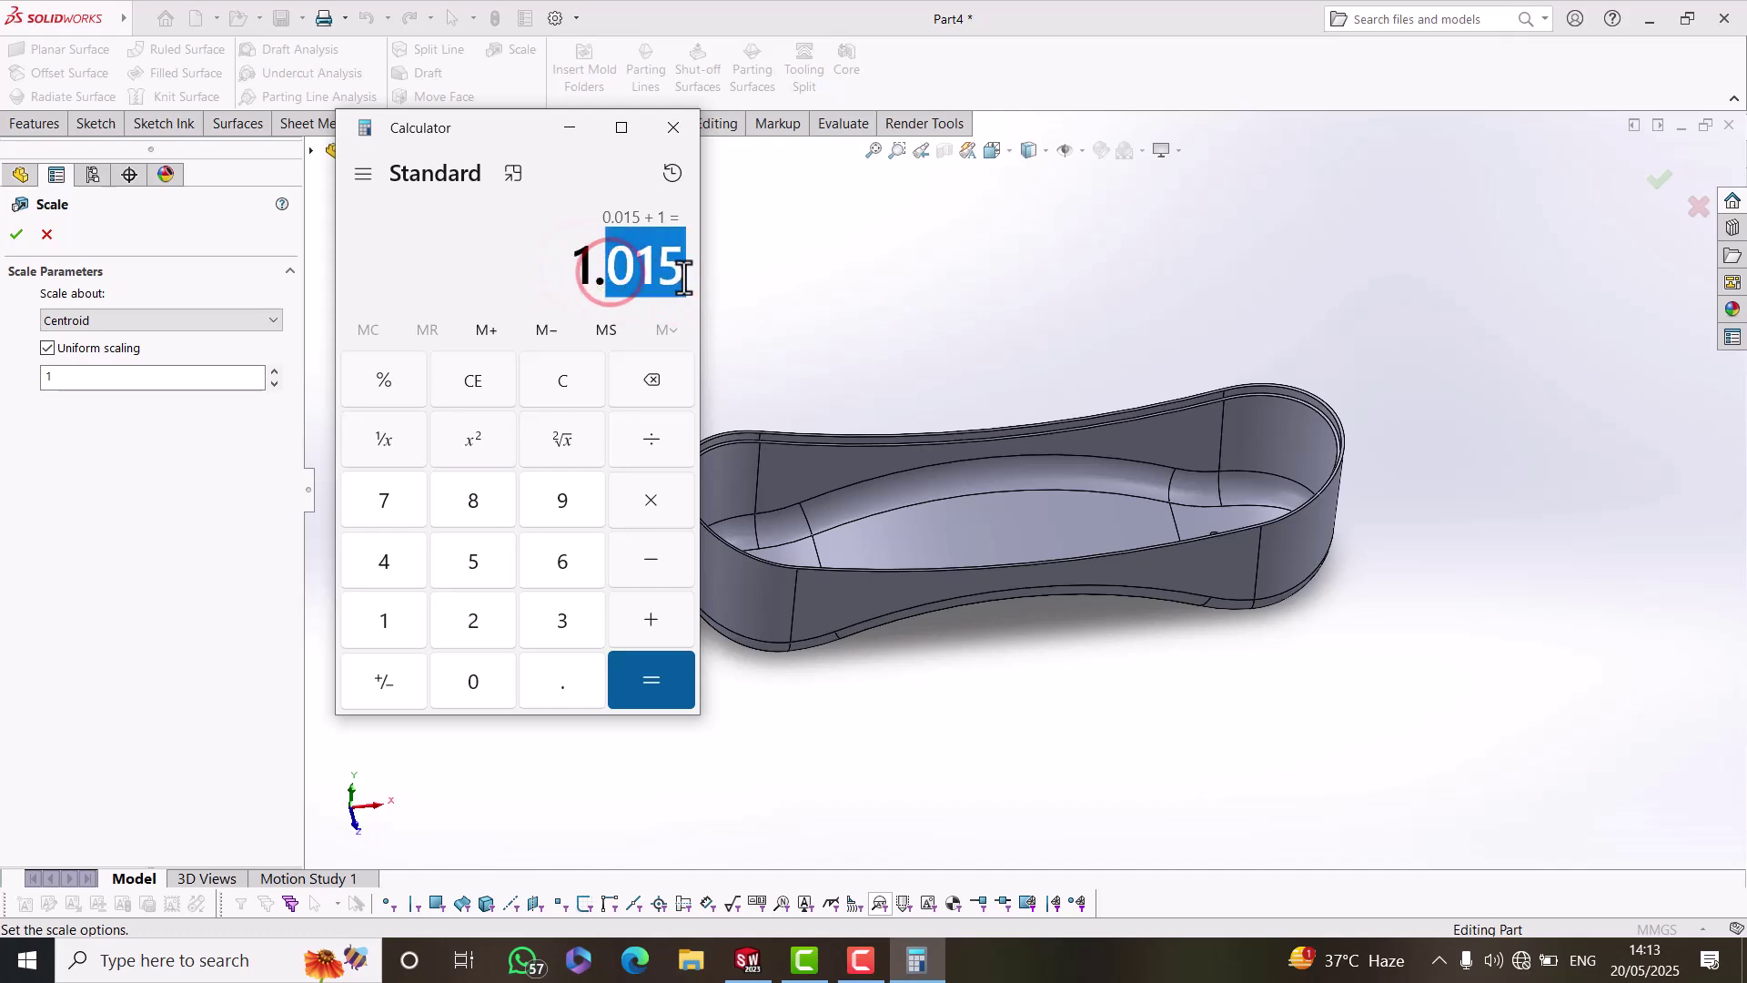
left_click(587, 271)
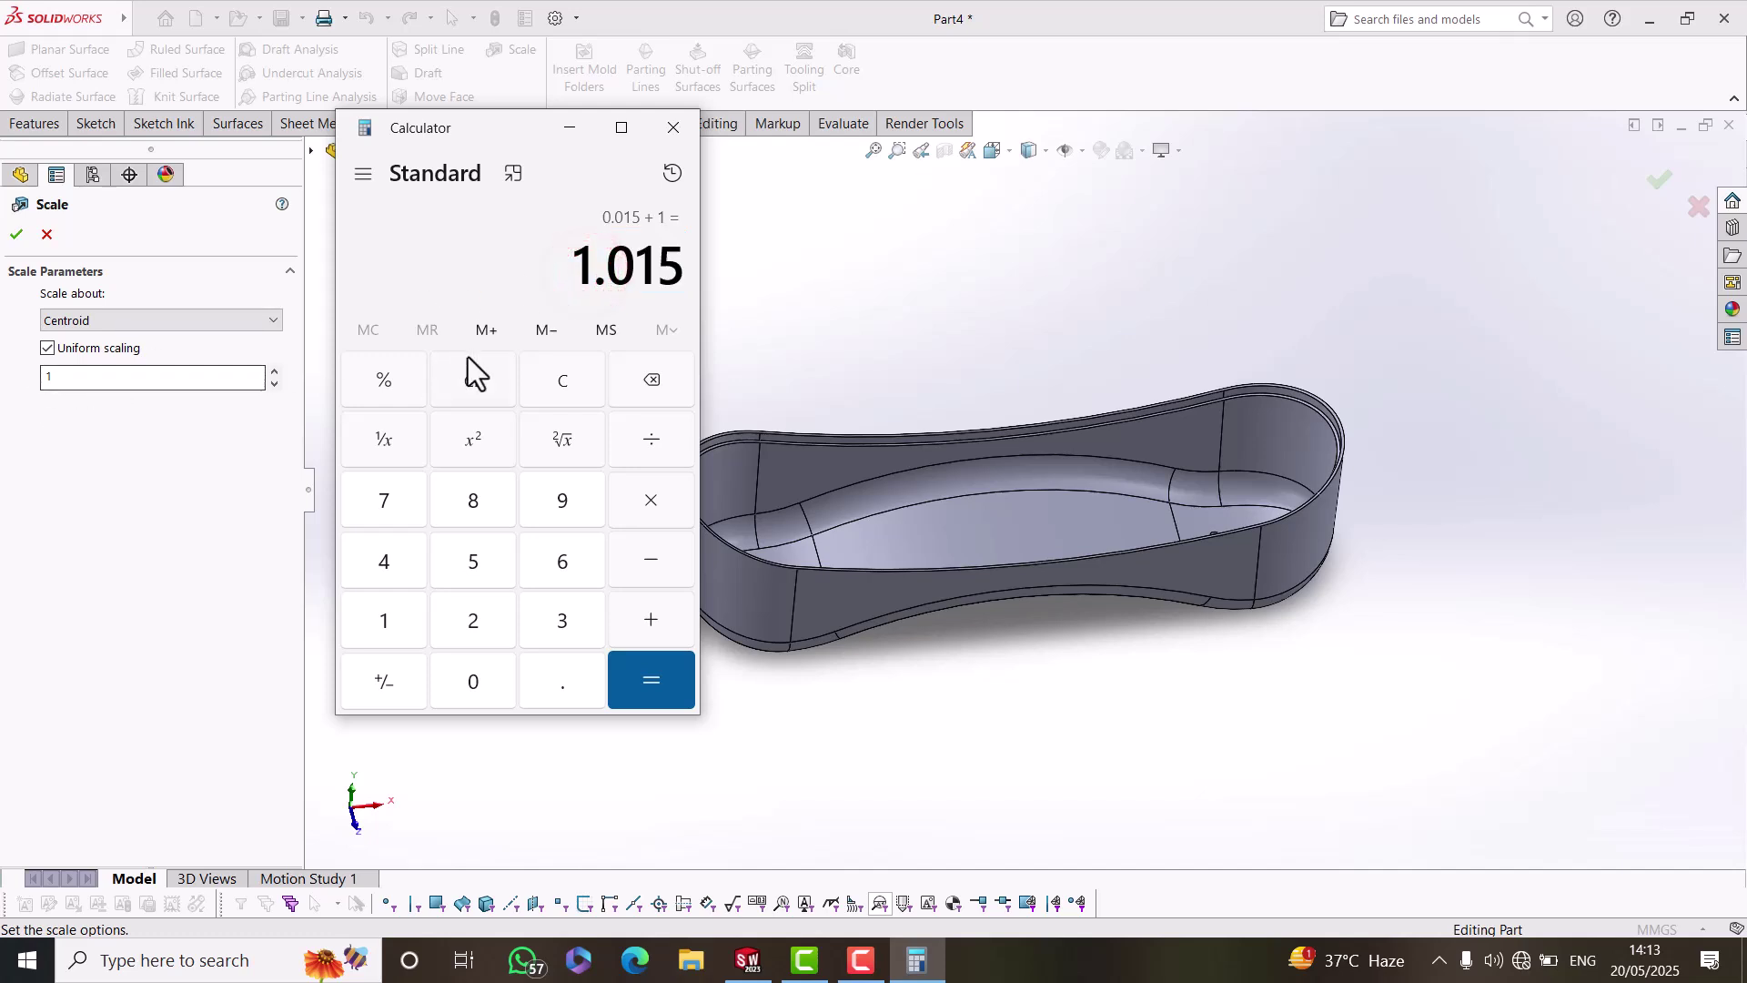
left_click_drag(577, 267, 674, 289)
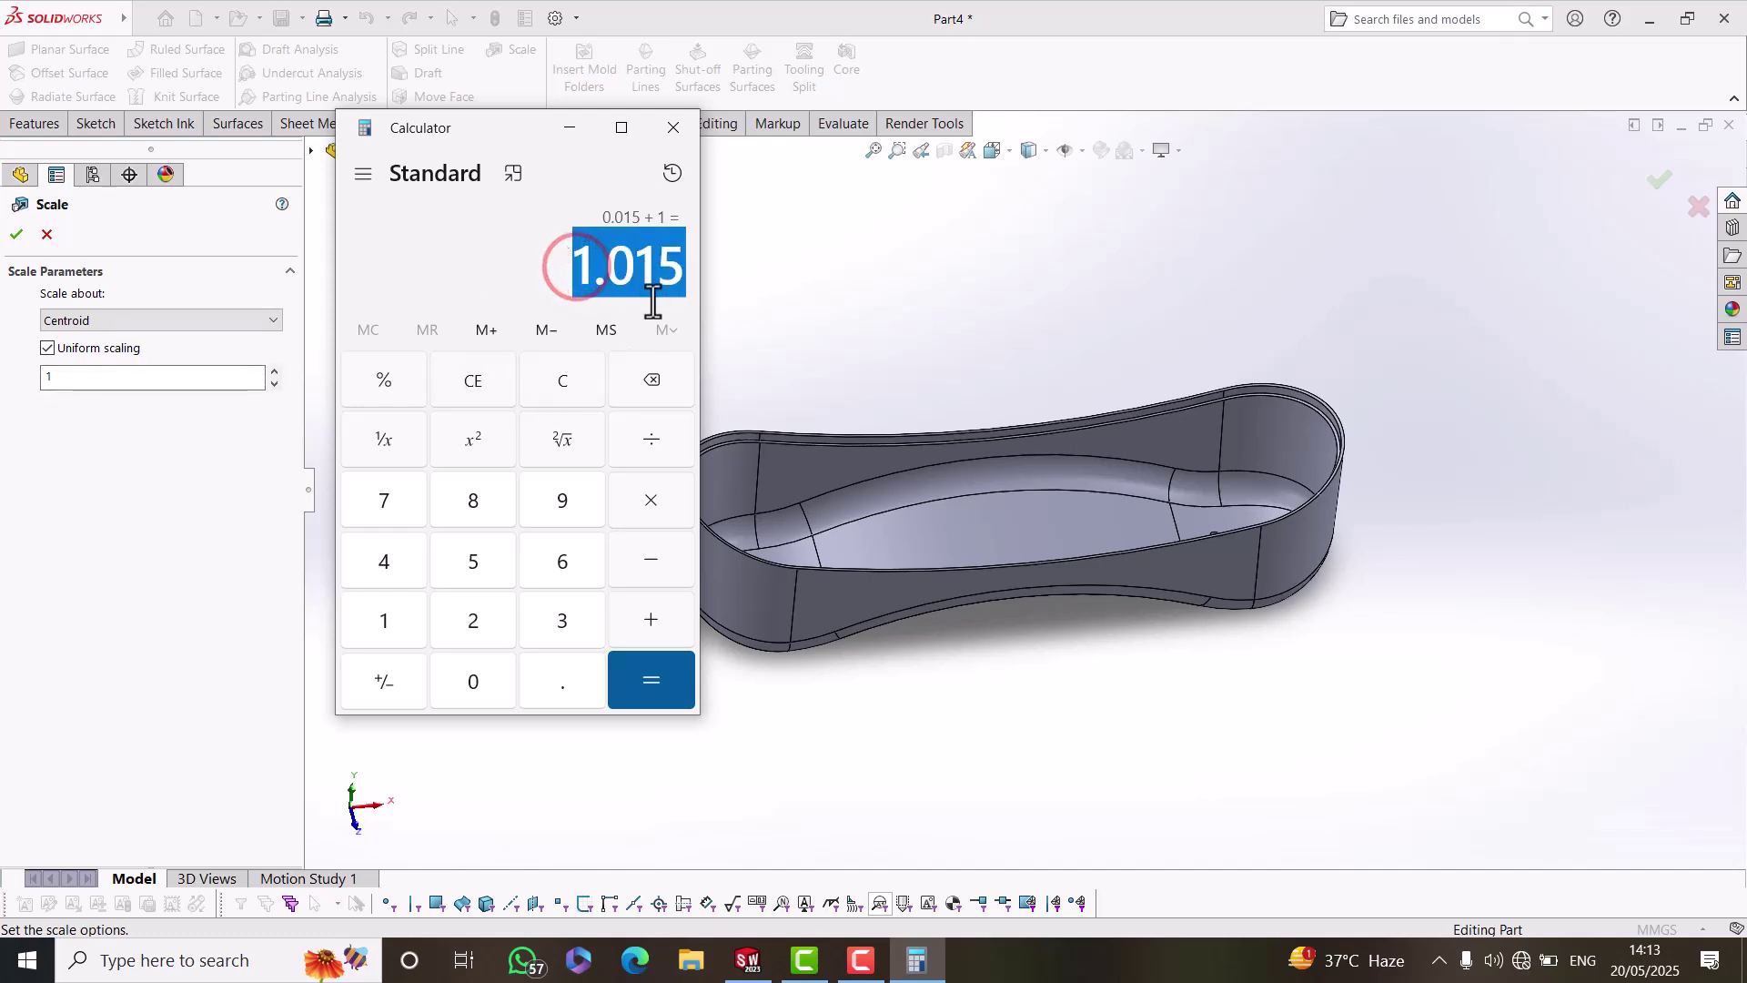
Clear the calculator, work out 100 + 1.5 as a percentage check of the shrinkage, and highlight the result.
left_click(559, 382)
left_click(397, 620)
left_click(467, 684)
left_click(467, 684)
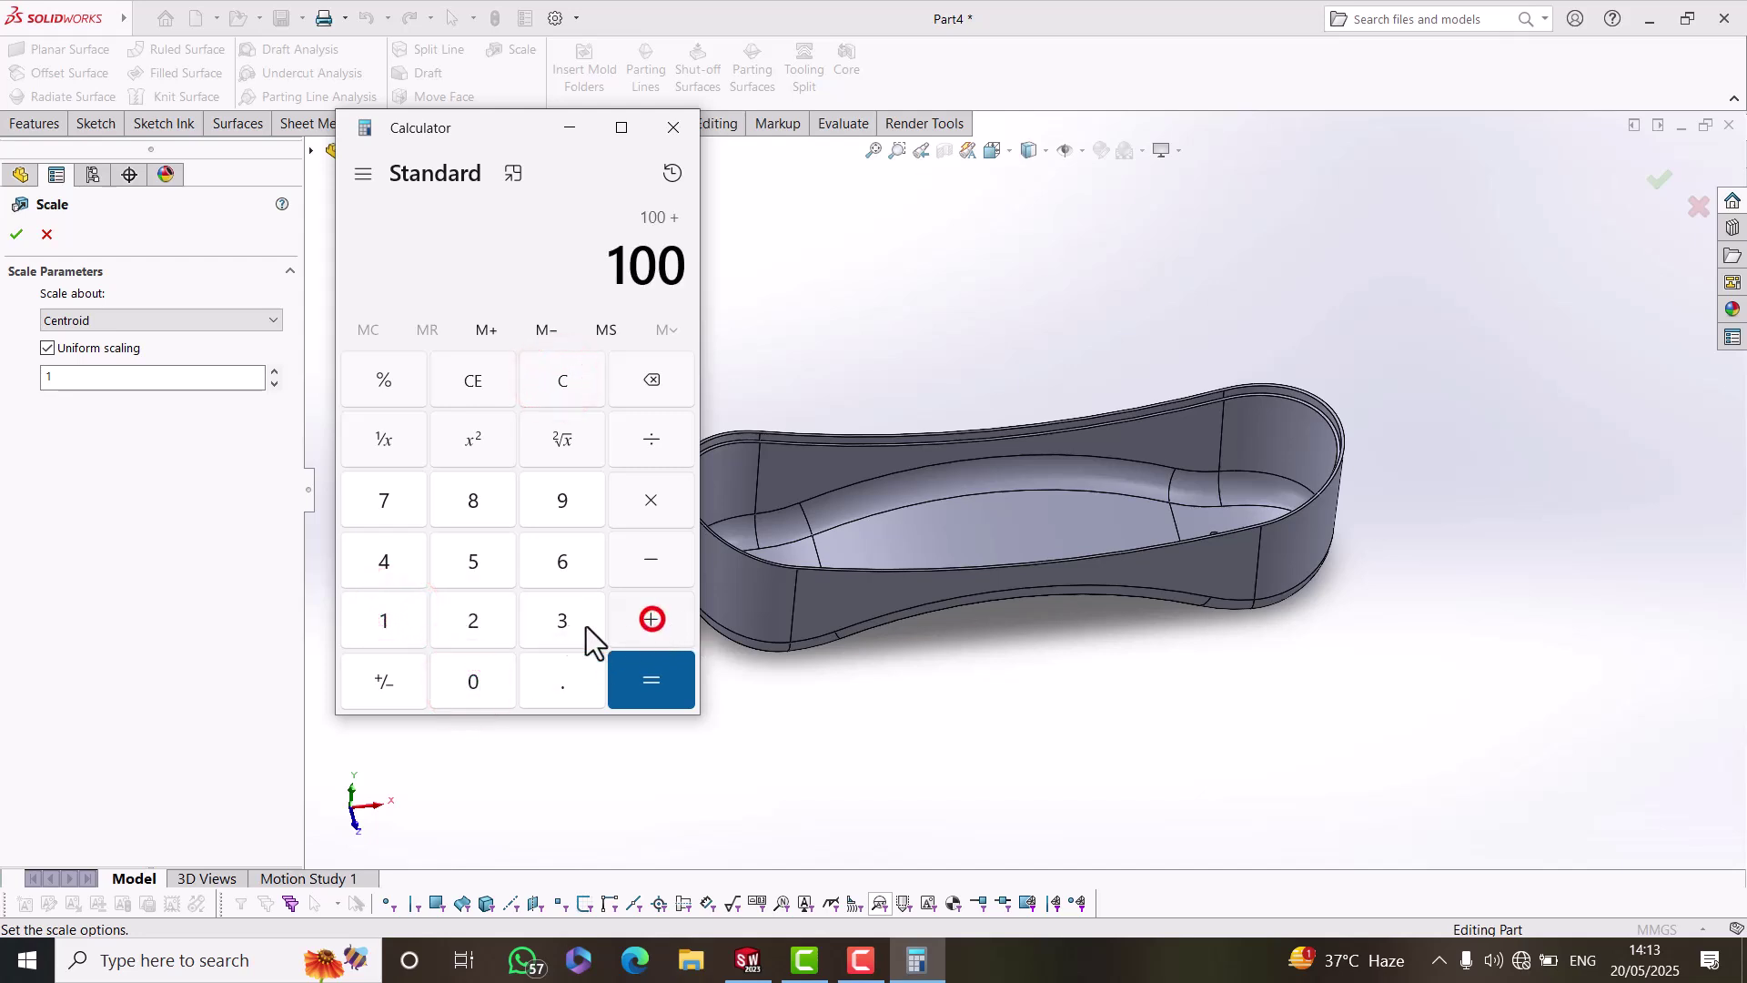
left_click(380, 621)
left_click(559, 673)
left_click(467, 556)
left_click_drag(652, 268, 691, 269)
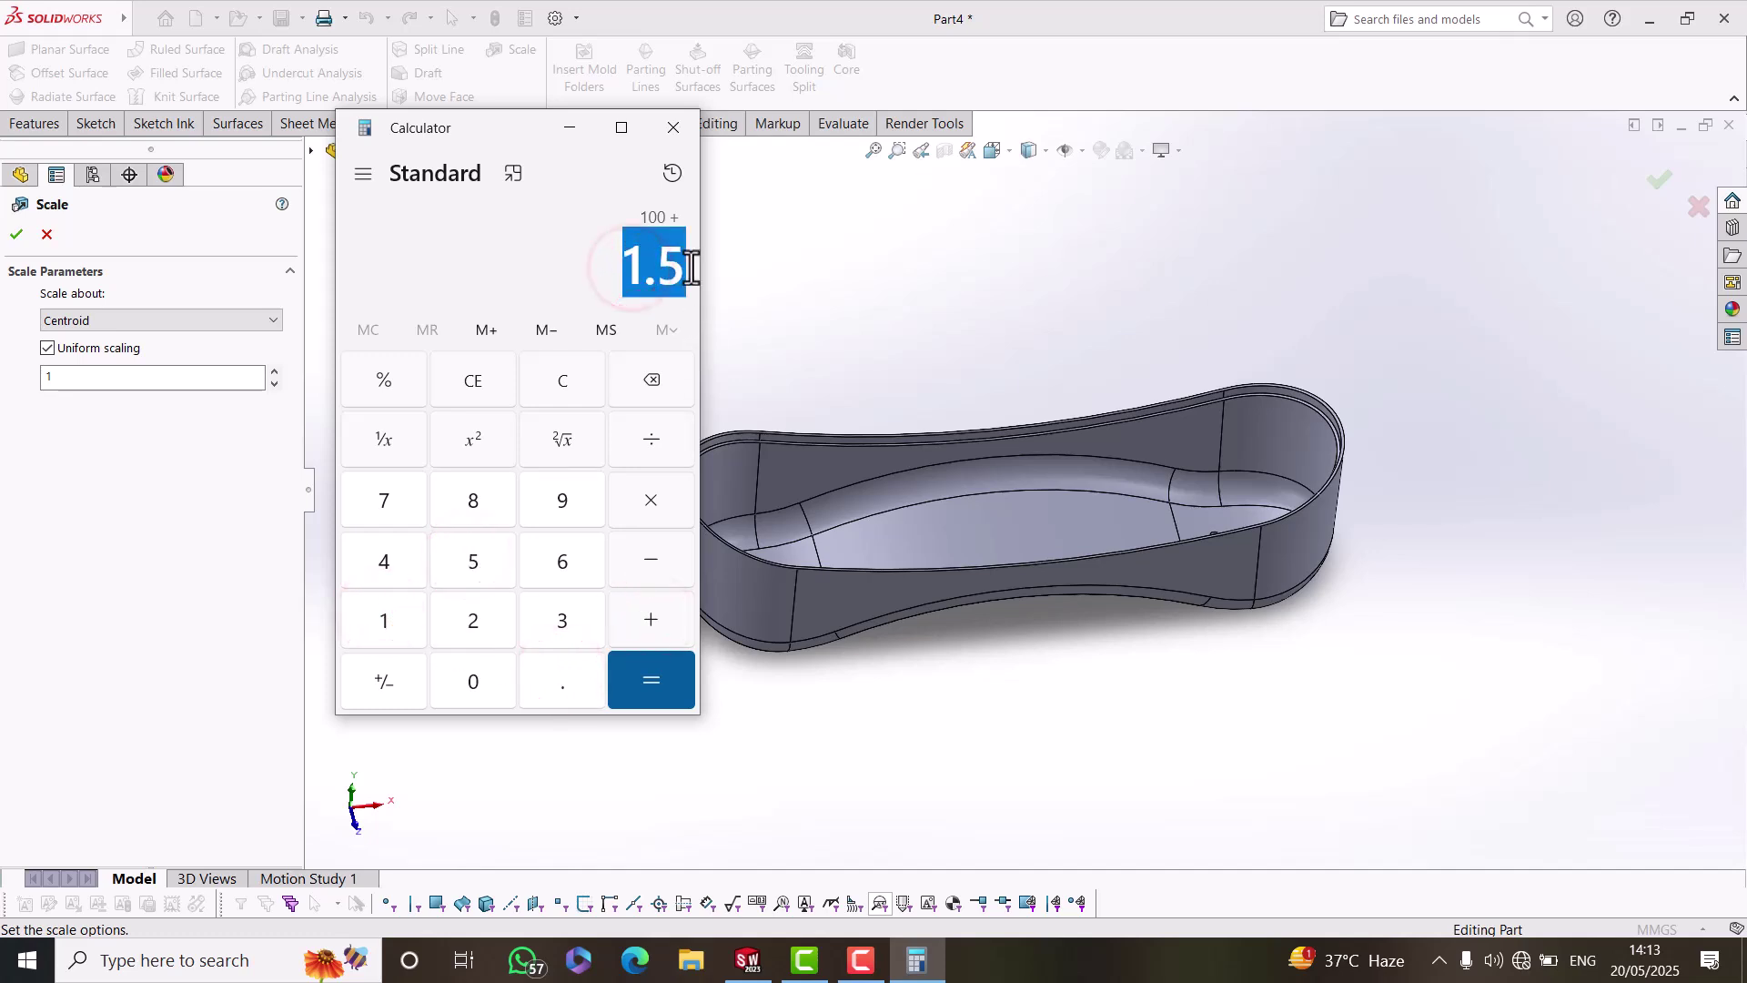
left_click(652, 680)
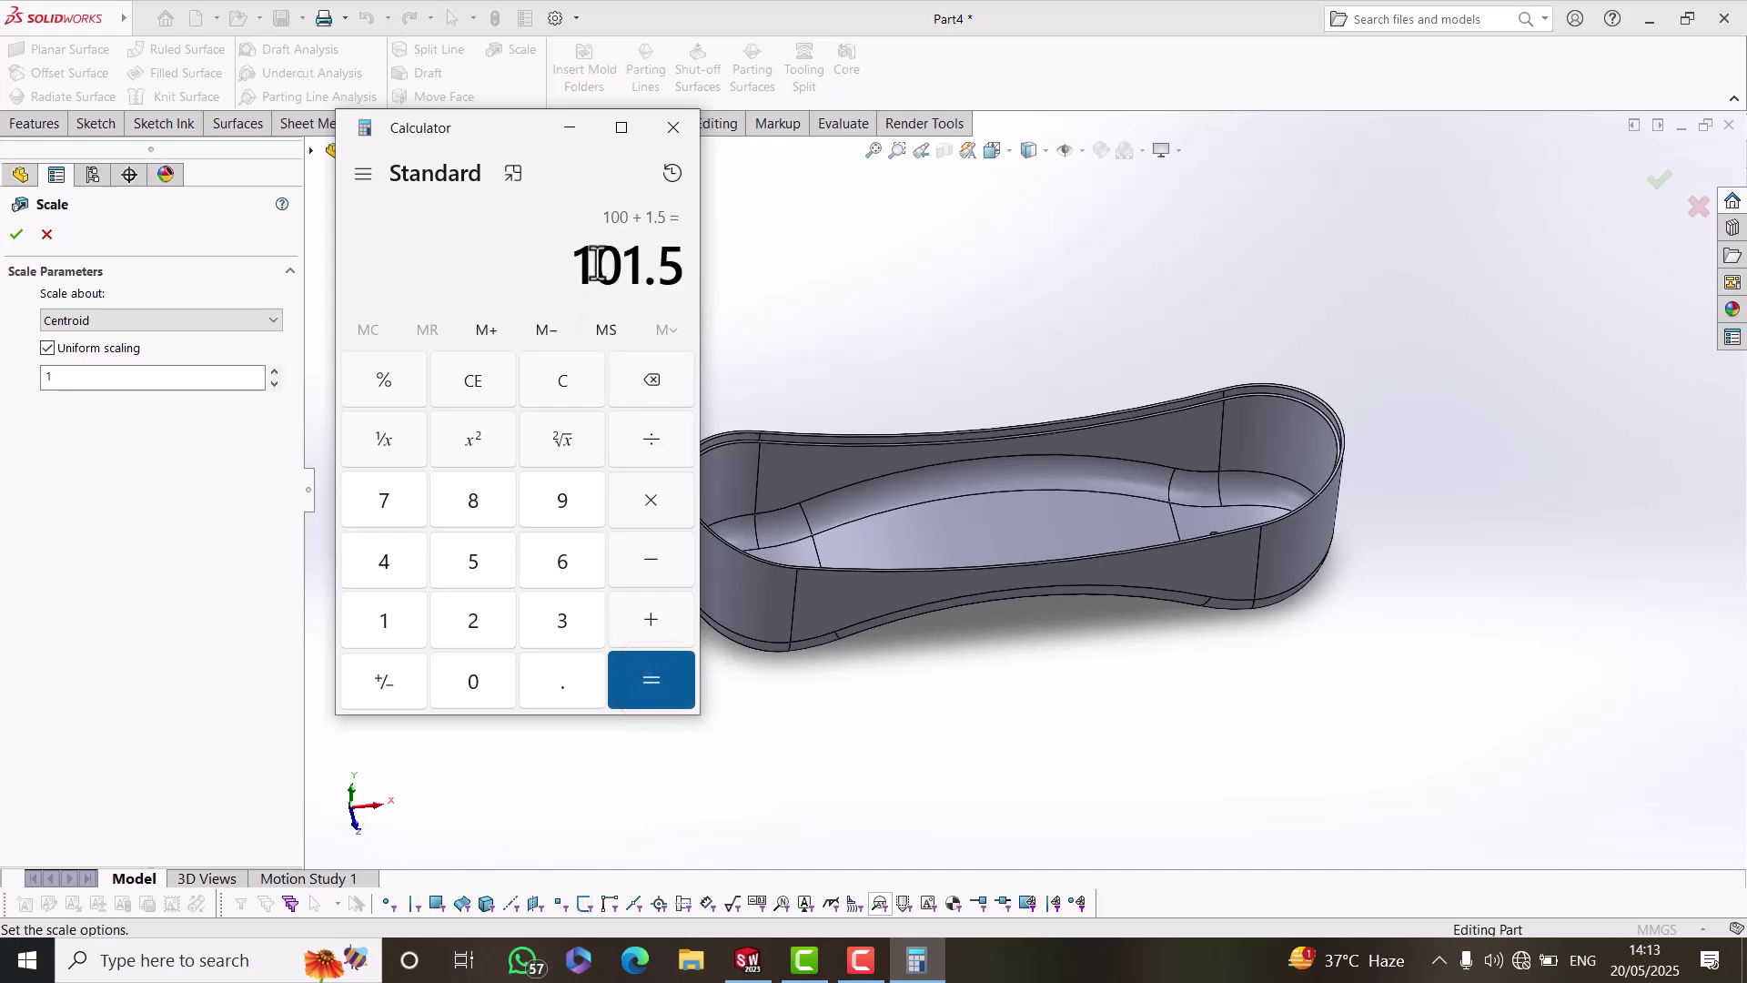
left_click_drag(571, 264, 673, 266)
left_click(637, 282)
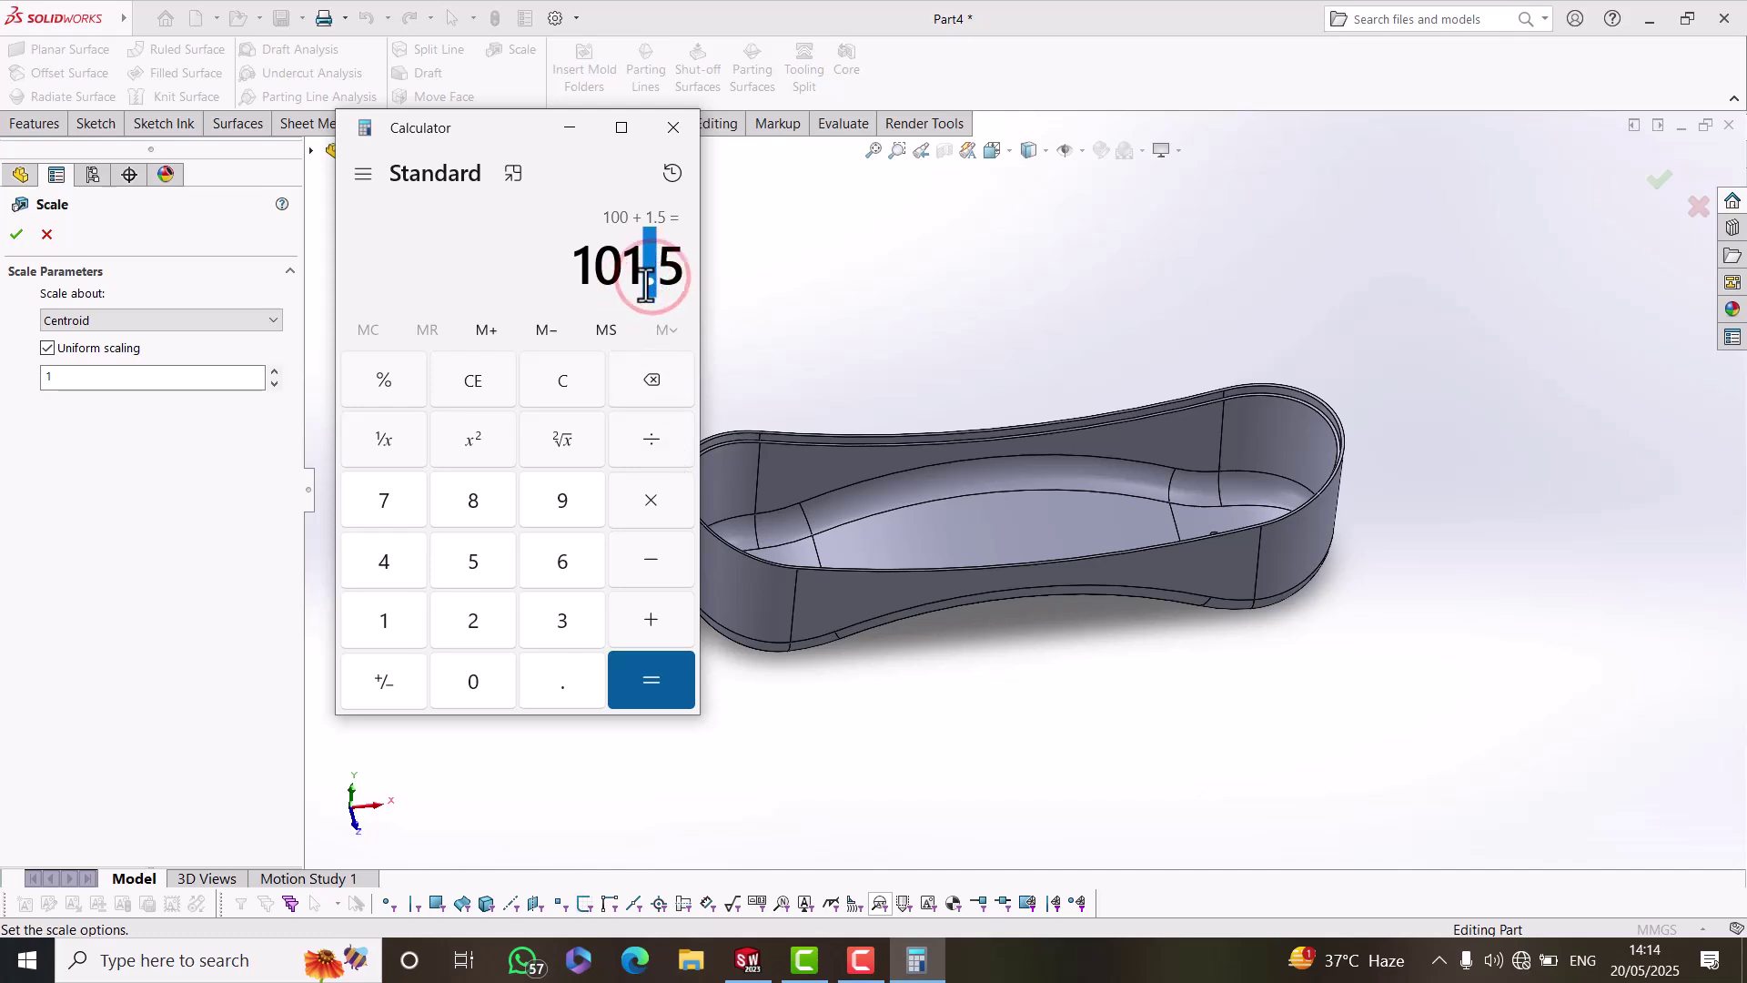
Divide the 101.5 total by 100 to get the scale factor for 1.5 percent shrinkage, and highlight the result.
double_click(593, 268)
left_click(605, 271)
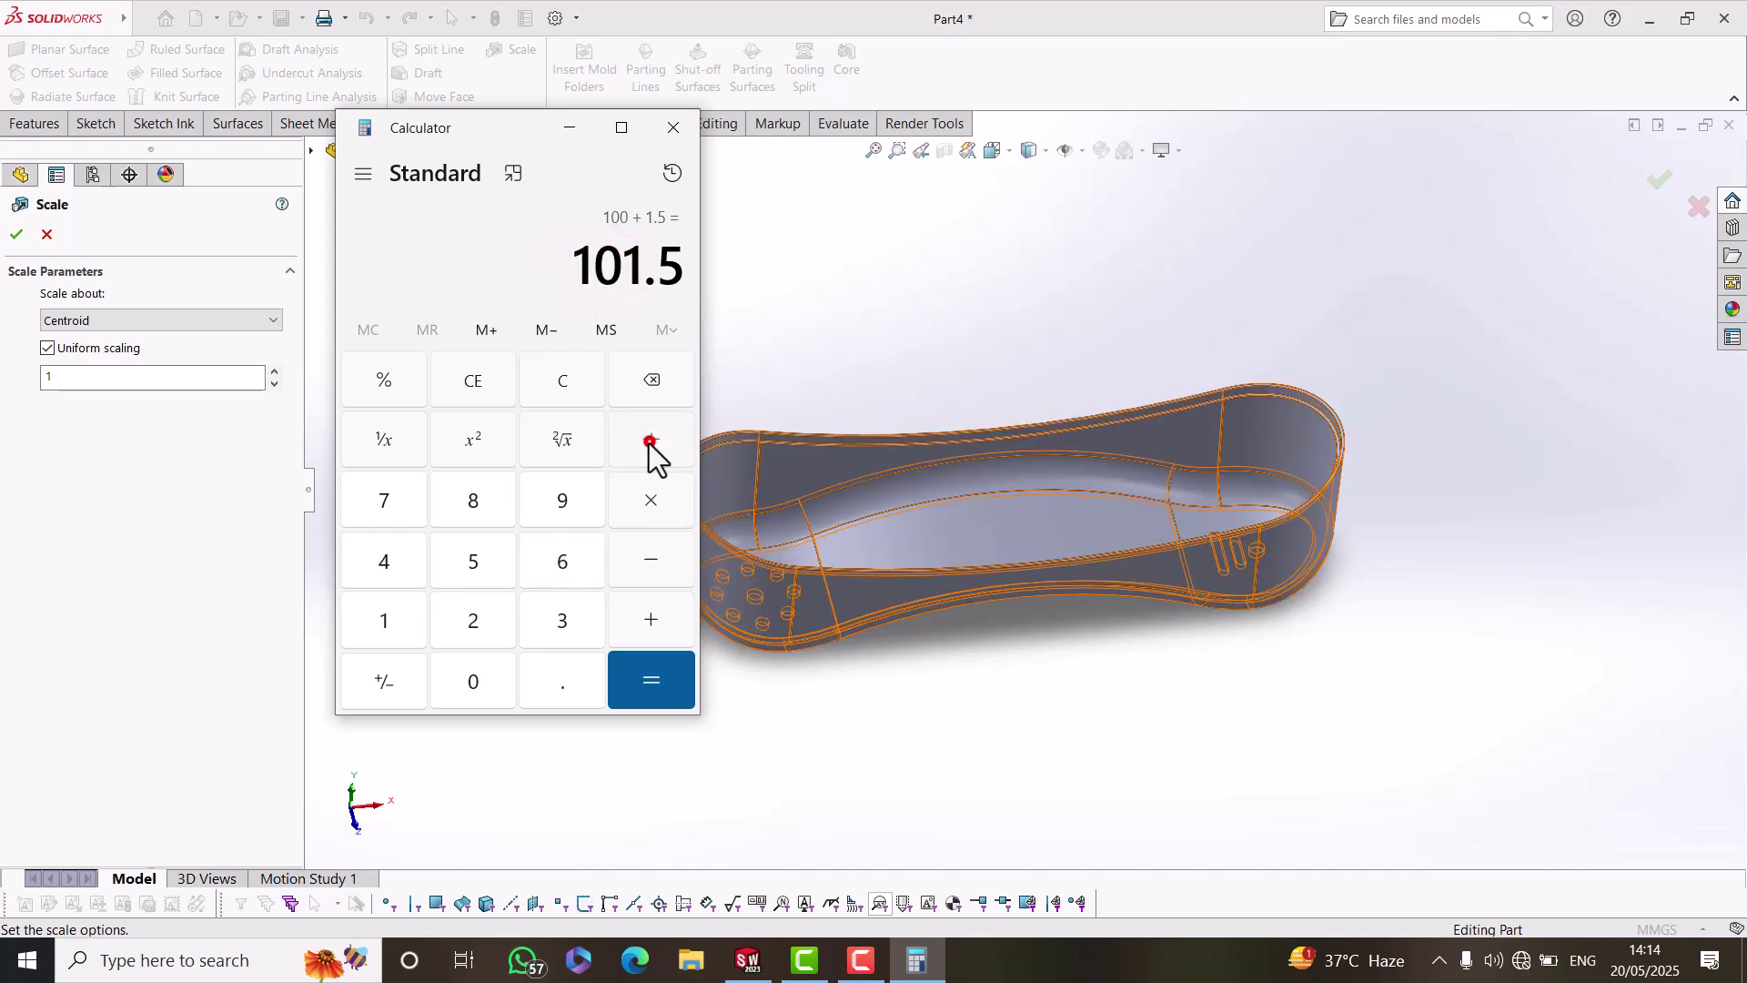
left_click(397, 628)
double_click(461, 695)
left_click(636, 691)
left_click_drag(631, 265, 693, 269)
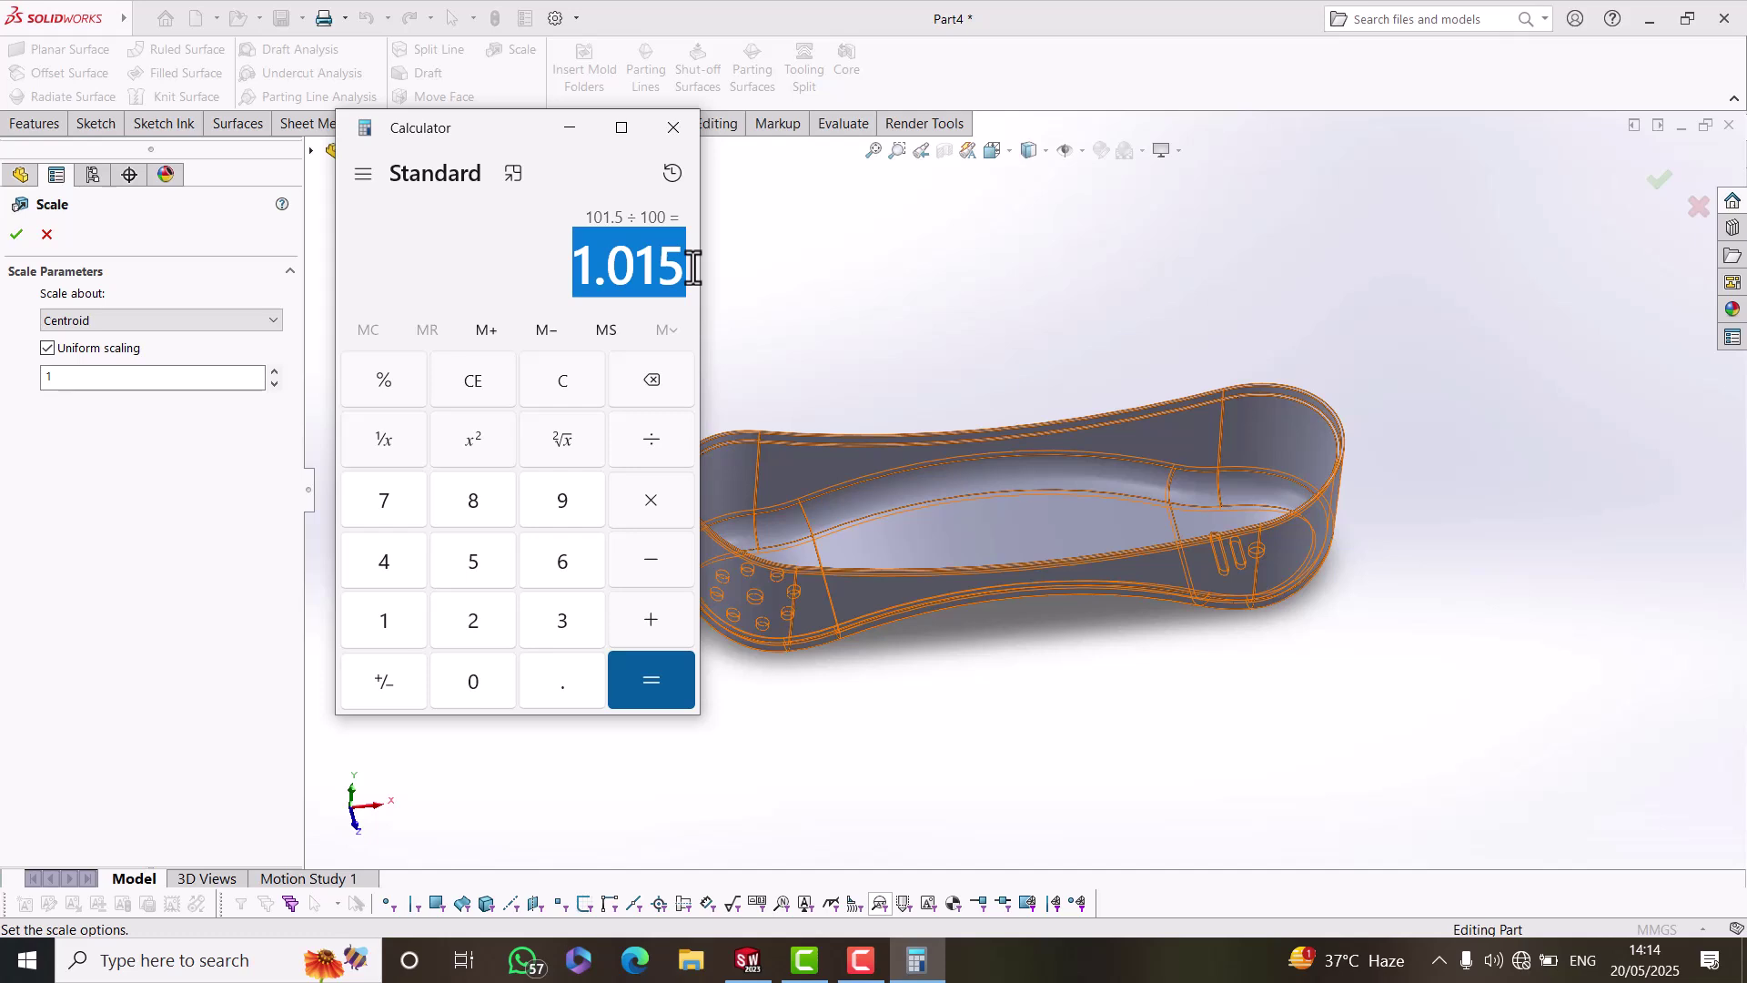
left_click(639, 285)
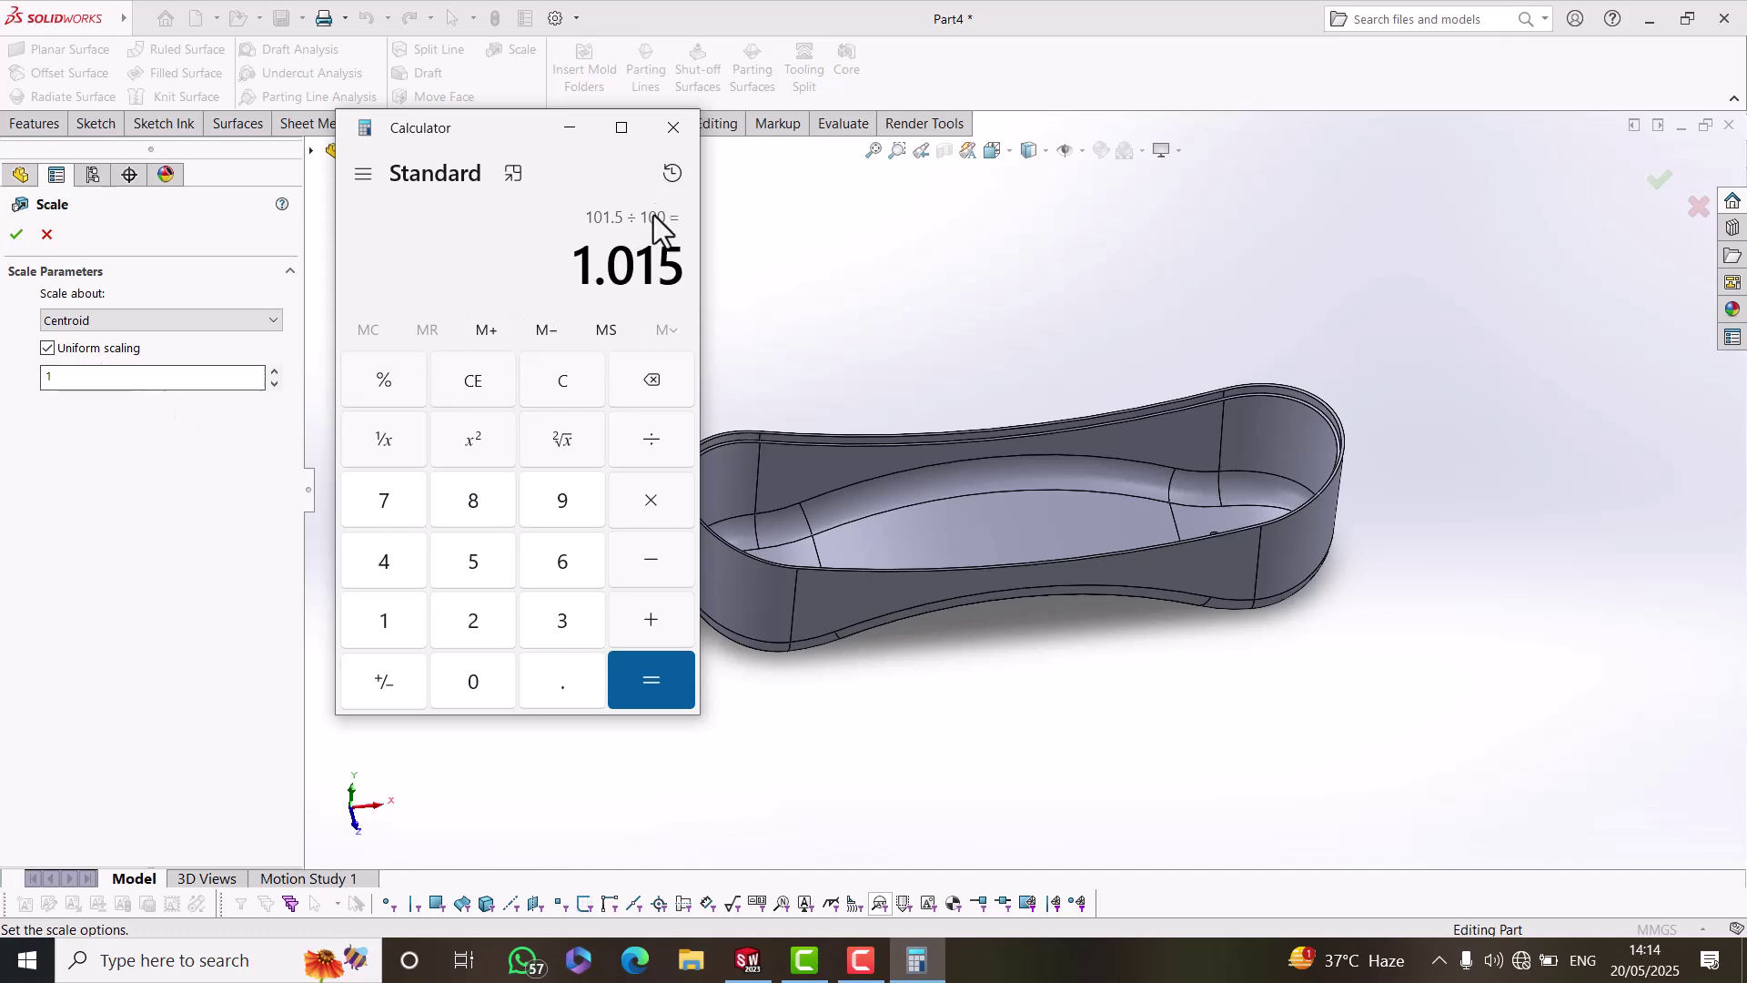
Clear the calculator and add 2.5 to 100 as an example of a 2.5 percent shrinkage.
left_click(575, 386)
left_click(391, 618)
double_click(466, 682)
left_click(645, 618)
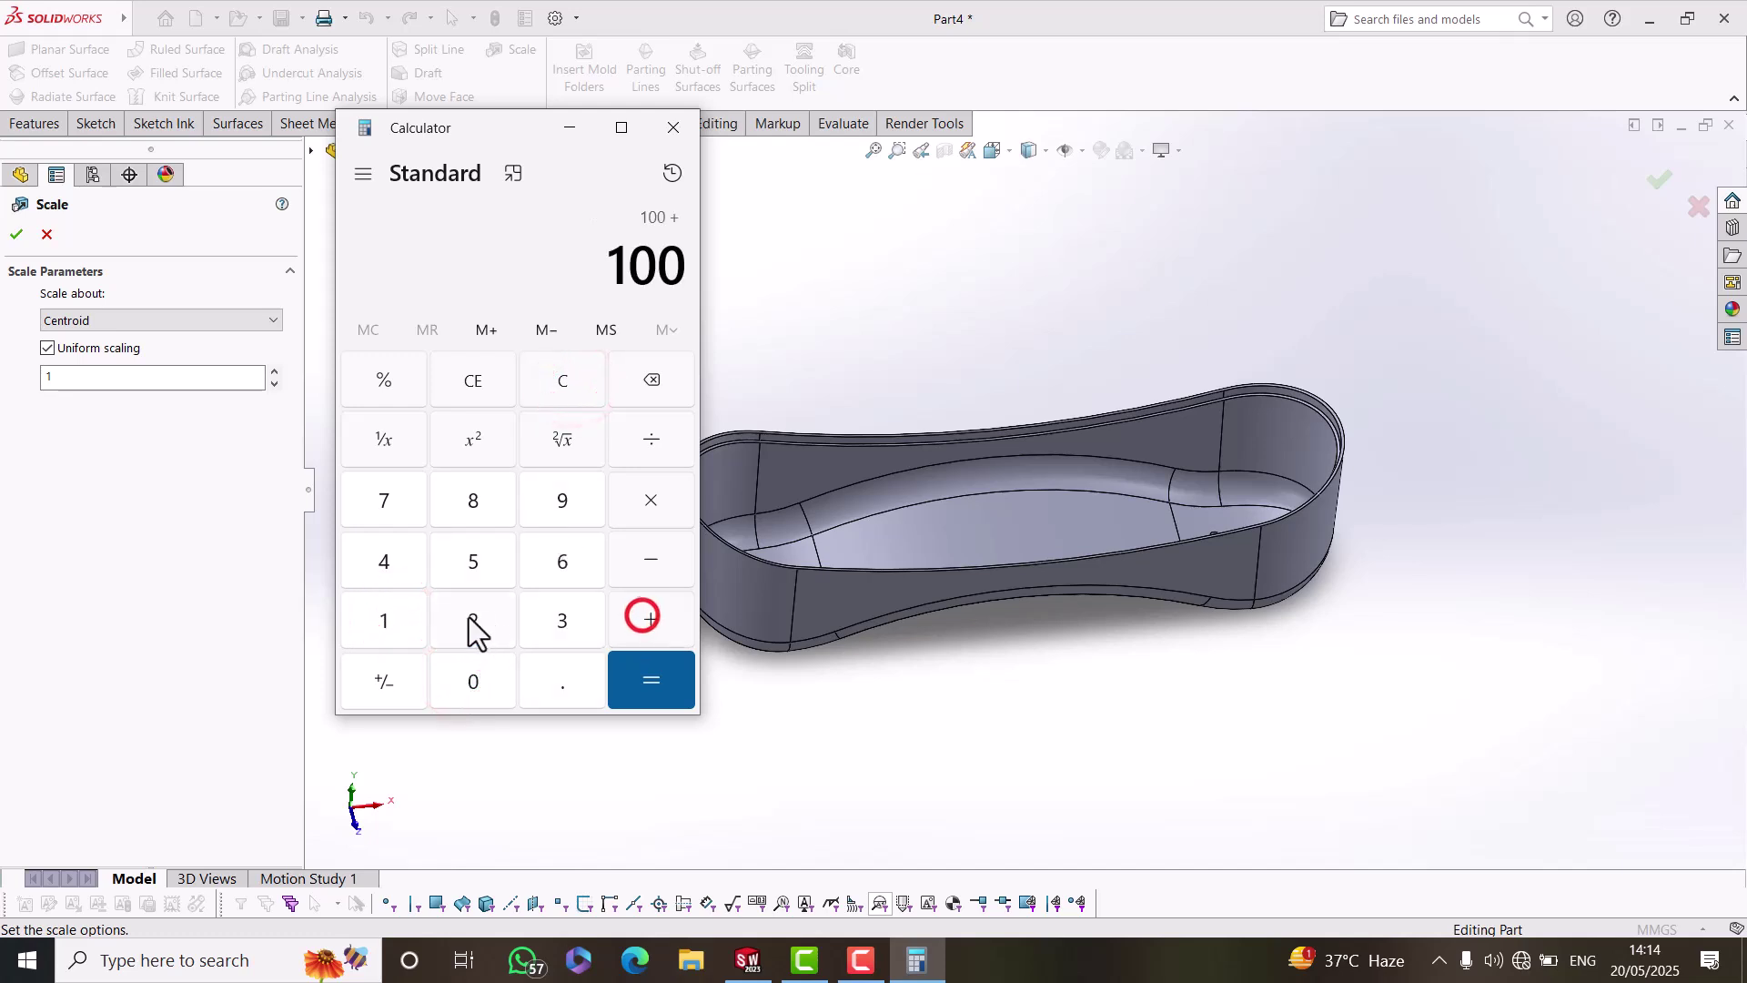
left_click(477, 619)
left_click(556, 684)
left_click(471, 564)
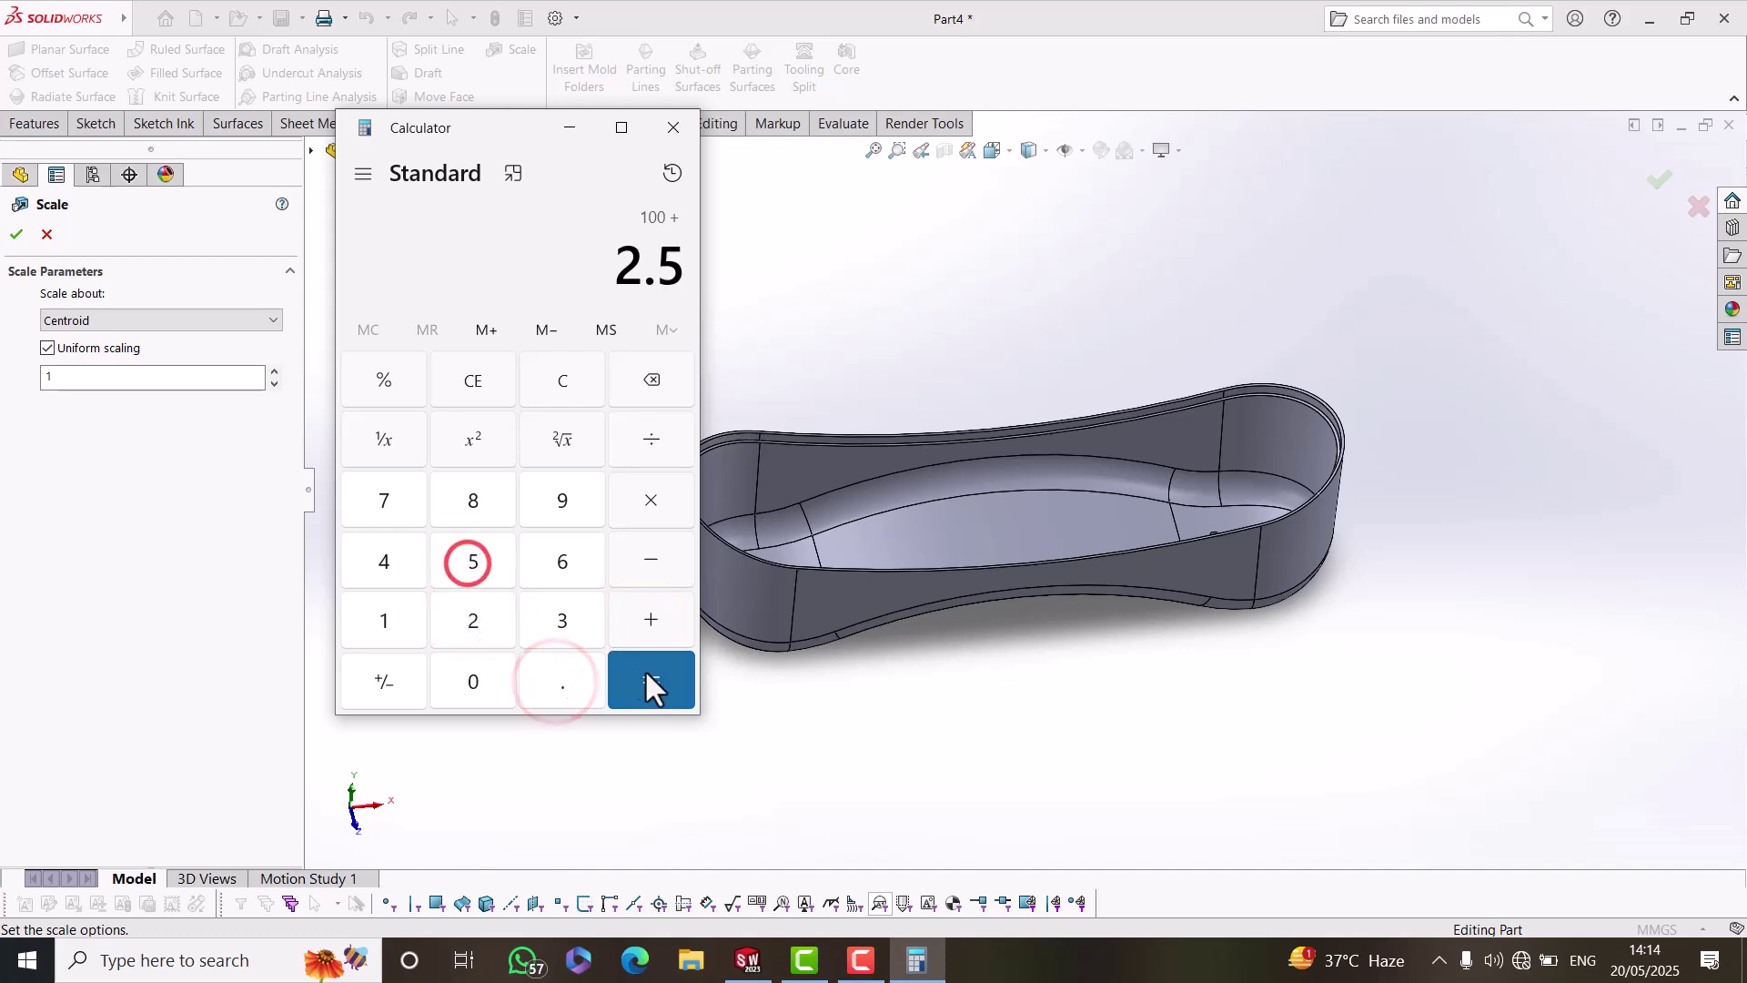
left_click(640, 675)
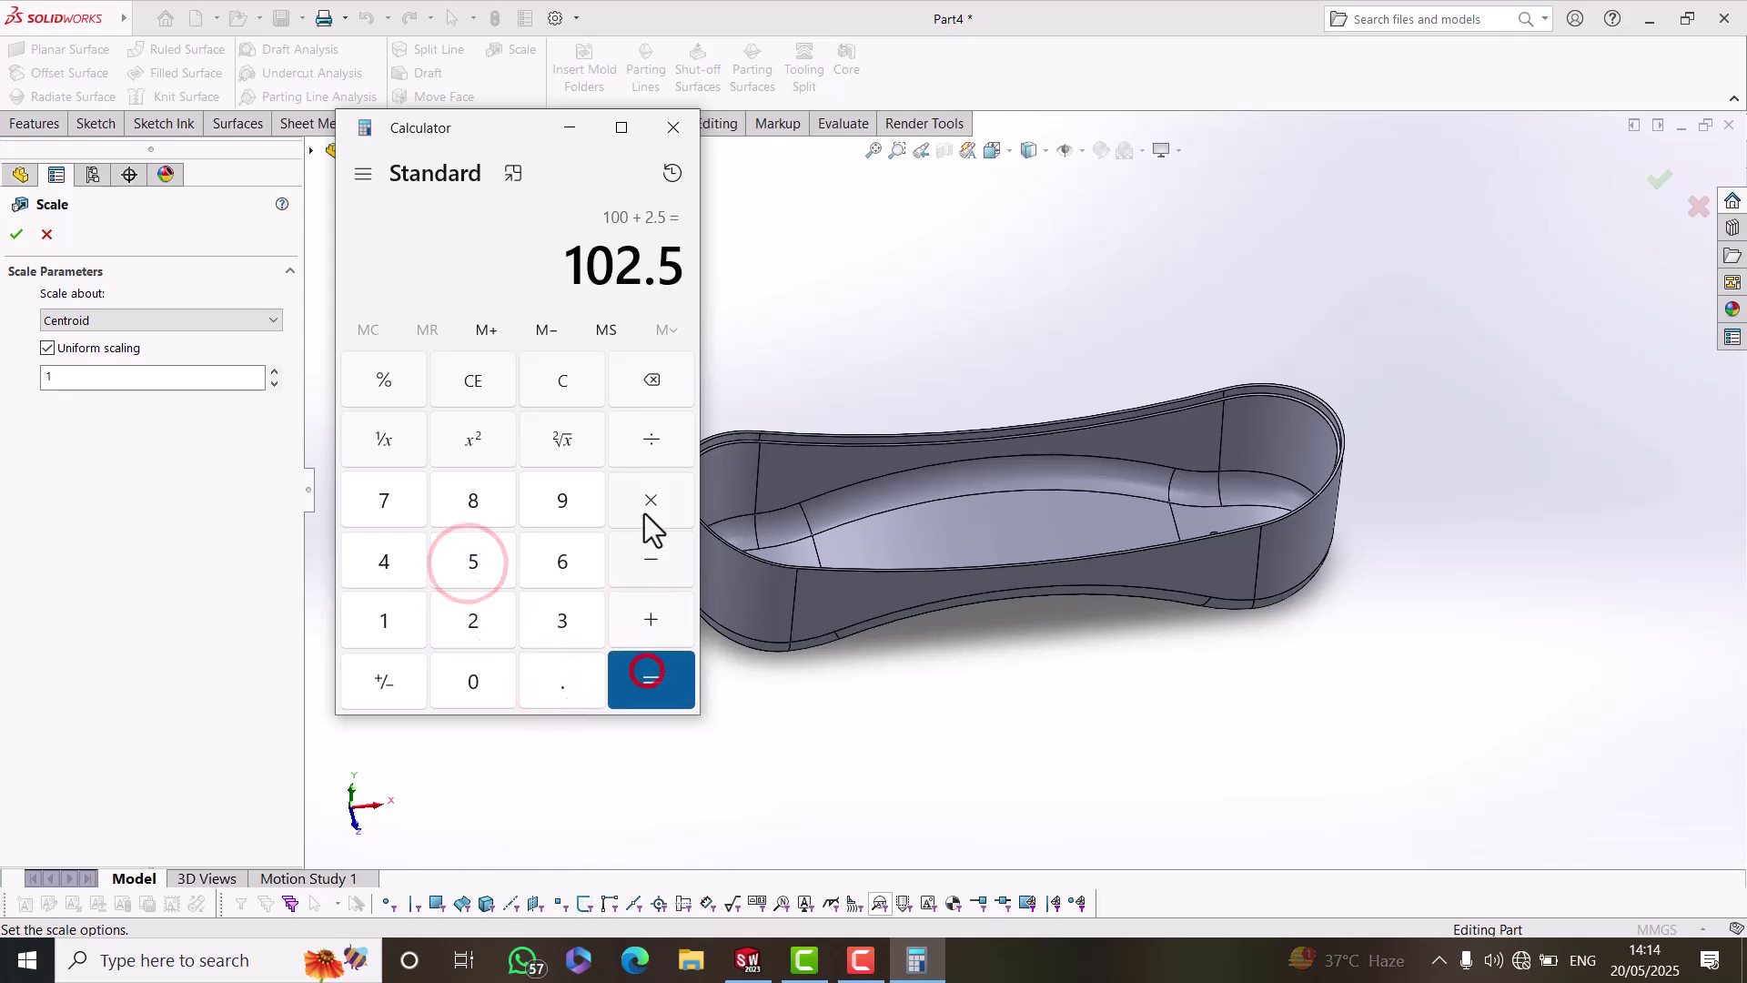
Divide the 2.5 percent example total by 100 and highlight the resulting scale factor.
left_click(390, 616)
double_click(475, 684)
left_click(655, 679)
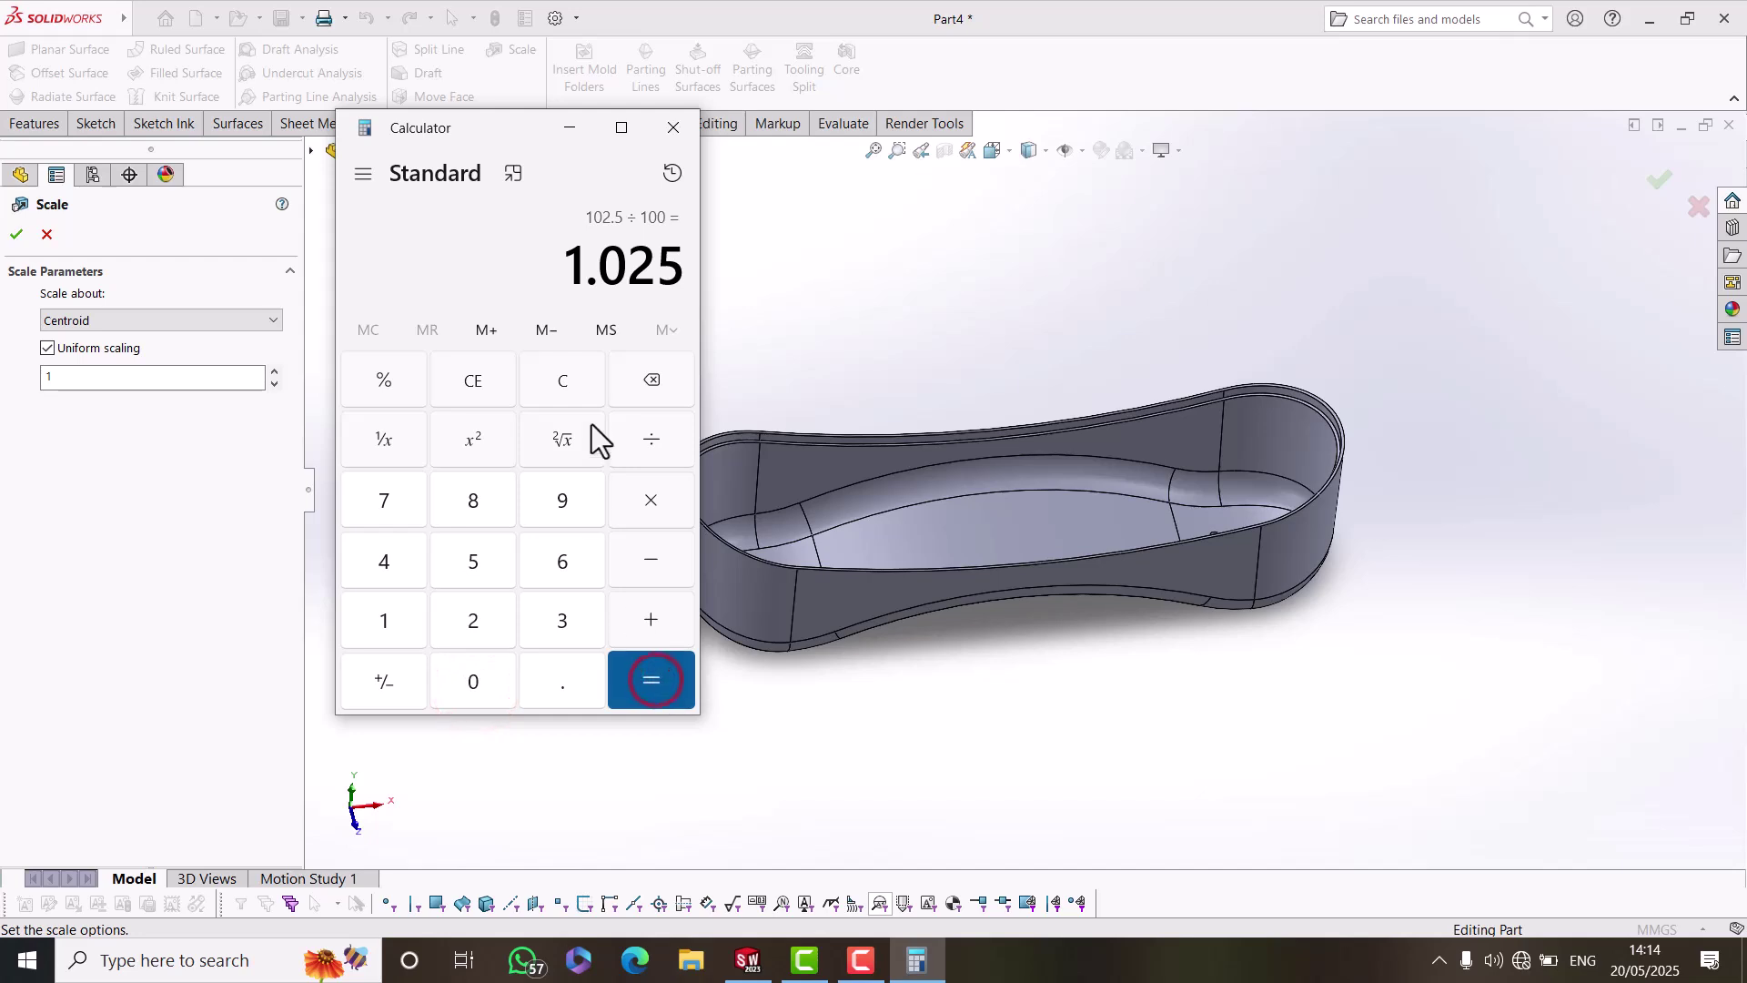
double_click(570, 273)
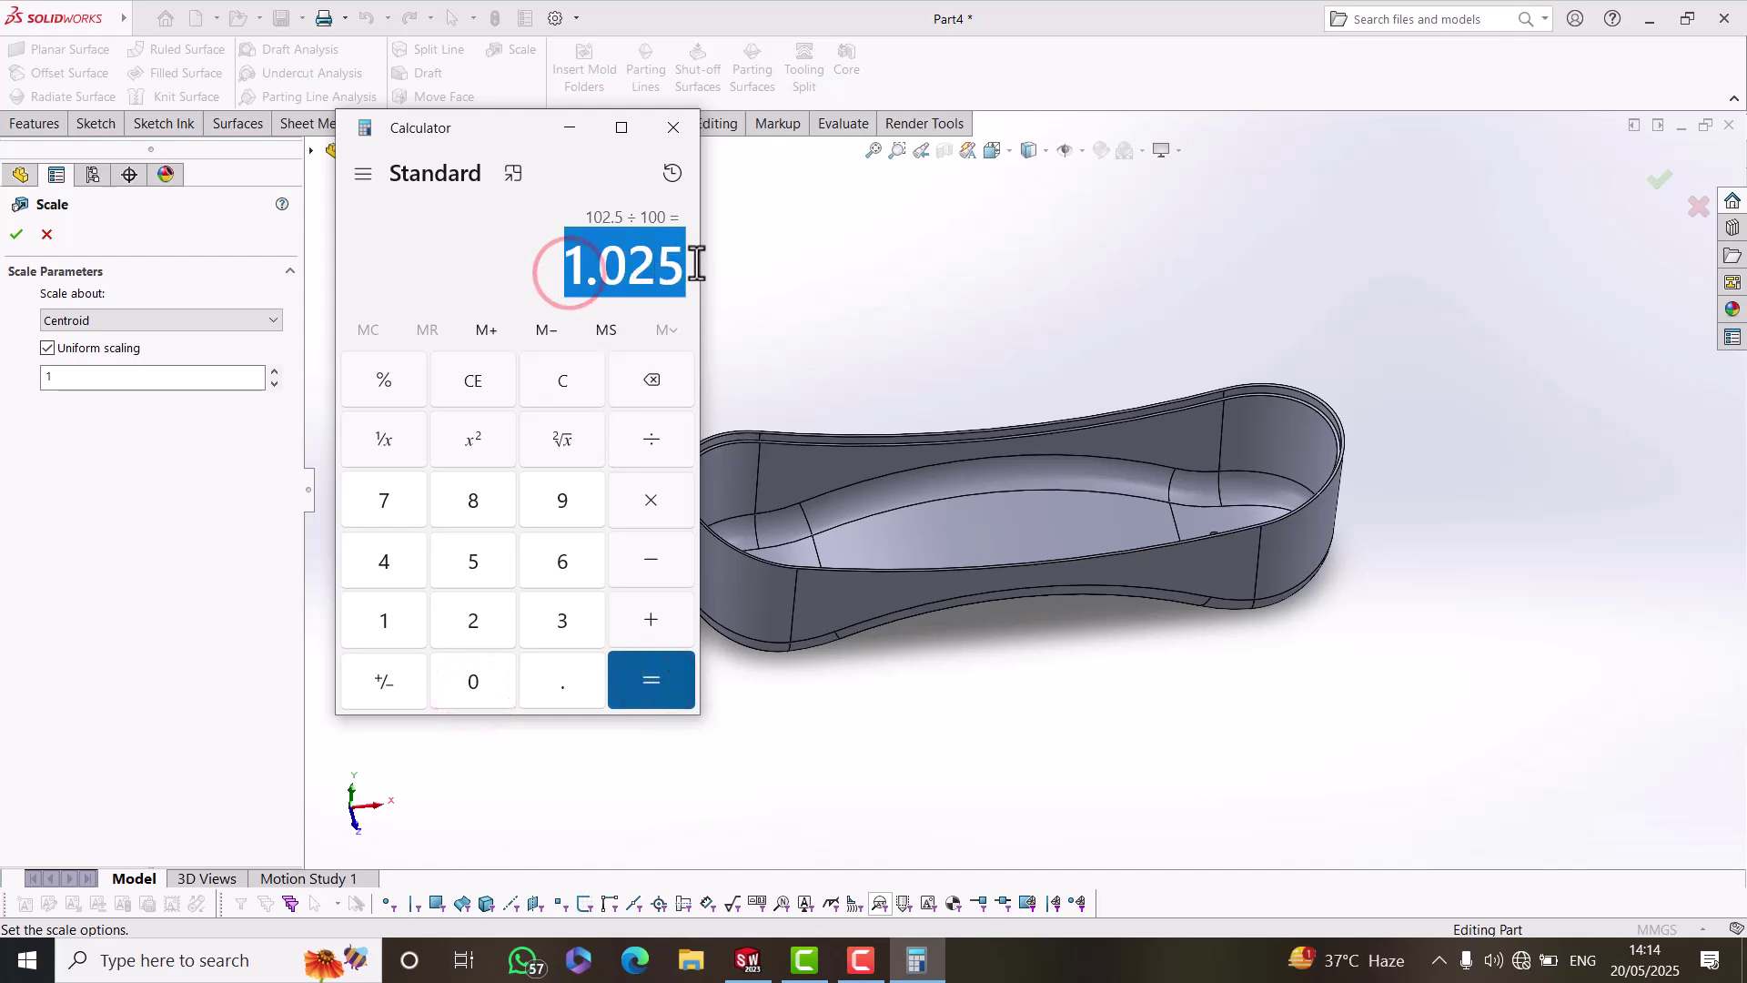
Return to SOLIDWORKS and scale the shell uniformly about its centroid by 1.015 to allow for the 1.5 percent shrinkage.
left_click(567, 133)
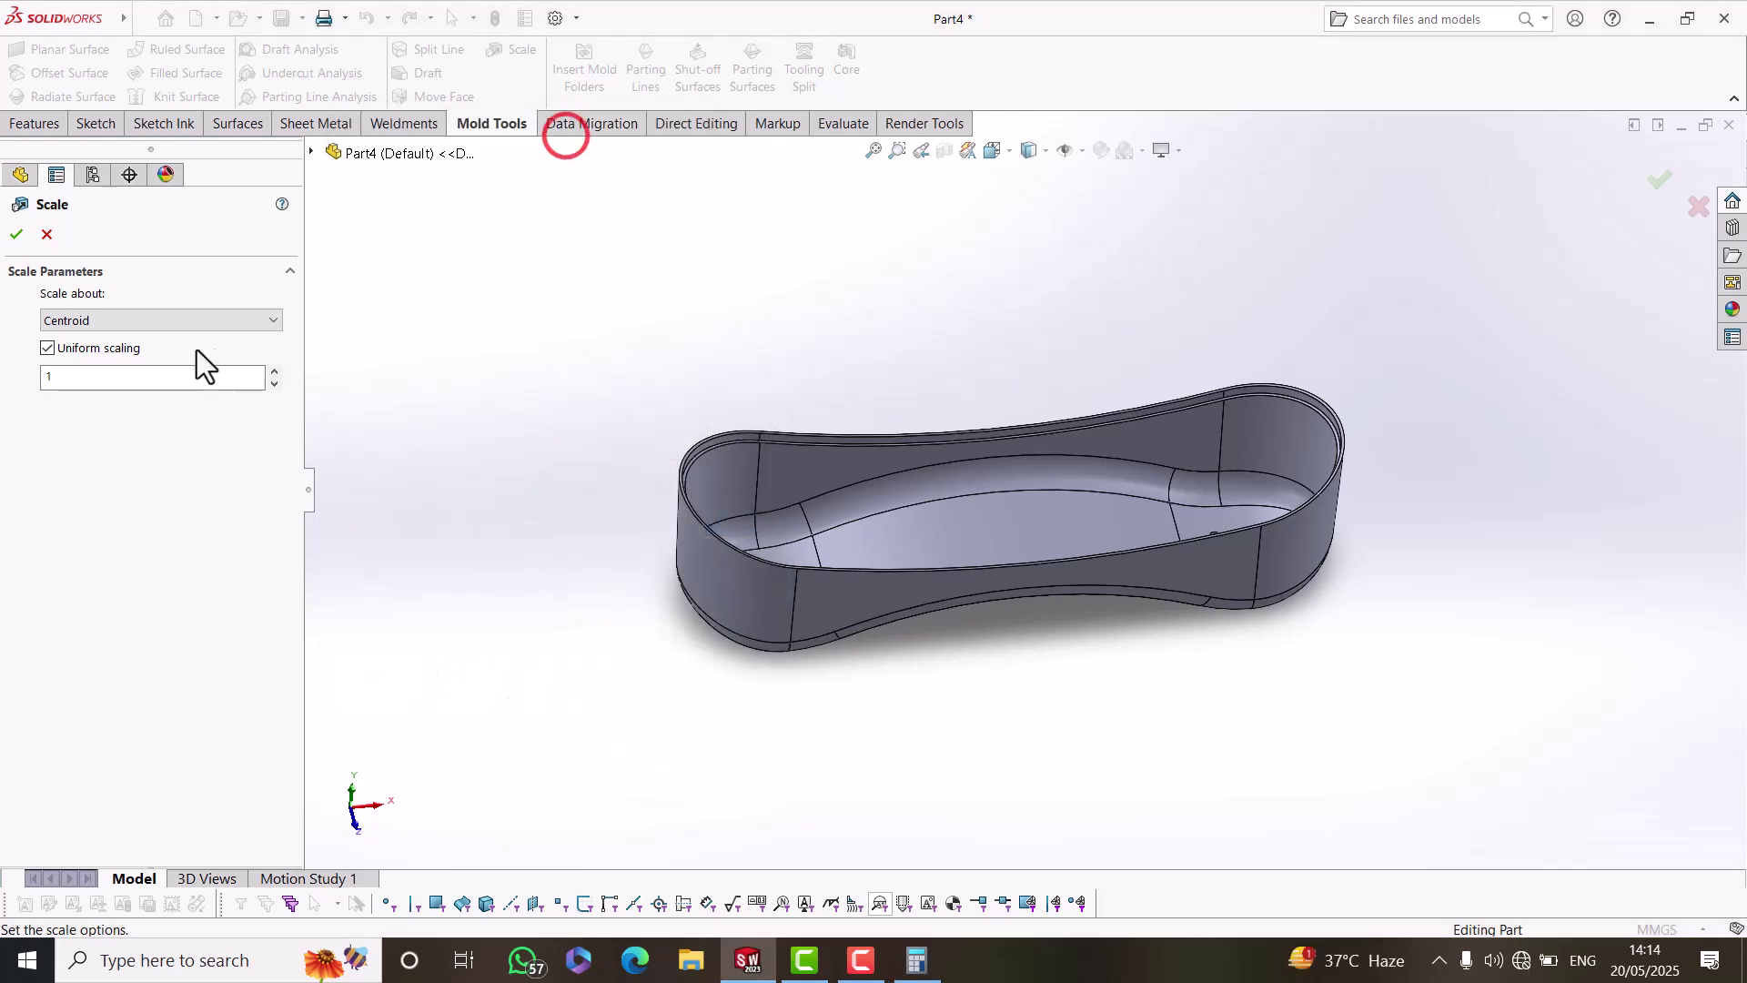
left_click(100, 380)
left_click(16, 235)
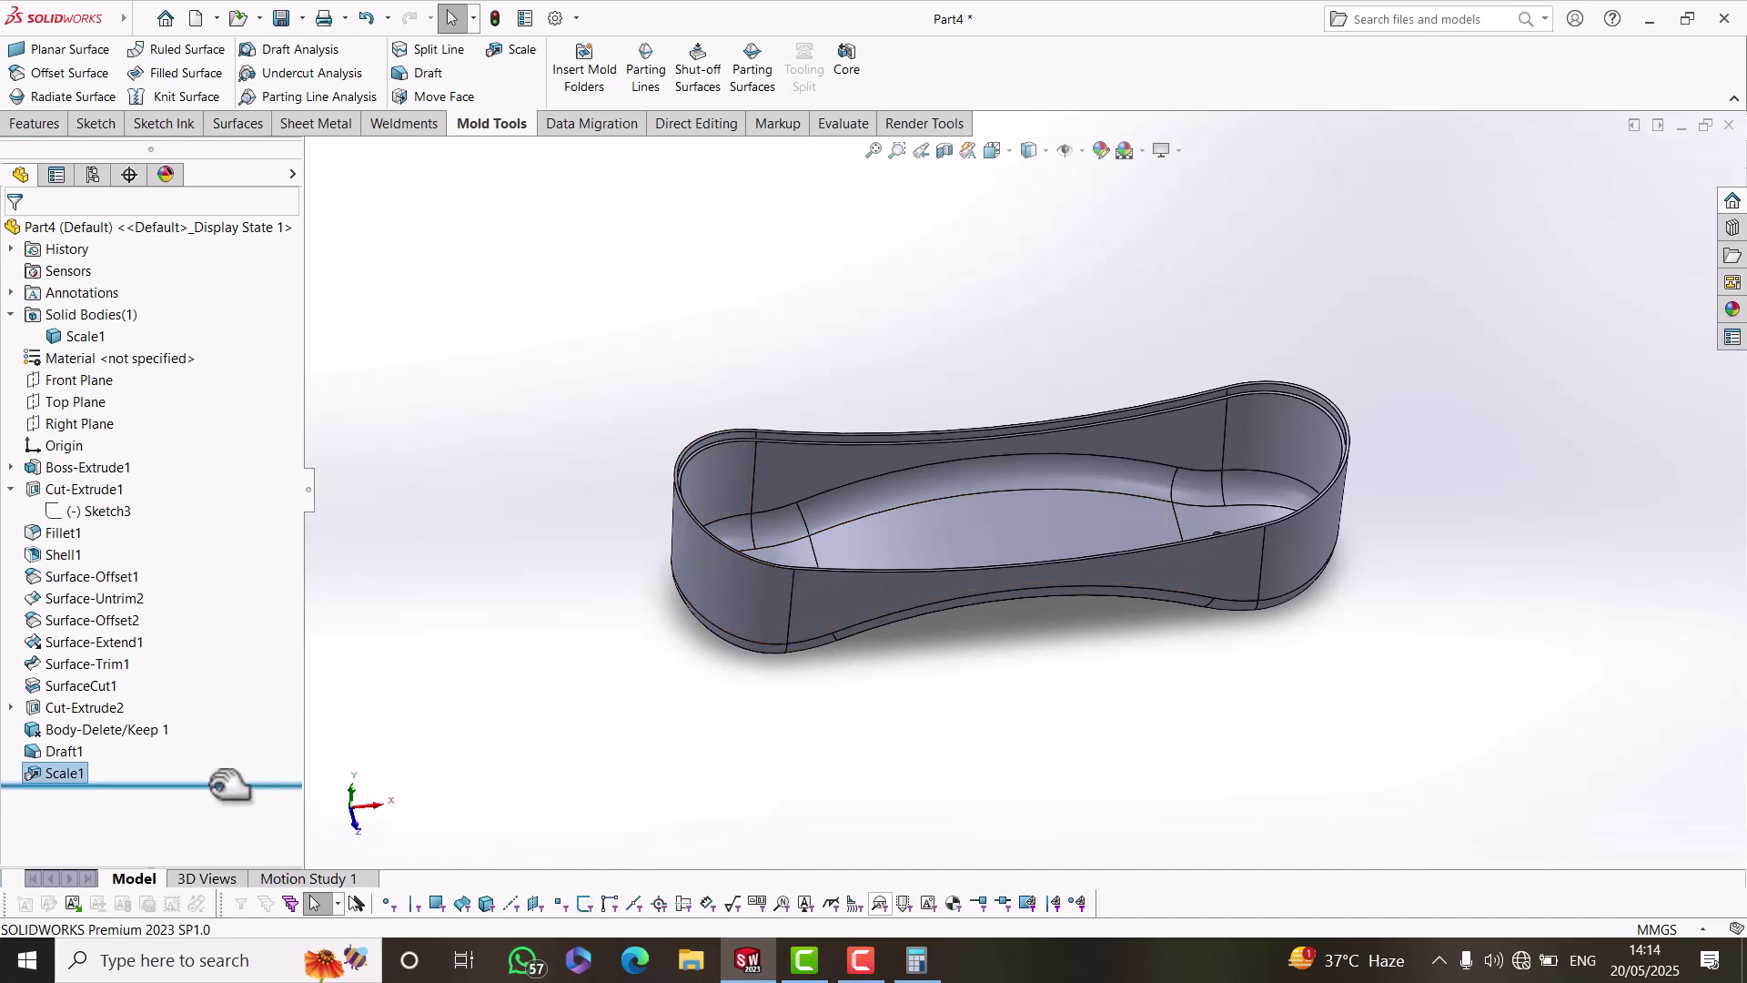
Roll the model back to before the Scale1 feature and measure the curved rim edge at one end, then clear the selection.
left_click_drag(219, 785, 217, 761)
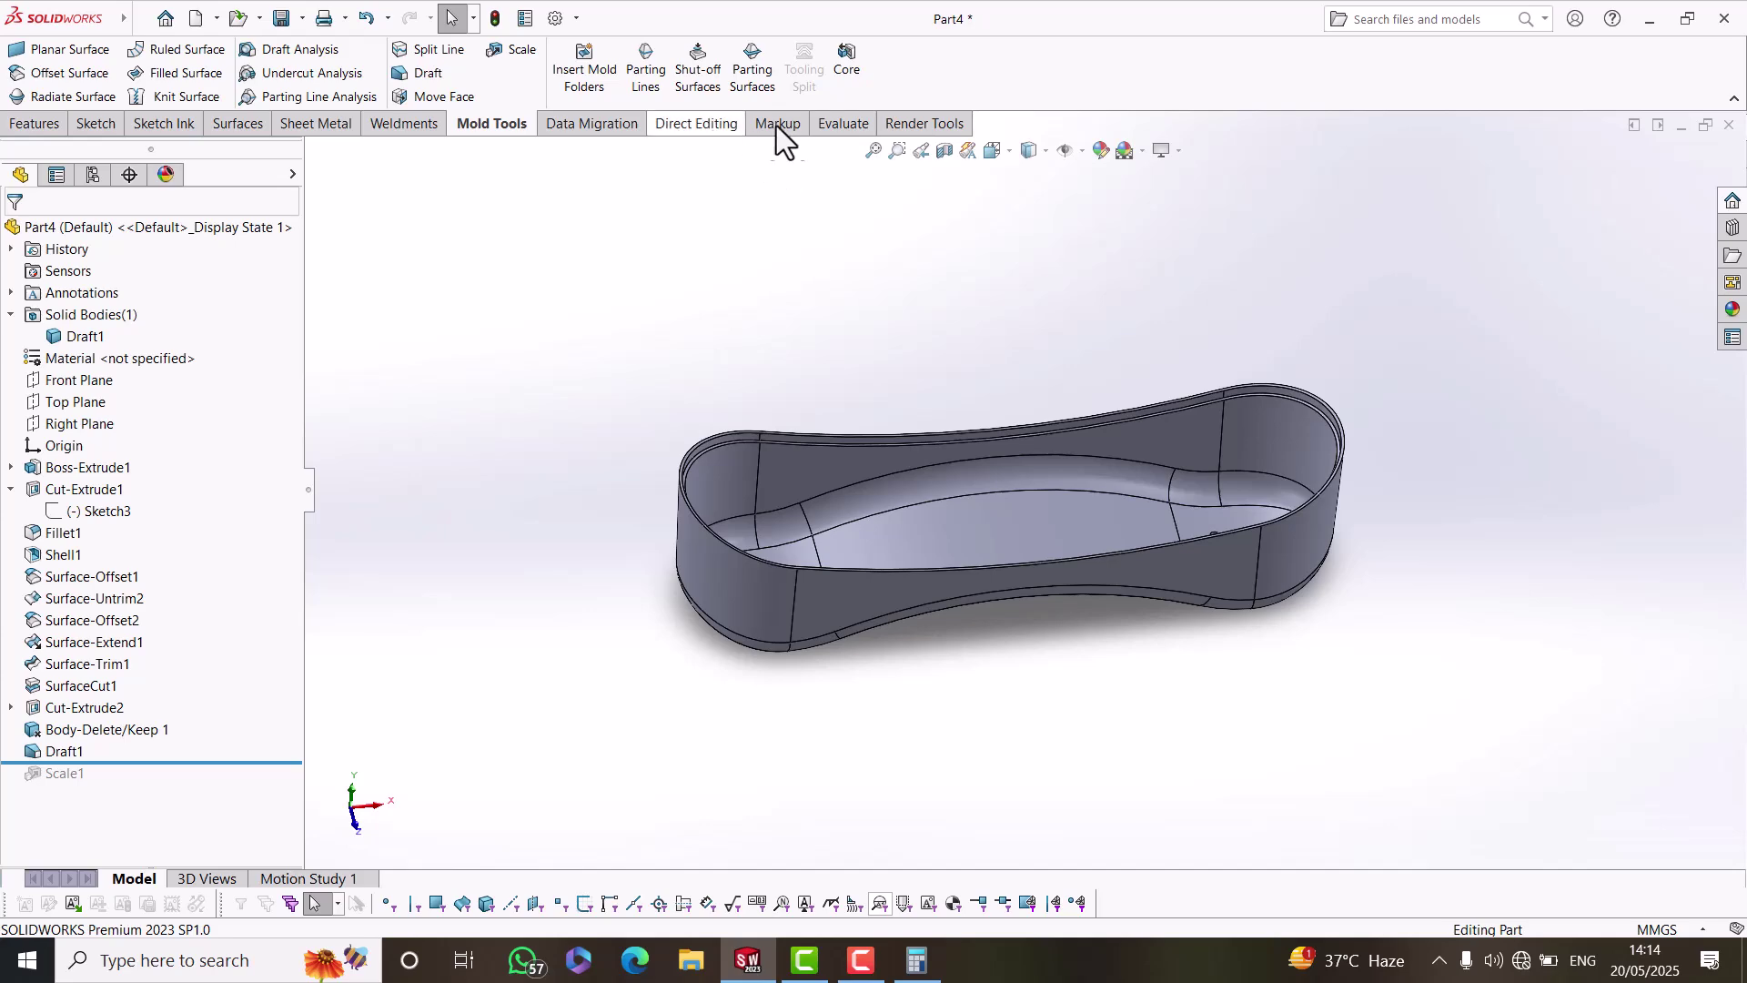
left_click(843, 126)
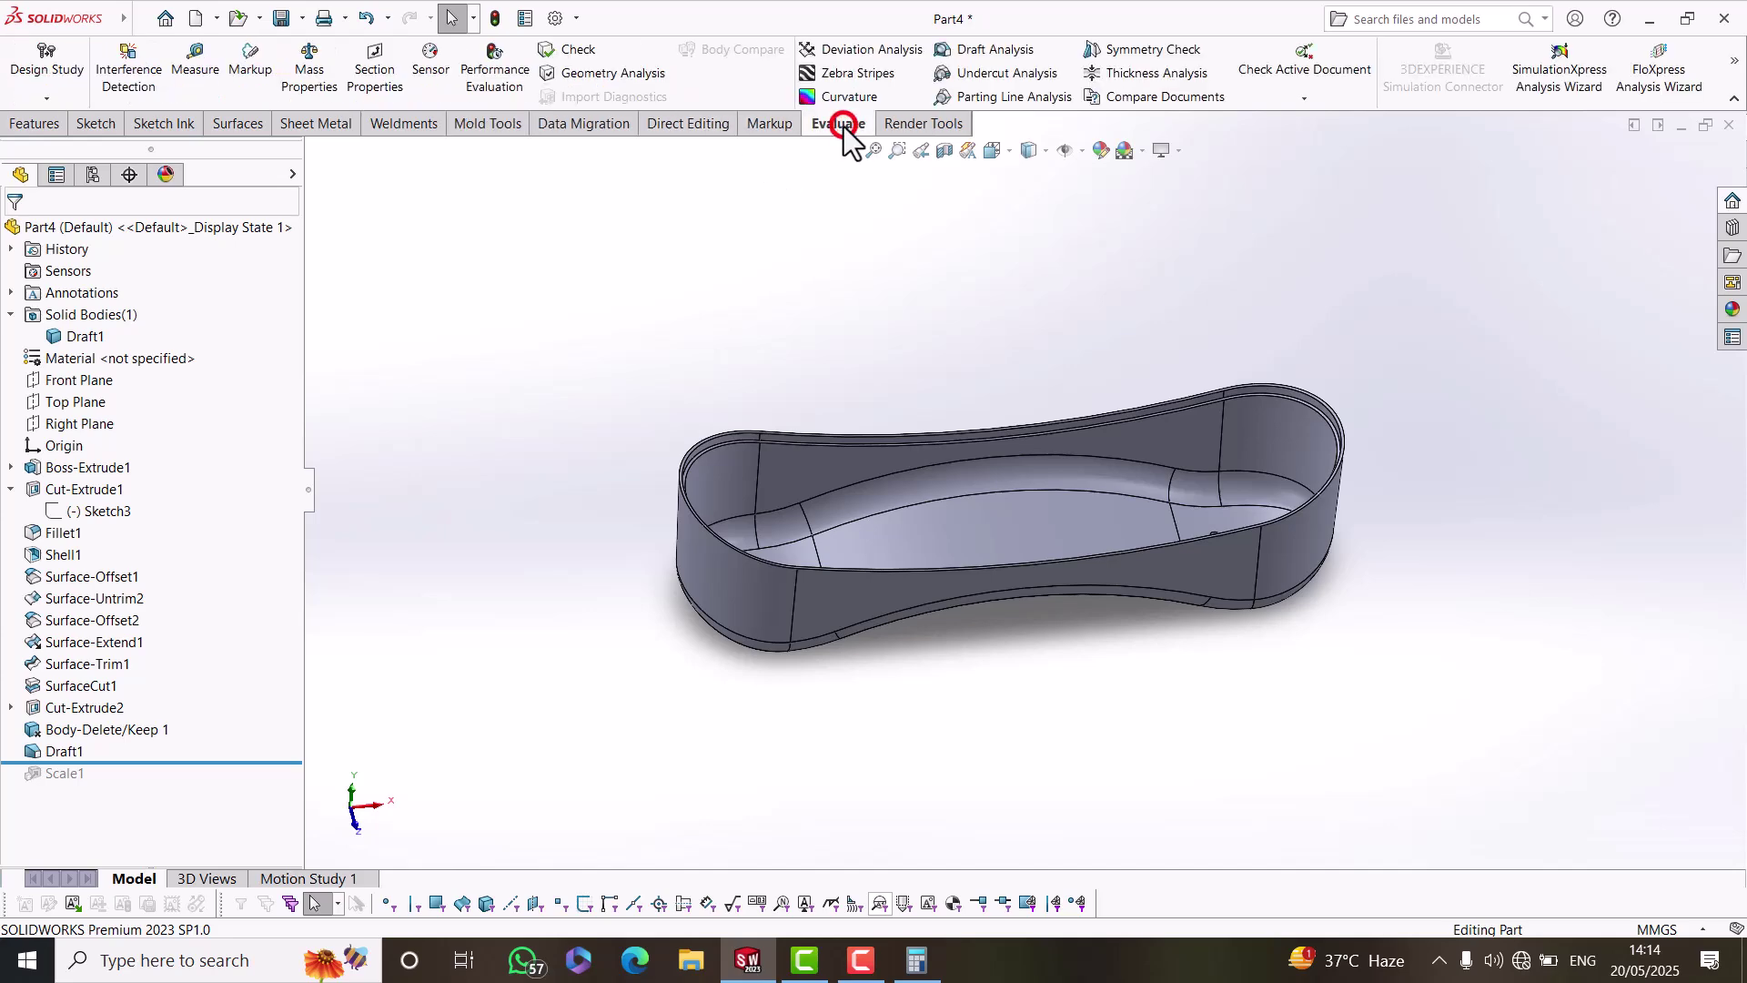
left_click(199, 62)
scroll(714, 496, "down", 3)
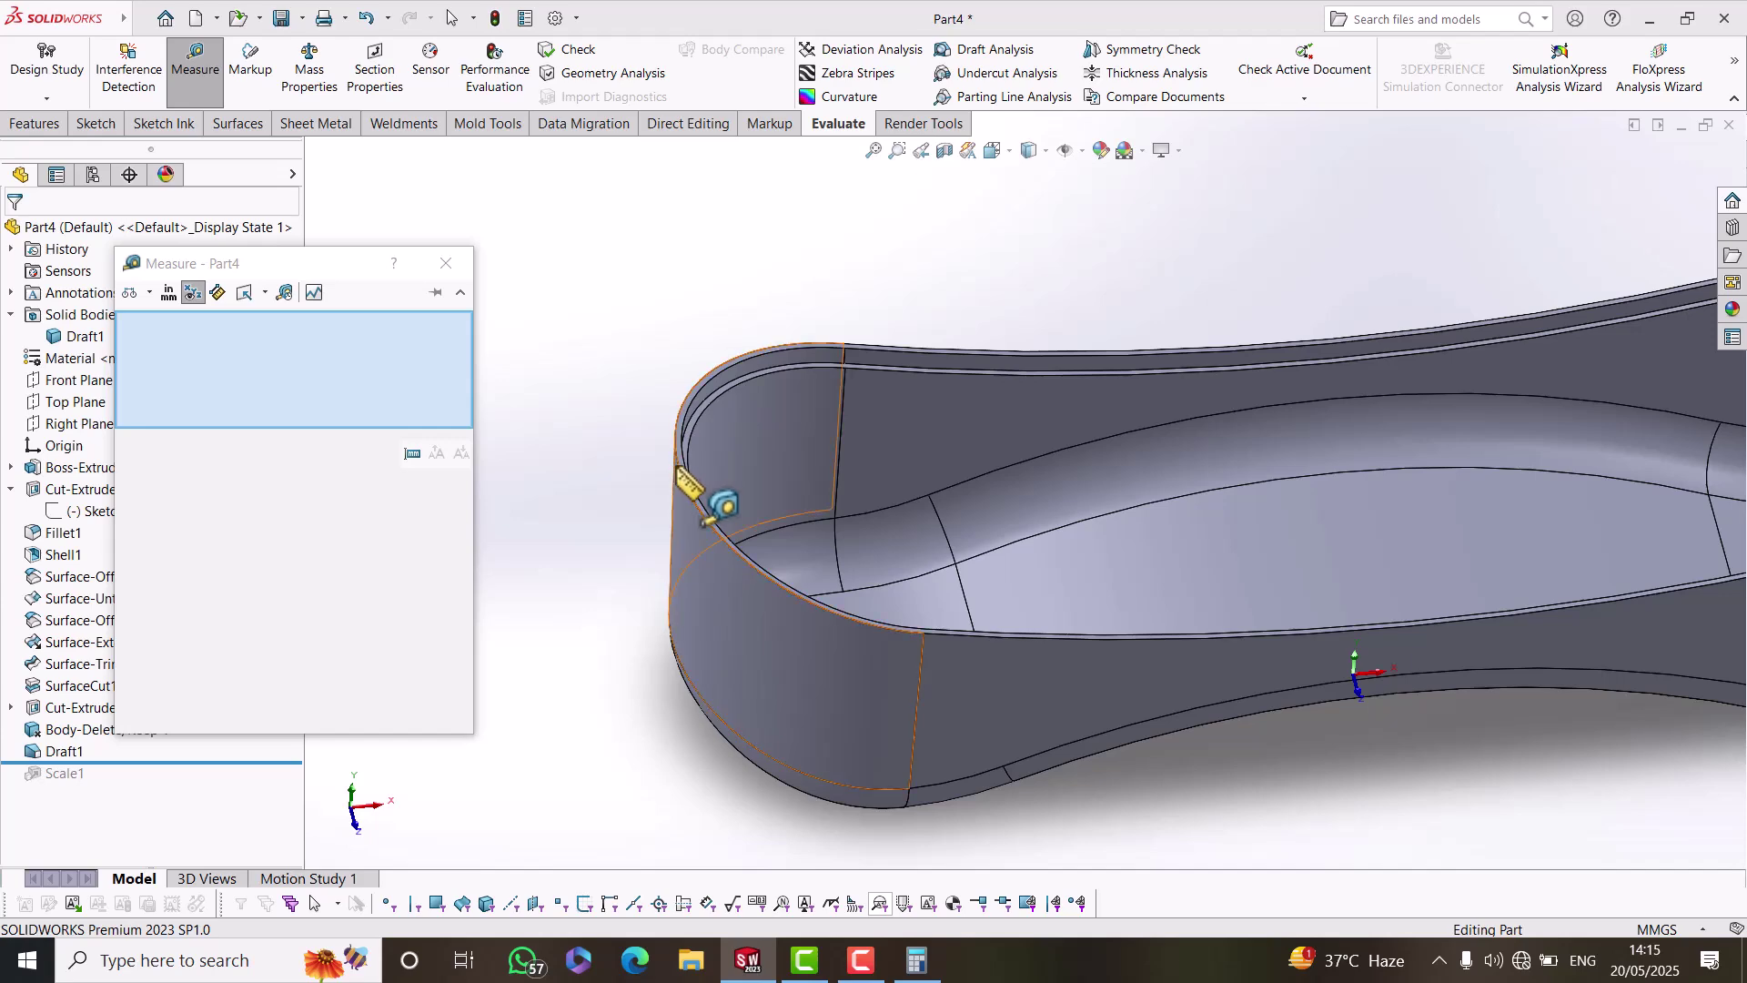
left_click(674, 463)
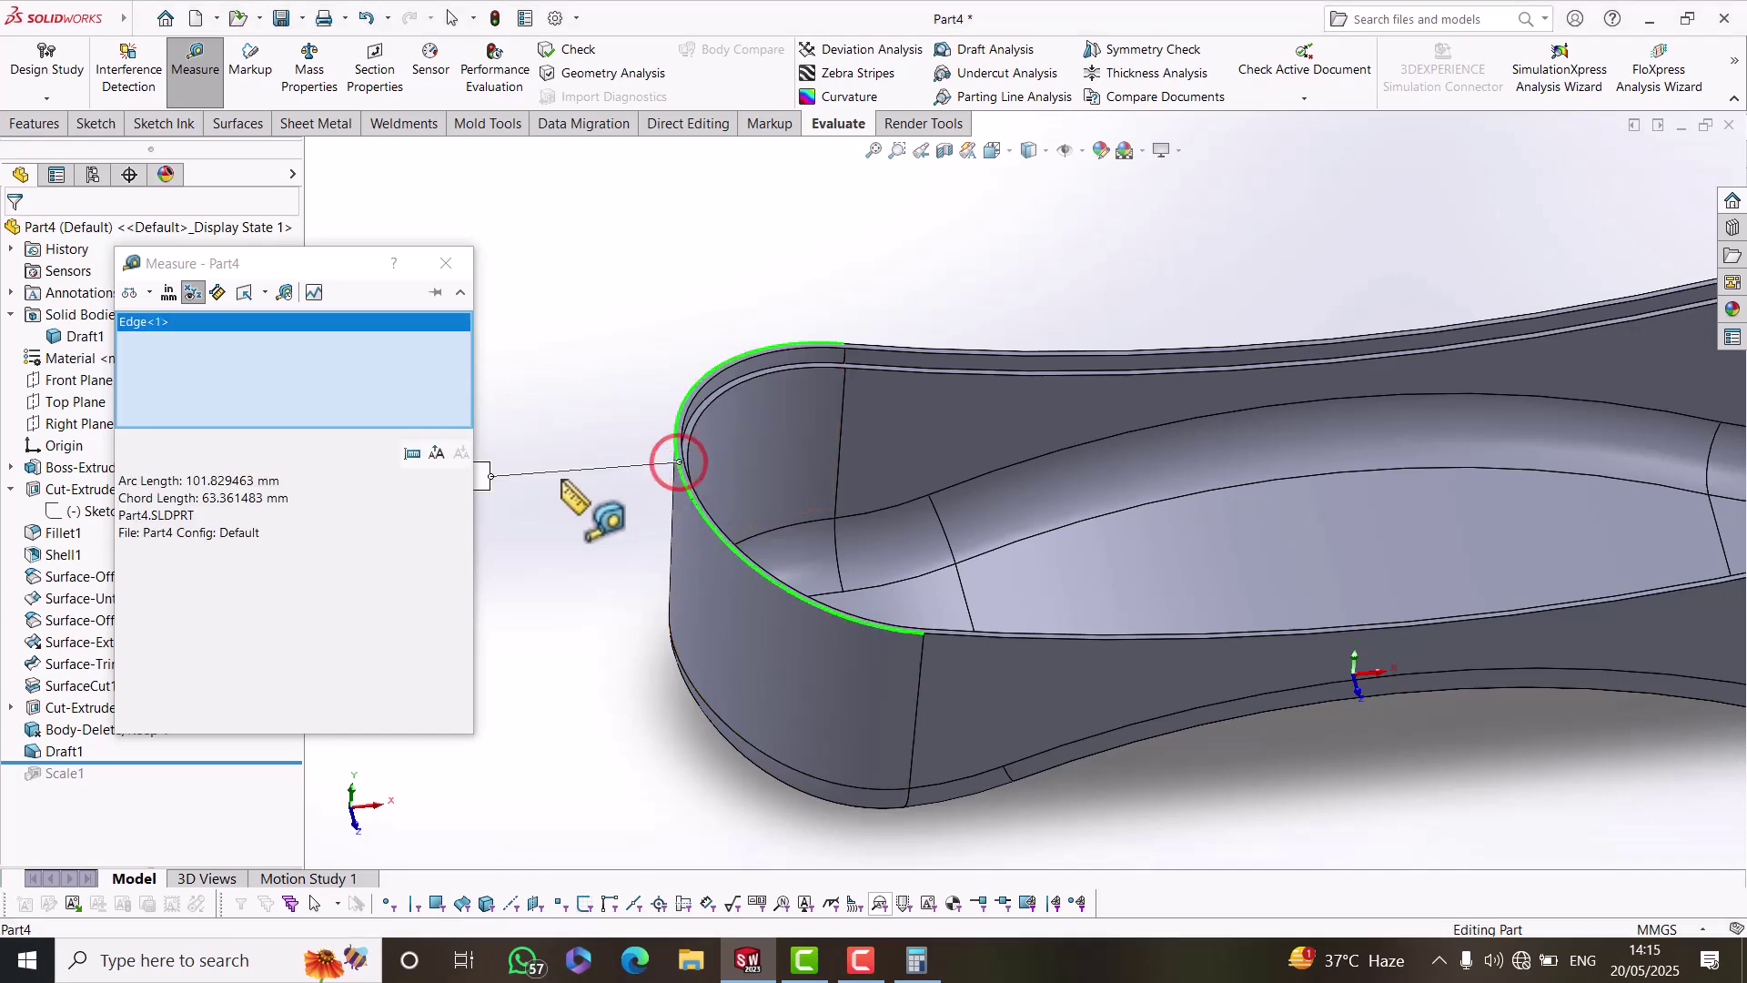
left_click(606, 373)
Measure the unscaled shell's overall length between outer rim points at both ends and move the delta X label clear of the part.
scroll(691, 454, "down", 3)
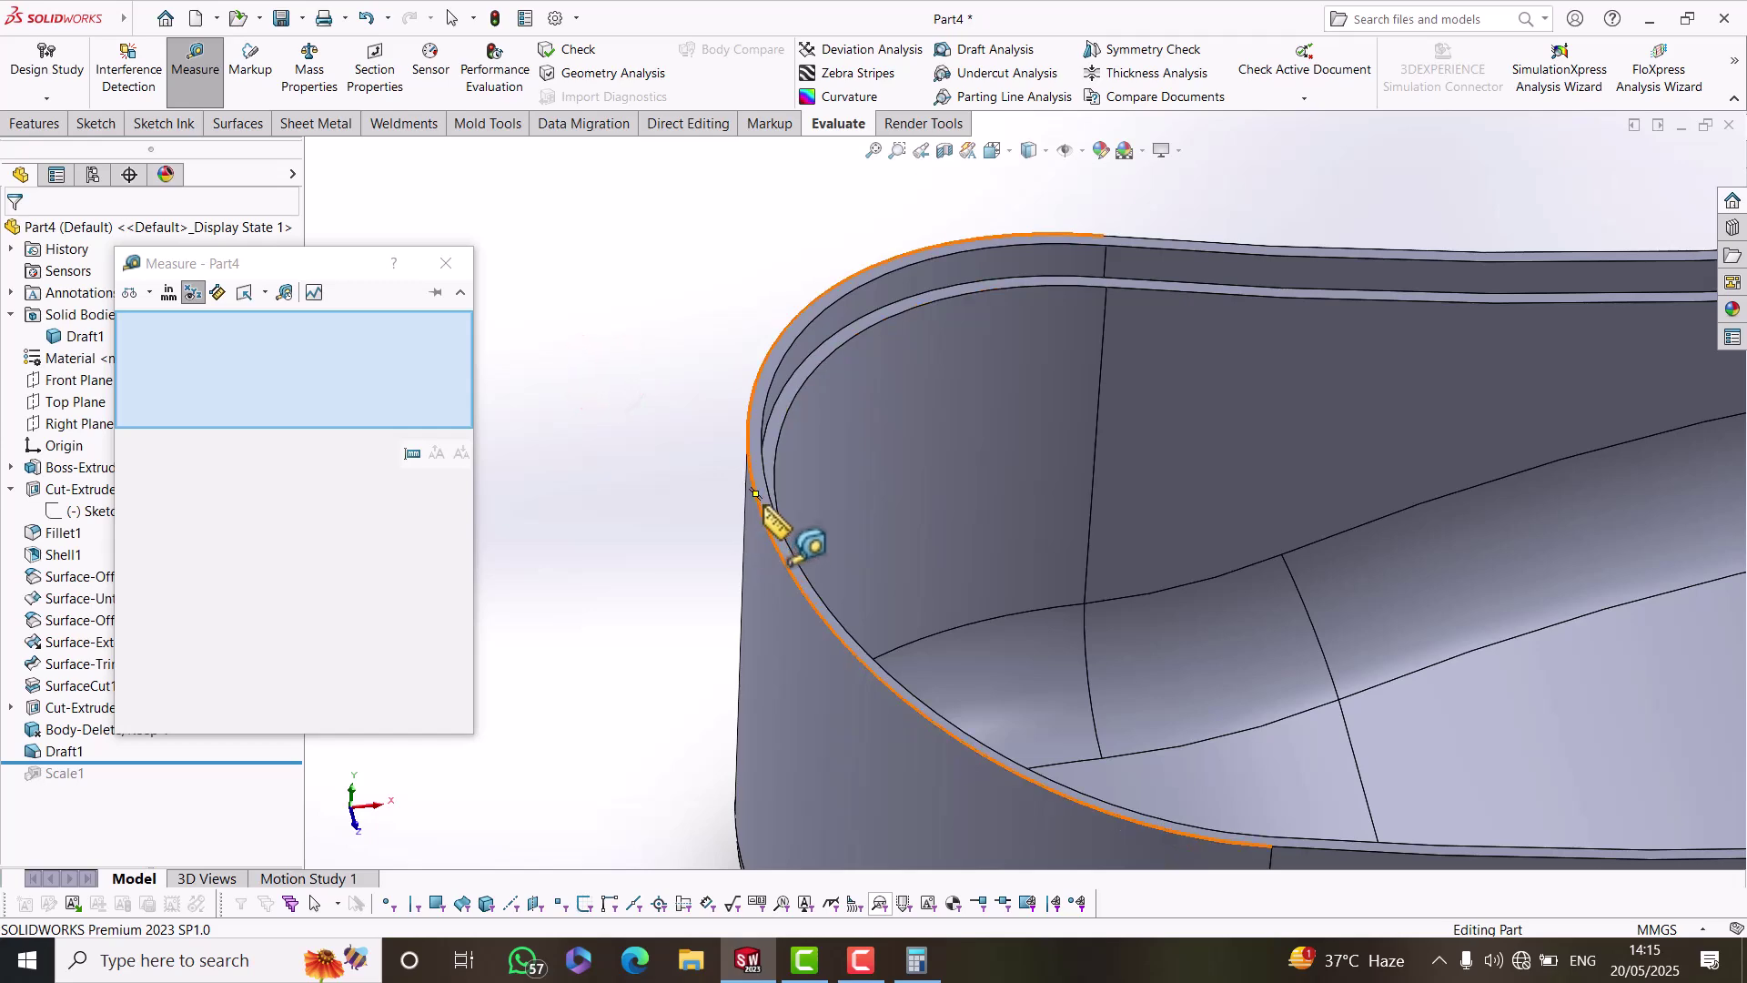
left_click(753, 493)
scroll(1028, 491, "up", 5)
scroll(1324, 468, "down", 5)
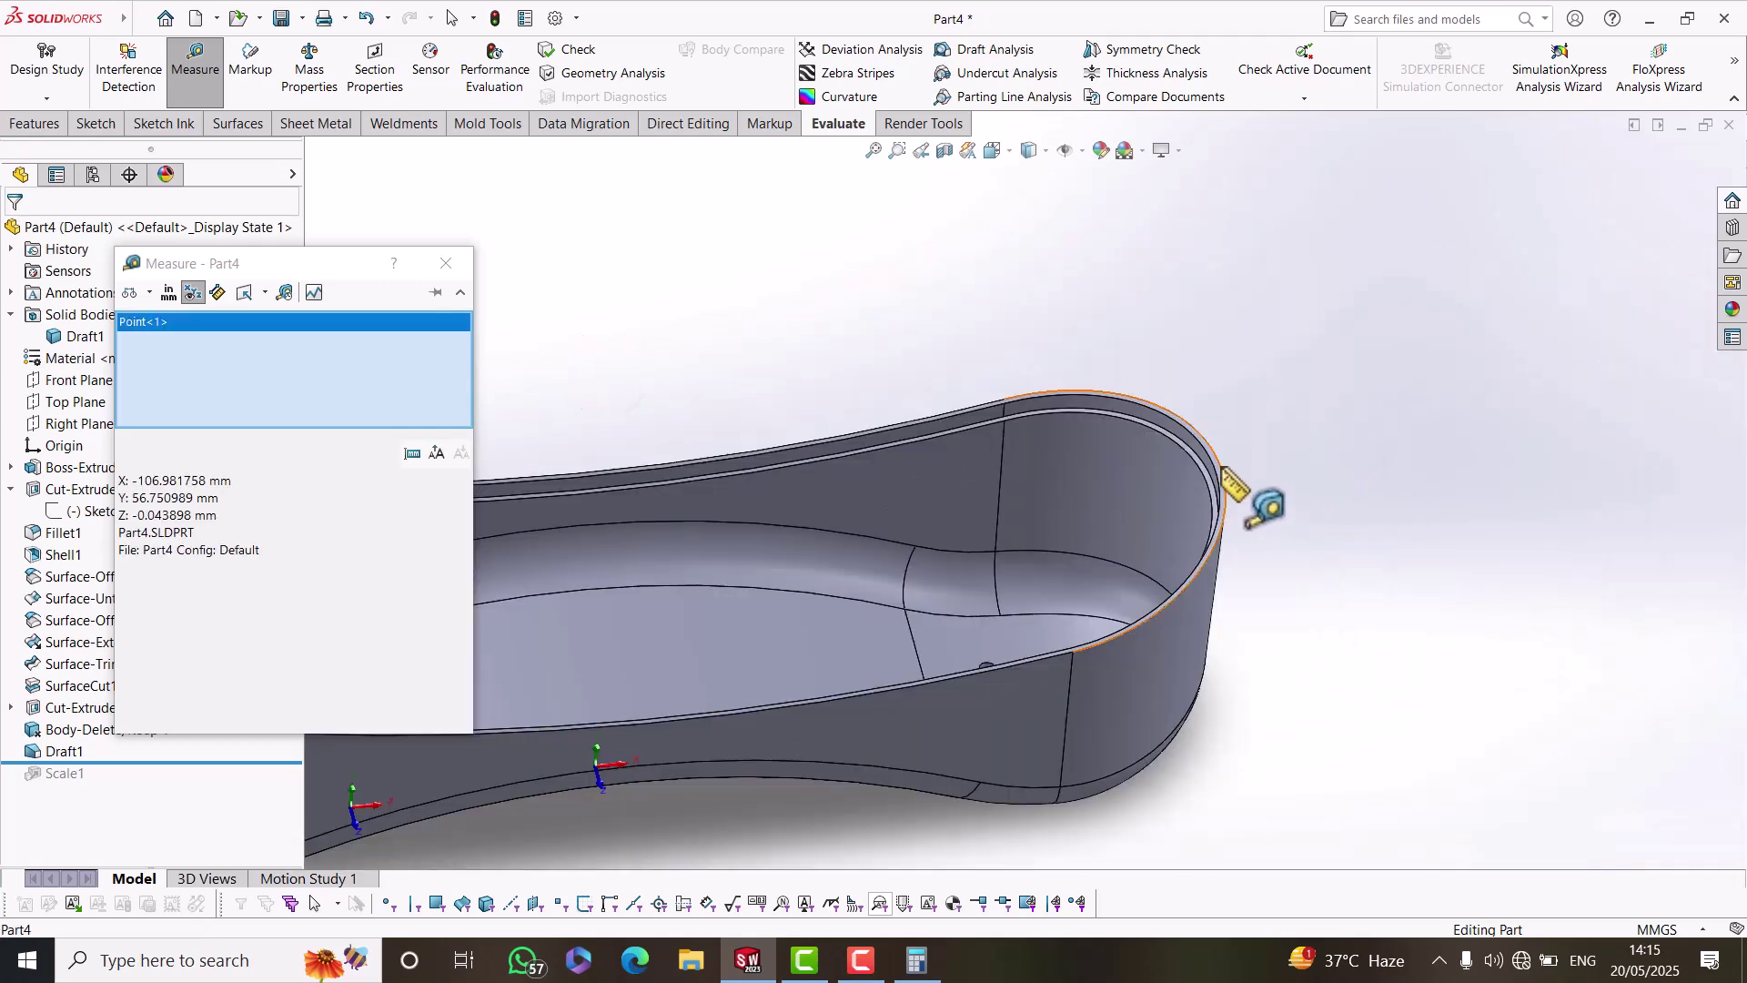
left_click(1224, 472)
scroll(1046, 557, "up", 3)
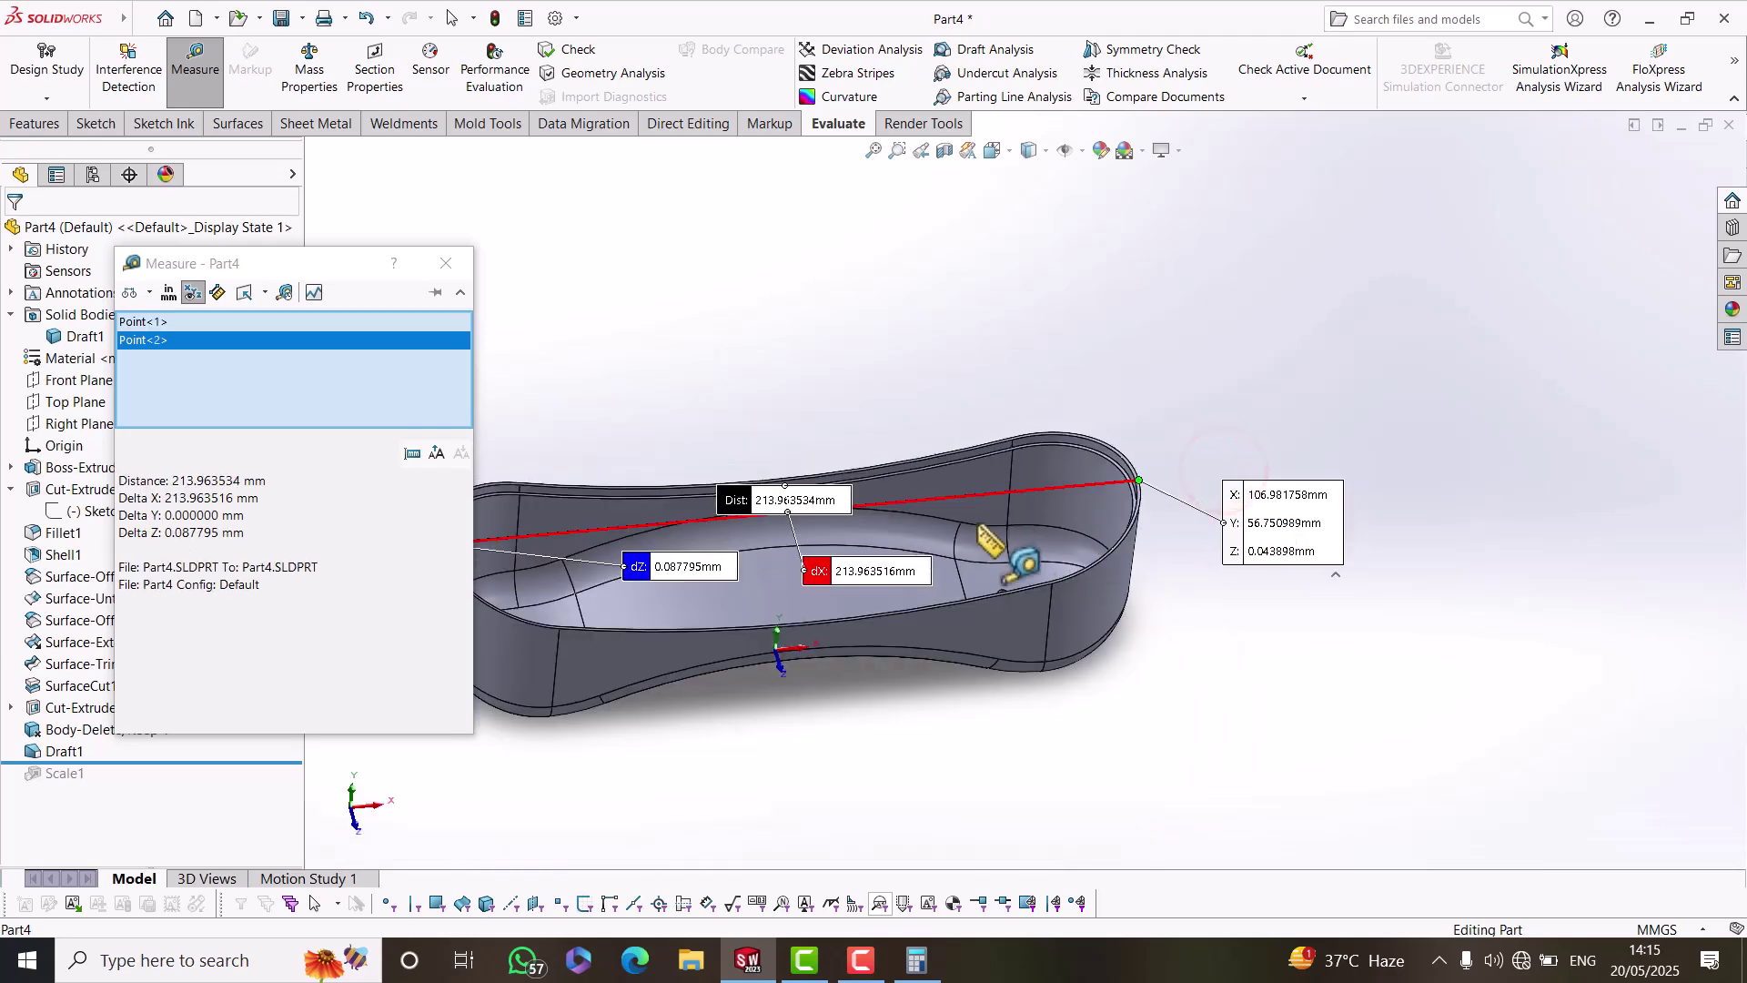
left_click_drag(873, 571, 887, 375)
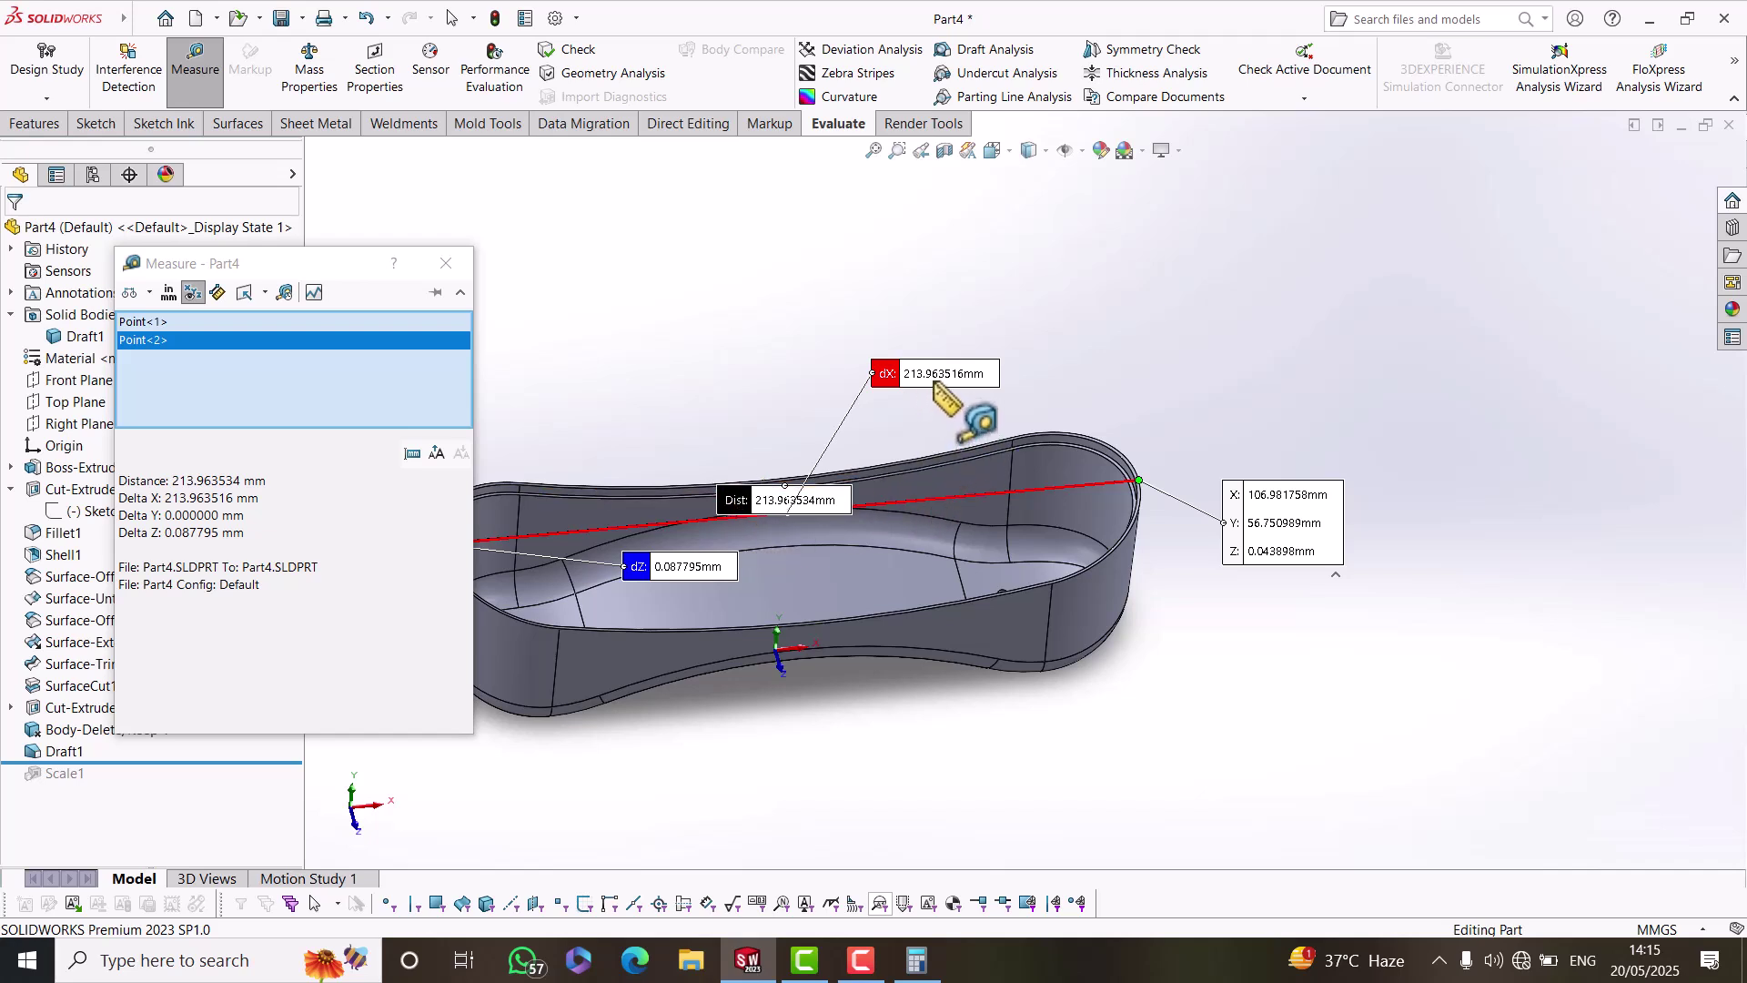
left_click(446, 263)
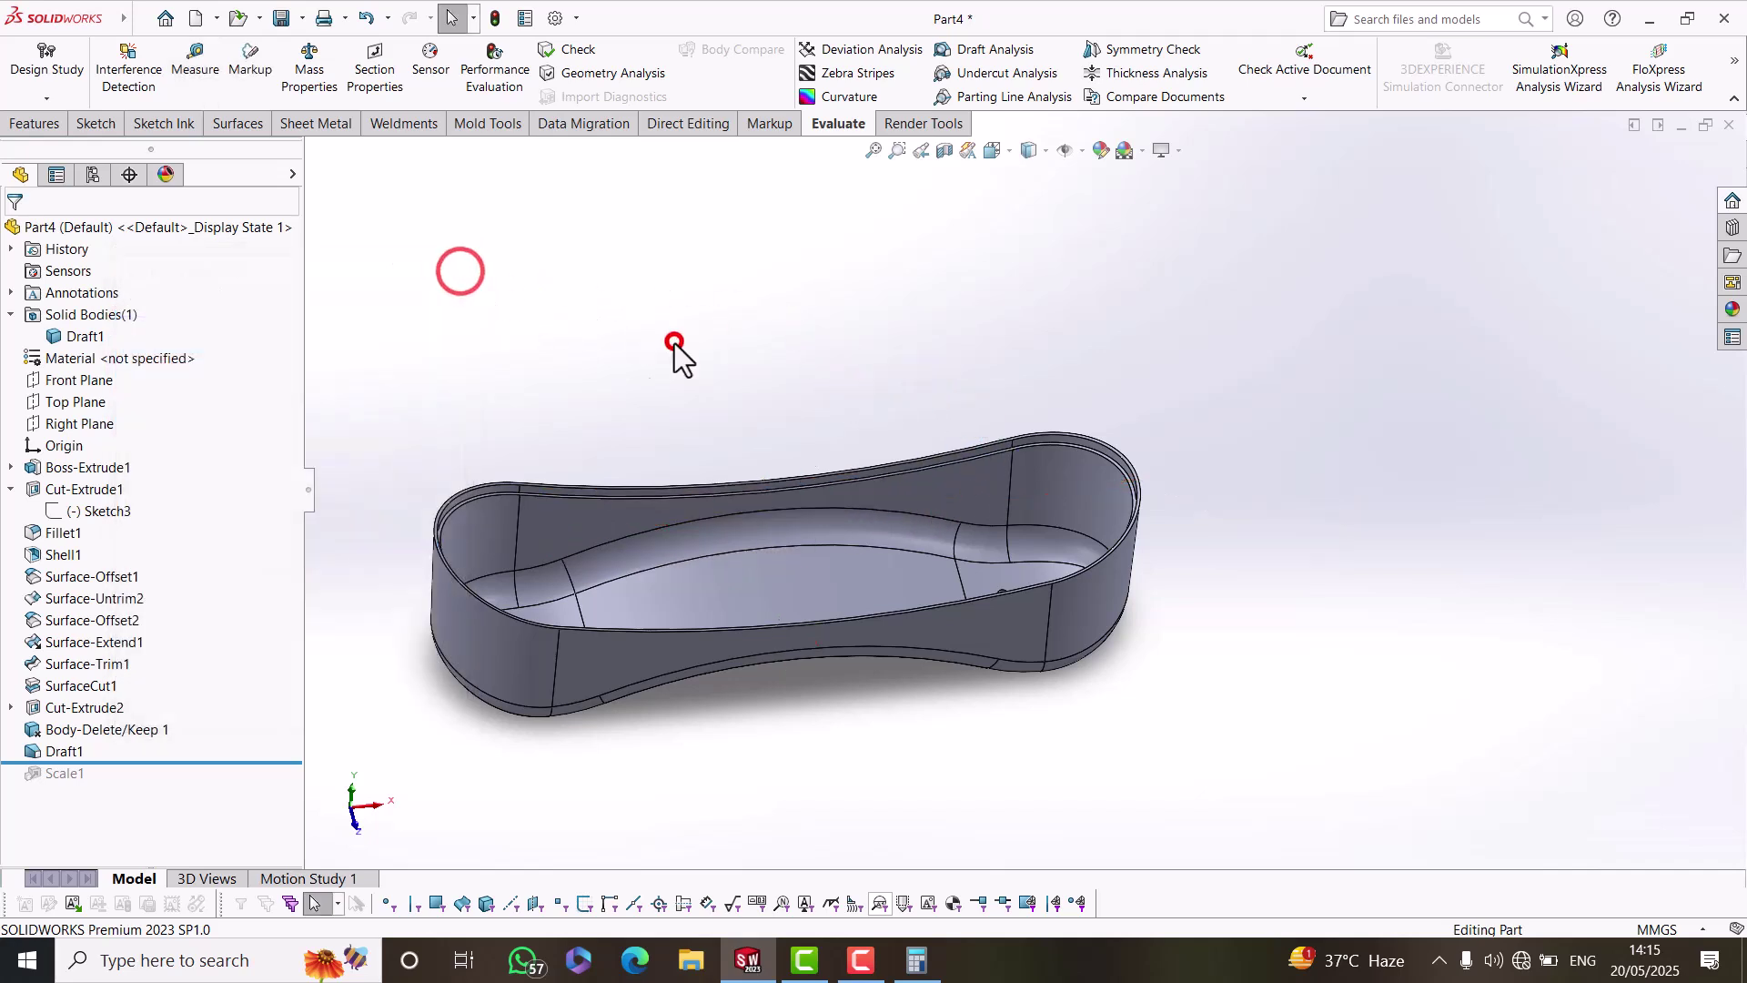
Roll the model forward past Scale1 and measure the scaled shell's overall length between the end rim points, moving the delta X label clear.
left_click_drag(215, 763, 205, 784)
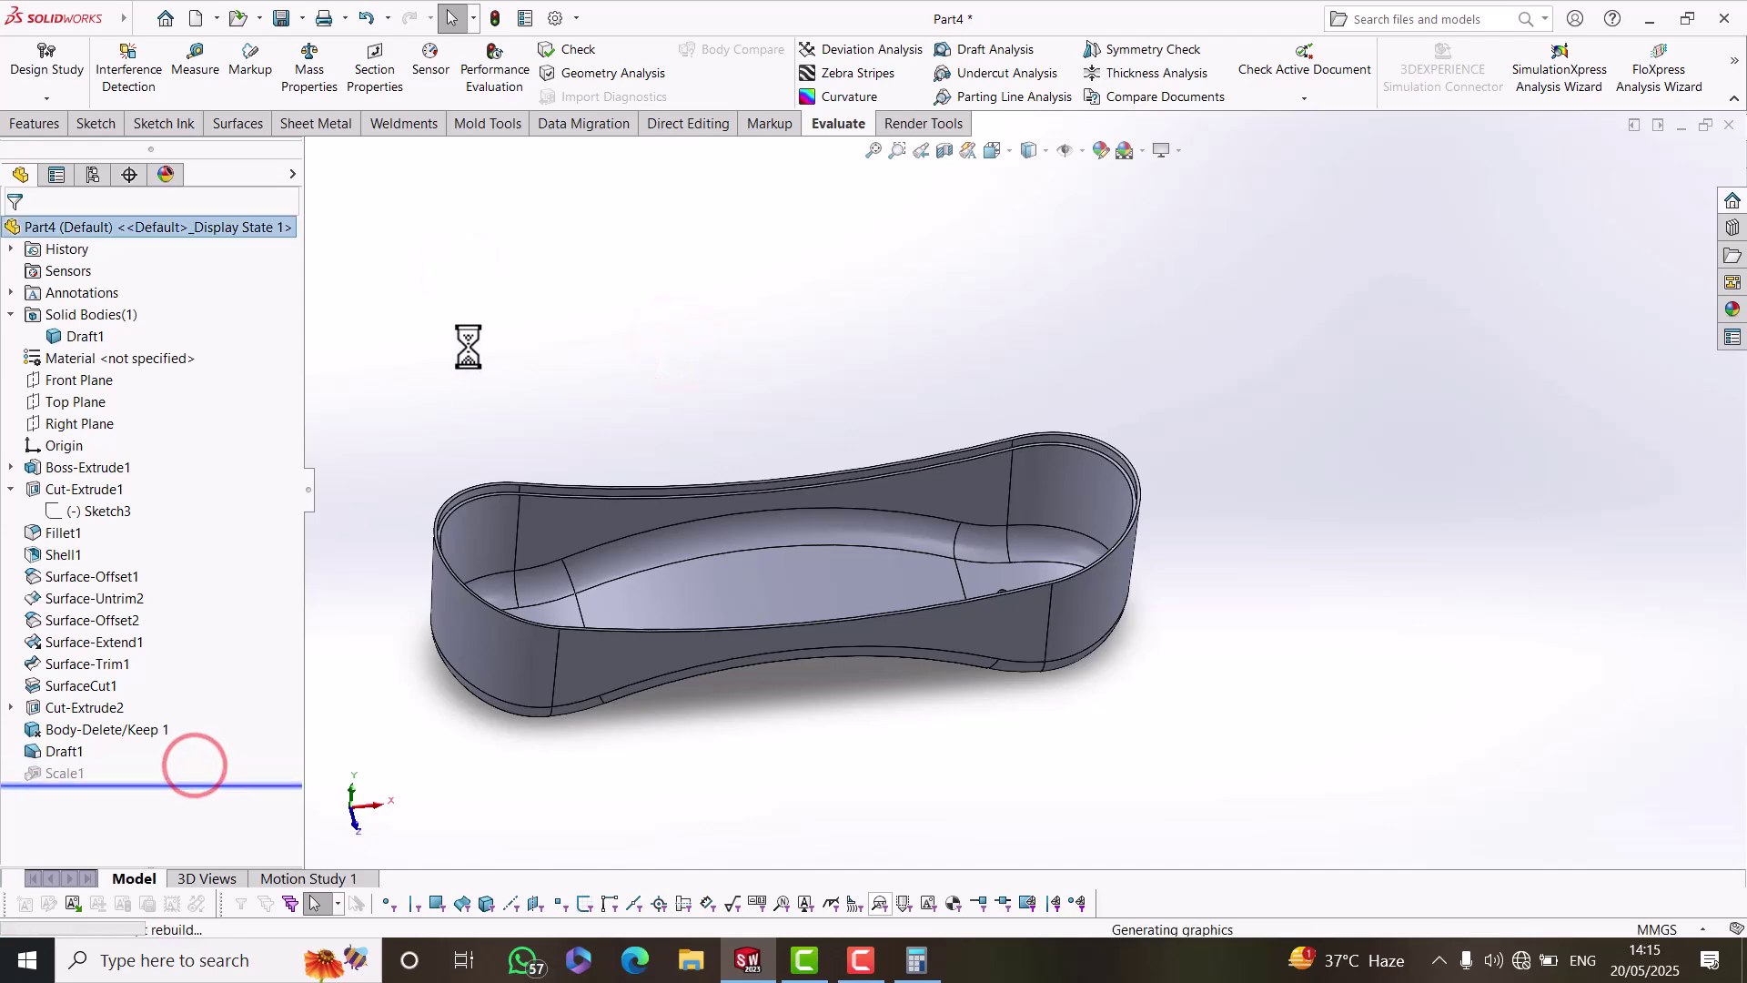
left_click(195, 66)
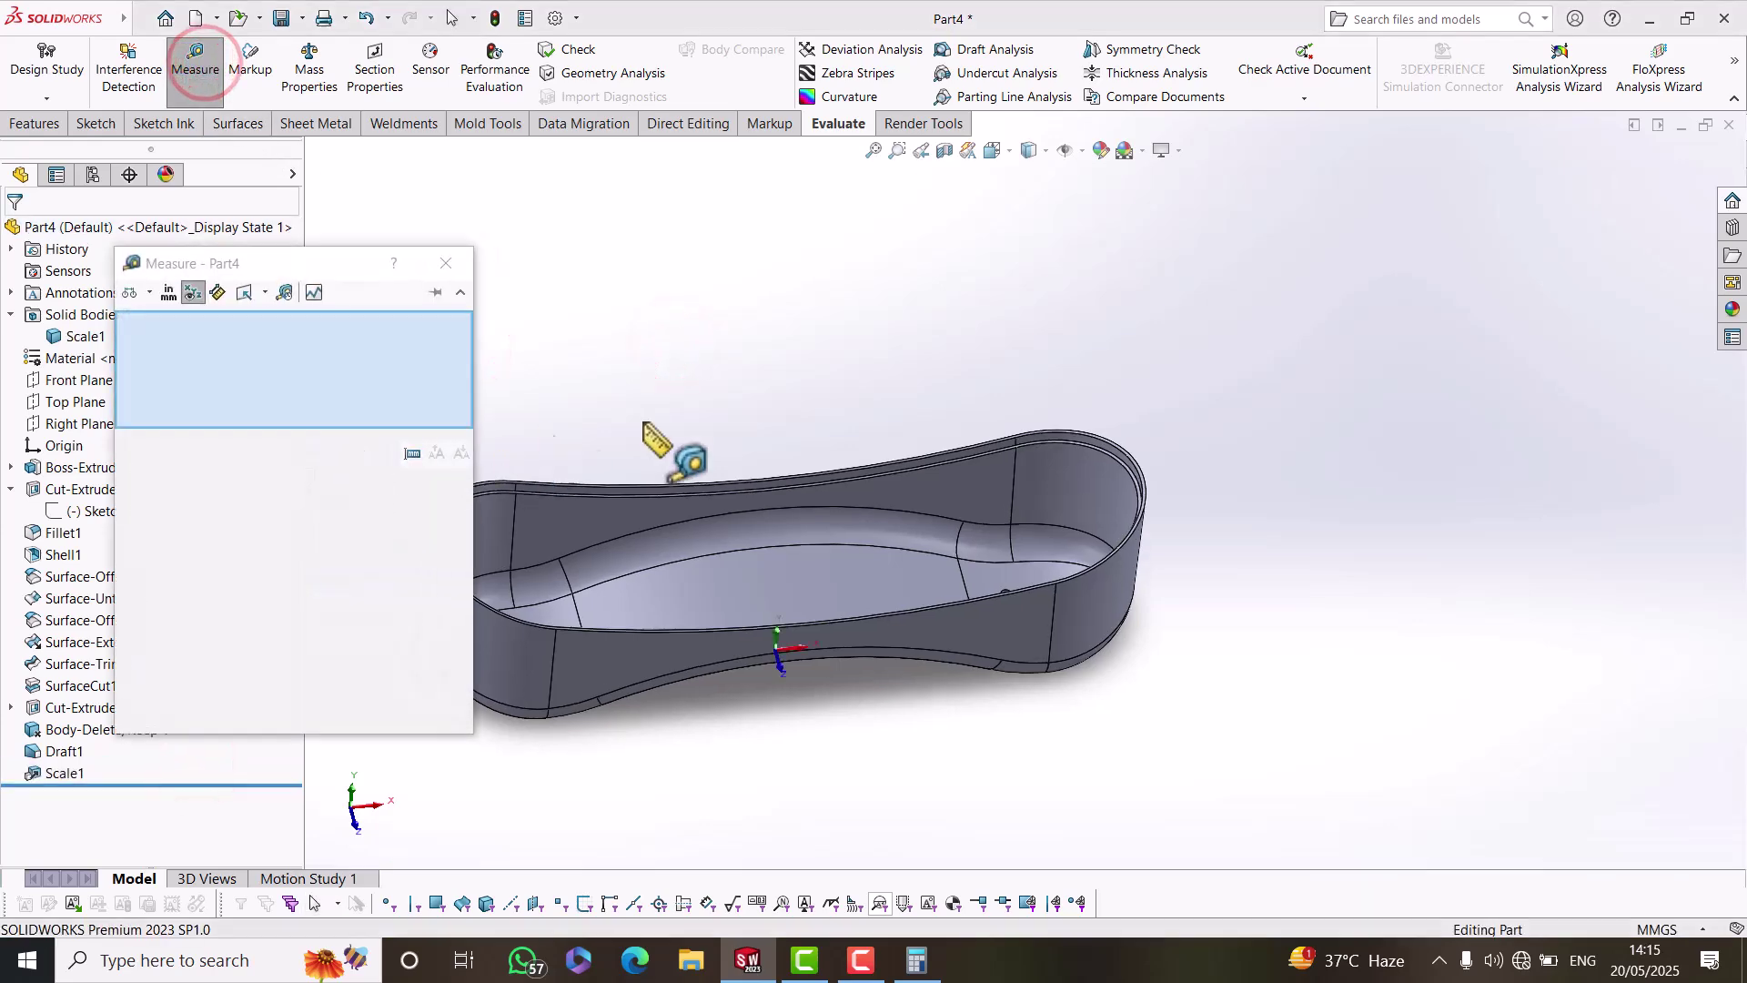
scroll(727, 555, "down", 5)
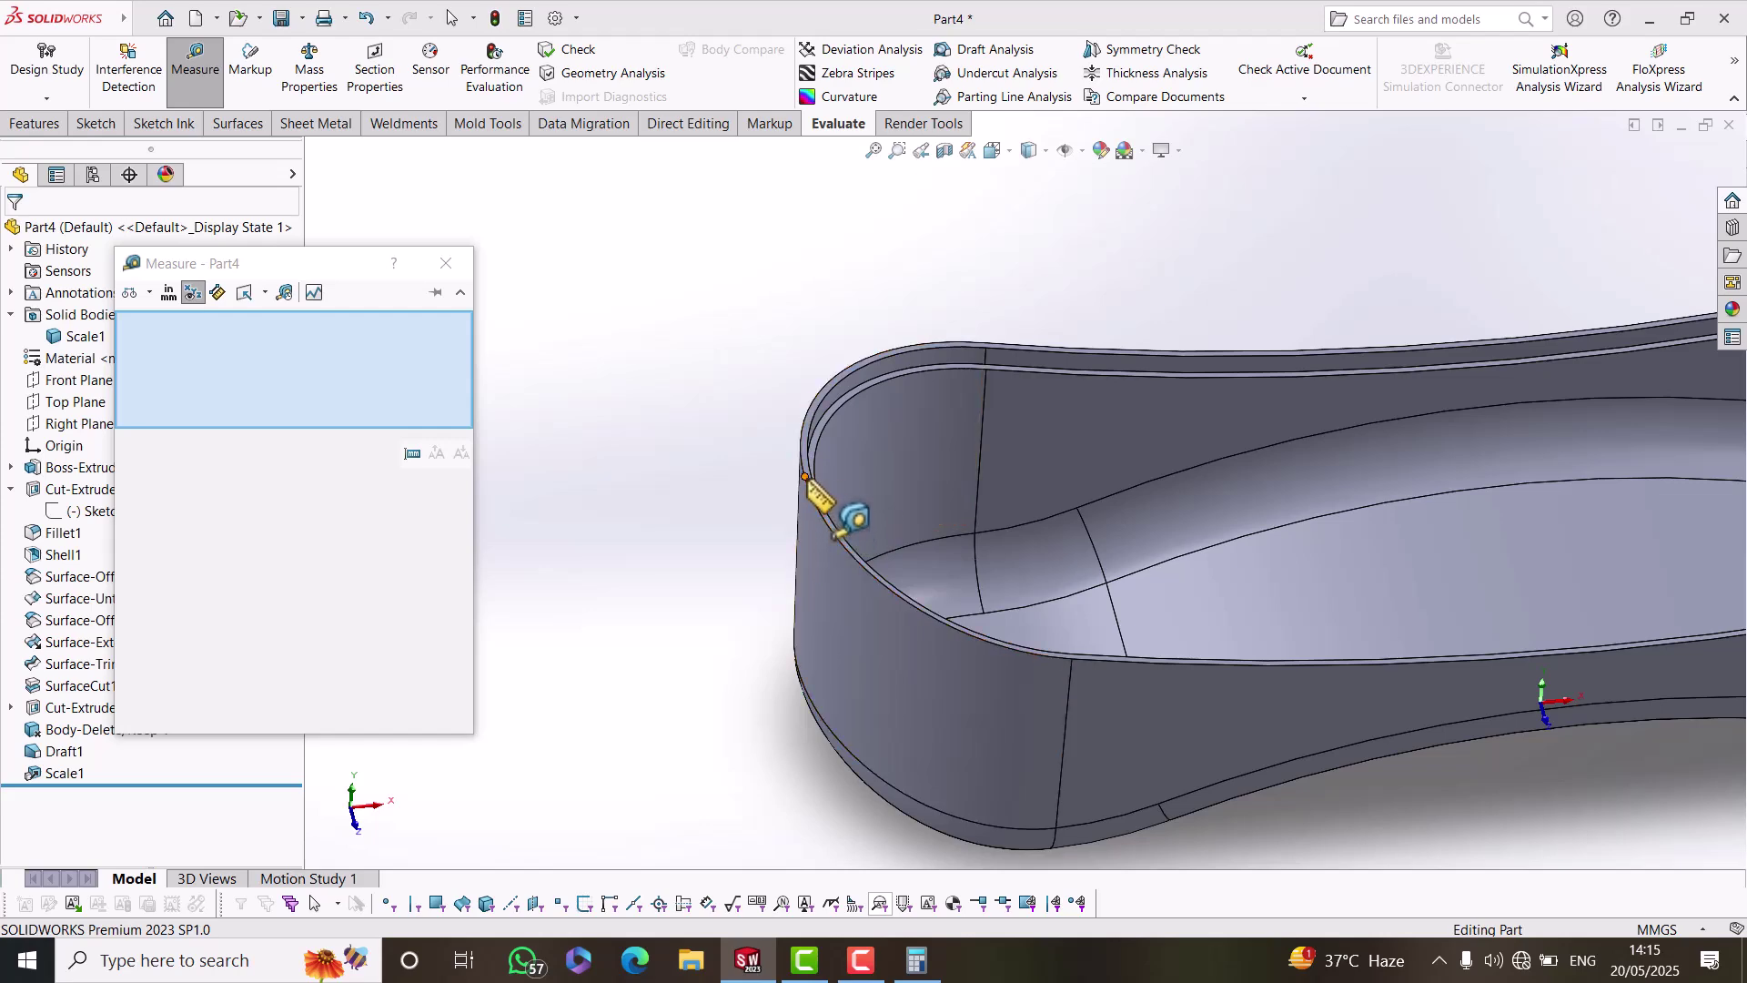
left_click(806, 476)
scroll(804, 476, "up", 3)
scroll(1443, 480, "down", 5)
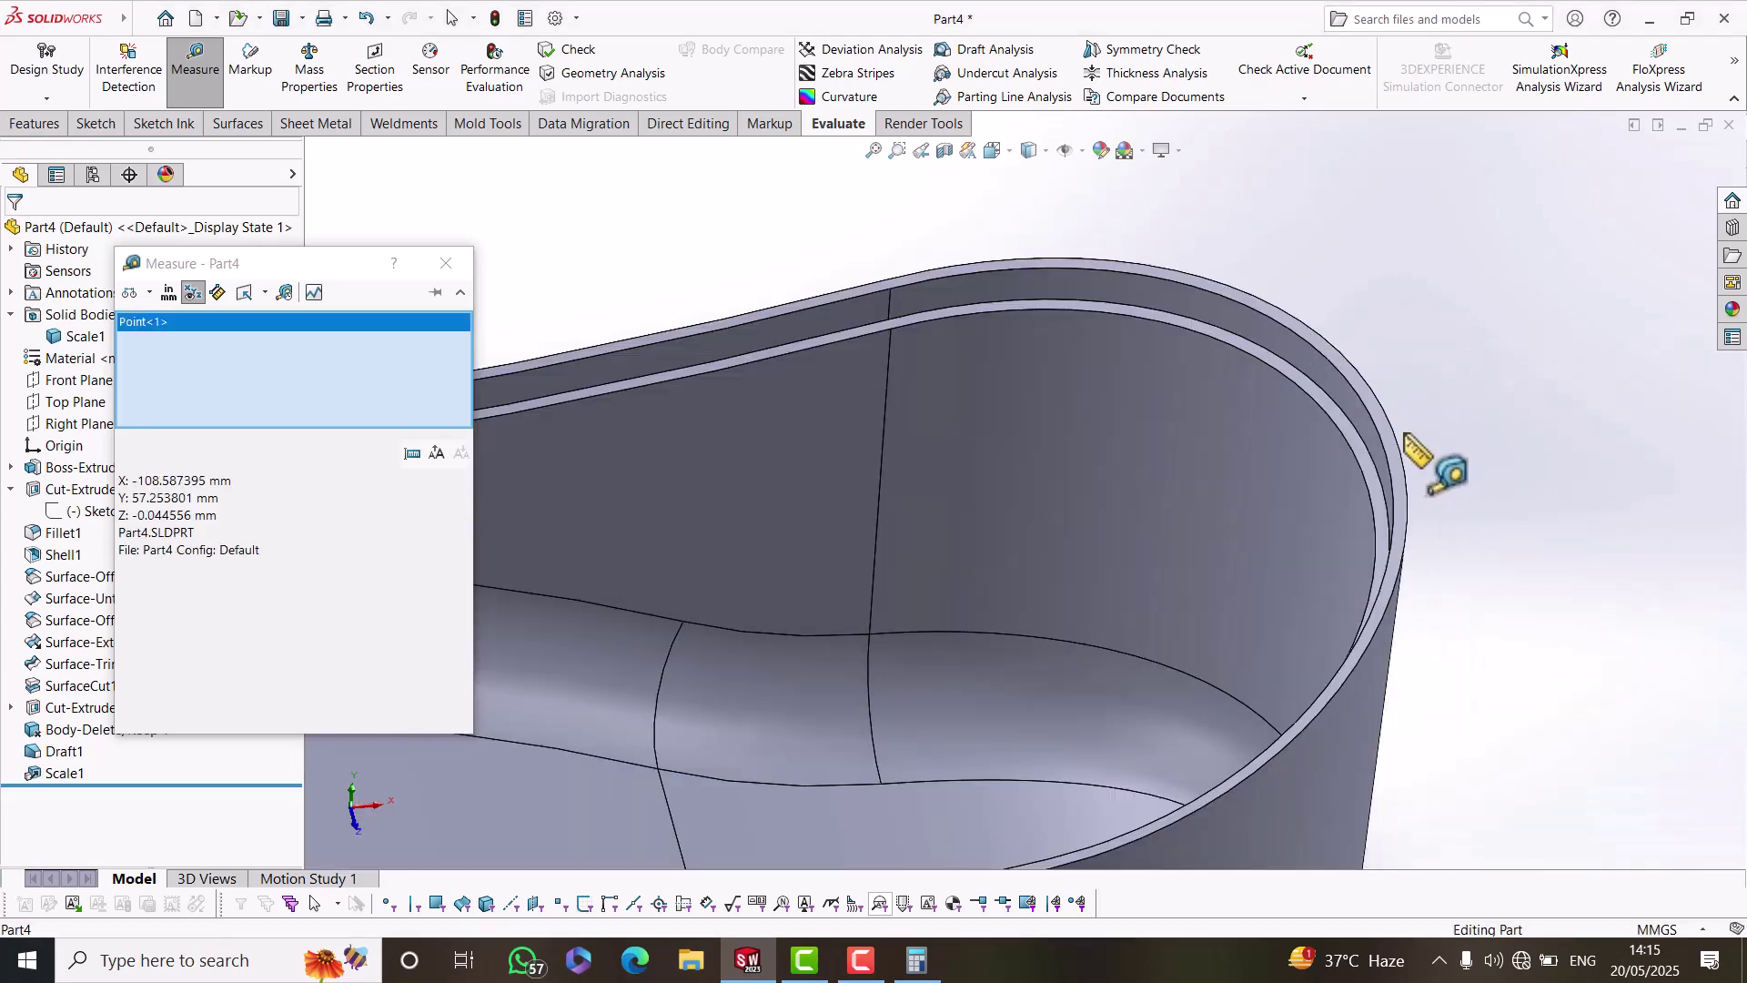
left_click(1400, 452)
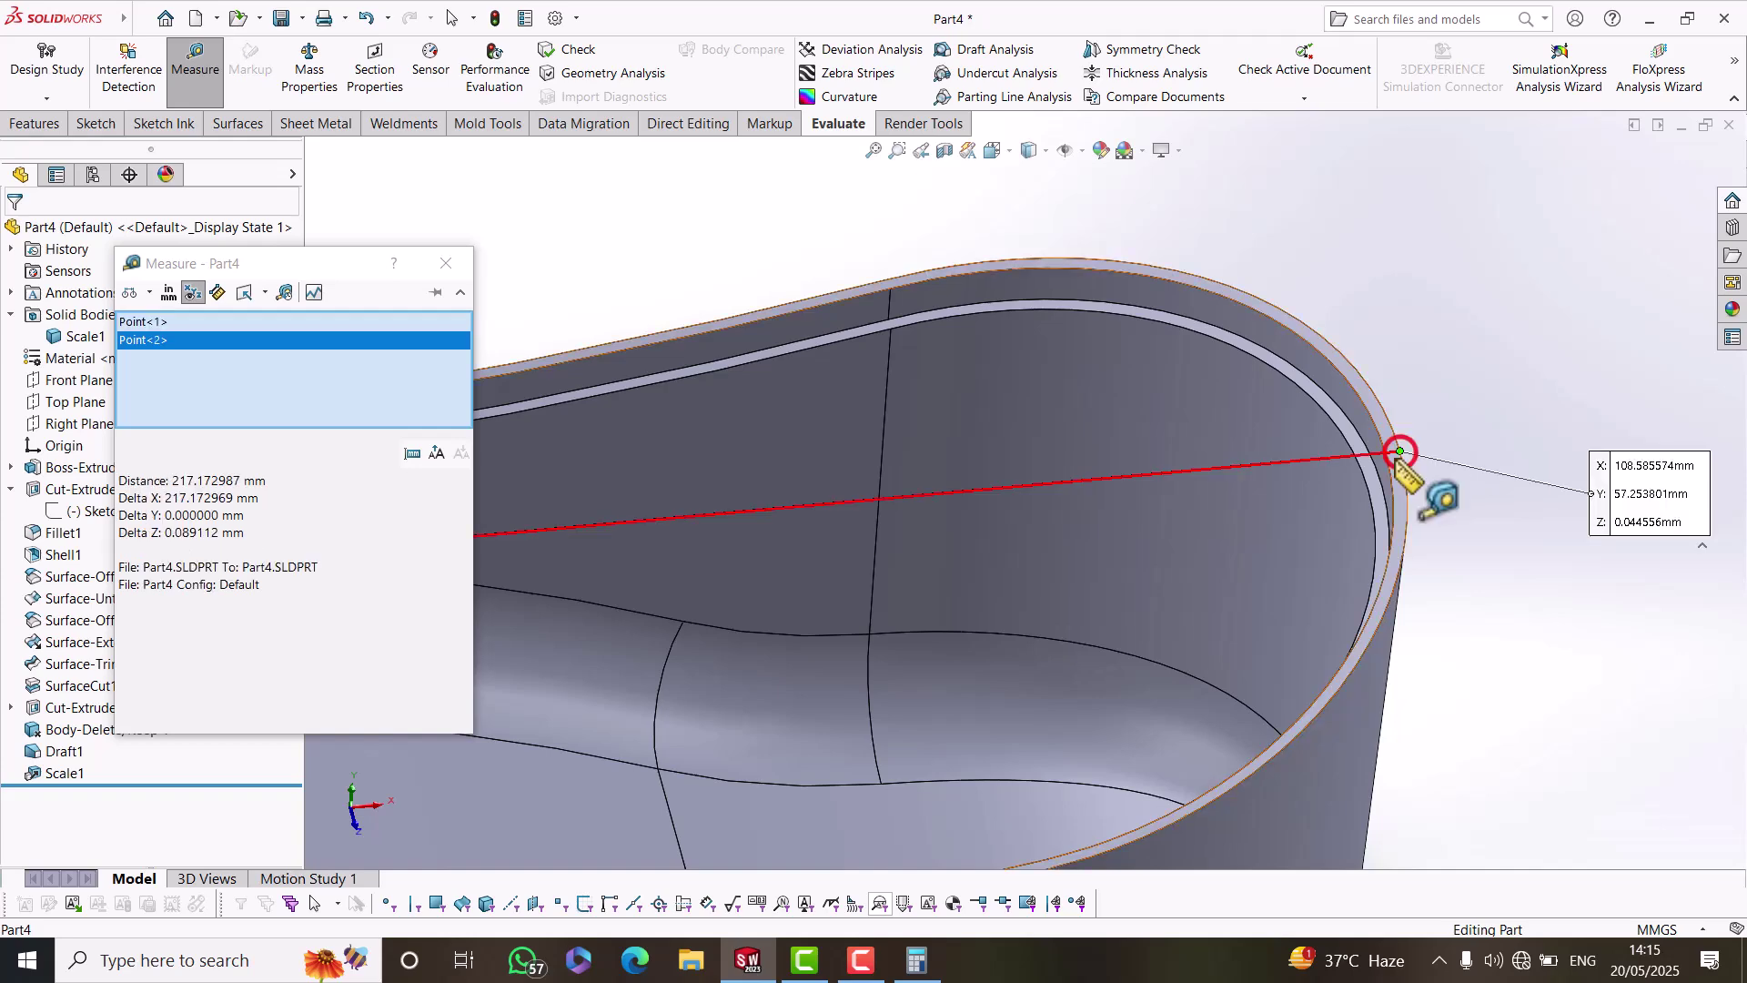
scroll(1317, 499, "up", 5)
scroll(992, 560, "down", 3)
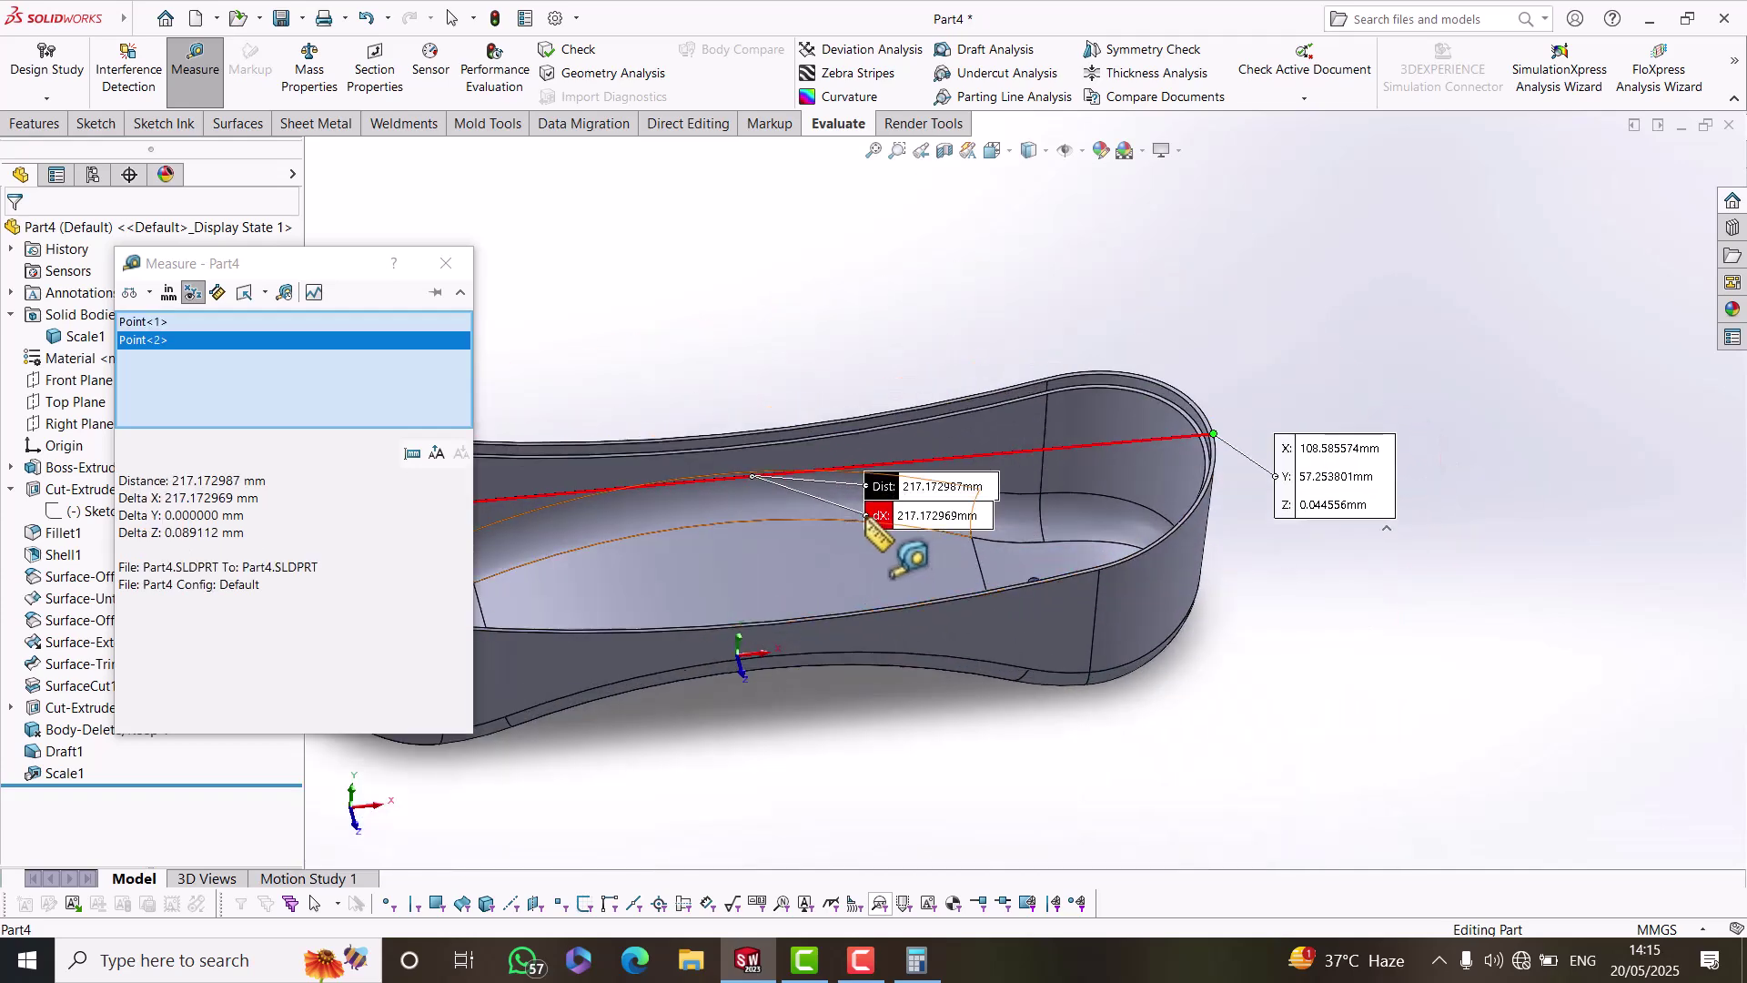
left_click_drag(888, 514, 807, 350)
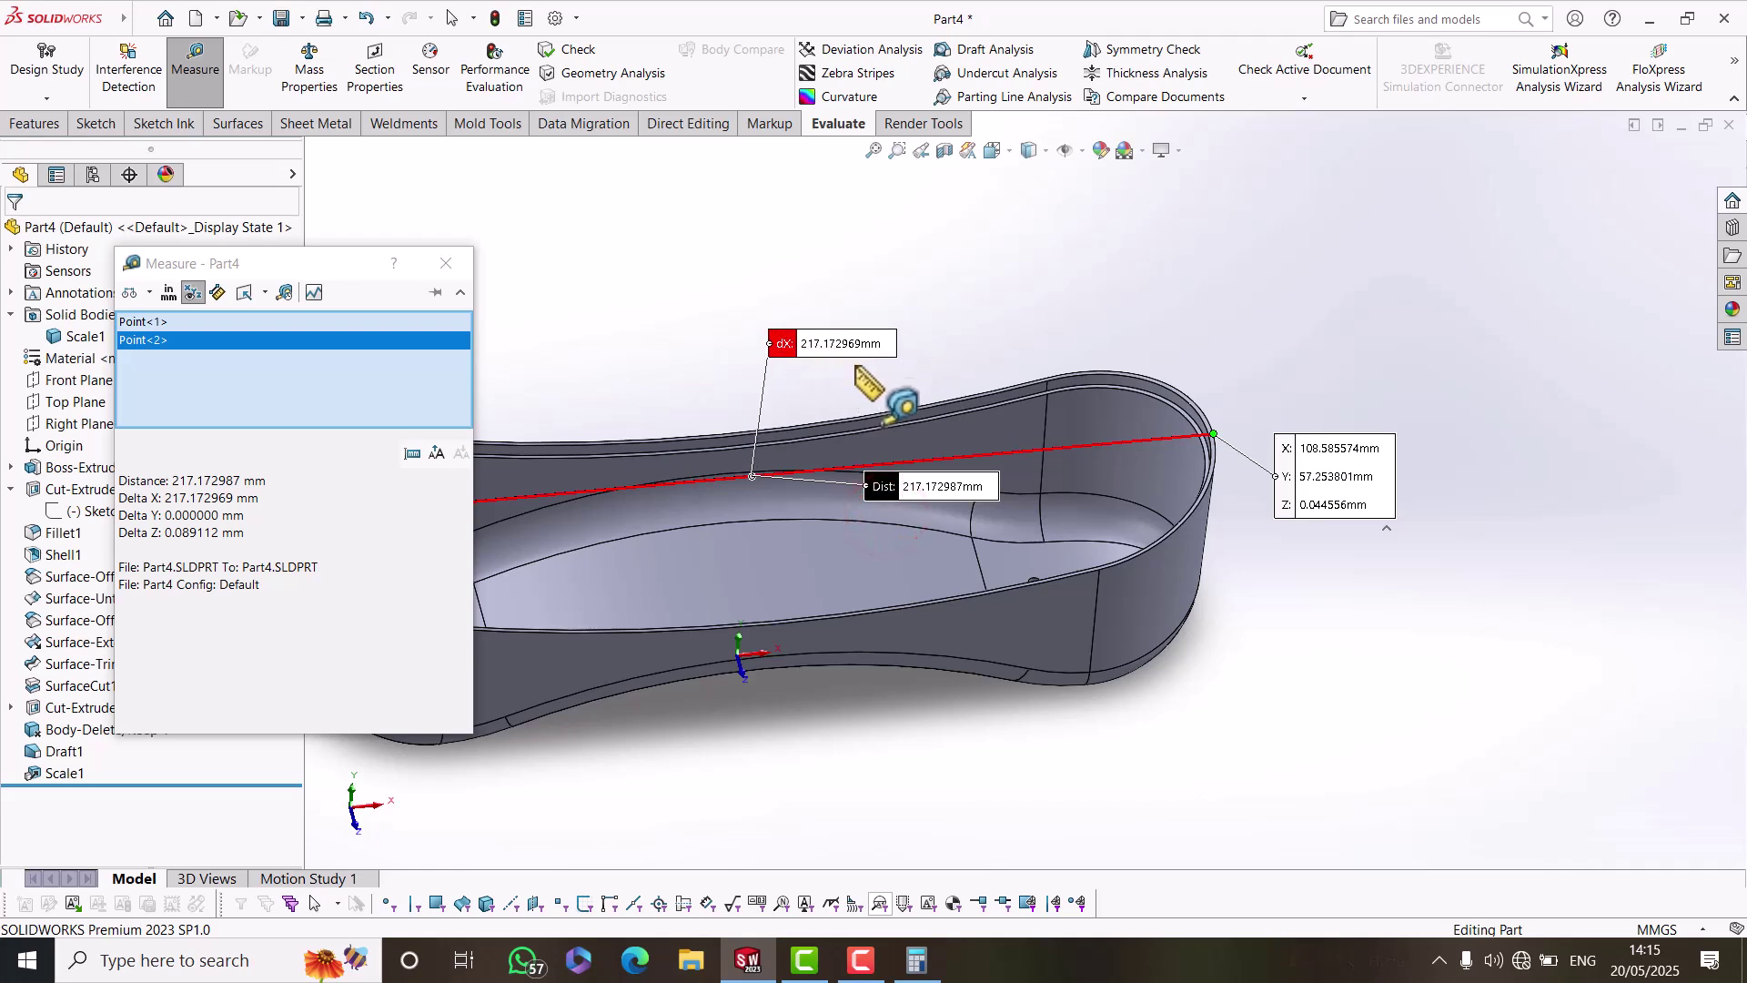
Switch to the Calculator, clear it and add 1.5 percent to the unscaled length of 213.9.
left_click(919, 957)
left_click(565, 380)
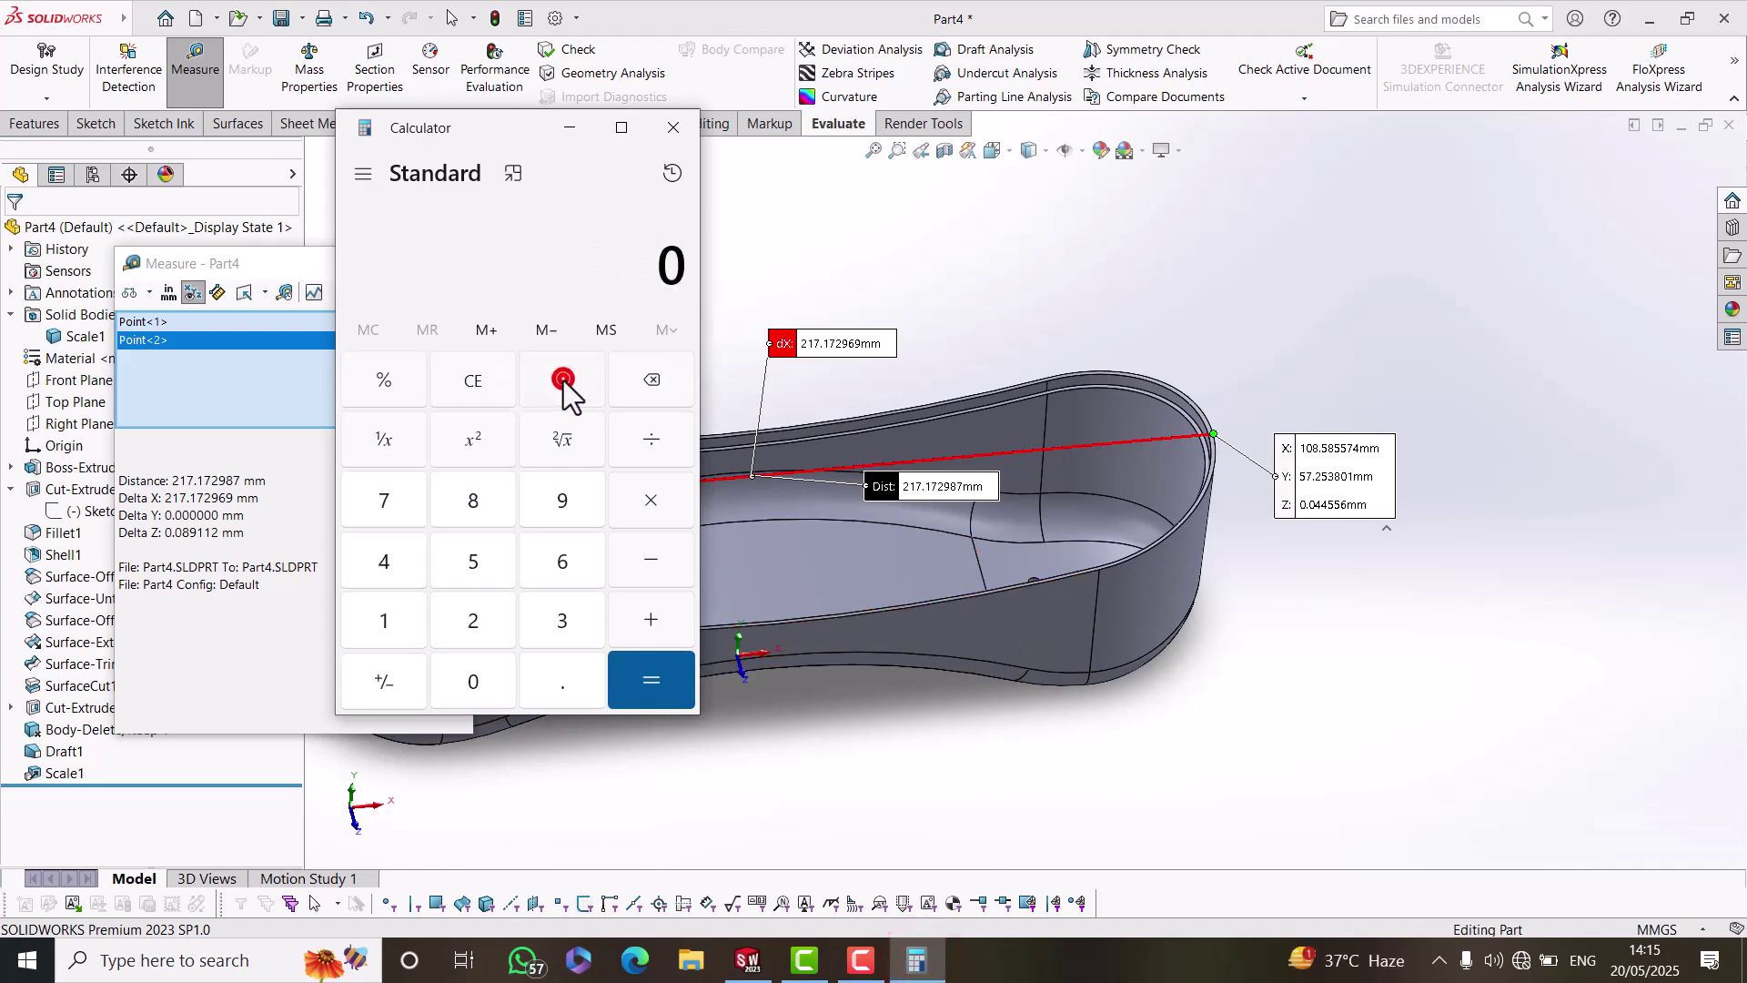
left_click(472, 618)
left_click(384, 620)
left_click(562, 619)
left_click(562, 683)
left_click(564, 500)
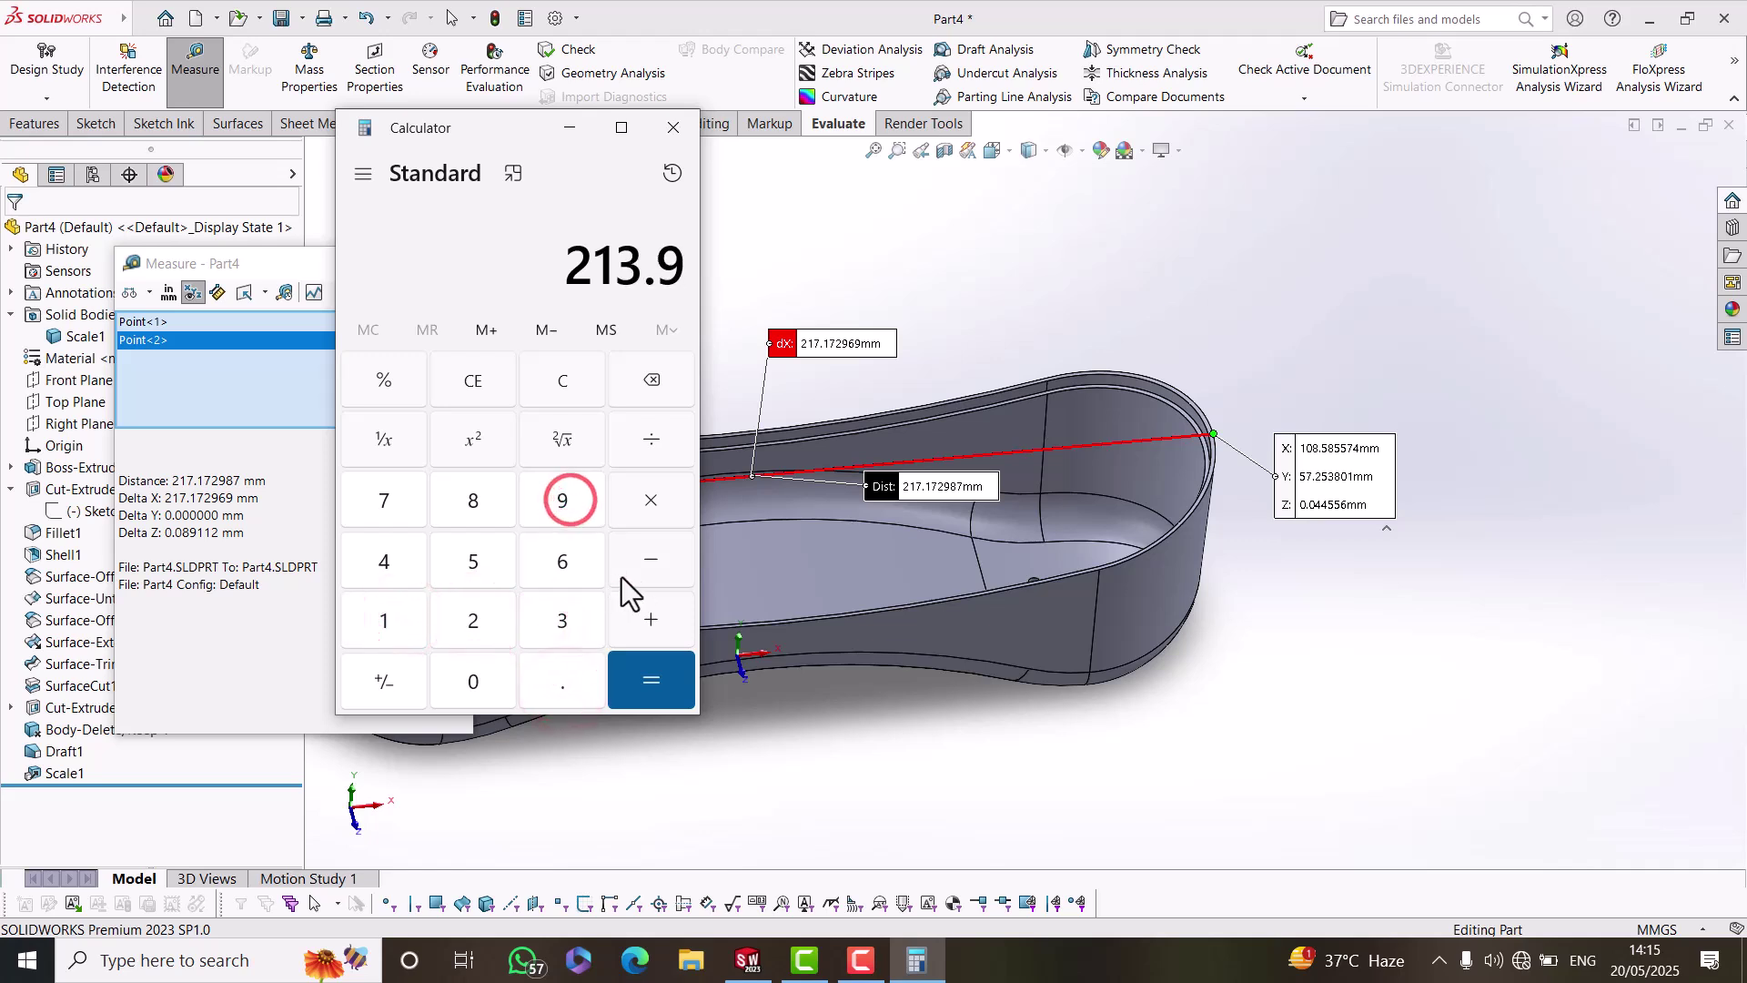
left_click(653, 620)
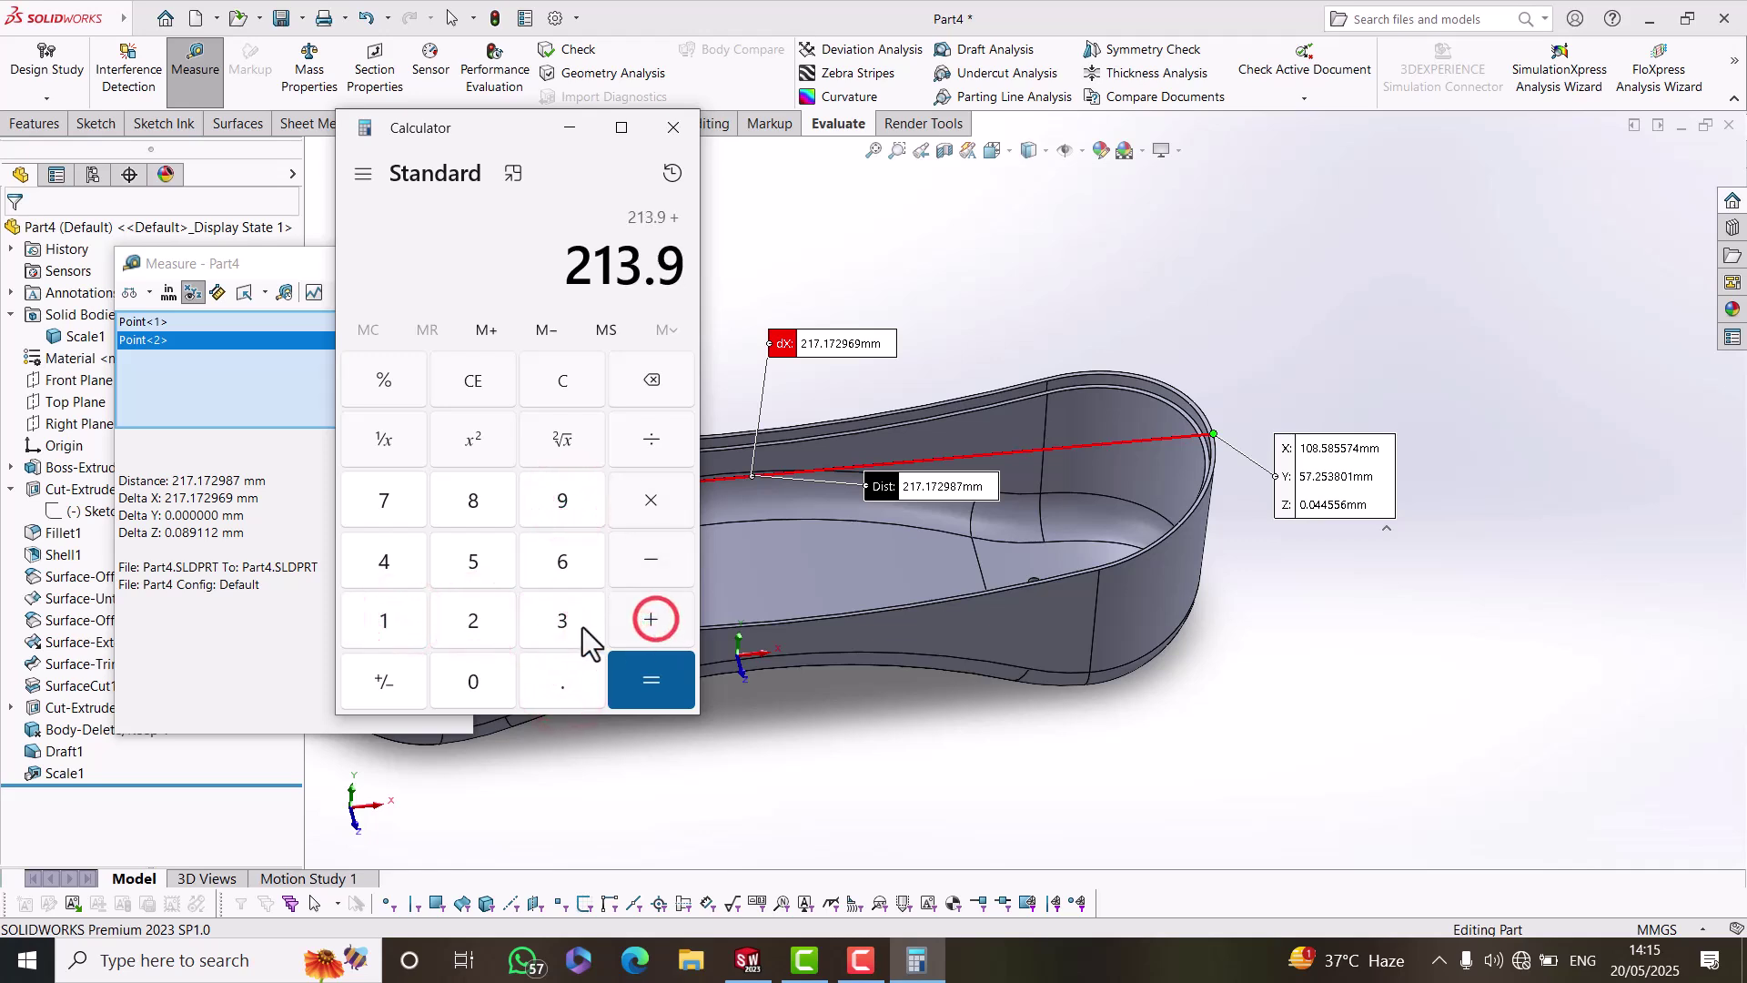
left_click(384, 619)
left_click(563, 679)
left_click(477, 562)
left_click(381, 371)
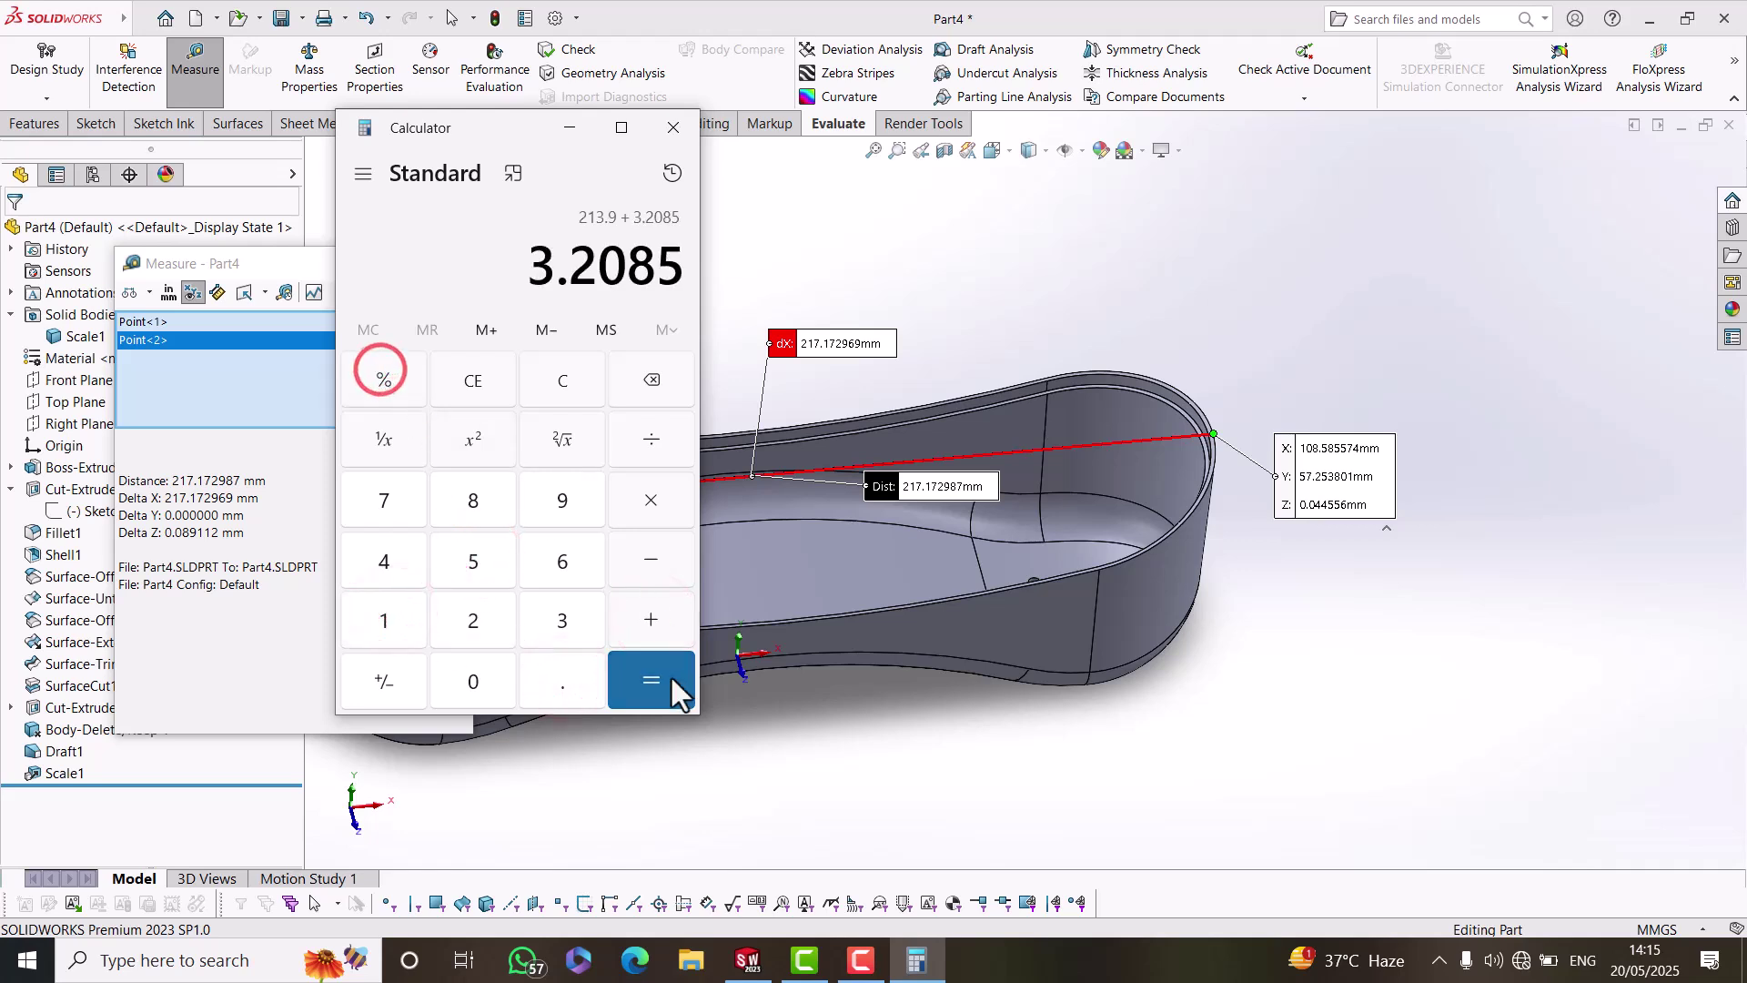
left_click(667, 682)
Highlight the digits of the calculated length to compare them with the scaled shell's measured length.
left_click_drag(486, 265, 583, 280)
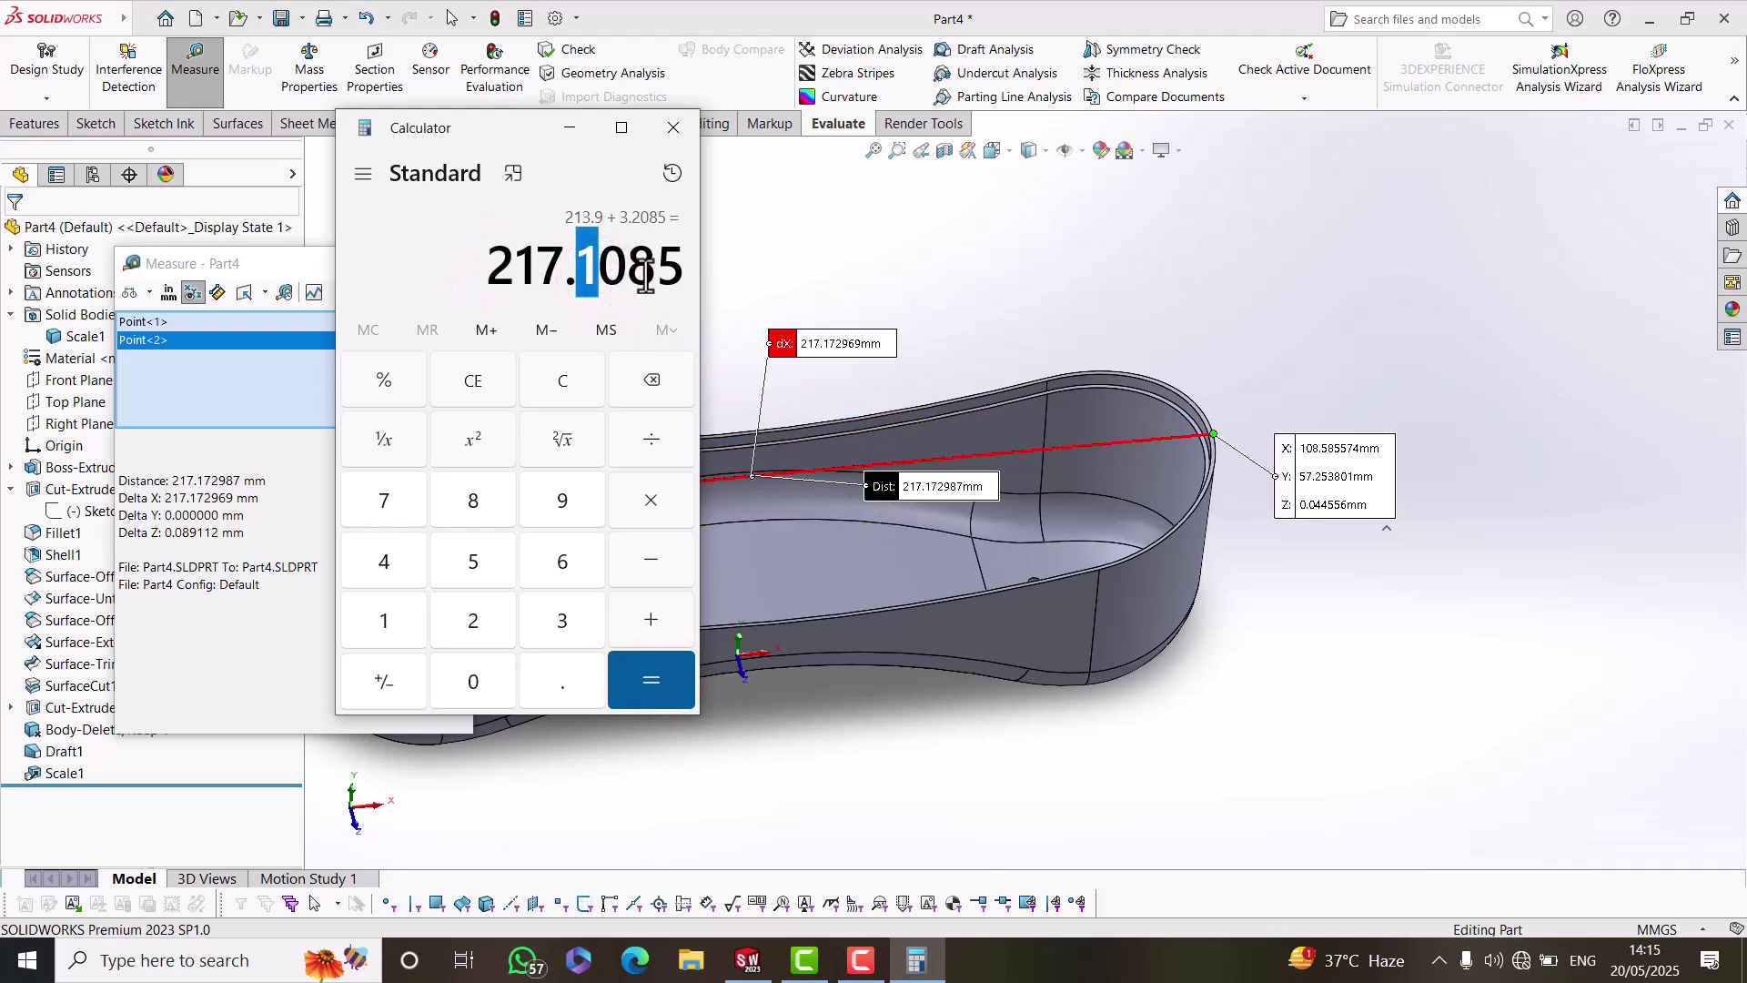
double_click(594, 278)
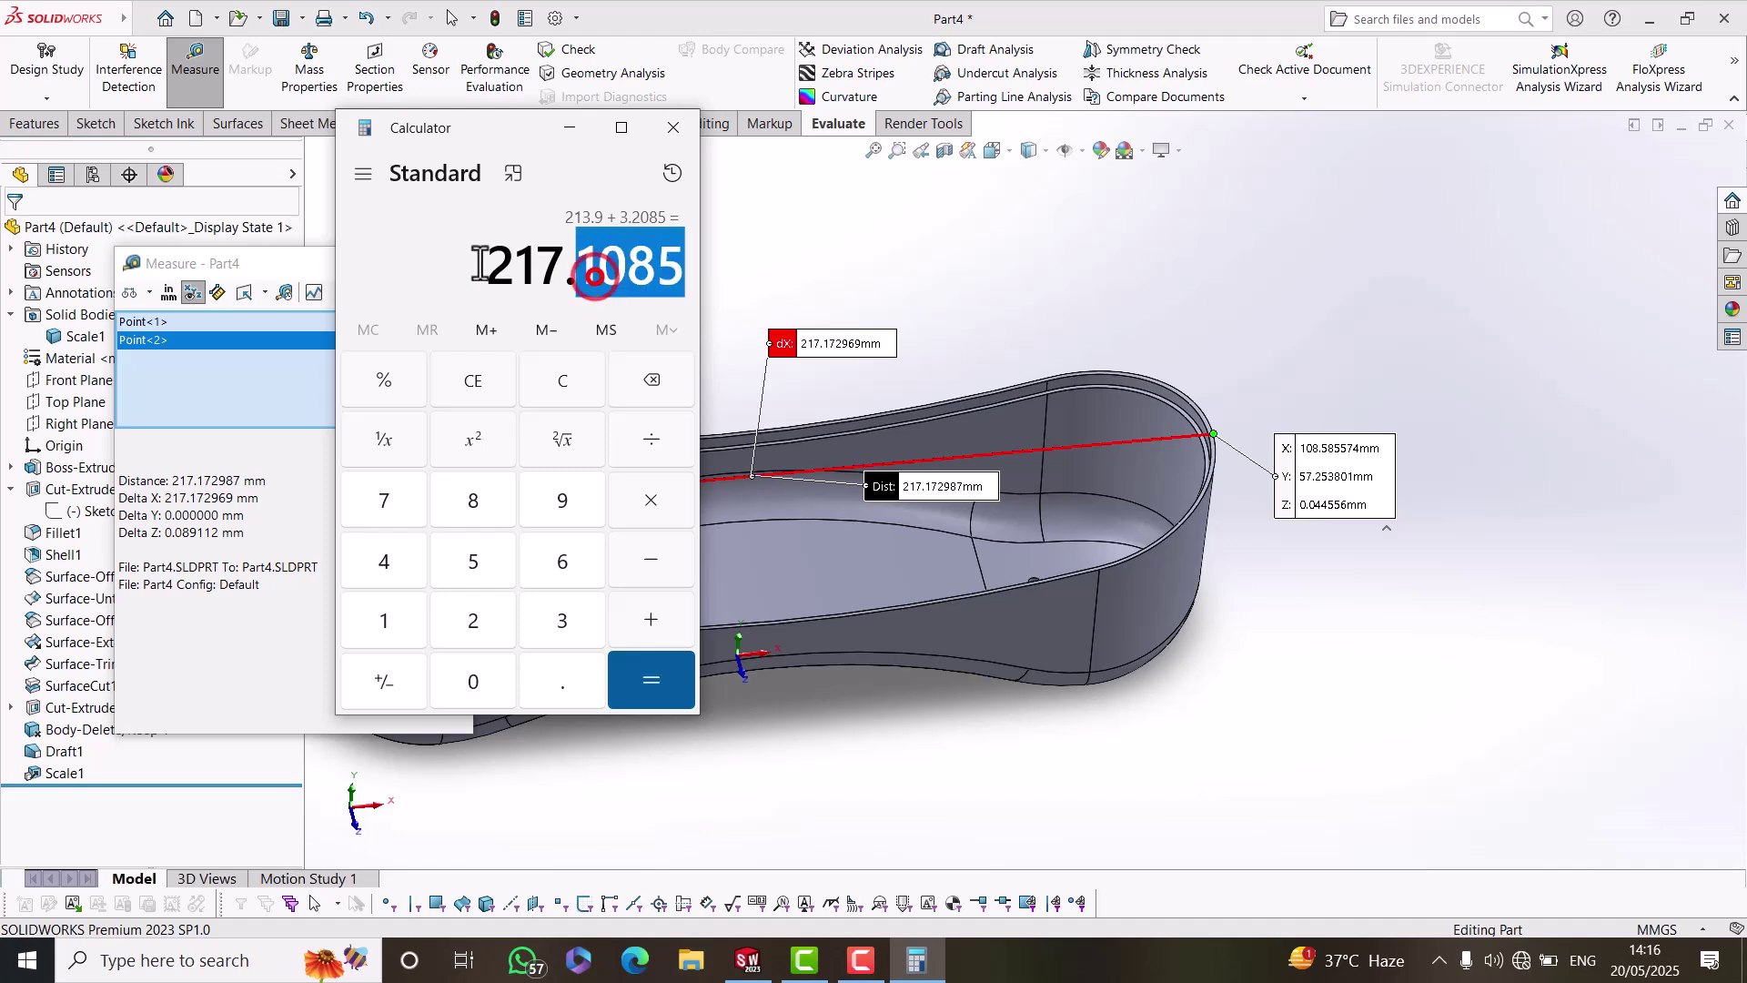
left_click(575, 262)
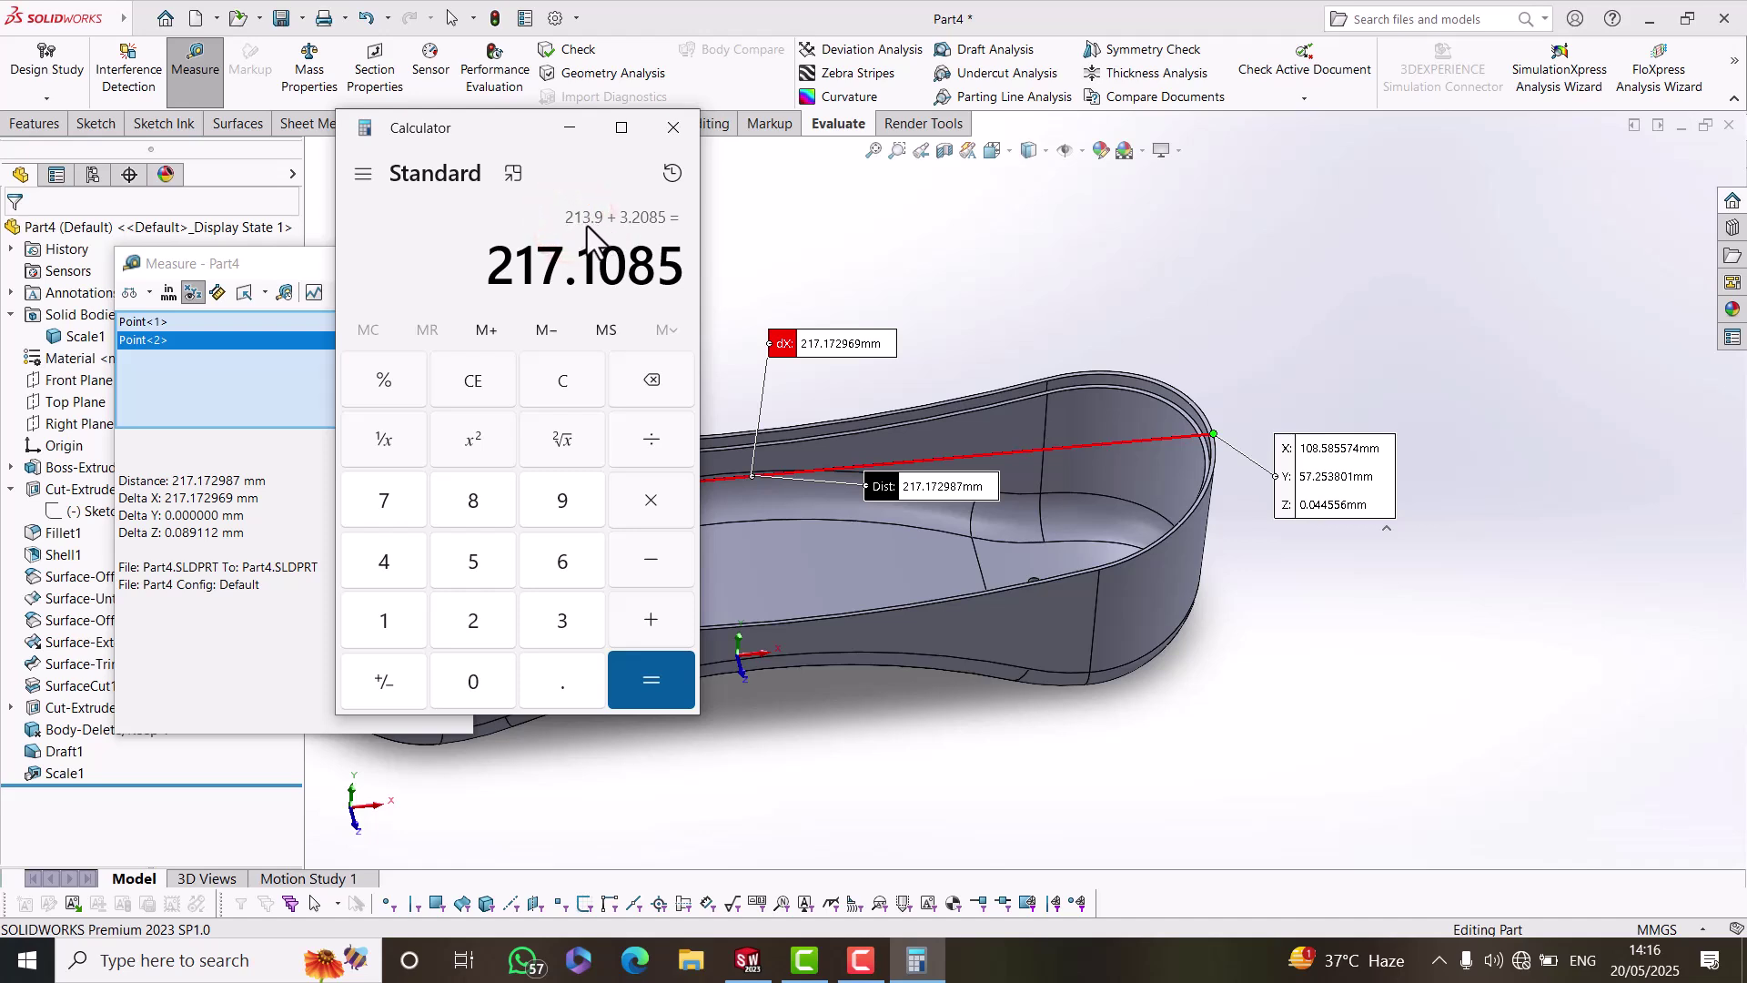
left_click_drag(551, 269, 487, 269)
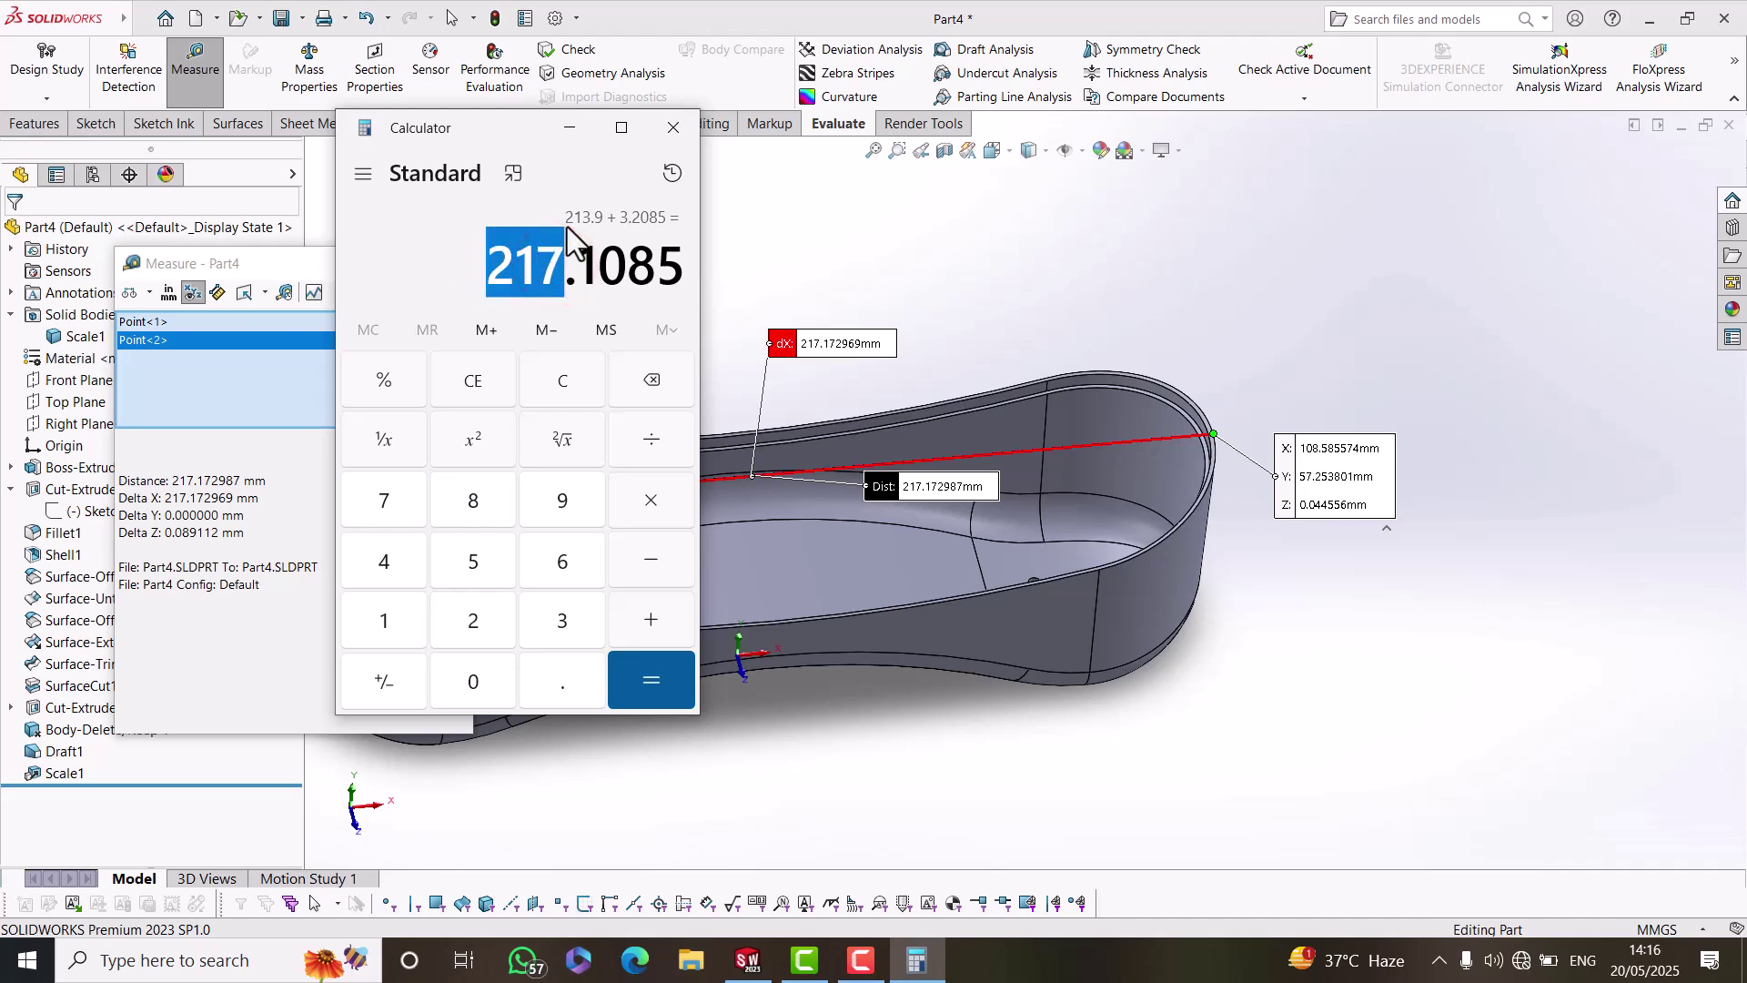
left_click(597, 219)
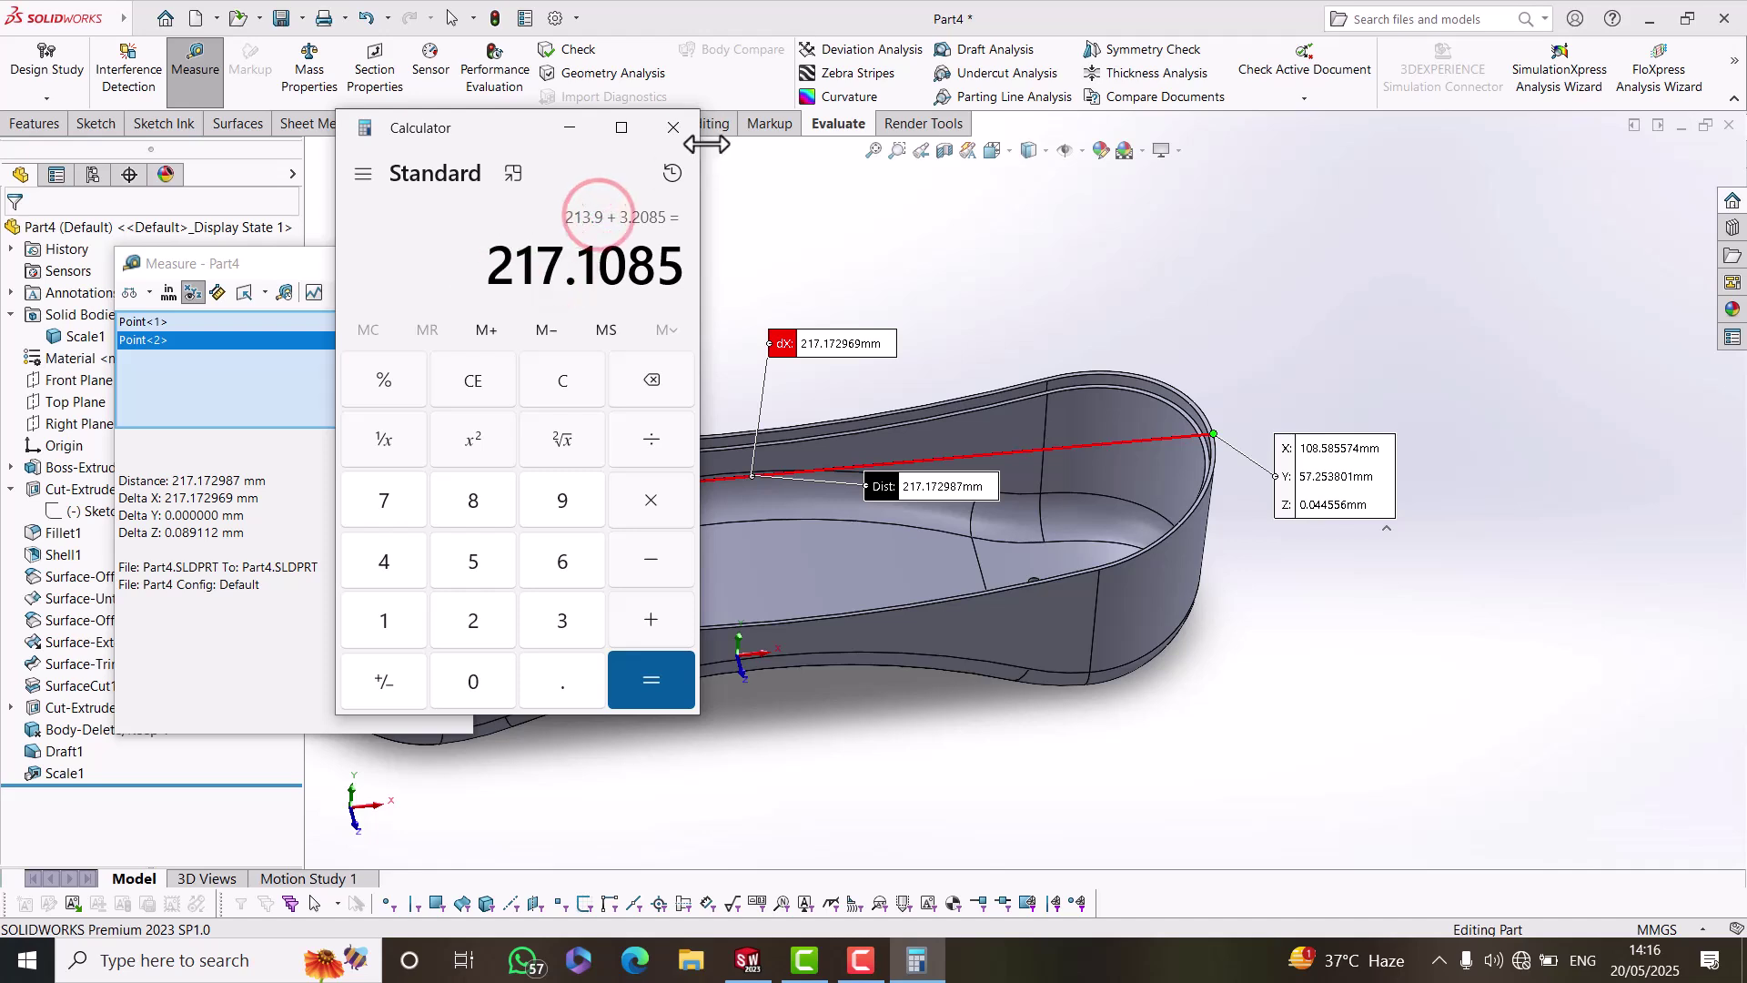
Close the Calculator and end the length measurement of the scaled shell.
left_click(674, 129)
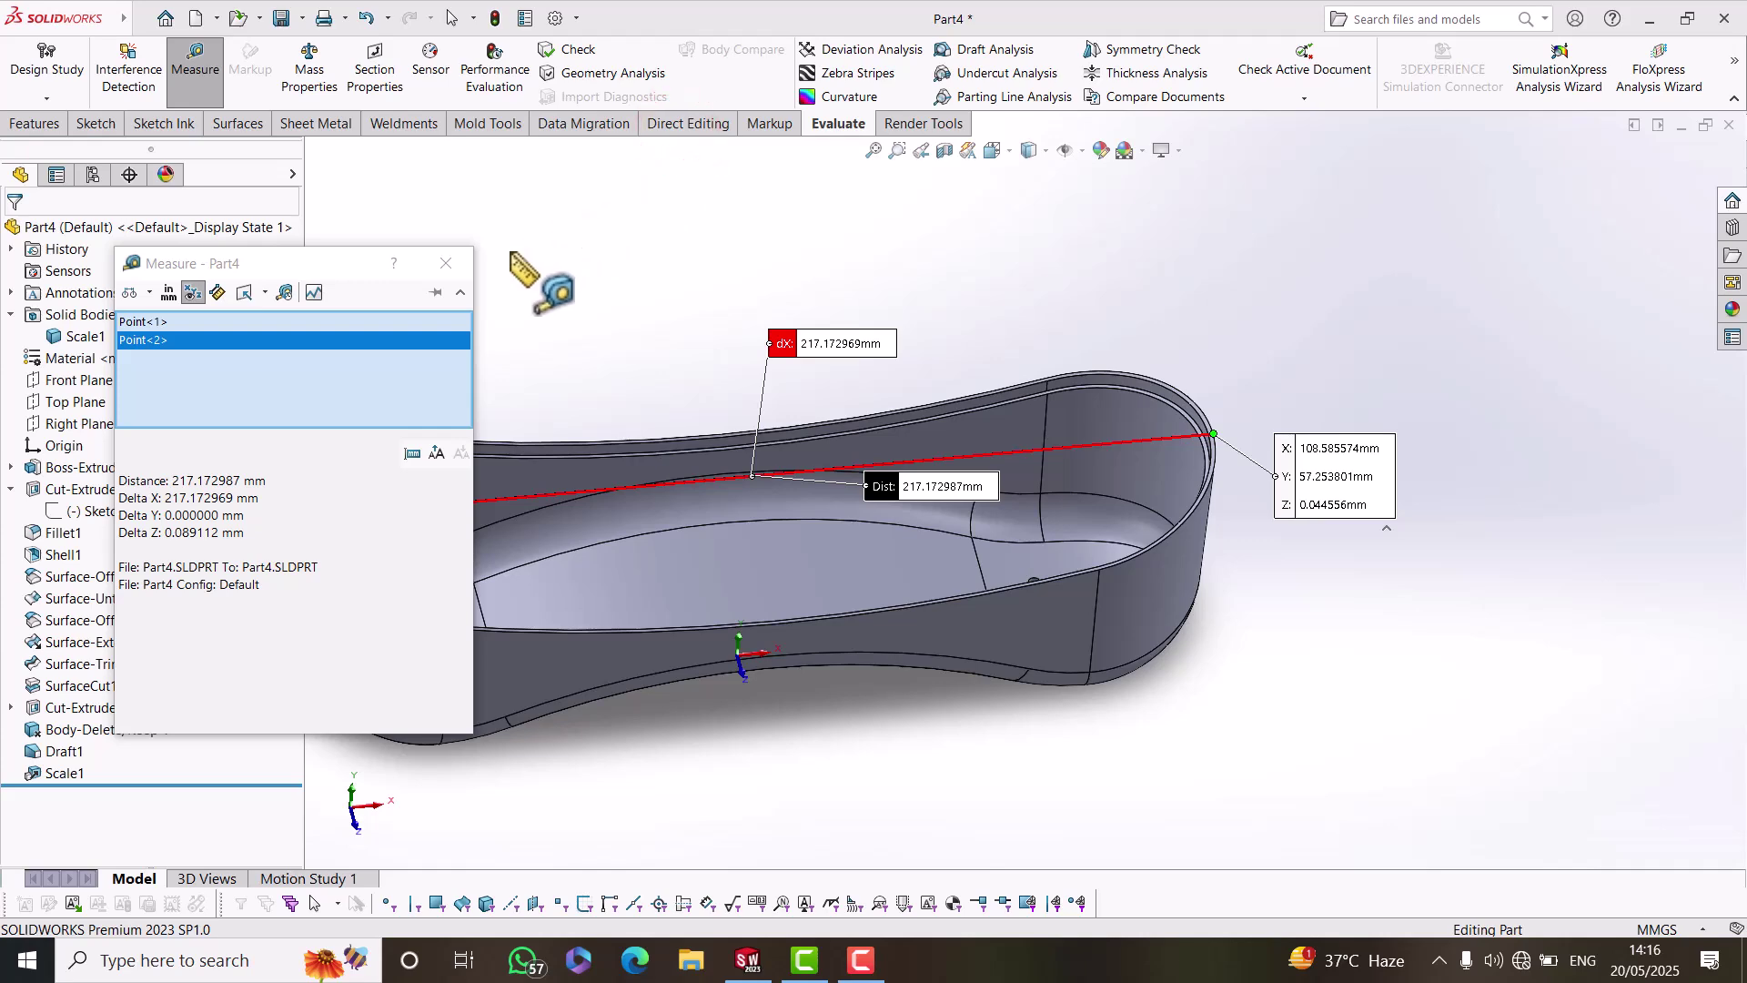
left_click(433, 264)
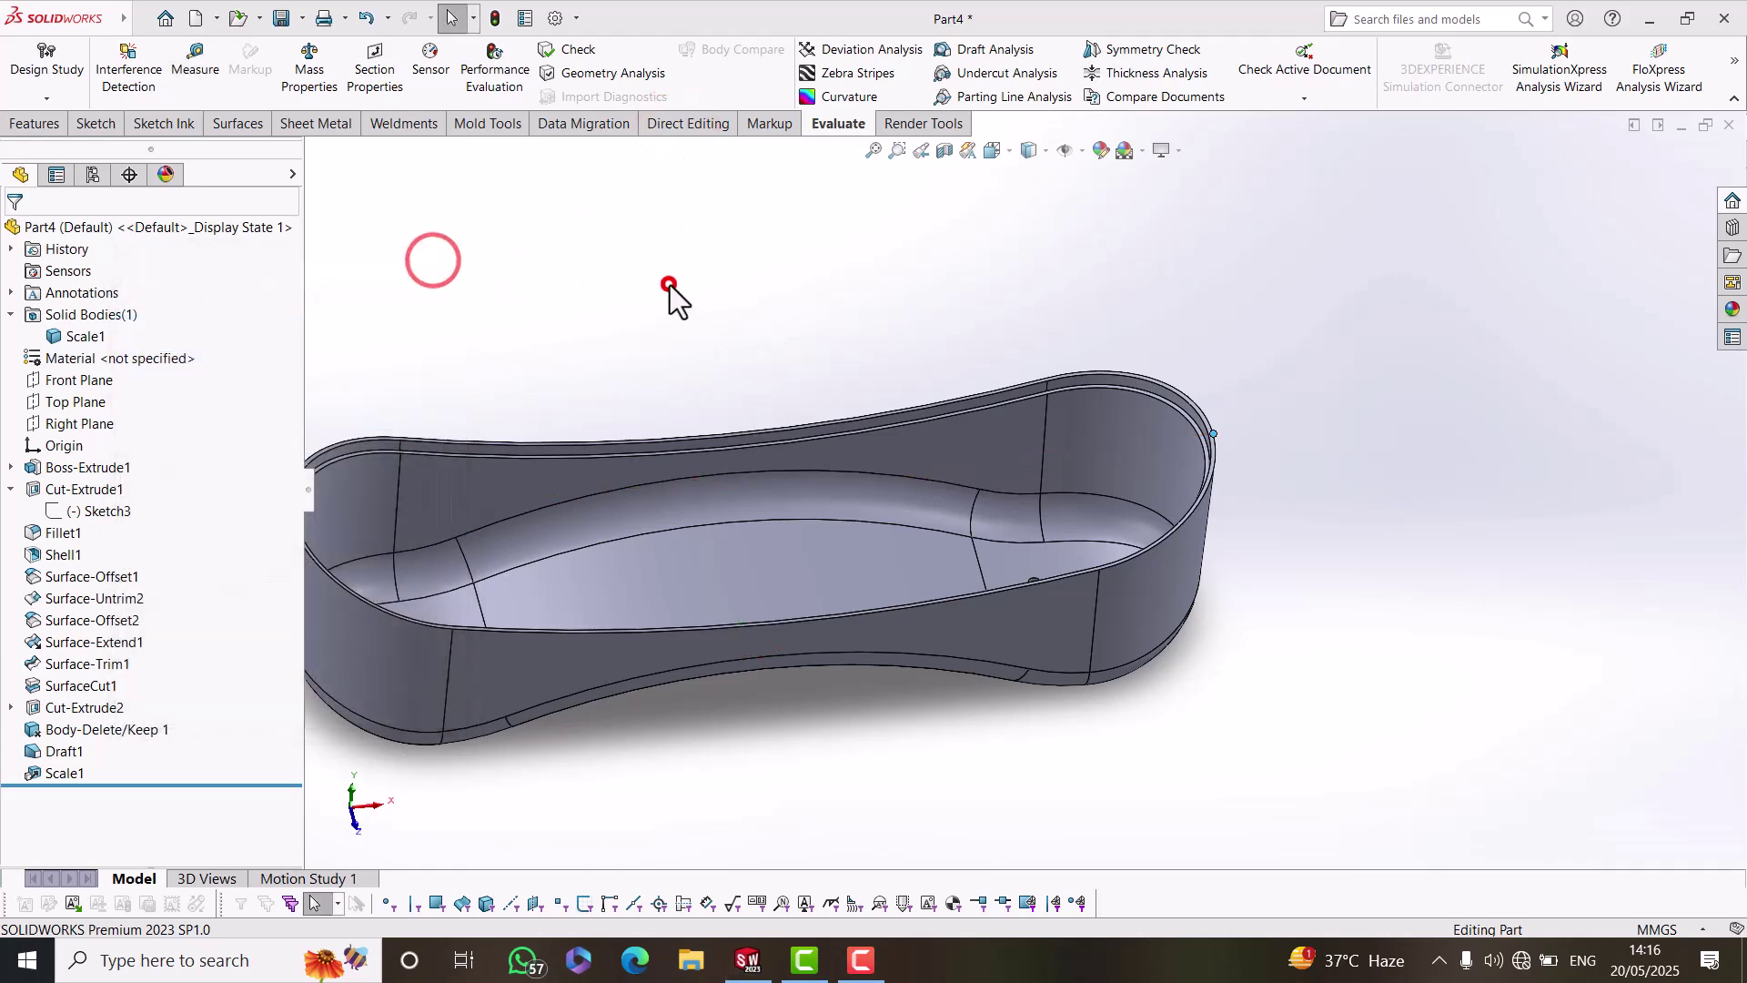
scroll(671, 291, "up", 5)
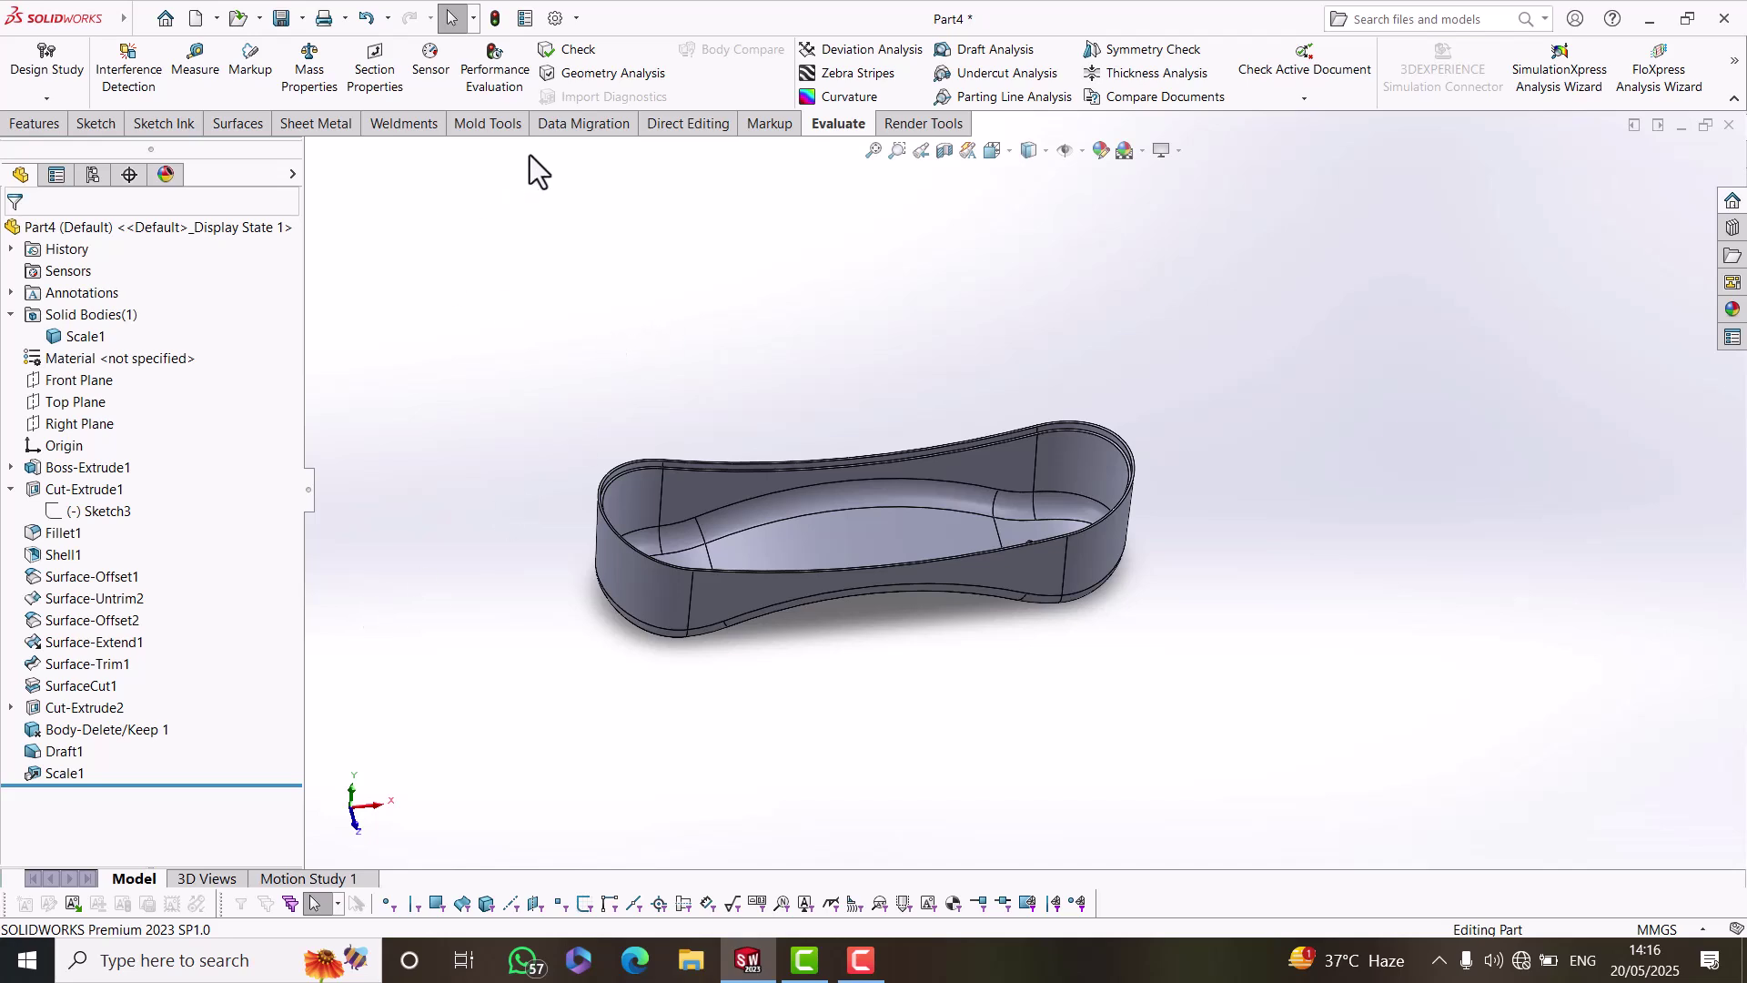
Insert the mold folders into the part.
left_click(484, 124)
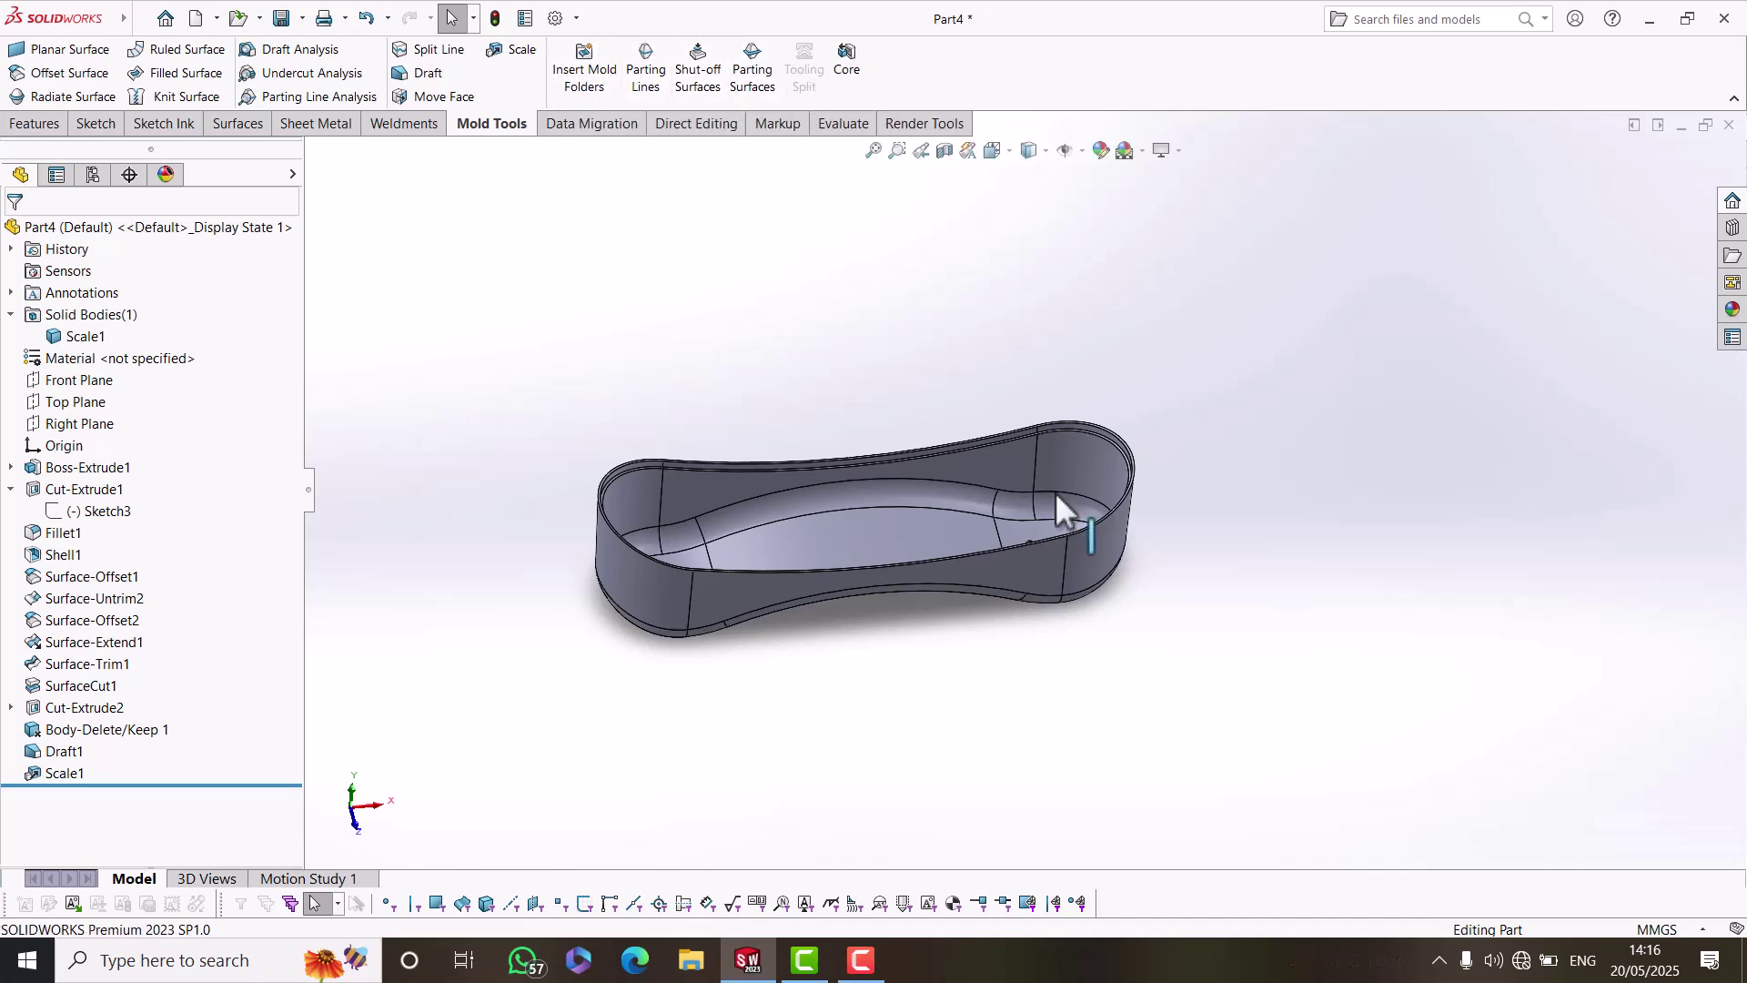
scroll(955, 546, "down", 3)
middle_click_drag(896, 529, 672, 422)
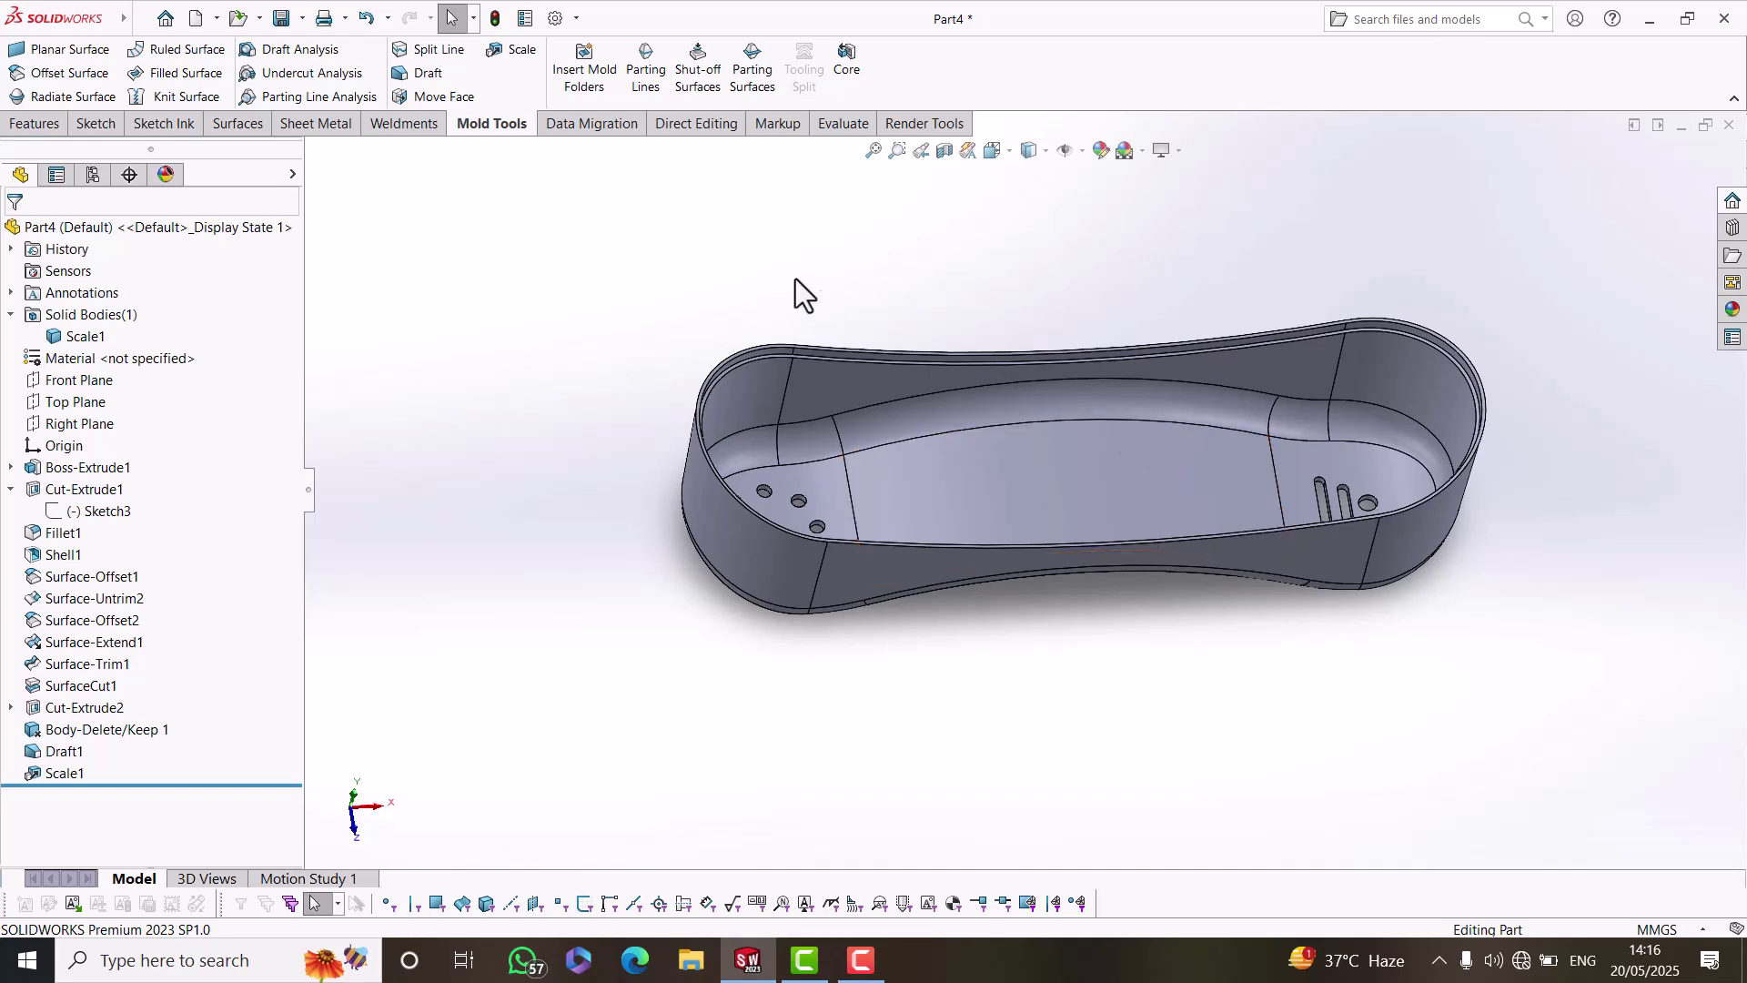
left_click(575, 66)
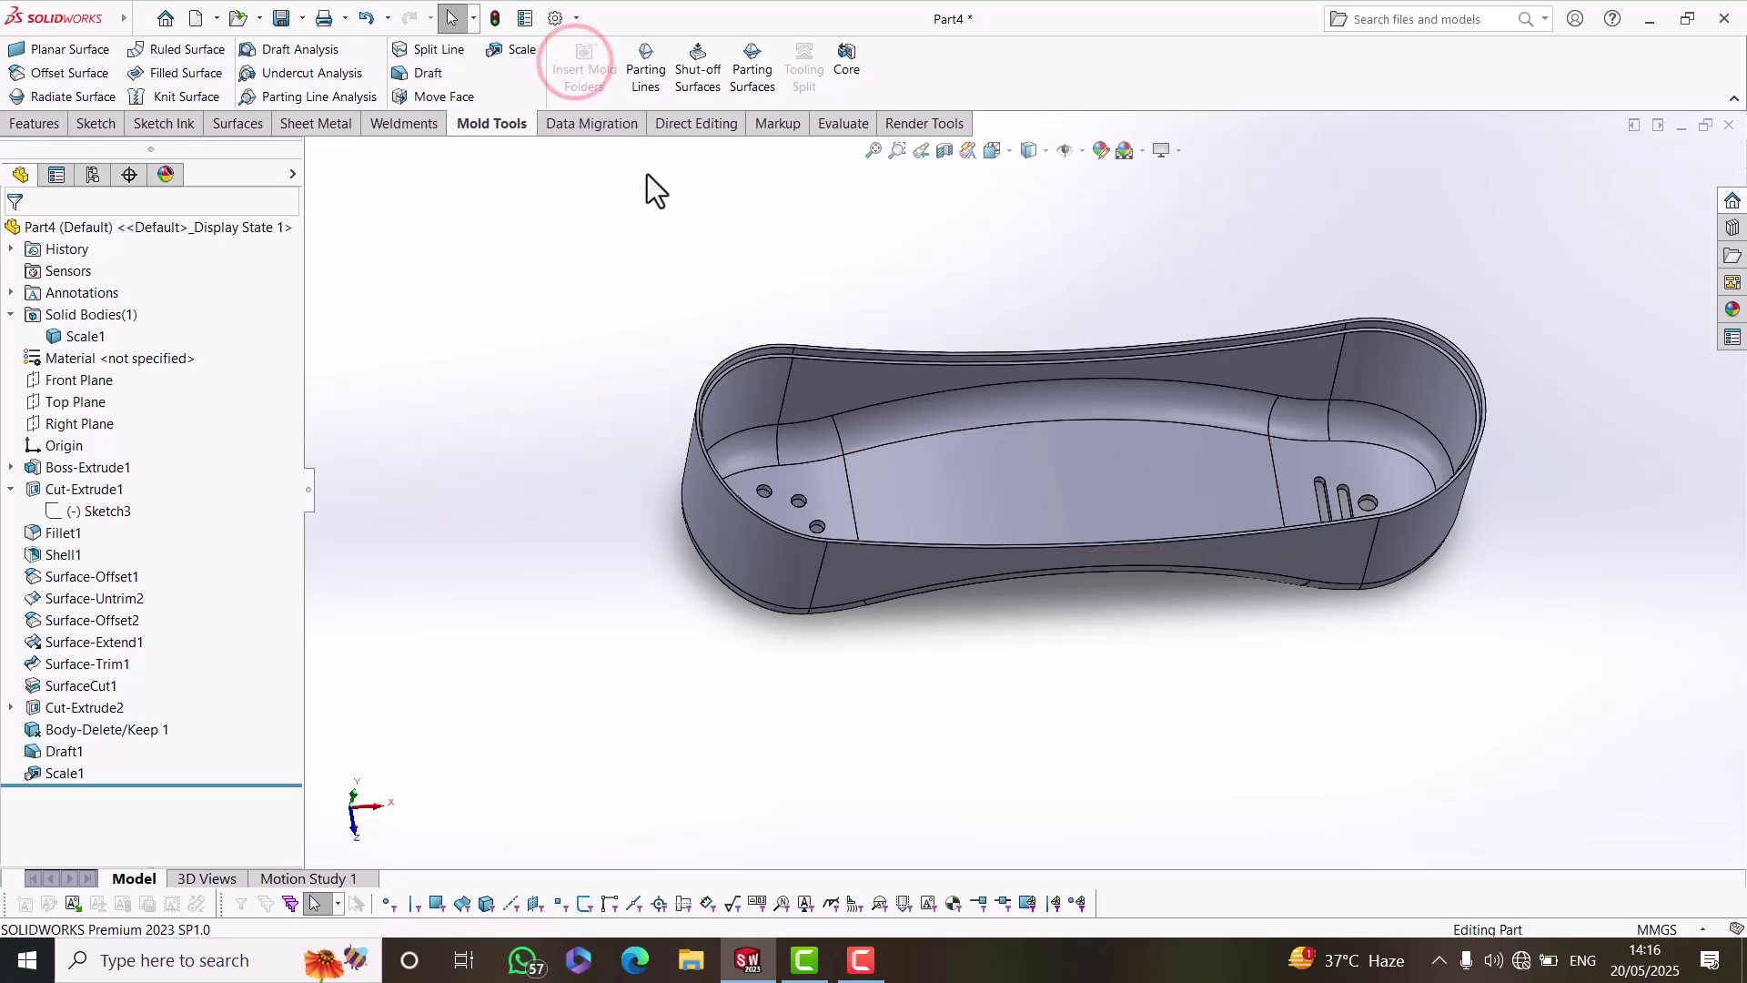
Start a parting line with Top Plane as the pull direction and run the draft analysis at 2 degrees.
left_click(644, 77)
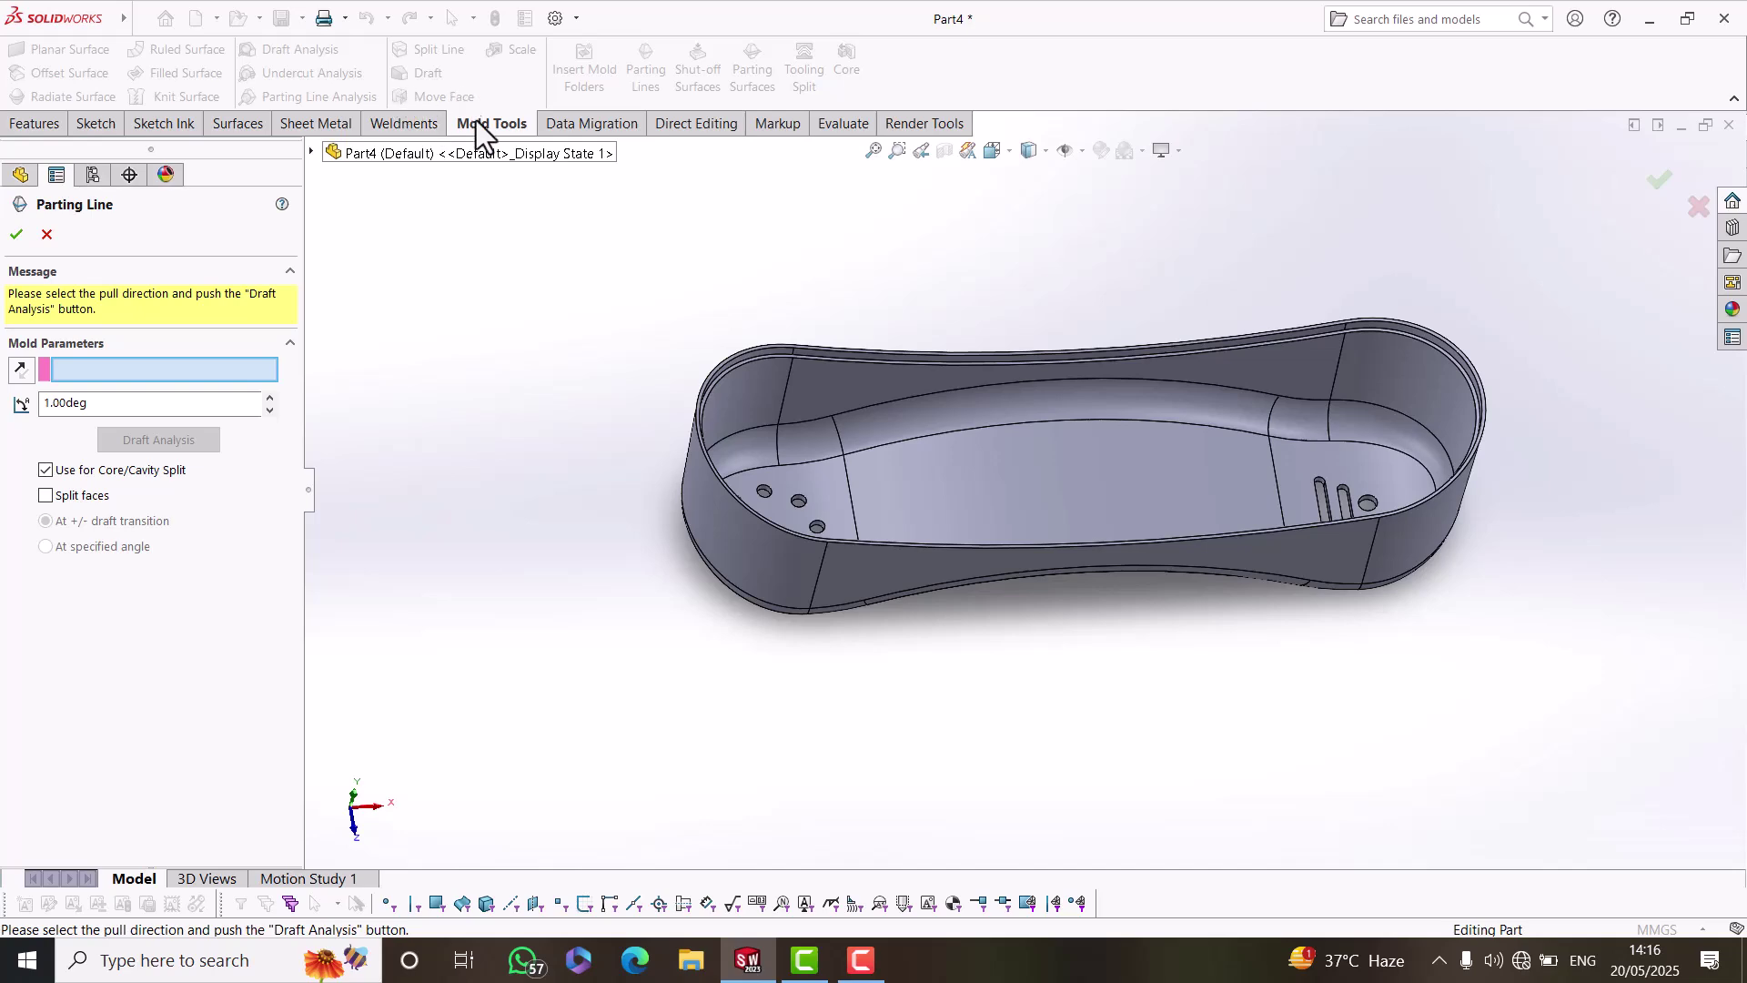
left_click(312, 151)
left_click(385, 307)
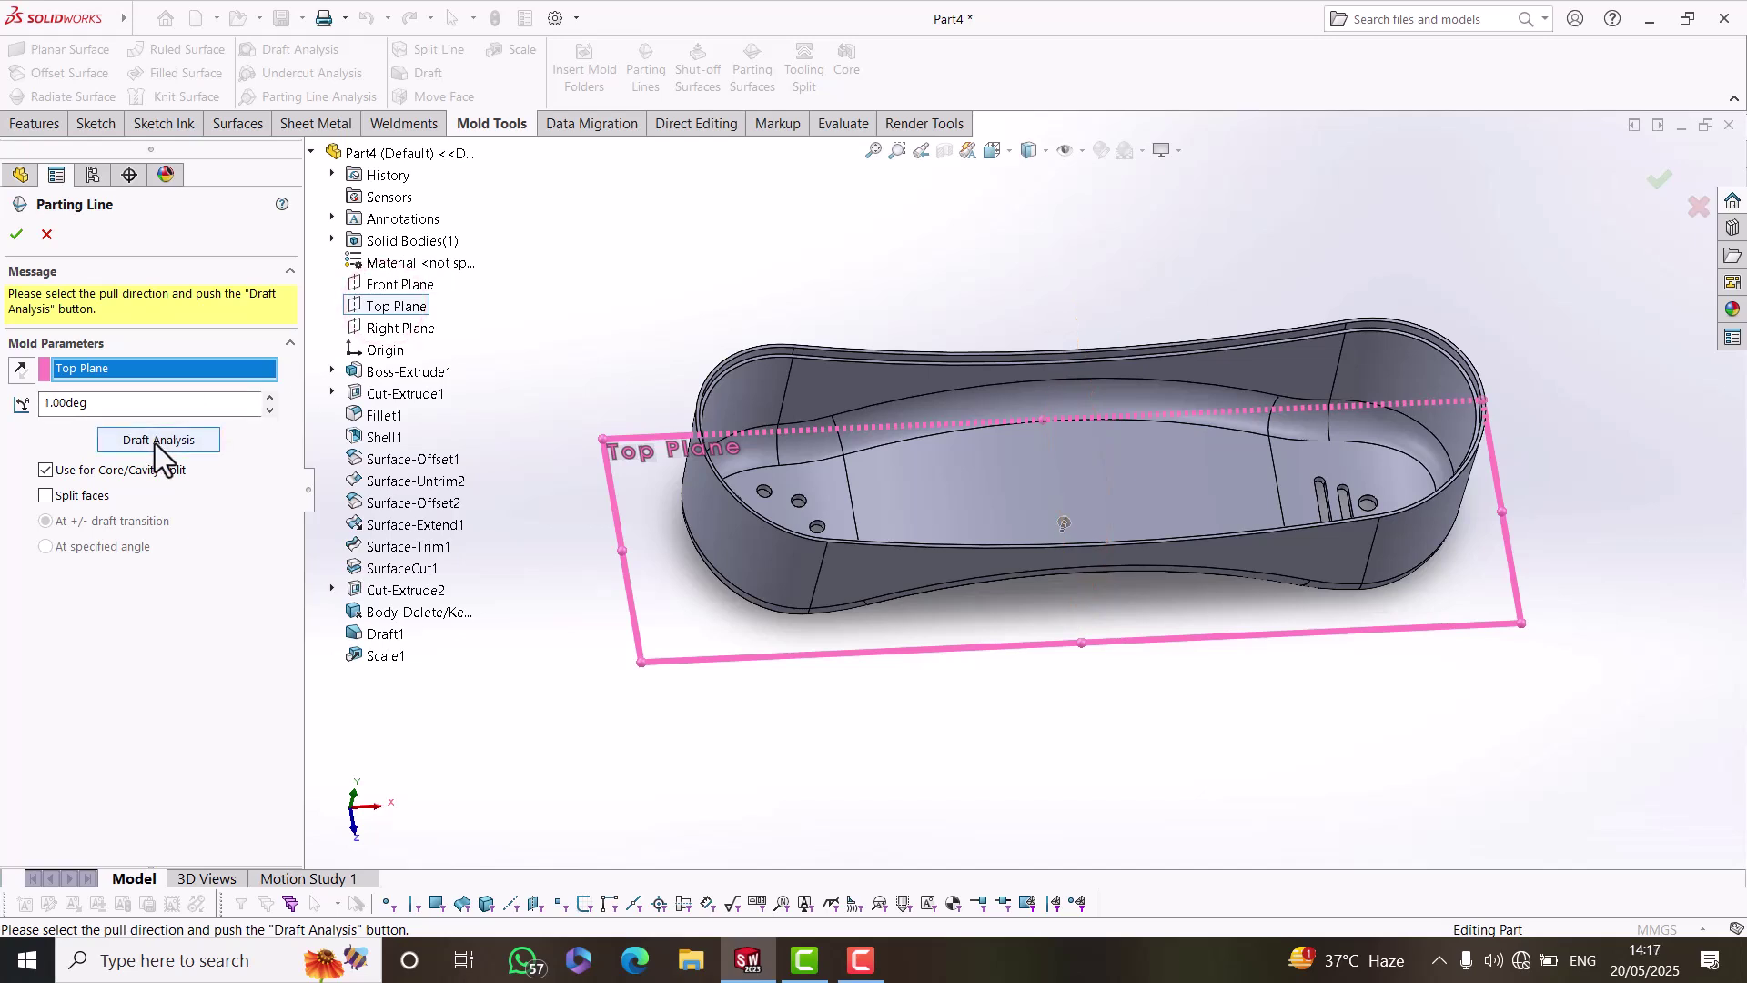
double_click(92, 402)
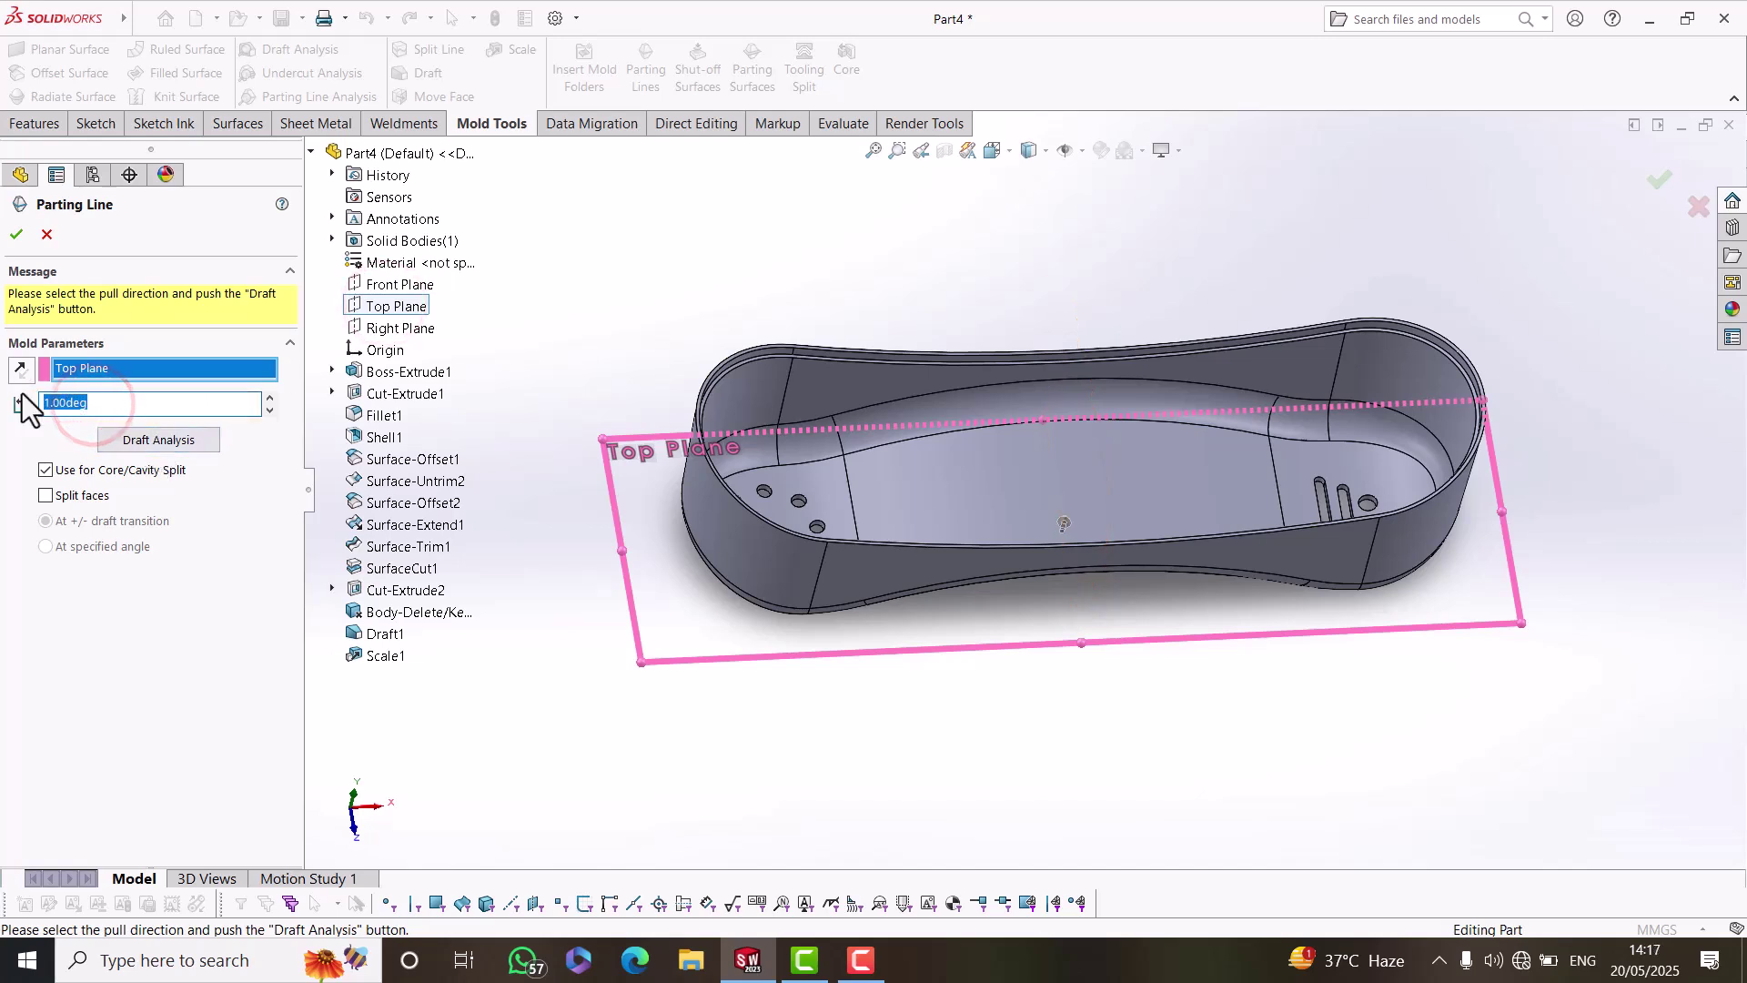
left_click(145, 440)
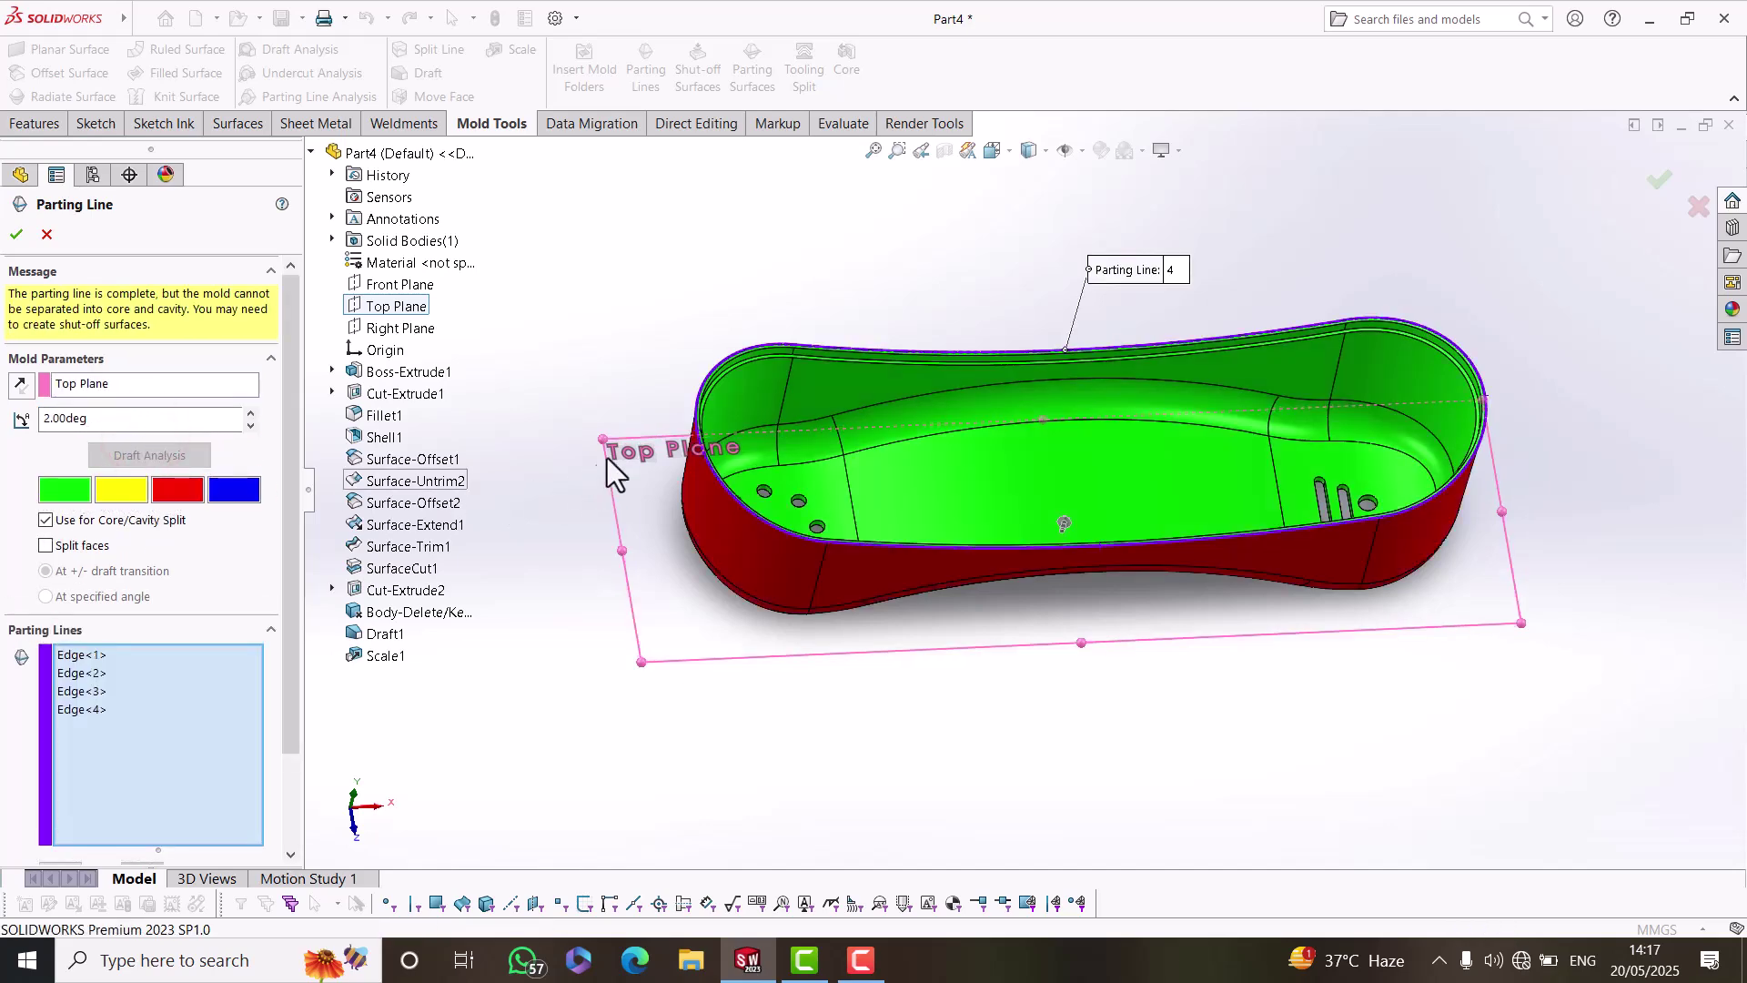
Check the parting line edges around the shell's outer rim and accept the parting line for core/cavity split.
scroll(897, 413, "down", 3)
scroll(587, 364, "down", 2)
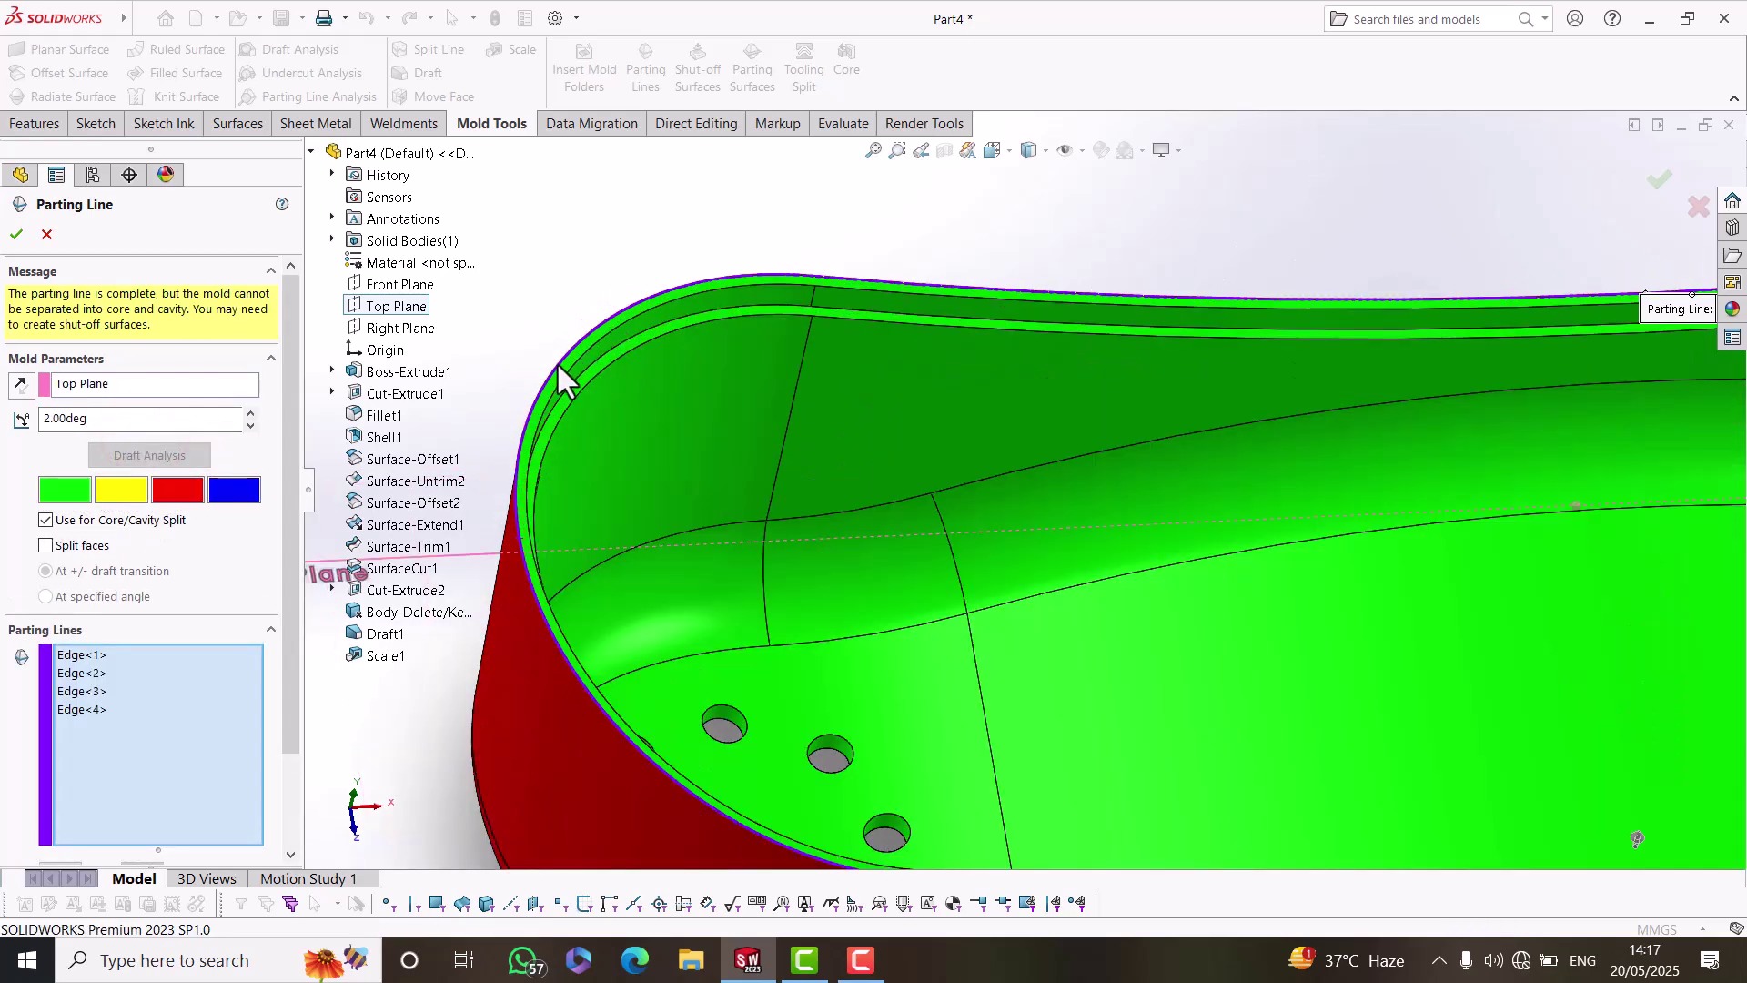
scroll(655, 614, "up", 2)
scroll(1176, 715, "up", 3)
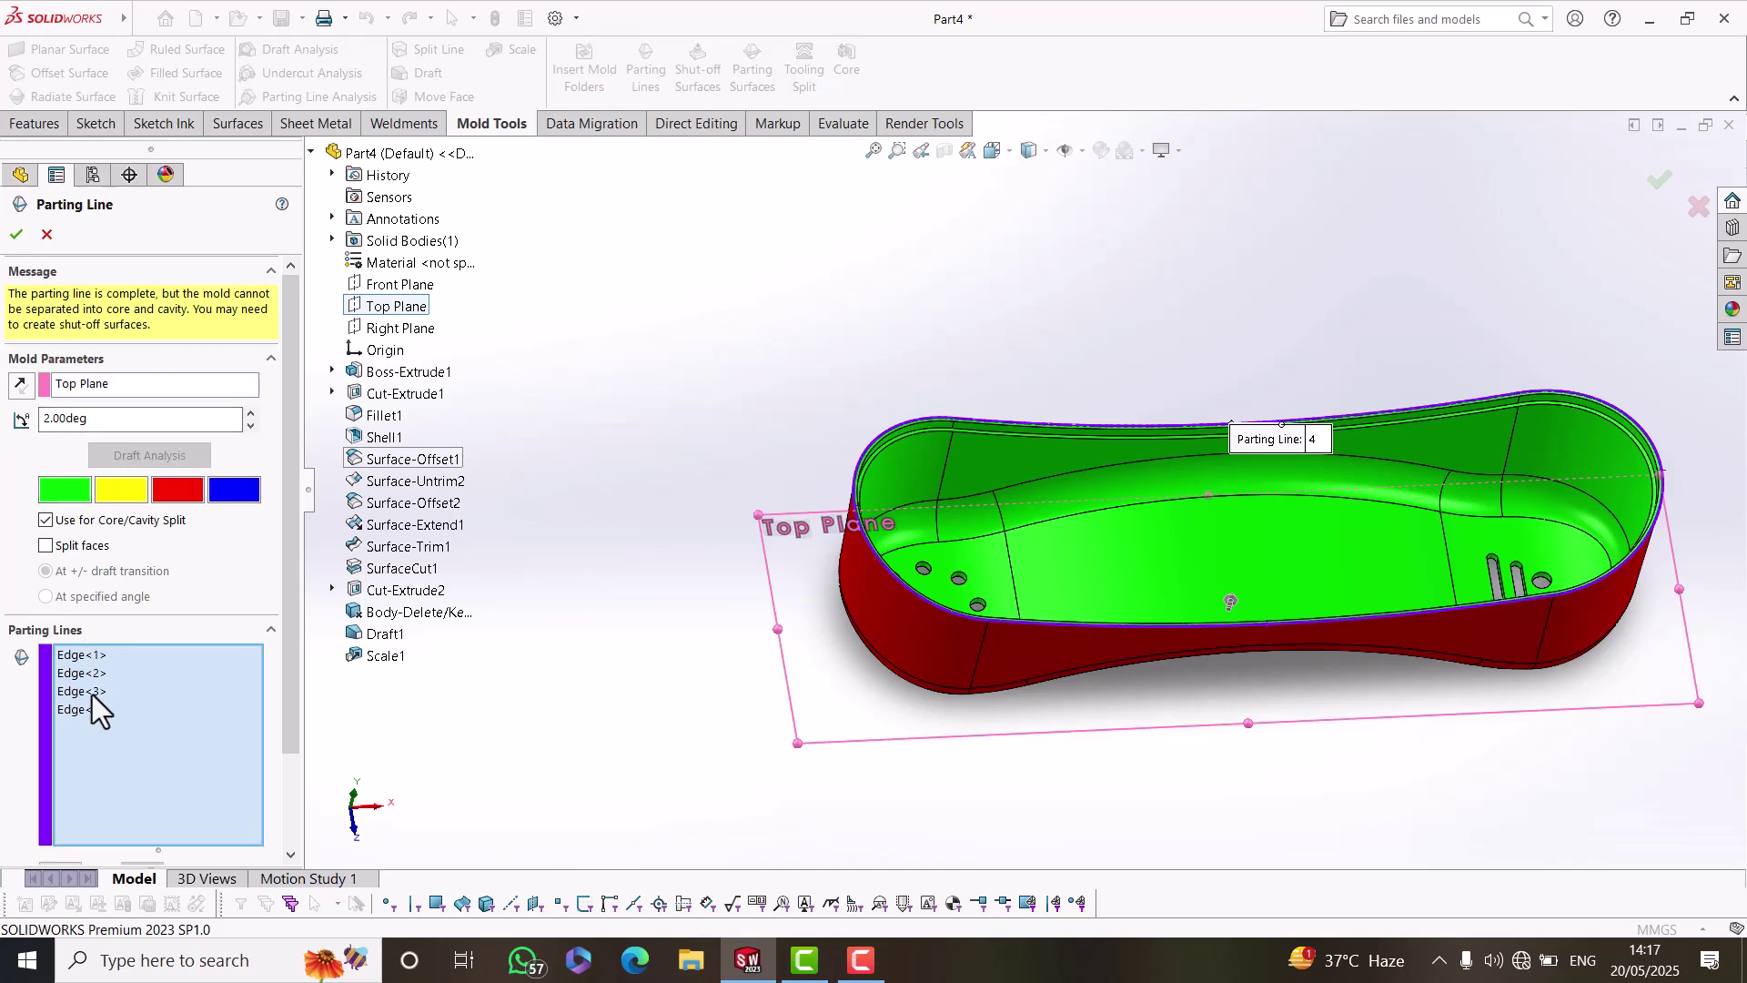
left_click(14, 236)
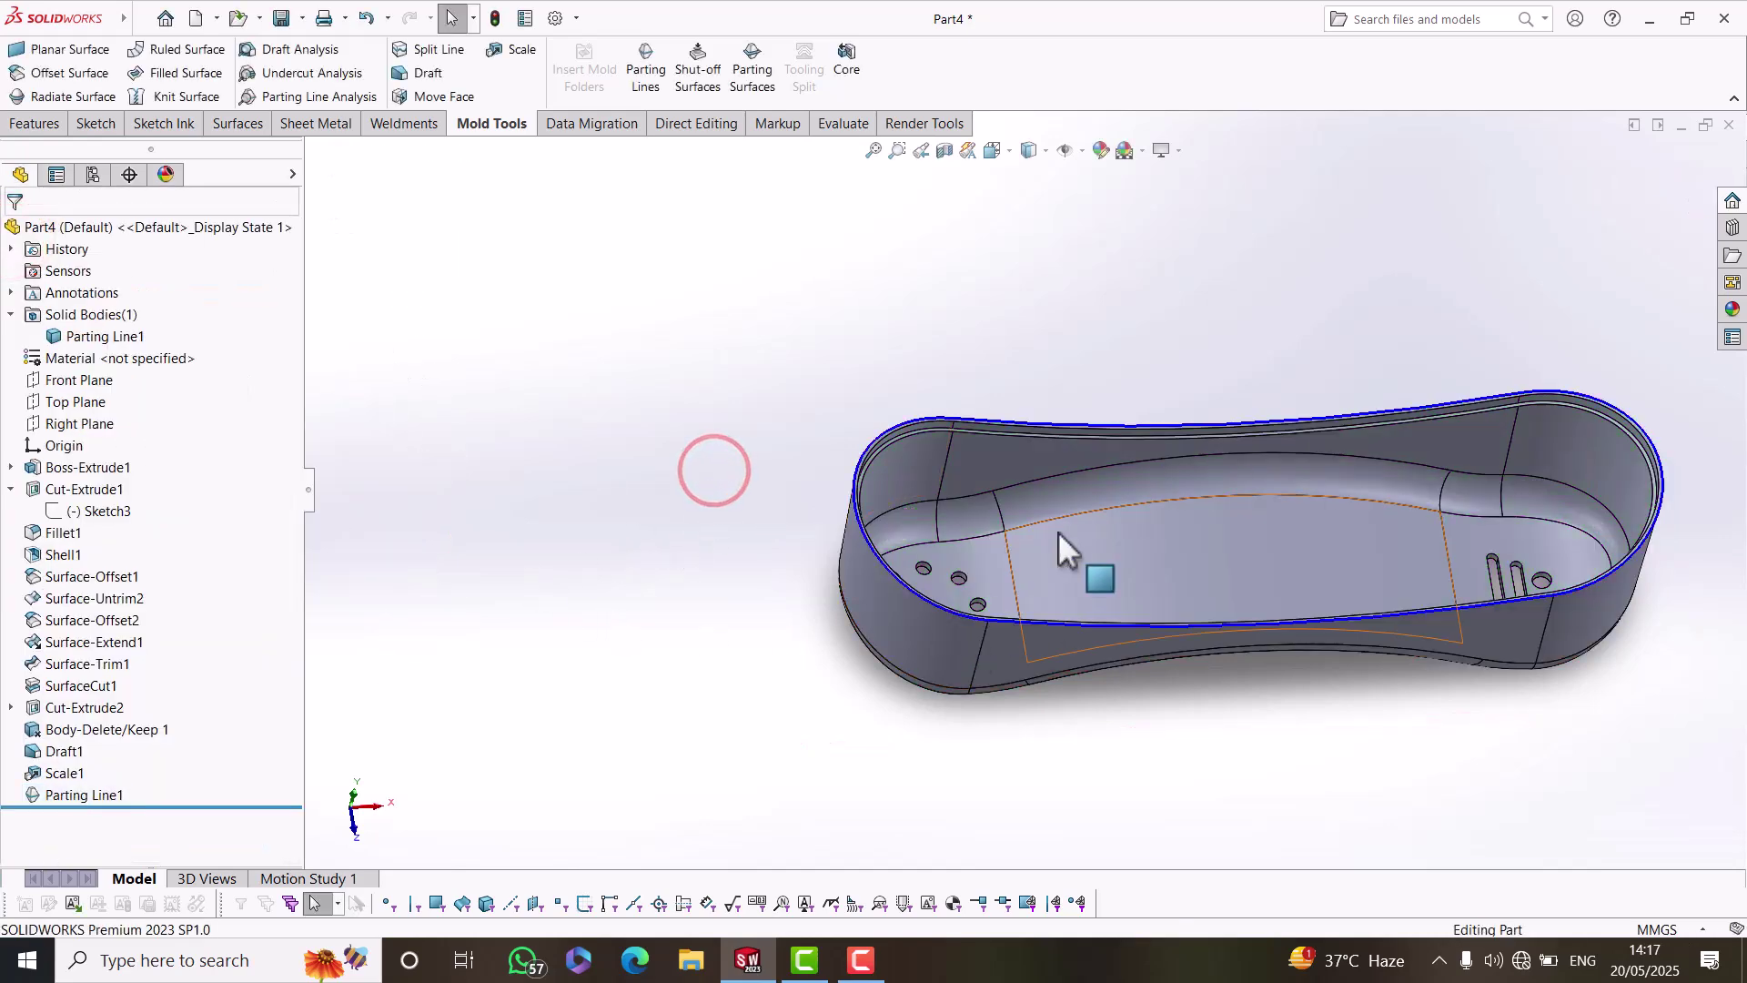
Examine the parting line along the rim and the through holes and slots in the shell floor.
scroll(1060, 529, "down", 2)
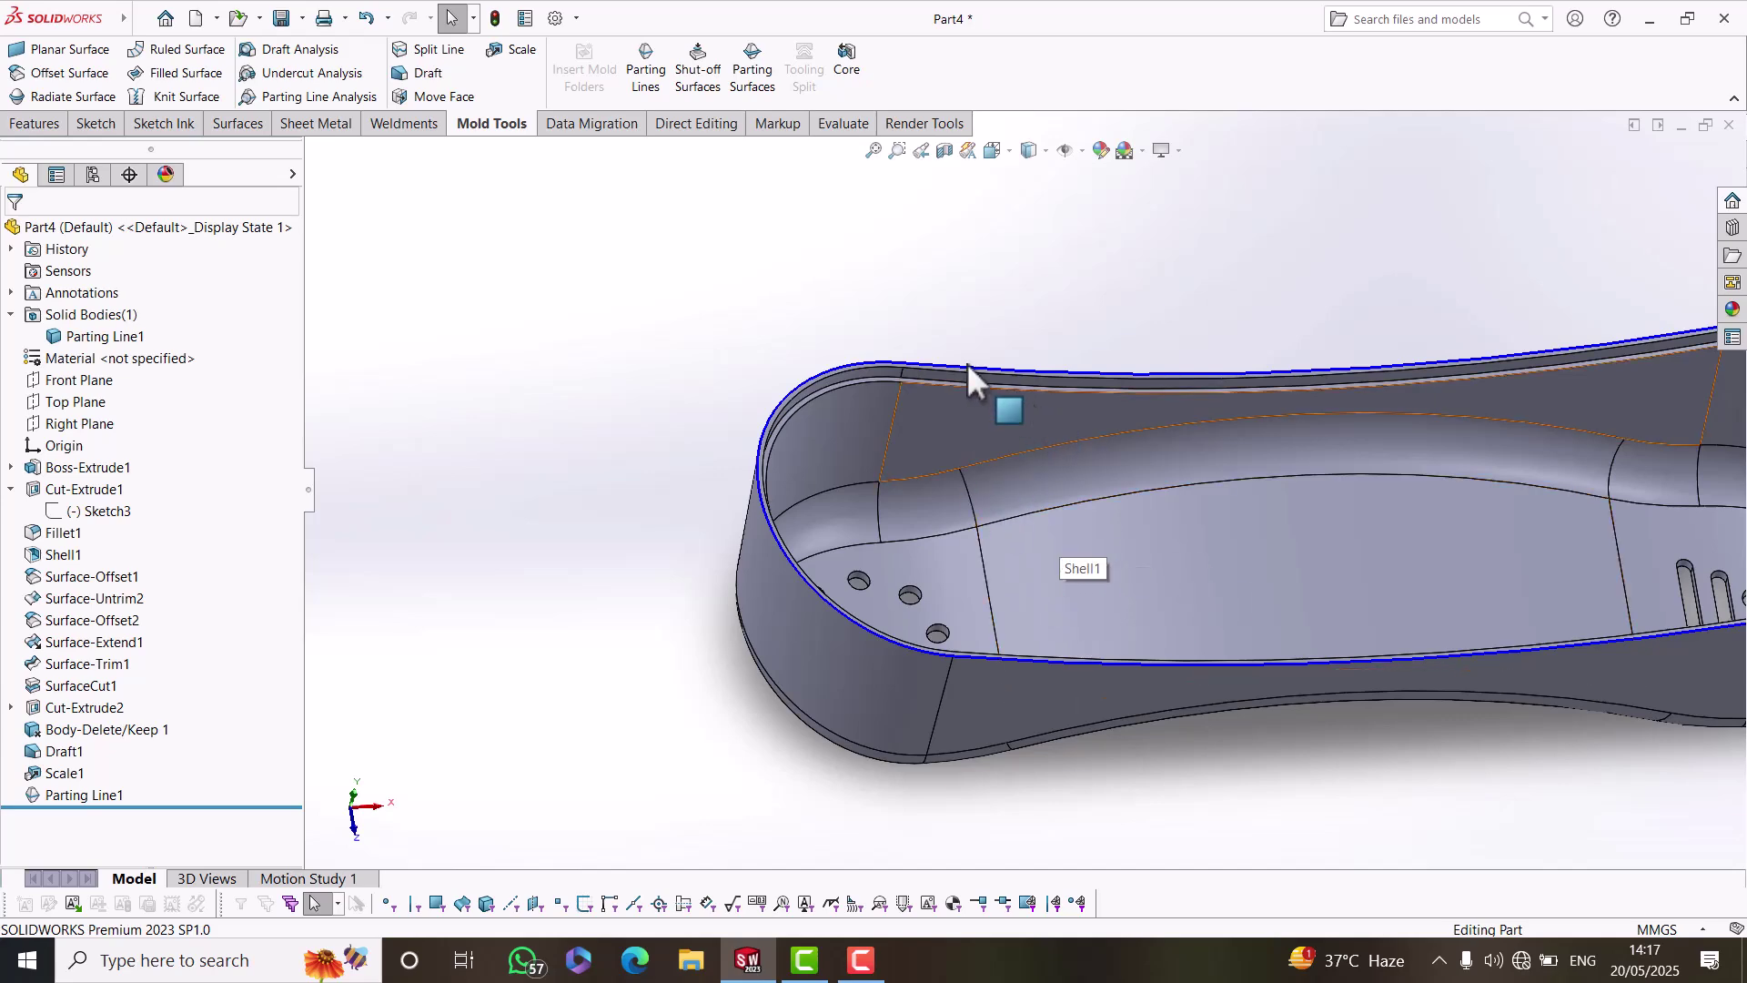
scroll(1209, 656, "up", 3)
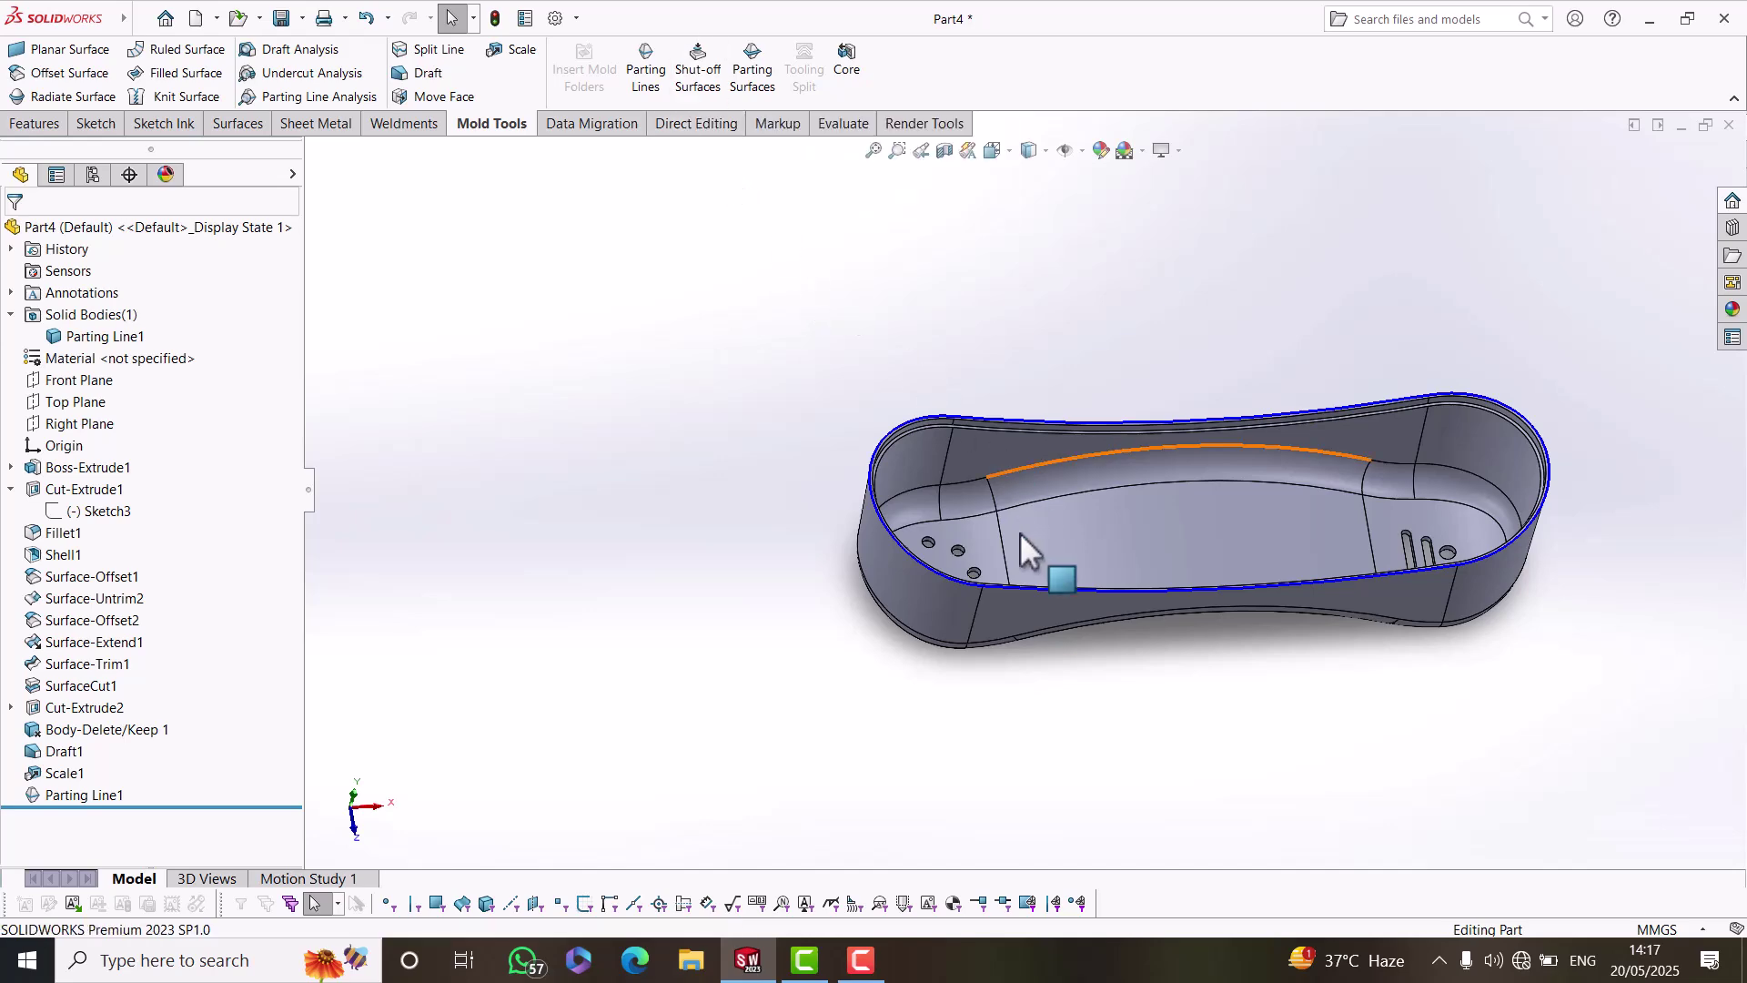
scroll(1018, 519, "down", 10)
scroll(794, 480, "down", 3)
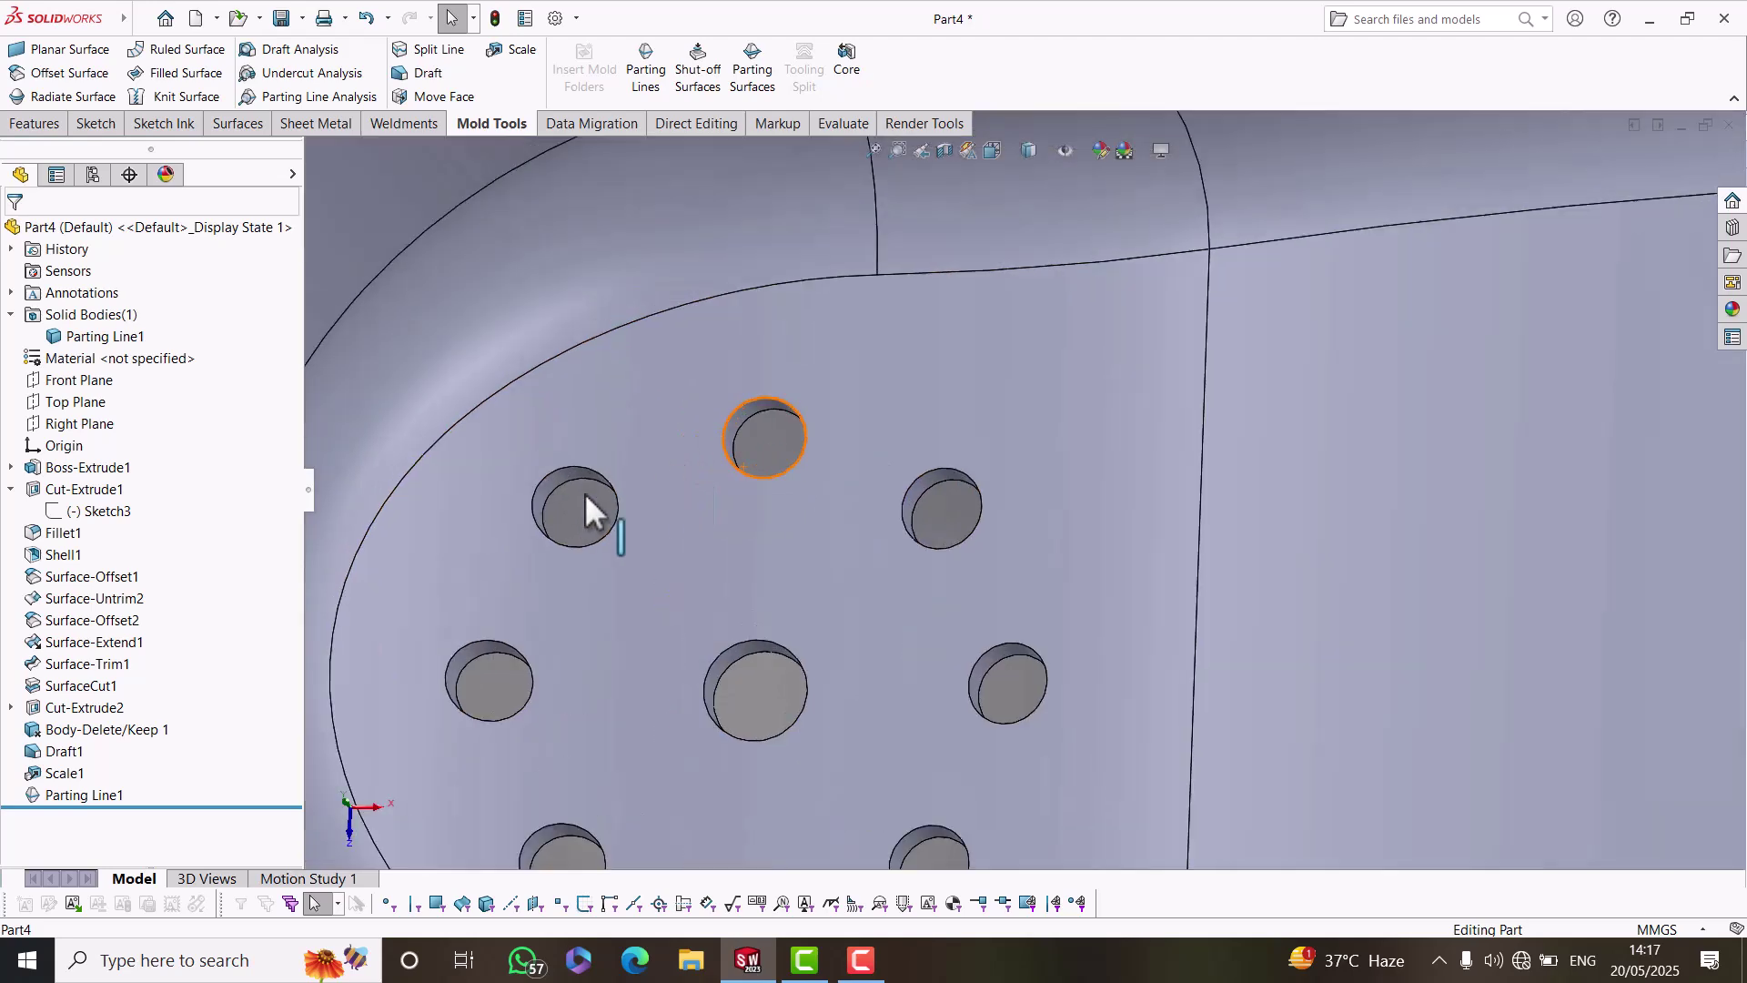
scroll(914, 543, "up", 5)
scroll(872, 646, "up", 2)
scroll(1001, 628, "up", 4)
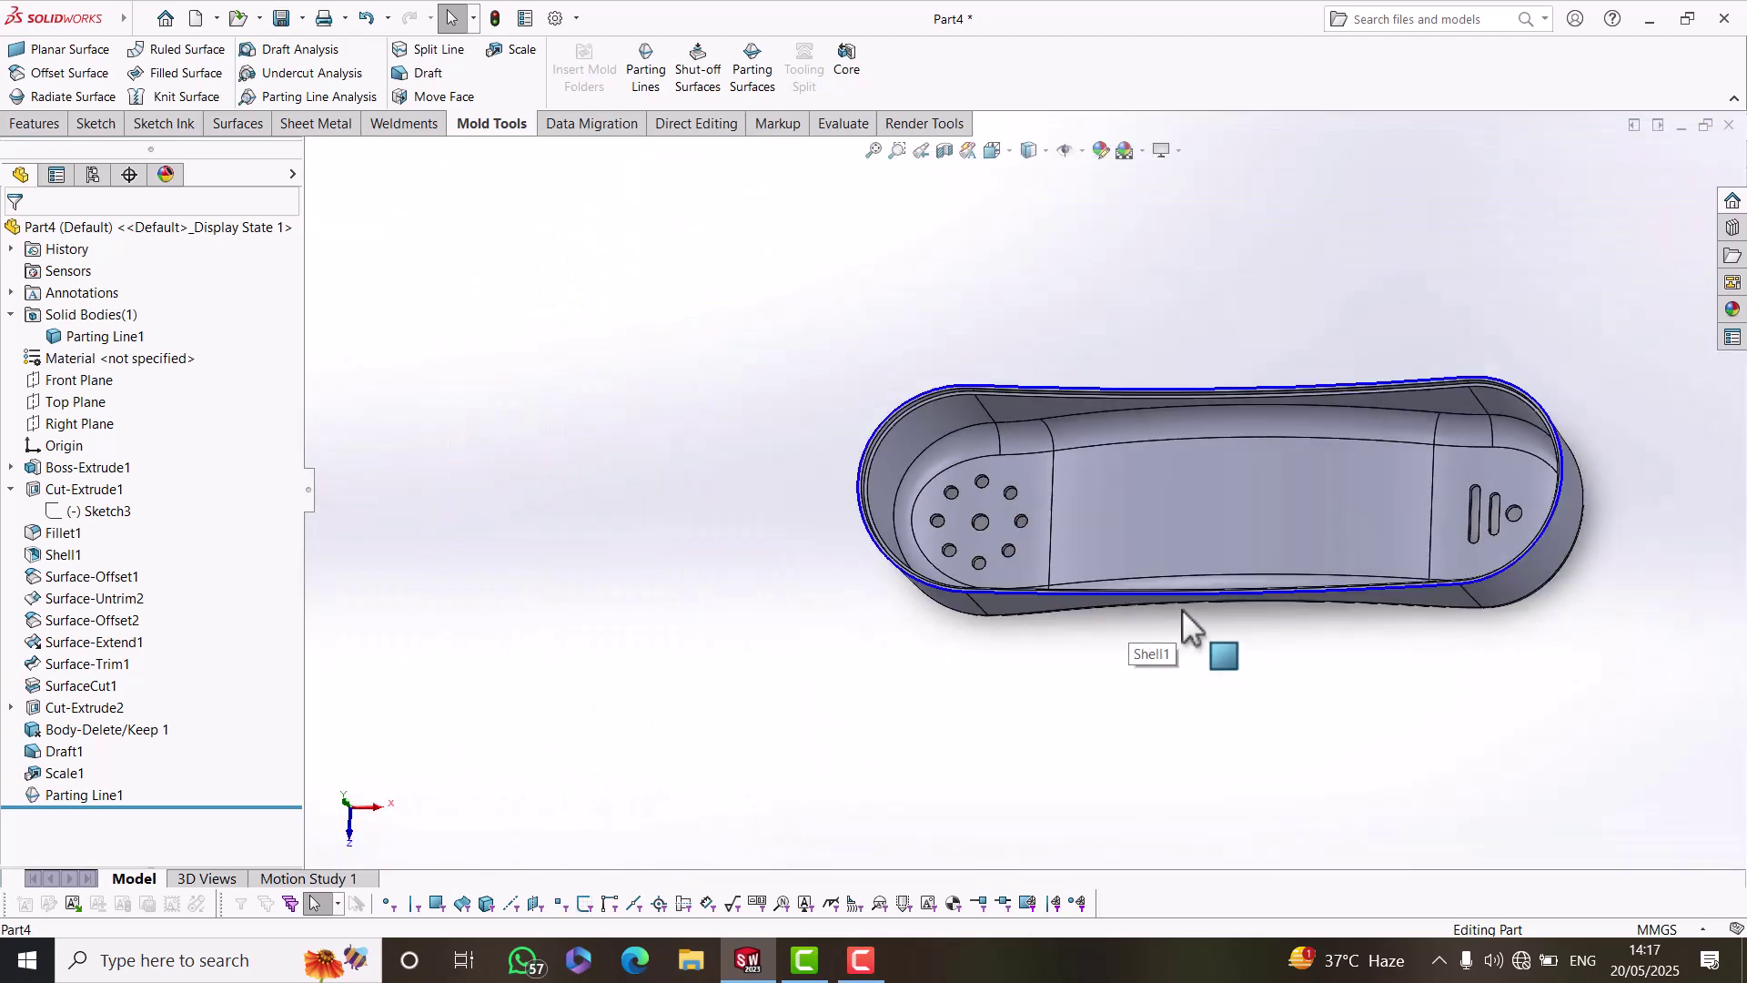
scroll(1457, 501, "down", 5)
scroll(1338, 501, "up", 6)
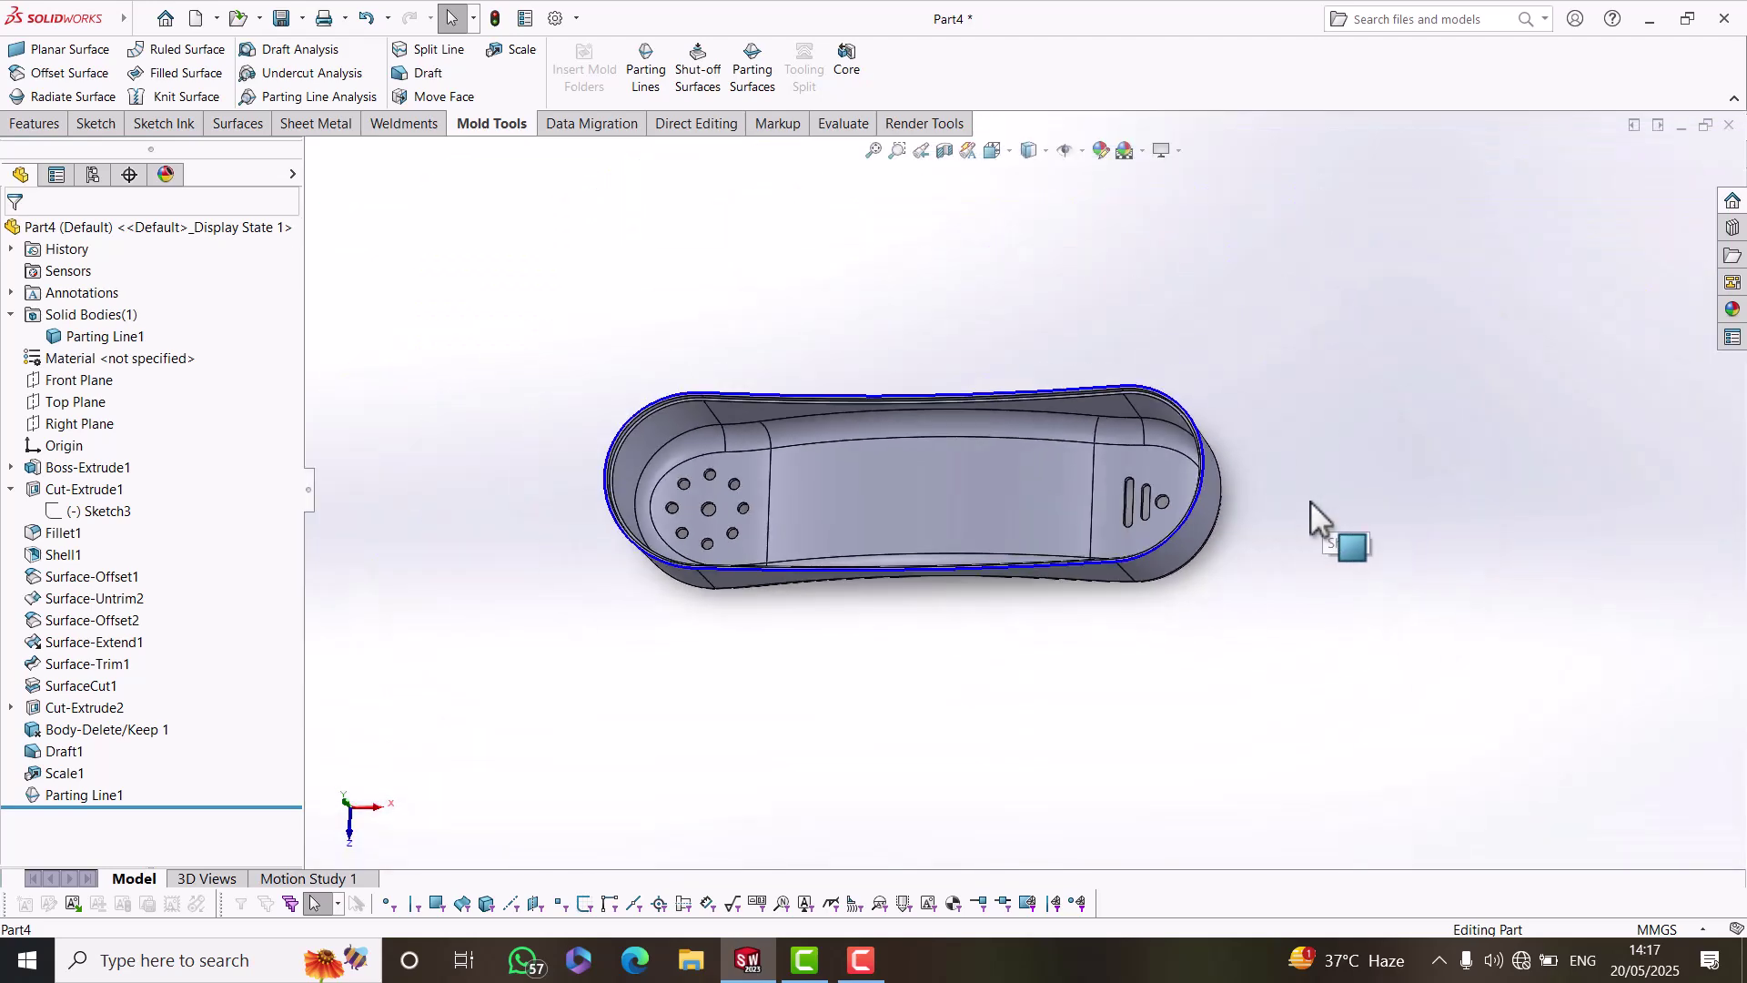
Create knitted contact shut-off surfaces on the edge loops of all round holes and slots in the shell floor.
left_click(706, 73)
scroll(700, 484, "down", 8)
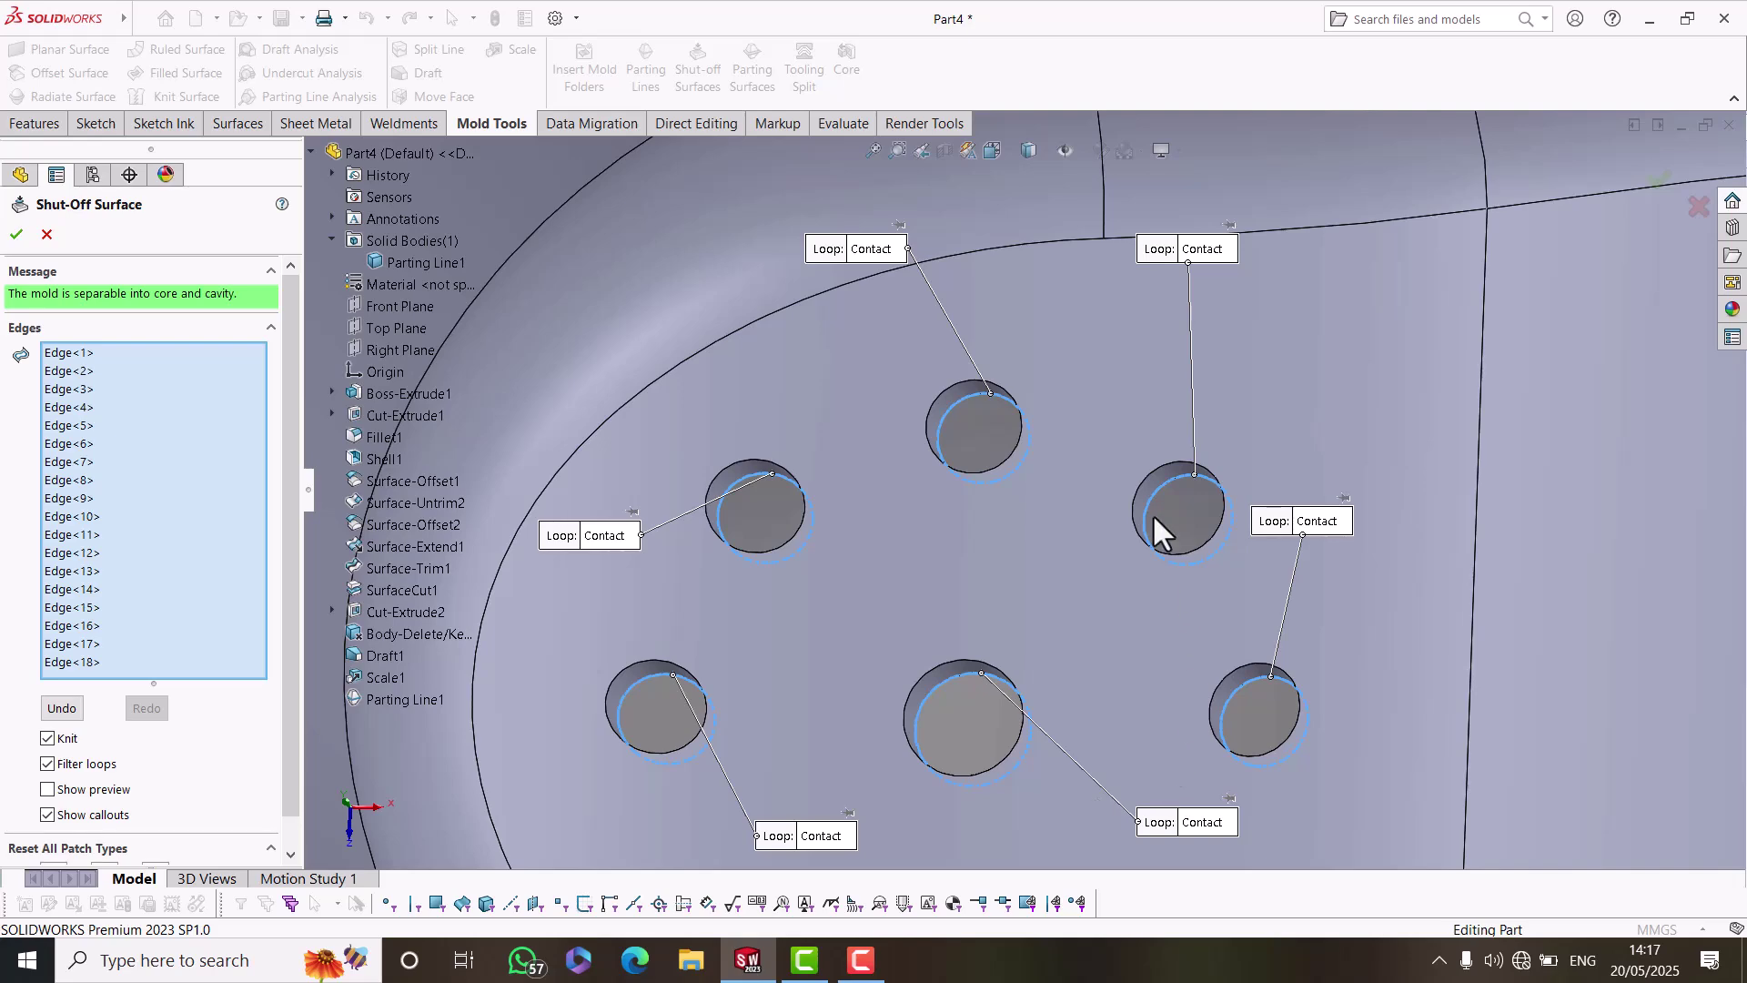
scroll(1154, 519, "up", 5)
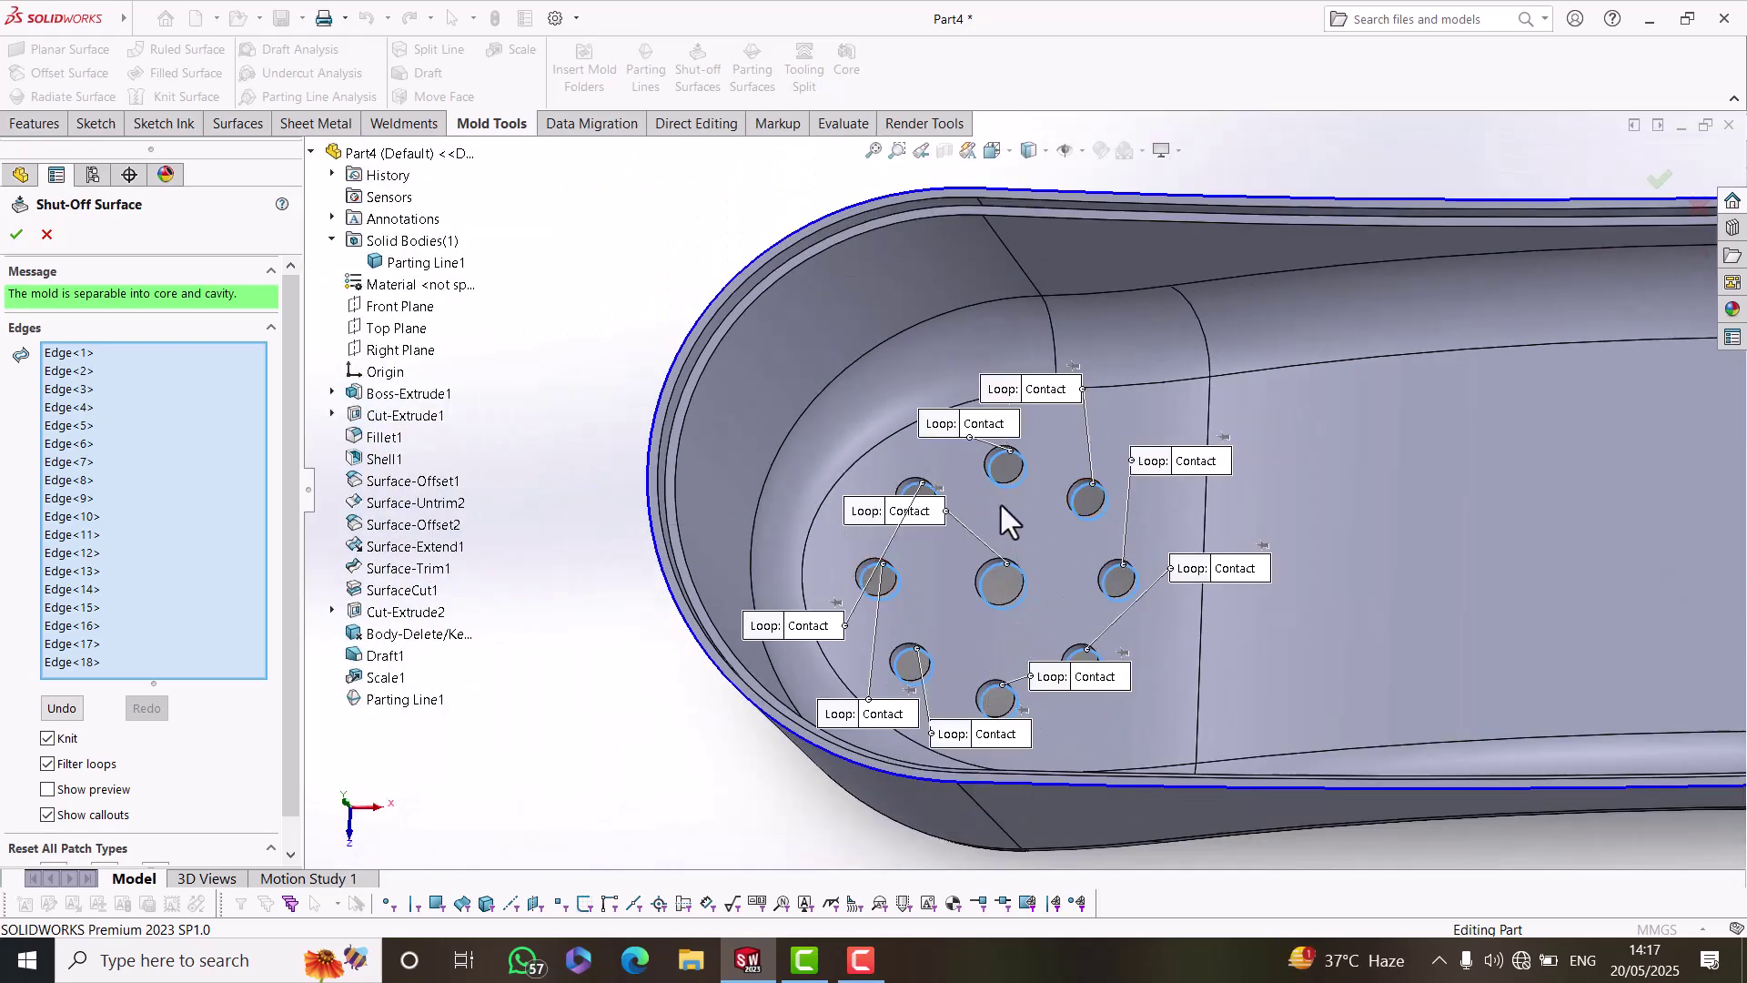
scroll(984, 479, "down", 5)
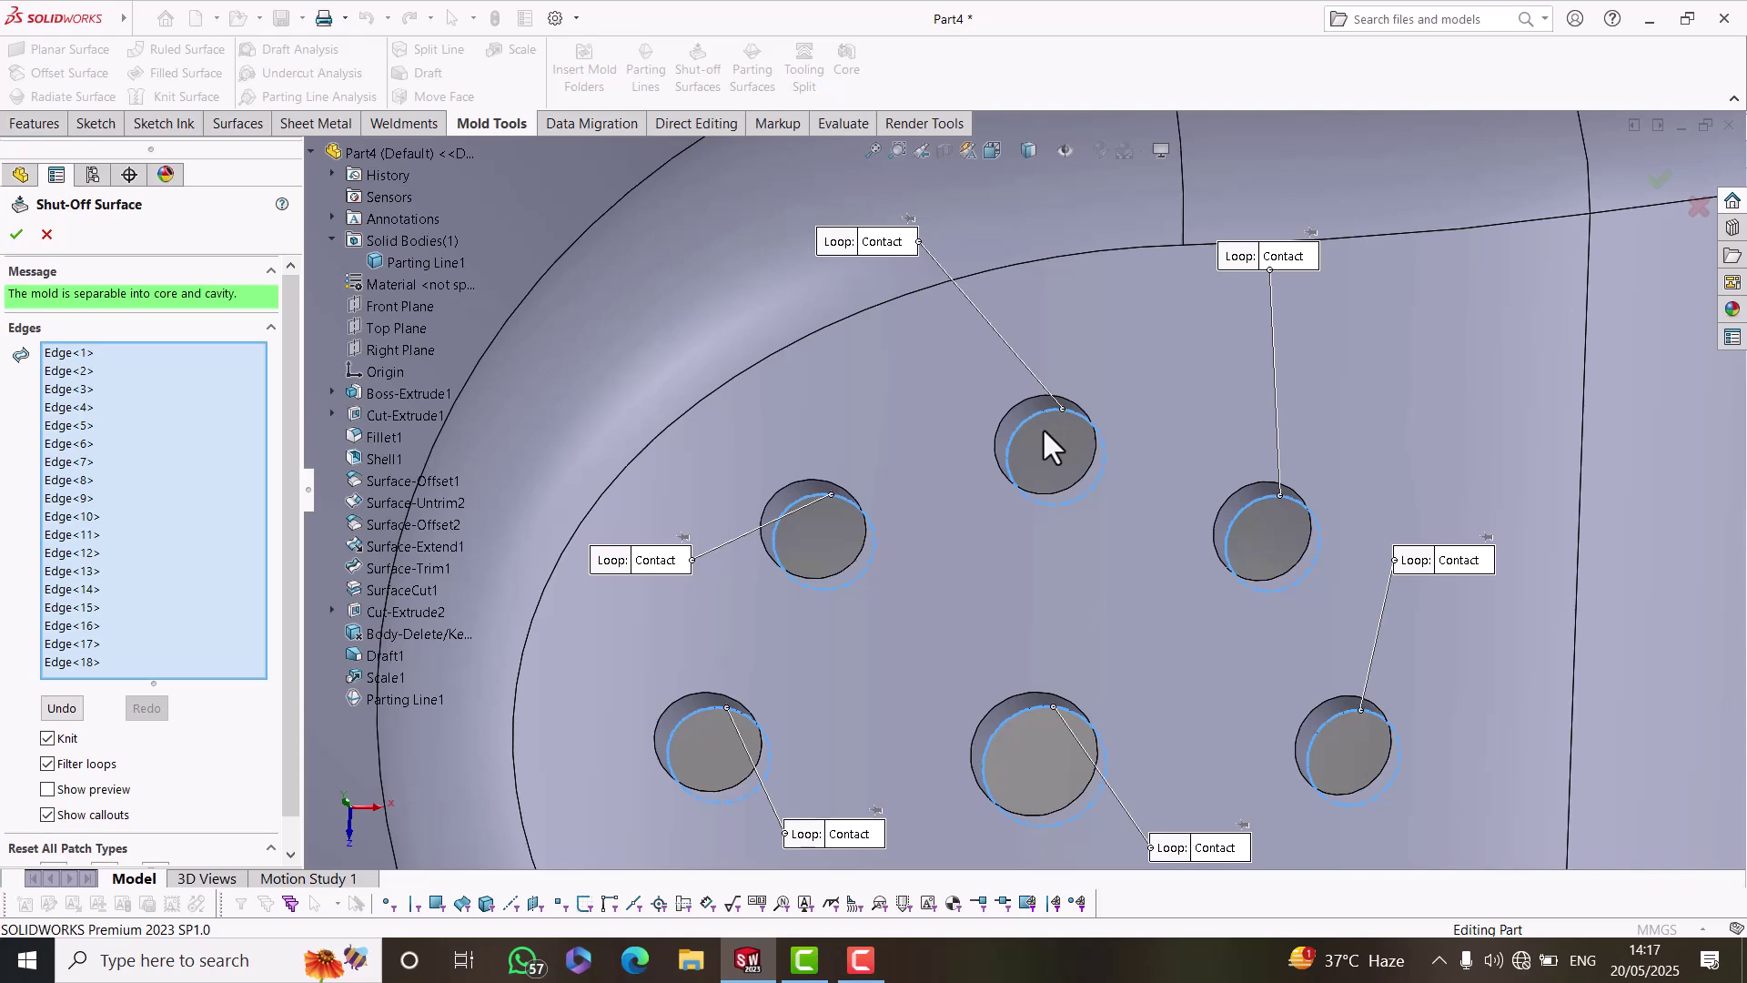
scroll(1150, 450, "up", 3)
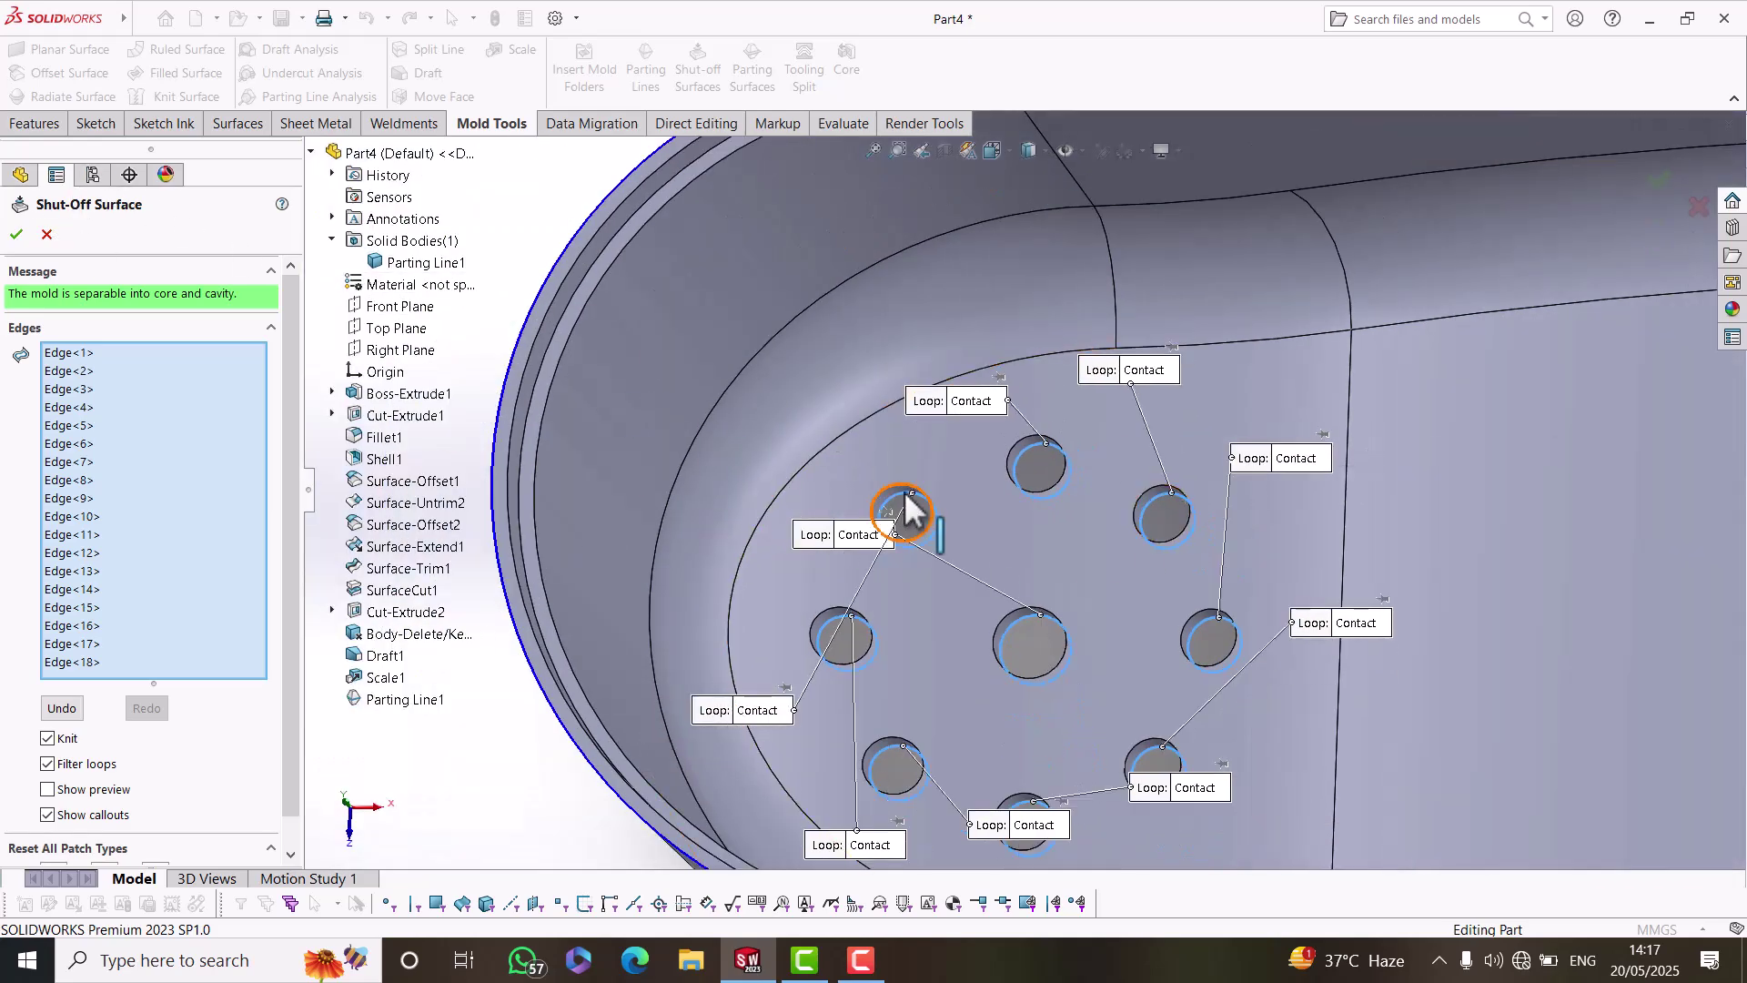
scroll(890, 517, "down", 4)
scroll(882, 506, "up", 6)
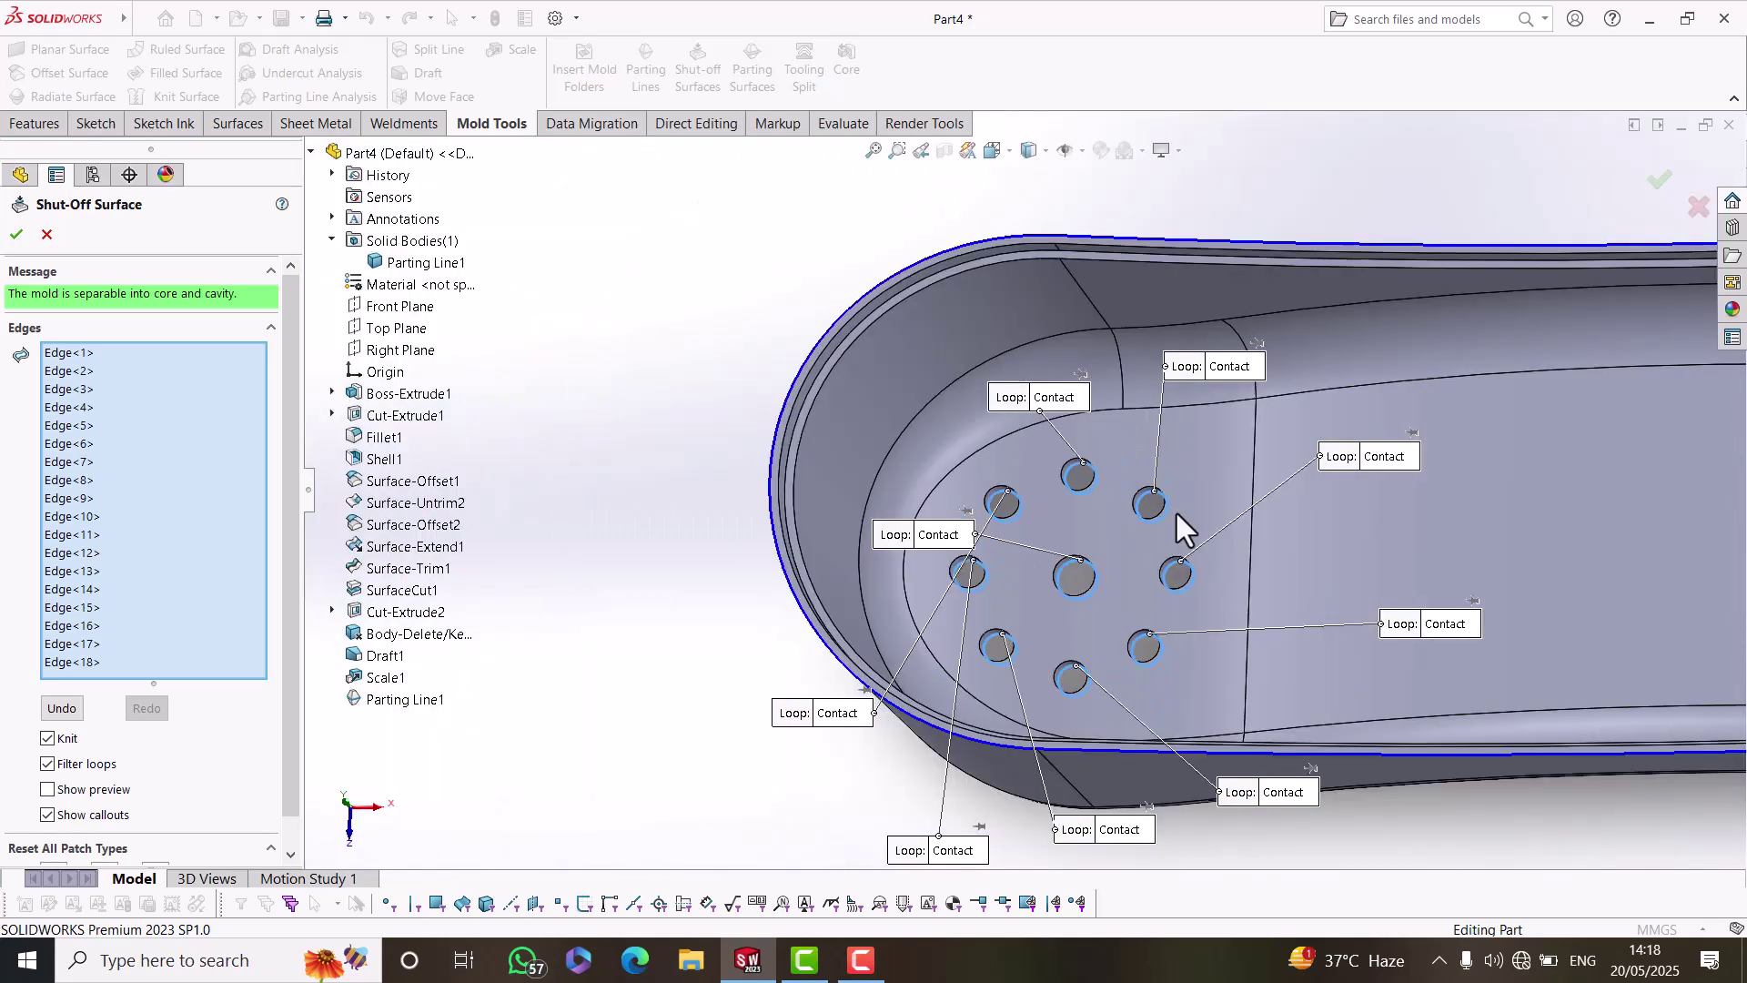
scroll(1586, 484, "down", 5)
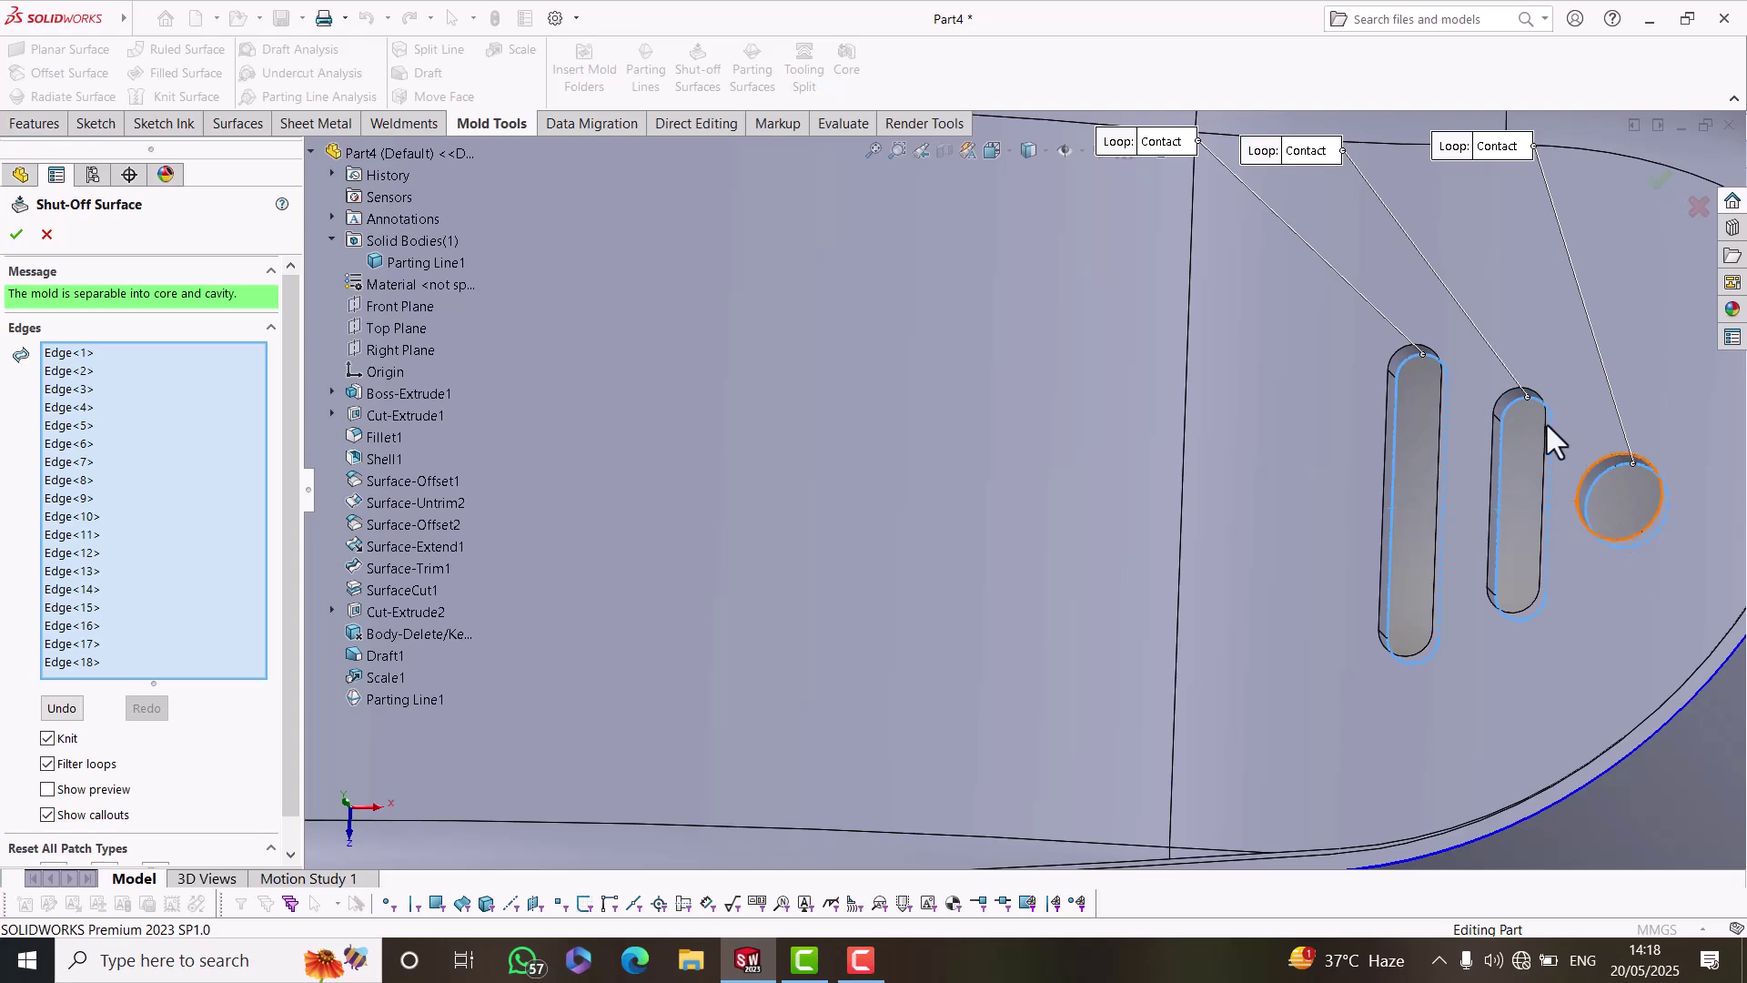
left_click(16, 235)
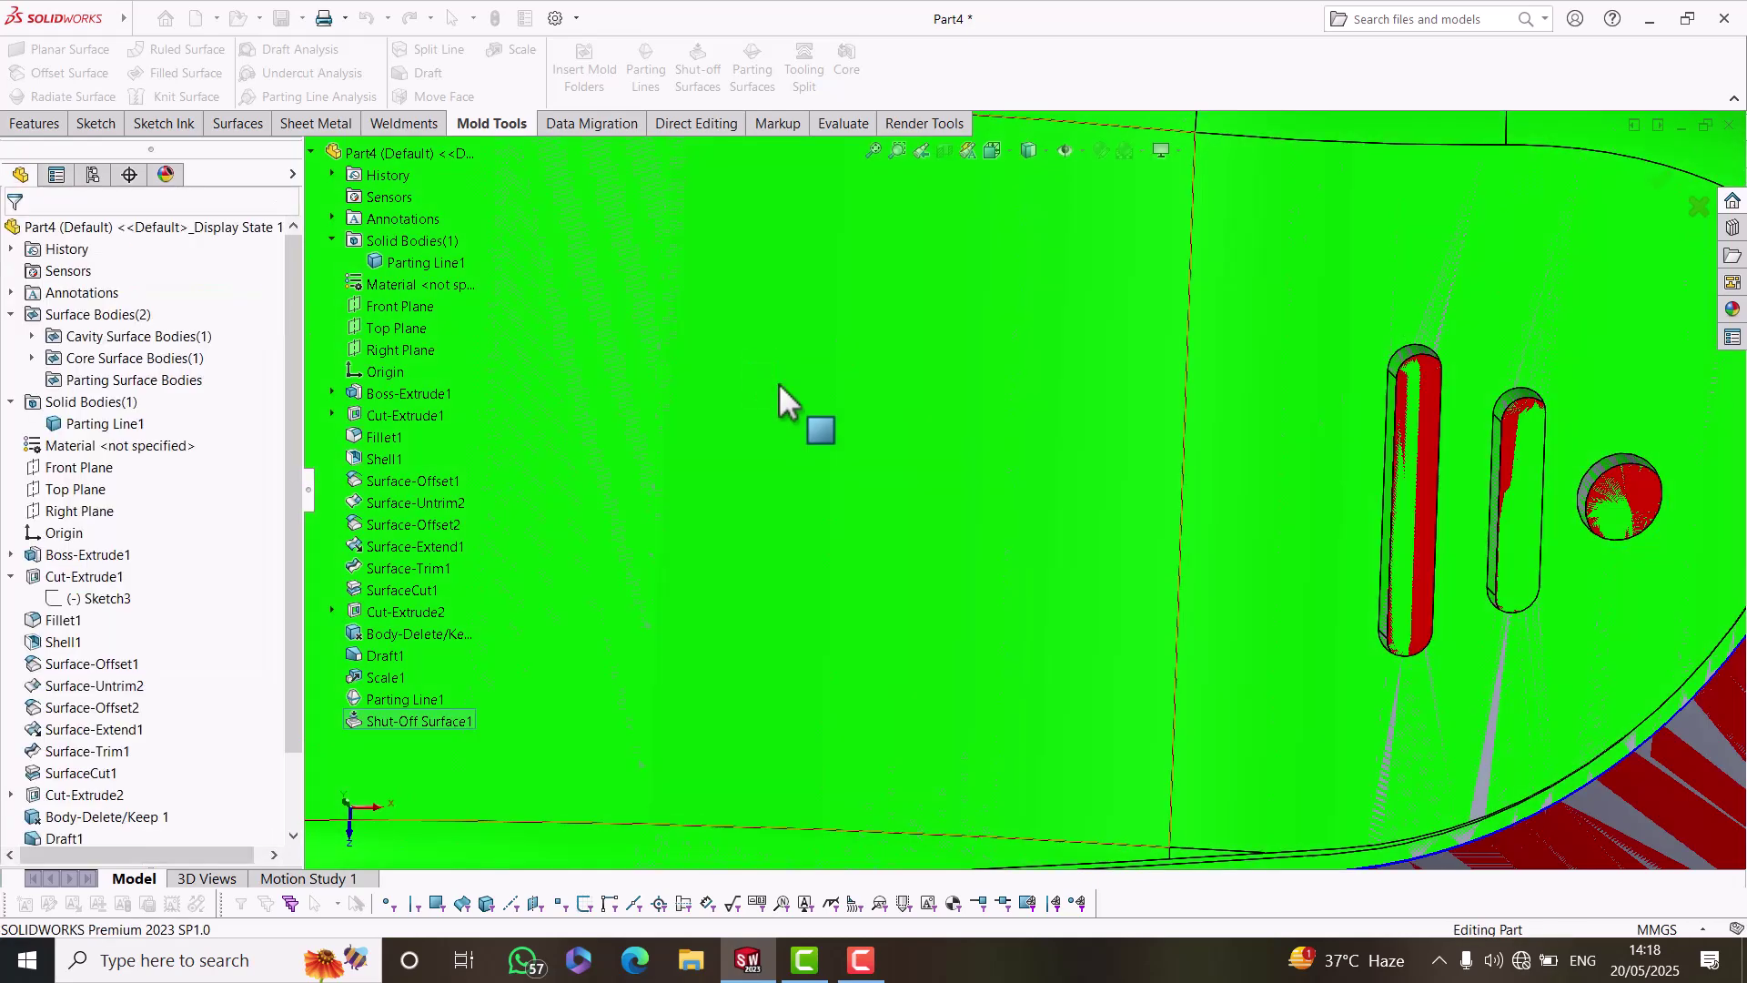
Examine the core and cavity surfaces on the inside and outside of the shell.
scroll(1273, 441, "up", 6)
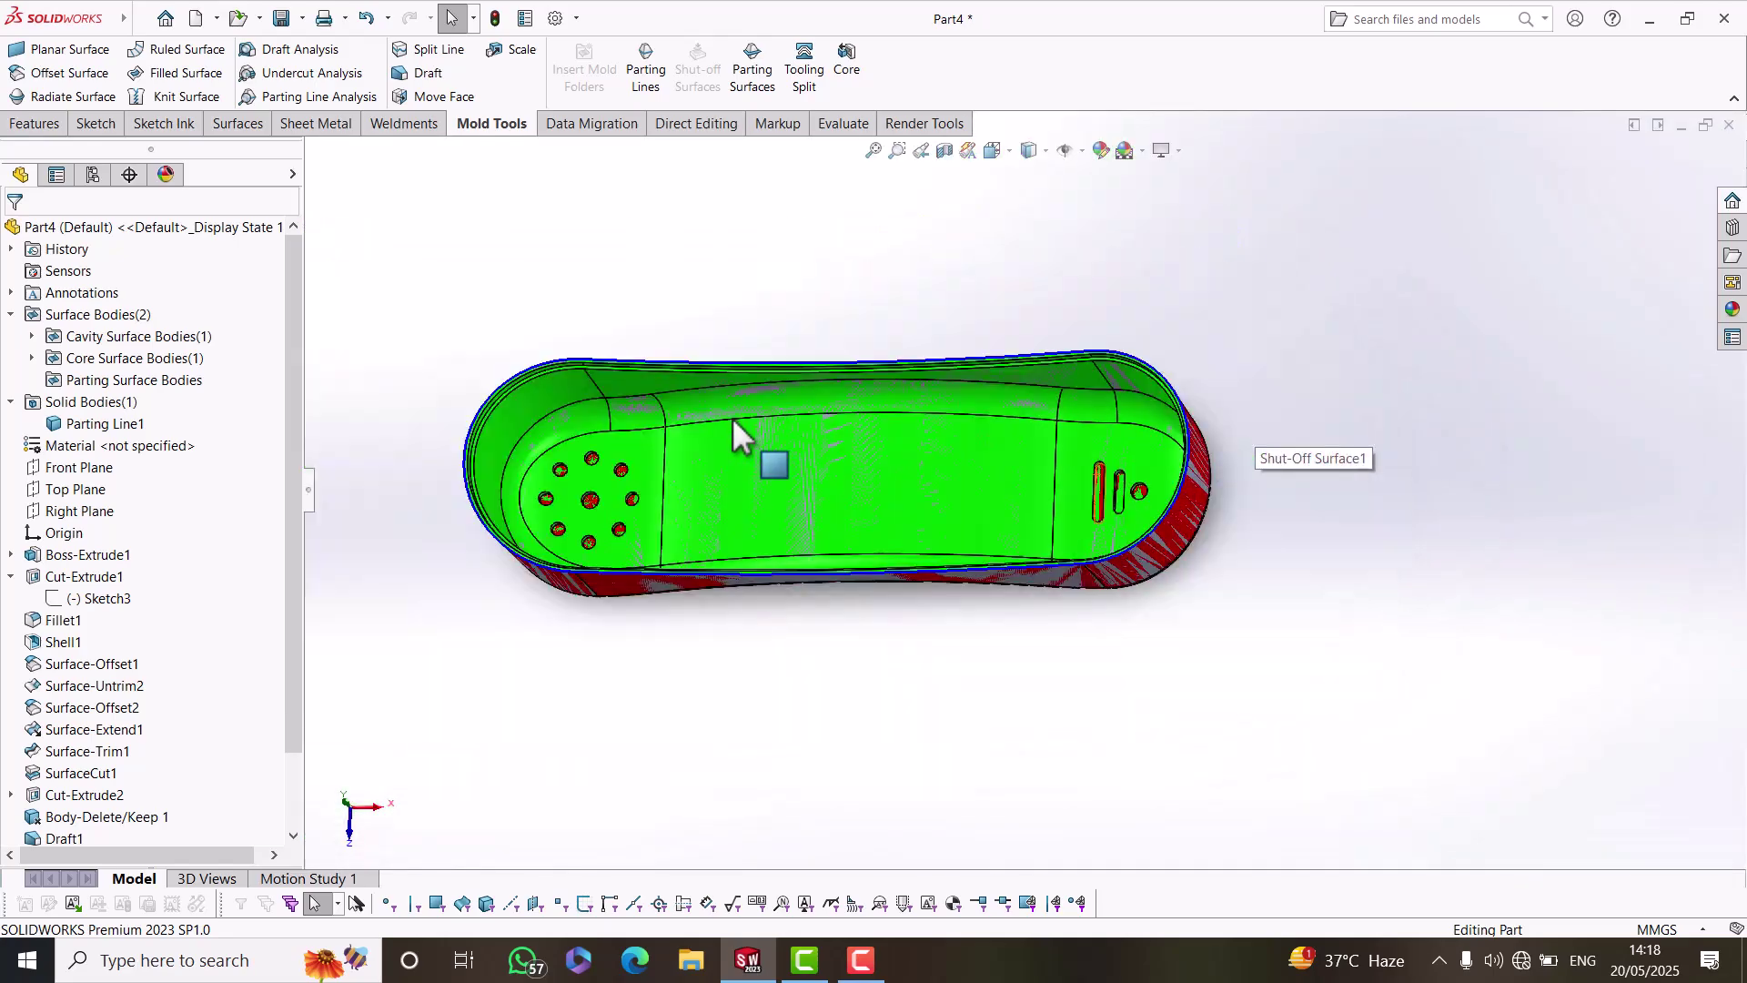
scroll(596, 549, "down", 3)
middle_click_drag(597, 550, 459, 509)
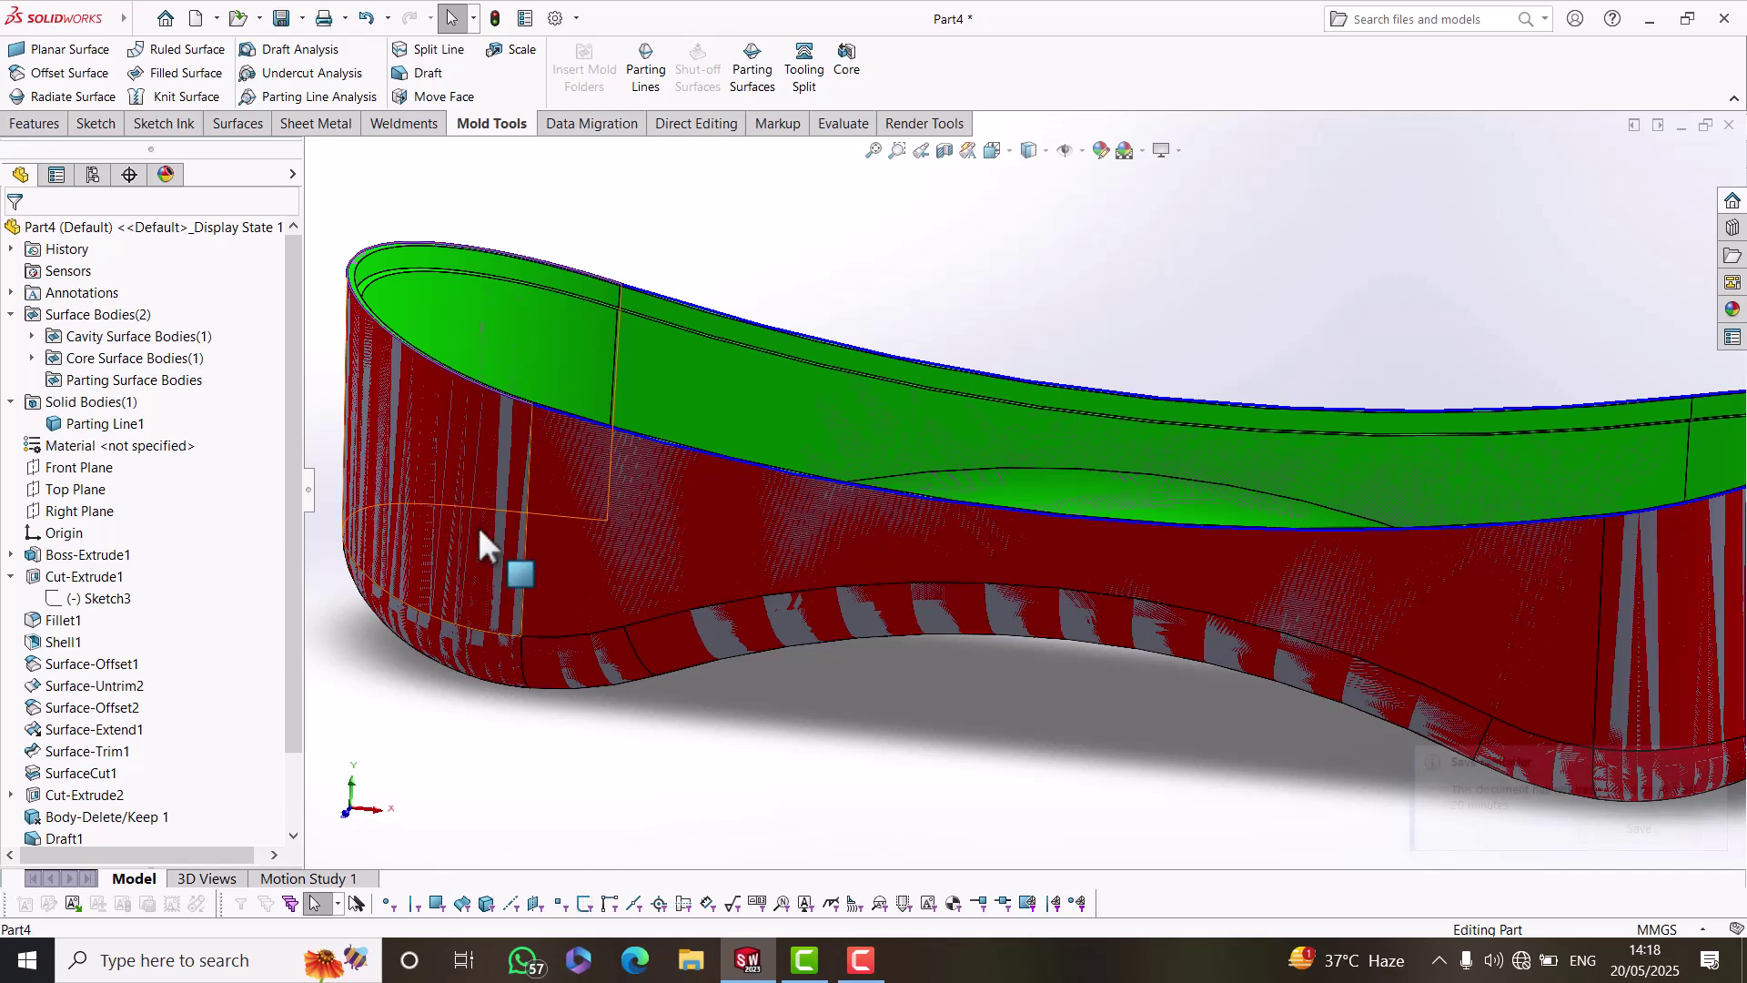
scroll(1365, 665, "up", 3)
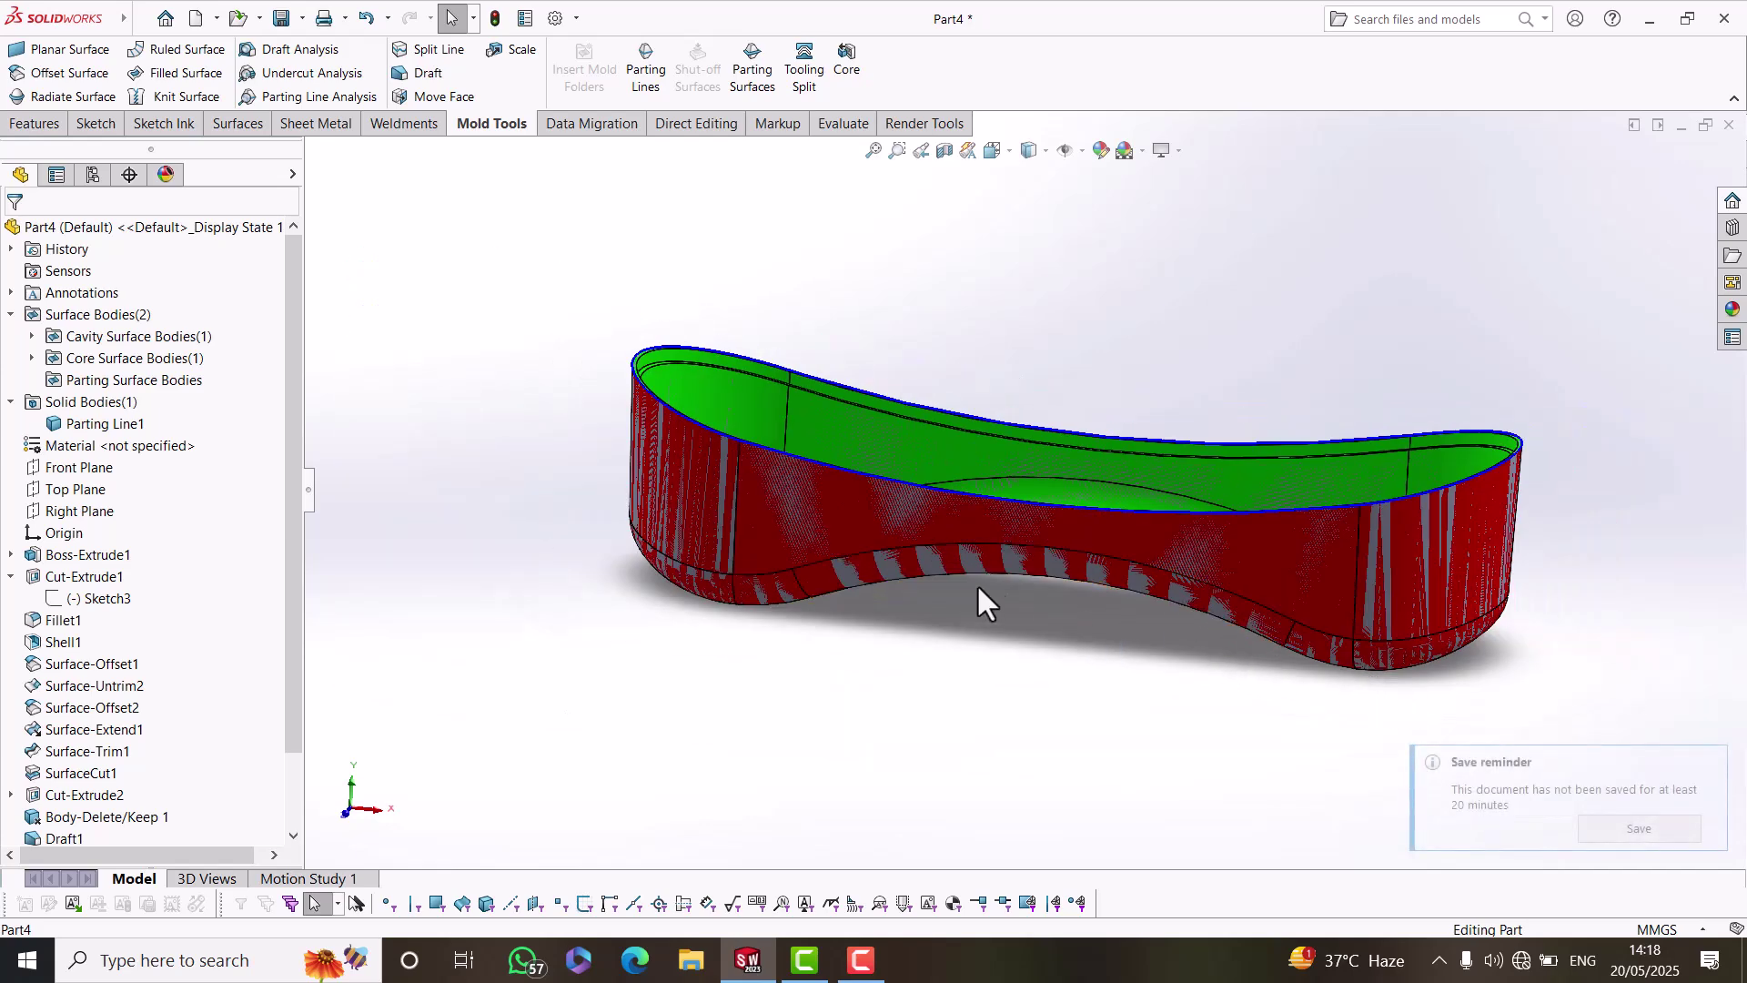
scroll(778, 414, "down", 2)
middle_click_drag(775, 401, 775, 471)
scroll(776, 471, "up", 3)
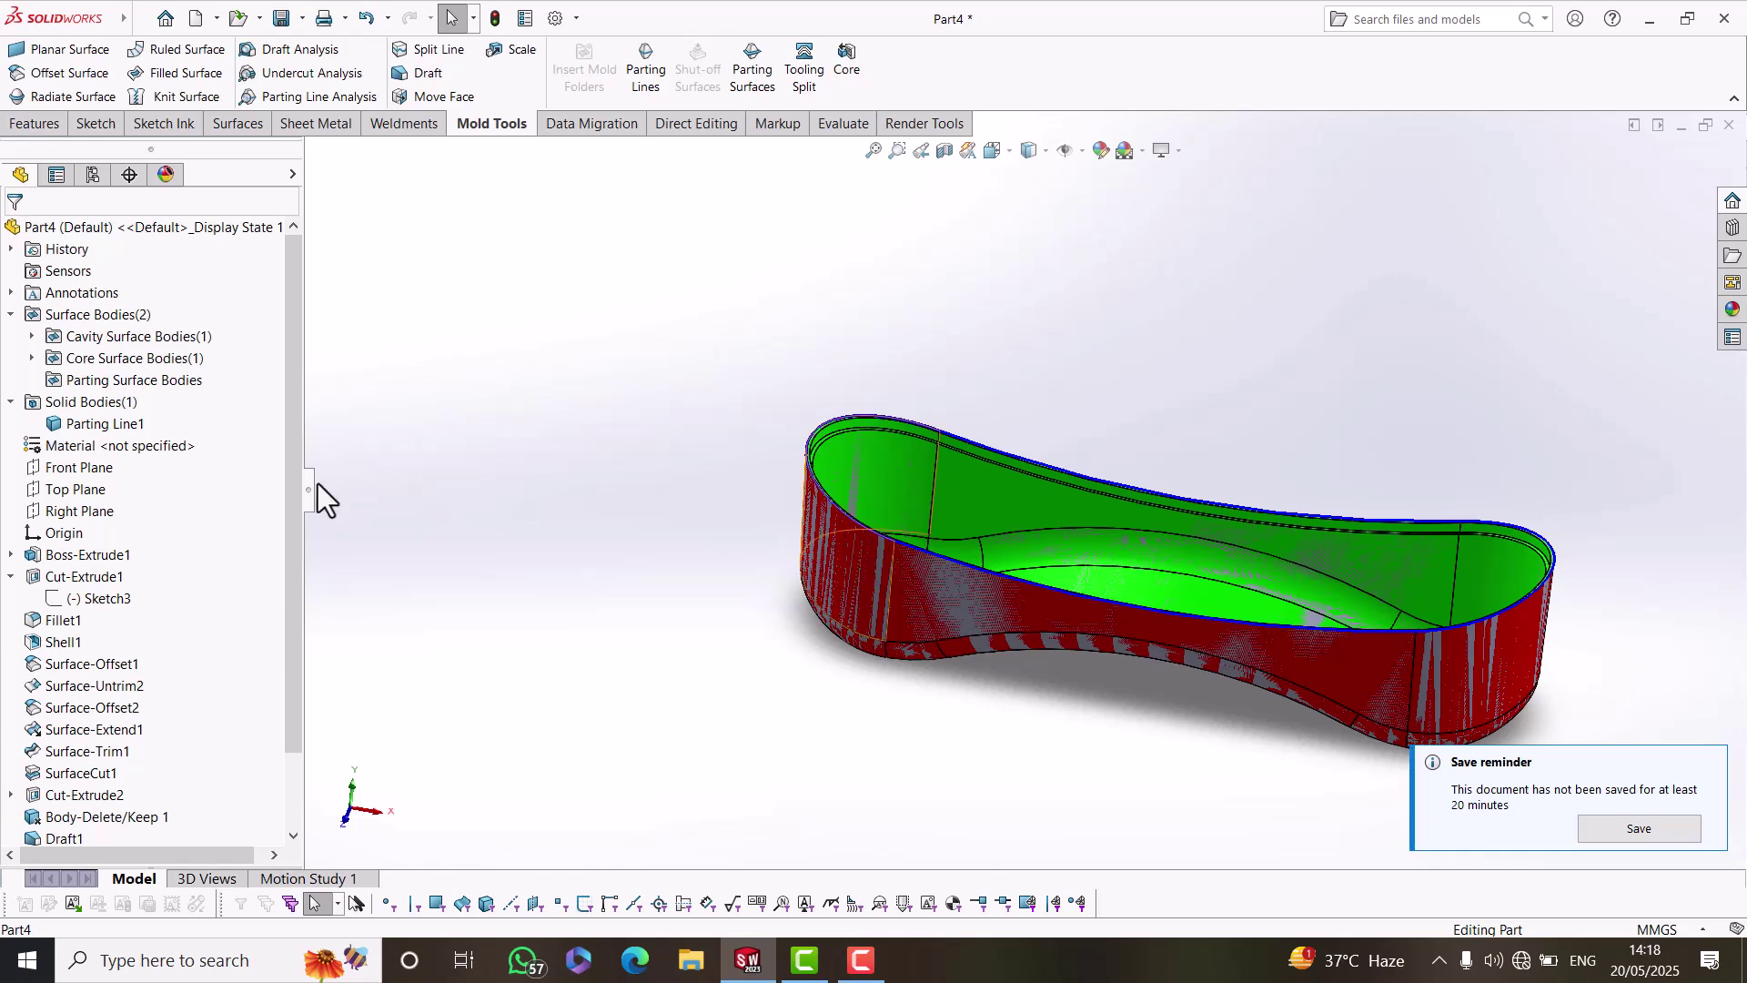
left_click(132, 423)
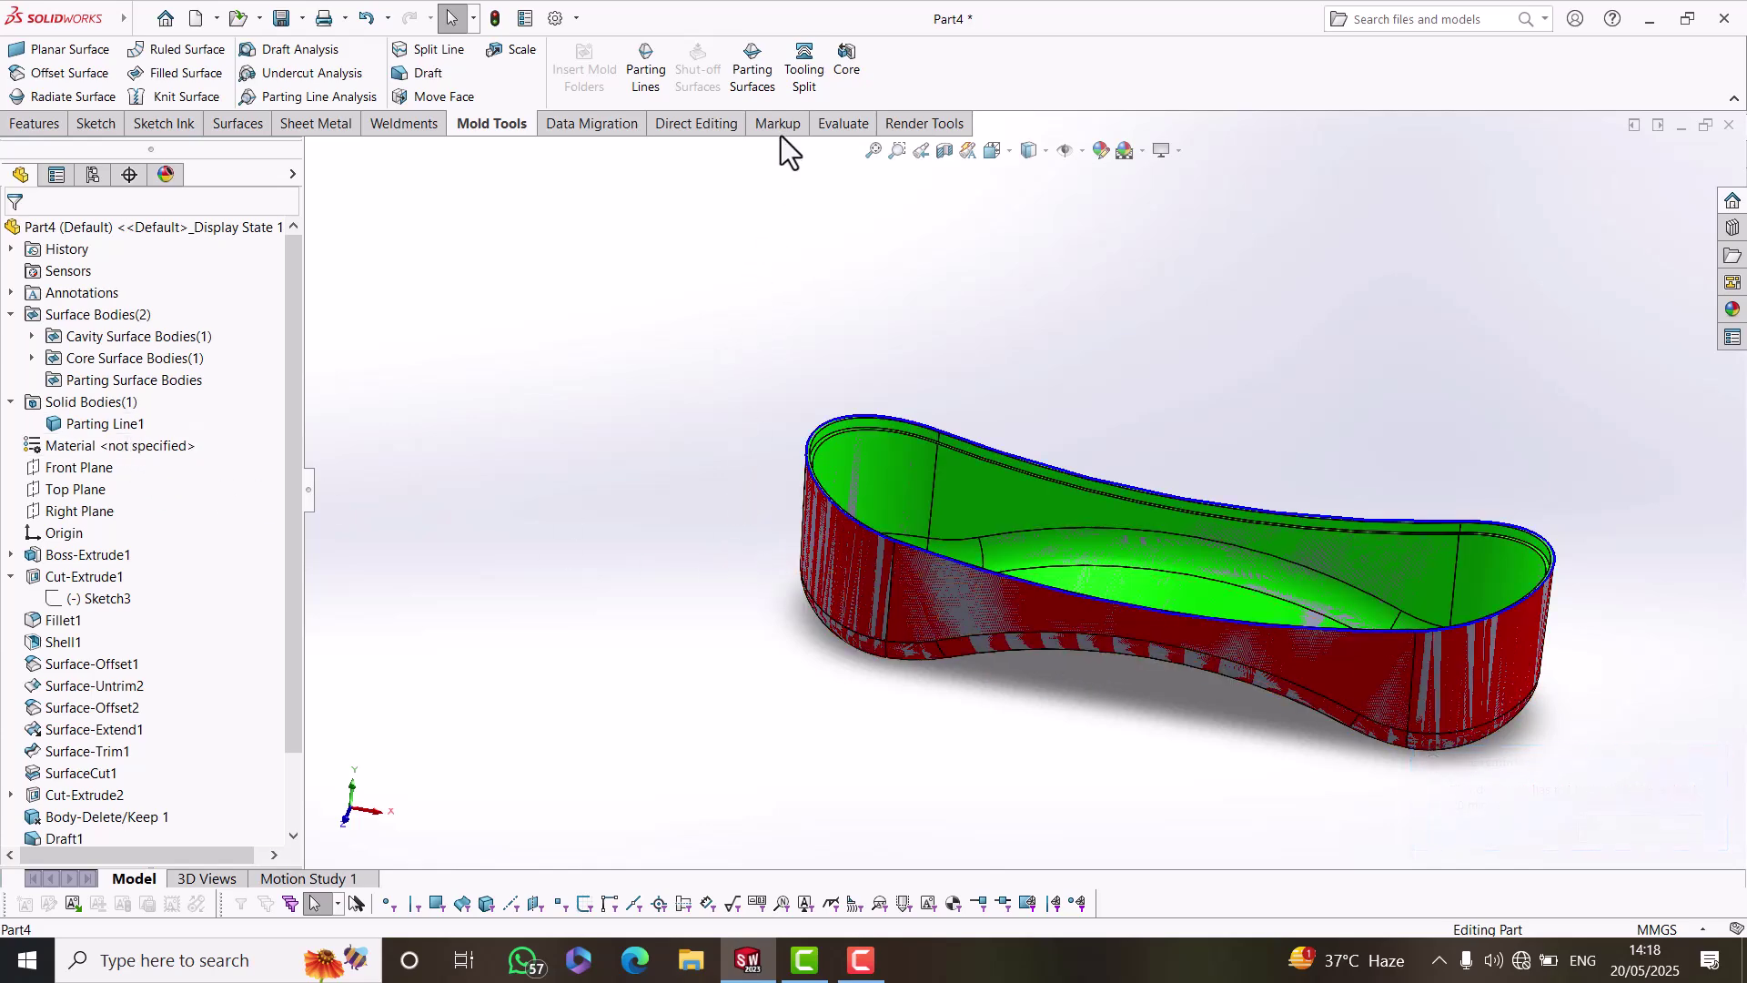
Start a parting surface from Parting Line1, perpendicular to pull, and set its distance to 50 mm.
left_click(755, 81)
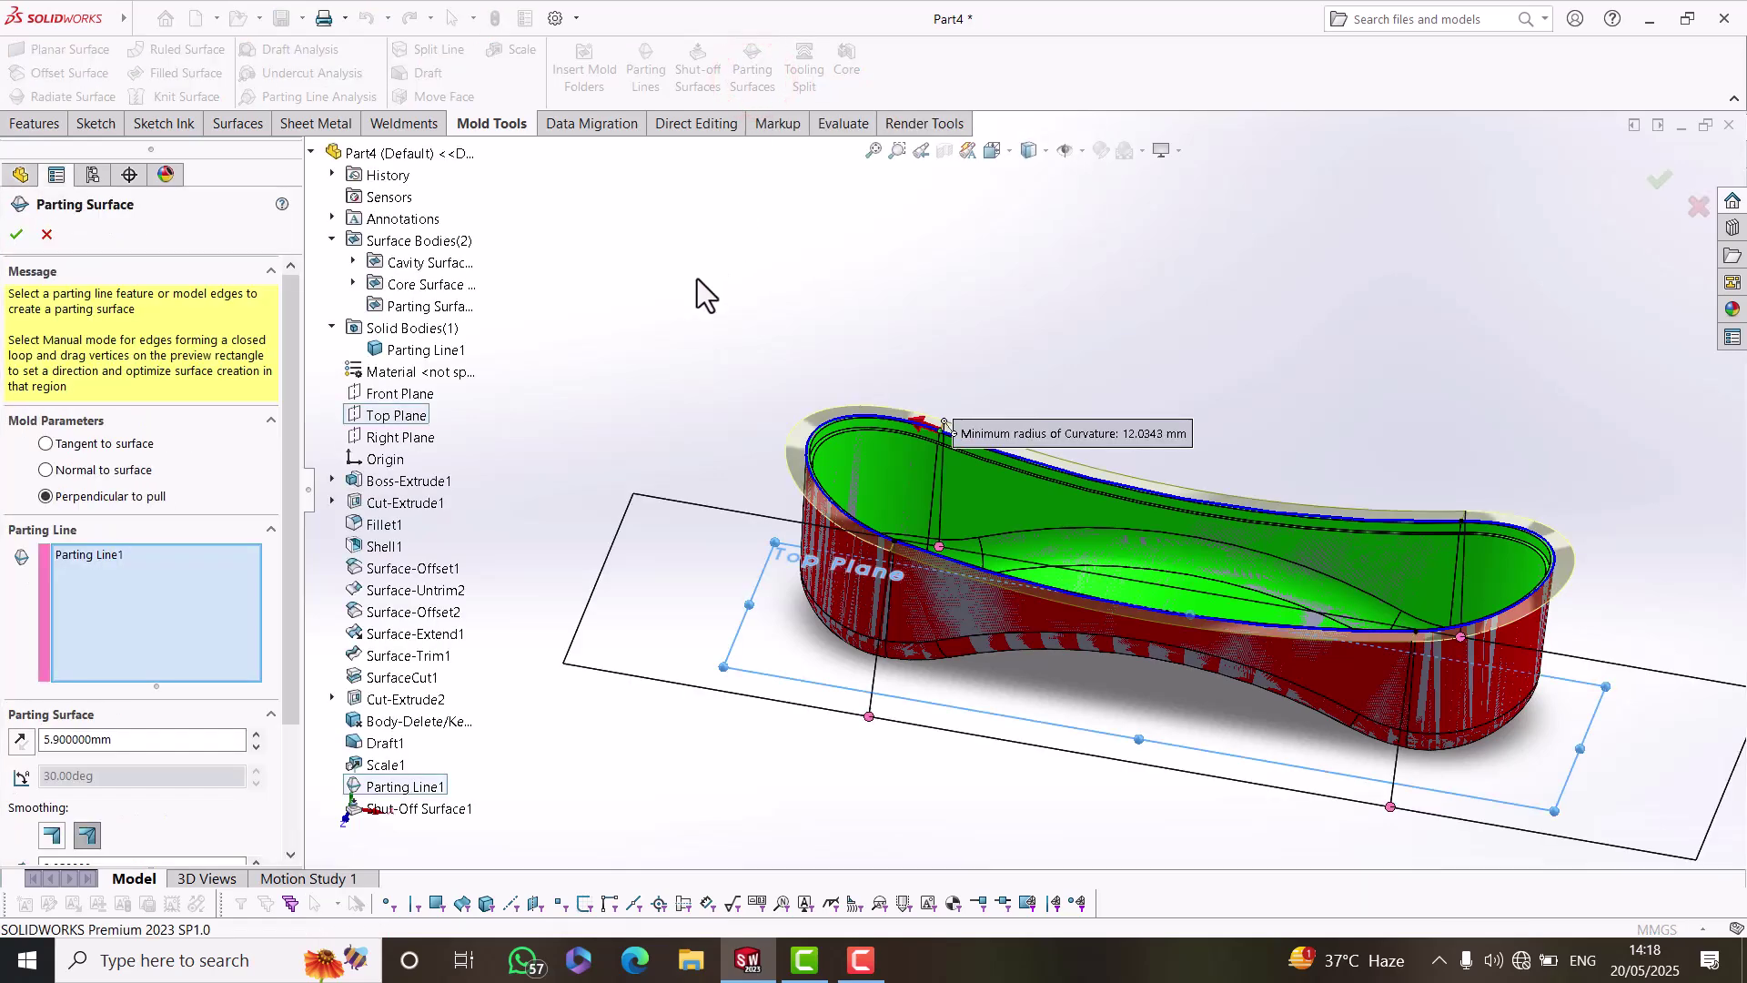
scroll(1144, 552, "down", 3)
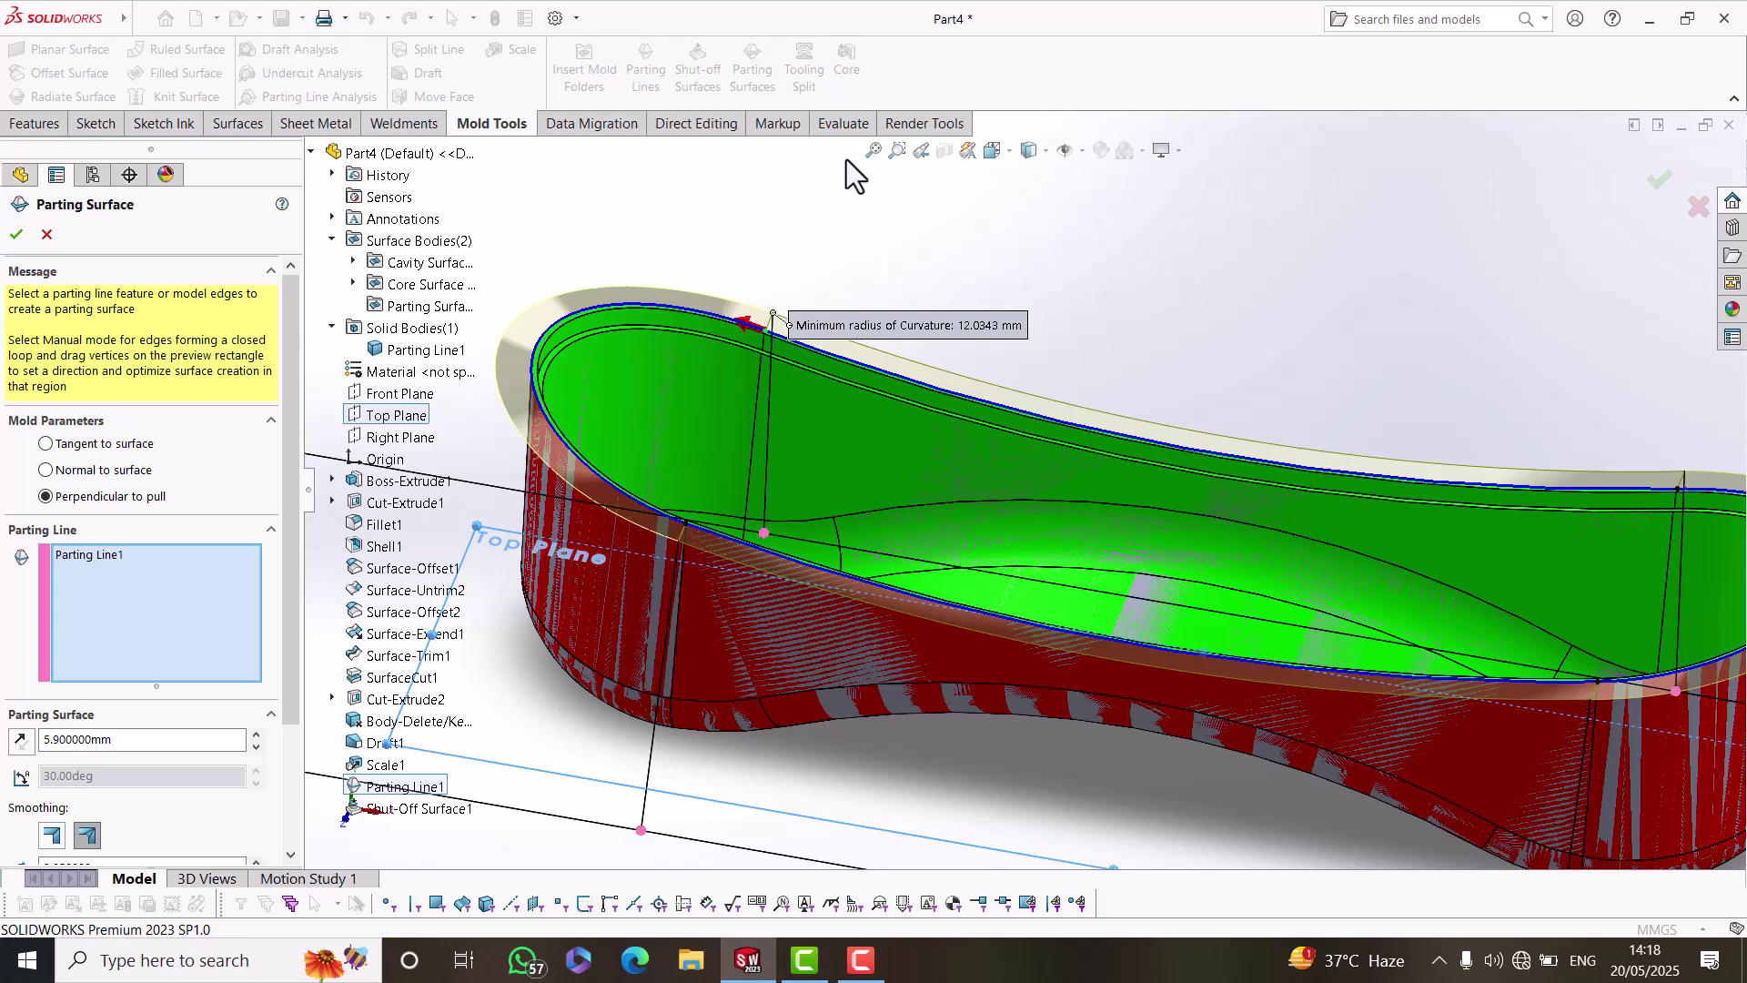
scroll(771, 375, "up", 2)
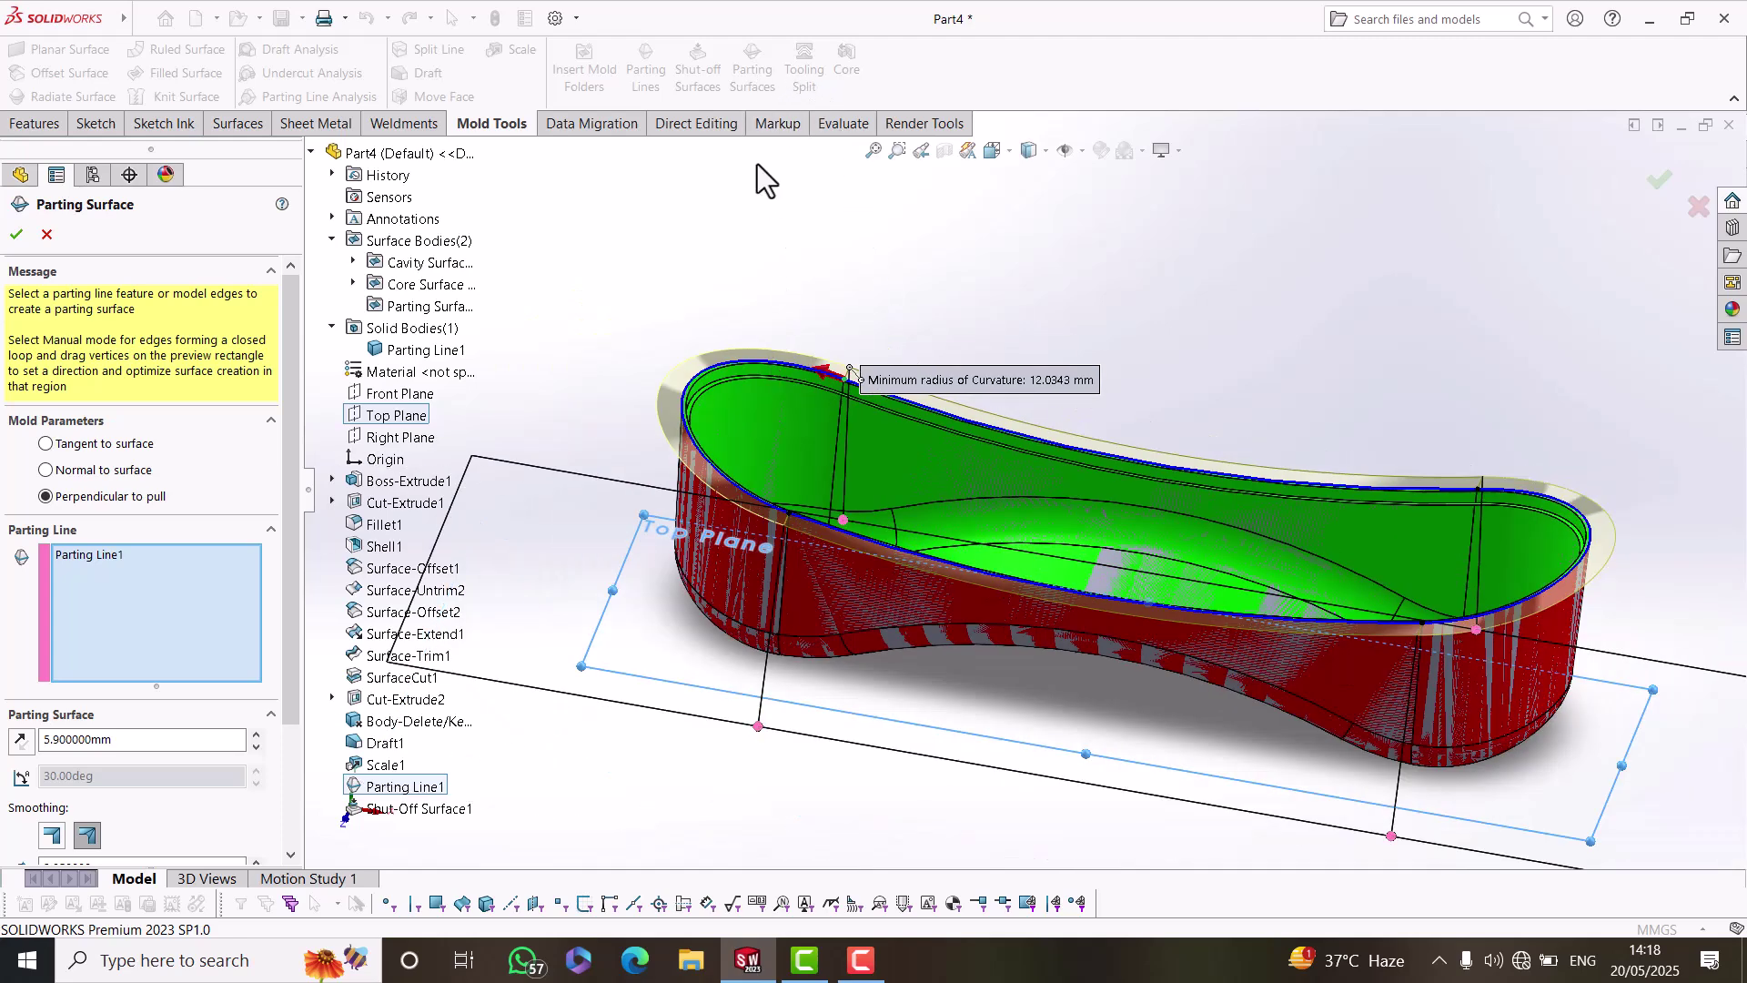
left_click_drag(286, 514, 273, 619)
double_click(143, 576)
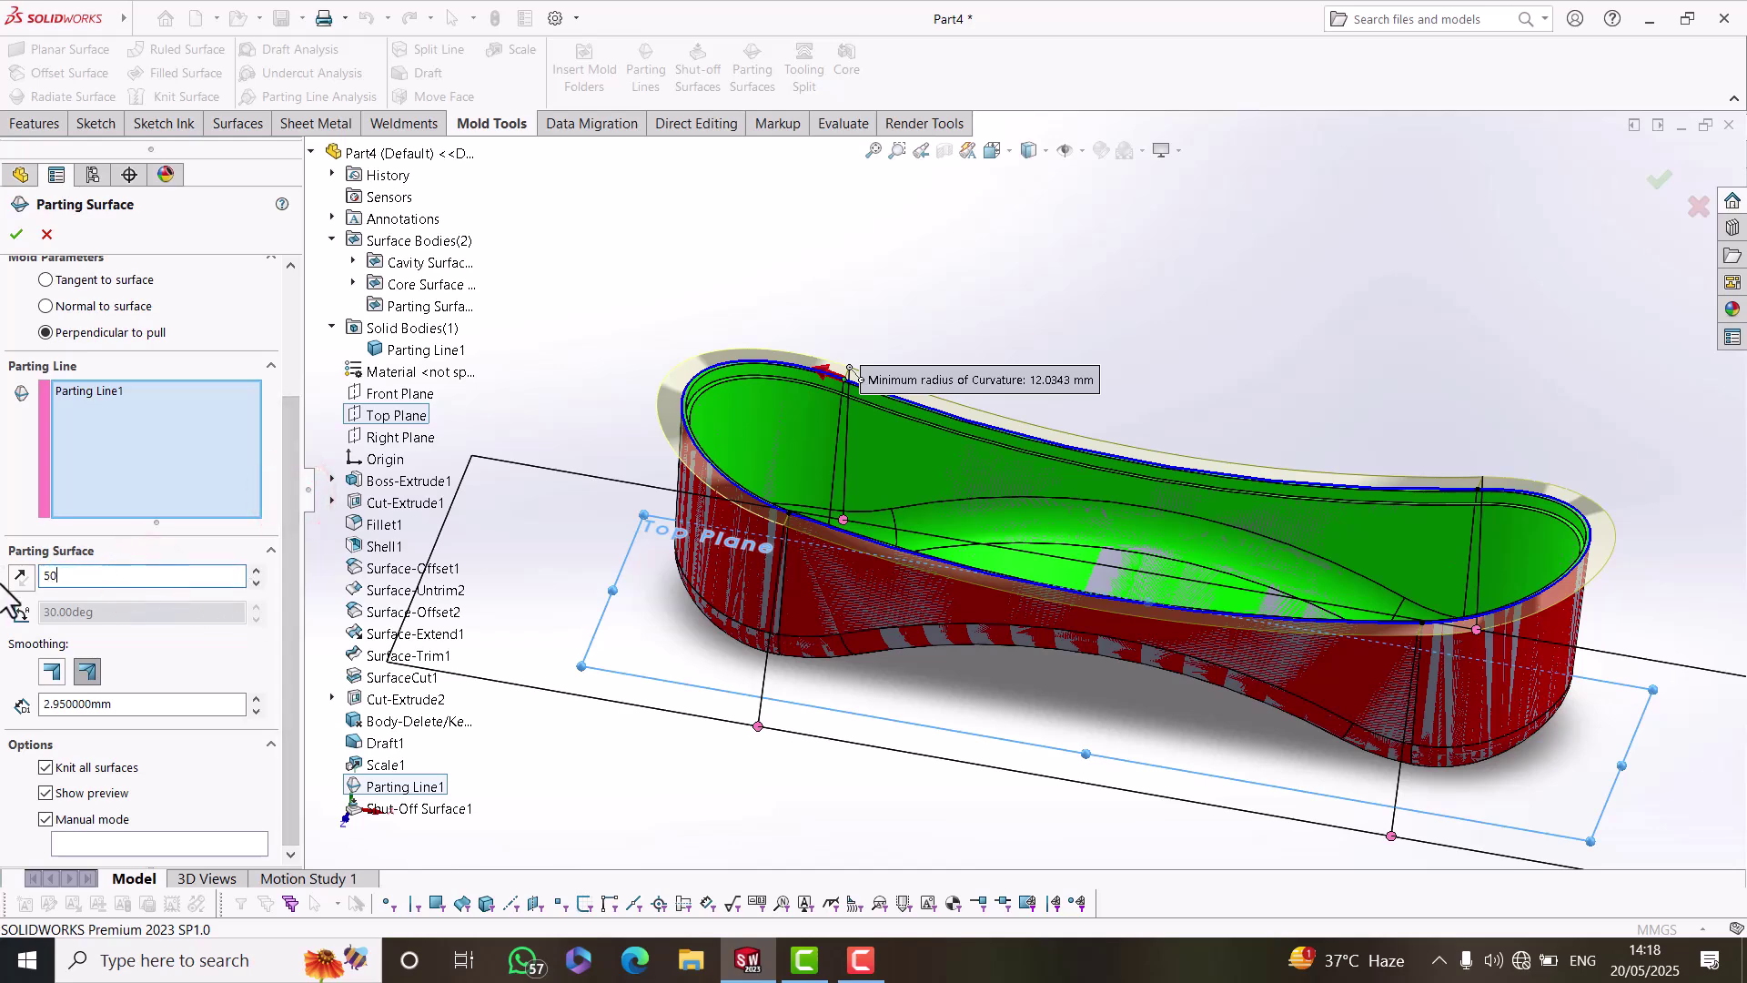
type("50")
key("Return")
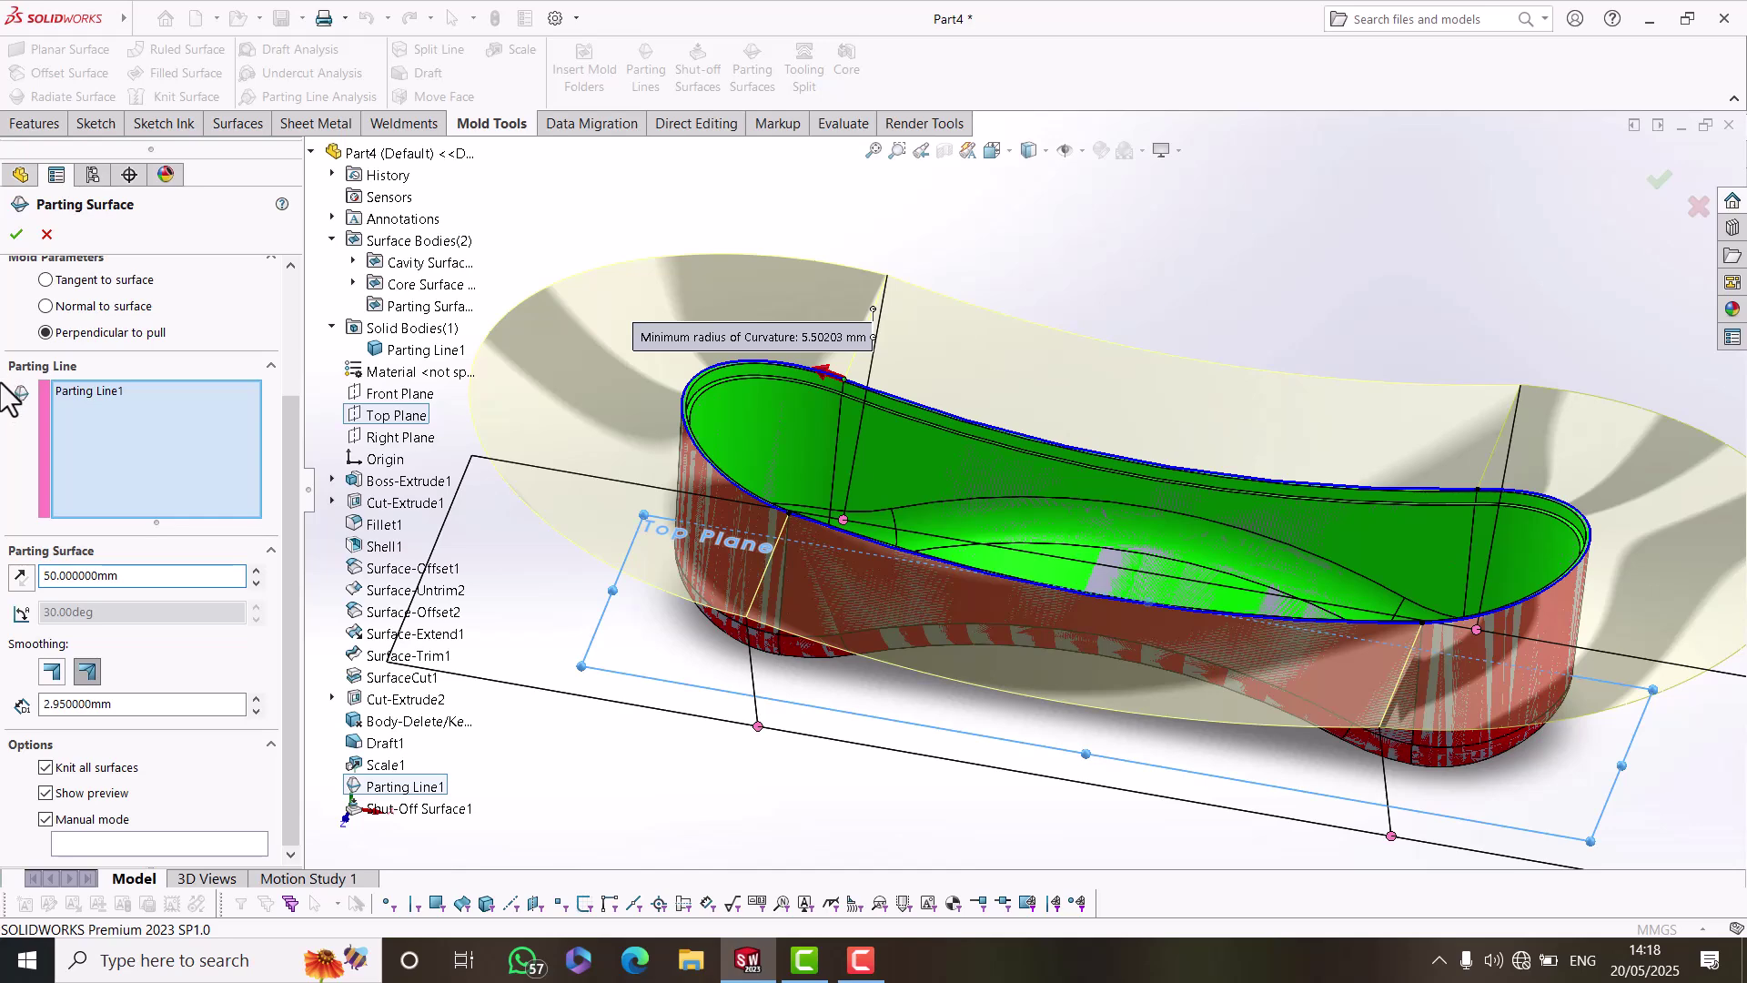
Create the configured parting surface around the shell's rim.
left_click(13, 236)
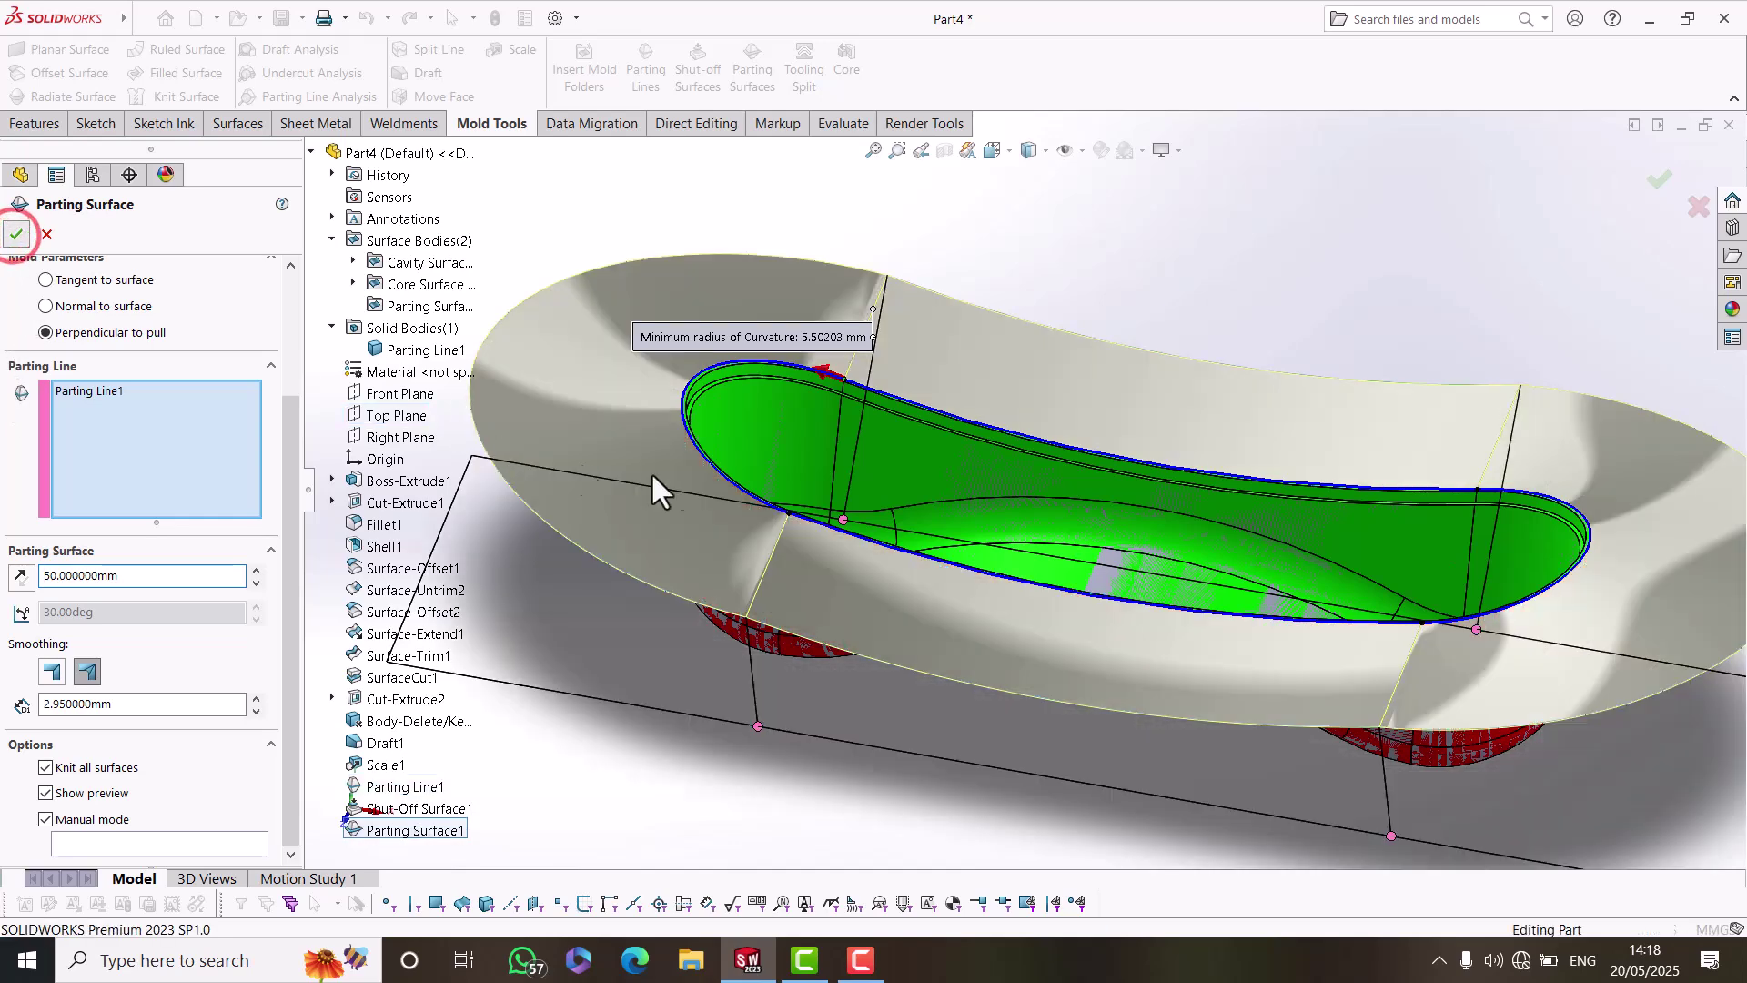
middle_click_drag(826, 495, 1006, 534)
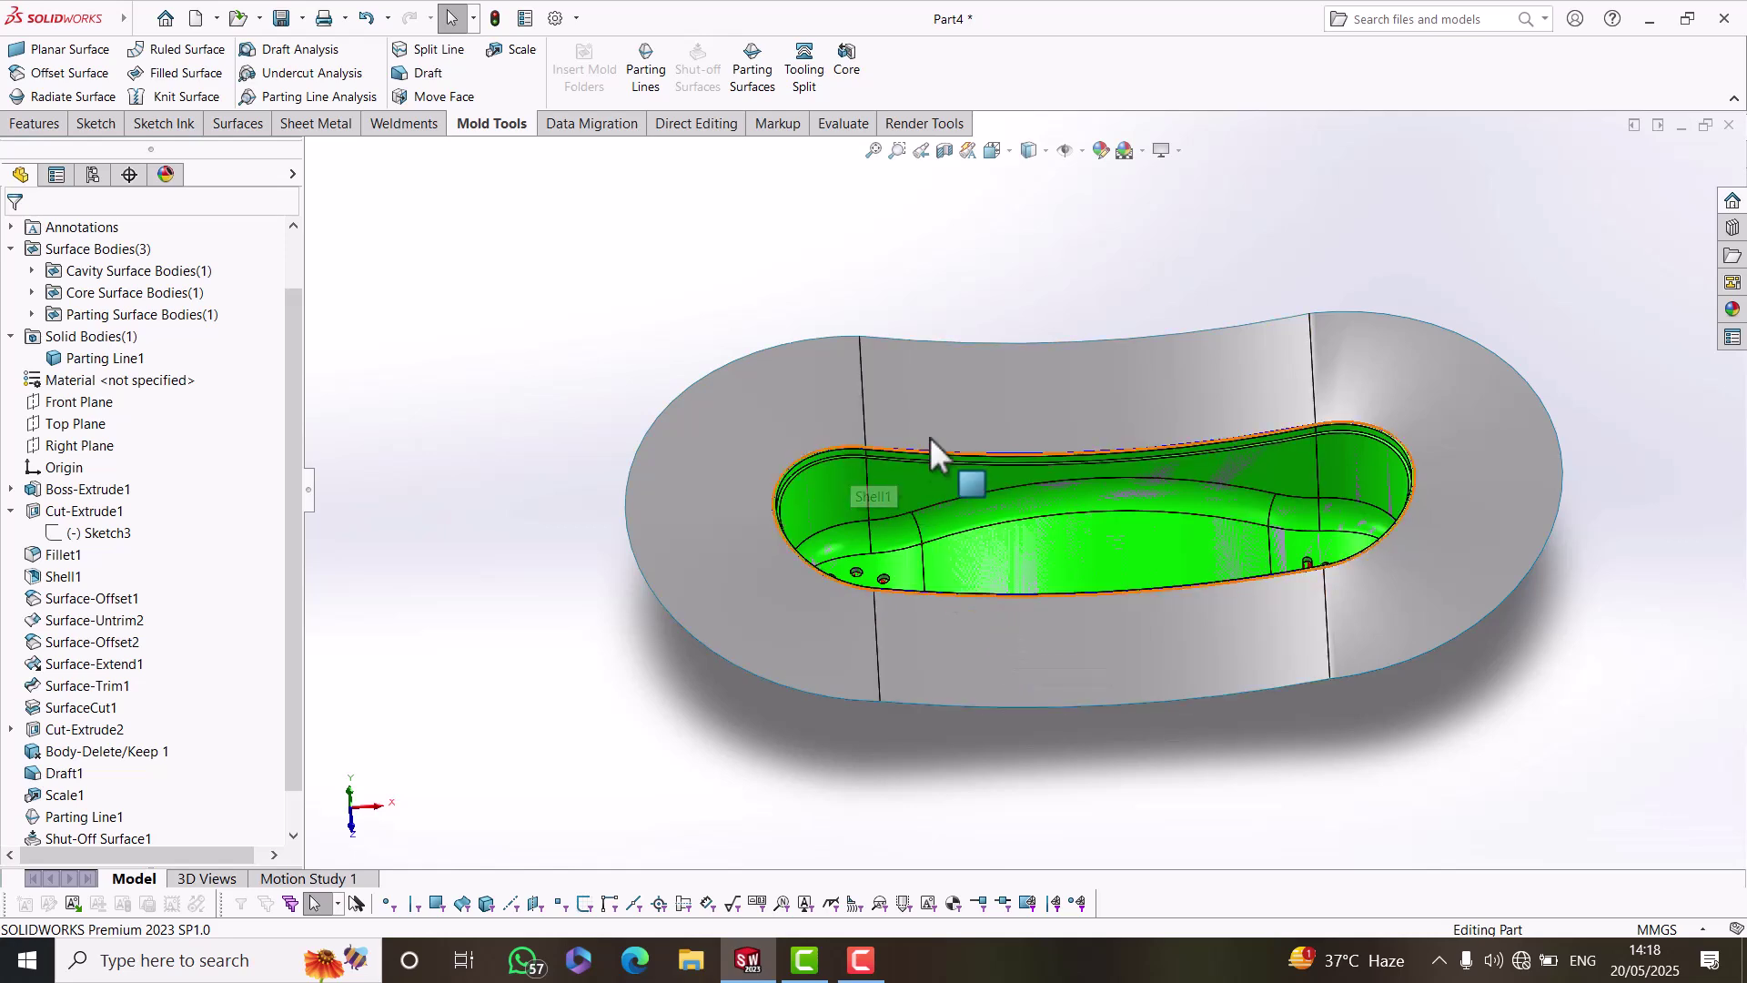
Start a Tooling Split on the Top Plane and sketch a center rectangle about 260 by 107 mm from the origin around the shell.
left_click(805, 76)
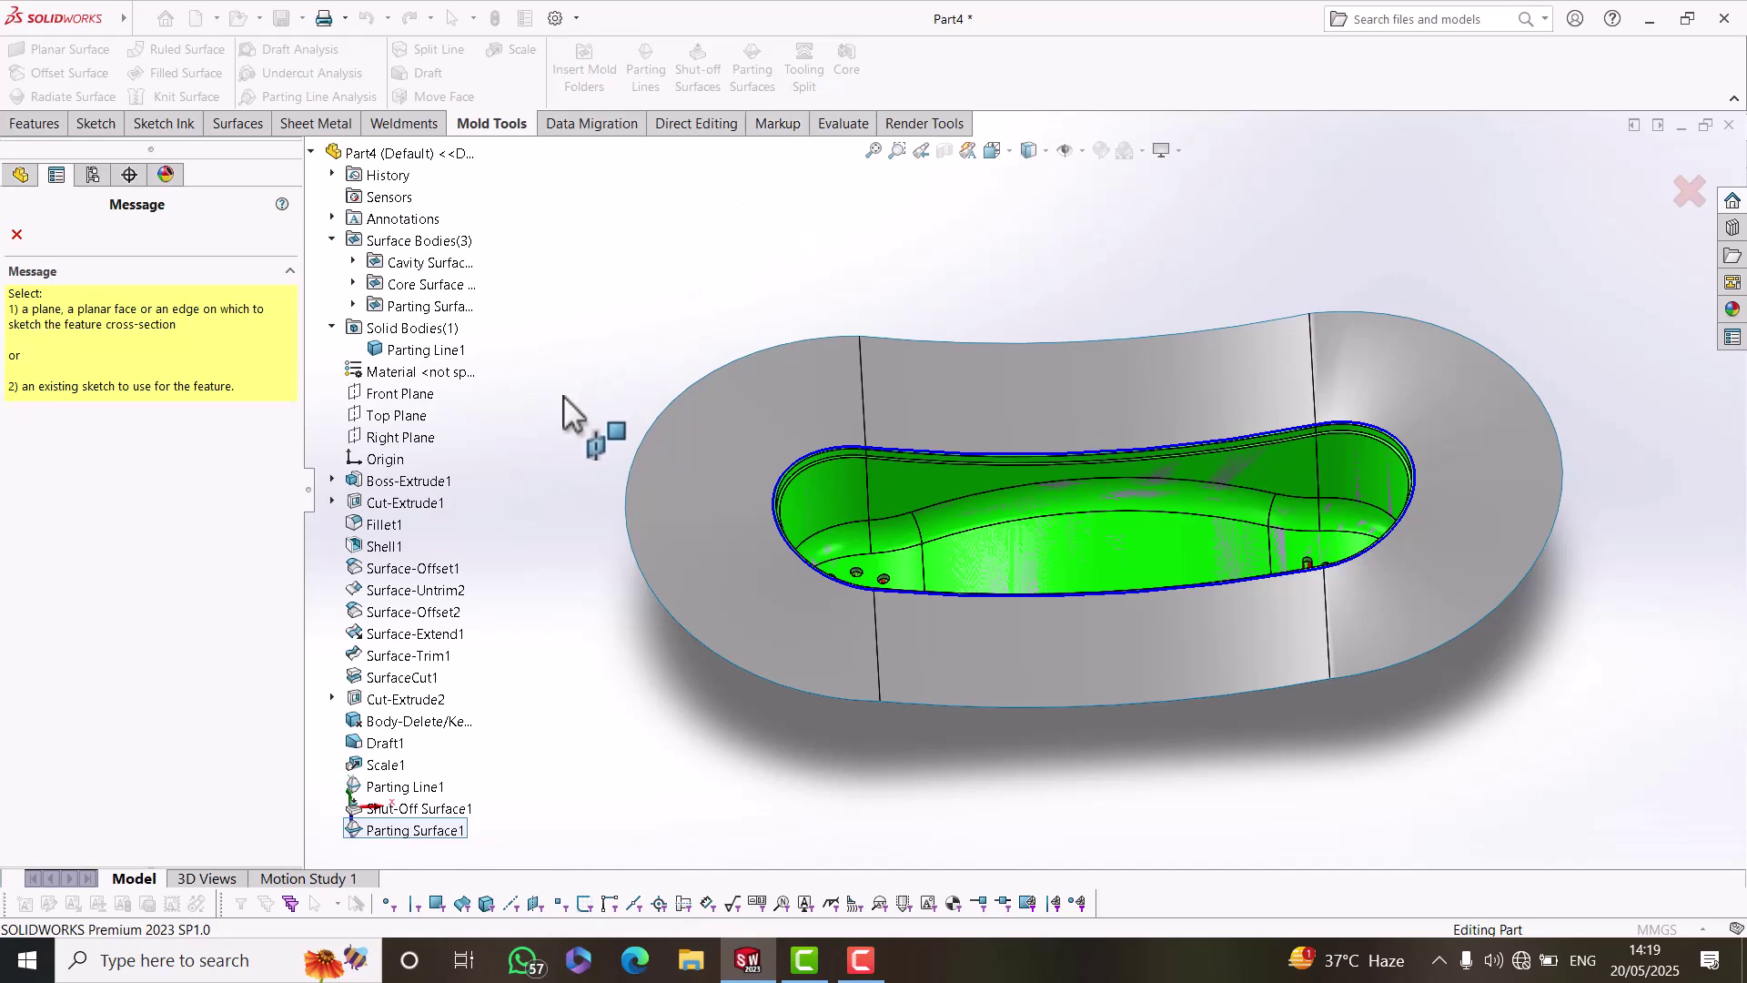
left_click(409, 420)
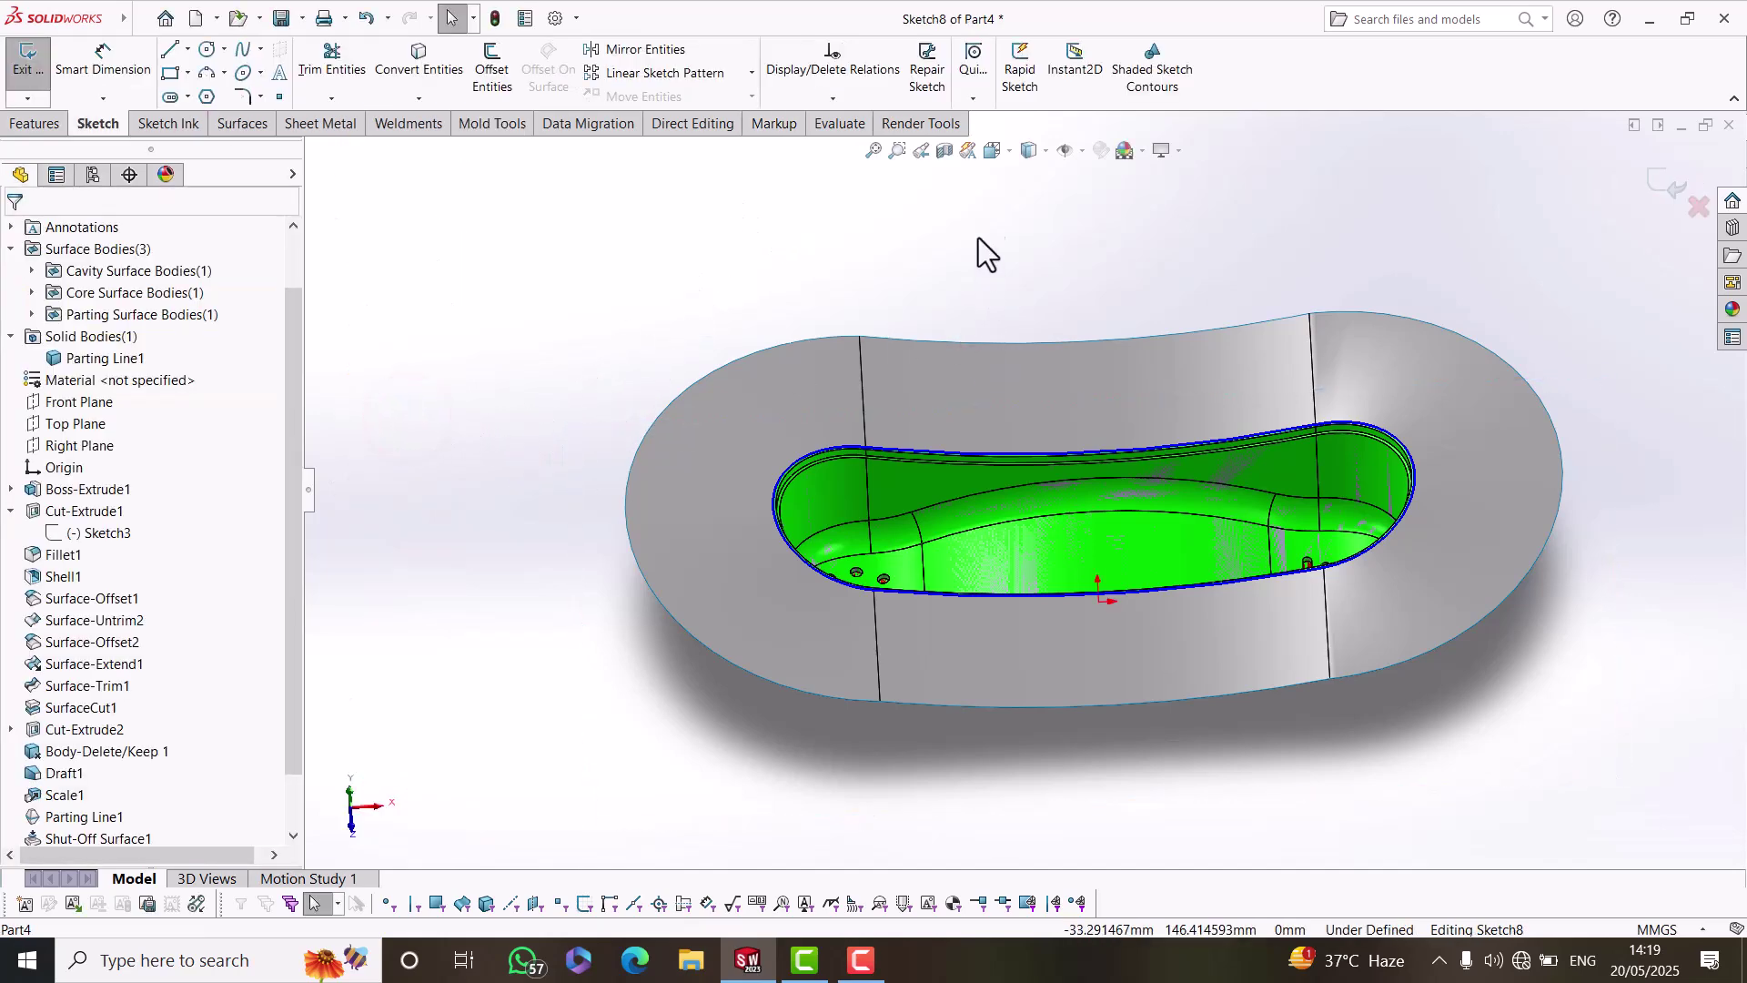
left_click(993, 151)
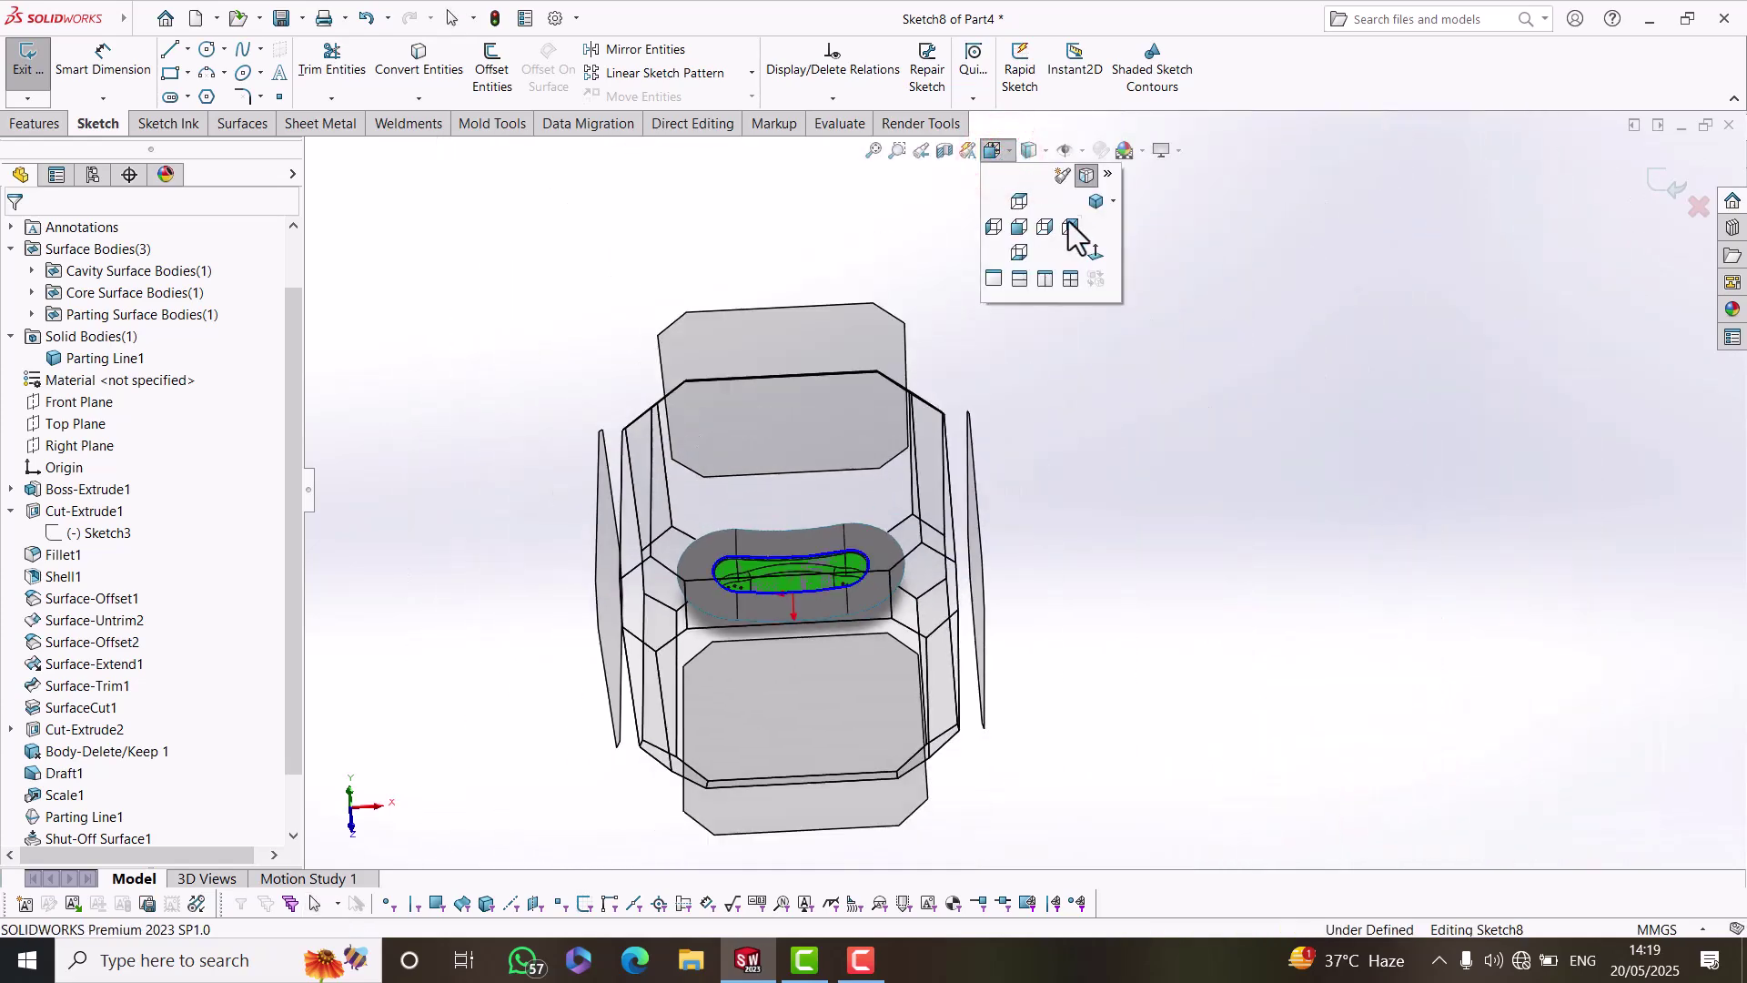
left_click(1097, 254)
left_click(188, 73)
left_click(215, 118)
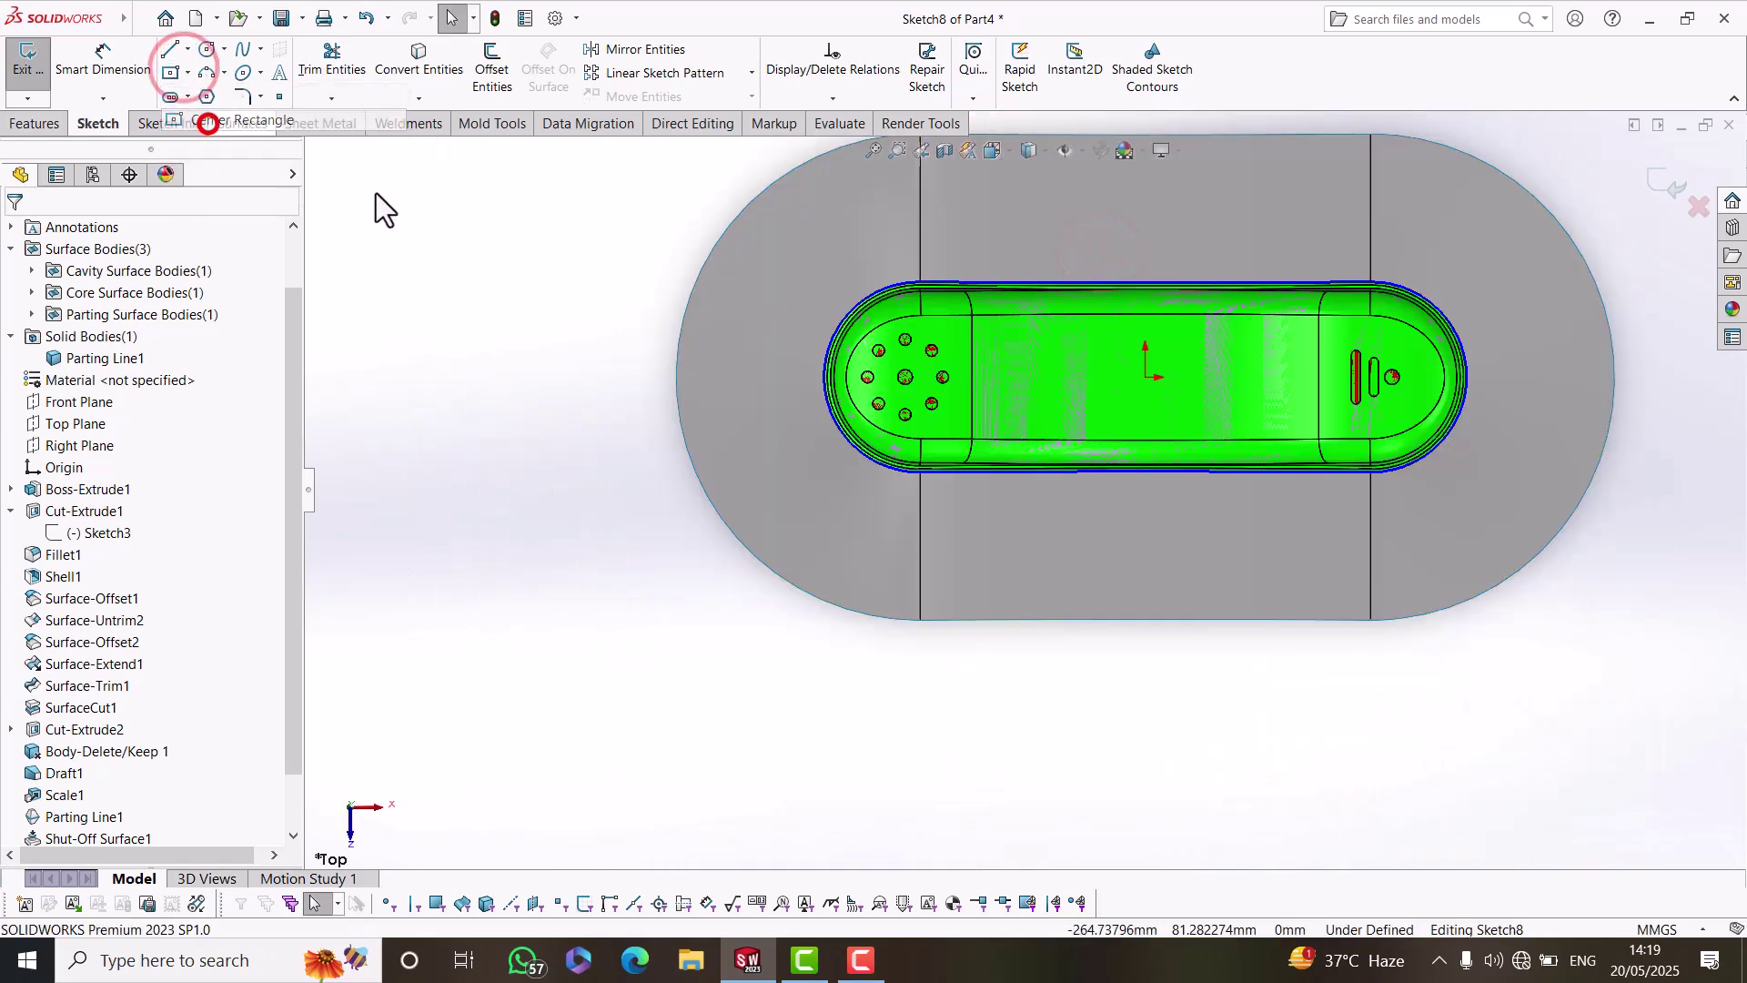
left_click(1145, 377)
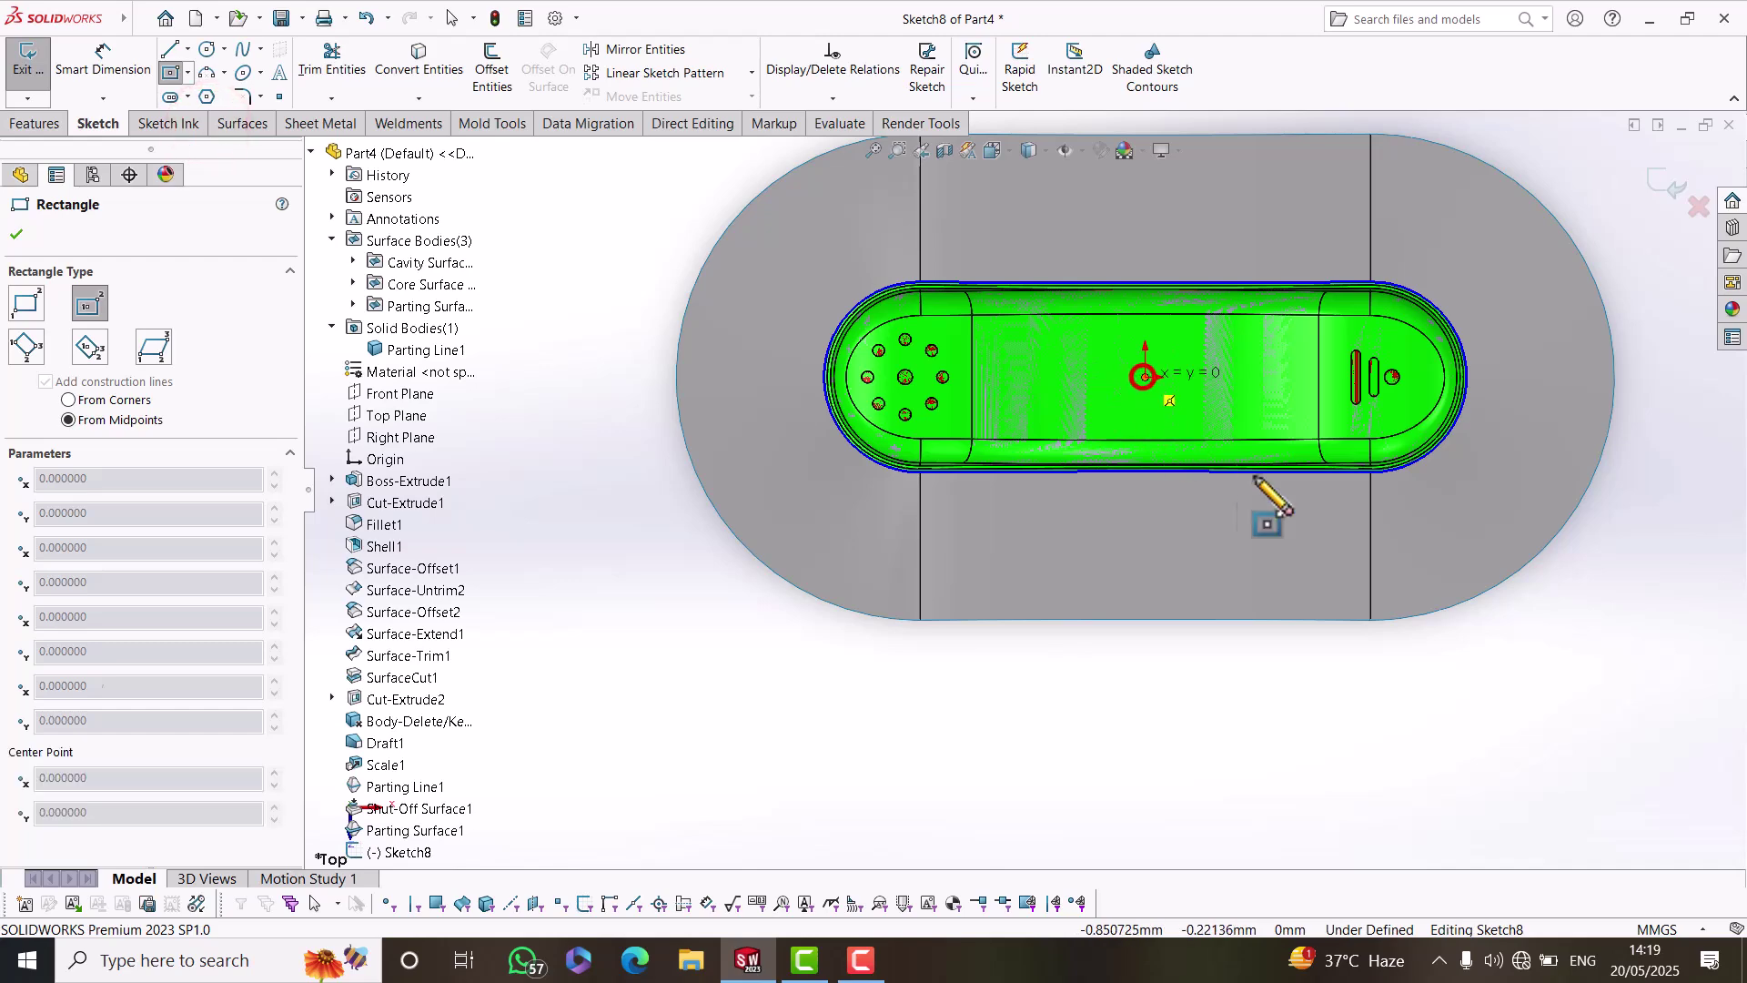
left_click(1530, 534)
Dimension the rectangle's long side and set its length to 250 mm.
left_click(108, 65)
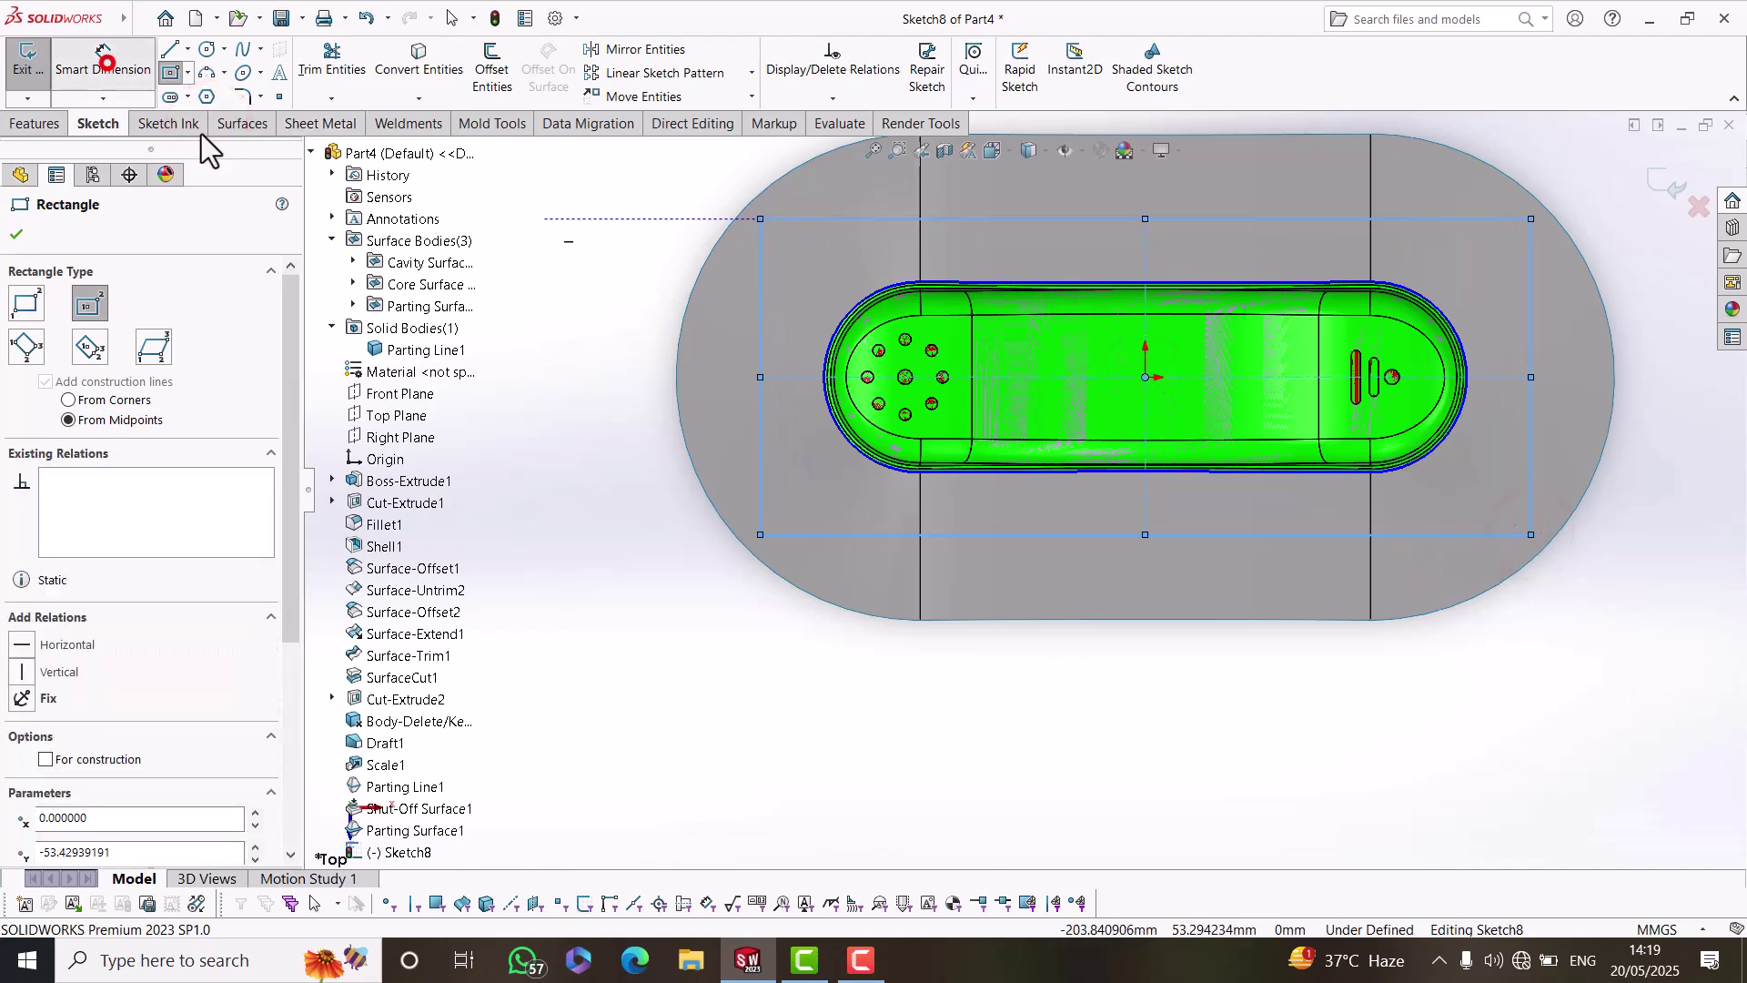
scroll(941, 477, "up", 2)
scroll(1128, 353, "down", 3)
left_click(947, 282)
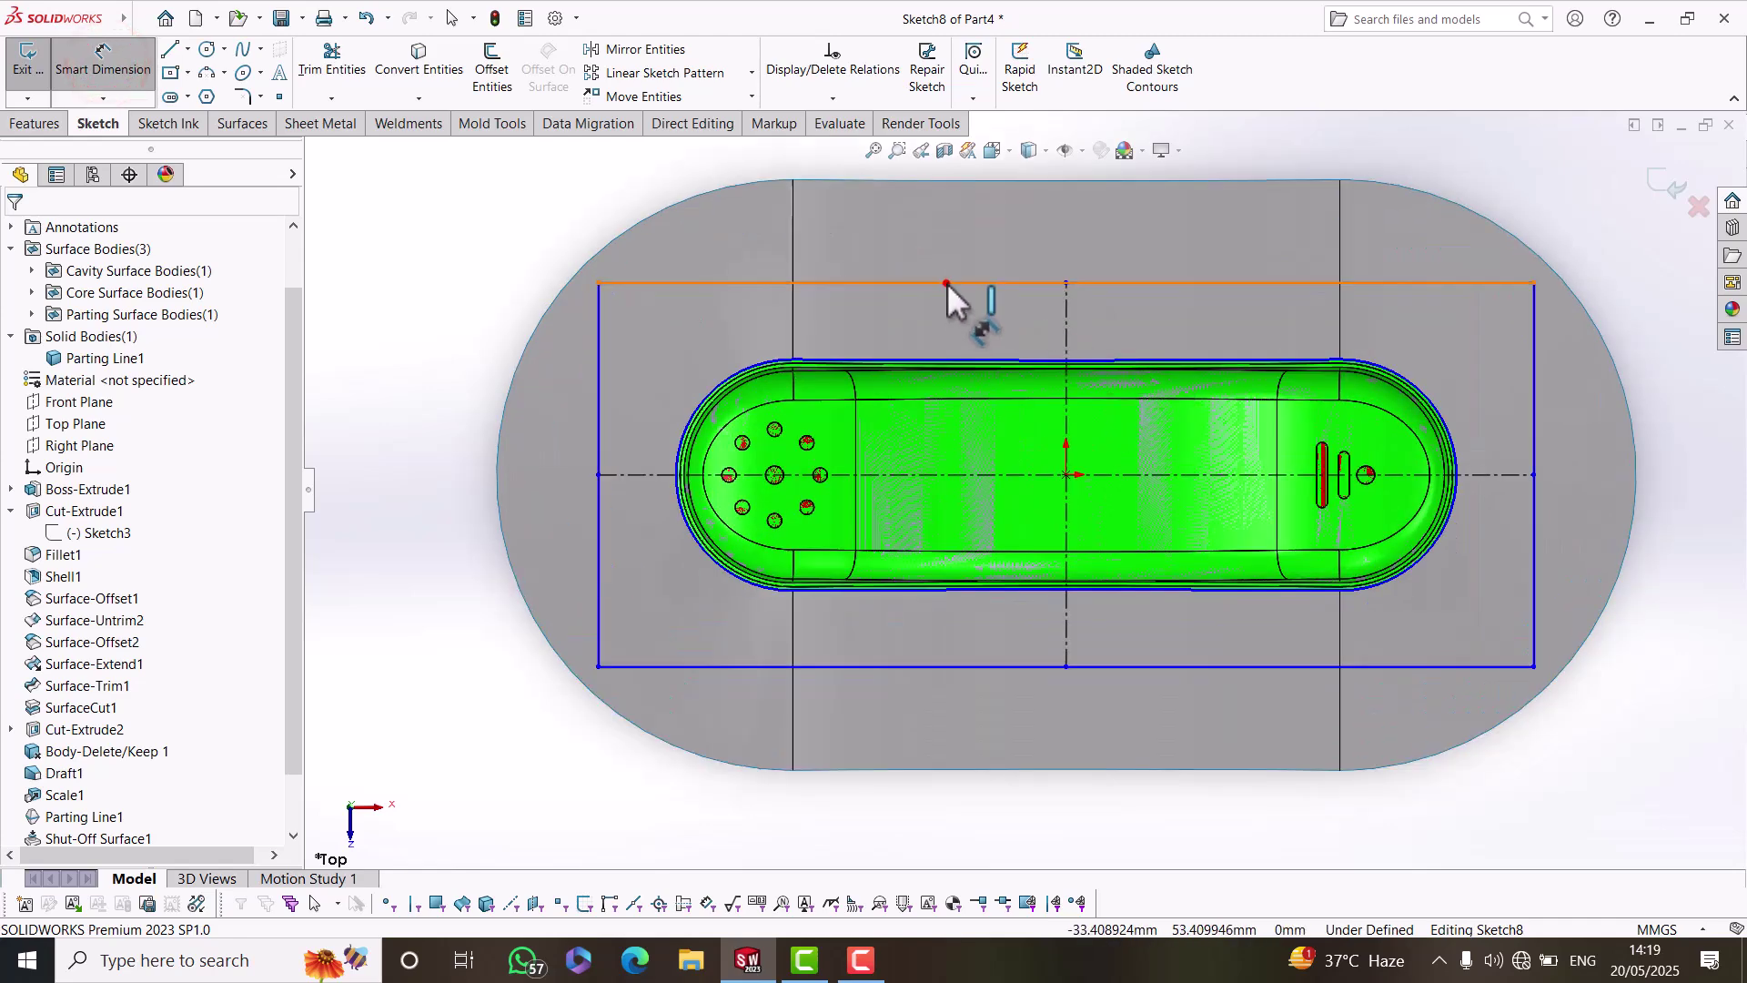
left_click(971, 199)
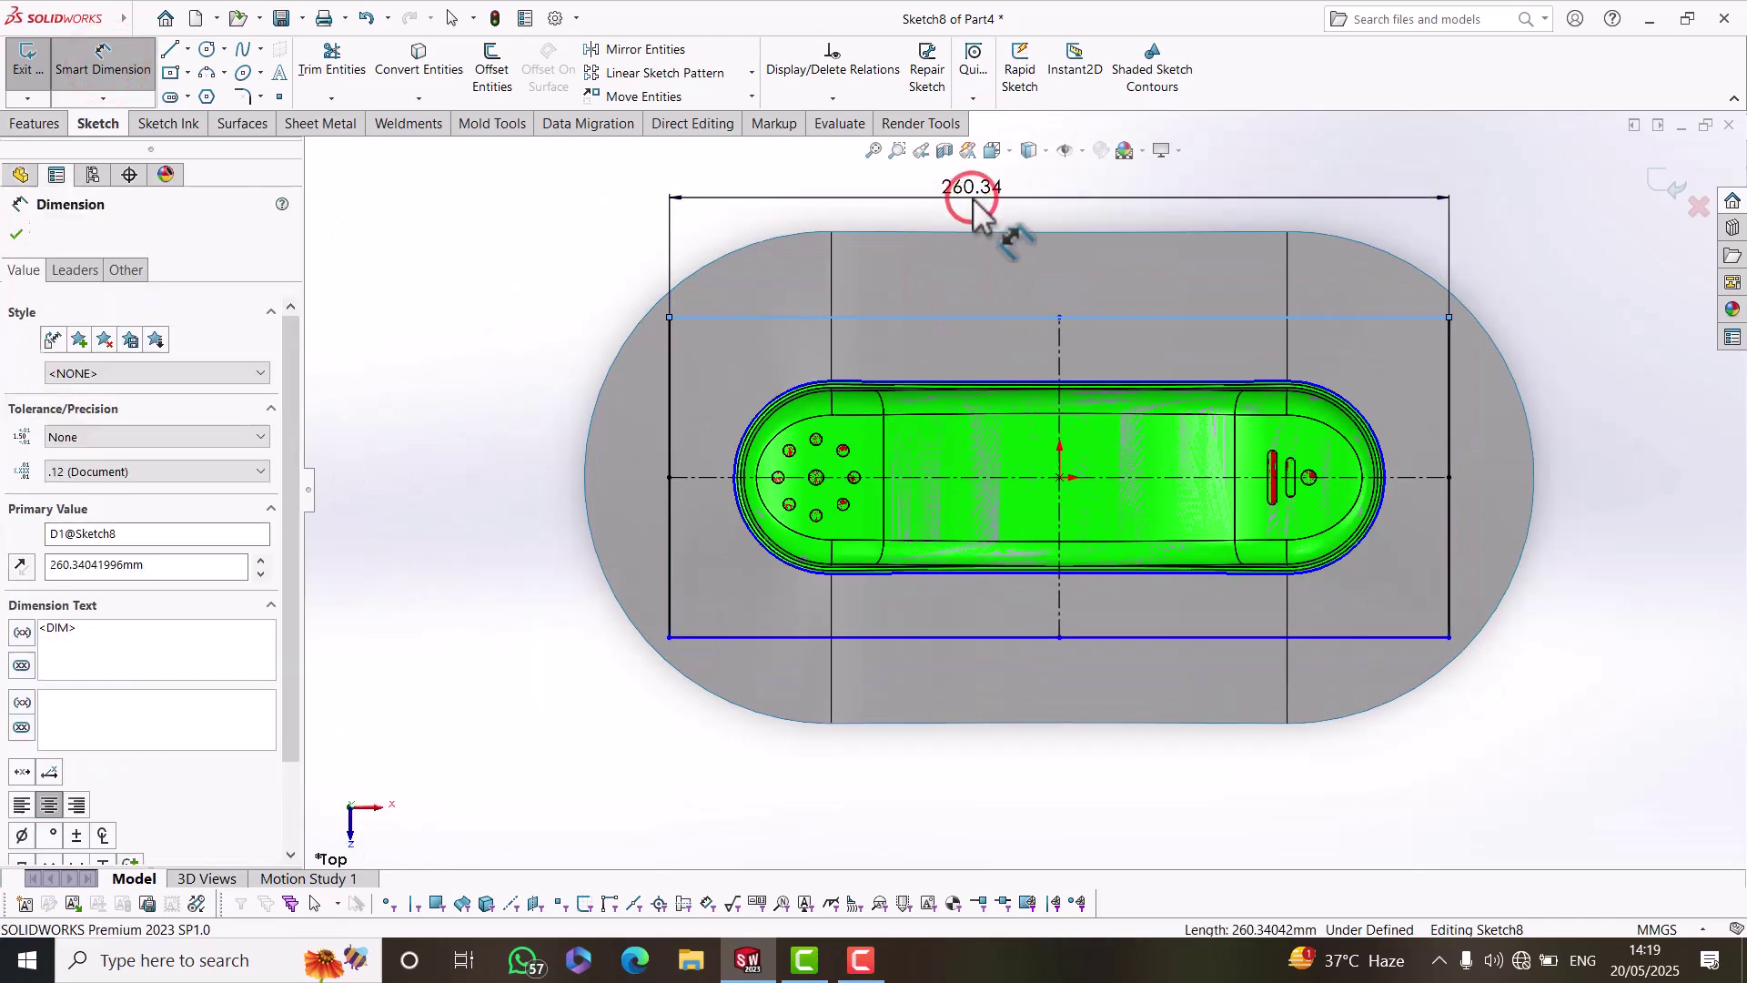
type("25-")
type("0")
key("Return")
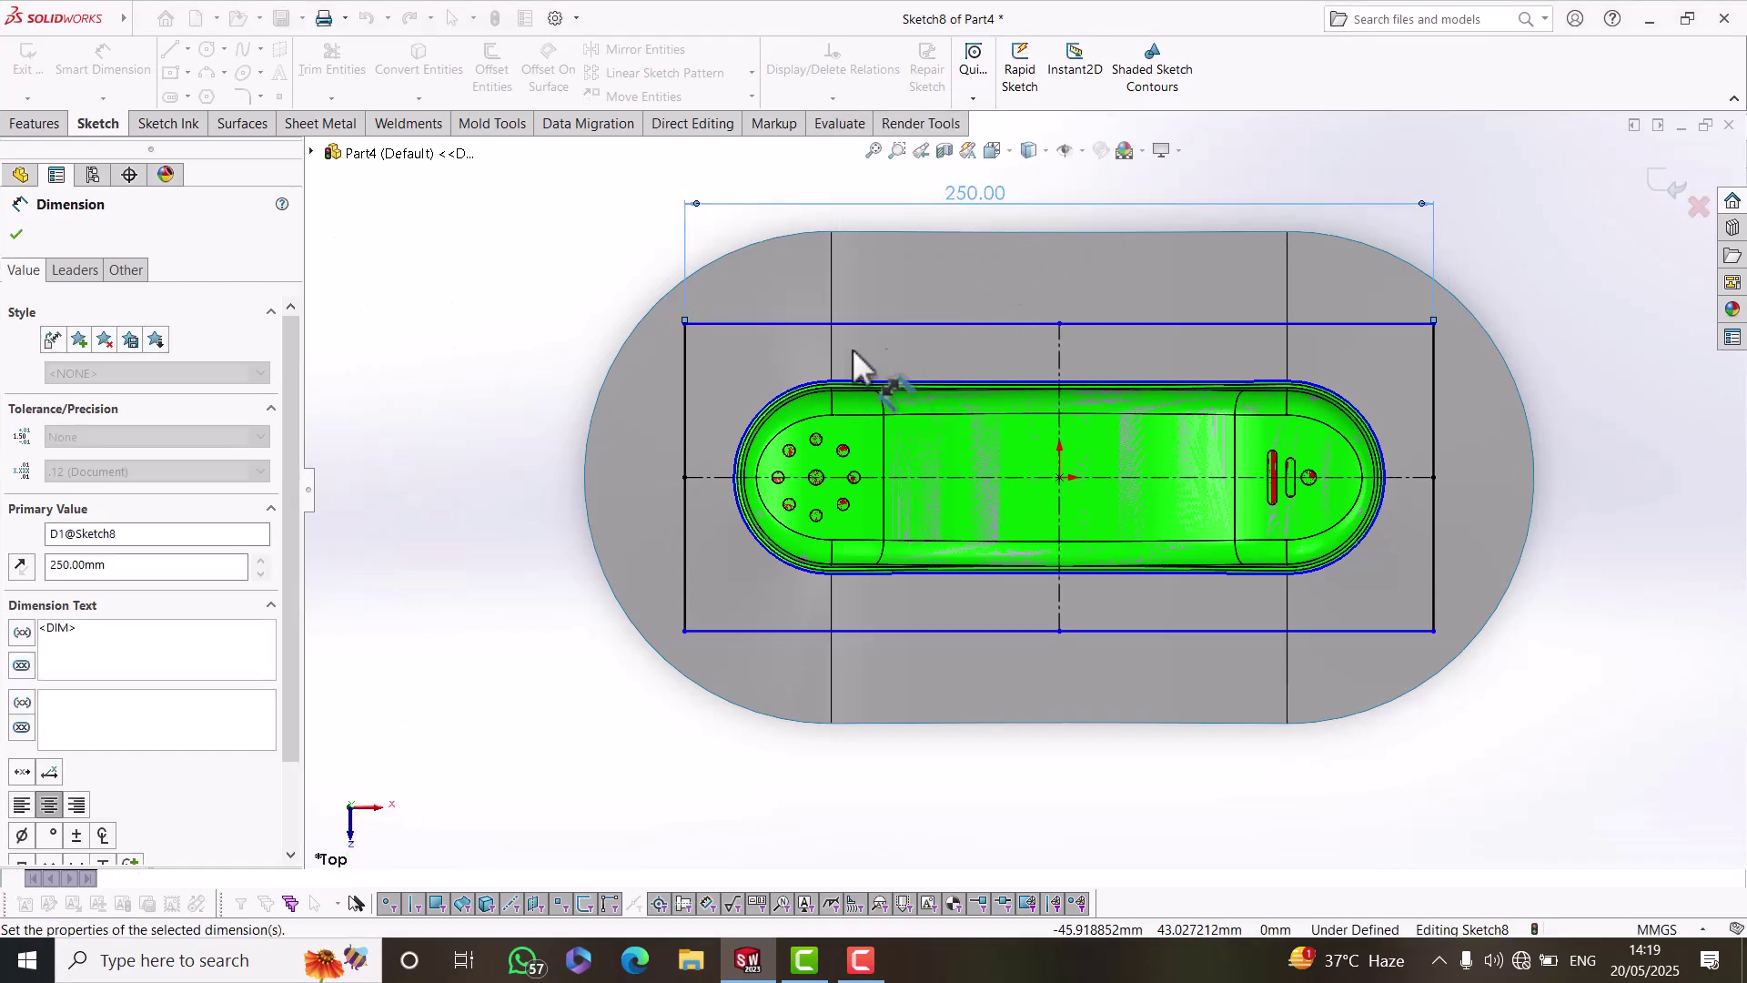
Set the rectangle's short side to 120 mm and finish the sketch.
left_click(684, 411)
left_click(508, 417)
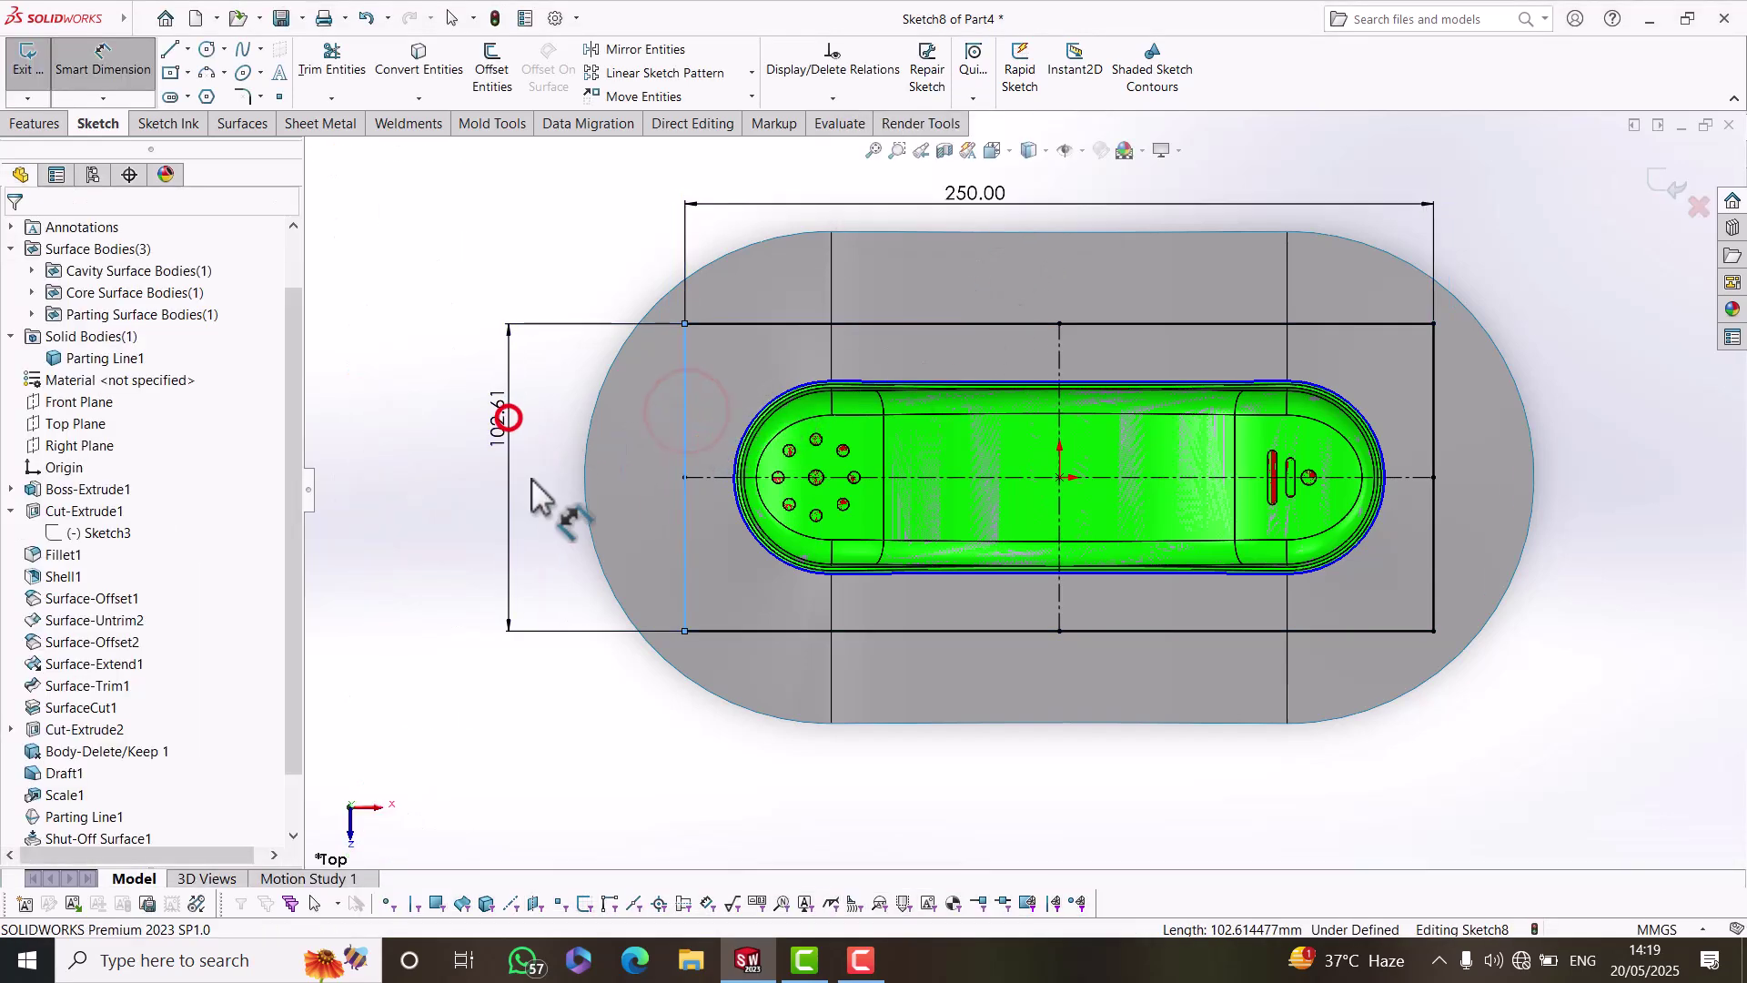
type("150")
key("Return")
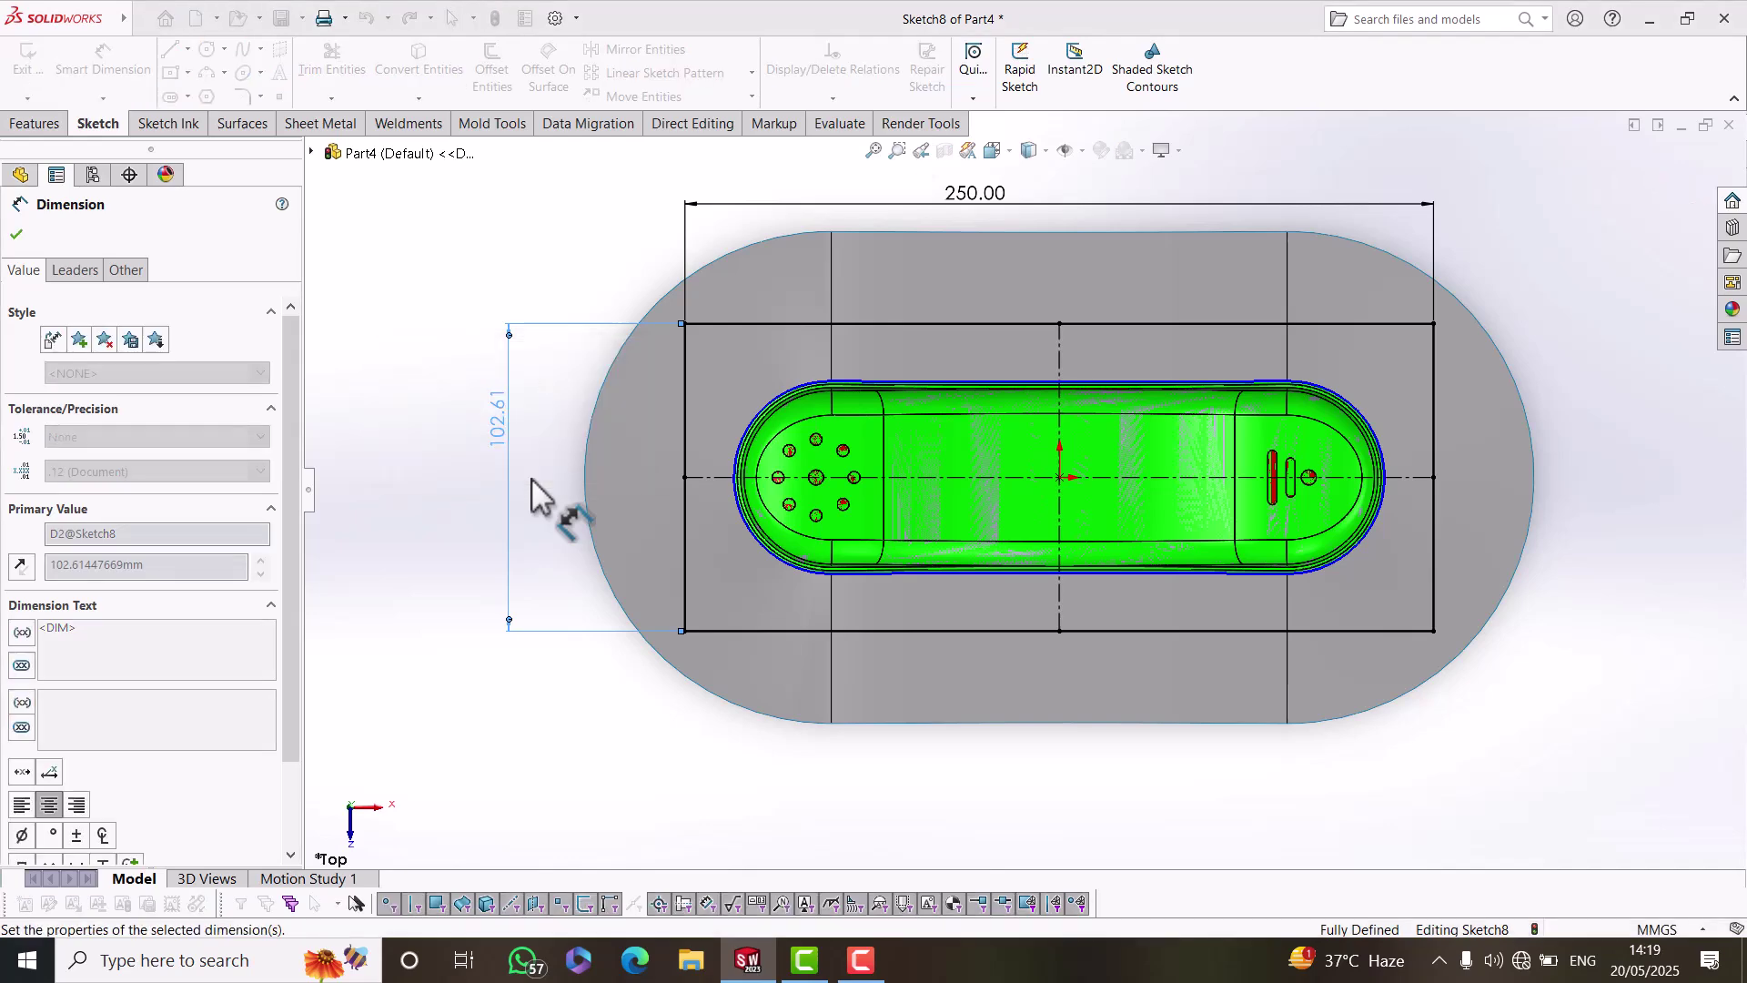
scroll(728, 655, "down", 5)
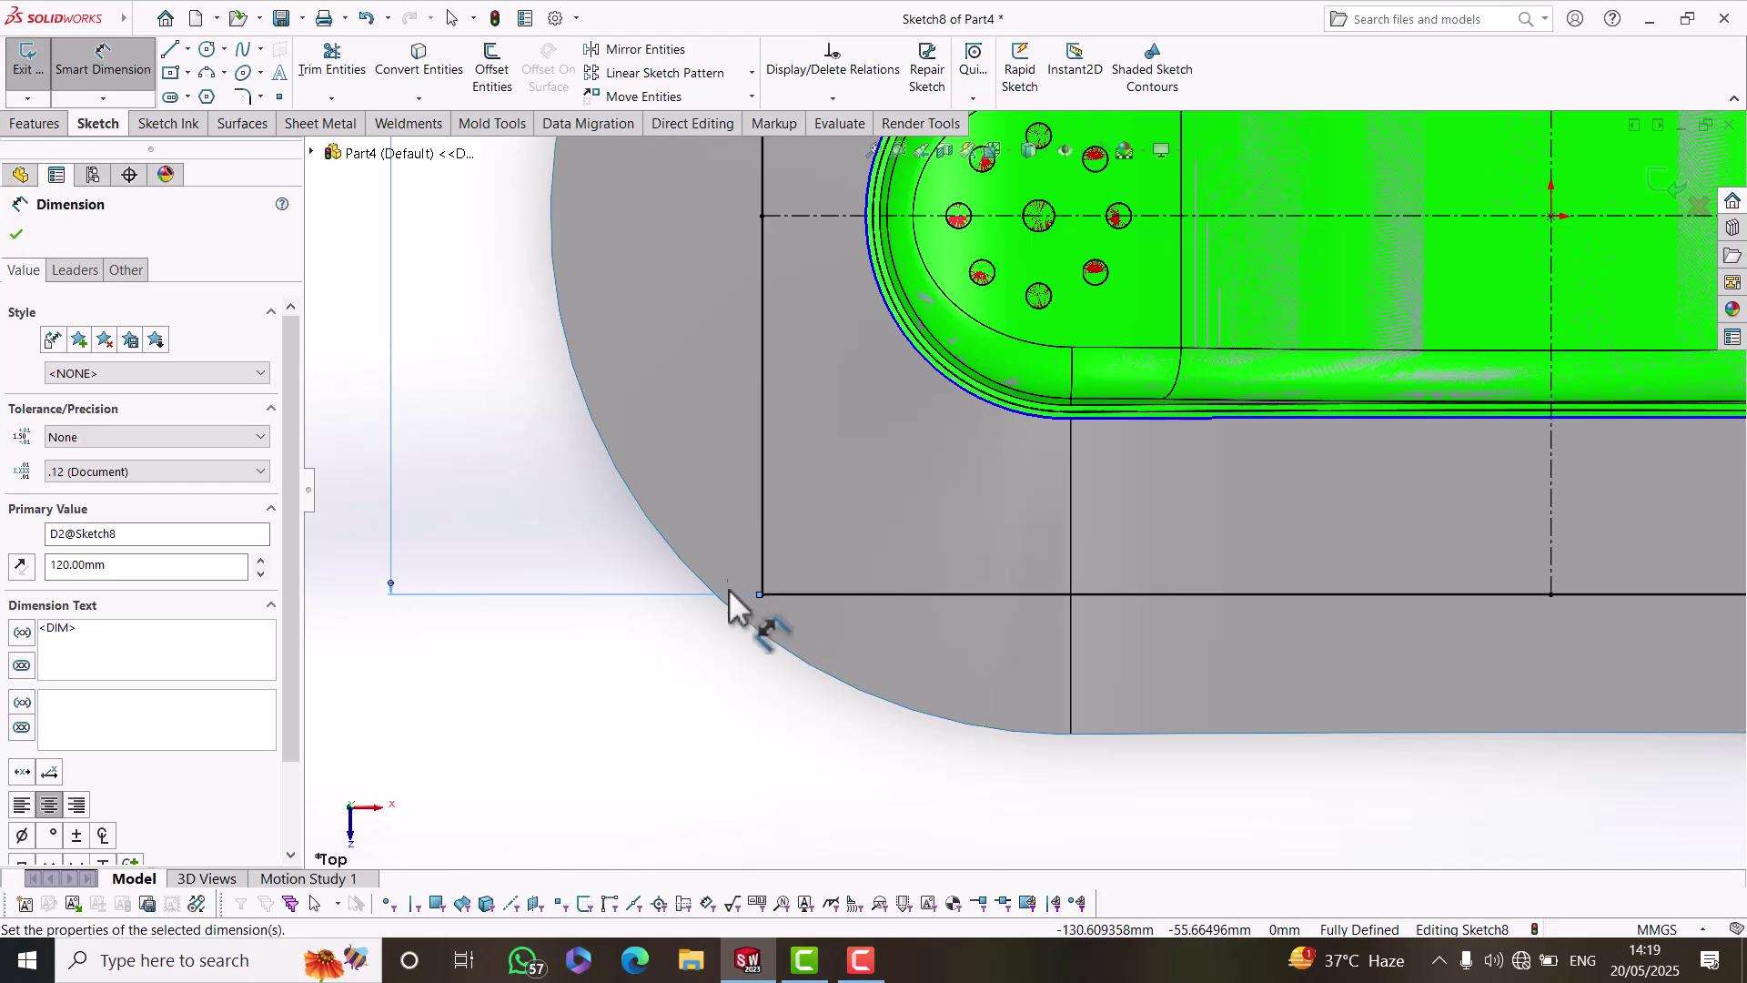
scroll(905, 608, "up", 6)
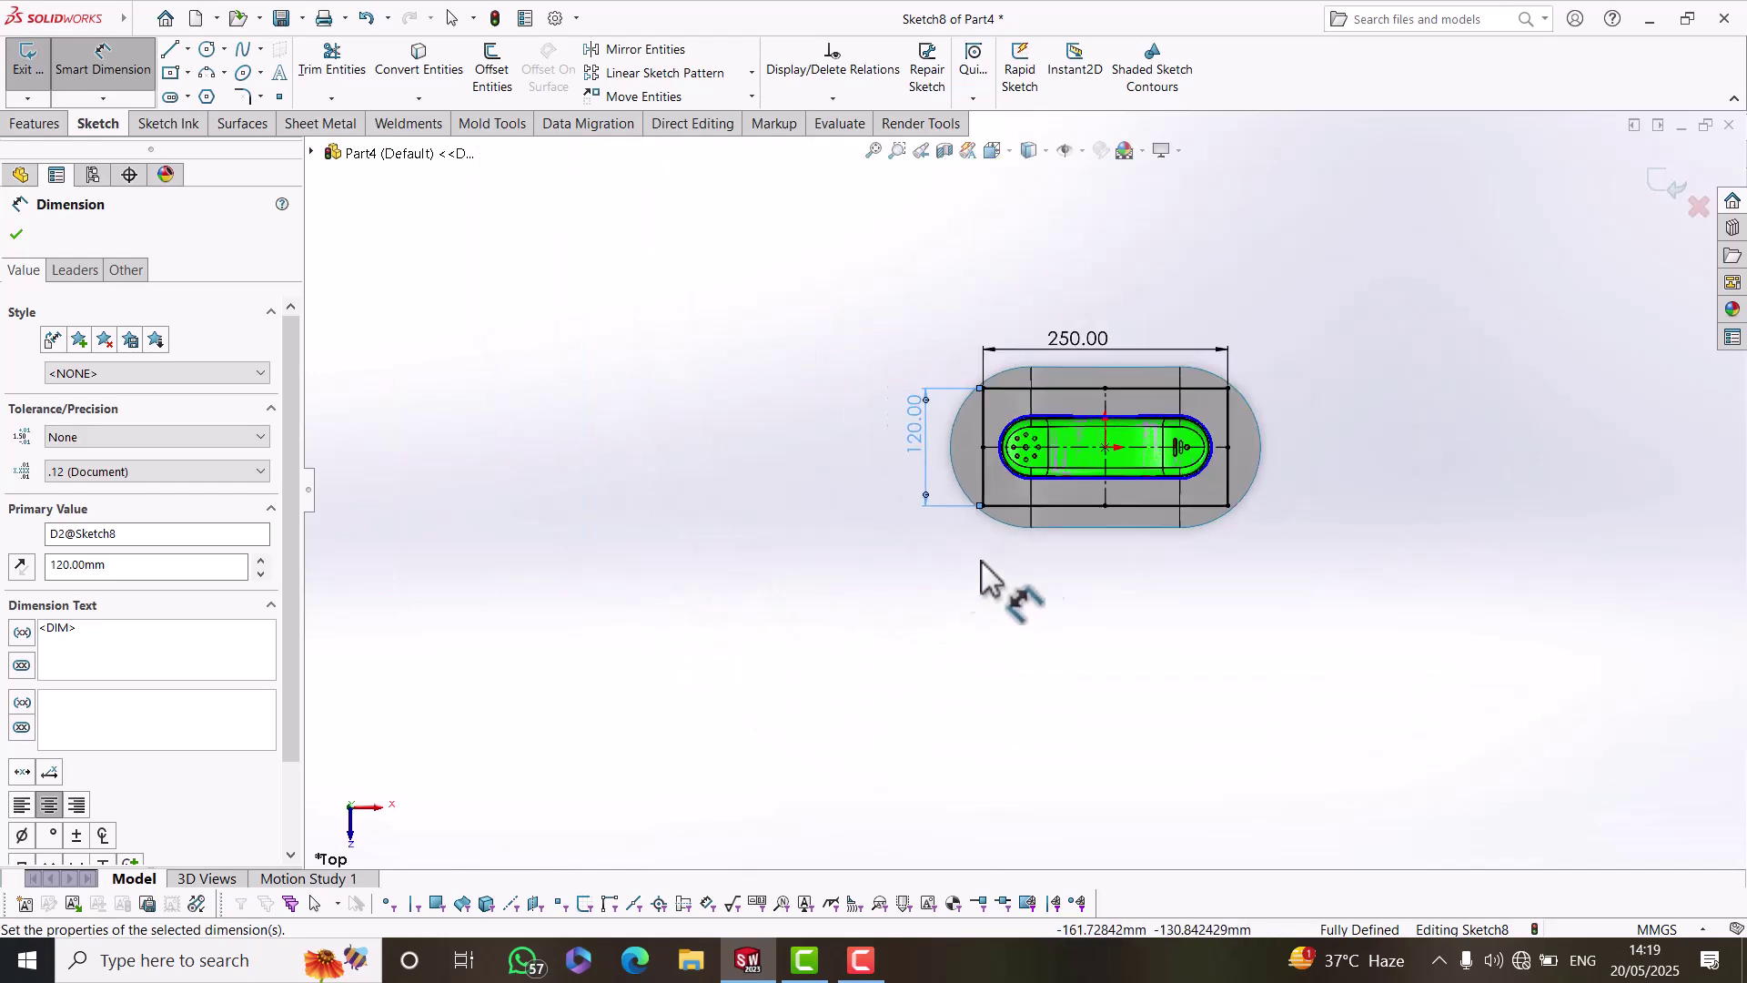
scroll(967, 523, "down", 3)
scroll(946, 507, "up", 2)
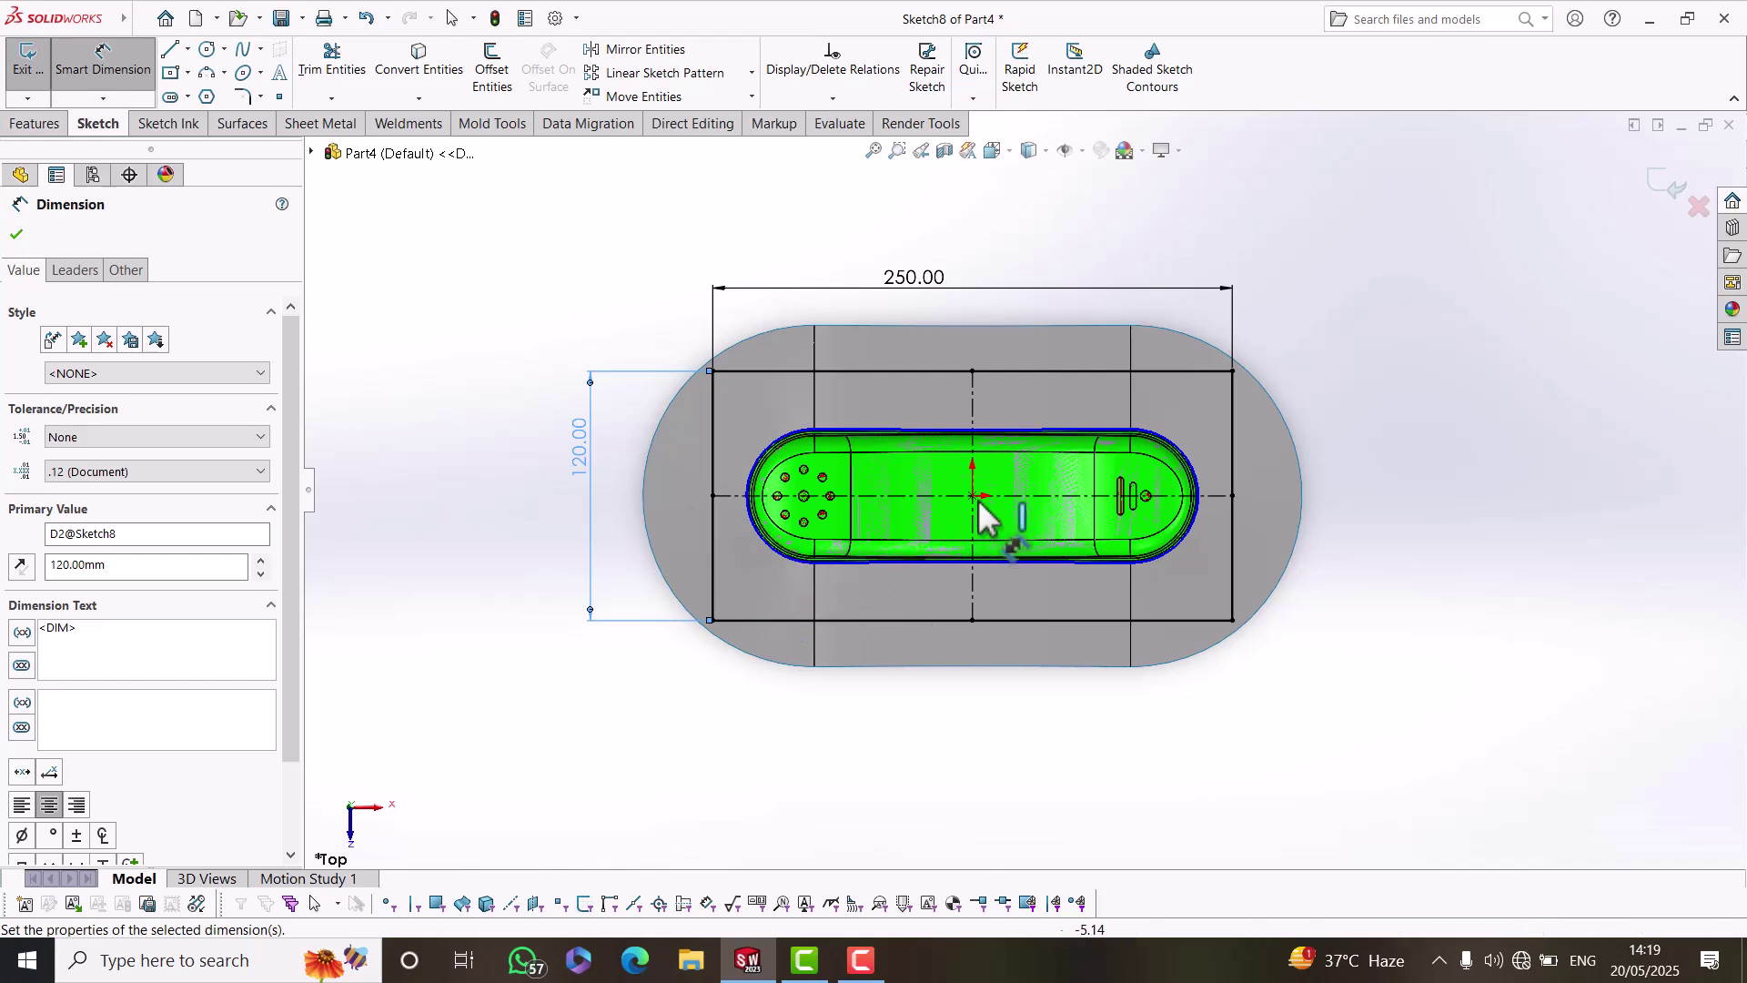
right_click(573, 293)
left_click(626, 355)
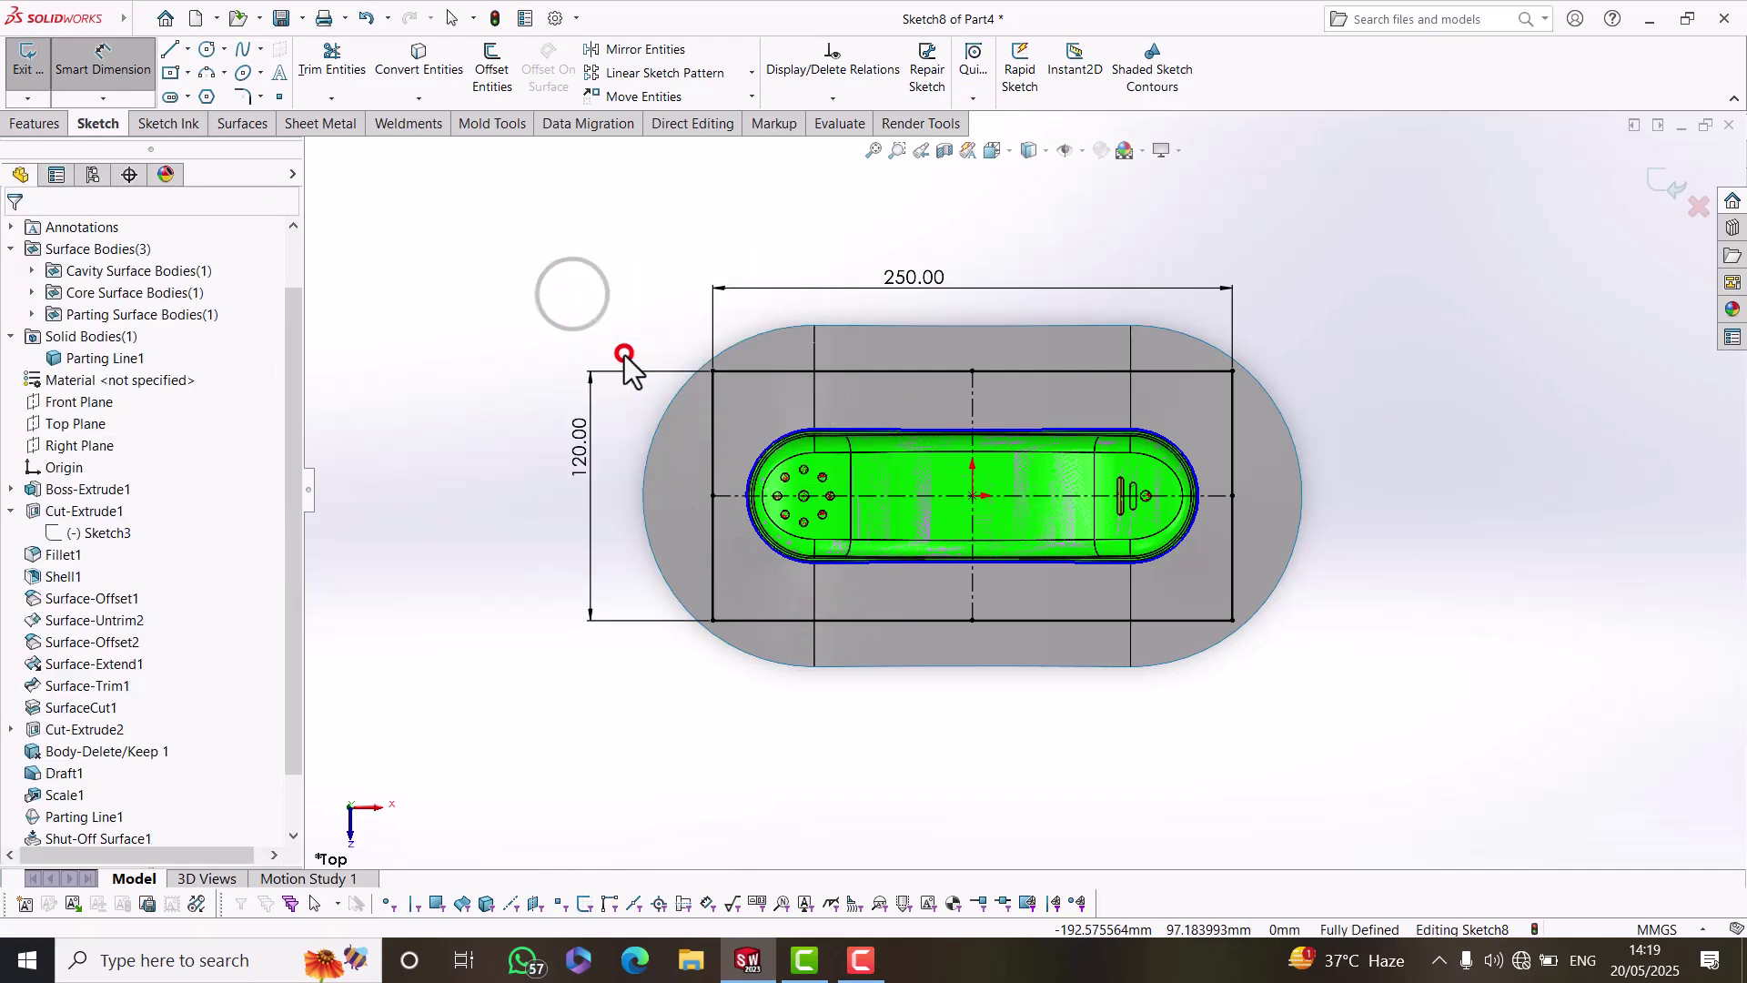
left_click(1180, 544)
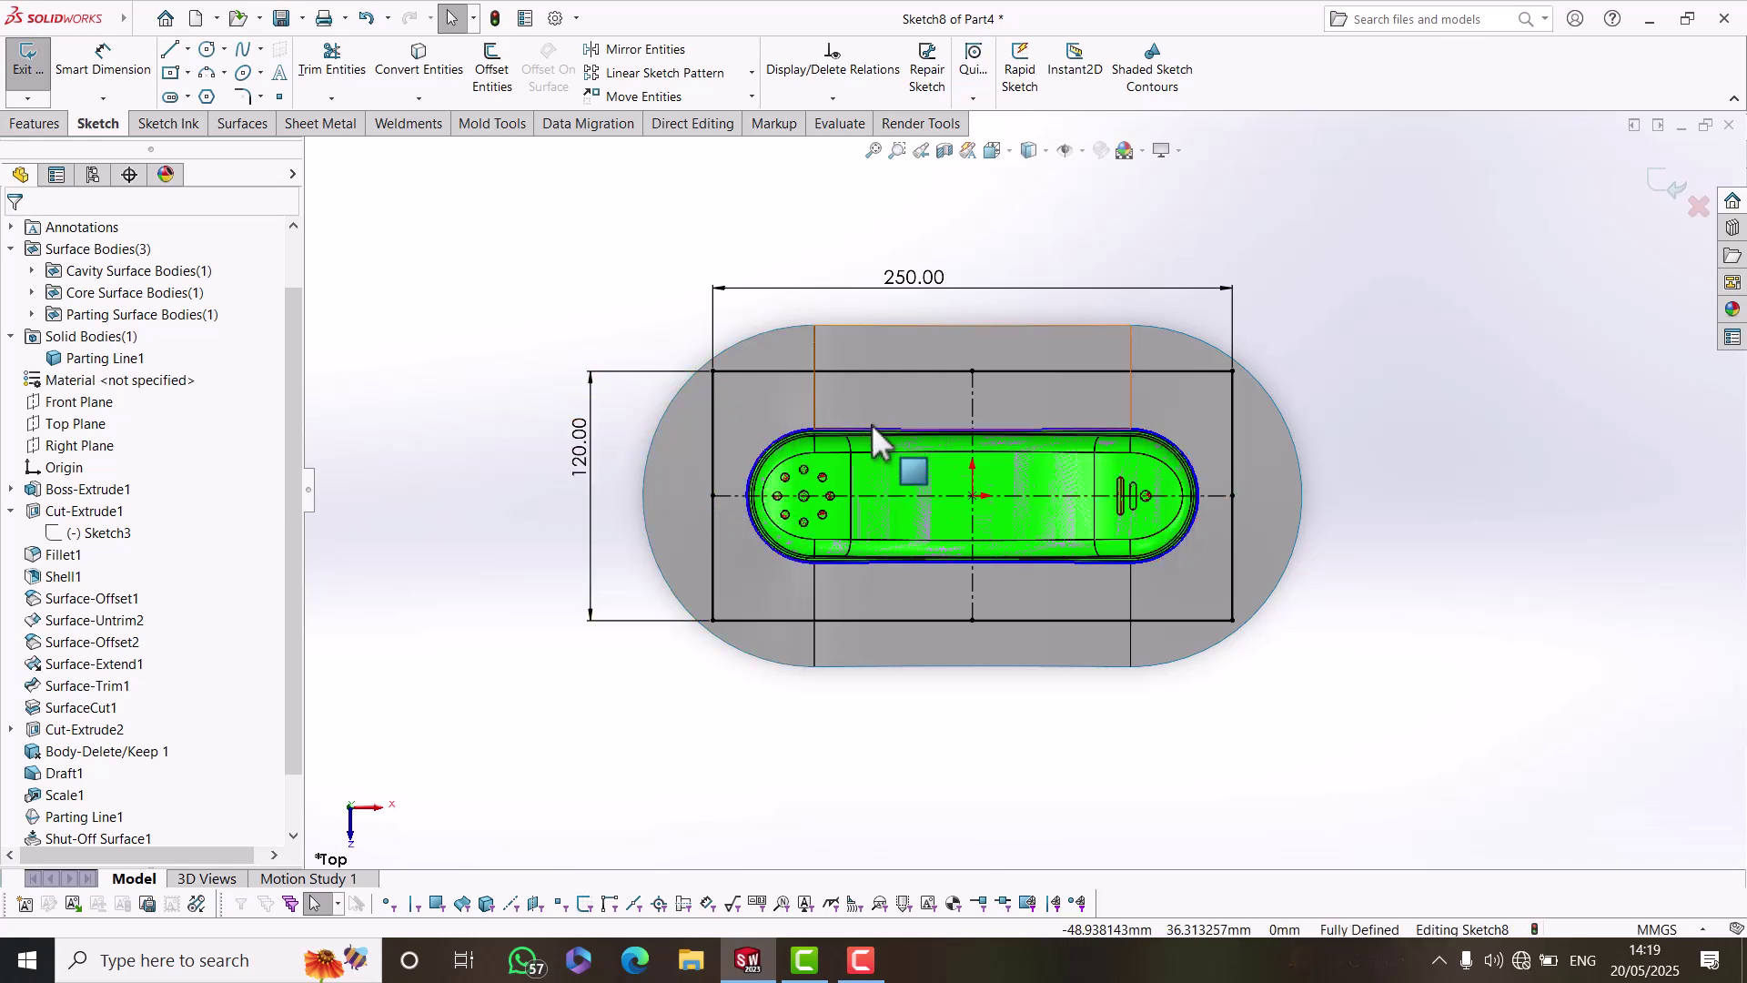
left_click(1666, 191)
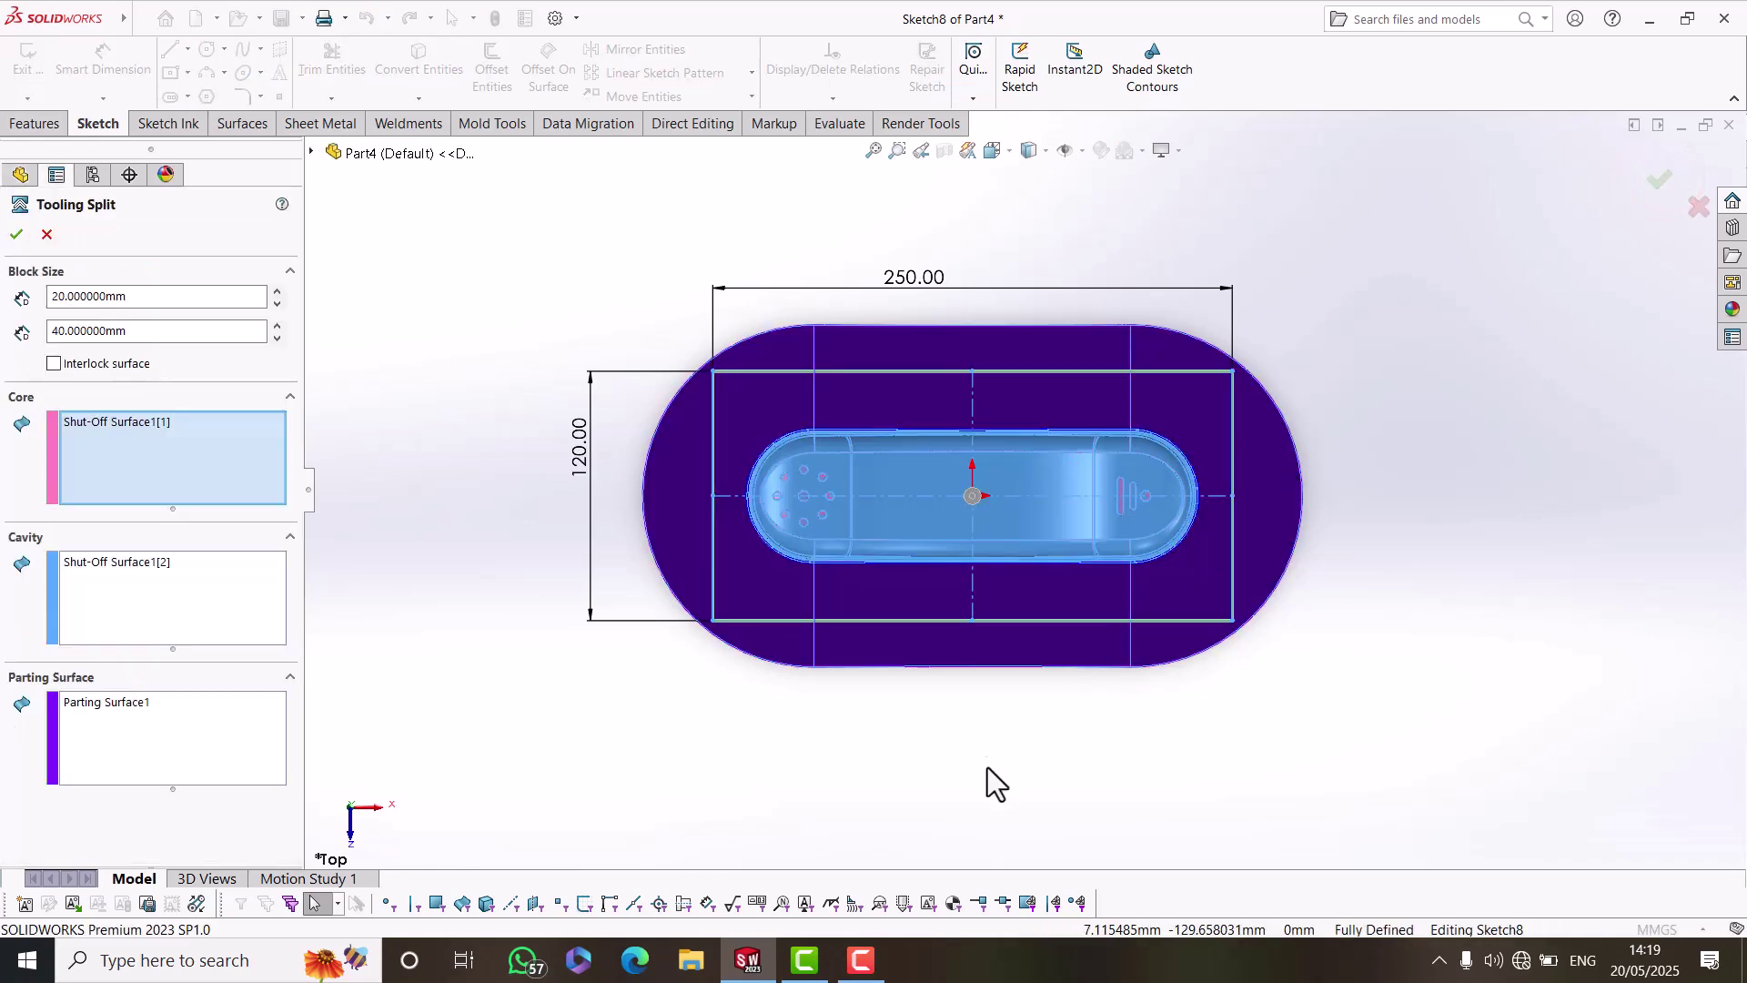
Resize the tooling block preview to about 74 mm above and 14 mm below the sketch plane in front view.
middle_click_drag(1007, 501, 1002, 379)
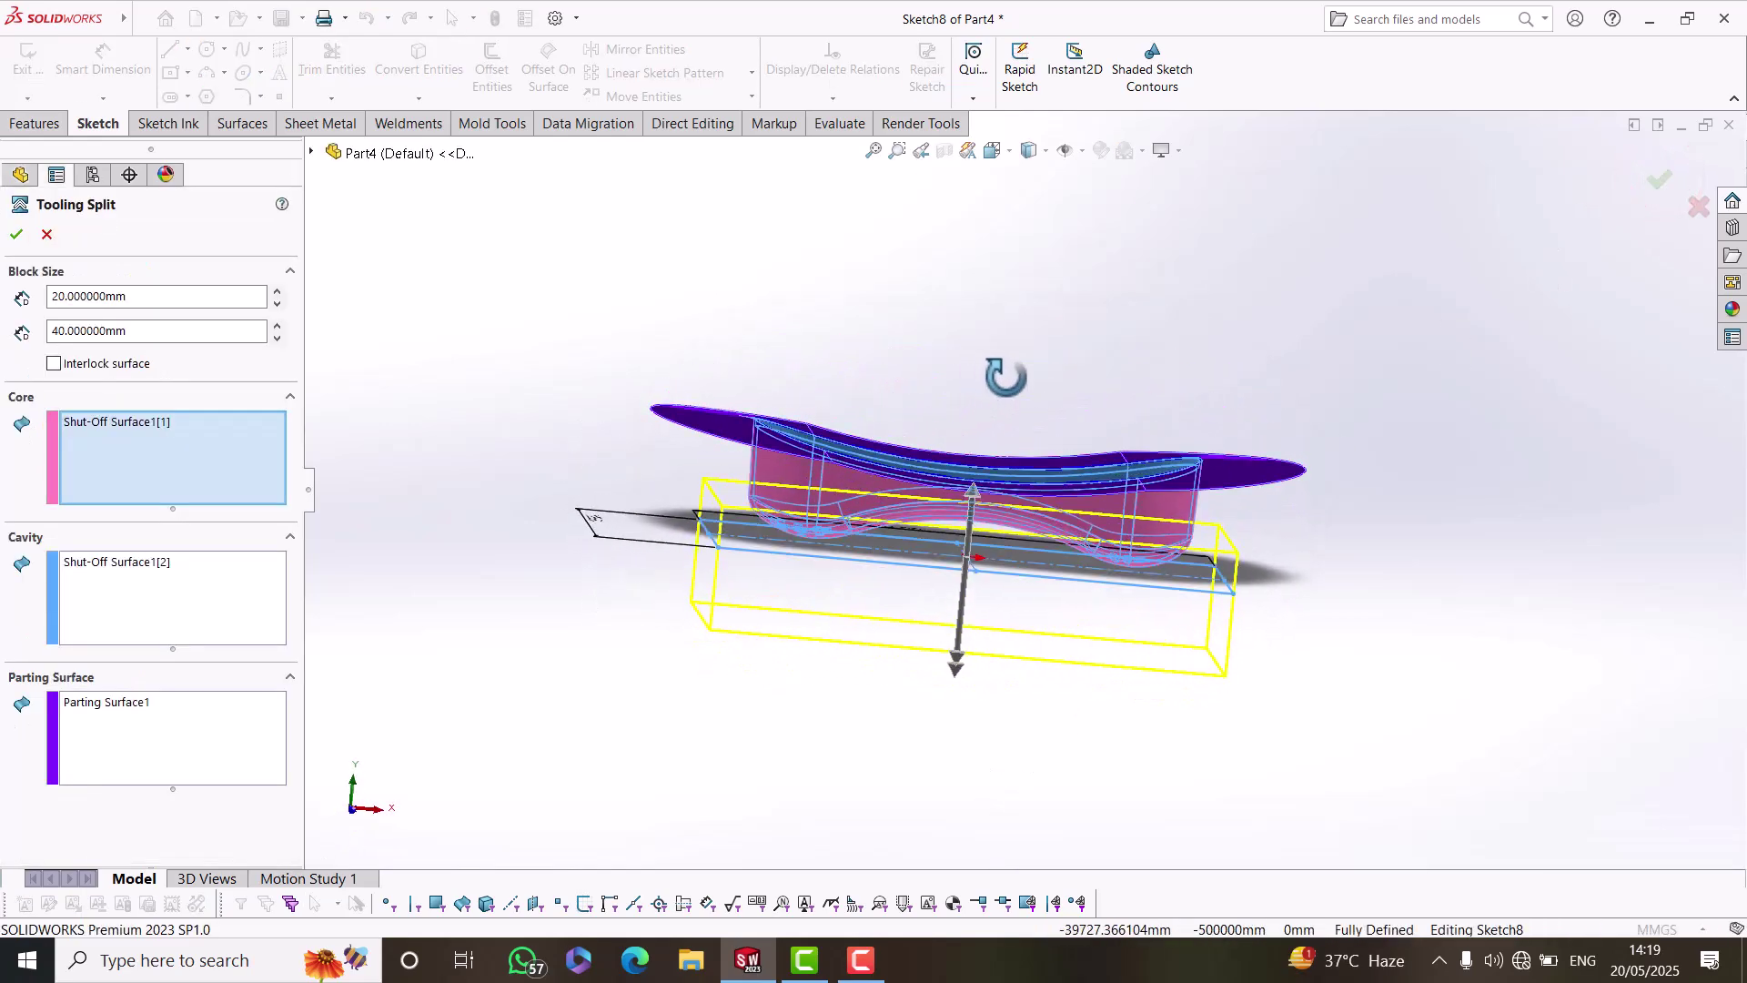
middle_click_drag(717, 517, 690, 555)
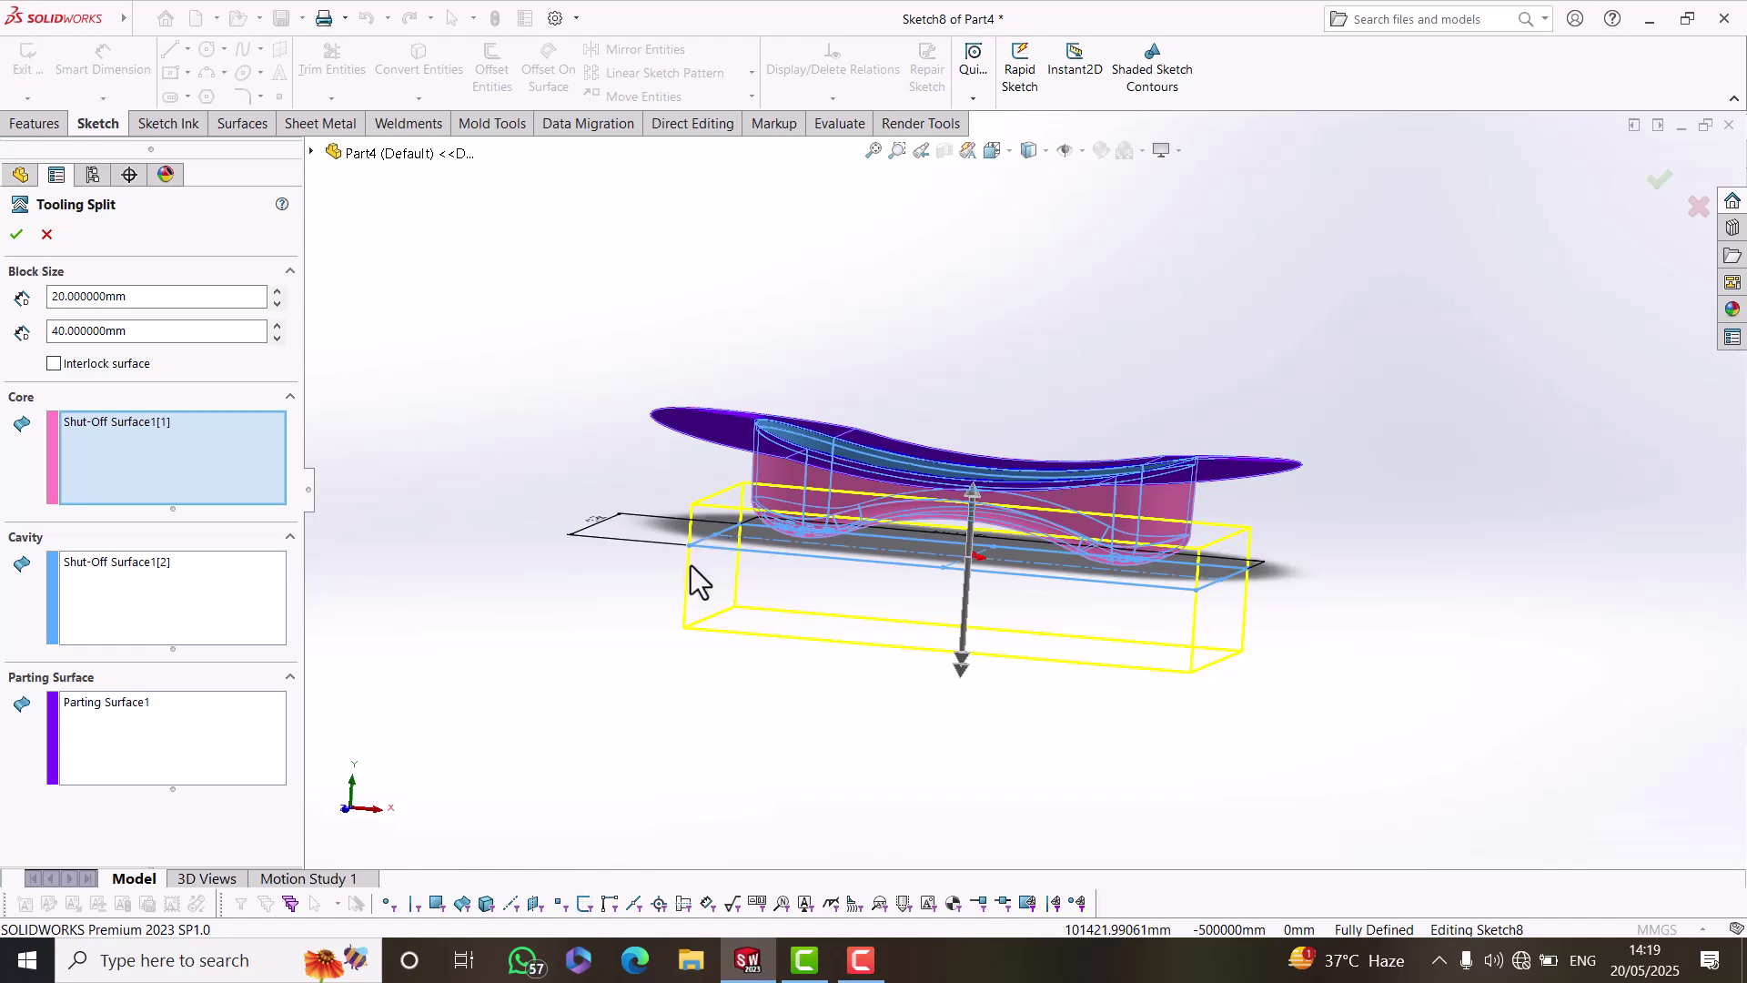
mouse_move(970, 509)
left_mouse_down()
mouse_move(980, 427)
mouse_move(952, 488)
left_mouse_up()
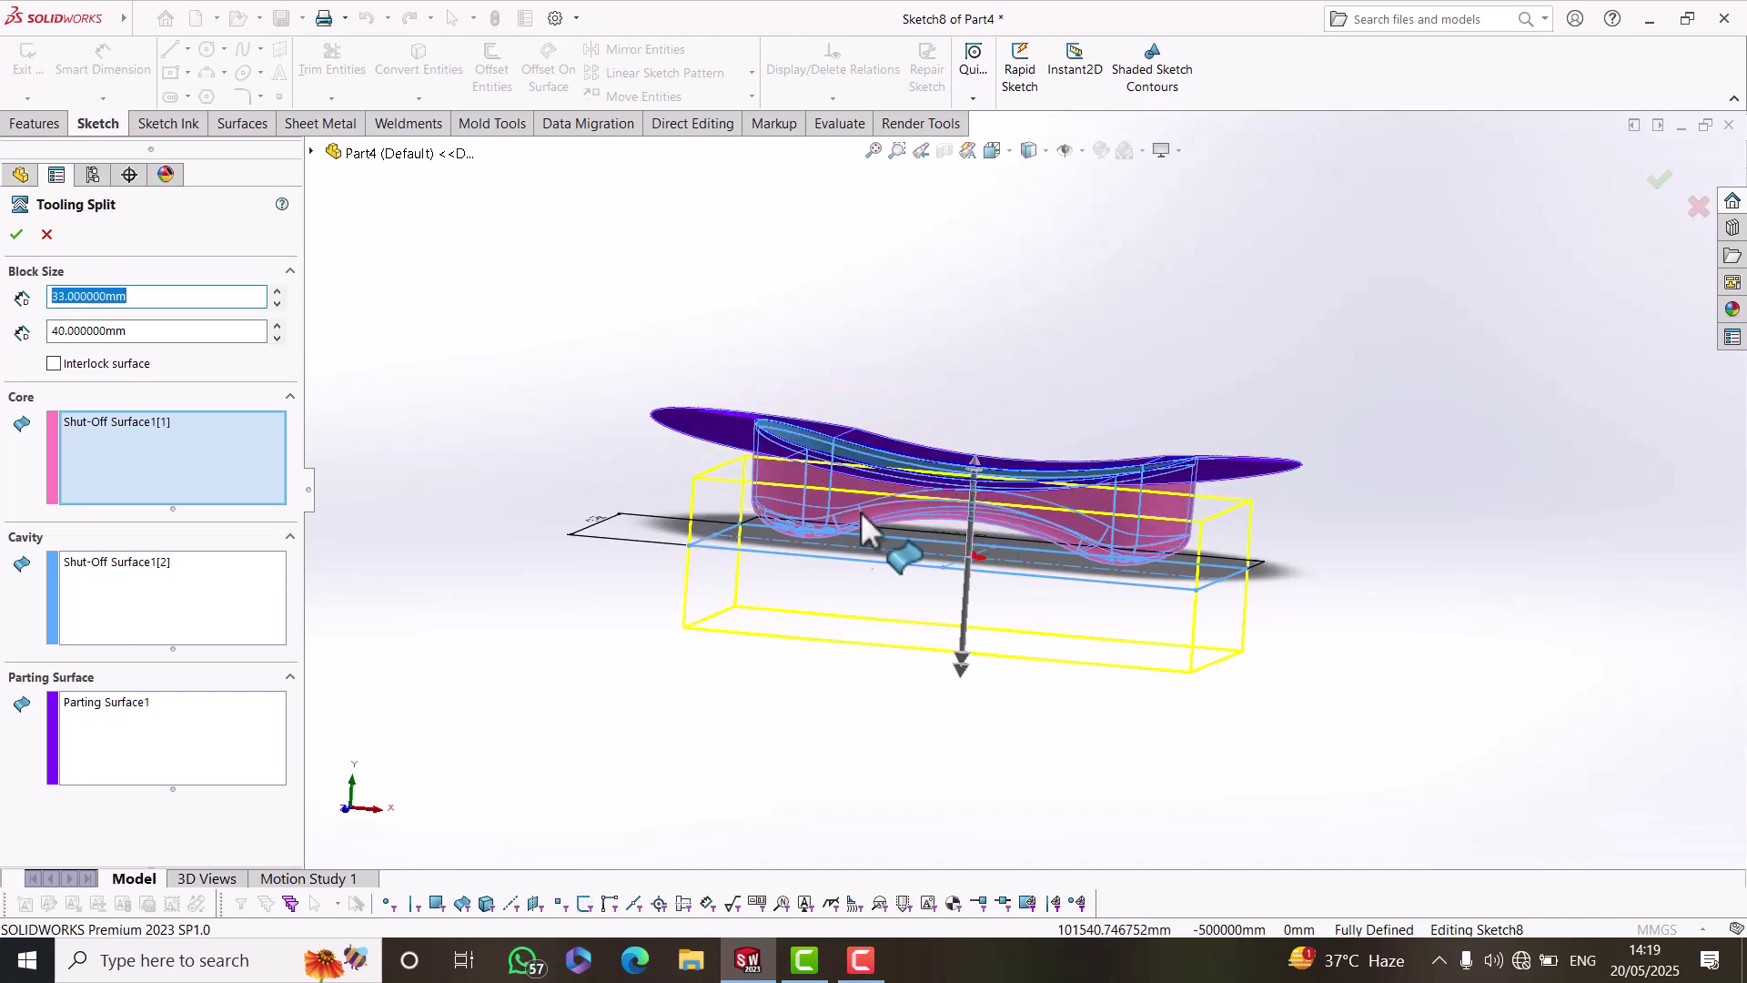
middle_click_drag(1216, 593, 1082, 551)
left_click_drag(982, 471, 983, 418)
left_click(993, 151)
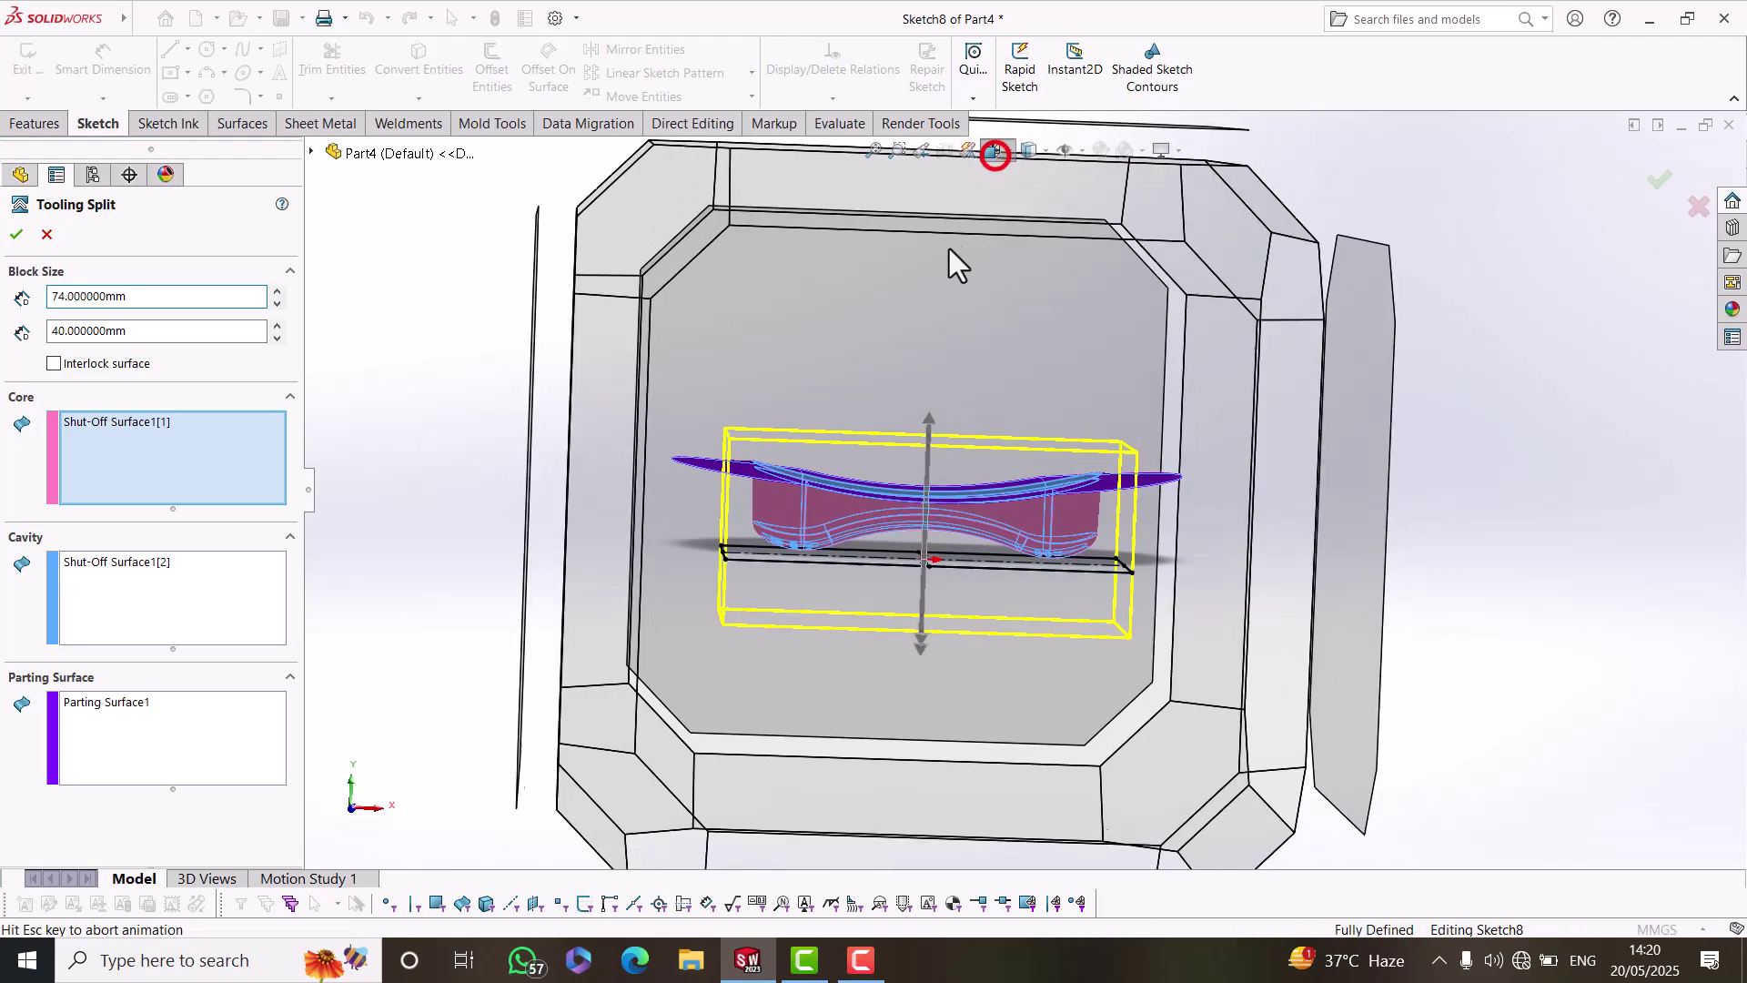
left_click(778, 473)
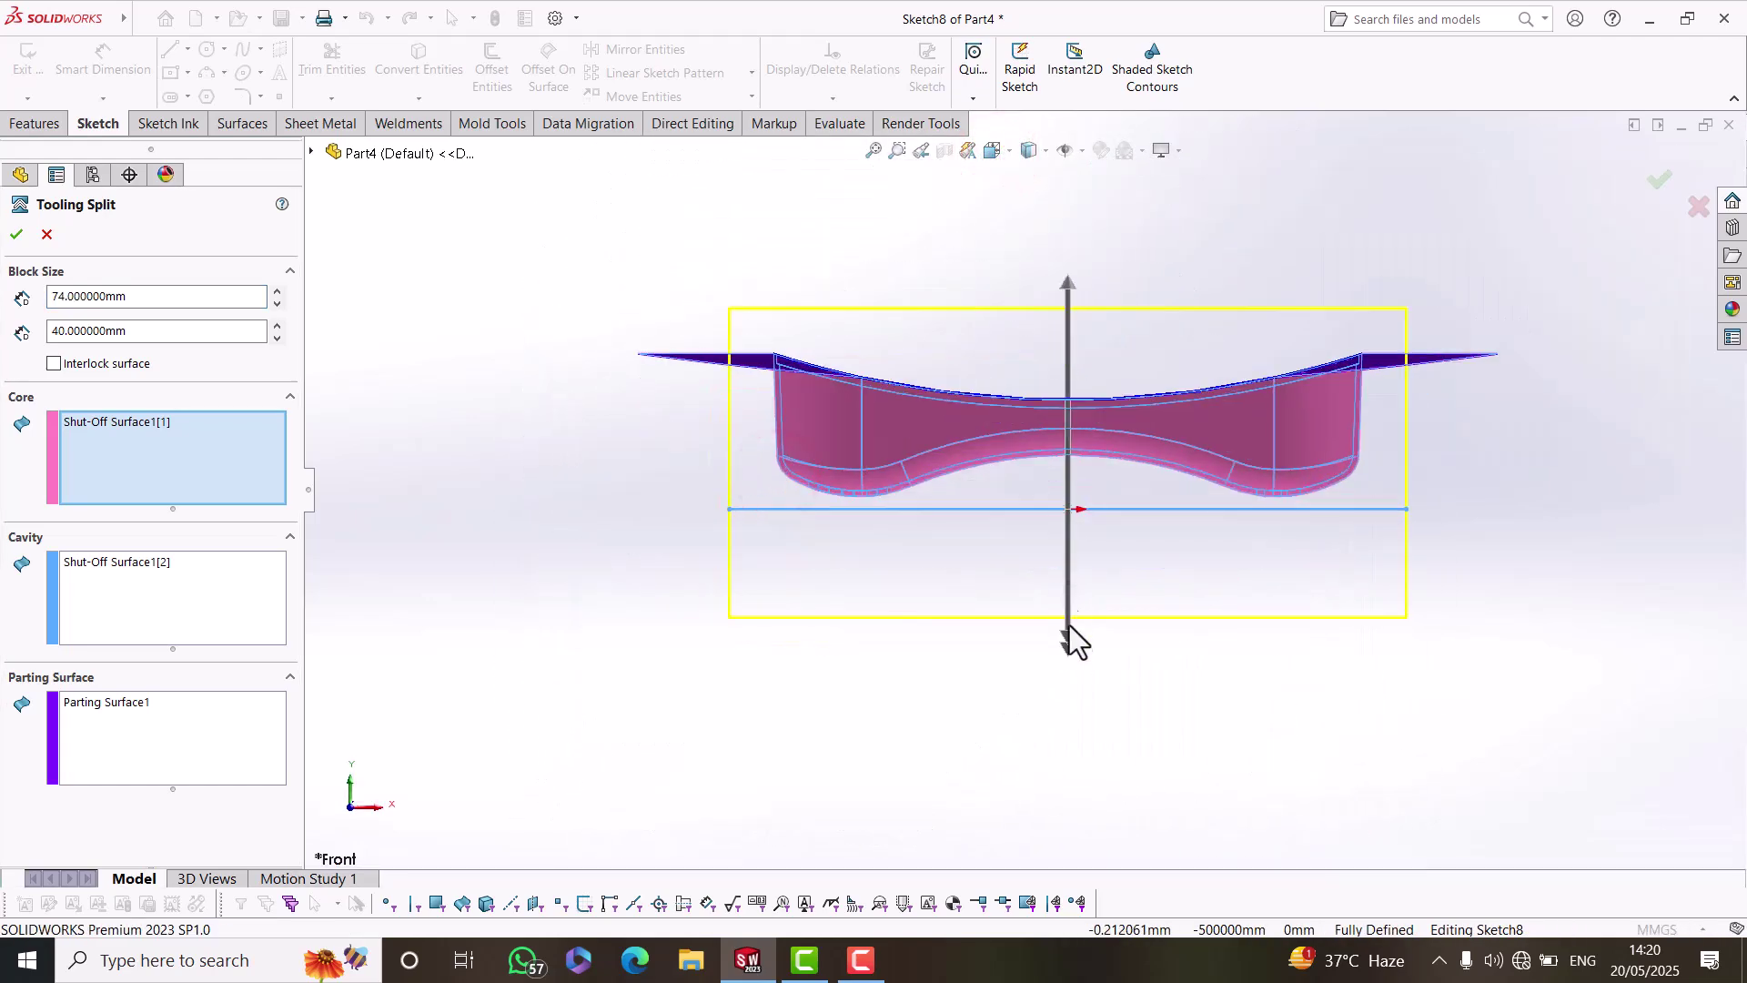
left_click_drag(1069, 641, 1067, 548)
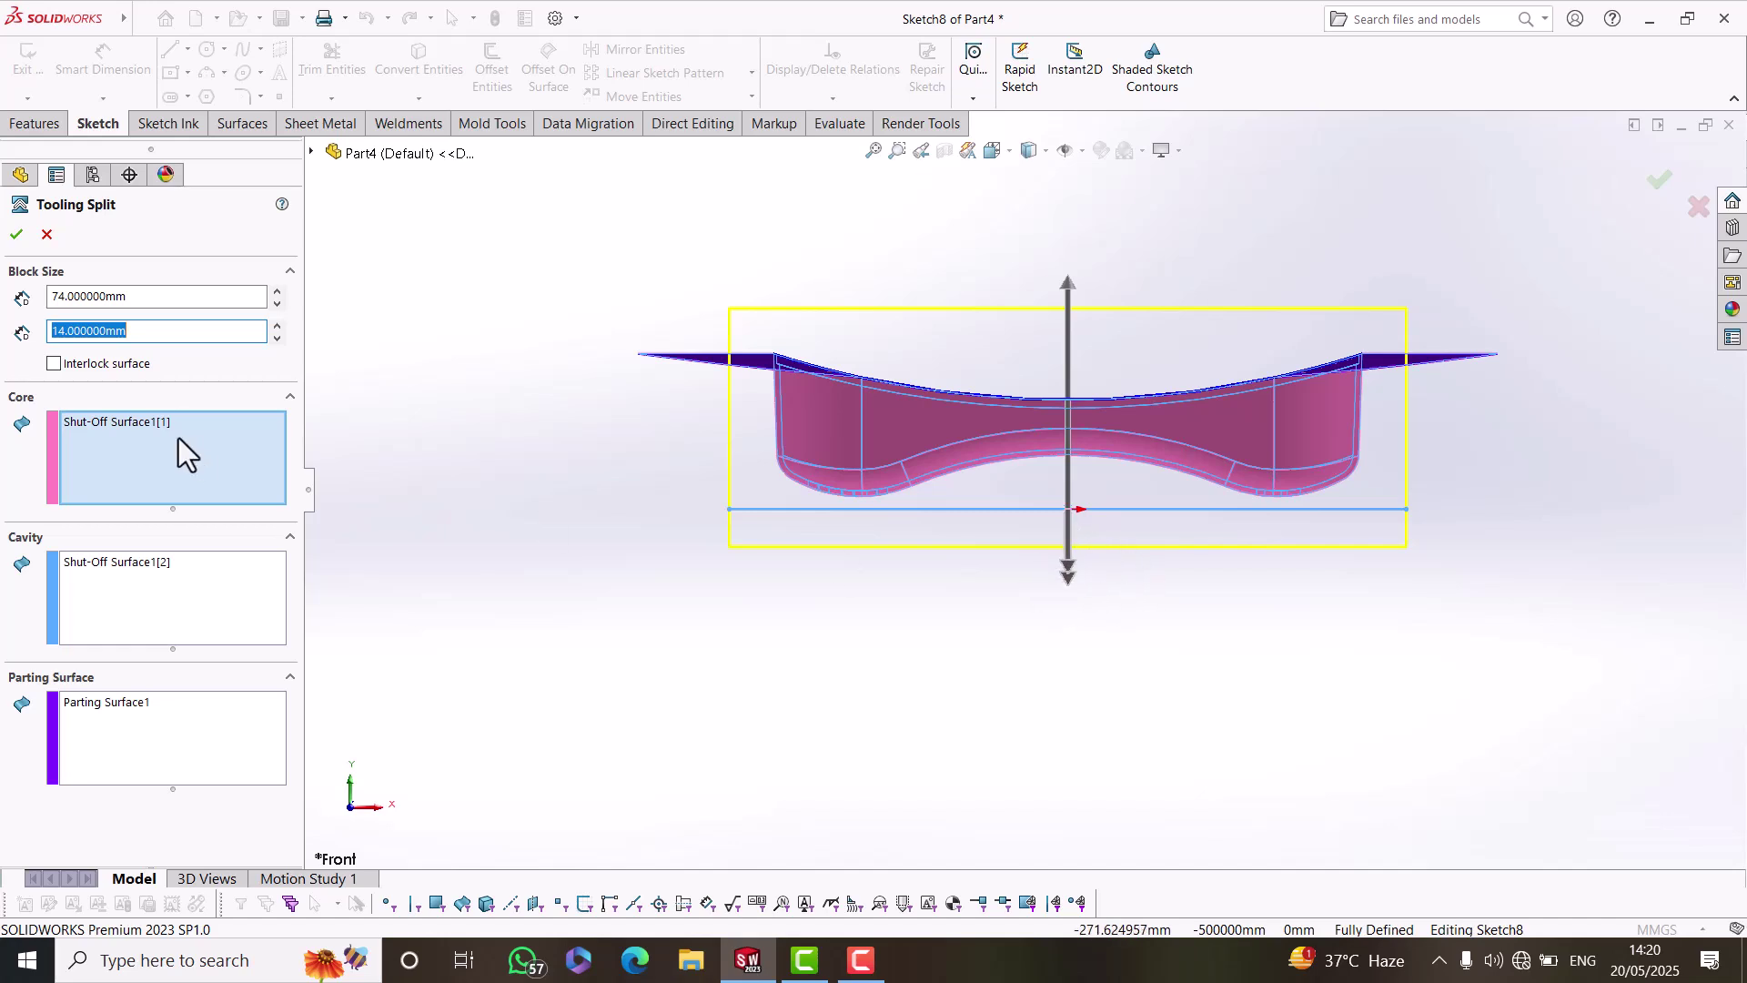
Set the block size to 75 mm above and 15 mm below the sketch plane and create the tooling split.
double_click(160, 333)
type("1")
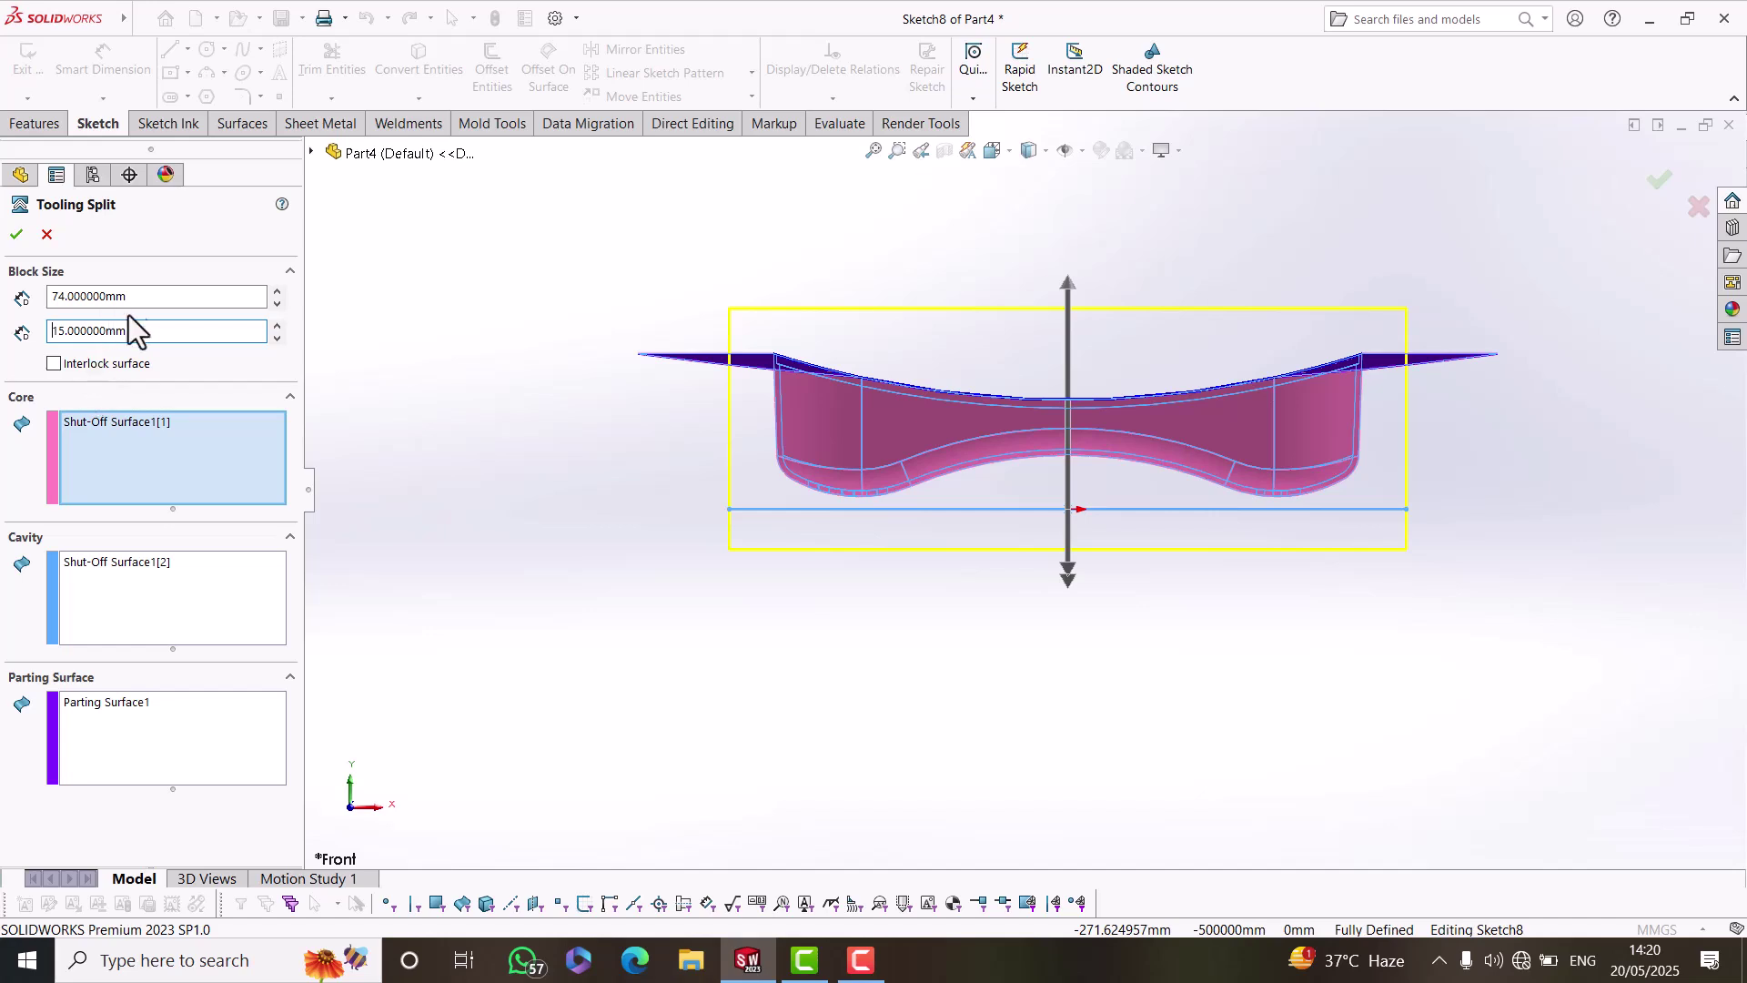
left_click(148, 295)
type("75")
key("Return")
left_click(19, 236)
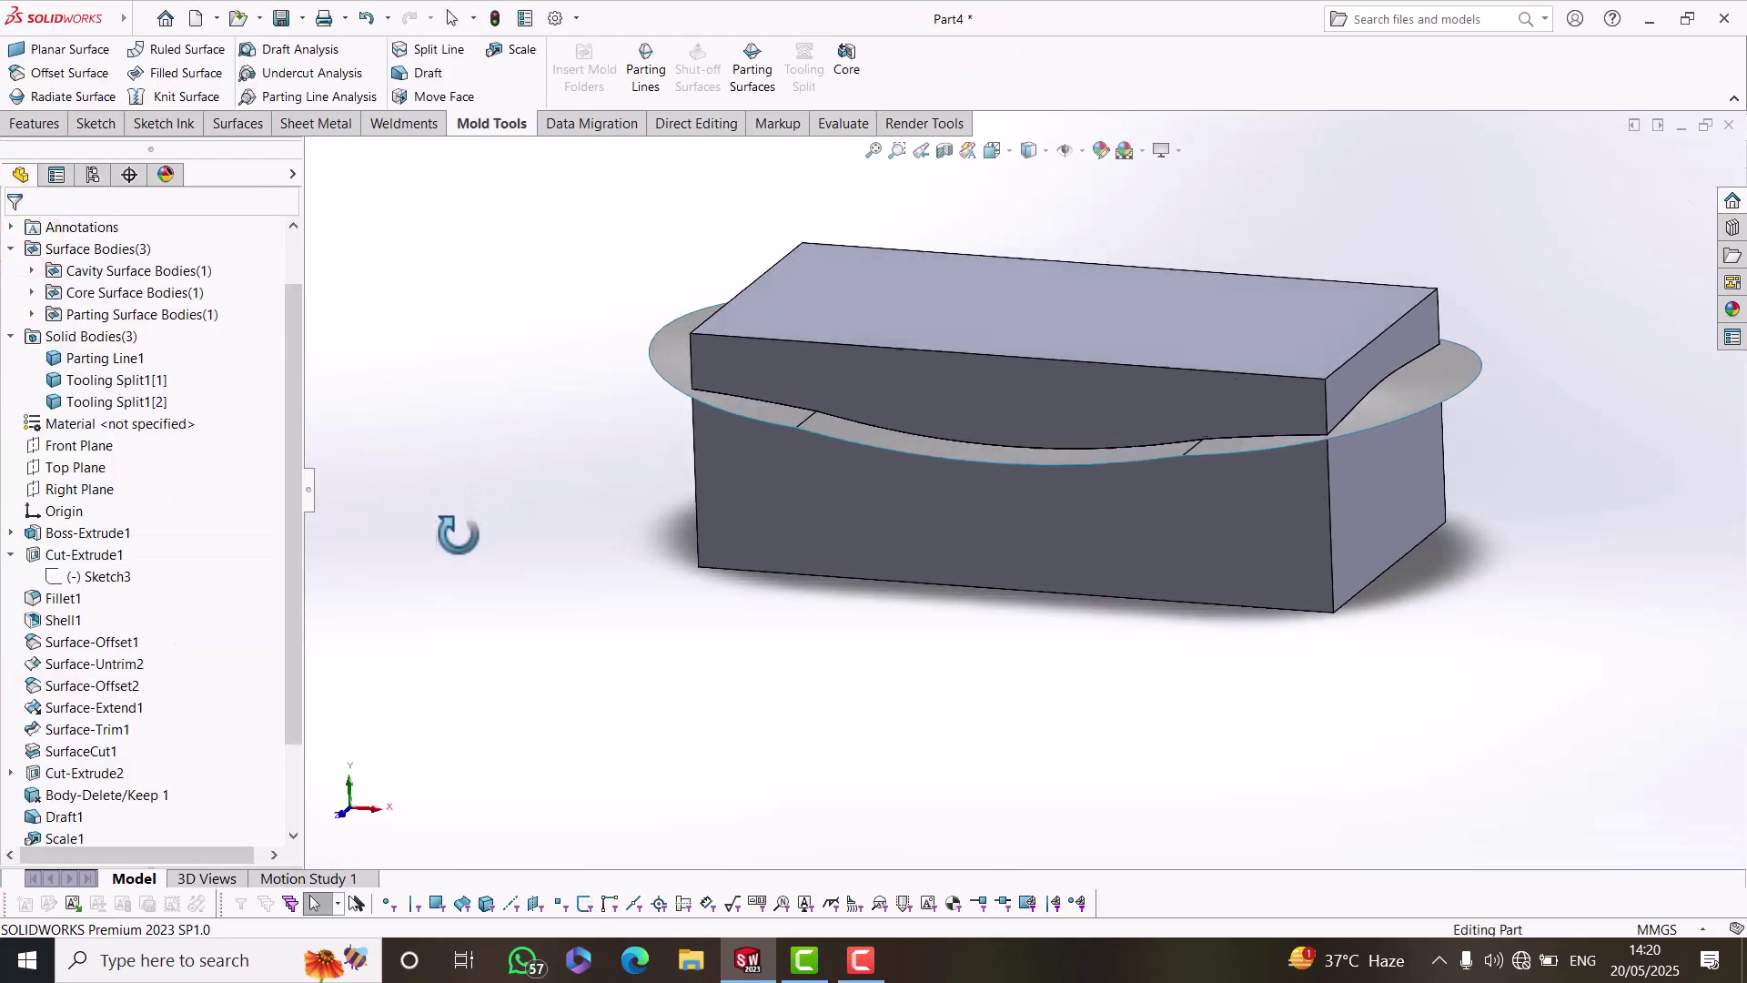
middle_click_drag(460, 530, 461, 562)
scroll(1099, 470, "up", 2)
scroll(1478, 404, "down", 3)
scroll(1056, 377, "up", 3)
left_click(465, 295)
left_click(474, 248)
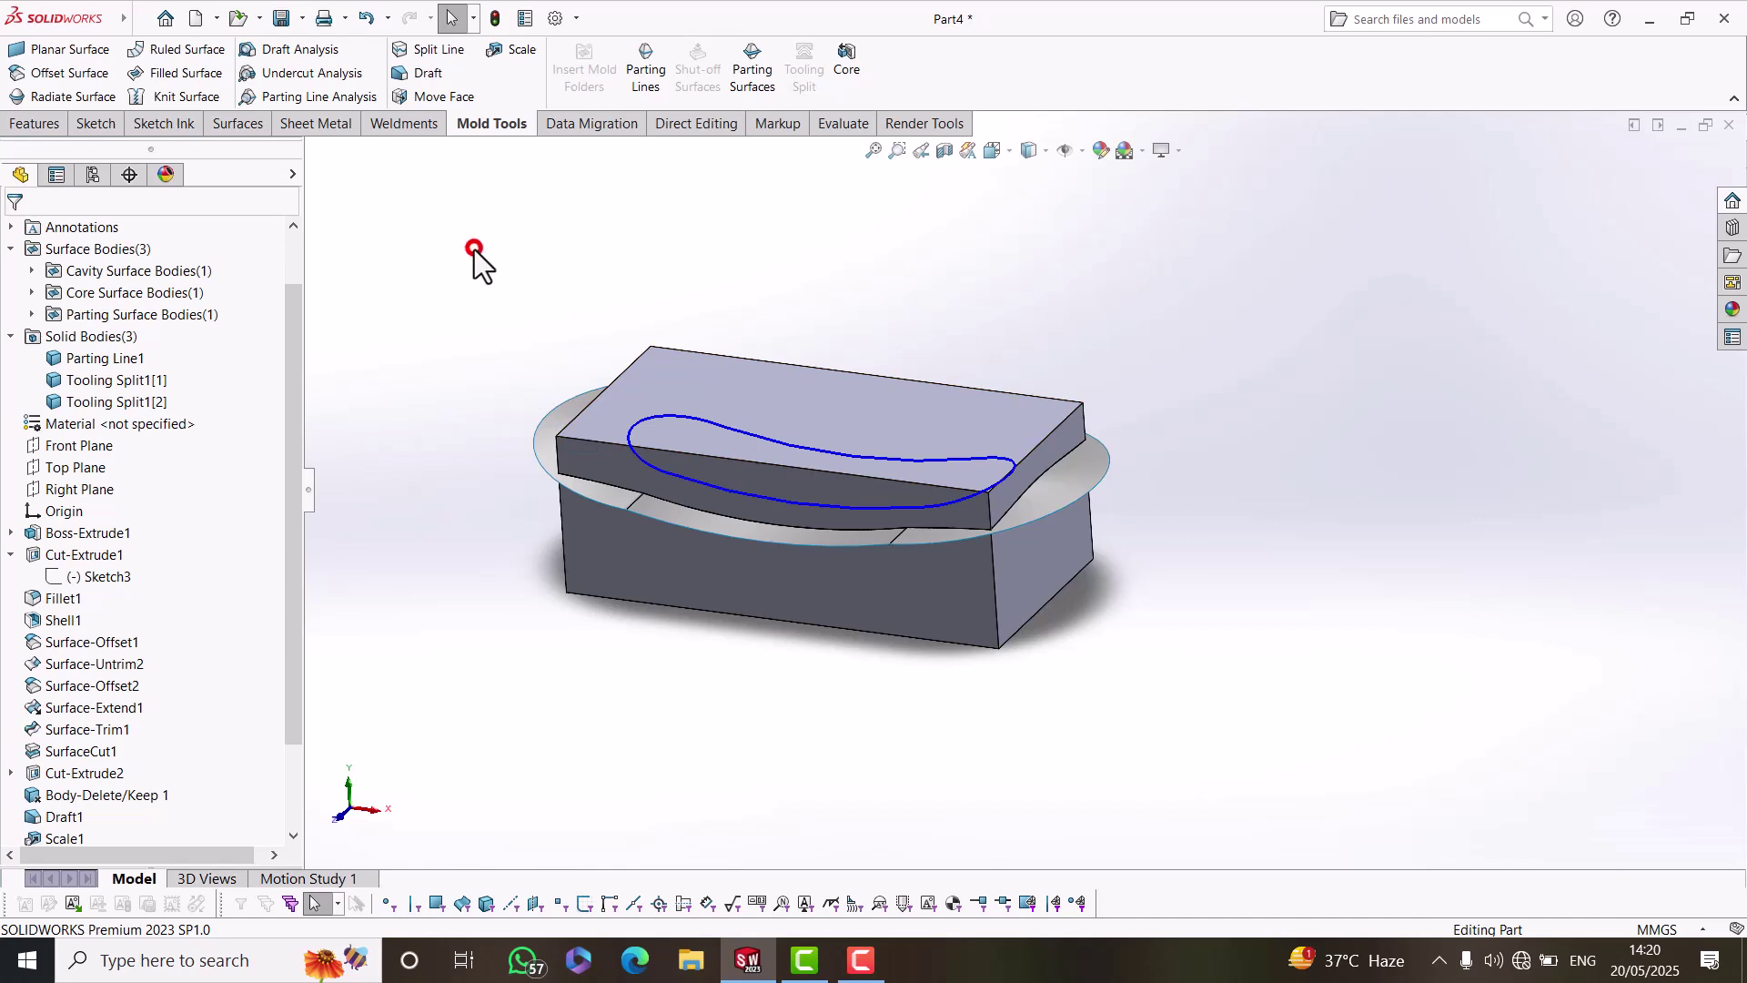
Move the upper tooling block Tooling Split1[2] 120 mm along Y, away from the shell.
left_click(695, 129)
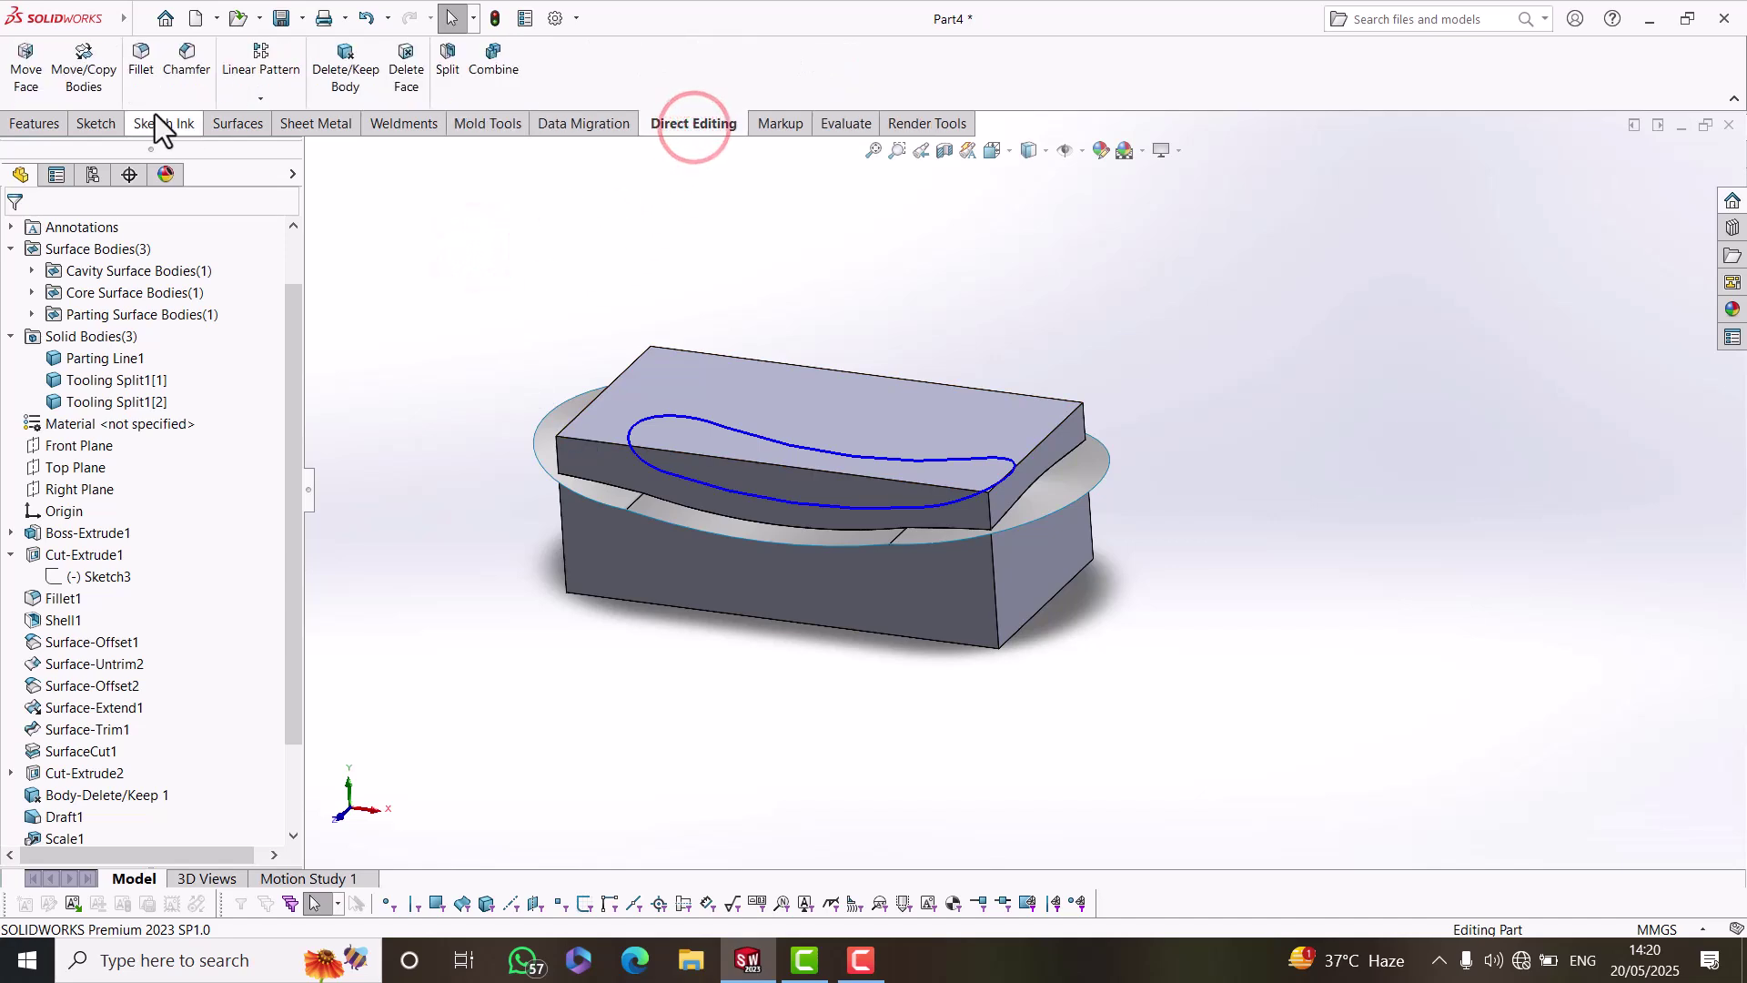
left_click(107, 77)
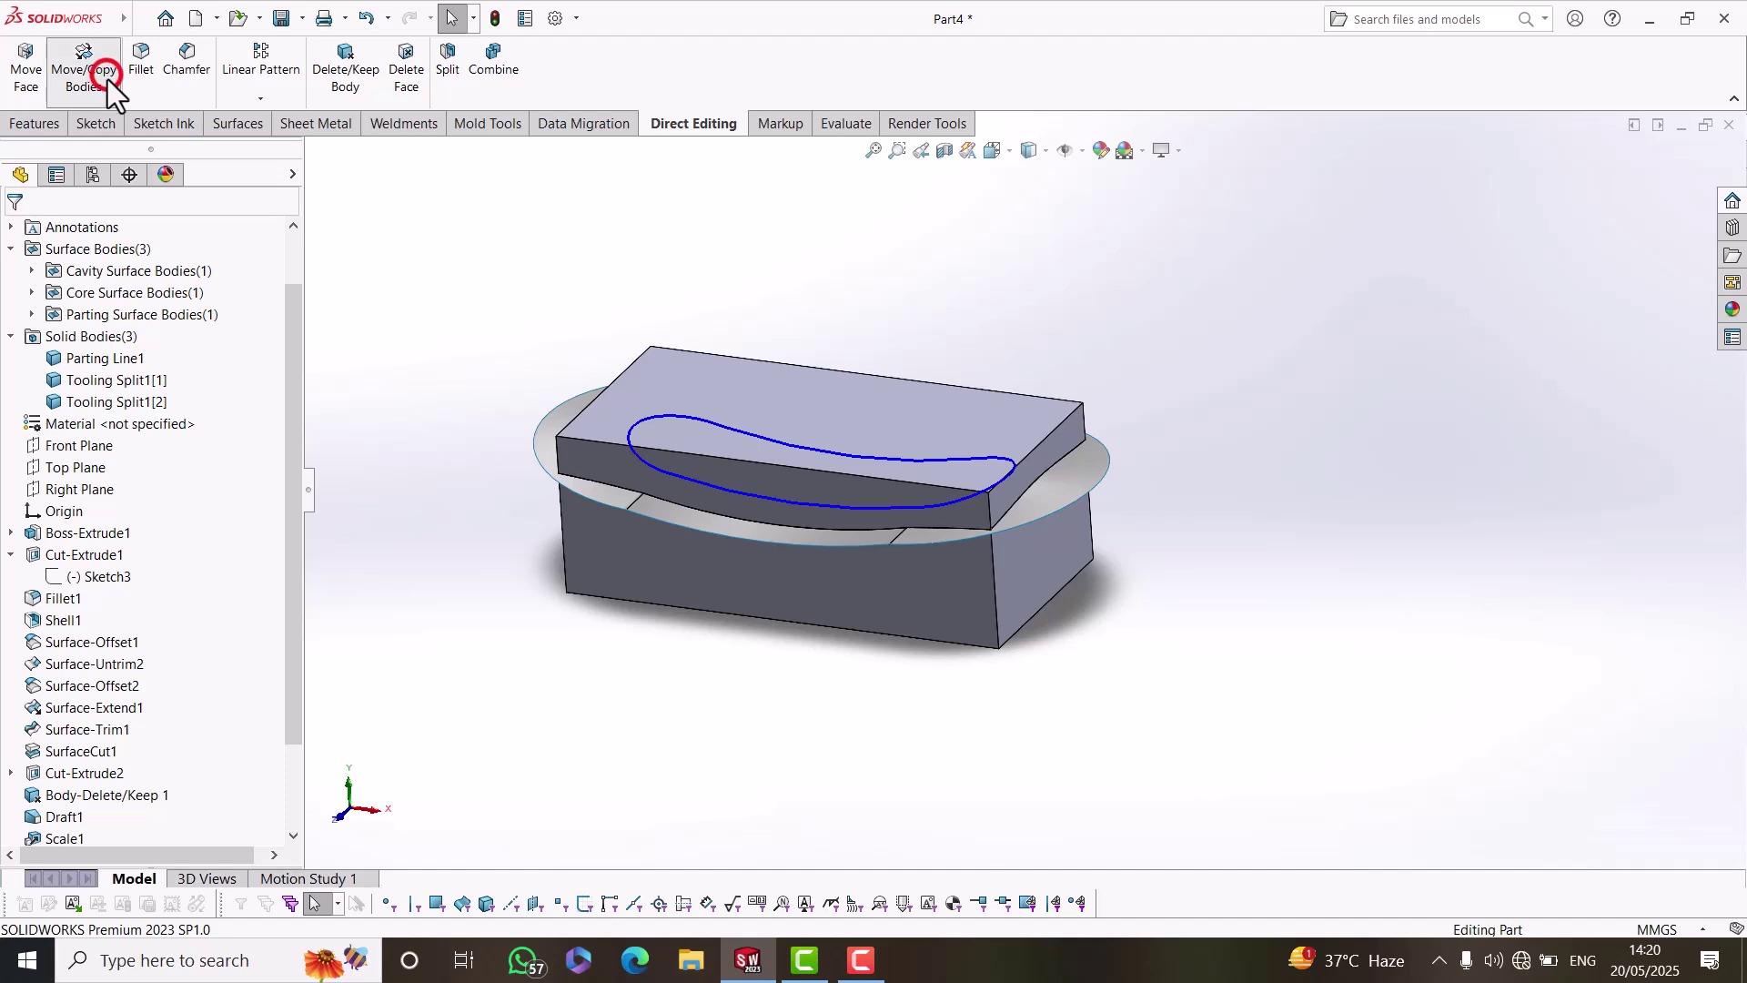
left_click(680, 377)
left_click_drag(819, 378, 822, 187)
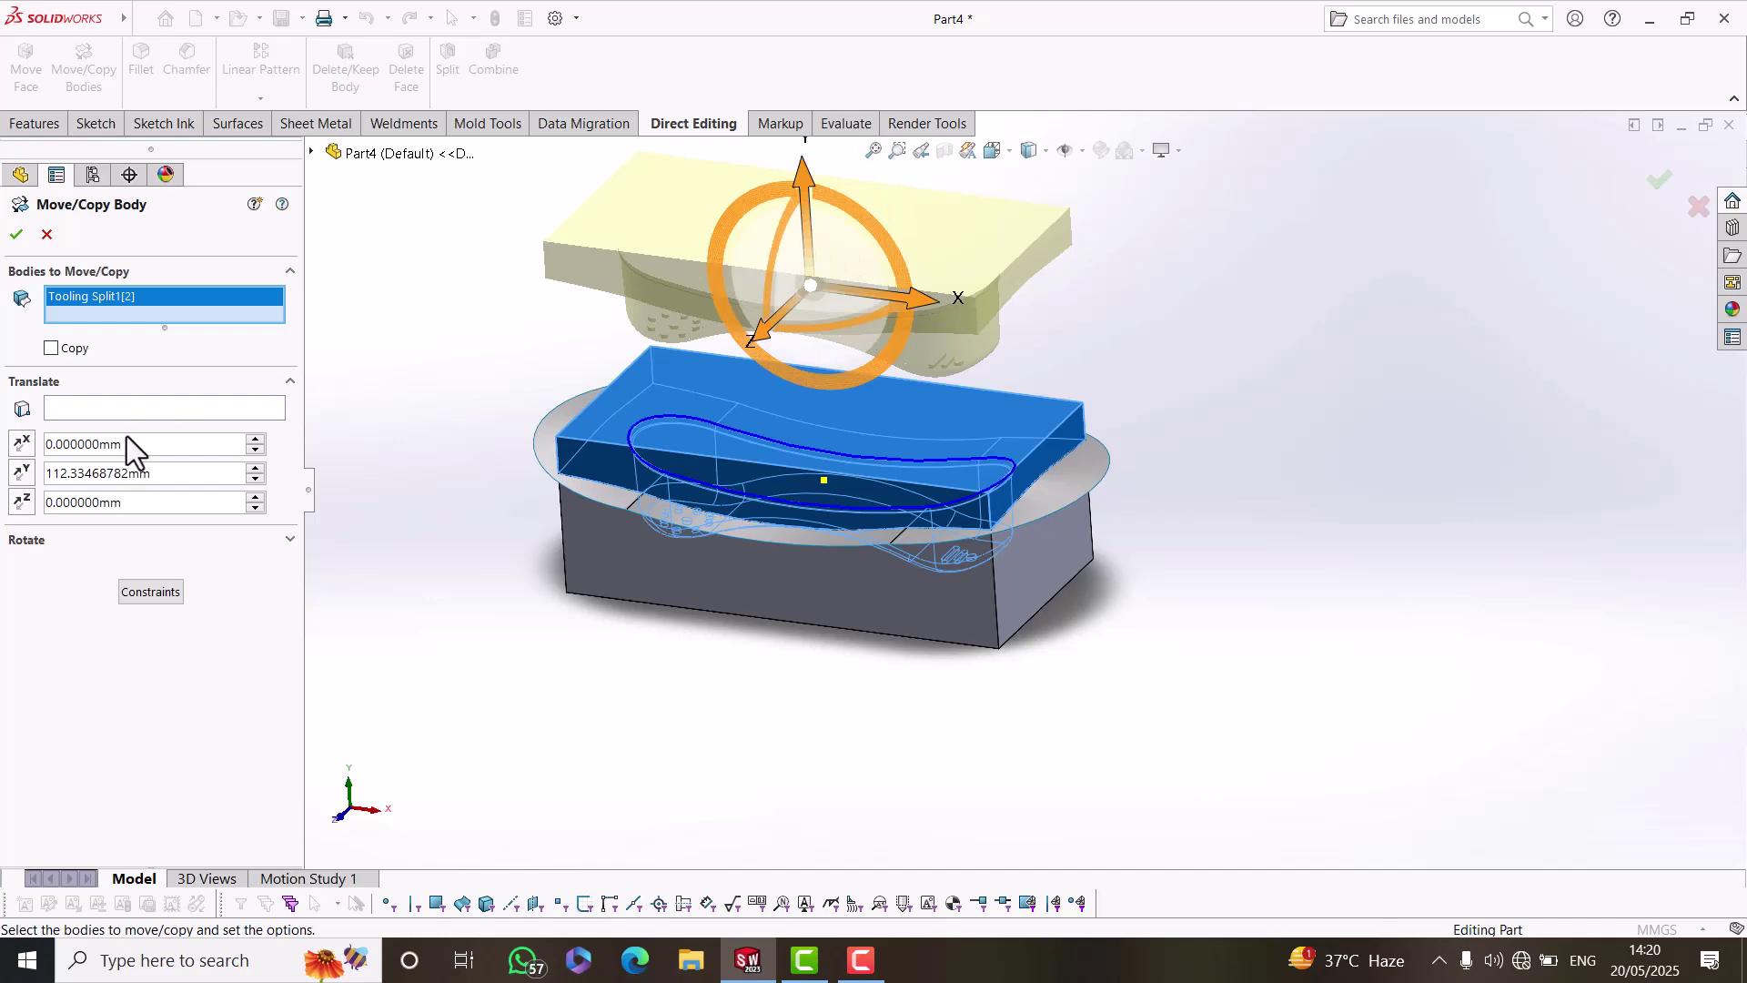
left_click(175, 475)
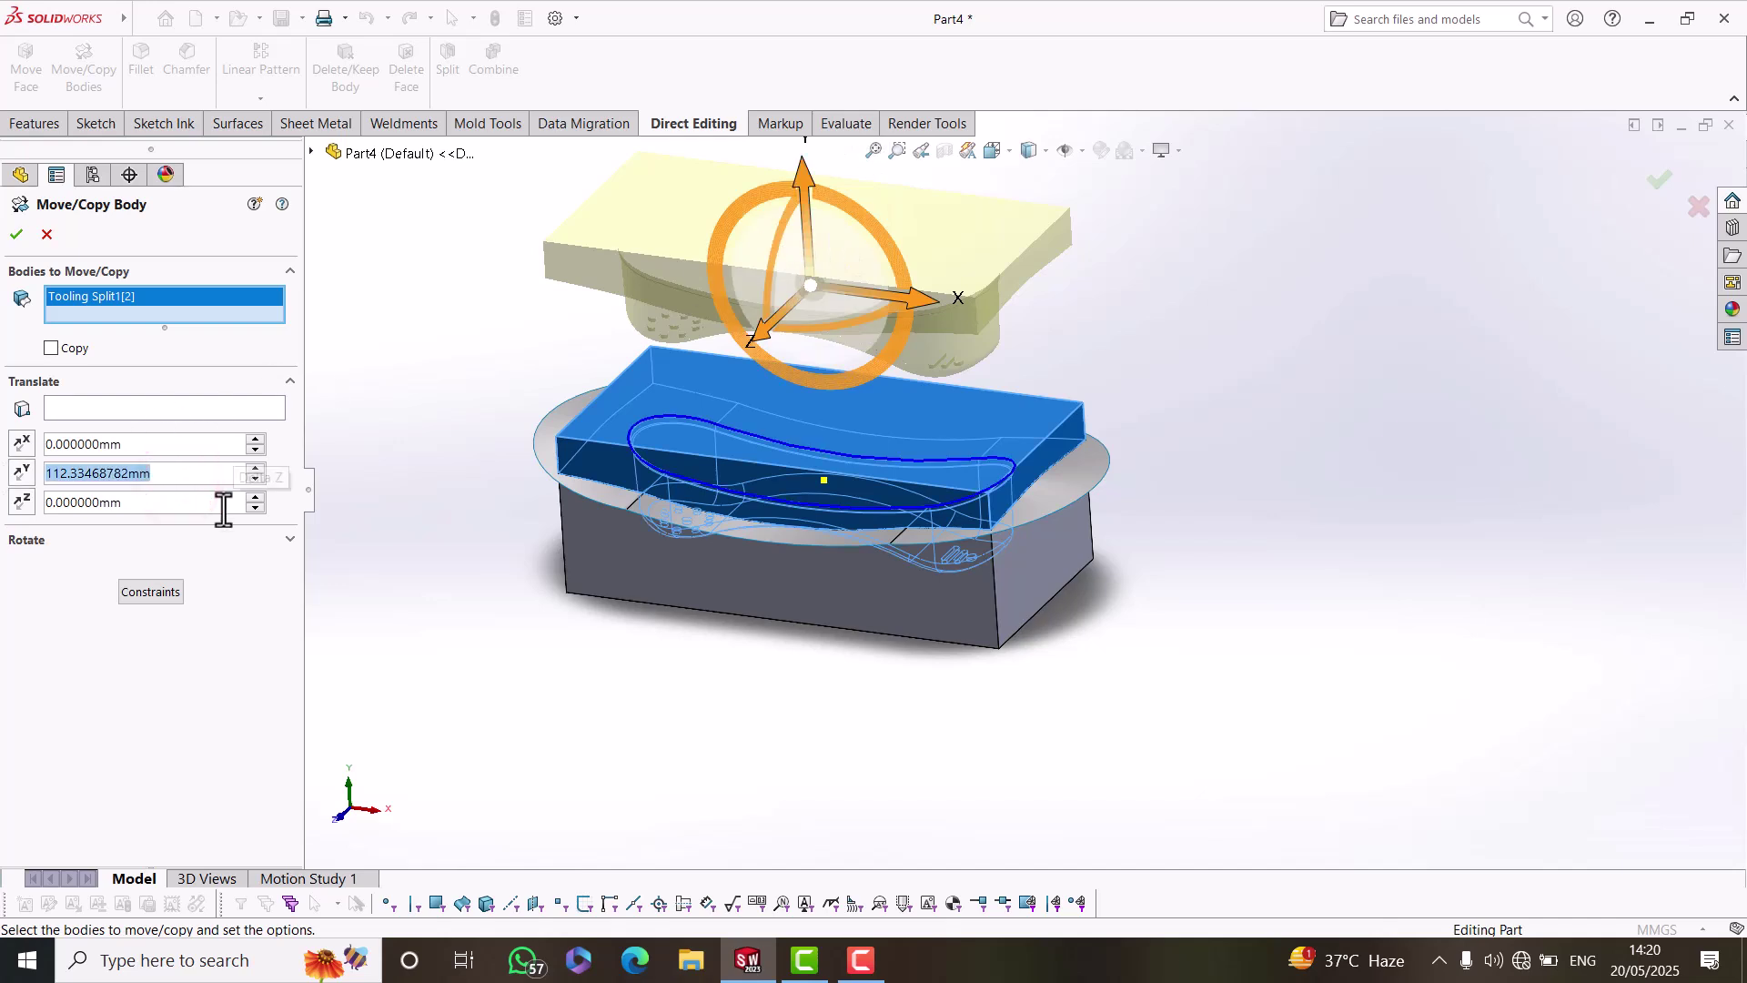
type("120")
key("Return")
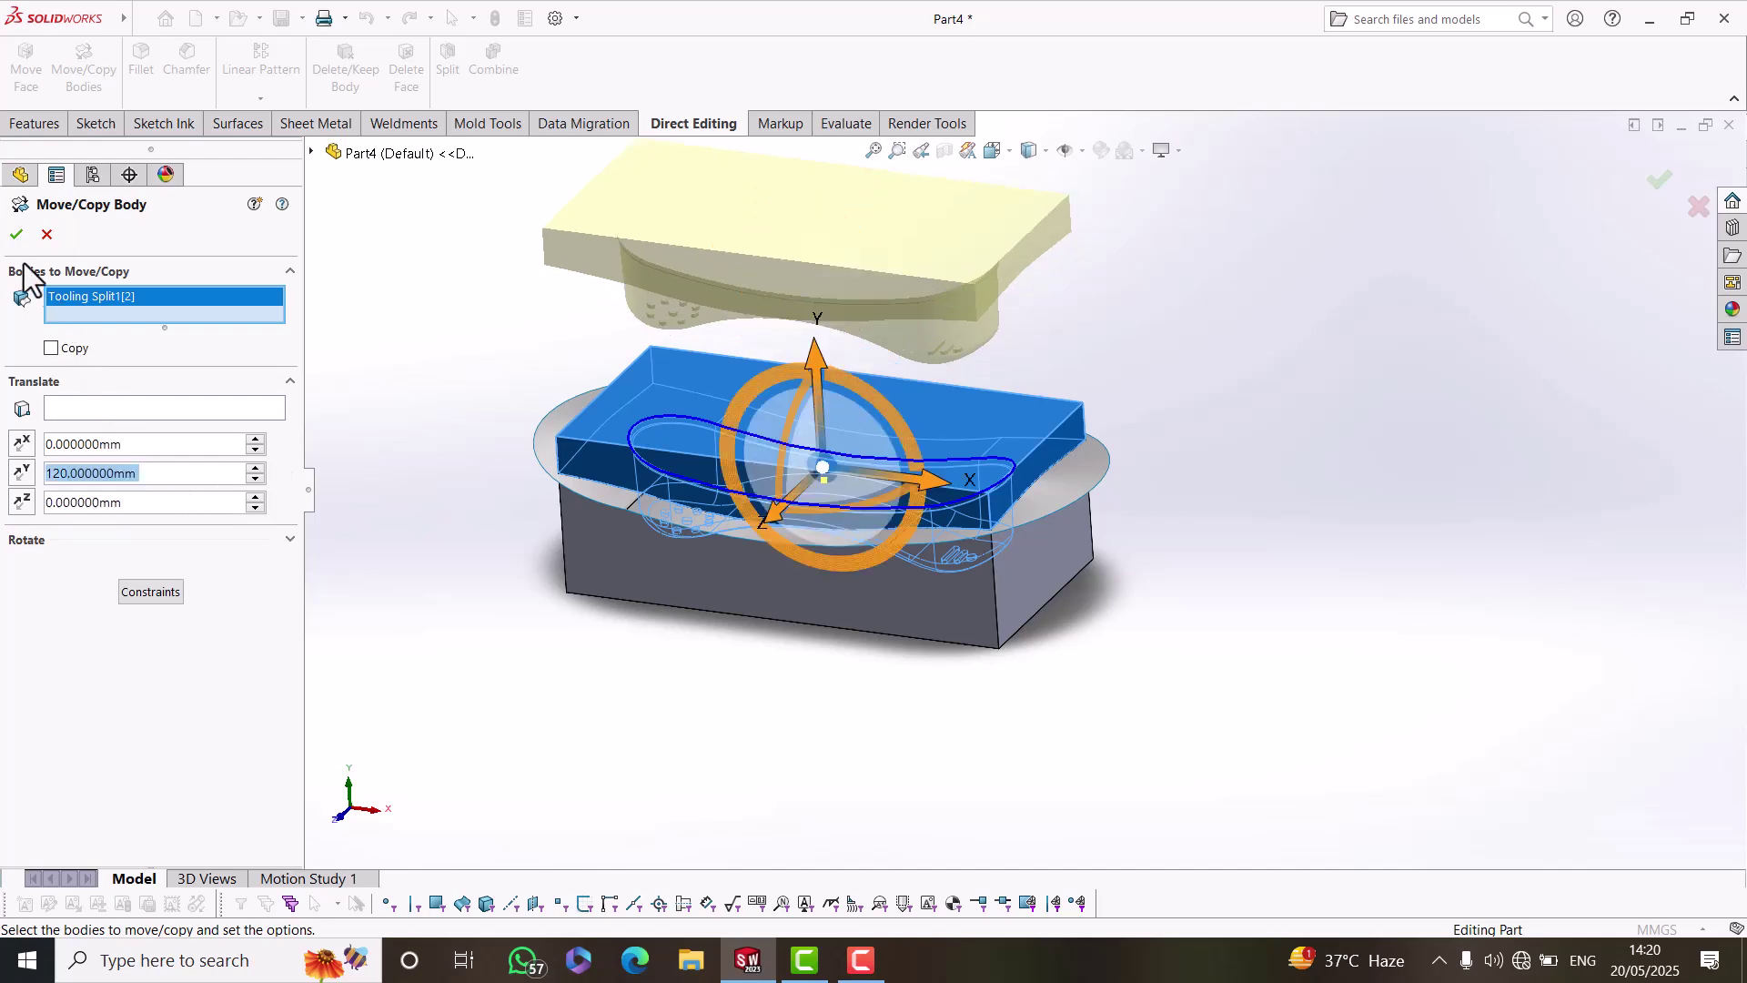
left_click(17, 235)
left_click(427, 459)
Move the lower tooling block Tooling Split1[1] 200 mm downward along Y, away from the shell.
left_click(83, 69)
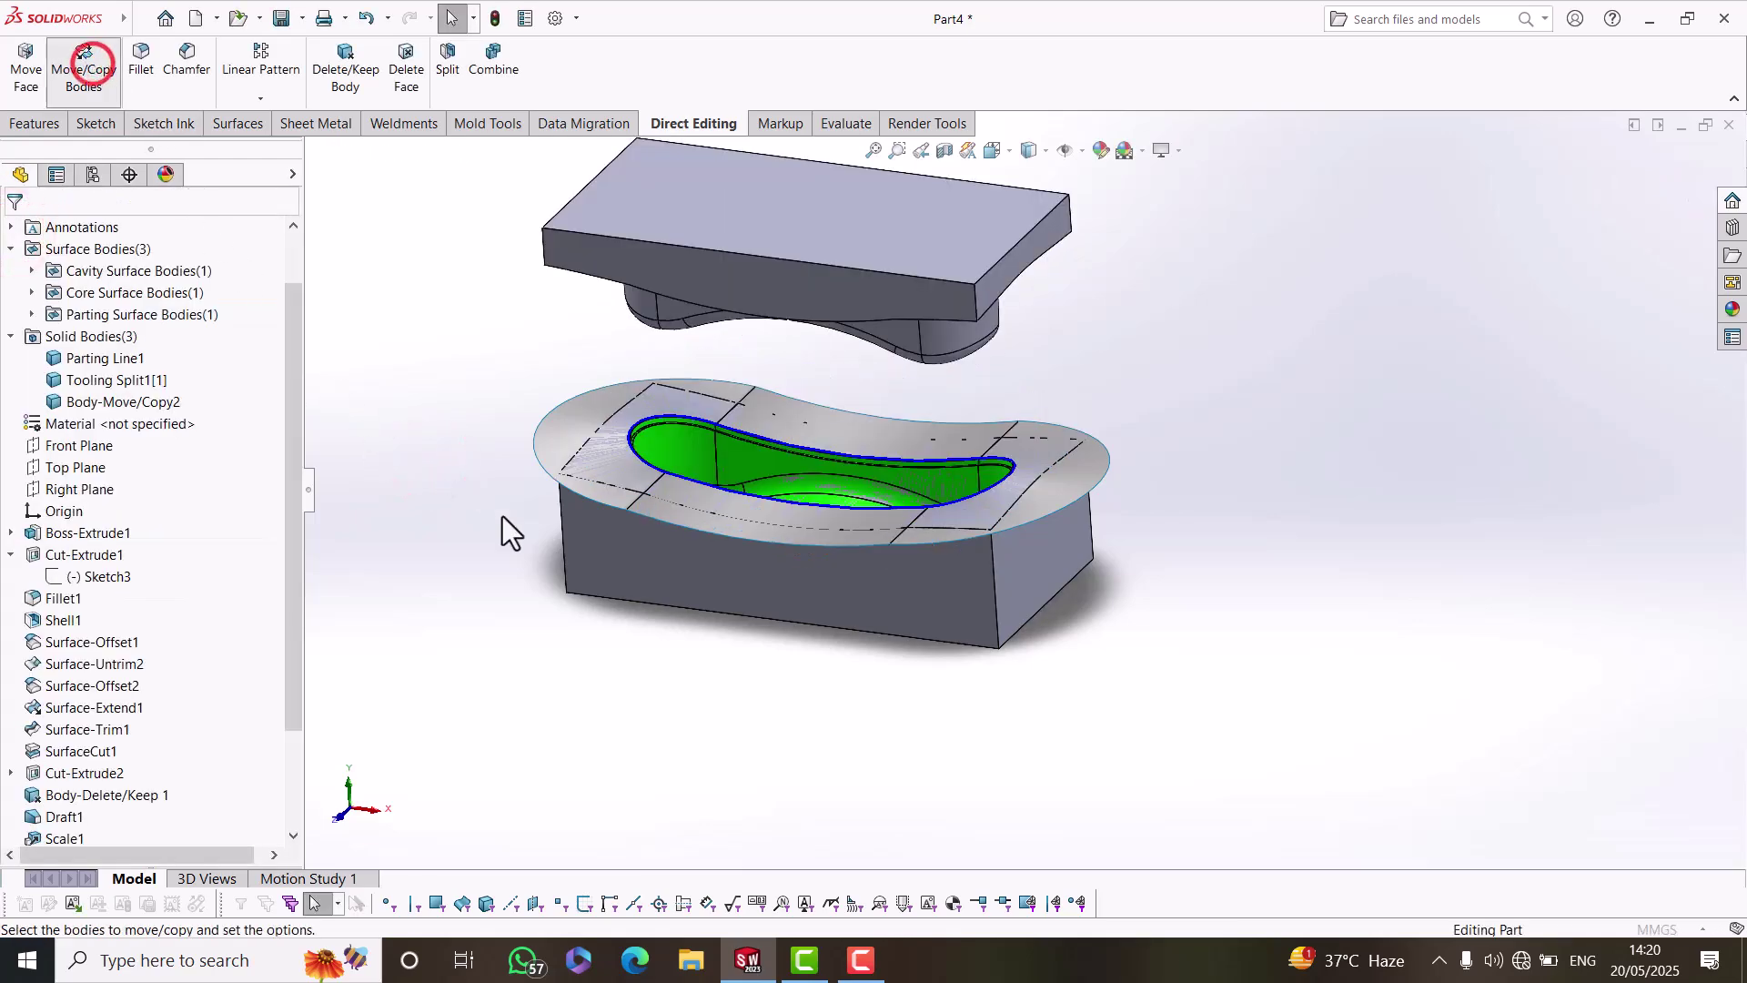
left_click(613, 571)
left_click_drag(821, 391, 830, 662)
double_click(170, 475)
scroll(598, 547, "up", 3)
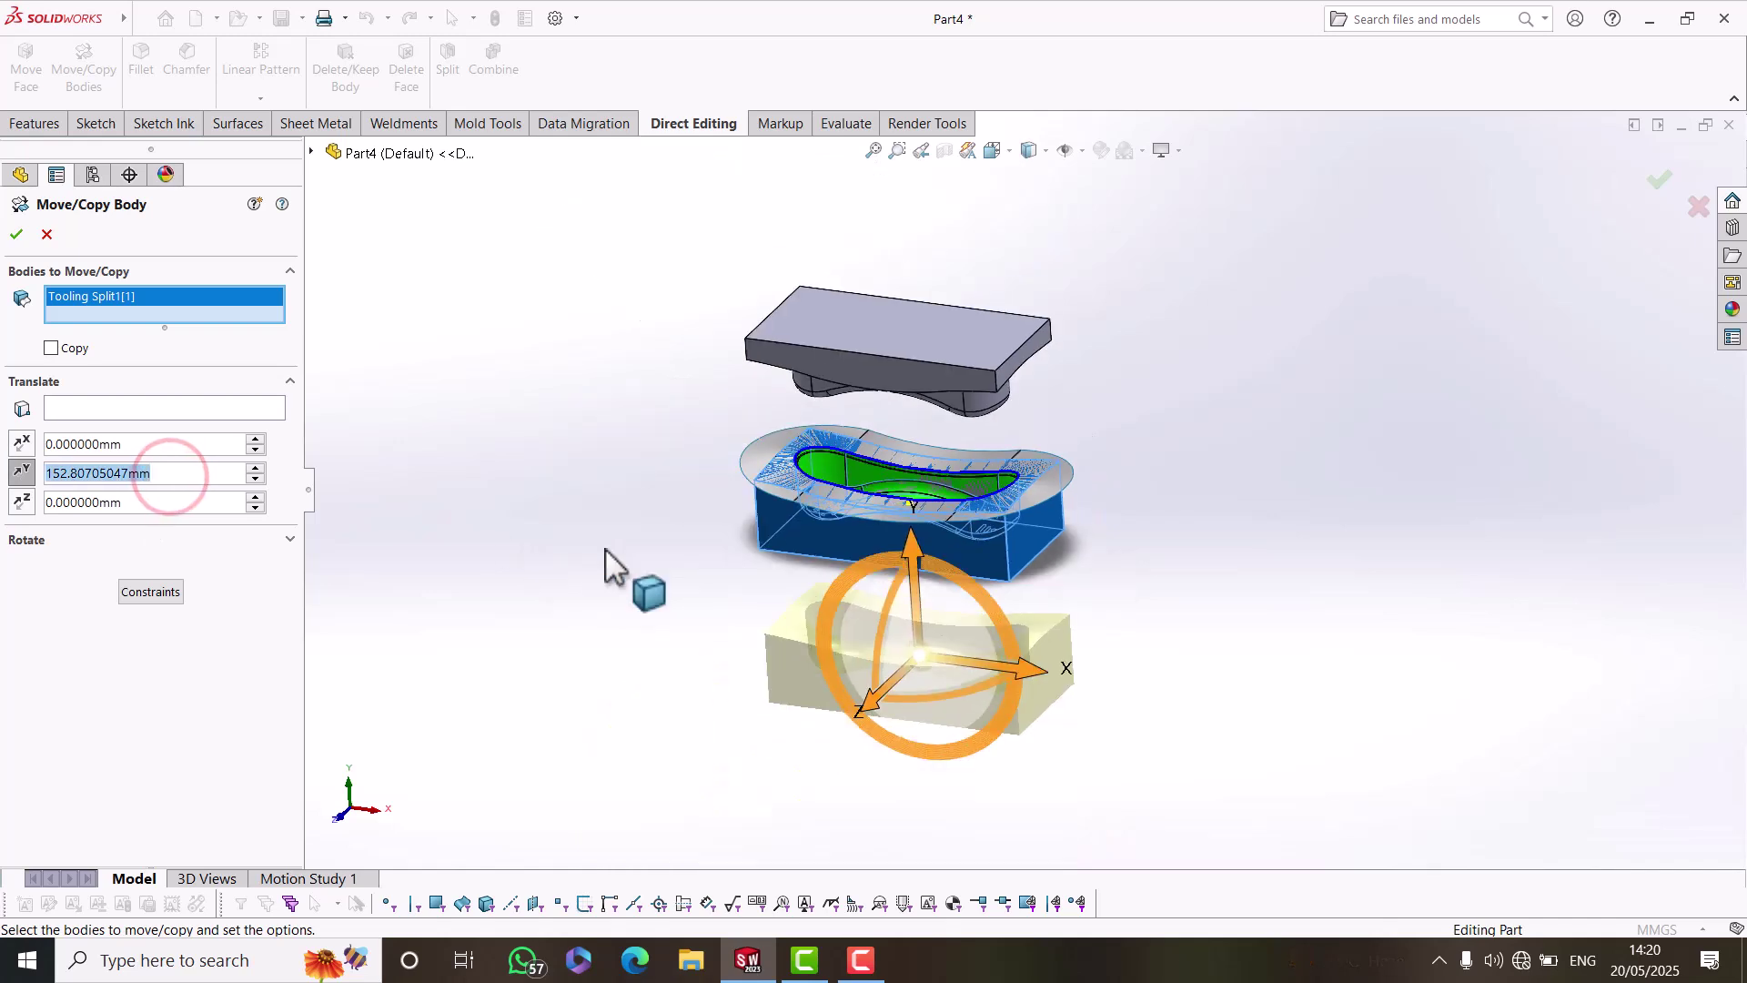
type("200")
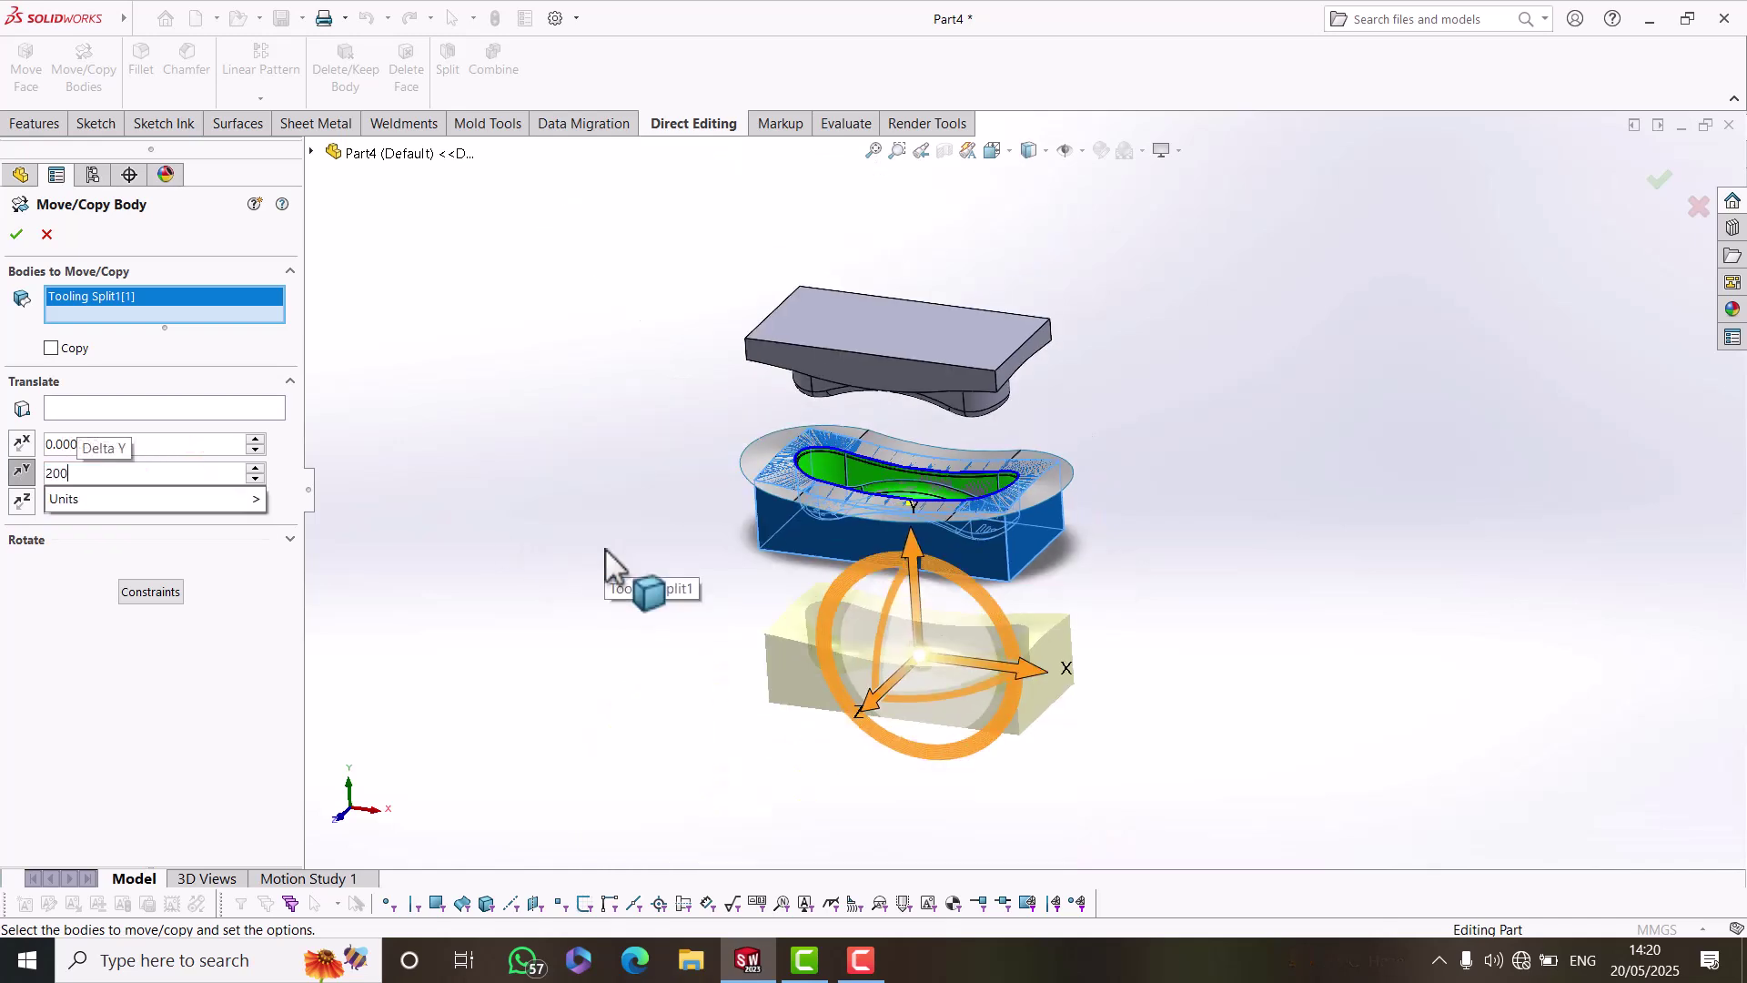
key("Return")
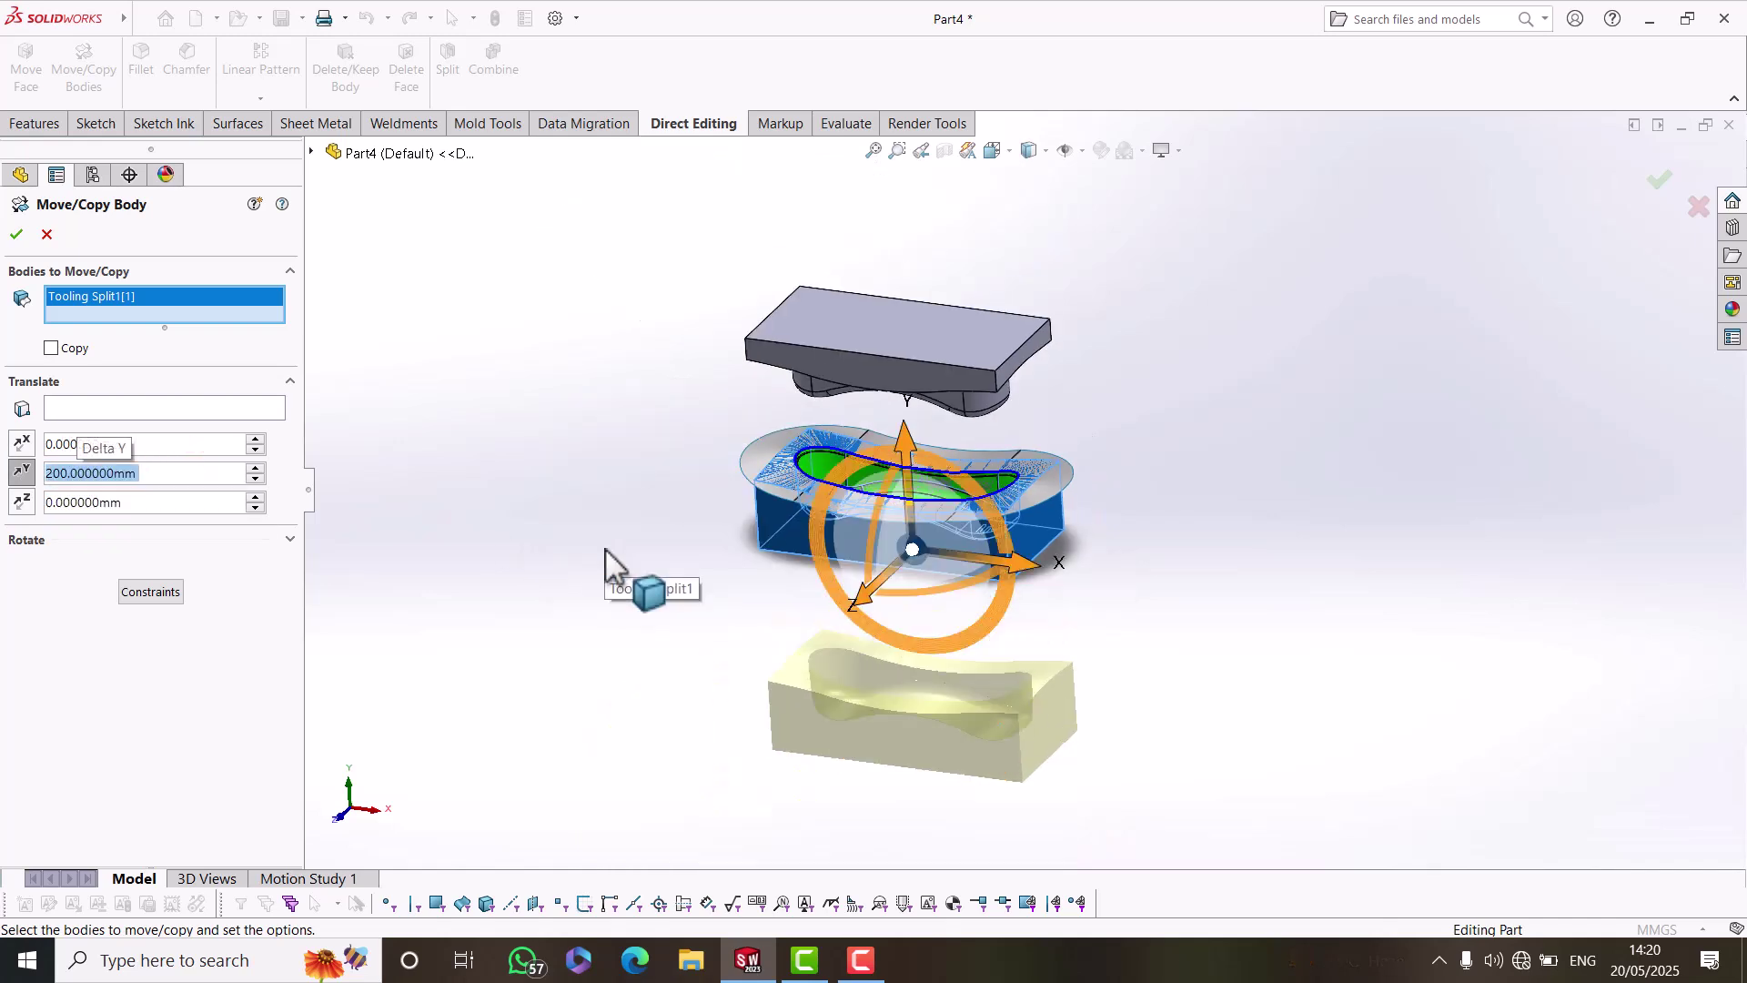
left_click(16, 235)
left_click(482, 517)
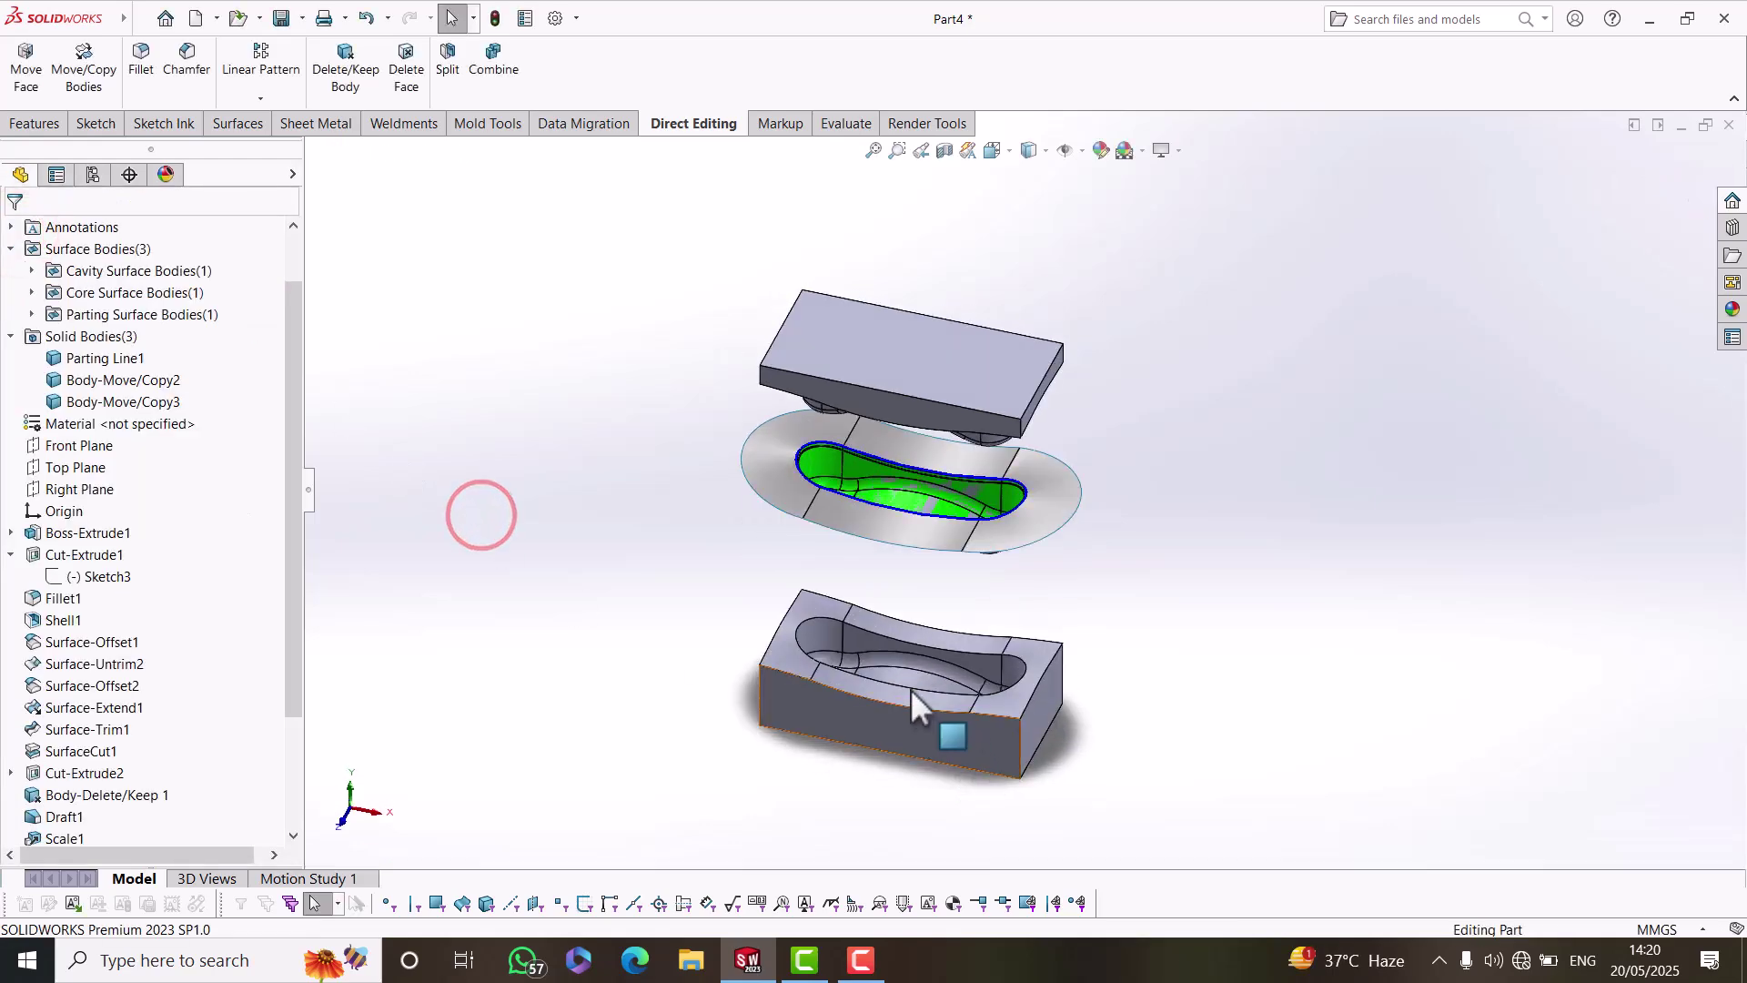
Examine the separated tooling blocks, the parting surface and the handset shell between them from above and below.
scroll(914, 693, "down", 3)
middle_click_drag(855, 571, 864, 446)
scroll(1136, 347, "up", 7)
middle_click_drag(1136, 347, 954, 269)
scroll(948, 265, "down", 6)
middle_click_drag(936, 379, 932, 488)
scroll(1150, 630, "up", 6)
scroll(1122, 668, "down", 2)
mouse_move(1121, 668)
middle_mouse_down()
mouse_move(1079, 695)
mouse_move(1047, 486)
middle_mouse_up()
scroll(1022, 502, "down", 5)
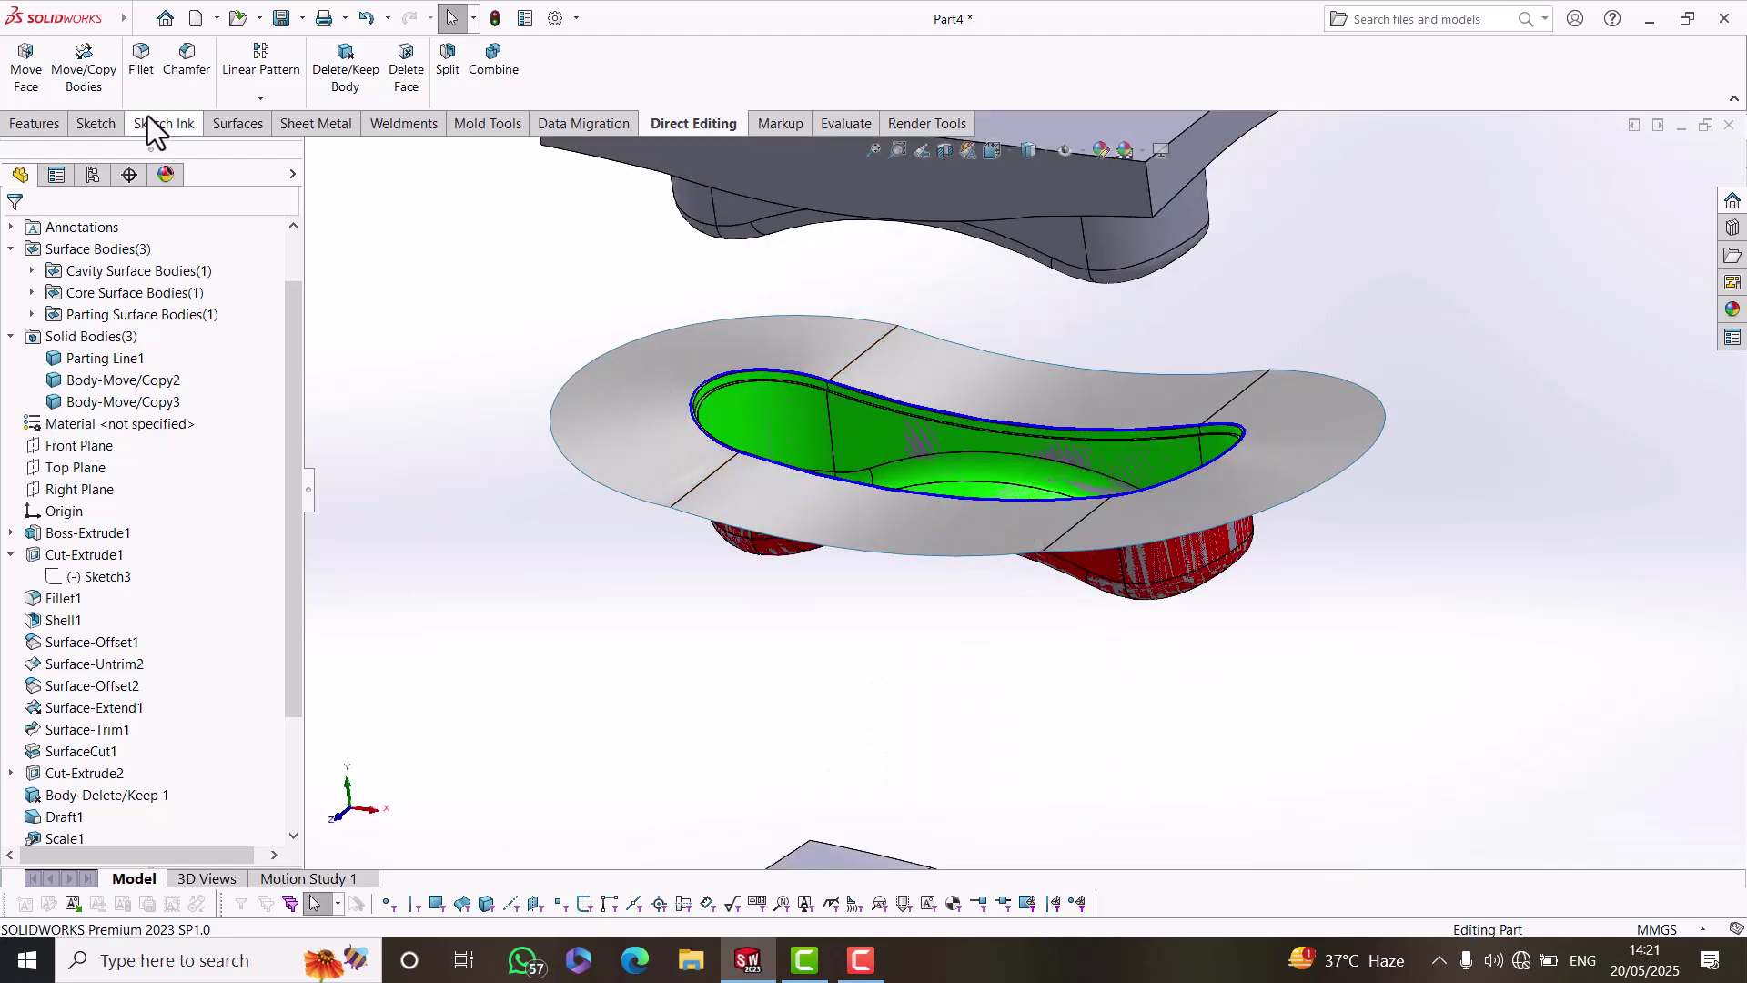
Move the handset shell body Parting Line1 about 57 mm downward along Y, out of the parting surface.
left_click(84, 65)
left_click(1155, 561)
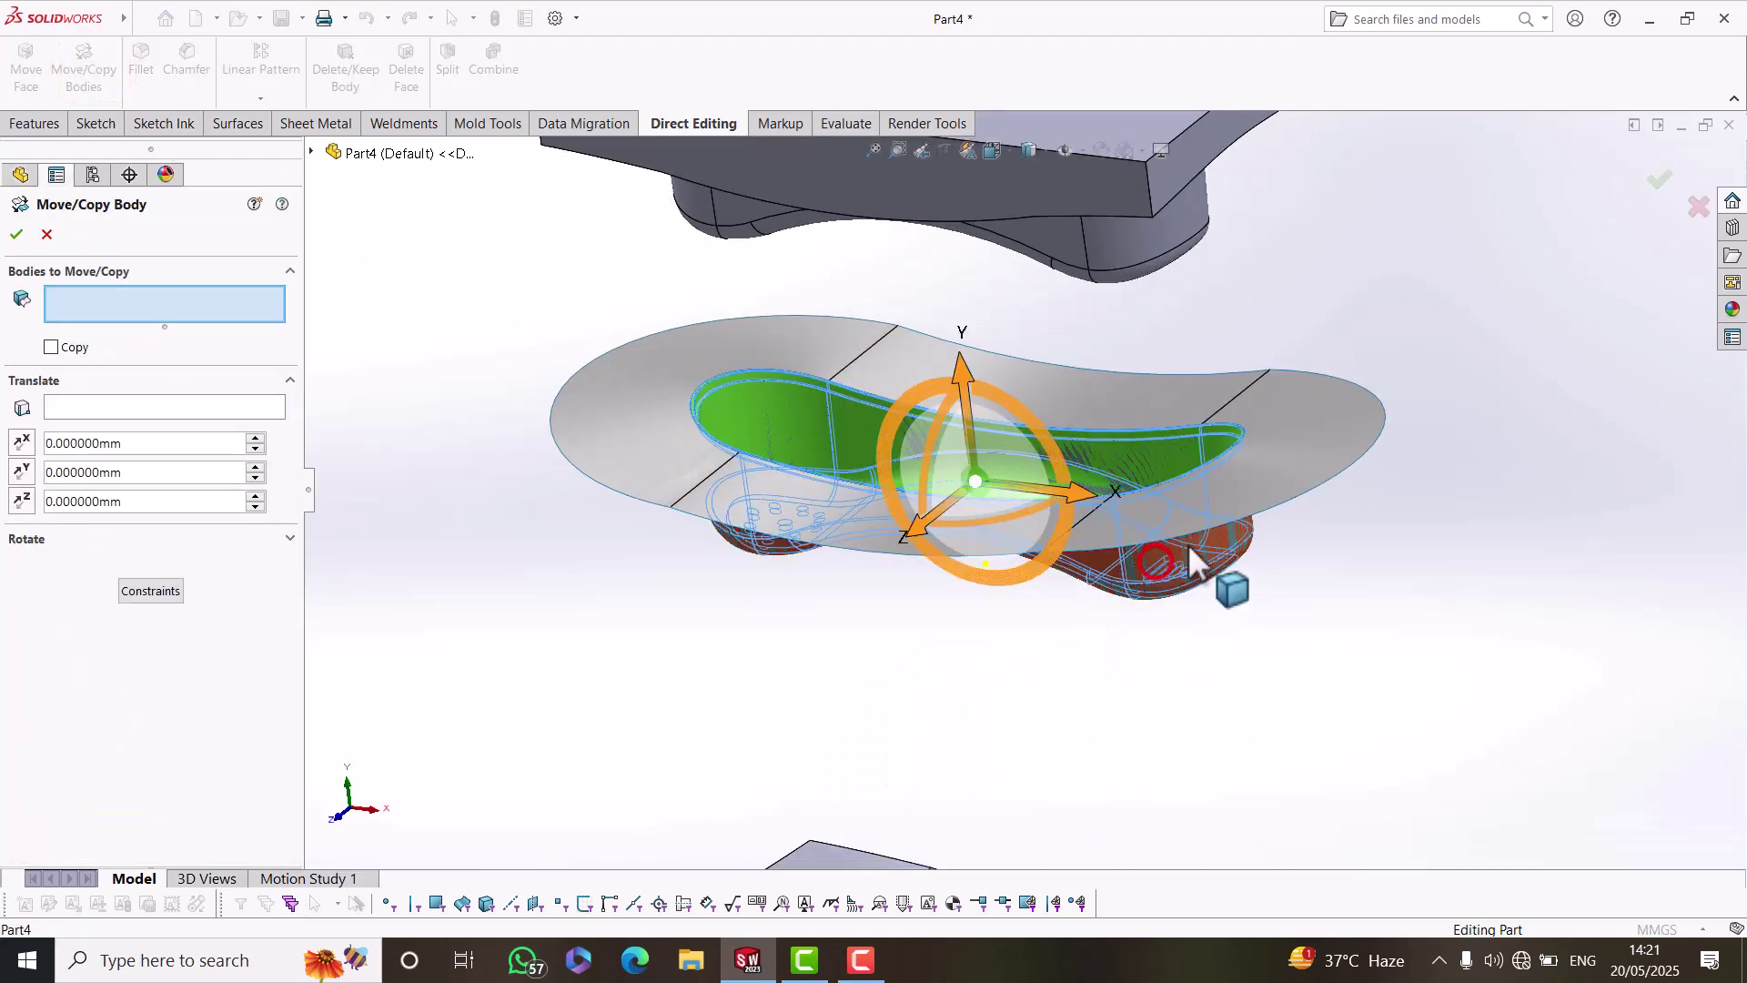
left_click_drag(959, 371, 955, 547)
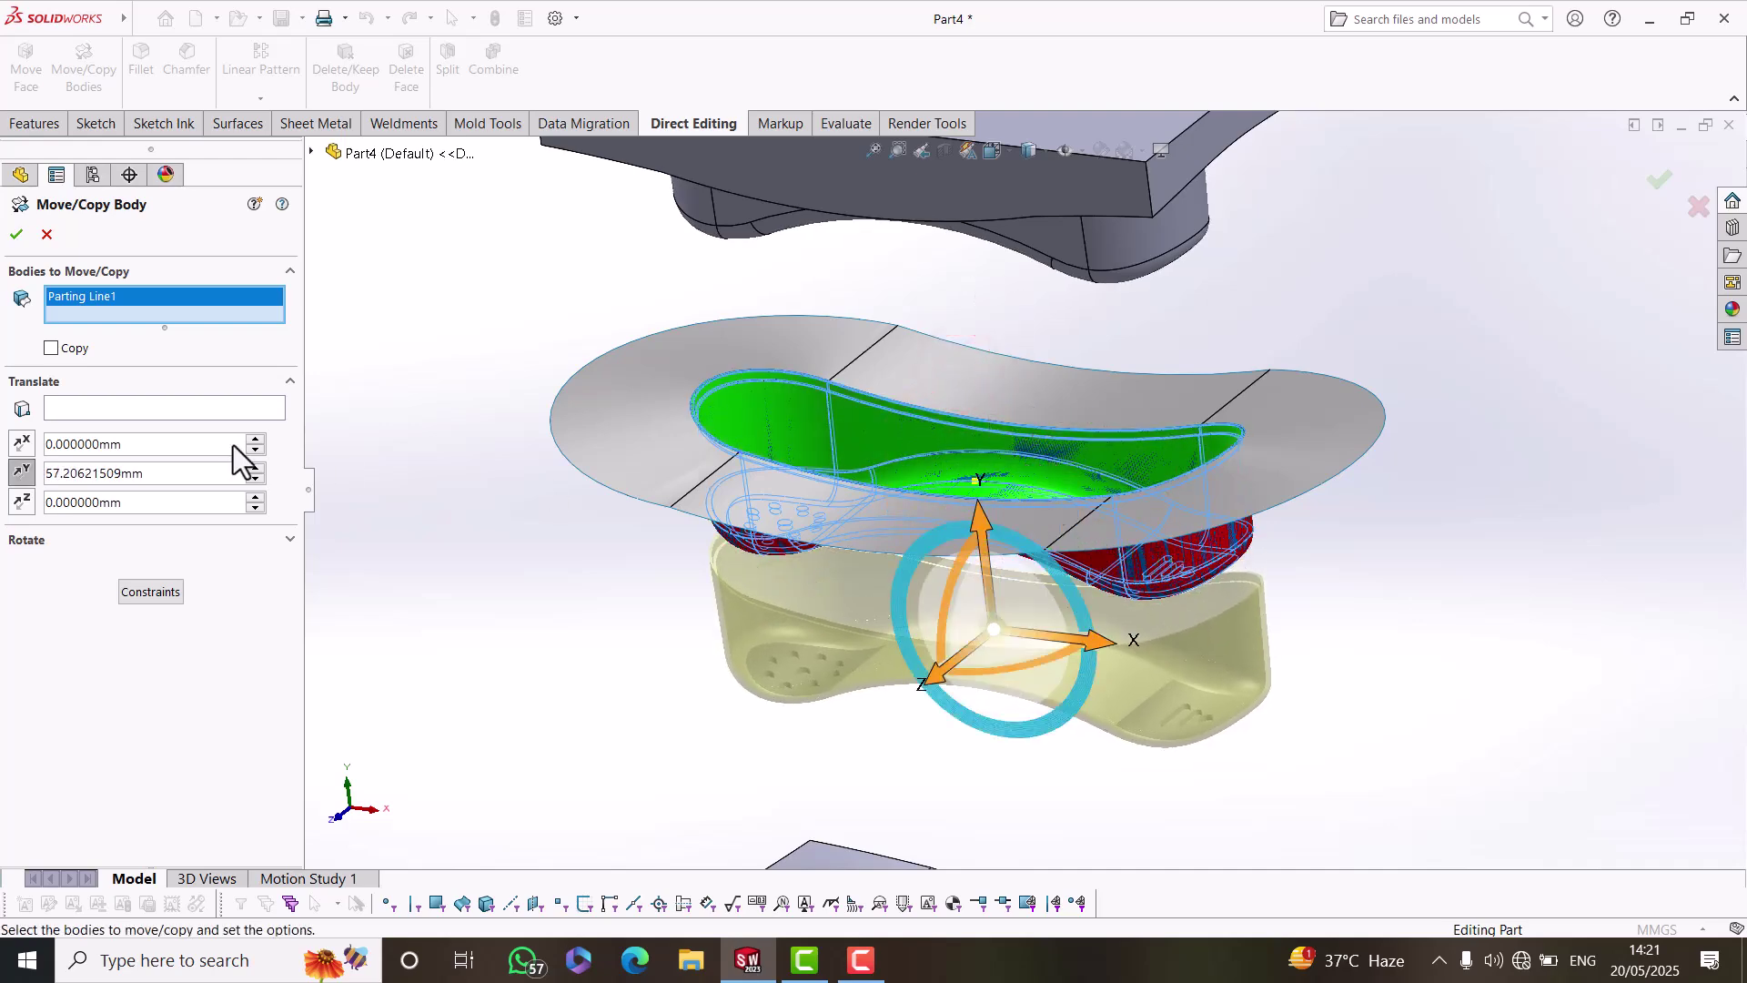
left_click(16, 235)
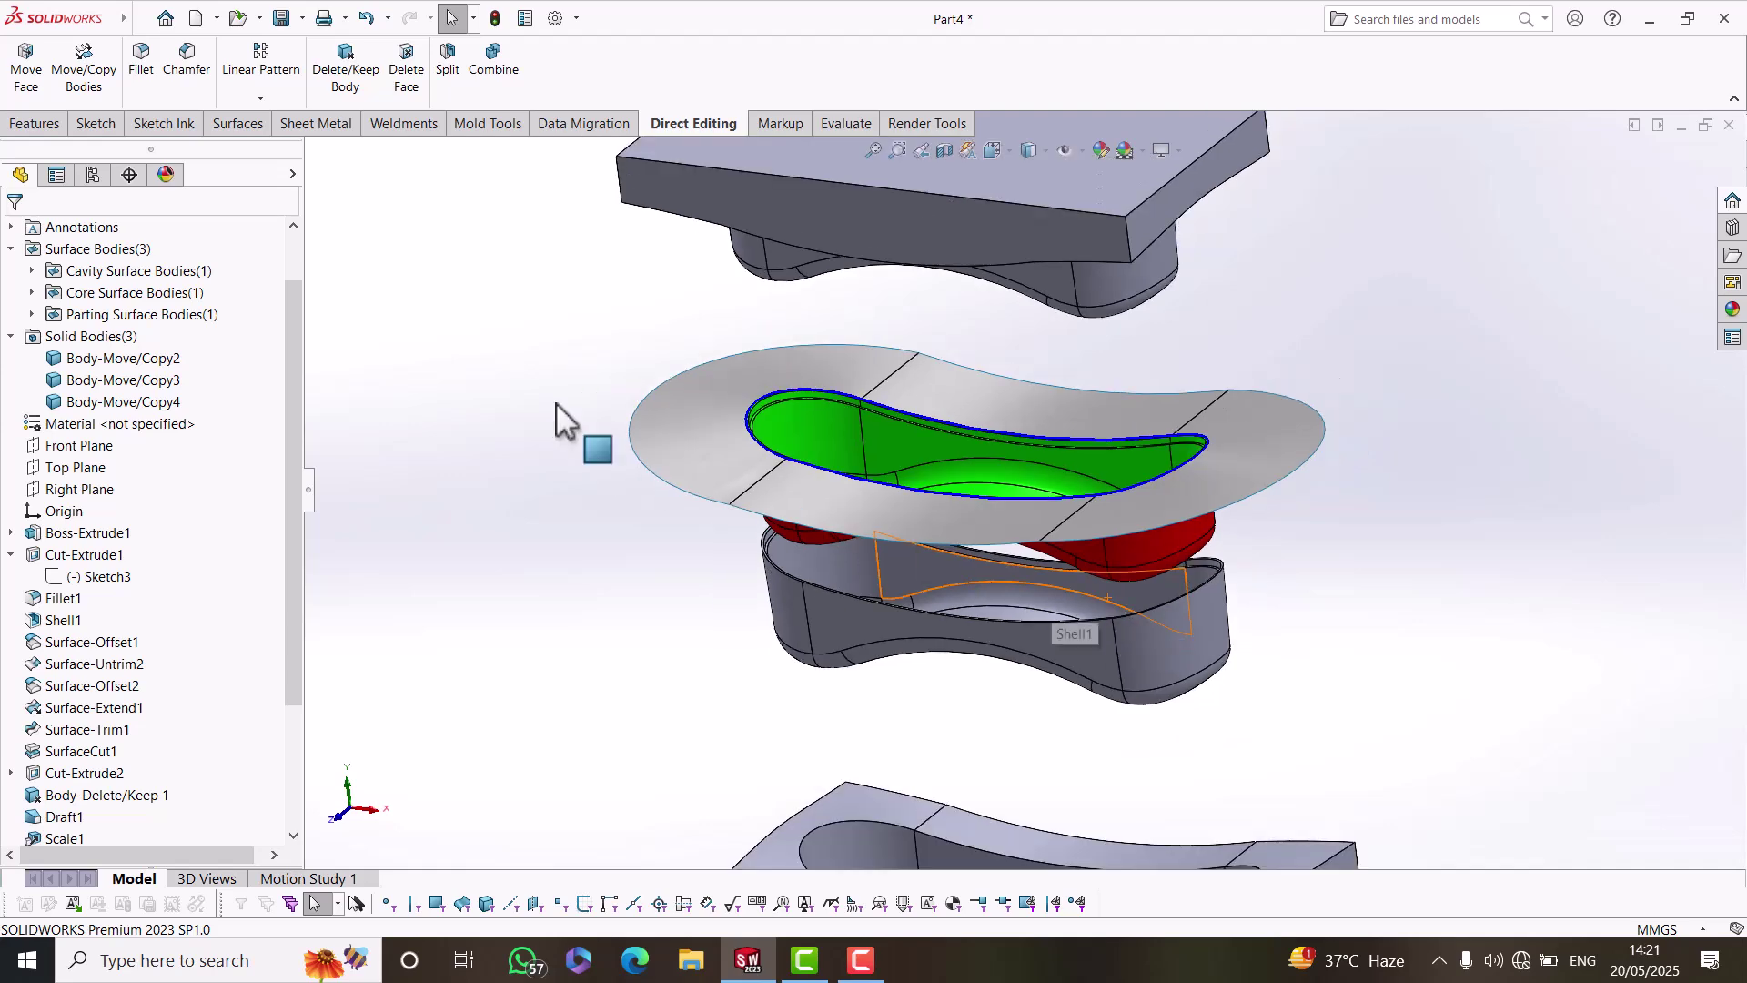
Move the red core surface Shut-Off Surface1[1] about 127 mm downward along Y, below the handset shell.
left_click(92, 71)
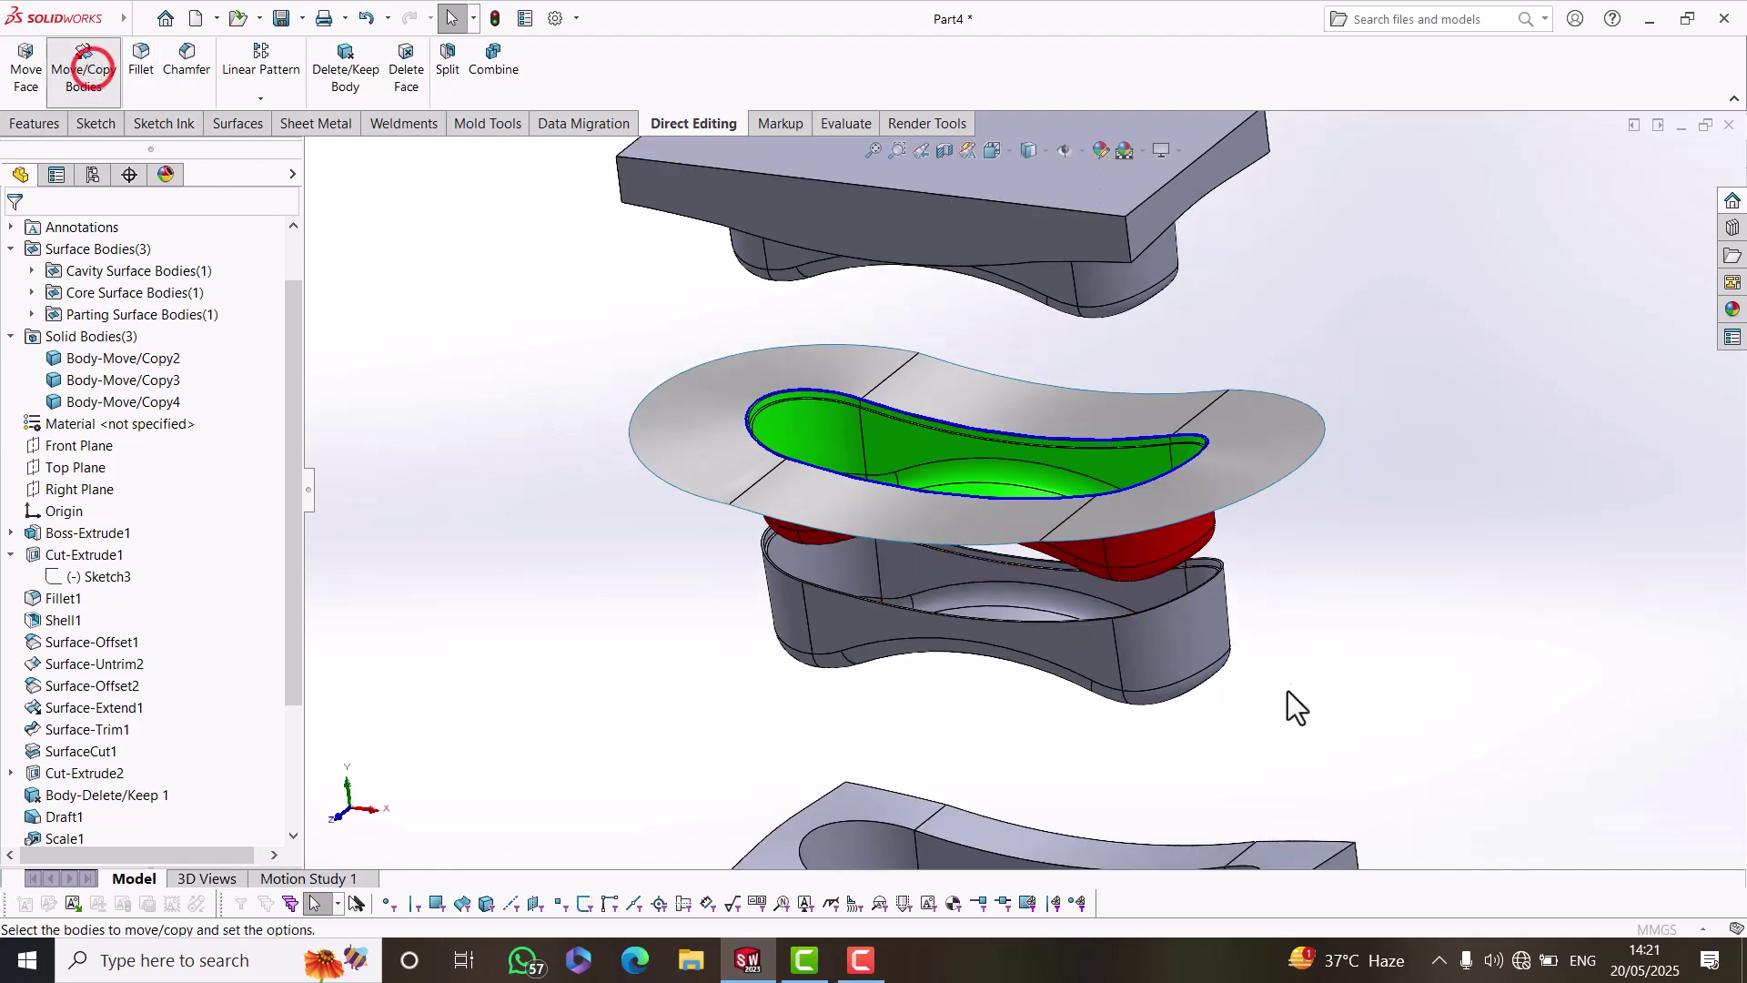
left_click(1160, 553)
left_click_drag(981, 393, 946, 681)
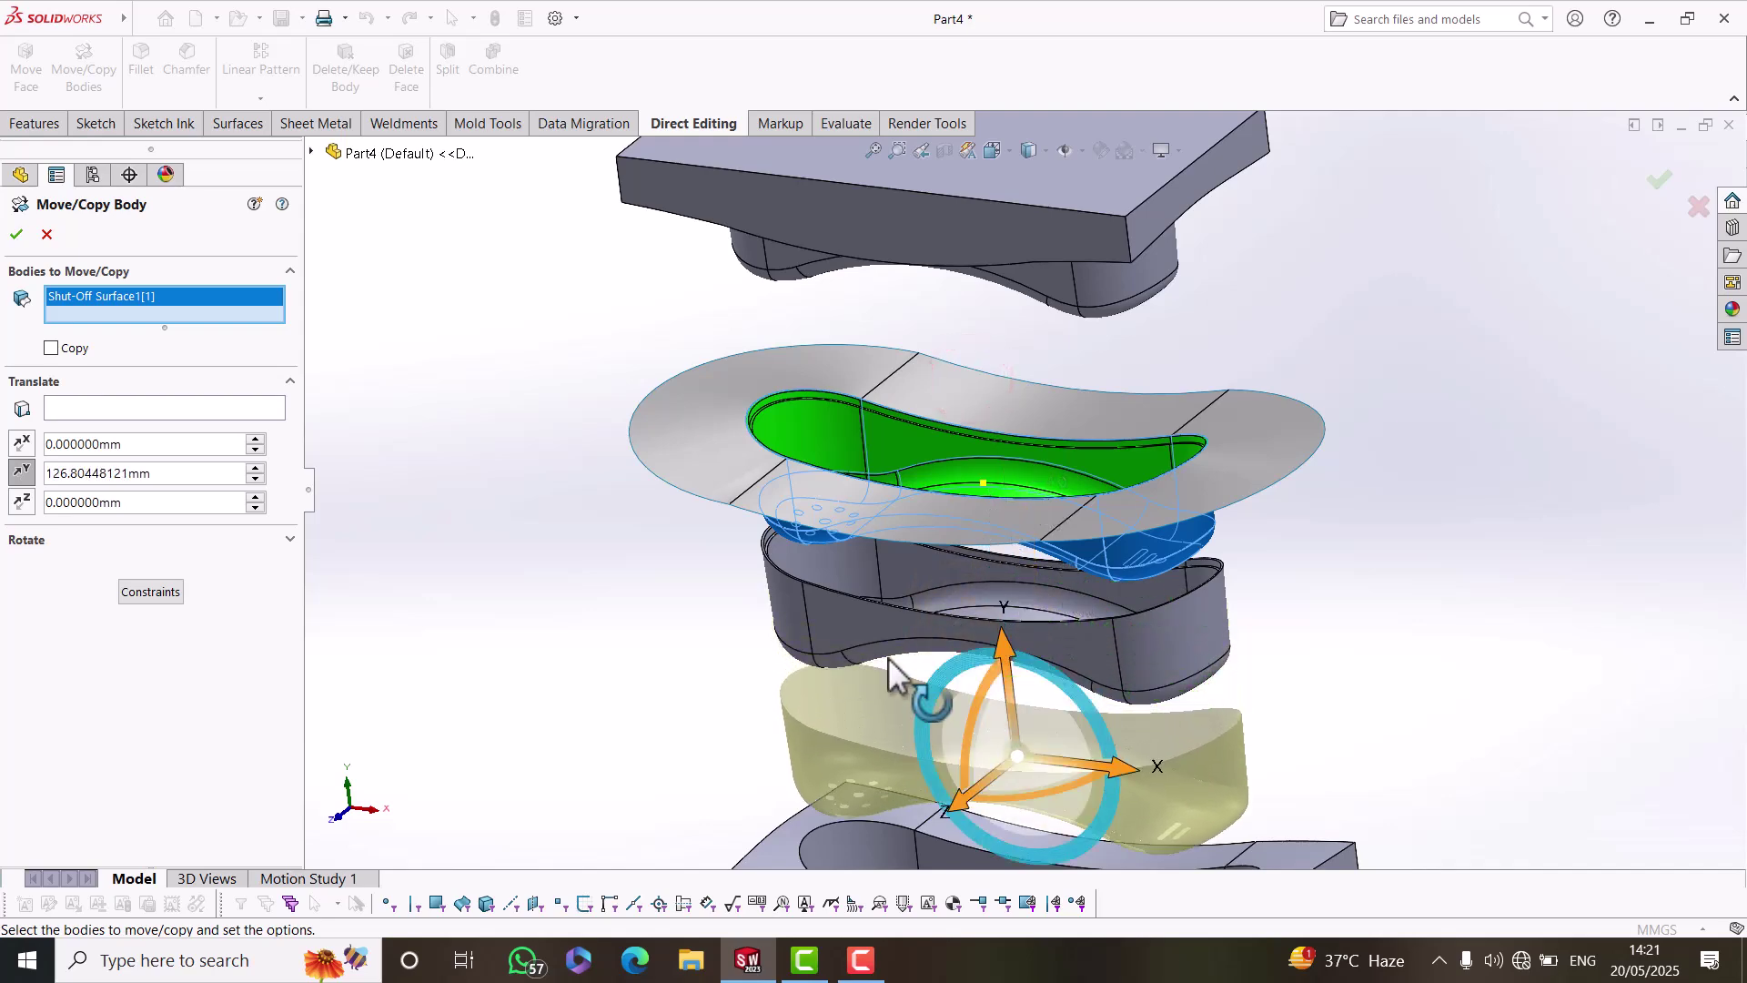
left_click(17, 236)
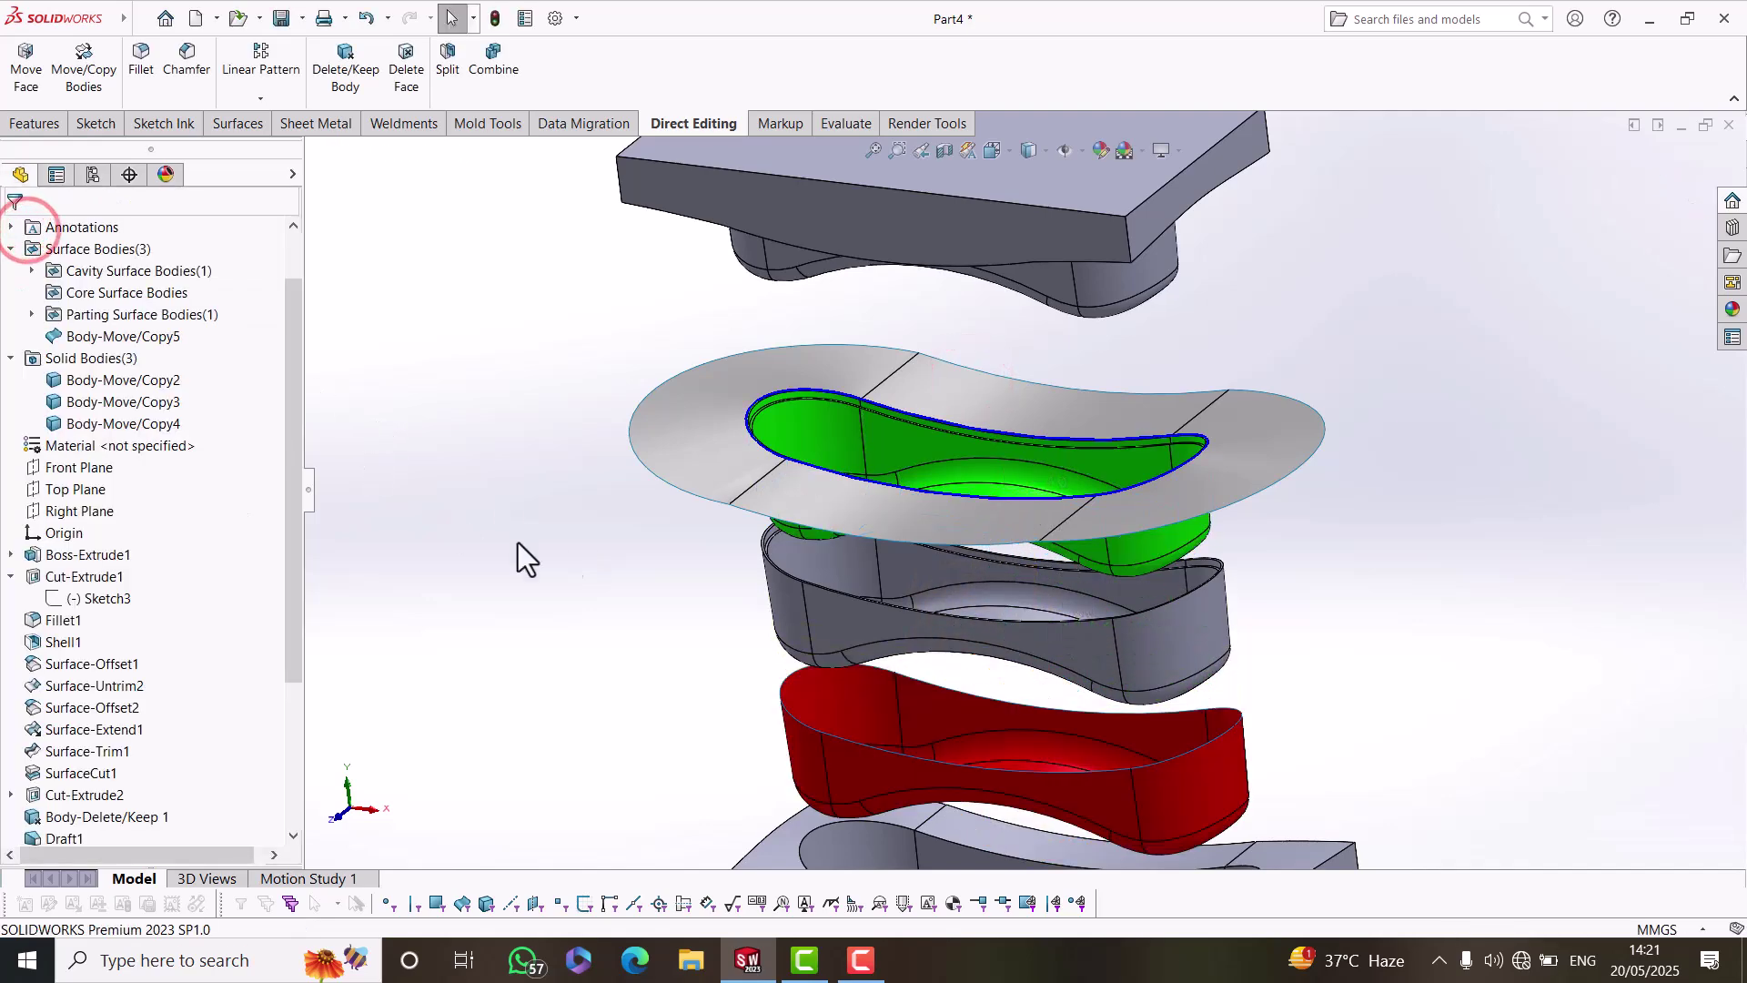
Move the green cavity surface Shut-Off Surface1[2] about 59 mm upward along Y, above the parting surface.
middle_click_drag(831, 819, 832, 749)
middle_click_drag(1142, 755, 1111, 695)
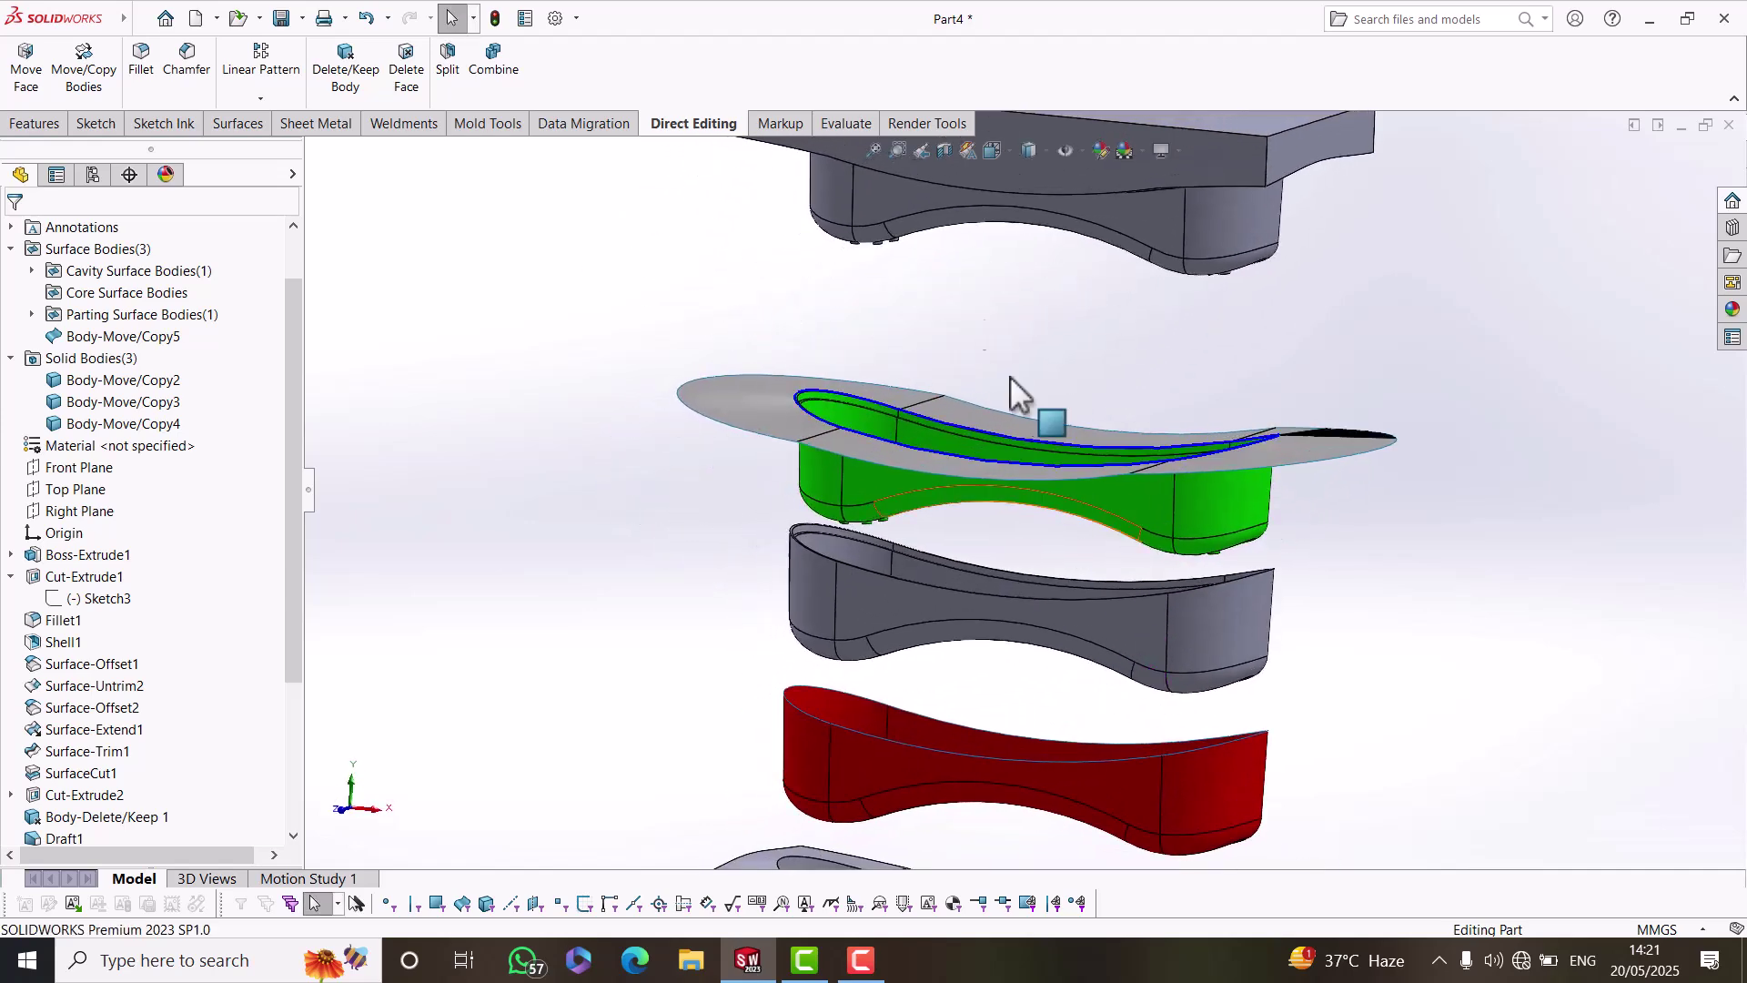
left_click(56, 52)
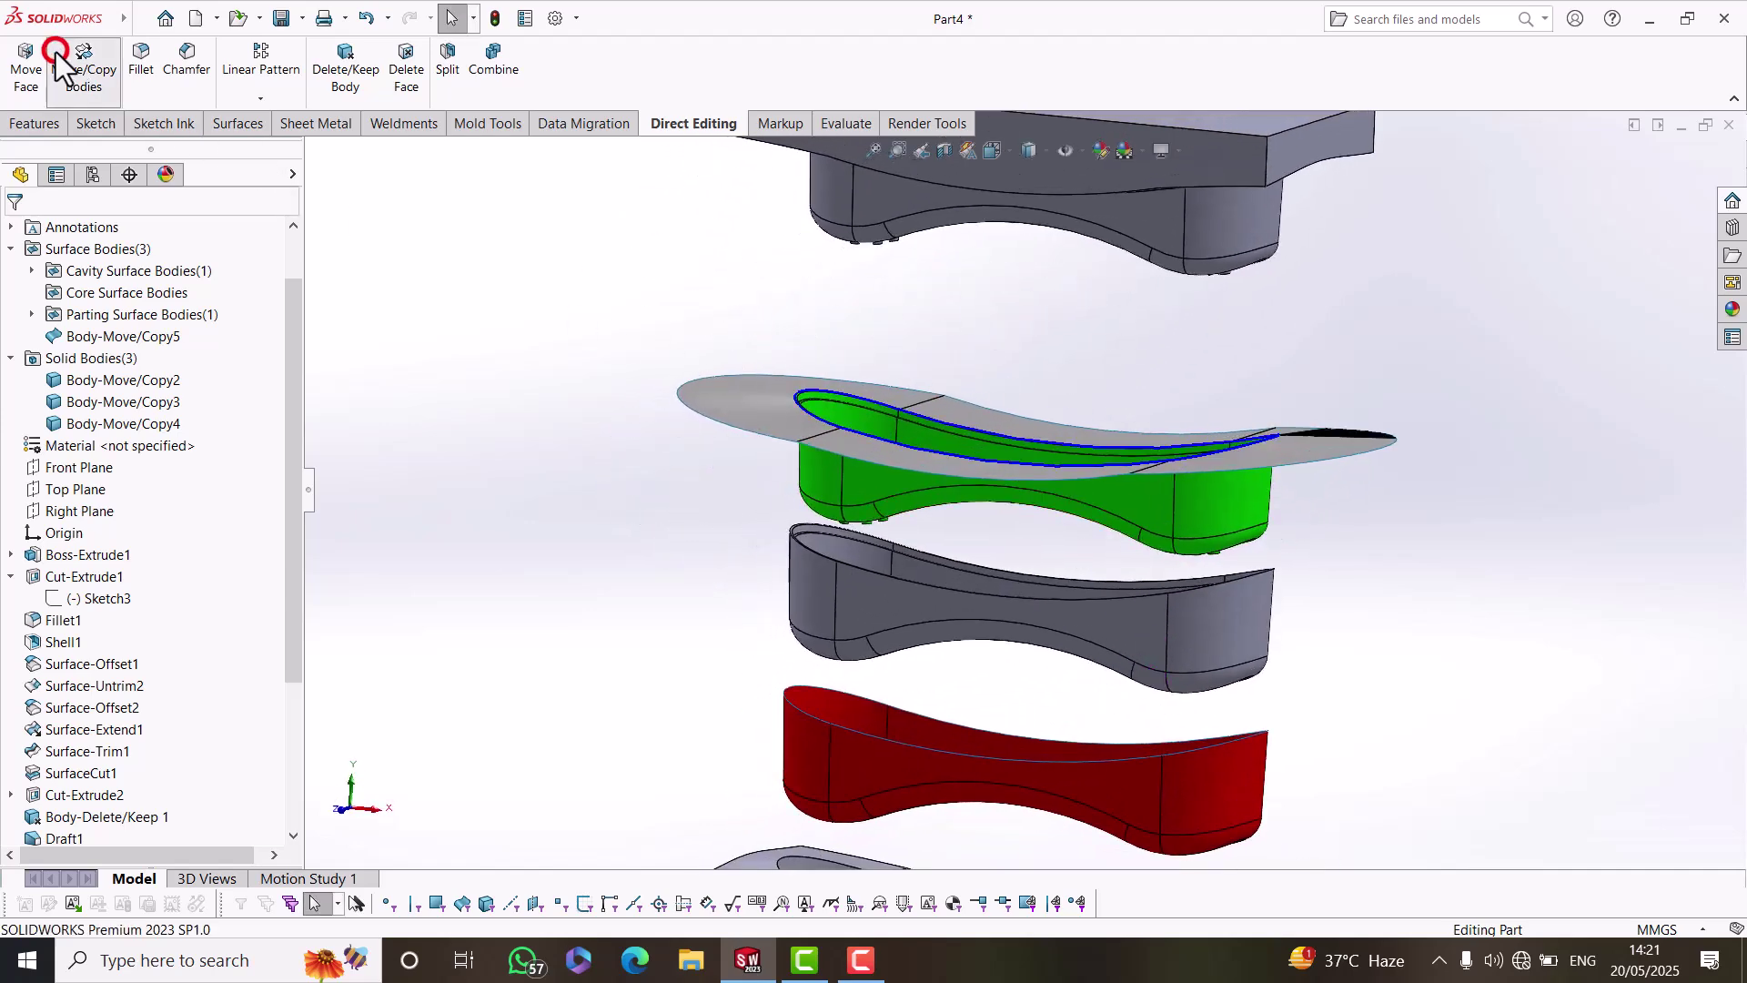
left_click(882, 479)
left_click_drag(1040, 380, 1063, 258)
left_click(19, 237)
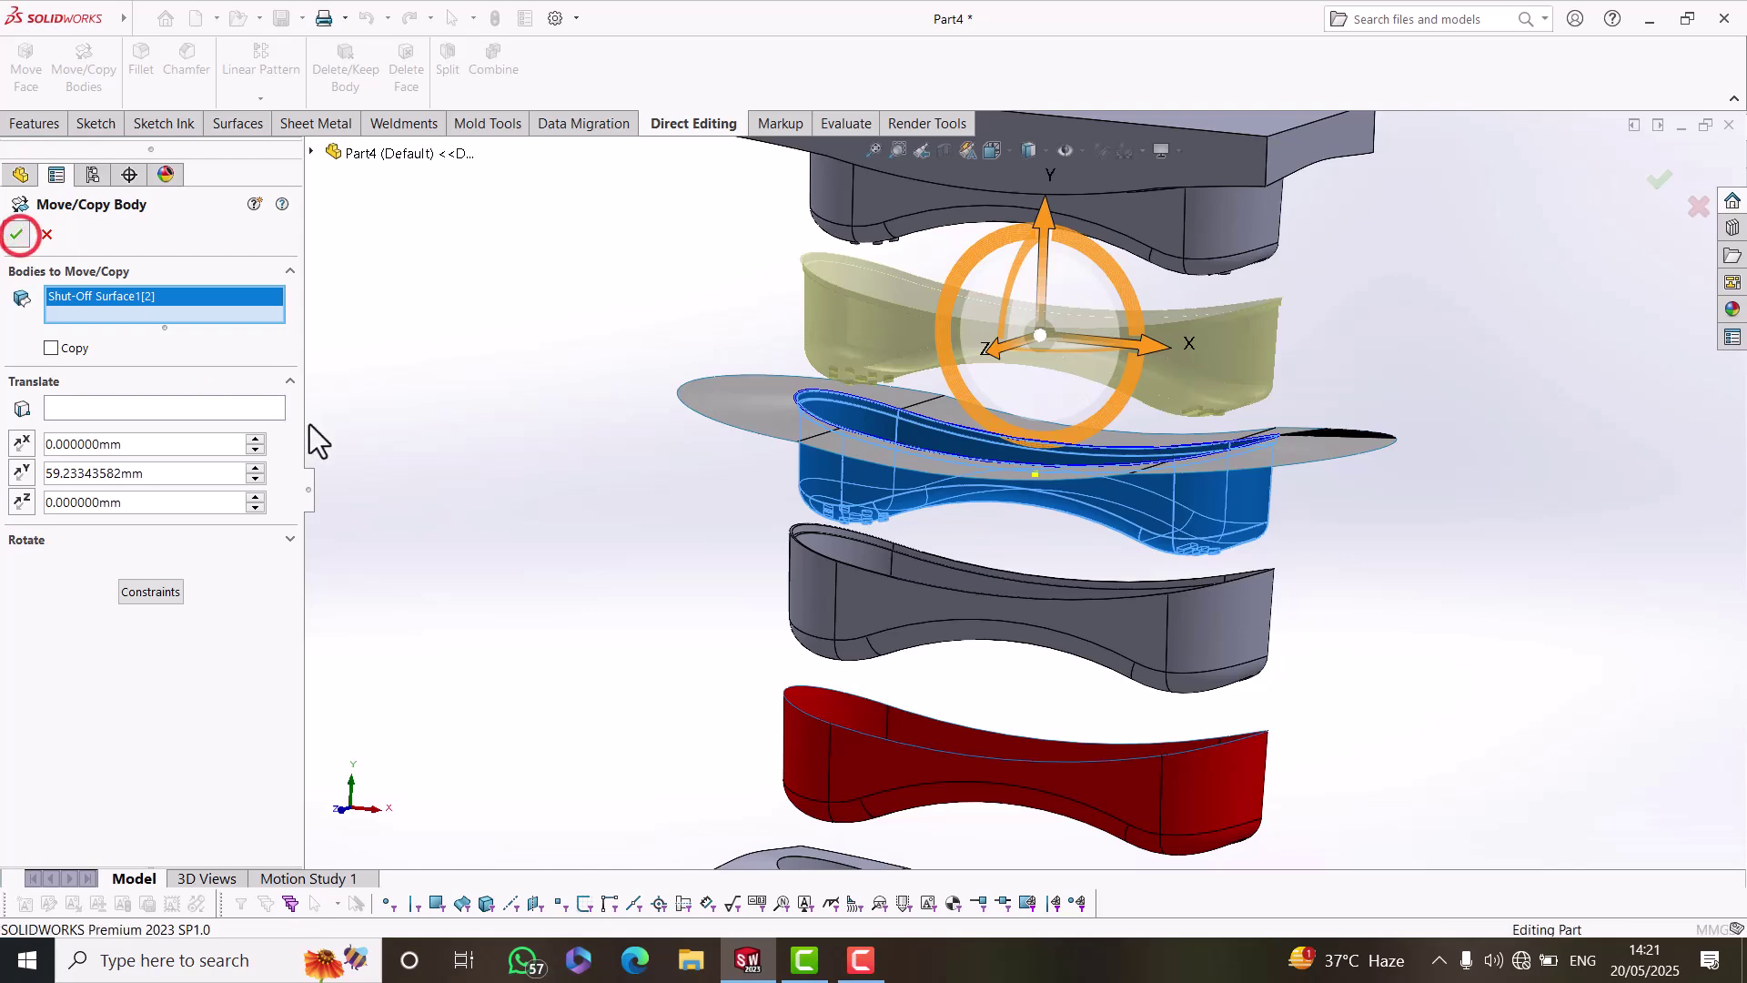
middle_click_drag(440, 506, 1001, 637)
mouse_move(1148, 604)
middle_mouse_down()
mouse_move(1255, 698)
mouse_move(1197, 678)
mouse_move(1243, 663)
mouse_move(1123, 613)
mouse_move(1232, 531)
mouse_move(1179, 614)
middle_mouse_up()
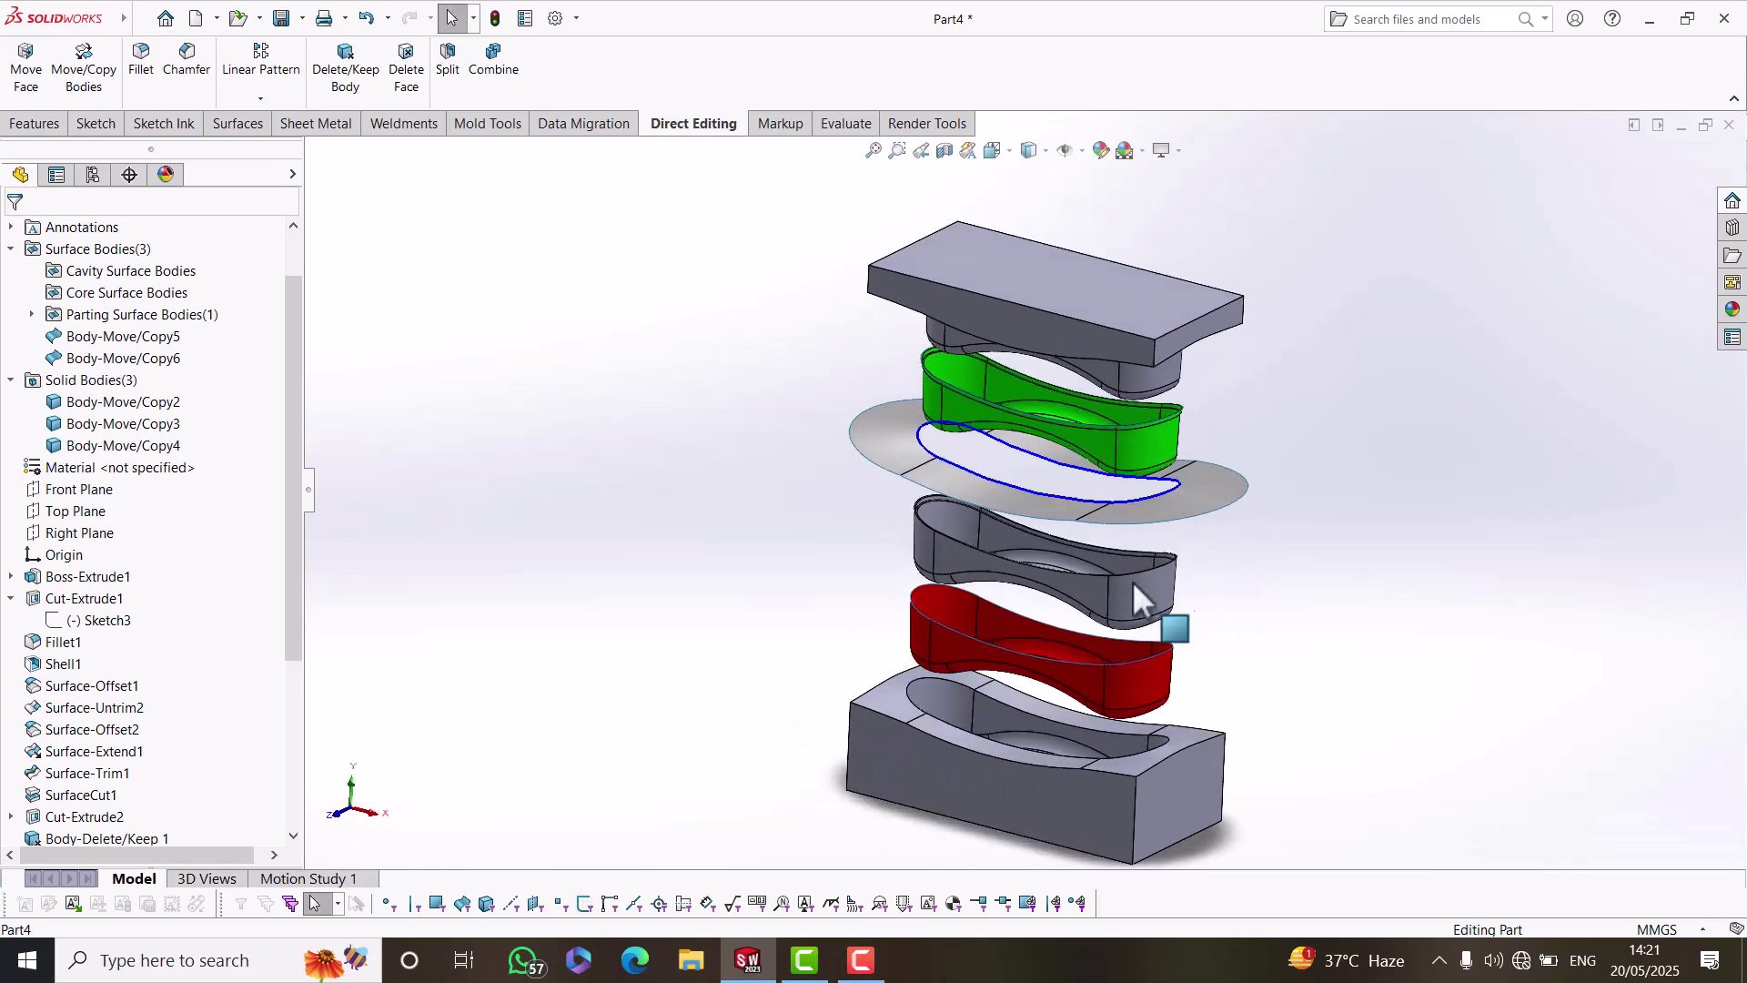
left_click(499, 129)
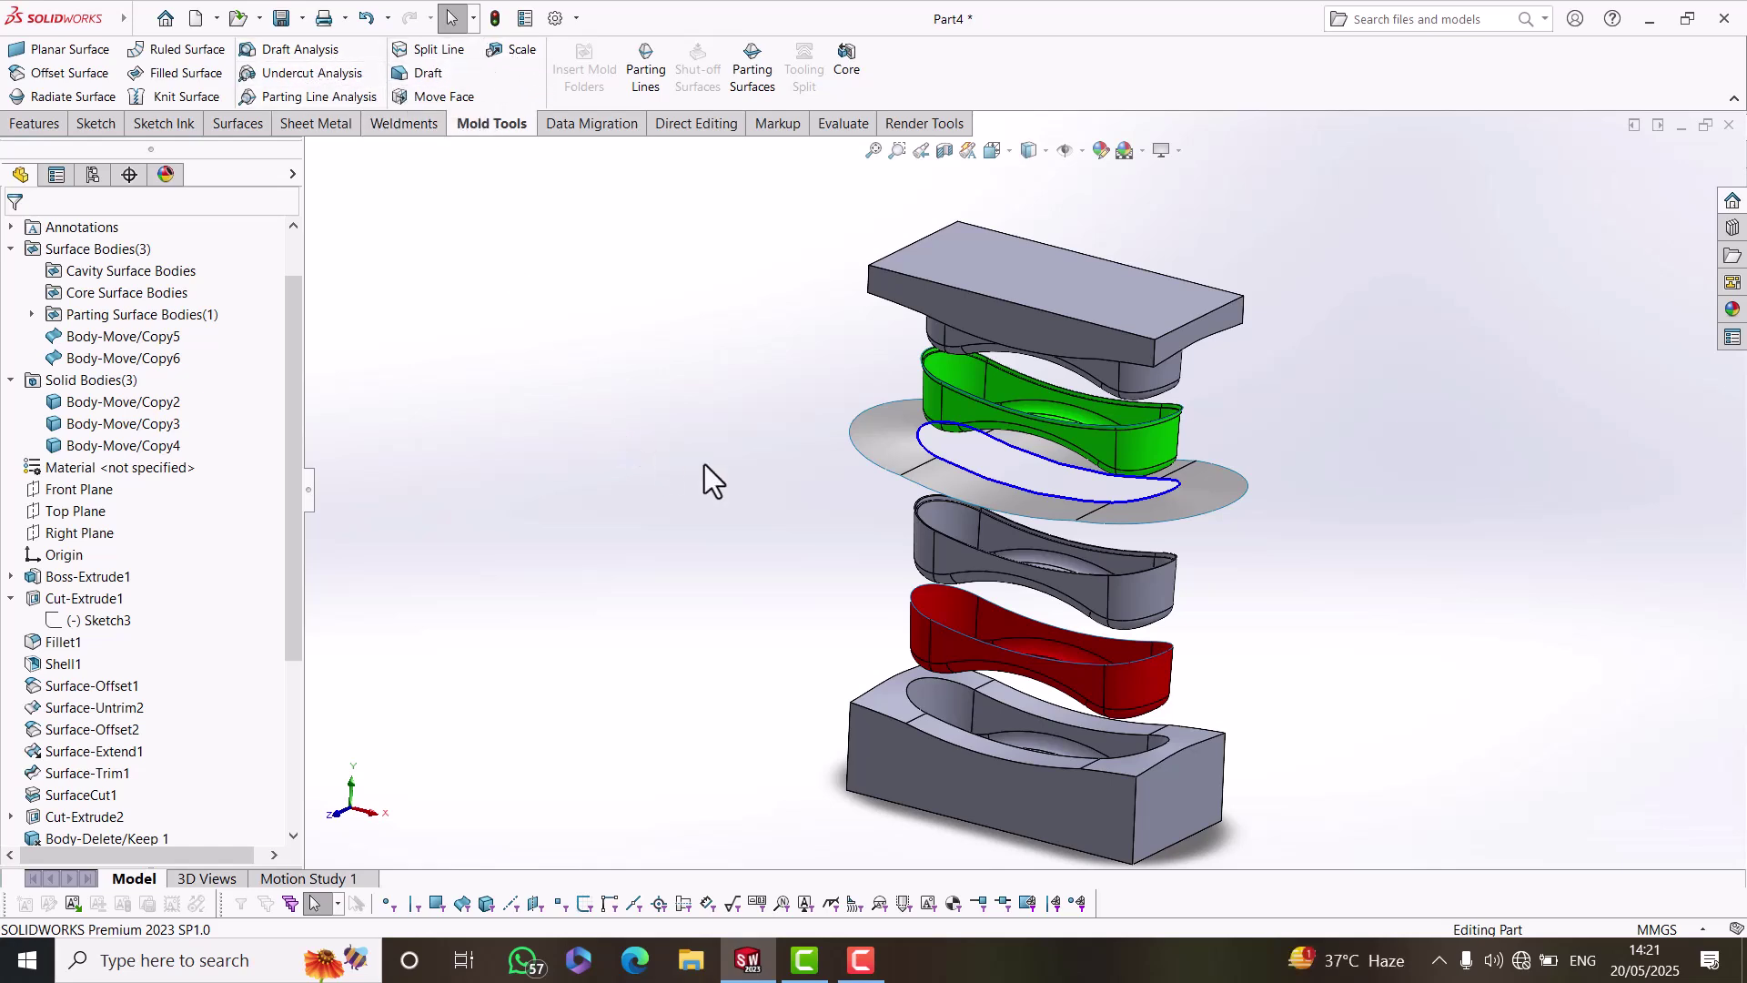
middle_click_drag(843, 585, 899, 566)
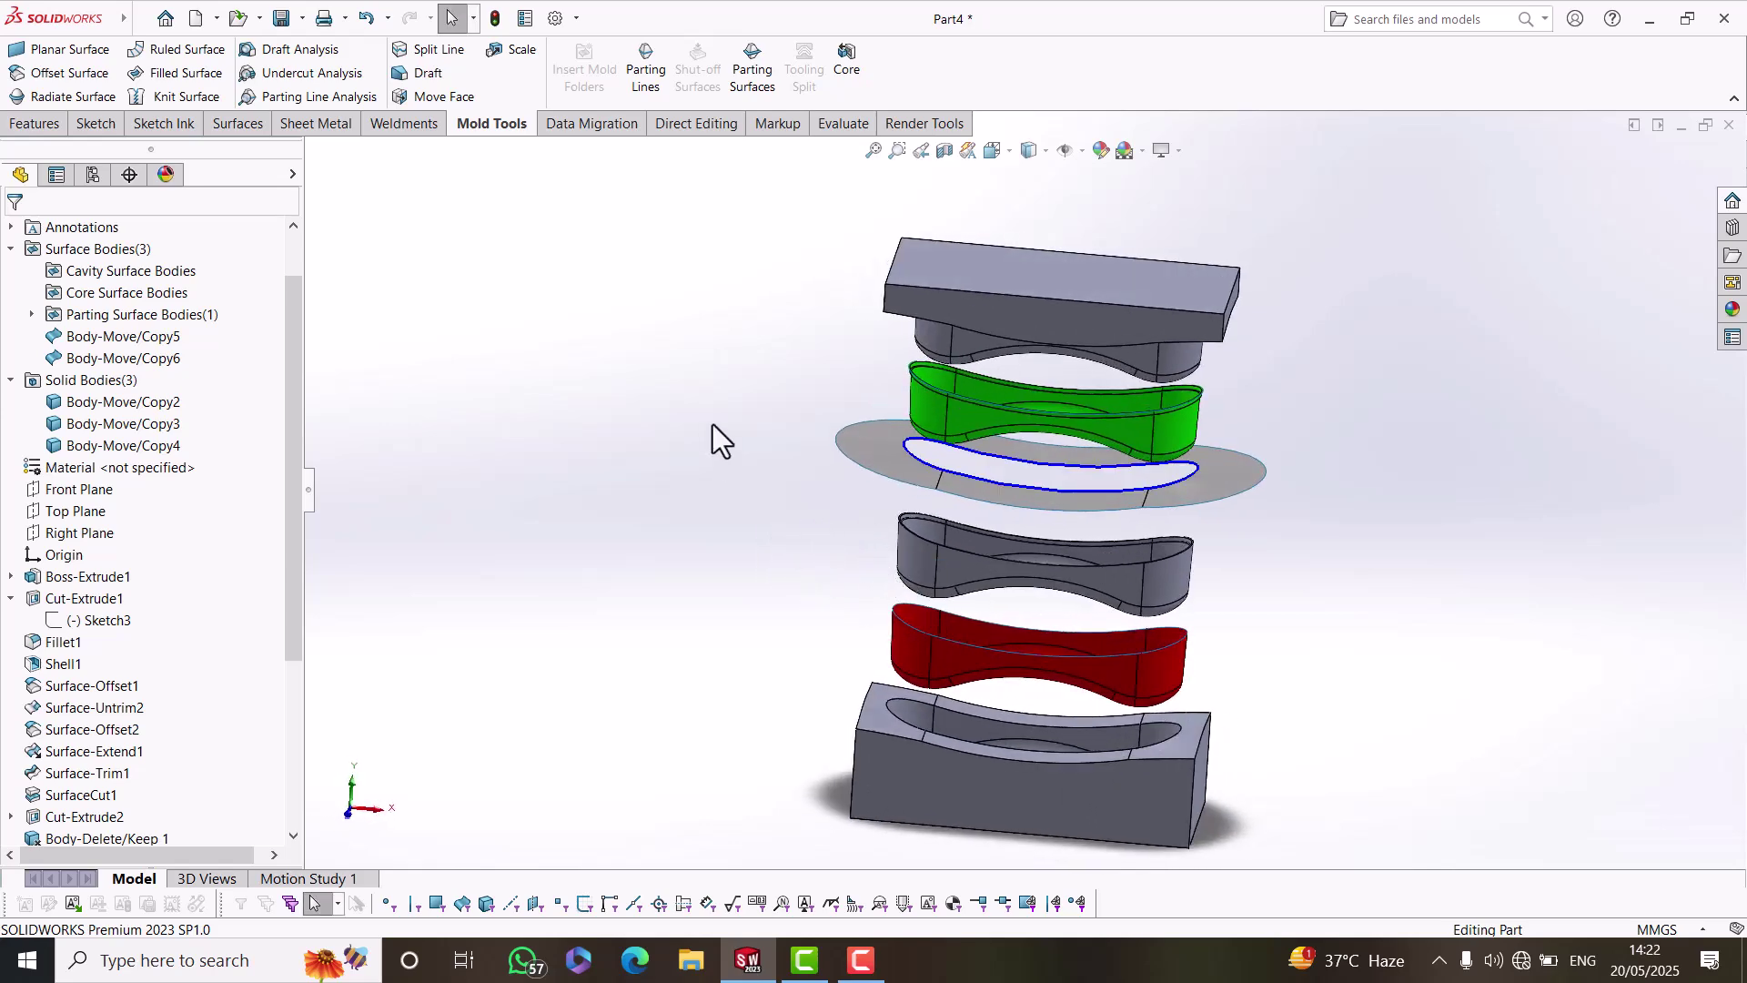
mouse_move(987, 575)
middle_mouse_down()
mouse_move(1006, 581)
mouse_move(998, 600)
middle_mouse_up()
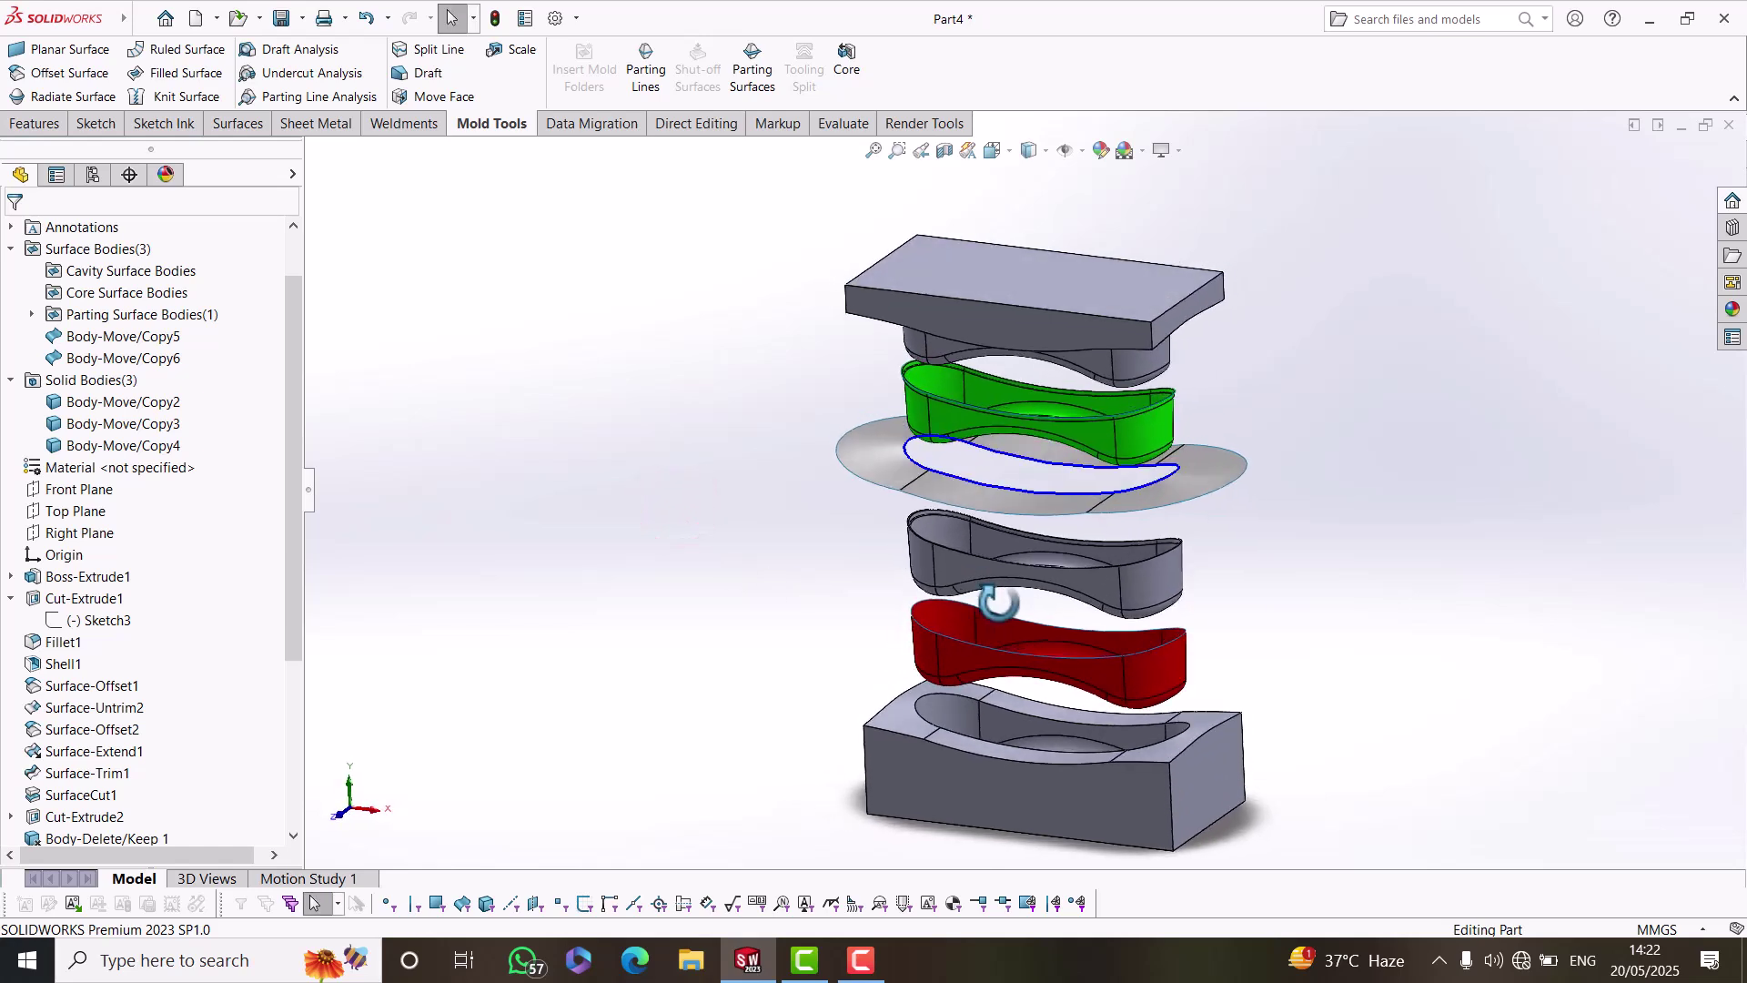